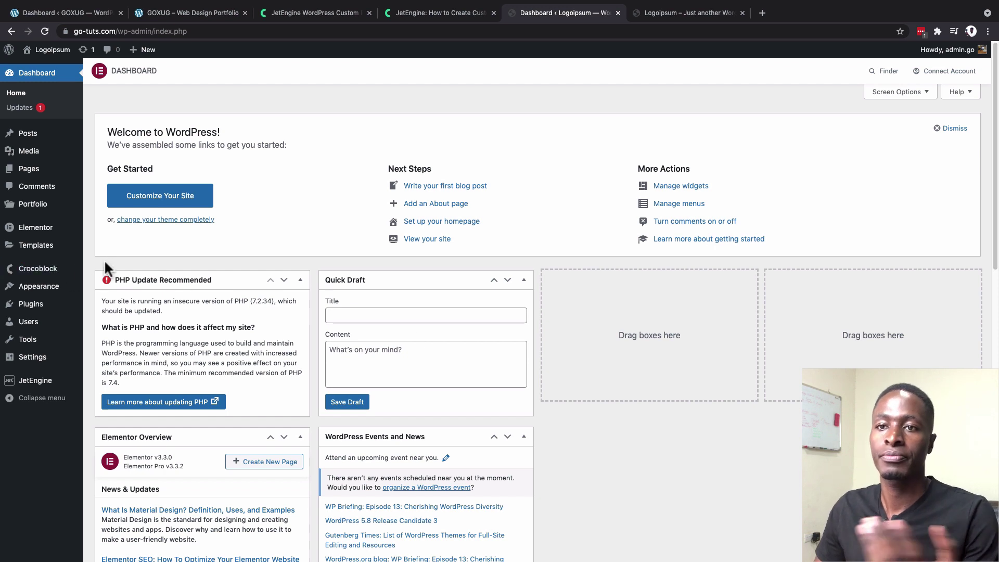
# Step: Open the installed plugins list and check the active Elementor, Elementor Pro and JetEngine plugins
pyautogui.click(31, 304)
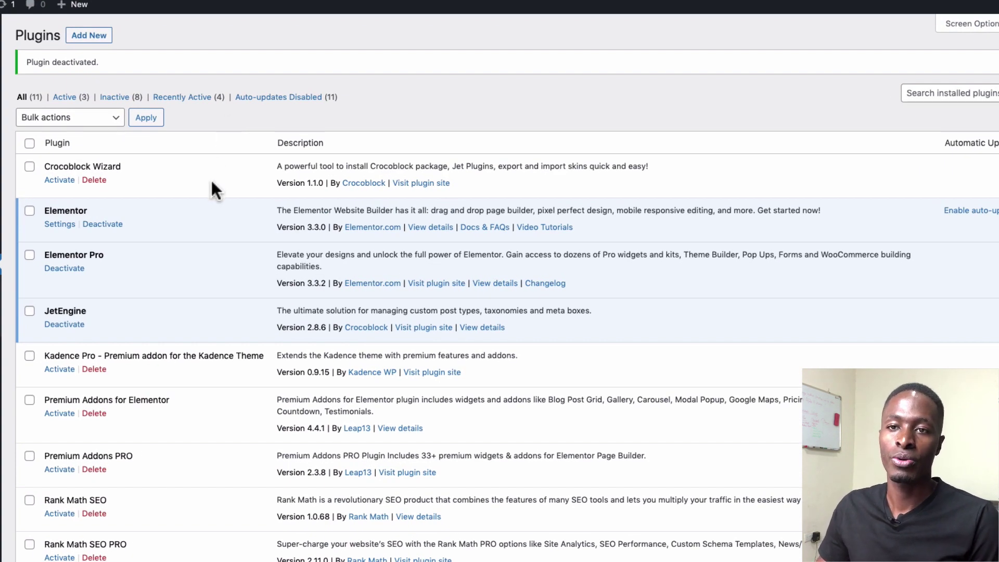
pyautogui.moveTo(45, 207); pyautogui.dragTo(103, 210)
pyautogui.moveTo(42, 252); pyautogui.dragTo(102, 256)
pyautogui.moveTo(48, 311); pyautogui.dragTo(89, 315)
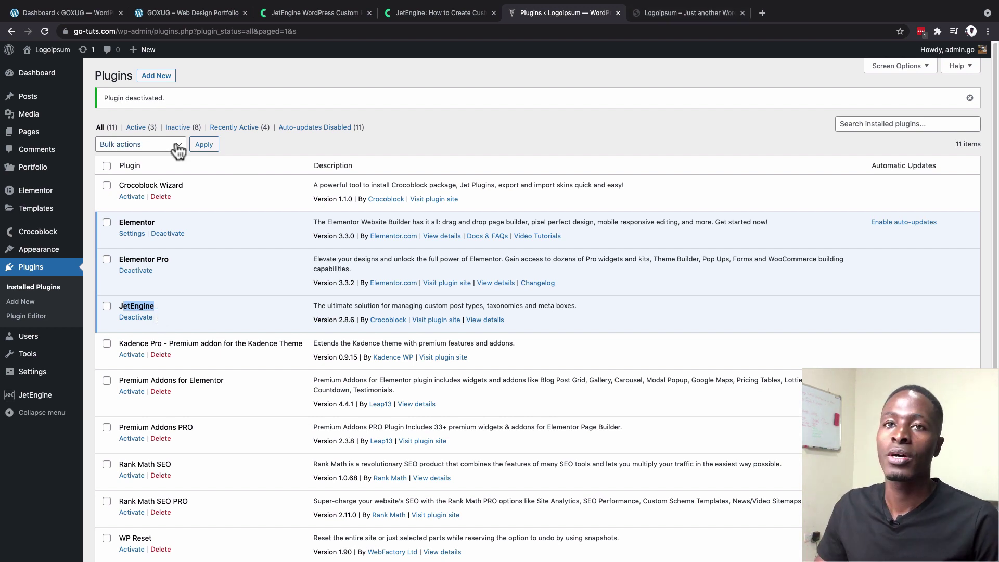
# Step: View the Logoipsum site's front end, closing the extra tab opened for it
pyautogui.moveTo(51, 52)
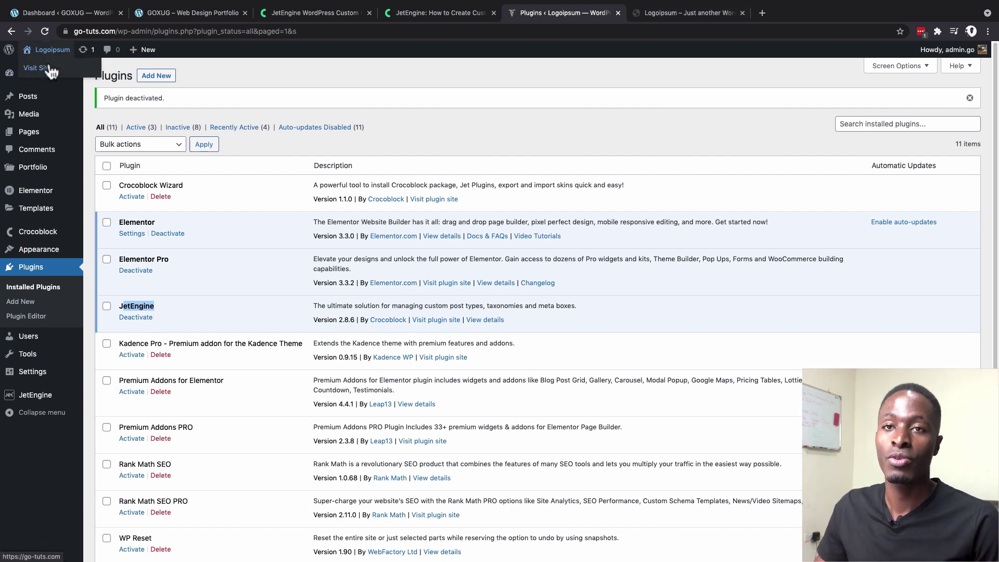
pyautogui.keyDown('super'); pyautogui.click(46, 68); pyautogui.keyUp('super')
pyautogui.click(867, 13)
pyautogui.click(665, 14)
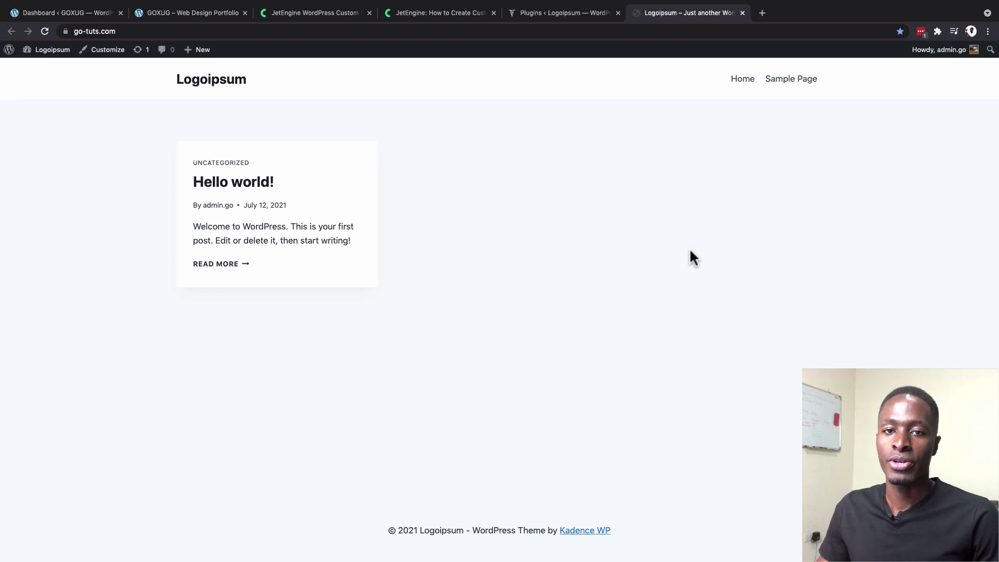
# Step: Return to the Logoipsum site's admin and open JetEngine's list of custom post types
pyautogui.click(539, 14)
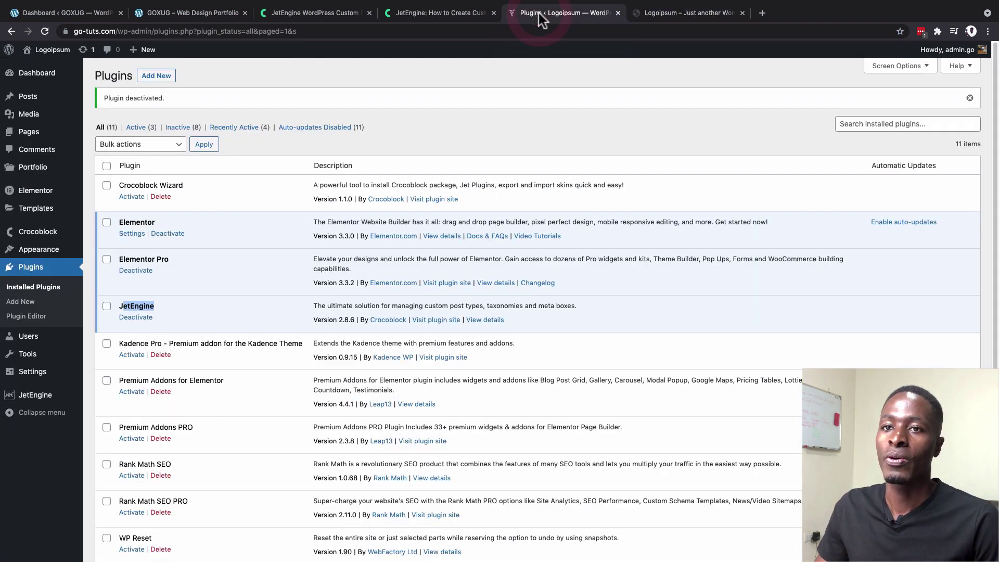
pyautogui.moveTo(46, 405)
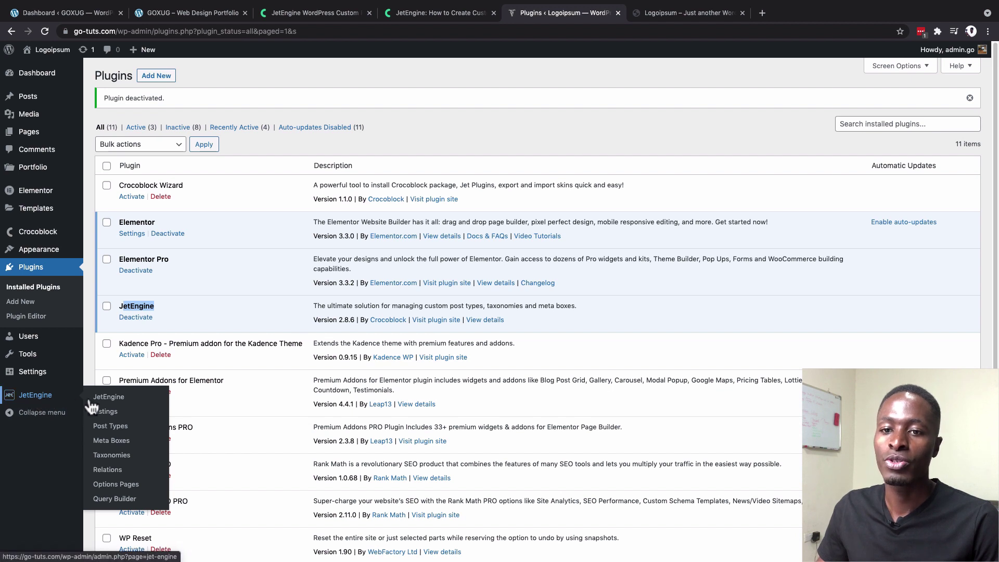
pyautogui.click(110, 430)
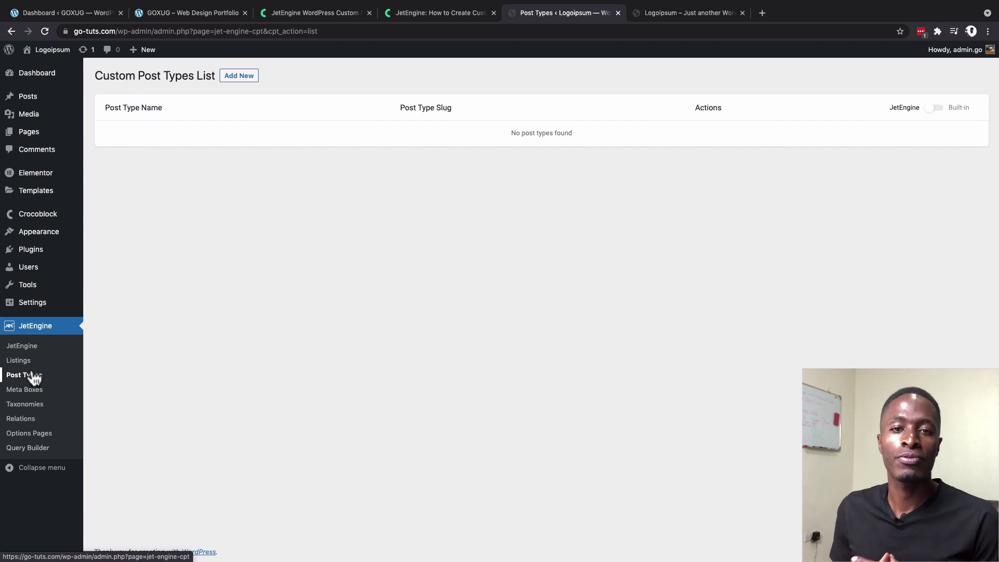
# Step: Read the WP CPT use cases on Crocoblock's JetEngine custom post type page, including Services and Providers
pyautogui.click(306, 14)
pyautogui.scroll(-5, 287, 366)
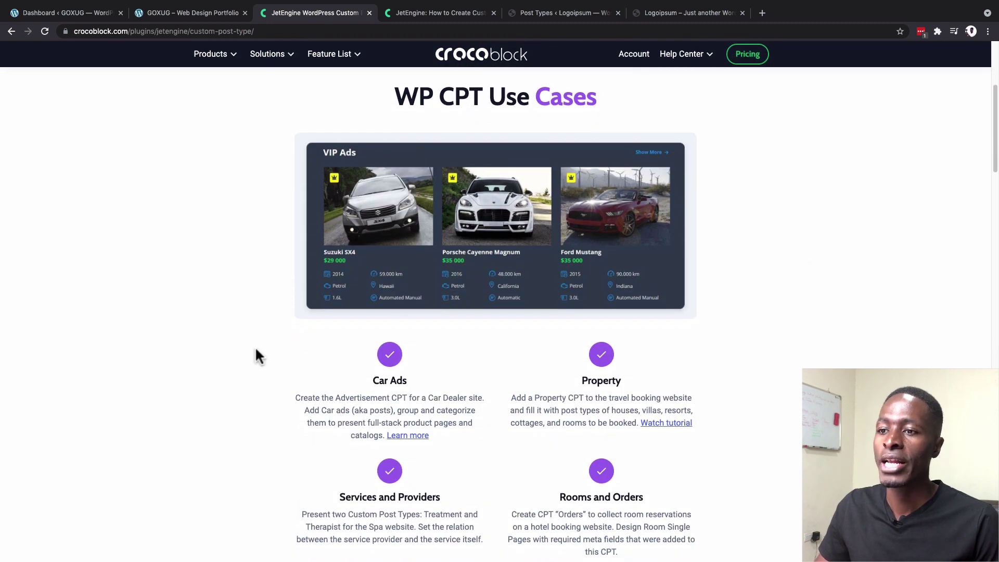
pyautogui.scroll(-1, 604, 390)
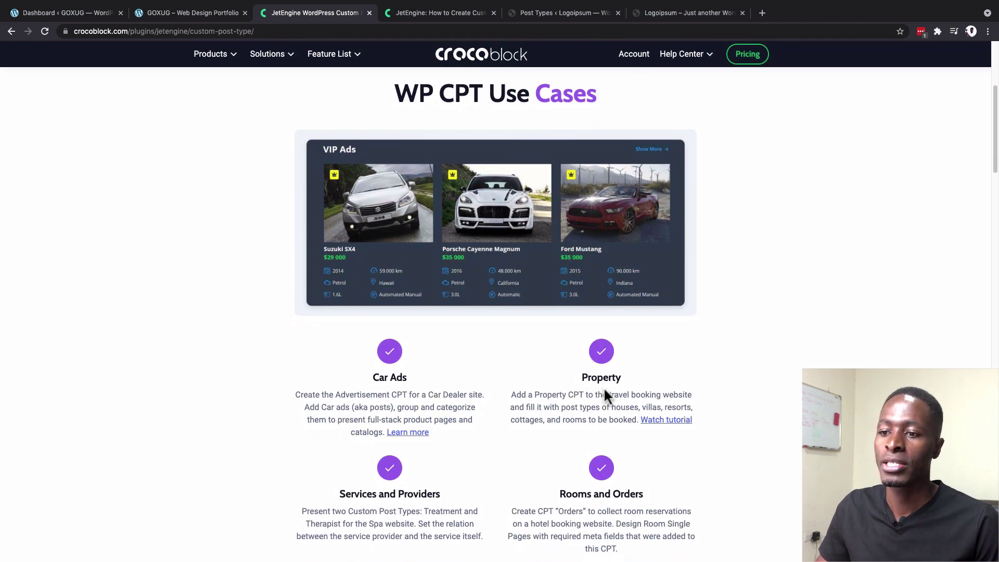
pyautogui.scroll(-2, 604, 394)
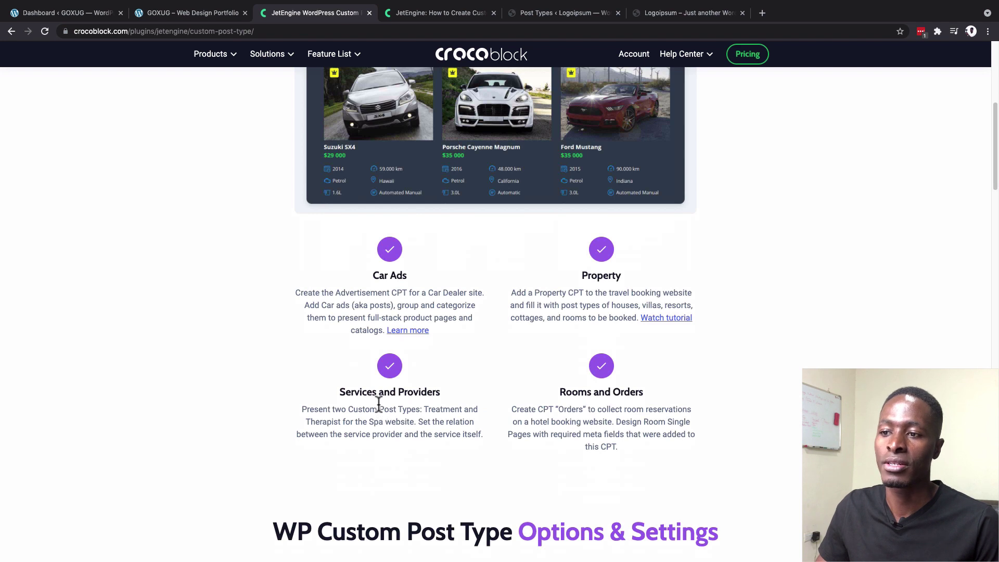
pyautogui.moveTo(369, 410); pyautogui.dragTo(411, 411)
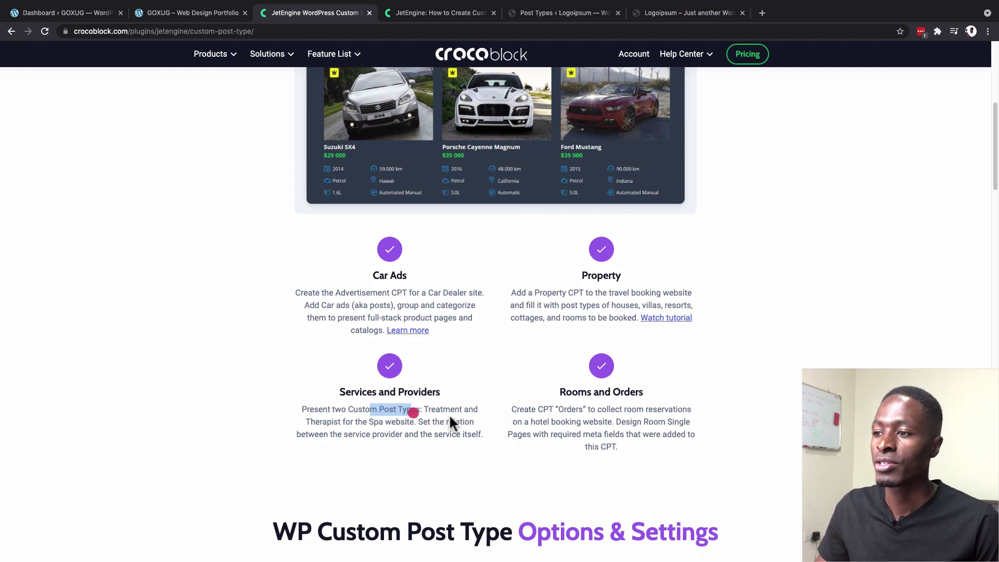
pyautogui.click(617, 416)
pyautogui.scroll(-1, 348, 379)
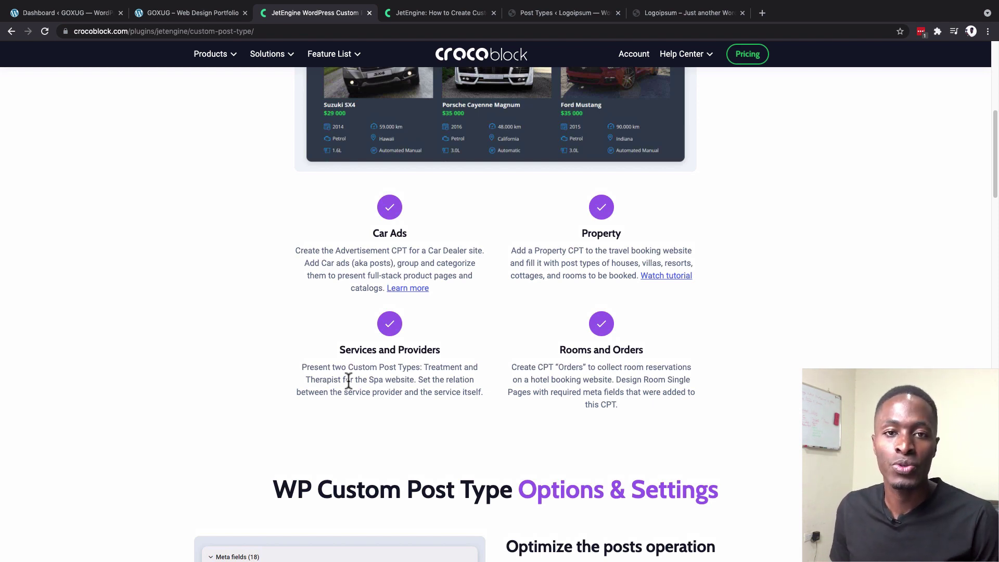
# Step: Go back to the JetEngine post types list and check the built-in Posts and Pages entries in the admin menu
pyautogui.click(562, 13)
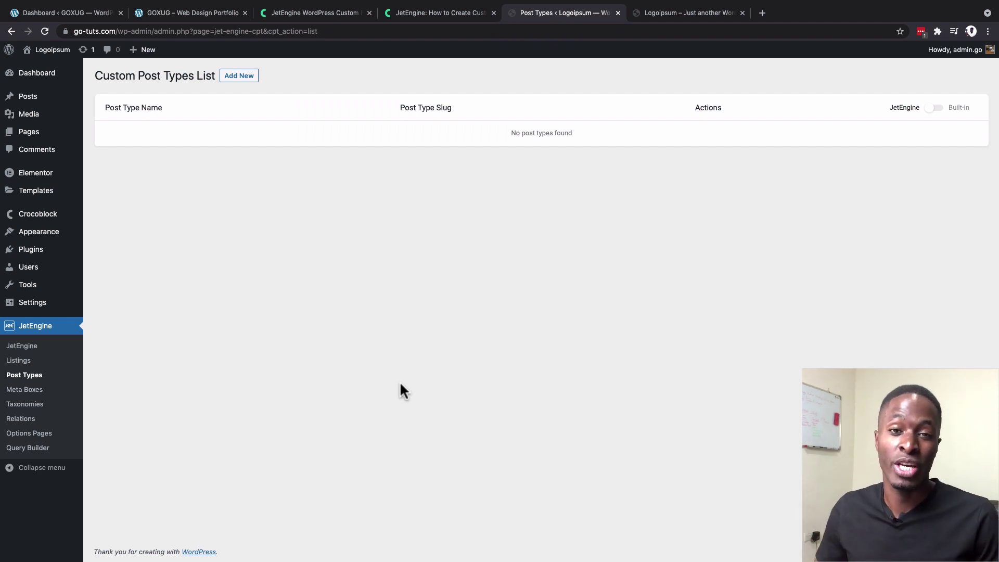
pyautogui.moveTo(24, 99)
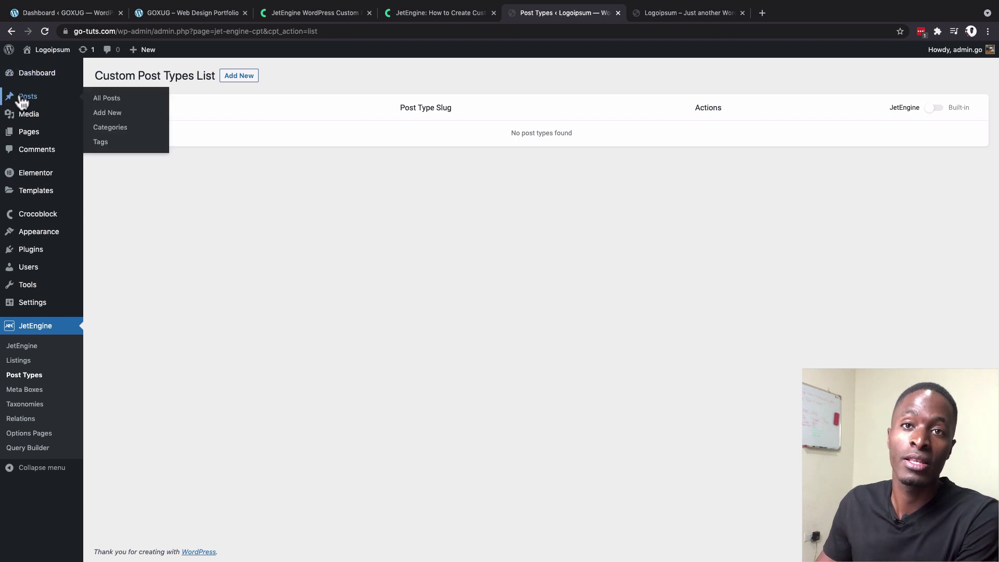
pyautogui.moveTo(25, 137)
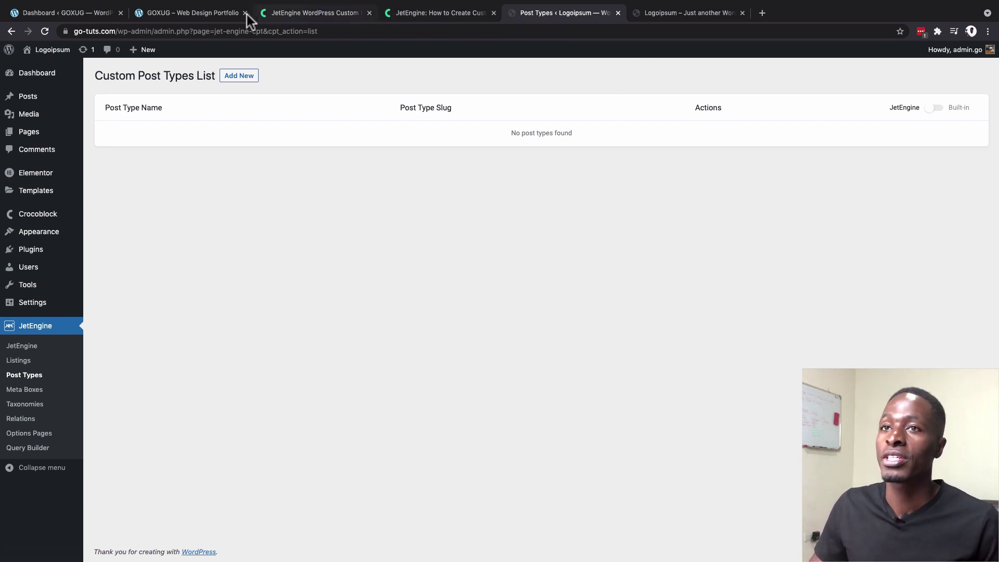
# Step: Examine the client project cards on the GOXUG portfolio site's home page
pyautogui.click(183, 13)
pyautogui.scroll(-10, 316, 346)
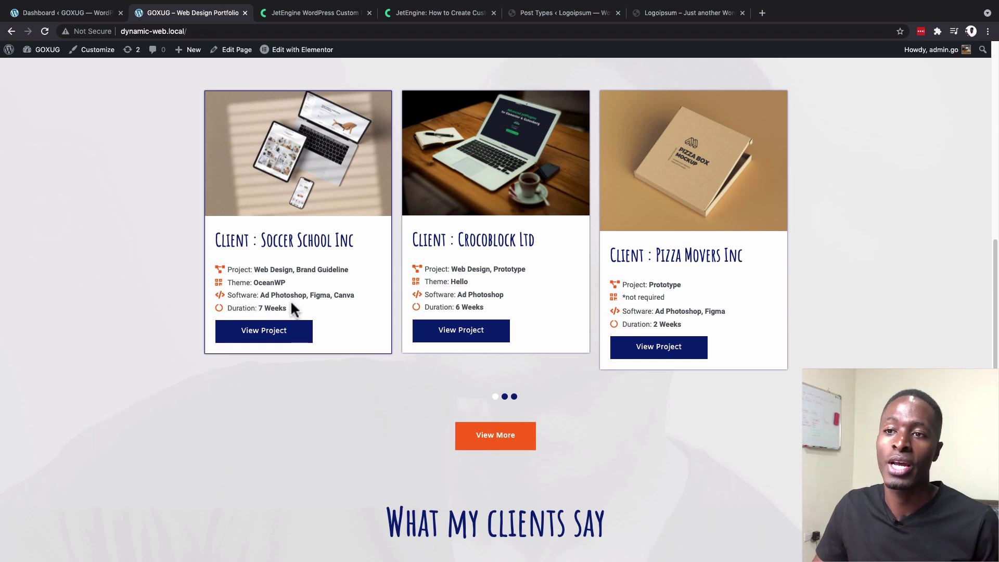
pyautogui.scroll(1, 832, 149)
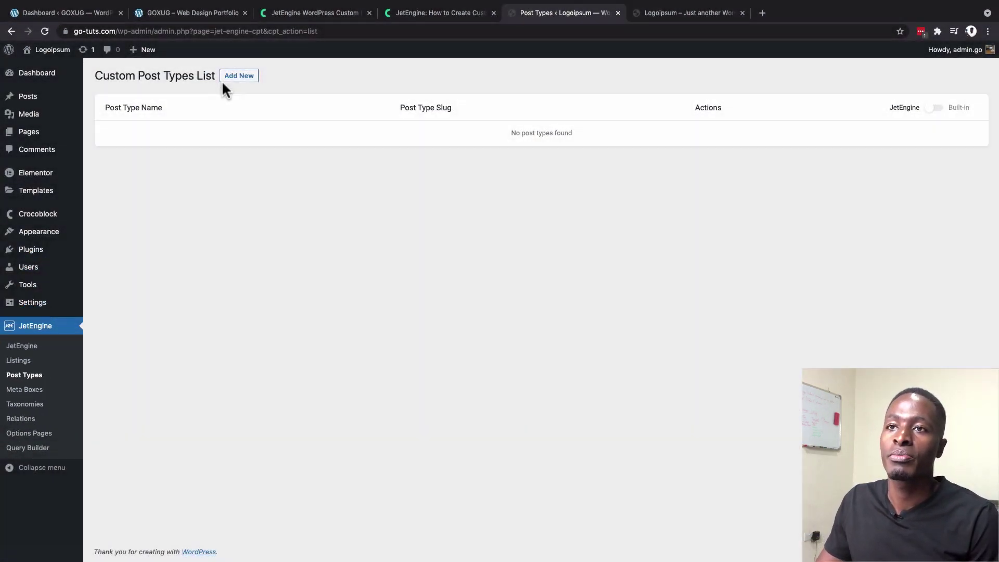
# Step: Start a new JetEngine post type named "Projects" with the slug "projects"
pyautogui.click(228, 79)
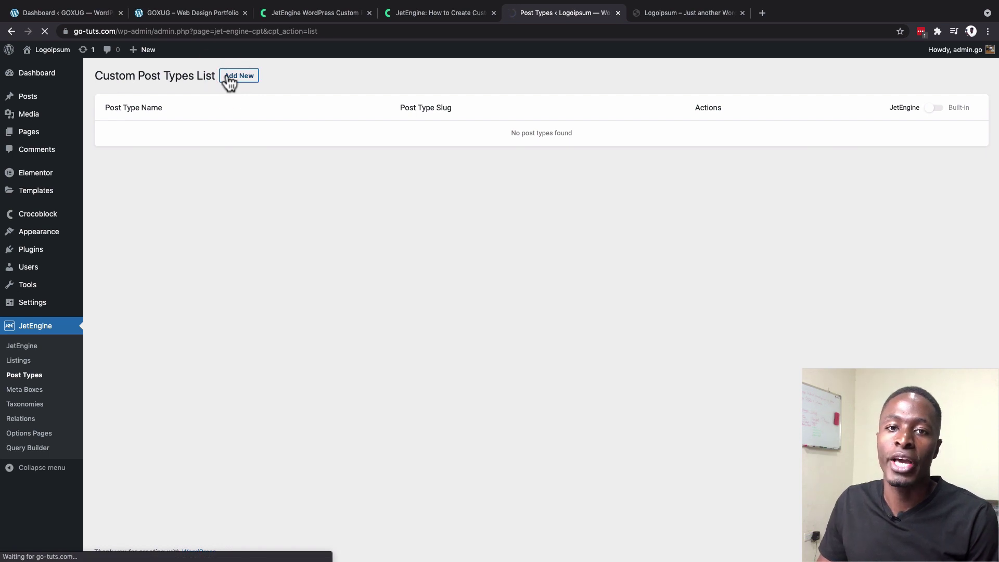
pyautogui.click(487, 149)
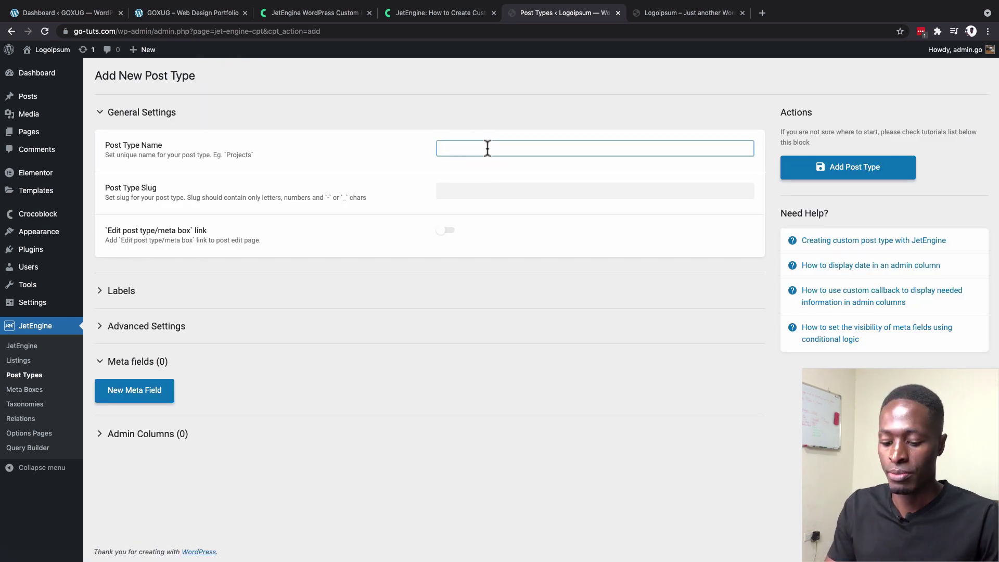
pyautogui.write('Pro')
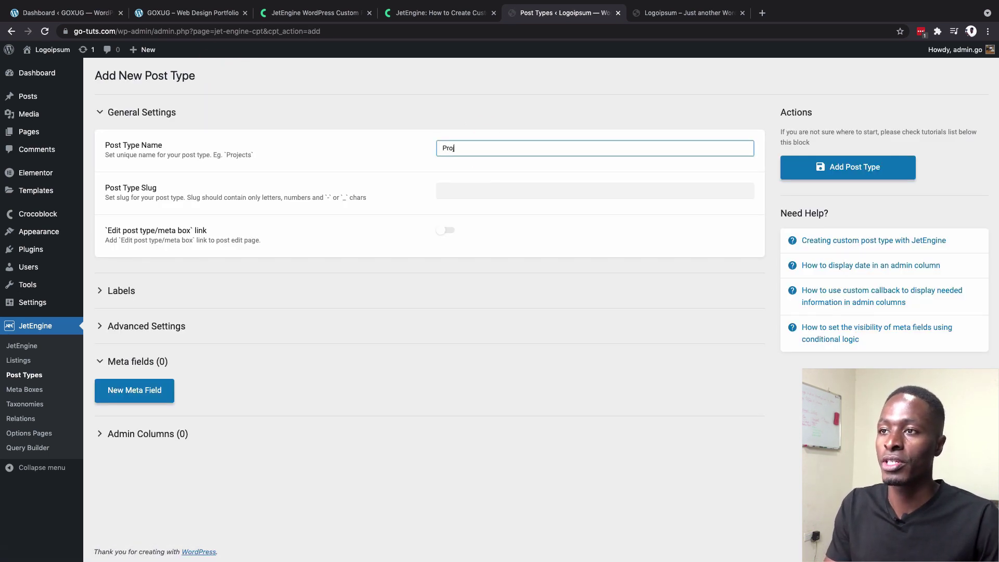
pyautogui.write('ject')
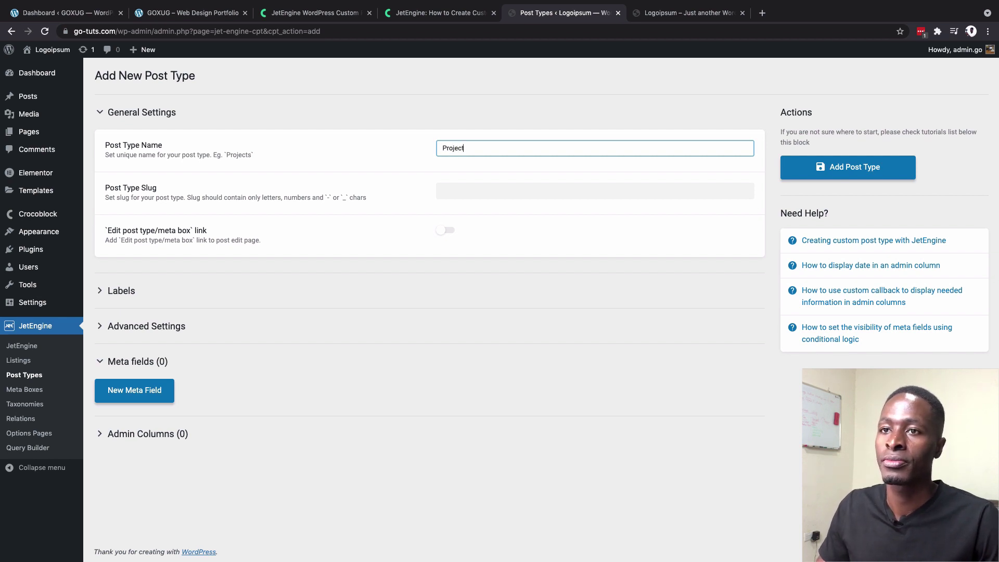
pyautogui.write('s')
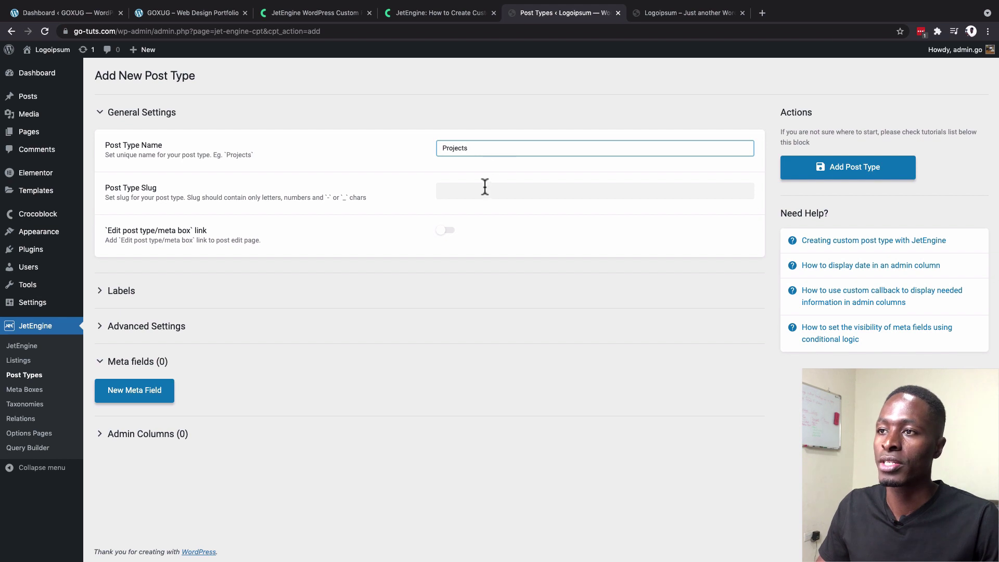
pyautogui.press('Tab')
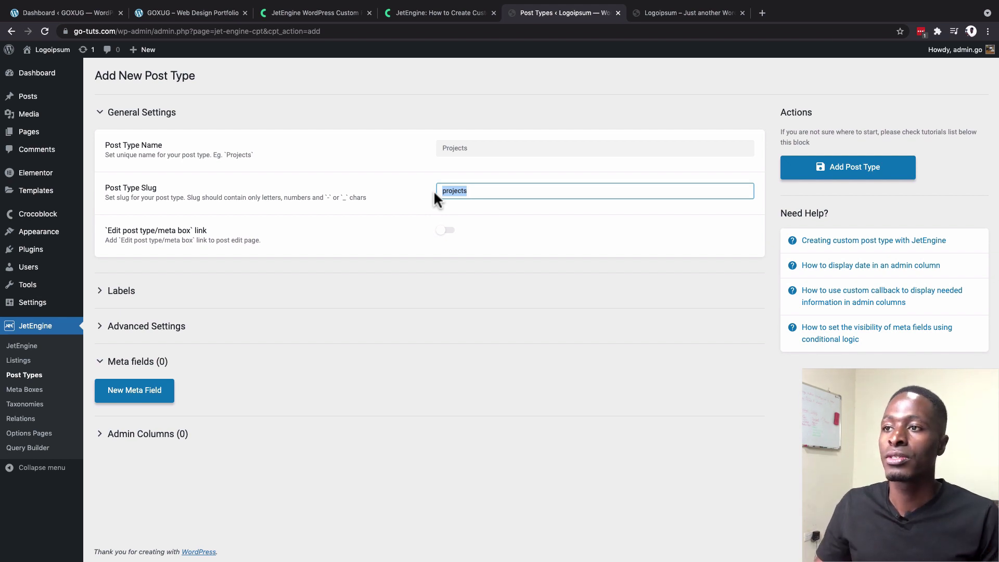
pyautogui.click(486, 192)
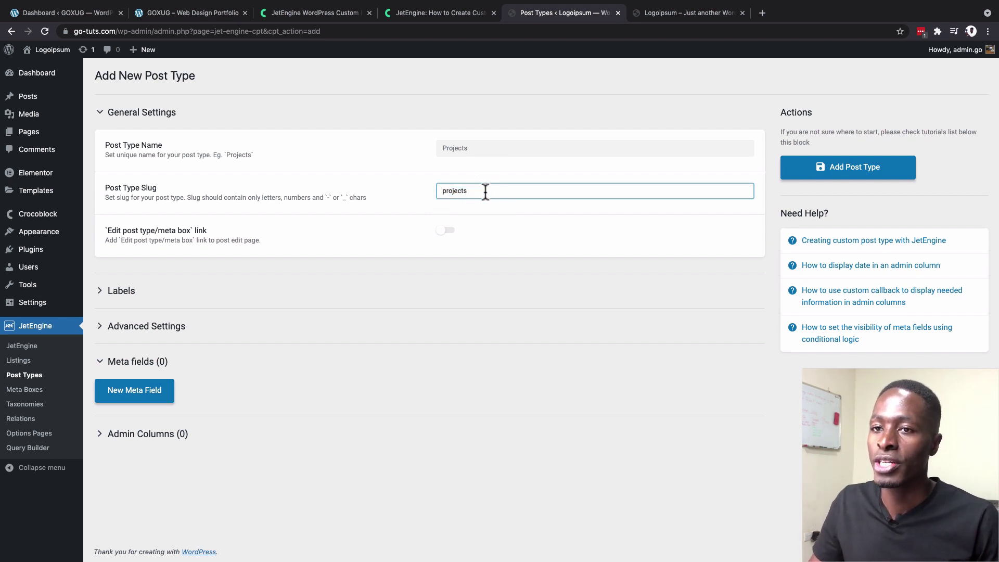
# Step: Look through the label settings of the new post type and collapse them again
pyautogui.click(121, 293)
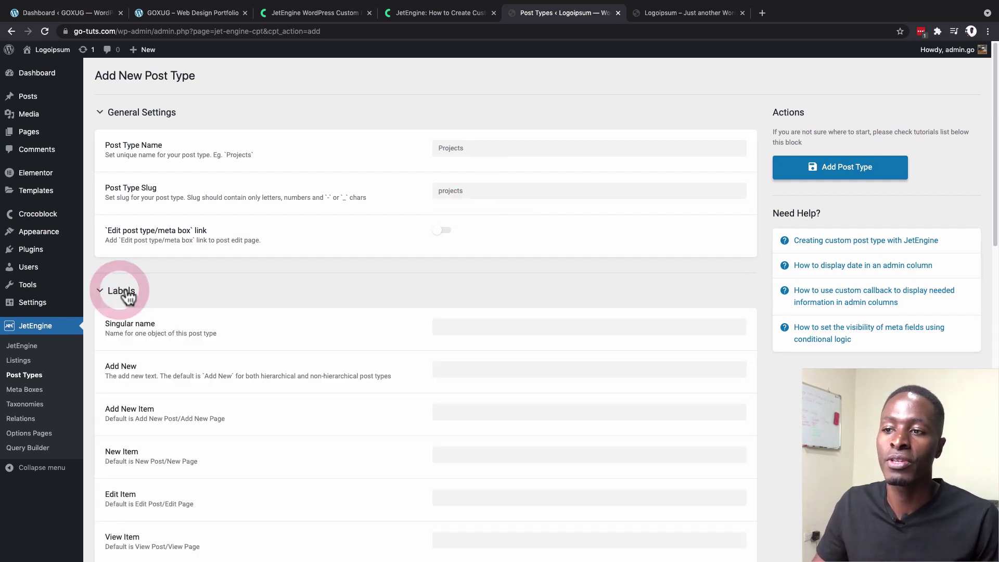
pyautogui.scroll(-5, 394, 357)
pyautogui.scroll(-3, 394, 349)
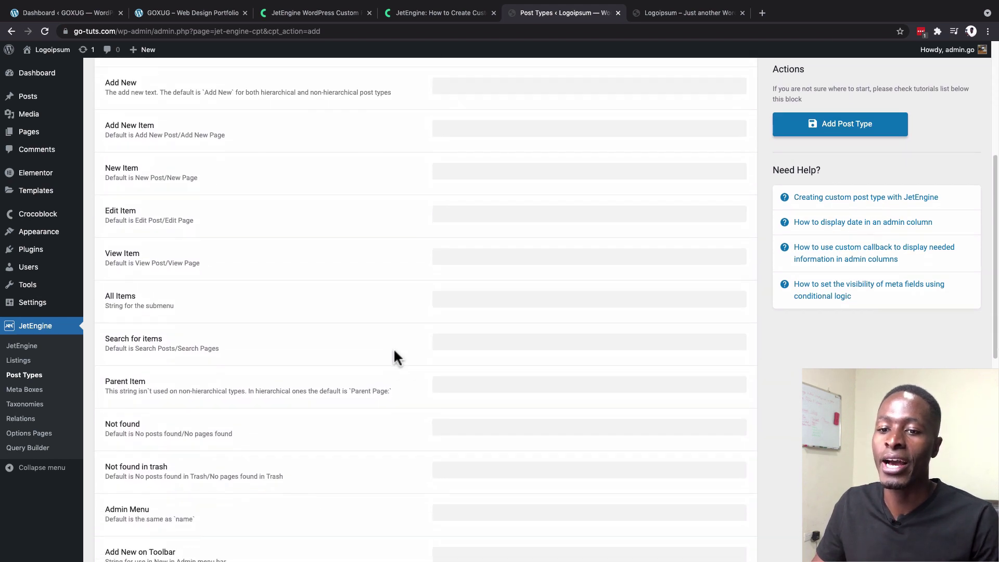
pyautogui.scroll(6, 183, 282)
pyautogui.click(125, 254)
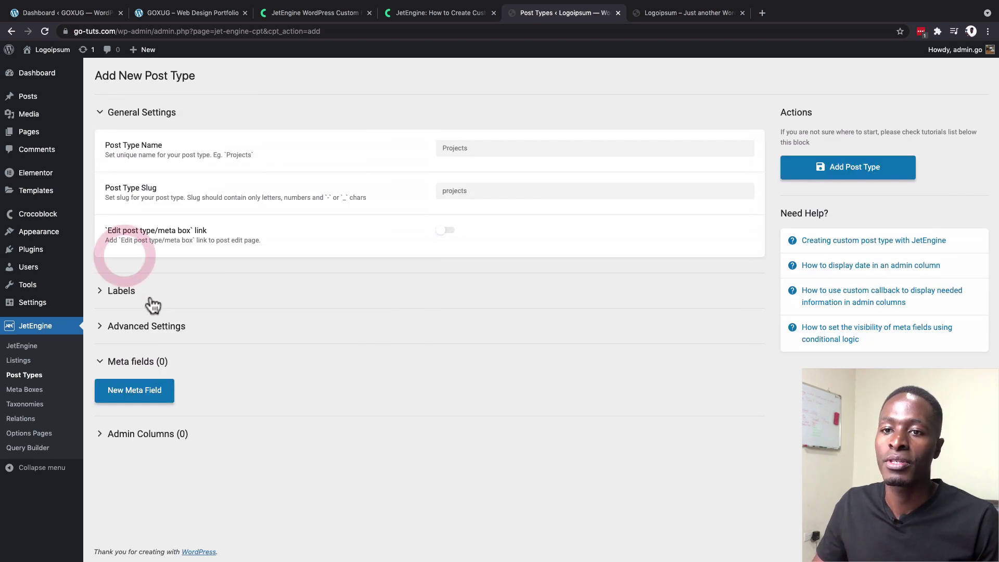
# Step: Look through the advanced settings of the new post type, from its visibility options down to the menu and supports options
pyautogui.click(131, 325)
pyautogui.scroll(-5, 365, 364)
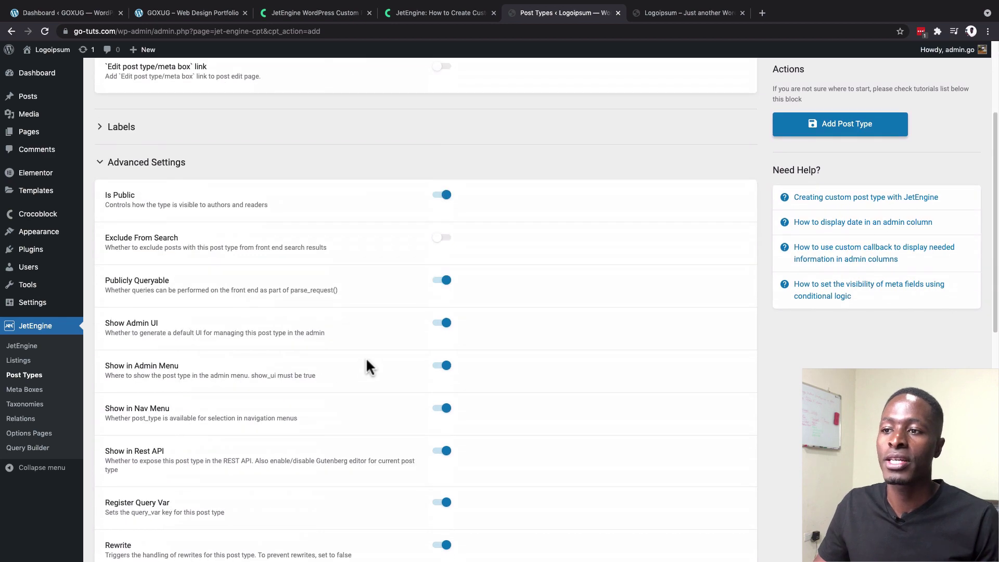
pyautogui.scroll(5, 375, 352)
pyautogui.scroll(-7, 335, 359)
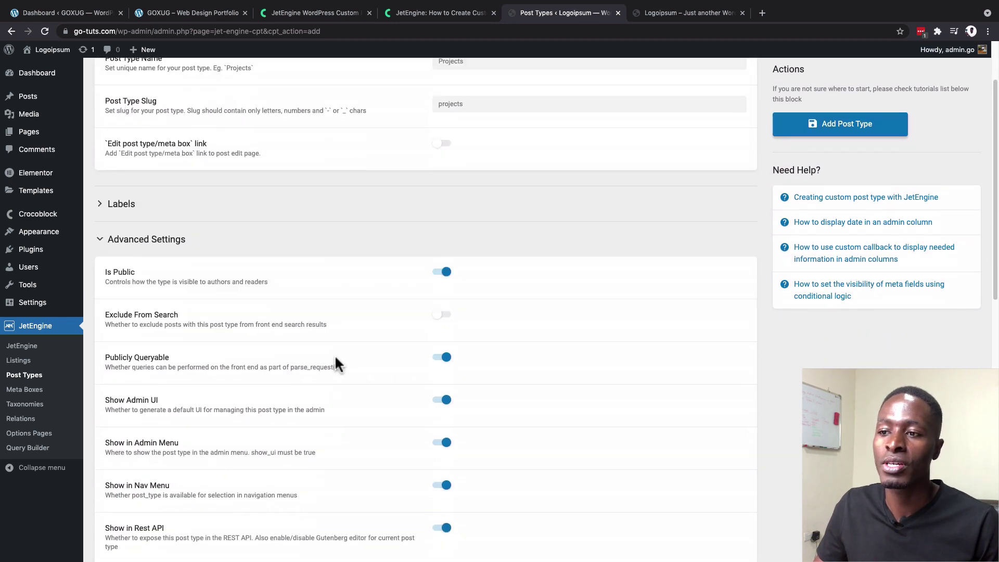
pyautogui.scroll(-2, 334, 335)
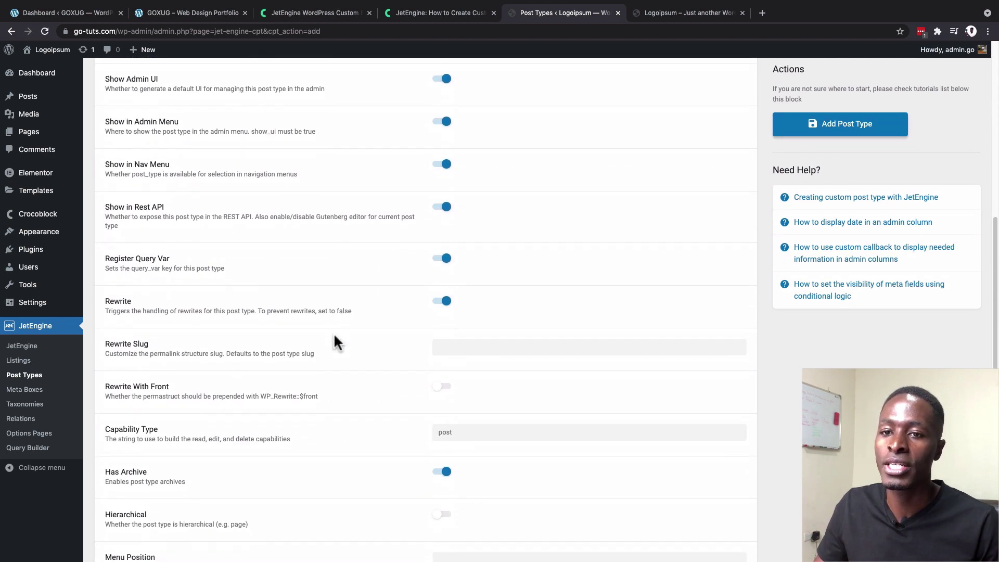
pyautogui.scroll(-2, 334, 335)
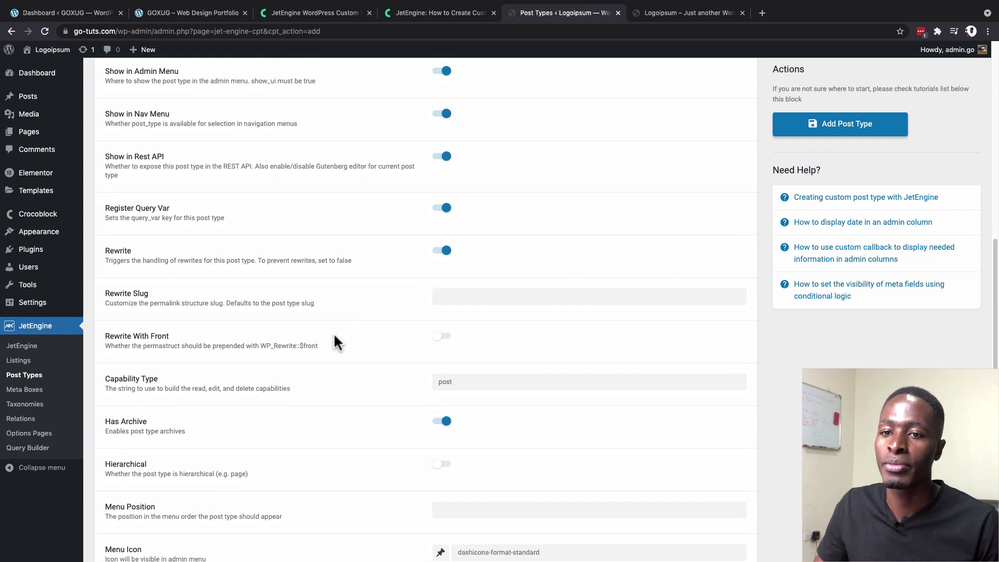
pyautogui.scroll(-4, 337, 341)
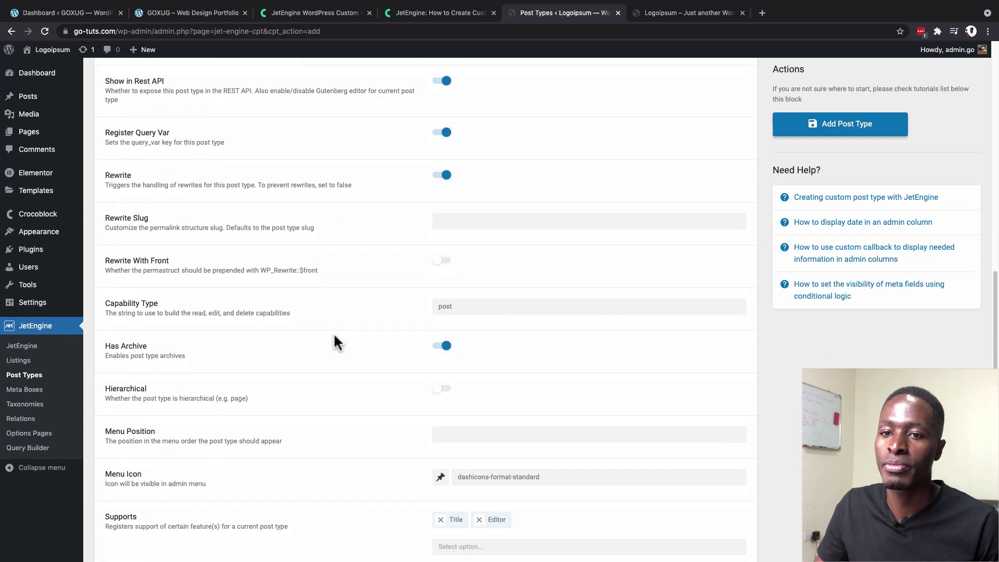
pyautogui.scroll(-1, 337, 342)
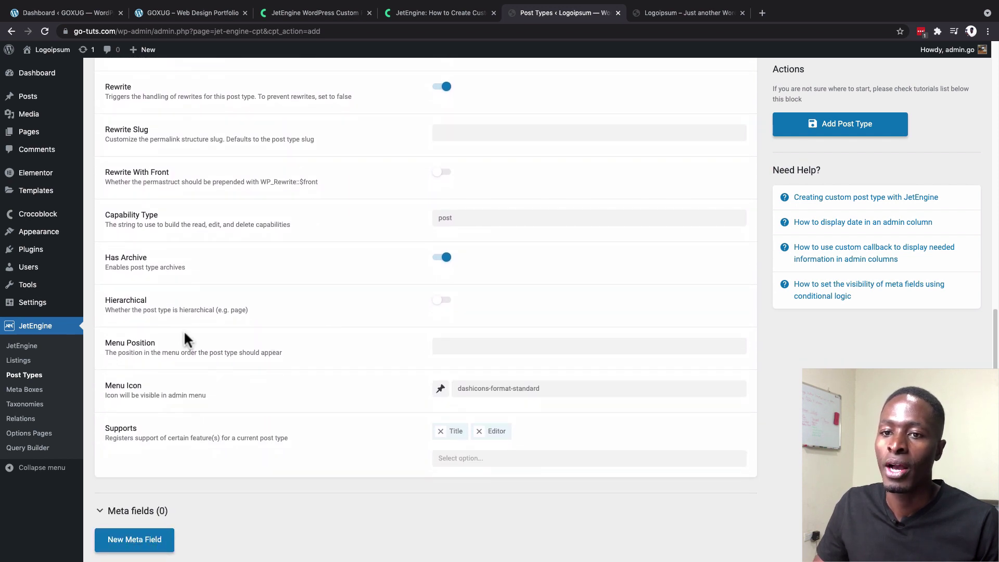
# Step: Set the post type's menu position to 3 and its menu icon to dashicons-admin-page
pyautogui.click(463, 346)
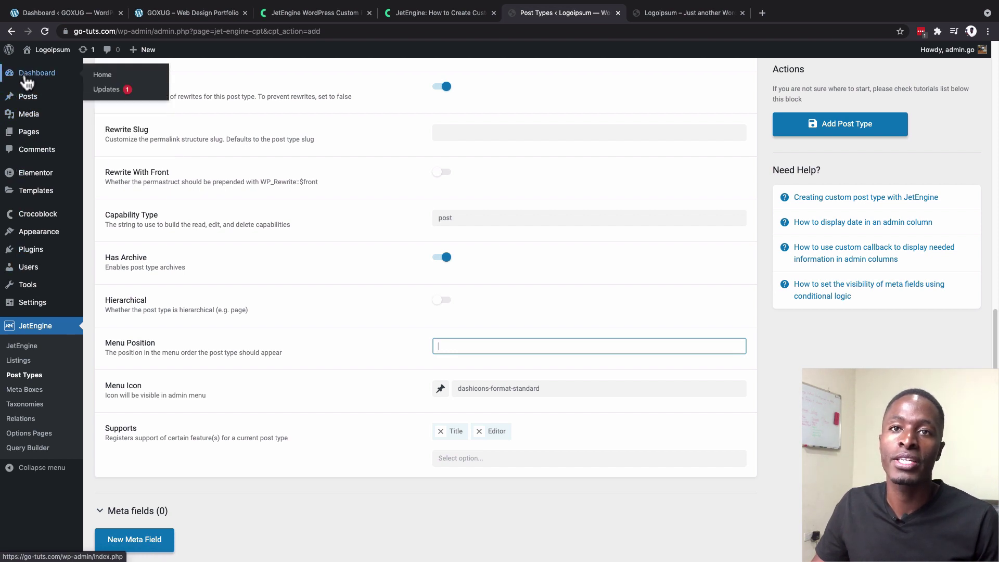
pyautogui.moveTo(39, 121)
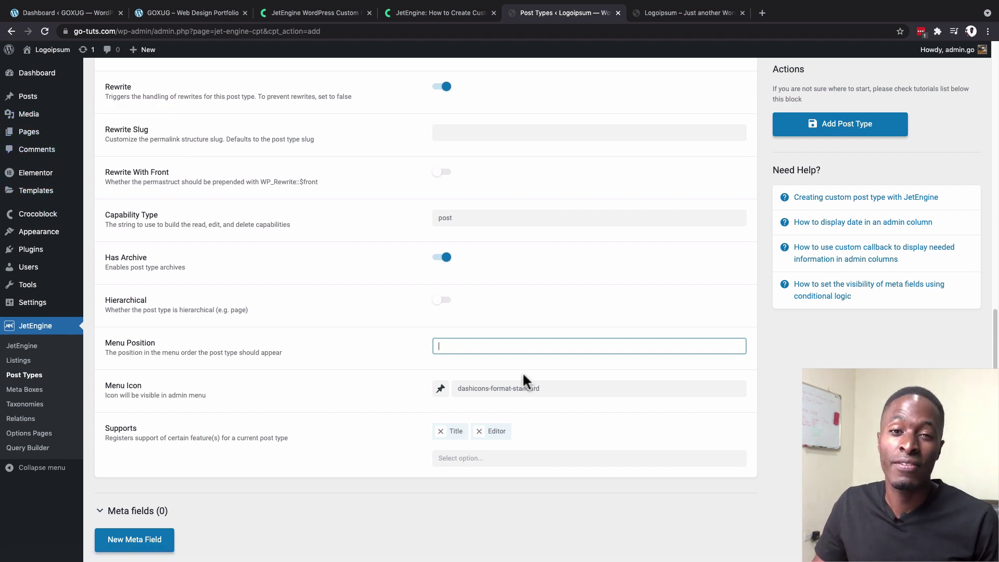
pyautogui.click(460, 346)
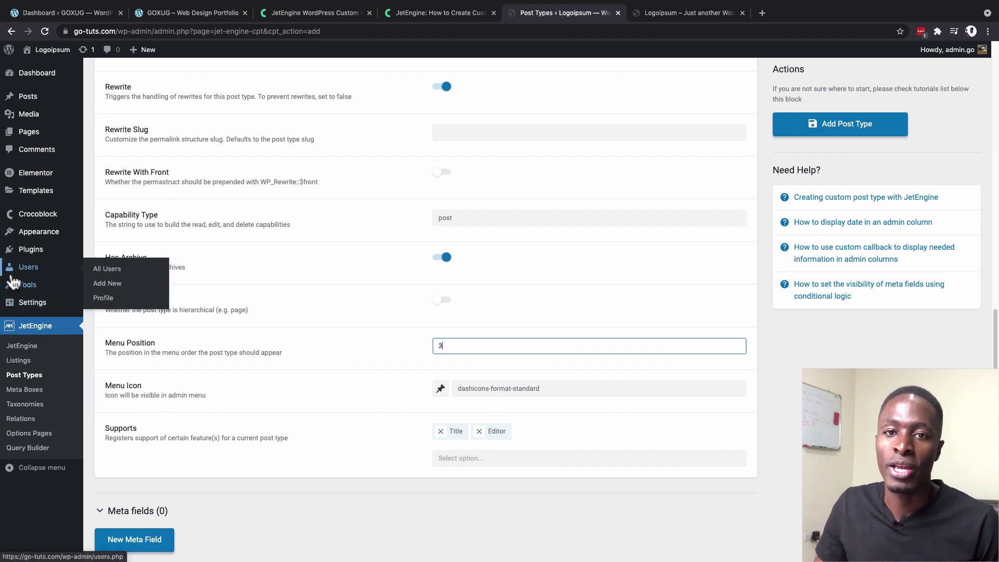
pyautogui.moveTo(18, 235)
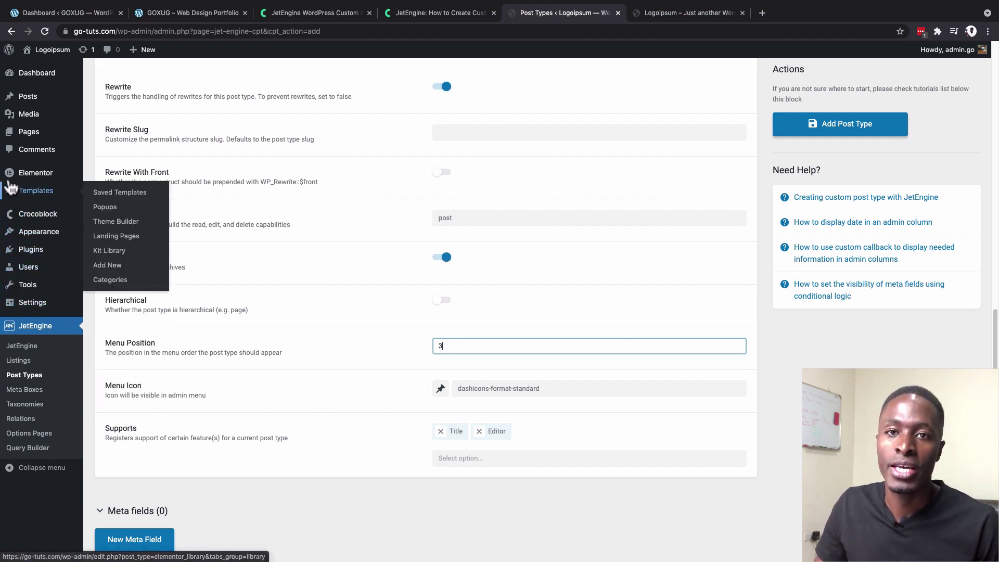
pyautogui.click(474, 391)
pyautogui.click(473, 421)
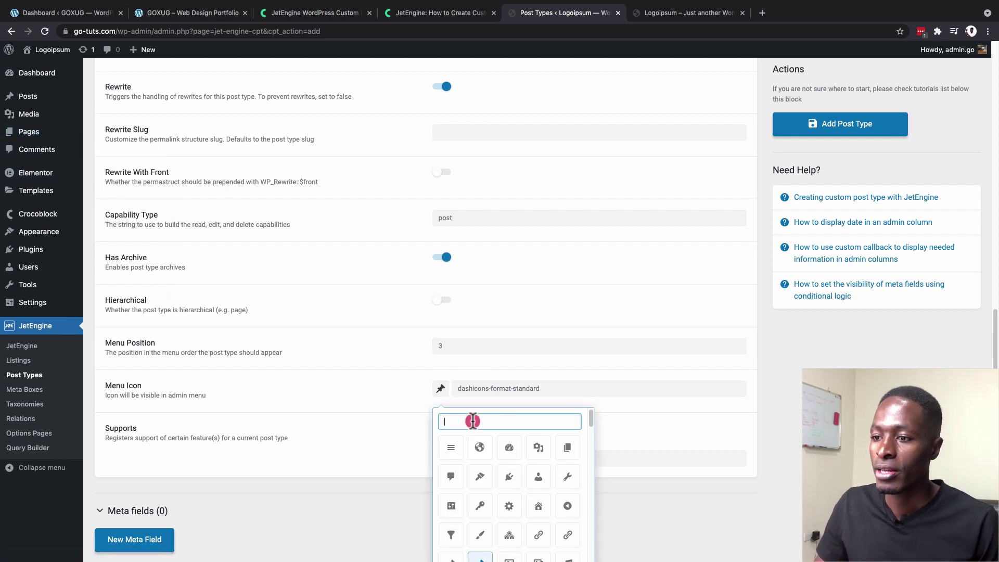
pyautogui.click(567, 449)
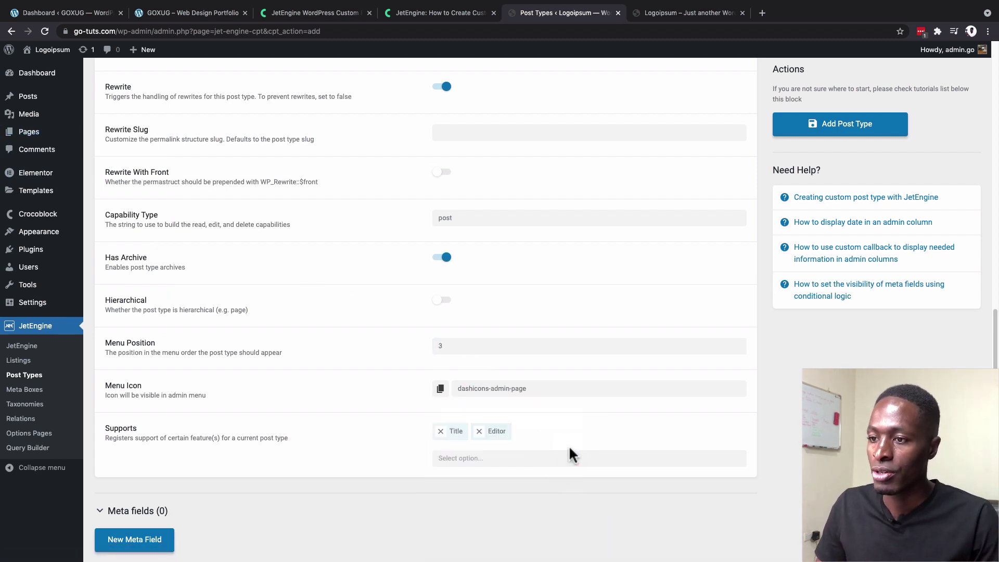
# Step: Open a new blog post in a separate browser tab and examine its title, content area and excerpt option
pyautogui.scroll(-2, 286, 435)
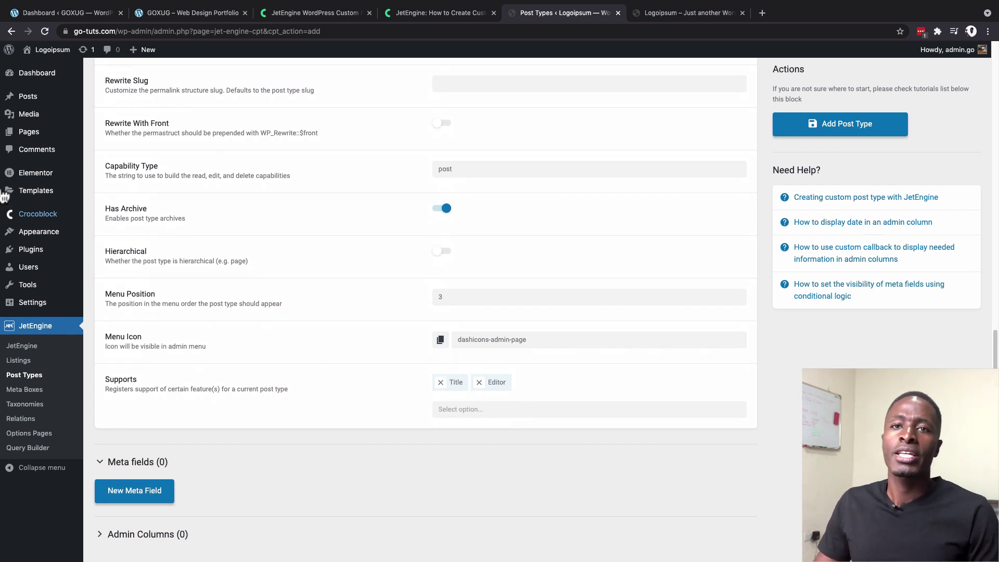
pyautogui.moveTo(27, 98)
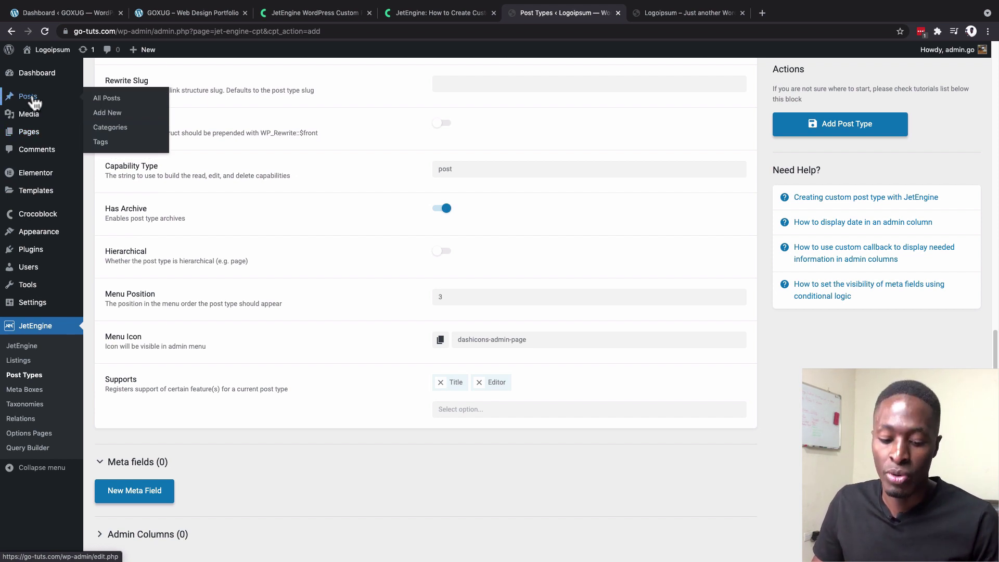
pyautogui.middleClick(99, 113)
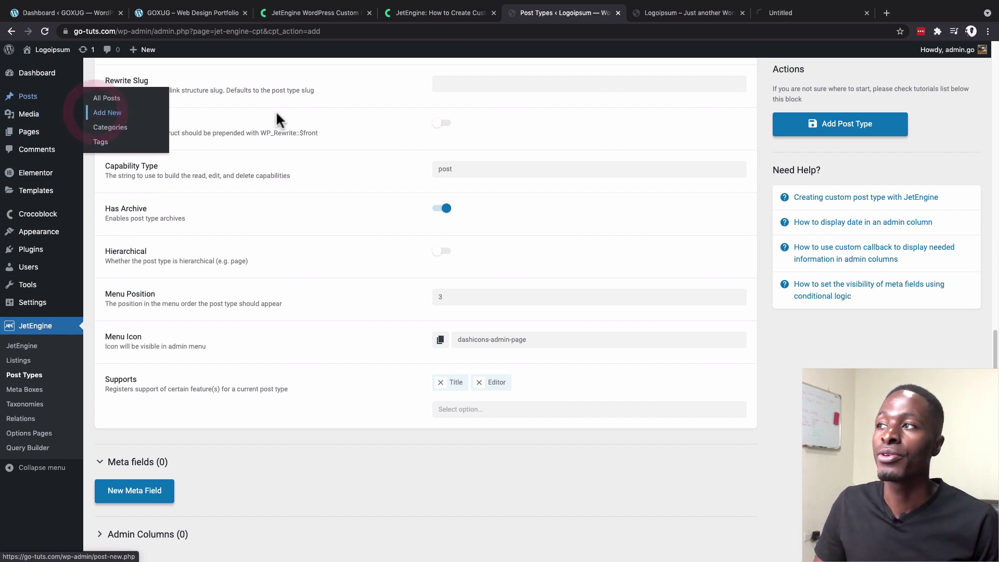
pyautogui.click(788, 12)
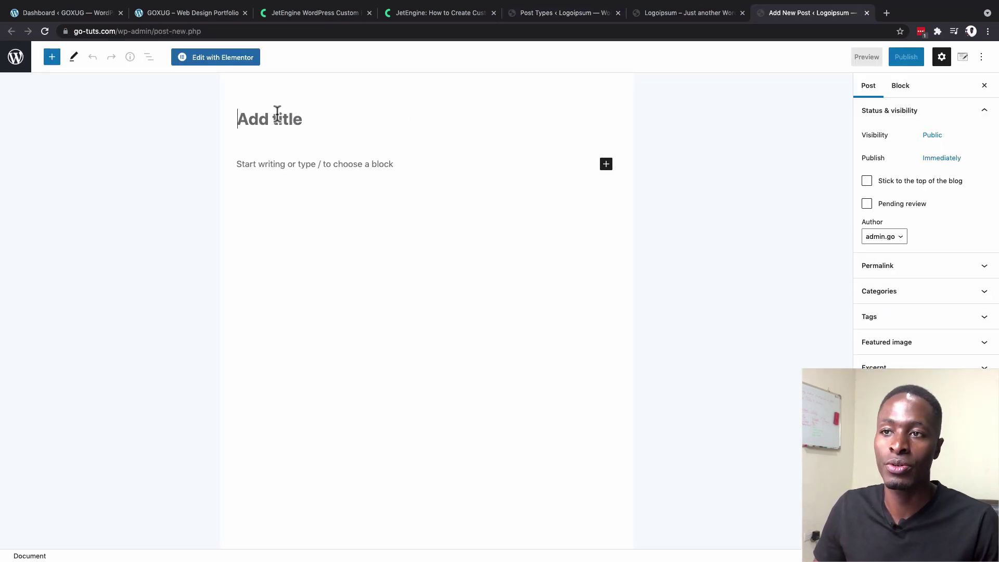
pyautogui.click(283, 164)
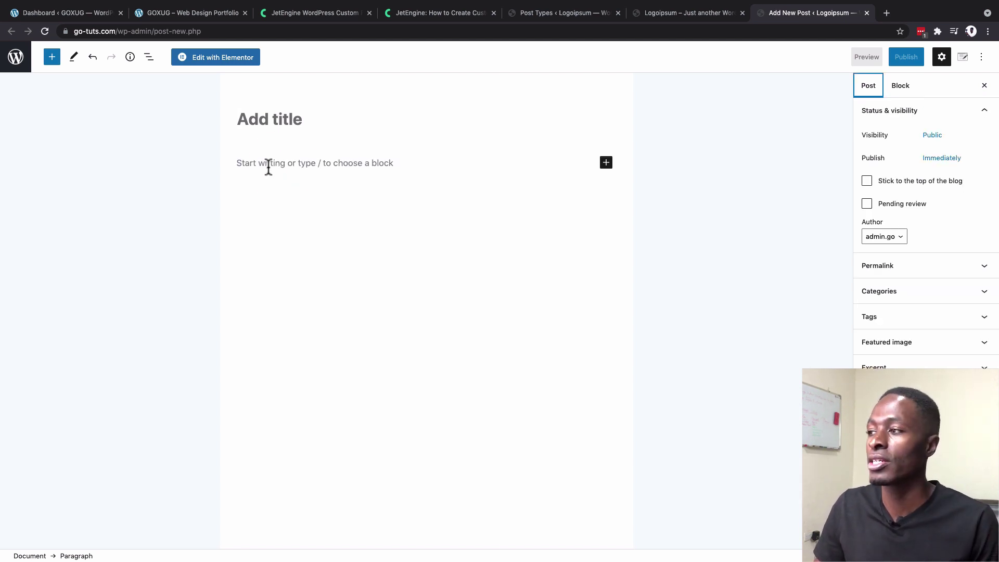
pyautogui.click(899, 363)
pyautogui.click(899, 347)
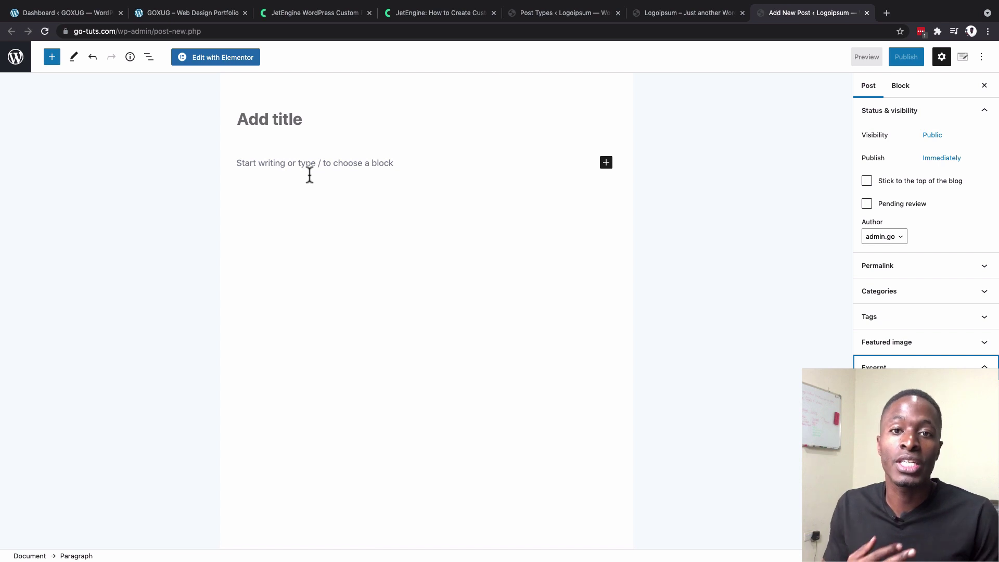
# Step: Remove Editor from the post type's supported features and compare with the content area of the new blog post
pyautogui.click(539, 14)
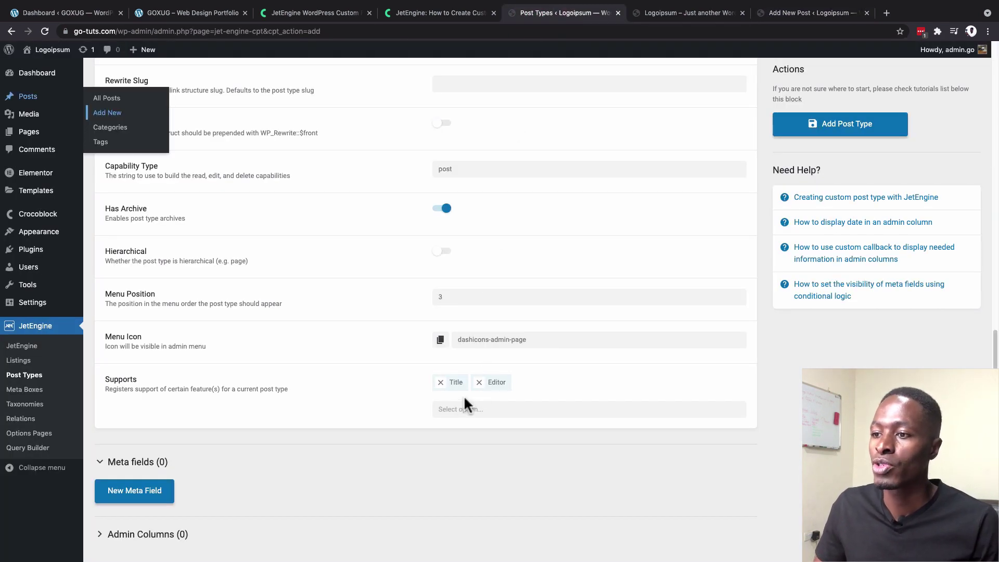
pyautogui.click(480, 382)
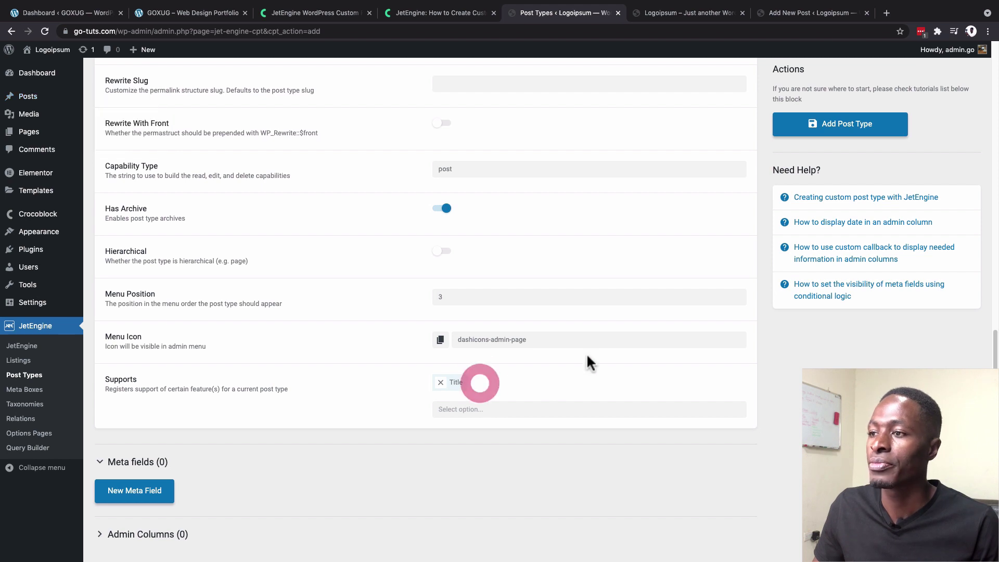
pyautogui.click(804, 14)
pyautogui.click(276, 163)
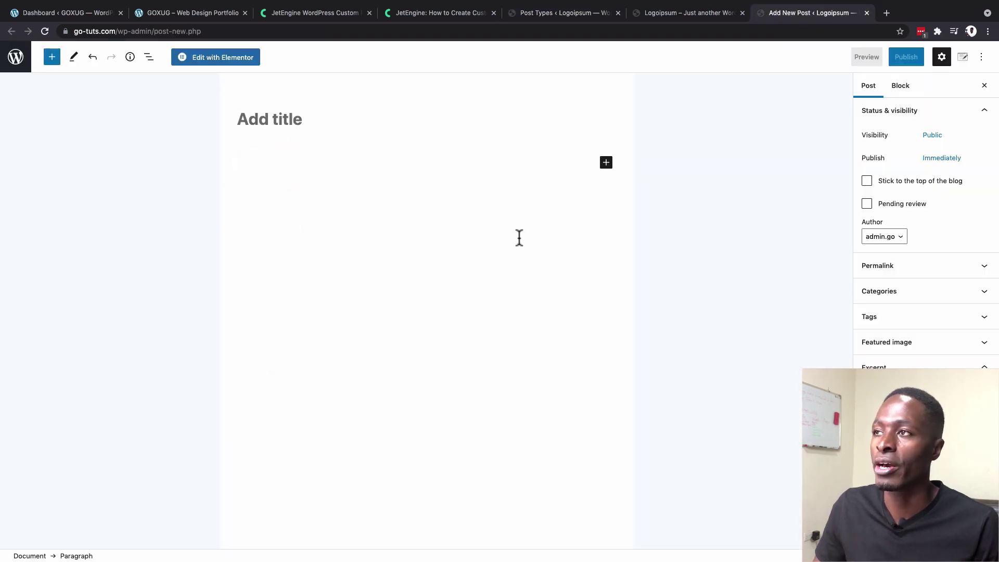
pyautogui.click(654, 15)
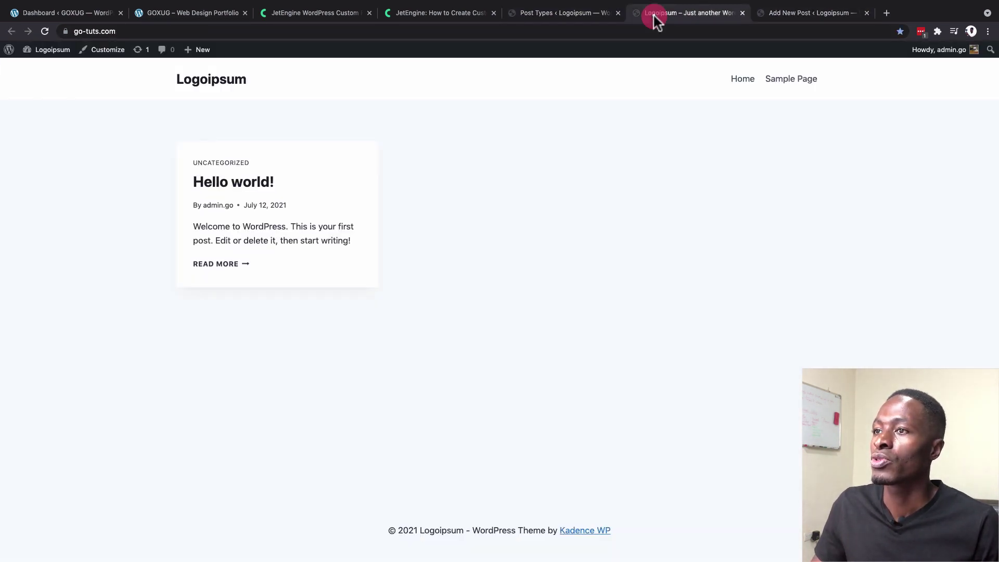
pyautogui.click(535, 14)
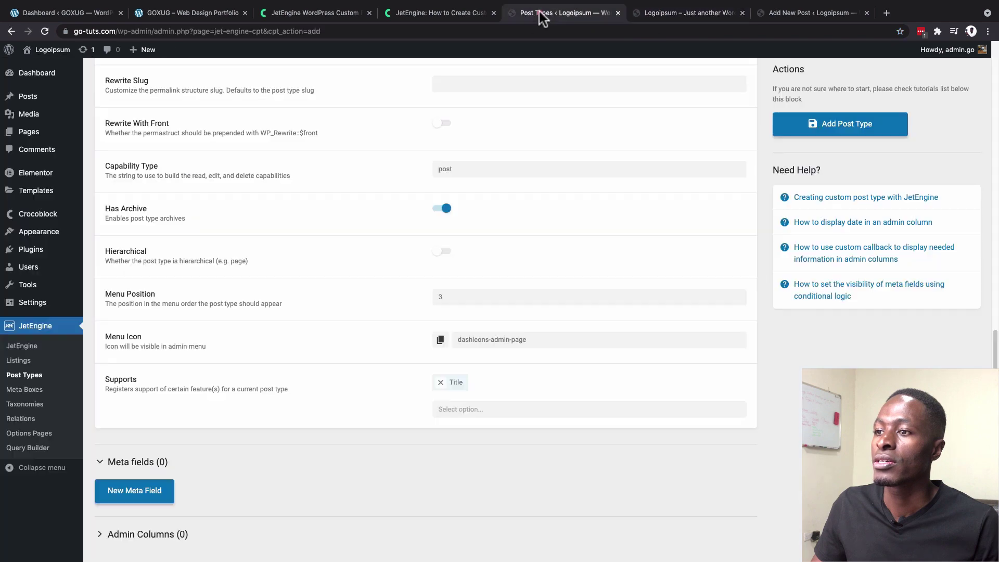
# Step: Add Thumbnail (Featured Image) to the post type's supported features and save the new post type
pyautogui.click(475, 409)
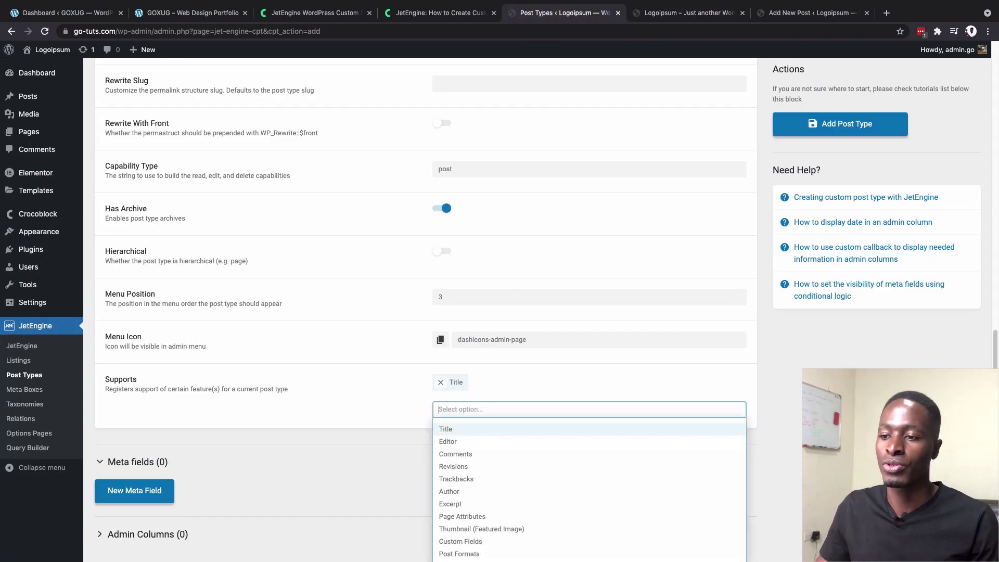
pyautogui.scroll(-1, 475, 409)
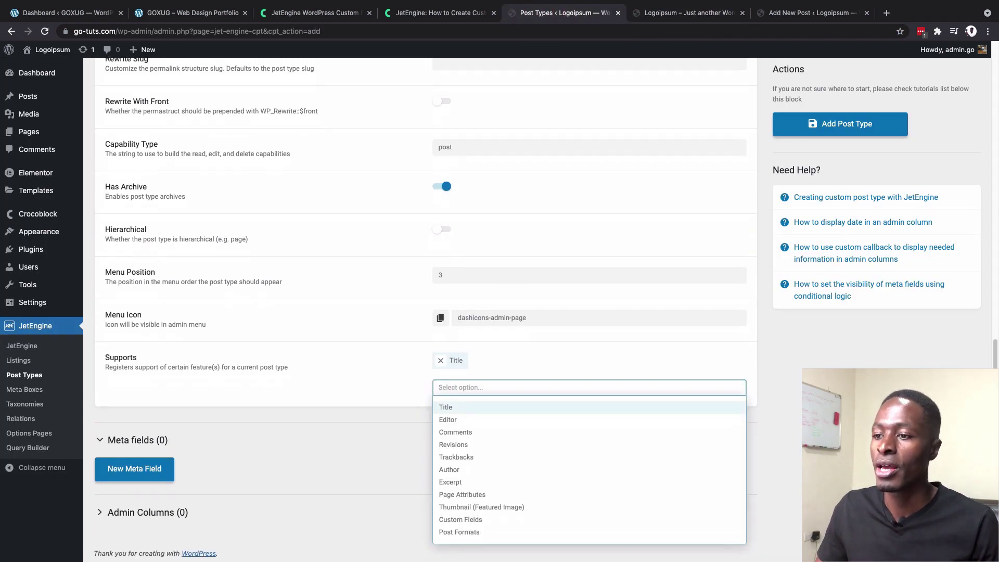
pyautogui.click(539, 512)
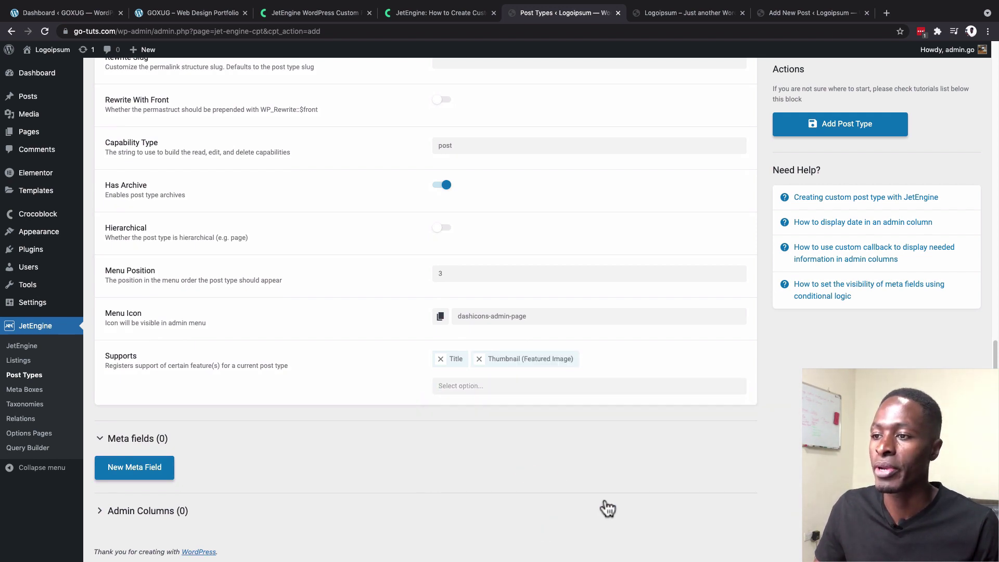
pyautogui.click(496, 385)
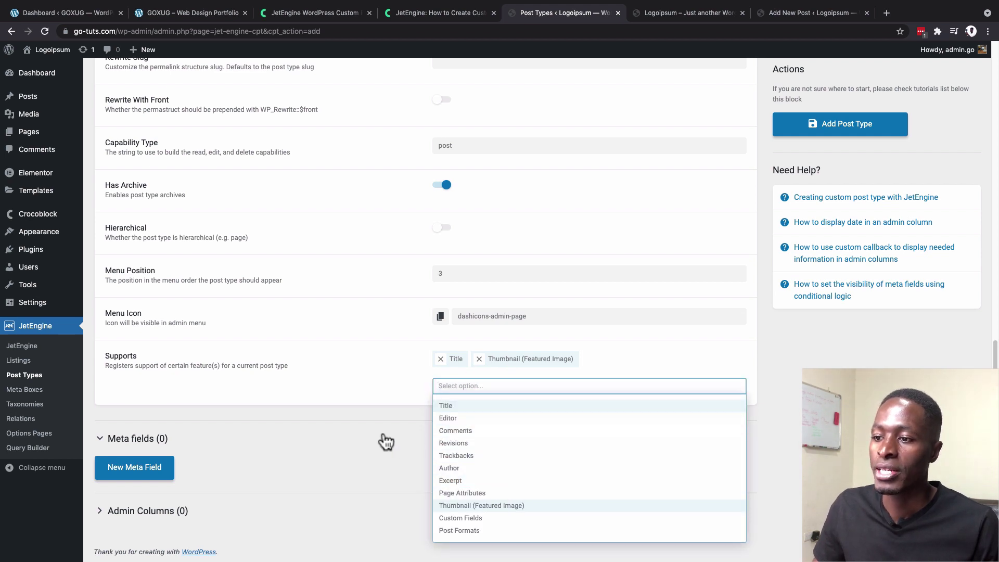
pyautogui.click(399, 413)
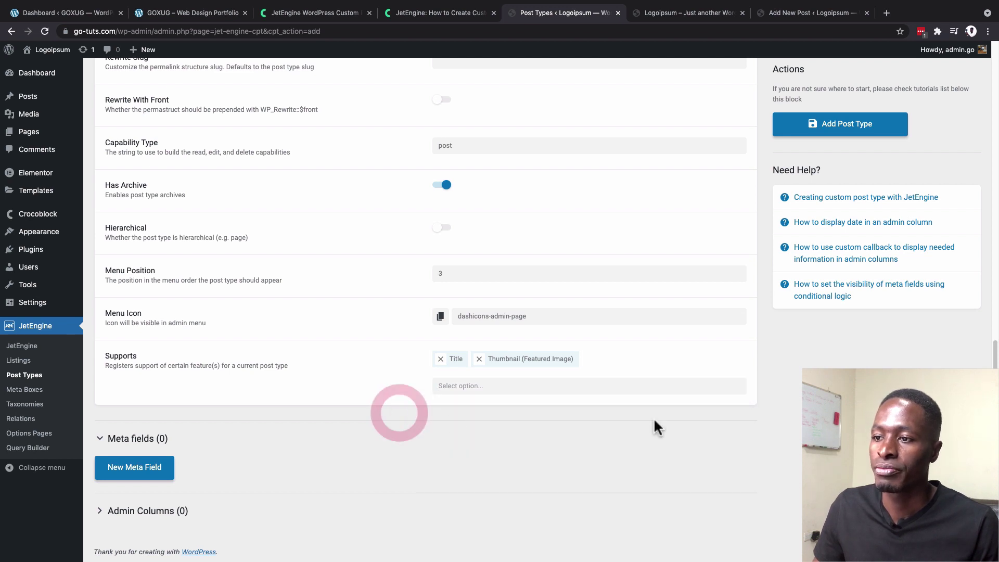
pyautogui.scroll(5, 428, 442)
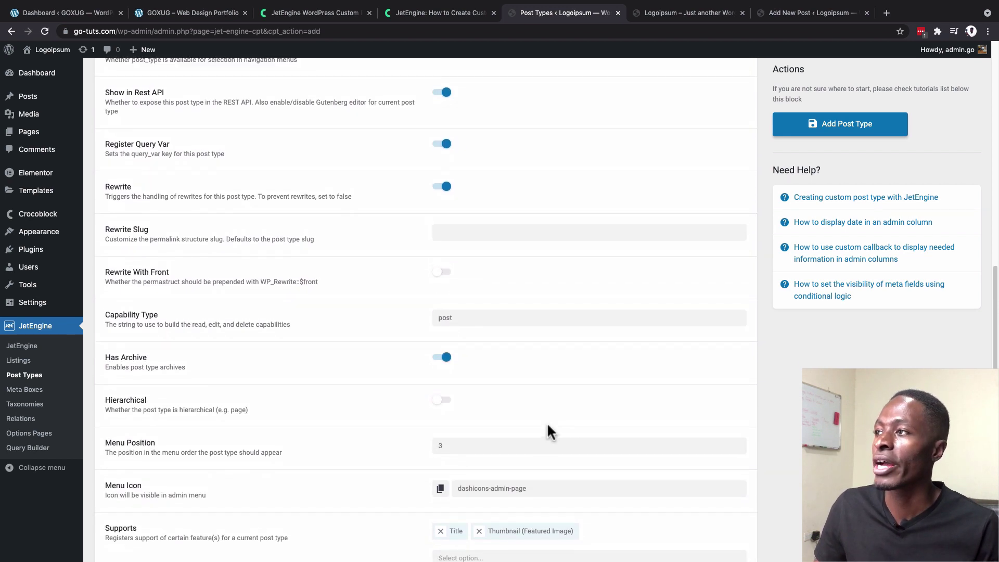
pyautogui.click(838, 128)
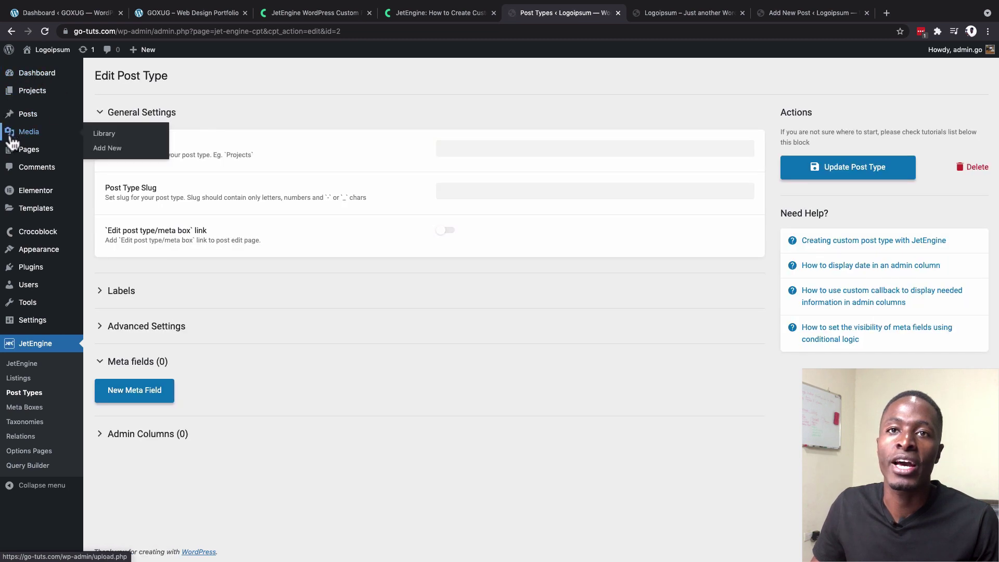
# Step: Open the Projects list from the admin menu and start a new project entry to check its editing fields
pyautogui.moveTo(25, 97)
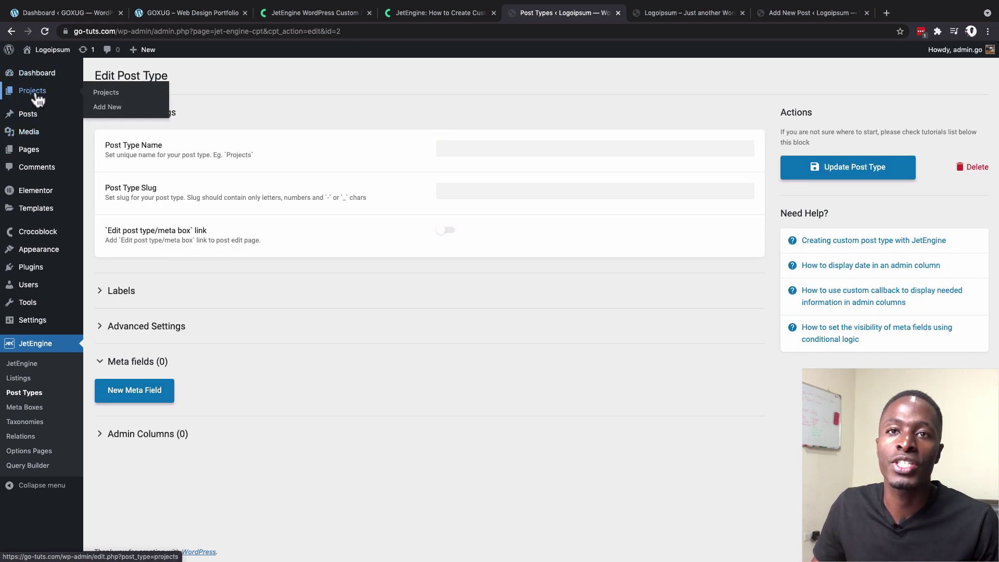
pyautogui.click(106, 95)
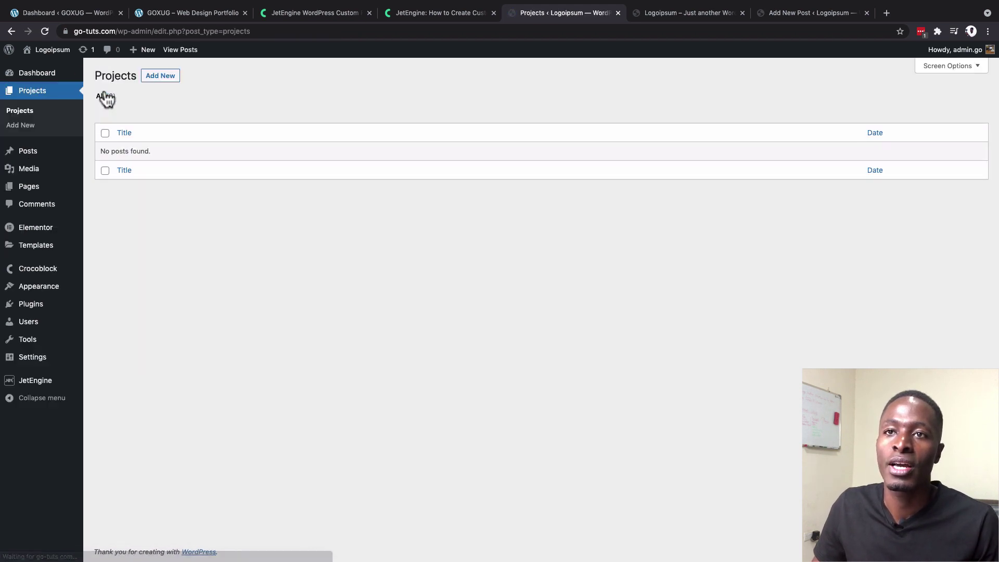
pyautogui.click(161, 77)
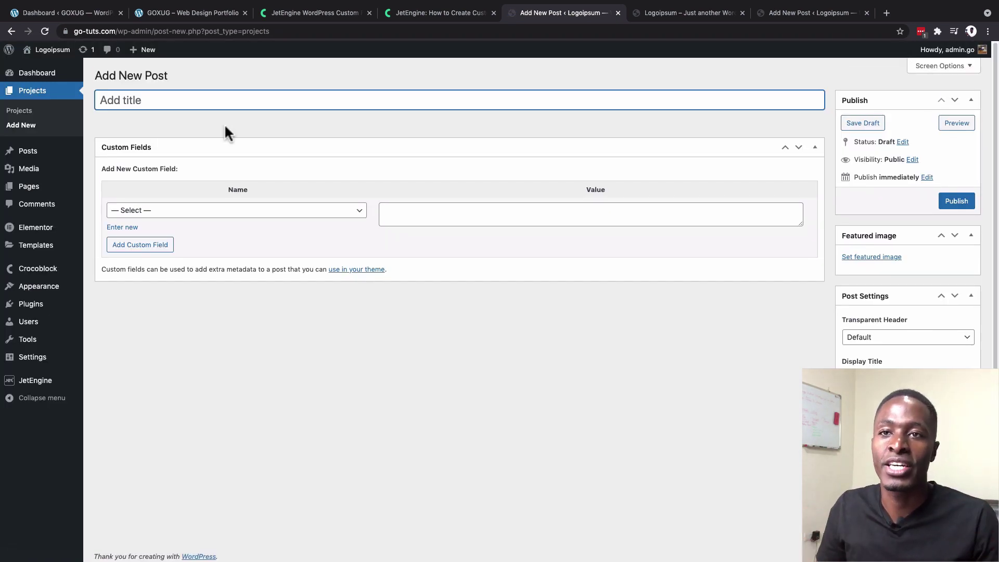
pyautogui.click(125, 100)
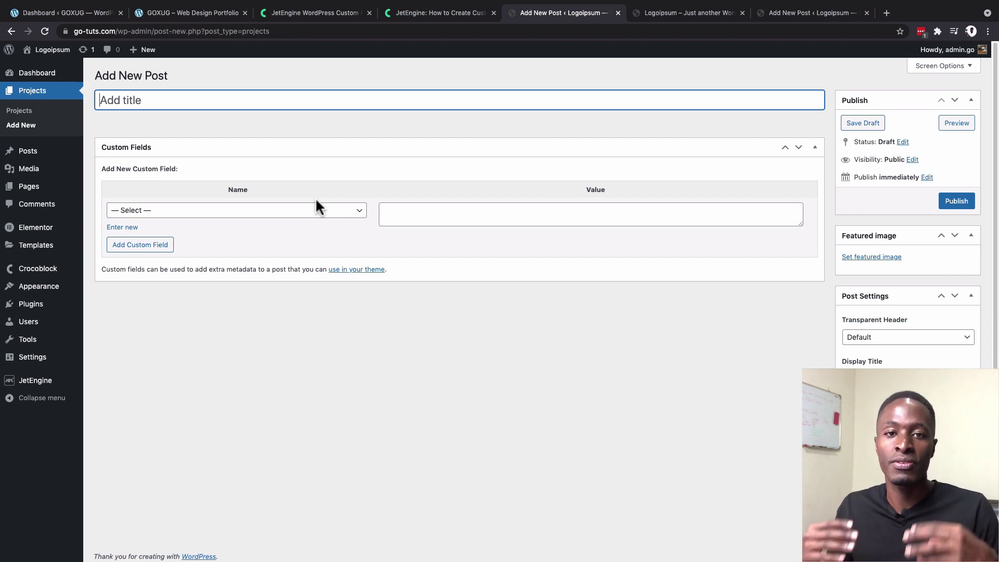
# Step: Switch to the GOXUG site's admin and examine the custom fields of the Chips Bag entry in its Portfolio list
pyautogui.click(39, 14)
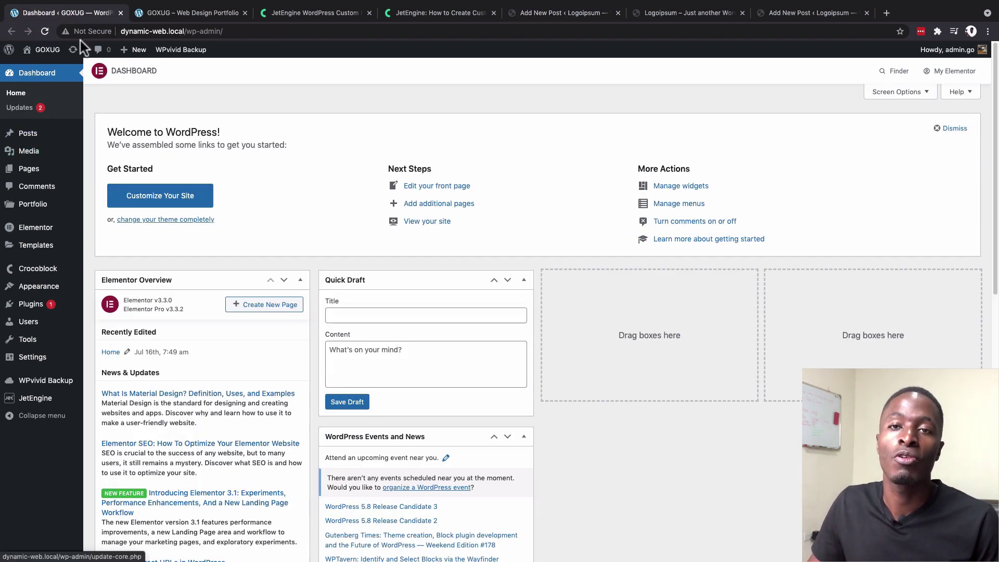
pyautogui.moveTo(49, 161)
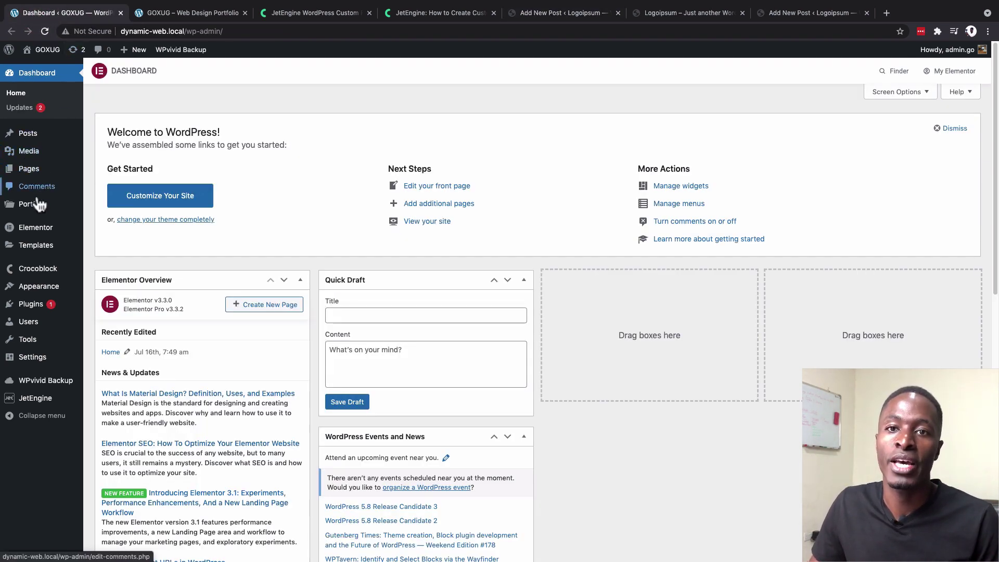
pyautogui.moveTo(39, 208)
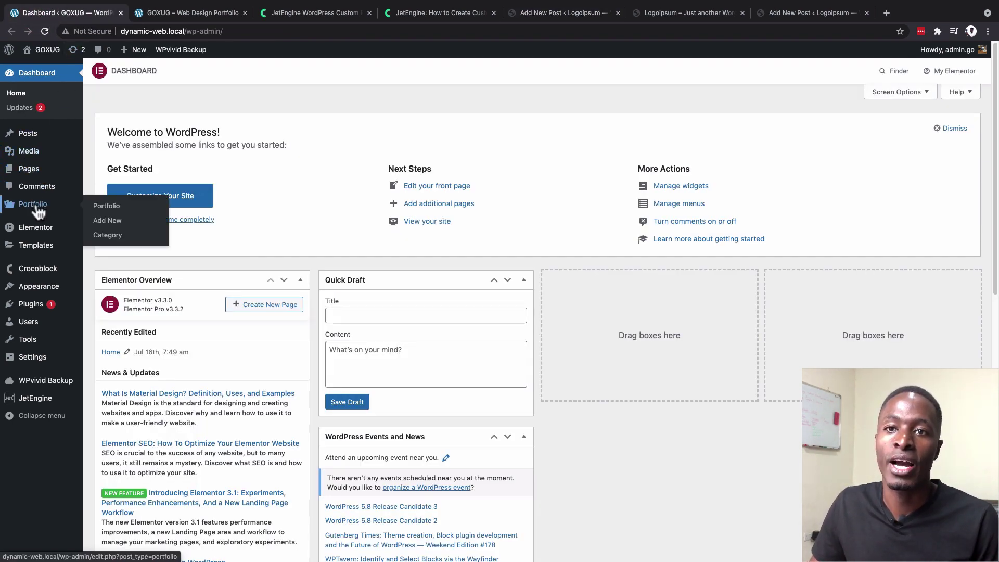
pyautogui.click(107, 206)
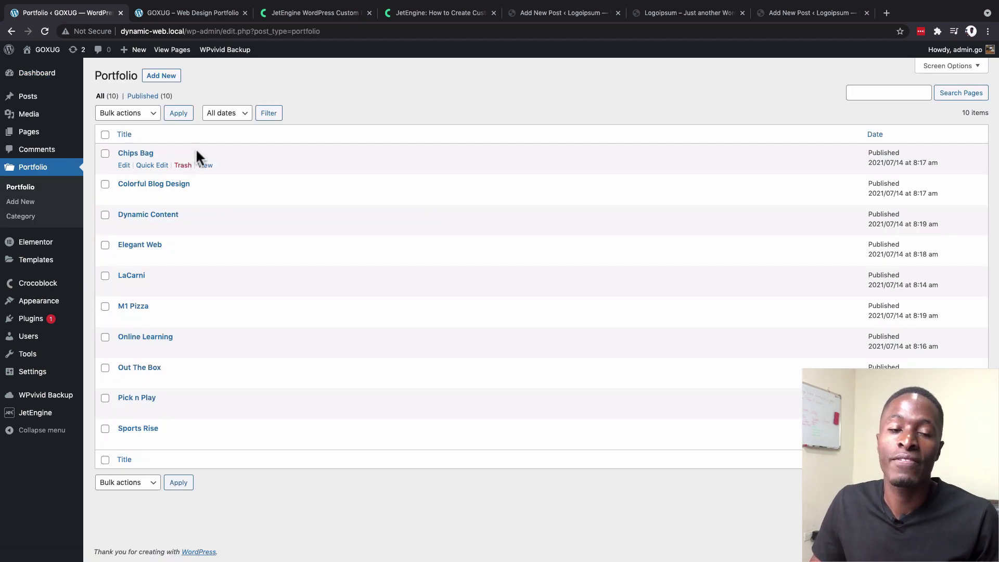
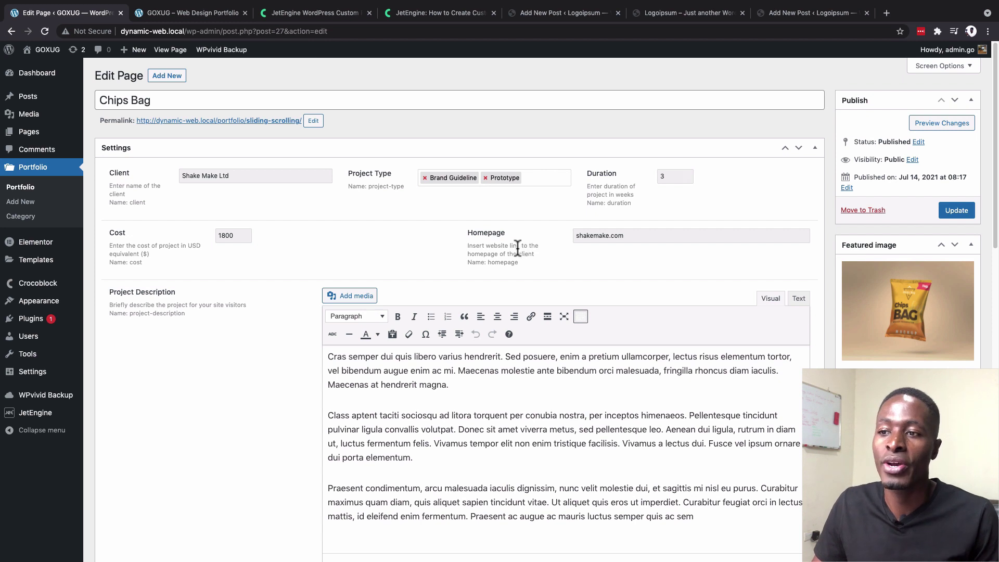
pyautogui.scroll(-3, 402, 281)
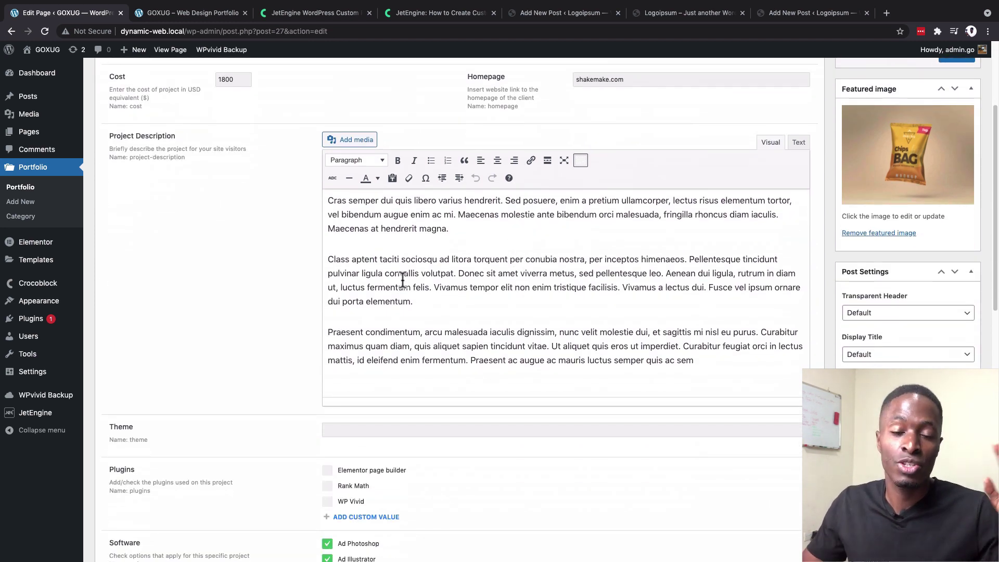
pyautogui.scroll(-4, 402, 281)
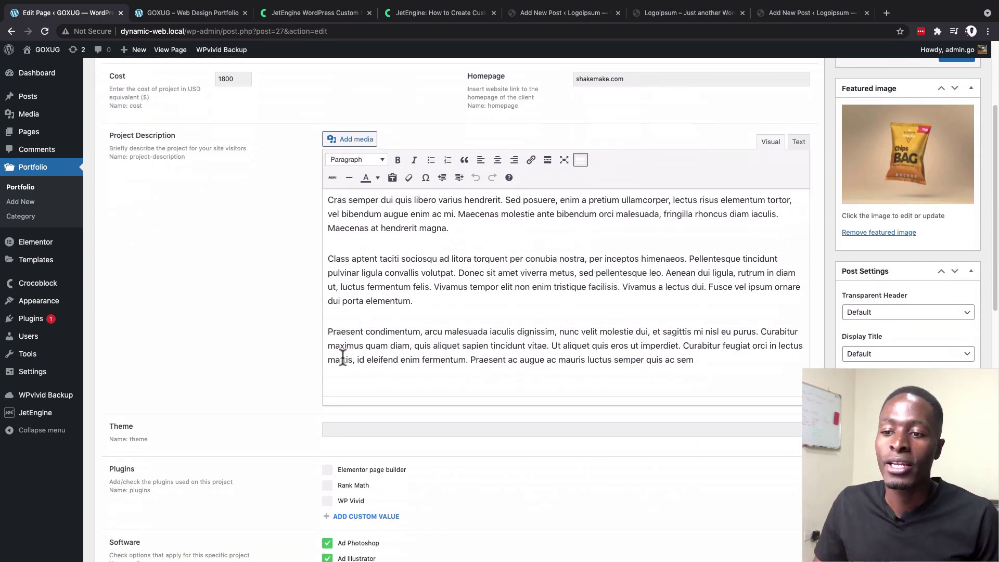
pyautogui.scroll(7, 426, 359)
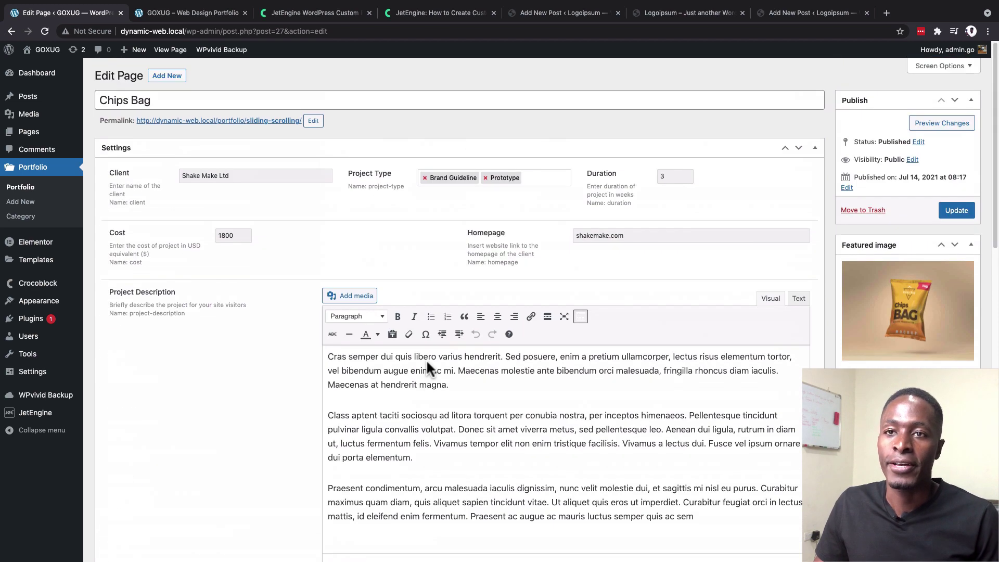
# Step: Return to the Logoipsum site's admin, edit the Projects post type in JetEngine and rename it Portfolio
pyautogui.click(543, 13)
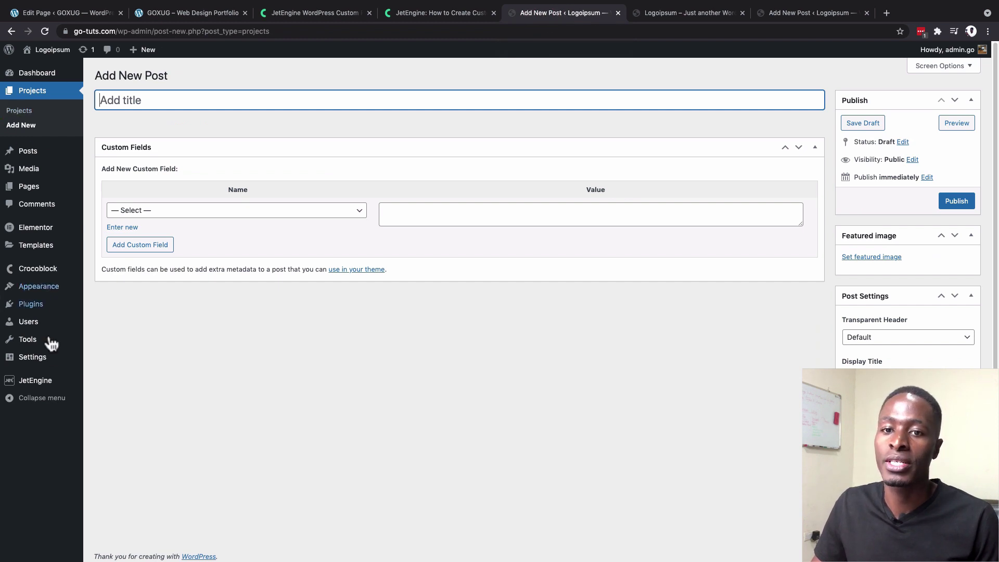
pyautogui.moveTo(41, 387)
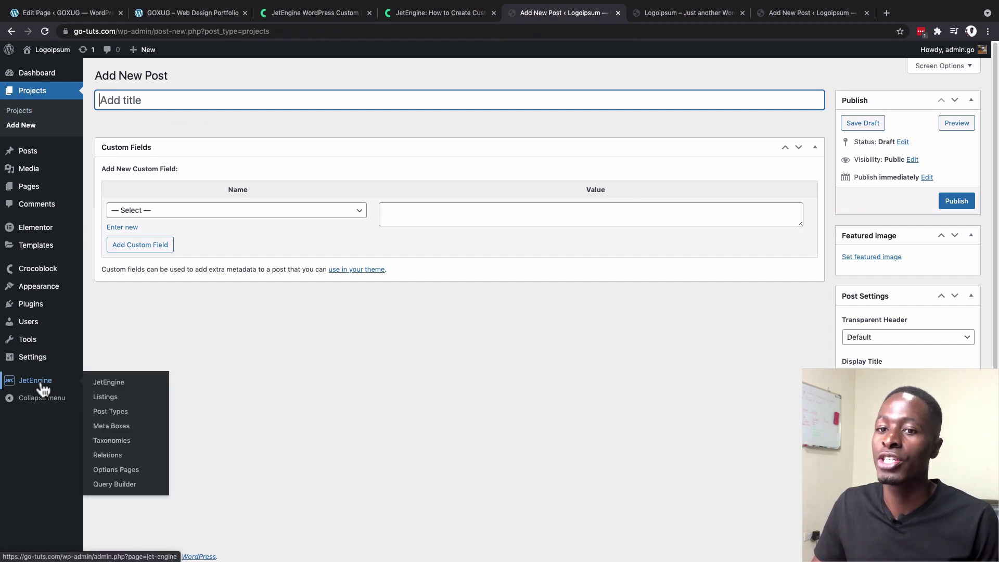
pyautogui.click(118, 412)
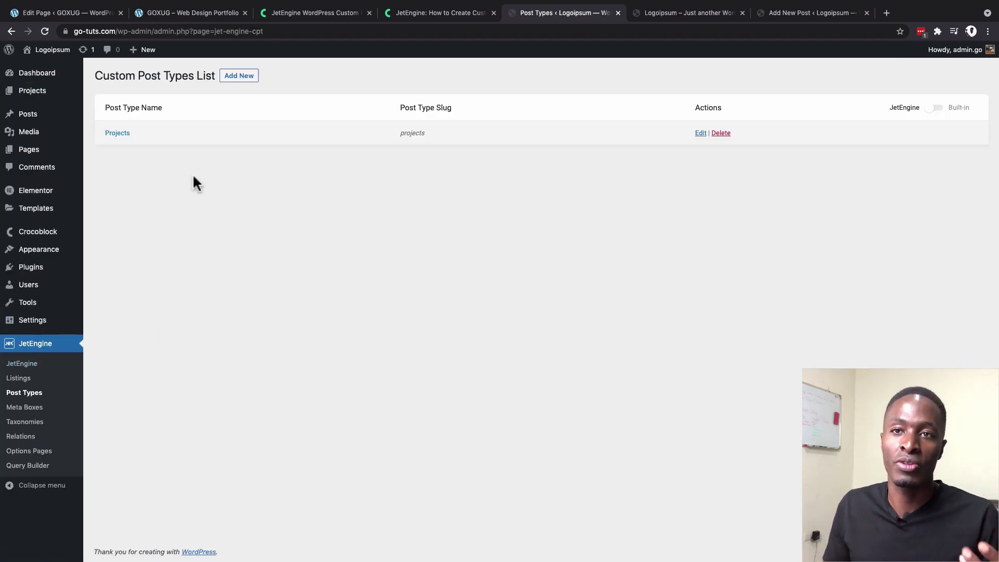
pyautogui.click(700, 134)
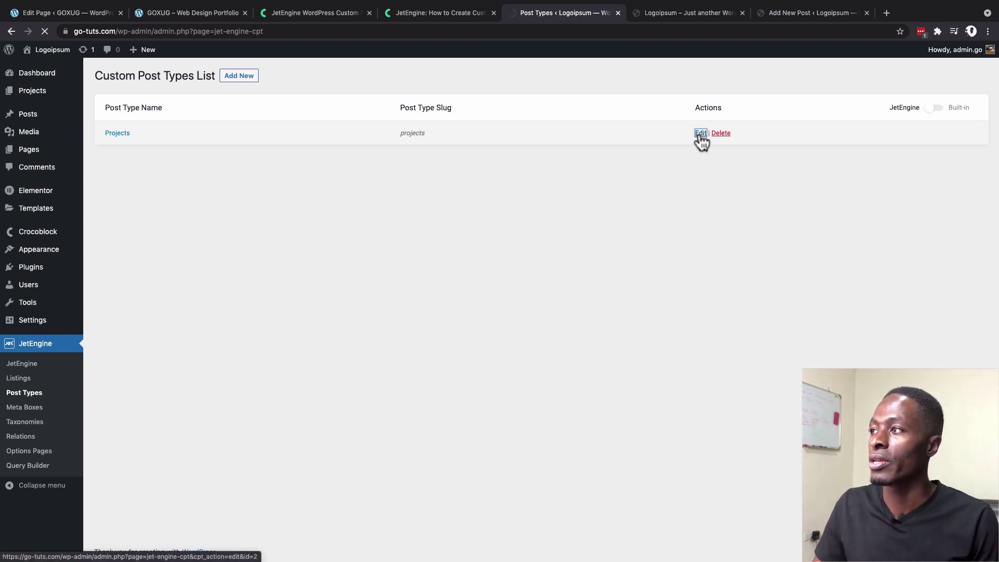
pyautogui.doubleClick(496, 146)
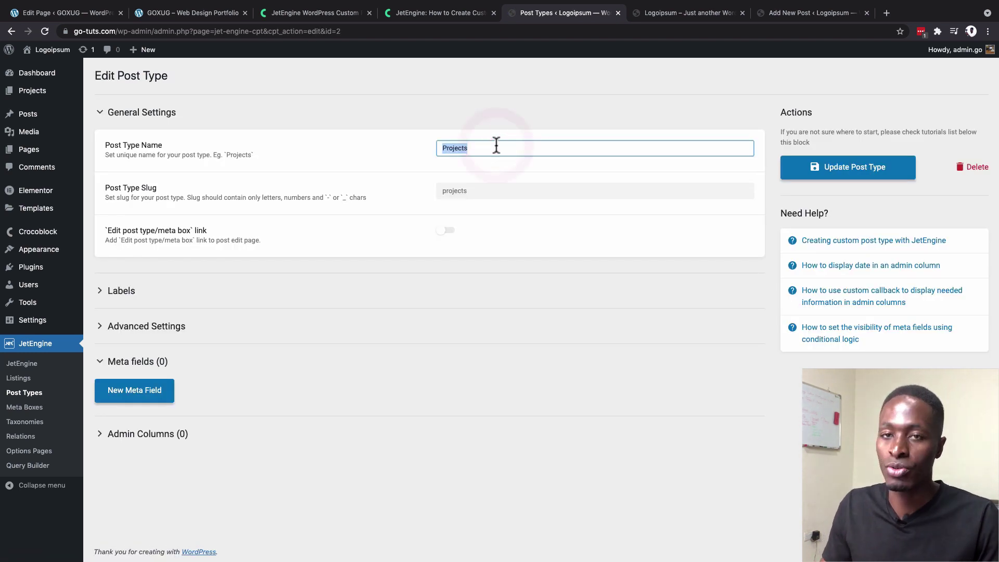
pyautogui.write('Po')
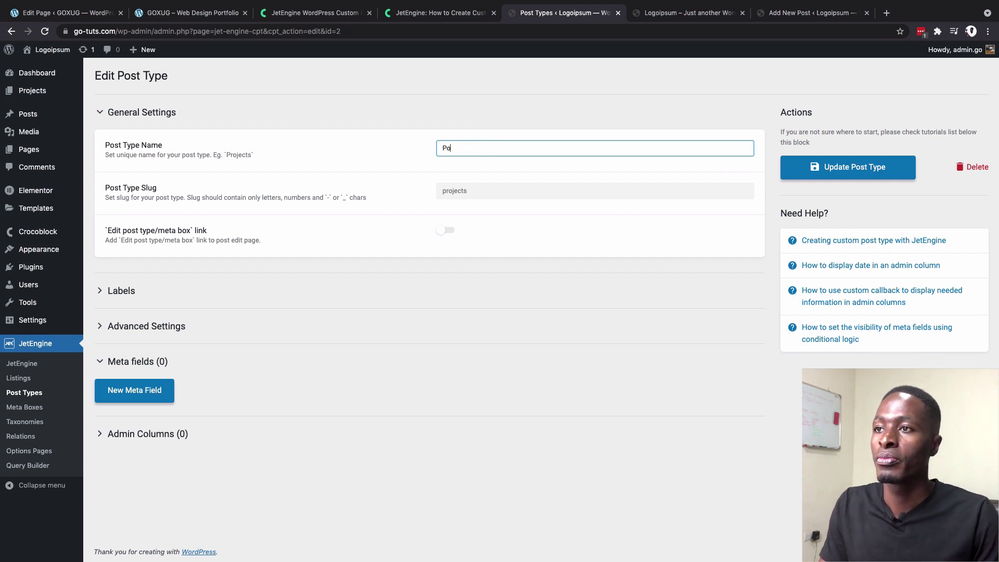
pyautogui.write('rtfolio')
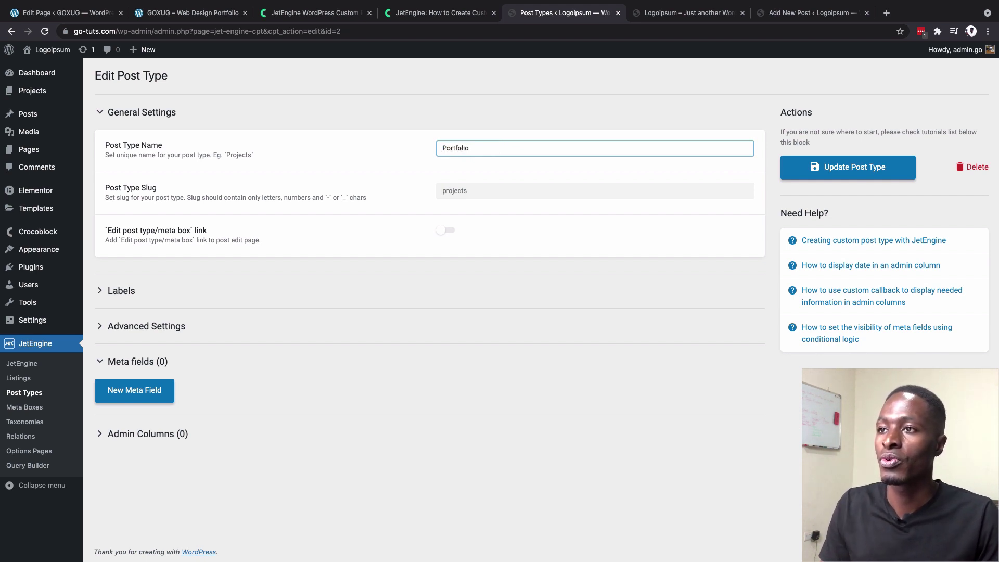
# Step: Set the post type slug to Portfolio, enable Update Posts for existing entries and save the post type
pyautogui.doubleClick(473, 191)
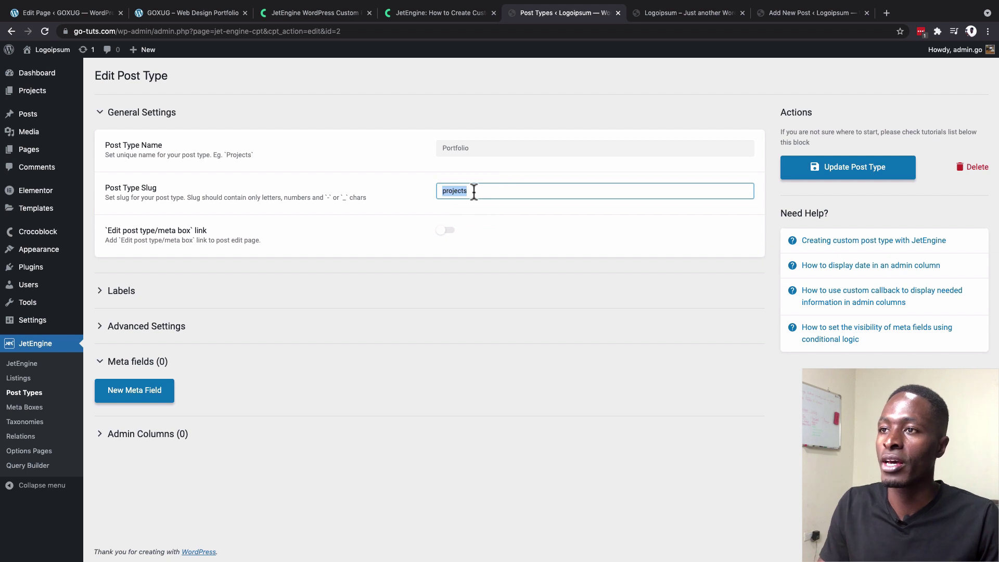
pyautogui.write('Portf')
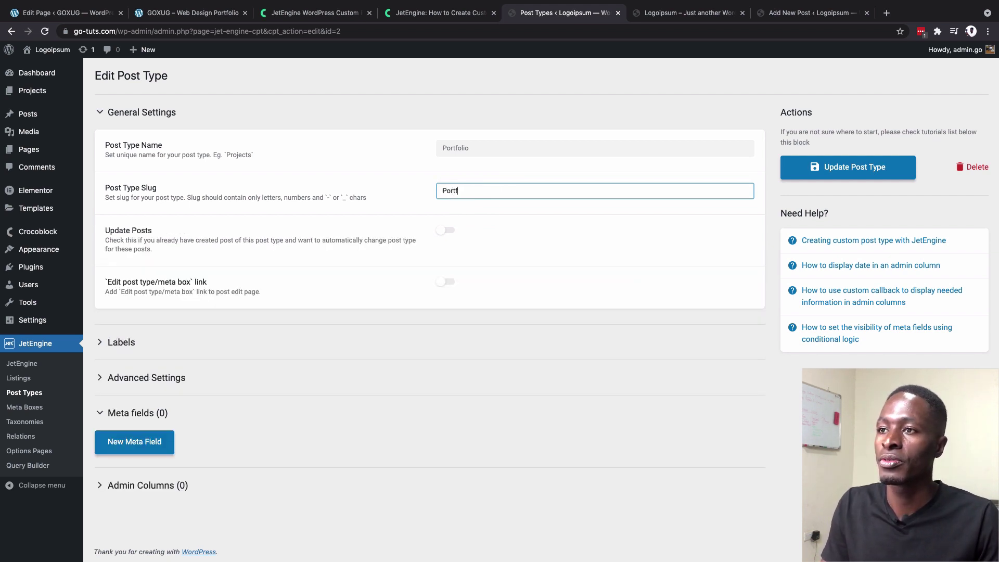
pyautogui.write('olio')
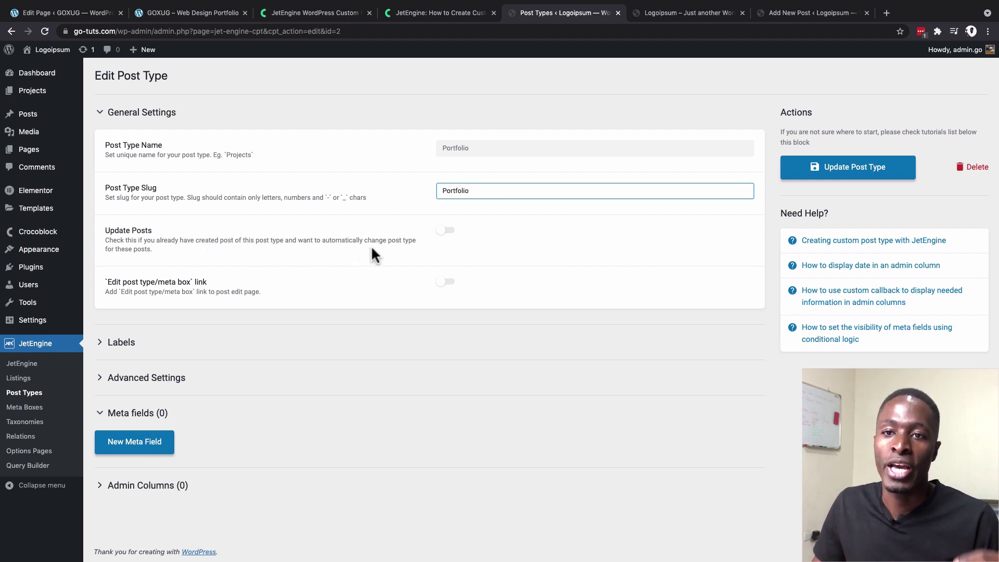
pyautogui.click(446, 232)
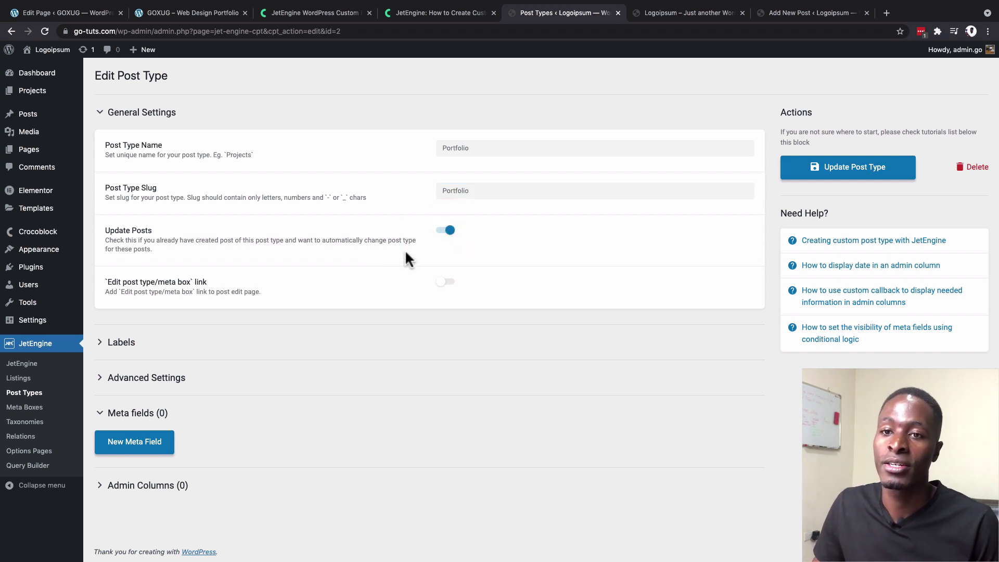
pyautogui.click(817, 169)
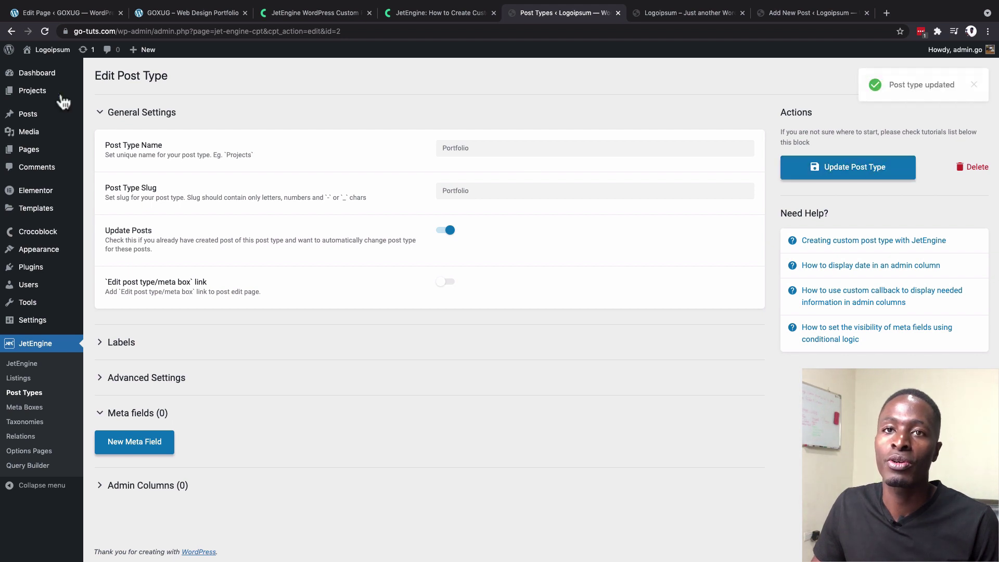
# Step: Try the old Projects list from the admin menu and reload the admin at go-tuts.com/wp-admin
pyautogui.moveTo(37, 98)
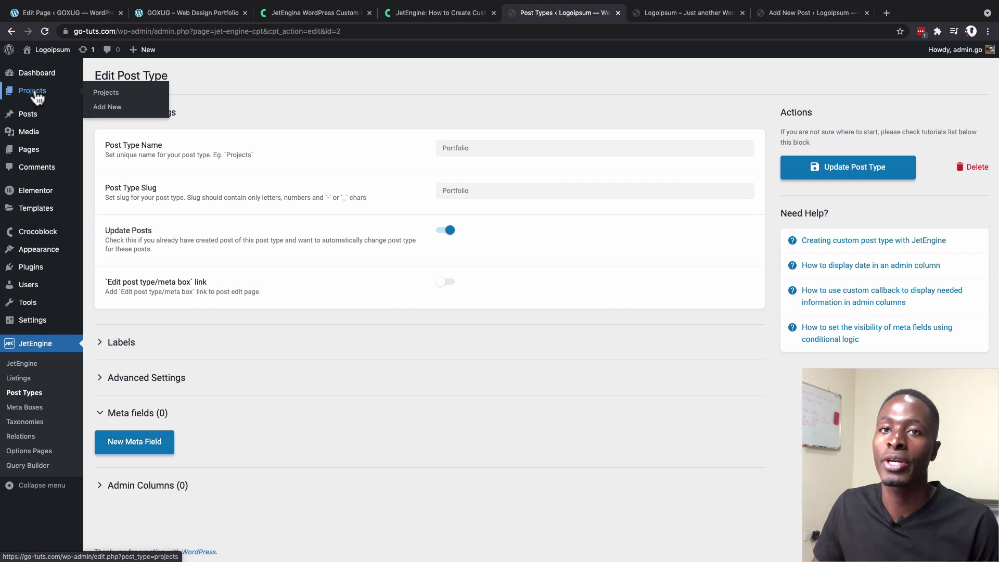
pyautogui.click(37, 95)
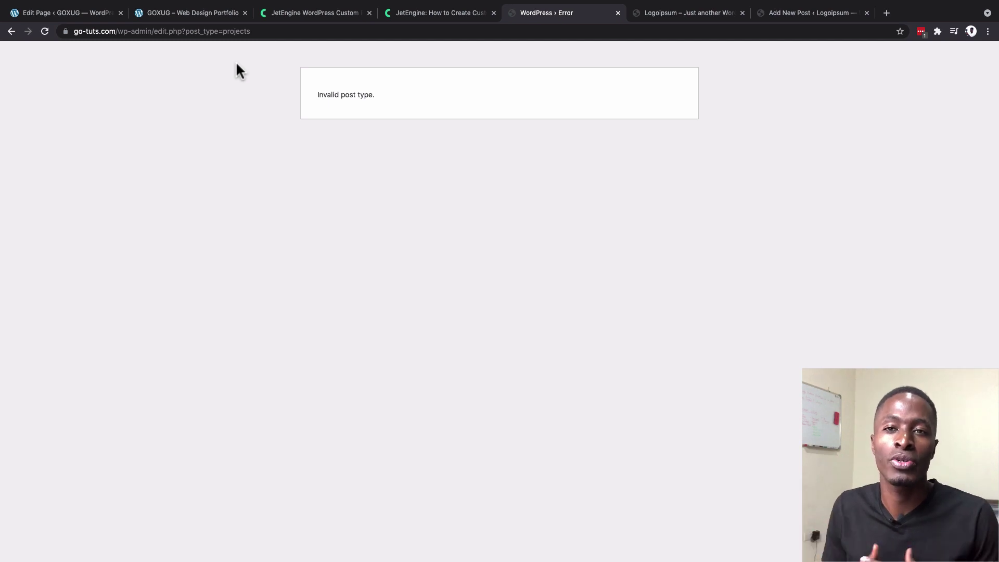
pyautogui.click(156, 31)
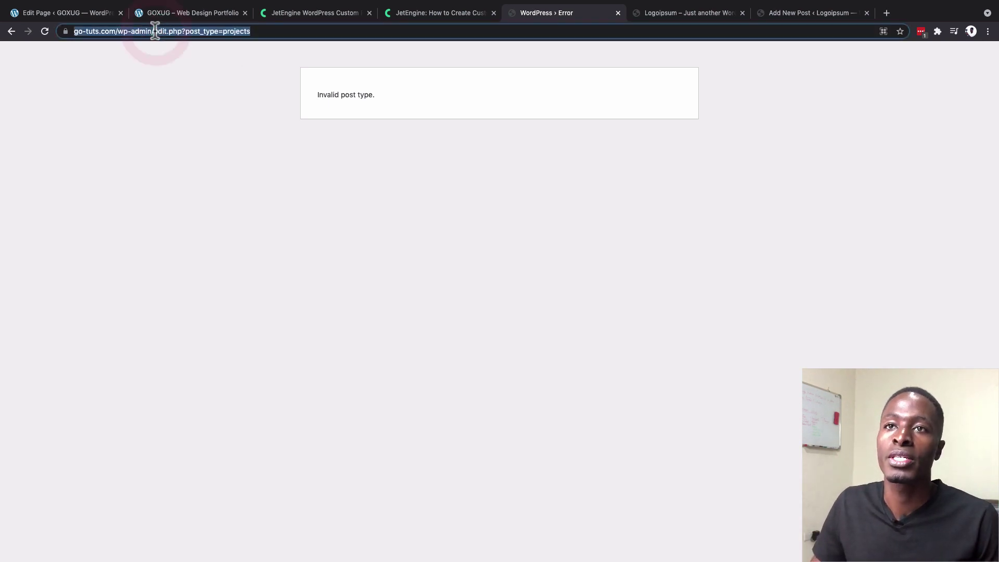
pyautogui.click(161, 32)
pyautogui.moveTo(178, 31); pyautogui.dragTo(184, 44)
pyautogui.press('BackSpace')
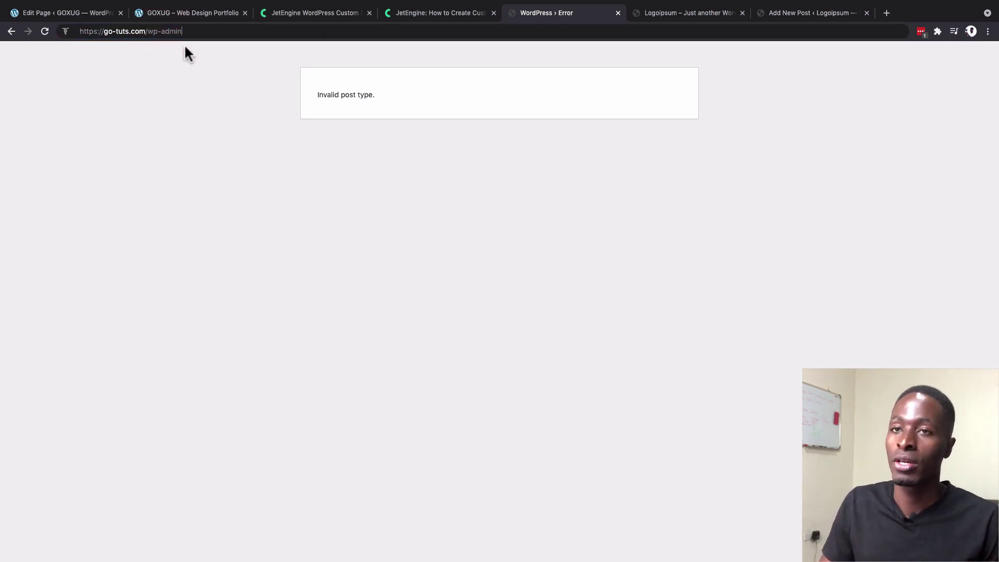
pyautogui.press('Return')
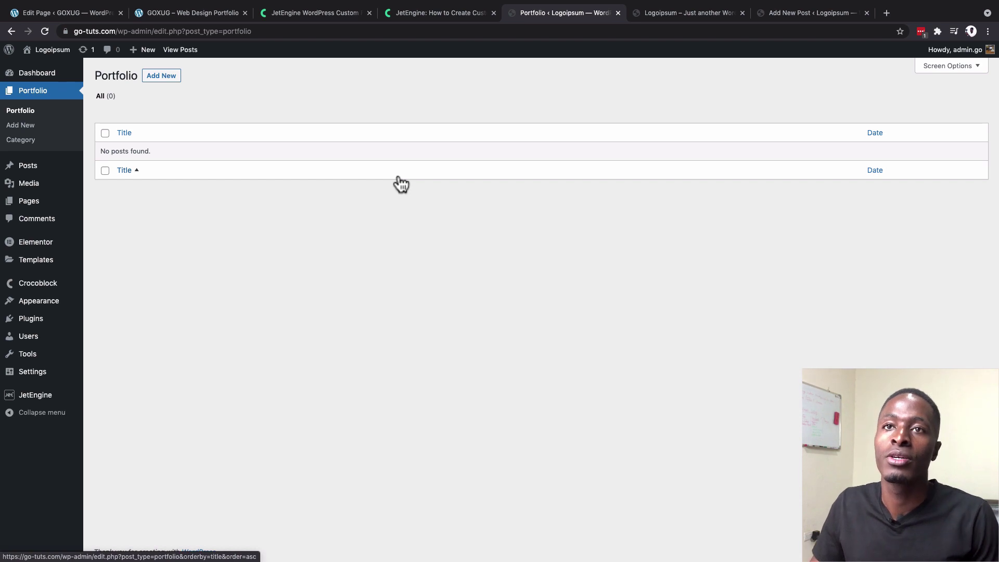
# Step: Copy the site's base address and visit go-tuts.com/portfolio/ in a new browser tab to check the archive
pyautogui.click(115, 32)
pyautogui.moveTo(73, 31); pyautogui.dragTo(142, 32)
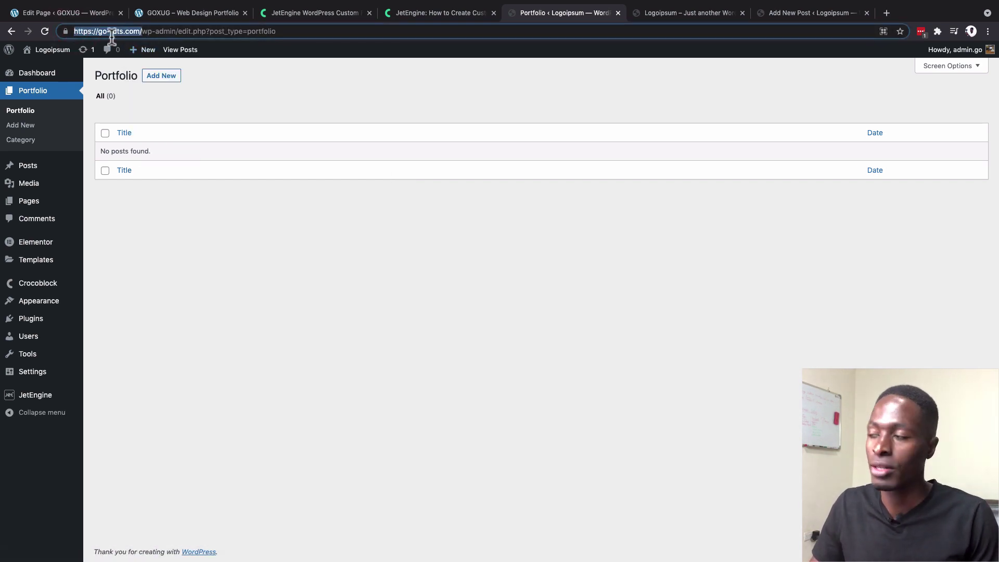
pyautogui.hotkey('ctrl', 'c')
pyautogui.click(887, 13)
pyautogui.hotkey('ctrl', 'v')
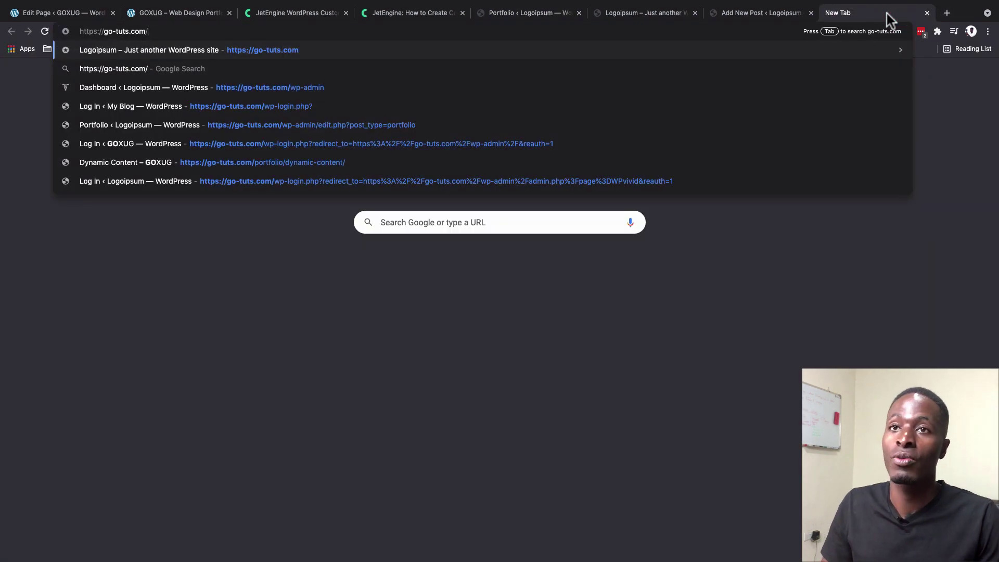
pyautogui.write('portf')
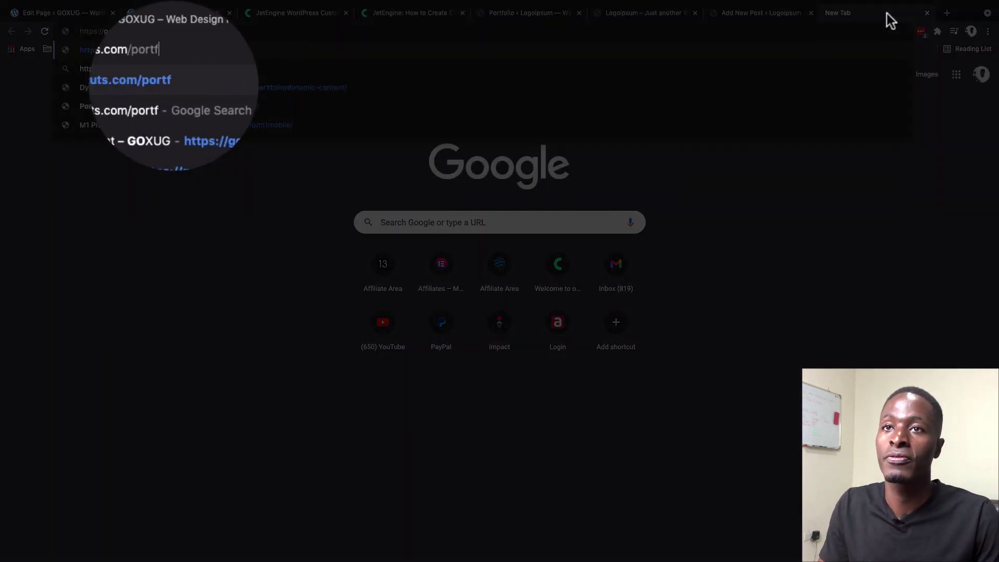
pyautogui.write('olio/')
pyautogui.press('Return')
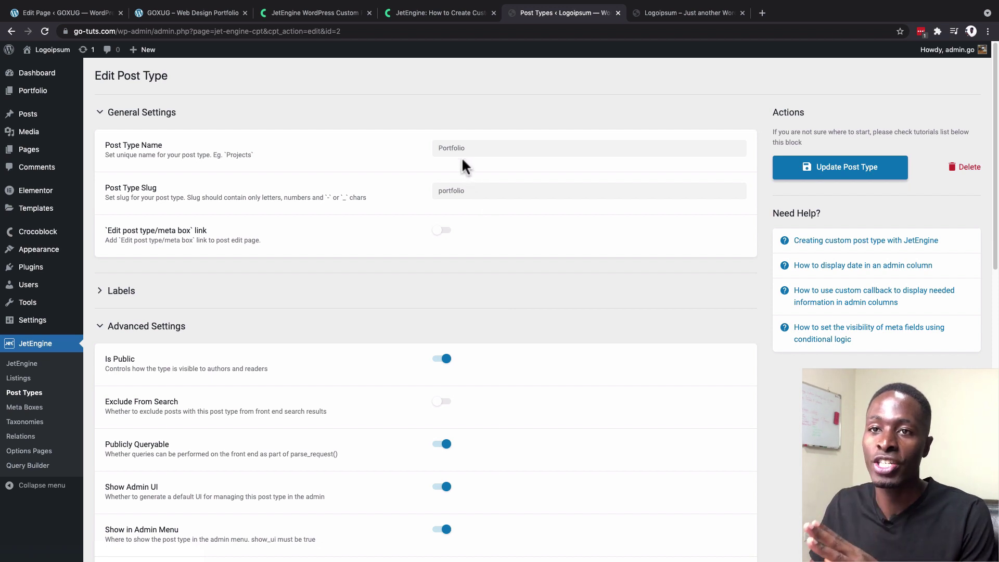
# Step: Change the Rewrite Slug in the Portfolio post type's advanced settings to portfolio and save the post type
pyautogui.scroll(-3, 489, 294)
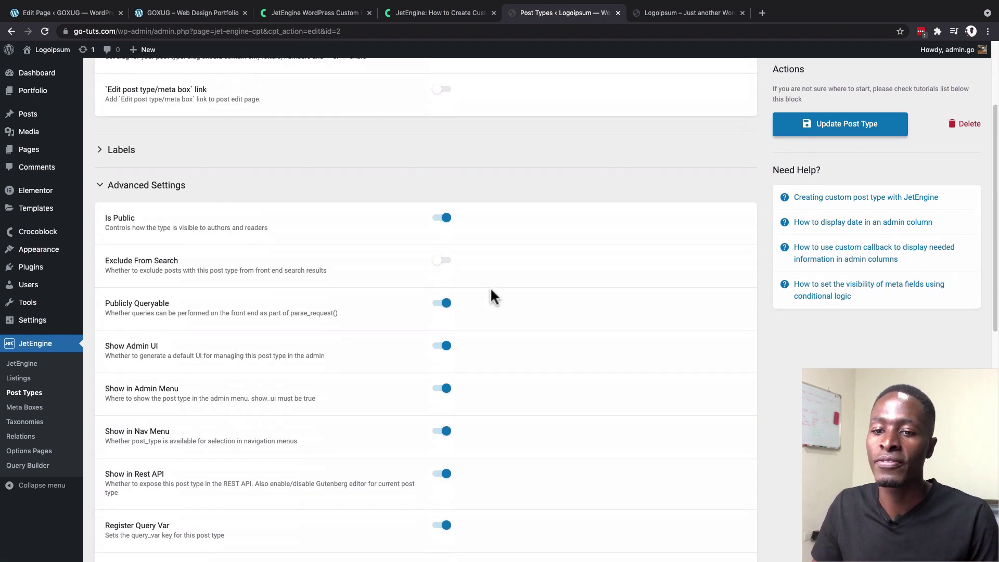
pyautogui.scroll(-5, 490, 291)
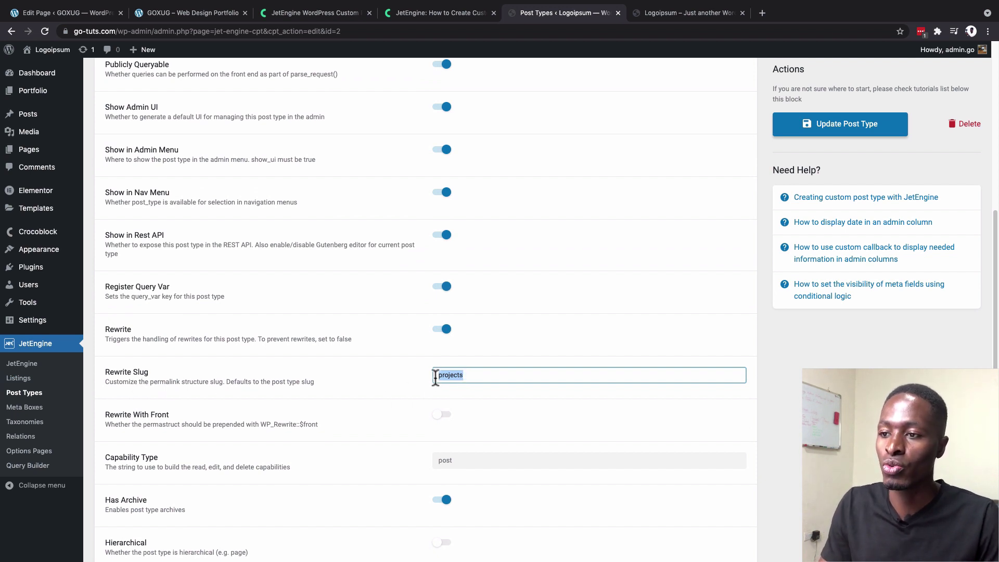
pyautogui.write('portfolio')
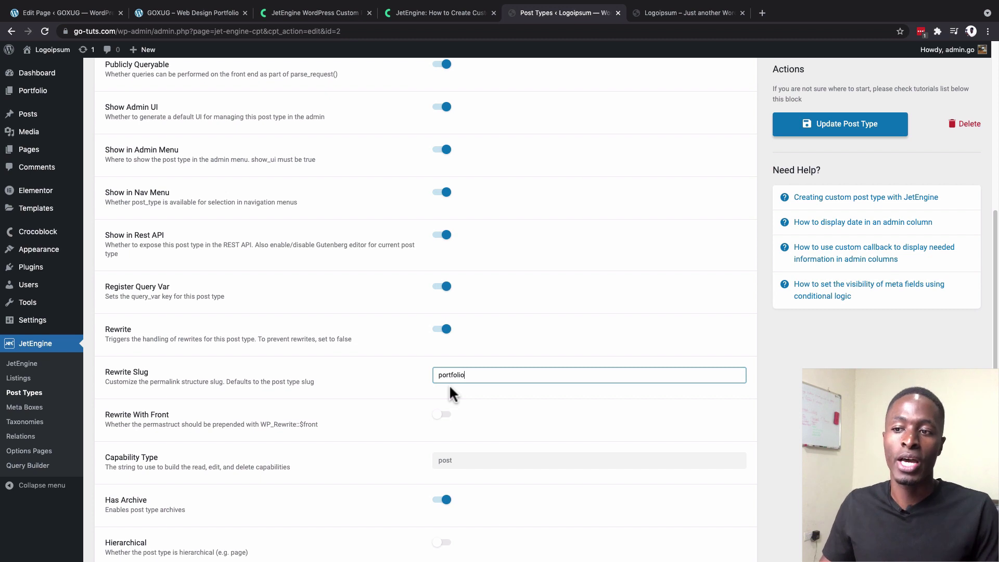
pyautogui.click(855, 123)
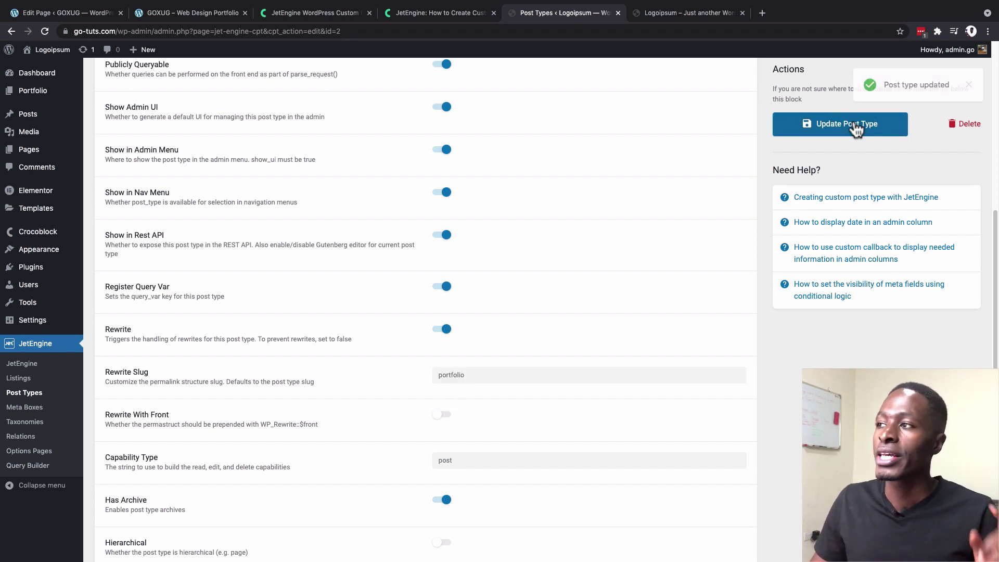
# Step: Set the site's permalink structure to Post name and save the permalink settings
pyautogui.moveTo(41, 327)
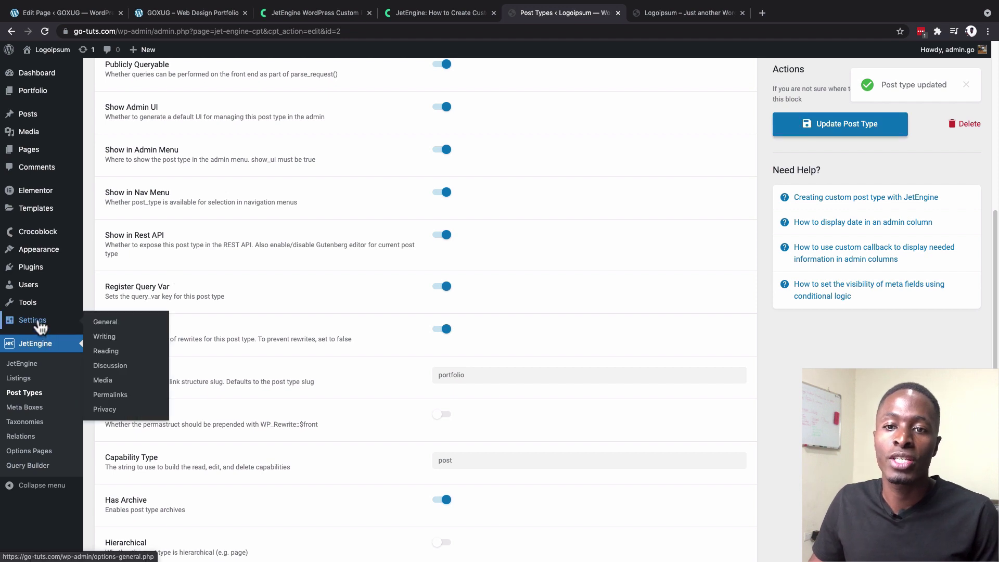
pyautogui.click(110, 395)
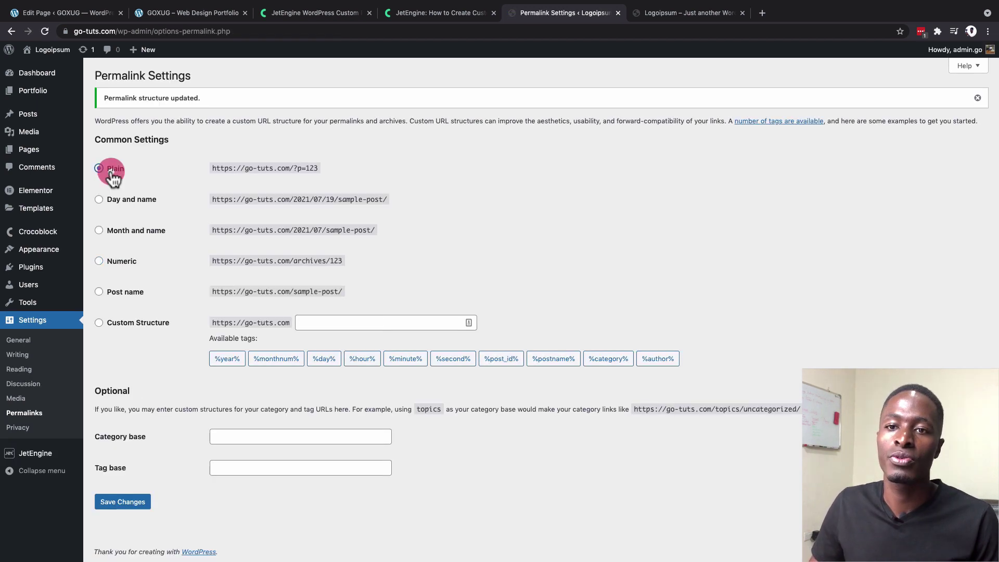
pyautogui.click(112, 292)
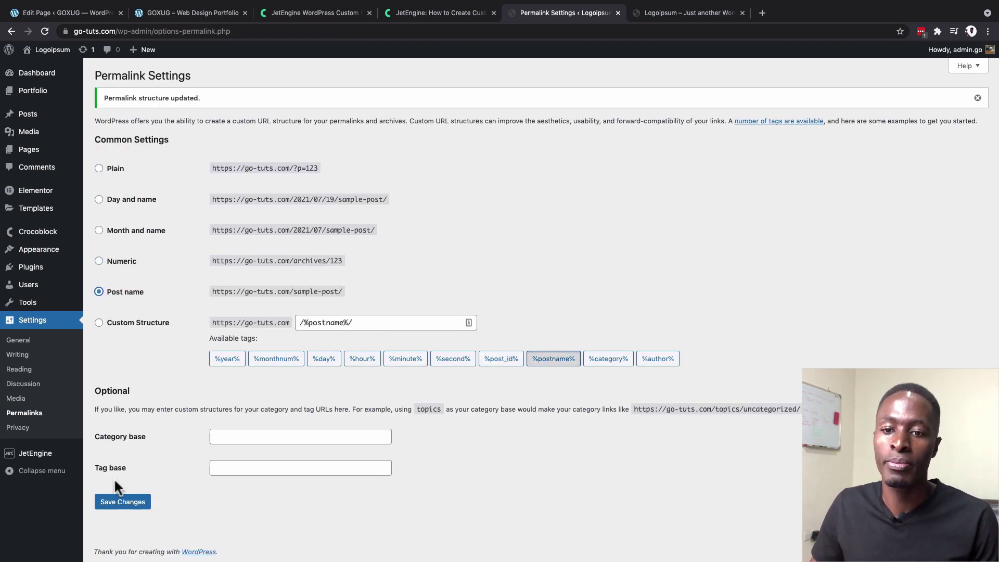
pyautogui.click(124, 503)
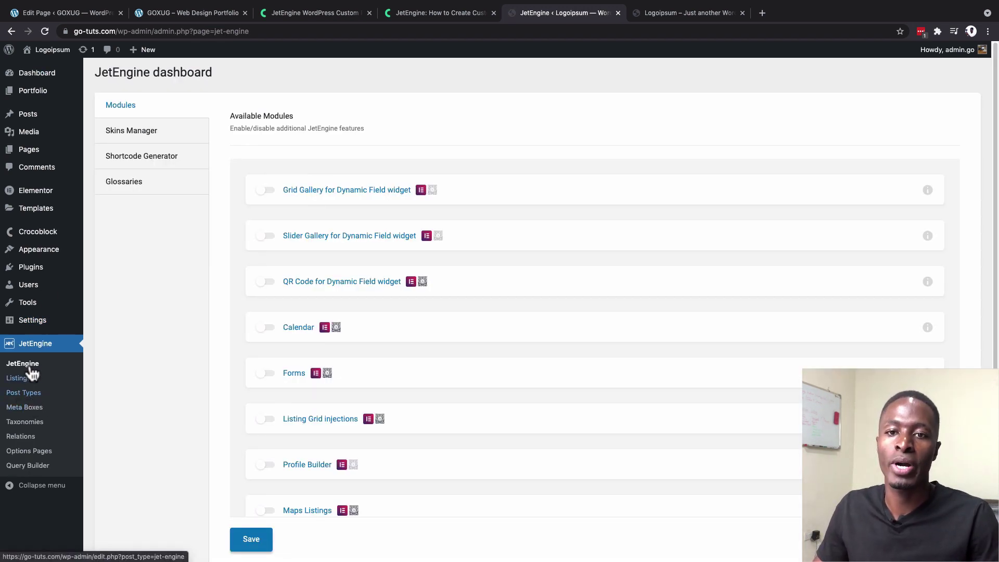
# Step: Open the Portfolio post type in JetEngine for editing and add a new meta field to it
pyautogui.click(24, 394)
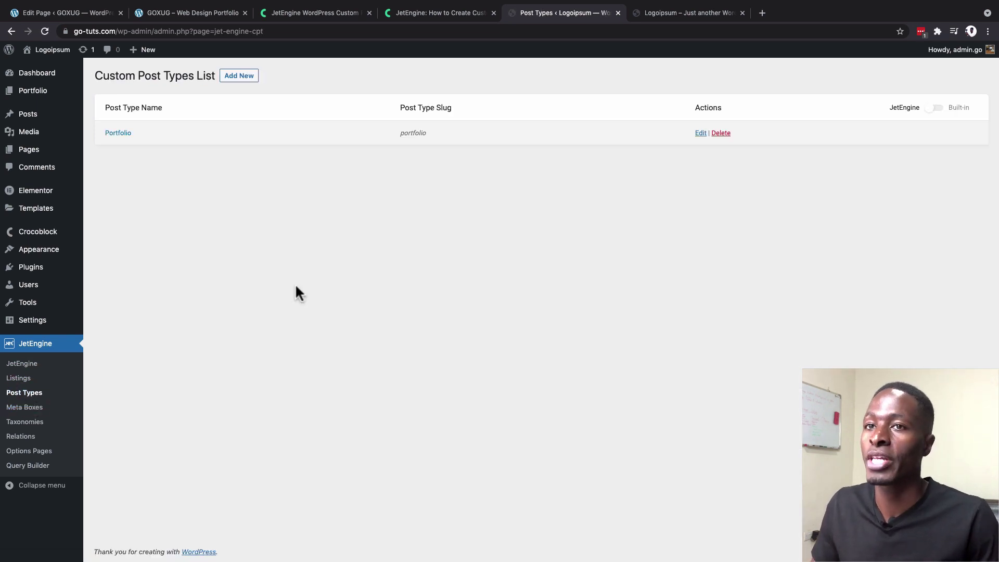
pyautogui.click(699, 133)
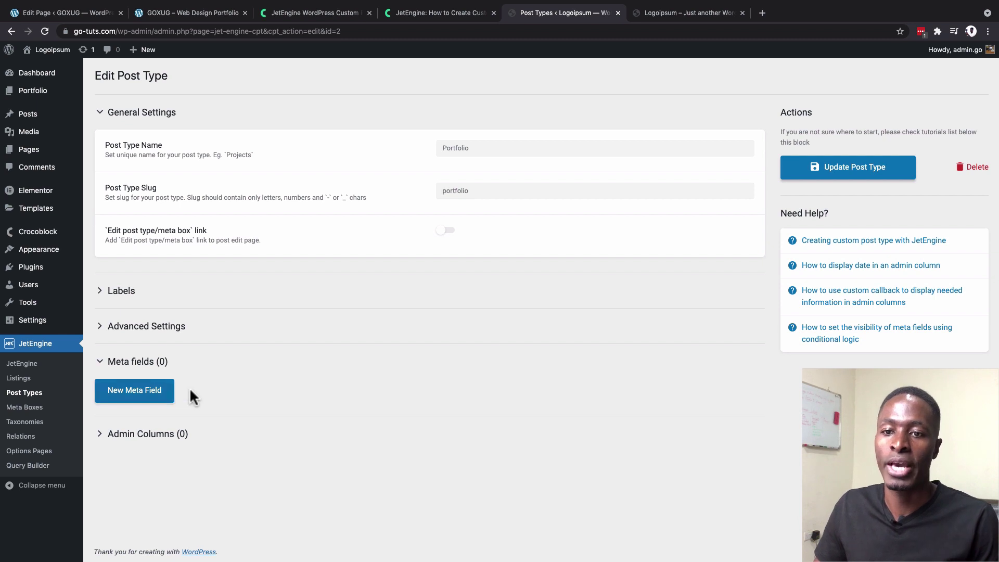
pyautogui.click(136, 395)
pyautogui.scroll(-5, 333, 382)
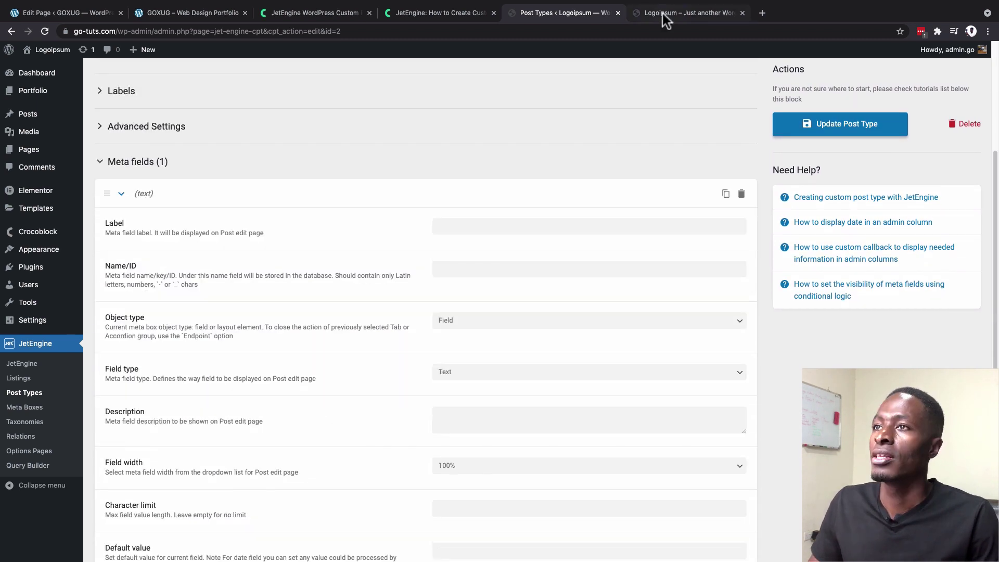
# Step: Examine the Soccer School Inc project page on the demo portfolio site and the Chips Bag edit form to see which project fields are needed
pyautogui.click(183, 14)
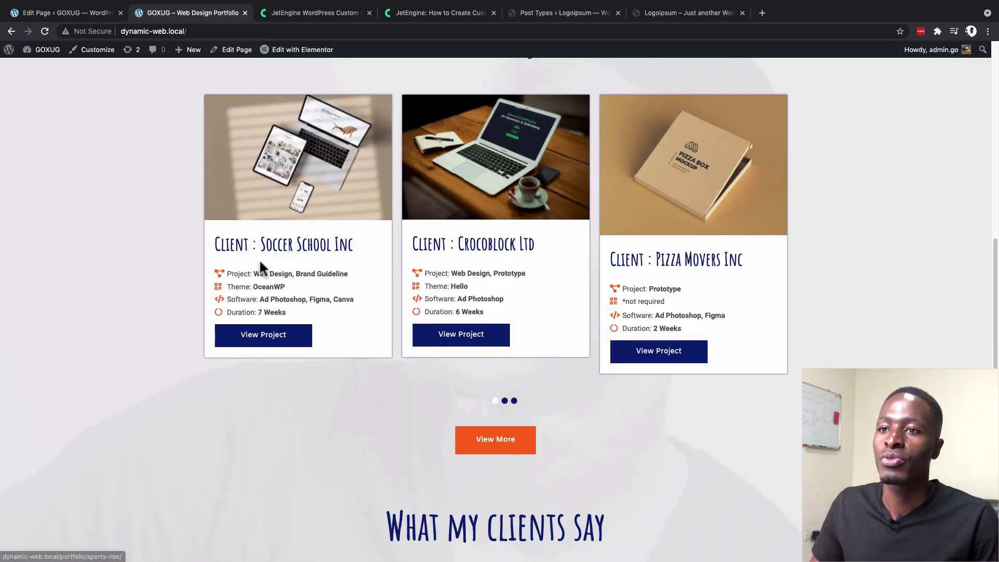
pyautogui.click(263, 334)
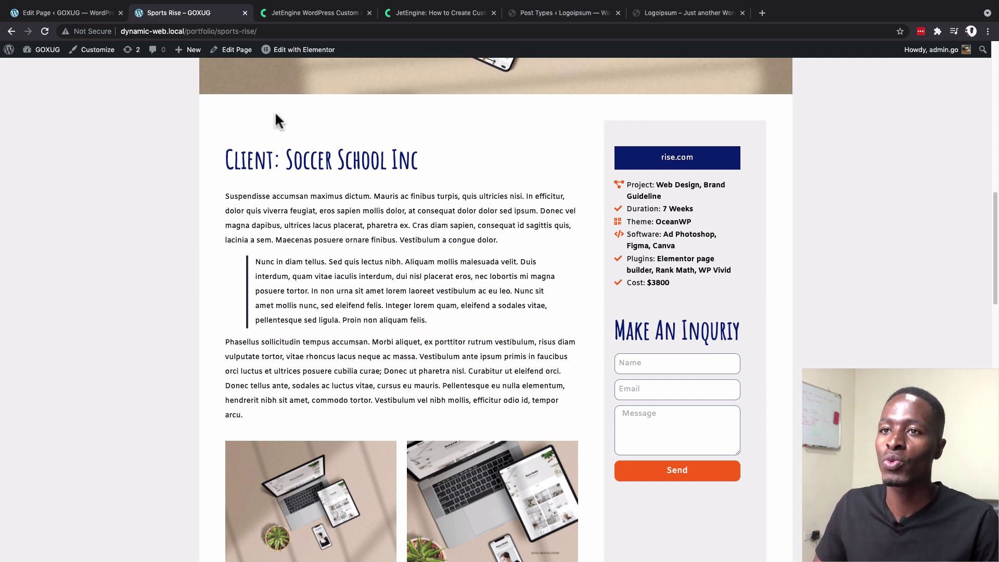
pyautogui.moveTo(224, 158); pyautogui.dragTo(433, 151)
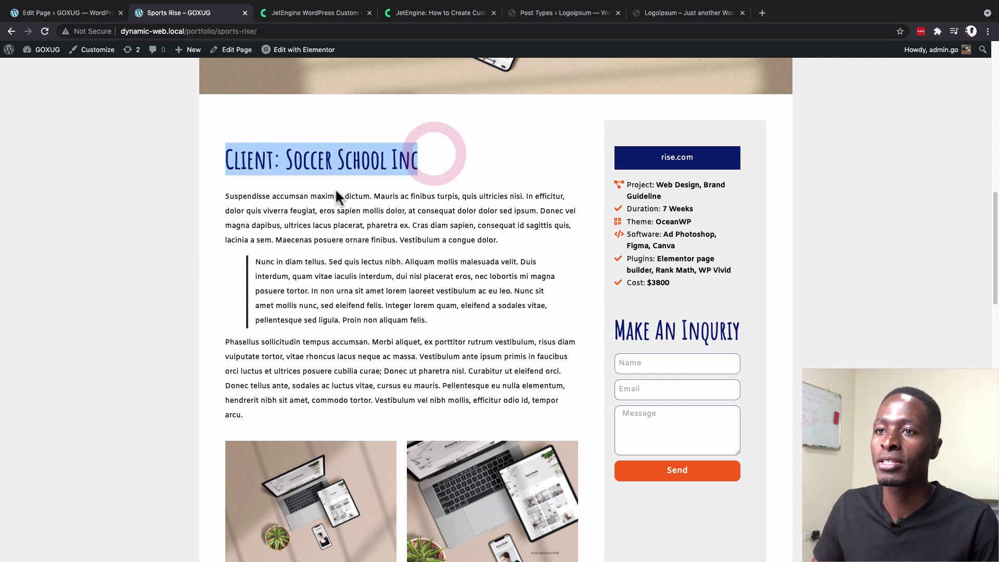
pyautogui.moveTo(312, 197); pyautogui.dragTo(363, 339)
pyautogui.click(304, 202)
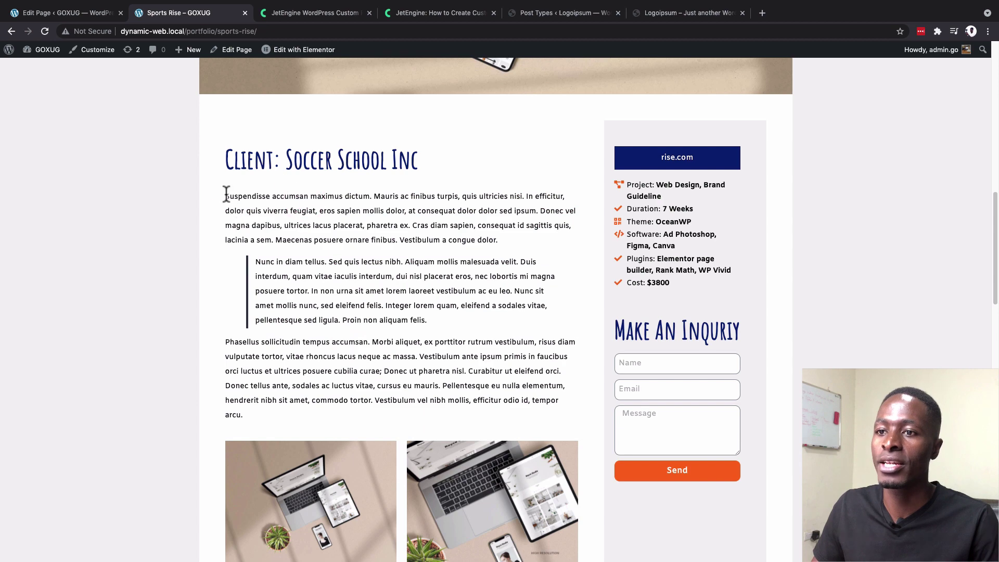
pyautogui.moveTo(225, 197); pyautogui.dragTo(335, 188)
pyautogui.scroll(-5, 302, 250)
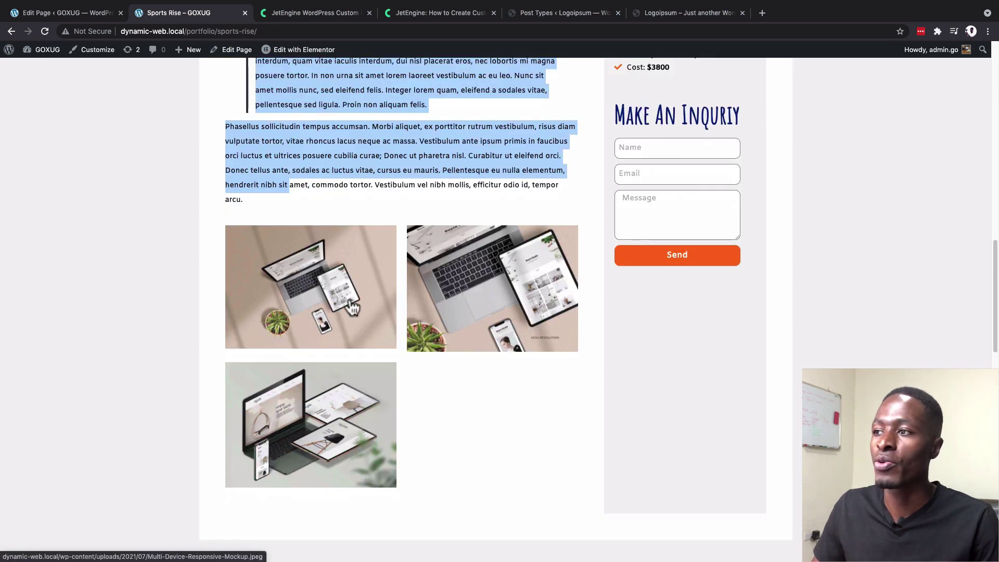
pyautogui.scroll(9, 364, 303)
pyautogui.scroll(-4, 413, 312)
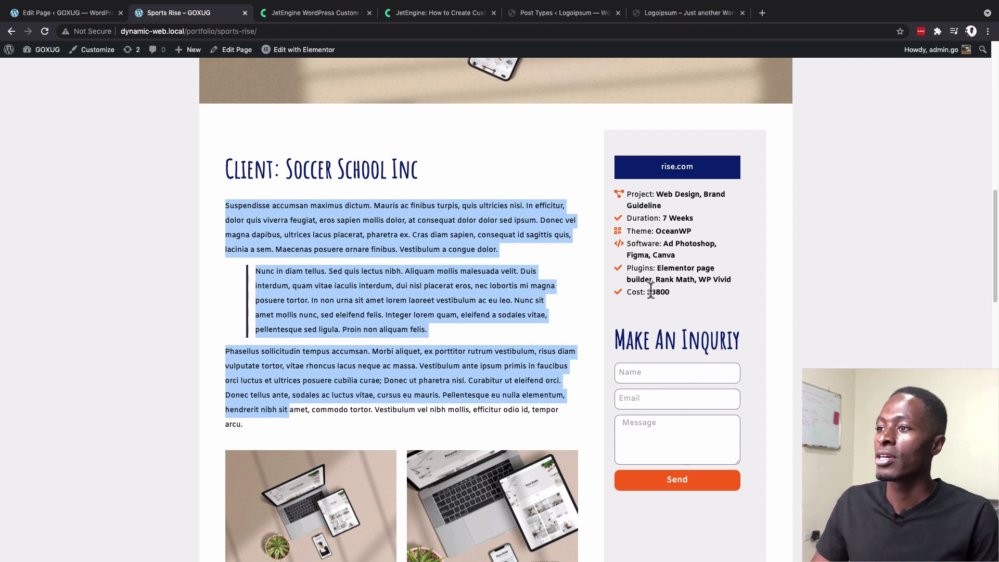
pyautogui.click(364, 282)
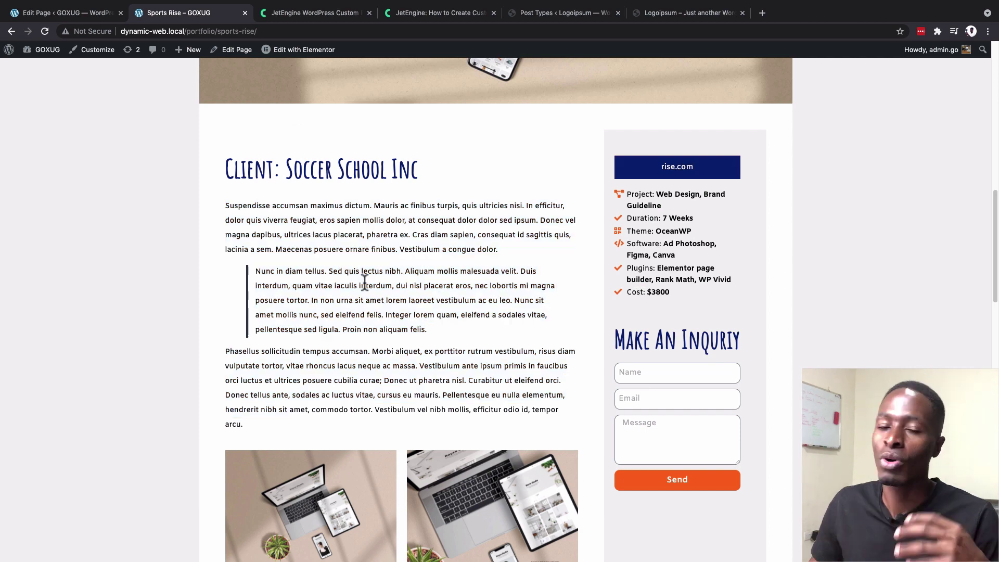
pyautogui.scroll(3, 349, 255)
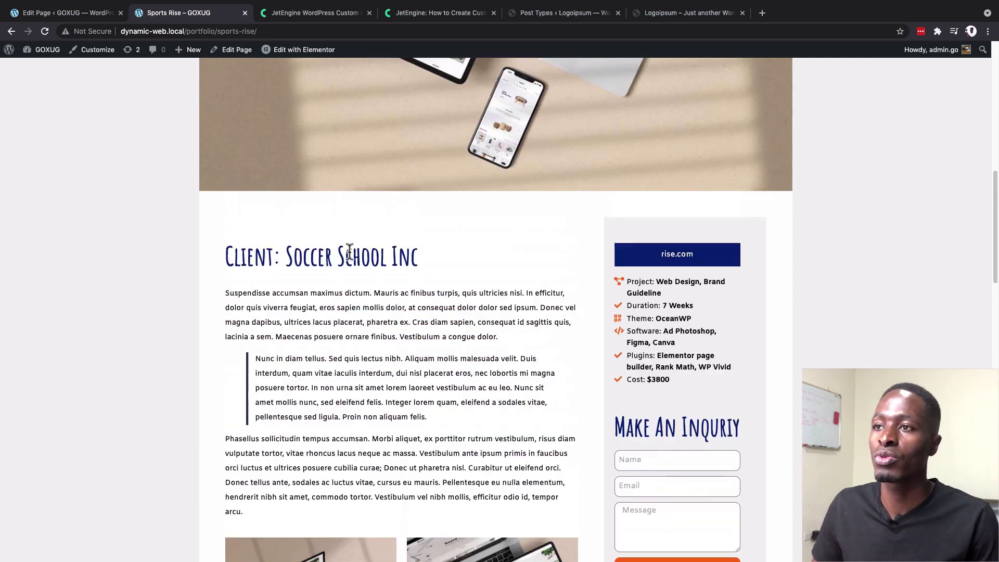
pyautogui.click(78, 13)
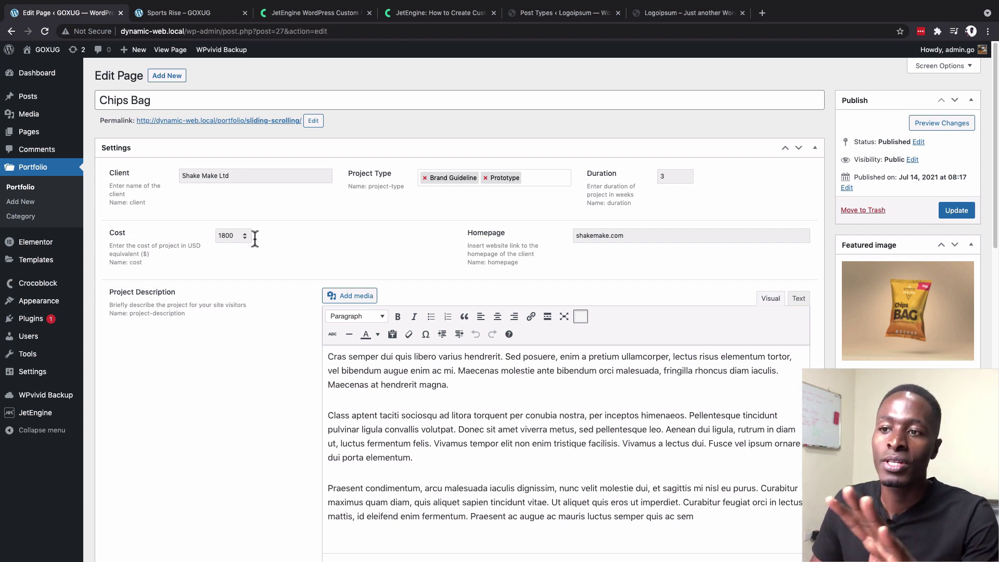
pyautogui.scroll(-1, 273, 245)
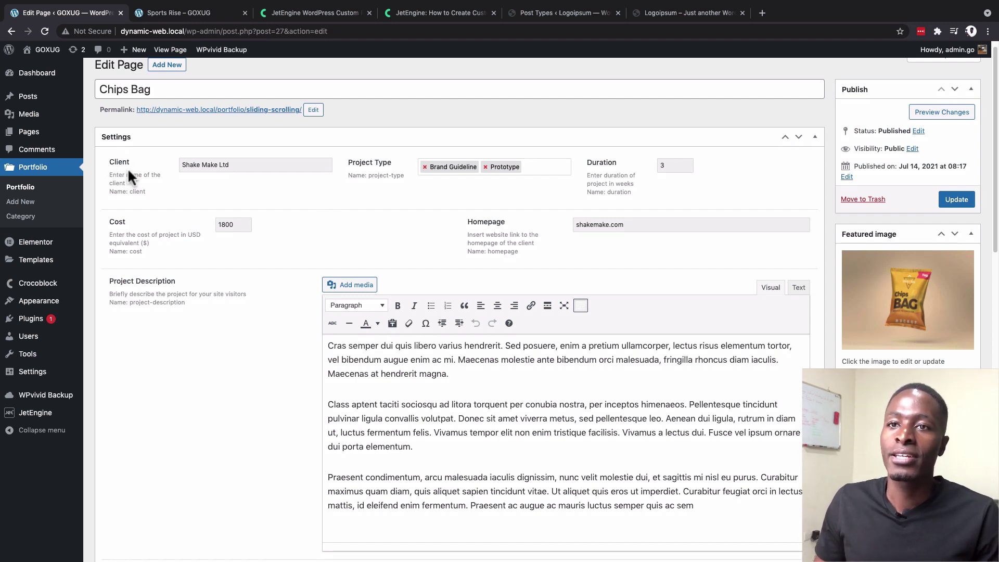
# Step: Return to the Portfolio post type's new meta field and label it Client, with client as its name/ID
pyautogui.click(552, 14)
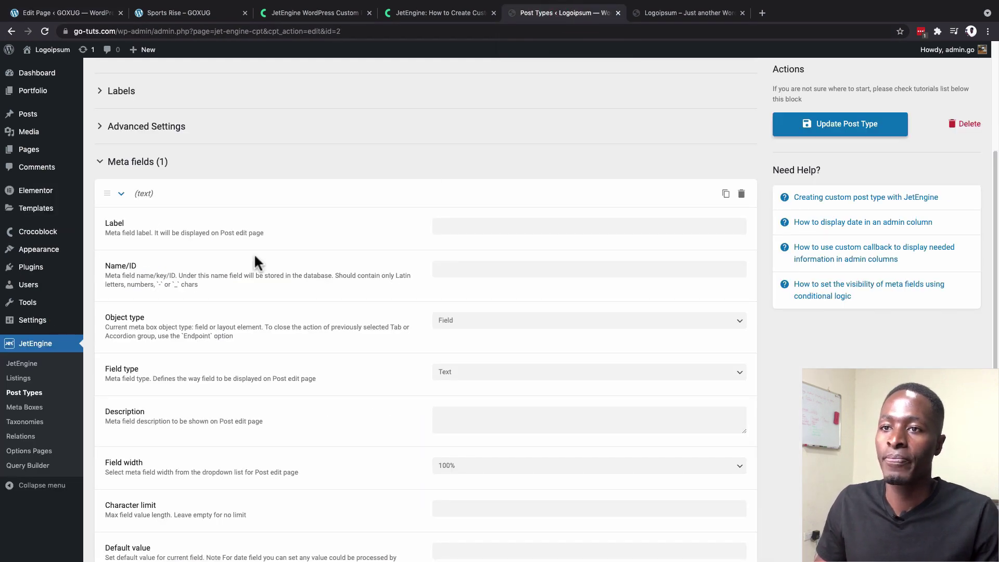
pyautogui.click(510, 223)
pyautogui.write('Clie')
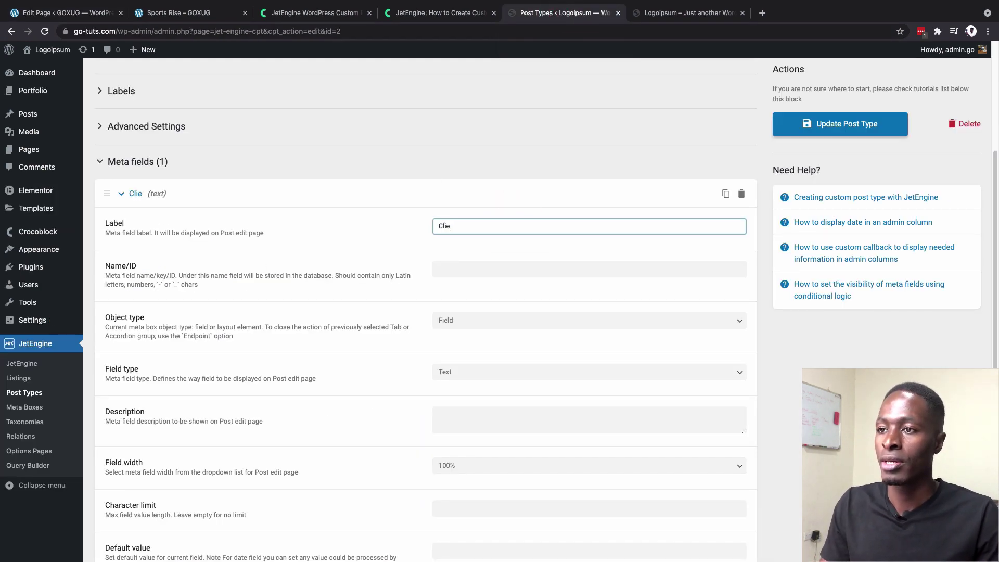
pyautogui.write('nt')
pyautogui.click(475, 268)
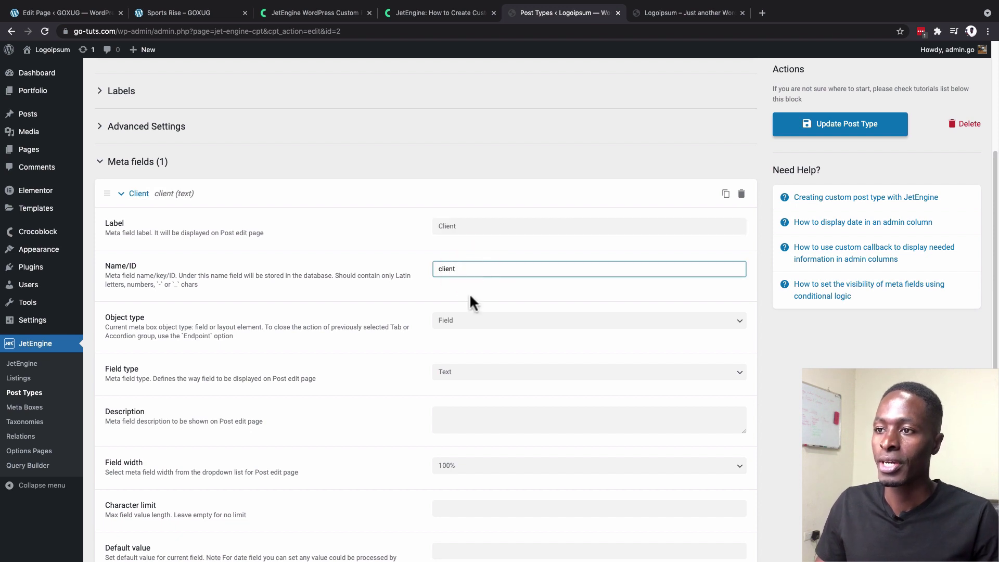
# Step: Review the Client meta field's object type and field type options, keeping Field and Text
pyautogui.scroll(-2, 479, 286)
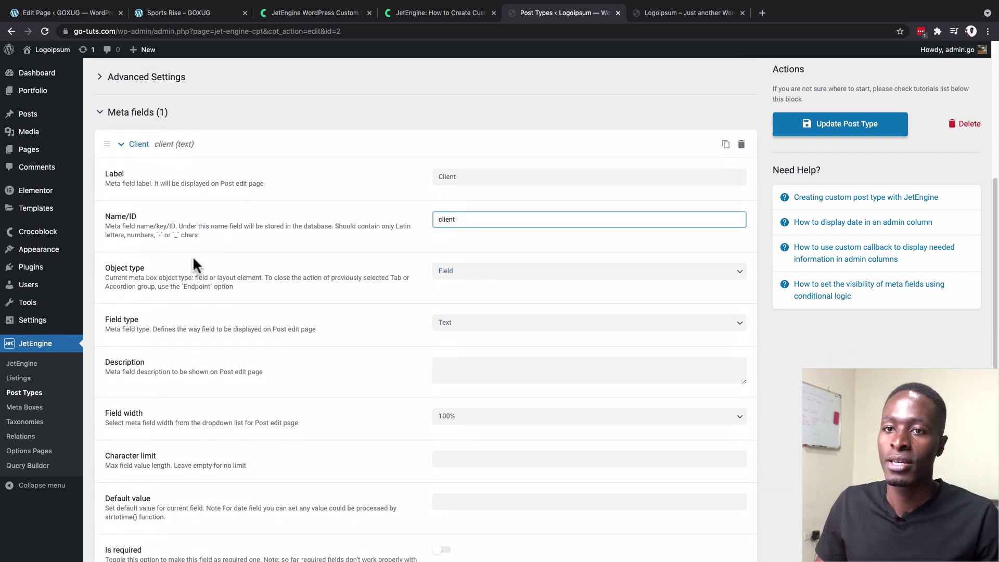
pyautogui.click(450, 271)
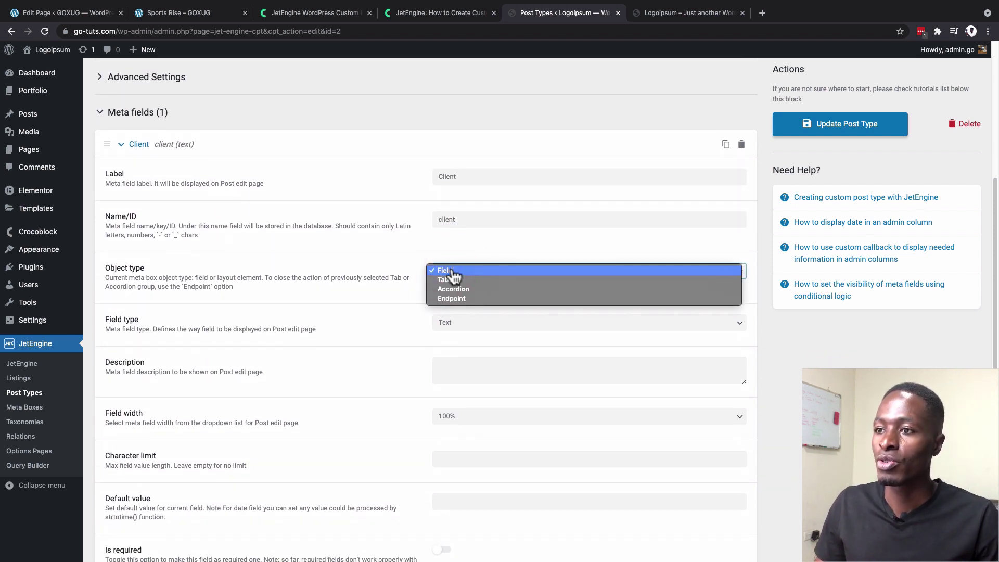
pyautogui.click(179, 327)
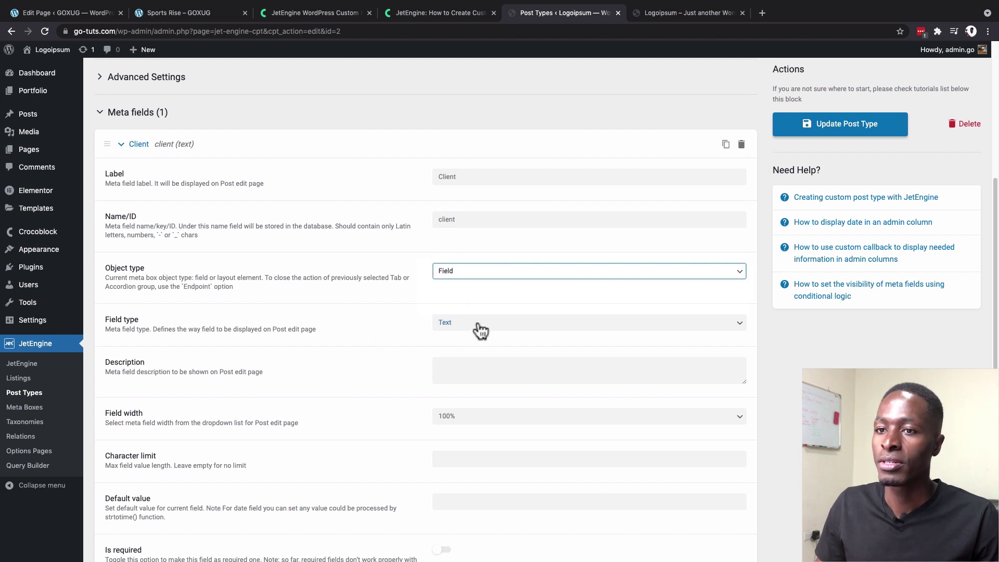
pyautogui.click(462, 271)
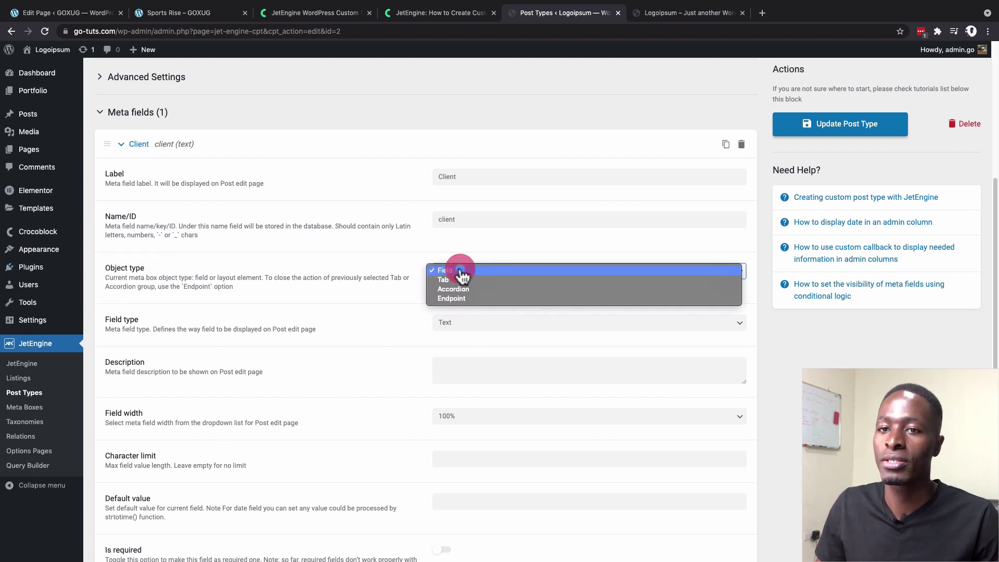
pyautogui.click(462, 272)
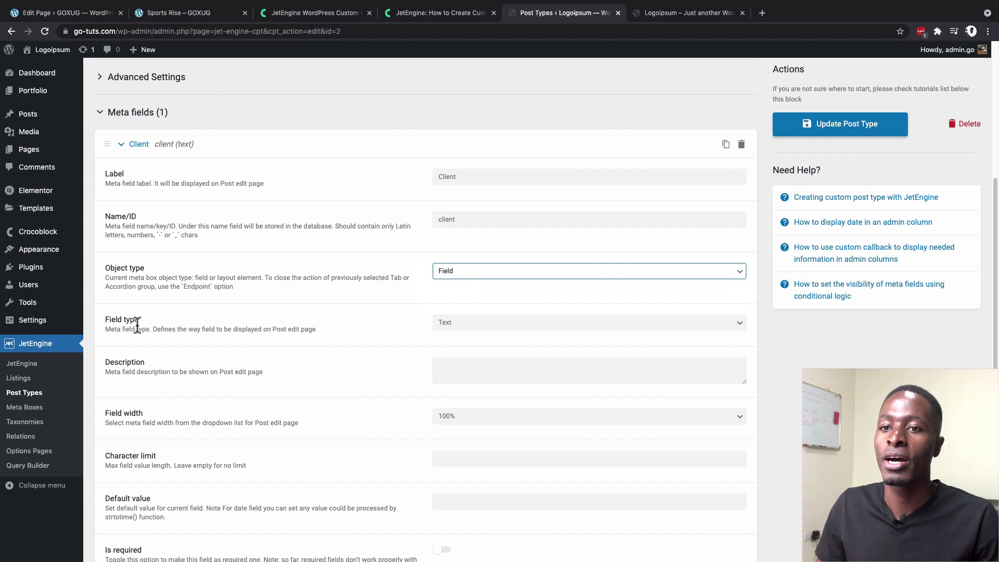
pyautogui.click(465, 326)
pyautogui.click(467, 323)
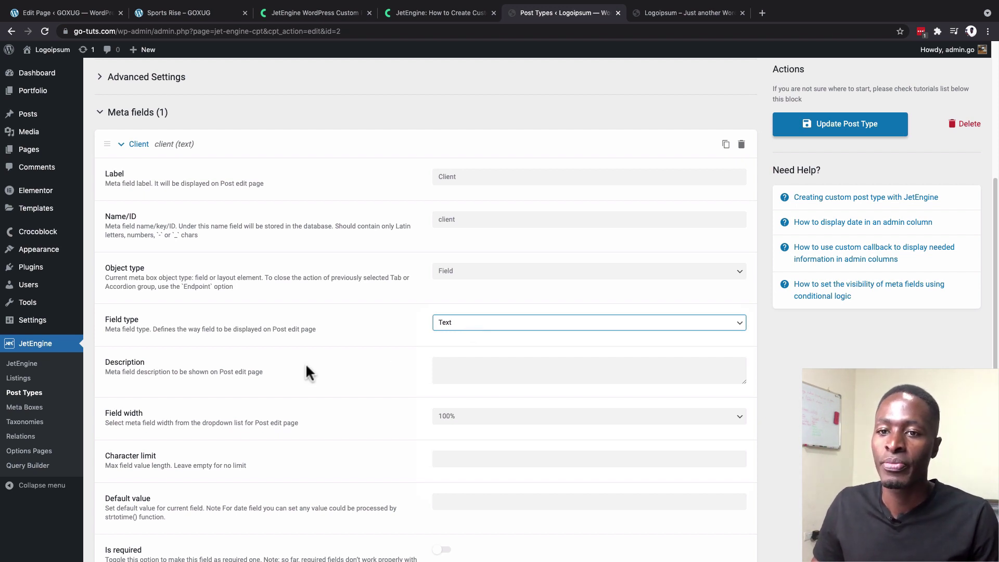
# Step: Consult the client field's hint on the sample Chips Bag form and describe the Client meta field as "Enter the name of the client"
pyautogui.scroll(-2, 478, 292)
pyautogui.click(471, 264)
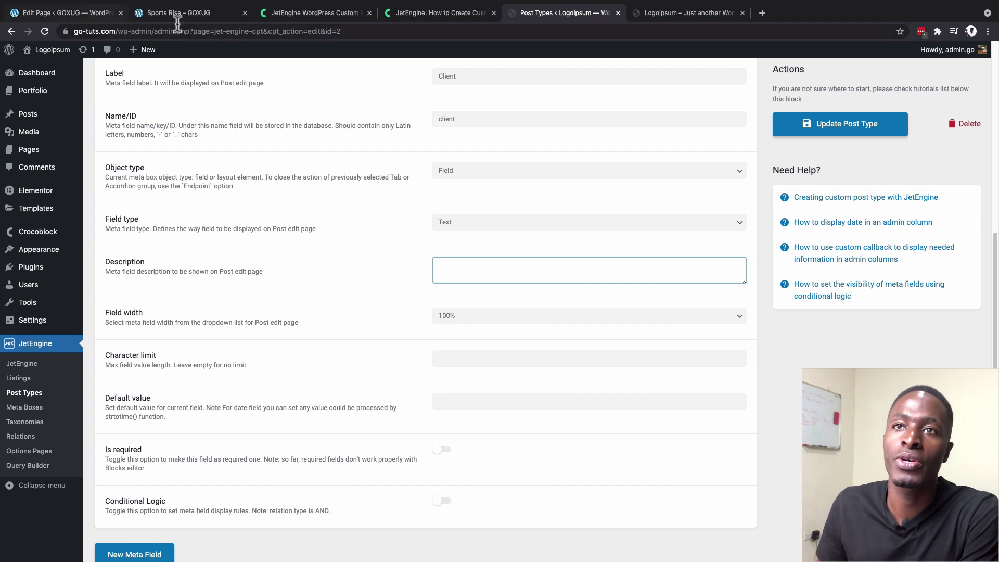
pyautogui.click(97, 13)
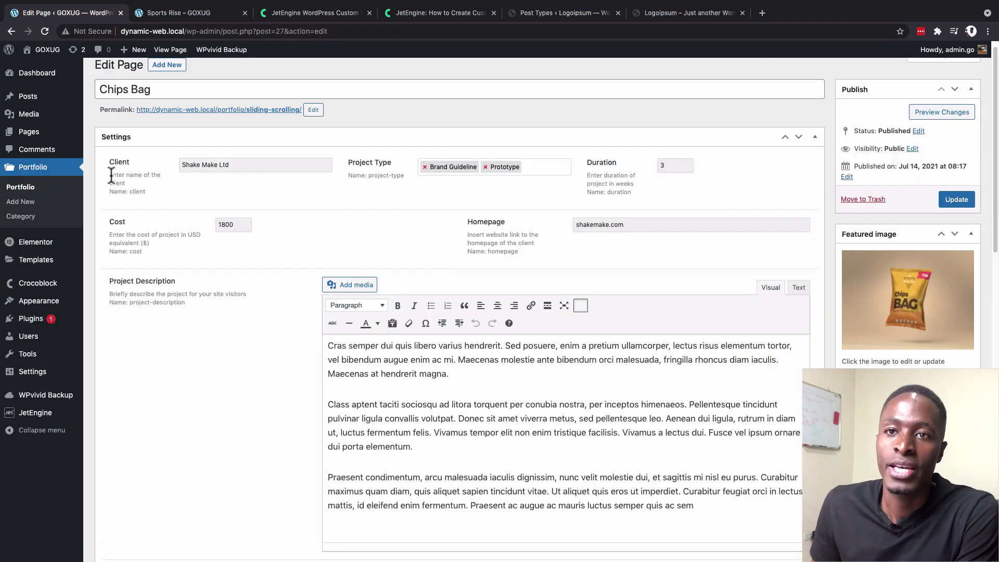
pyautogui.moveTo(110, 175); pyautogui.dragTo(135, 185)
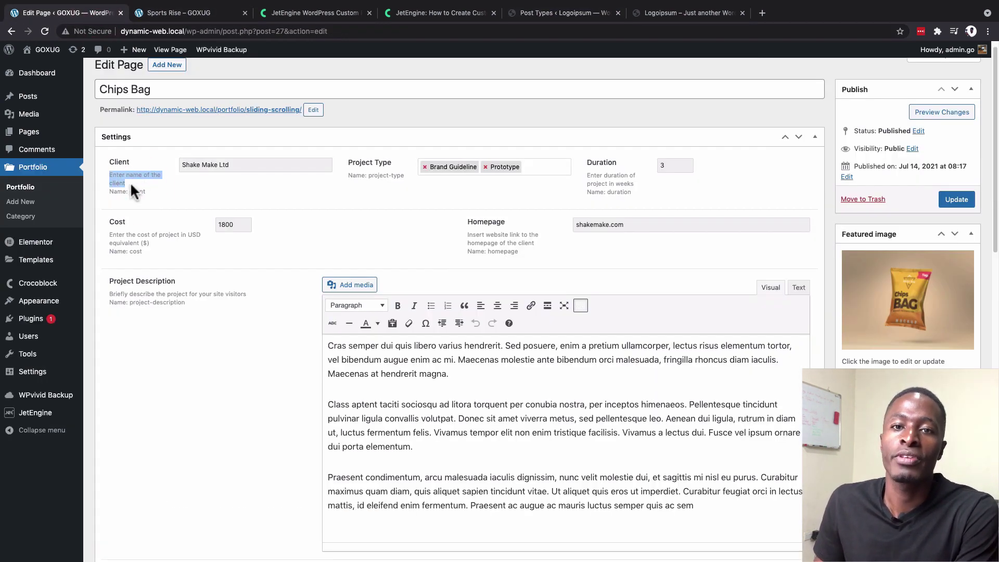
pyautogui.click(130, 182)
pyautogui.click(561, 12)
pyautogui.click(445, 270)
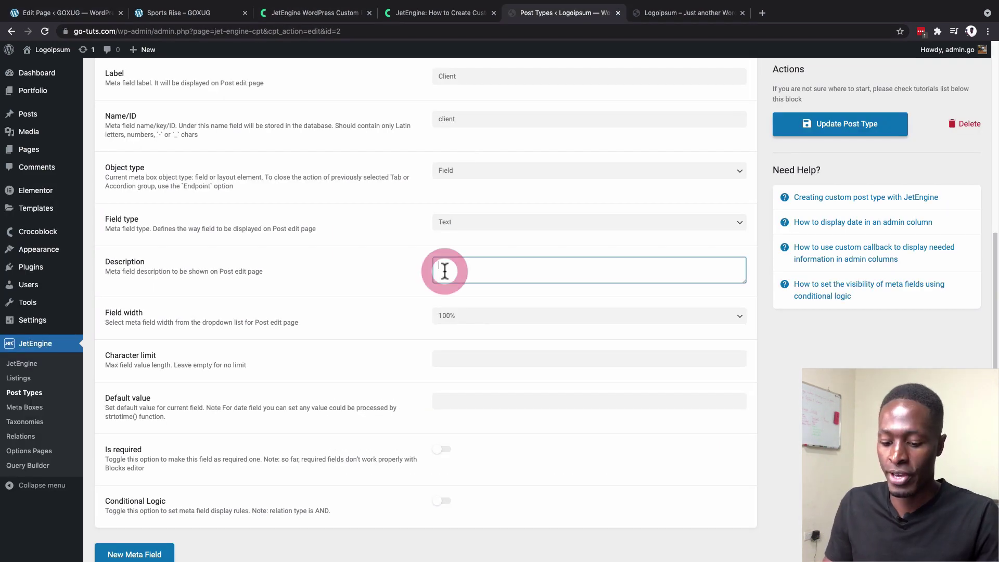
pyautogui.write('Enter ')
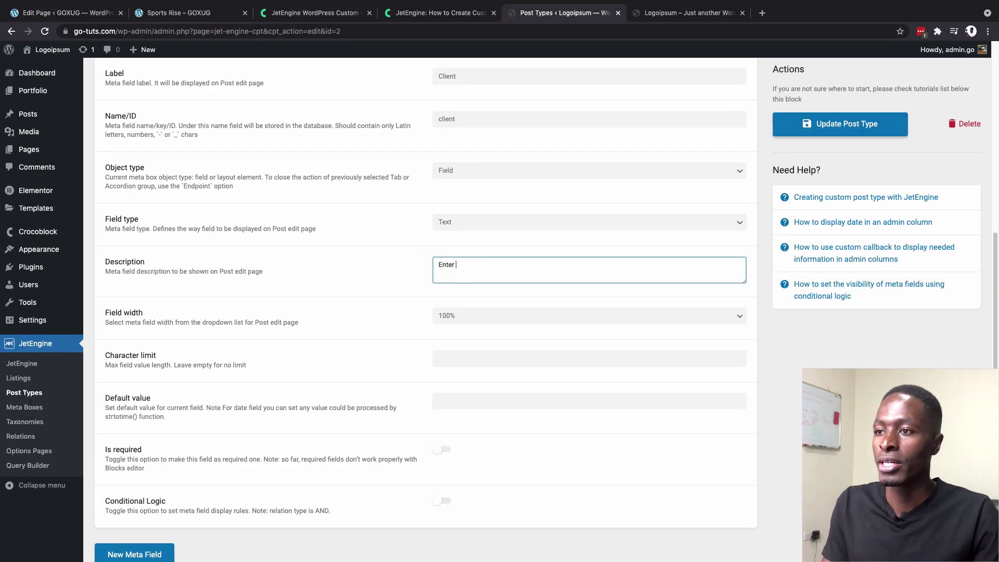
pyautogui.write('the name of t')
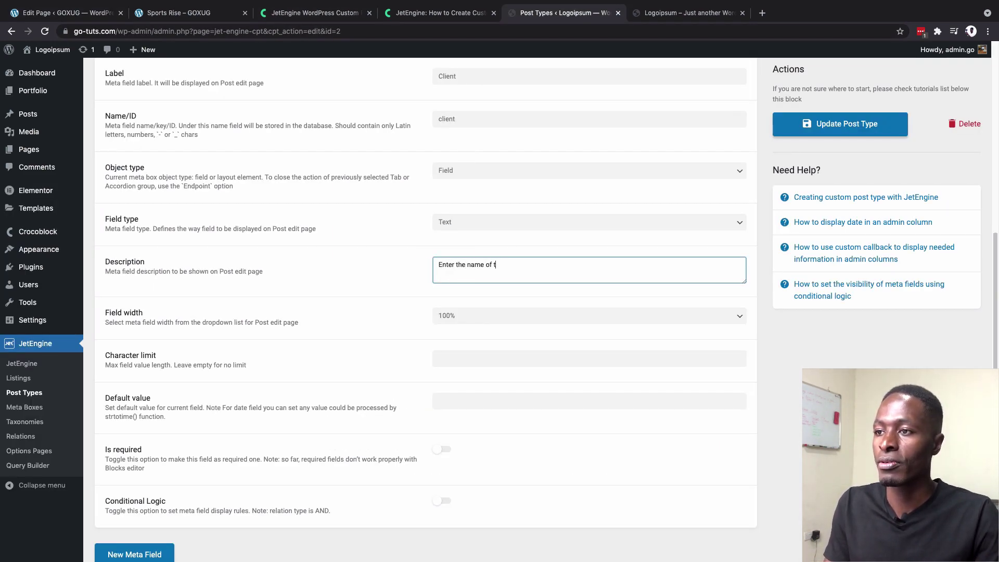
pyautogui.write('he client')
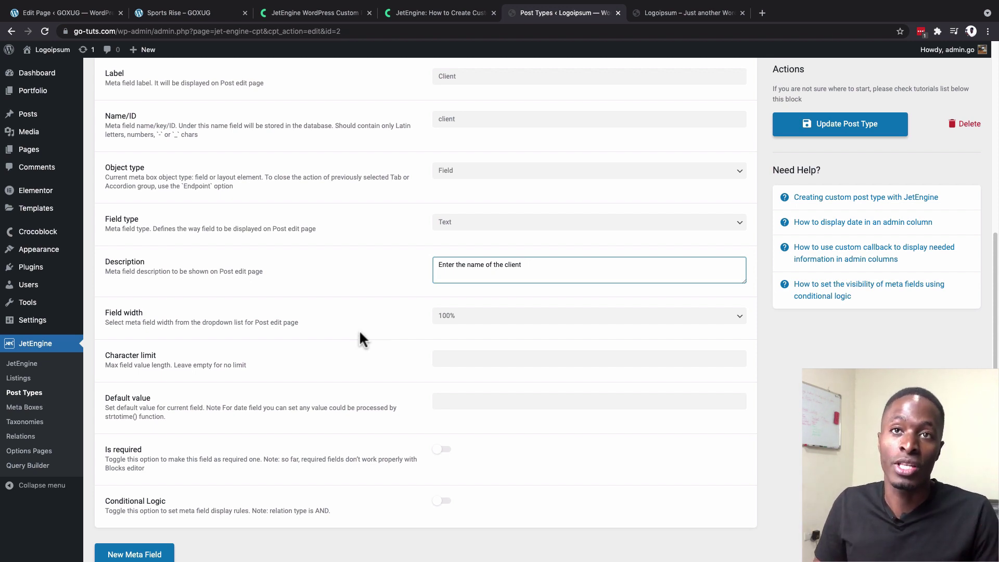
# Step: Compare the Client meta field's width, character limit, default value and required settings with the client field on the sample Chips Bag form
pyautogui.click(87, 11)
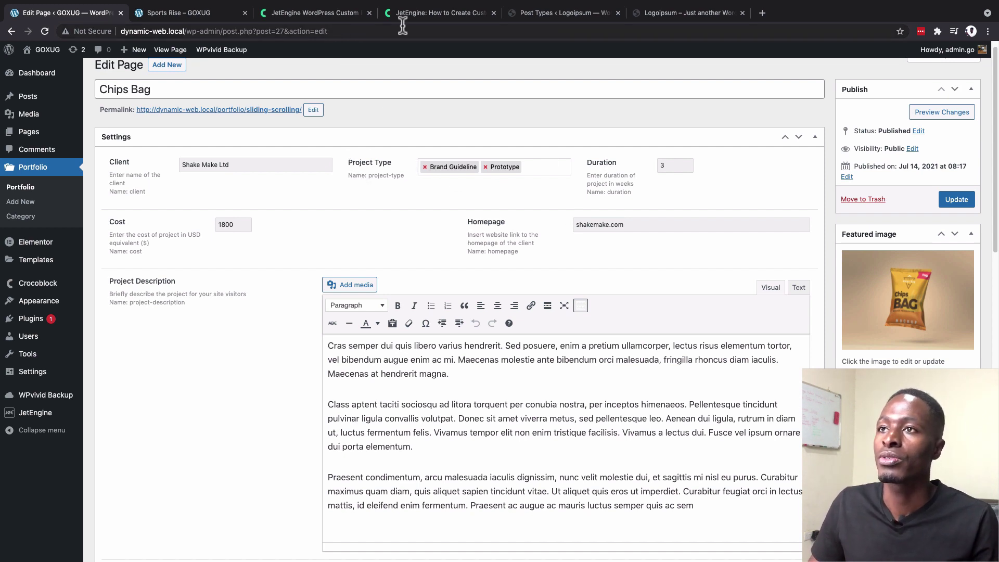
pyautogui.click(559, 14)
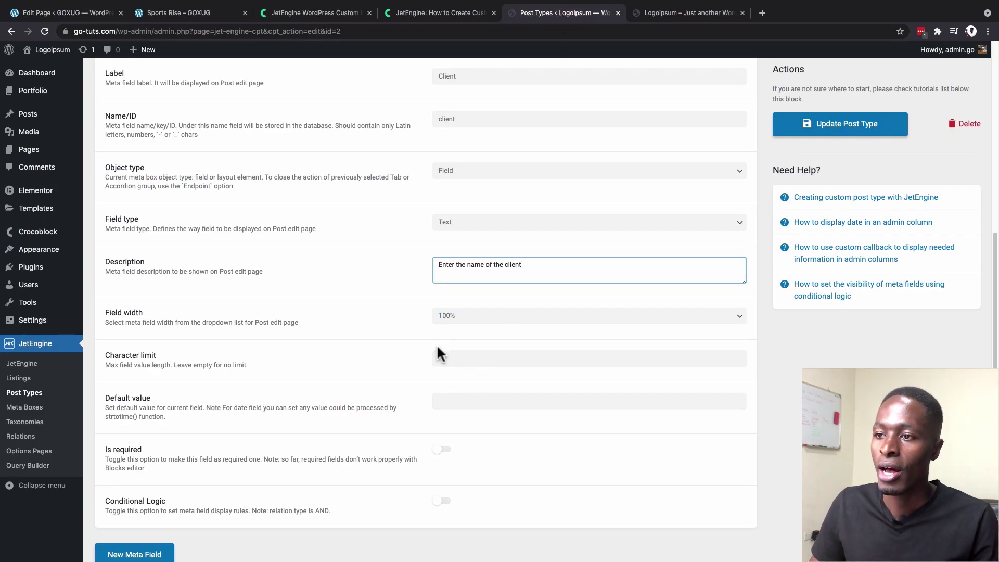
pyautogui.click(467, 358)
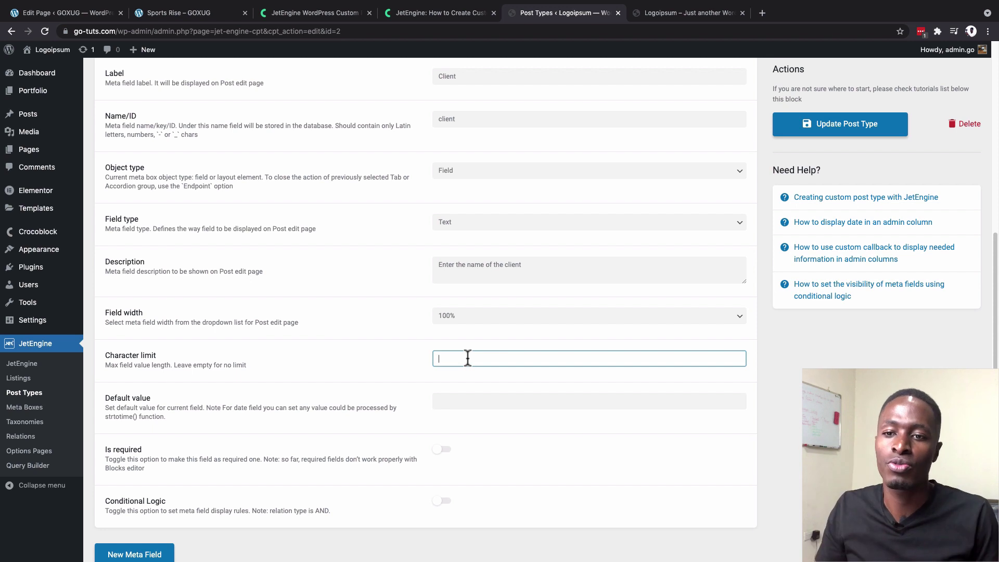
pyautogui.scroll(-3, 452, 426)
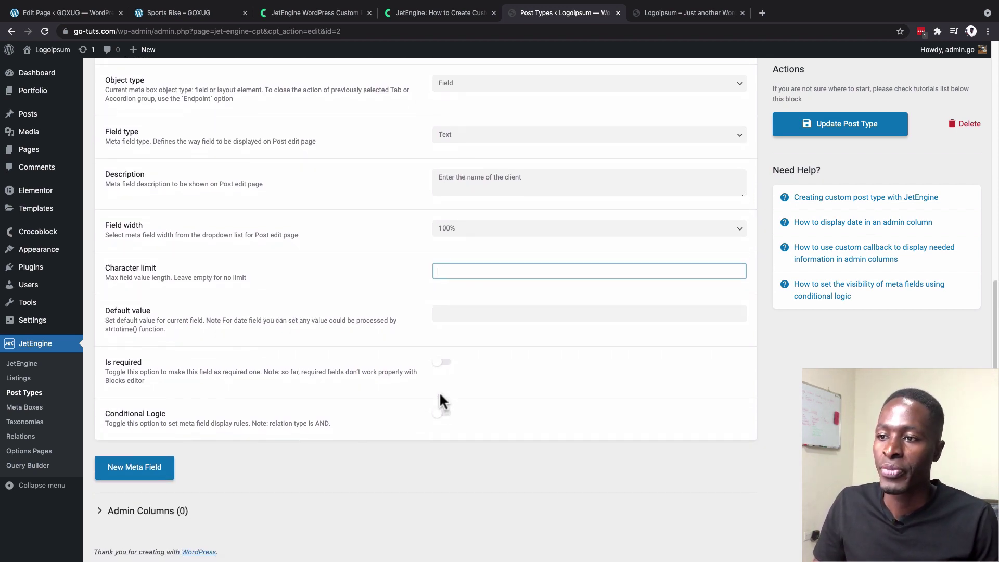
pyautogui.click(448, 362)
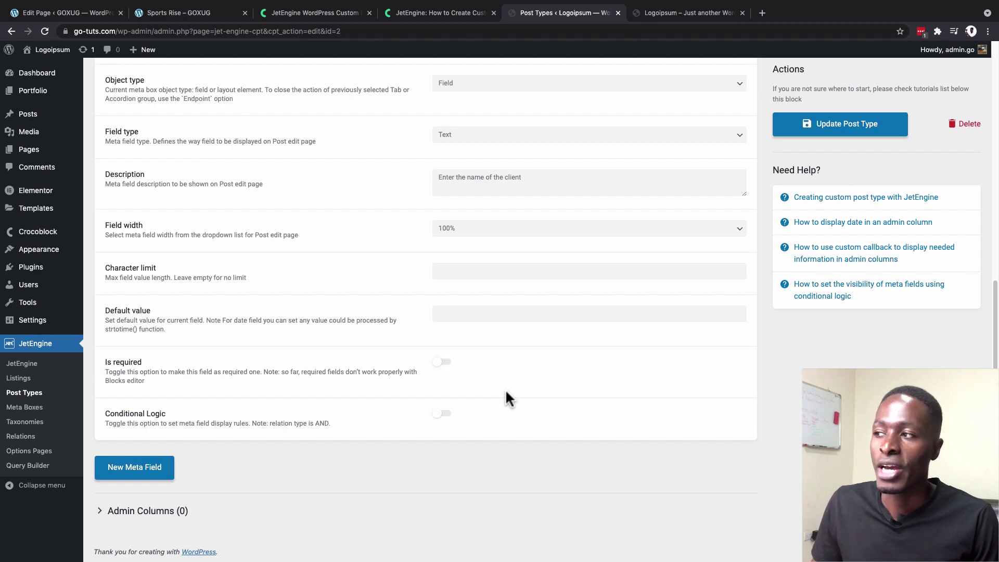
pyautogui.scroll(1, 312, 442)
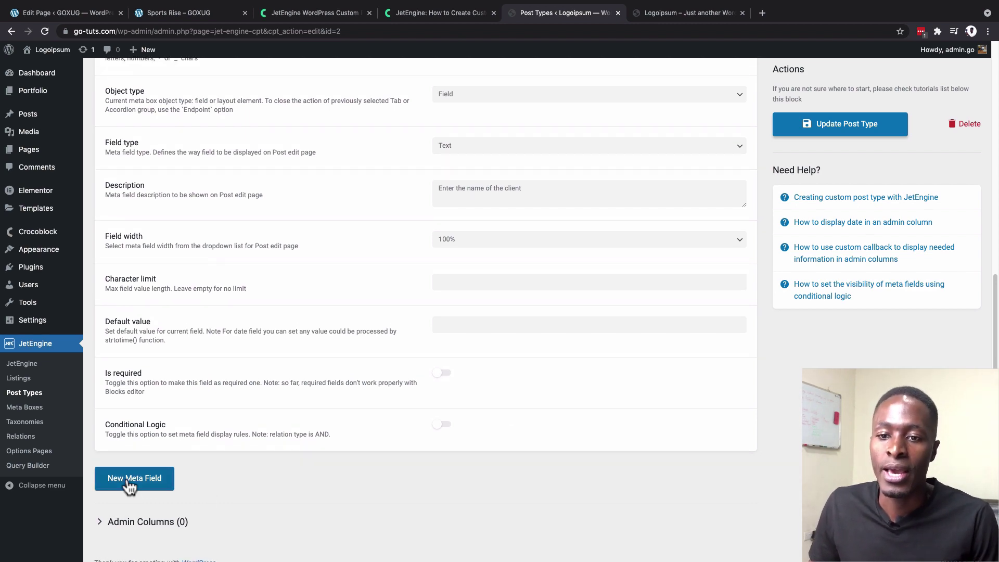
# Step: Add a second meta field to the Portfolio post type, labelled Project Type as on the sample form, with project-type as its name/ID
pyautogui.click(129, 481)
pyautogui.scroll(4, 382, 454)
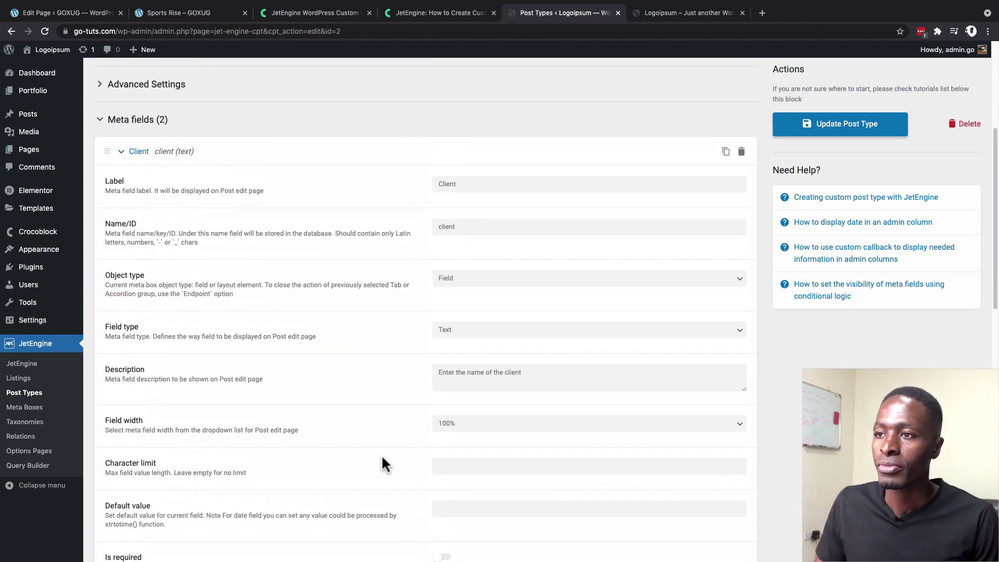
pyautogui.scroll(4, 382, 456)
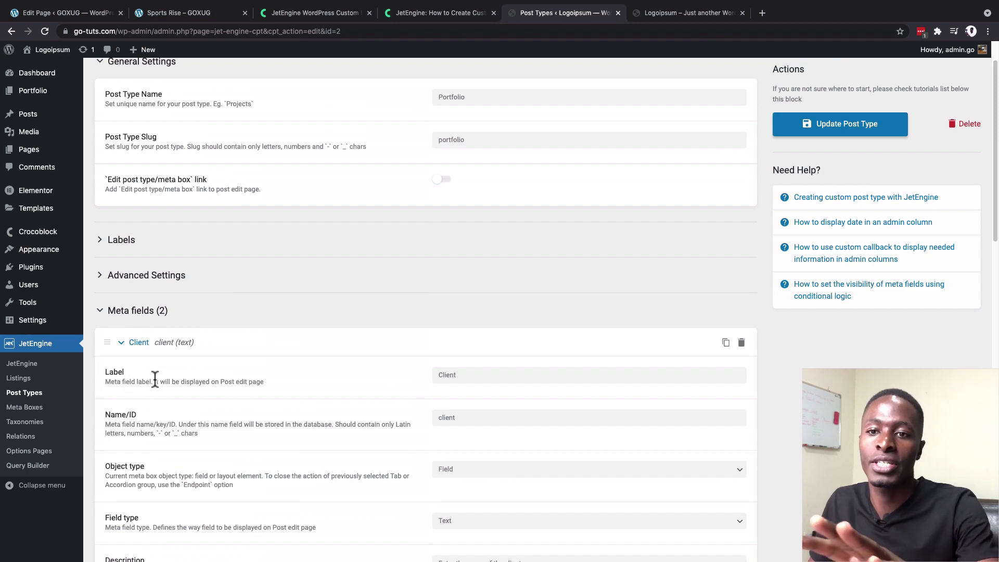
pyautogui.scroll(-10, 154, 377)
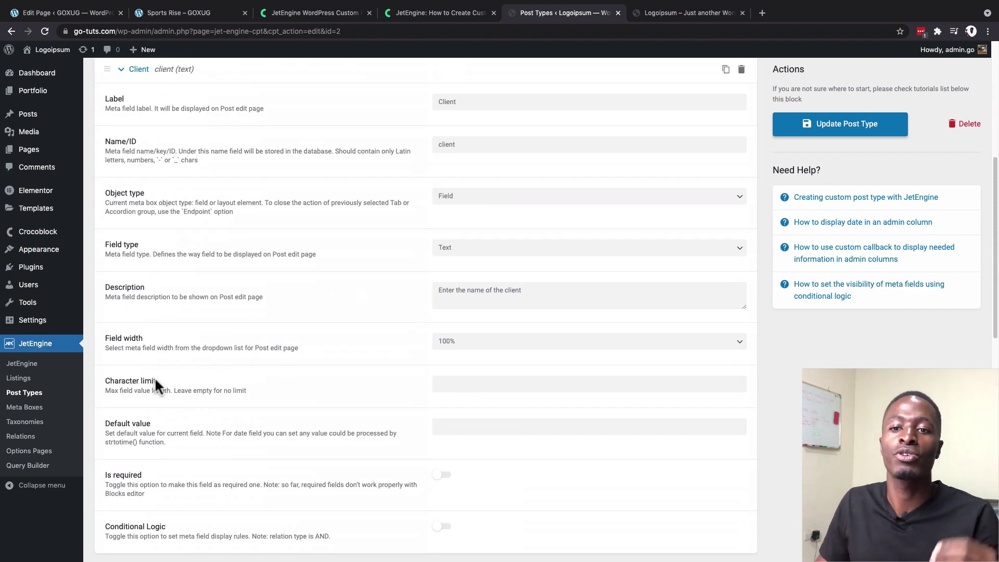
pyautogui.scroll(-3, 156, 383)
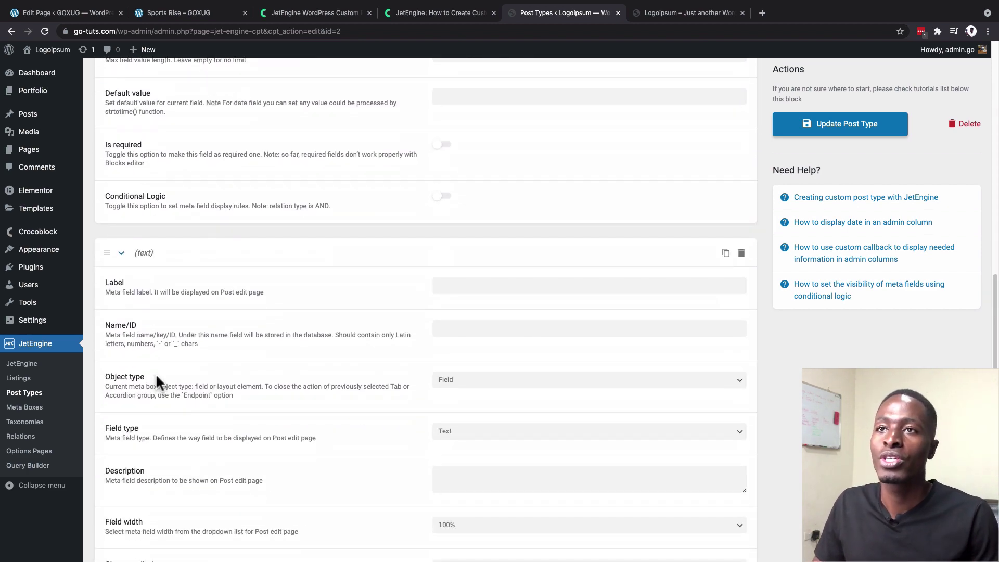
pyautogui.click(66, 16)
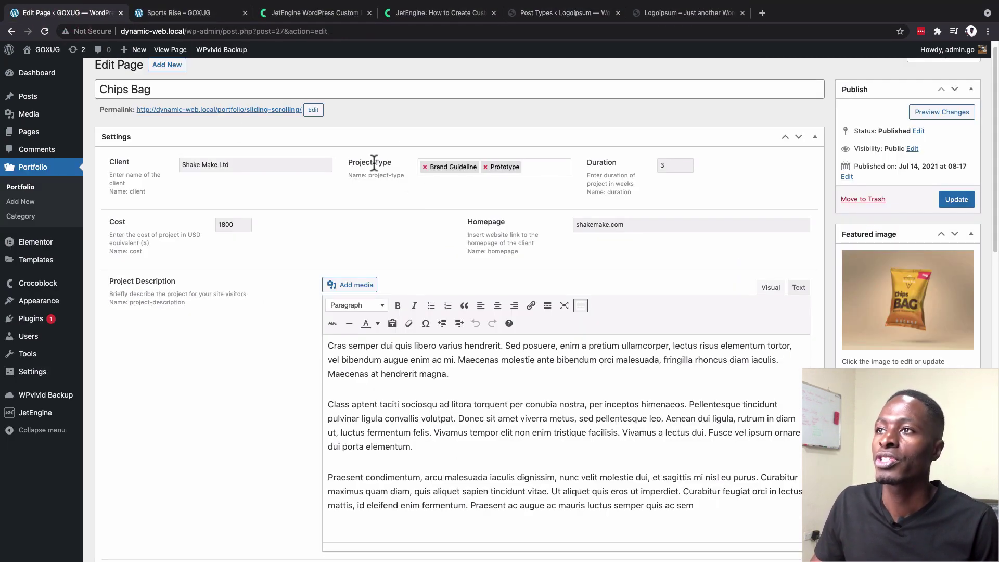
pyautogui.click(542, 13)
pyautogui.click(483, 290)
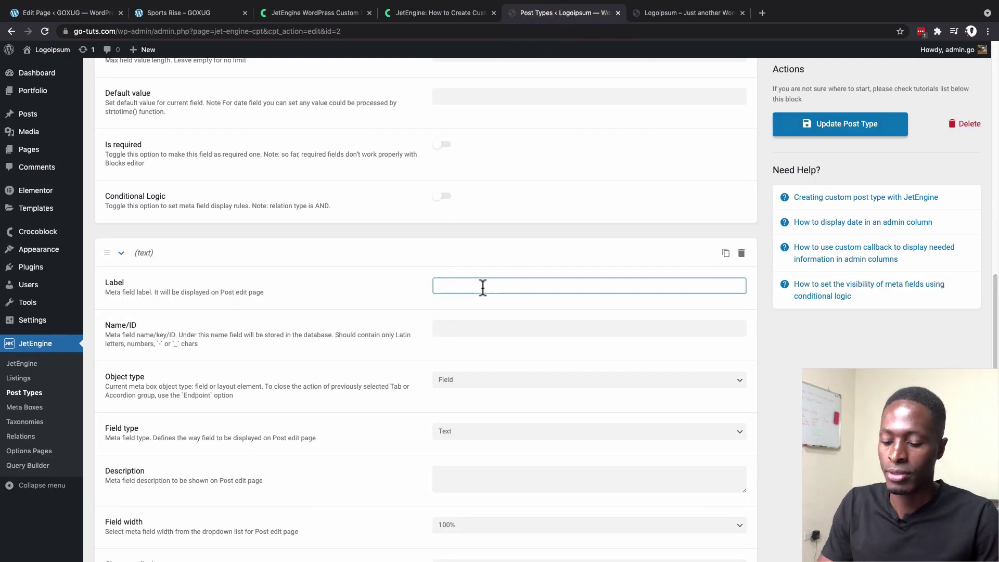
pyautogui.write('Project ')
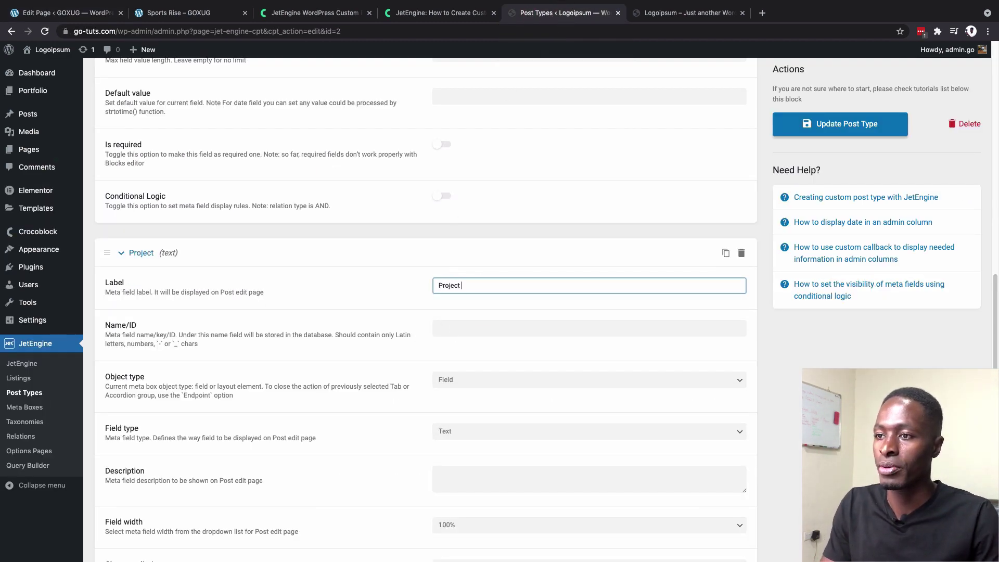
pyautogui.write('Type')
pyautogui.click(479, 323)
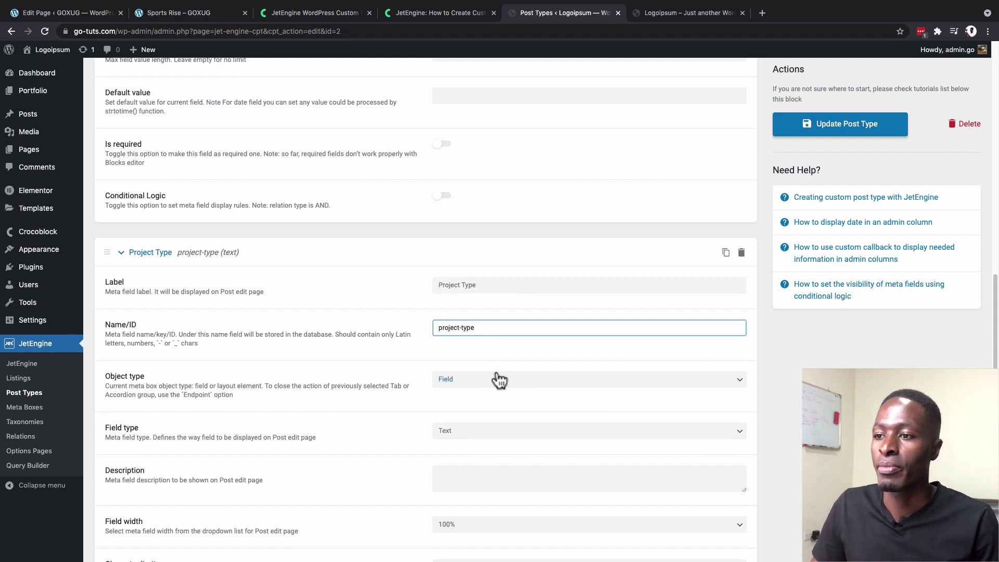
# Step: Keep Field as the Project Type meta field's object type and set its field type to Select
pyautogui.scroll(-2, 496, 372)
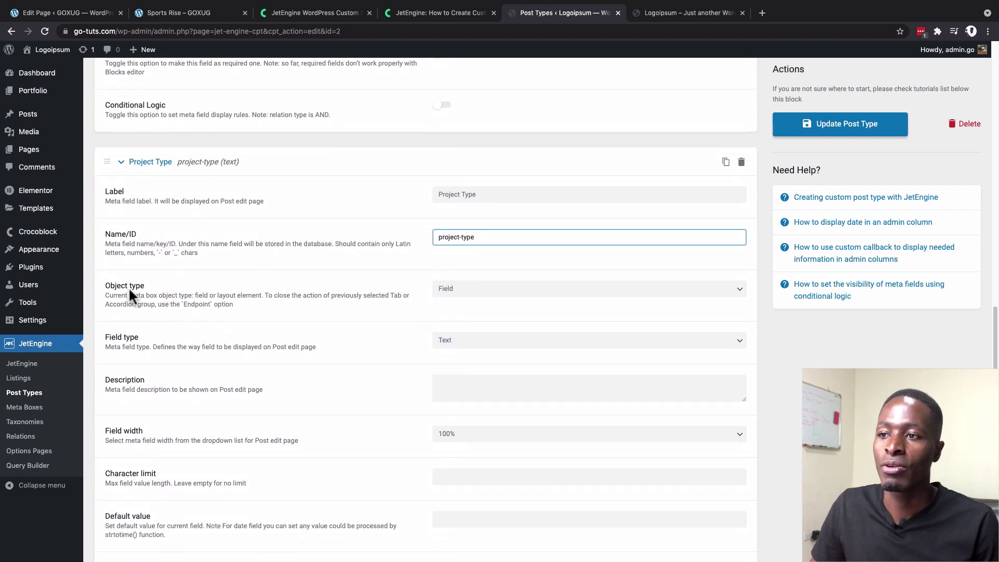
pyautogui.click(460, 289)
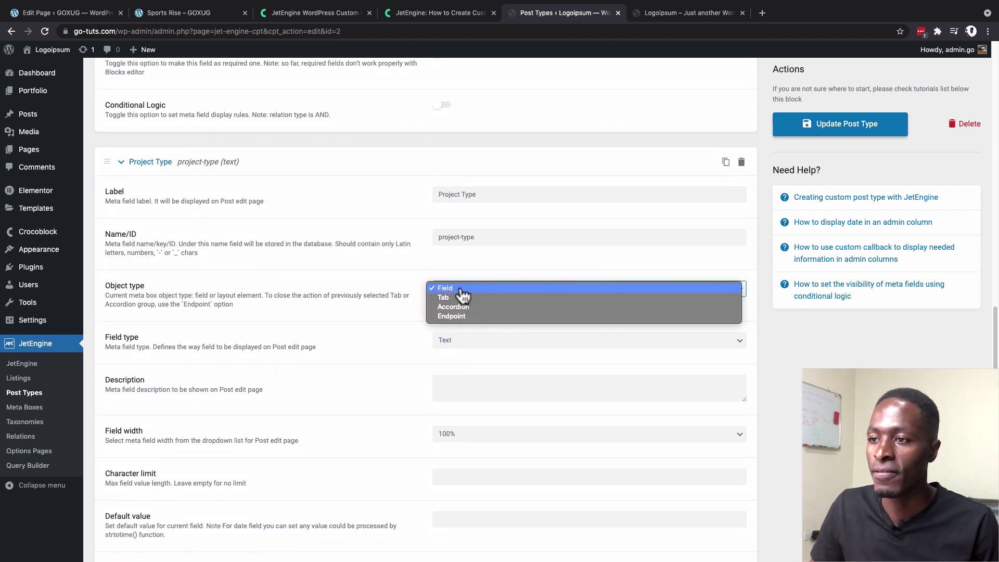
pyautogui.click(461, 290)
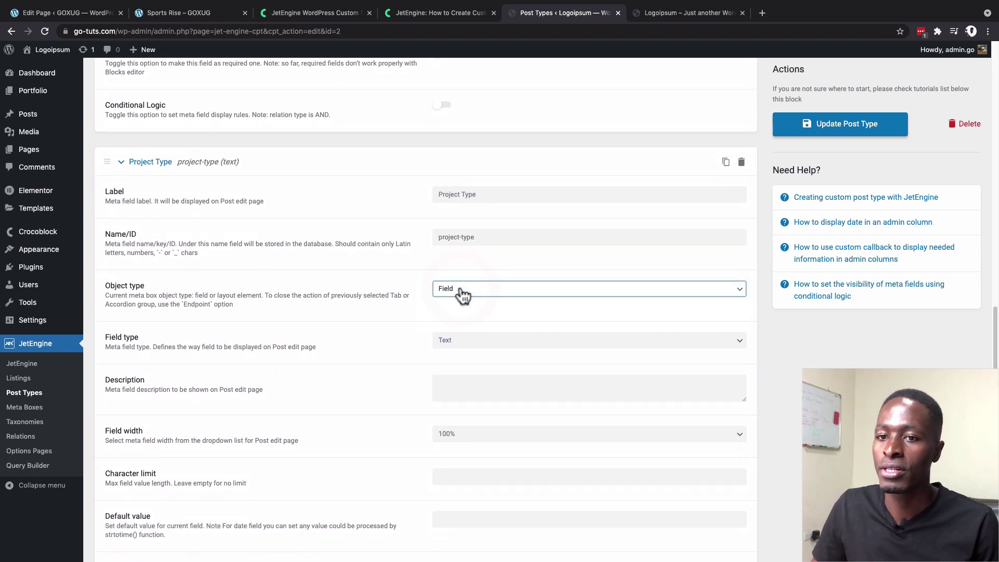
pyautogui.click(501, 354)
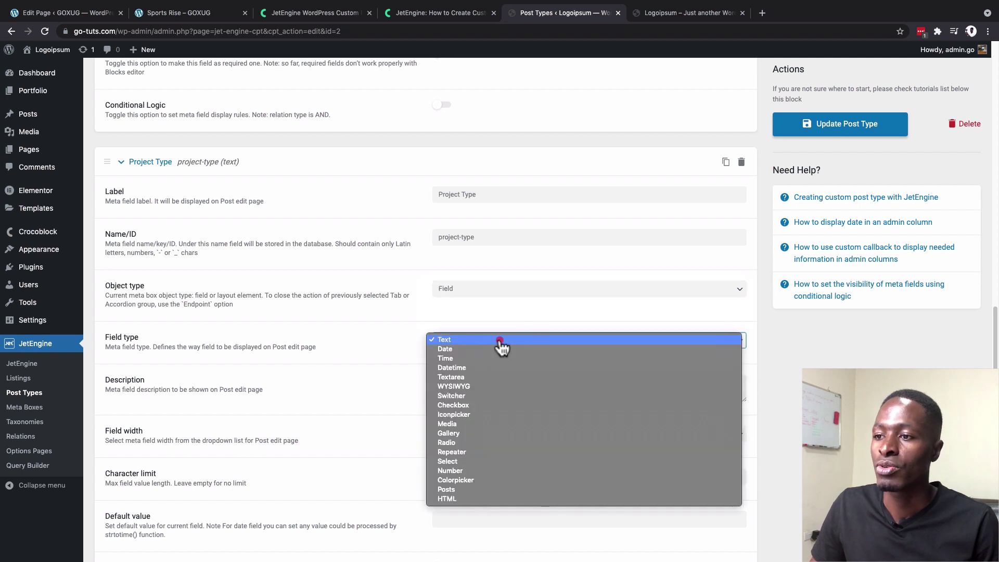
pyautogui.click(484, 461)
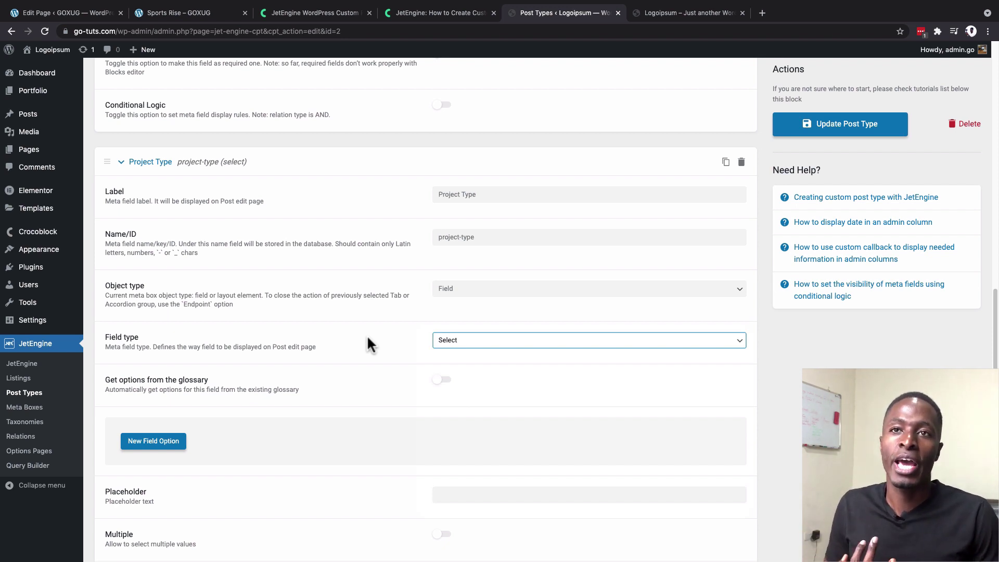
# Step: Consult the project type choices on the sample form and add a Project Type option with value and label Web Design, selected by default
pyautogui.click(68, 13)
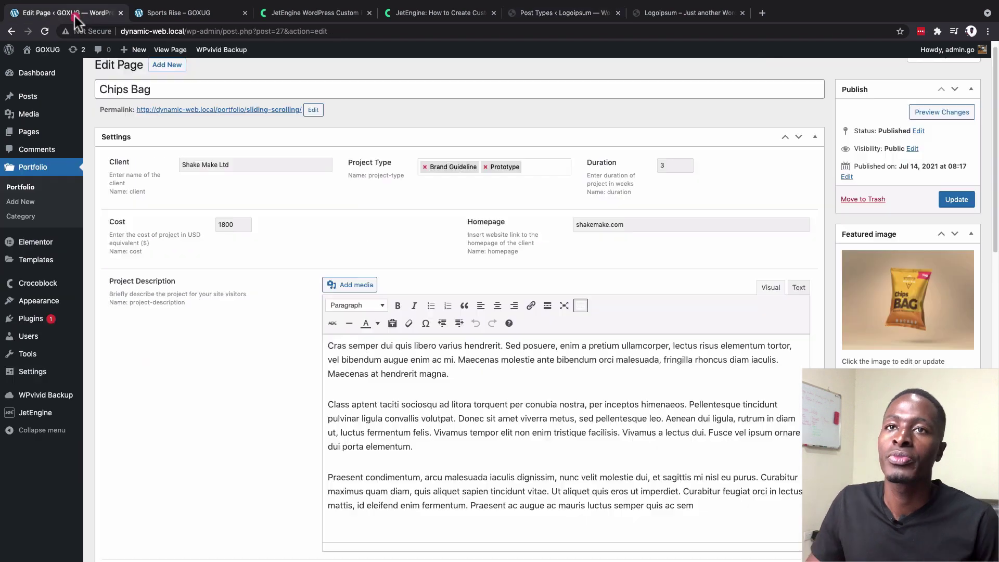
pyautogui.click(521, 167)
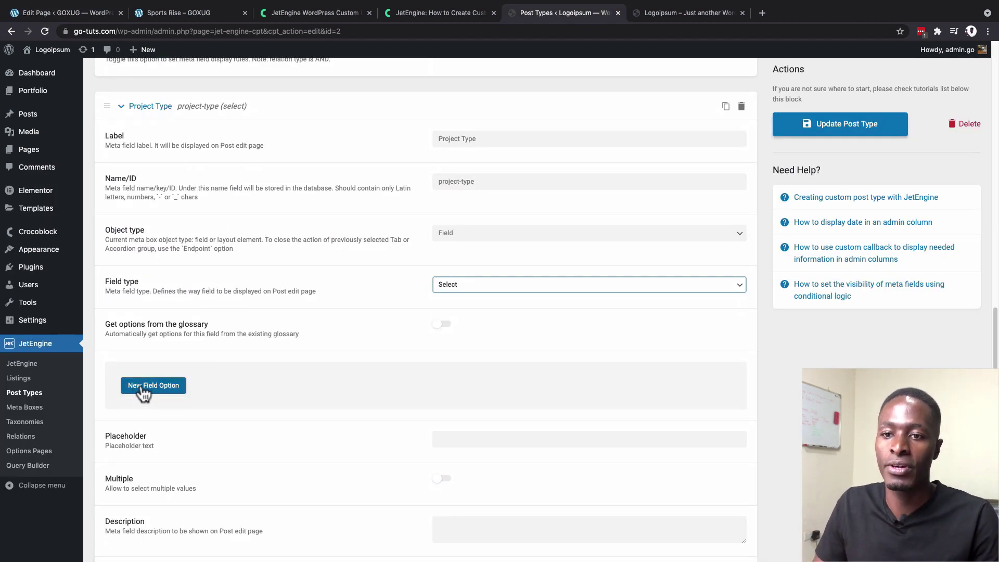
pyautogui.click(143, 386)
pyautogui.click(499, 423)
pyautogui.scroll(-2, 498, 418)
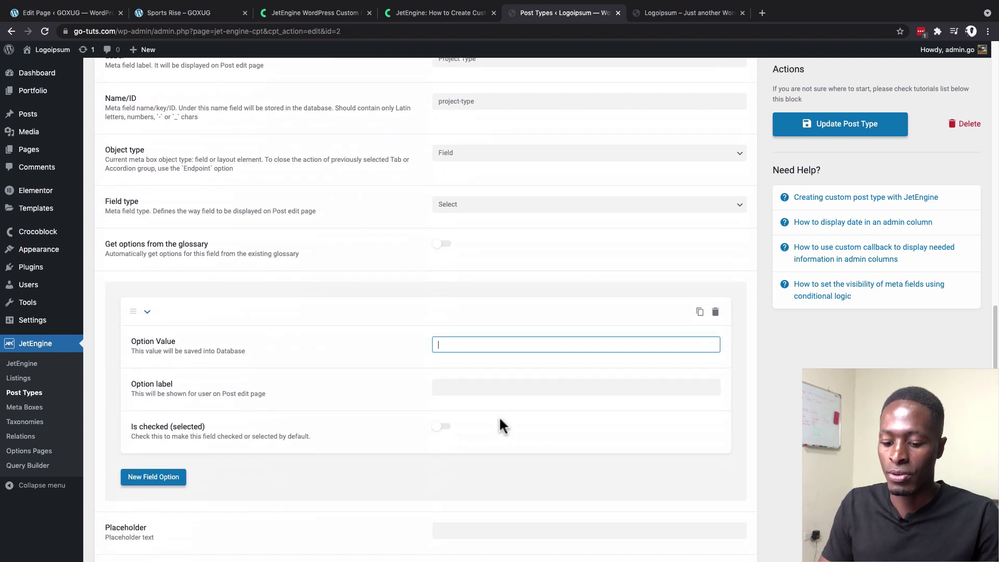
pyautogui.write('Web Design')
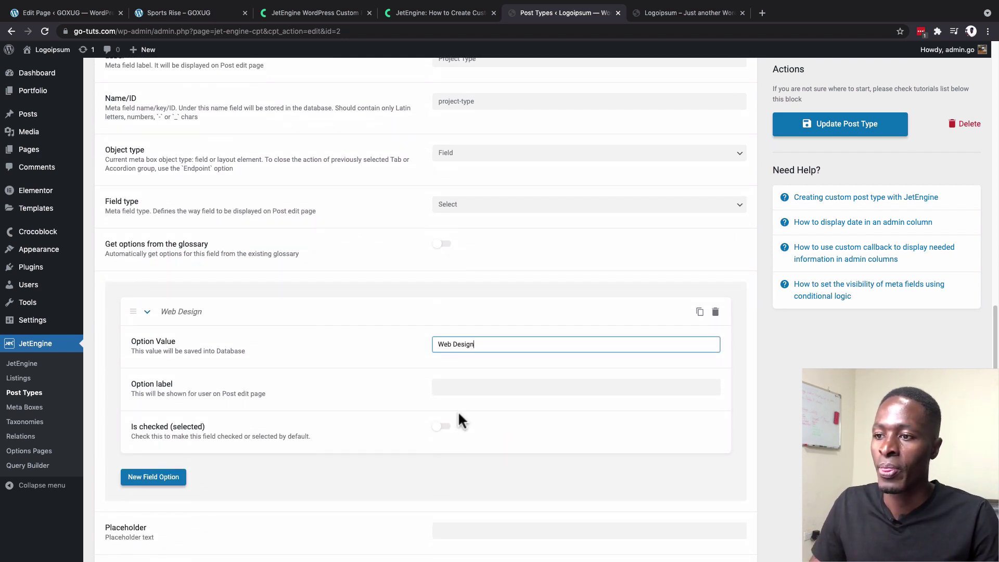
pyautogui.click(453, 387)
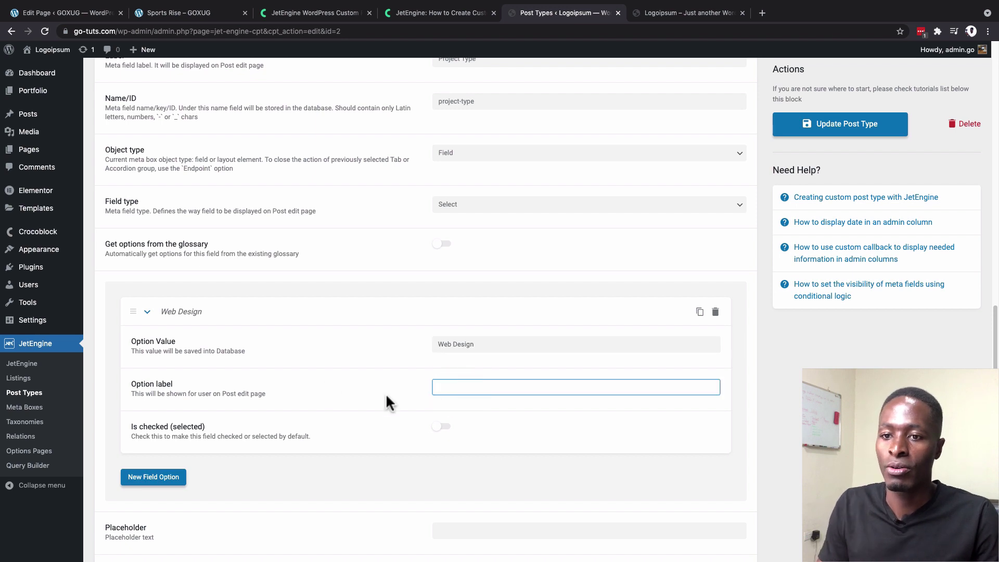
pyautogui.write('We')
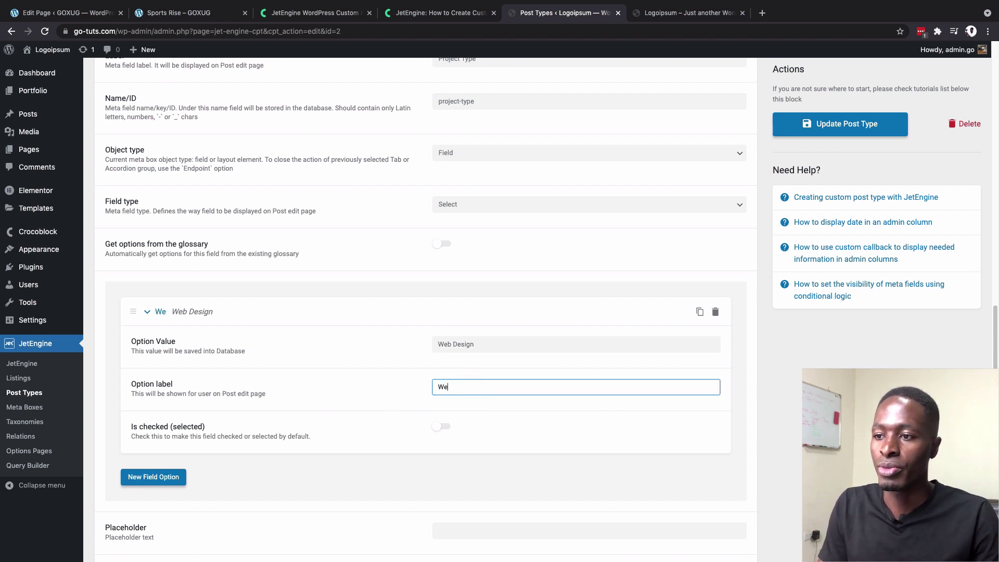
pyautogui.write('b Design')
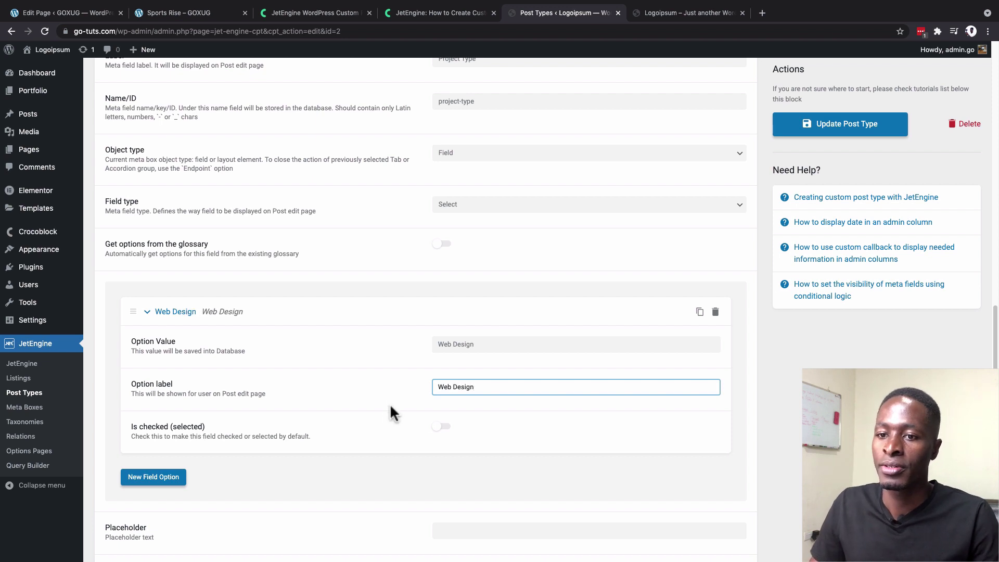
pyautogui.scroll(-2, 389, 411)
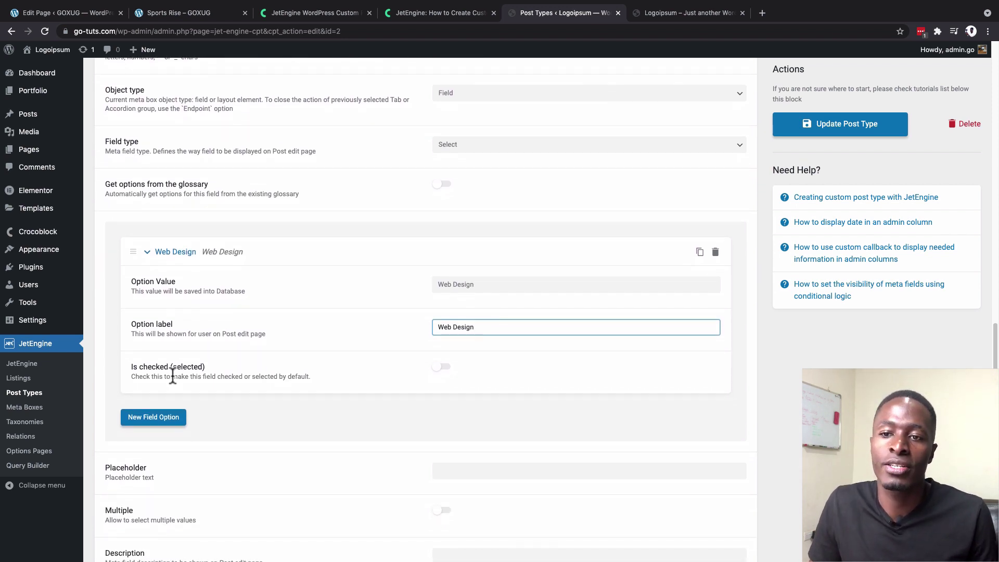
pyautogui.click(444, 368)
# Step: Add a second option to the Project Type field with Prototype as both its value and label
pyautogui.click(155, 418)
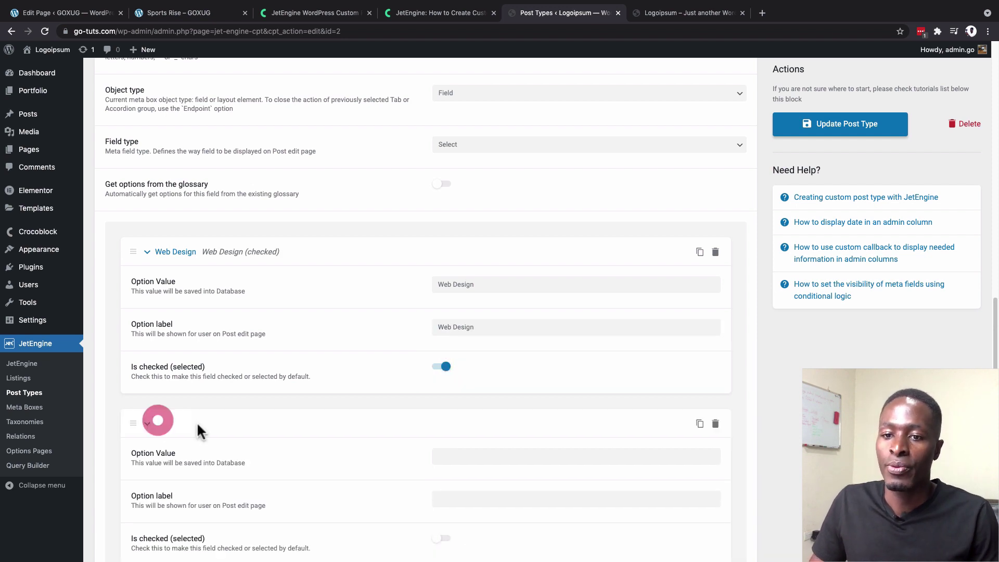
pyautogui.scroll(-2, 442, 427)
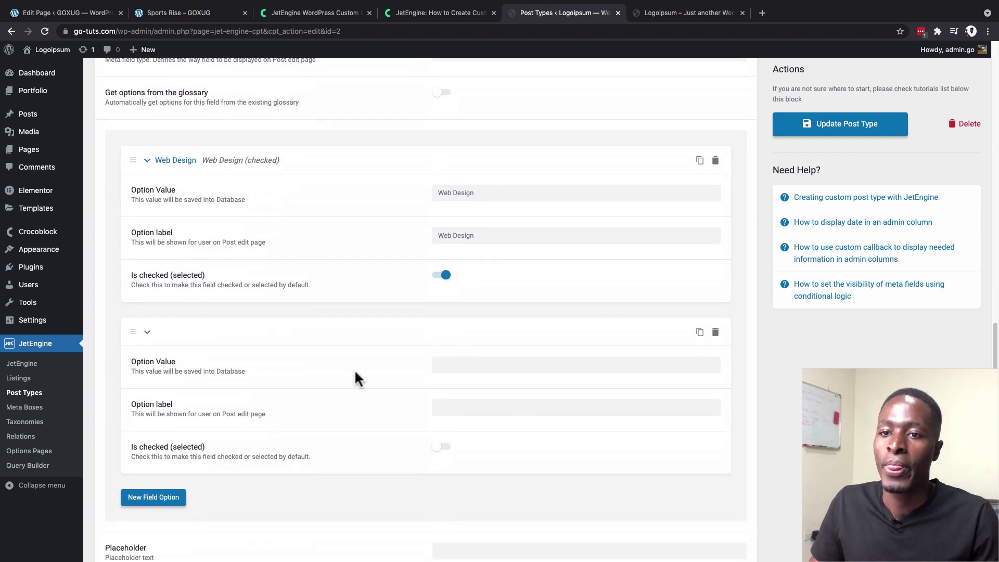
pyautogui.click(464, 364)
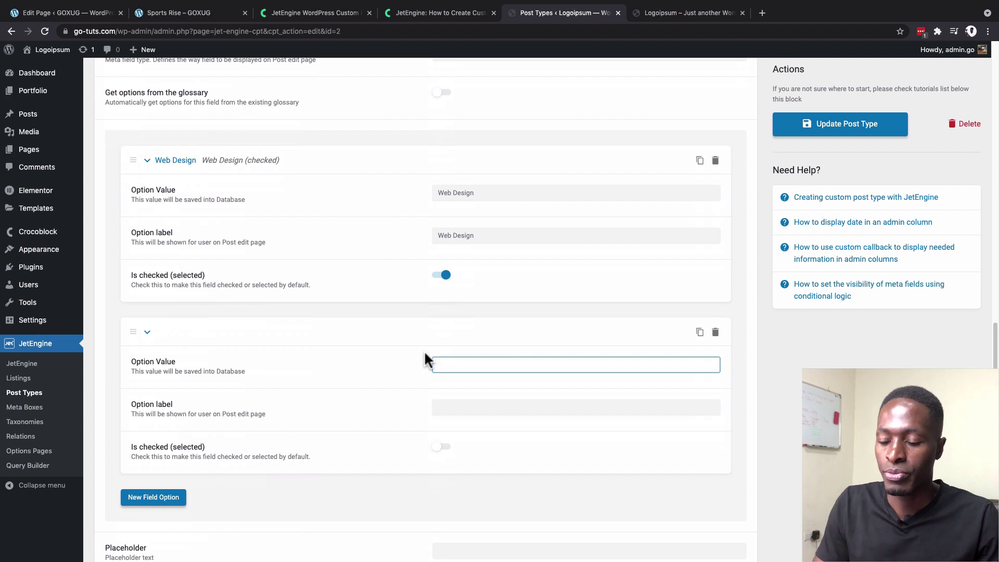
pyautogui.write('Proto')
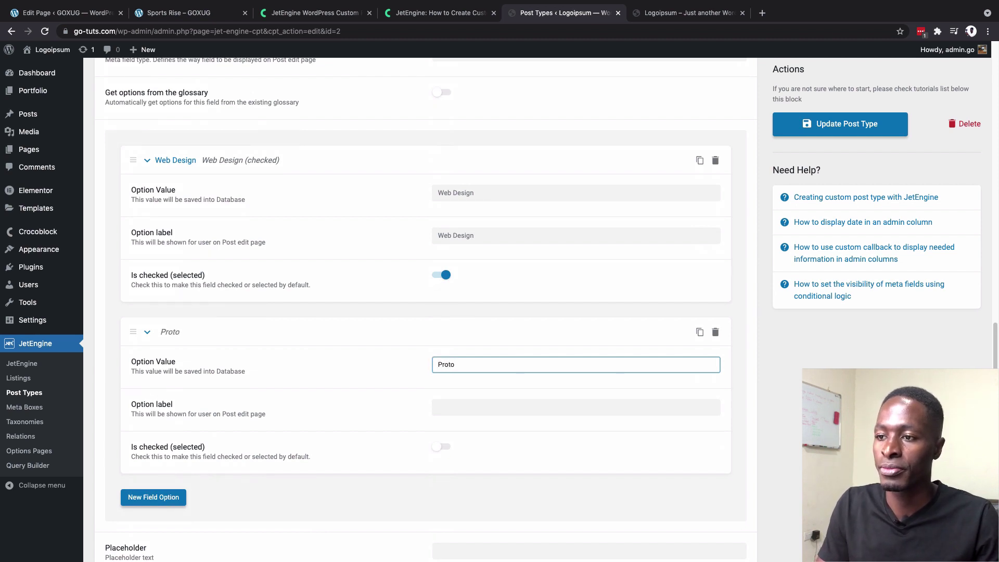
pyautogui.write('type')
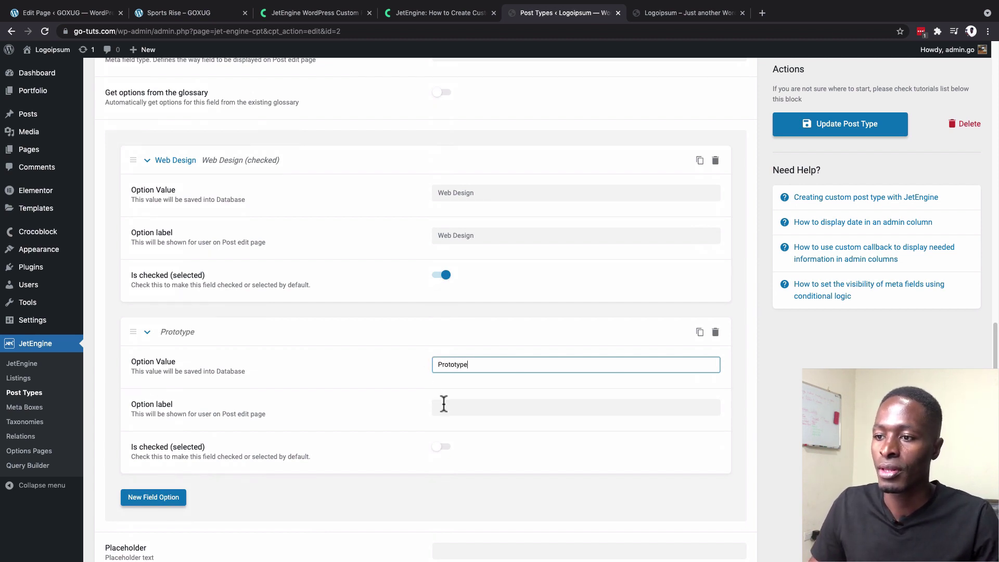
pyautogui.click(443, 403)
pyautogui.write('Prot')
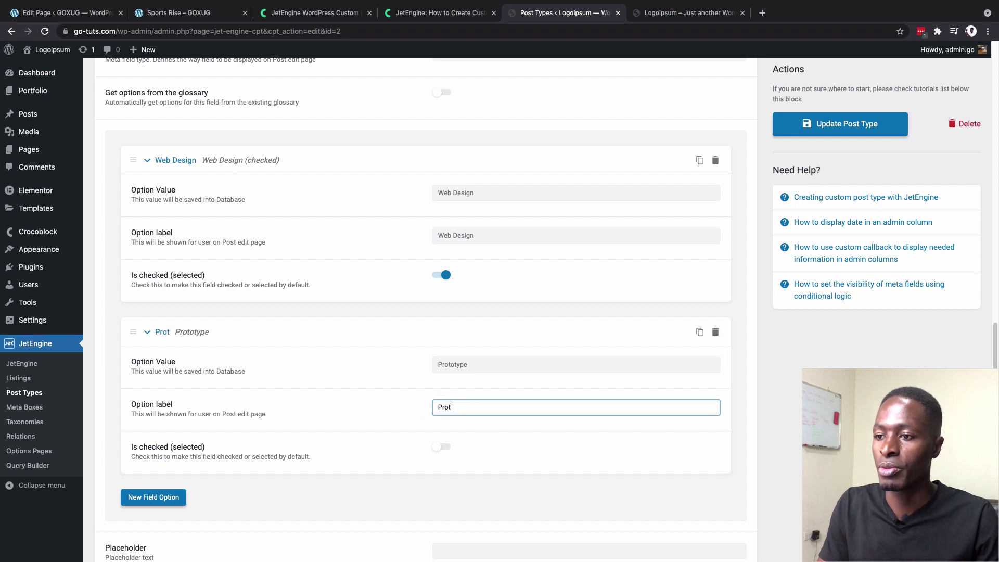
pyautogui.write('otyp')
pyautogui.press('BackSpace')
pyautogui.press('BackSpace')
pyautogui.press('BackSpace')
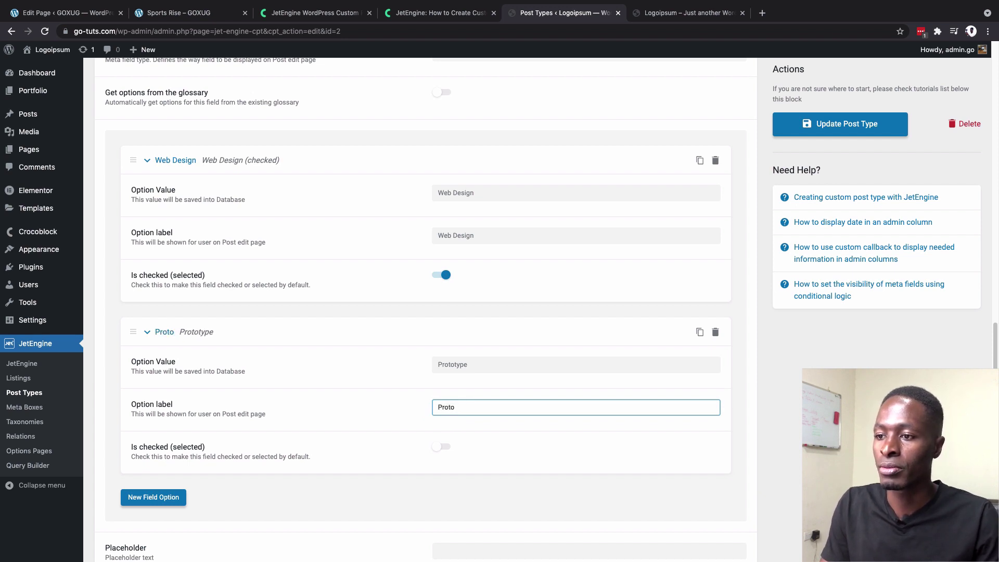
pyautogui.write('type')
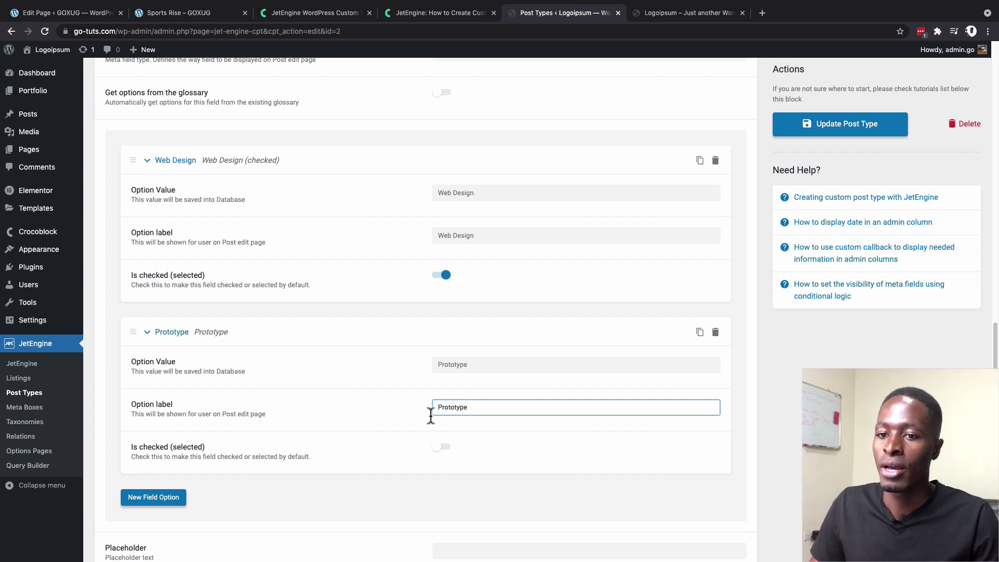
# Step: Add a third option to the Project Type field with Branding as both its value and label
pyautogui.click(148, 499)
pyautogui.scroll(-3, 405, 462)
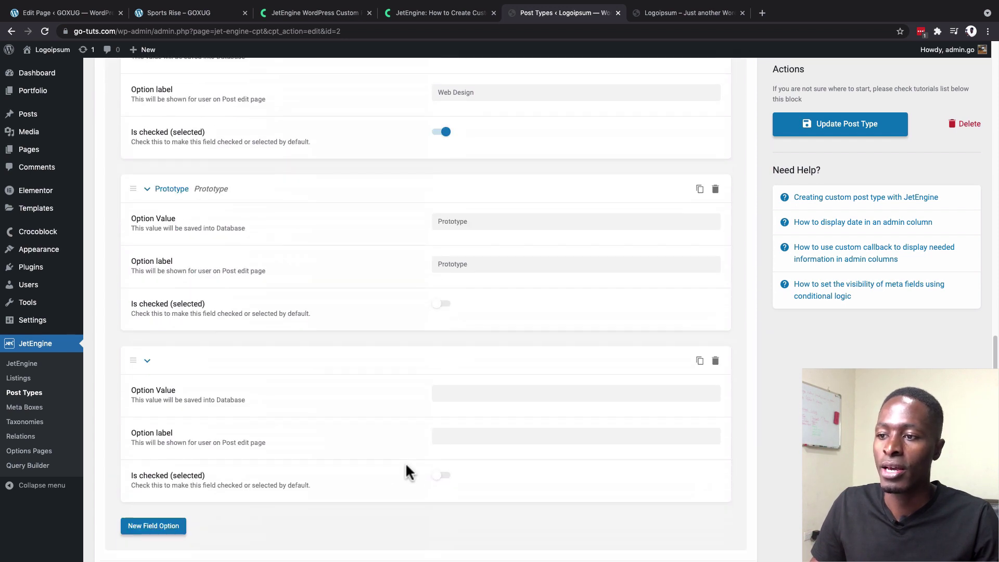
pyautogui.click(458, 391)
pyautogui.write('Br')
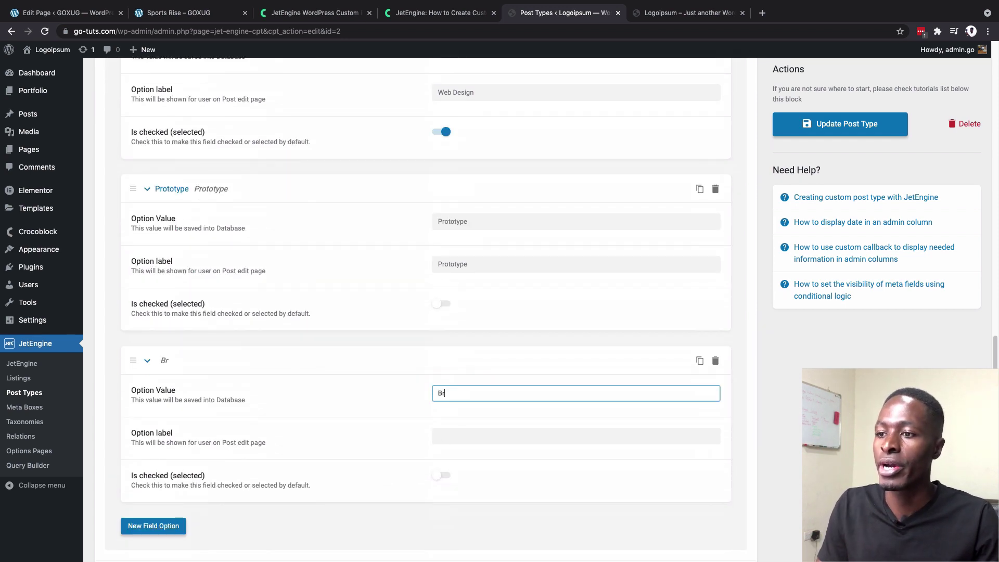
pyautogui.write('anding')
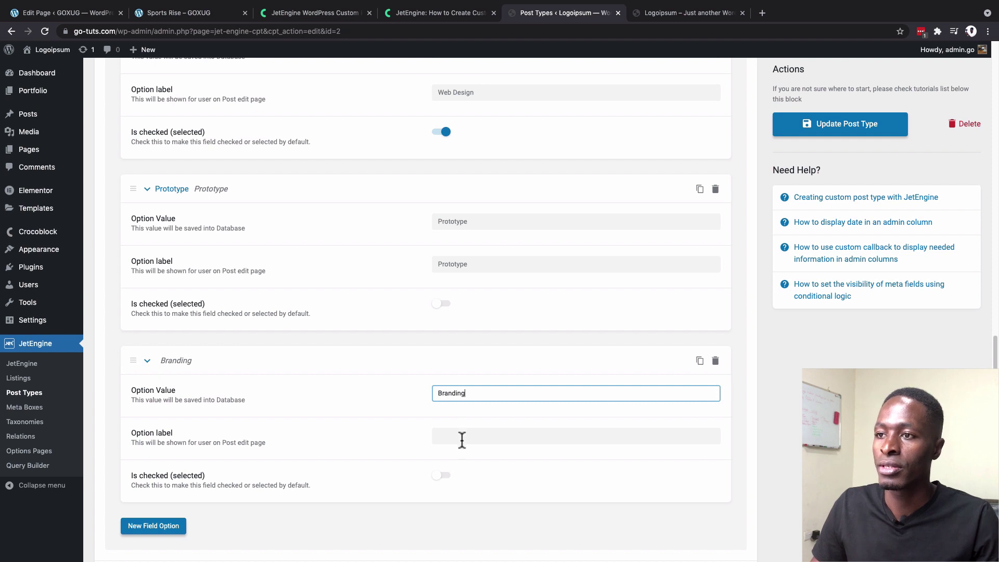
pyautogui.click(462, 439)
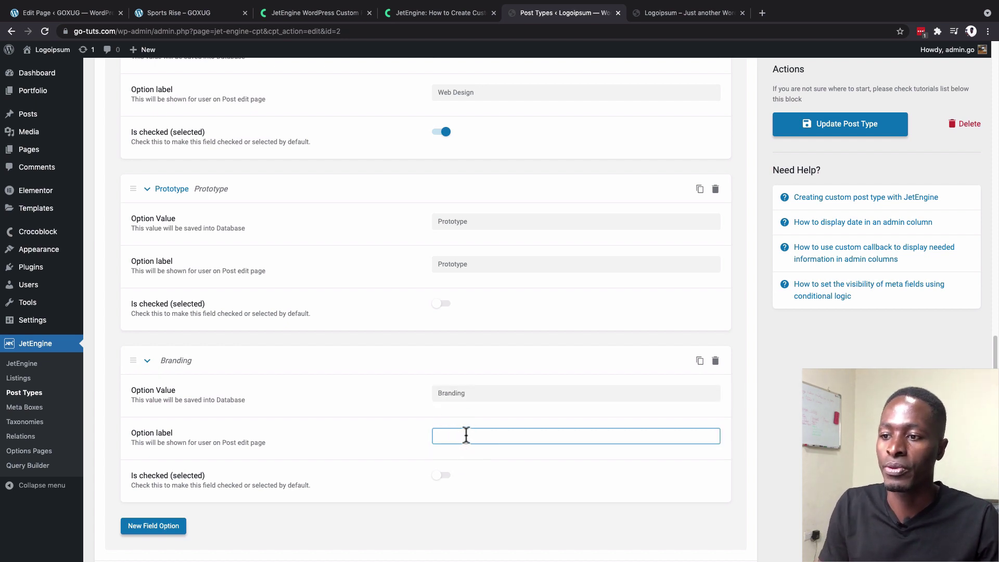
pyautogui.write('Branding')
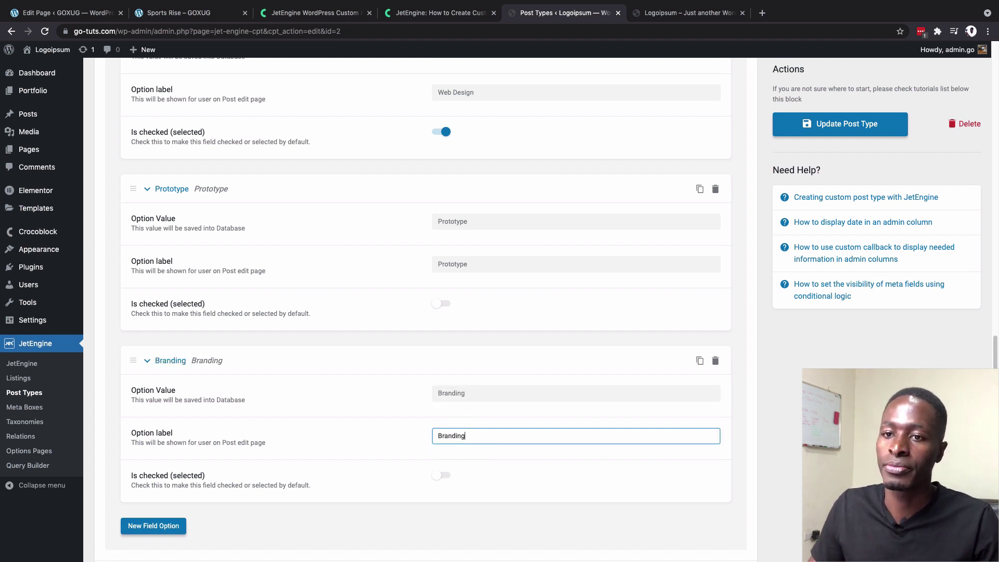
# Step: Review the Project Type options and compare them with the choices on the sample Chips Bag form and the Sports Rise project page
pyautogui.scroll(2, 467, 444)
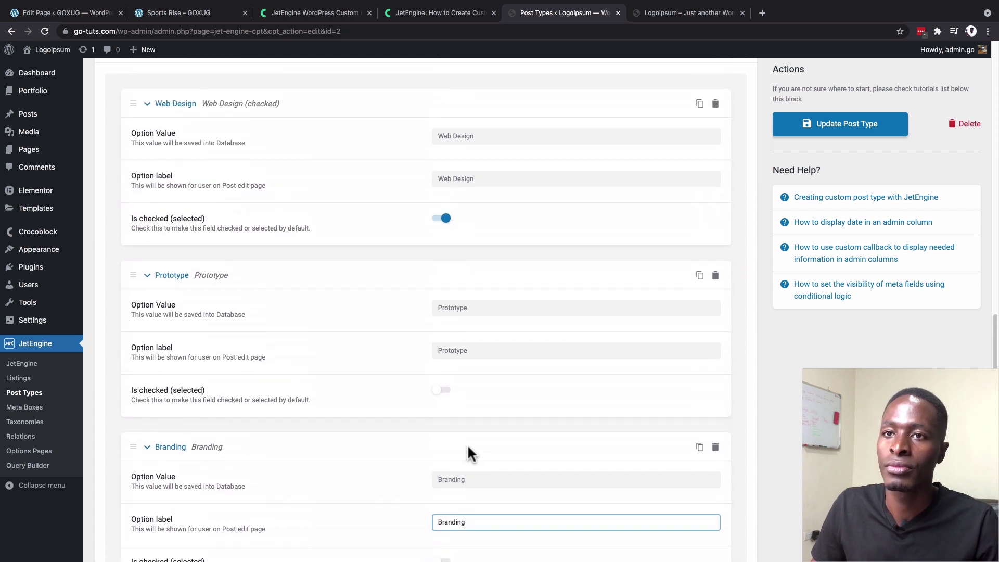
pyautogui.scroll(-2, 467, 445)
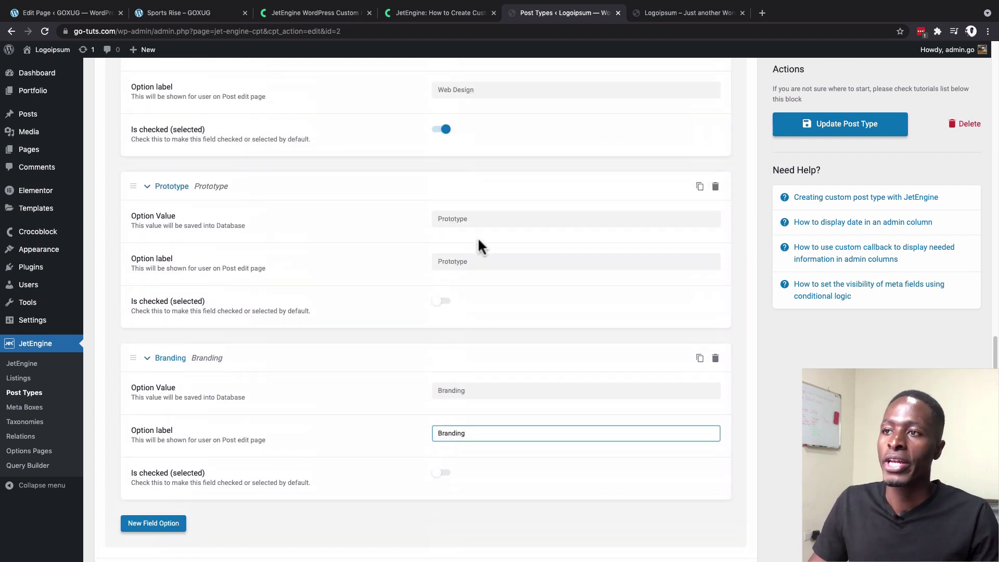
pyautogui.scroll(2, 478, 244)
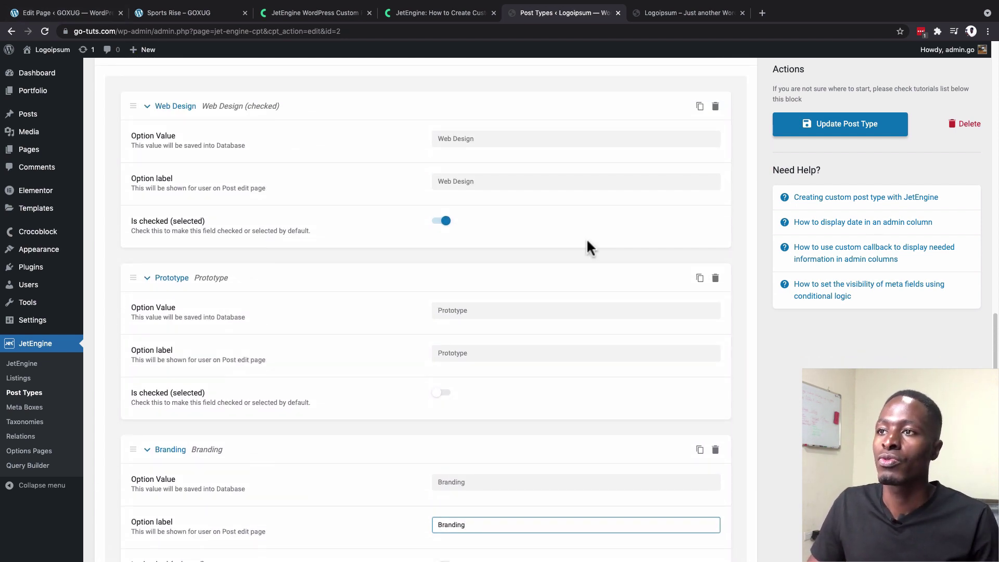
pyautogui.scroll(-1, 488, 311)
pyautogui.scroll(-3, 488, 310)
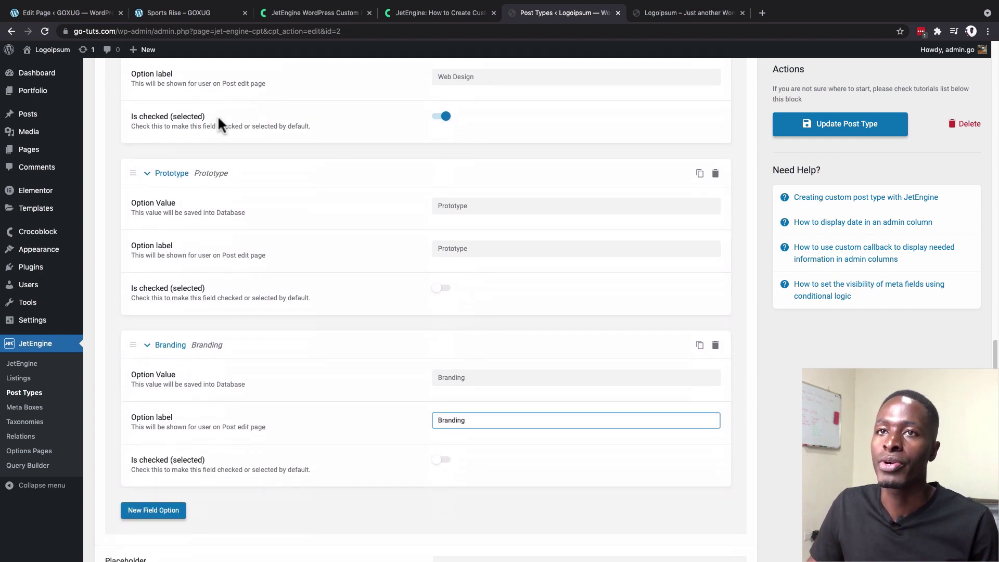
pyautogui.moveTo(67, 13)
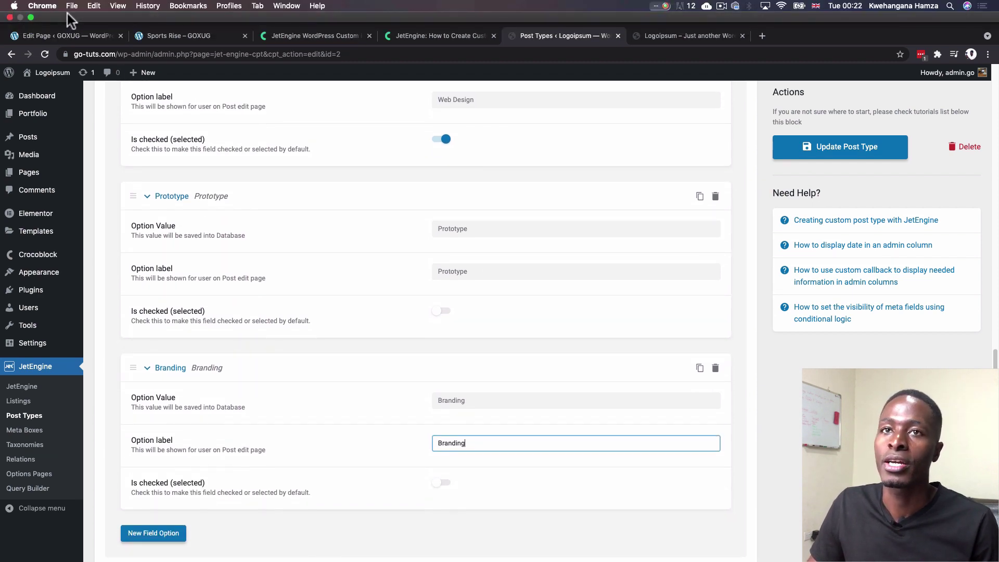
pyautogui.click(86, 38)
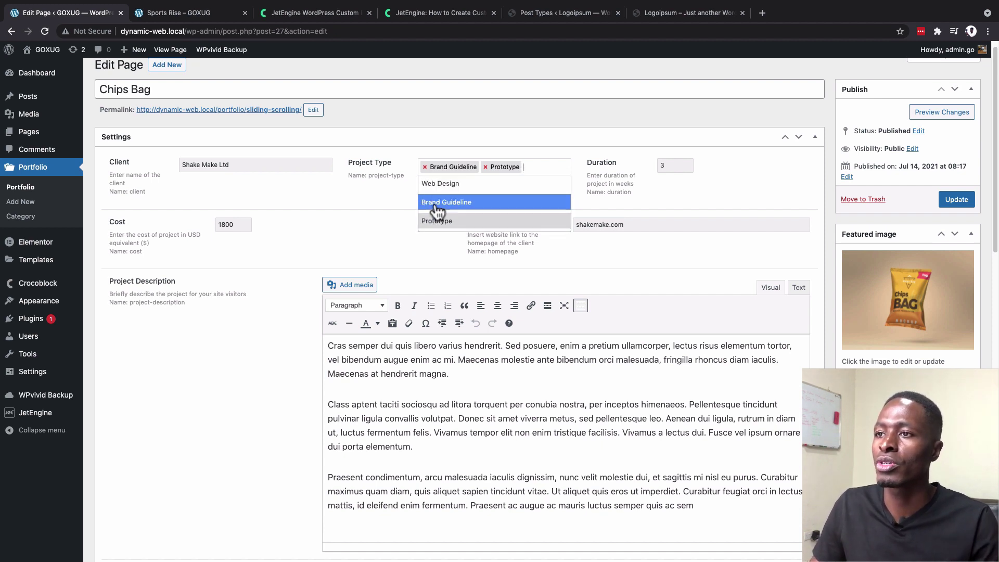
pyautogui.click(195, 14)
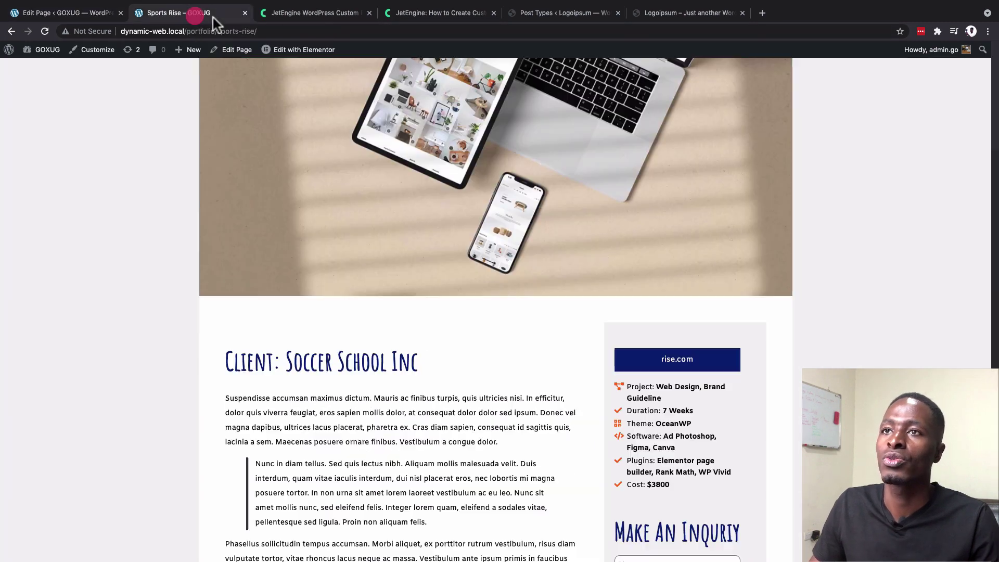
pyautogui.click(557, 15)
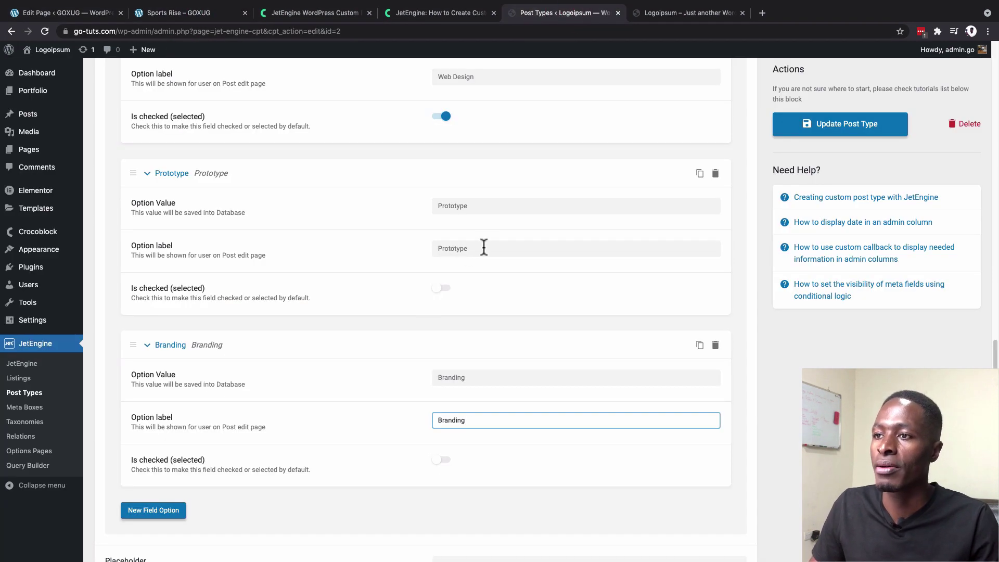
# Step: Change the third Project Type option's value to Brand Guideline and its label to Branding Guideline
pyautogui.doubleClick(455, 380)
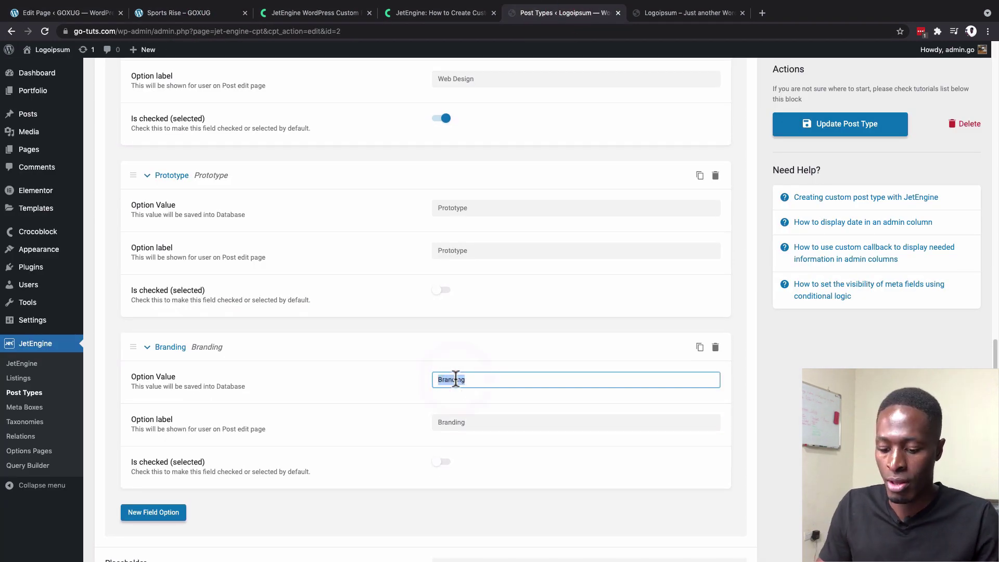
pyautogui.write('B')
pyautogui.press('BackSpace')
pyautogui.write('Br')
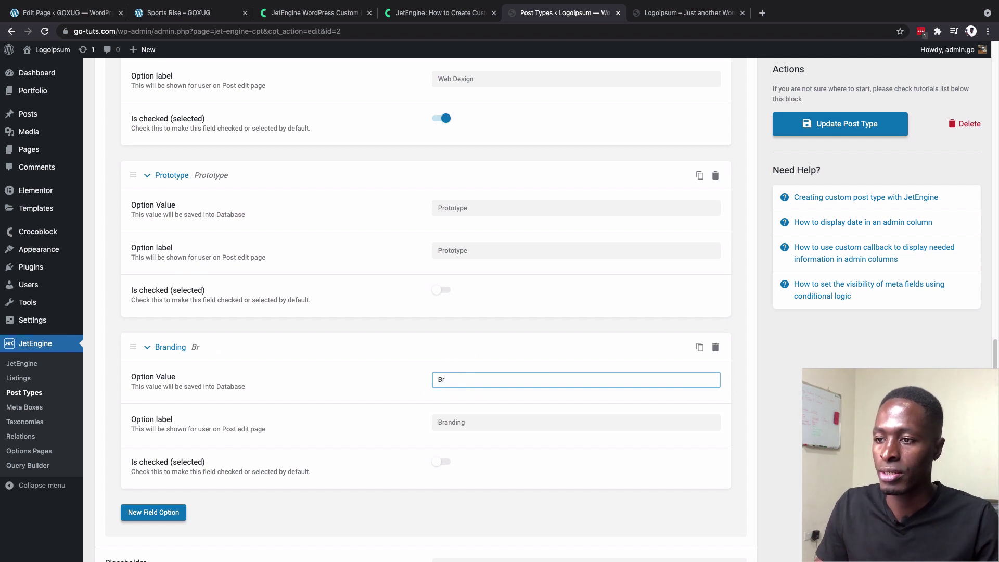
pyautogui.write('and Gui')
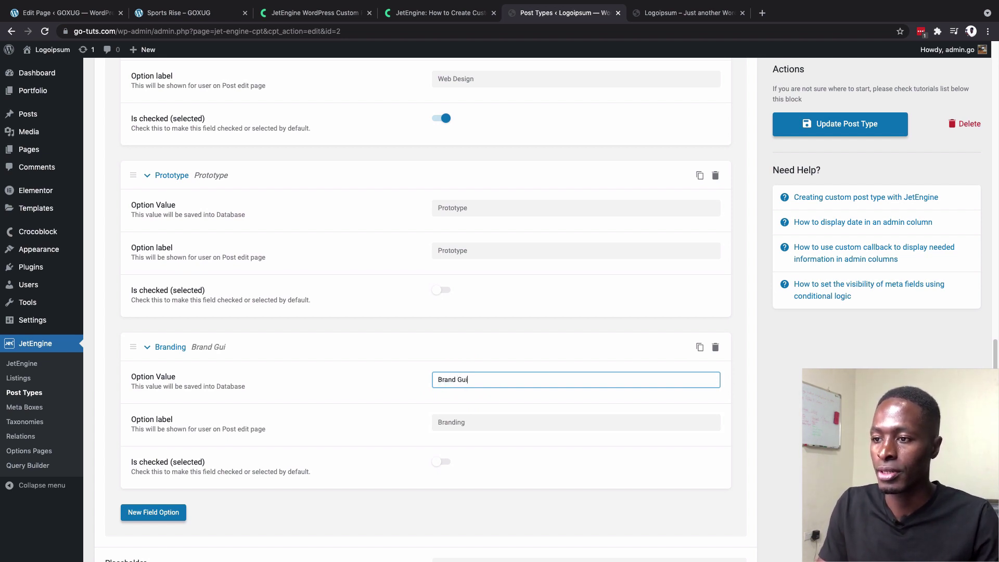
pyautogui.write('edeline')
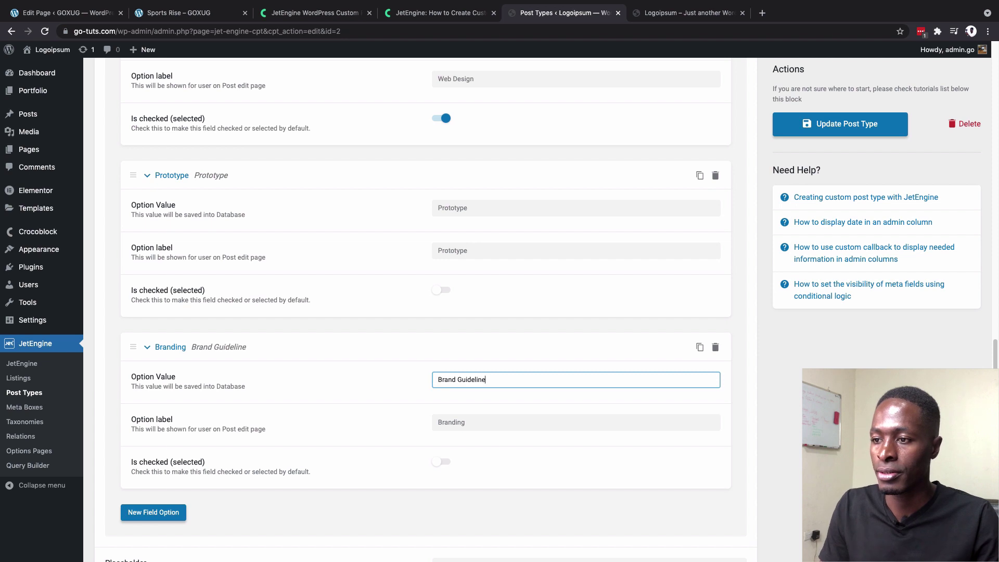
pyautogui.click(492, 426)
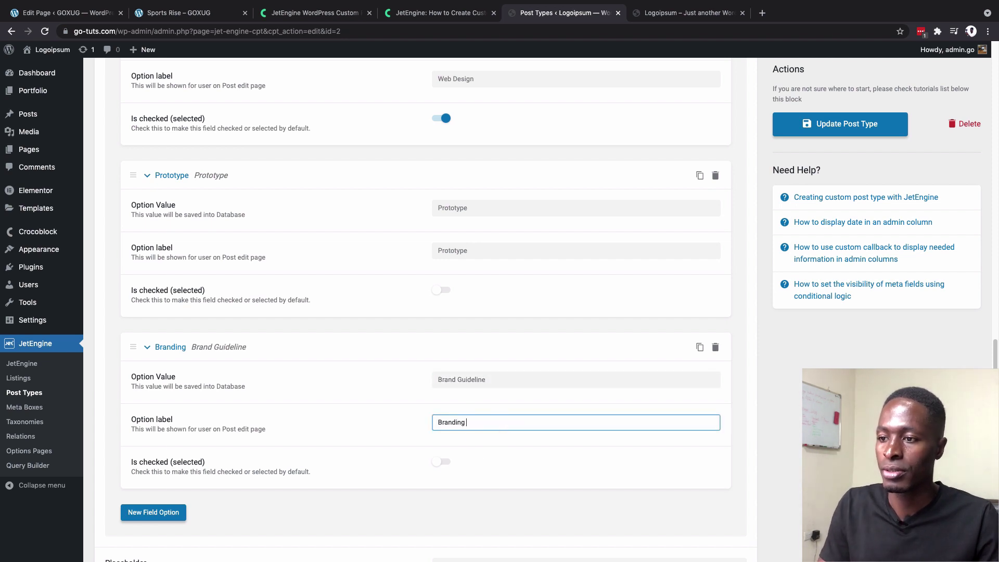
pyautogui.write('Gu')
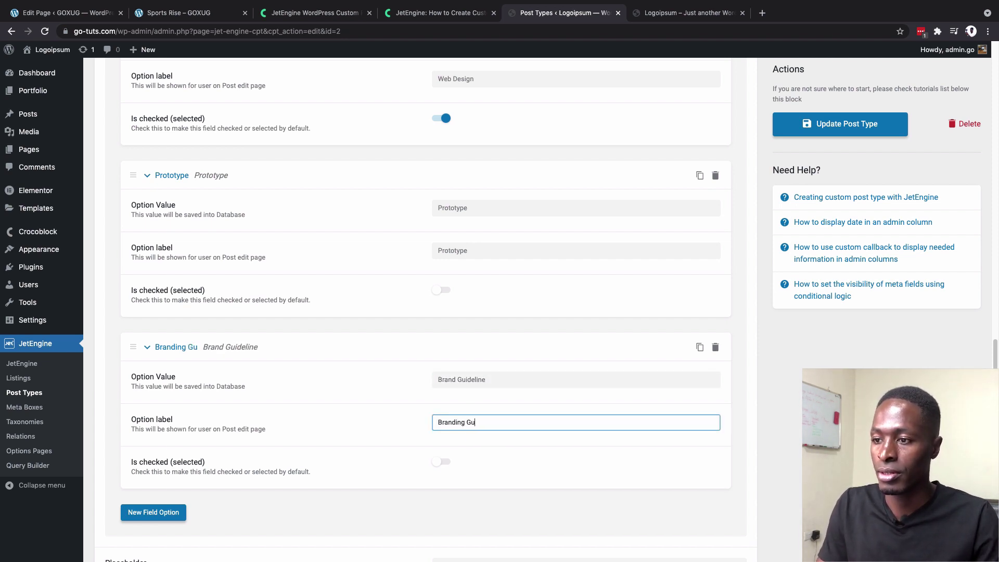
pyautogui.write('ideline')
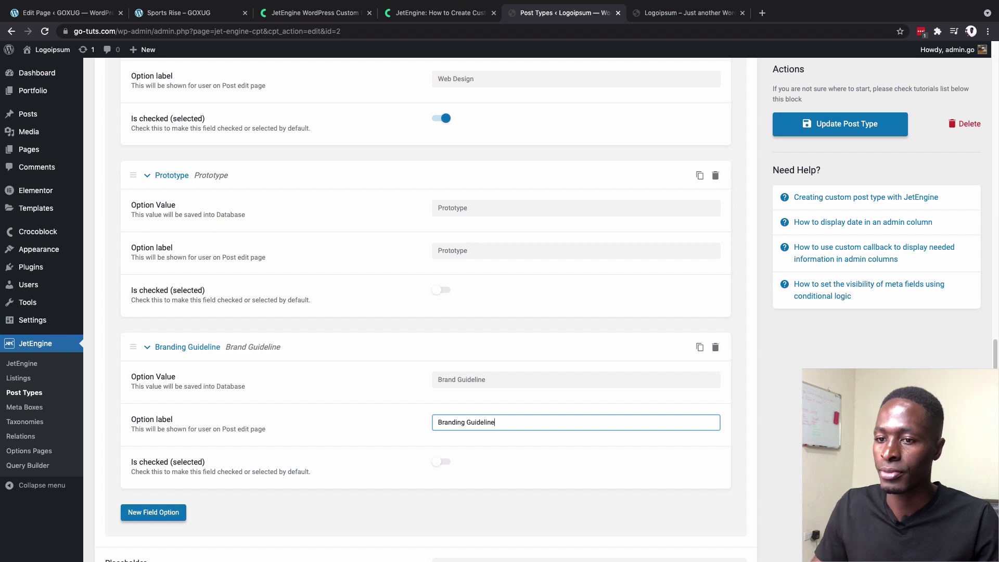
# Step: Clear the selected project types on the sample Chips Bag form and examine how the empty field looks
pyautogui.scroll(-3, 123, 385)
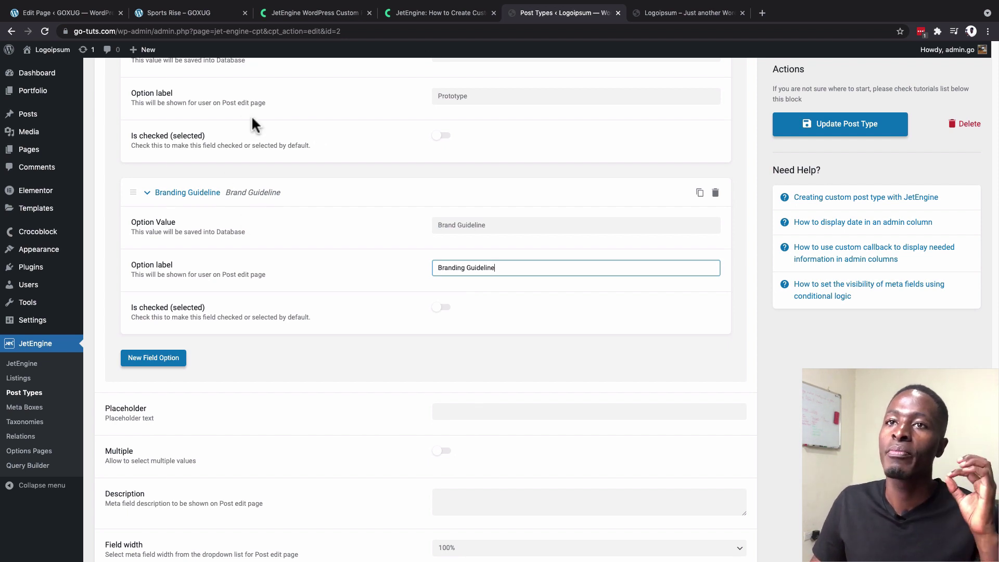
pyautogui.click(80, 13)
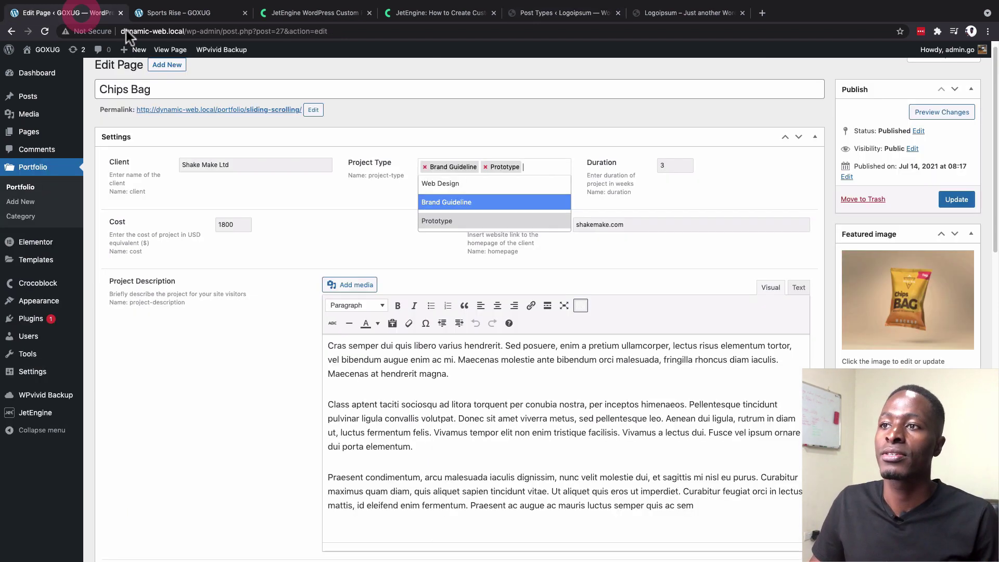
pyautogui.click(485, 166)
pyautogui.click(425, 166)
pyautogui.click(382, 189)
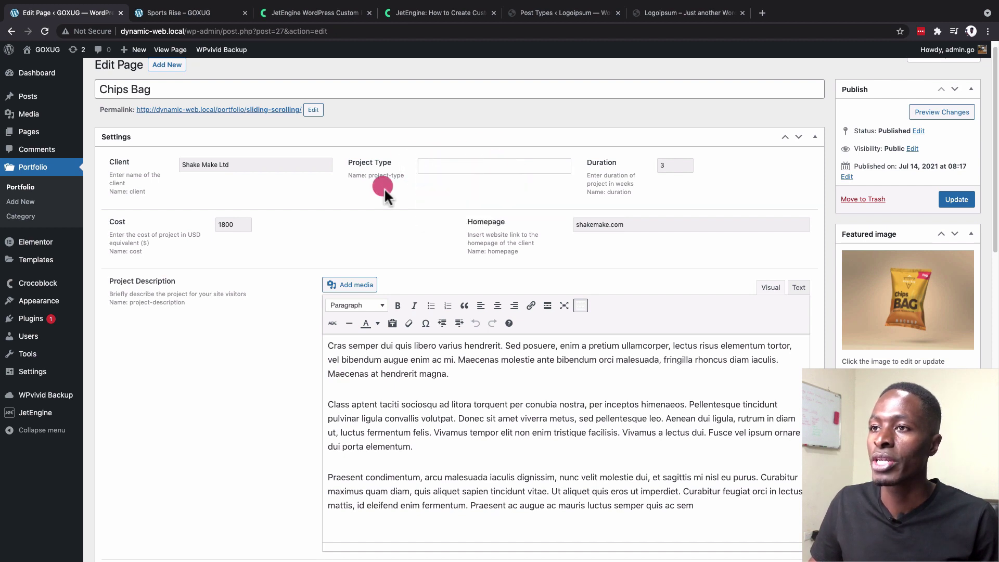
pyautogui.click(445, 166)
pyautogui.click(373, 195)
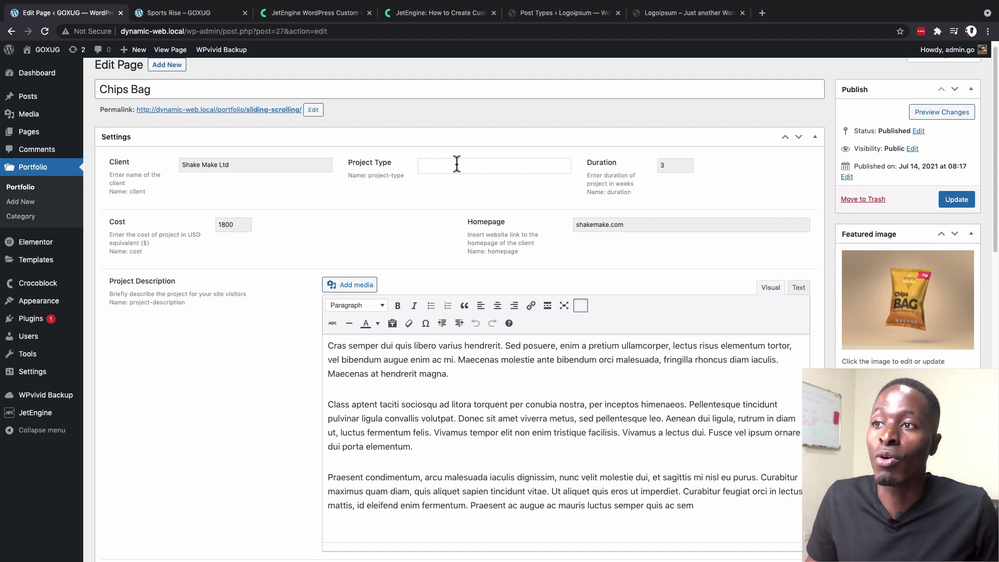
# Step: Set the Project Type field's placeholder to "Select an option" and allow multiple values in the Portfolio post type
pyautogui.click(569, 14)
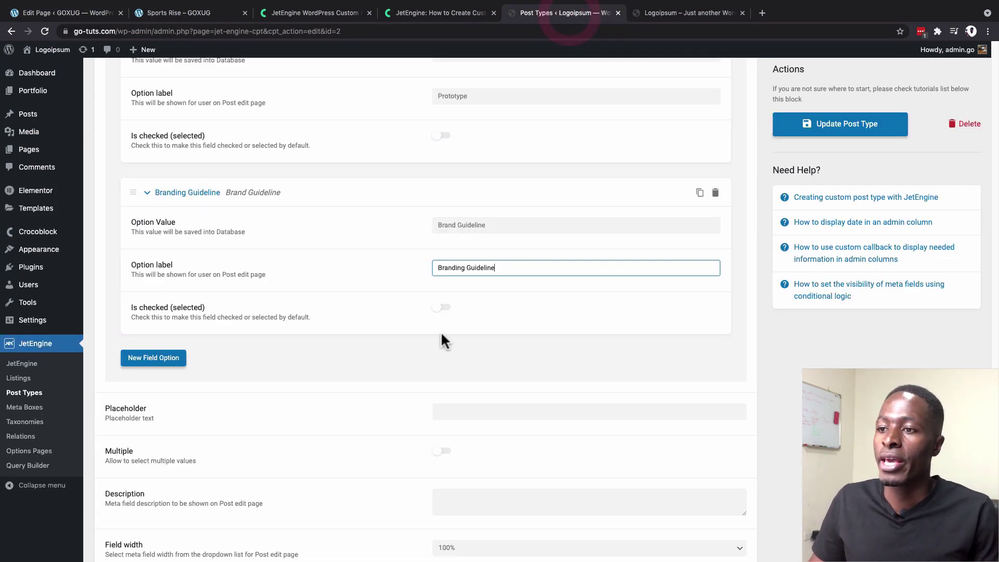
pyautogui.click(461, 413)
pyautogui.write('Sel')
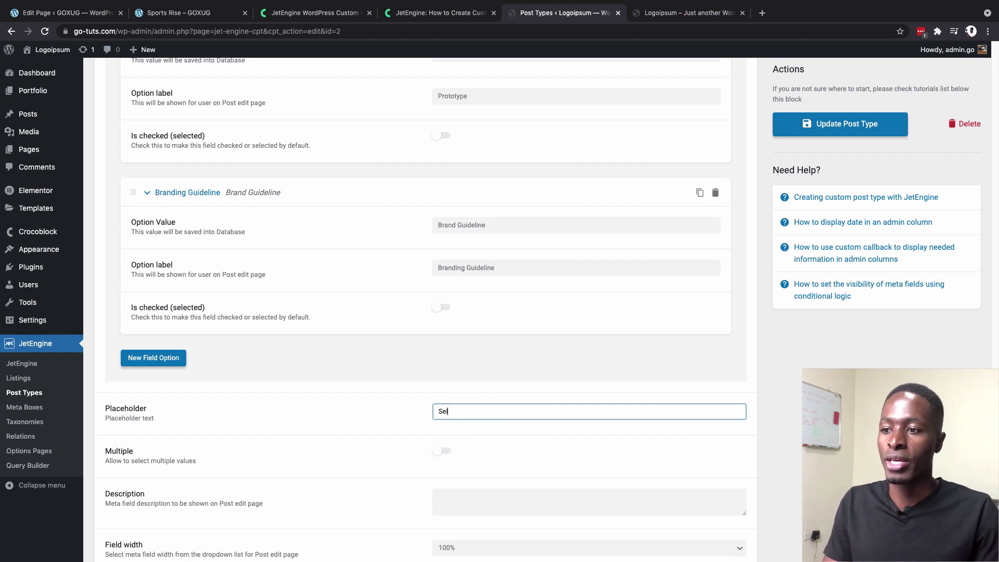
pyautogui.write('ect an opt')
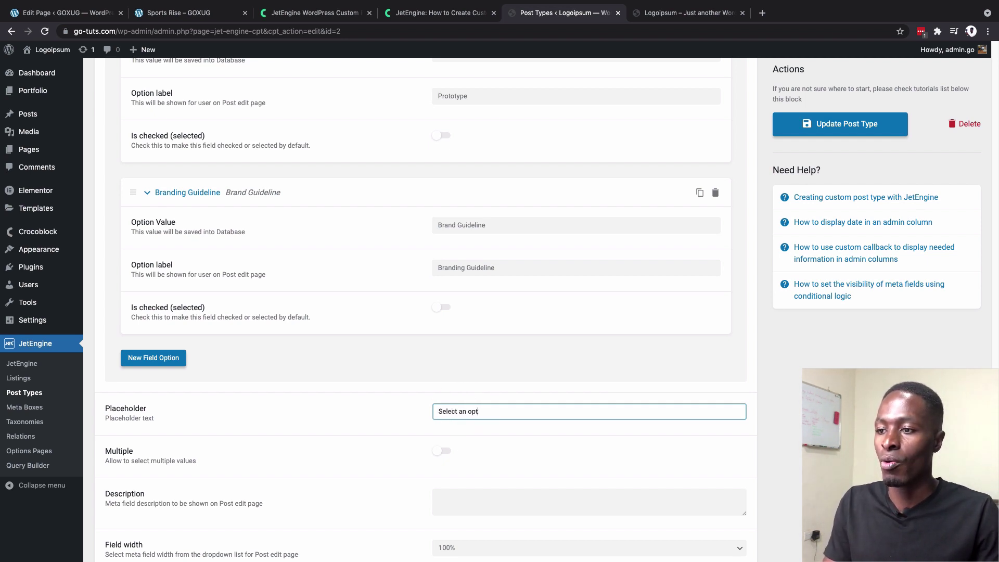
pyautogui.write('ion')
pyautogui.scroll(-2, 484, 416)
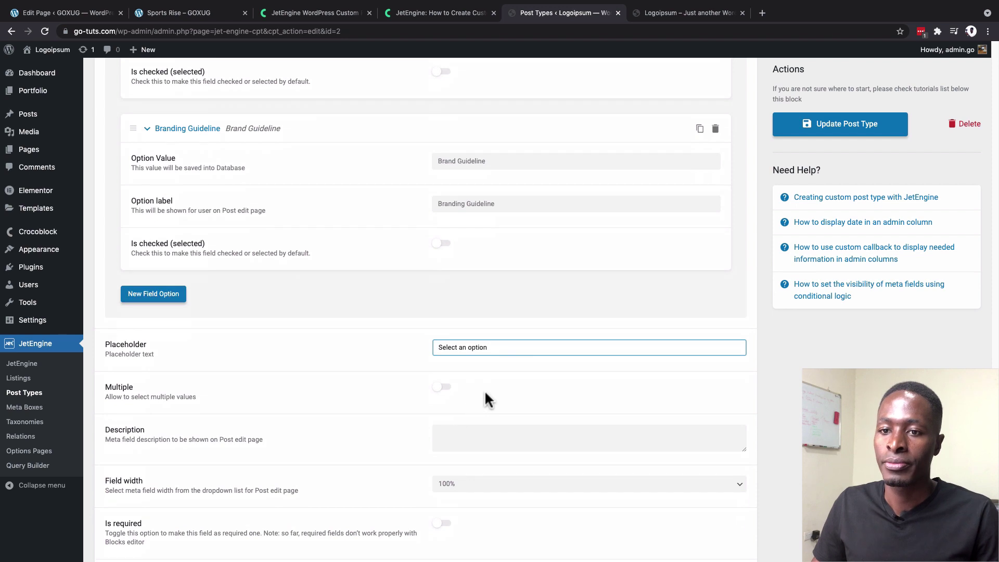
pyautogui.scroll(-1, 488, 400)
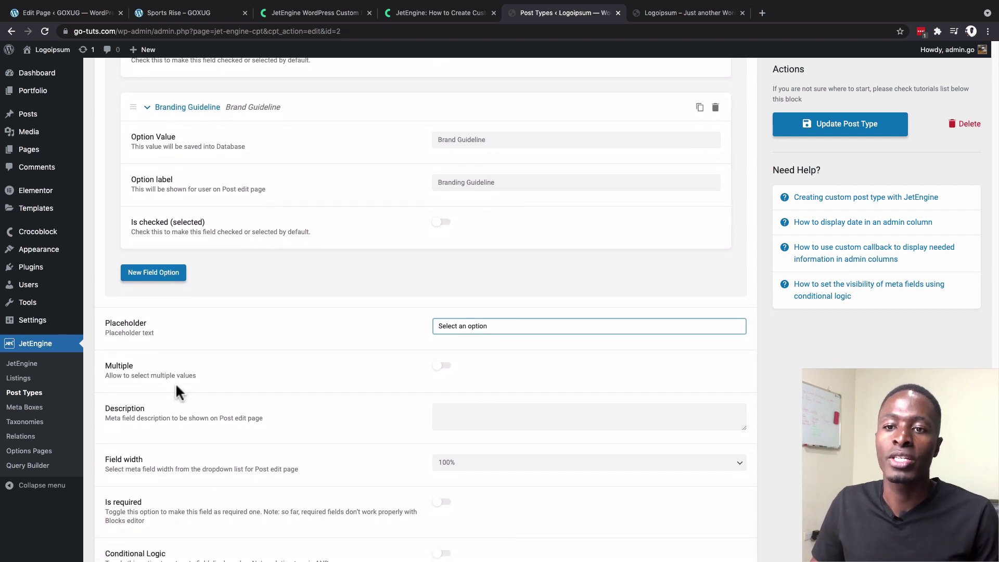
pyautogui.click(445, 367)
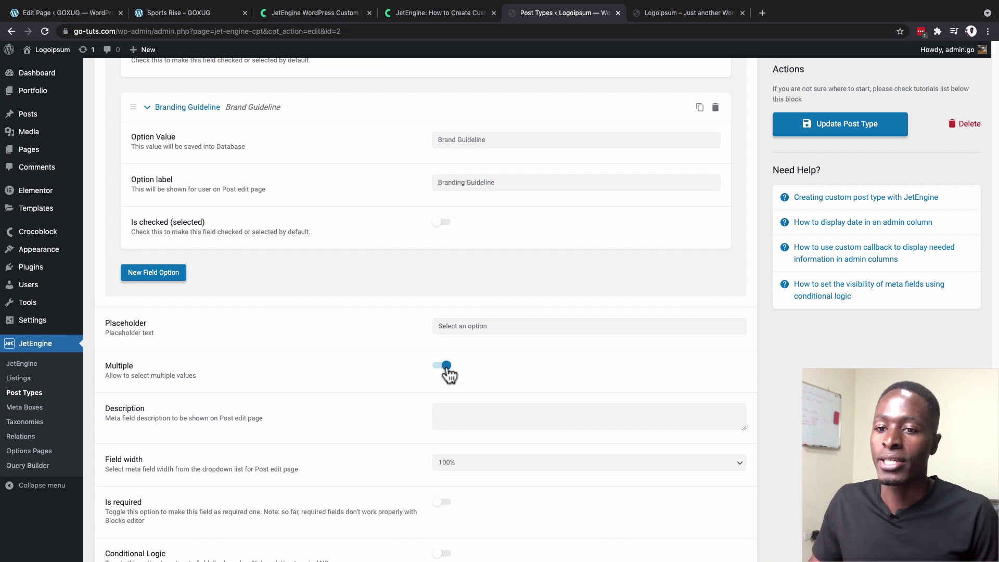
# Step: Set the Project Type field's description to "Kindly enter by selecting the options available for this specific project"
pyautogui.click(448, 409)
pyautogui.scroll(-2, 448, 408)
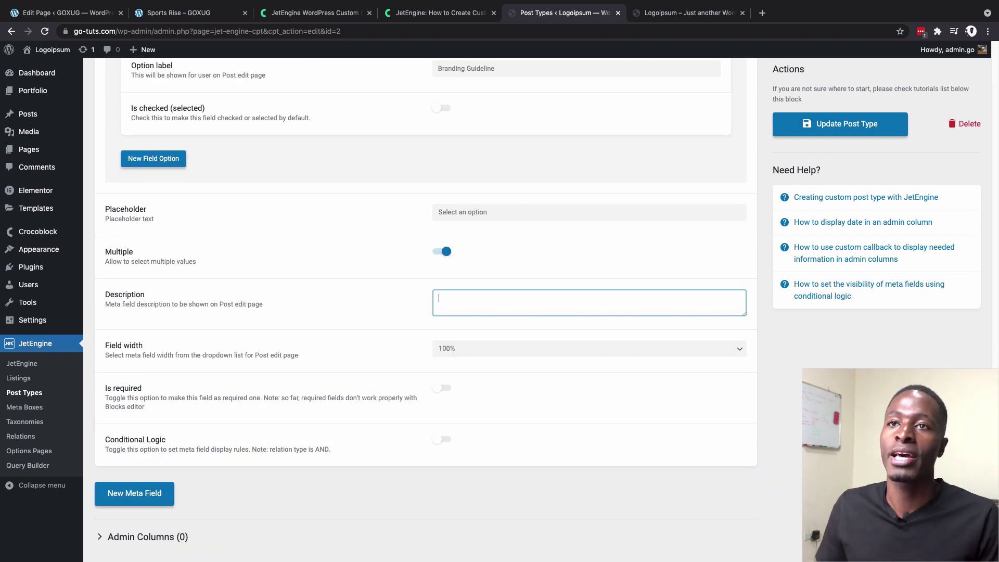
pyautogui.hotkey('ctrl', '1')
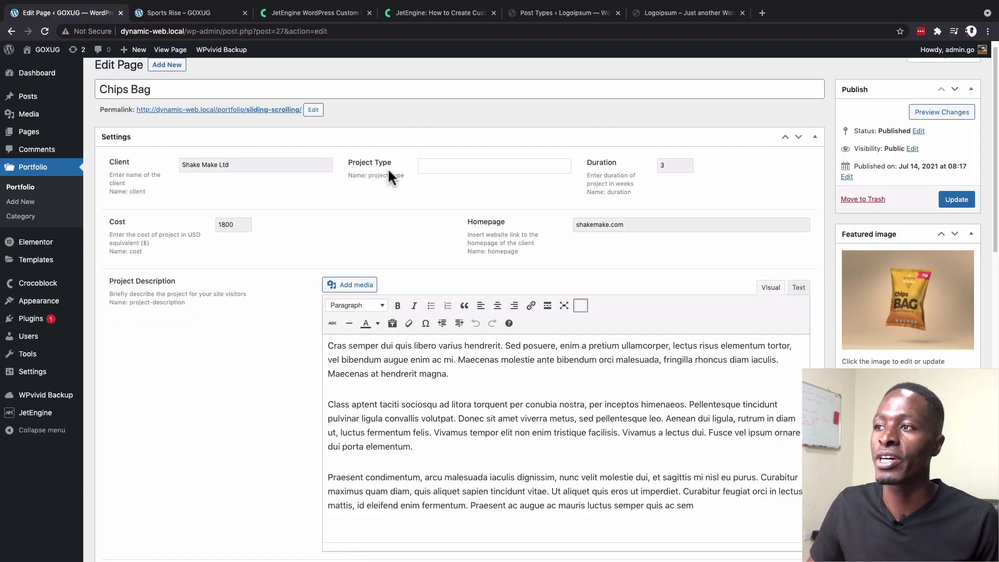
pyautogui.click(422, 14)
pyautogui.click(572, 15)
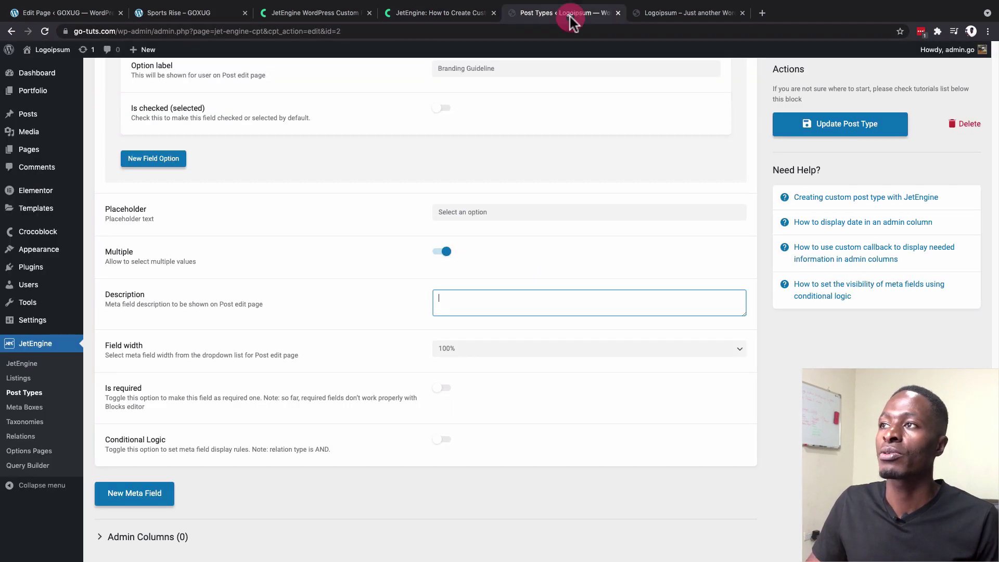
pyautogui.click(466, 302)
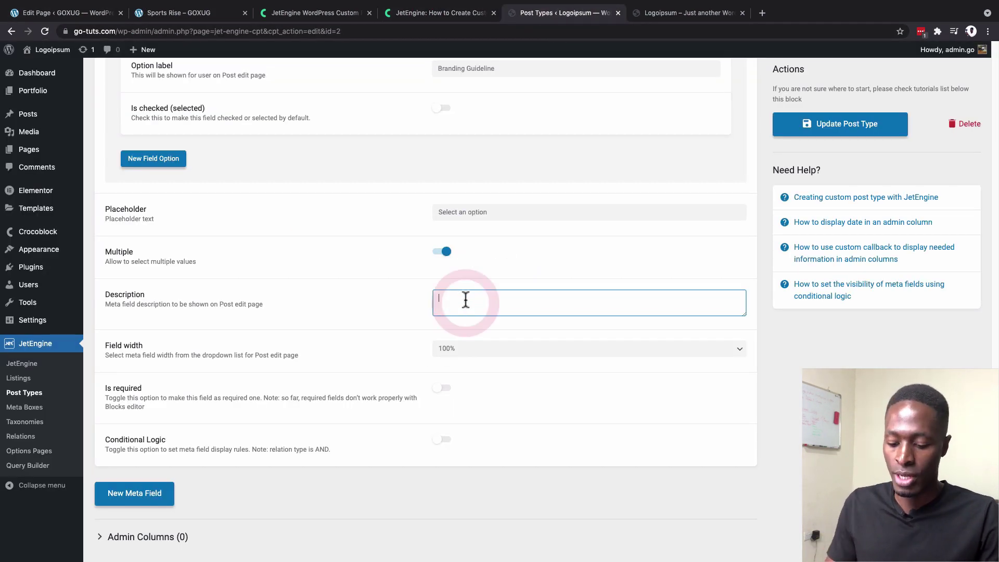
pyautogui.write('Kindly ')
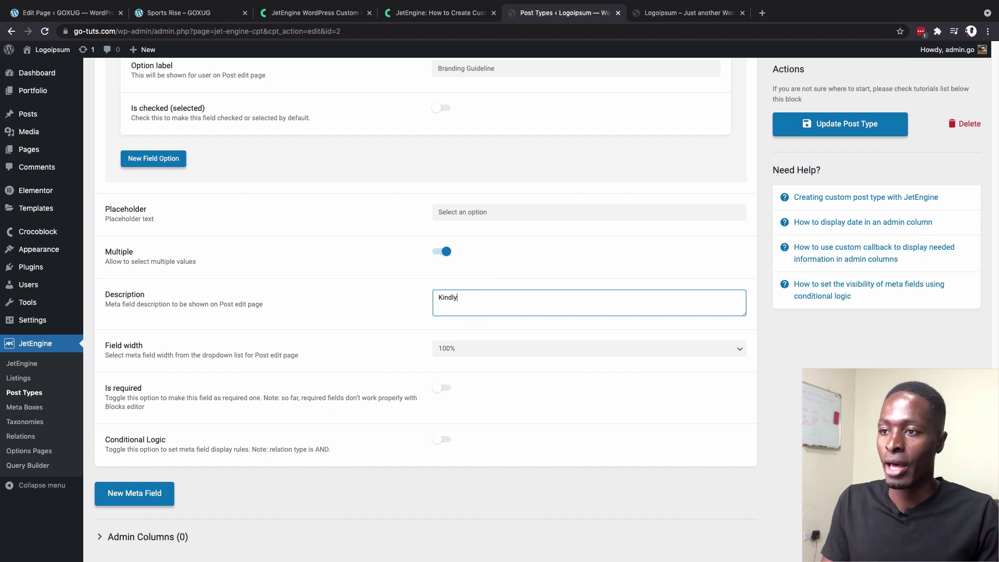
pyautogui.write('ente')
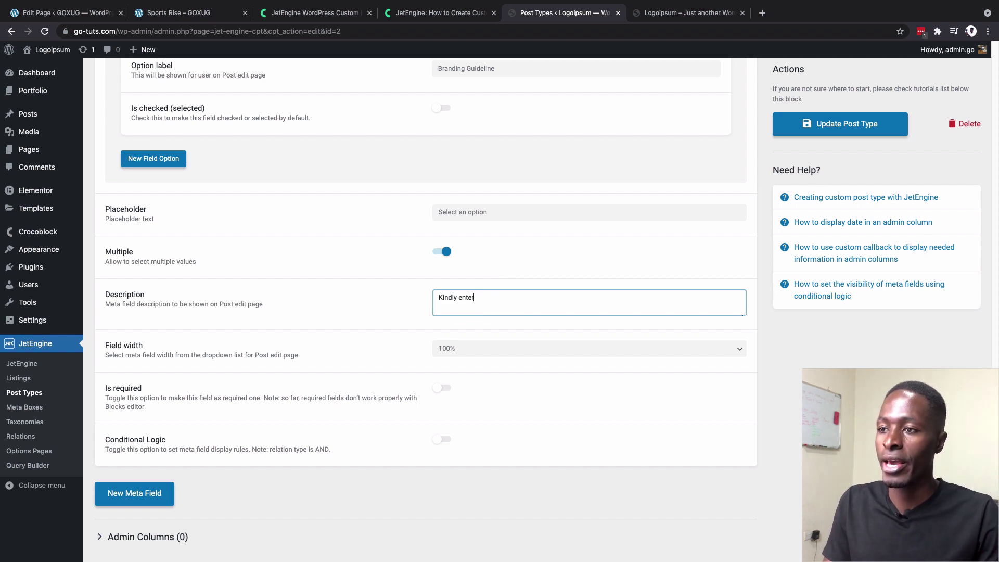
pyautogui.write('r b')
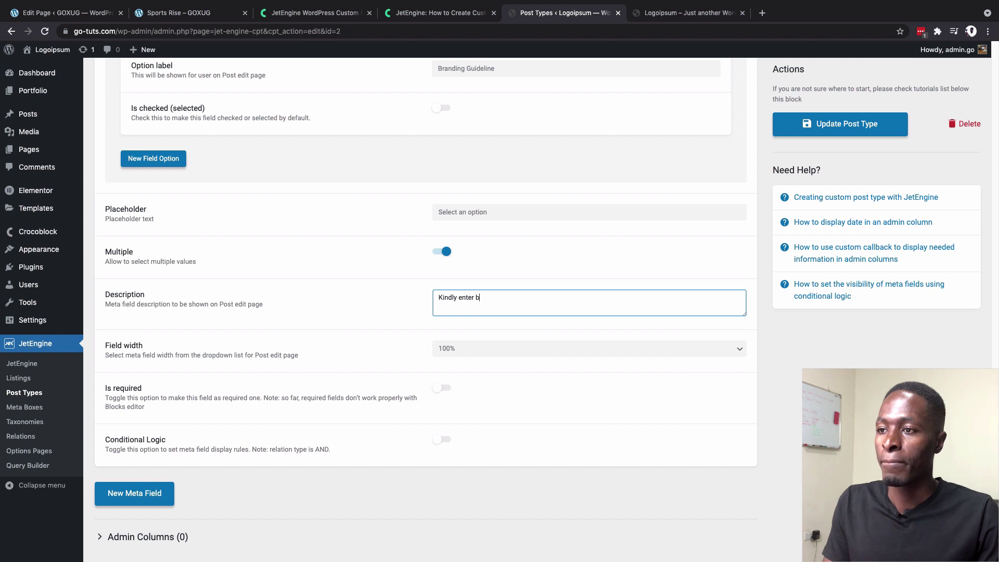
pyautogui.write('y selection ')
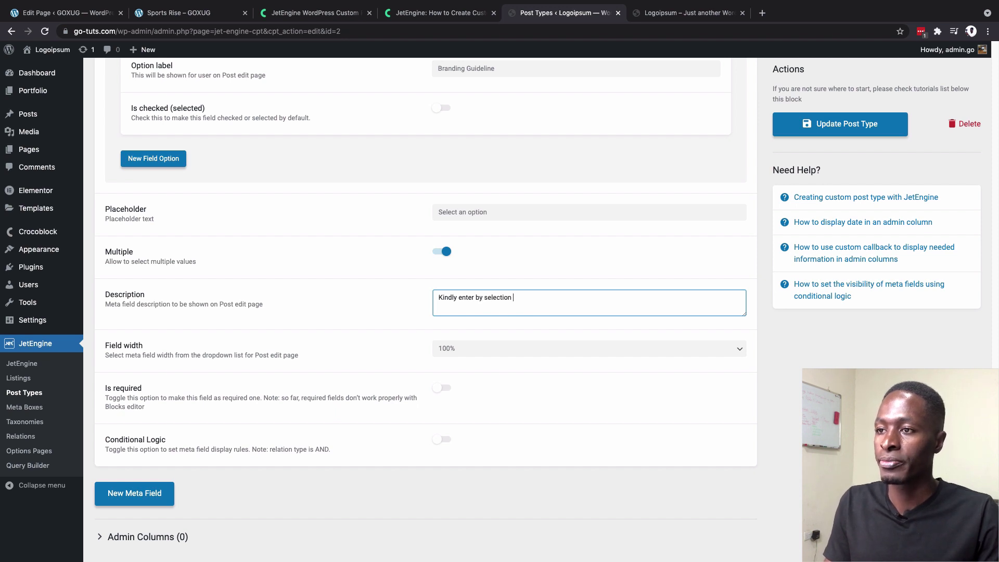
pyautogui.write('the op')
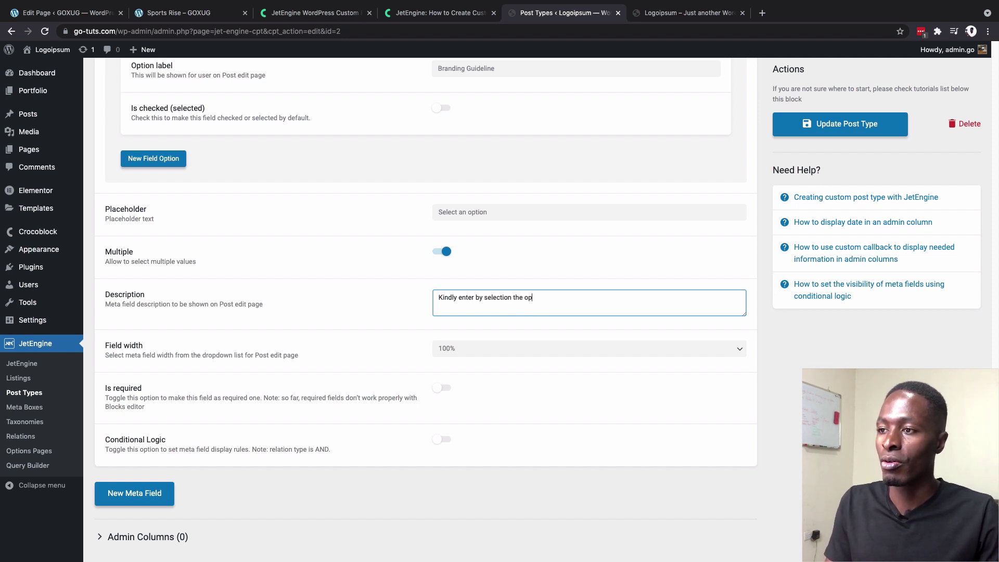
pyautogui.write('tions avaialbe')
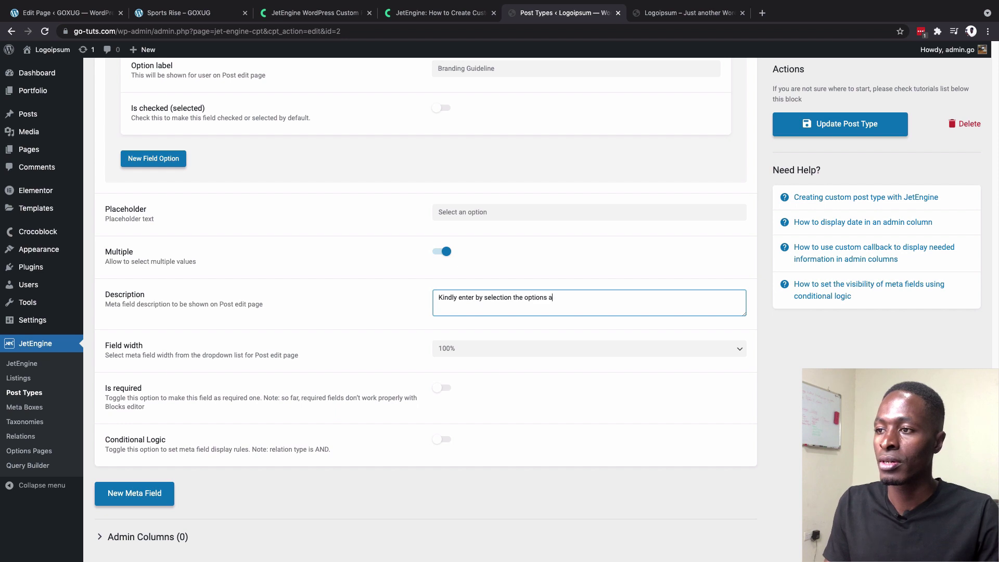
pyautogui.press('BackSpace')
pyautogui.press('BackSpace')
pyautogui.press('BackSpace')
pyautogui.press('BackSpace')
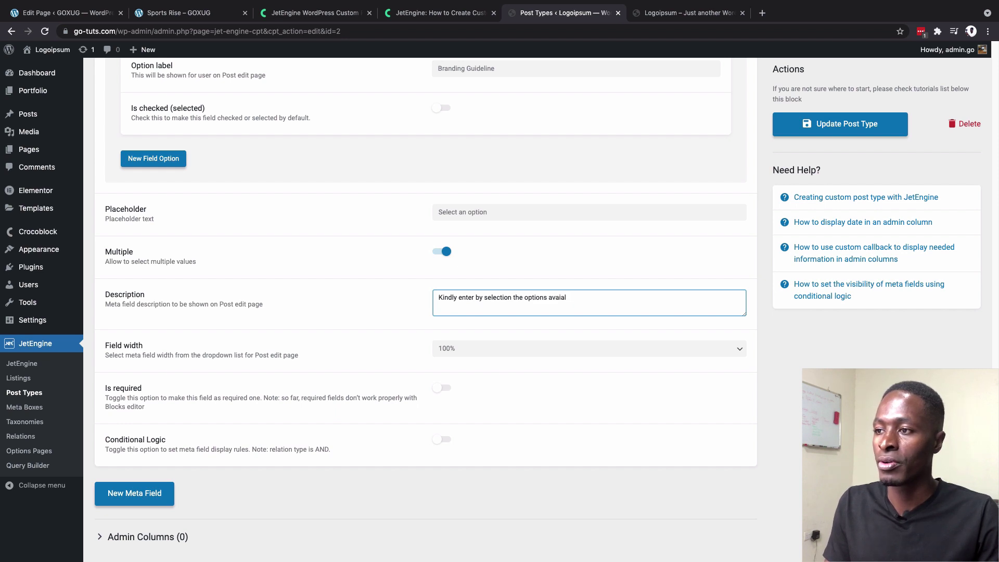
pyautogui.write('lable for this specific project')
pyautogui.click(513, 295)
pyautogui.press('BackSpace')
pyautogui.write('g')
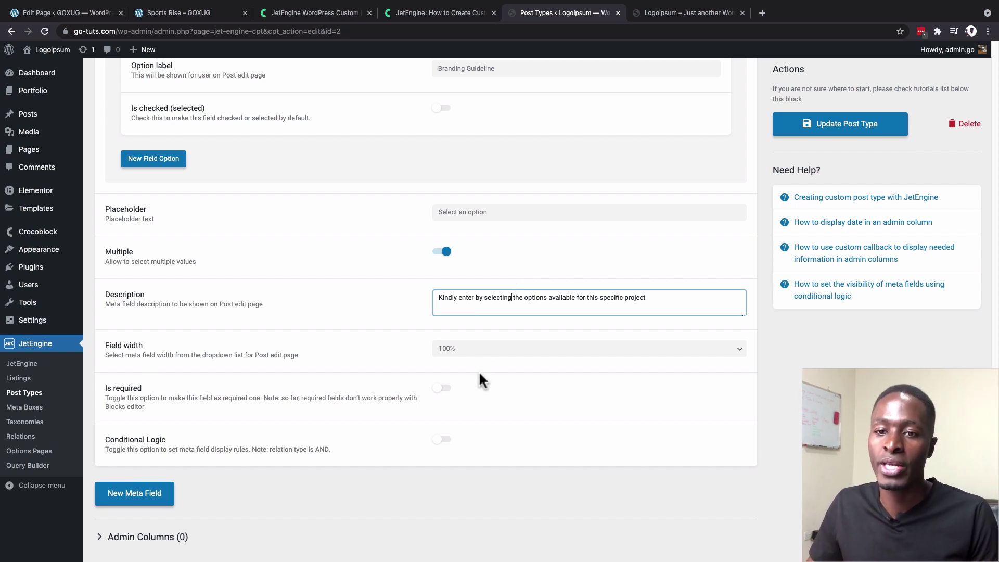
# Step: Add a new meta field to the Portfolio post type with the label Duration and the name/ID duration
pyautogui.scroll(-1, 478, 371)
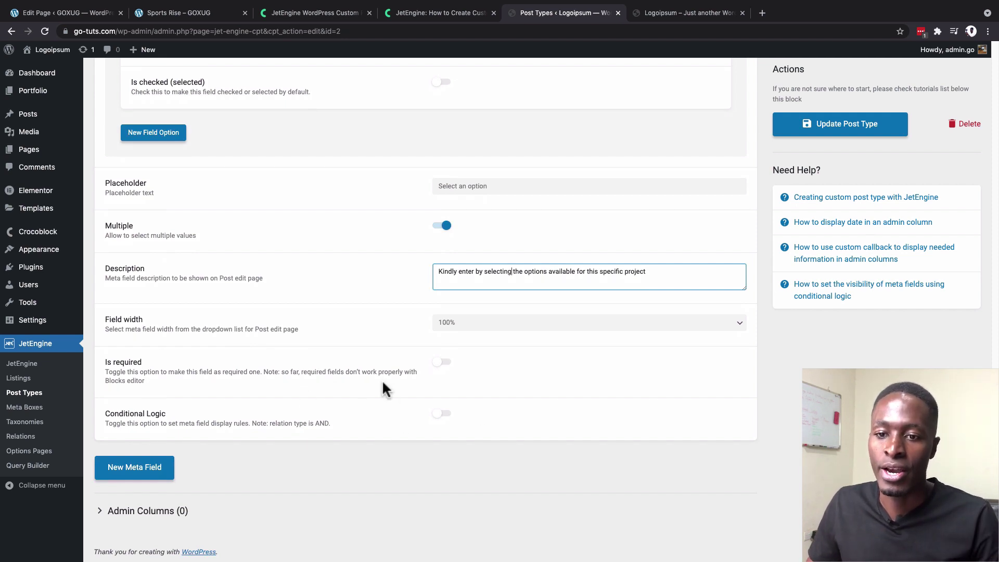
pyautogui.click(125, 479)
pyautogui.click(92, 12)
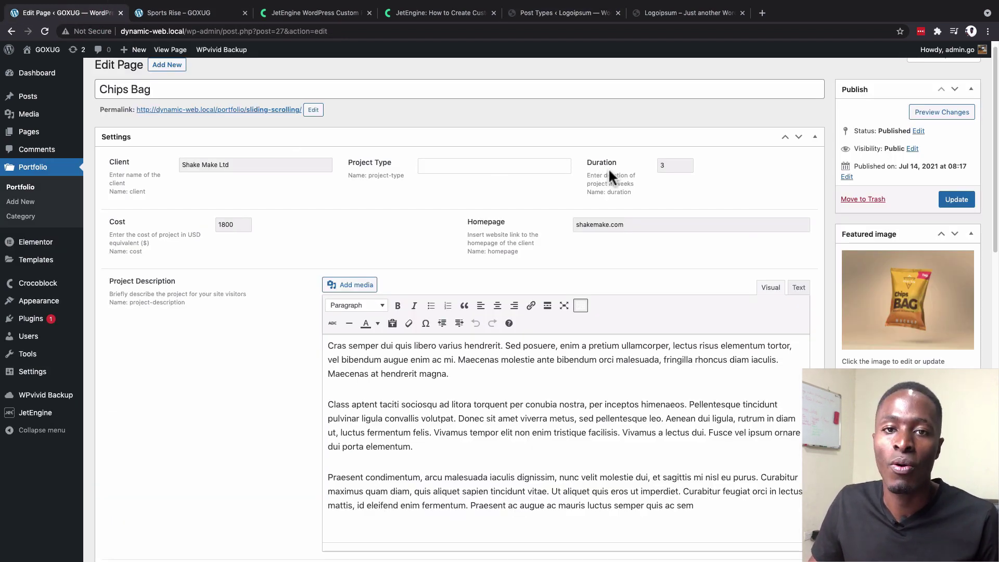
pyautogui.click(535, 13)
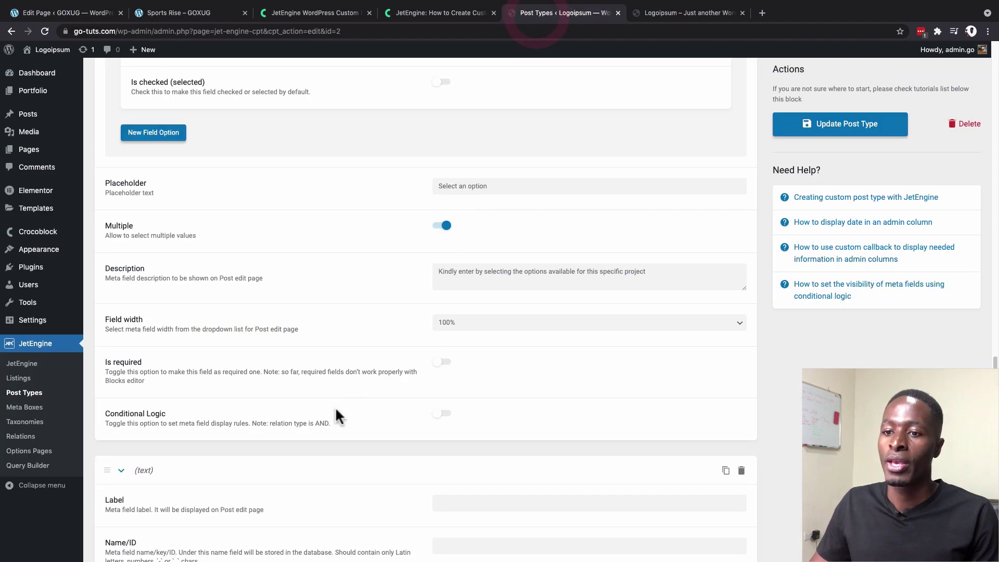
pyautogui.scroll(-4, 338, 406)
pyautogui.click(476, 302)
pyautogui.write('D')
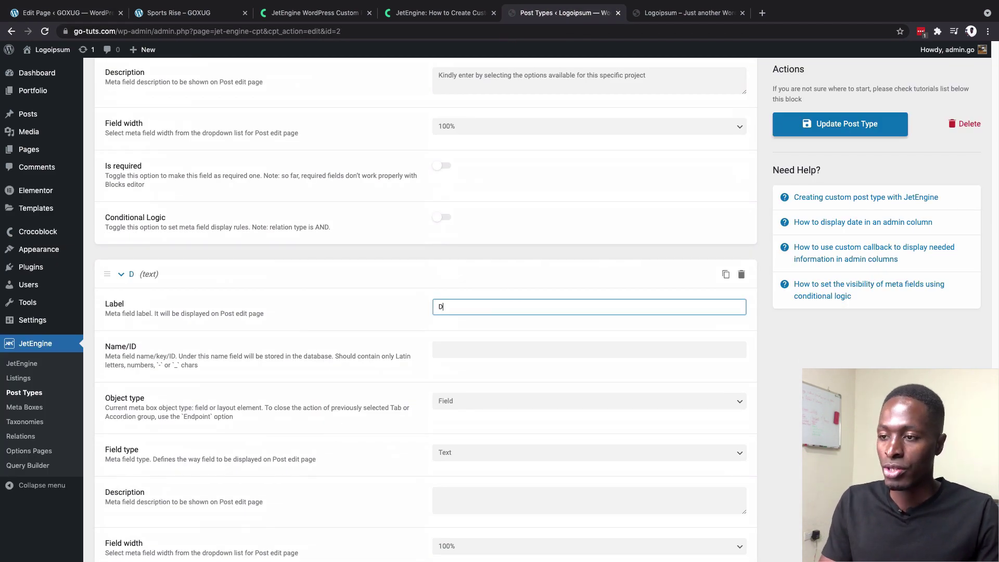
pyautogui.write('uration')
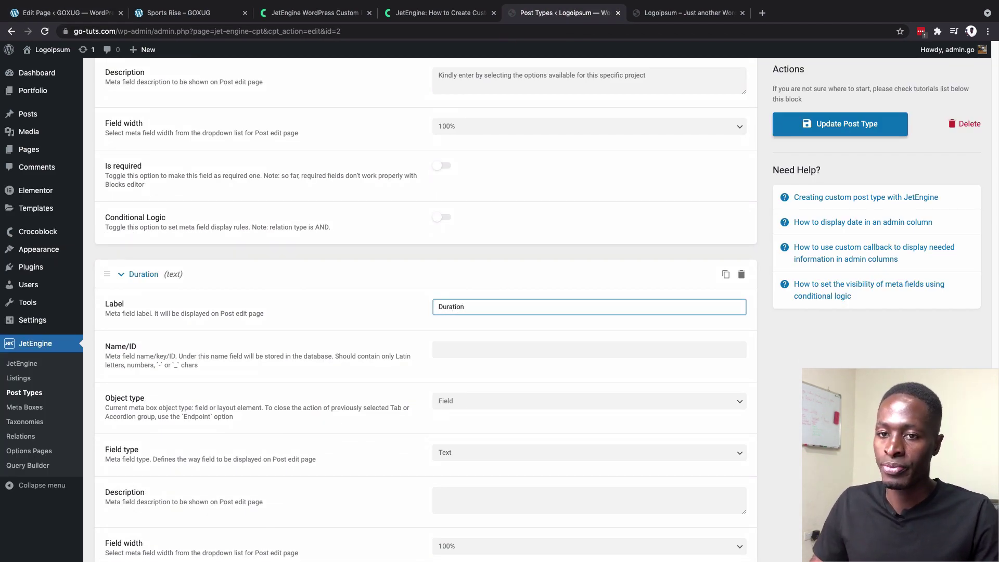
pyautogui.scroll(-1, 460, 336)
pyautogui.click(457, 343)
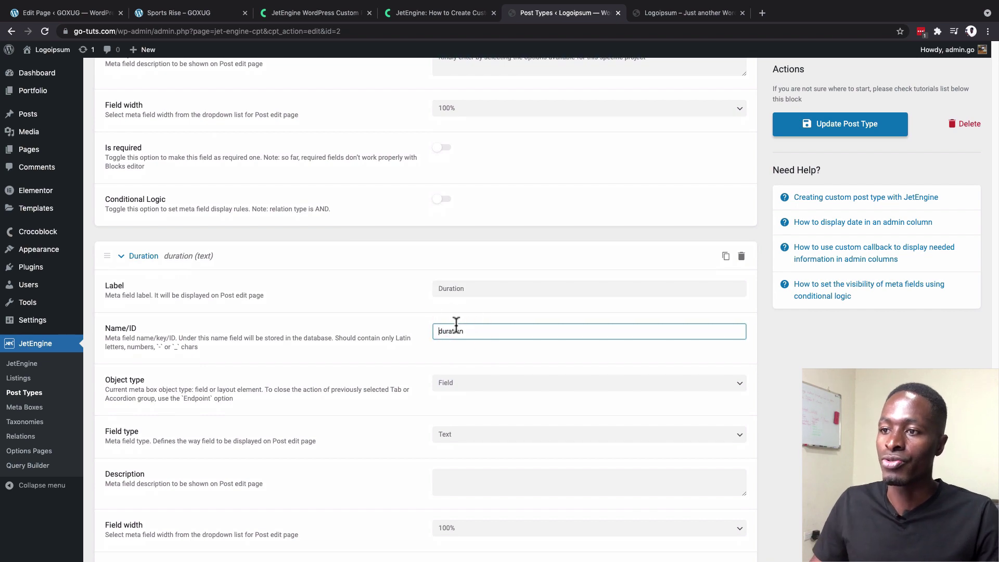
# Step: Set the Duration meta field's type to Number
pyautogui.scroll(-1, 456, 325)
pyautogui.scroll(10, 456, 328)
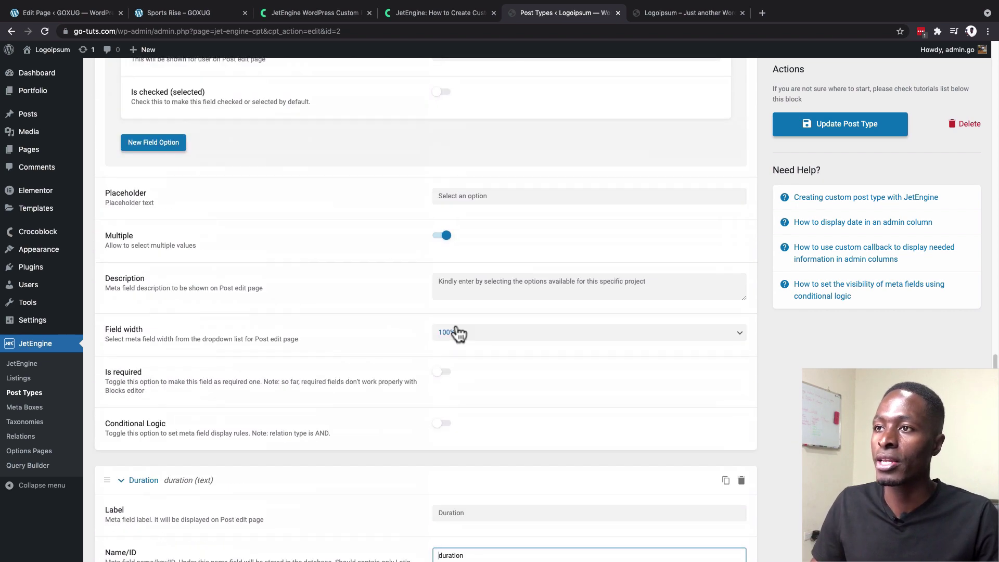
pyautogui.scroll(-10, 458, 333)
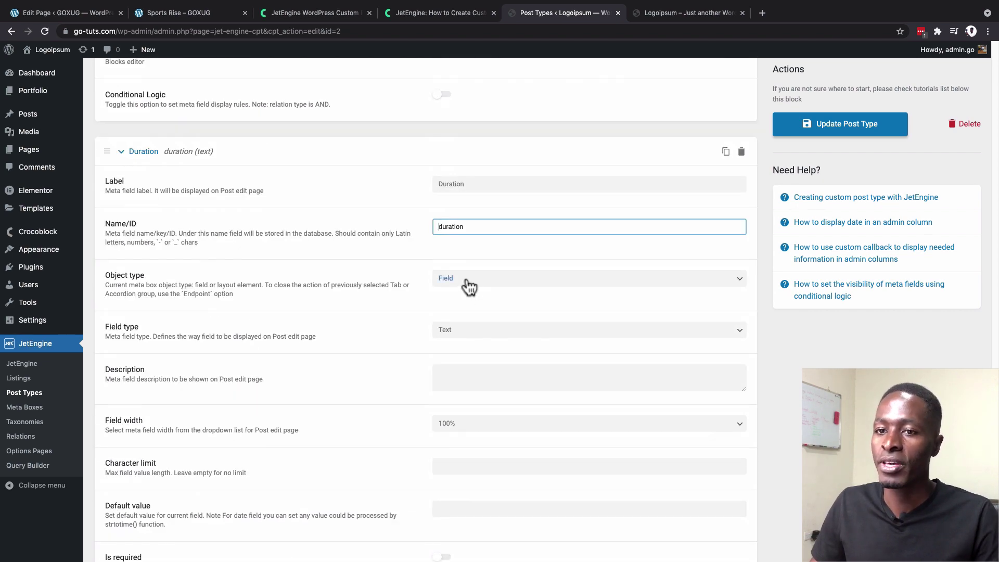
pyautogui.click(467, 335)
pyautogui.click(506, 377)
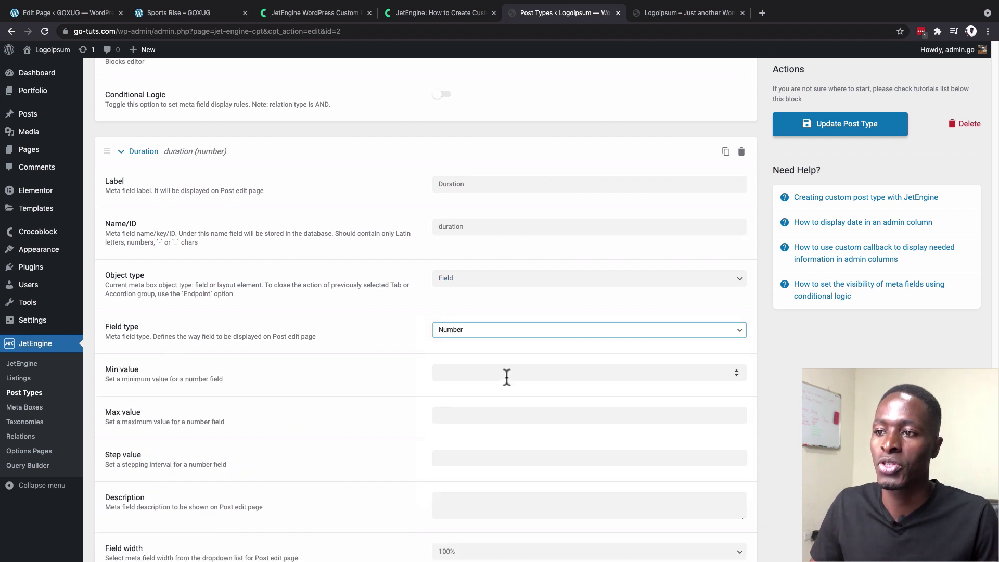
pyautogui.click(466, 333)
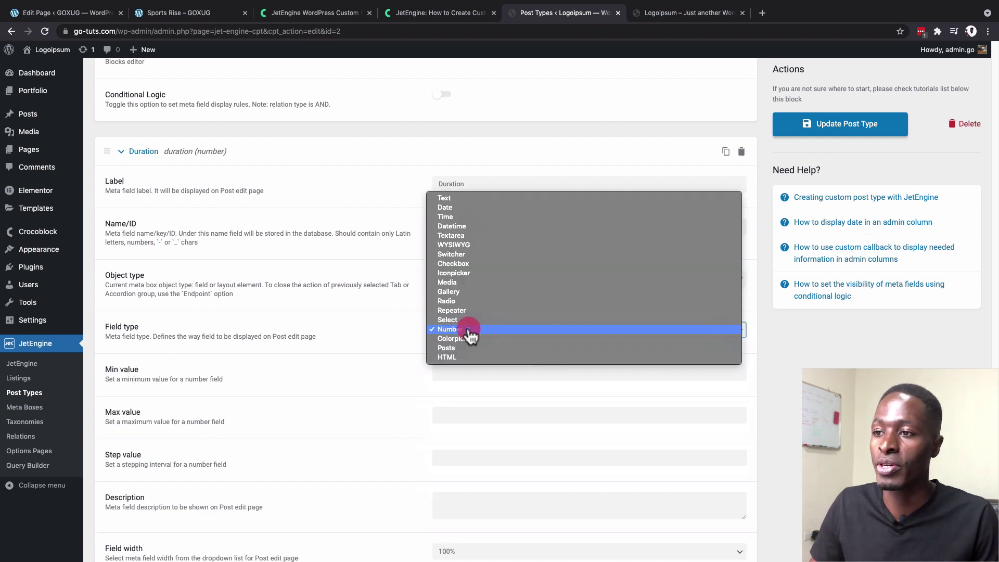
pyautogui.click(468, 331)
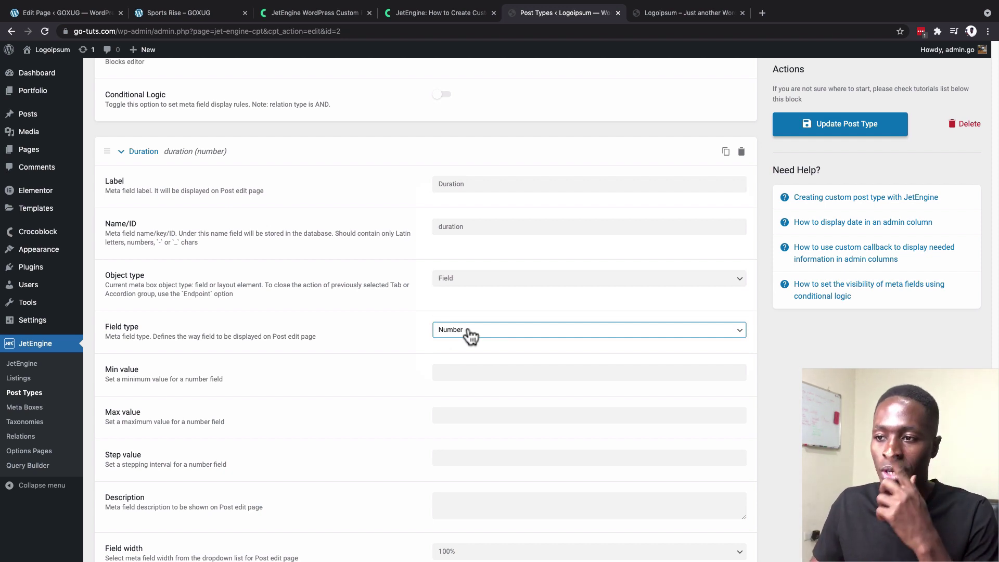
pyautogui.click(448, 373)
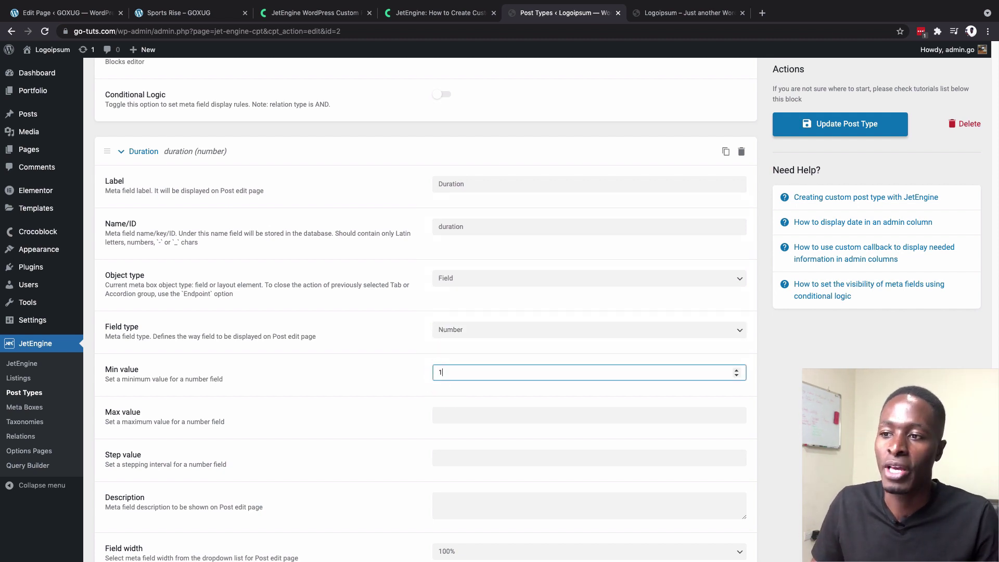
pyautogui.press('BackSpace')
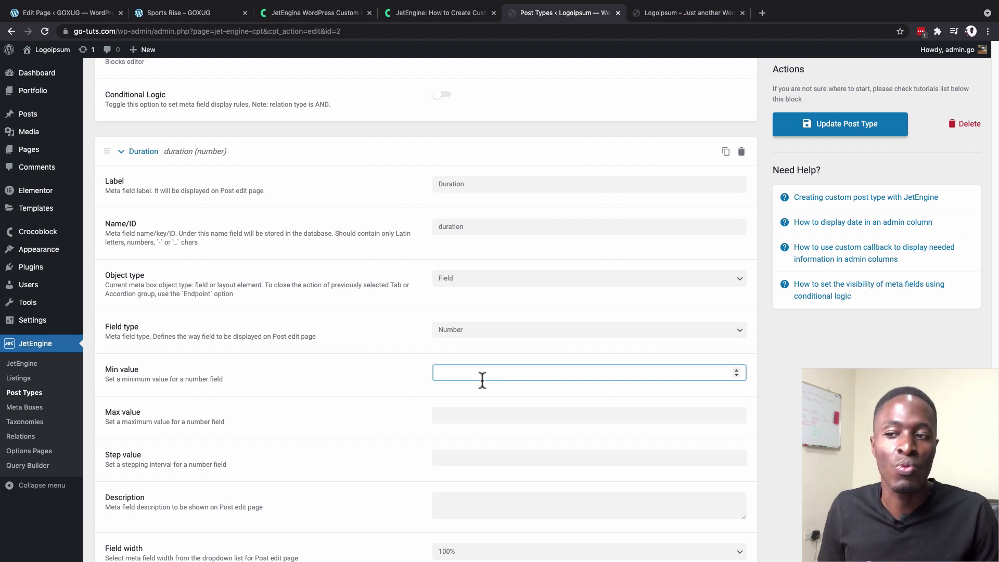
pyautogui.scroll(-2, 482, 380)
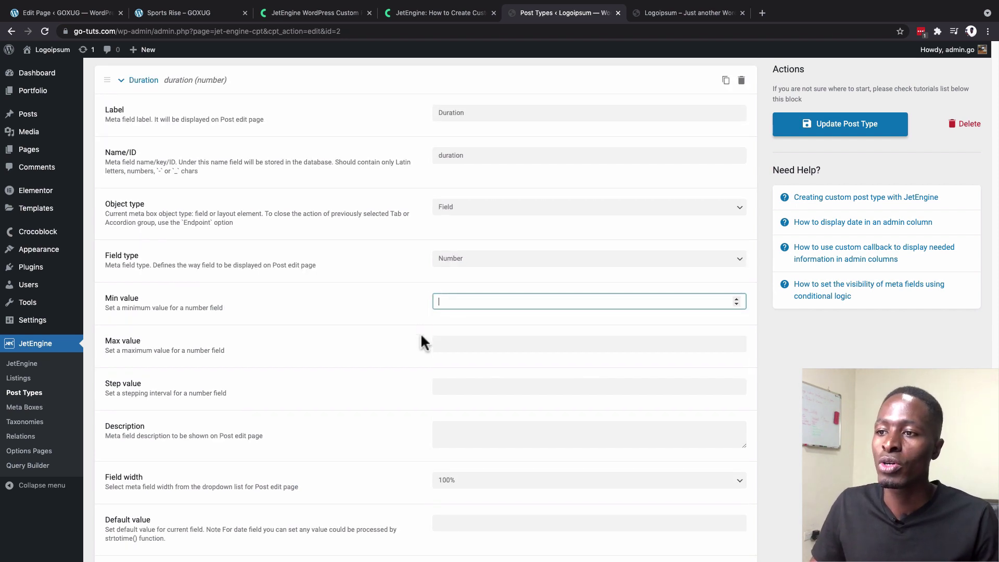
pyautogui.click(450, 342)
pyautogui.click(445, 301)
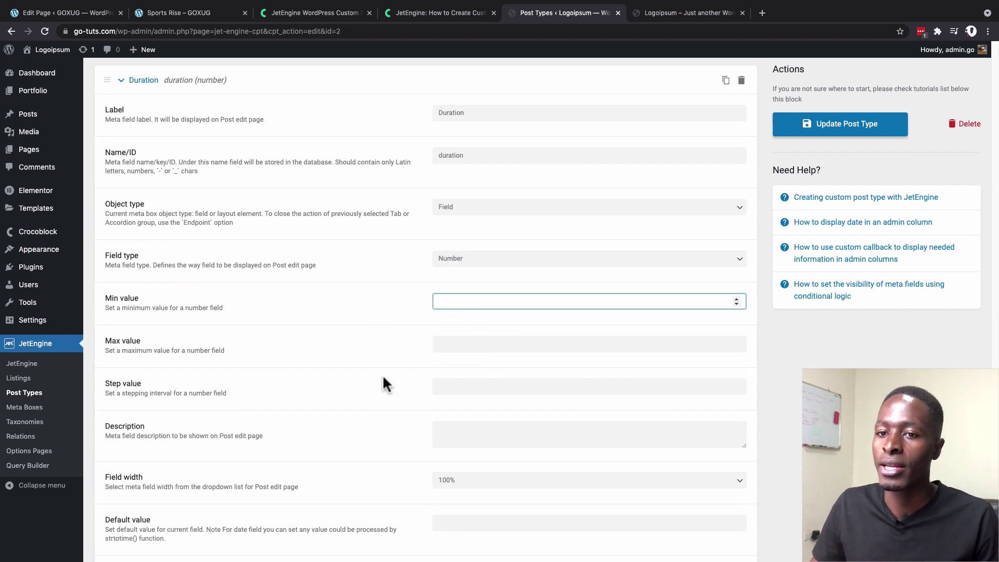
# Step: Set the Duration field's step value to 1, and try stepping up the duration on the sample Chips Bag form
pyautogui.click(466, 388)
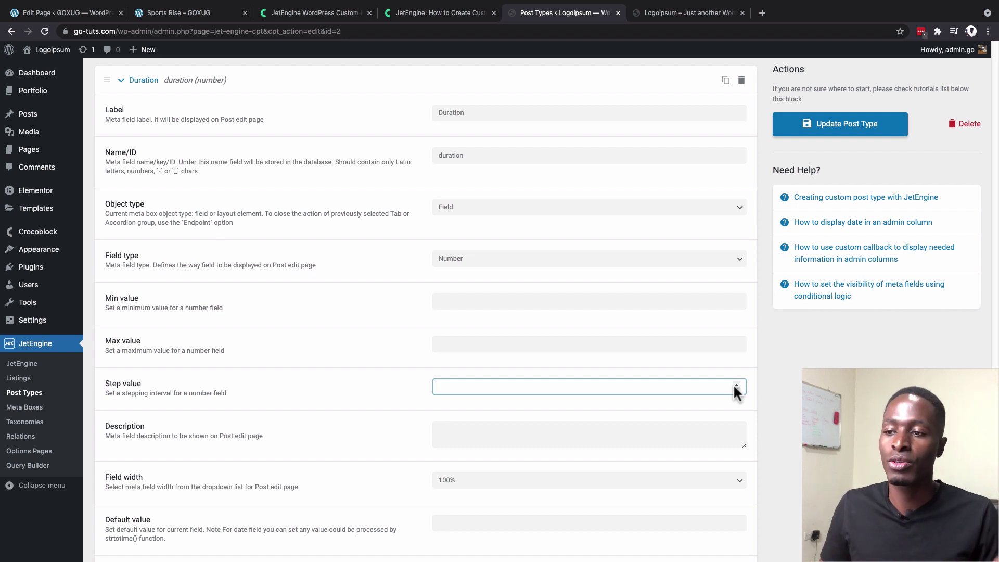
pyautogui.write('1')
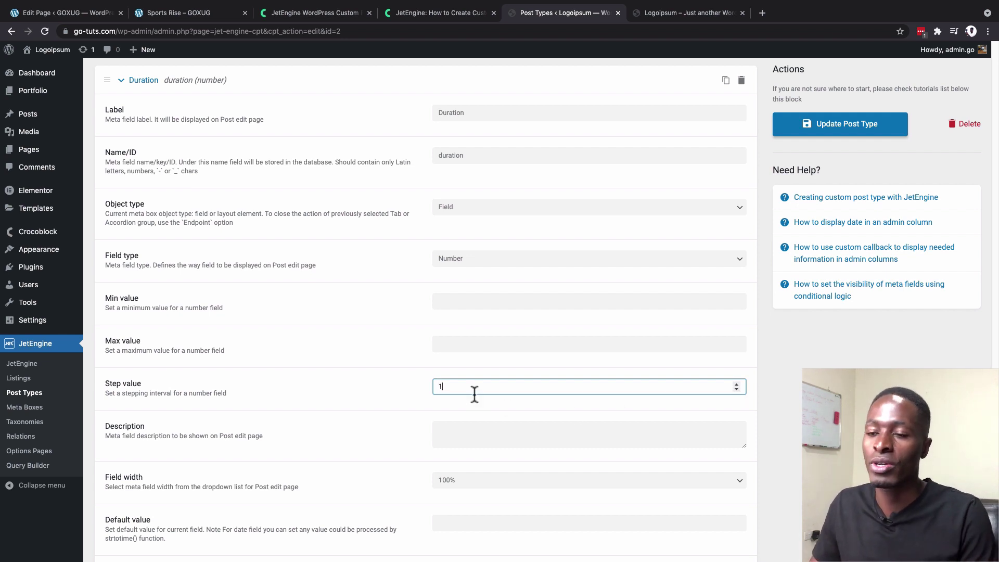
pyautogui.click(89, 13)
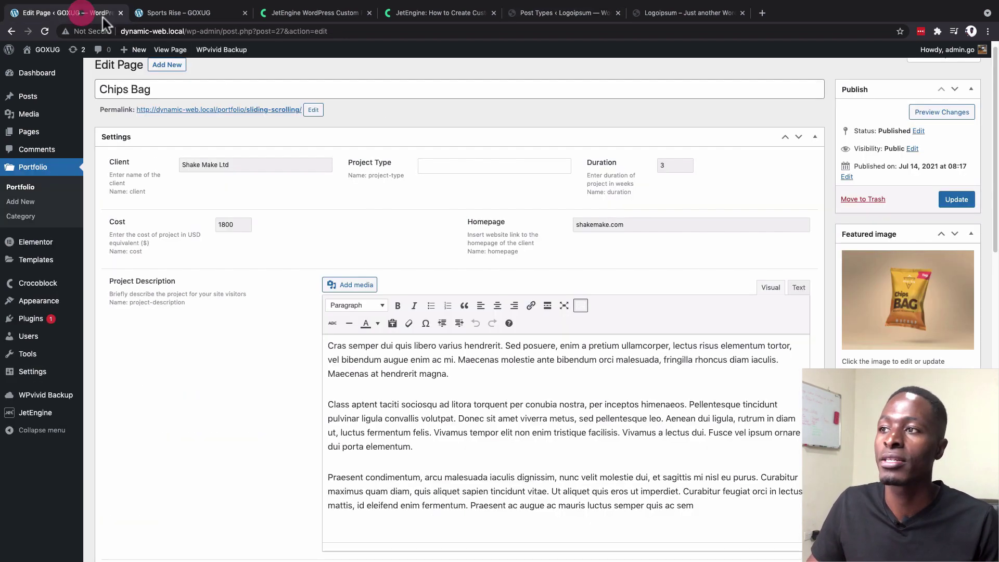
pyautogui.click(687, 163)
pyautogui.click(687, 163)
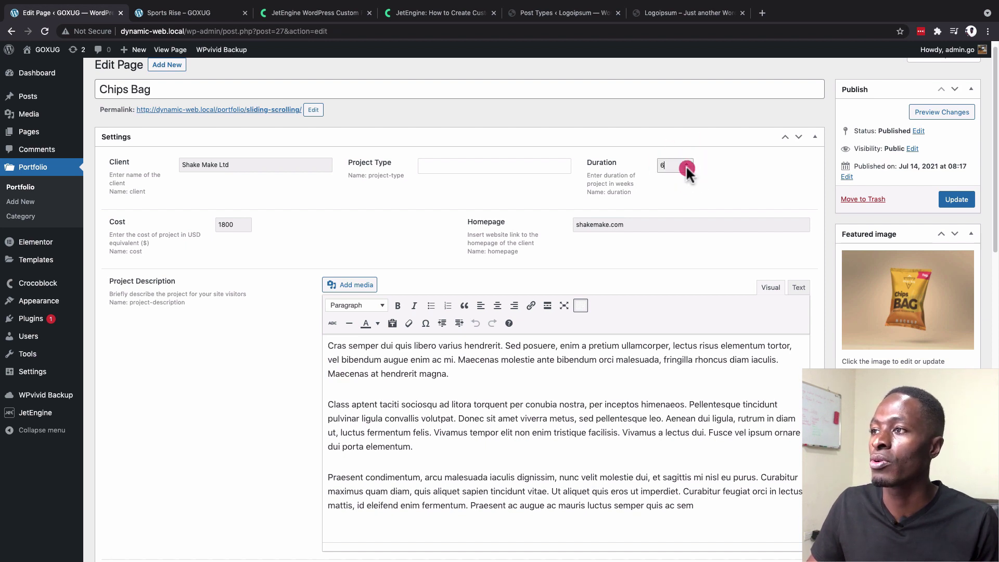
pyautogui.click(180, 13)
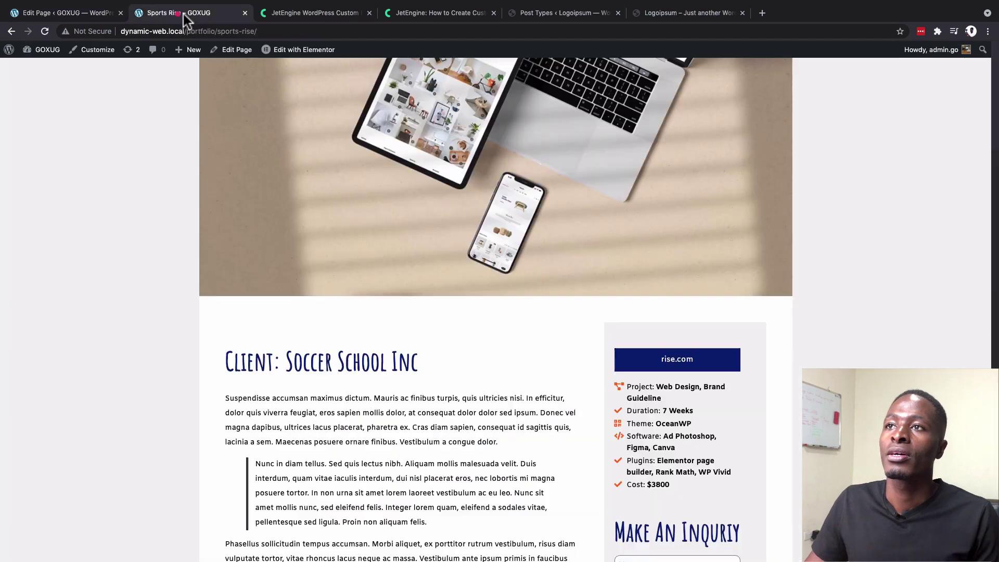
pyautogui.click(522, 14)
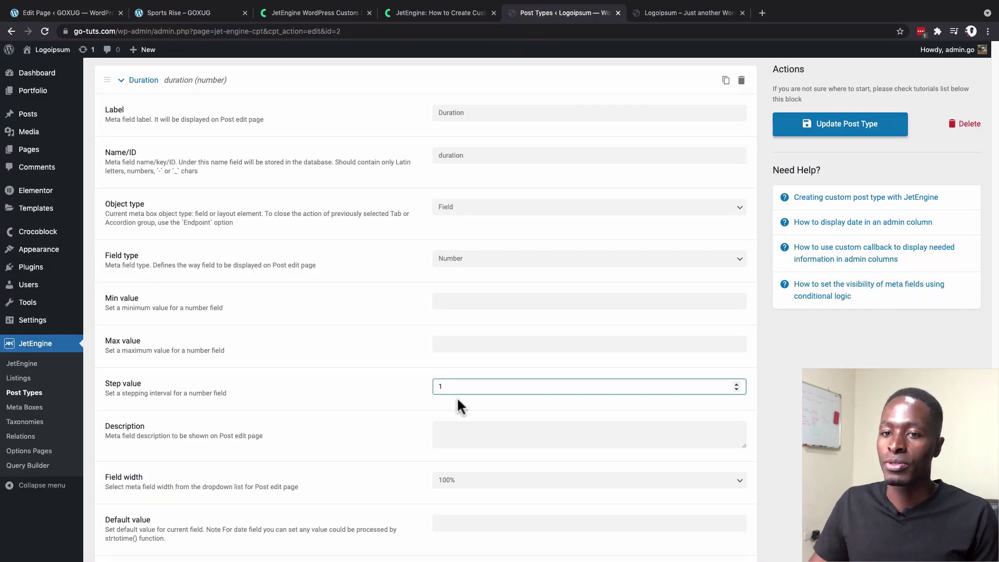
# Step: Set the Duration meta field's description to "Enter the duration of the project (weeks)"
pyautogui.scroll(-2, 447, 411)
pyautogui.click(455, 378)
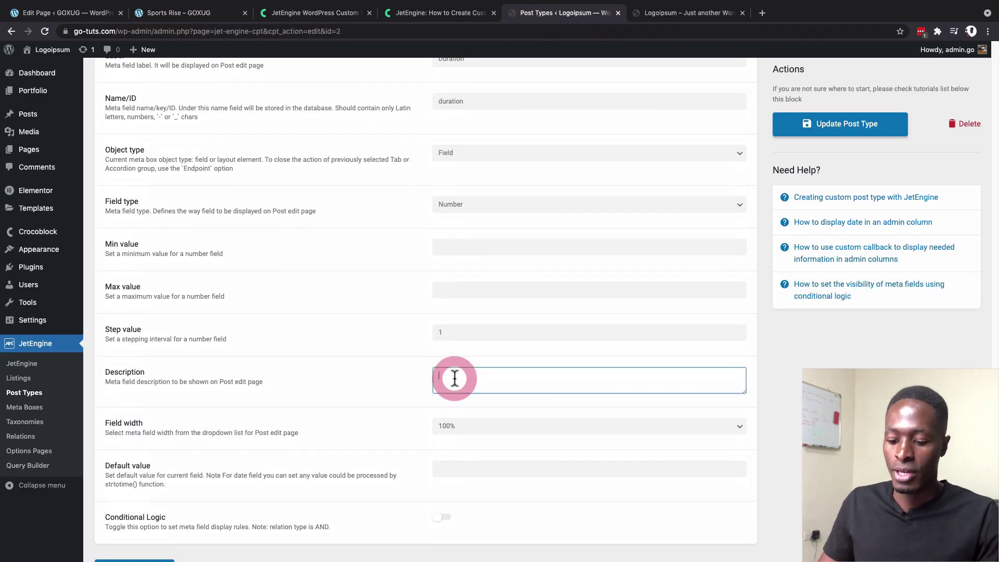
pyautogui.write('Enter')
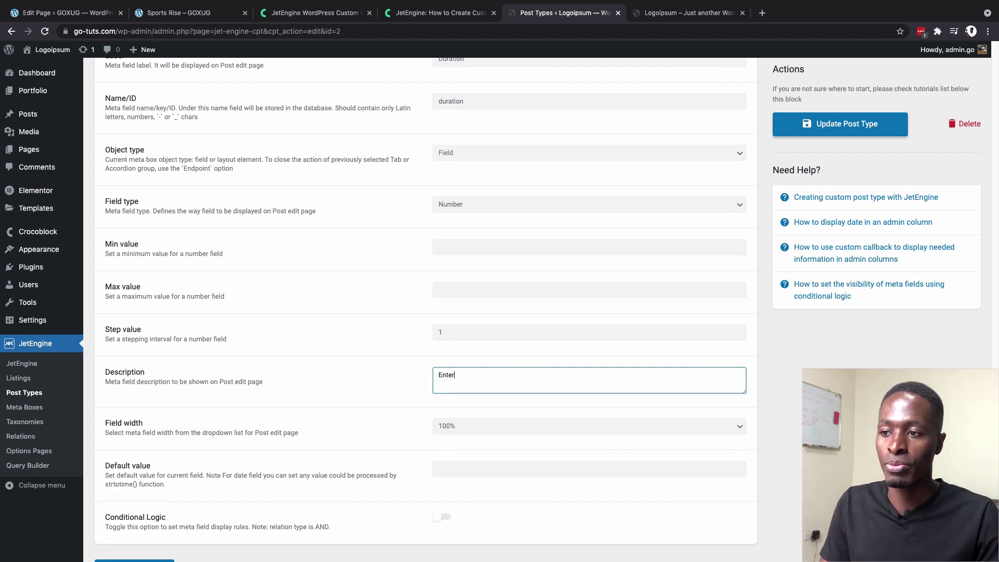
pyautogui.write(' the')
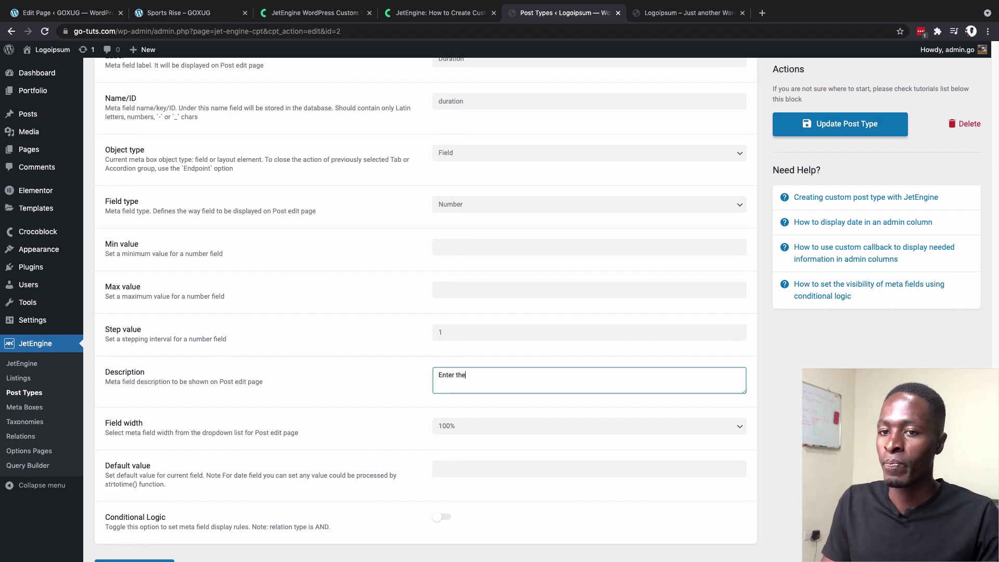
pyautogui.write(' duration')
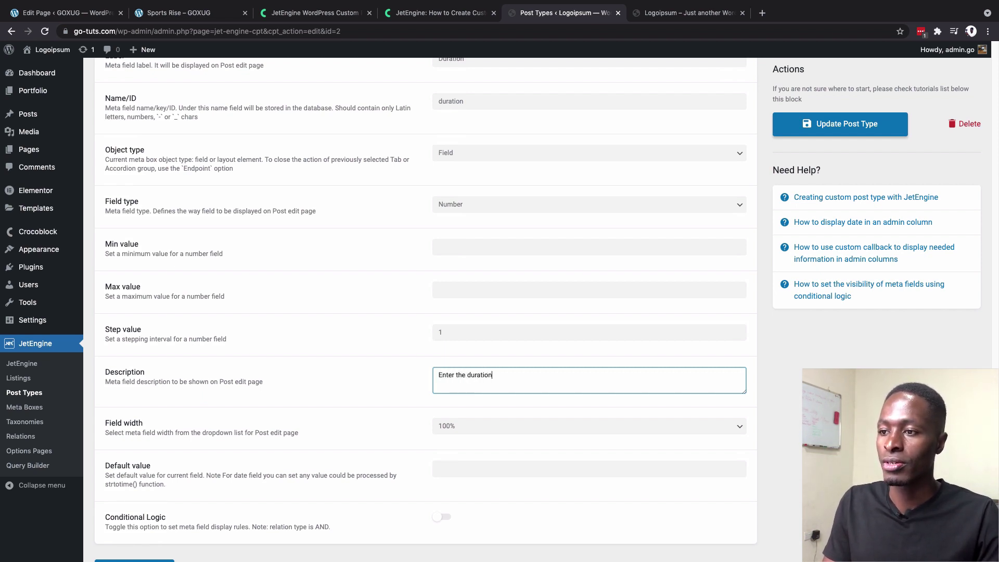
pyautogui.write(' of the proje')
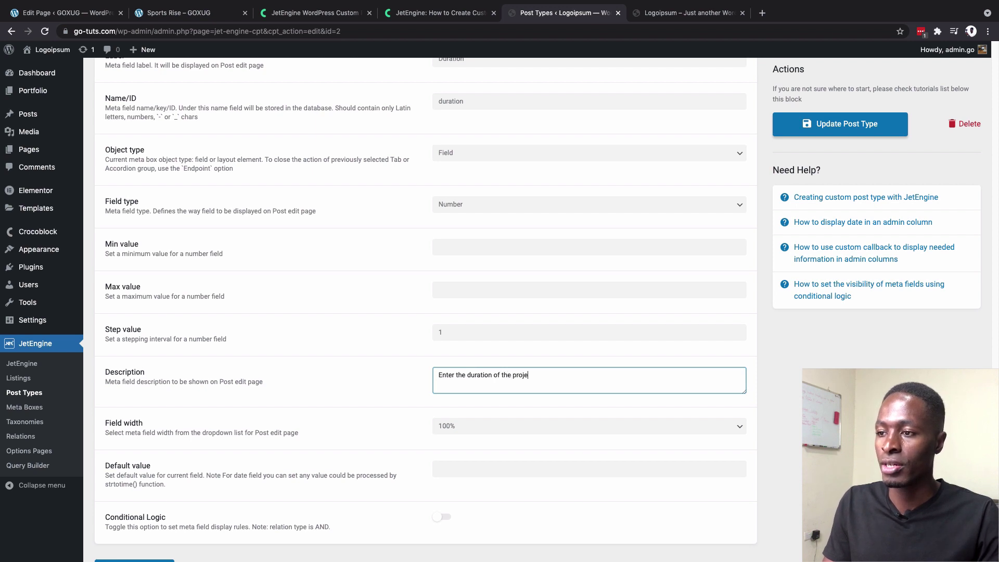
pyautogui.write('ct')
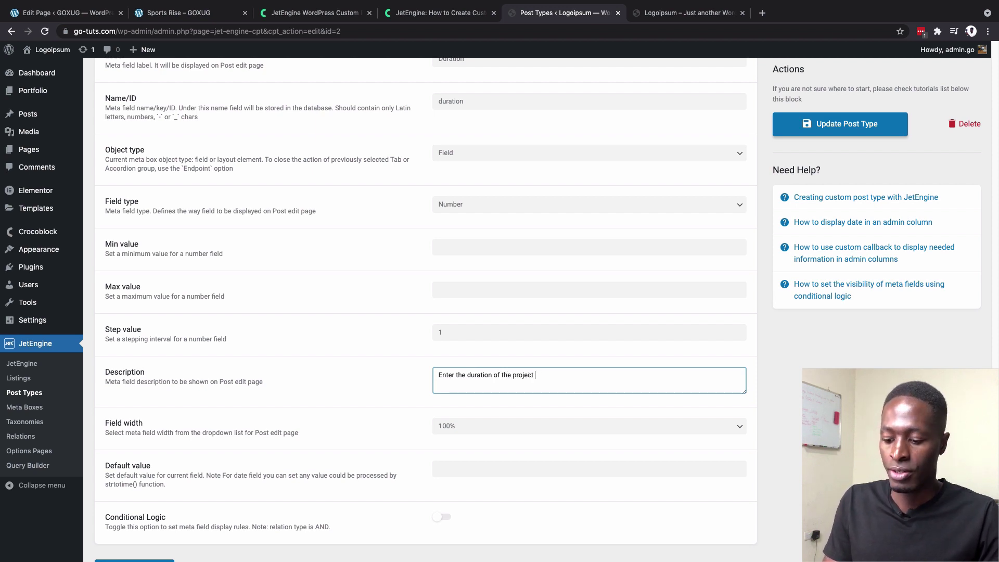
pyautogui.write(' inweeks')
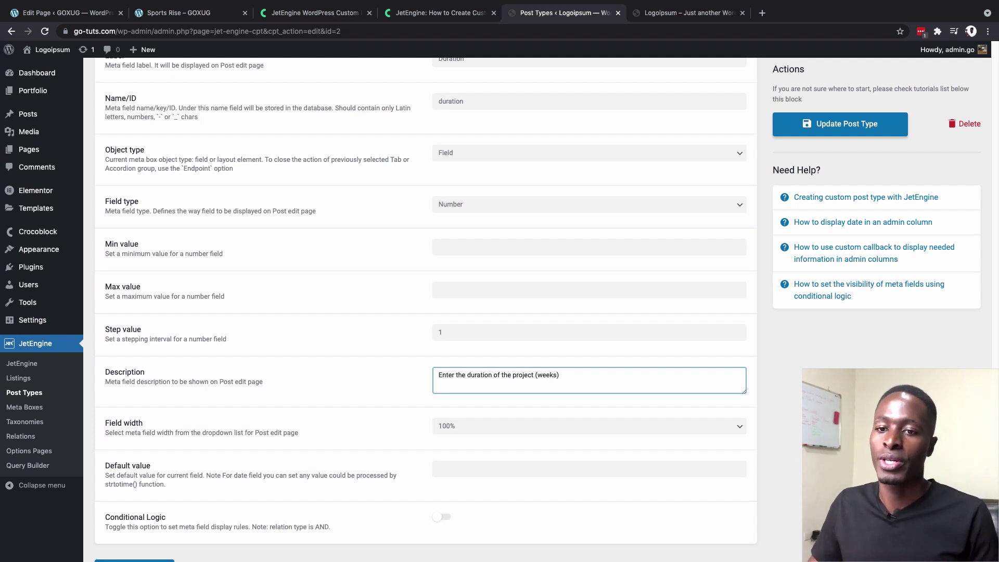
# Step: Check the field layout on the sample Chips Bag form and set the Duration meta field's width to 33.3%
pyautogui.scroll(-2, 383, 443)
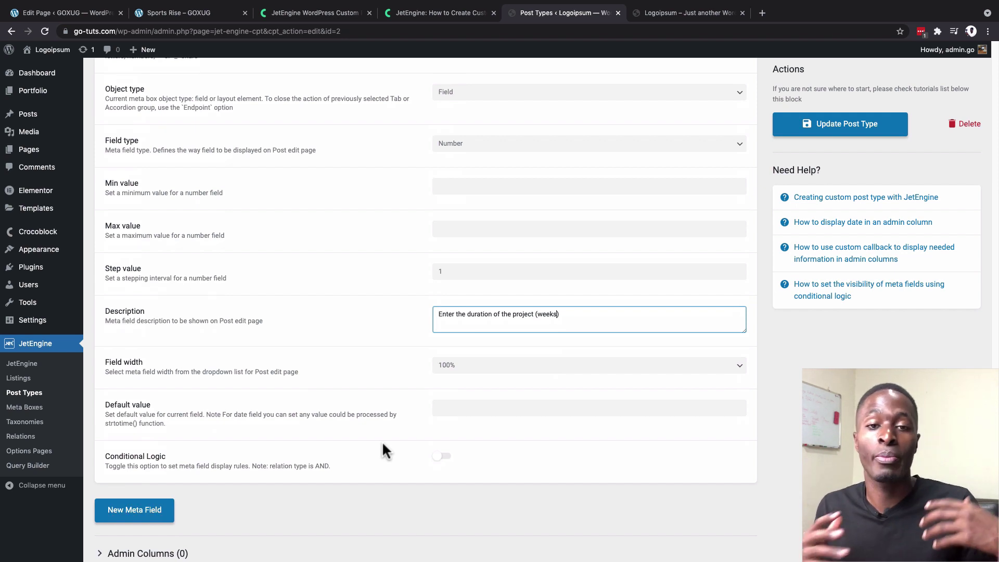
pyautogui.click(52, 14)
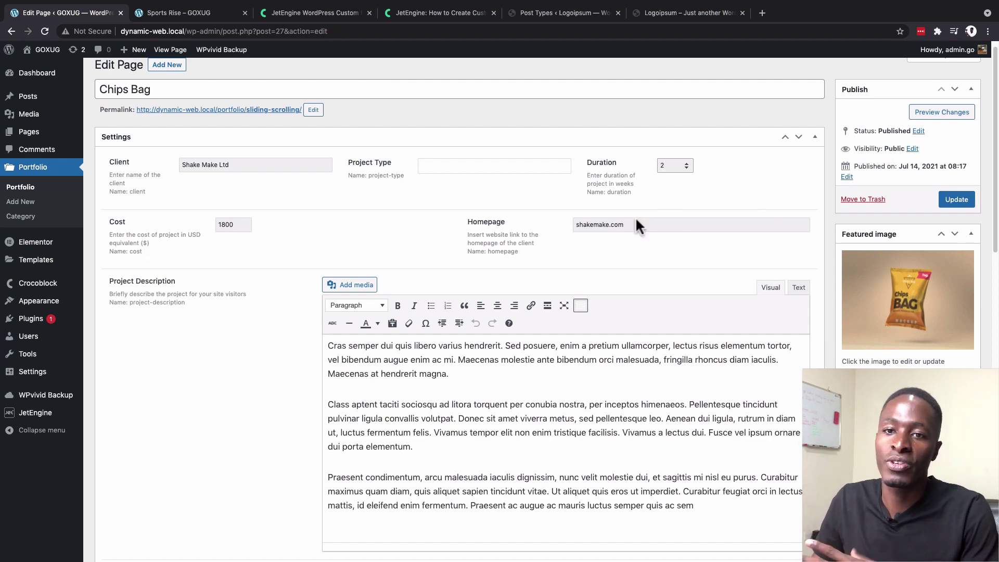
pyautogui.scroll(-1, 645, 295)
pyautogui.scroll(2, 444, 211)
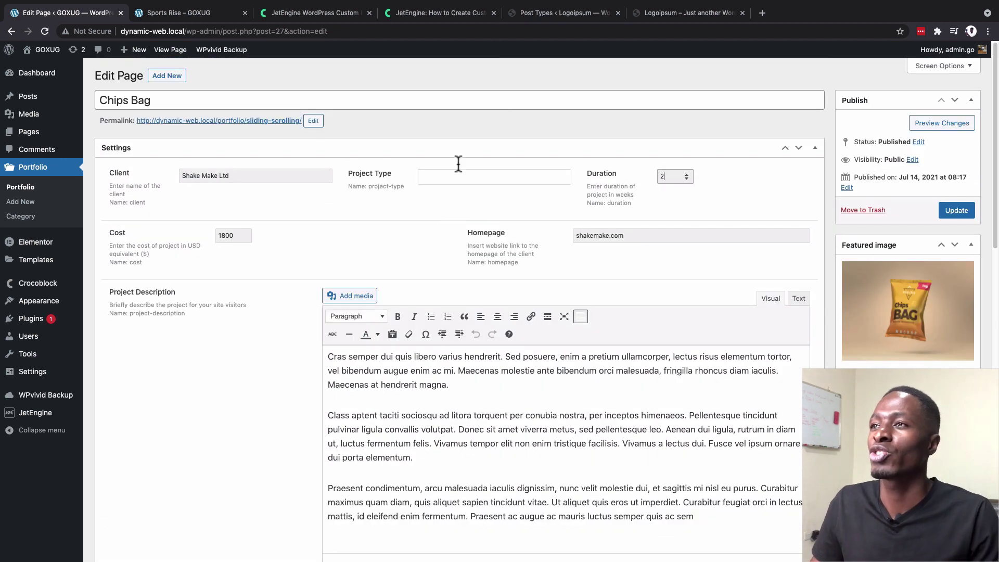
pyautogui.click(553, 14)
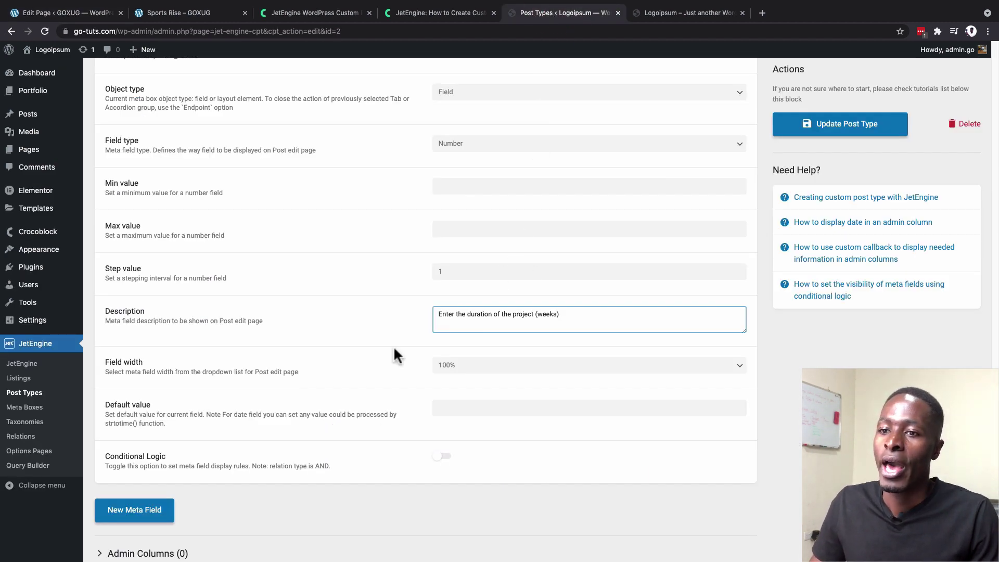
pyautogui.click(456, 370)
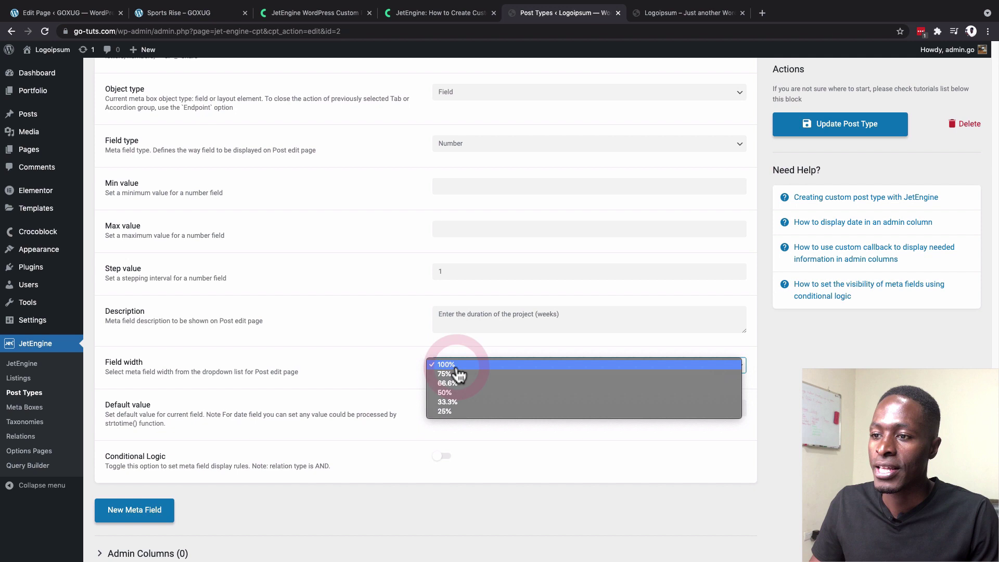
pyautogui.click(456, 402)
# Step: Set the Project Type meta field's width to 33.3%
pyautogui.scroll(9, 448, 182)
pyautogui.scroll(2, 448, 182)
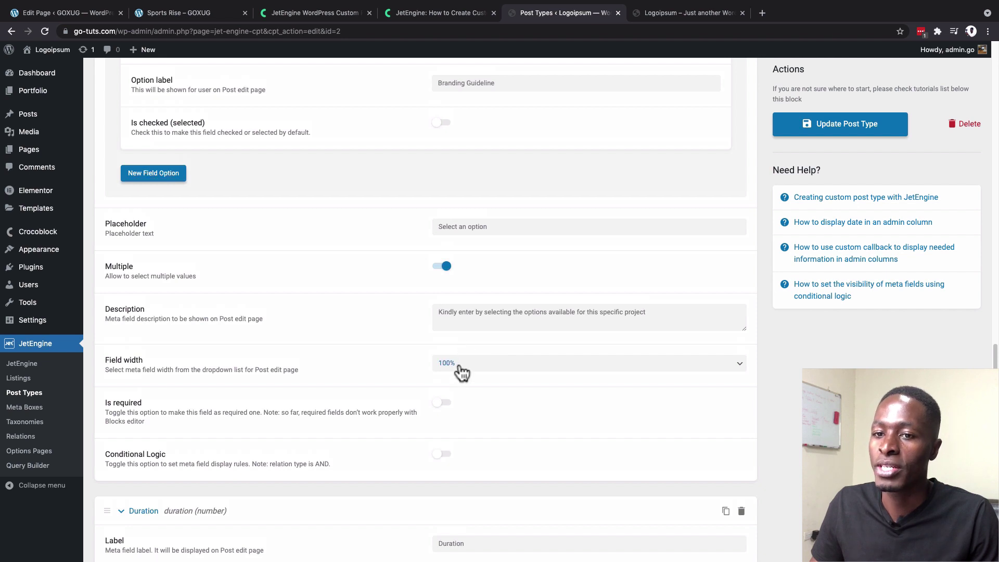
pyautogui.click(461, 370)
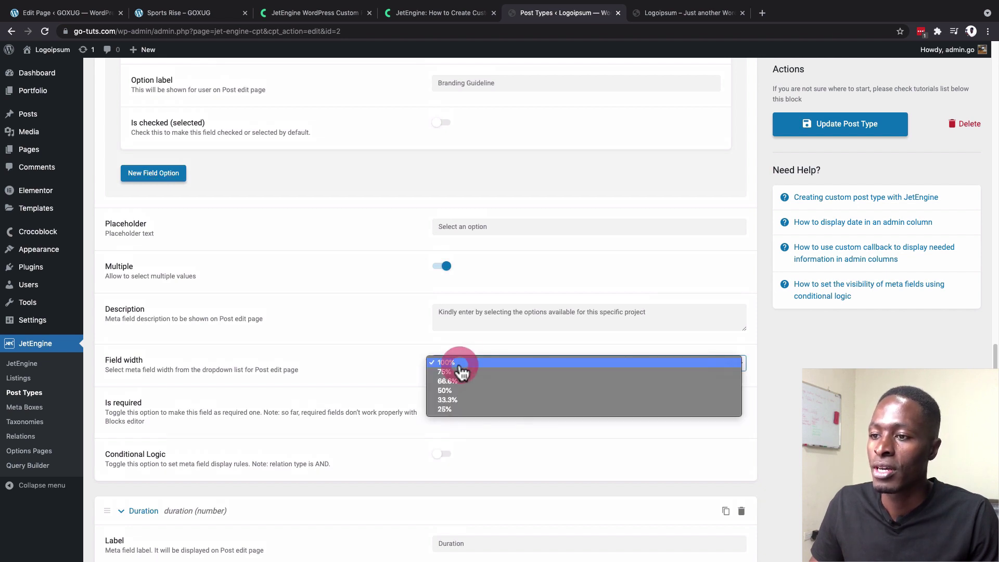
pyautogui.click(457, 403)
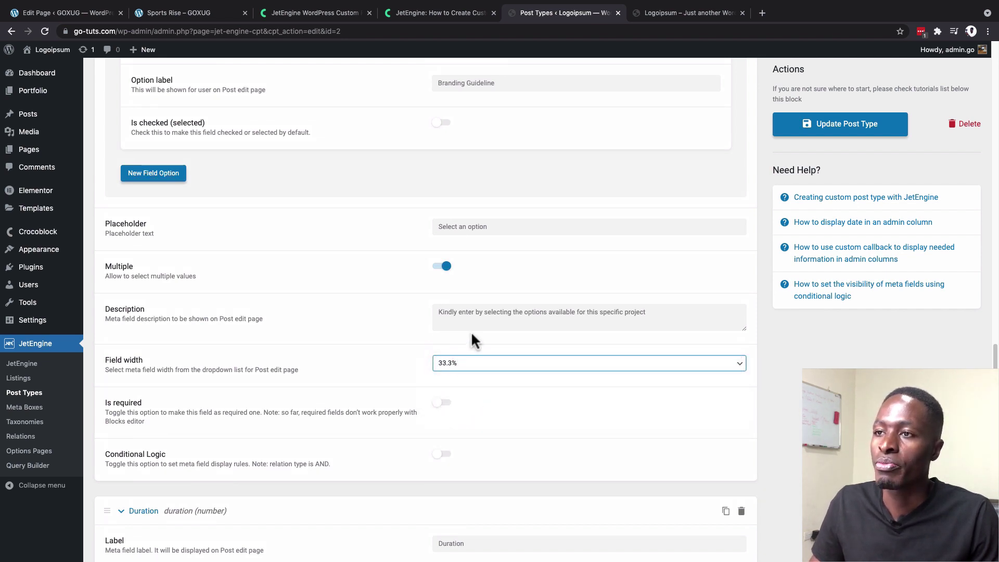
# Step: Set the Client meta field's width to 33.3% and save the Portfolio post type
pyautogui.scroll(5, 472, 333)
pyautogui.scroll(9, 472, 335)
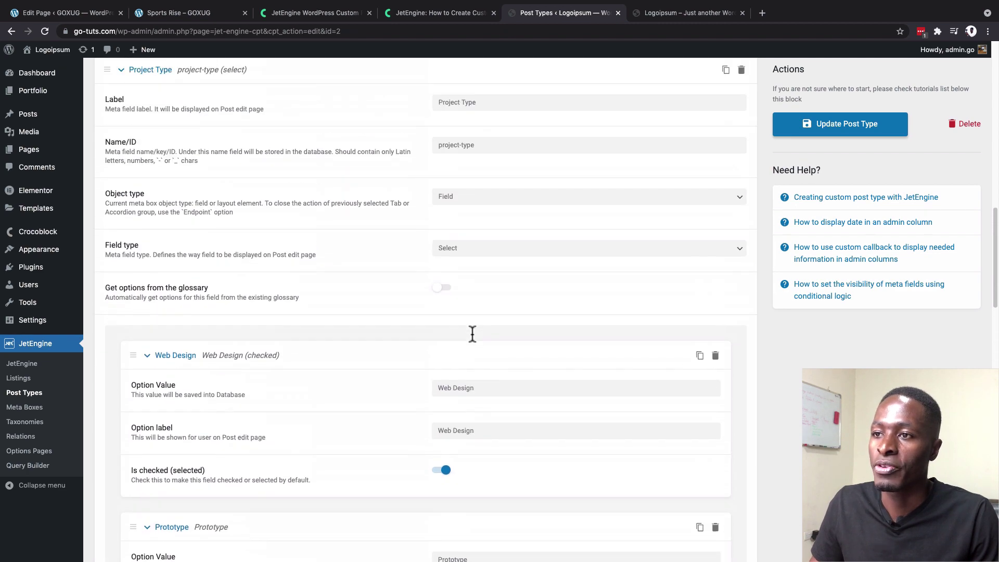
pyautogui.scroll(1, 473, 333)
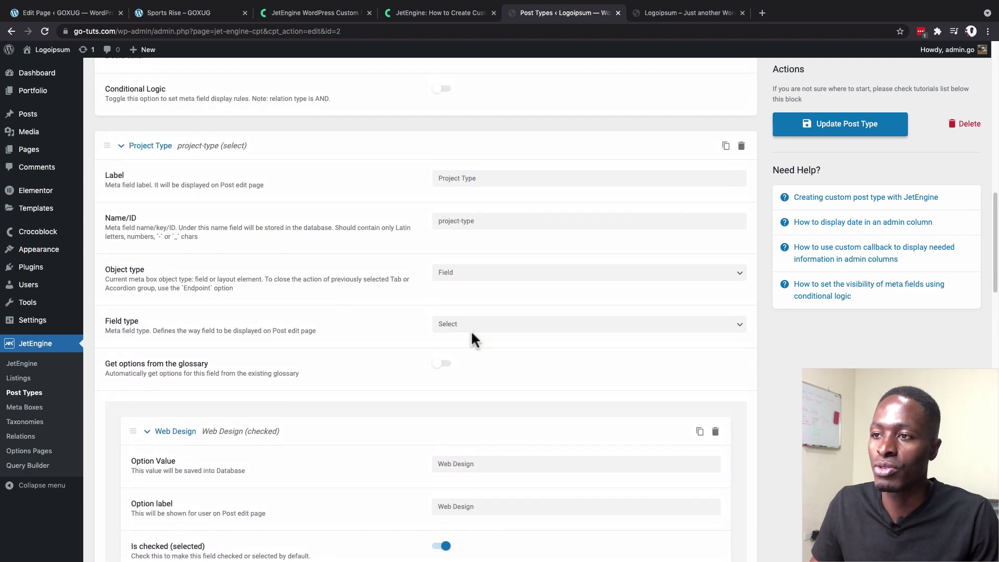
pyautogui.scroll(8, 471, 333)
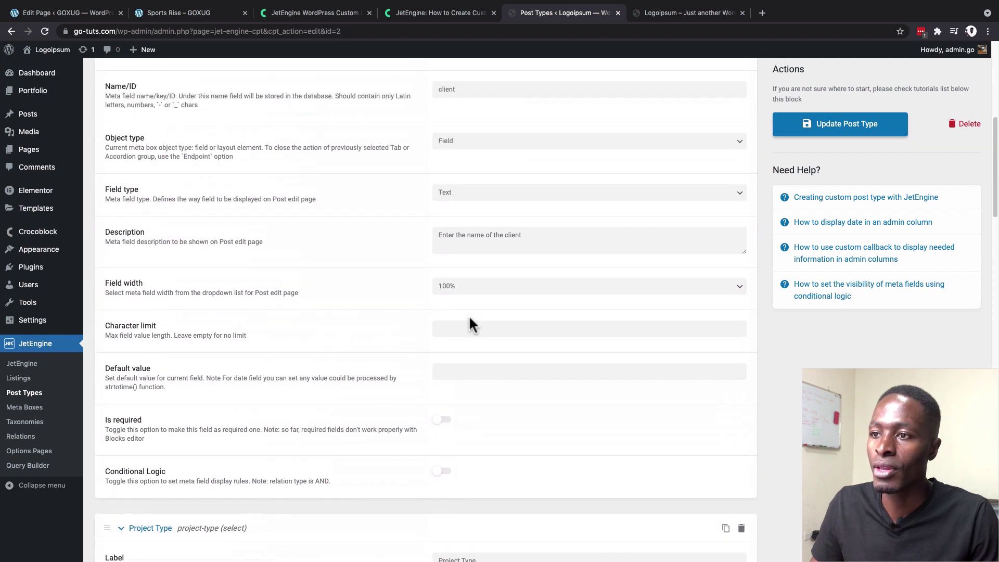
pyautogui.click(456, 301)
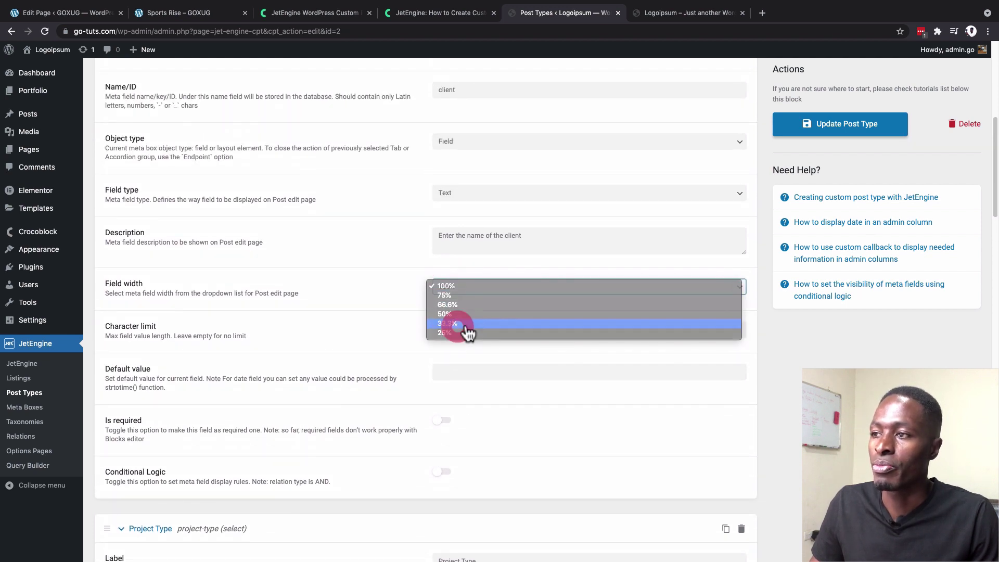
pyautogui.click(457, 327)
pyautogui.click(817, 126)
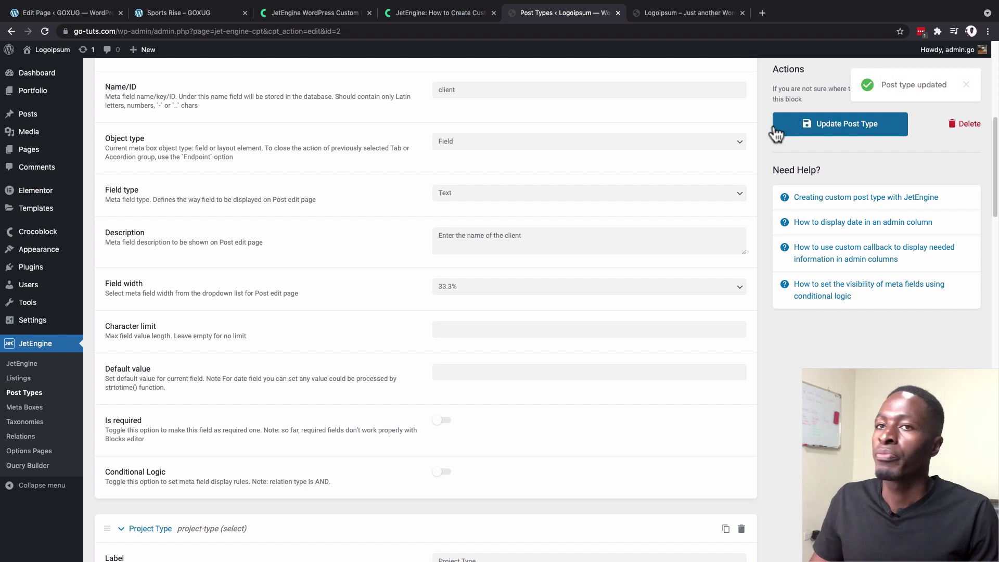
# Step: Open the form for adding a new Portfolio post
pyautogui.moveTo(33, 93)
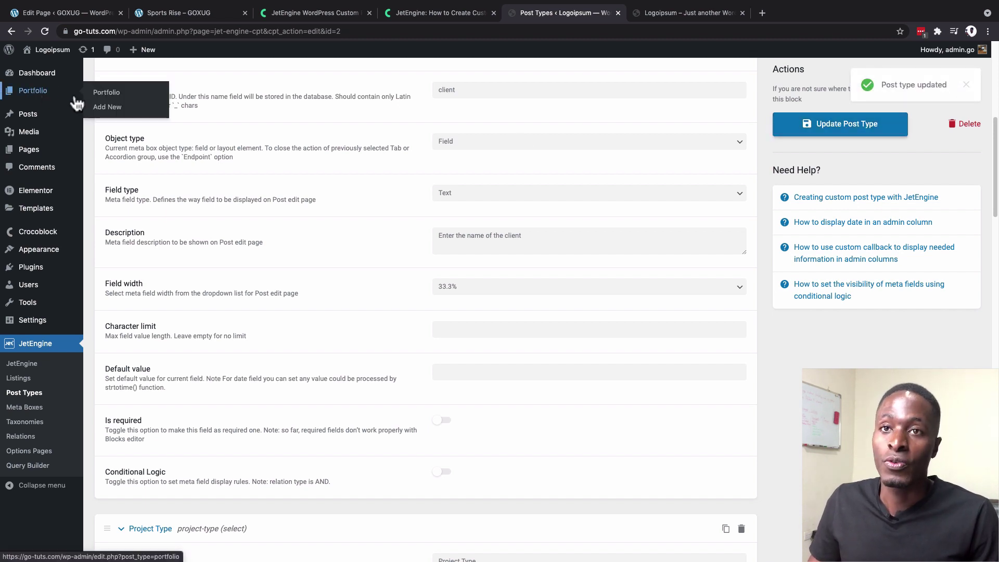
pyautogui.click(107, 93)
pyautogui.click(158, 77)
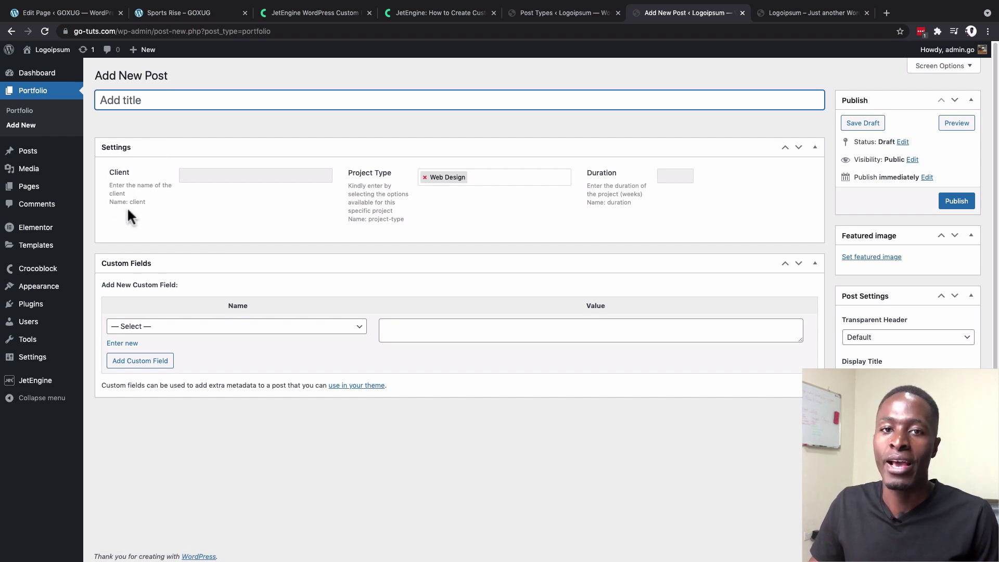
# Step: Try out the new post's Client field with sample text and clear it
pyautogui.click(194, 175)
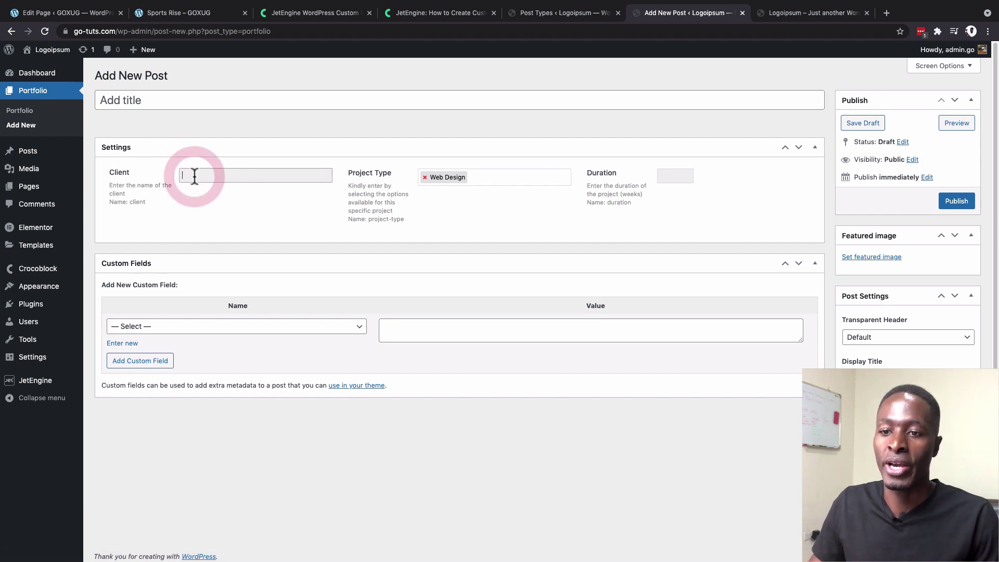
pyautogui.write('Thel althele')
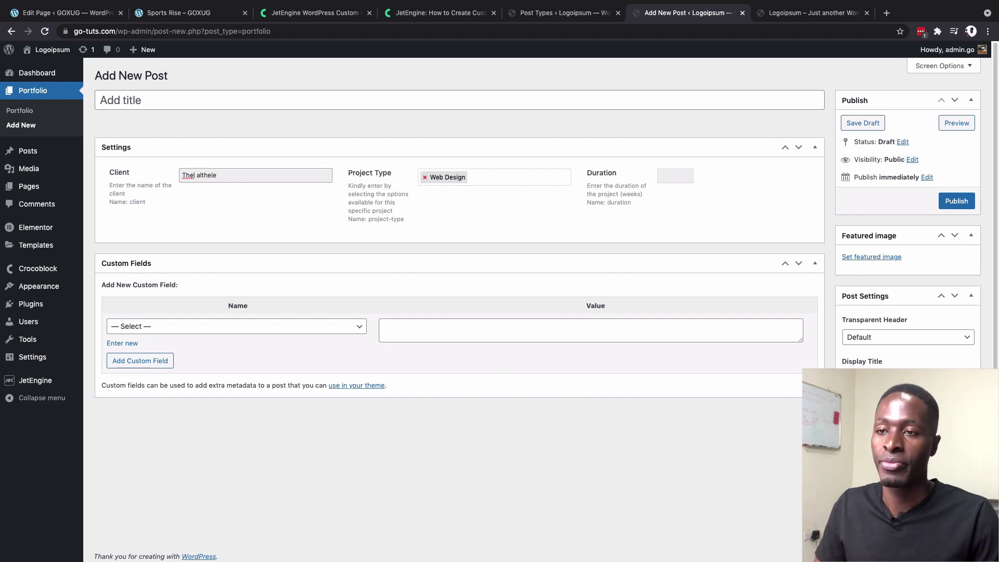
pyautogui.hotkey('ctrl', 'a')
pyautogui.press('BackSpace')
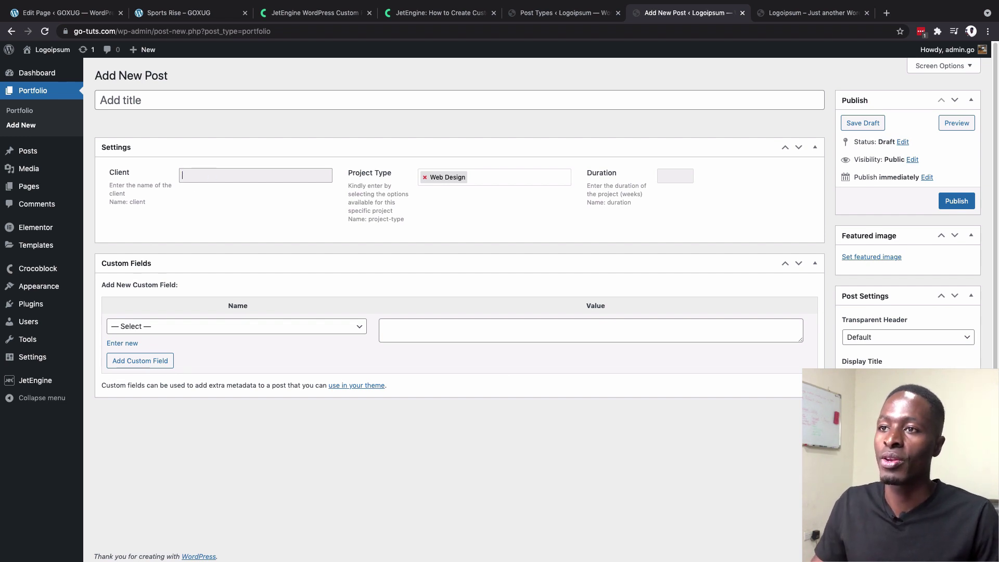
# Step: Try adding Prototype and Branding Guideline under Project Type, clear all its options, and set Duration to 2
pyautogui.click(500, 177)
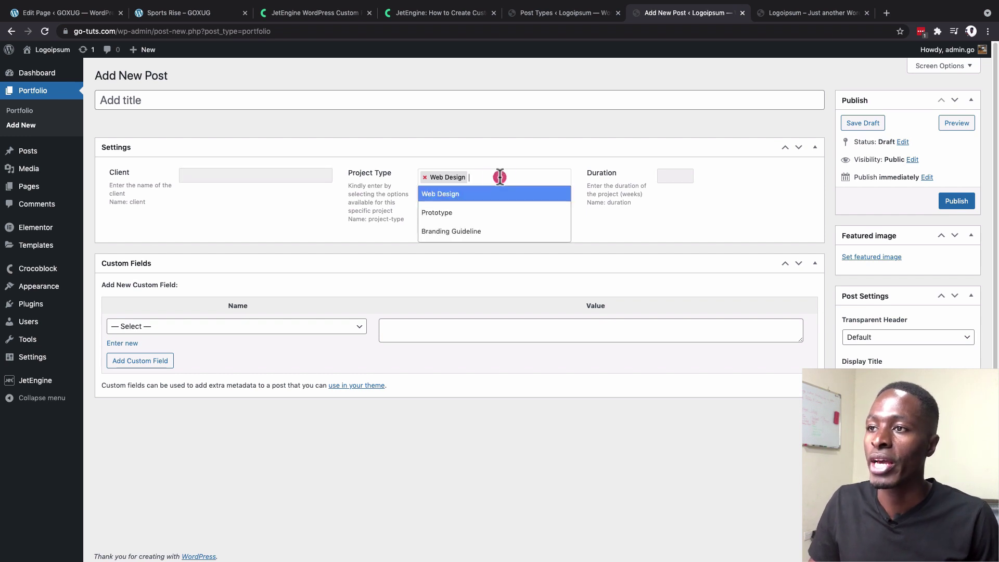
pyautogui.click(506, 212)
pyautogui.click(531, 179)
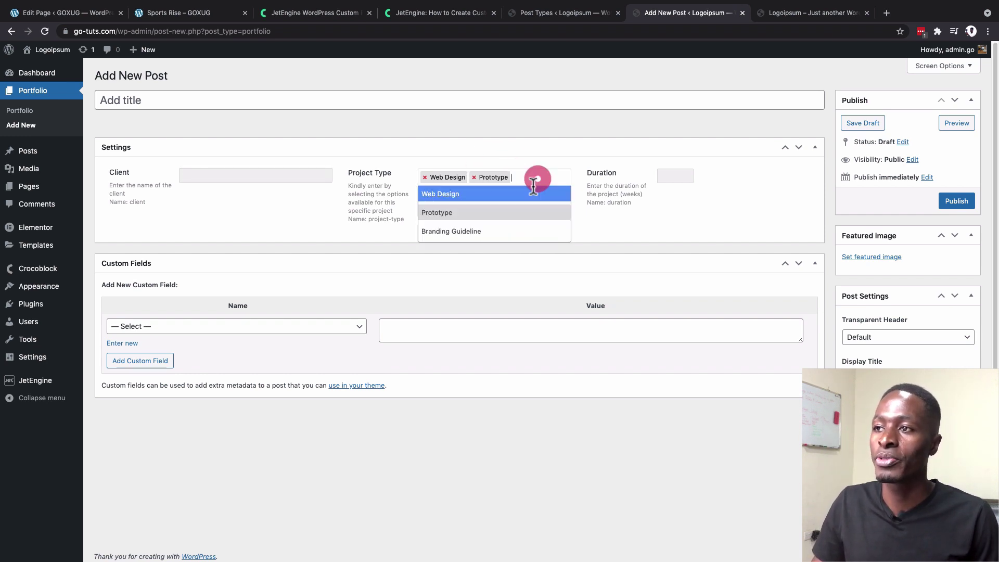
pyautogui.click(510, 231)
pyautogui.click(473, 177)
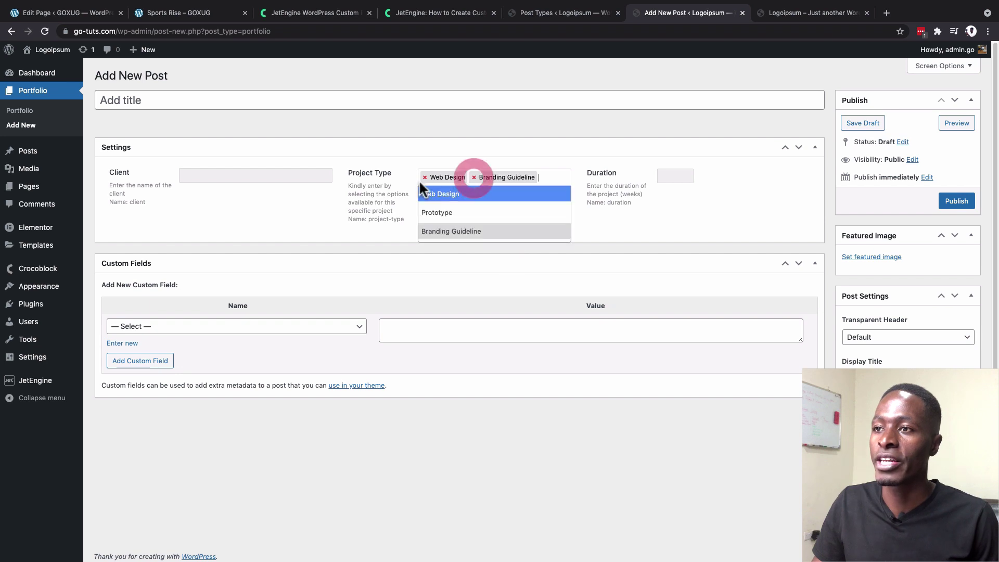
pyautogui.click(396, 203)
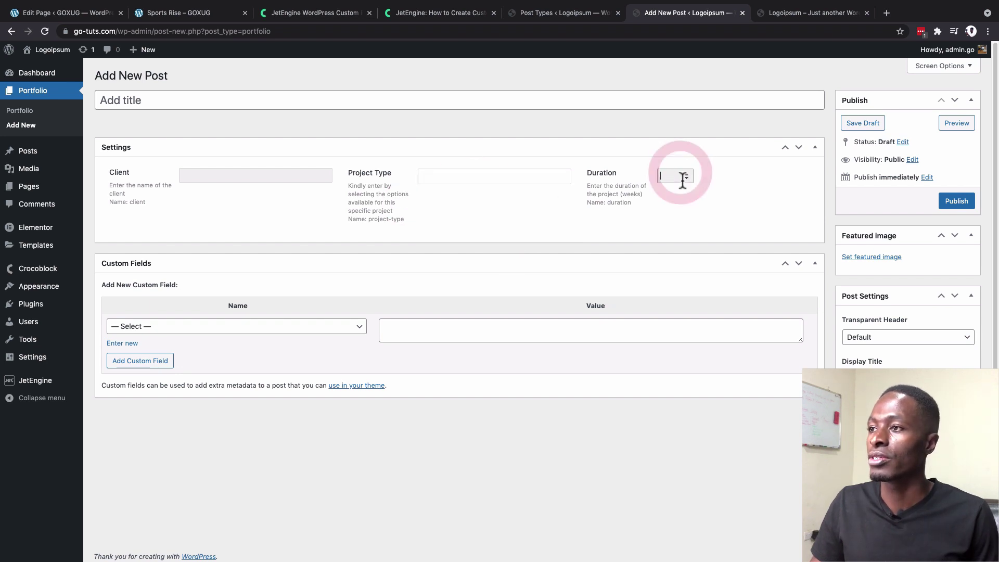
pyautogui.moveTo(687, 171); pyautogui.dragTo(685, 178)
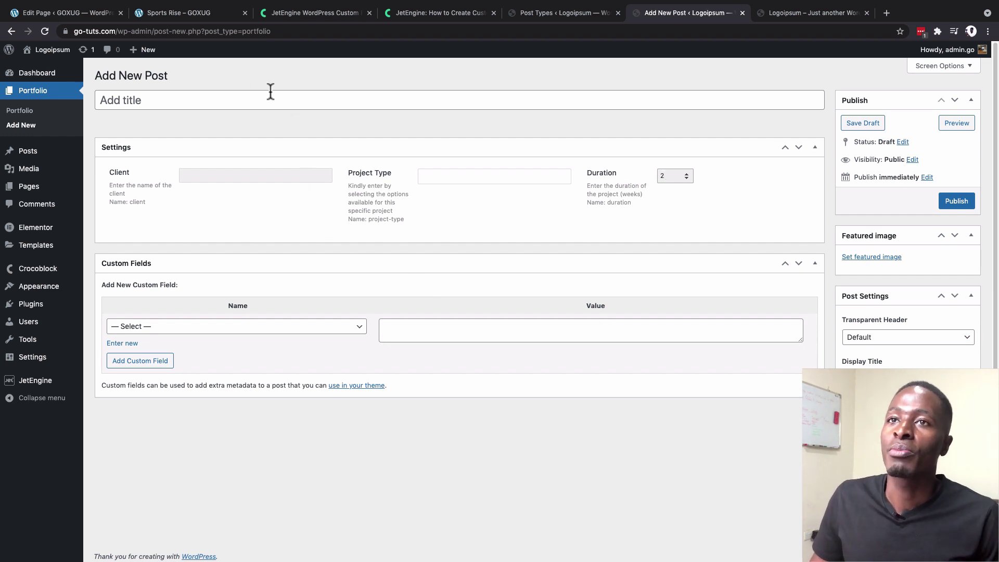
# Step: Add a new blank meta field below Duration in the Portfolio post type settings
pyautogui.click(527, 13)
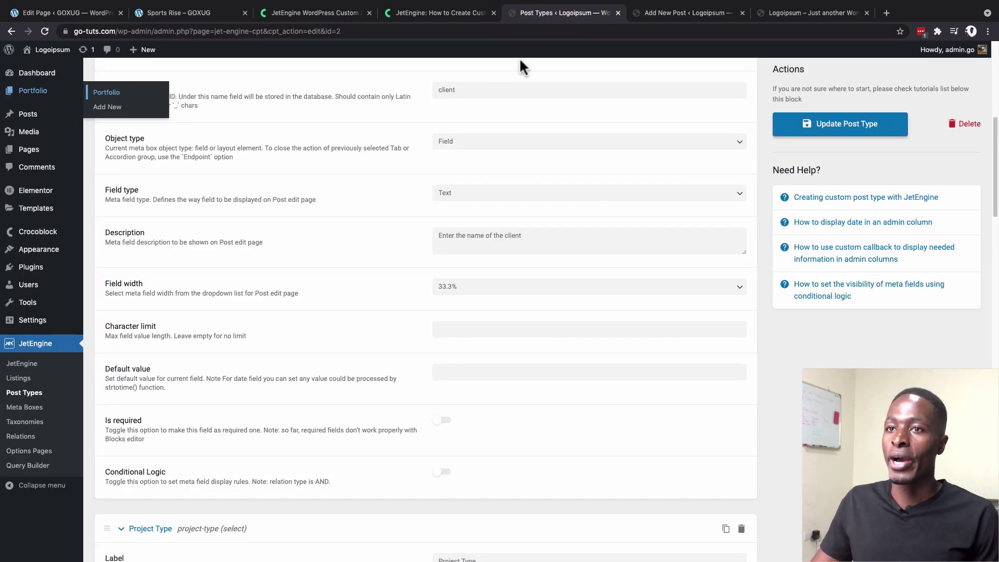
pyautogui.scroll(1, 330, 311)
pyautogui.scroll(-15, 333, 320)
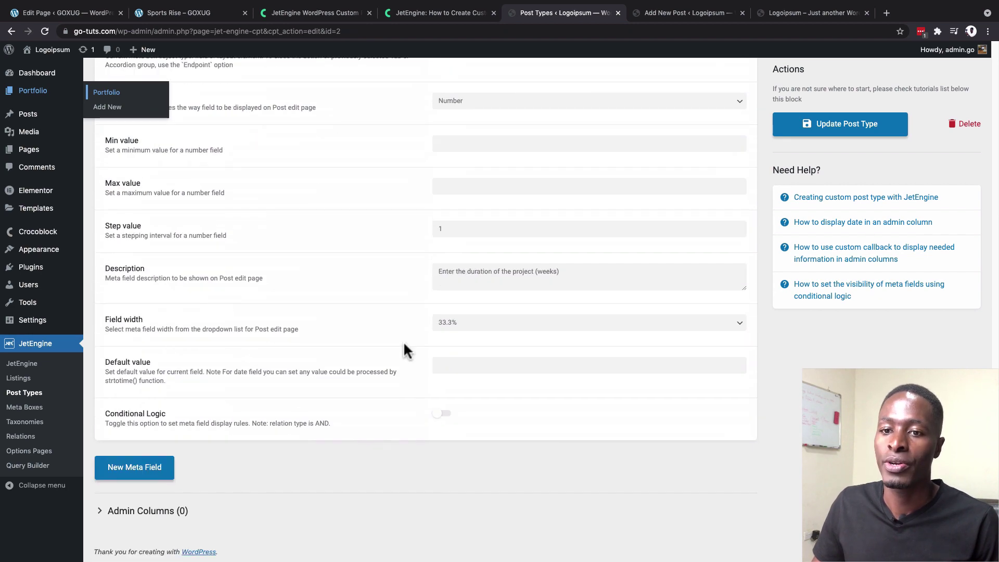
pyautogui.click(117, 466)
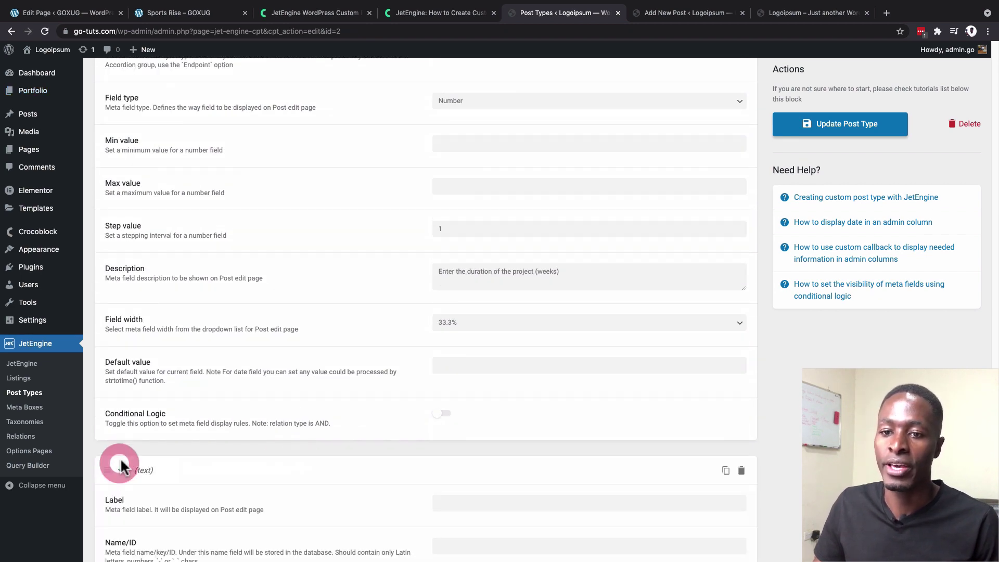
pyautogui.scroll(-1, 245, 450)
# Step: Compare the sample Chips Bag form with the Sports Rise portfolio page to see which project details are needed
pyautogui.press('super+1')
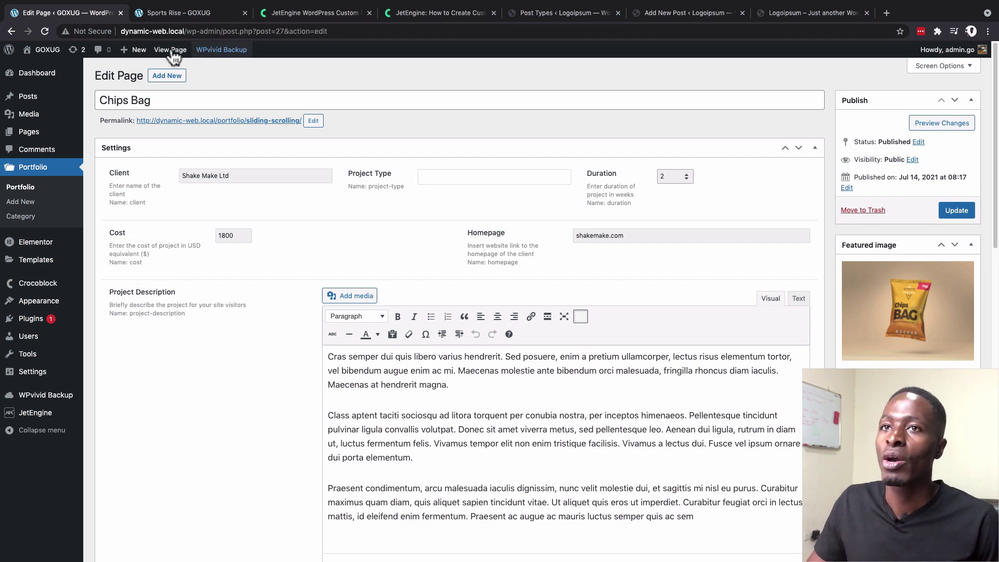
pyautogui.click(161, 18)
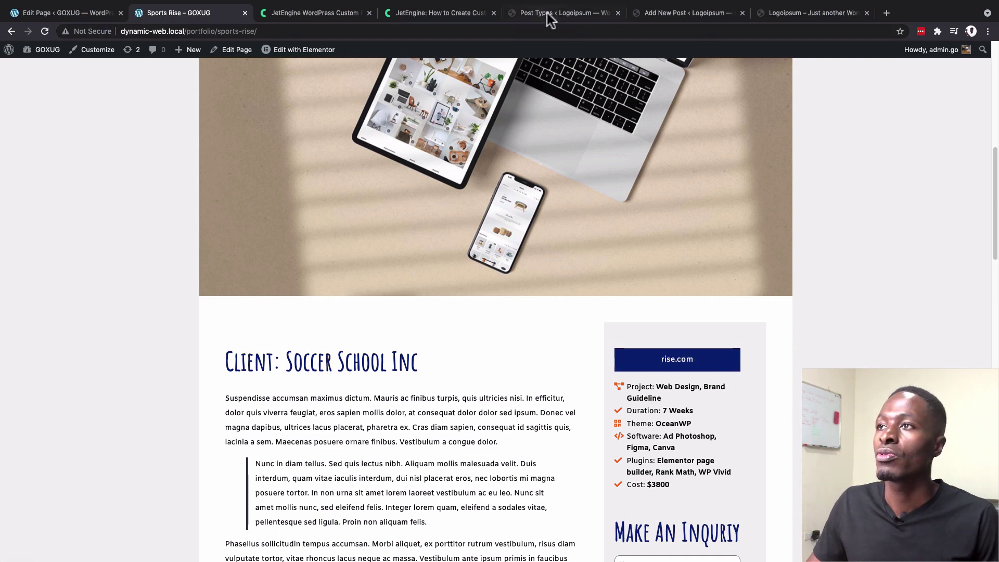
# Step: Label the blank meta field below Duration as Cost, using the field ID cost
pyautogui.click(563, 15)
pyautogui.click(667, 14)
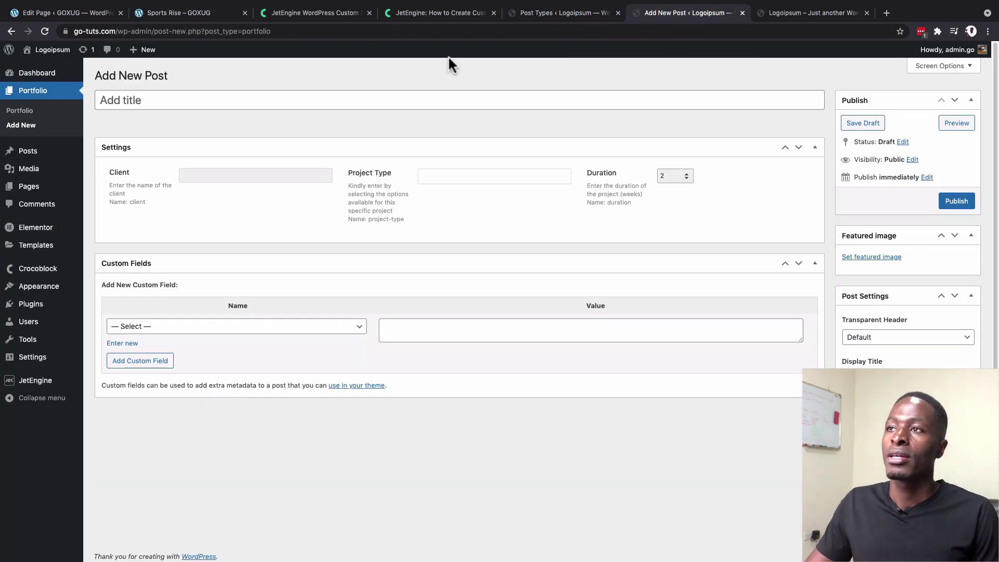
pyautogui.click(548, 12)
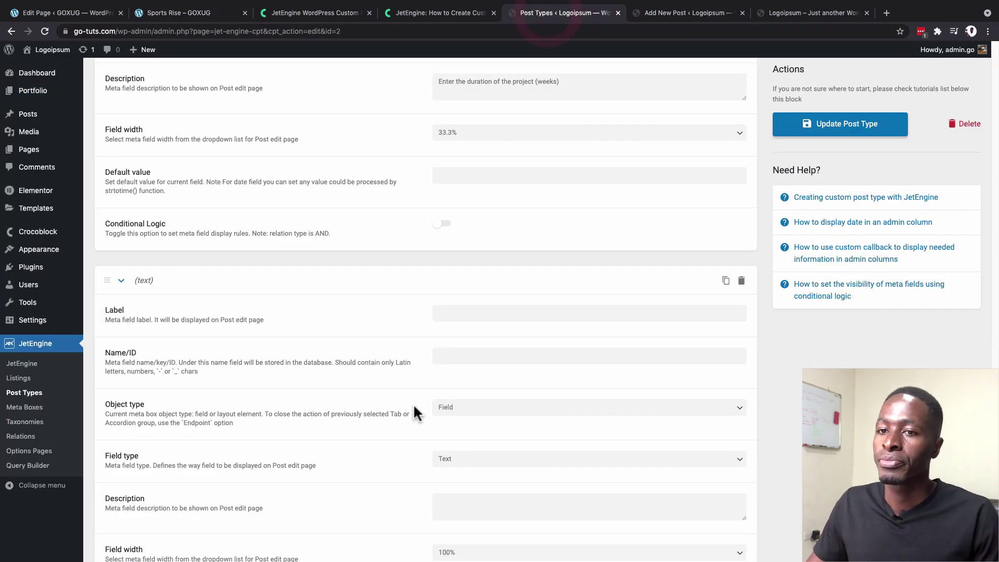
pyautogui.click(450, 312)
pyautogui.write('Co')
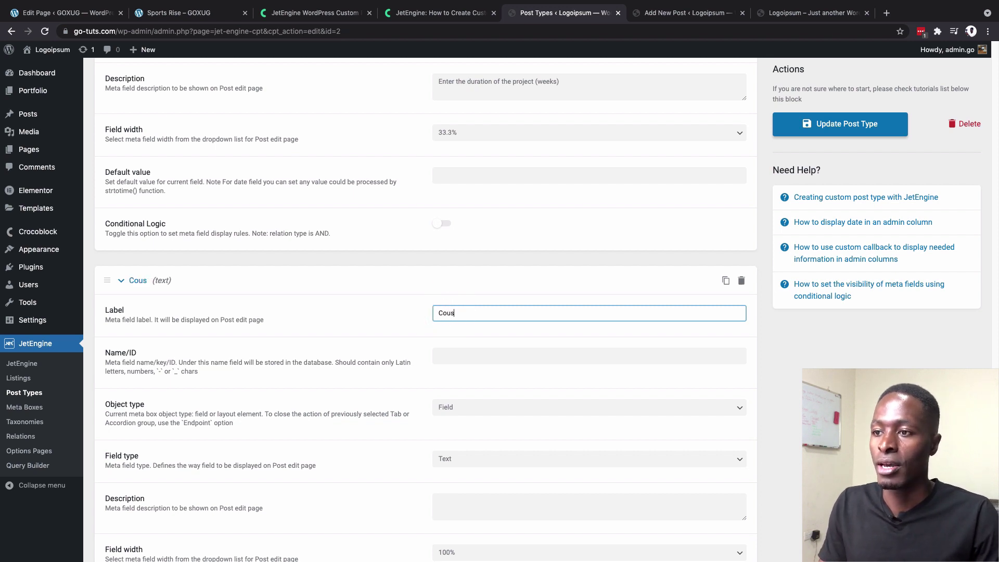
pyautogui.write('st')
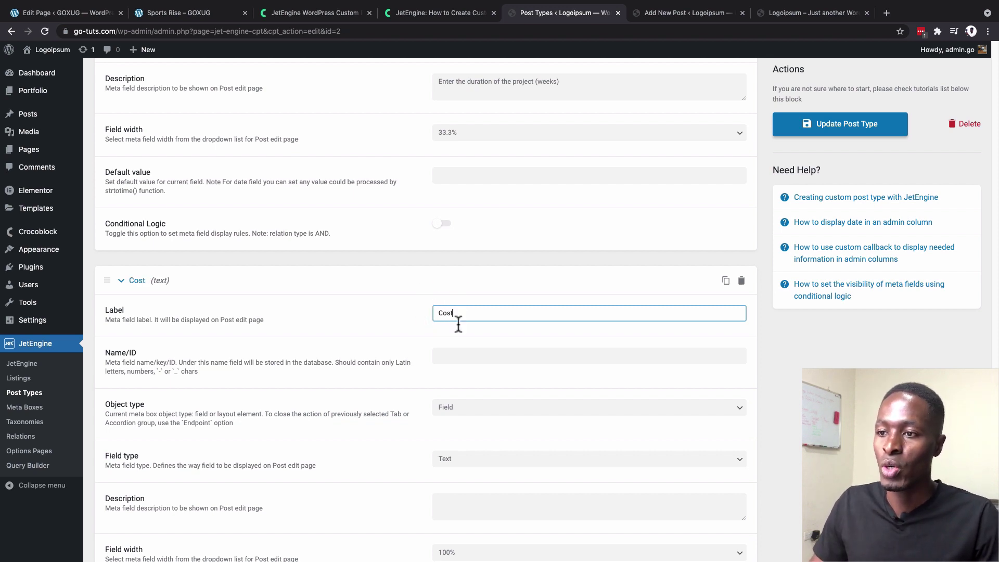
pyautogui.click(457, 351)
pyautogui.scroll(-3, 363, 380)
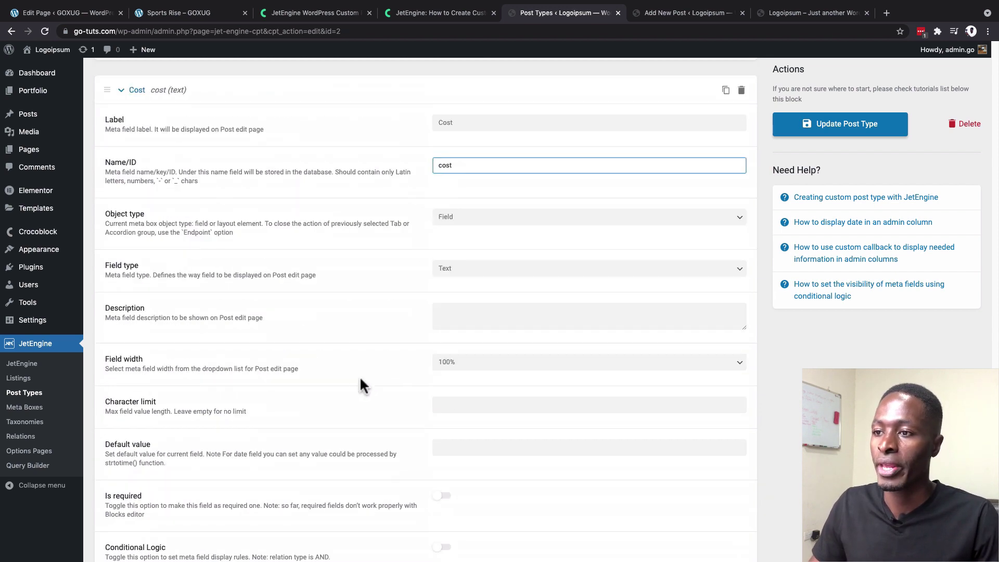
# Step: Keep the Cost field's object type as Field and set its field type to Number
pyautogui.click(456, 217)
pyautogui.click(457, 221)
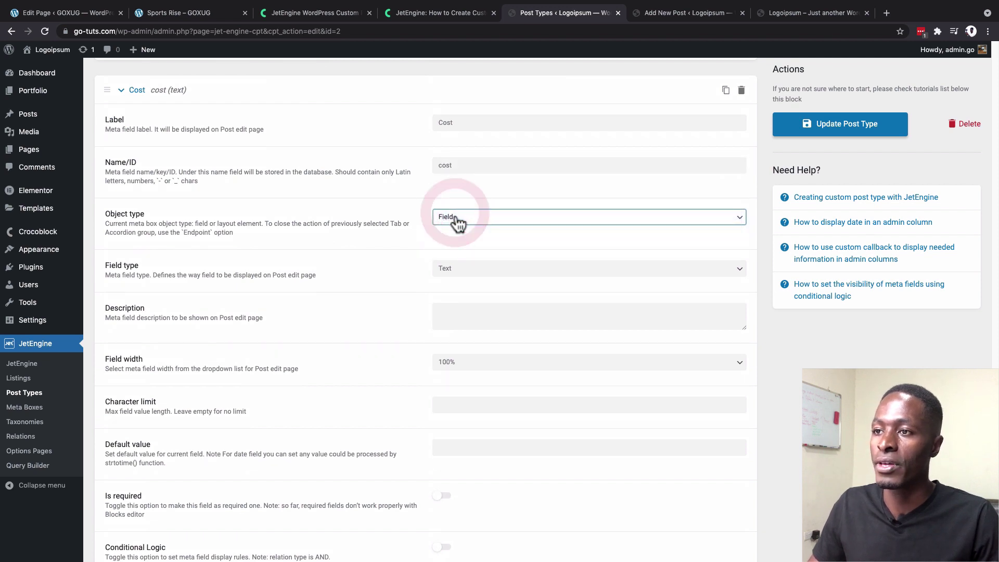
pyautogui.click(462, 280)
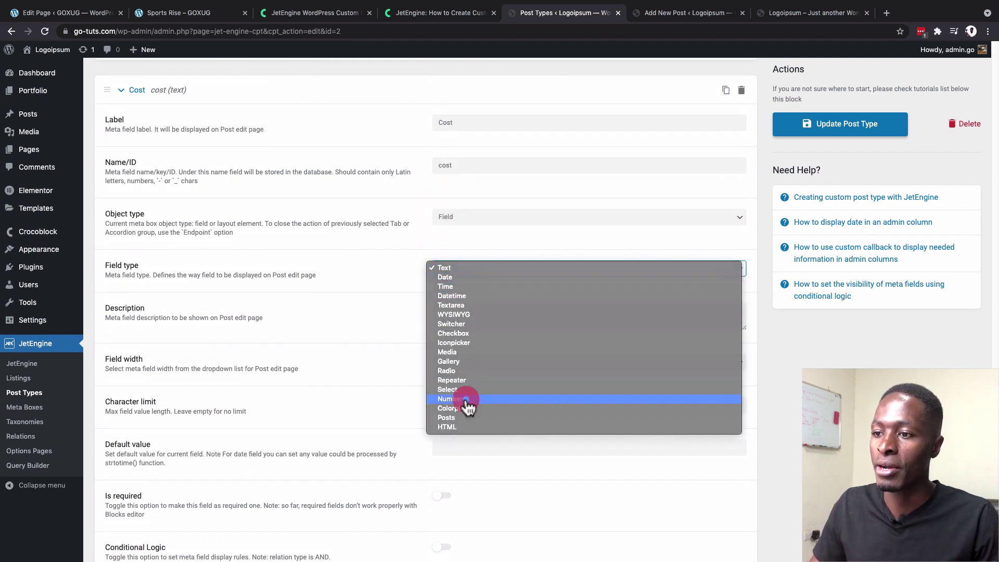
pyautogui.click(466, 399)
# Step: Leave the Cost field's minimum and maximum values empty and set its step value to 50
pyautogui.click(452, 311)
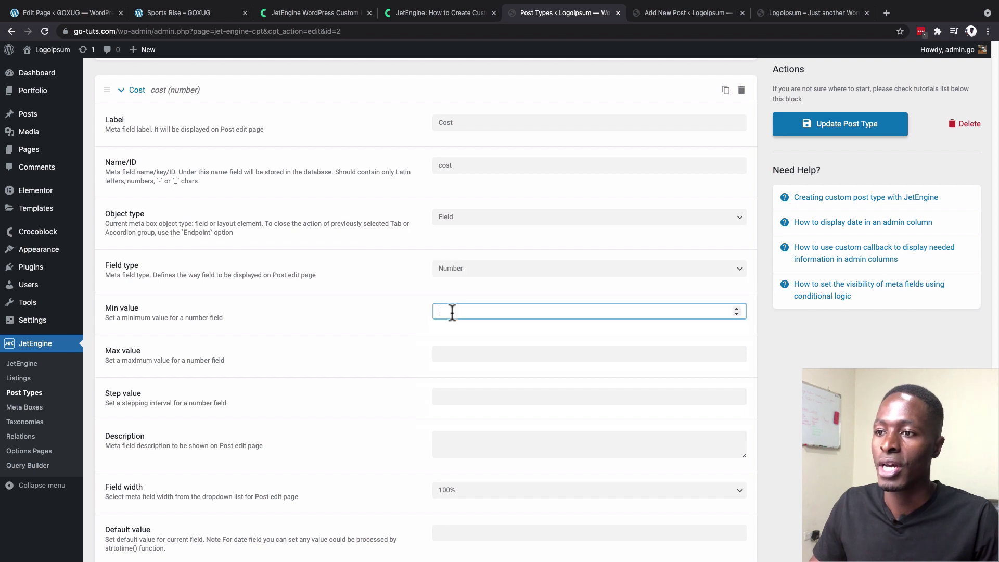
pyautogui.click(442, 355)
pyautogui.scroll(-3, 432, 357)
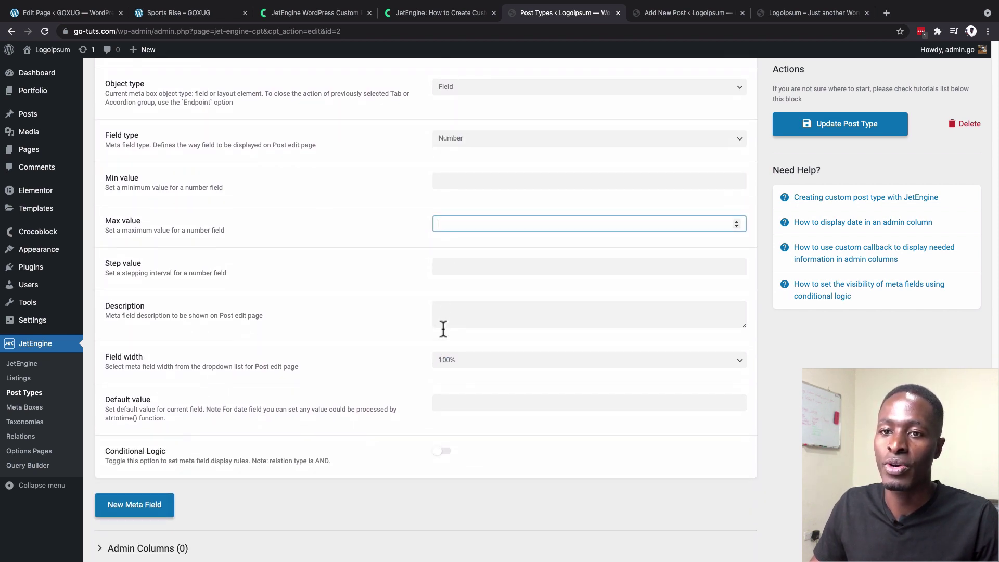
pyautogui.scroll(-1, 444, 327)
pyautogui.click(452, 248)
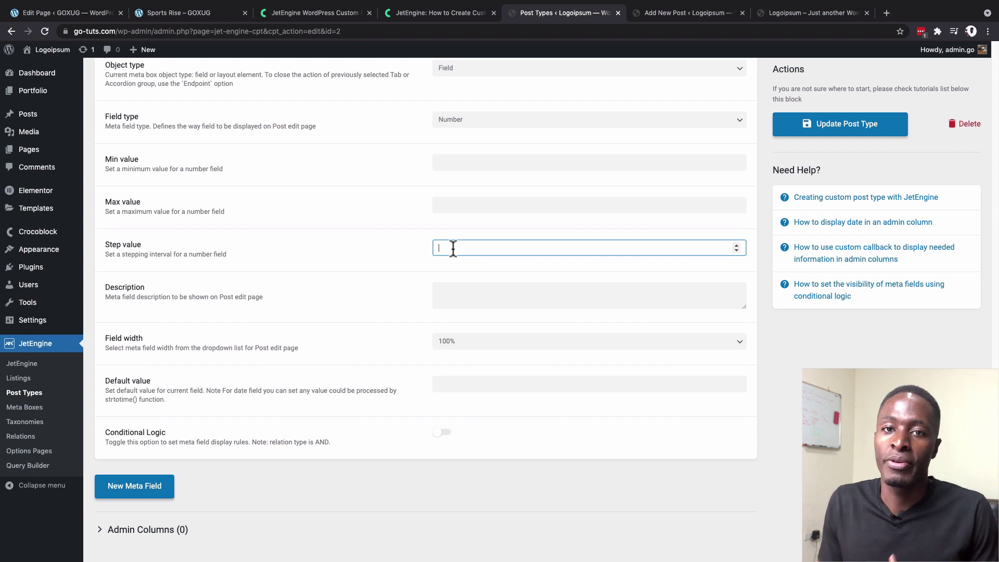
pyautogui.write('50')
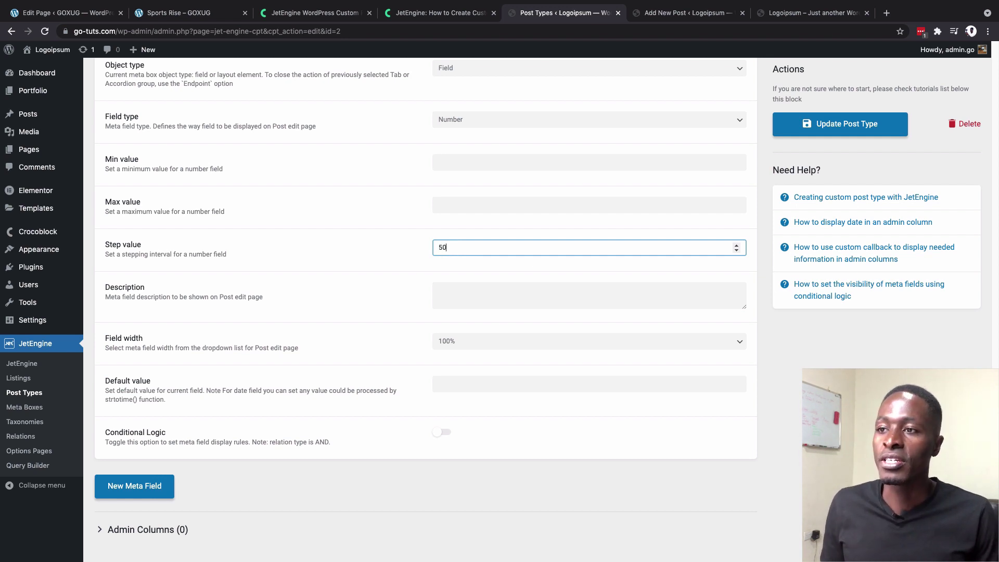
# Step: Enter "Add the project cost in $ equivalent" as the Cost field's description
pyautogui.click(448, 292)
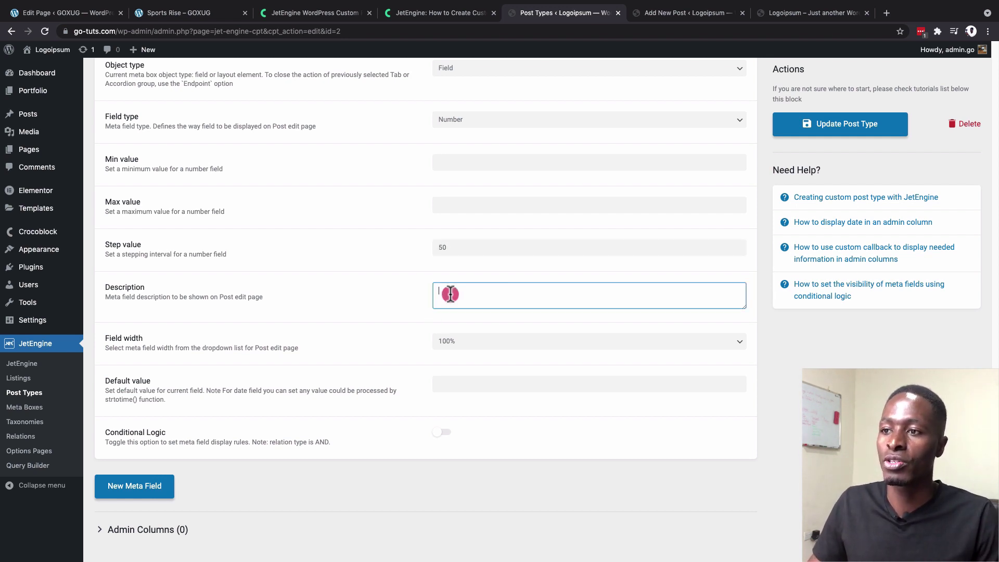
pyautogui.write('A')
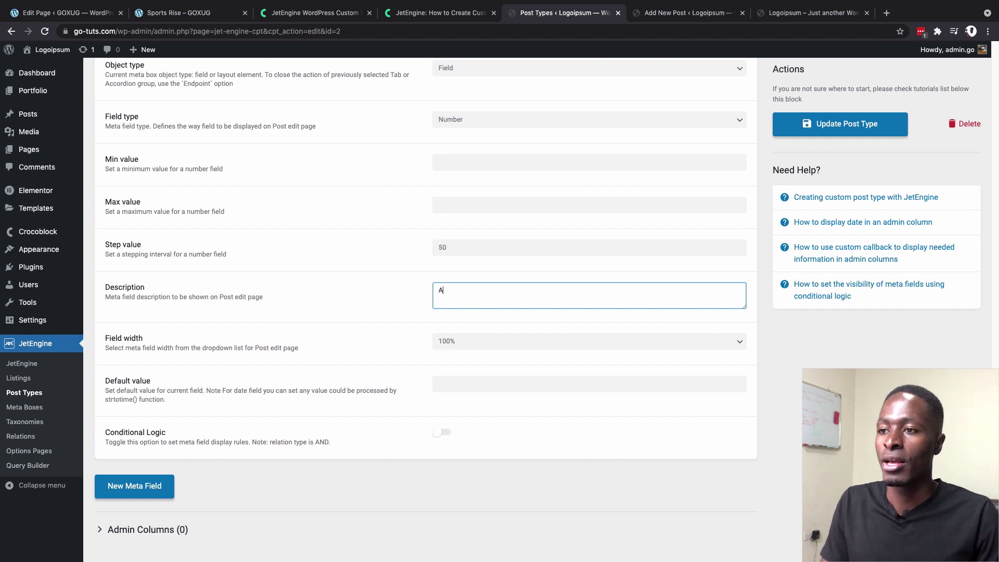
pyautogui.write('dd the project cost in $')
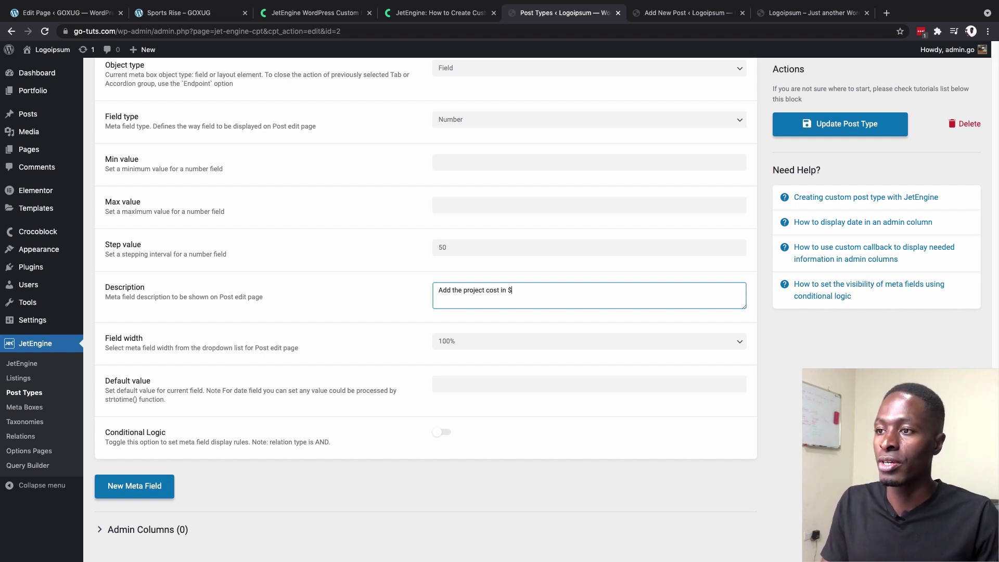
pyautogui.write(' equivalent')
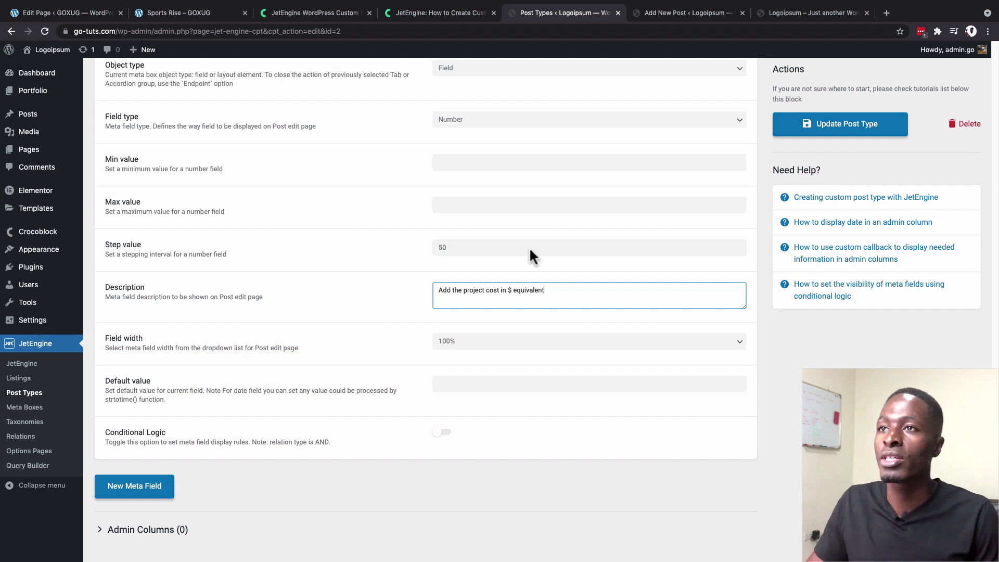
# Step: Check the project details on the Sports Rise portfolio page and add a blank meta field below Cost
pyautogui.click(180, 13)
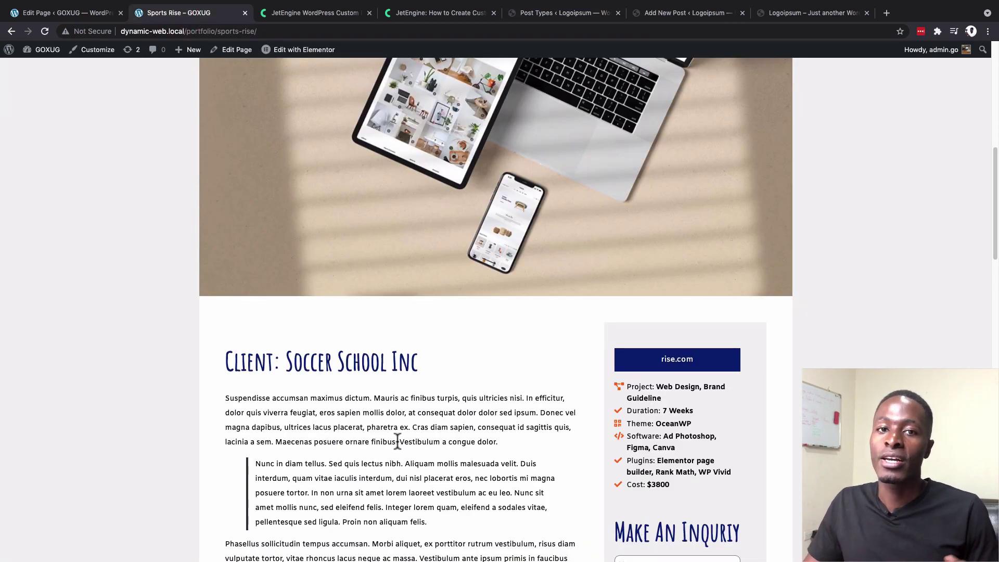
pyautogui.scroll(-2, 416, 425)
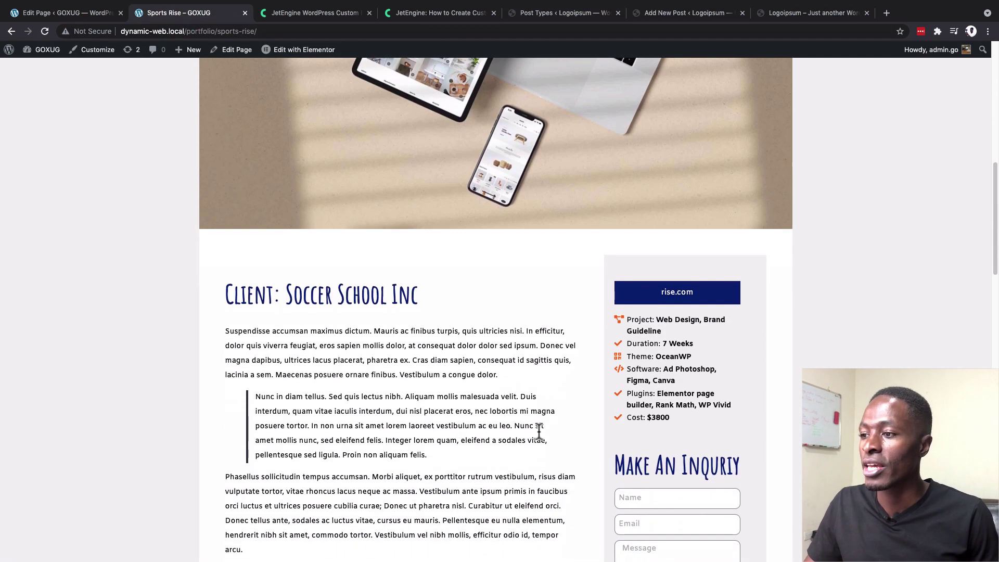
pyautogui.doubleClick(658, 417)
pyautogui.click(658, 415)
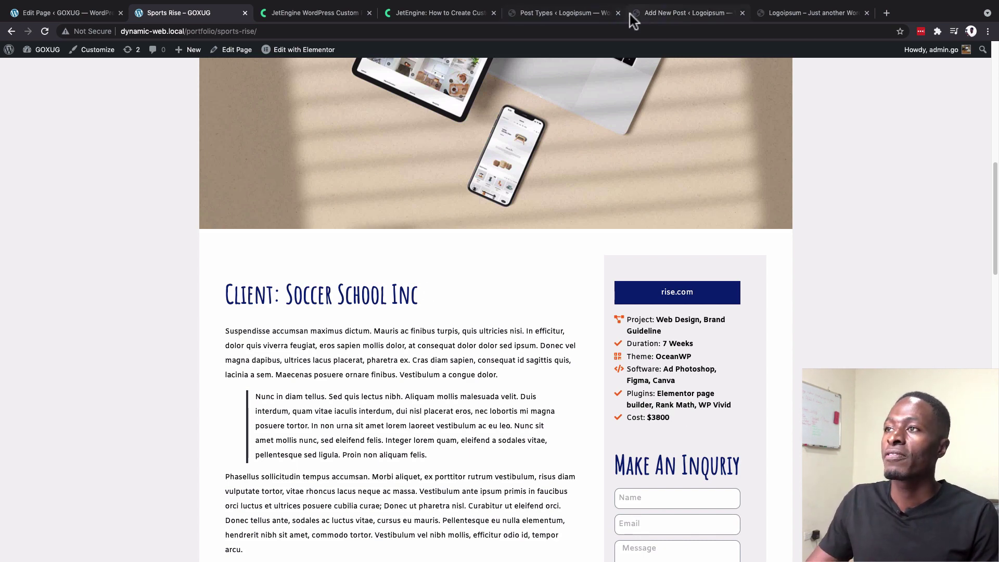
pyautogui.click(593, 14)
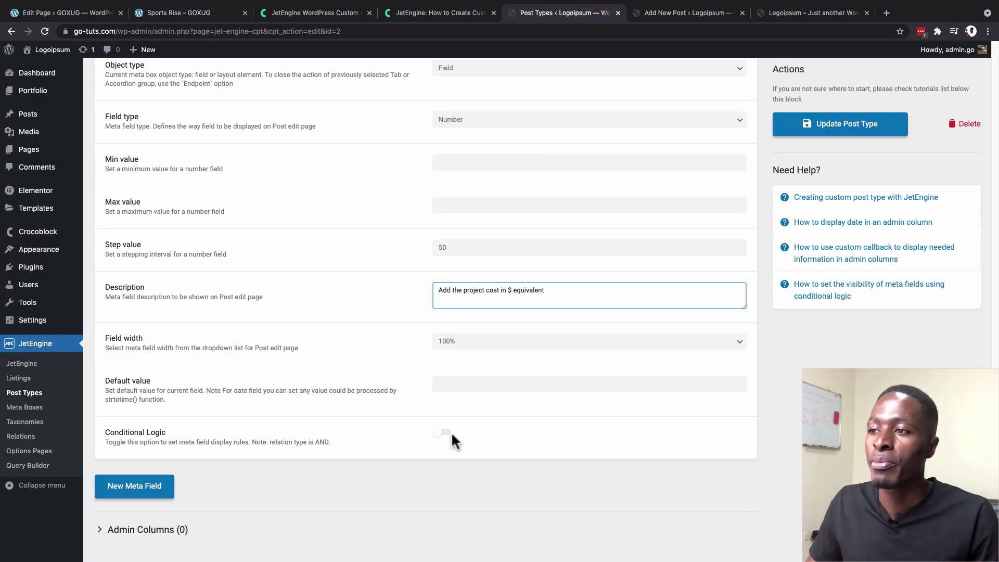
pyautogui.scroll(-1, 458, 423)
pyautogui.click(164, 468)
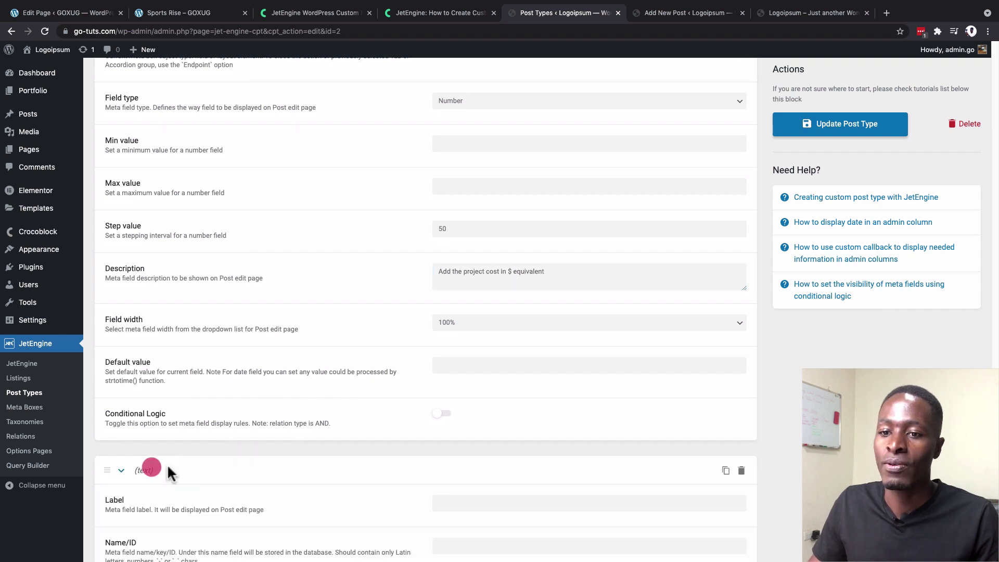
# Step: Label the new meta field Homepage with the ID homepage, keeping its field type as Text
pyautogui.scroll(-3, 268, 454)
pyautogui.click(483, 347)
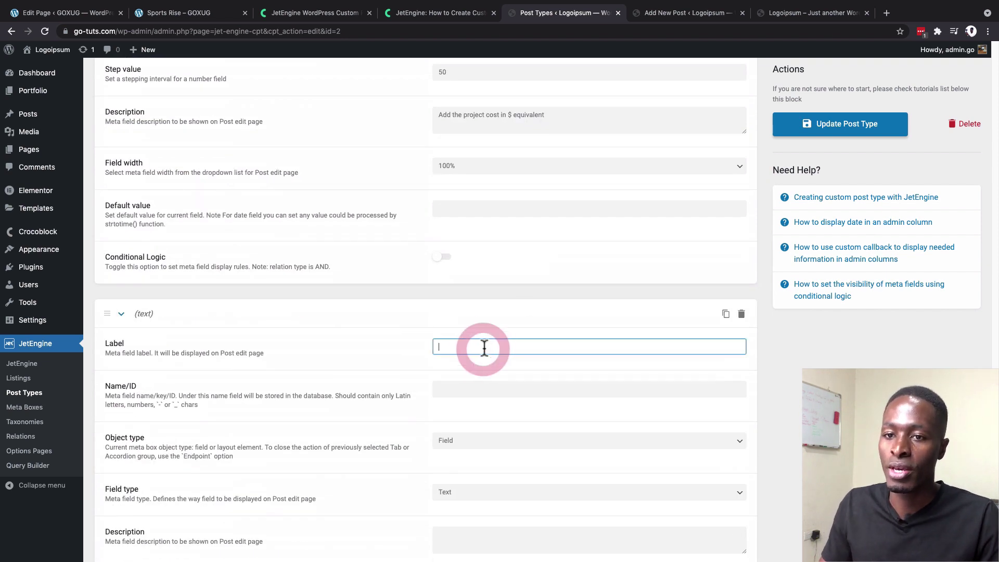
pyautogui.write('Homepage')
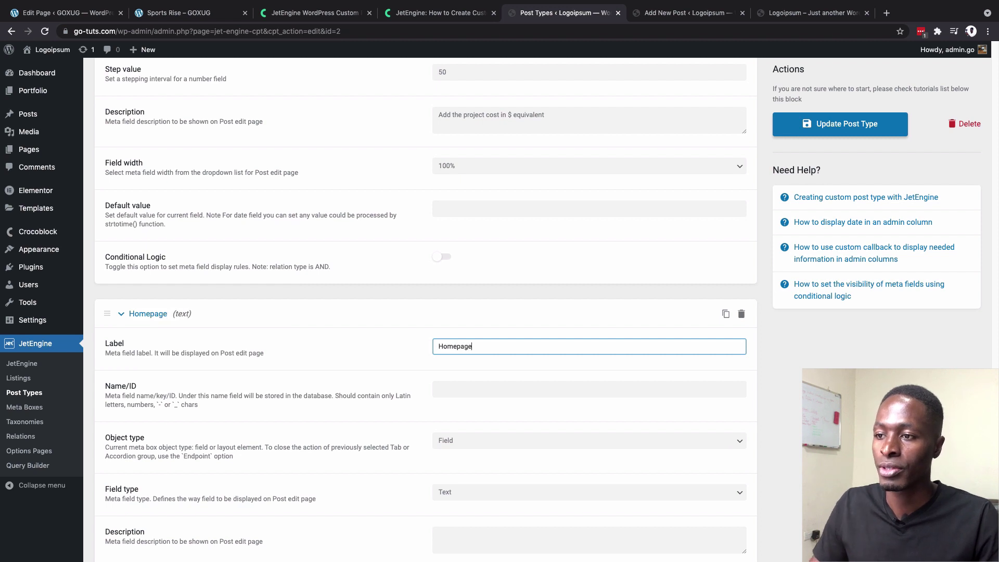
pyautogui.doubleClick(451, 346)
pyautogui.write('Ho')
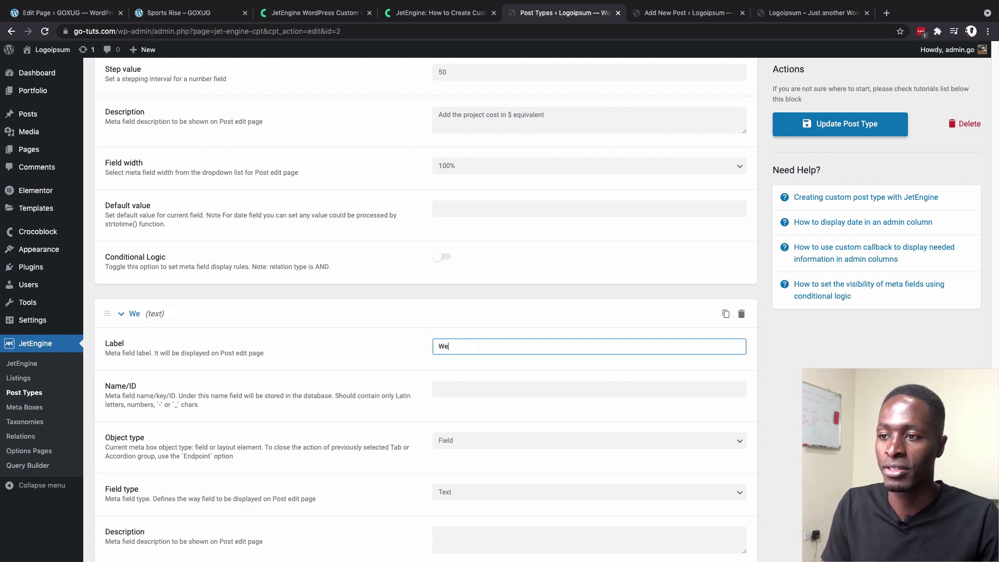
pyautogui.press('BackSpace')
pyautogui.press('BackSpace')
pyautogui.write('Homepage')
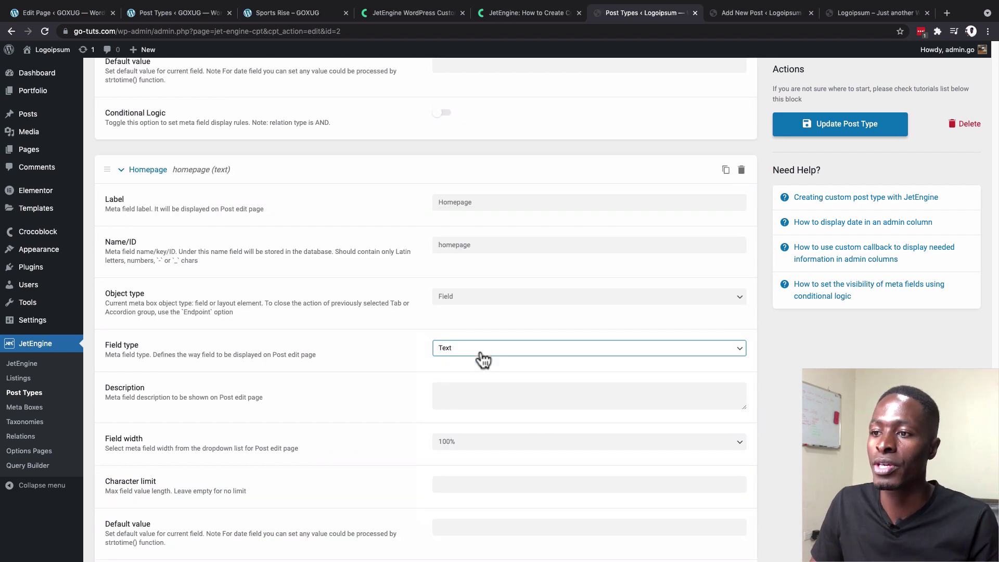
pyautogui.click(477, 356)
pyautogui.click(470, 345)
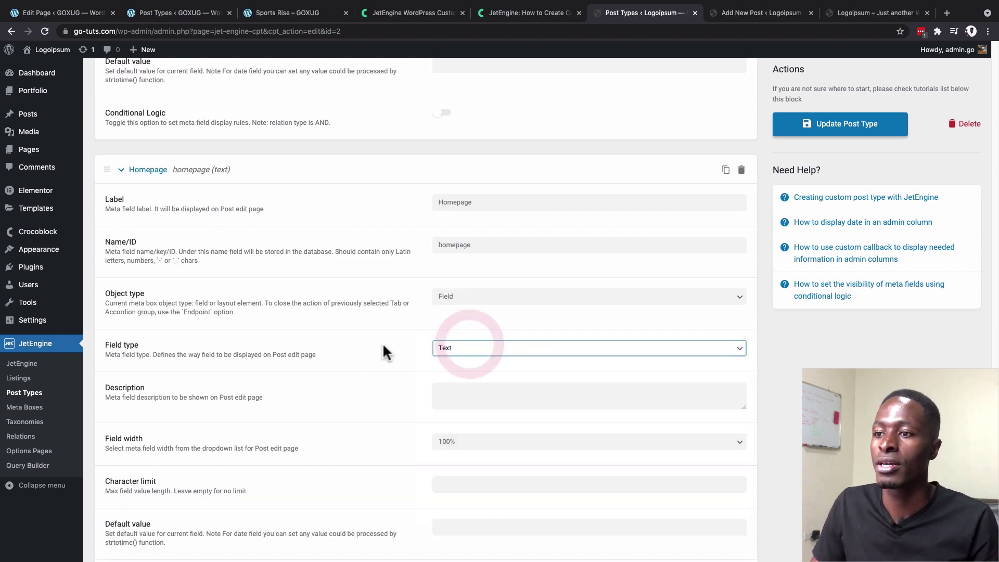
# Step: Enter "Enter the website URL of the client/project" as the Homepage field's description
pyautogui.scroll(-3, 388, 347)
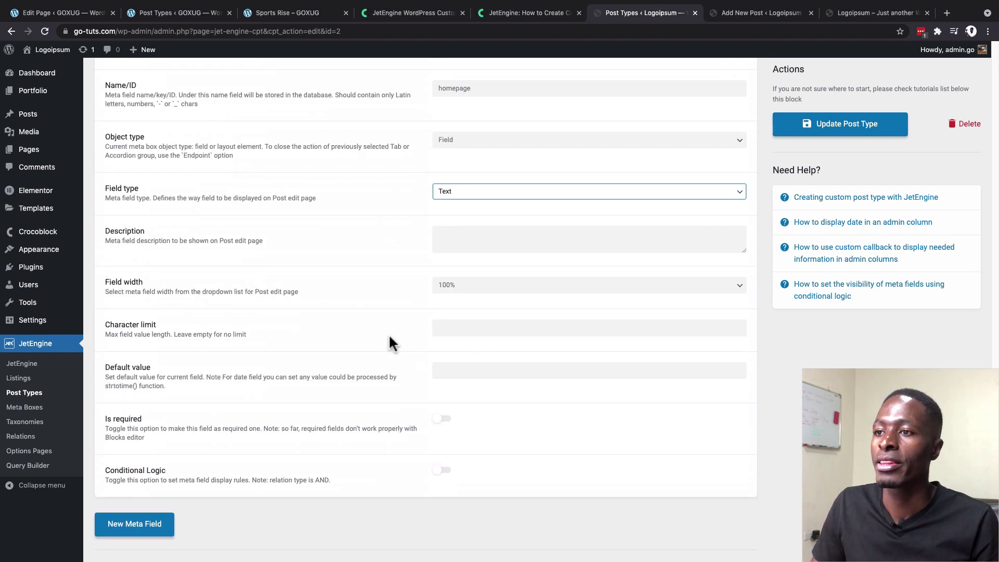
pyautogui.click(459, 238)
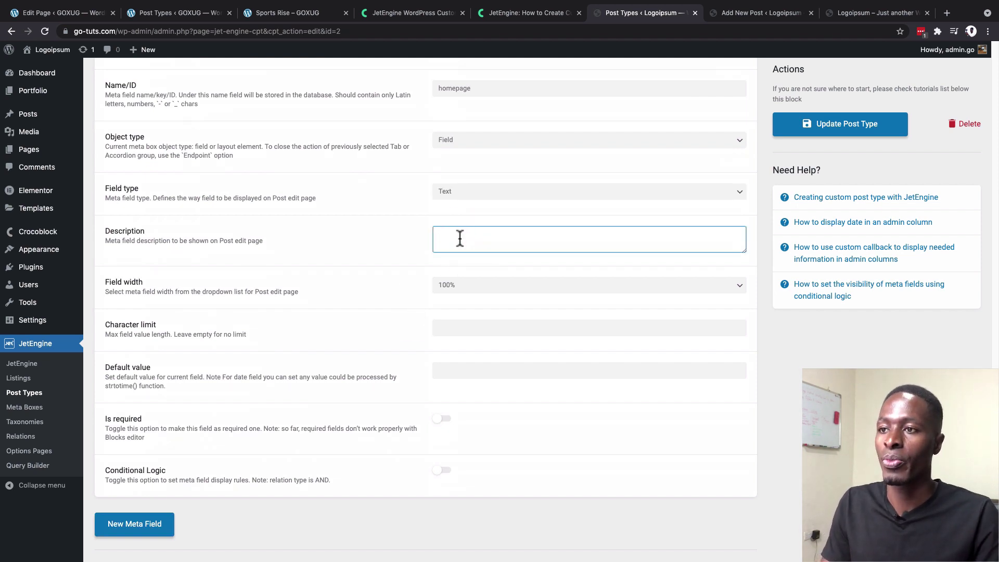
pyautogui.write('Enter th')
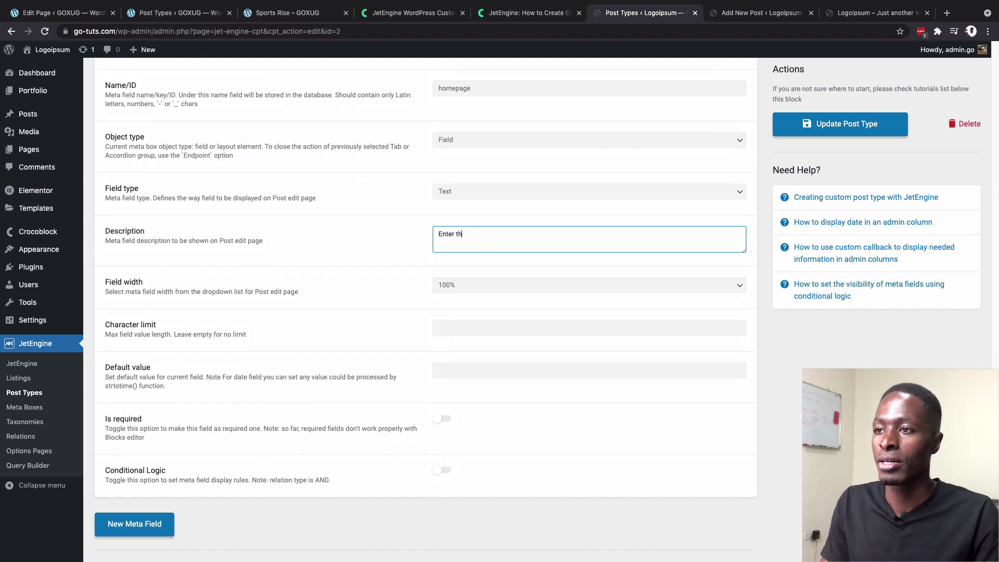
pyautogui.write('e websi')
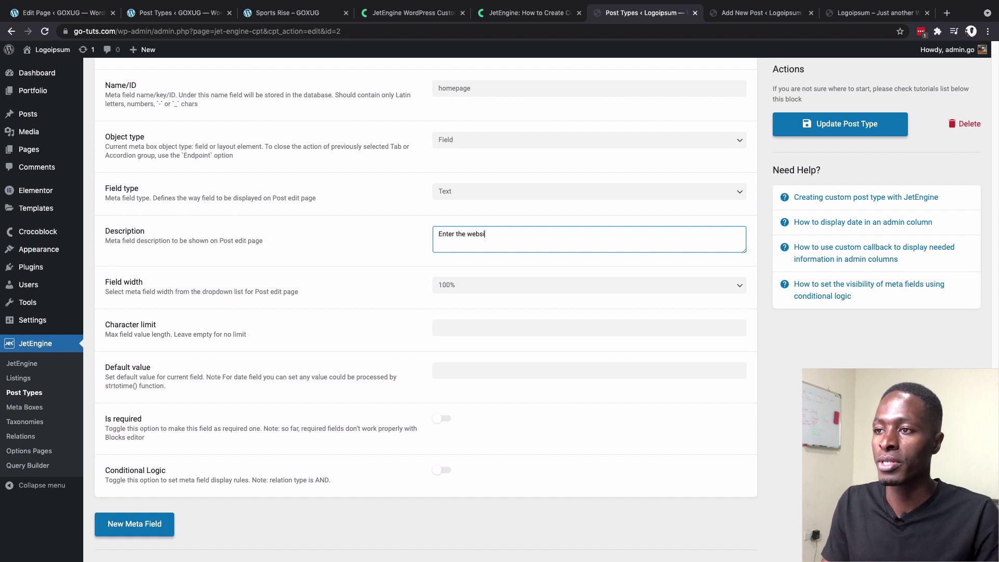
pyautogui.write('te homepage')
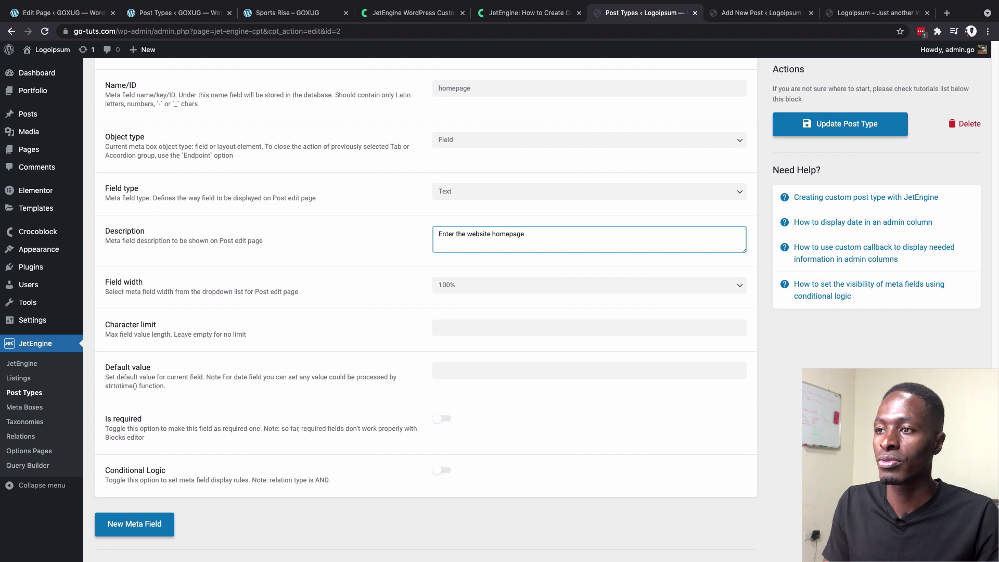
pyautogui.press('BackSpace')
pyautogui.press('BackSpace')
pyautogui.press('BackSpace')
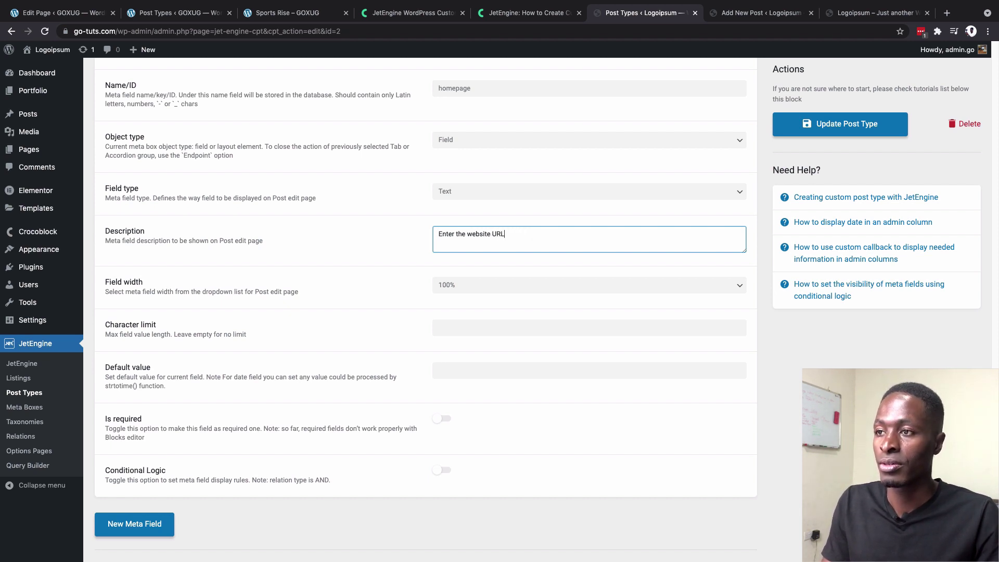
pyautogui.write('URL of the client/p')
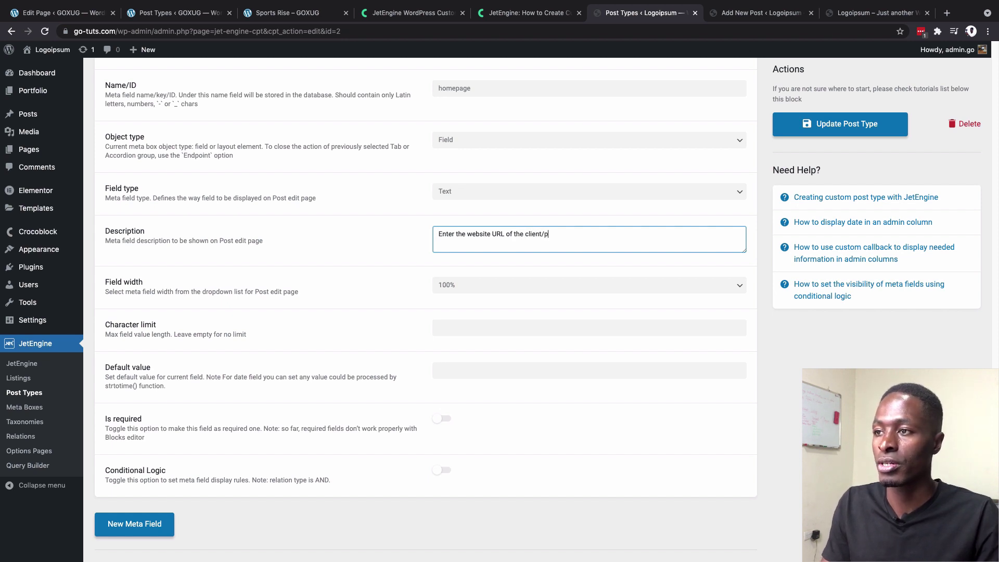
pyautogui.write('roject')
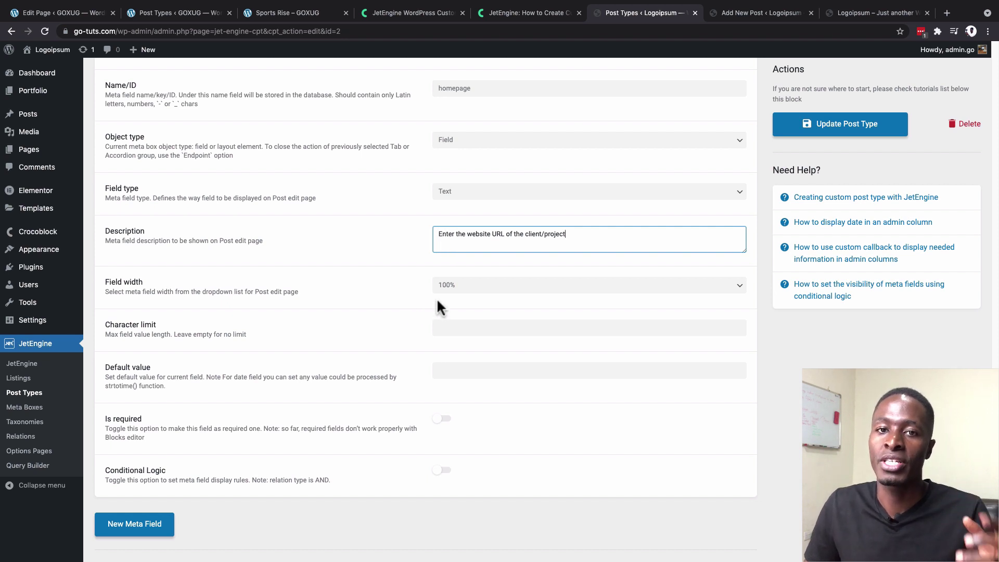
# Step: Set the Homepage field's width to 50%
pyautogui.click(453, 288)
pyautogui.click(446, 313)
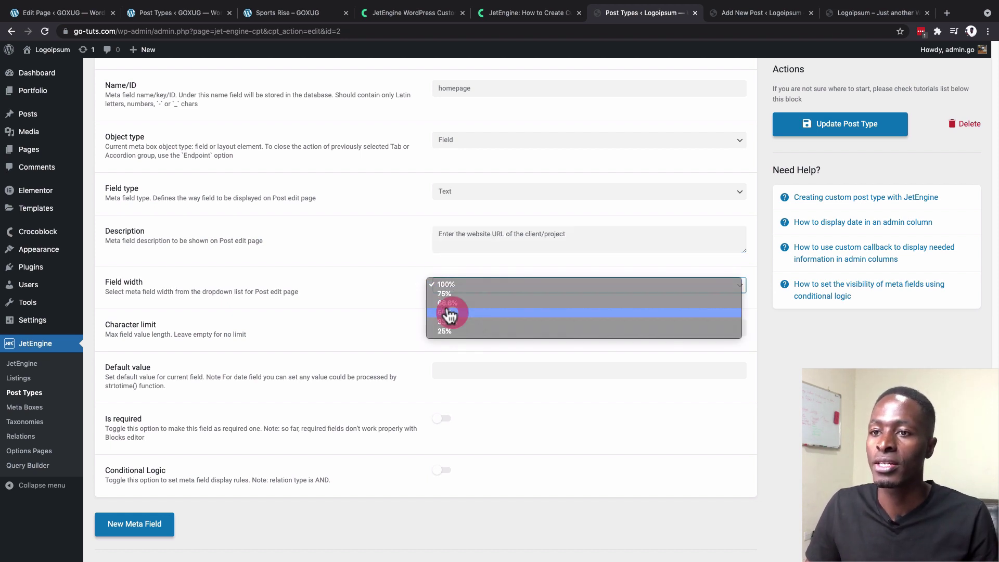
pyautogui.scroll(4, 349, 295)
pyautogui.scroll(6, 349, 294)
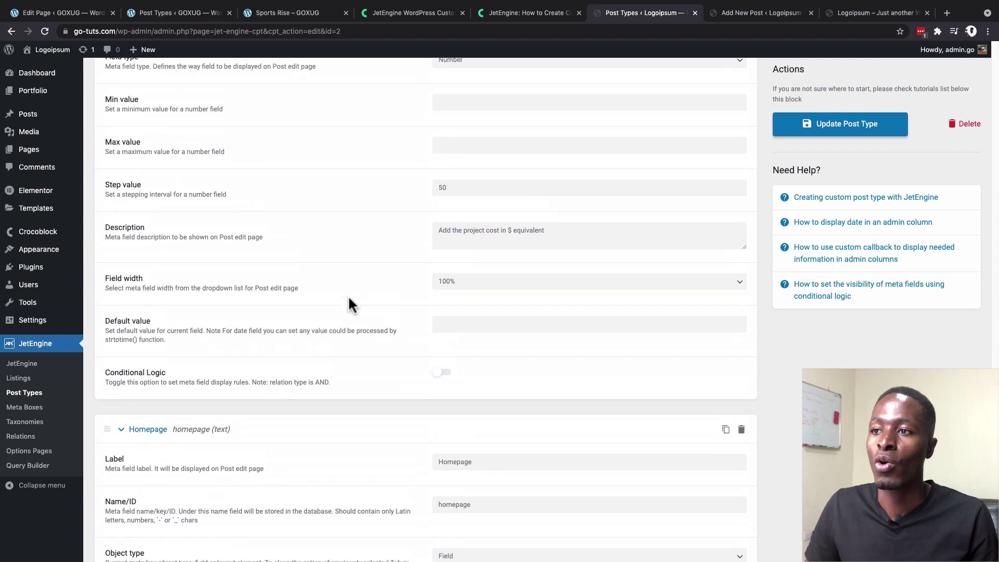
# Step: Set the Cost meta field's width to 50%
pyautogui.scroll(5, 340, 288)
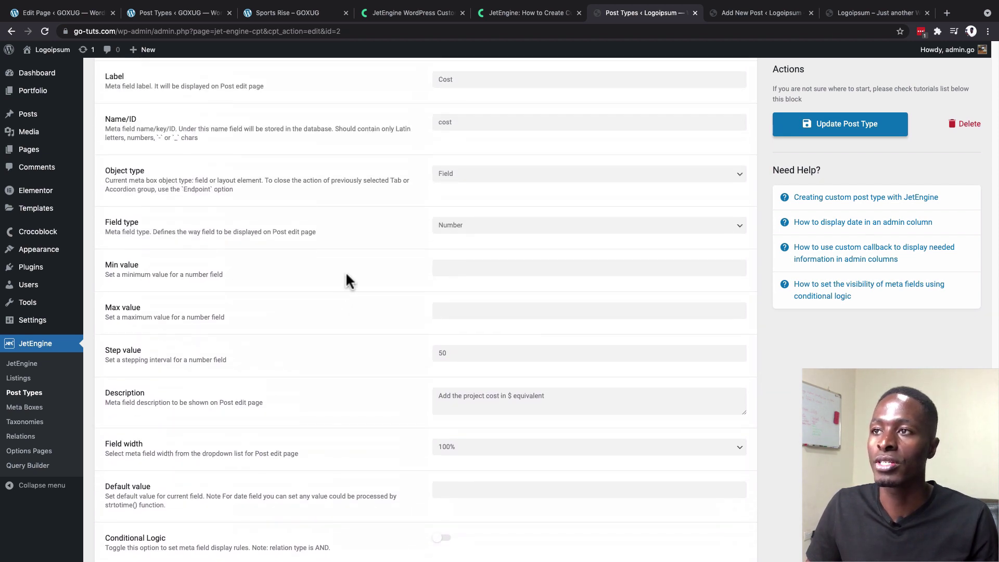
pyautogui.scroll(-5, 453, 236)
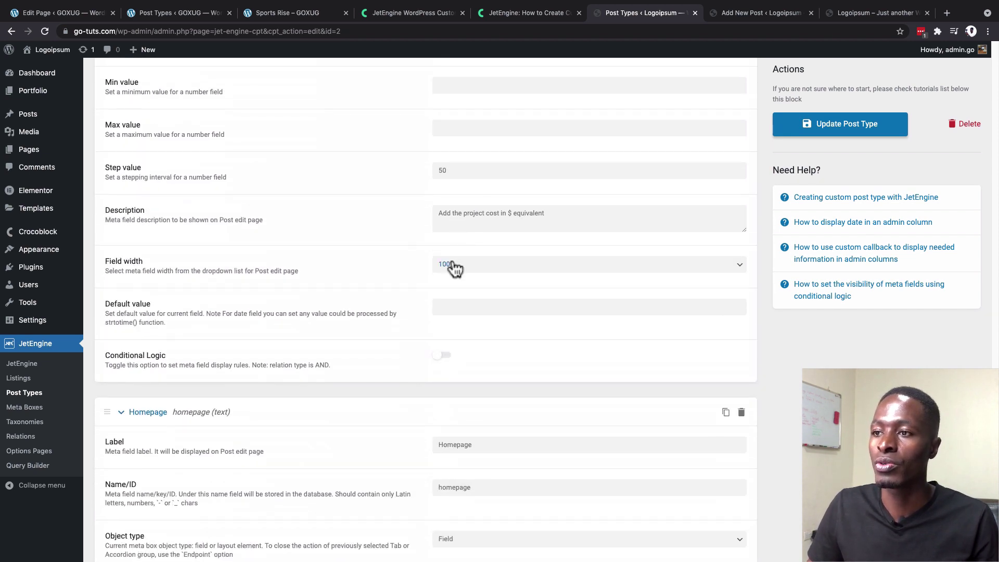
pyautogui.click(450, 264)
pyautogui.click(447, 292)
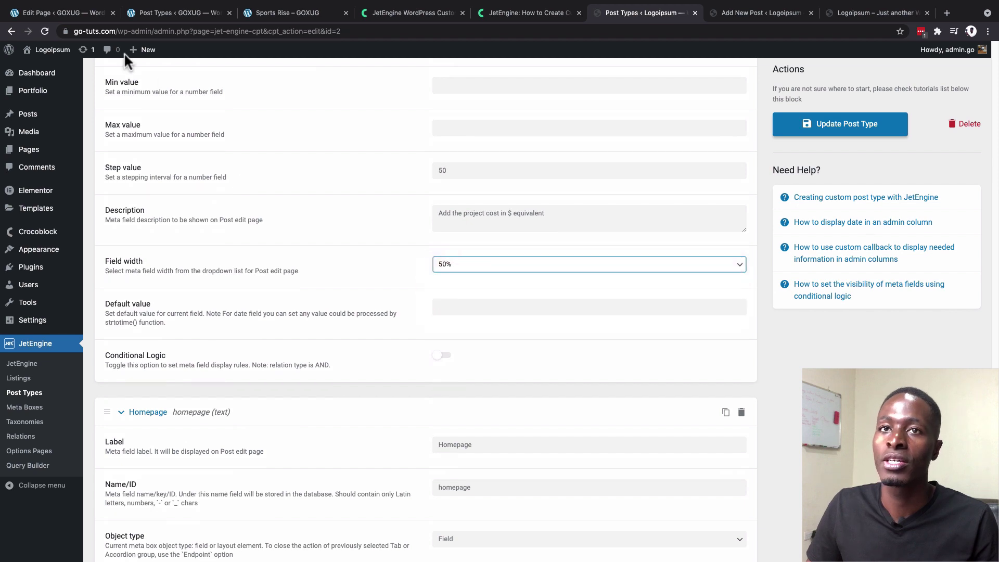
# Step: Check the field layout on the Chips Bag portfolio edit page and add a blank meta field below Homepage
pyautogui.click(85, 13)
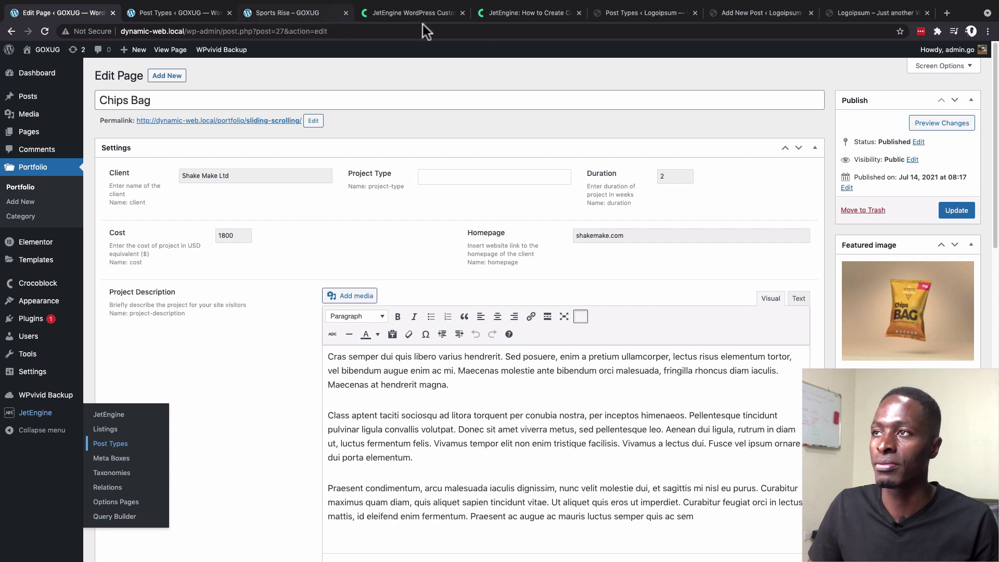
pyautogui.click(642, 13)
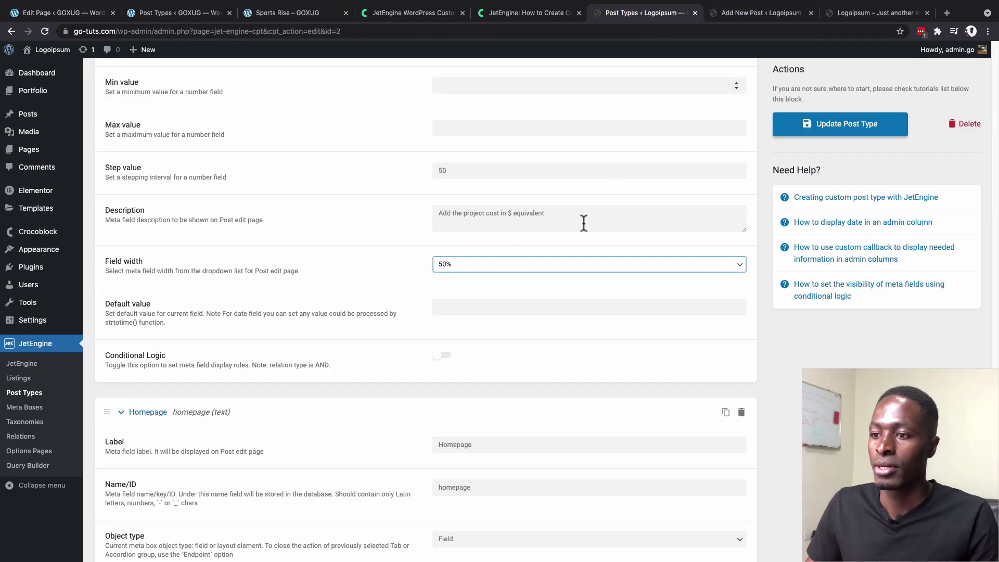
pyautogui.scroll(-8, 532, 322)
pyautogui.scroll(-1, 532, 328)
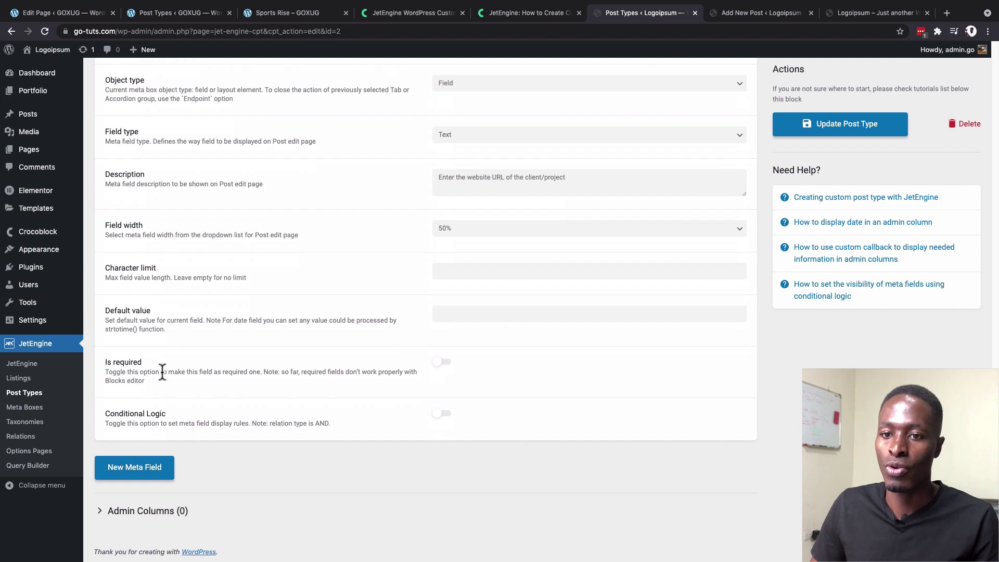
pyautogui.click(136, 471)
pyautogui.scroll(-5, 328, 432)
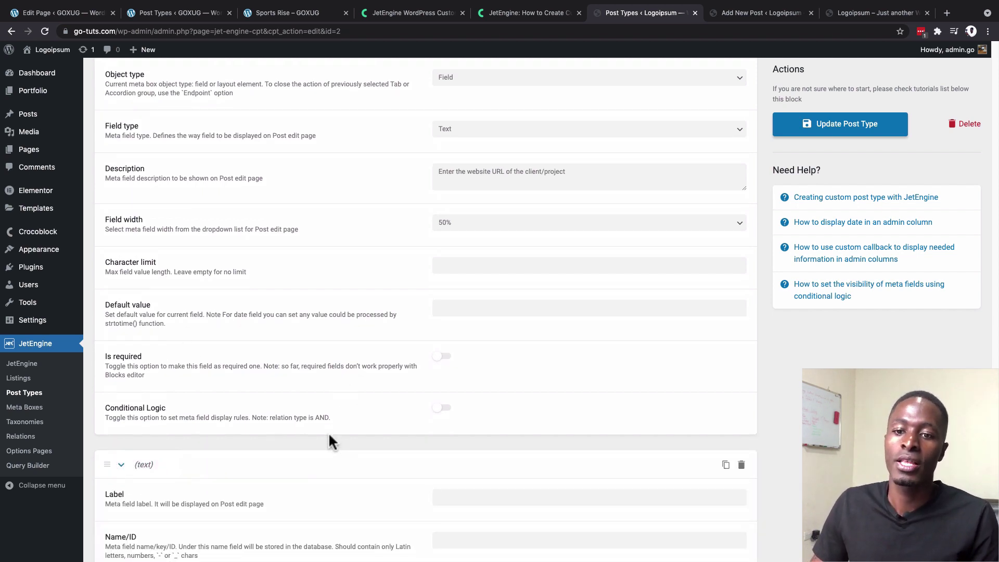
# Step: Consult the Chips Bag edit page for the next field and label the blank meta field Project Description with the ID project-description
pyautogui.click(74, 15)
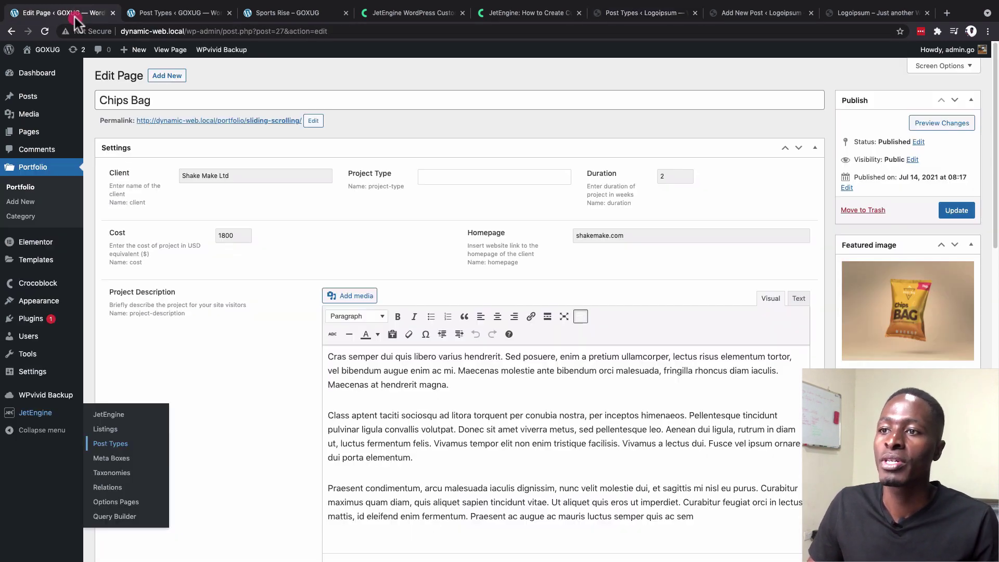
pyautogui.scroll(-2, 194, 333)
pyautogui.click(210, 277)
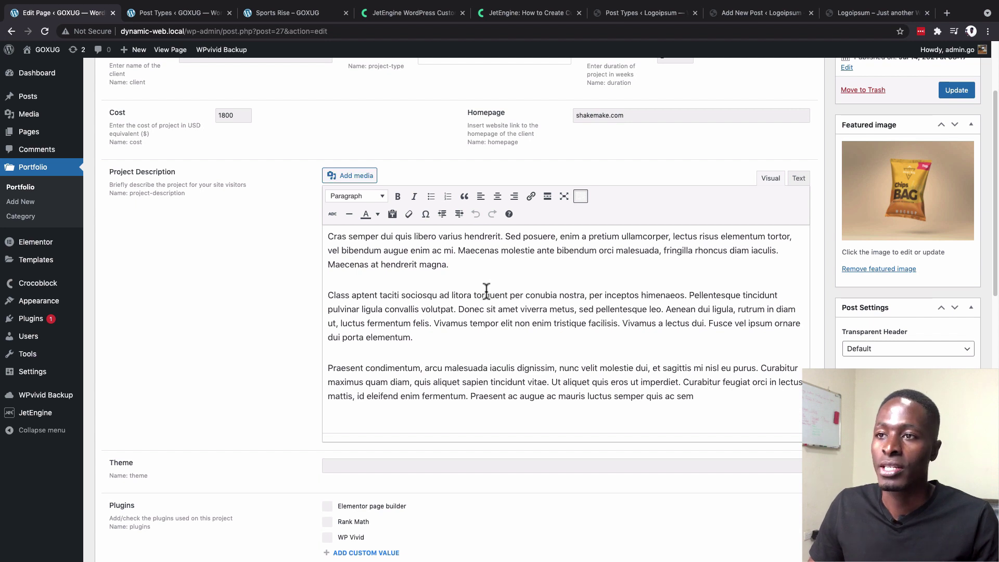
pyautogui.click(614, 15)
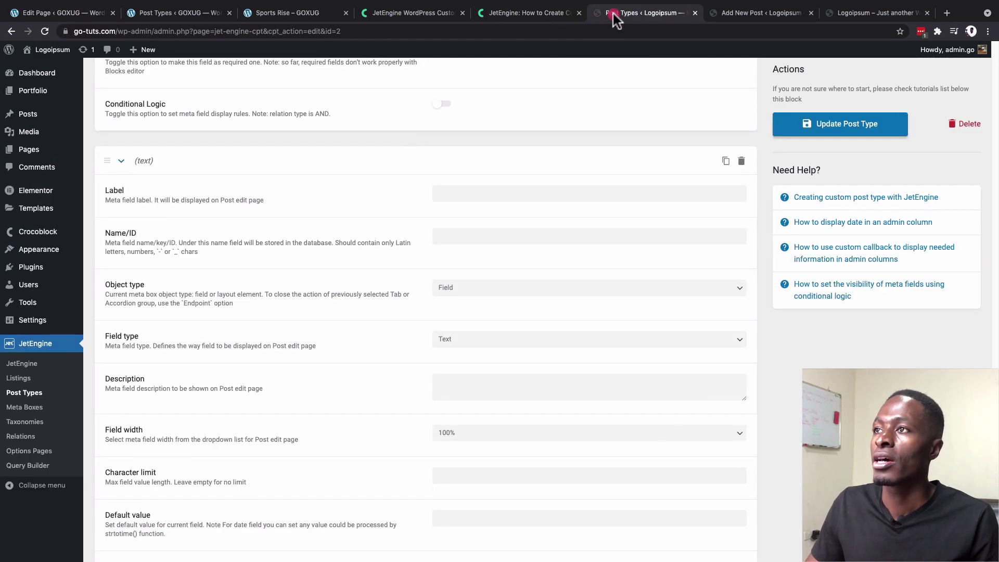
pyautogui.click(462, 194)
pyautogui.write('Pe')
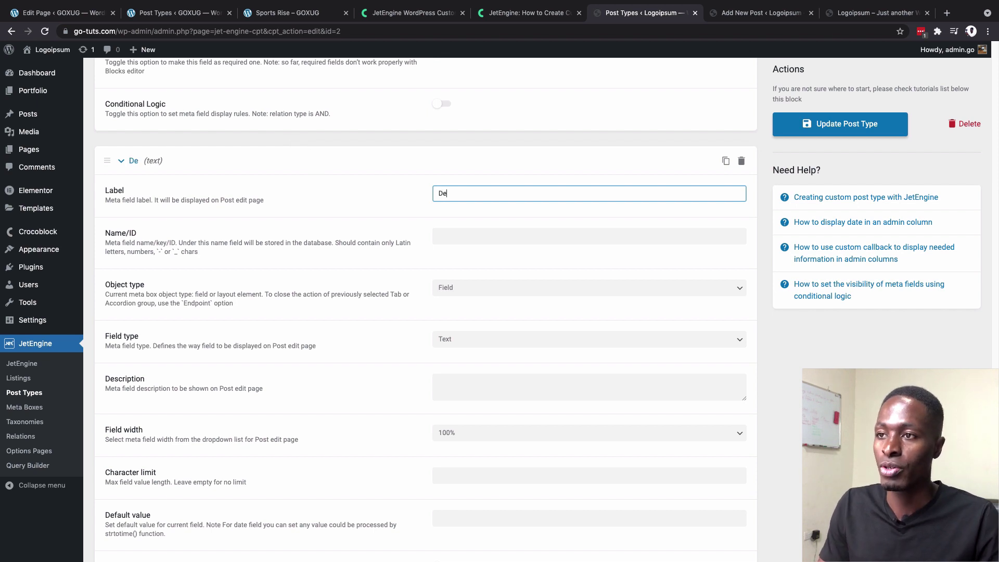
pyautogui.press('BackSpace')
pyautogui.press('BackSpace')
pyautogui.write('Pr')
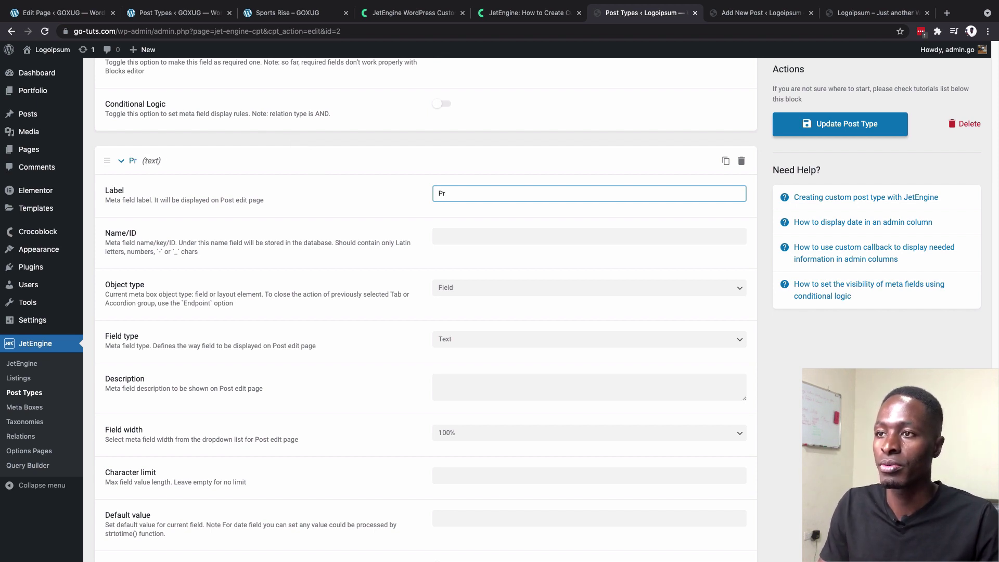
pyautogui.write('oject Description')
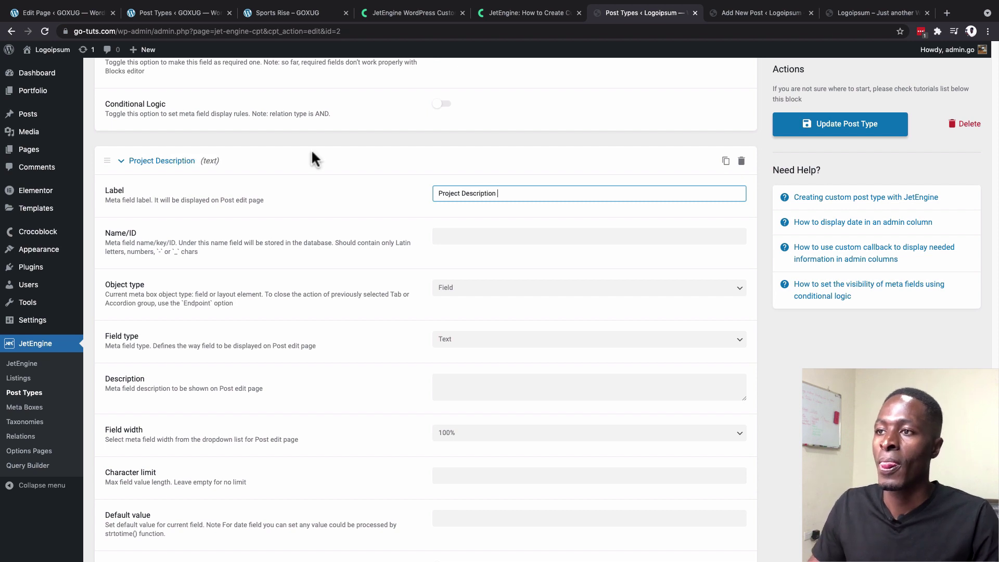
pyautogui.click(456, 237)
# Step: Keep the Project Description field's object type as Field and set its field type to WYSIWYG
pyautogui.click(479, 294)
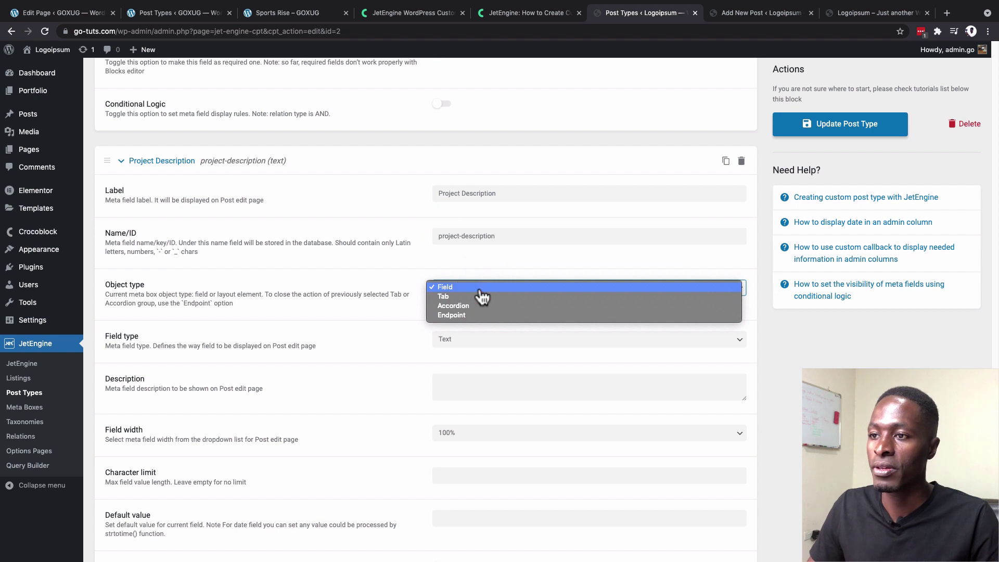
pyautogui.click(475, 286)
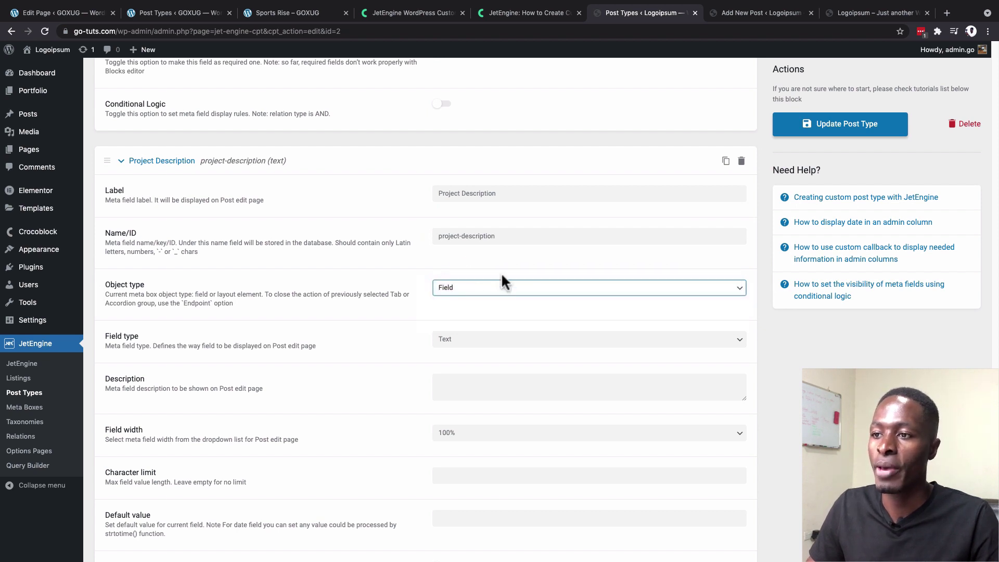
pyautogui.click(477, 342)
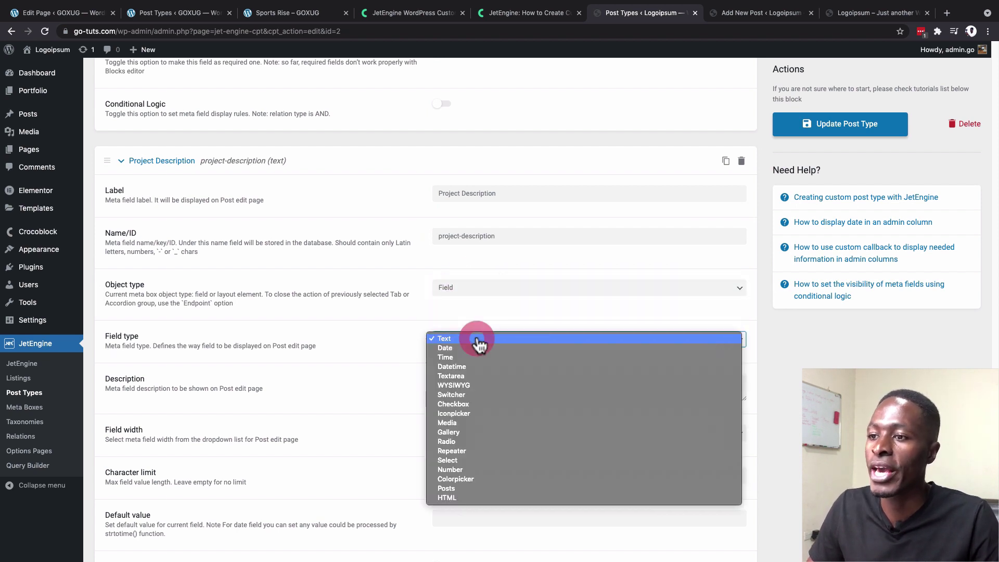
pyautogui.click(473, 388)
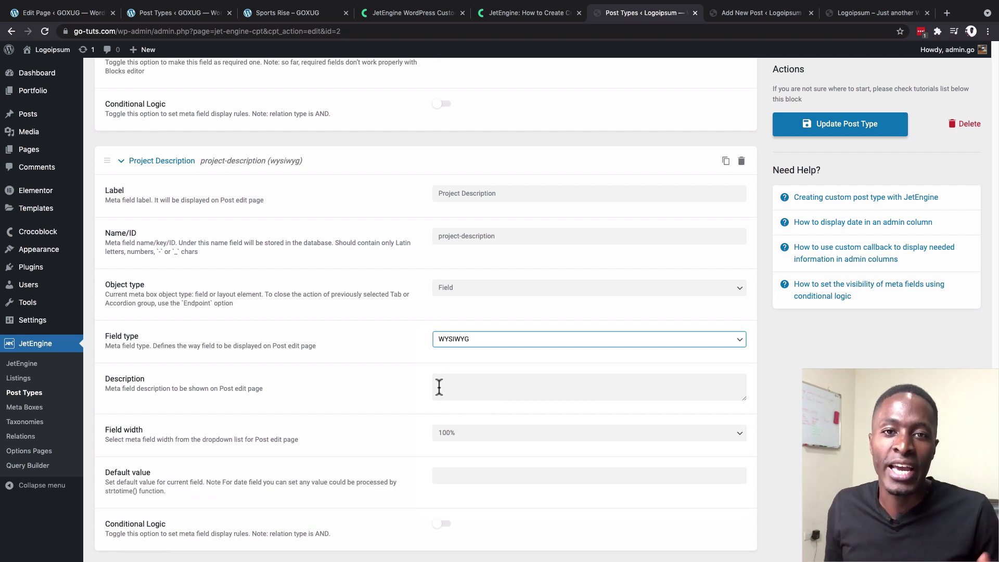
# Step: Make "d litora torquent per conubia" bold and italic in the Chips Bag project description, and look over the Sports Rise page
pyautogui.click(50, 11)
pyautogui.scroll(3, 451, 357)
pyautogui.scroll(-4, 451, 354)
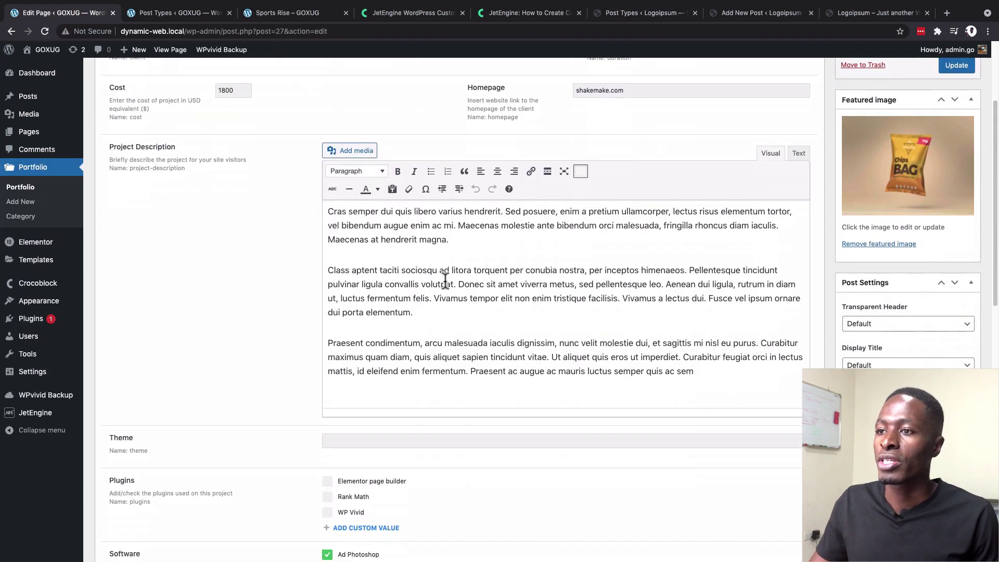
pyautogui.moveTo(443, 270); pyautogui.dragTo(558, 268)
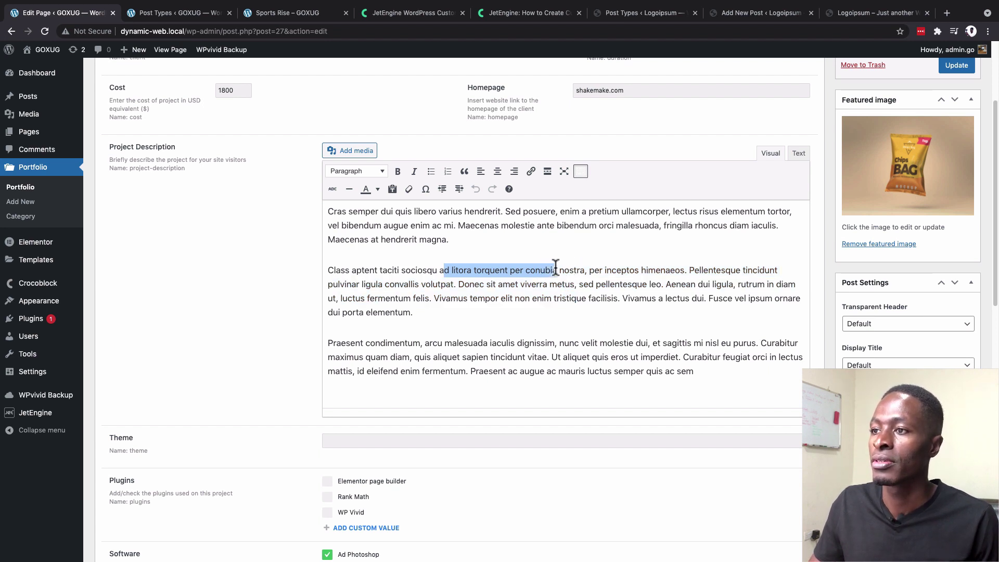
pyautogui.click(398, 172)
pyautogui.click(414, 172)
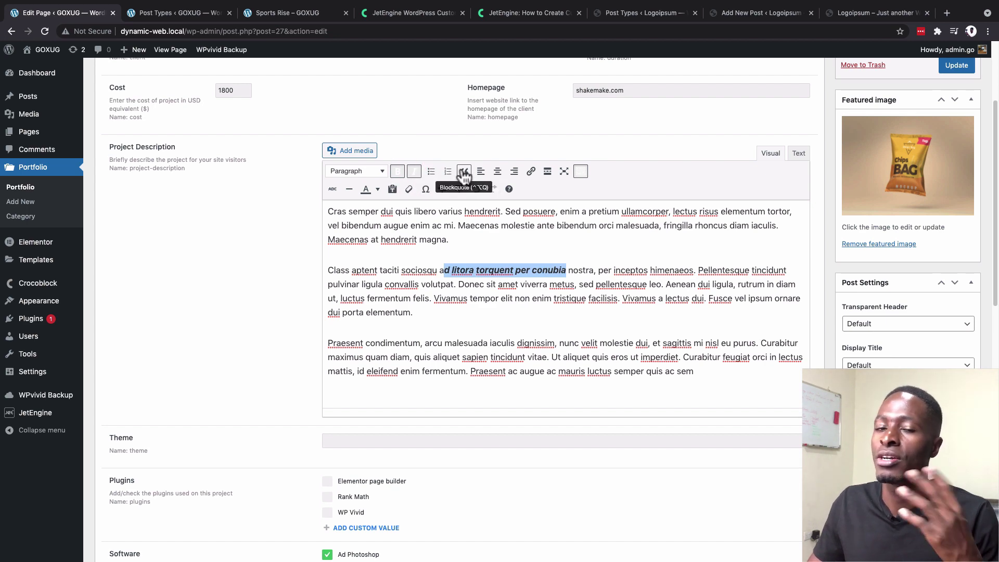
pyautogui.click(295, 16)
pyautogui.scroll(-4, 254, 195)
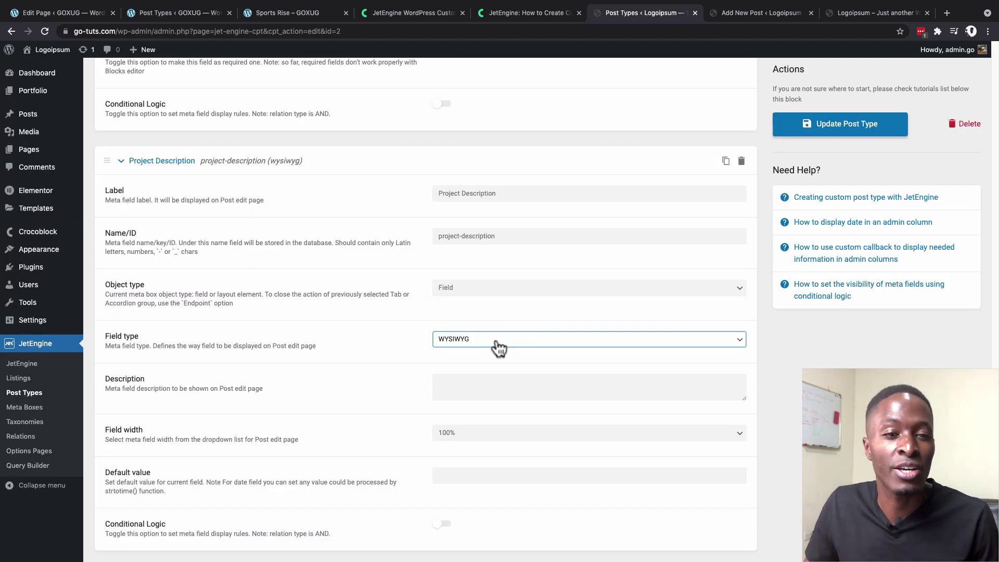
# Step: Keep WYSIWYG as the Project Description field's type and enter "Enter the project description below" as its description
pyautogui.click(495, 339)
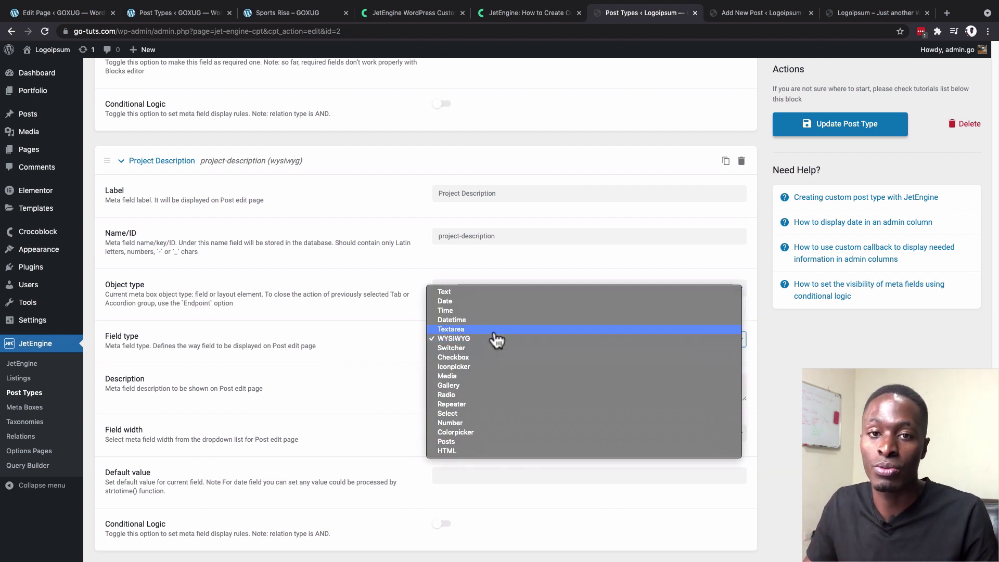
pyautogui.click(494, 339)
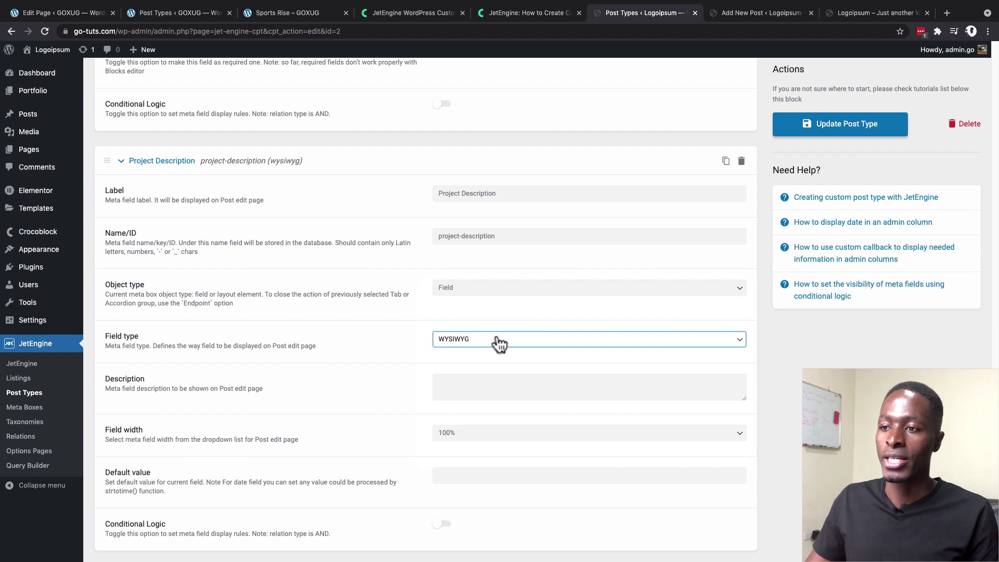
pyautogui.scroll(-3, 439, 415)
pyautogui.click(453, 282)
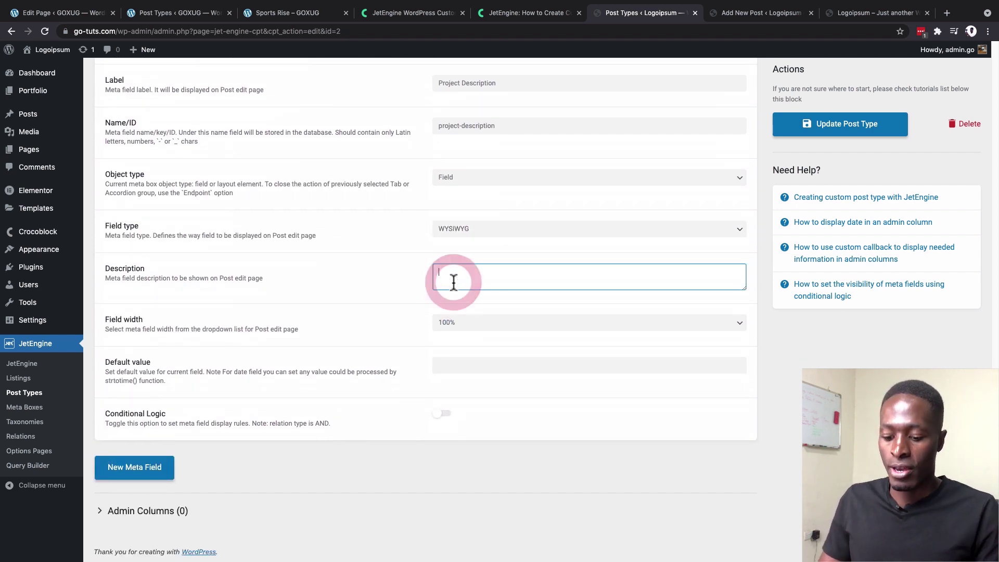
pyautogui.write('Enter the project description')
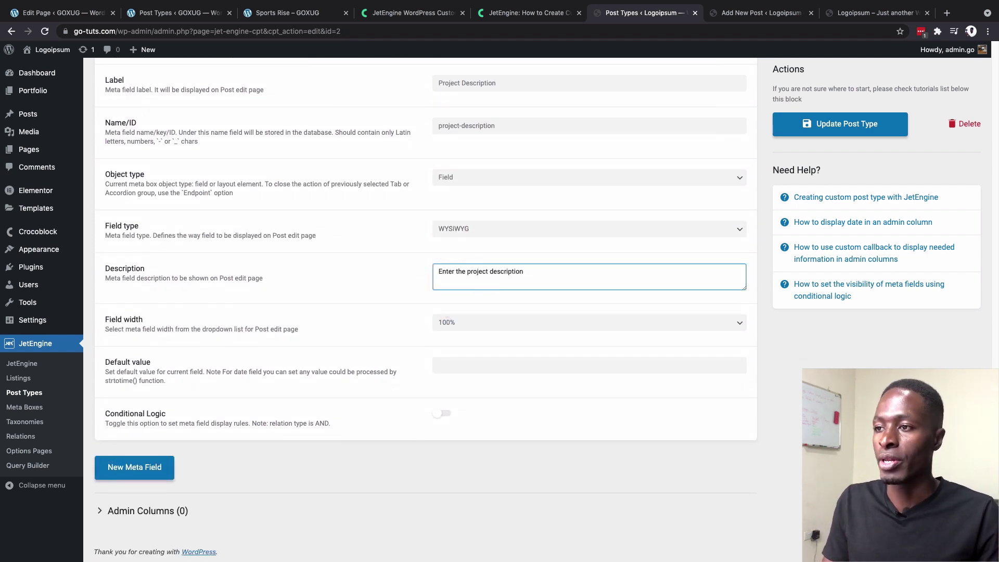
pyautogui.write(' below')
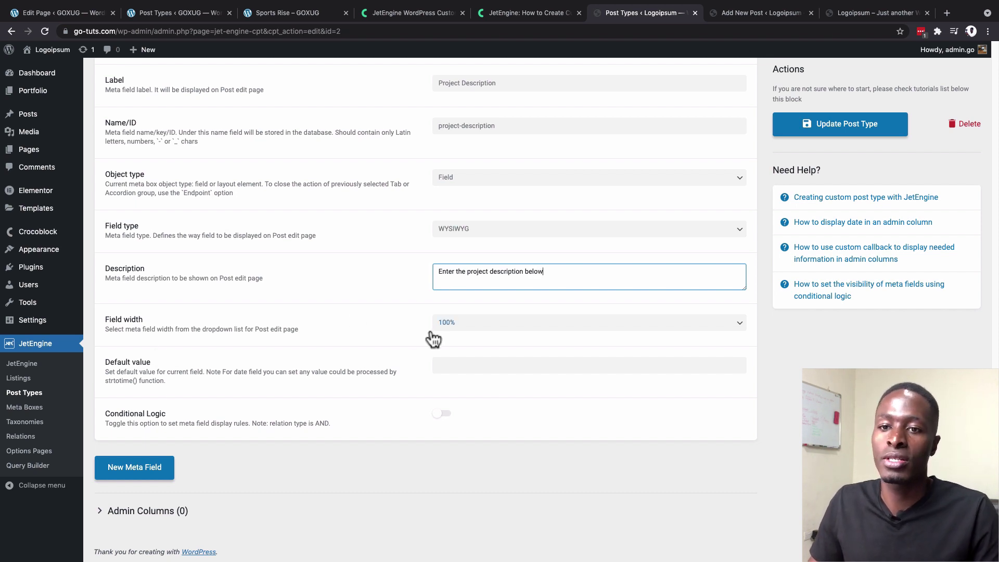
# Step: Add a blank meta field below Project Description and check the remaining fields on the Chips Bag edit page
pyautogui.click(135, 467)
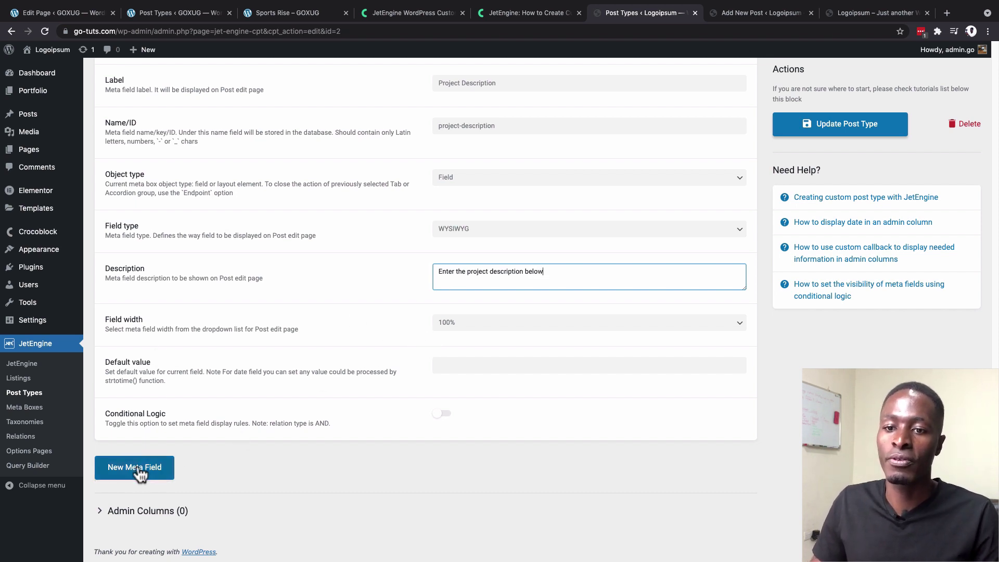
pyautogui.click(74, 10)
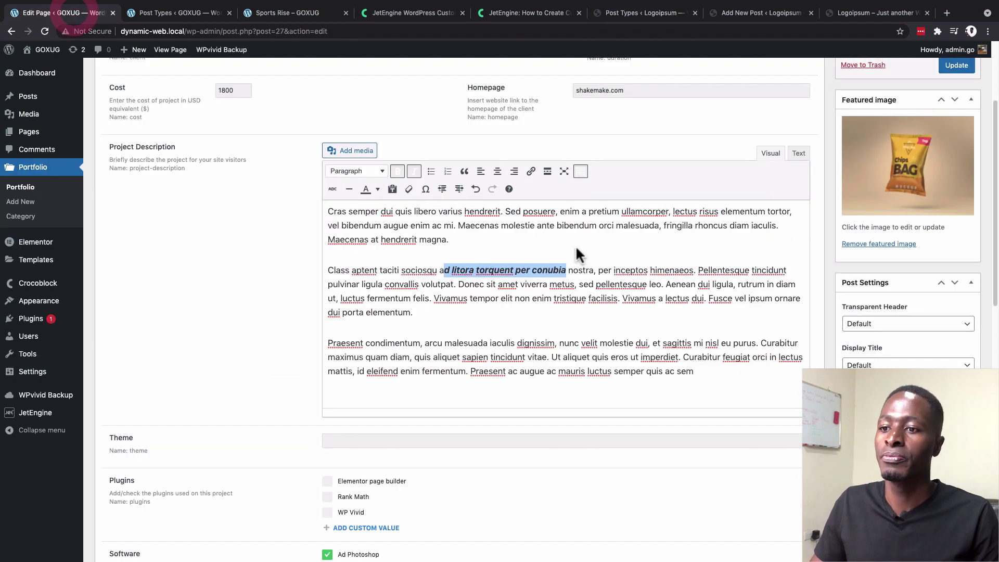
pyautogui.scroll(-5, 575, 245)
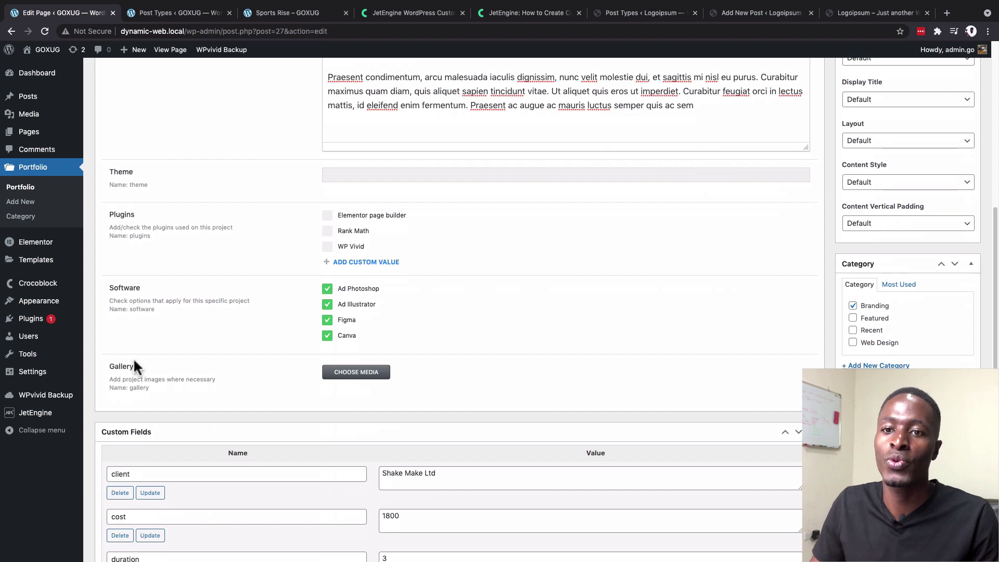
pyautogui.click(645, 12)
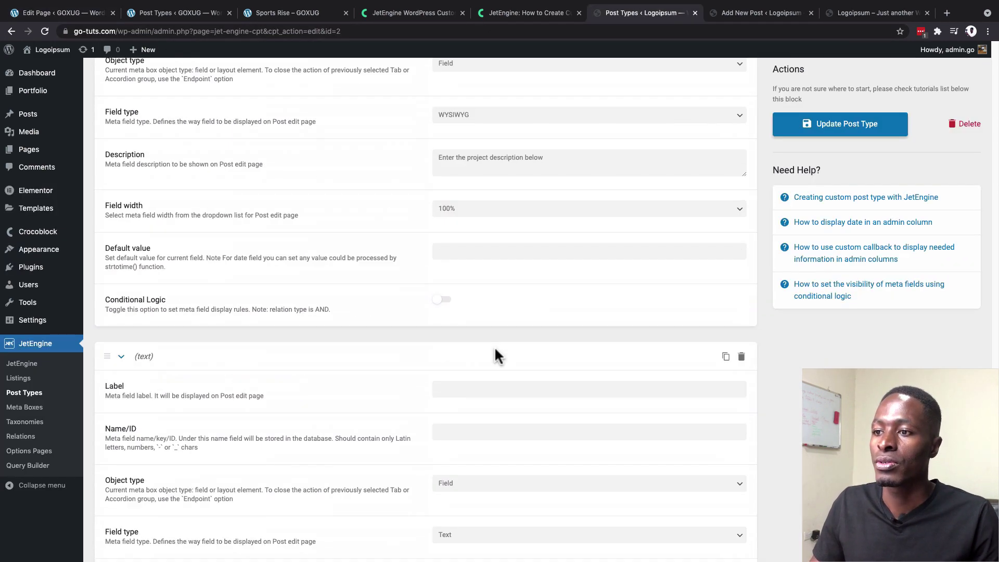
pyautogui.scroll(-3, 494, 346)
# Step: Label the new meta field Theme with the ID theme, keeping its object type as Field and field type as Text
pyautogui.click(461, 224)
pyautogui.write('Theme')
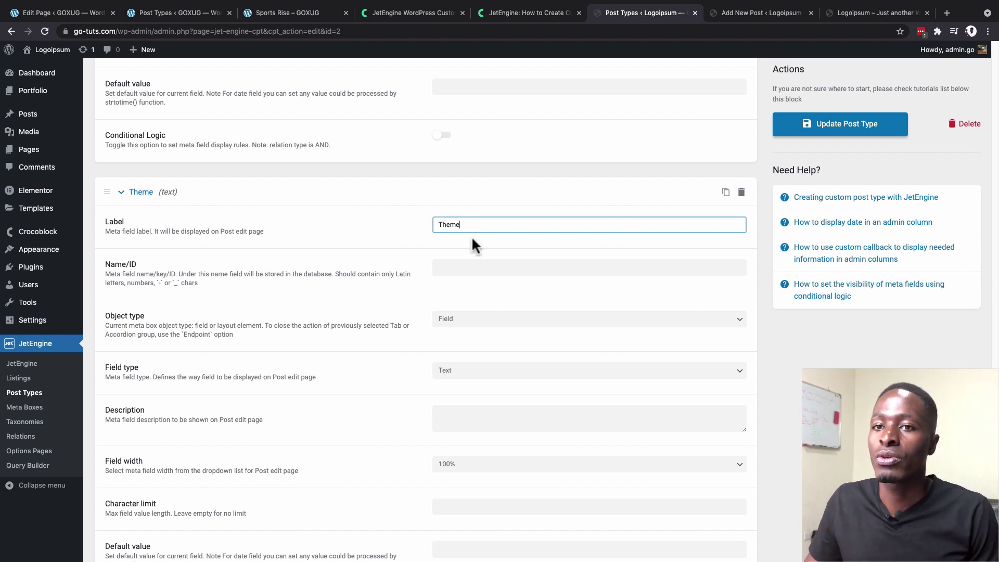
pyautogui.click(470, 266)
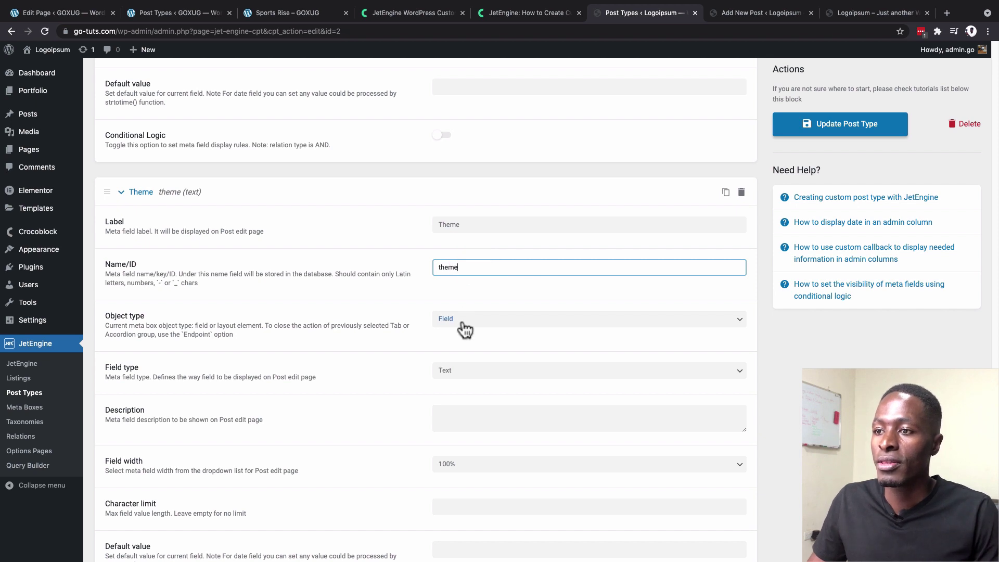
pyautogui.click(465, 328)
pyautogui.click(458, 319)
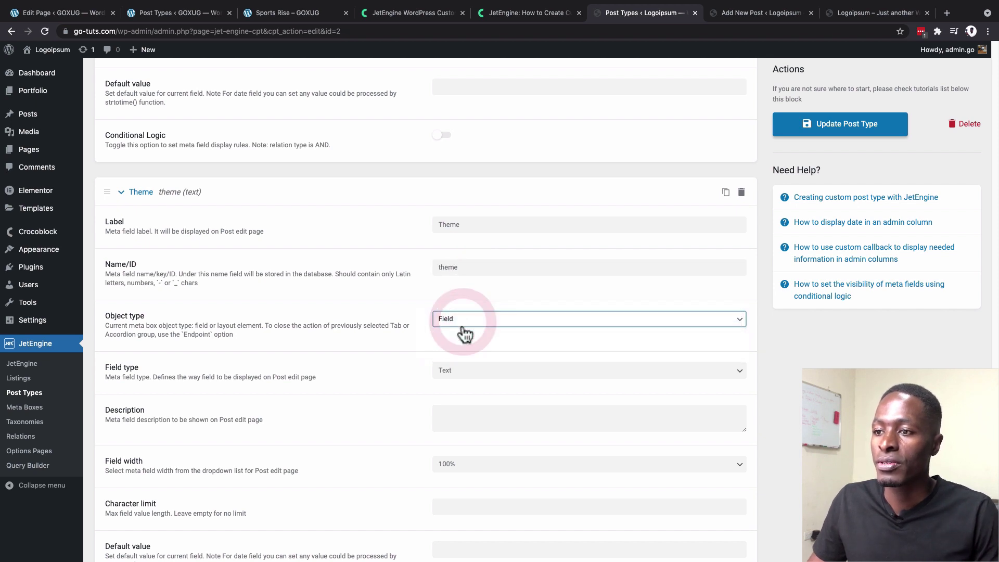
pyautogui.click(459, 372)
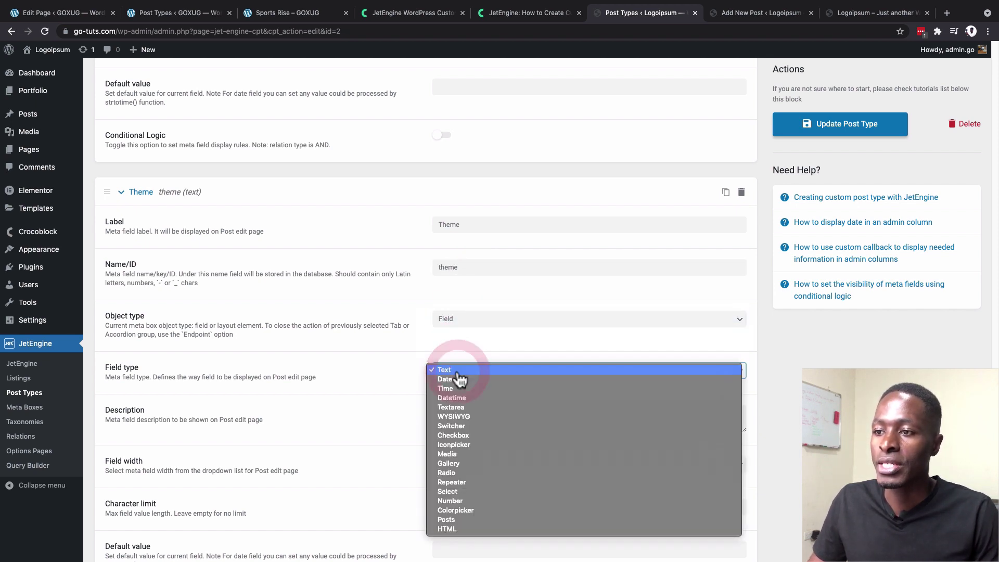
pyautogui.click(458, 370)
# Step: Enter "Enter the name of the theme used" as the Theme meta field's description
pyautogui.scroll(-1, 459, 379)
pyautogui.click(456, 363)
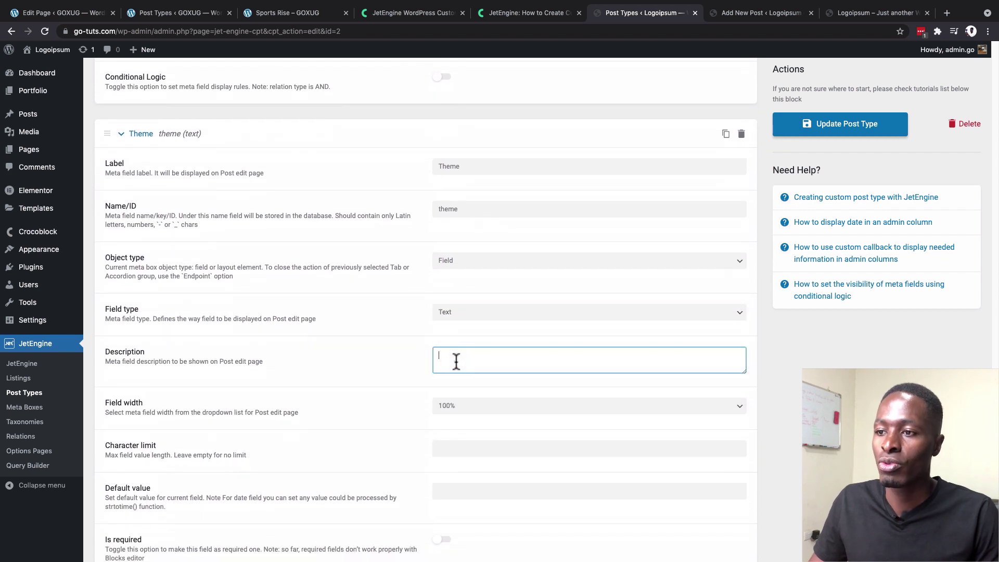
pyautogui.write('Enter')
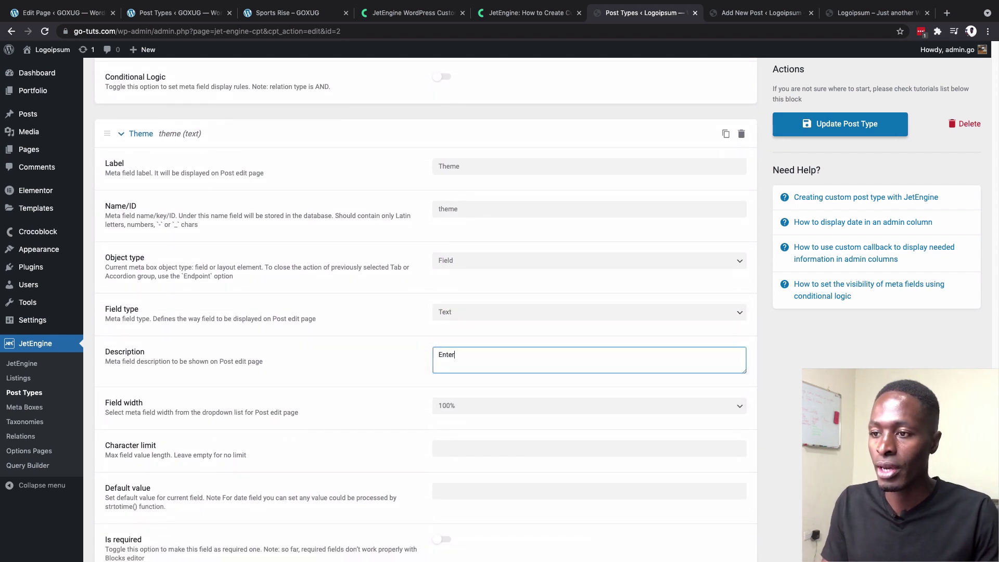
pyautogui.write(' the name of the theme used')
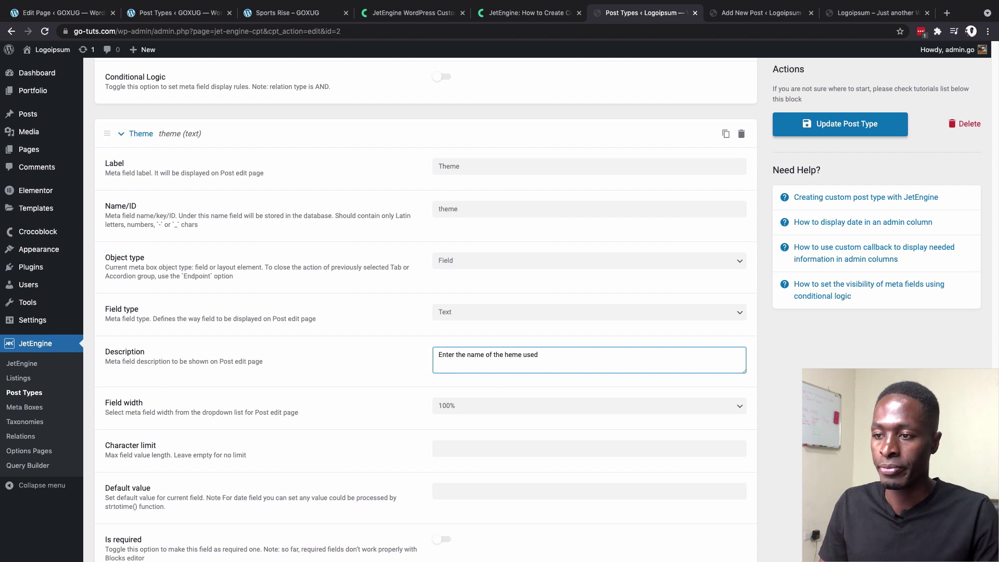
# Step: Add a new meta field below Theme with the label Plugins and the ID plugins
pyautogui.scroll(-1, 444, 387)
pyautogui.scroll(-2, 444, 387)
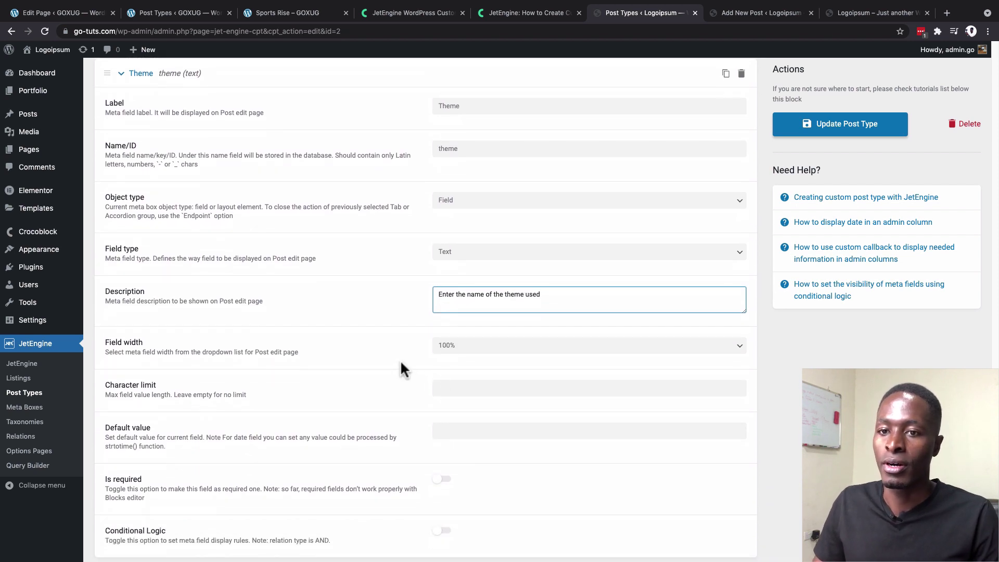
pyautogui.scroll(-4, 458, 388)
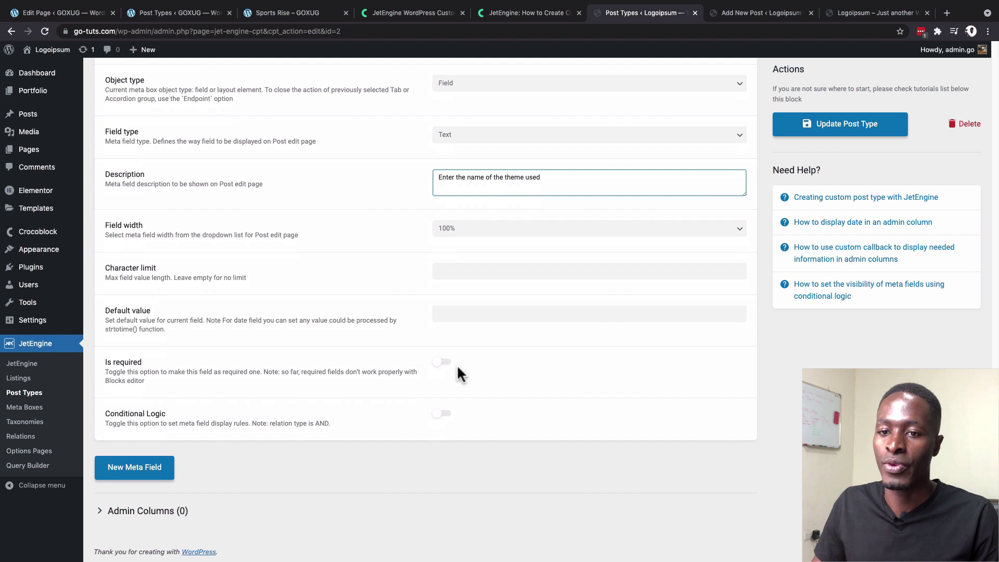
pyautogui.click(155, 469)
pyautogui.scroll(-2, 307, 409)
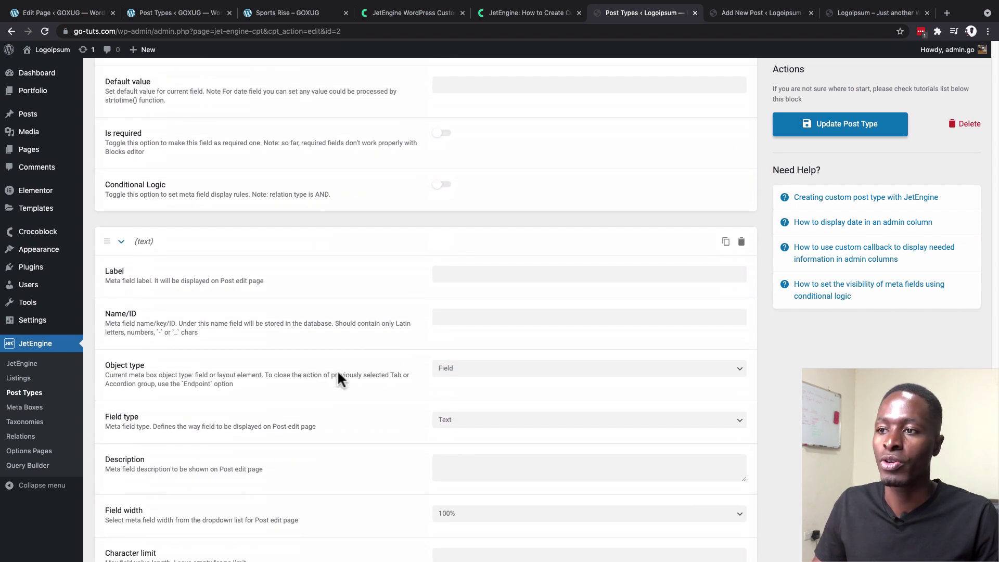
pyautogui.click(489, 272)
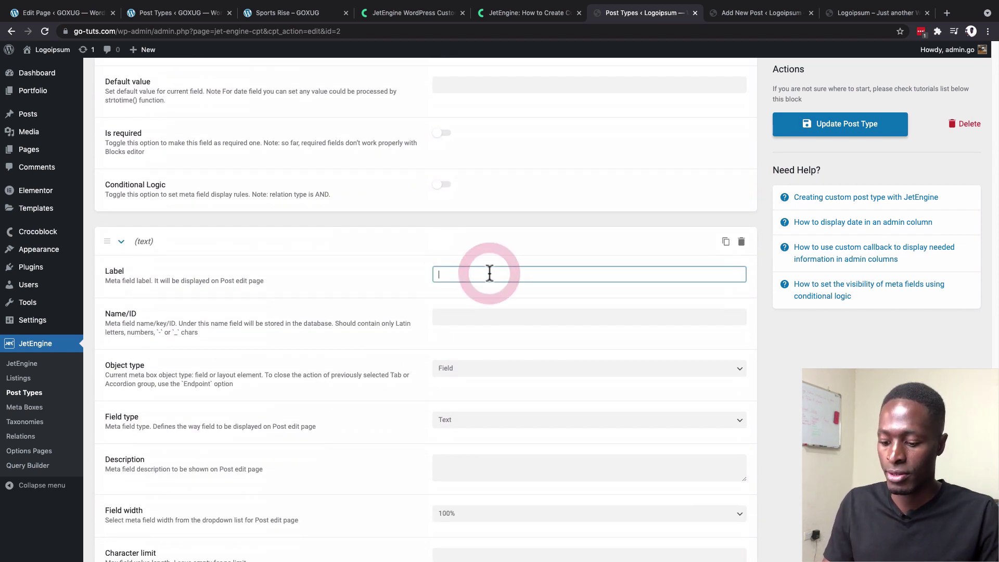
pyautogui.write('Pl')
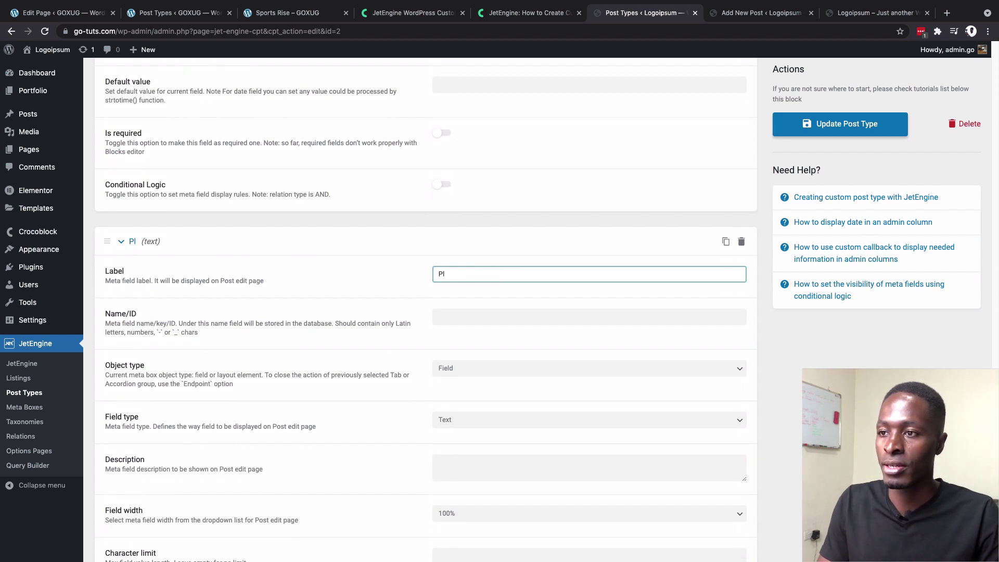
pyautogui.write('ugn')
pyautogui.press('BackSpace')
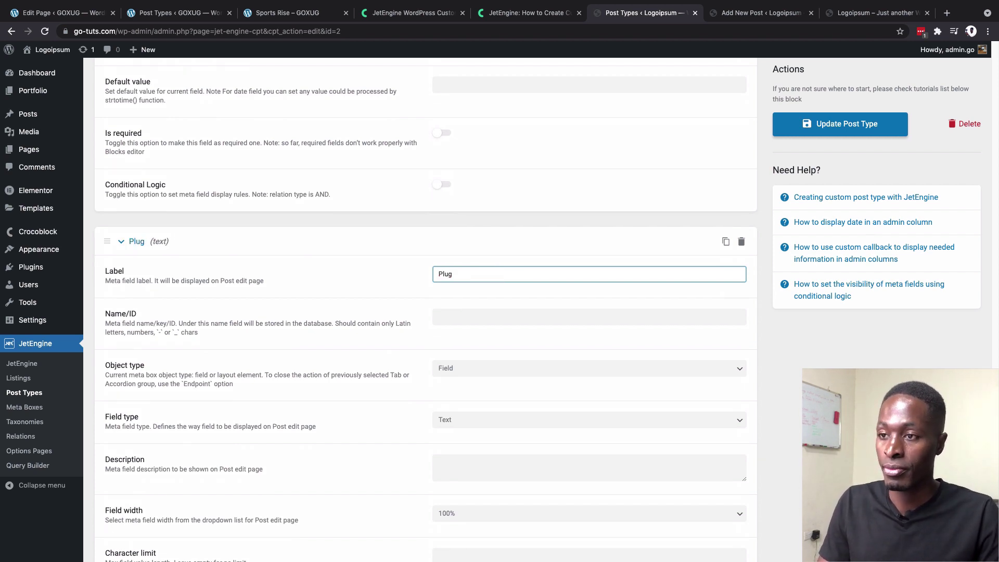
pyautogui.write('ins')
pyautogui.scroll(-1, 470, 289)
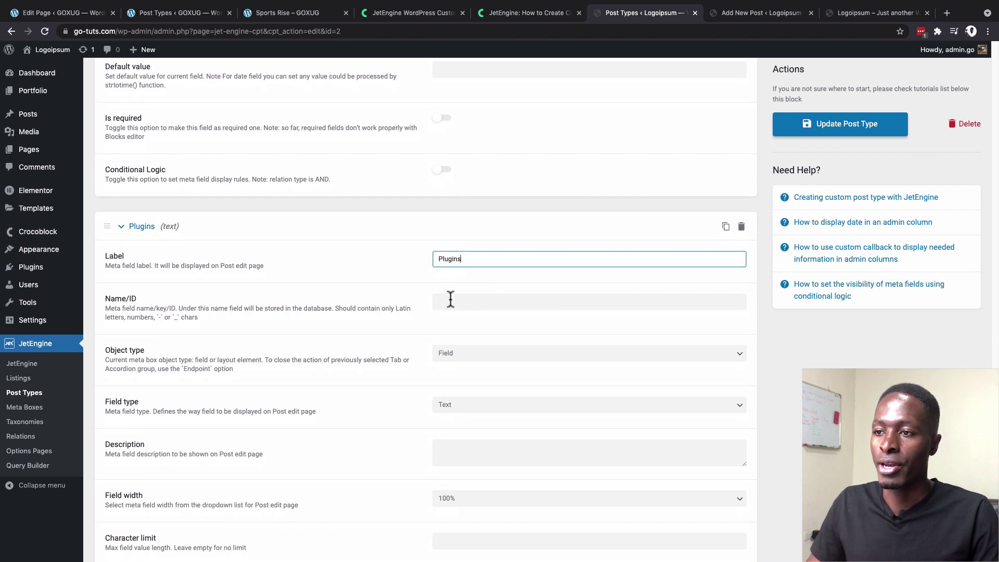
pyautogui.click(447, 298)
# Step: Set the Plugins meta field's type to Checkbox
pyautogui.scroll(-3, 485, 323)
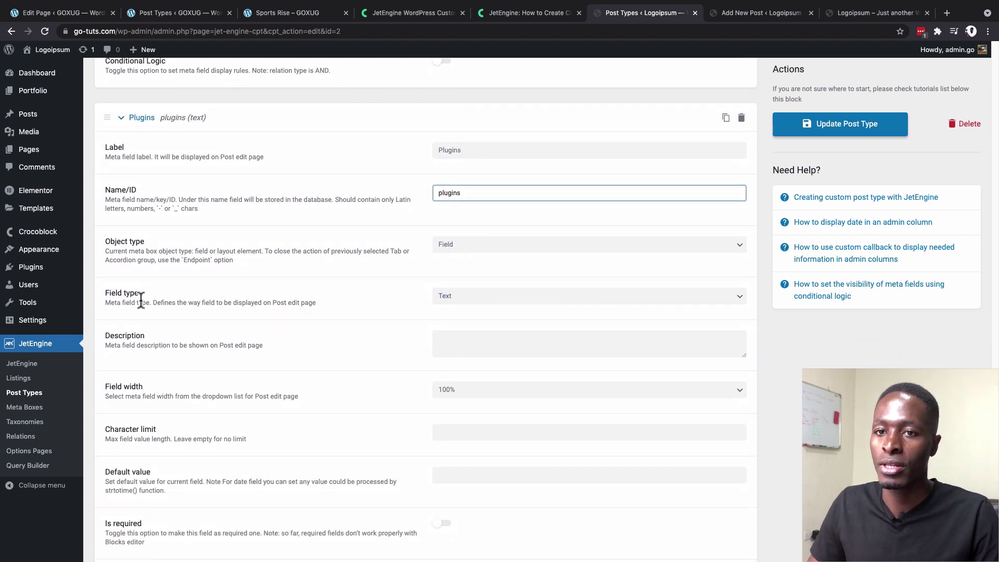
pyautogui.click(463, 301)
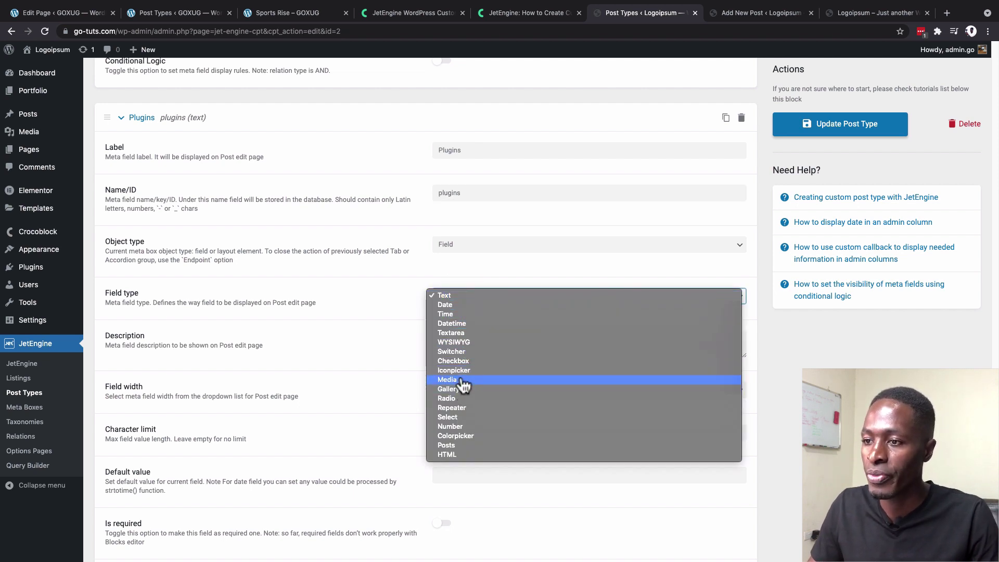
pyautogui.click(481, 361)
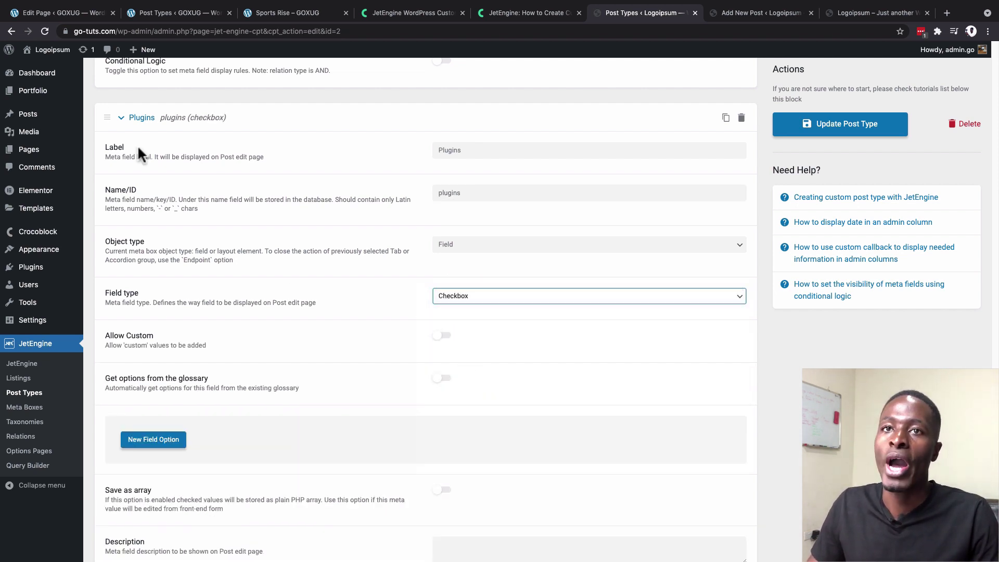
# Step: On the Chips Bag edit page, try ticking the Elementor page builder, Rank Math and WP Vivid plugins, and clear them again
pyautogui.click(57, 12)
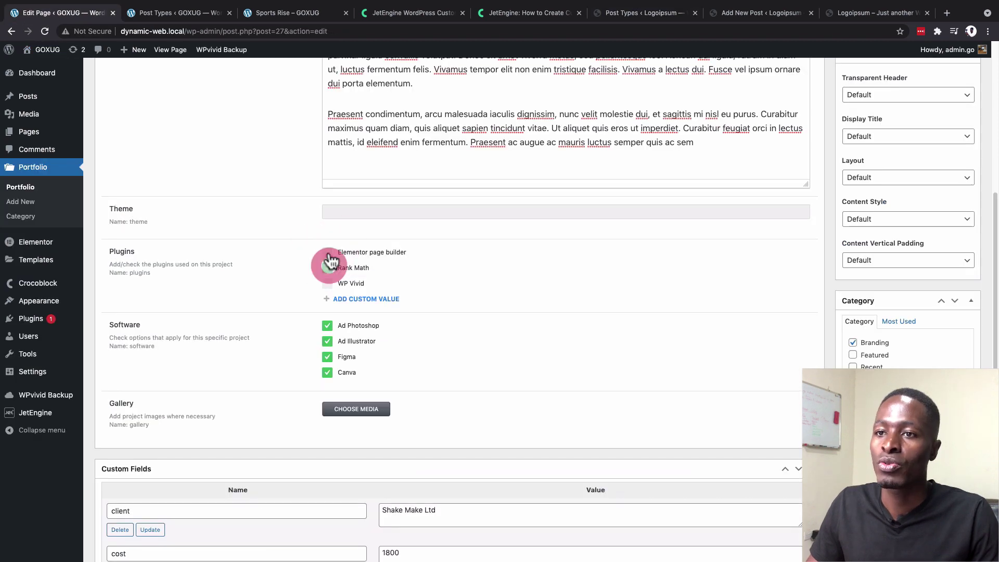
pyautogui.click(327, 254)
pyautogui.click(327, 269)
pyautogui.click(327, 283)
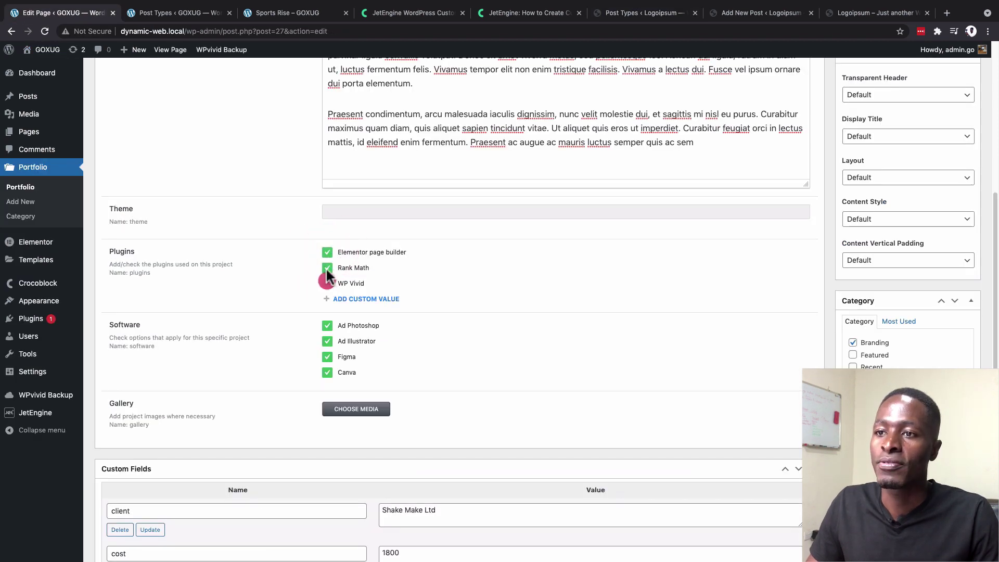
pyautogui.click(327, 252)
pyautogui.click(327, 268)
pyautogui.click(327, 267)
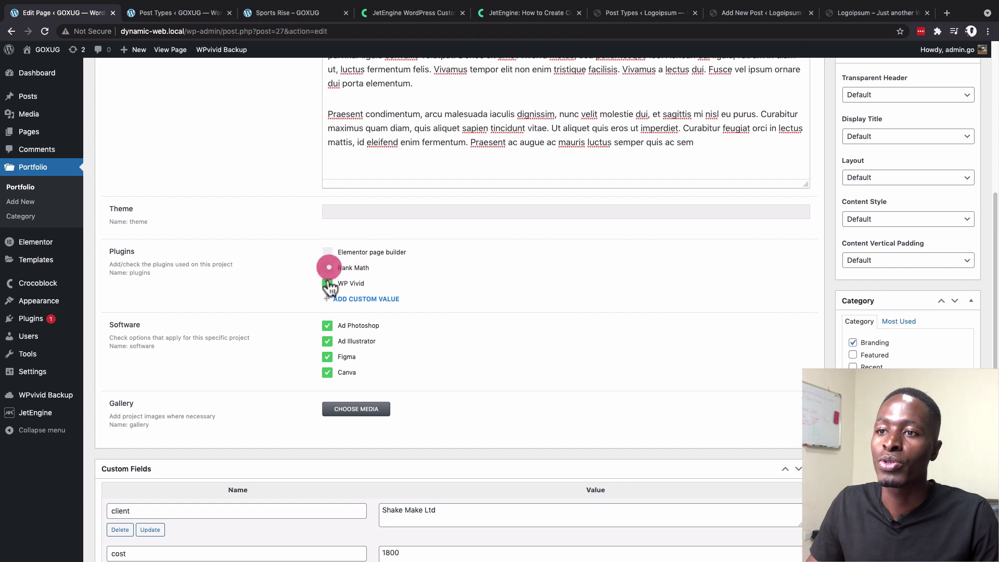
pyautogui.click(327, 282)
pyautogui.click(327, 268)
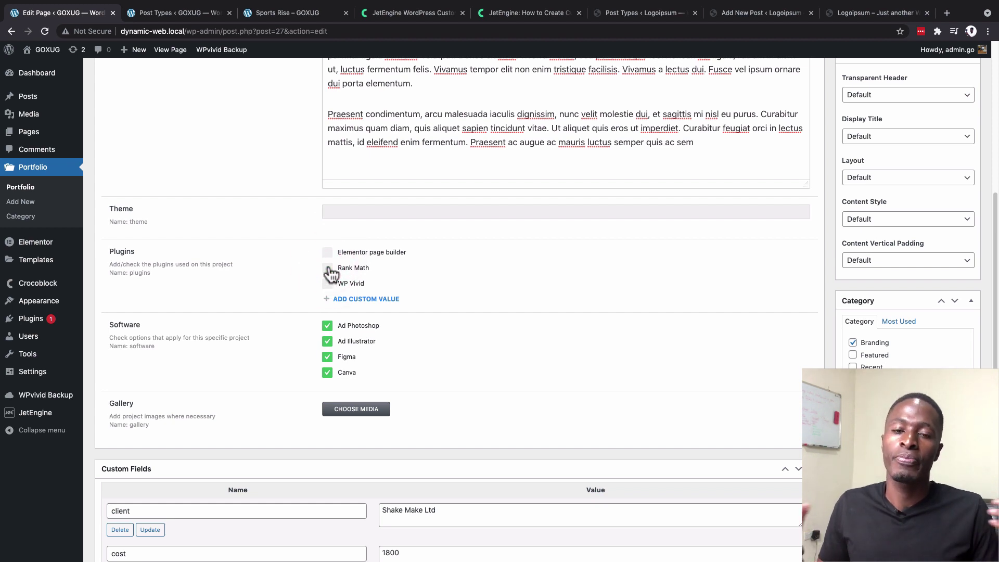
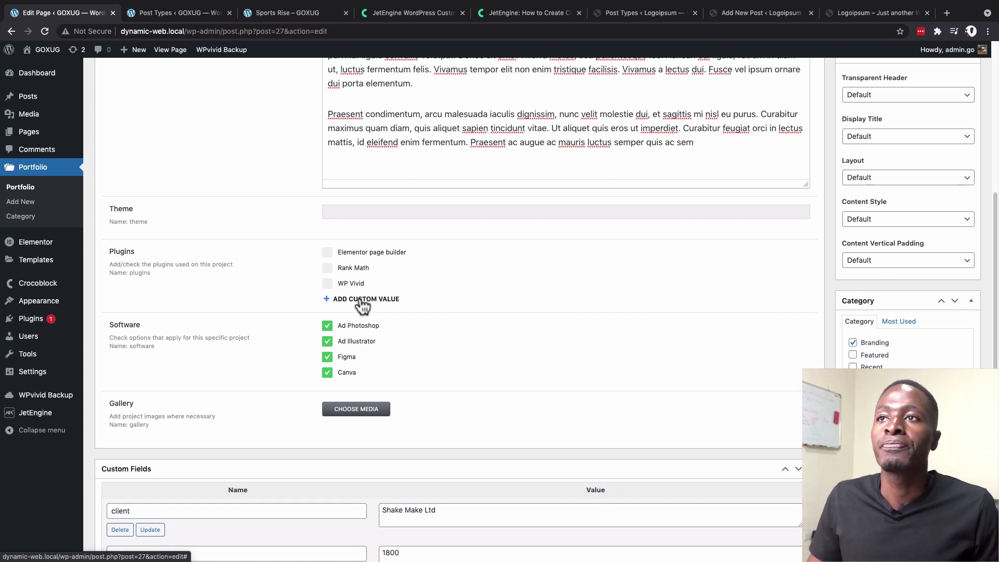
# Step: Allow custom values for the Plugins meta field and compare this with the custom value option on the Chips Bag edit page
pyautogui.click(629, 14)
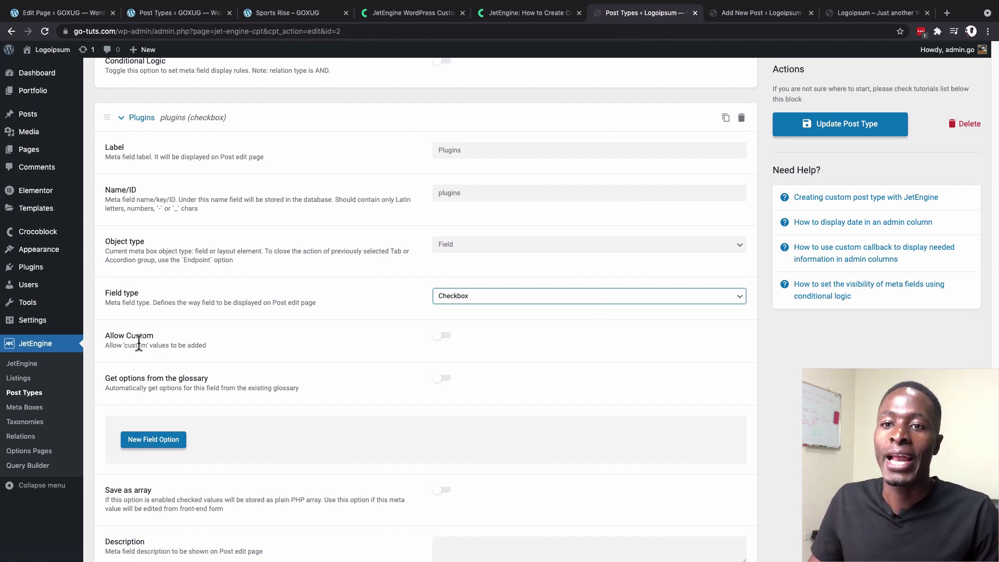
pyautogui.click(446, 338)
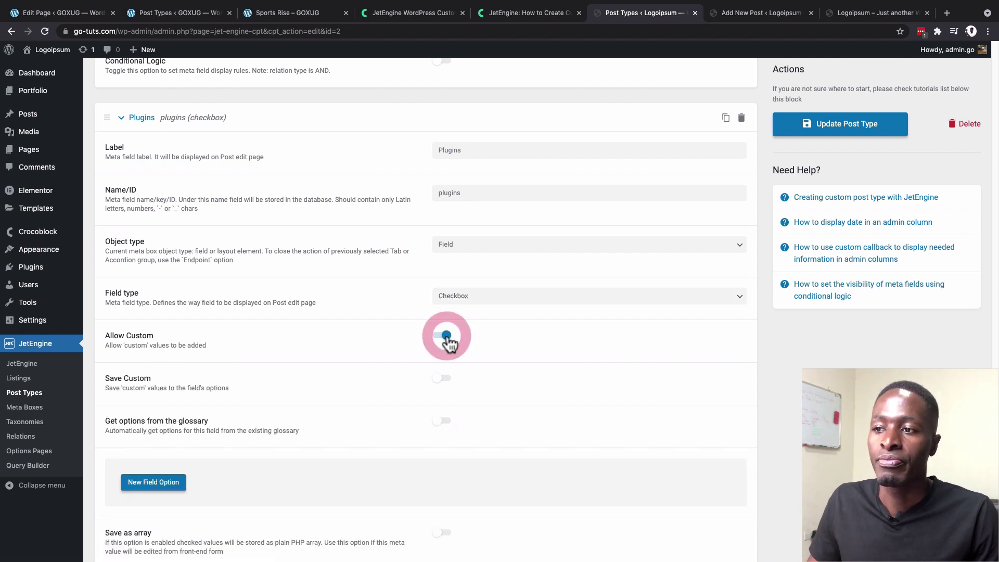
pyautogui.click(113, 19)
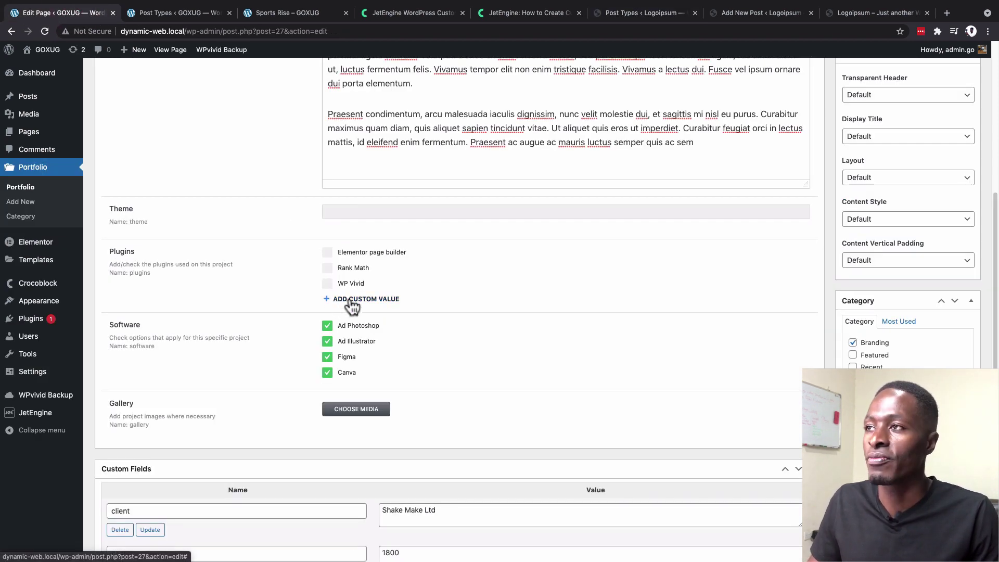
pyautogui.click(647, 13)
# Step: Add a field option to the Plugins meta field with the option value "Elementor page builder"
pyautogui.scroll(-2, 518, 317)
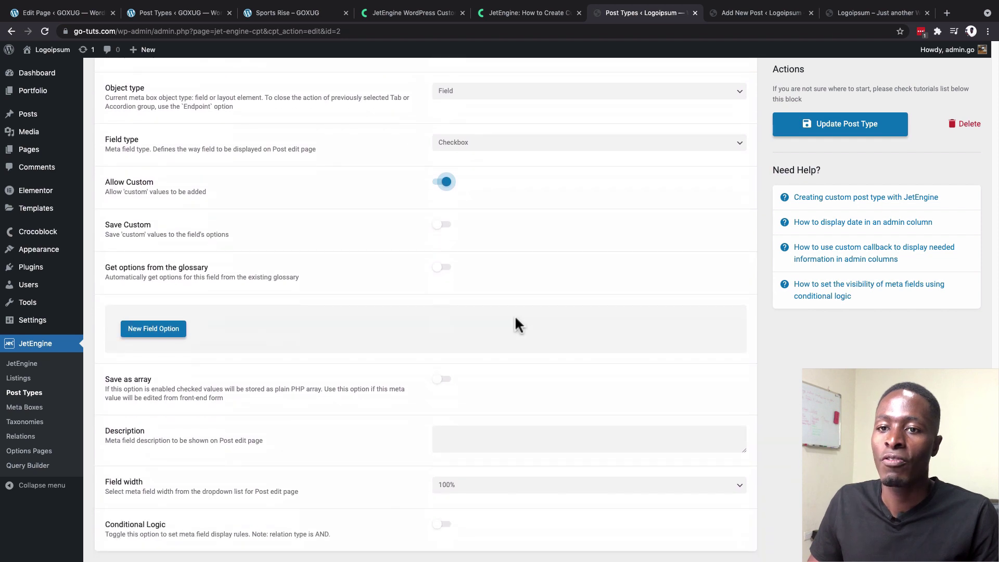
pyautogui.click(168, 336)
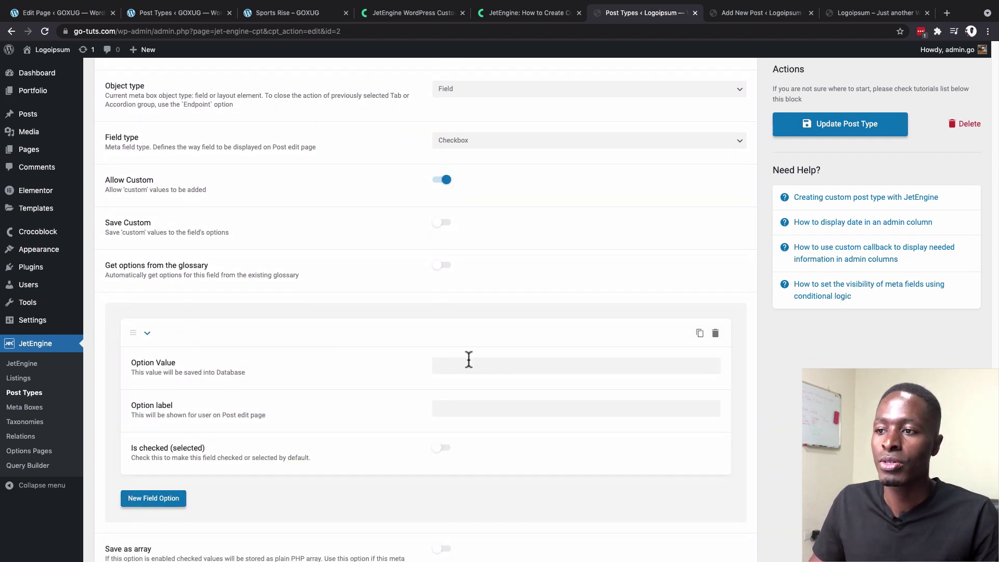
pyautogui.scroll(-1, 468, 359)
pyautogui.click(451, 291)
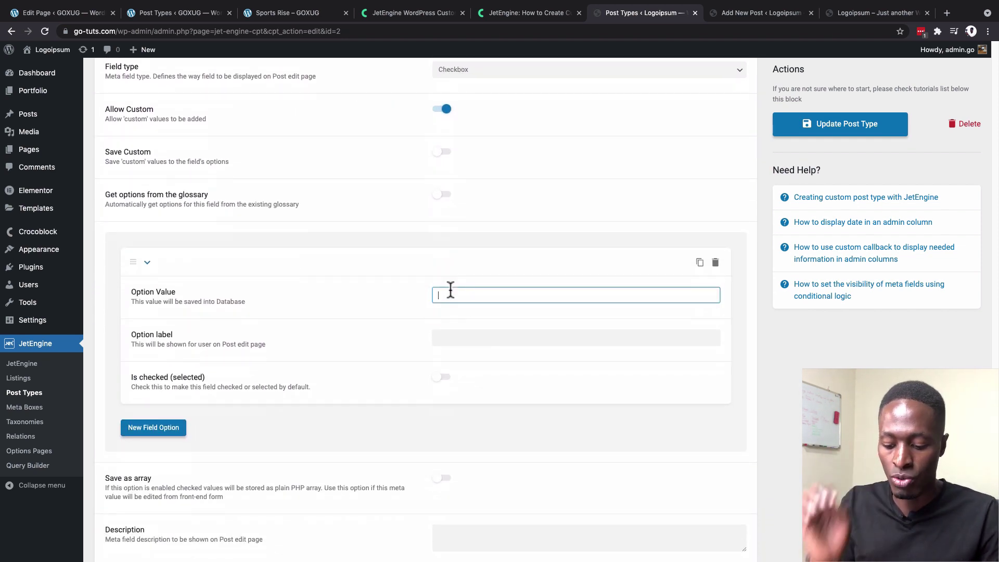
pyautogui.write('El')
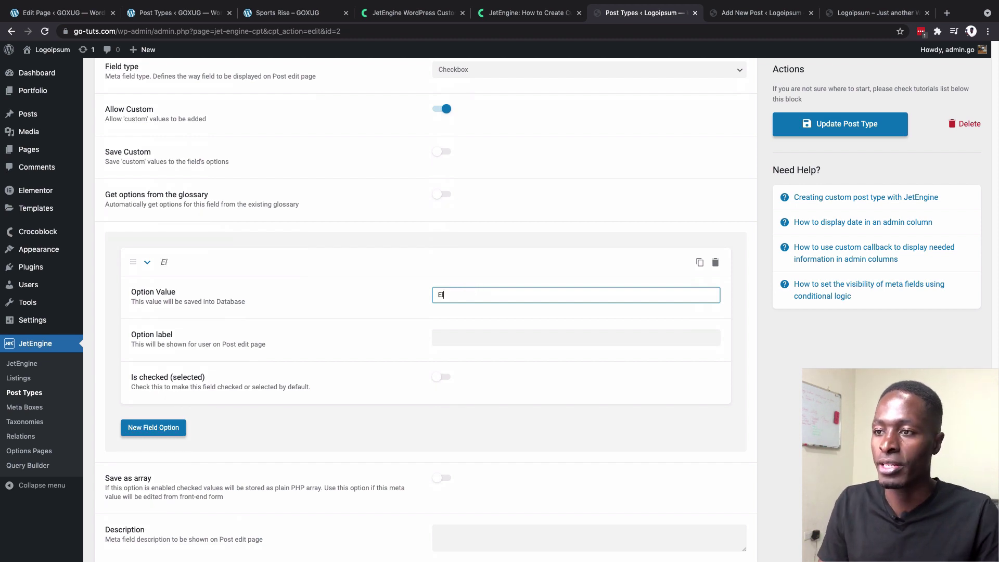
pyautogui.write('ementor P')
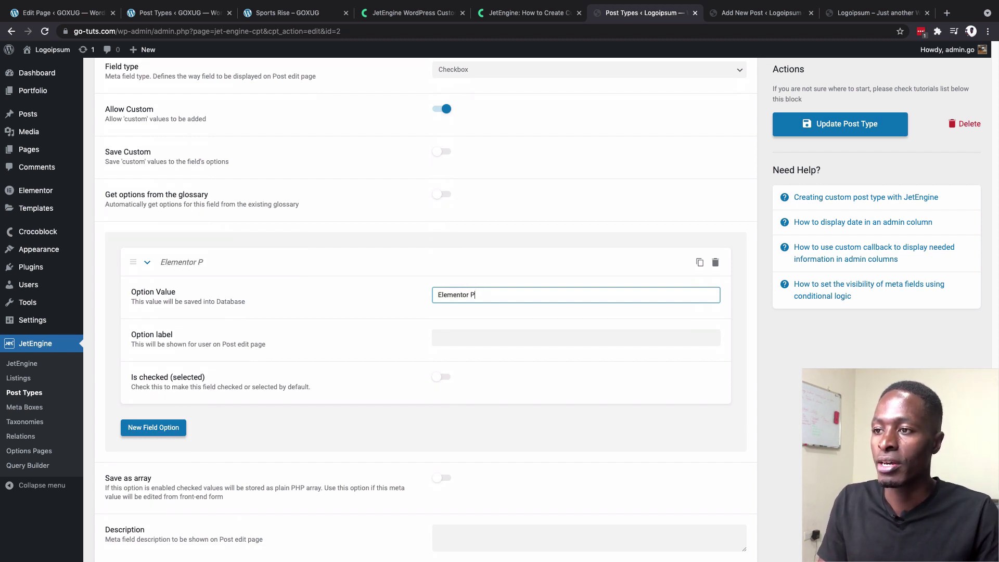
pyautogui.write('a page builder')
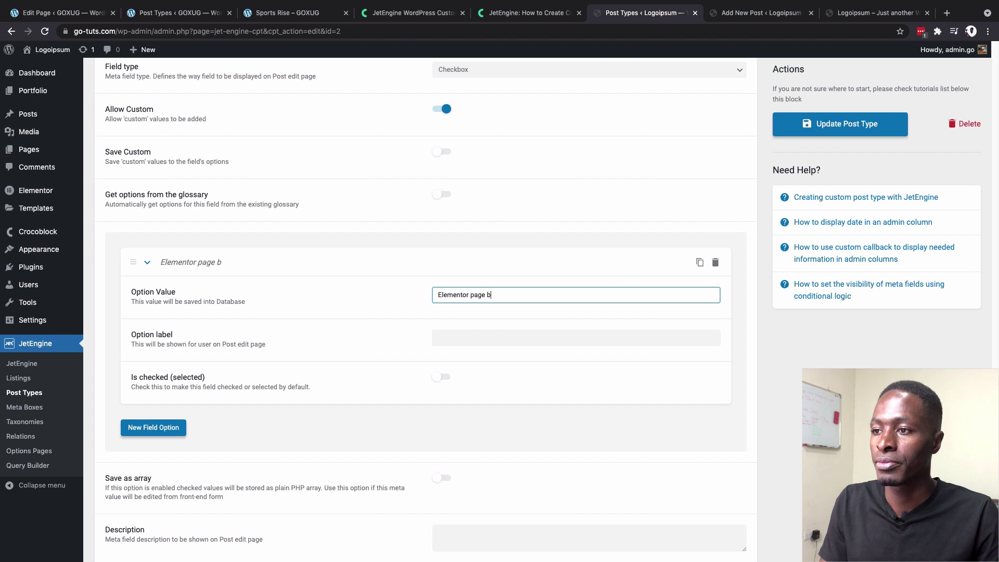
pyautogui.click(460, 337)
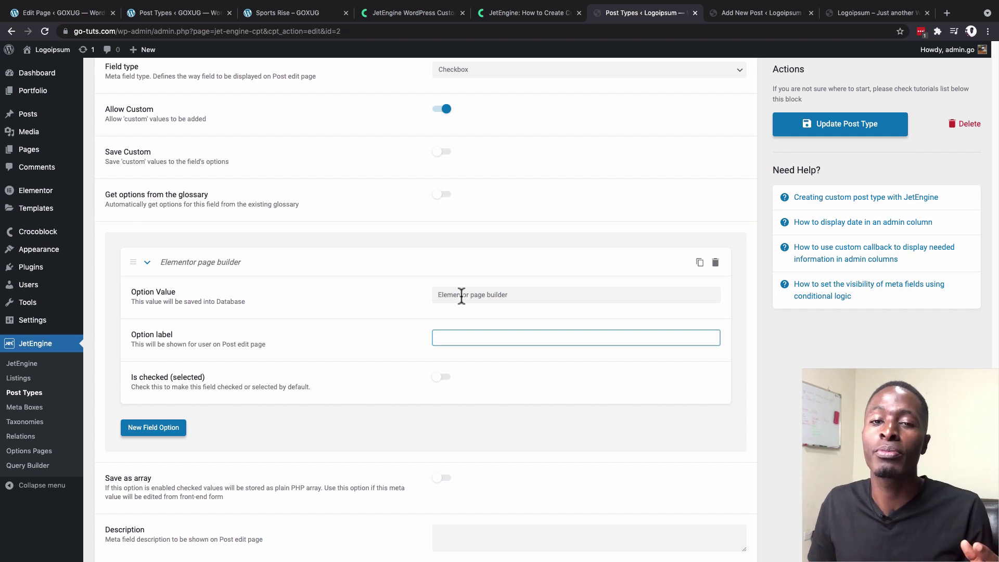
# Step: Check the plugin options on the Chips Bag edit page and update the Portfolio post type with the option label left empty
pyautogui.click(39, 17)
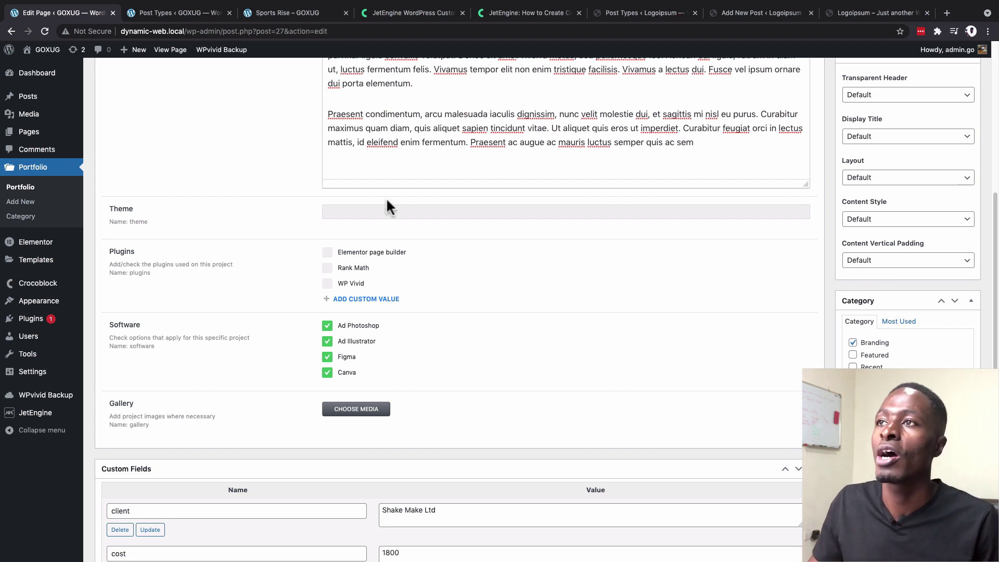
pyautogui.click(628, 12)
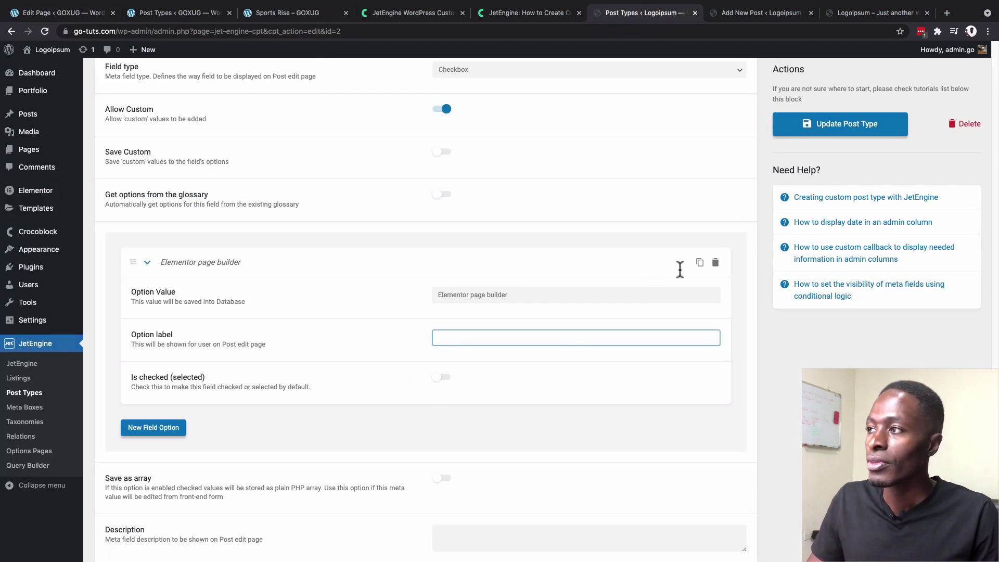
pyautogui.click(820, 130)
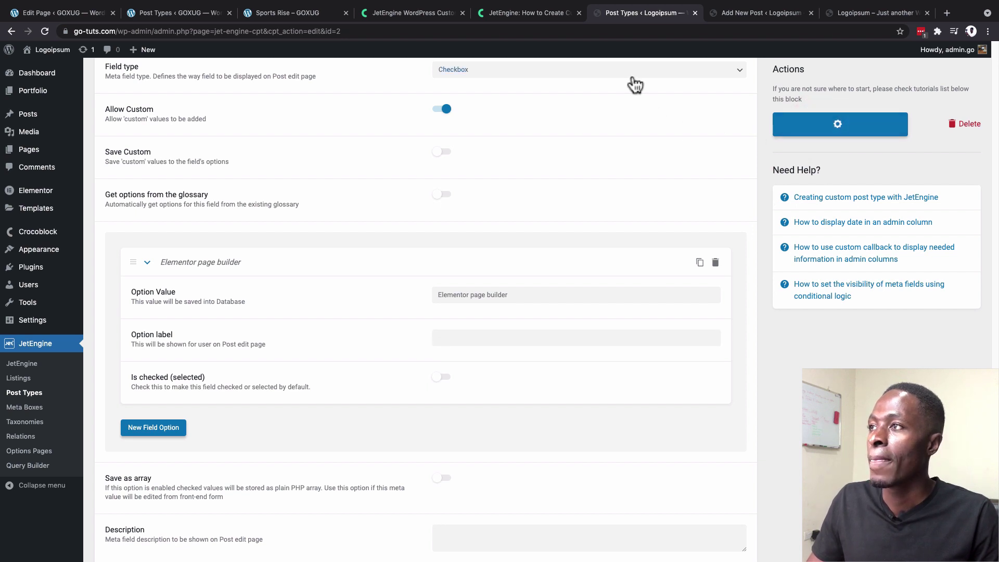
# Step: Reload the new portfolio post page and test the Plugins checkbox
pyautogui.click(757, 14)
pyautogui.click(43, 31)
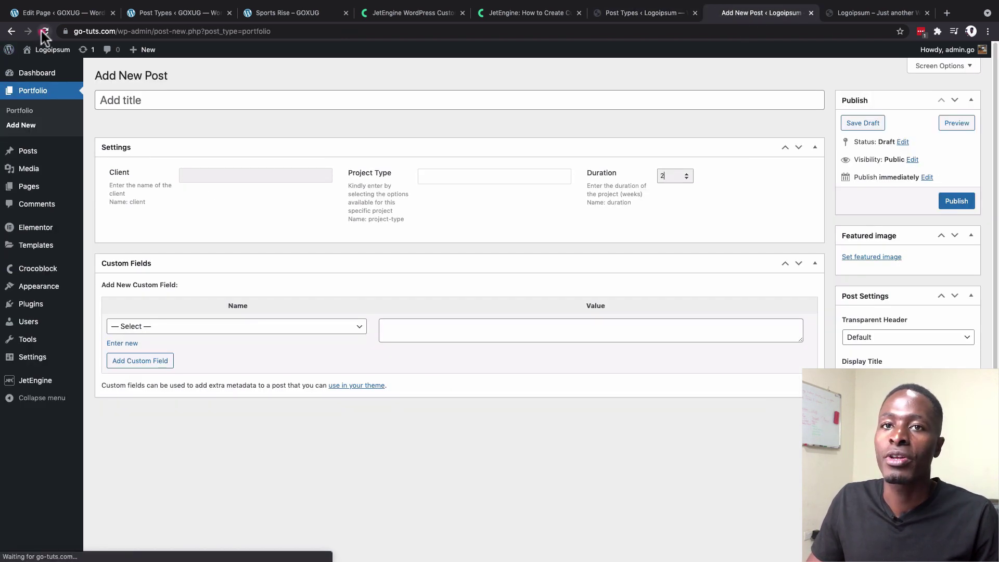
pyautogui.scroll(-10, 193, 276)
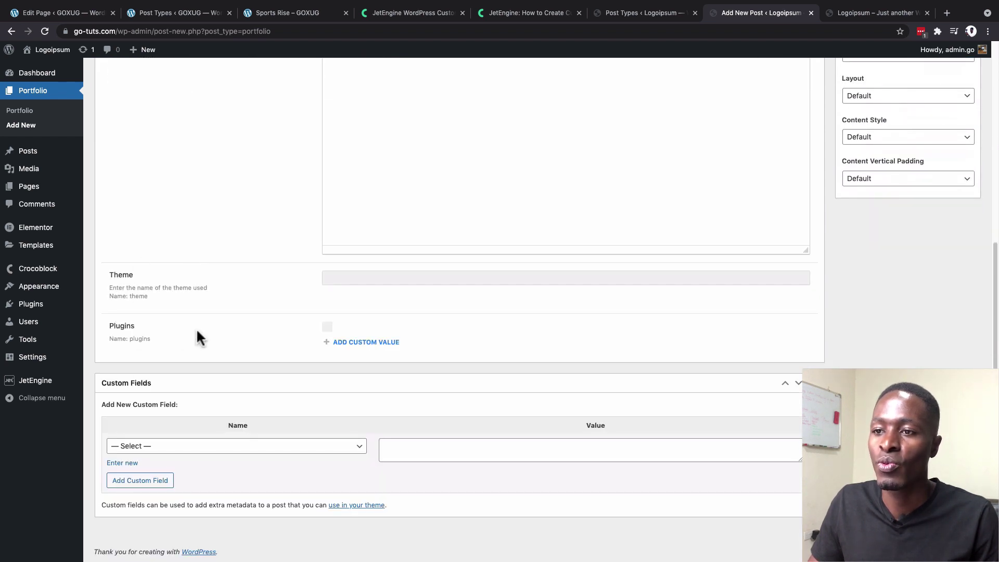
pyautogui.click(328, 327)
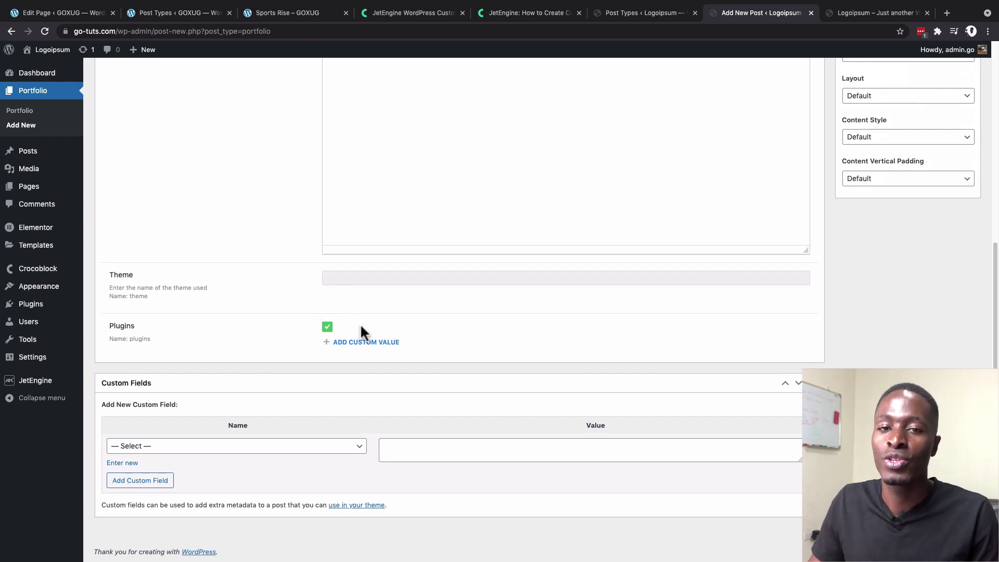
# Step: Copy the option value "Elementor page builder" into the option label and update the Portfolio post type
pyautogui.click(636, 14)
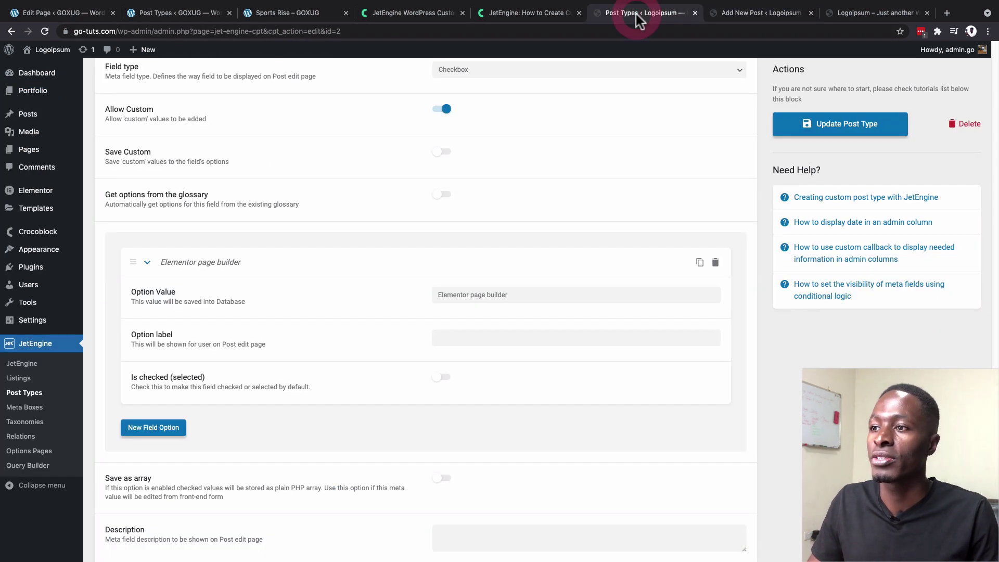
pyautogui.tripleClick(464, 295)
pyautogui.hotkey('ctrl', 'c')
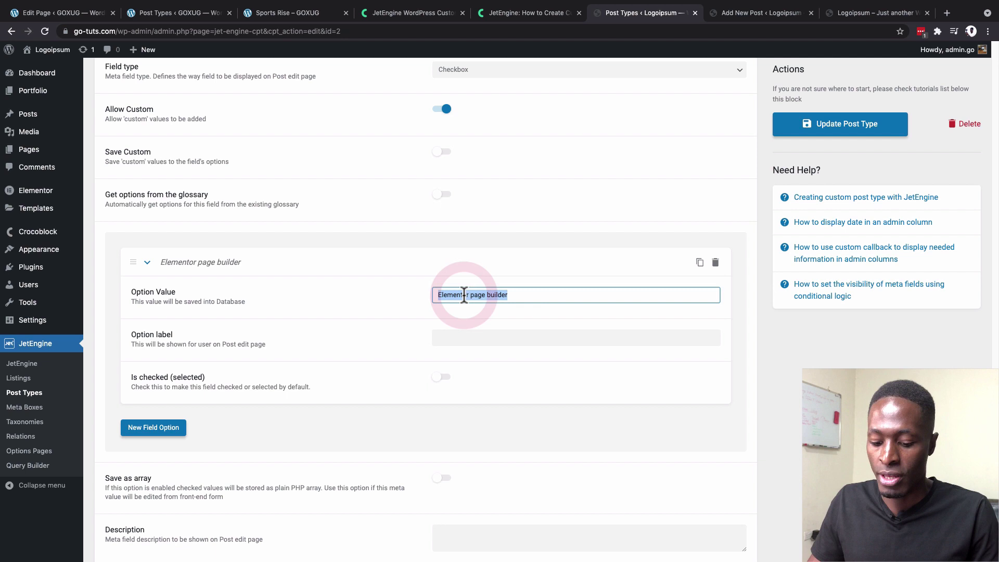
pyautogui.click(450, 338)
pyautogui.hotkey('ctrl', 'v')
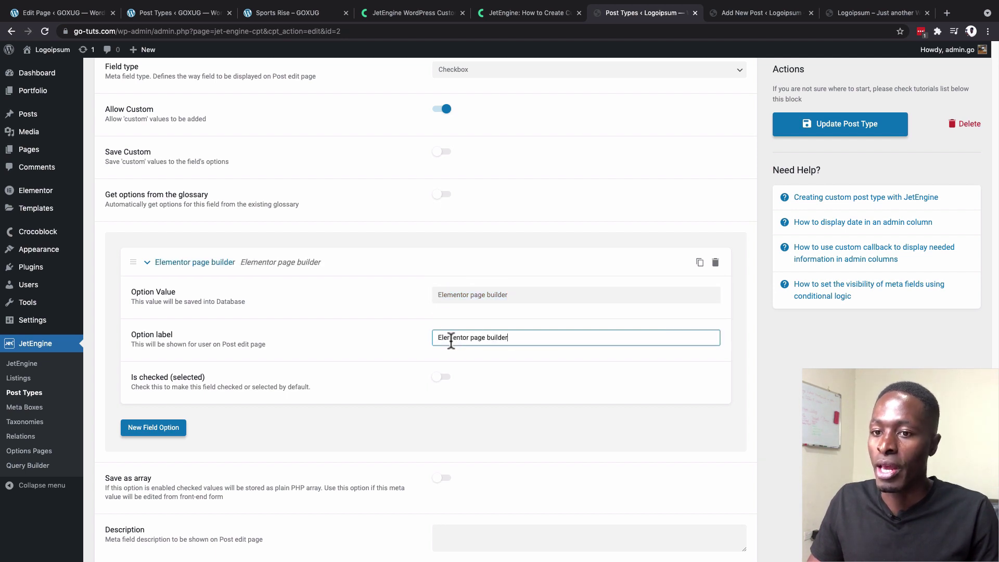
pyautogui.click(806, 126)
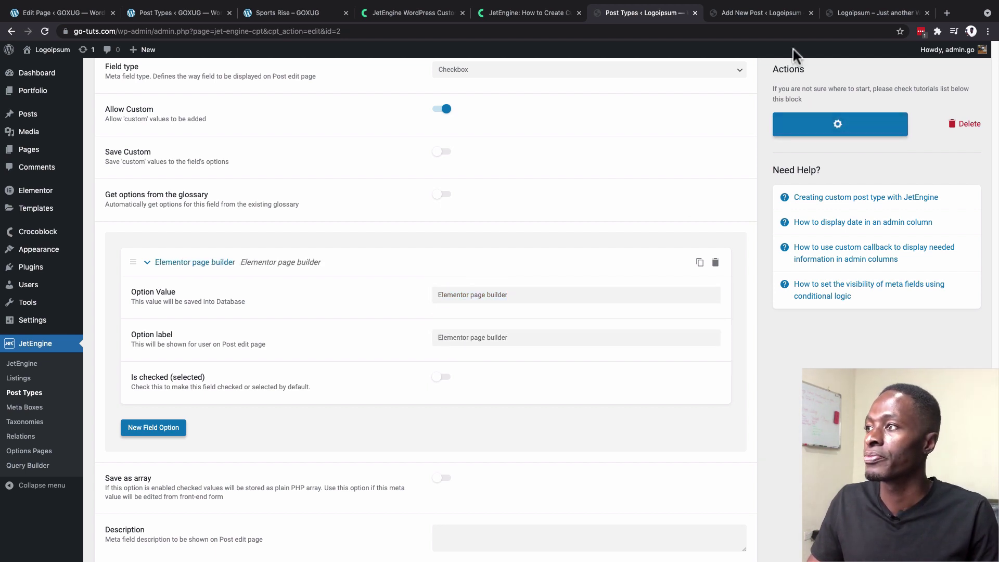
# Step: Reload the new portfolio post page to check the Plugins field's option, and return to the post type editor
pyautogui.click(764, 12)
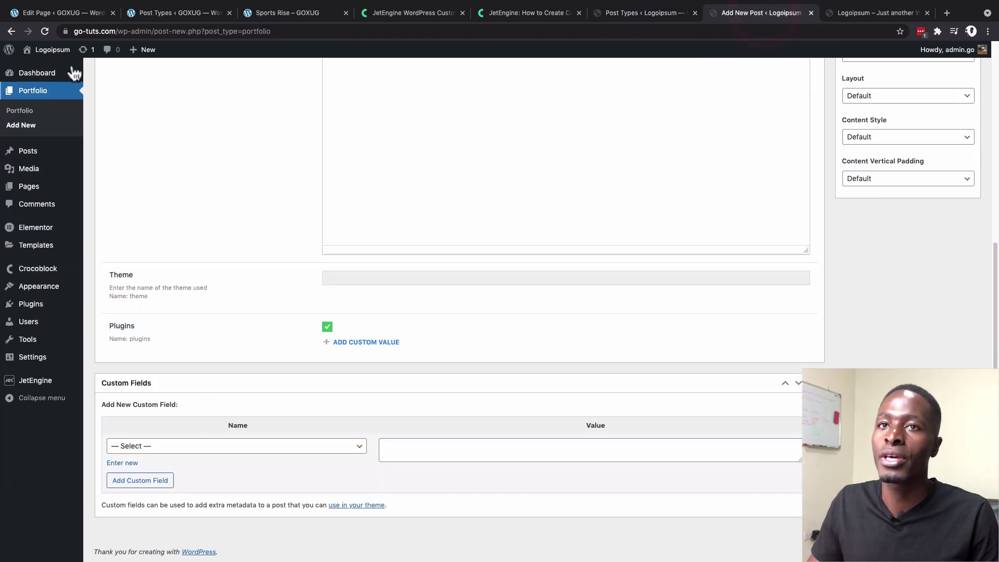
pyautogui.click(45, 32)
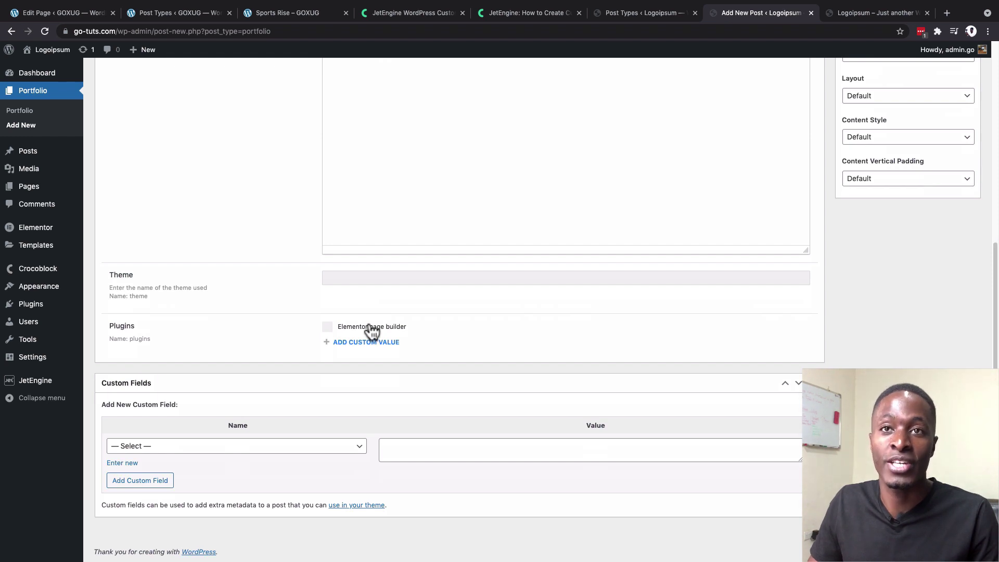
pyautogui.click(650, 15)
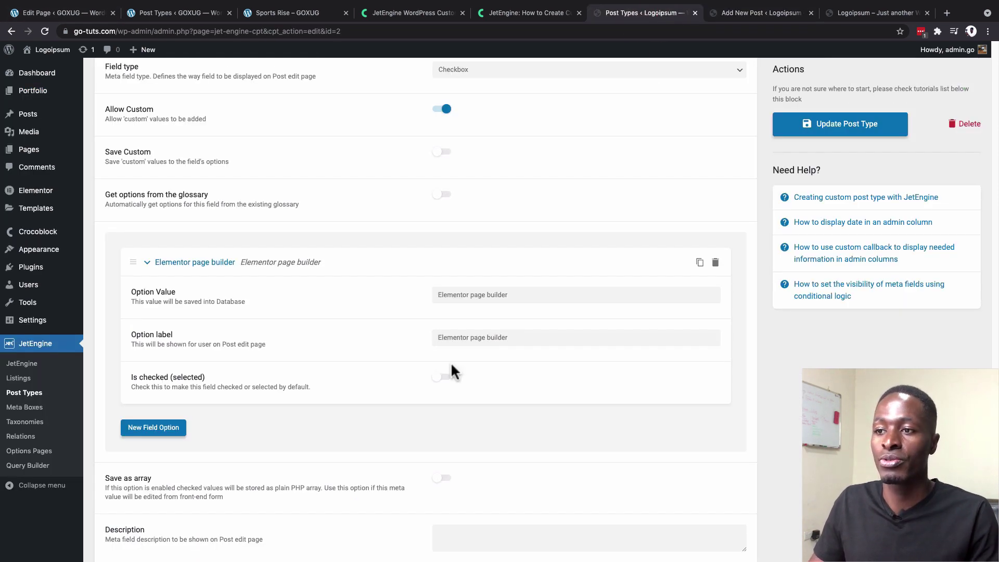
# Step: Add a second option to the Plugins checkbox field and set its option value to Rank Math
pyautogui.scroll(-1, 319, 357)
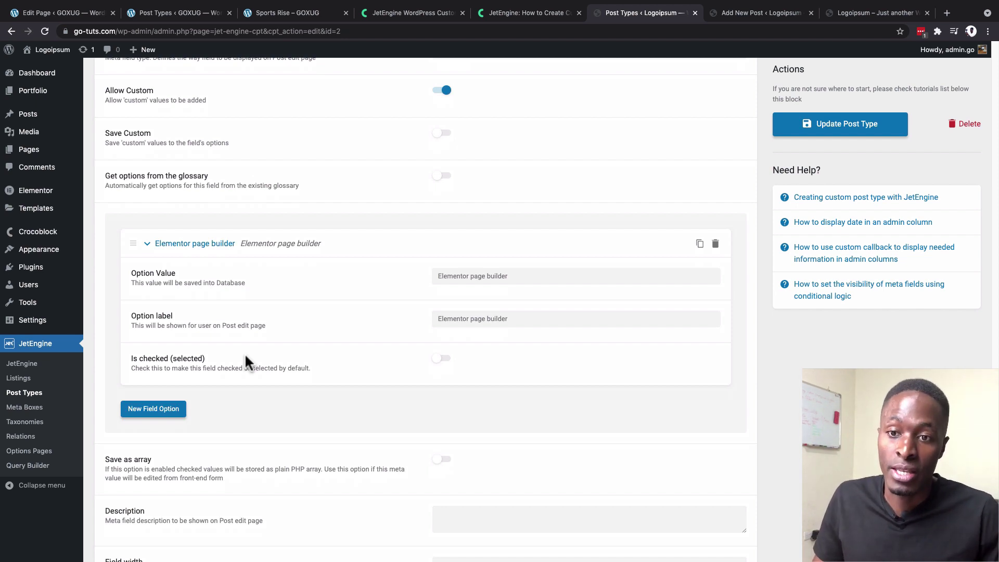
pyautogui.click(155, 410)
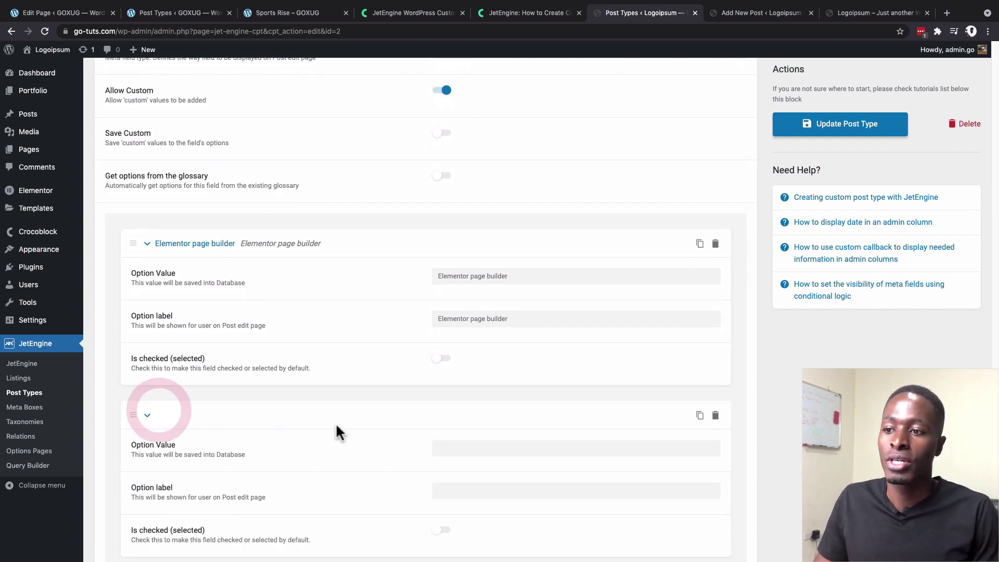
pyautogui.click(483, 448)
pyautogui.scroll(-2, 474, 416)
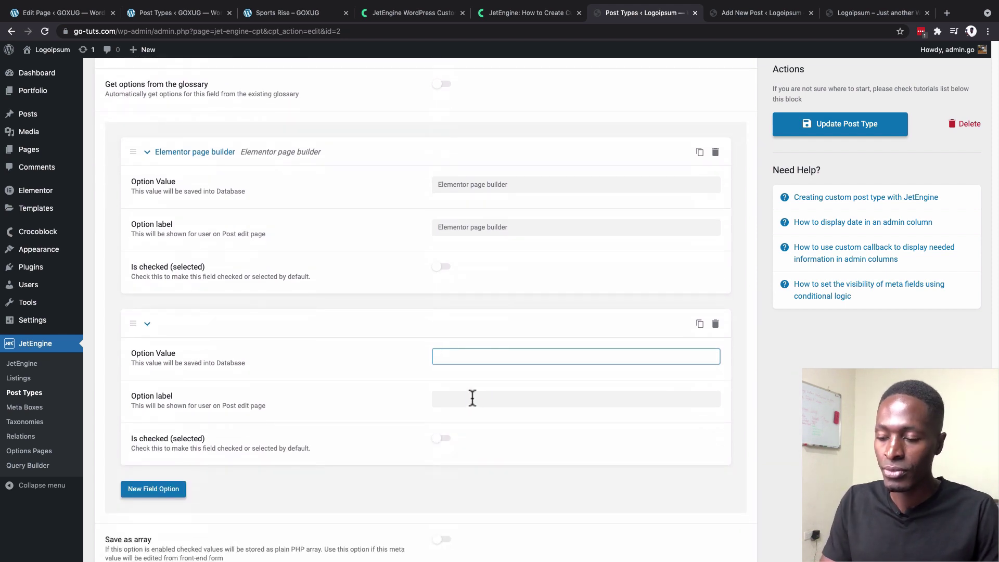
pyautogui.write('Ra')
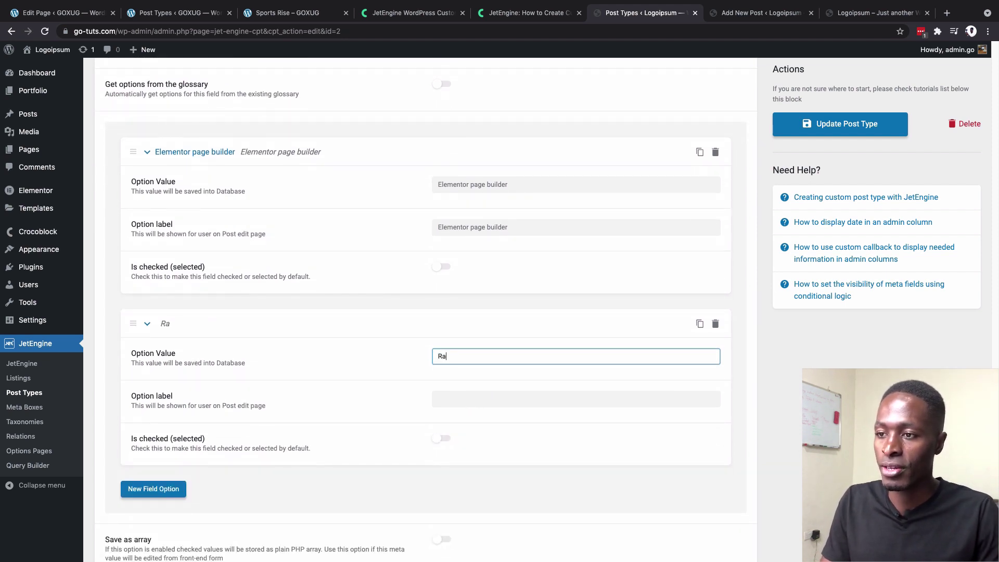
pyautogui.write('nk MAth')
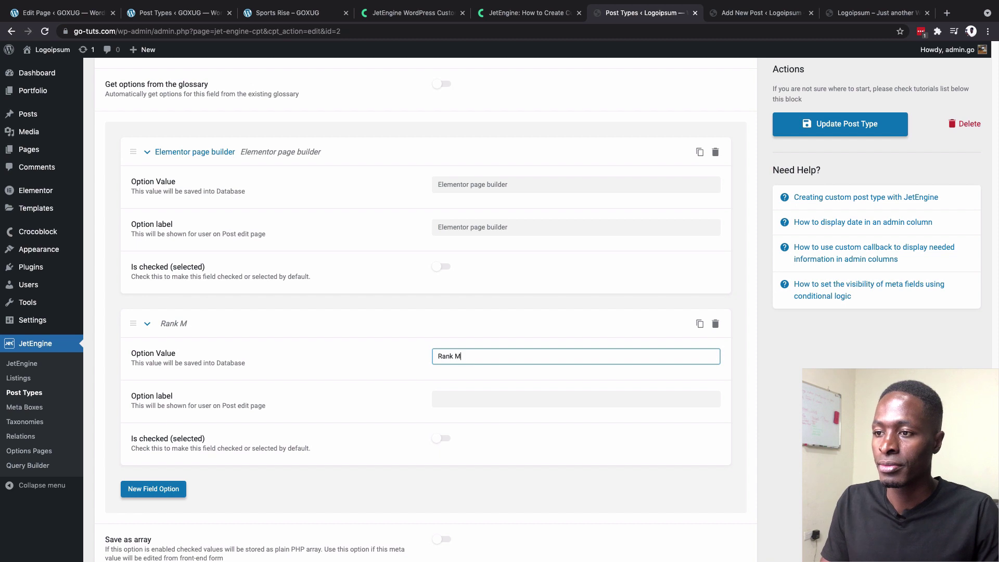
pyautogui.press('BackSpace')
pyautogui.press('BackSpace')
pyautogui.press('BackSpace')
pyautogui.write('ath')
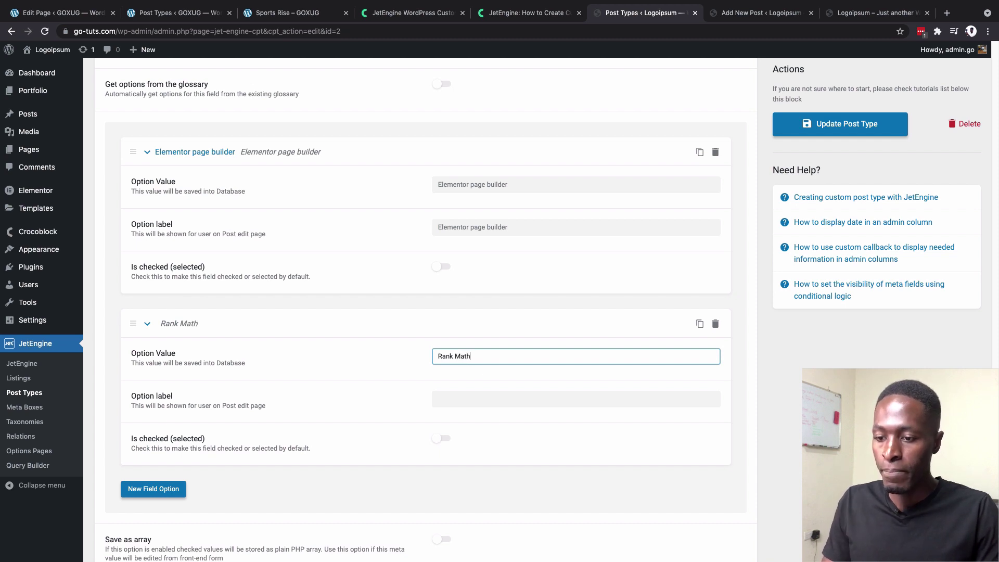
# Step: Copy the value Rank Math into the same option's label
pyautogui.hotkey('ctrl', 'a')
pyautogui.hotkey('ctrl', 'c')
pyautogui.click(485, 398)
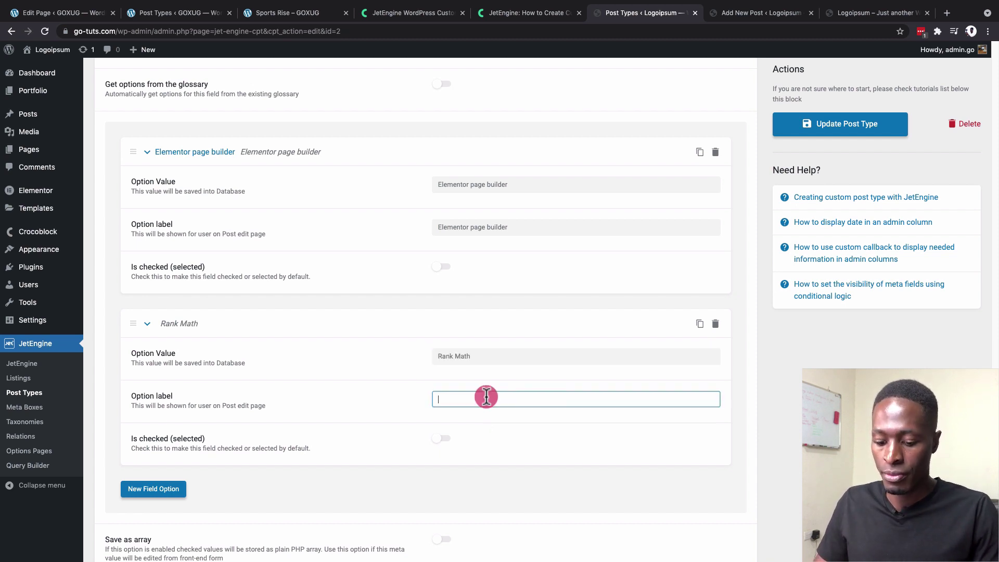
pyautogui.hotkey('ctrl', 'v')
# Step: Add a third option to the Plugins checkbox field with the option value WP Vivid
pyautogui.click(174, 487)
pyautogui.scroll(-3, 385, 463)
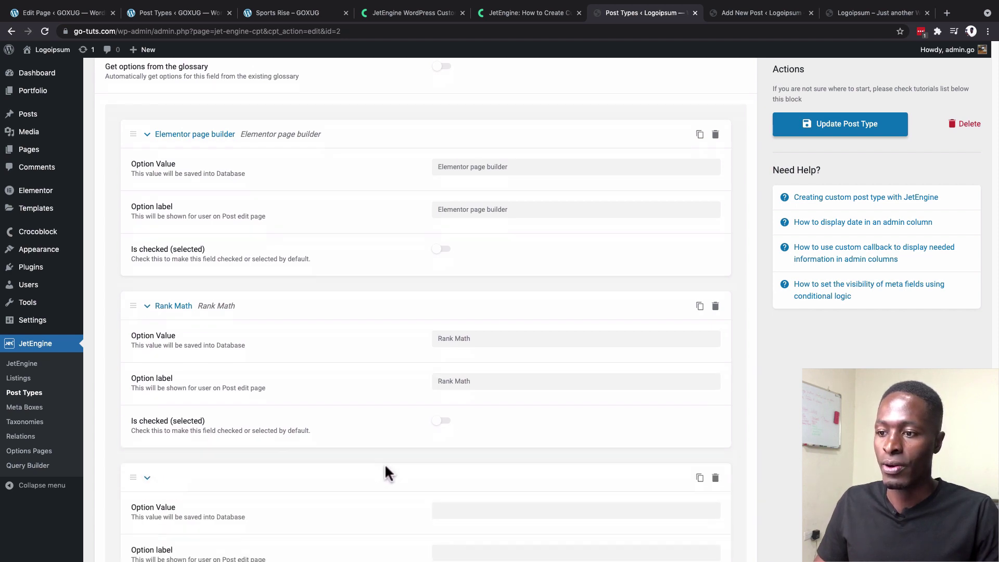
pyautogui.click(456, 443)
pyautogui.write('Wp')
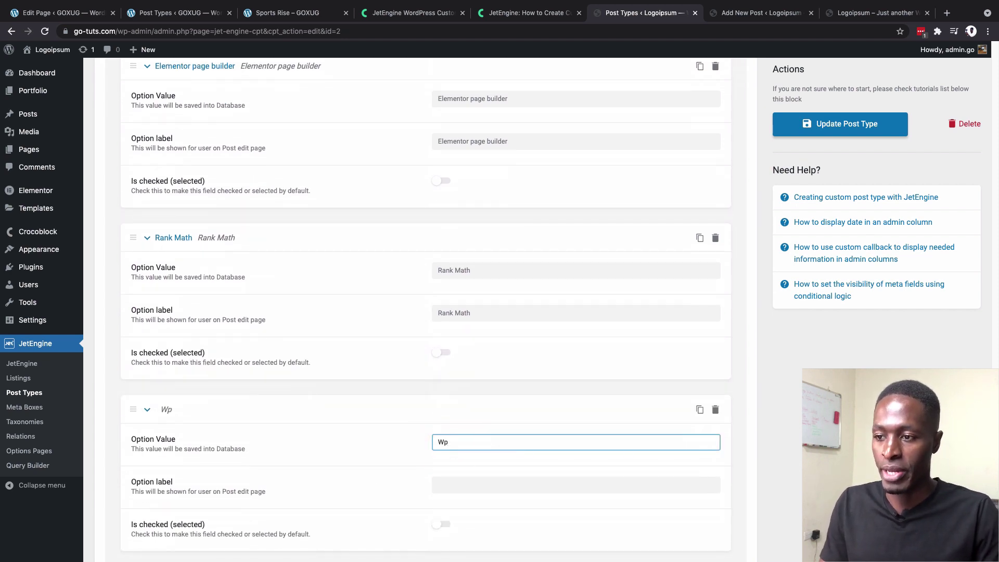
pyautogui.press('BackSpace')
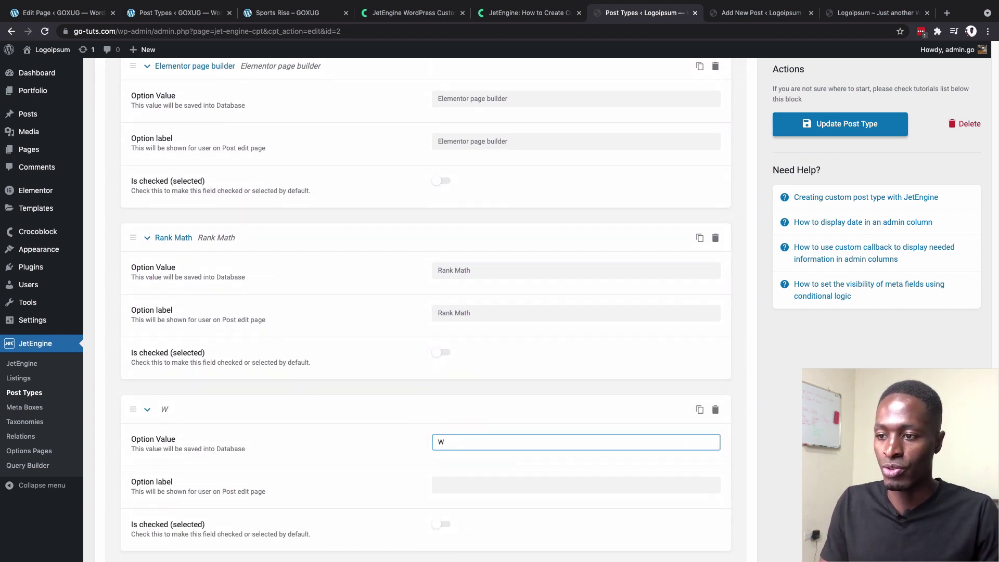
pyautogui.write('P Vivid')
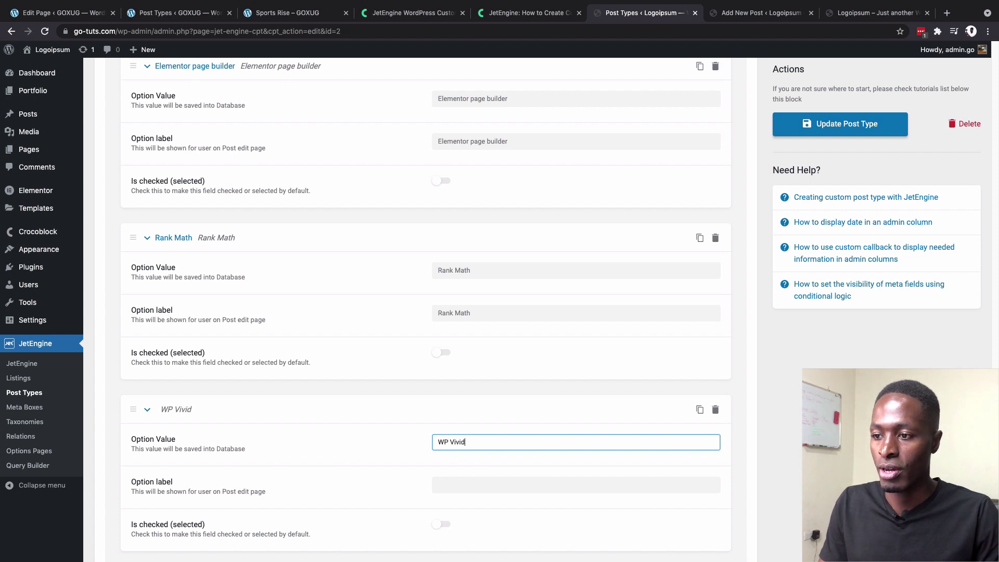
# Step: Copy the value WP Vivid into the third option's label
pyautogui.scroll(-2, 471, 451)
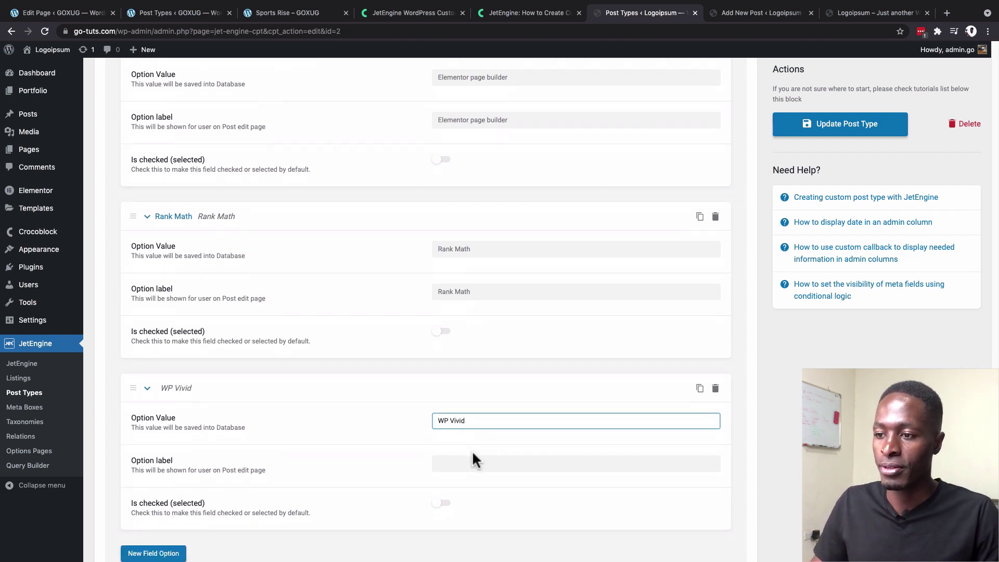
pyautogui.tripleClick(447, 405)
pyautogui.hotkey('ctrl', 'c')
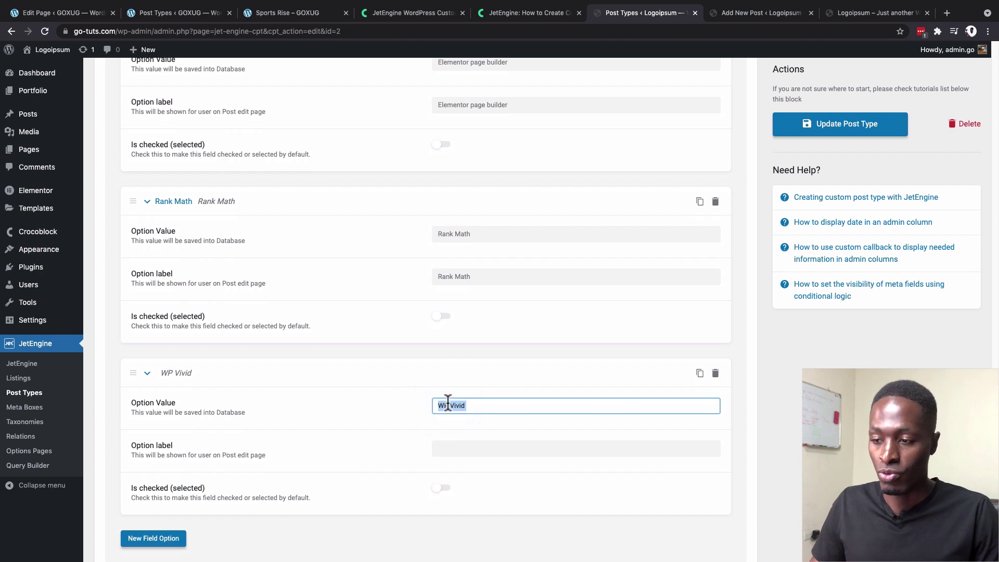
pyautogui.click(454, 446)
pyautogui.hotkey('ctrl', 'v')
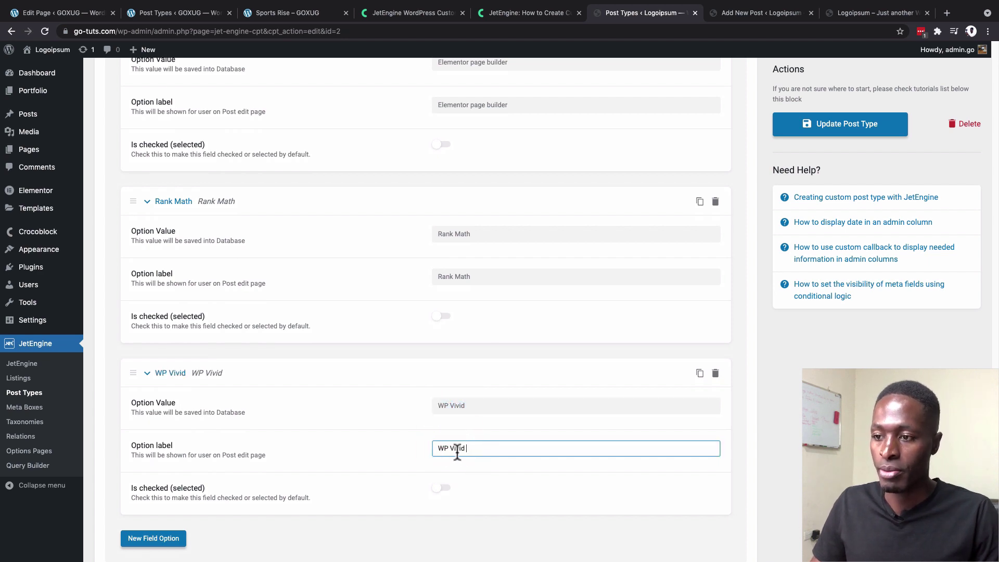
# Step: Save the updated post type and reload the new portfolio post page to check the Plugins checkboxes
pyautogui.click(838, 123)
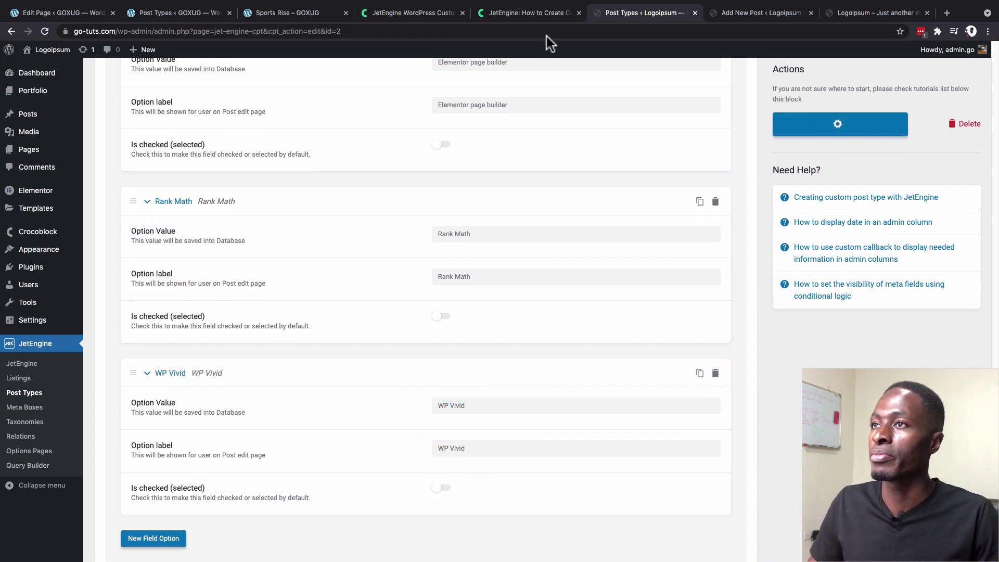
pyautogui.click(761, 12)
pyautogui.hotkey('ctrl', 'r')
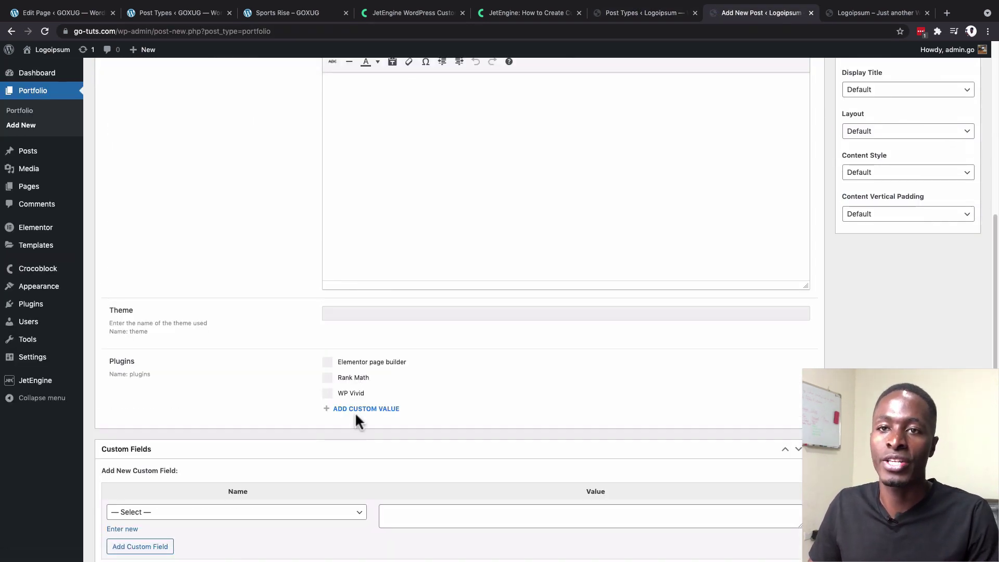
pyautogui.click(768, 13)
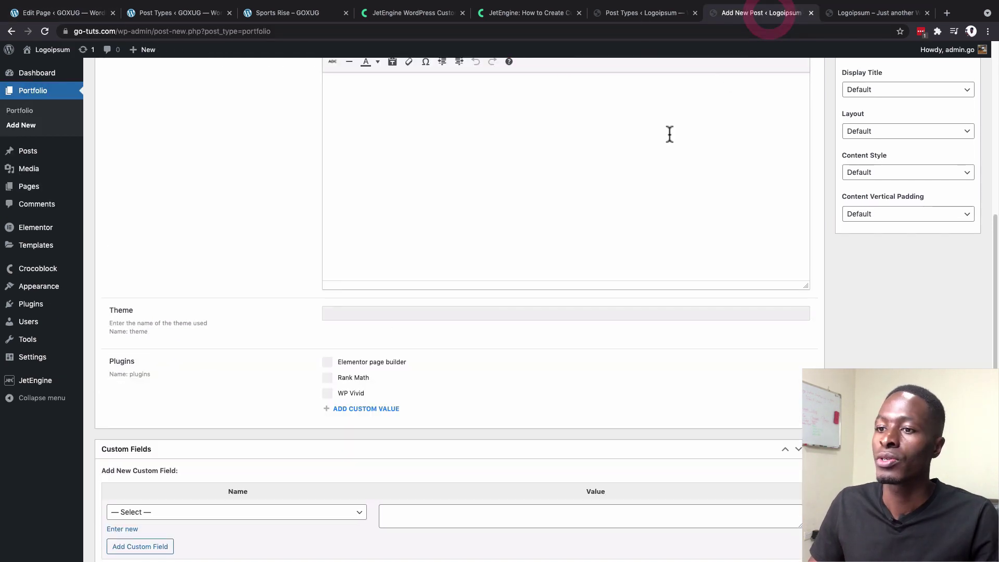
pyautogui.scroll(-2, 326, 406)
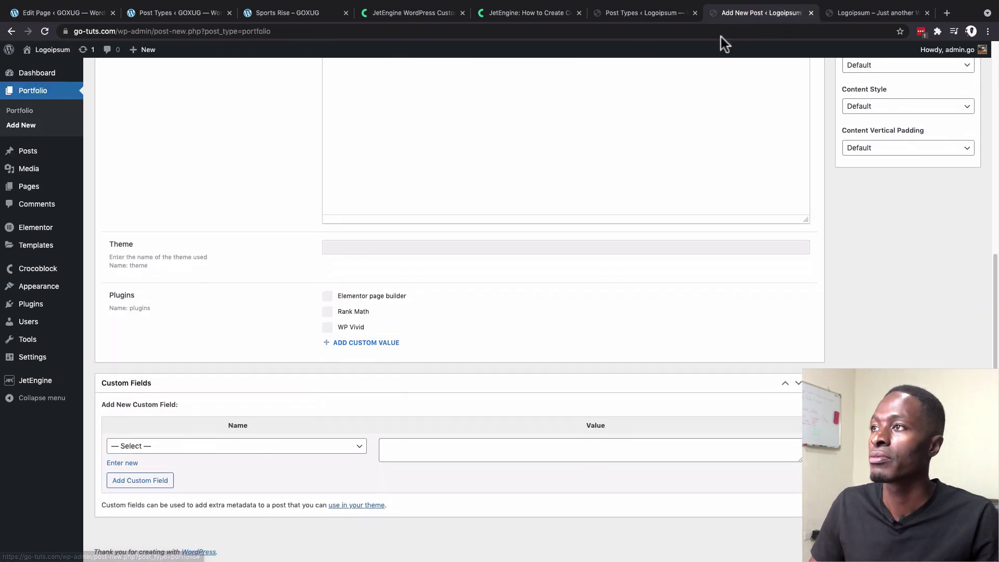
# Step: Add a new meta field to the portfolio post type with the label Software and the name software
pyautogui.click(631, 14)
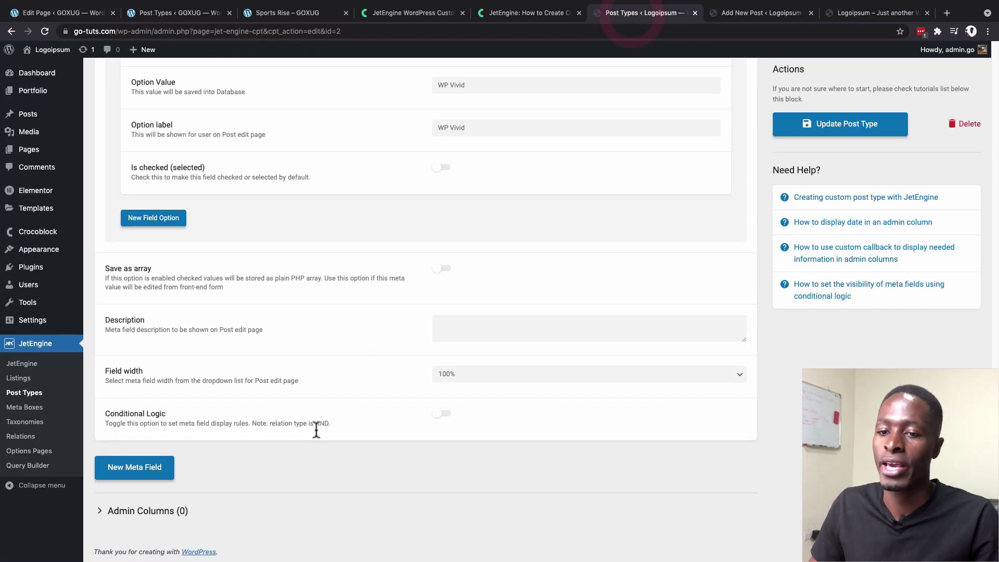
pyautogui.click(136, 466)
pyautogui.scroll(-4, 347, 399)
pyautogui.click(482, 300)
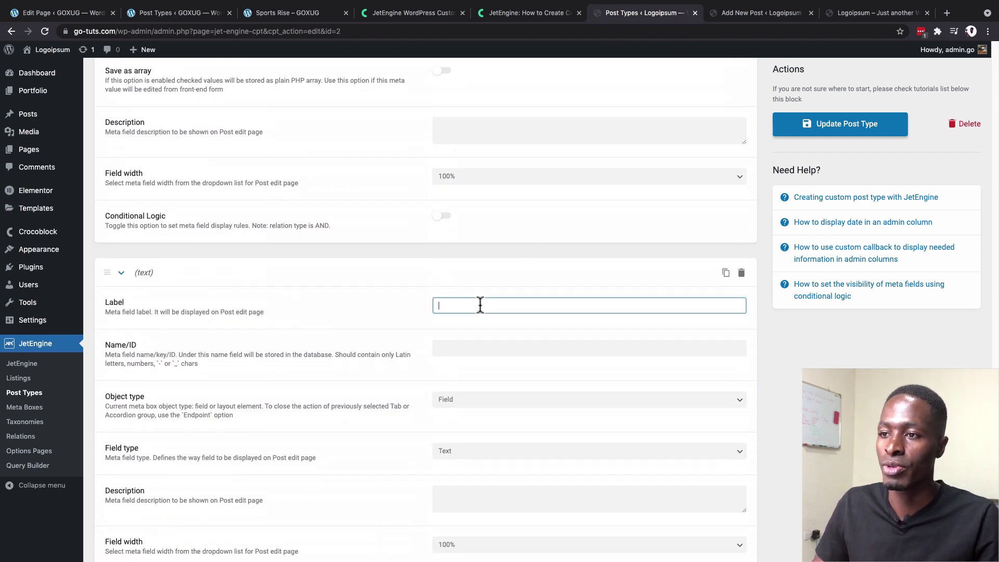
pyautogui.write('Software')
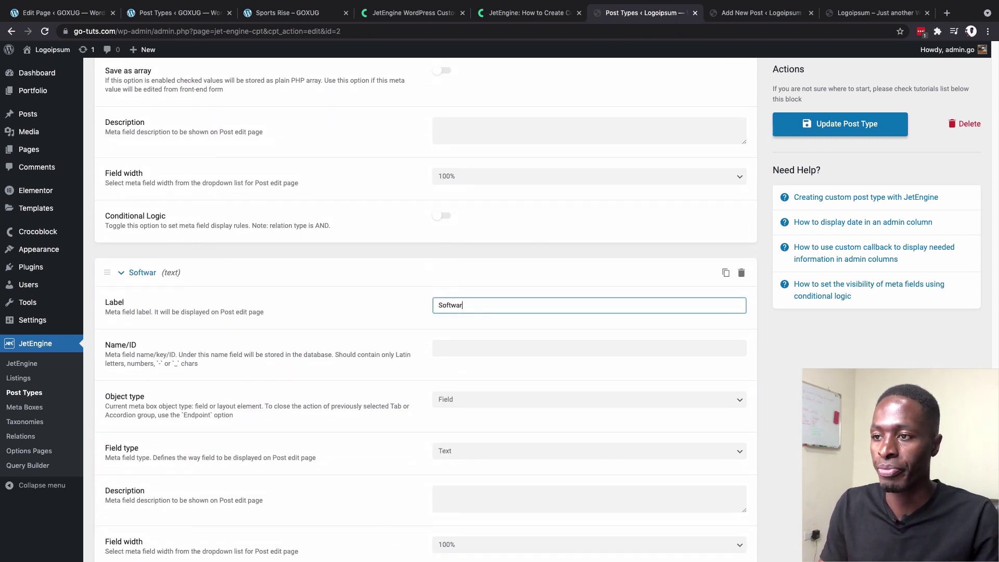
pyautogui.click(494, 344)
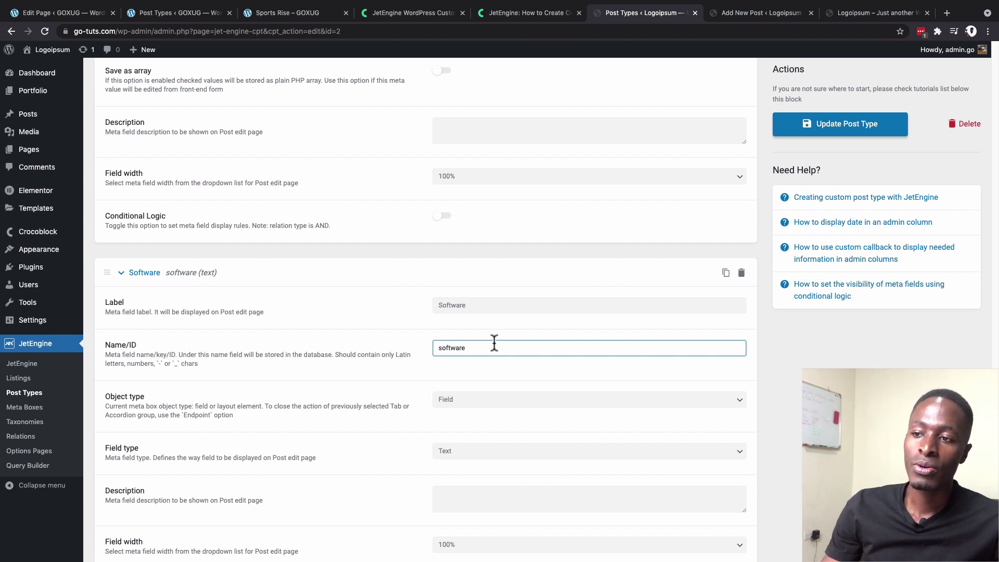
# Step: Set the Software meta field's type to Checkbox
pyautogui.scroll(-2, 400, 394)
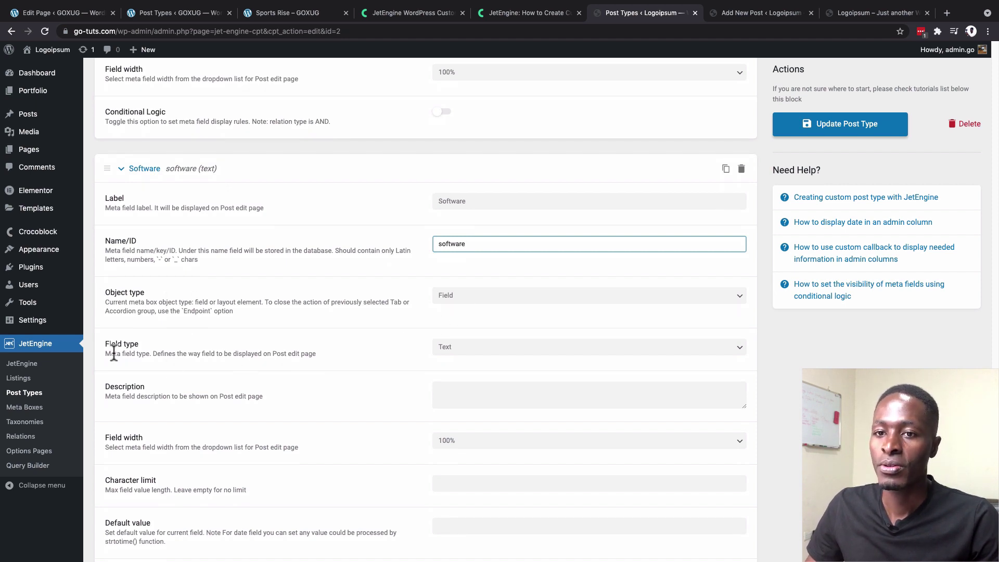
pyautogui.click(479, 348)
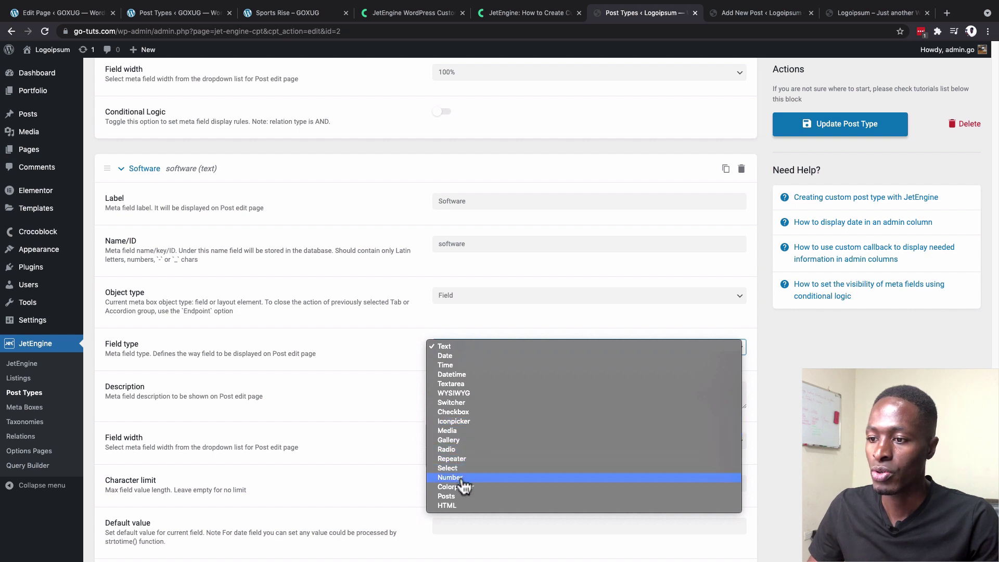
pyautogui.click(465, 414)
pyautogui.scroll(-1, 281, 405)
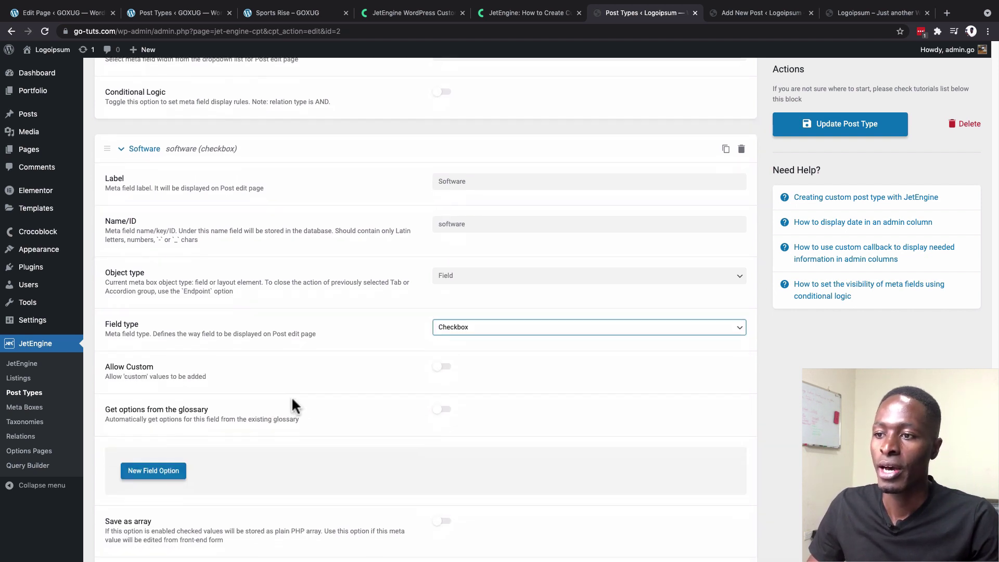
pyautogui.scroll(-3, 292, 405)
pyautogui.click(443, 304)
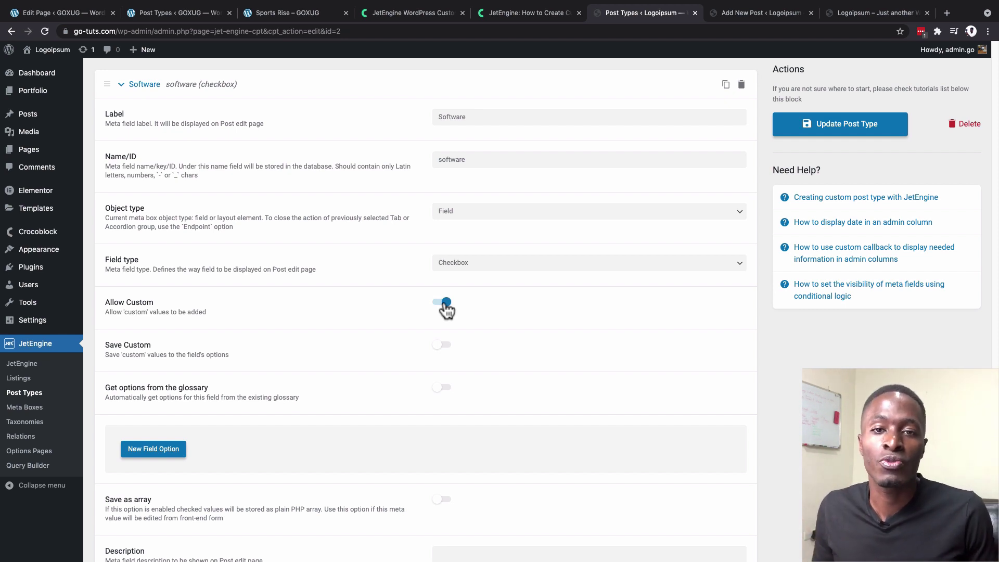
pyautogui.click(443, 303)
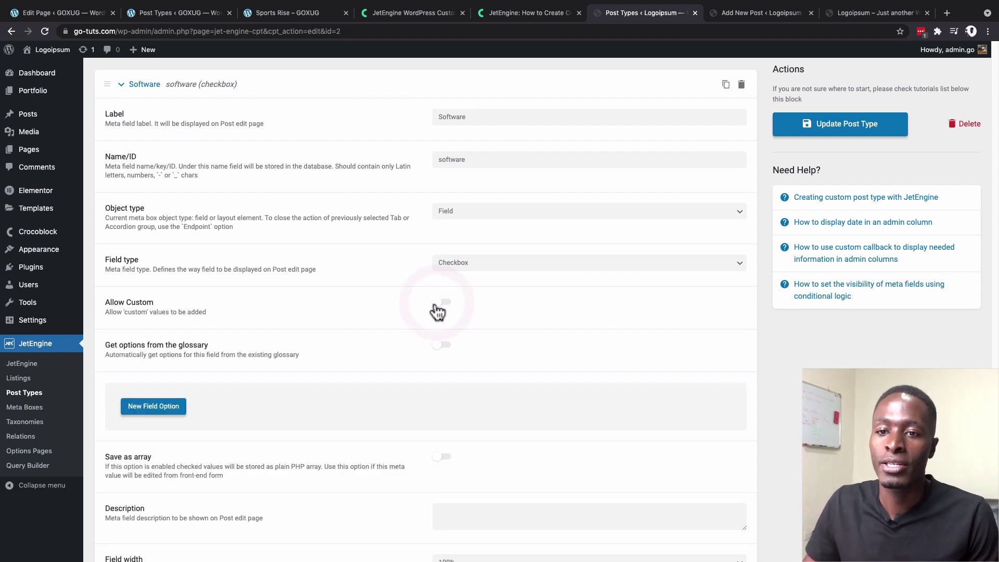
# Step: Add a first option to the Software checkbox field with Adobe Photoshop as both its value and its label
pyautogui.click(148, 411)
pyautogui.scroll(-3, 268, 432)
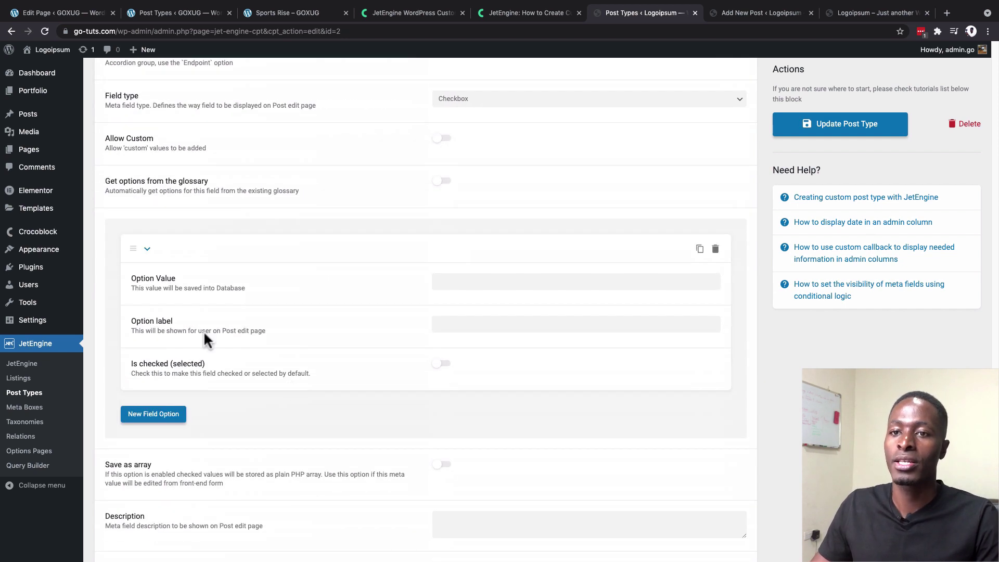
pyautogui.click(463, 279)
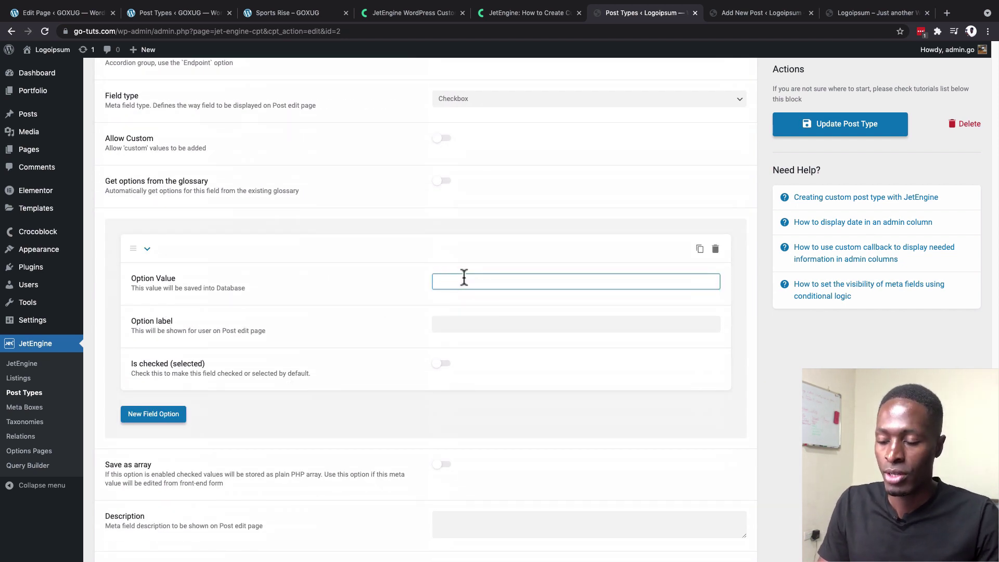
pyautogui.write('Adopo')
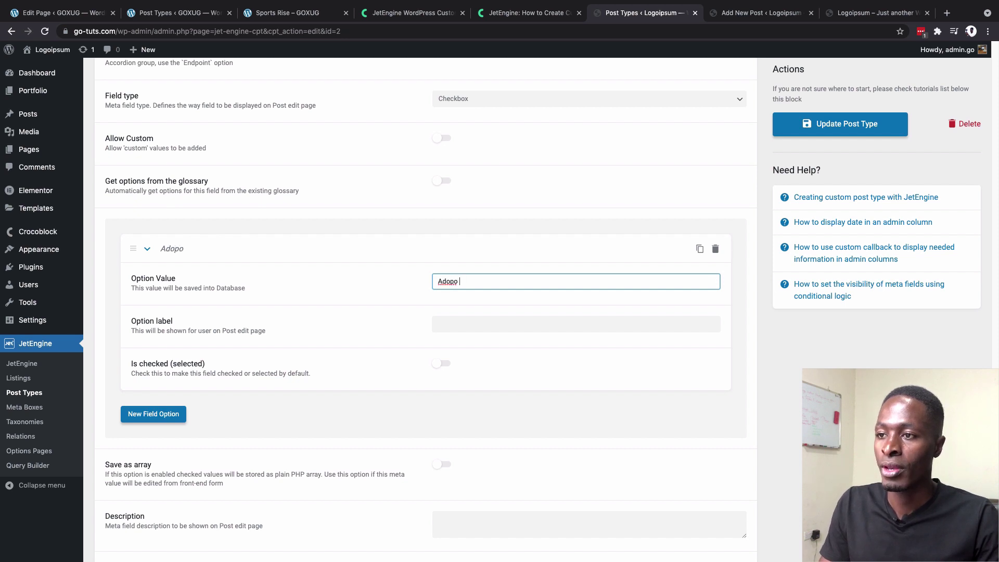
pyautogui.press('BackSpace')
pyautogui.press('BackSpace')
pyautogui.write('be P')
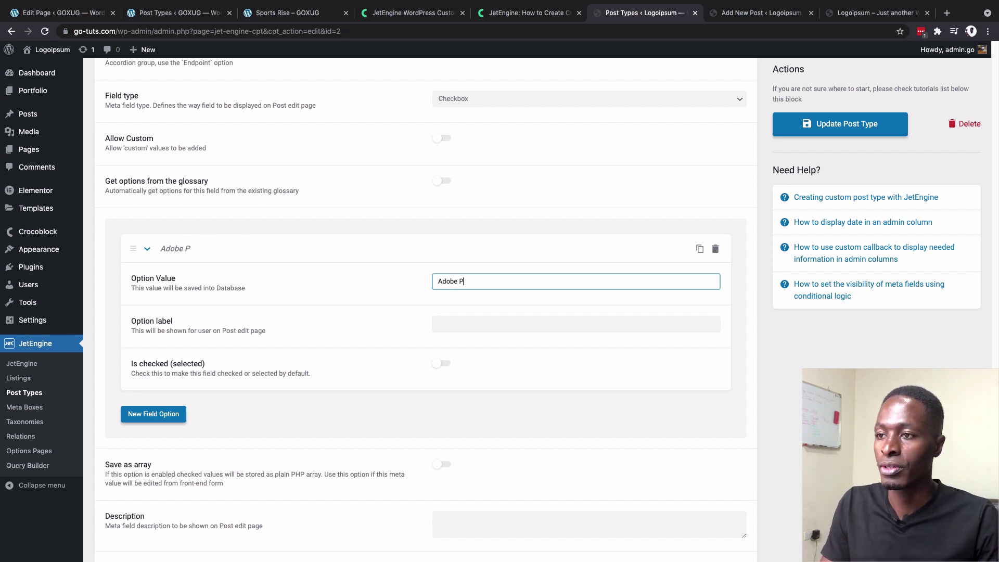
pyautogui.write('hotosho')
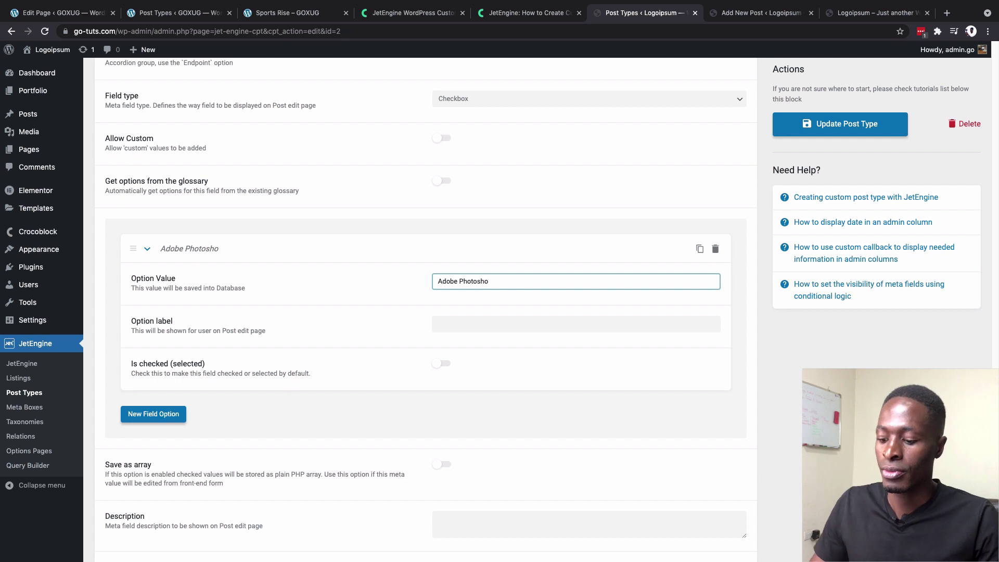
pyautogui.write('p')
pyautogui.press('super+a')
pyautogui.press('super+c')
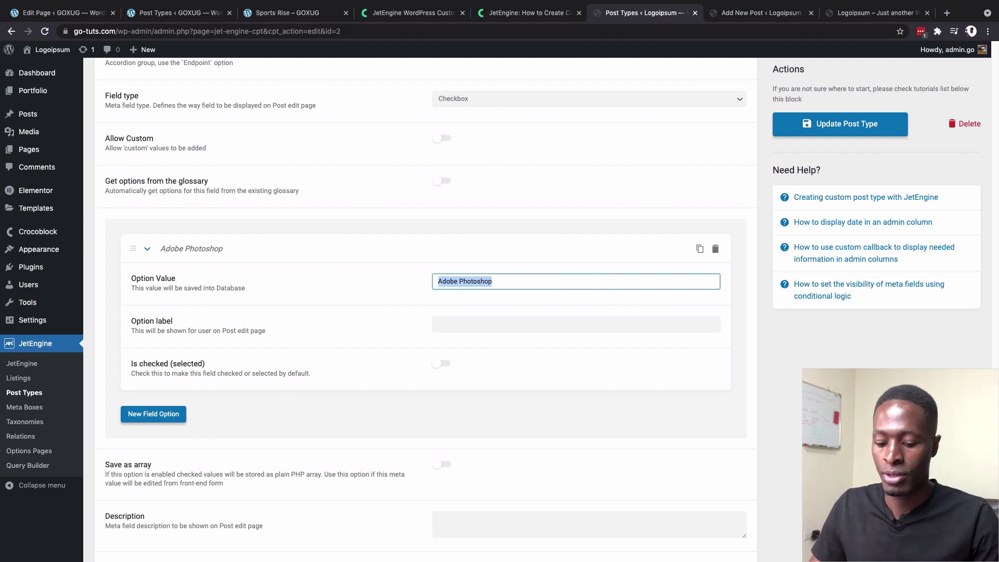
pyautogui.click(447, 321)
pyautogui.press('super+v')
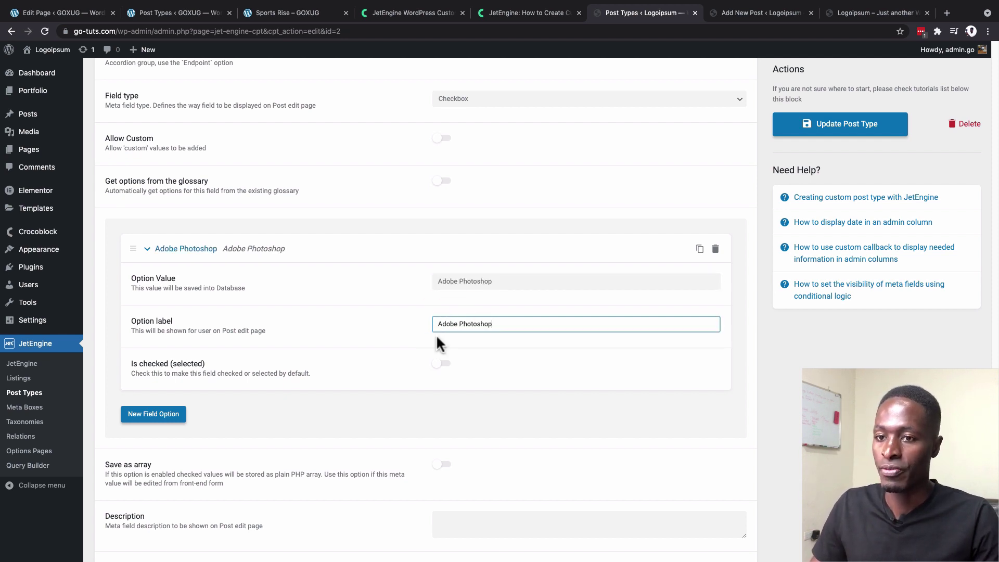
# Step: Add a second option to the Software field with Figma as both its value and its label
pyautogui.click(153, 414)
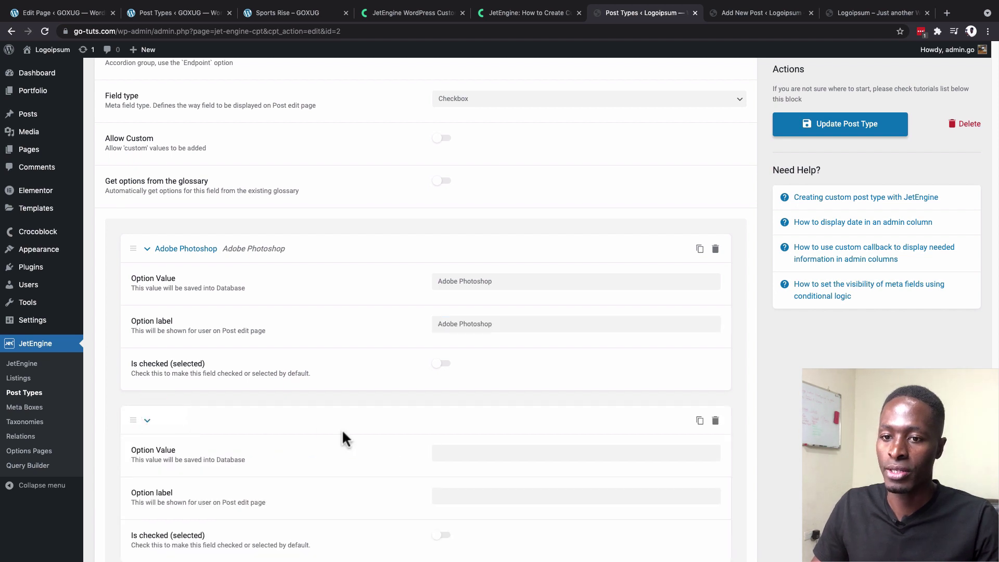
pyautogui.scroll(-3, 396, 406)
pyautogui.click(486, 359)
pyautogui.write('Figma')
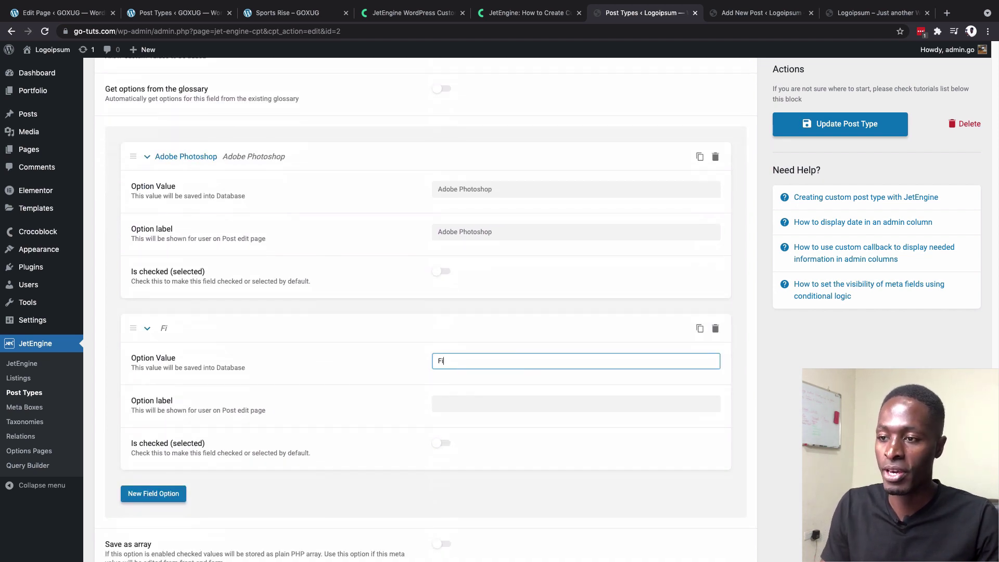
pyautogui.doubleClick(486, 356)
pyautogui.hotkey('ctrl', 'c')
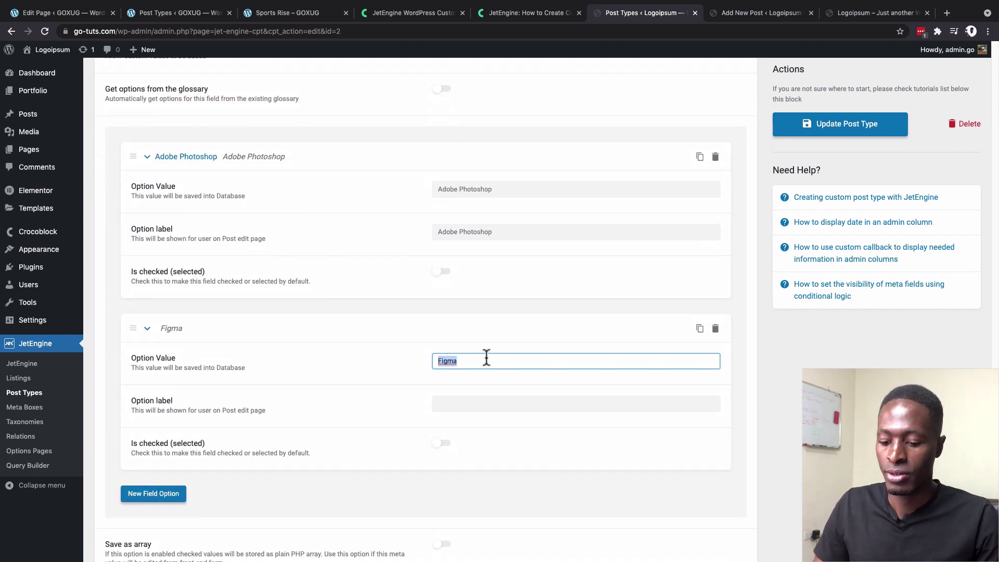
pyautogui.click(466, 406)
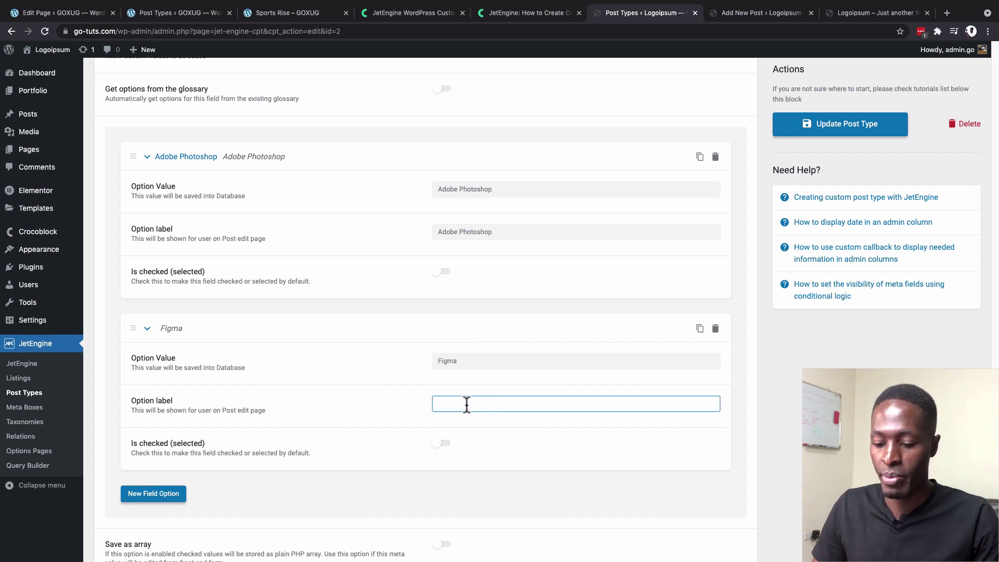
pyautogui.hotkey('ctrl', 'v')
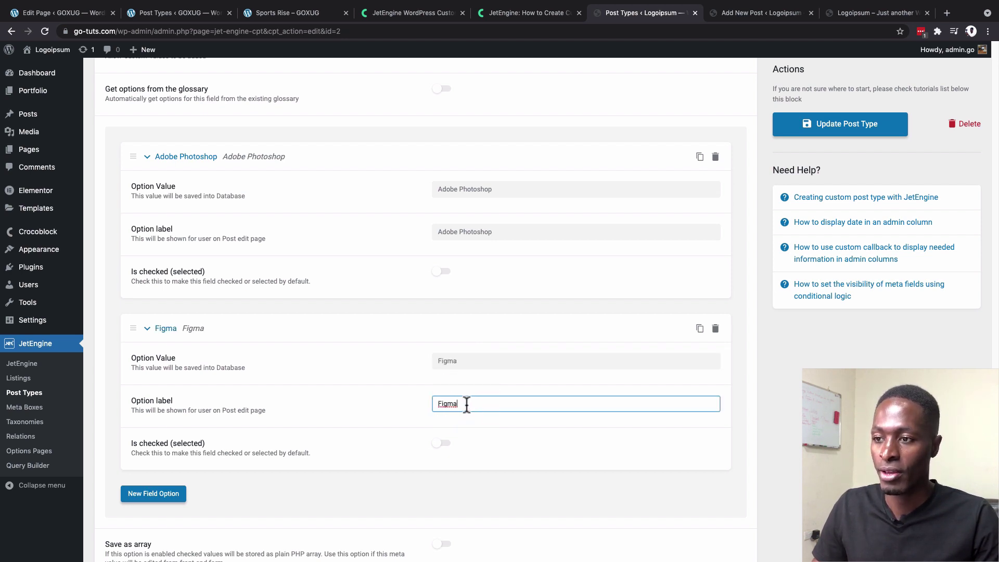
# Step: Add a third option to the Software field with Canva as both its value and its label
pyautogui.click(156, 495)
pyautogui.scroll(-1, 466, 411)
pyautogui.scroll(-3, 466, 415)
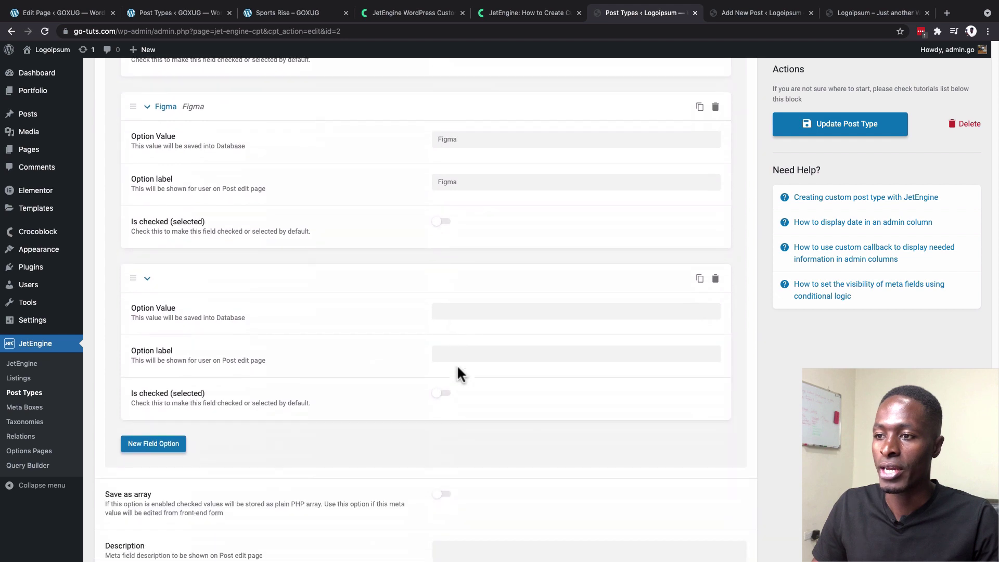
pyautogui.click(450, 310)
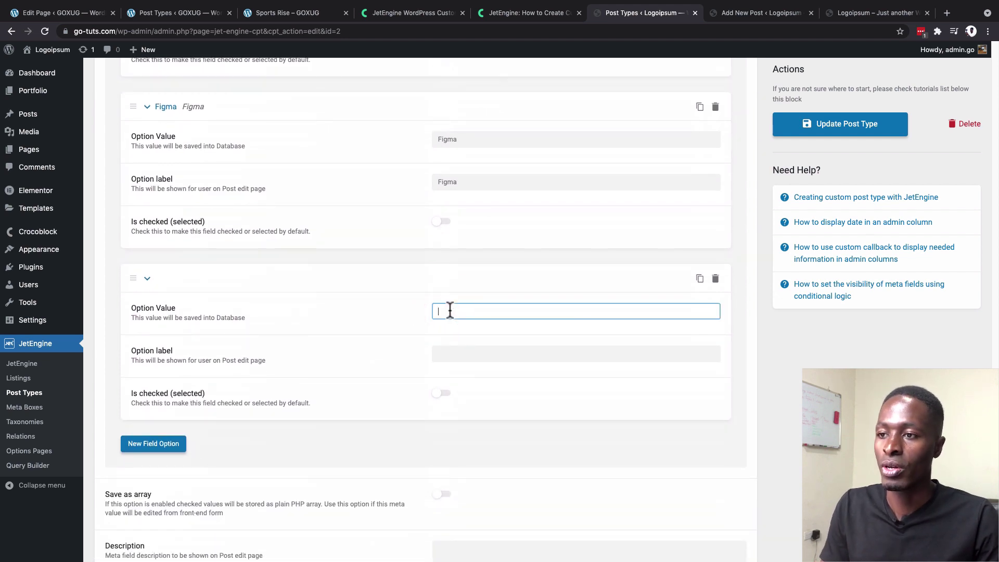
pyautogui.write('Canva')
# Step: Add a fourth option to the Software field with Adobe Illustrator as both its value and its label
pyautogui.click(154, 443)
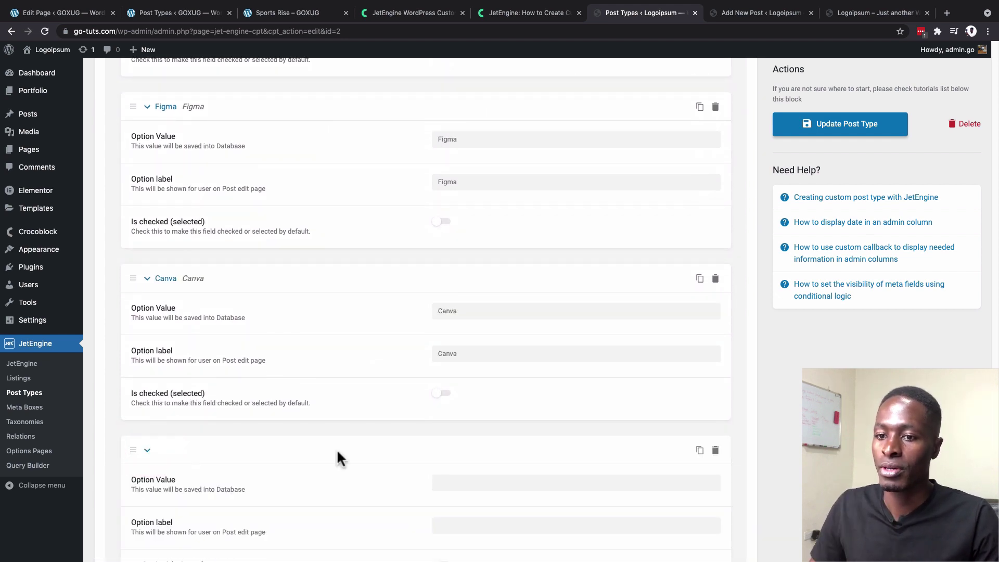
pyautogui.scroll(-1, 343, 449)
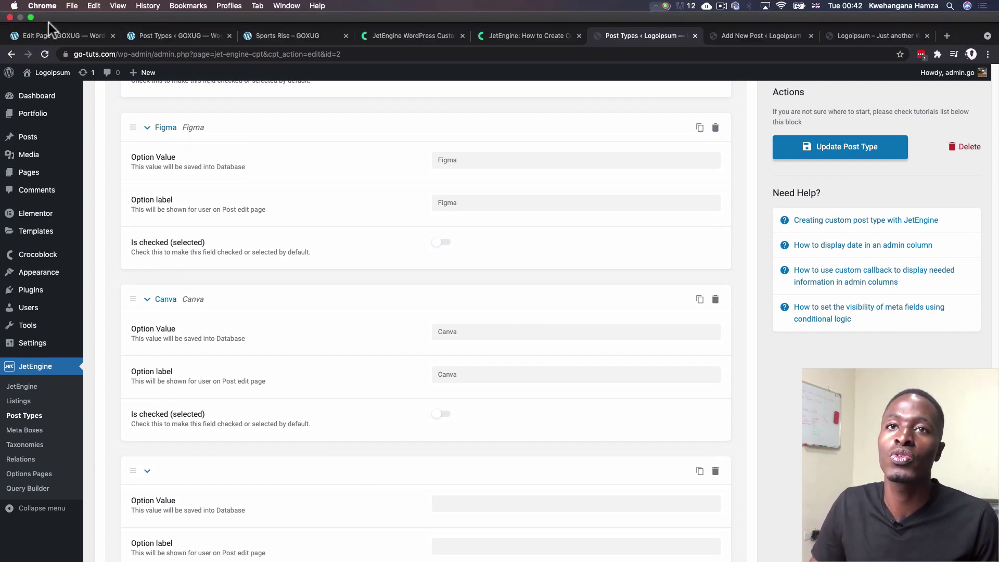
pyautogui.scroll(-3, 454, 407)
pyautogui.click(455, 403)
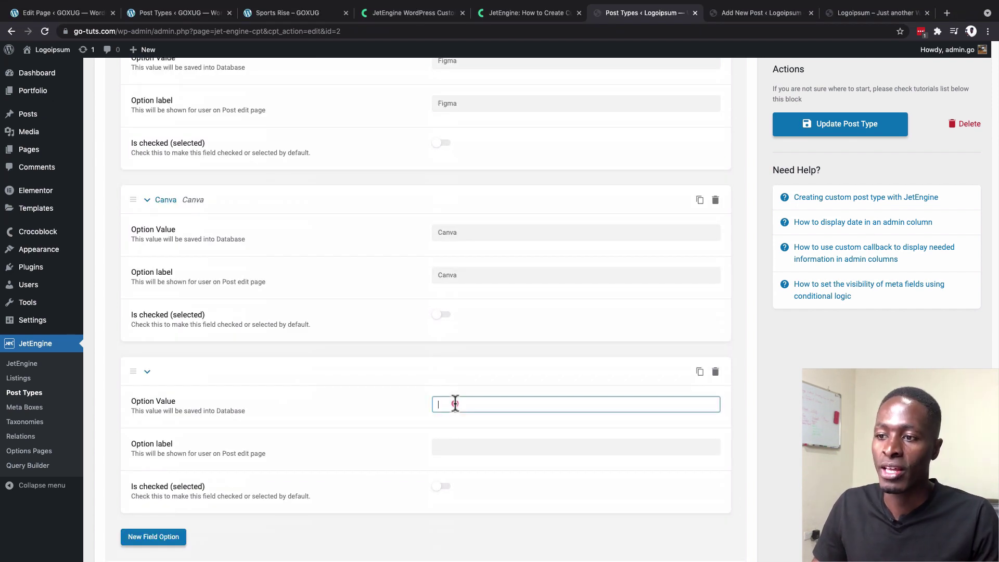
pyautogui.write('A')
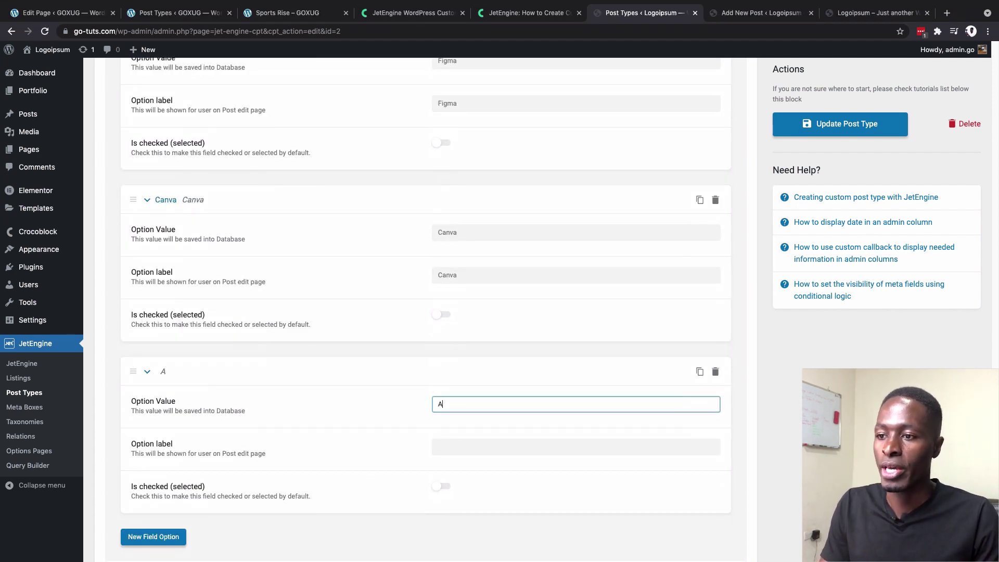
pyautogui.write('dobe Il')
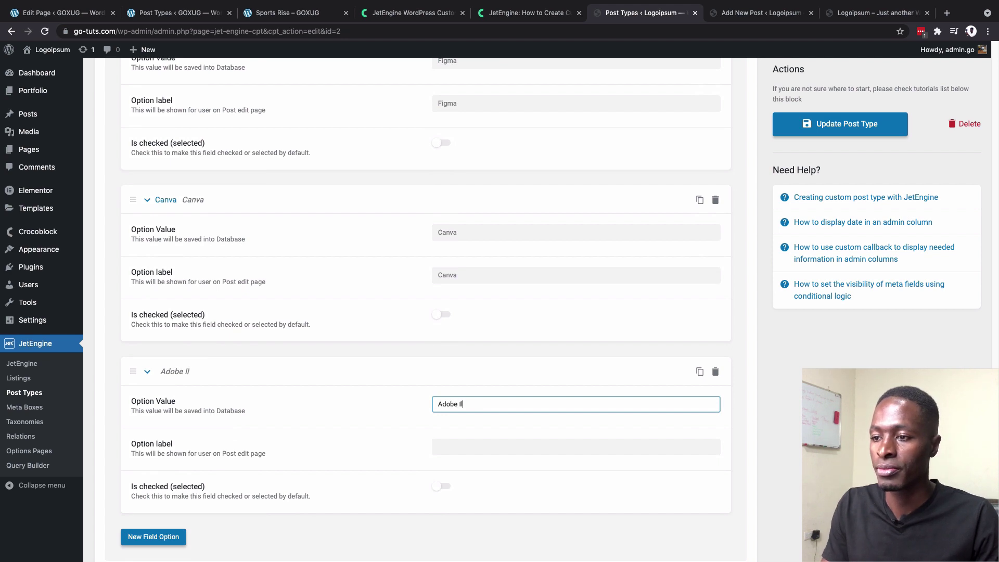
pyautogui.write('lustrator')
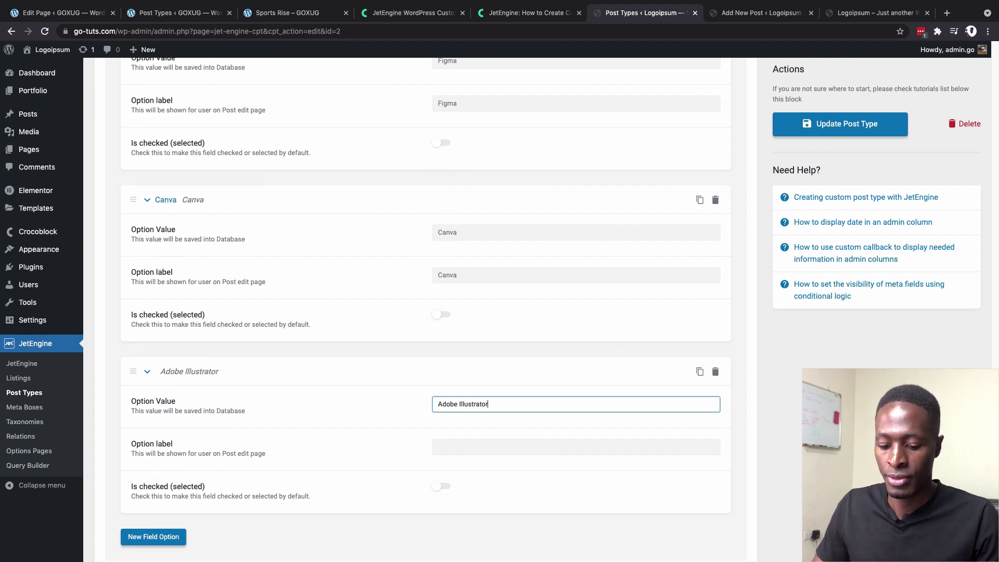
pyautogui.tripleClick(458, 409)
pyautogui.hotkey('ctrl', 'c')
pyautogui.click(455, 450)
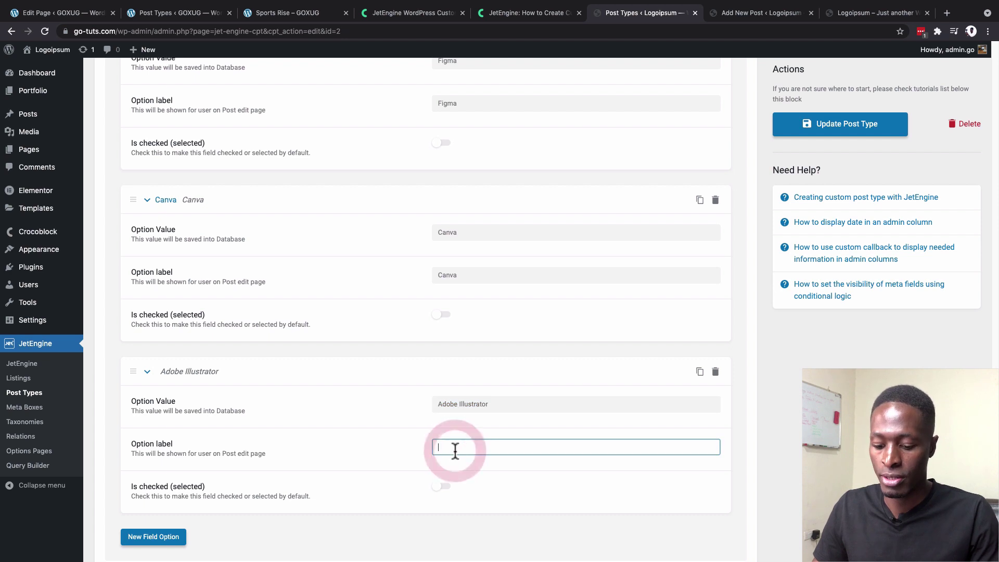
pyautogui.hotkey('ctrl', 'v')
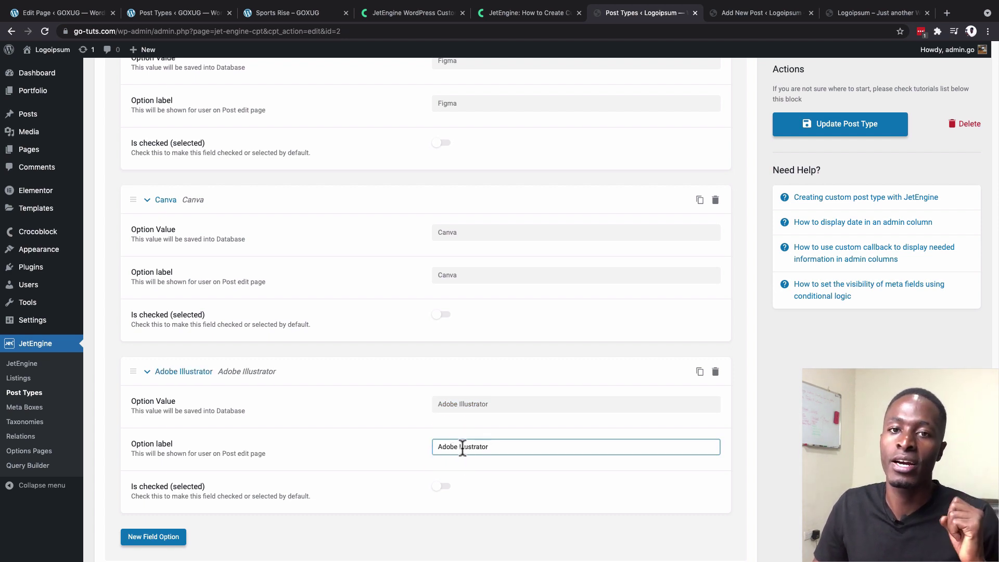
# Step: Collapse the Adobe Illustrator option and move it directly below Adobe Photoshop in the Software options
pyautogui.scroll(1, 460, 450)
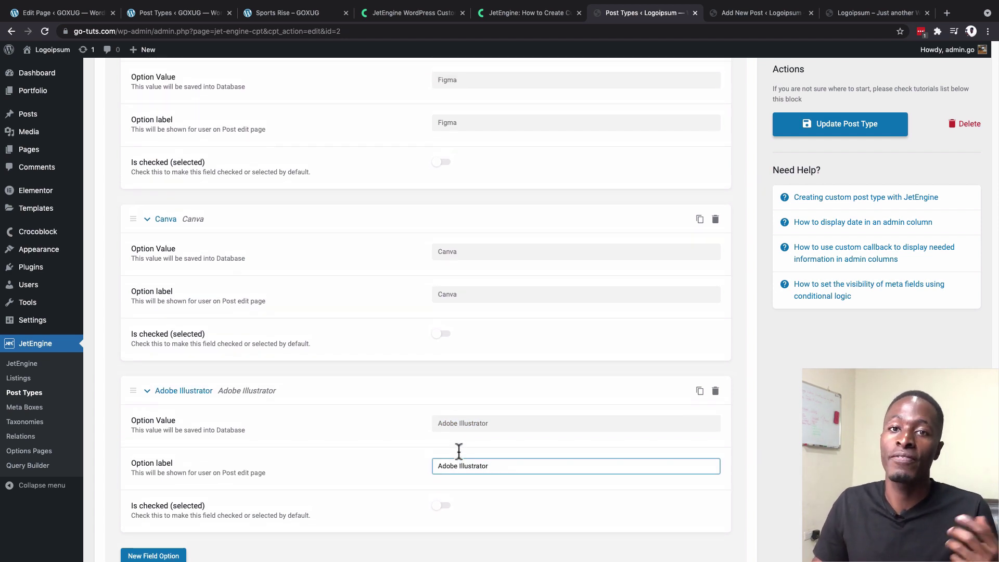
pyautogui.scroll(3, 457, 450)
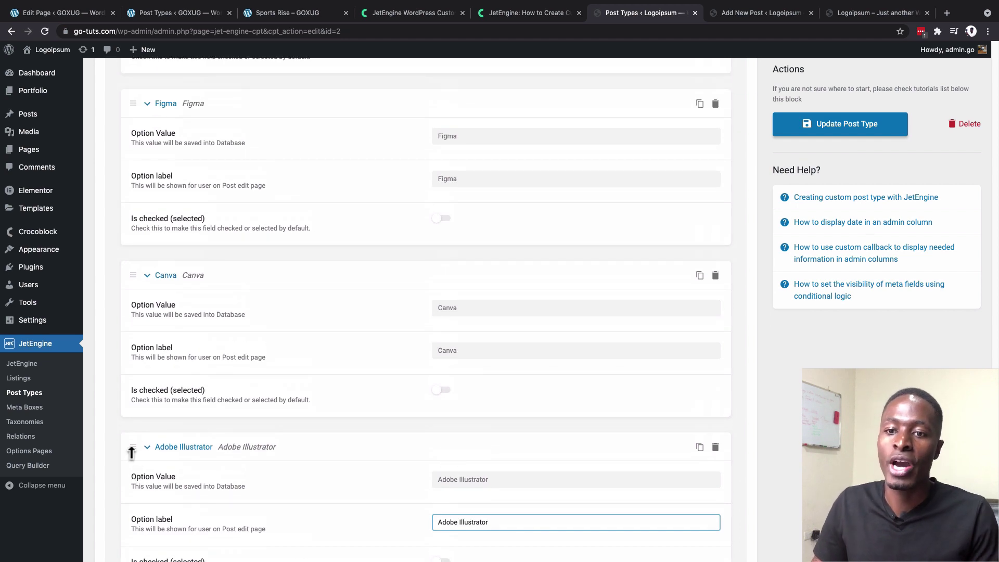
pyautogui.click(128, 454)
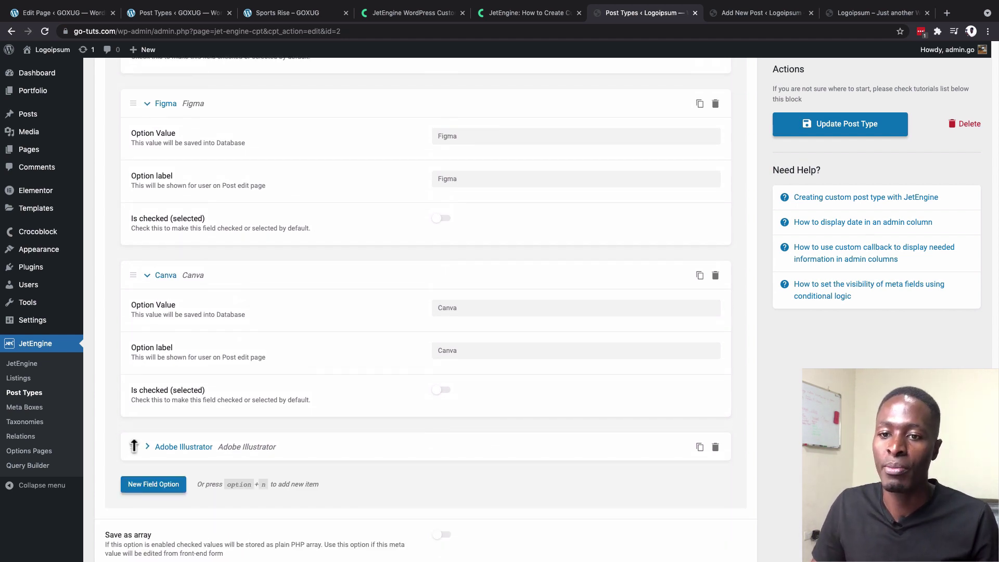
pyautogui.moveTo(133, 446); pyautogui.dragTo(179, 160)
pyautogui.scroll(4, 179, 160)
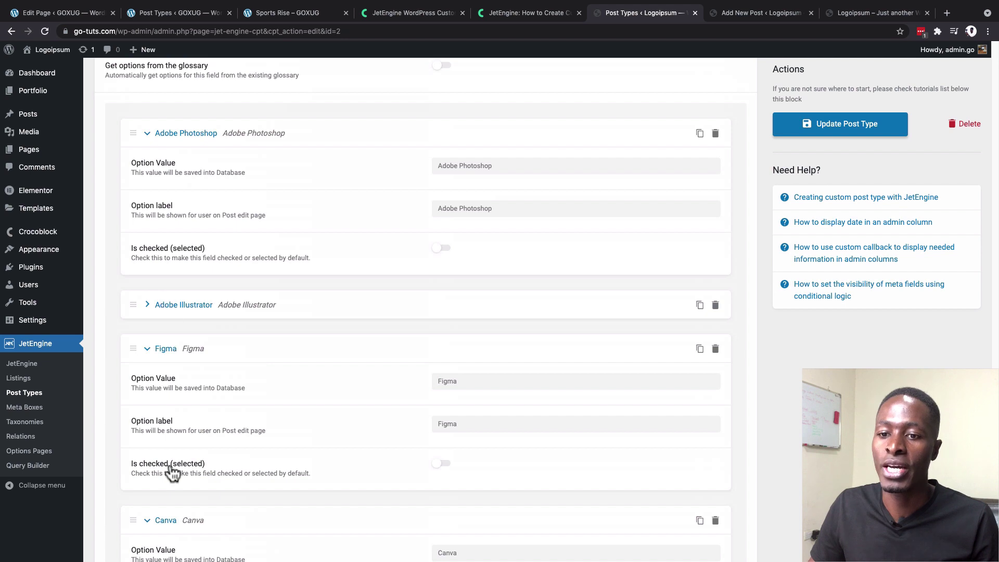
# Step: Add a new meta field after Software with the label Gallery and the name gallery
pyautogui.scroll(-5, 171, 466)
pyautogui.scroll(-4, 173, 466)
pyautogui.click(459, 345)
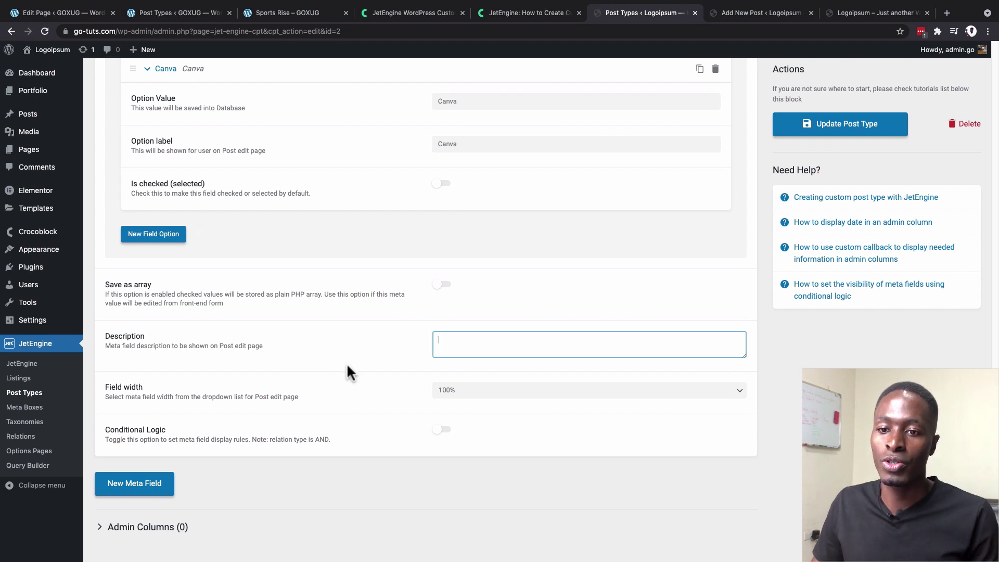
pyautogui.scroll(-1, 312, 410)
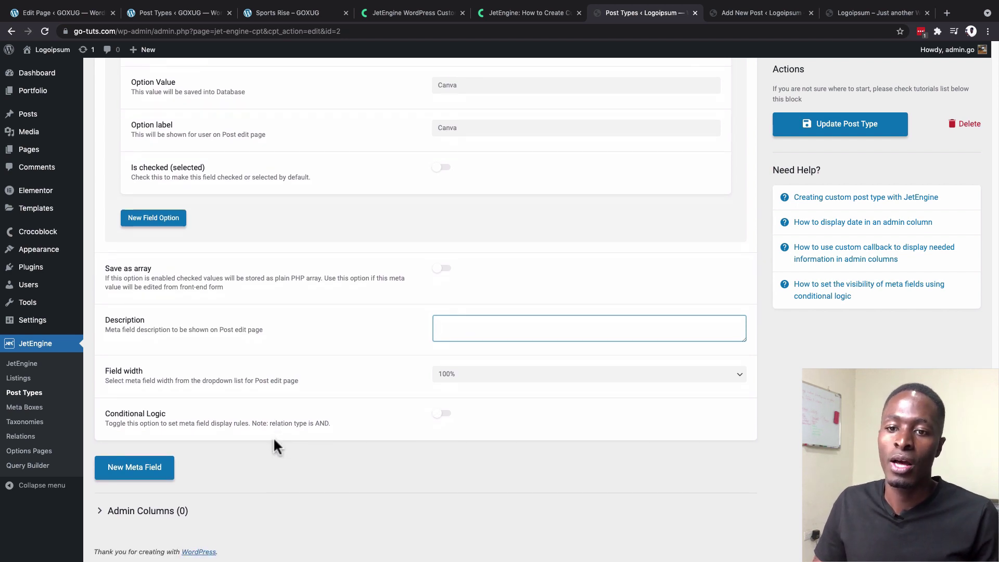
pyautogui.click(134, 467)
pyautogui.scroll(-5, 464, 276)
pyautogui.scroll(2, 473, 295)
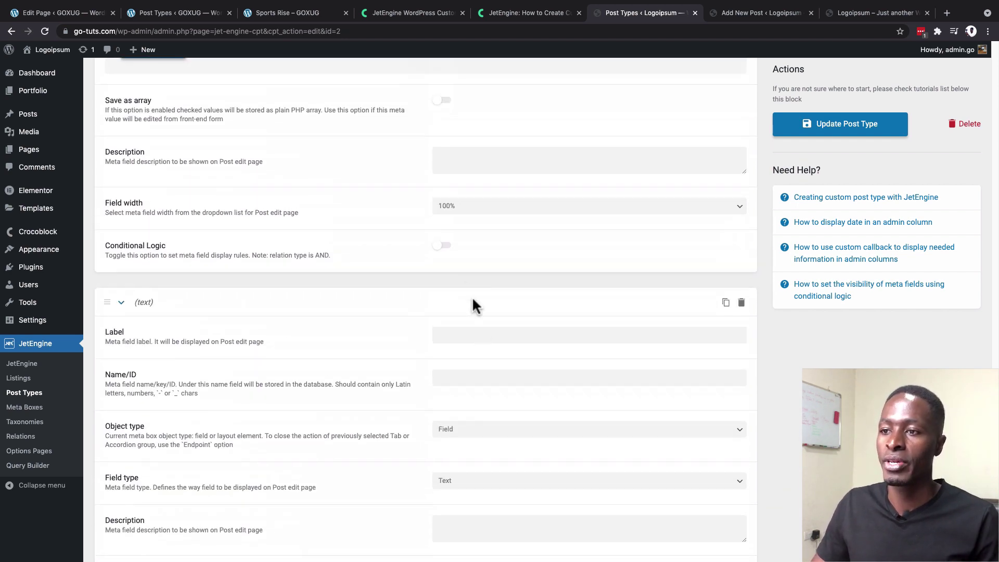
pyautogui.click(474, 335)
pyautogui.write('Ga')
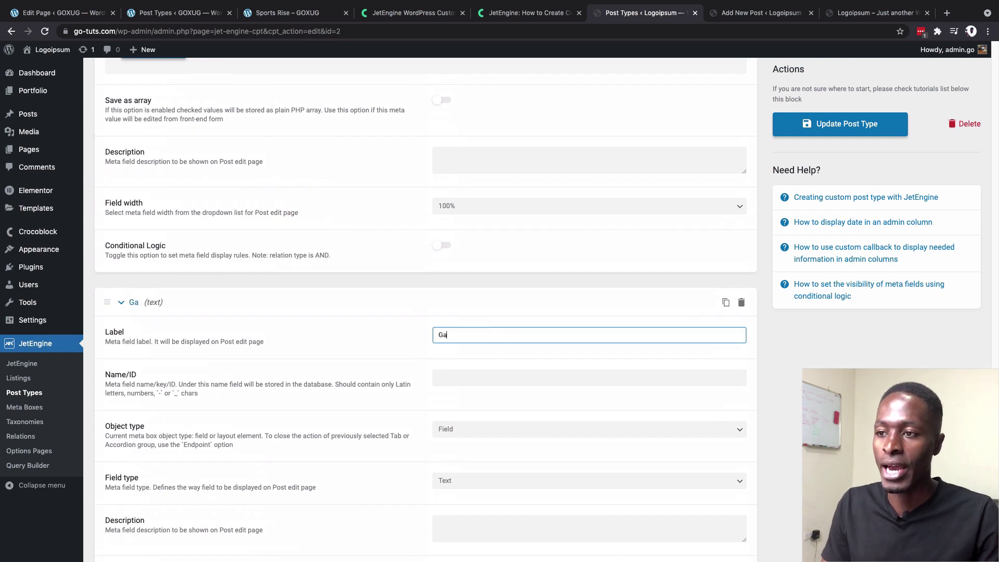
pyautogui.write('llery')
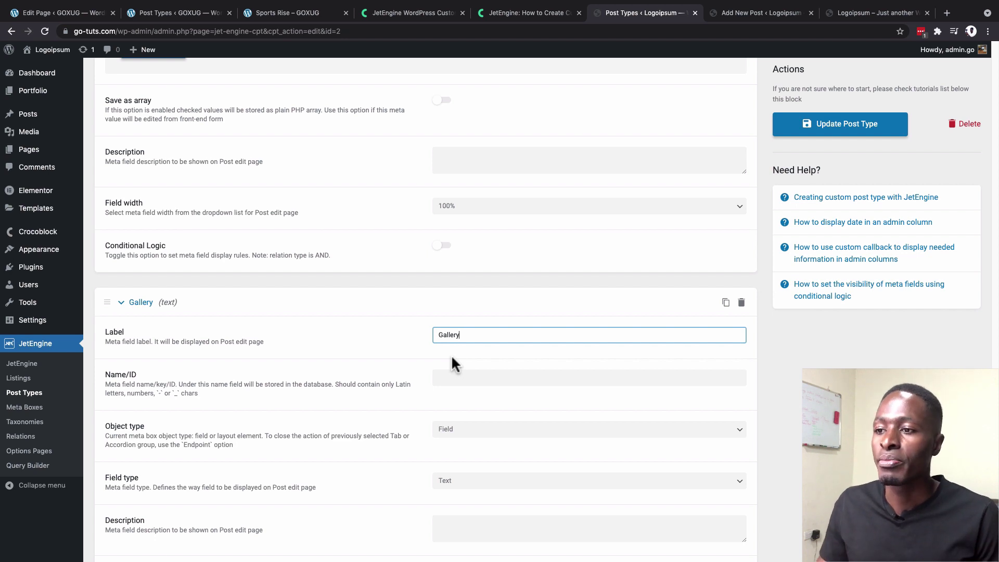
pyautogui.click(451, 377)
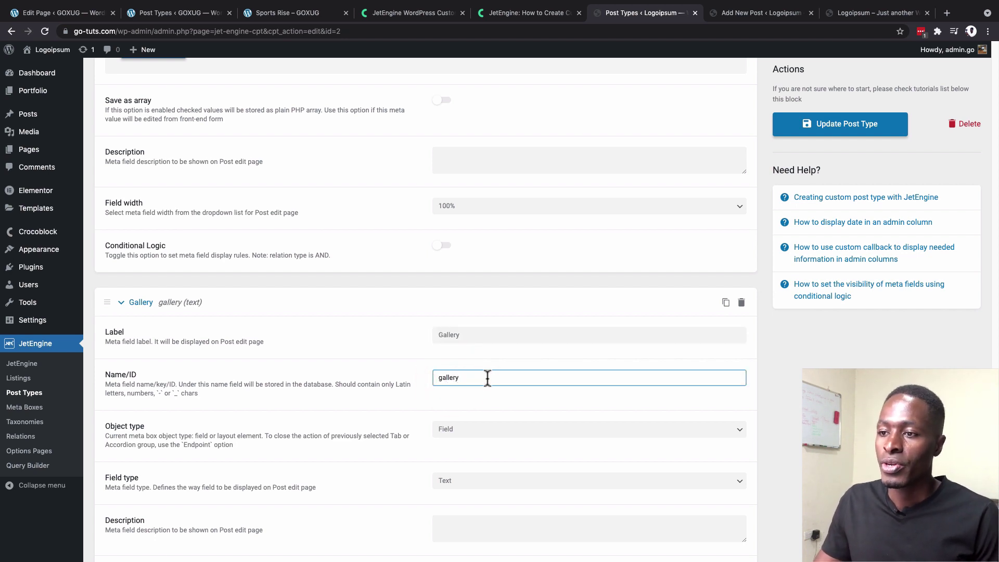
# Step: Check the object type choices for the Gallery meta field and keep Field selected
pyautogui.scroll(-1, 483, 410)
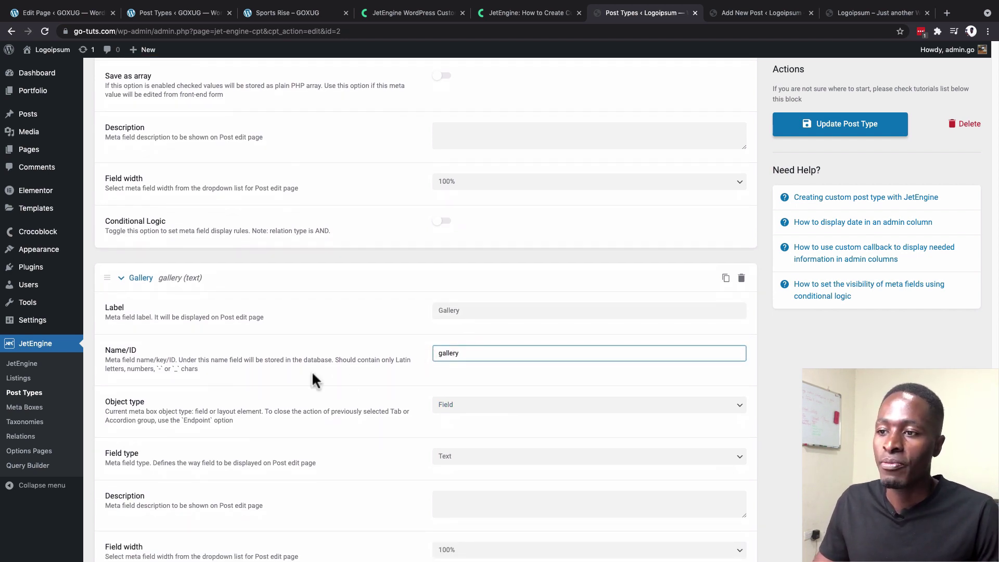
pyautogui.scroll(-1, 476, 390)
pyautogui.click(450, 380)
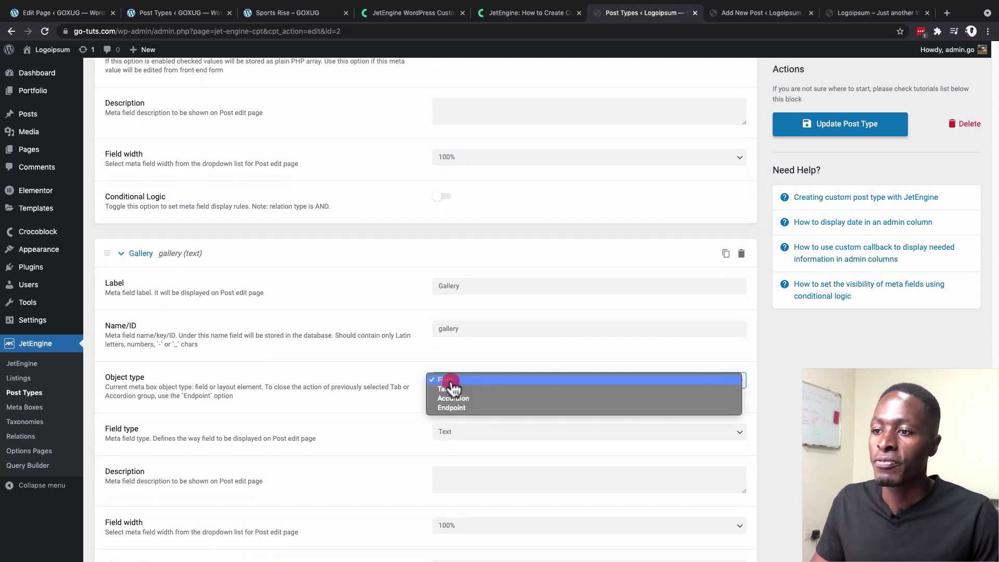
pyautogui.scroll(-2, 434, 400)
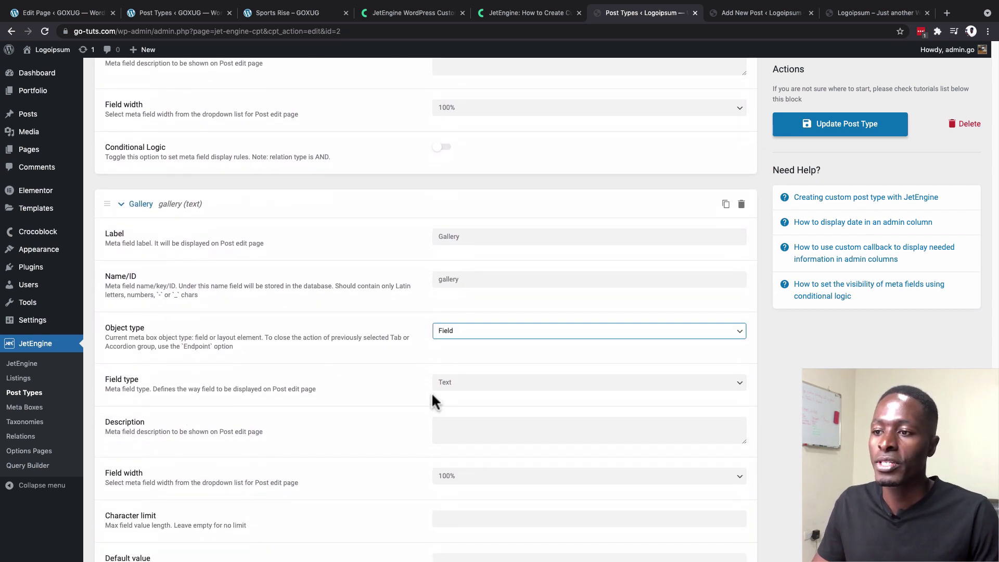
# Step: Set the Gallery meta field's type to Gallery and keep Media ID as its value format
pyautogui.click(474, 385)
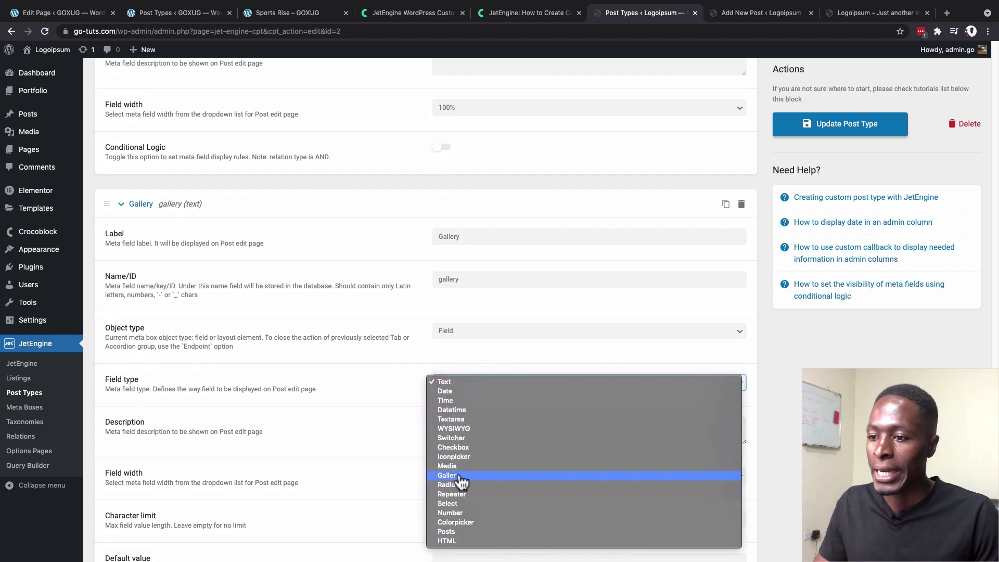
pyautogui.click(460, 476)
pyautogui.click(465, 387)
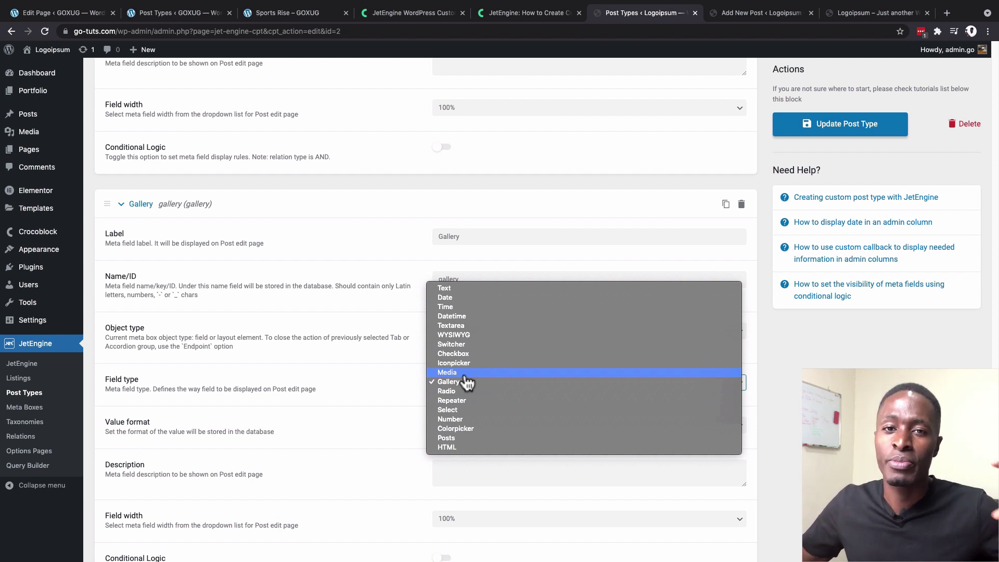
pyautogui.click(467, 382)
pyautogui.scroll(-1, 312, 387)
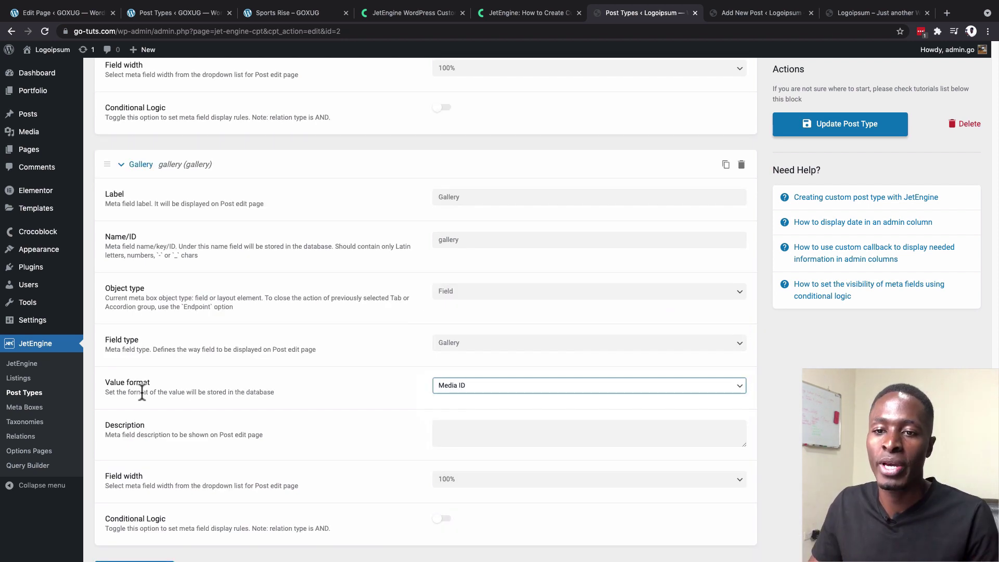
pyautogui.click(493, 388)
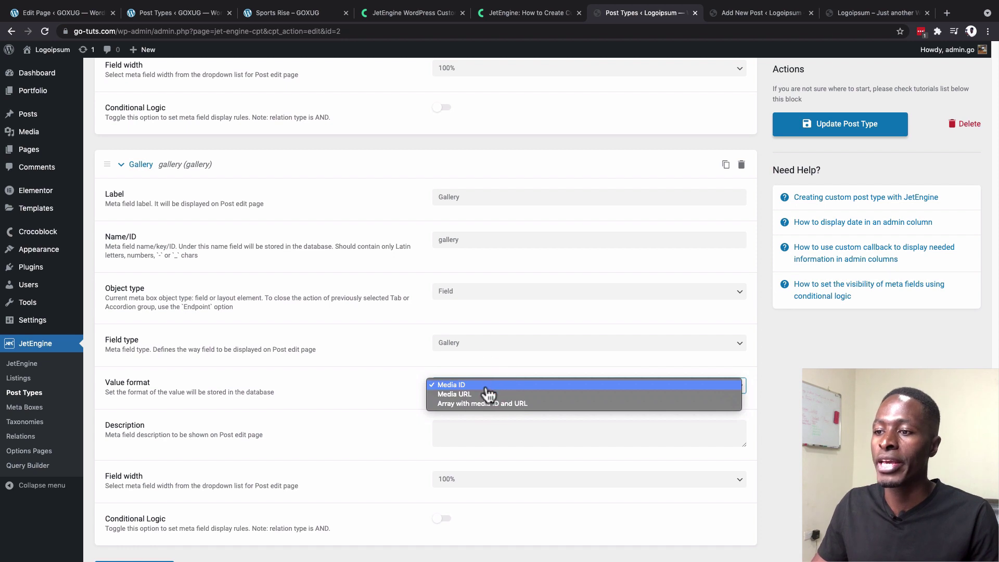
pyautogui.click(489, 384)
# Step: Enter "Select you media files to show in a gallery" as the Gallery field's description
pyautogui.scroll(-2, 367, 429)
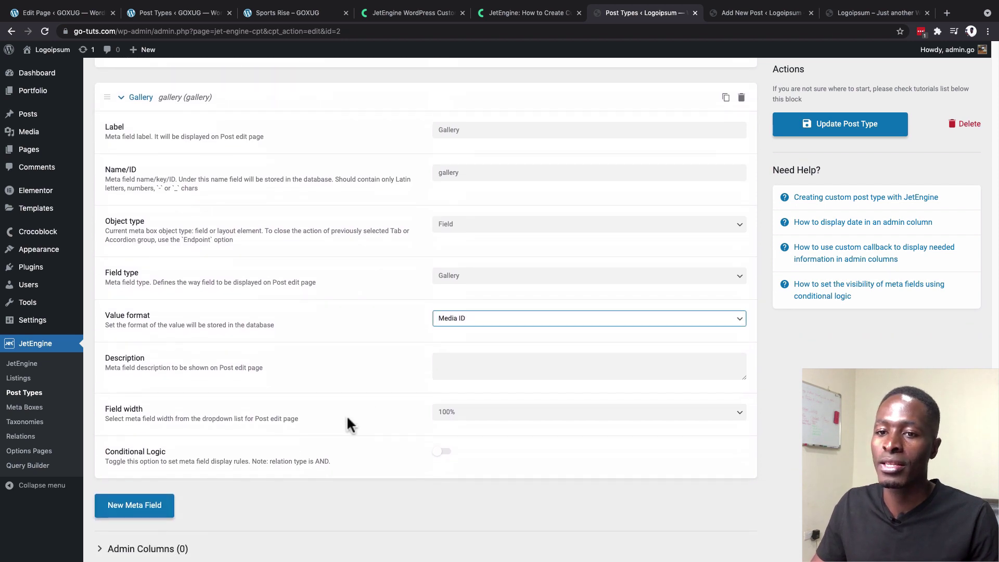
pyautogui.click(477, 372)
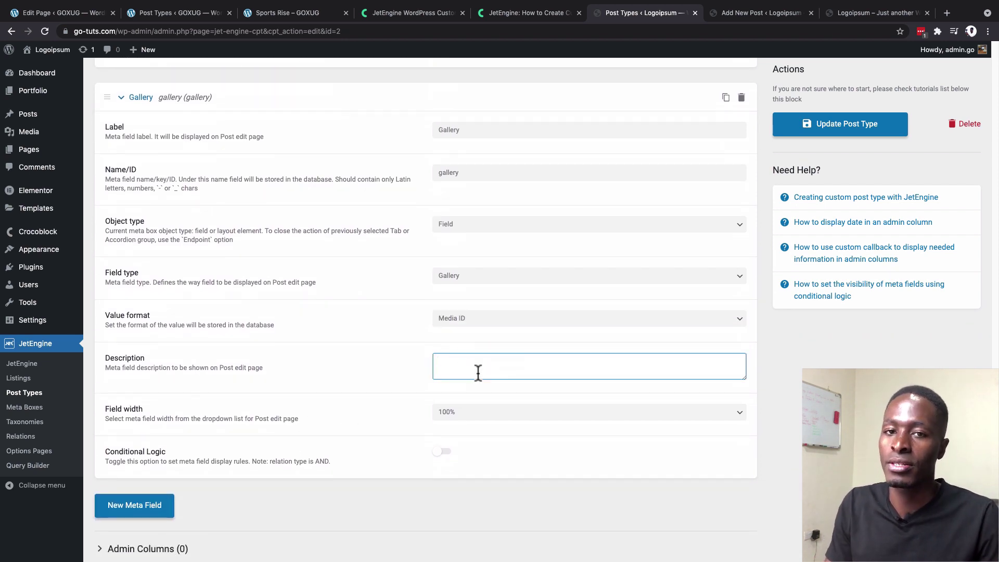
pyautogui.write('Select you media files to show in a ga')
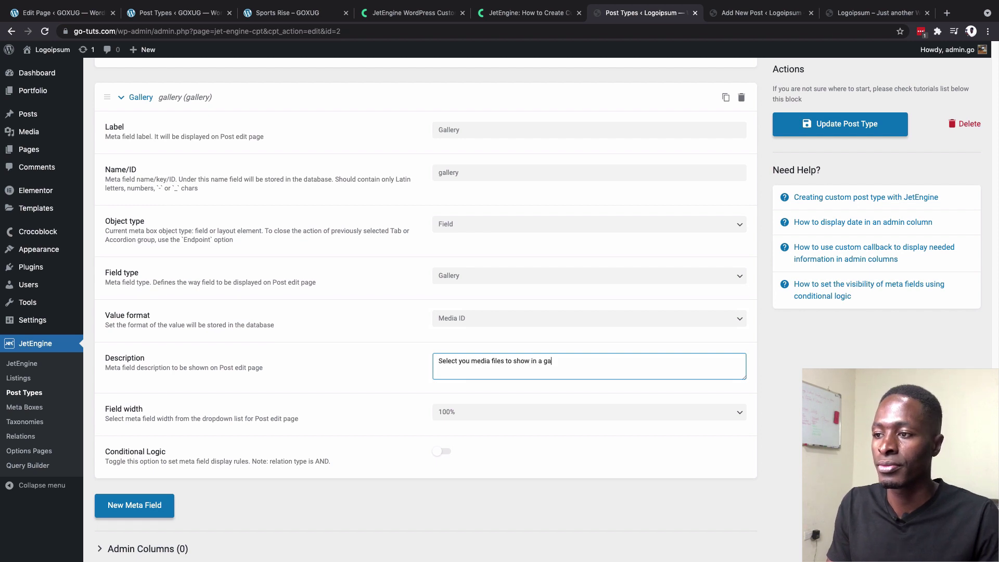
pyautogui.write('llery')
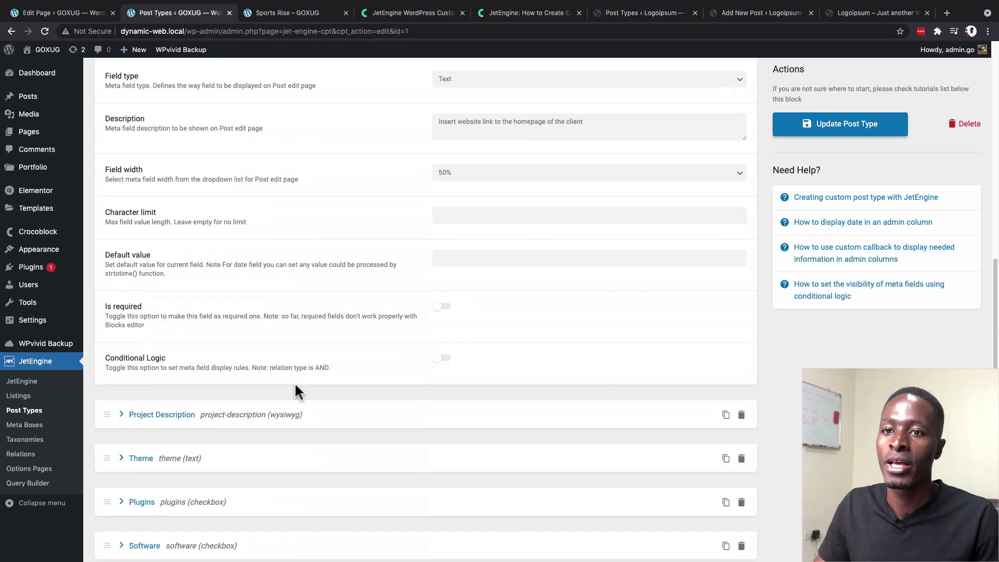
# Step: Compare with the Gallery field settings in the GOXUG site's portfolio post type, and return to the Logoipsum post type
pyautogui.scroll(-10, 296, 386)
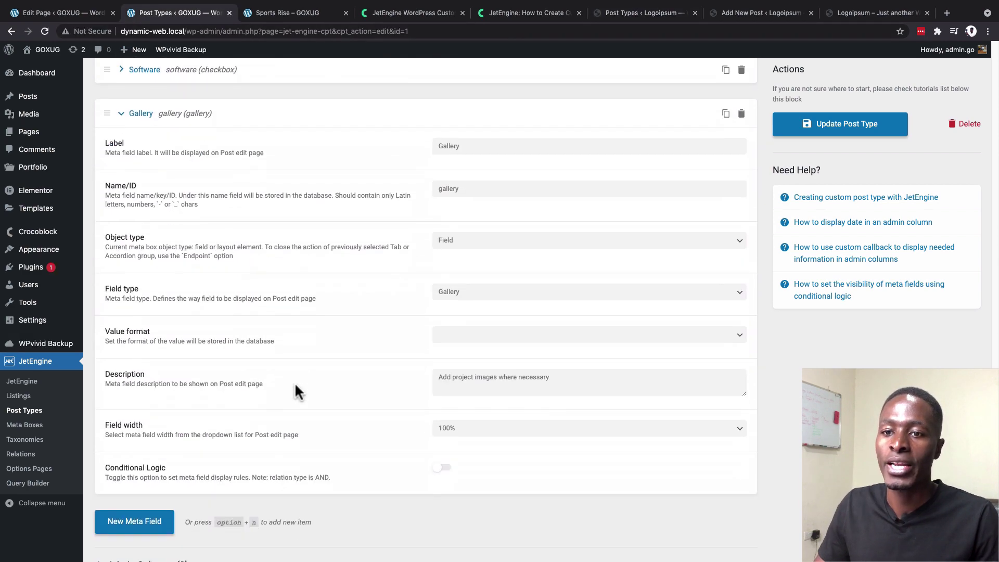
pyautogui.scroll(20, 294, 381)
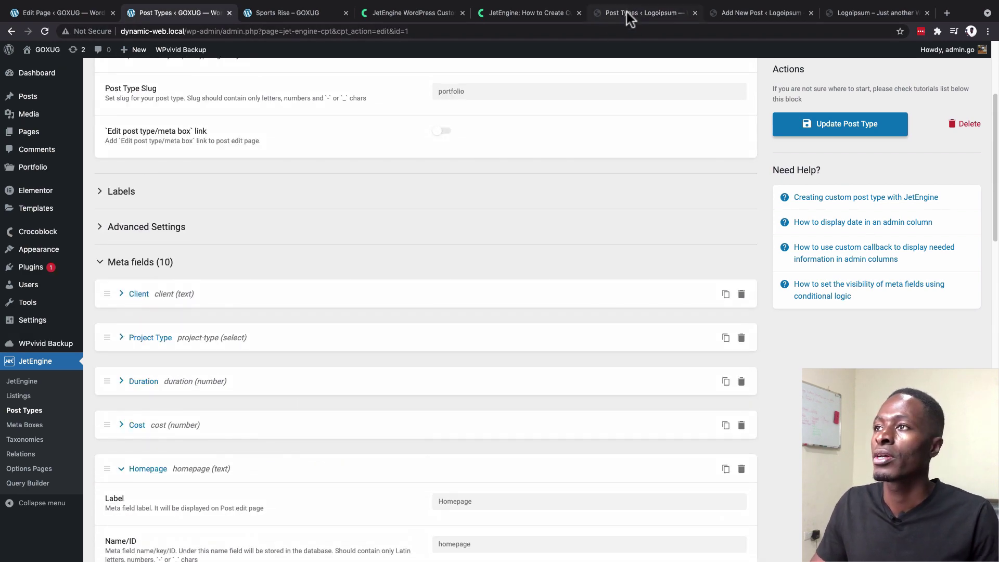
pyautogui.click(626, 11)
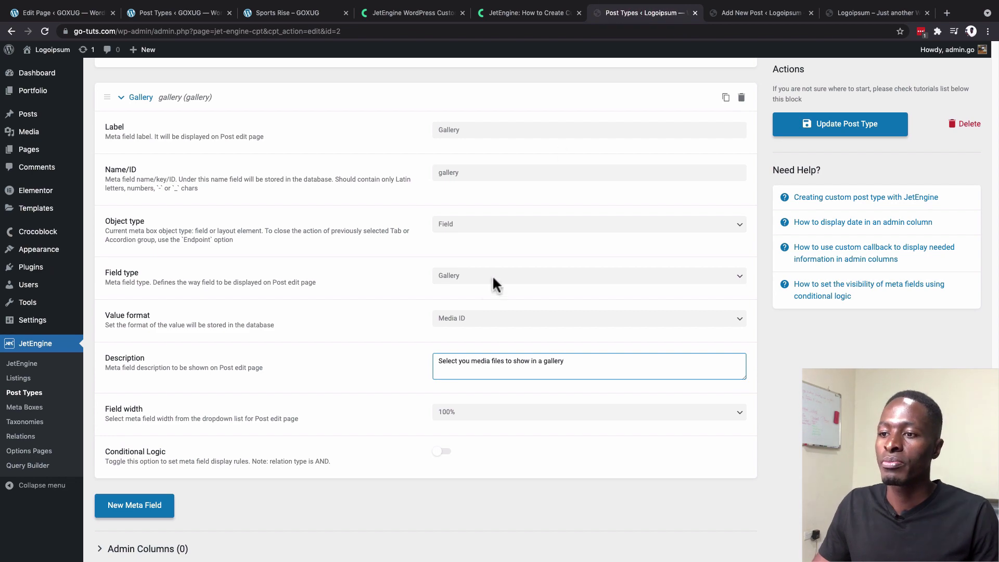
# Step: Save the portfolio post type's changes and reload the form for adding a new portfolio post
pyautogui.scroll(4, 676, 380)
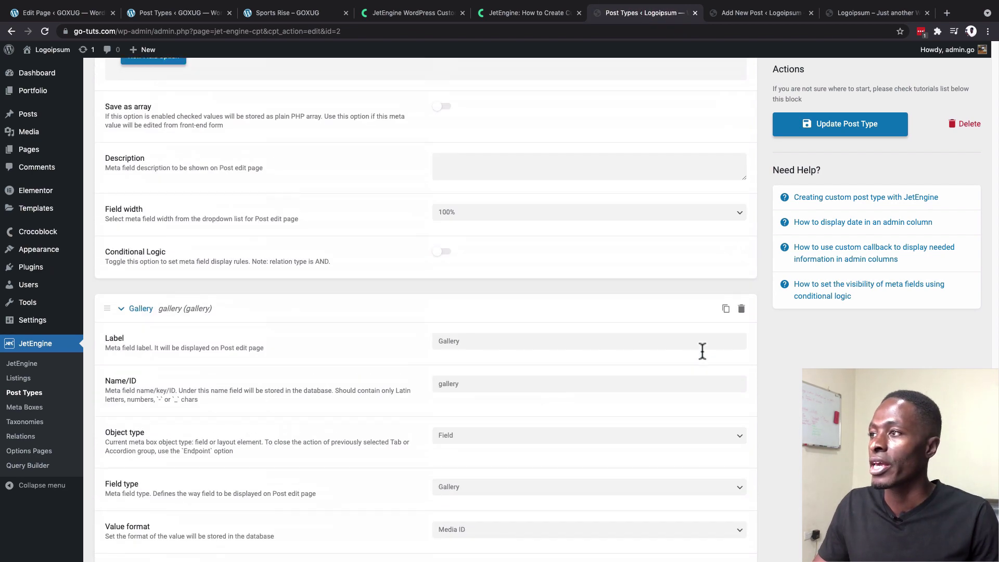
pyautogui.click(817, 124)
pyautogui.click(760, 12)
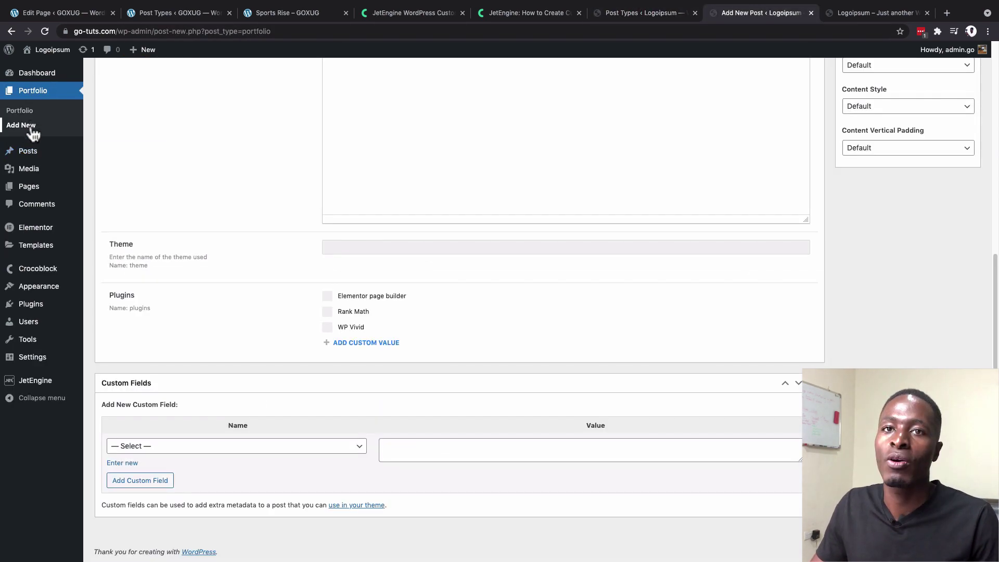
pyautogui.scroll(5, 191, 164)
pyautogui.scroll(2, 177, 170)
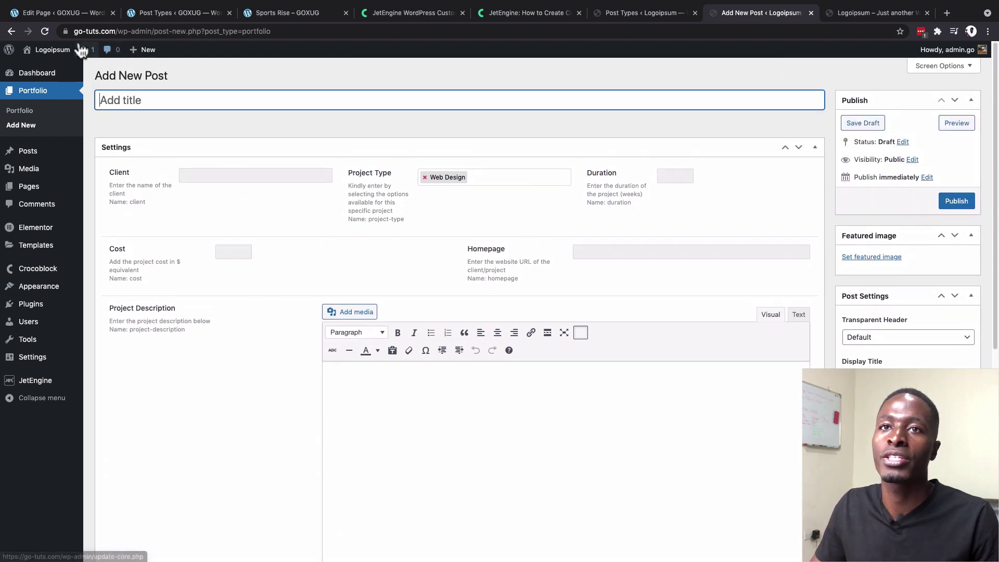
pyautogui.click(45, 31)
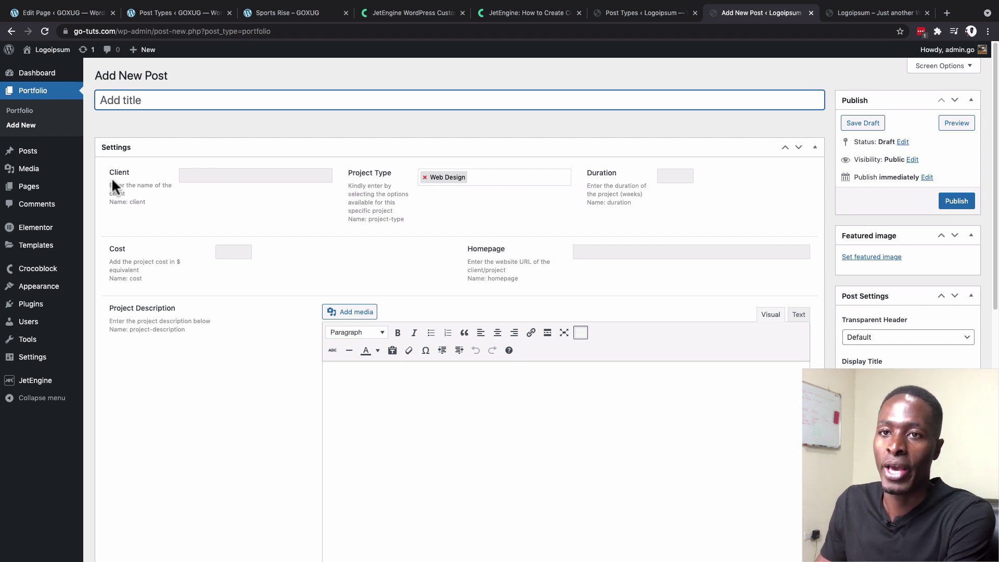
# Step: Review the meta fields on the new portfolio post form, down to Plugins, Software and Gallery
pyautogui.scroll(-3, 252, 219)
pyautogui.scroll(-4, 266, 219)
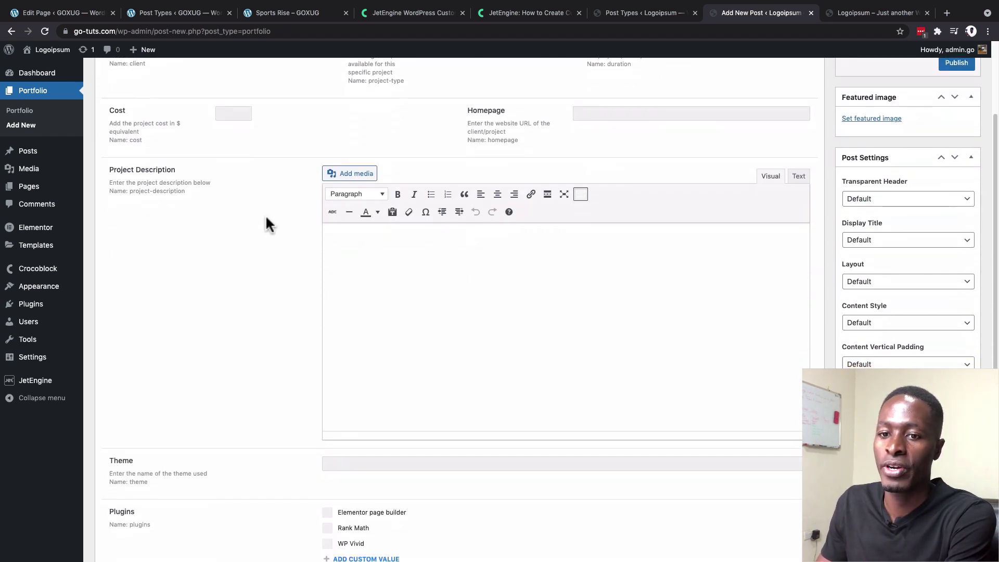
pyautogui.scroll(-2, 267, 224)
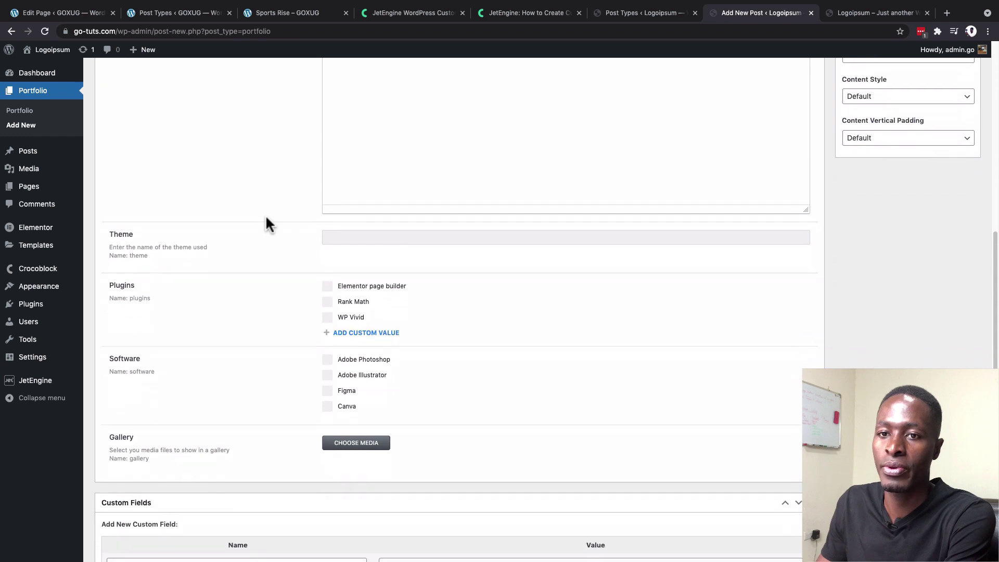
pyautogui.click(397, 205)
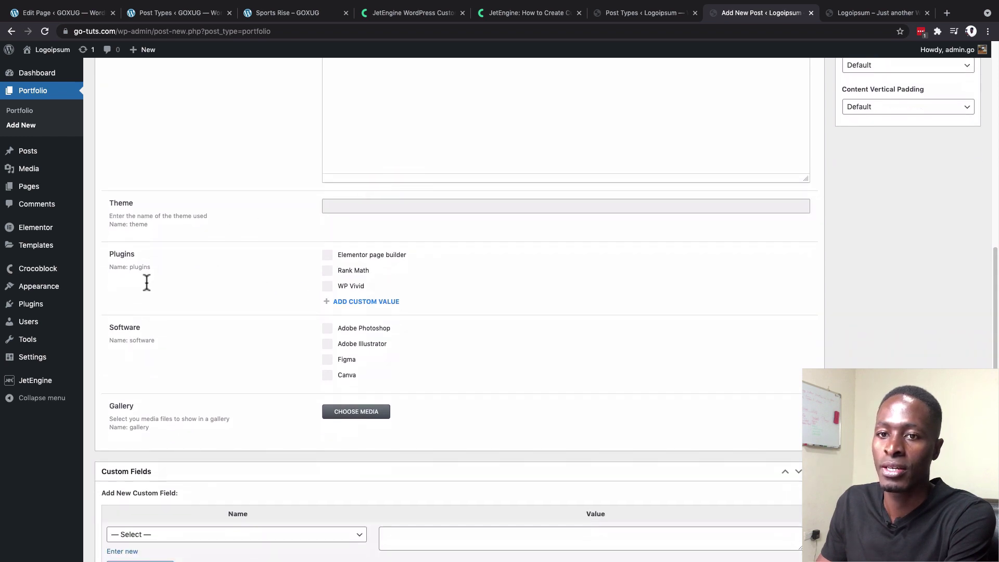
pyautogui.scroll(-1, 167, 346)
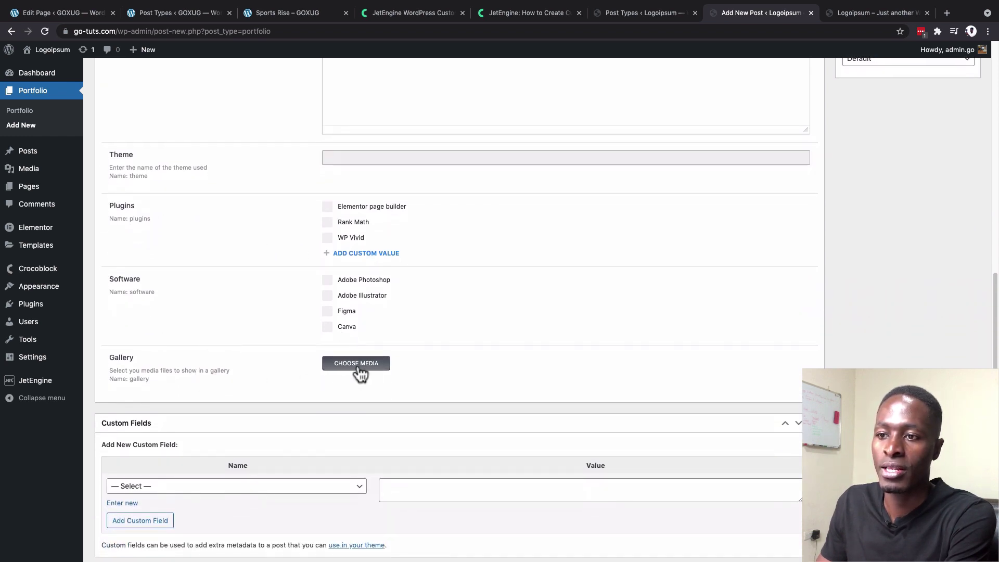
pyautogui.scroll(-1, 507, 380)
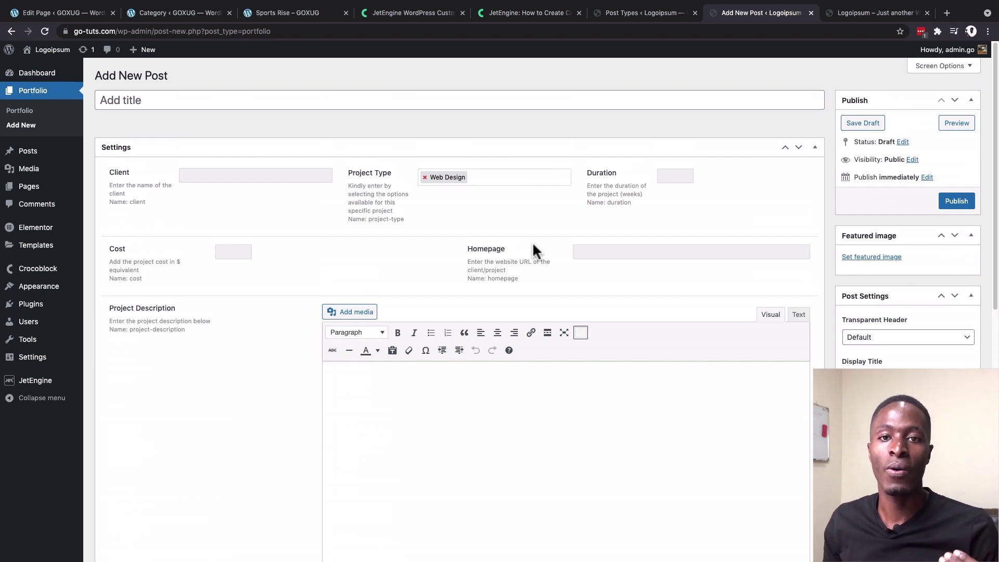
# Step: Consult the Crocoblock article on creating custom taxonomies and highlight the word Taxonomies in its definition
pyautogui.click(410, 12)
pyautogui.click(517, 13)
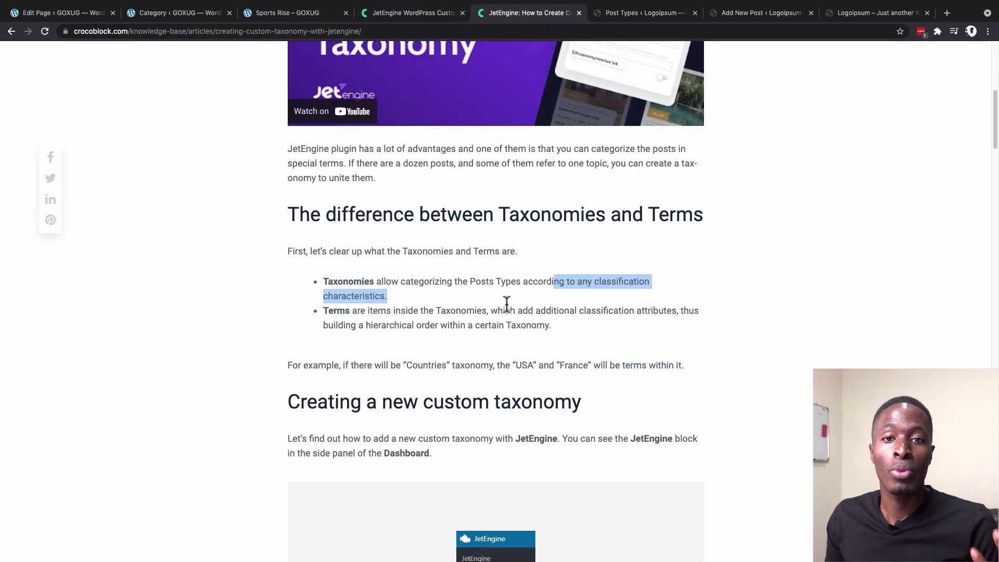
pyautogui.click(507, 304)
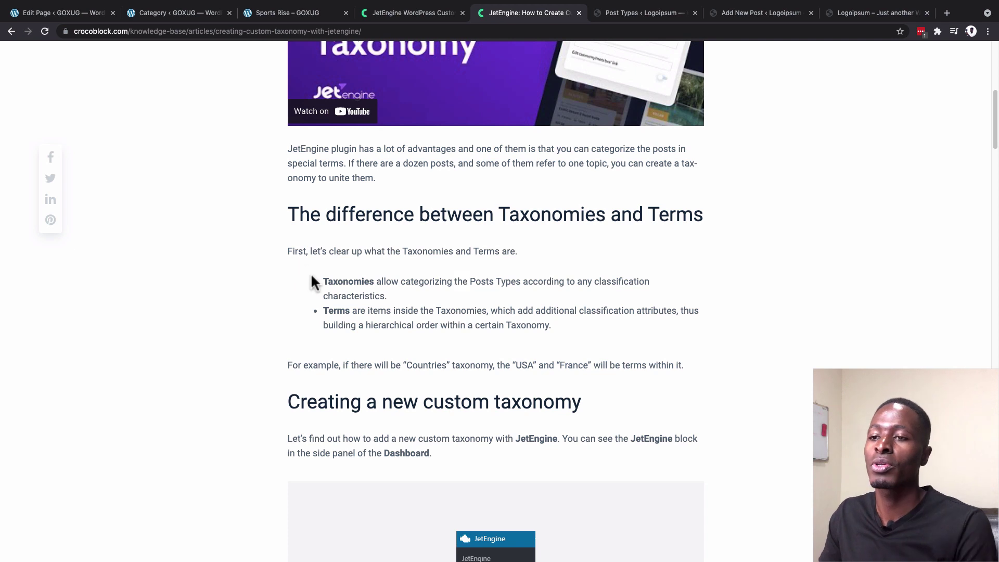
pyautogui.moveTo(322, 281); pyautogui.dragTo(375, 281)
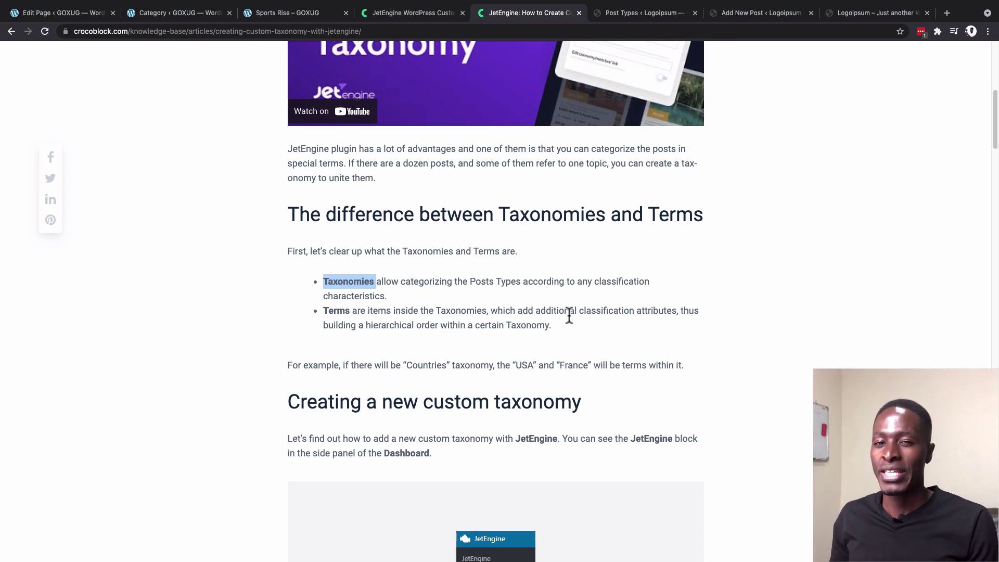
# Step: Examine the GOXUG site's custom taxonomies list and the terms of its portfolio Category taxonomy
pyautogui.click(46, 16)
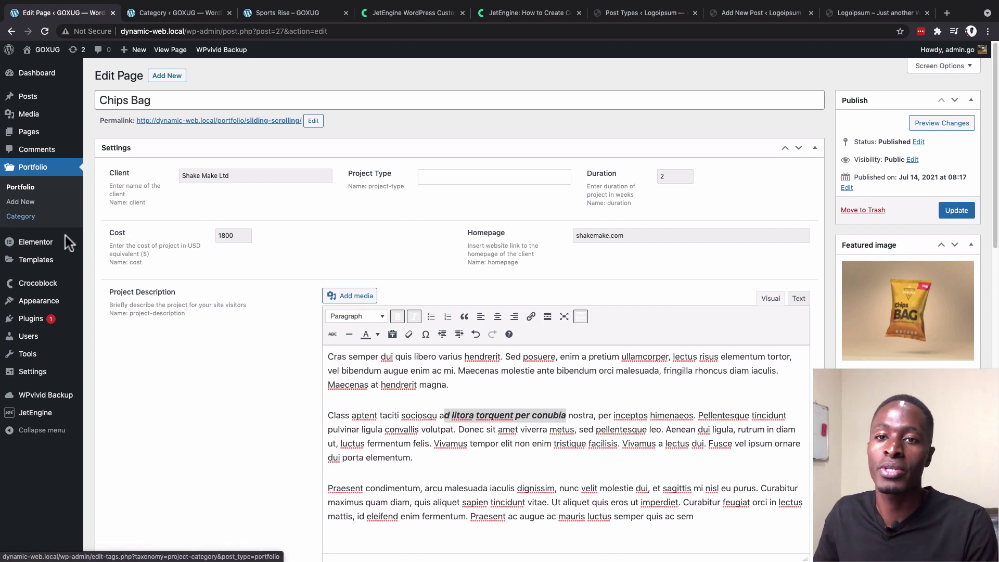
pyautogui.moveTo(34, 411)
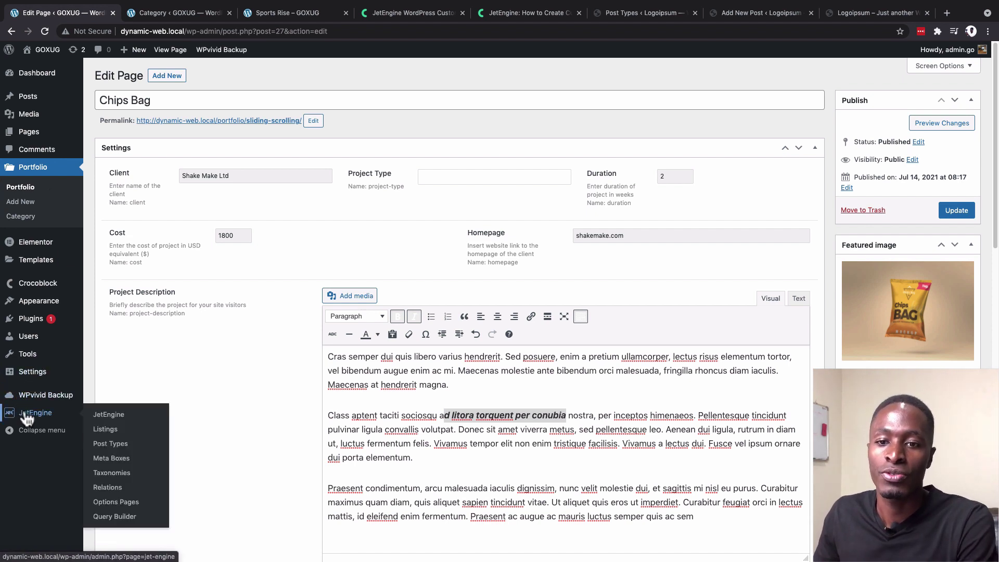
pyautogui.click(113, 473)
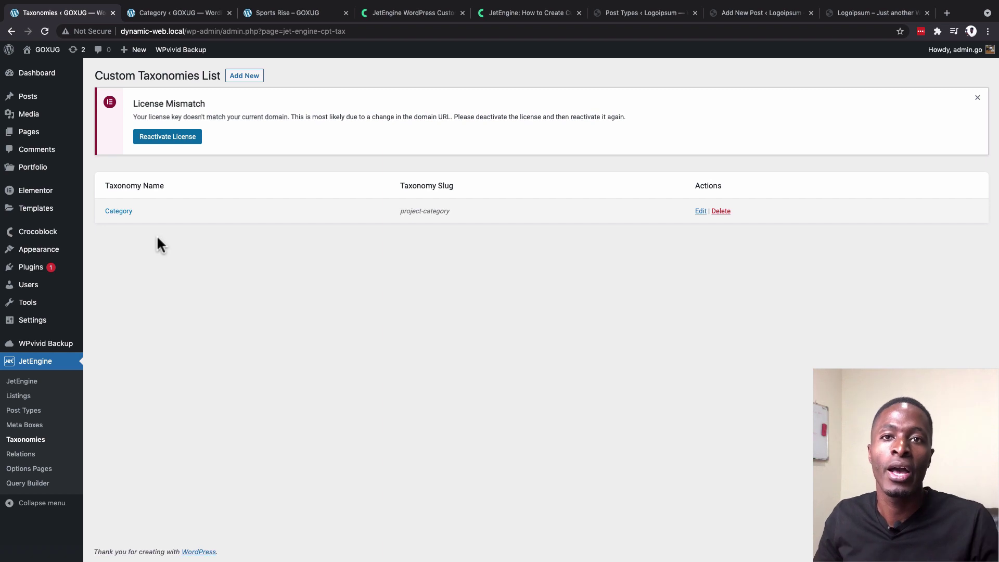
pyautogui.moveTo(25, 177)
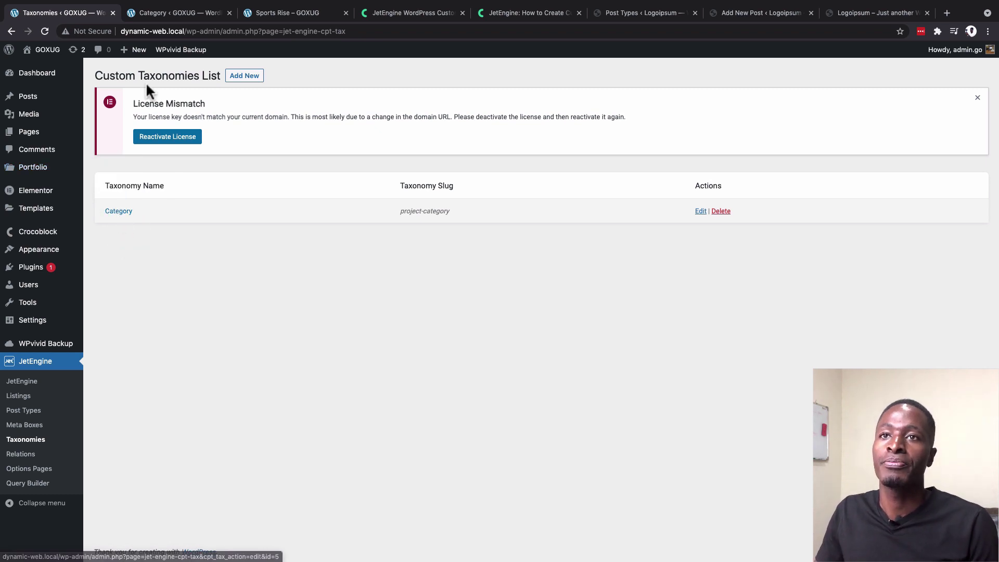
pyautogui.click(155, 17)
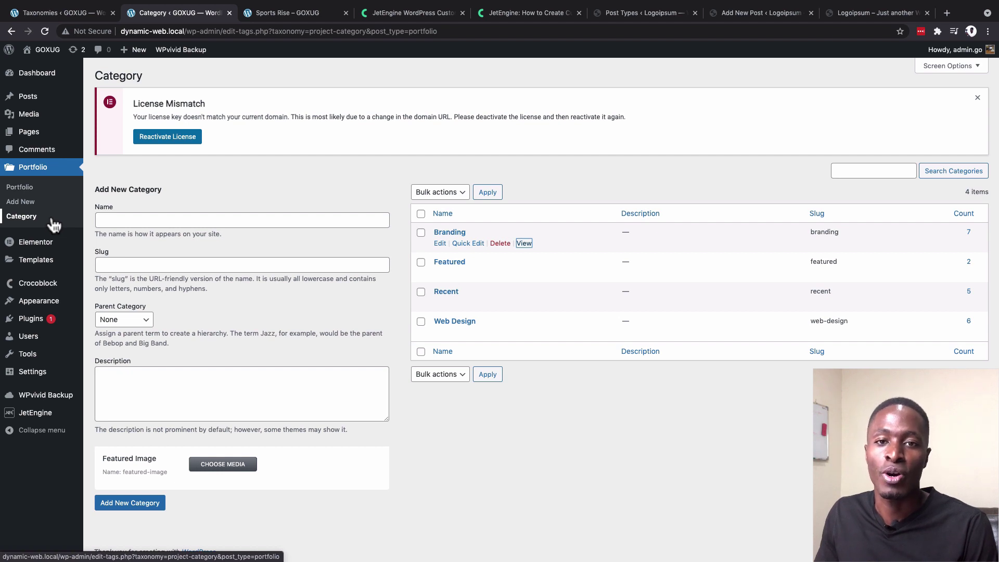
# Step: Start a new custom JetEngine taxonomy on the Logoipsum site and name it Category
pyautogui.click(628, 14)
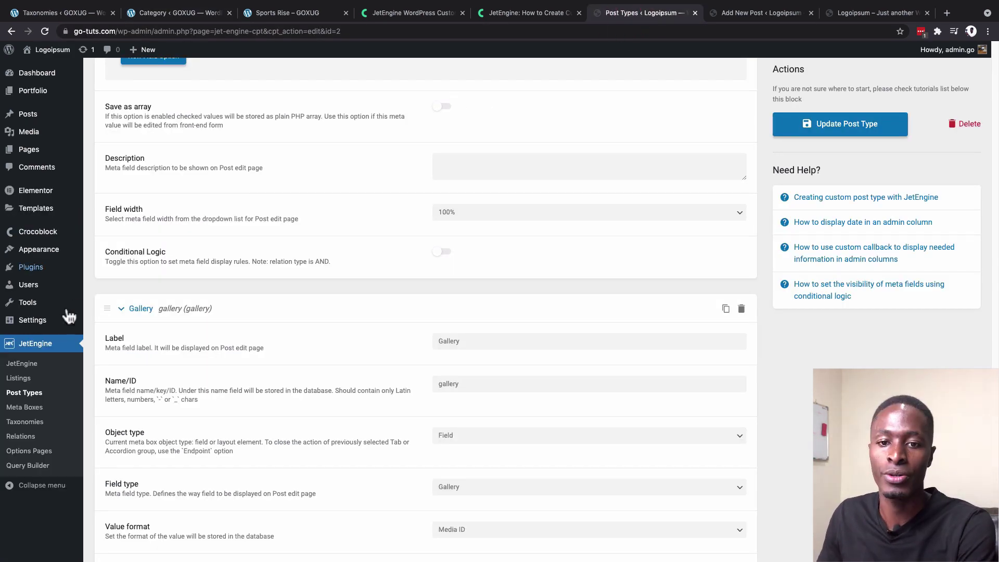
pyautogui.click(26, 423)
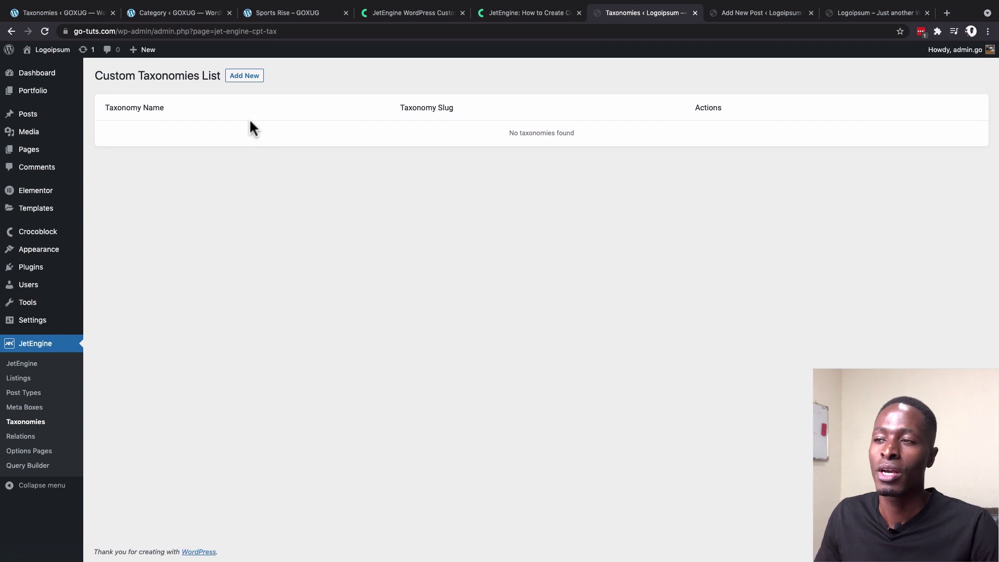
pyautogui.press('super+r')
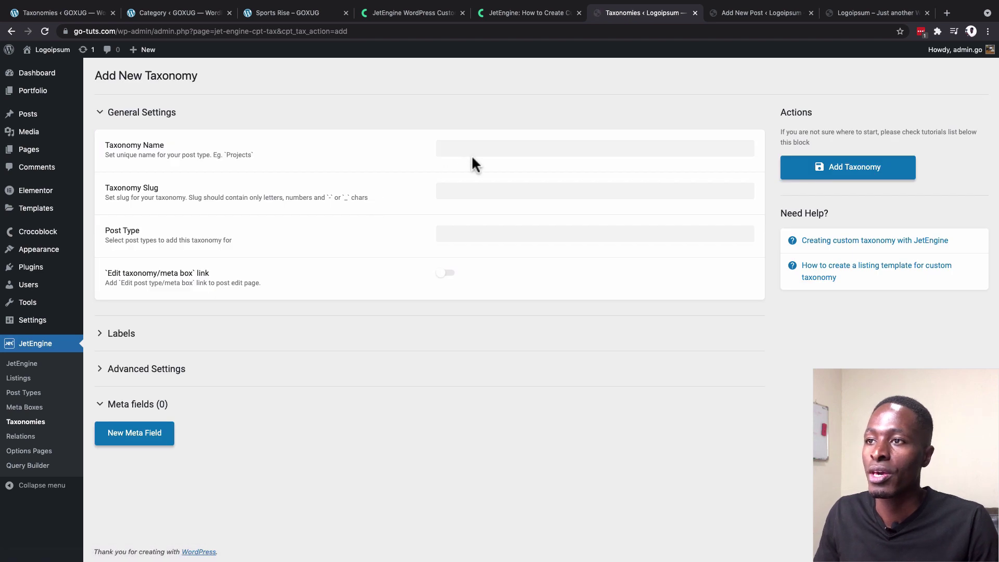
pyautogui.click(472, 147)
pyautogui.write('c')
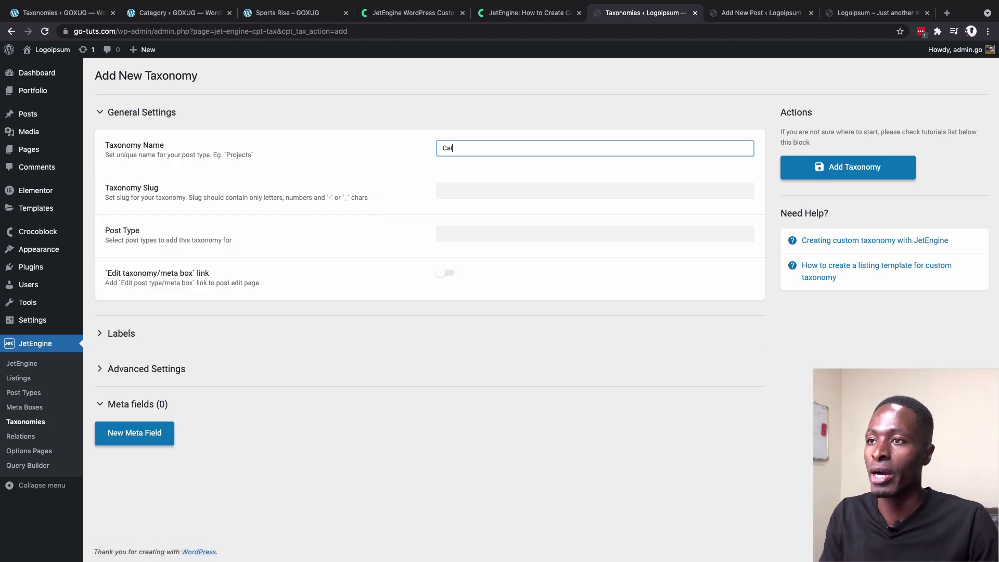
# Step: Set the taxonomy slug of the new Category taxonomy to project-category
pyautogui.press('Tab')
pyautogui.write('-')
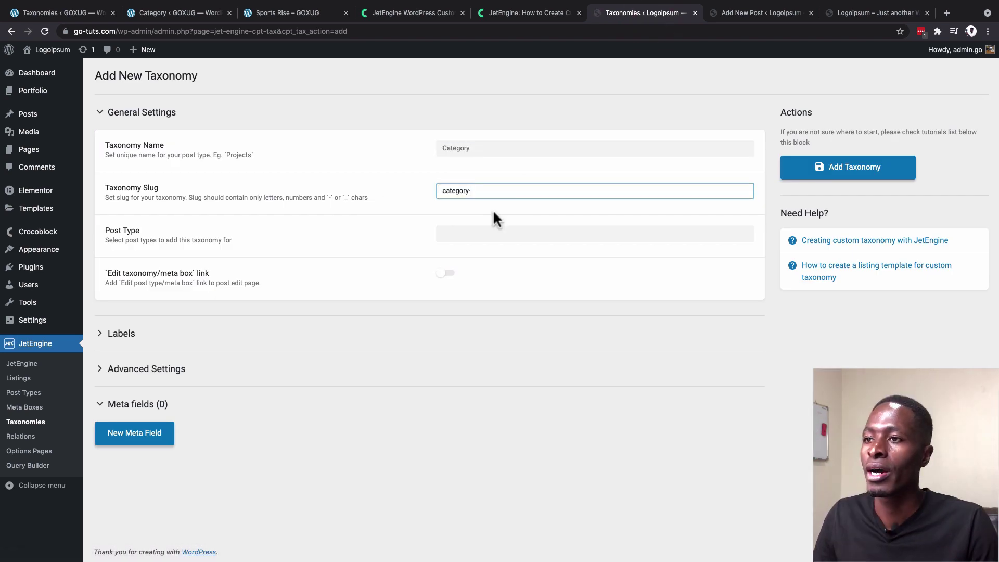
pyautogui.doubleClick(452, 191)
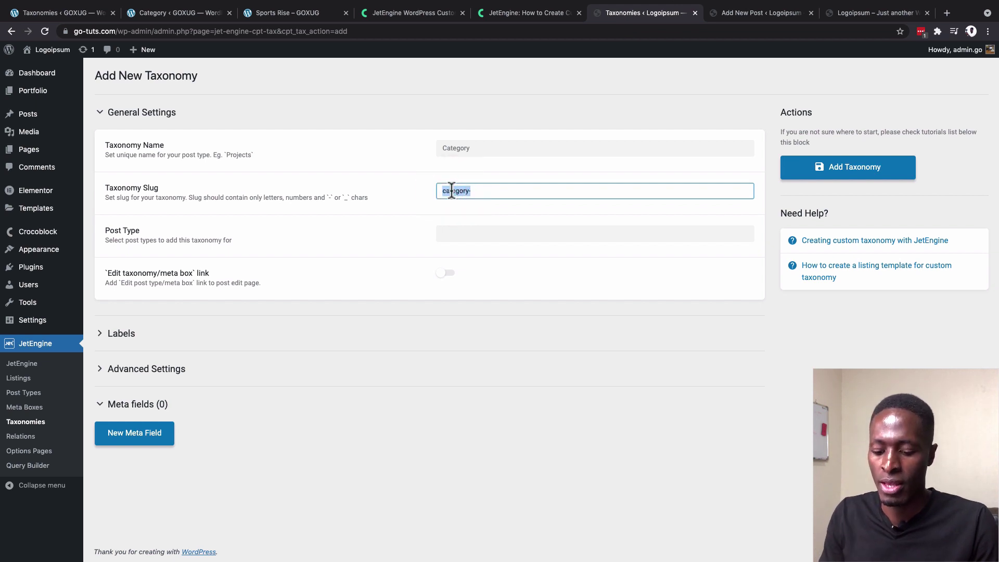
pyautogui.write('project')
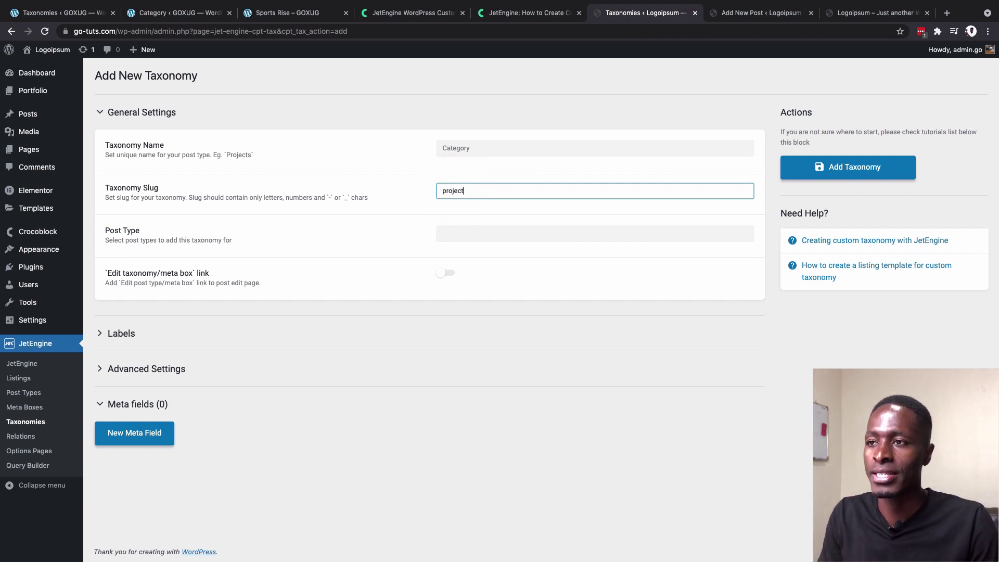
pyautogui.write('-cat')
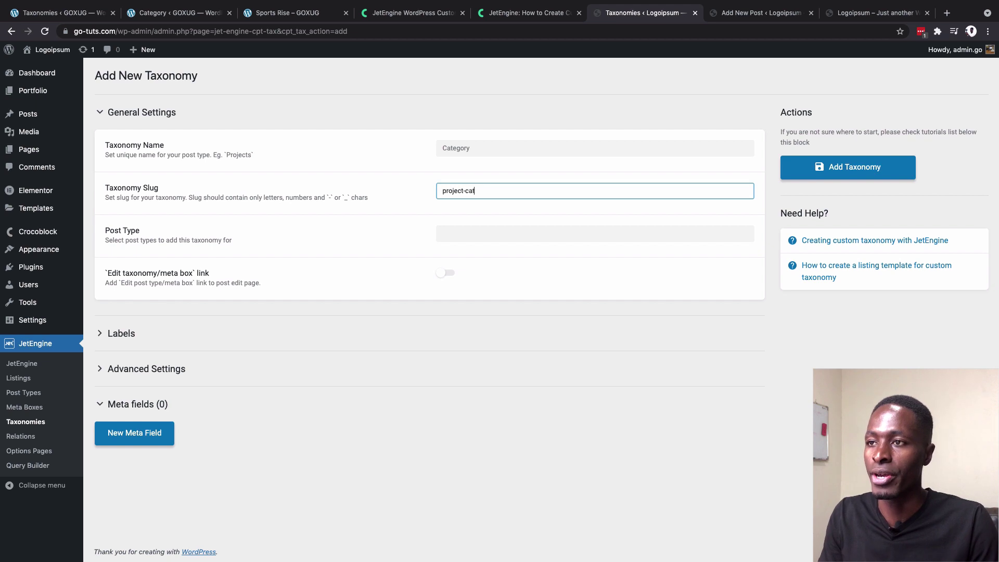
pyautogui.write('egory')
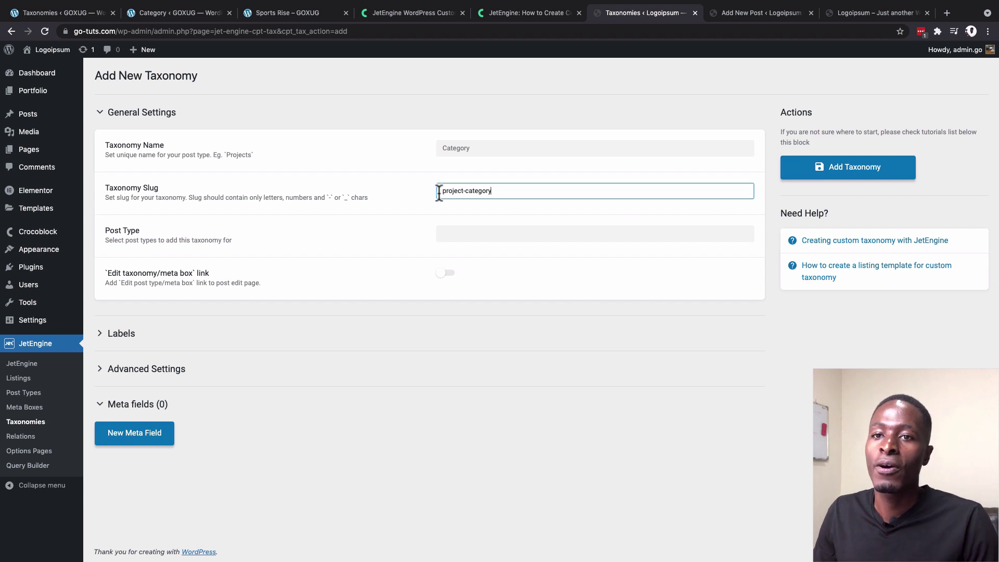
# Step: Assign the Category taxonomy to the Portfolio post type and collapse the meta fields section
pyautogui.click(510, 235)
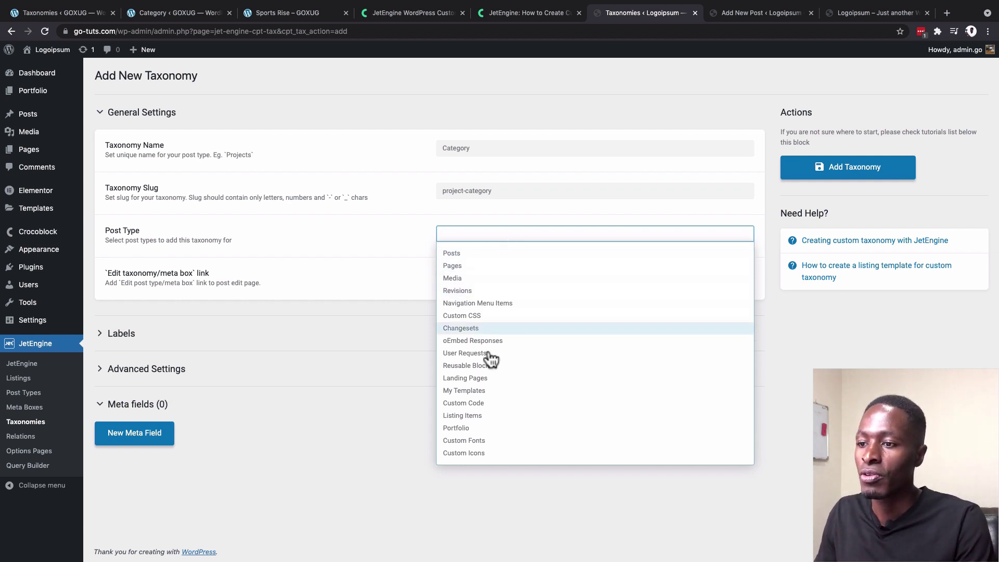
pyautogui.click(480, 429)
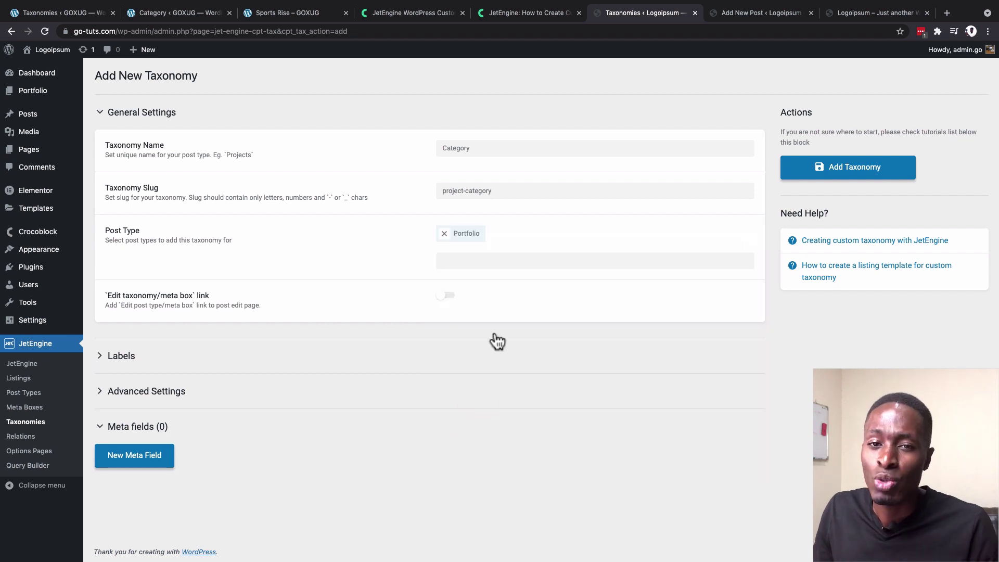
pyautogui.click(501, 263)
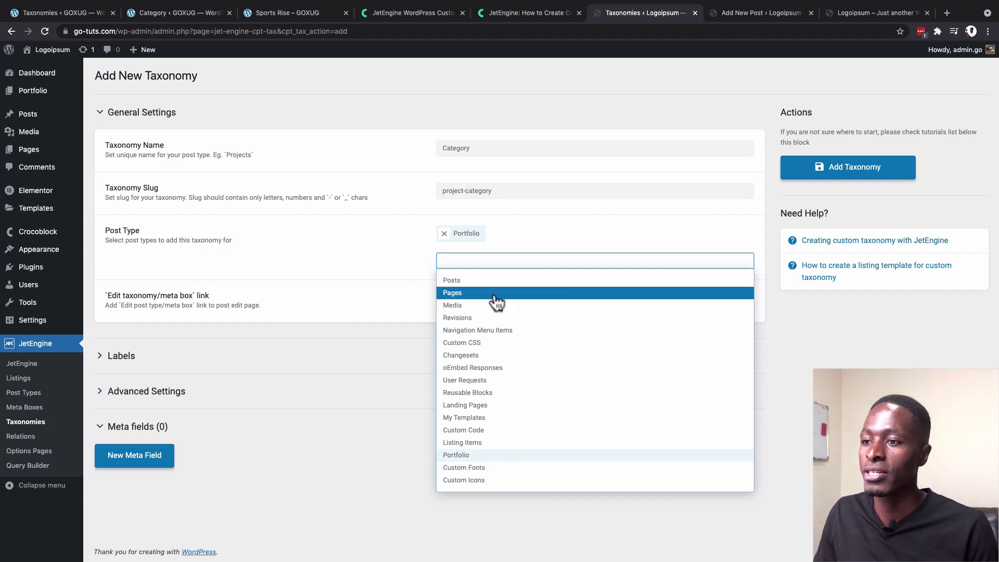
pyautogui.click(360, 426)
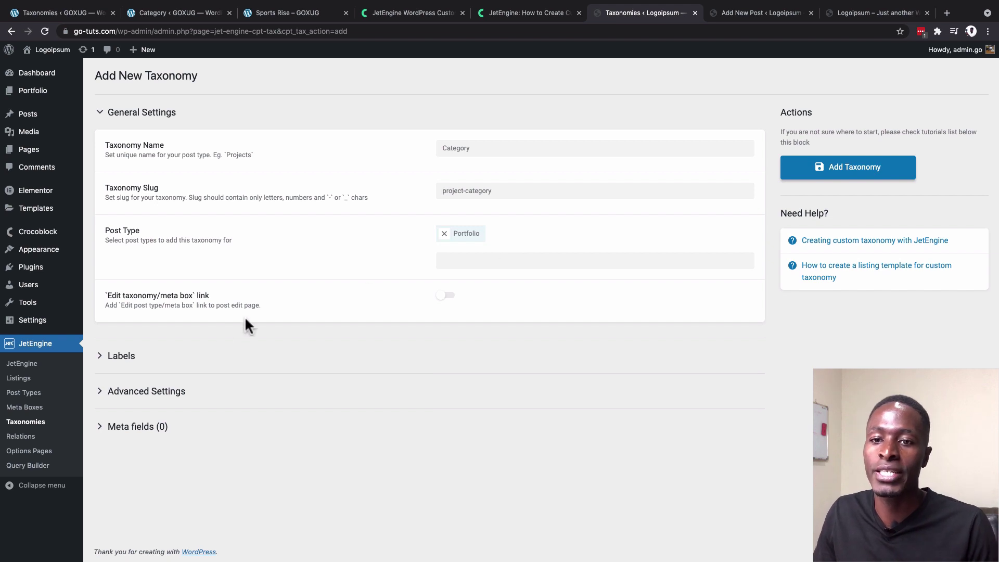
pyautogui.click(133, 360)
pyautogui.scroll(-2, 306, 358)
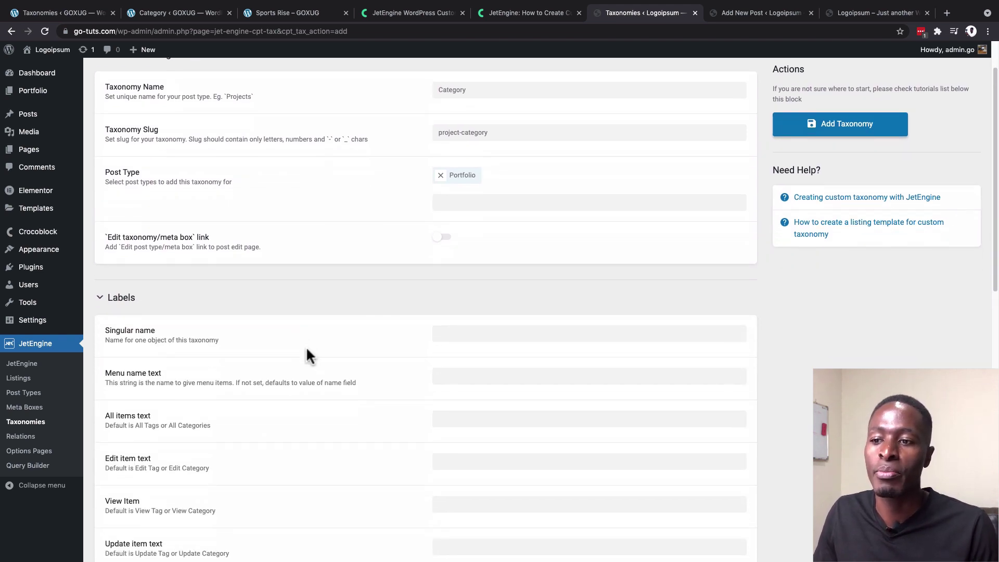
pyautogui.scroll(-5, 307, 351)
pyautogui.scroll(6, 306, 351)
pyautogui.click(115, 310)
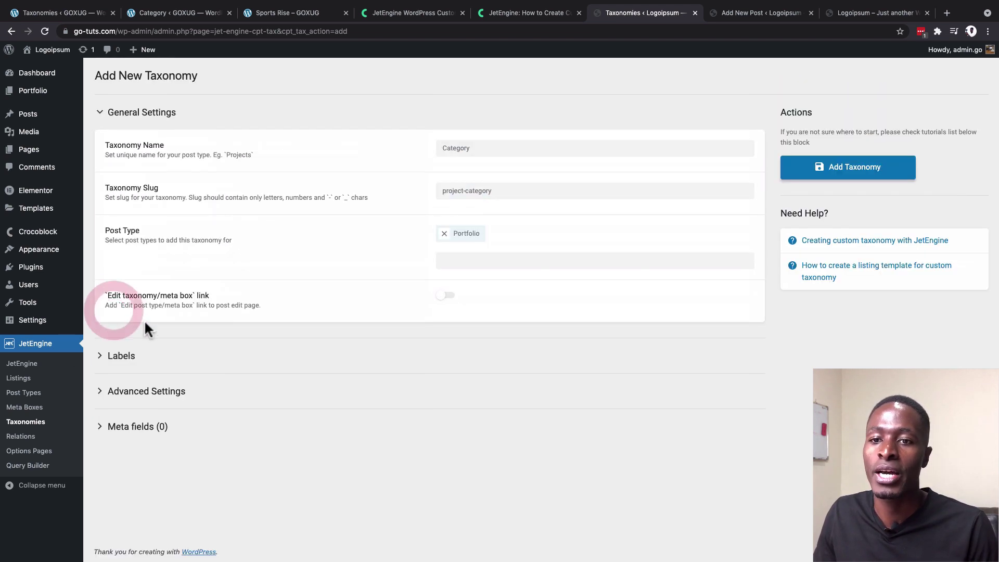
# Step: Make the taxonomy hierarchical in its advanced settings
pyautogui.click(138, 390)
pyautogui.scroll(-4, 336, 361)
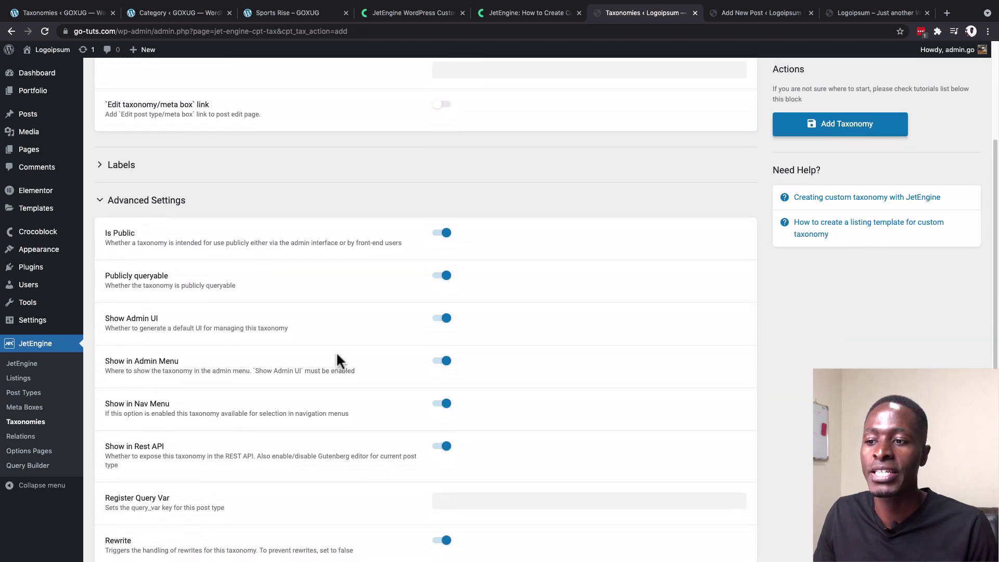
pyautogui.scroll(-6, 337, 351)
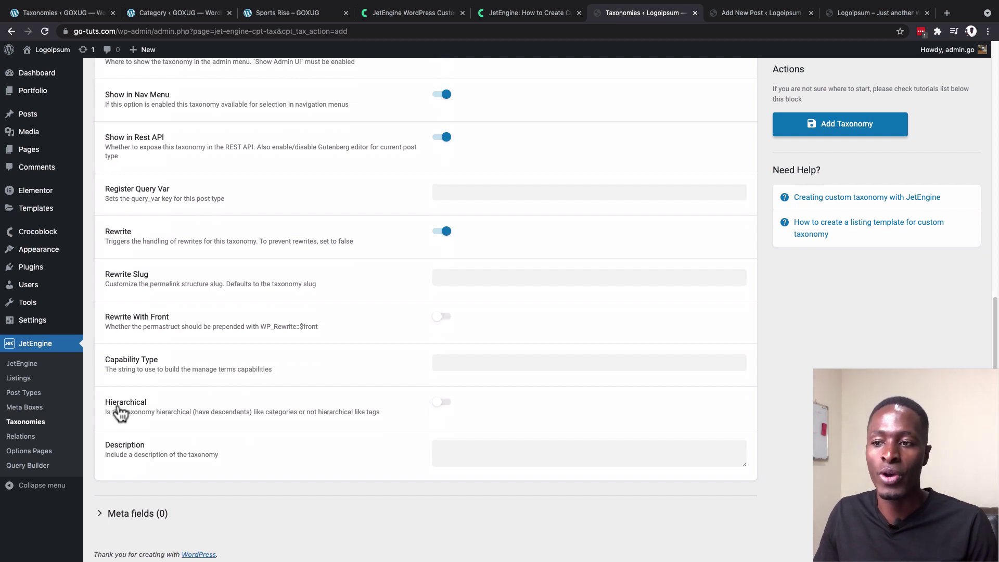
pyautogui.click(442, 403)
pyautogui.press('Tab')
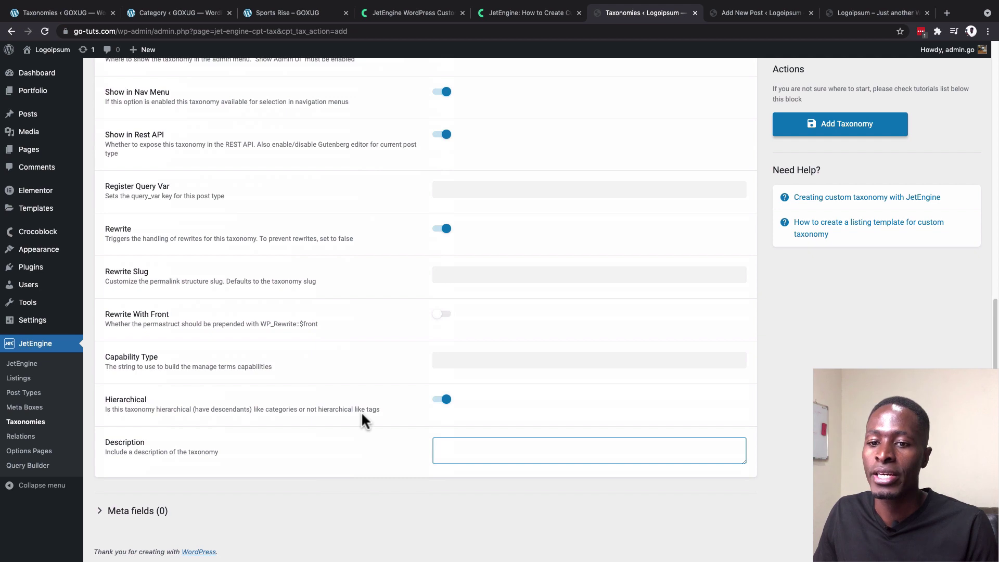
# Step: Add a new meta field to the Category taxonomy
pyautogui.click(127, 511)
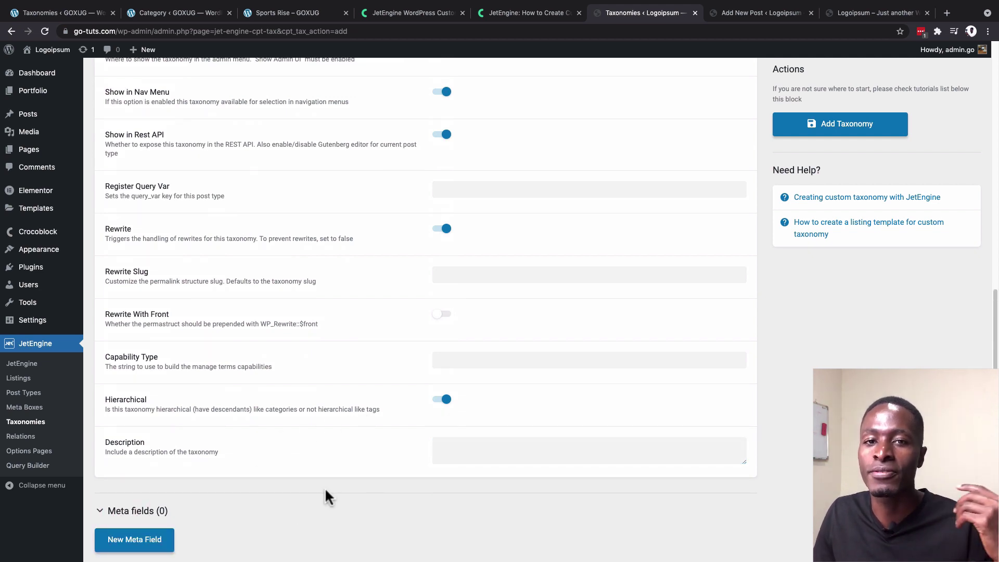
pyautogui.scroll(-2, 324, 487)
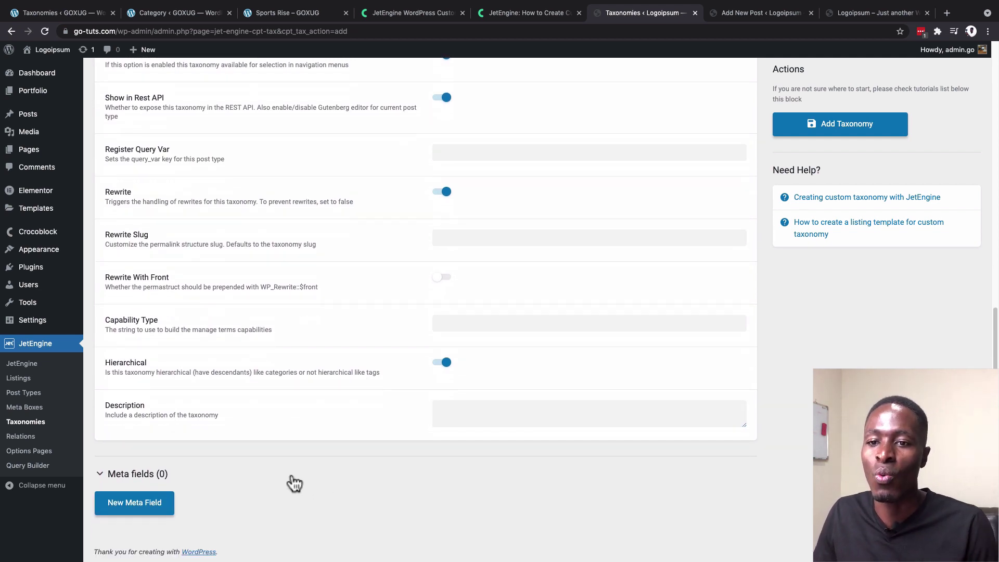
pyautogui.click(133, 511)
pyautogui.scroll(-3, 317, 483)
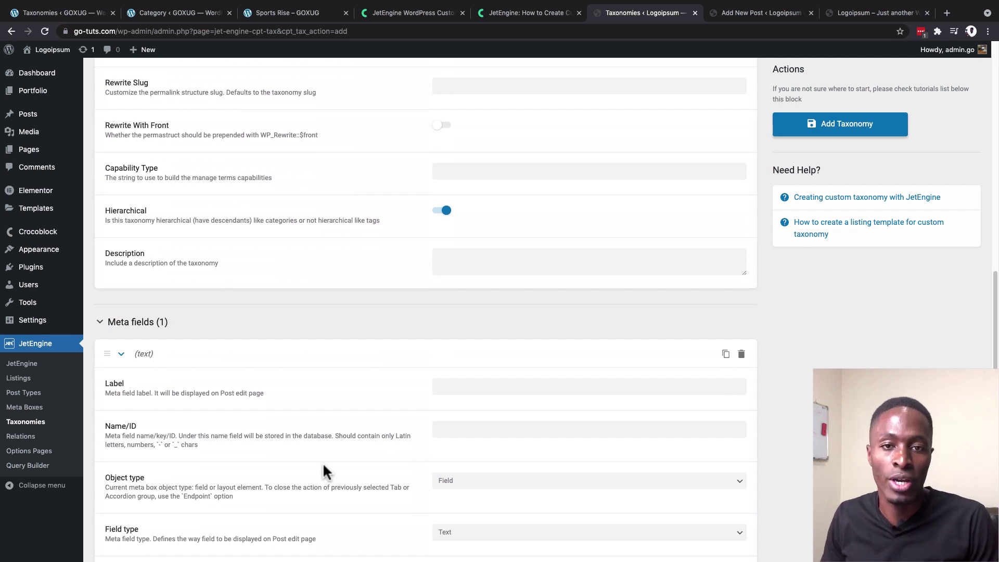
pyautogui.scroll(-4, 323, 462)
pyautogui.click(447, 345)
pyautogui.click(374, 346)
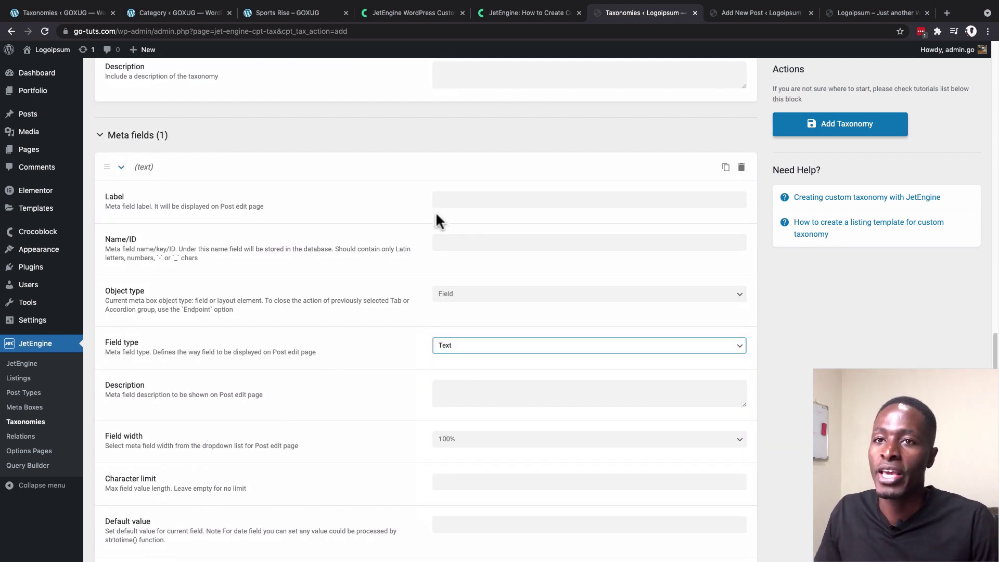
# Step: Label the taxonomy's meta field Thumbnail and let its name/ID fill in as thumbnail
pyautogui.scroll(2, 421, 233)
pyautogui.click(446, 275)
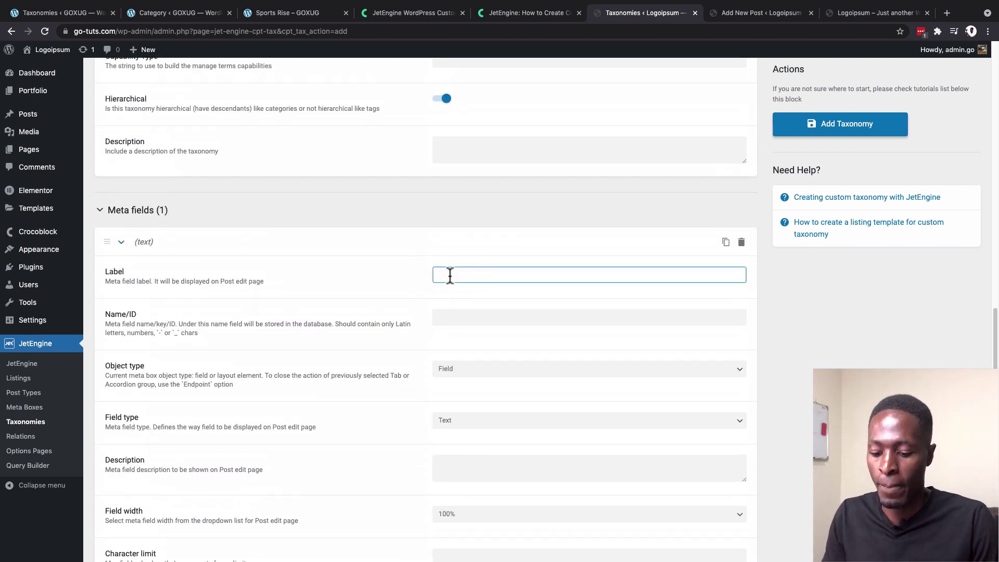
pyautogui.write('Feat')
pyautogui.press('BackSpace')
pyautogui.press('BackSpace')
pyautogui.press('BackSpace')
pyautogui.press('BackSpace')
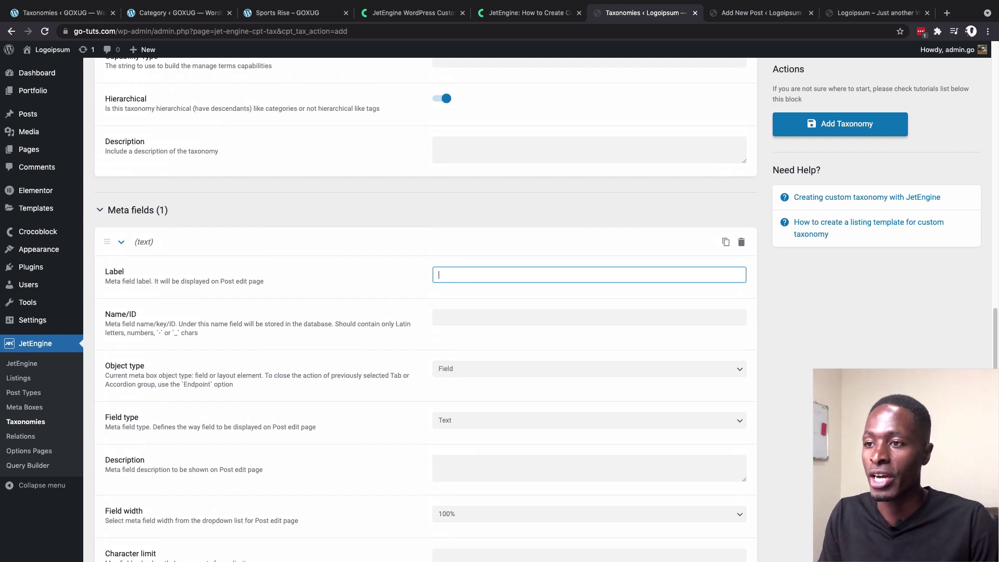
pyautogui.write('Feat')
pyautogui.press('BackSpace')
pyautogui.press('BackSpace')
pyautogui.press('BackSpace')
pyautogui.press('BackSpace')
pyautogui.write('Th')
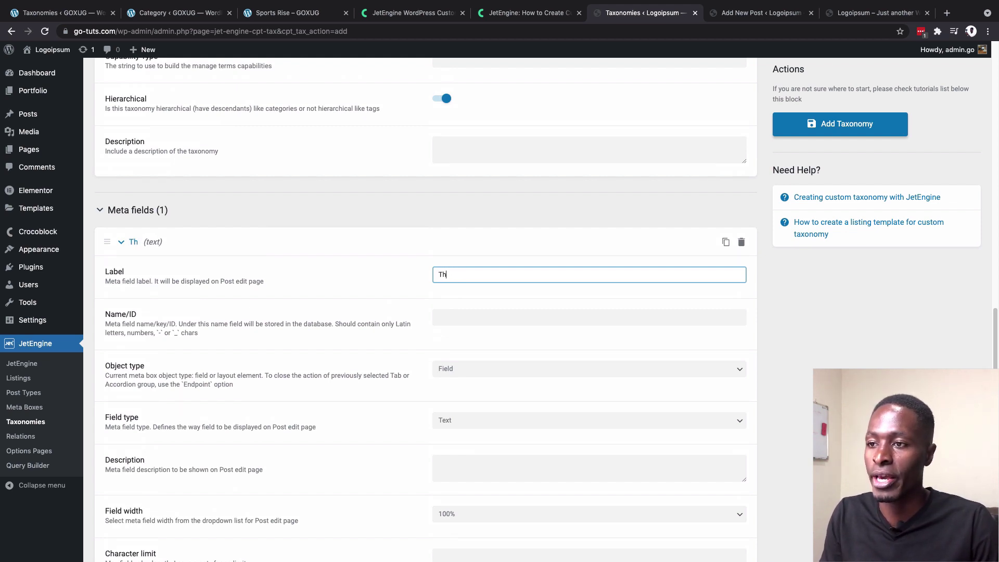
pyautogui.write('umbnail')
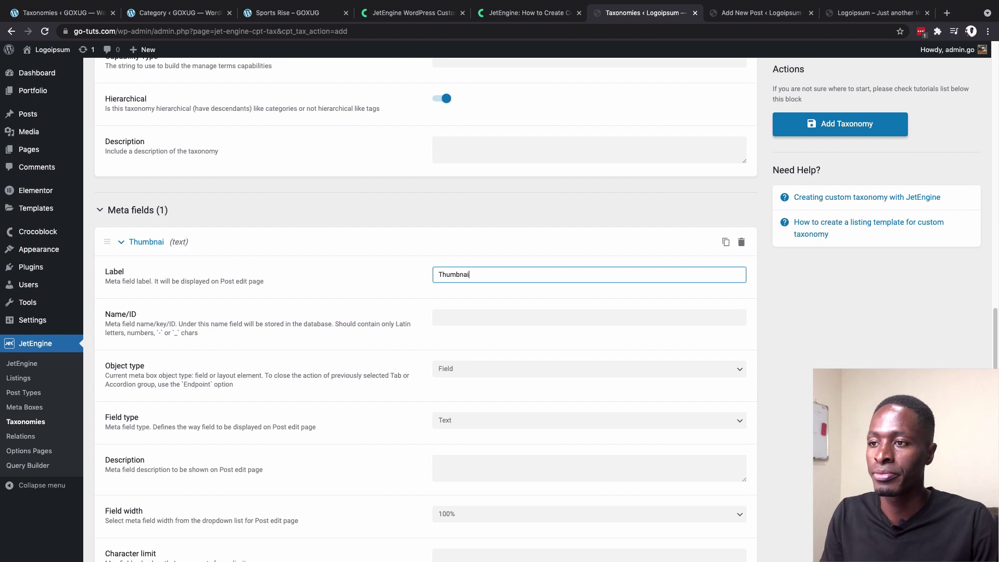
pyautogui.click(453, 318)
# Step: Set the Thumbnail field's type to Media and its value format to Media ID
pyautogui.scroll(-2, 377, 343)
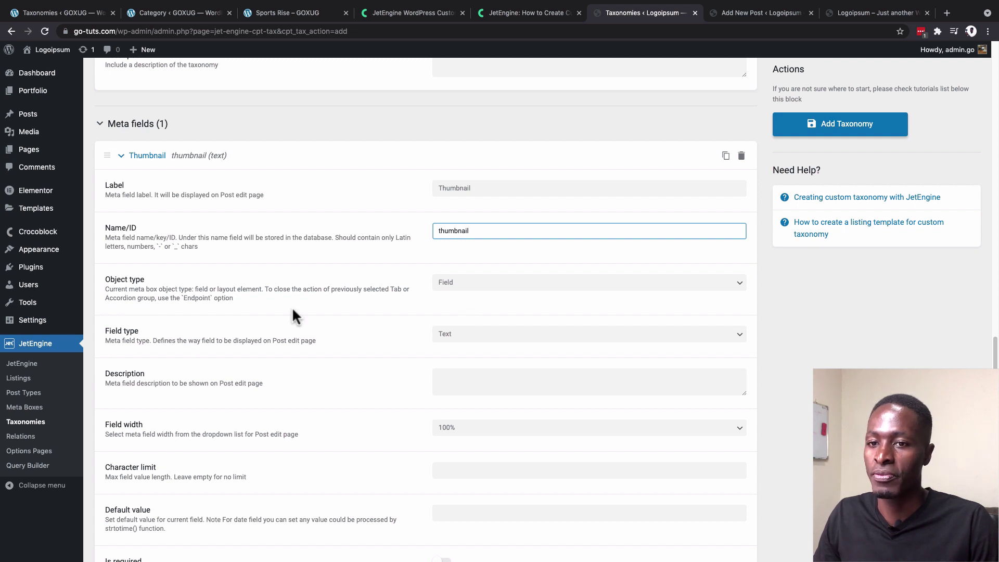
pyautogui.click(448, 337)
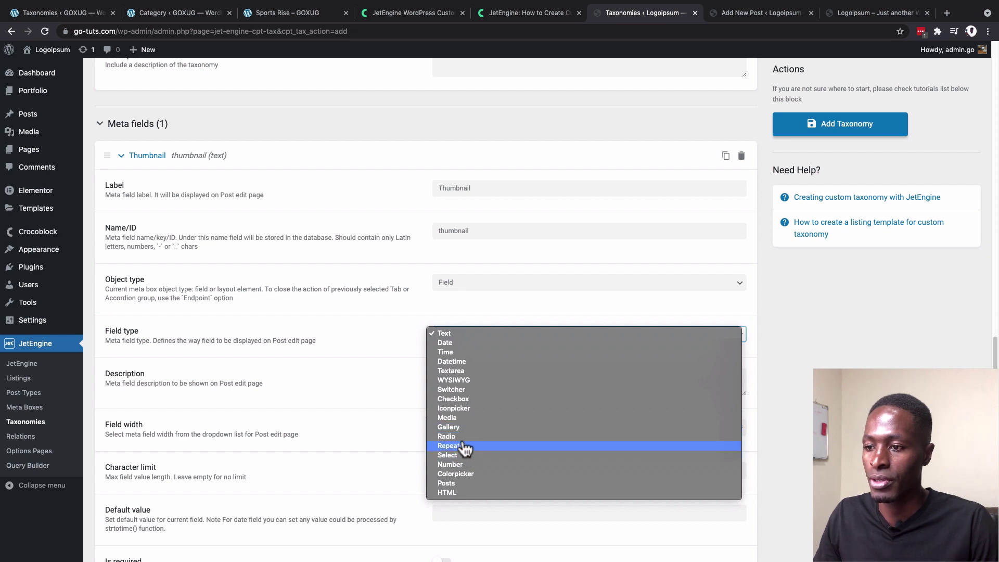
pyautogui.click(458, 420)
pyautogui.click(453, 316)
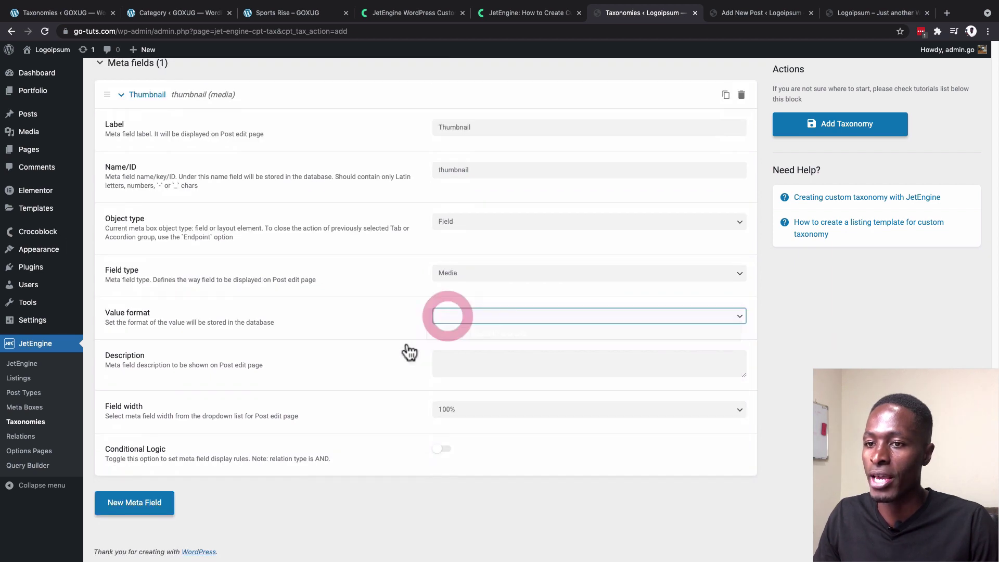
pyautogui.click(453, 316)
# Step: Give the Thumbnail field the description "Add a featured image for this term" and save the new taxonomy
pyautogui.click(463, 363)
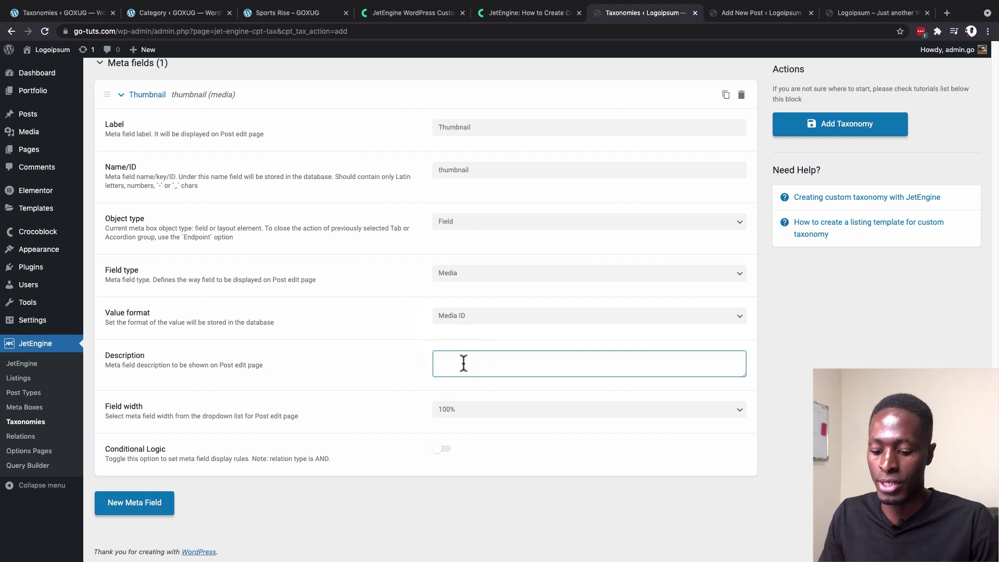
pyautogui.write('Add a featured image for this term')
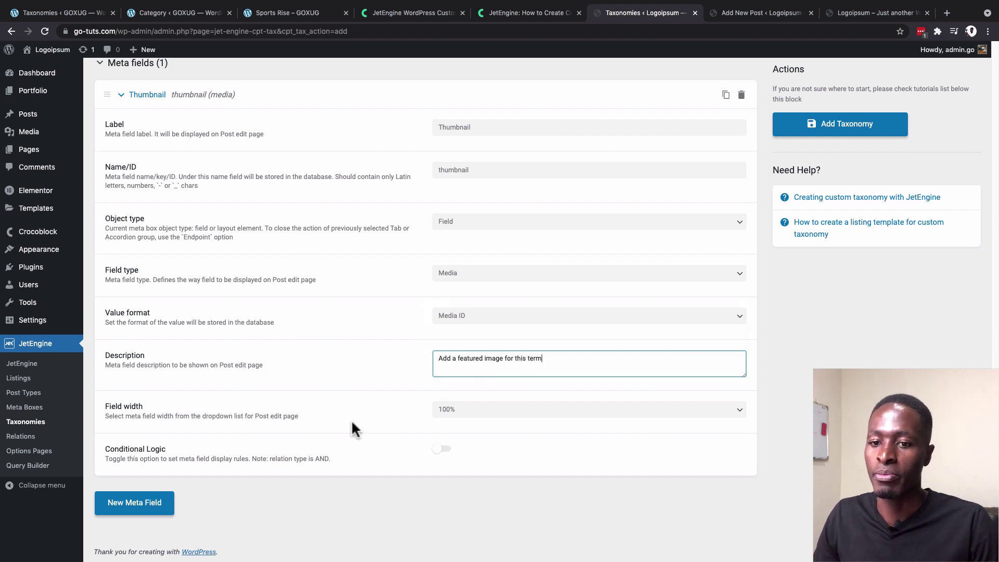
pyautogui.scroll(10, 345, 417)
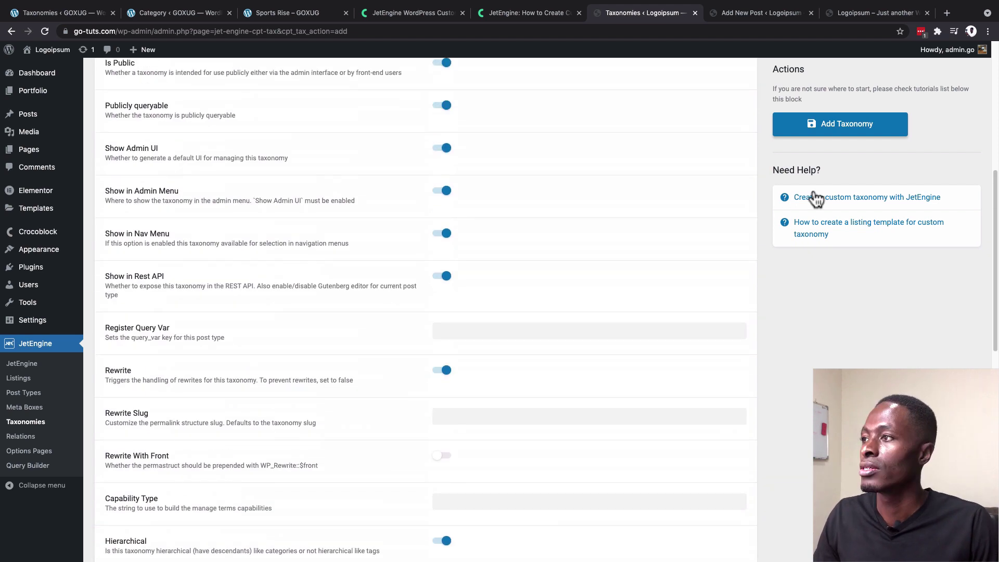
pyautogui.click(852, 136)
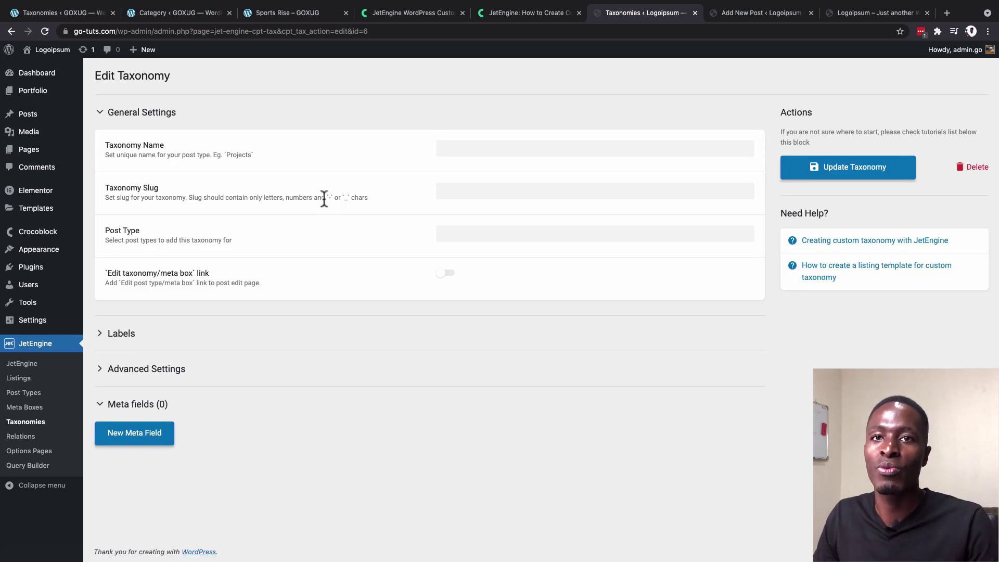
# Step: Open the Portfolio Category terms page and enter a new category named Branding with the slug branding
pyautogui.moveTo(33, 96)
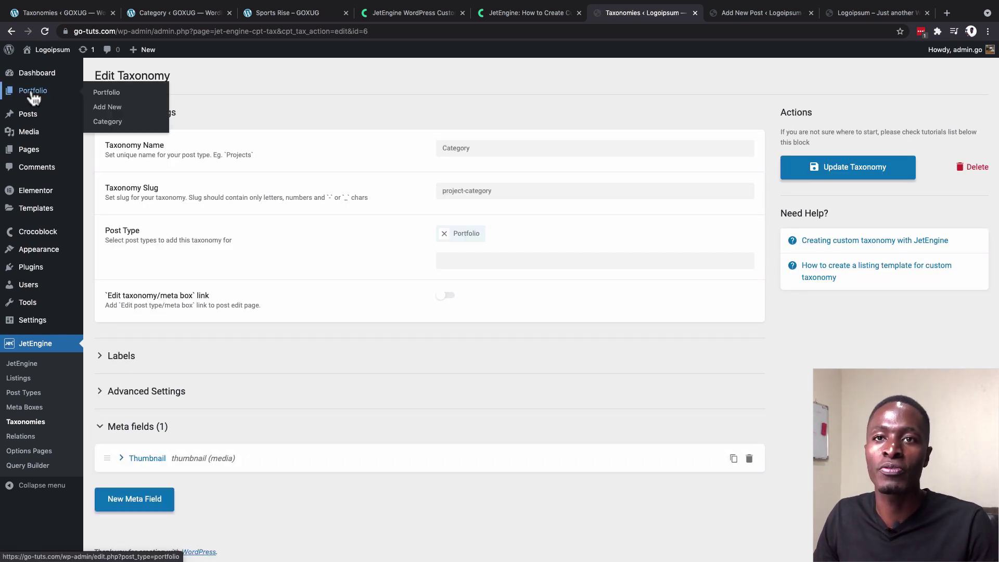
pyautogui.click(113, 125)
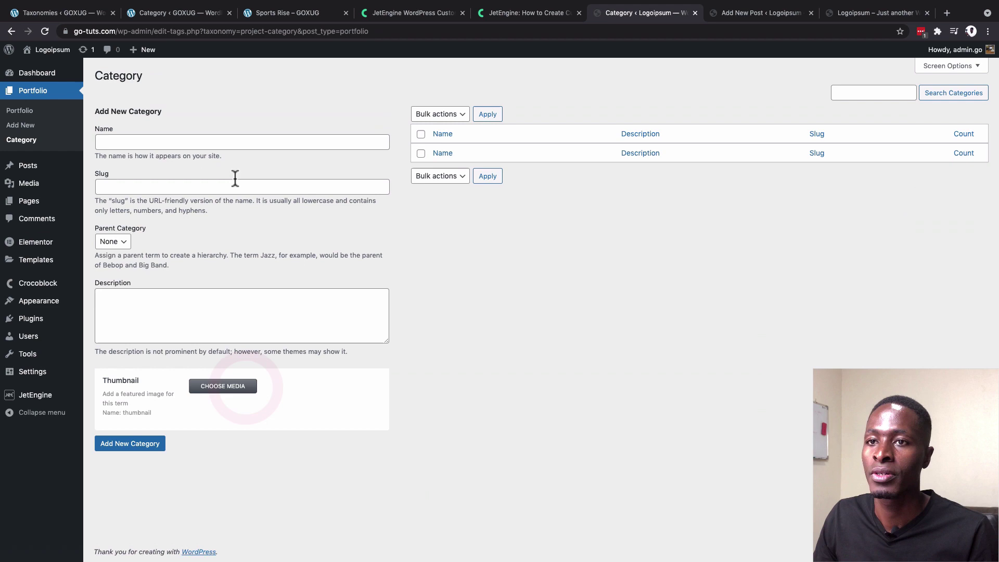
pyautogui.click(139, 143)
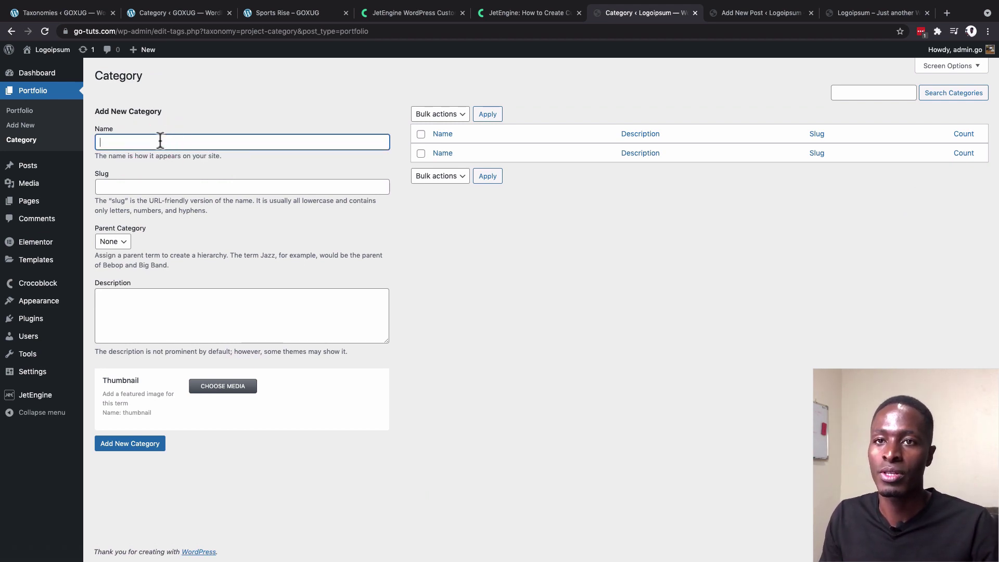
pyautogui.write('Bra')
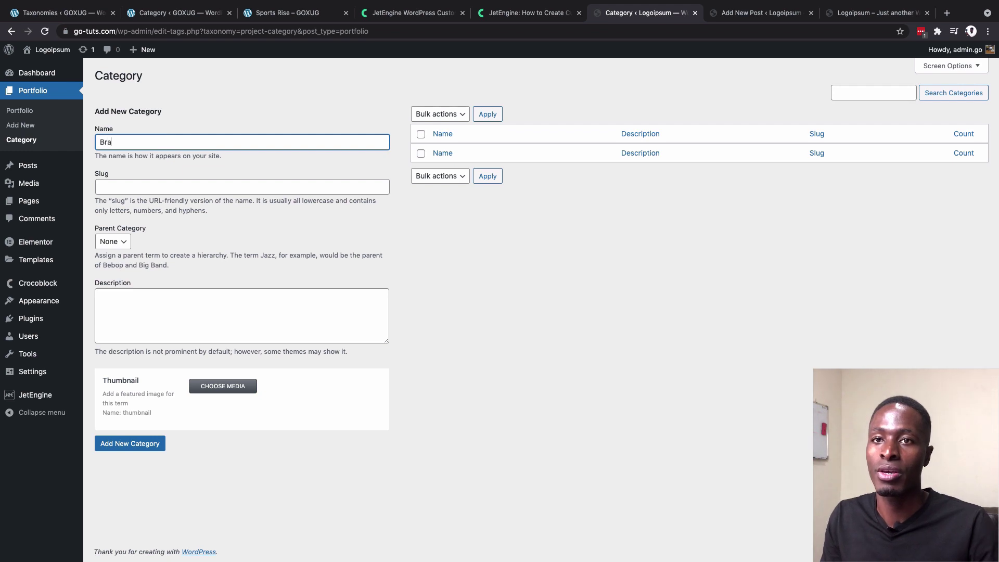
pyautogui.write('nding')
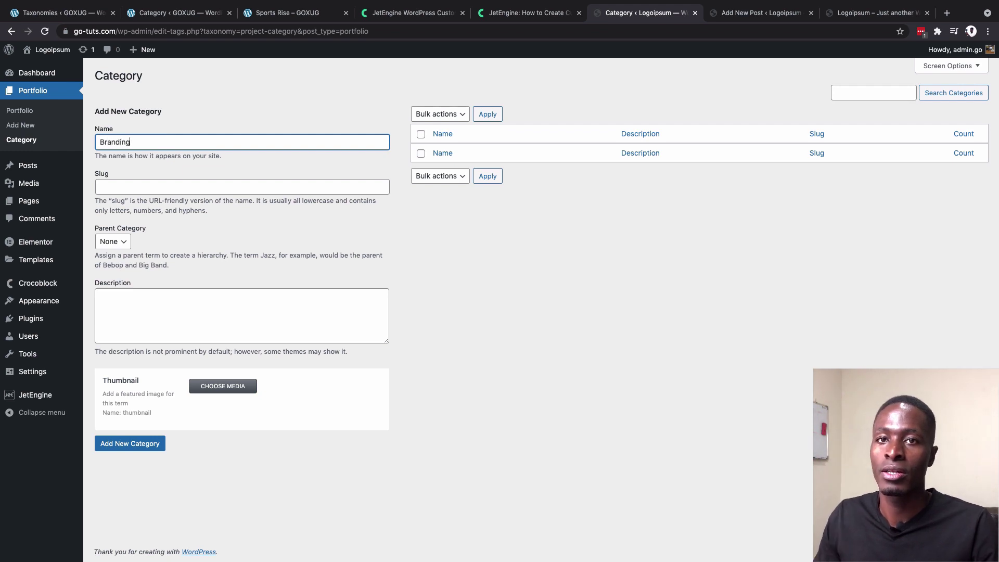
pyautogui.click(137, 189)
pyautogui.write('branding')
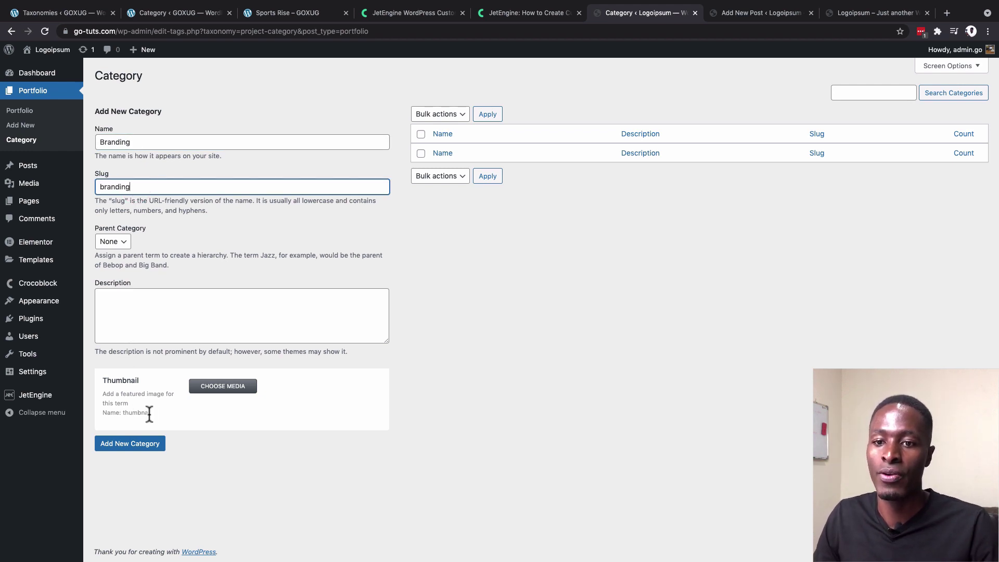
# Step: Save the Branding category and add another category named Featured with the slug featured
pyautogui.click(134, 445)
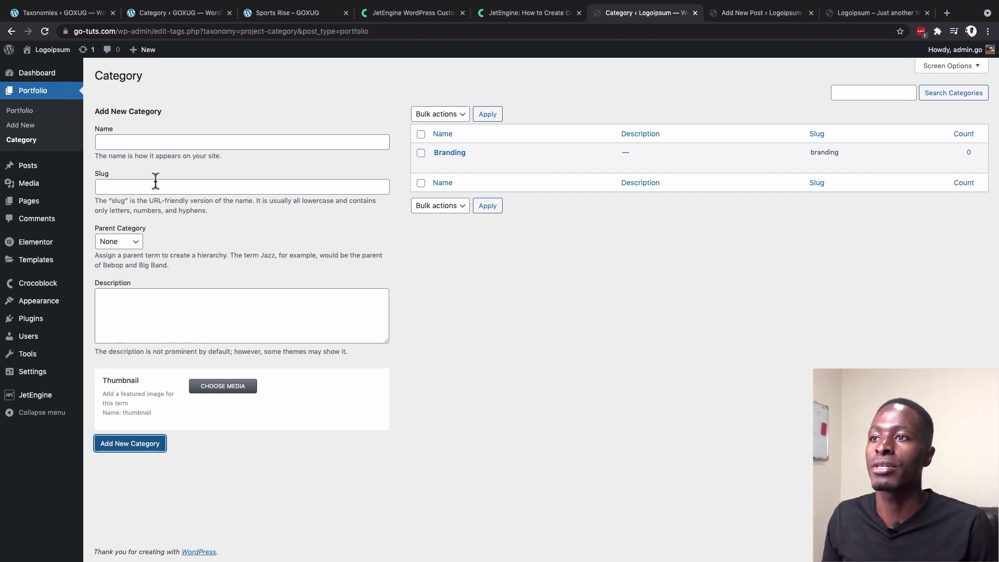
pyautogui.click(118, 142)
pyautogui.write('F')
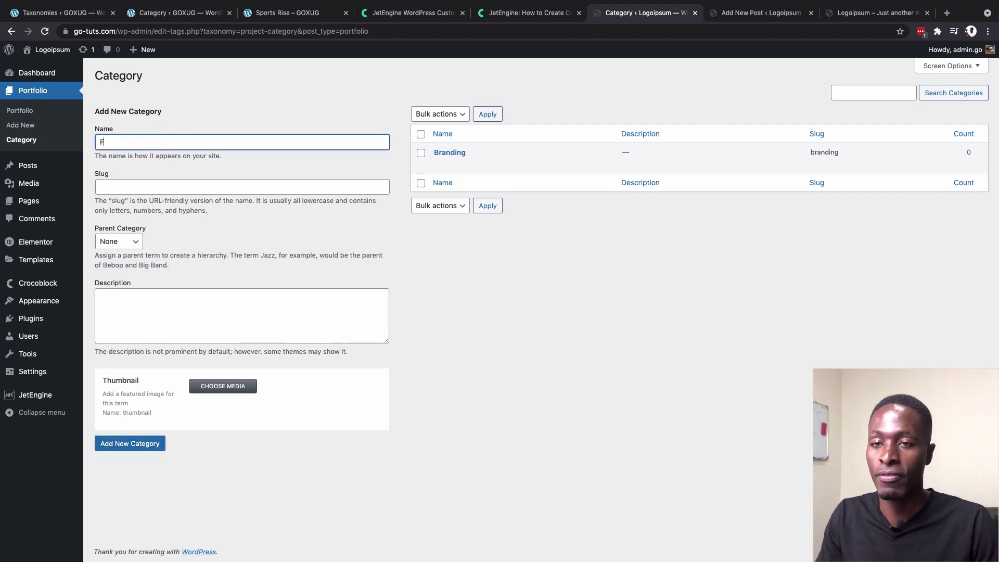
pyautogui.write('eatured')
pyautogui.press('Return')
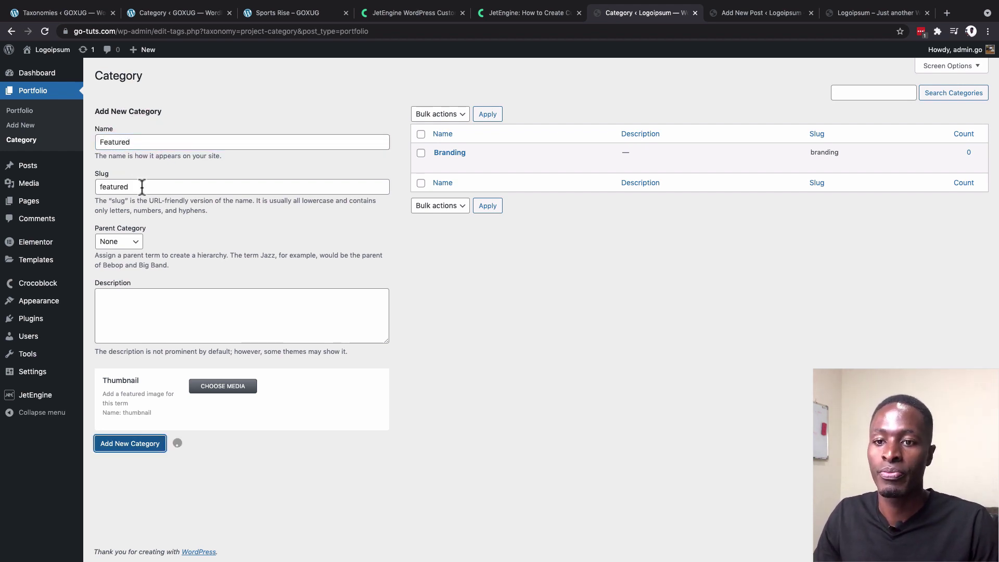
# Step: Add a portfolio category named Recent with the slug recent and no parent
pyautogui.click(149, 142)
pyautogui.write('Recent')
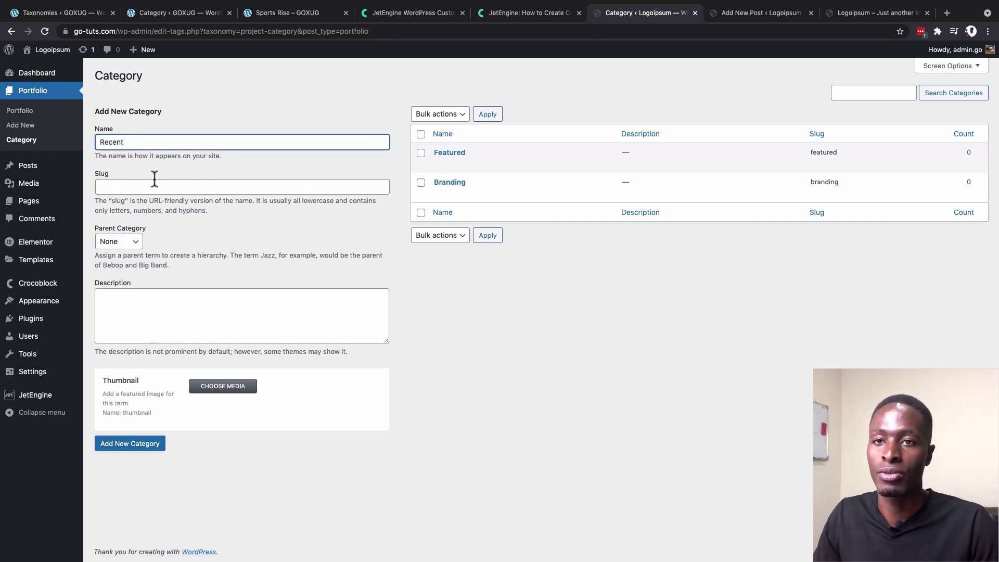
pyautogui.click(154, 182)
pyautogui.write('rec')
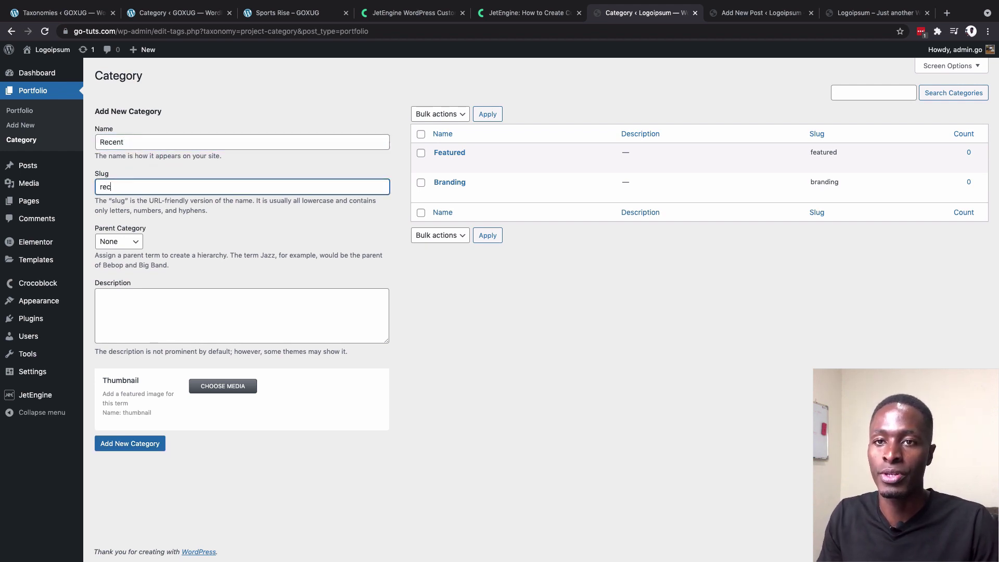
pyautogui.write('ent')
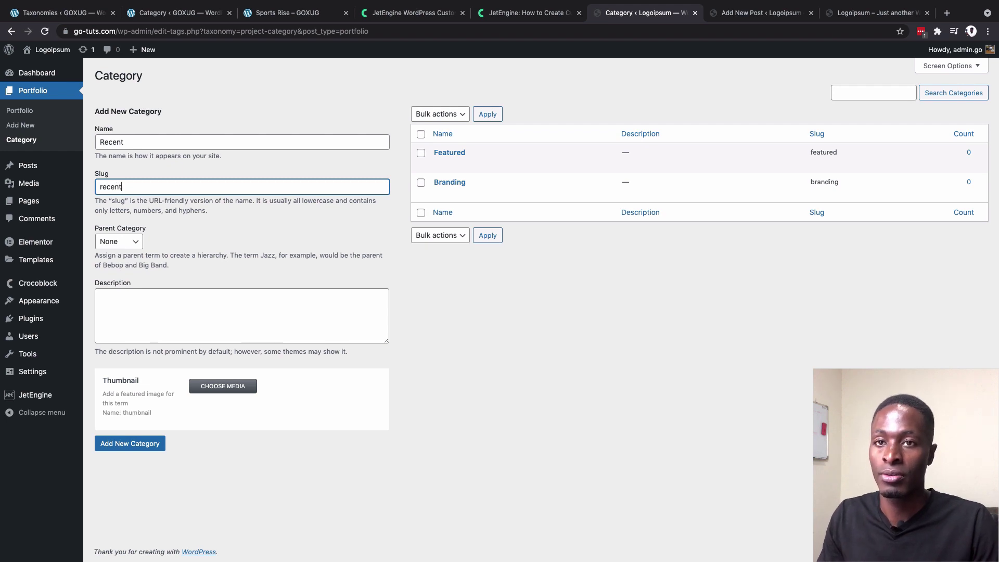
pyautogui.click(137, 446)
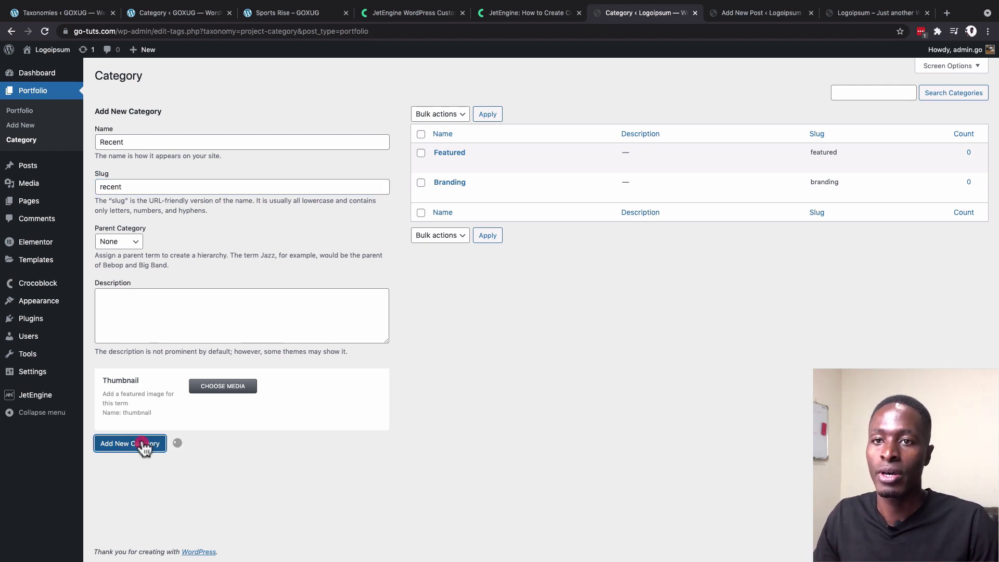
# Step: Add a portfolio category named Web Design with the slug web-design and no parent
pyautogui.click(138, 143)
pyautogui.write('Re')
pyautogui.press('BackSpace')
pyautogui.press('BackSpace')
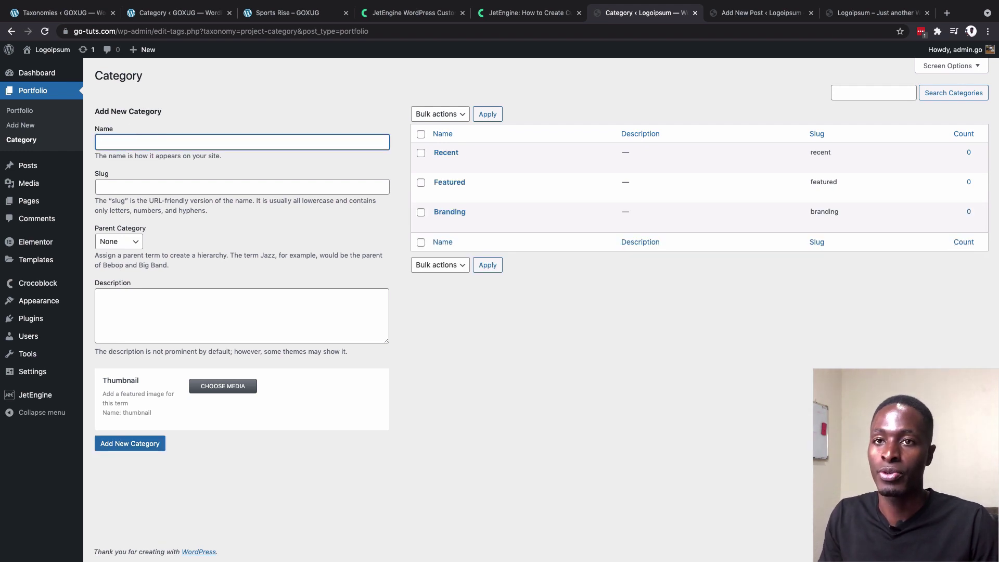
pyautogui.write('Web Desi')
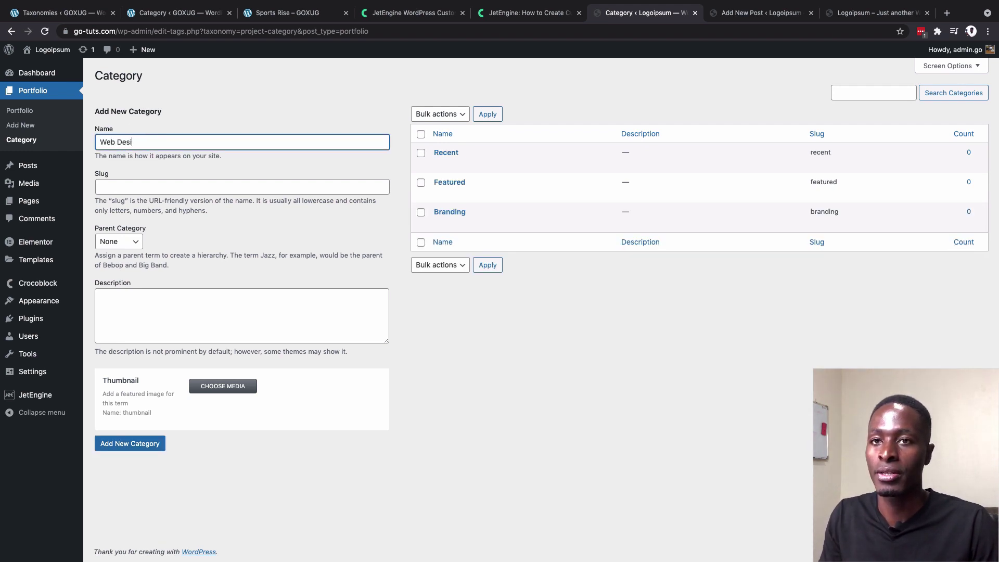
pyautogui.write('gn')
pyautogui.click(151, 186)
pyautogui.write('we')
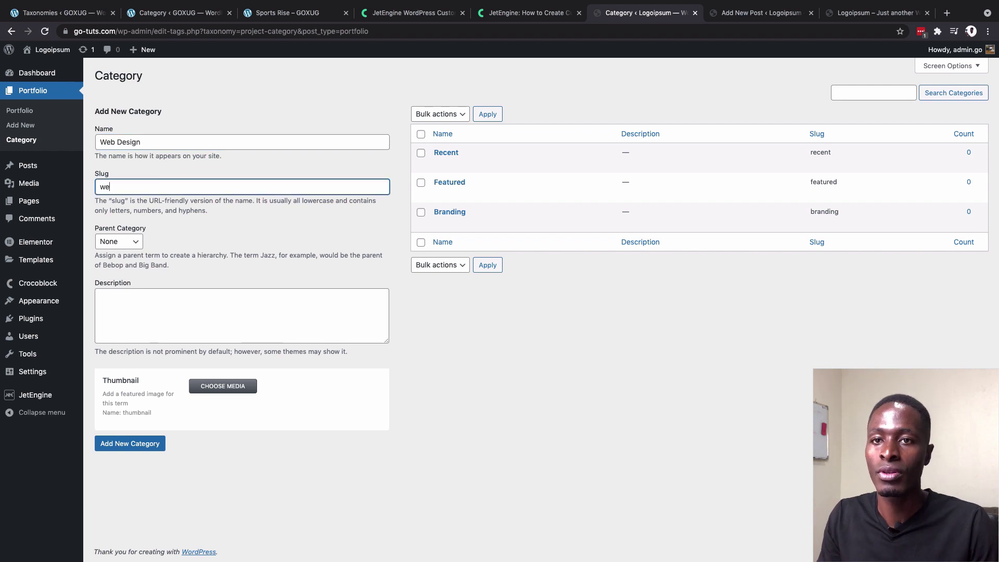
pyautogui.write('b-desi')
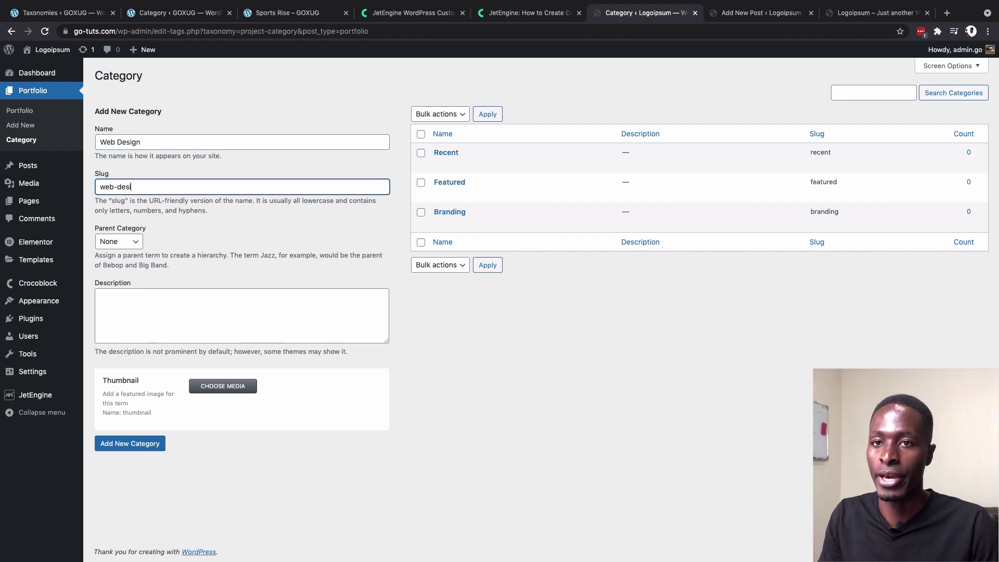
pyautogui.write('ng')
pyautogui.press('BackSpace')
pyautogui.press('BackSpace')
pyautogui.write('gn')
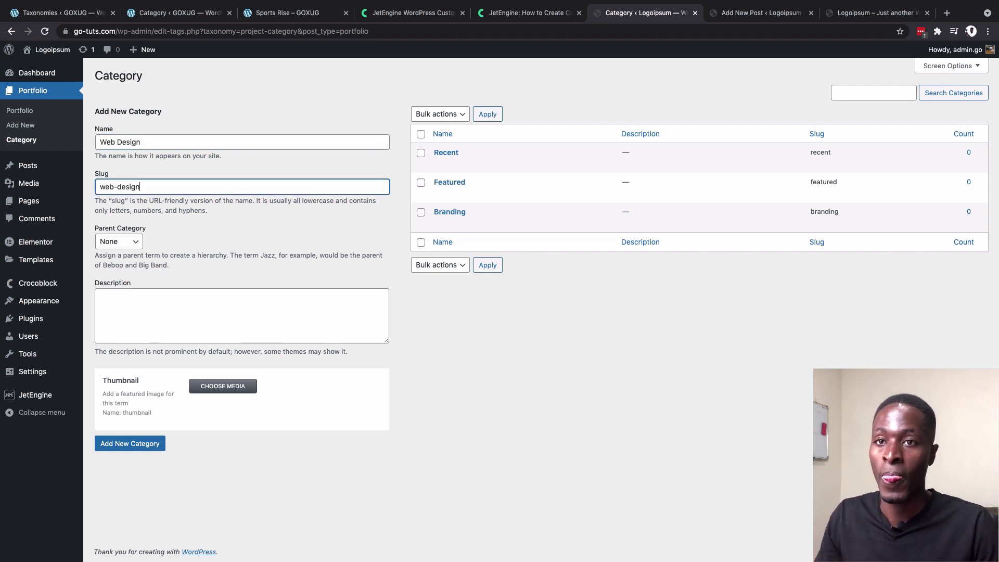
pyautogui.click(142, 445)
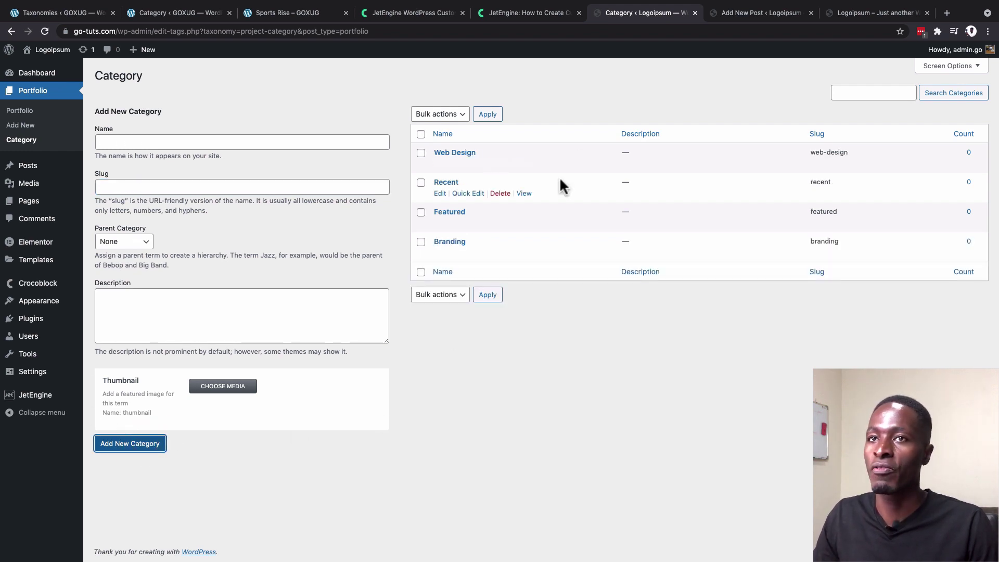
# Step: Check the reference site's categories and view the media library offered for the term thumbnail, without choosing an image
pyautogui.click(182, 16)
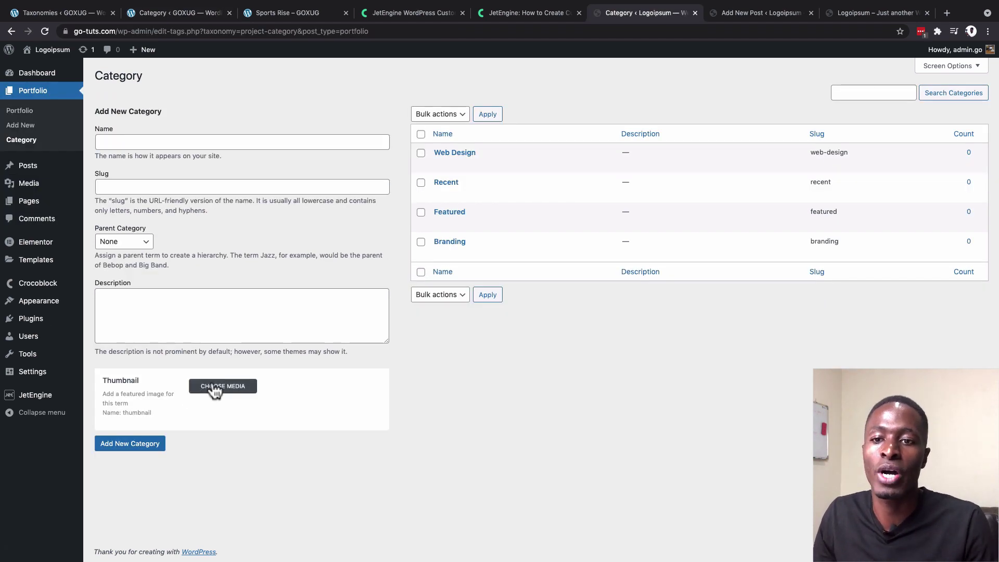
pyautogui.click(214, 387)
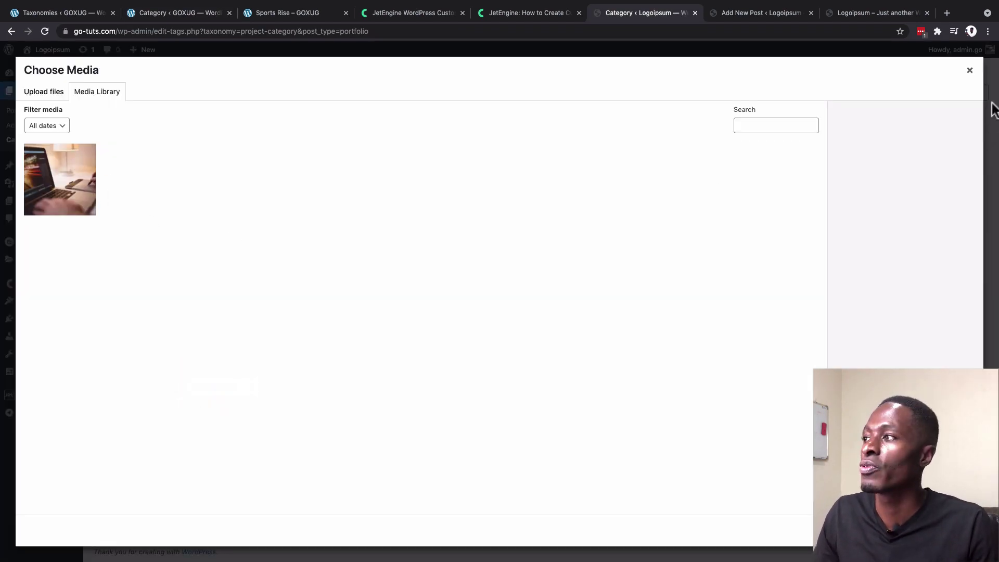
pyautogui.click(969, 72)
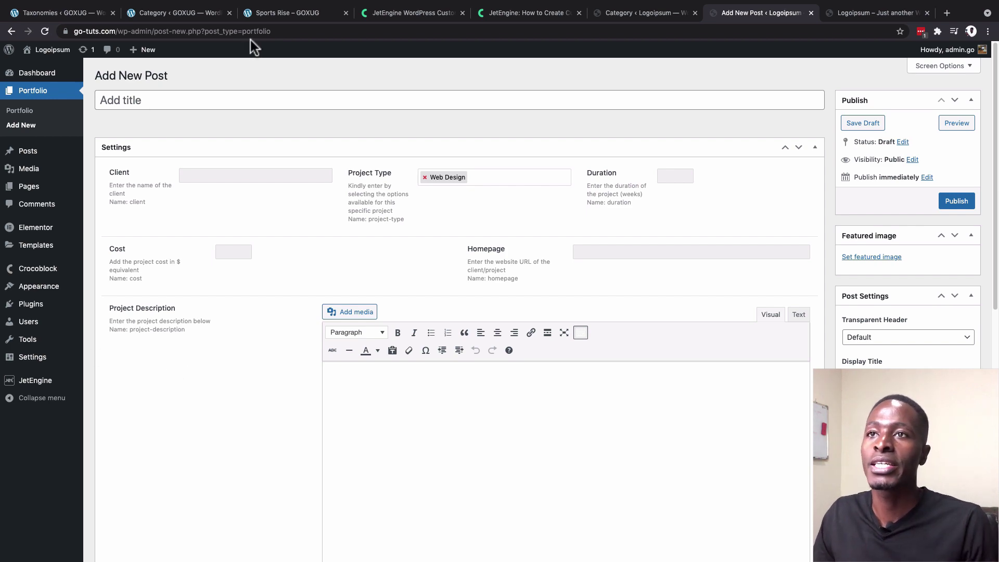
# Step: Look over the Sports Rise example project page on the GOXUG reference site
pyautogui.click(267, 13)
pyautogui.scroll(5, 396, 224)
pyautogui.scroll(4, 400, 236)
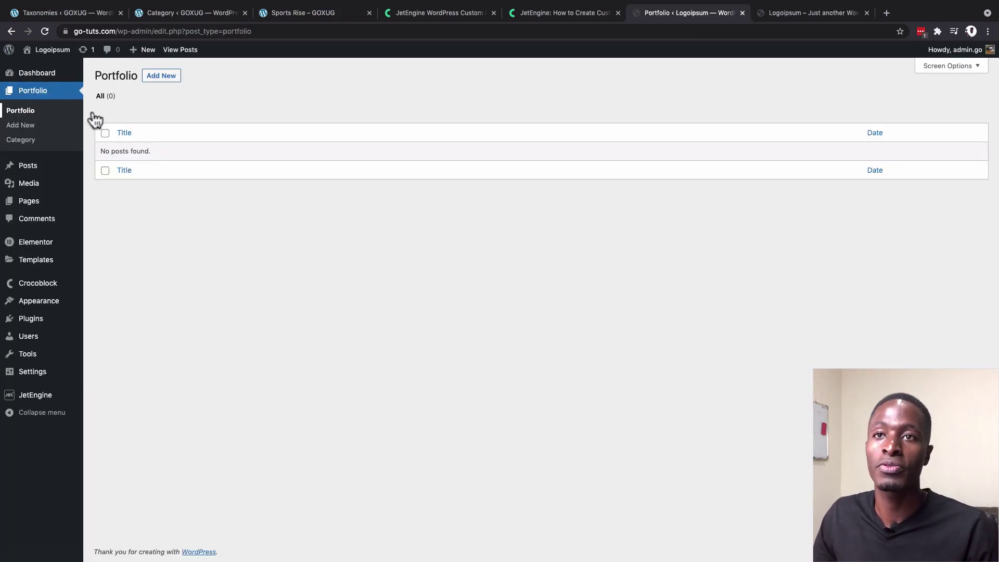
# Step: Start a new portfolio post and title it Sports Rise
pyautogui.click(156, 79)
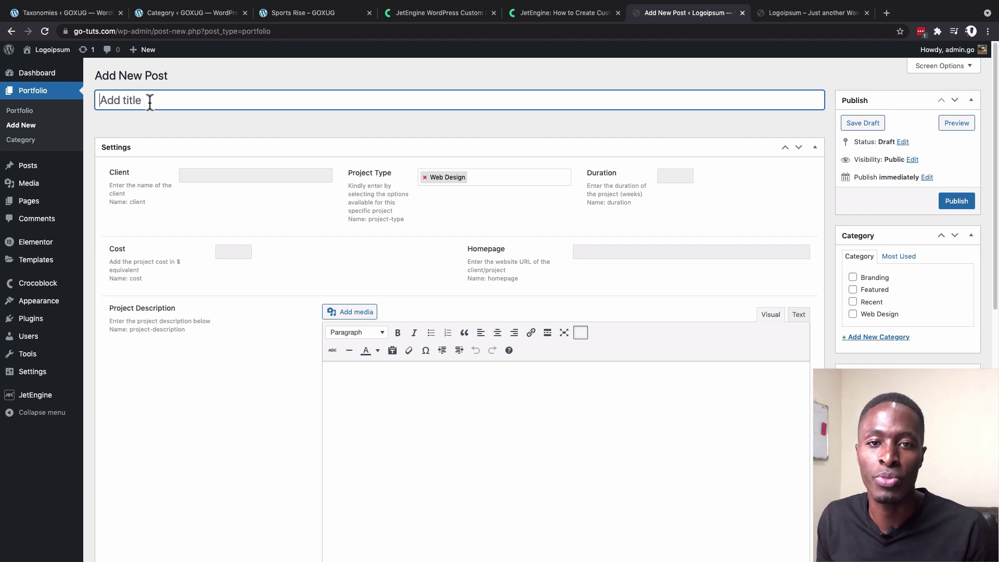
pyautogui.hotkey('ctrl', 'Tab')
pyautogui.click(657, 15)
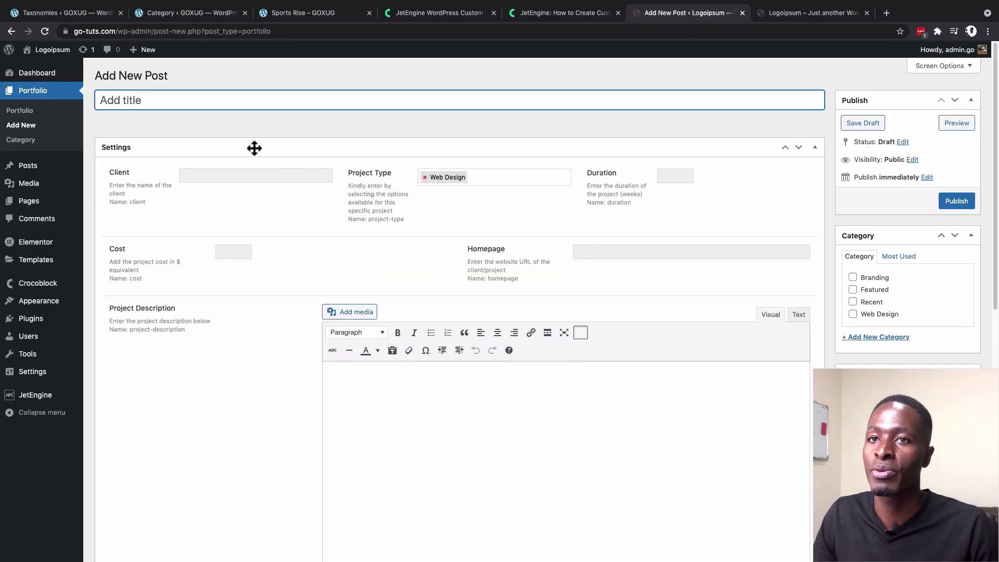
pyautogui.click(185, 103)
pyautogui.write('Sports Rise')
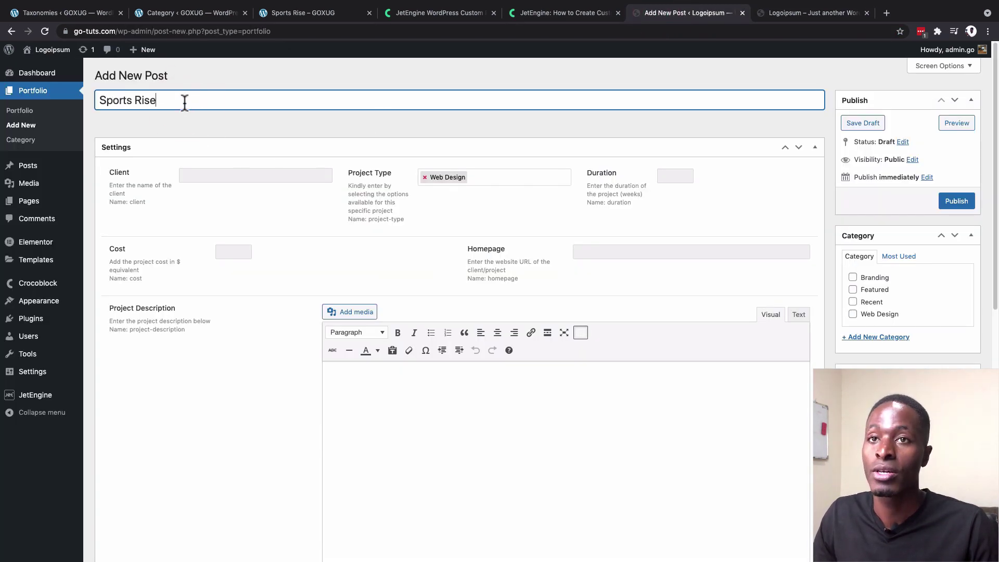
# Step: Close the two JetEngine reference pages and set the post's client to Soccer School Inc
pyautogui.click(196, 176)
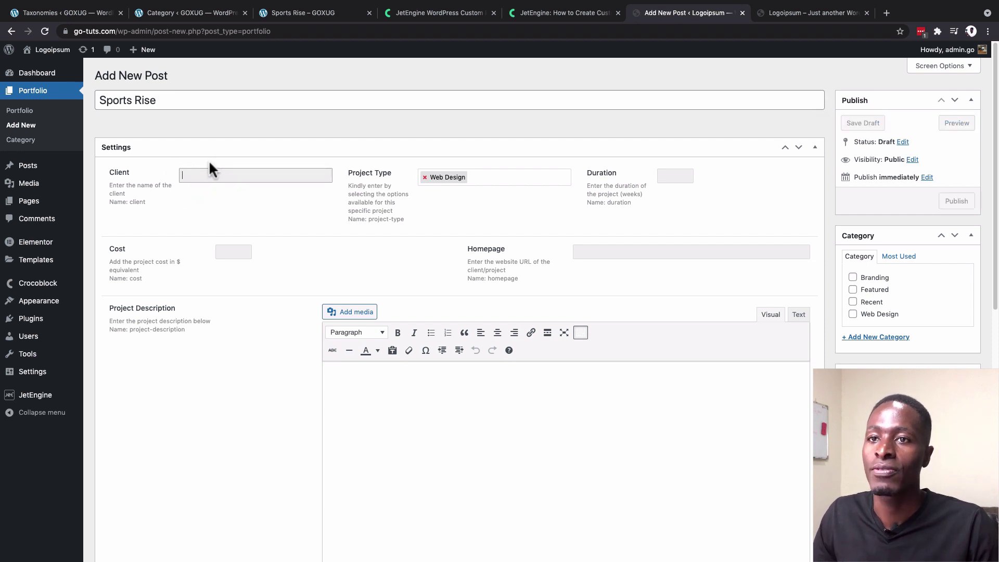
pyautogui.click(493, 13)
pyautogui.click(493, 12)
pyautogui.click(188, 178)
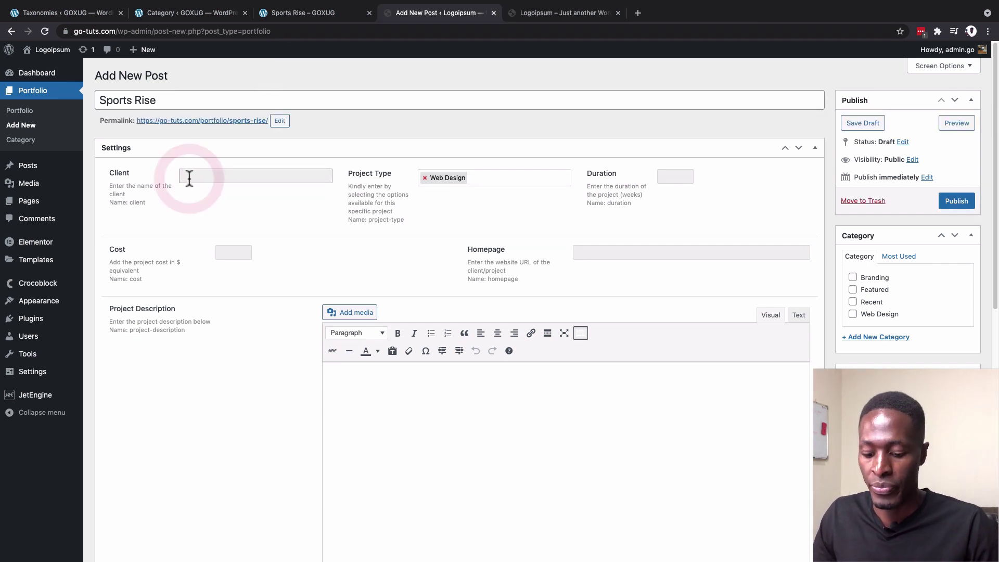
pyautogui.write('Soccer School Inc')
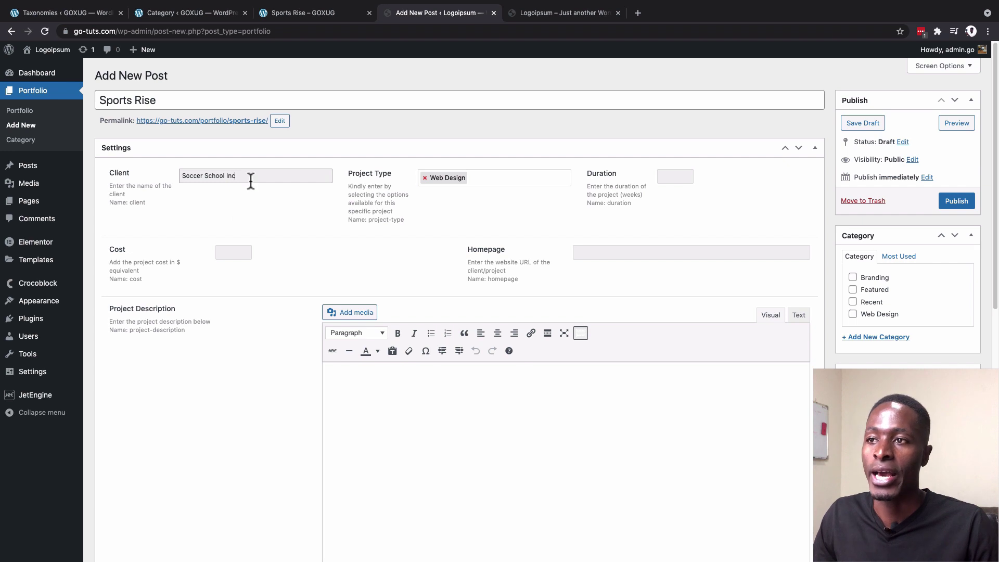
# Step: Reselect Web Design as the project type and add Branding Guideline as a second type
pyautogui.click(424, 179)
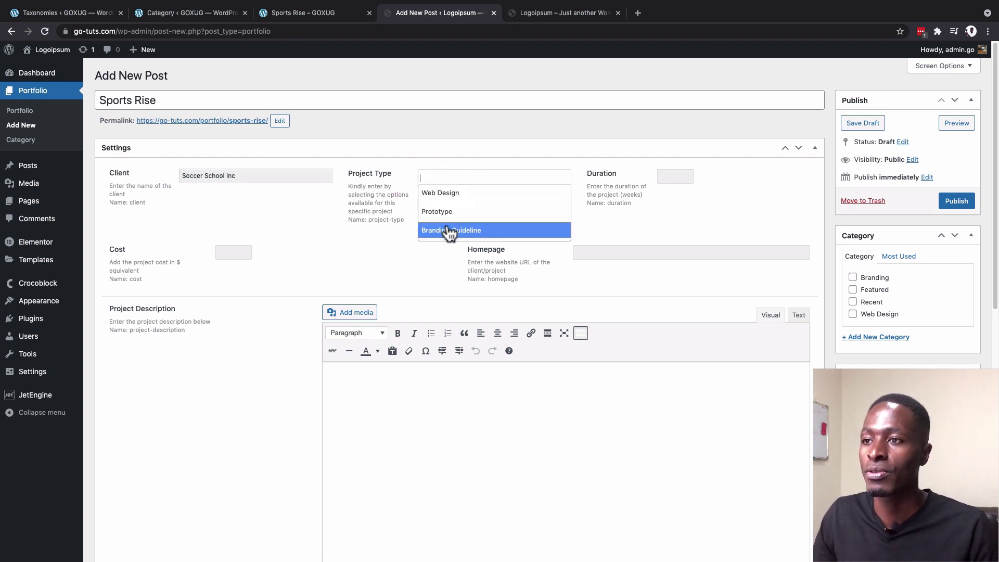
pyautogui.click(448, 193)
pyautogui.click(491, 175)
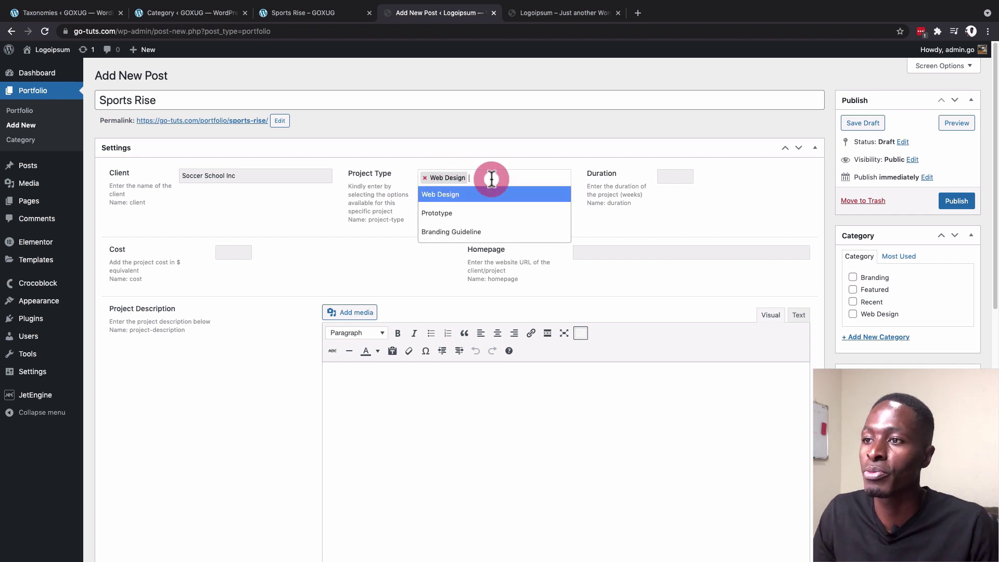
pyautogui.click(475, 233)
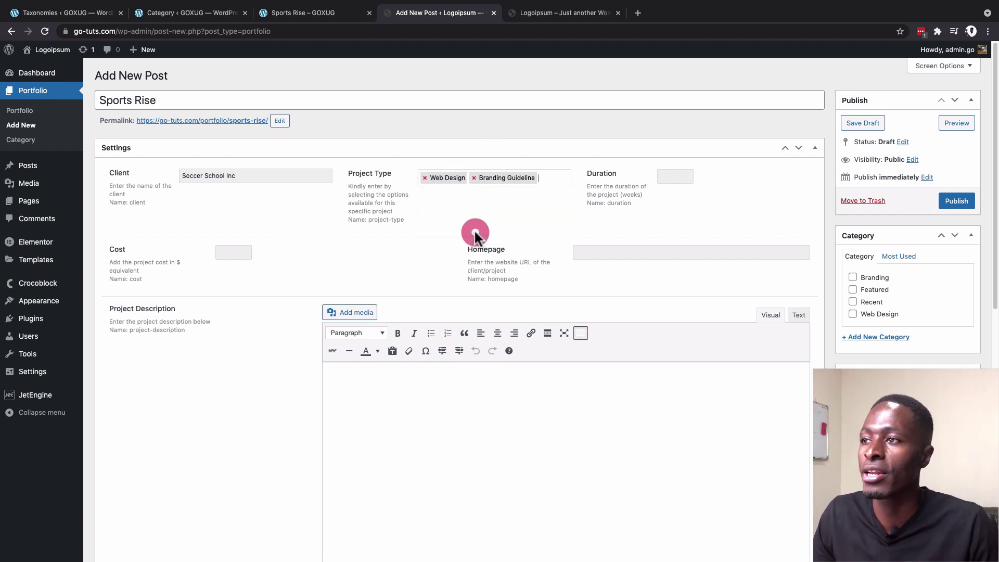
# Step: Set the project's duration to 7 weeks and its cost to 3800 dollars
pyautogui.click(677, 176)
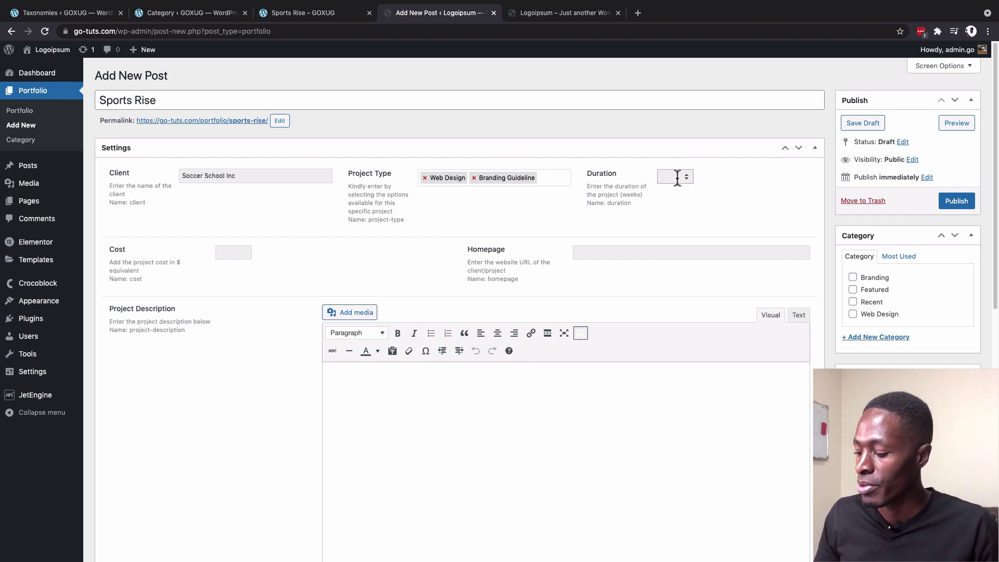
pyautogui.write('3')
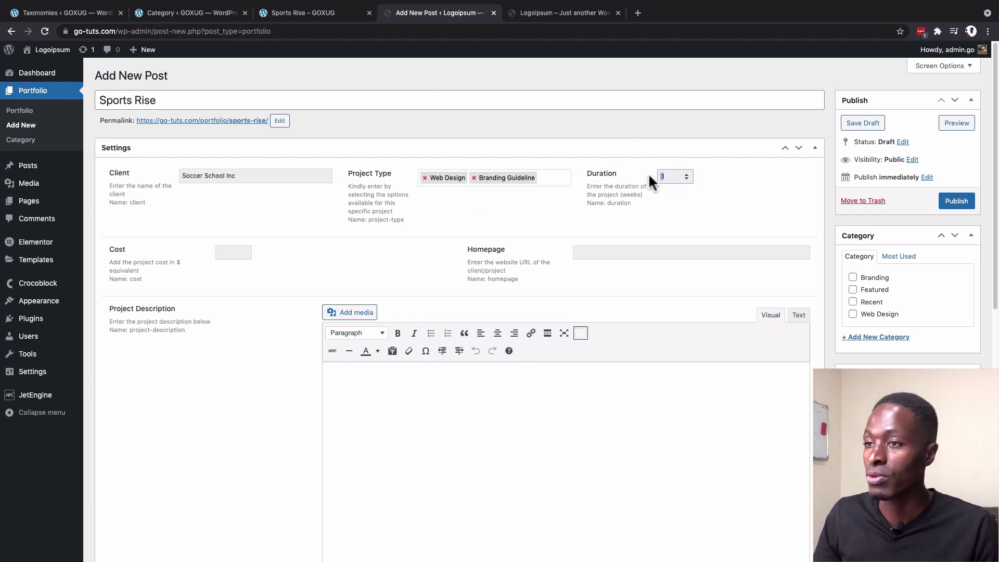
pyautogui.click(232, 254)
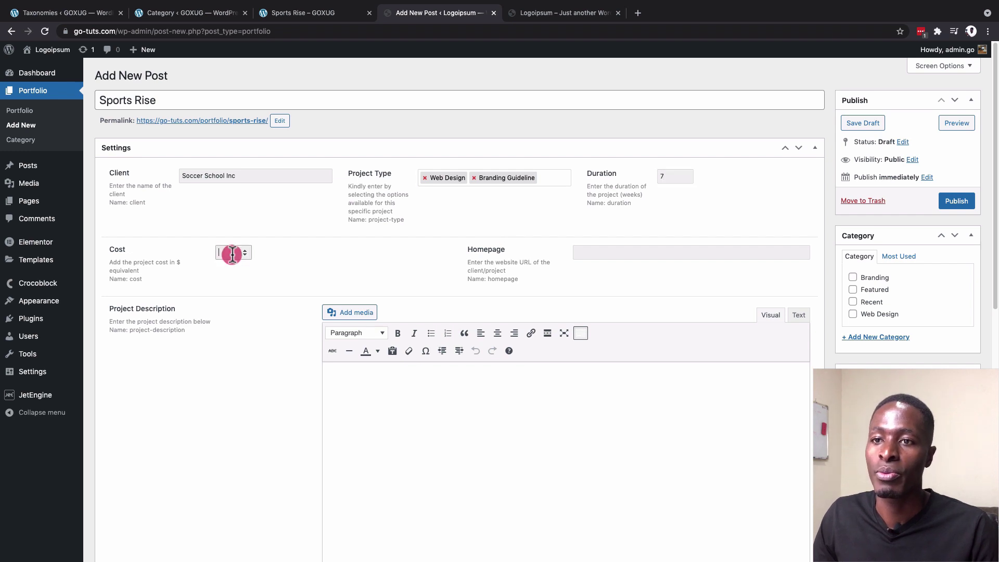
pyautogui.write('3800')
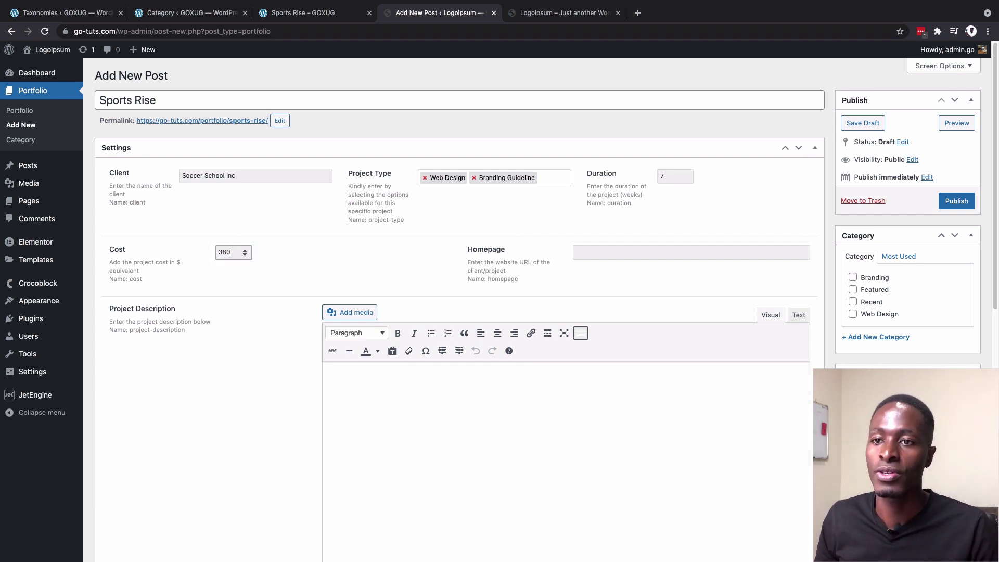
pyautogui.click(177, 262)
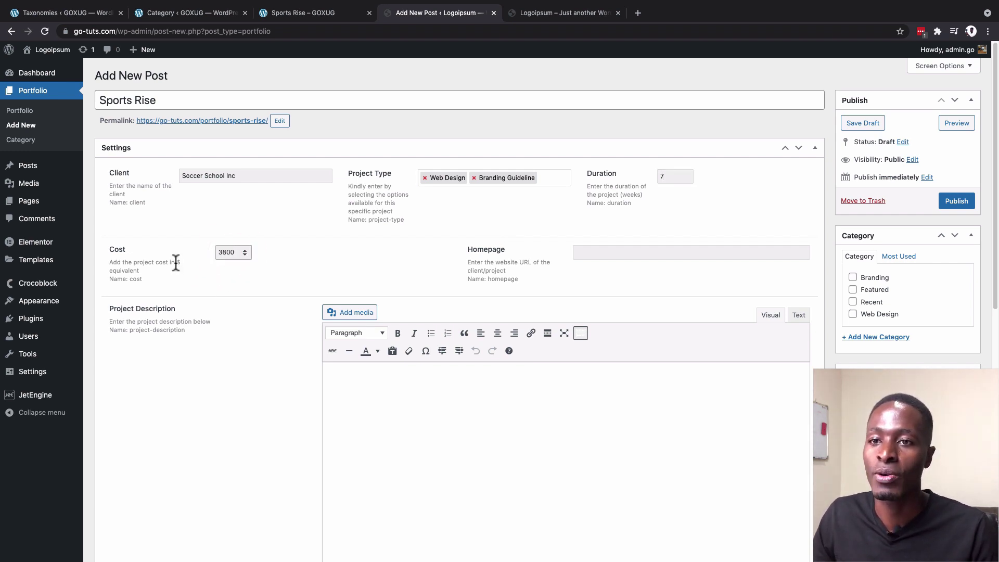
pyautogui.doubleClick(179, 262)
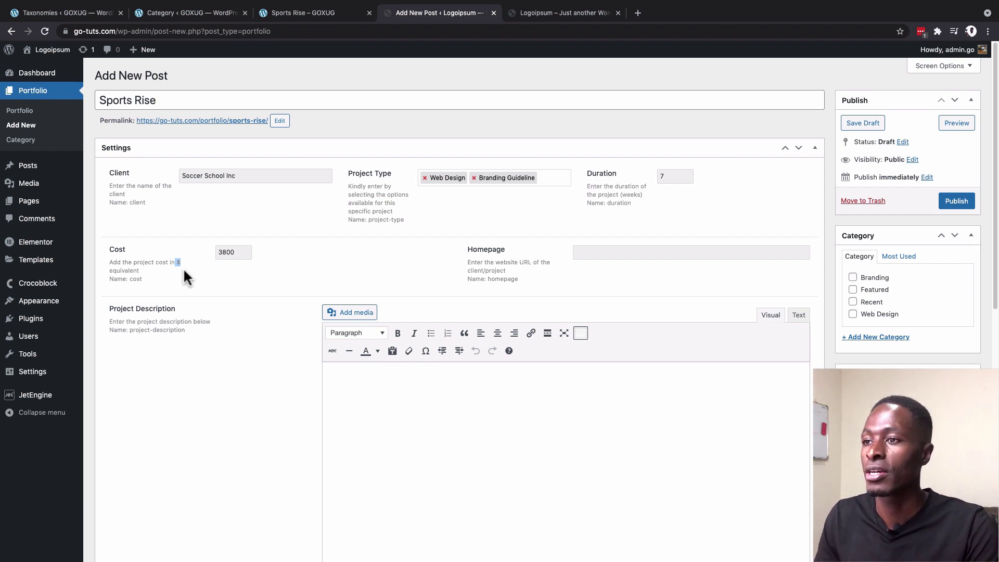
# Step: Set the project's homepage to rise.com
pyautogui.click(598, 251)
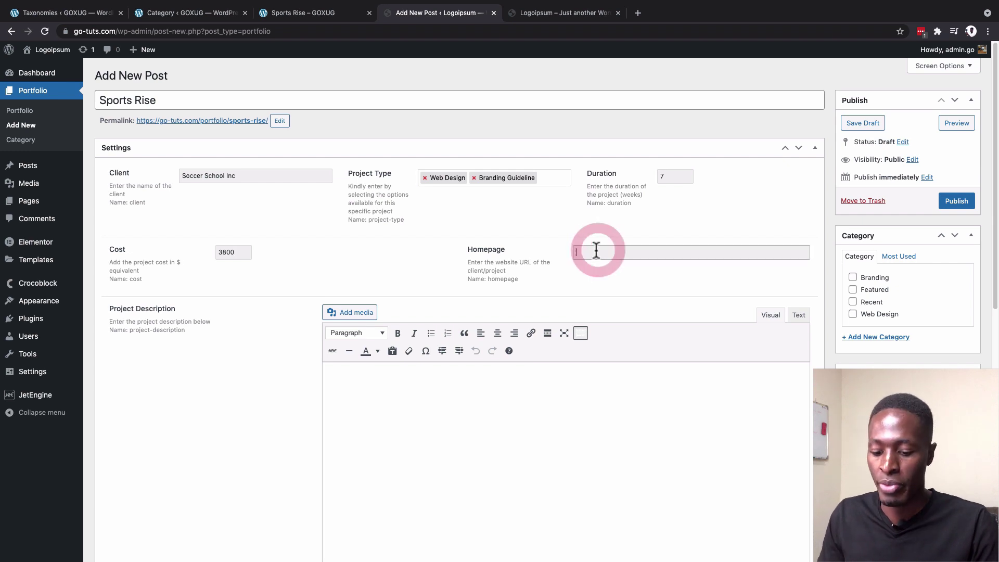
pyautogui.write('rs')
pyautogui.write('ise')
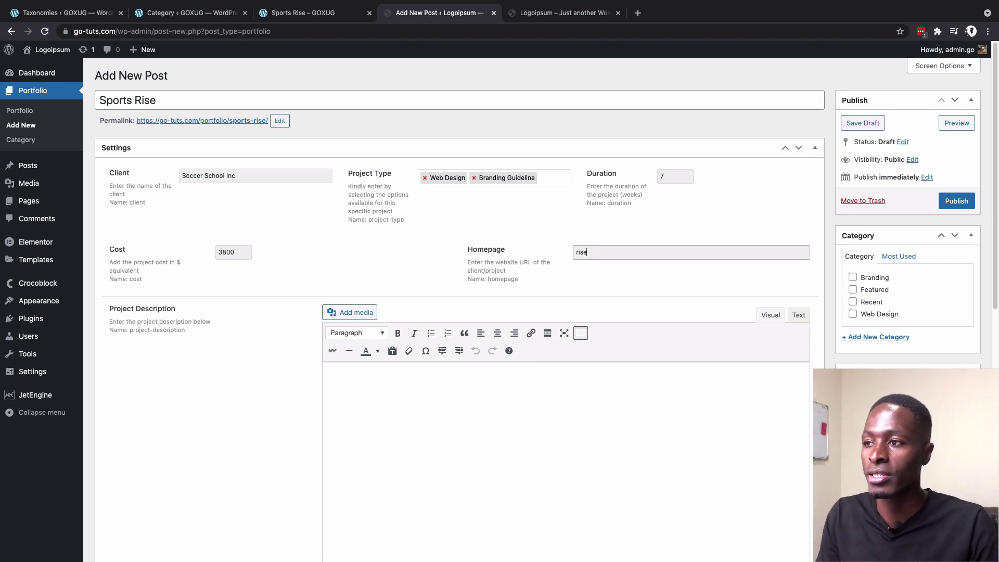
pyautogui.write('.com')
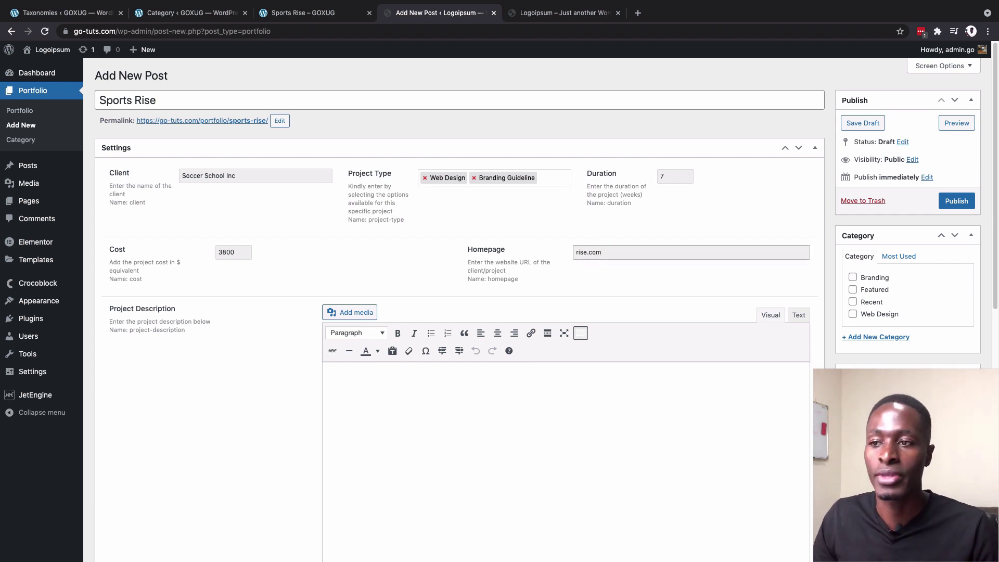
# Step: Fill the project description with the two lorem ipsum paragraphs from "Ut vel dui vulputate" to "gravida eget a tellus" copied from the Lorem Ipsum page
pyautogui.scroll(-5, 568, 290)
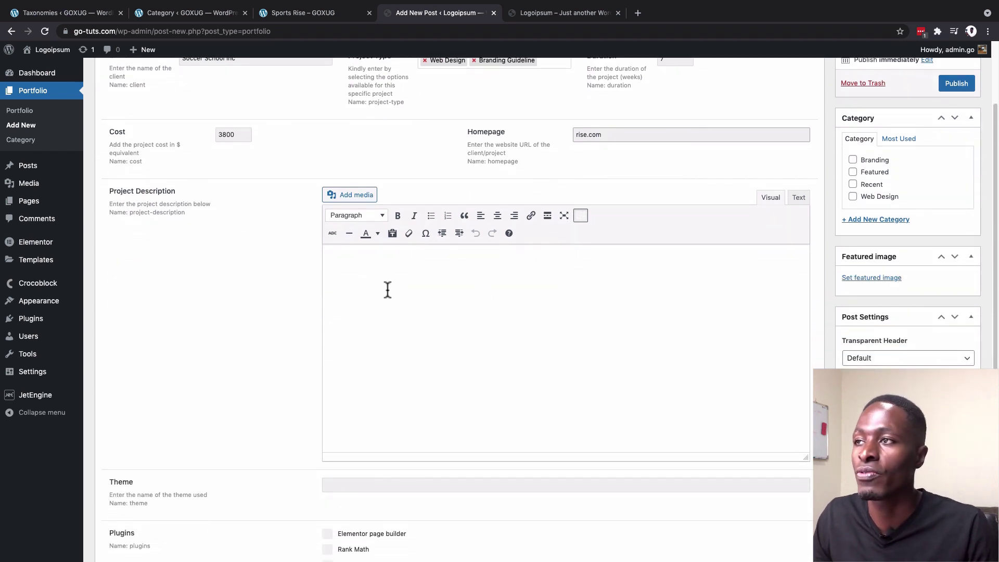
pyautogui.click(387, 290)
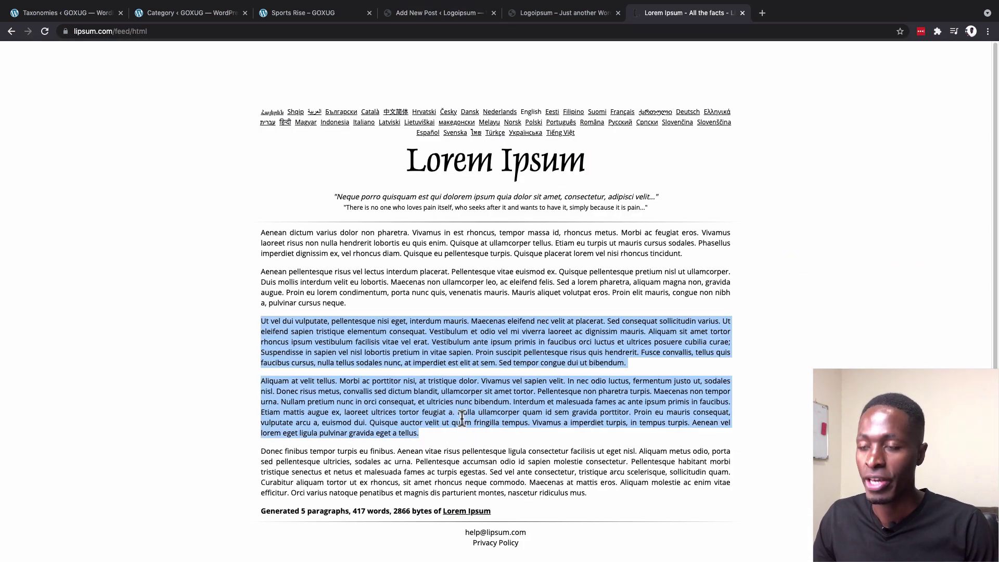
pyautogui.click(416, 13)
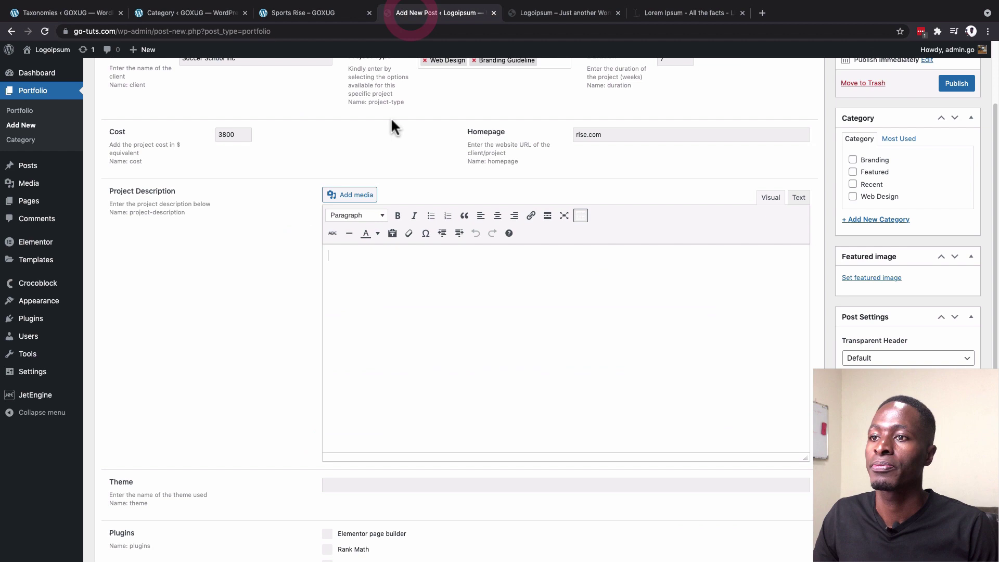
pyautogui.click(397, 313)
pyautogui.write('Ut vel dui vulputate, pellentesque nisi eget, interdum mauris. Maecenas eleifend nec velit at placerat. Sed consequat sollicitudin varius. Ut eleifend sapien tristique elementum consequat. Vestibulum et odio vel mi viverra laoreet ac dignissim mauris. Aliquam sit amet tortor rhoncus ipsum vestibulum facilisis vitae vel erat. Vestibulum ante ipsum primis in faucibus orci luctus et ultrices posuere cubilia curae; Suspendisse in sapien vel nisl lobortis pretium in vitae sapien. Proin suscipit pellentesque risus quis hendrerit. Fusce convallis, tellus quis faucibus cursus, nulla tellus sodales nunc, at imperdiet est elit at sem. Sed tempor congue dui ut bibendum.  Aliquam at velit tellus. Morbi ac porttitor nisi, at tristique dolor. Vivamus vel sapien velit. In nec odio luctus, fermentum justo ut, sodales nisl. Donec risus metus, convallis sed dictum blandit, ullamcorper sit amet tortor. Pellentesque non pharetra turpis. Maecenas non tempor urna. Nullam pretium nunc in orci consequat, et ultricies nunc bibendum. Interdum et malesuada fames ac ante ipsum primis in faucibus. Etiam mattis augue ex, laoreet ultrices tortor feugiat a. Nulla ullamcorper quam id sem gravida porttitor. Proin eu mauris consequat, vulputate arcu a, euismod dui. Quisque auctor velit ut quam fringilla tempus. Vivamus a imperdiet turpis, in tempus turpis. Aenean vel lorem eget ligula pulvinar gravida eget a tellus.')
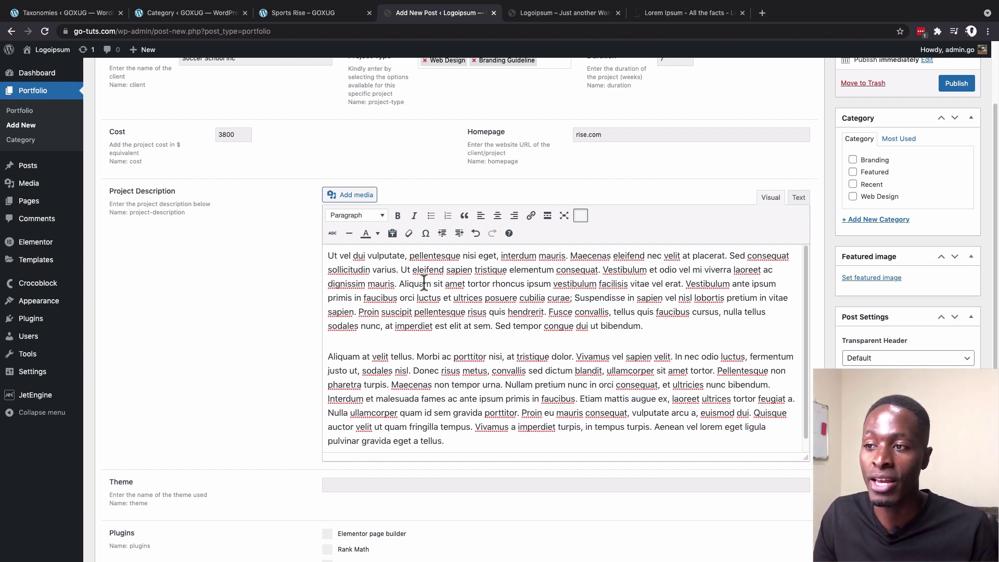
# Step: Split the description into four paragraphs by breaking before "Aliquam sit amet tortor" and before "Maecenas non tempor urna"
pyautogui.click(398, 283)
pyautogui.press('Return')
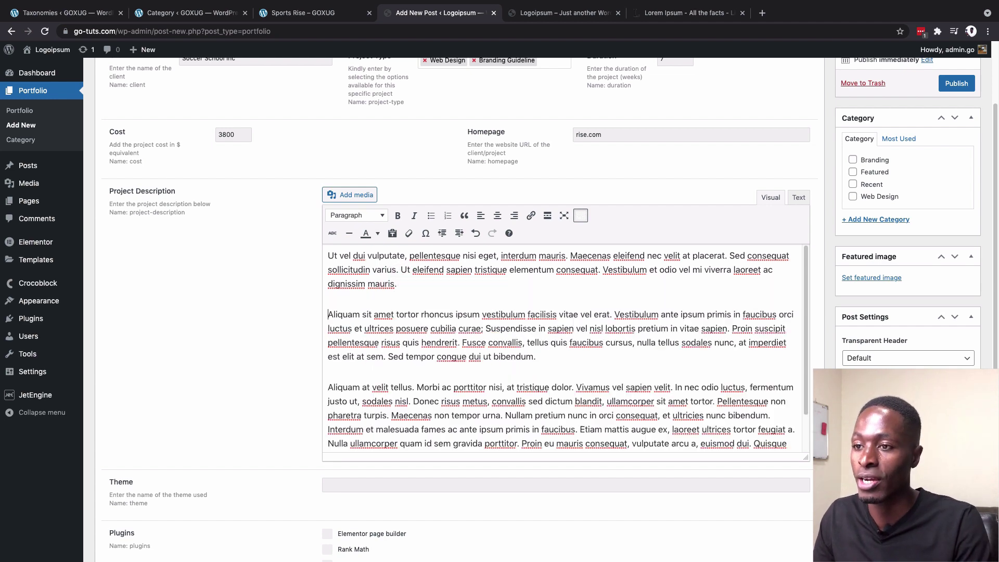
pyautogui.scroll(-1, 480, 382)
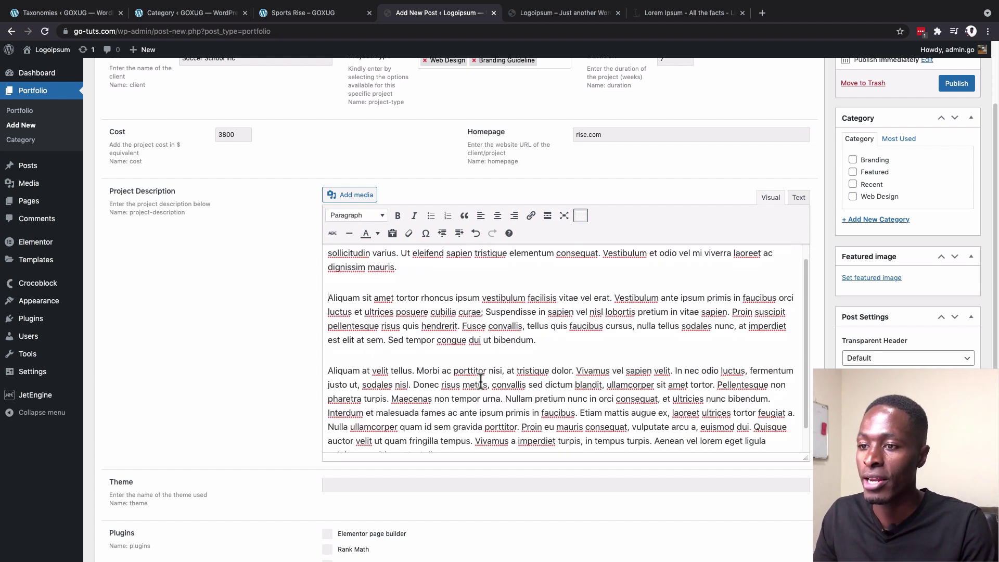
pyautogui.click(391, 400)
pyautogui.press('Return')
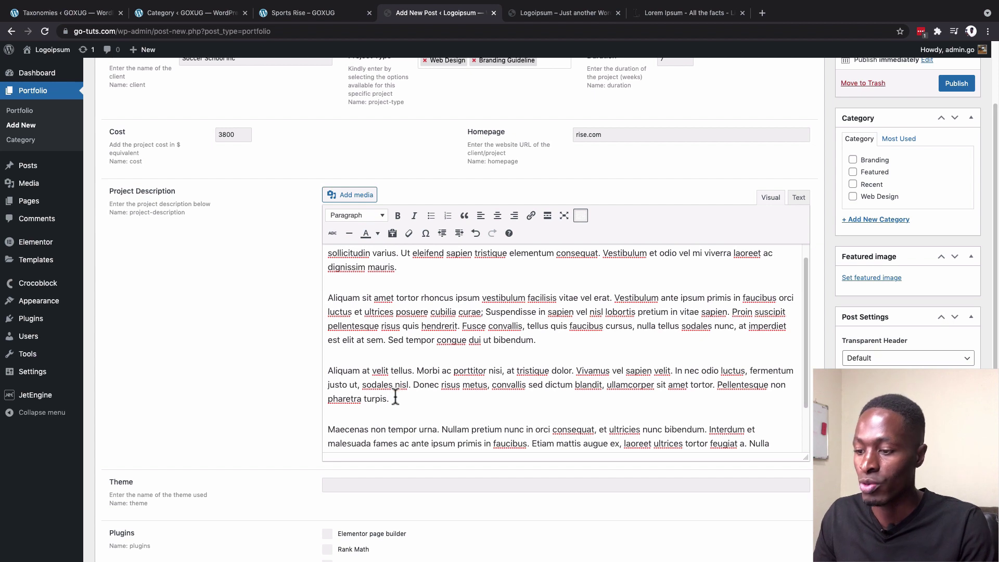
# Step: Make "Fusce convallis" bold in the description's second paragraph and format that paragraph as a blockquote
pyautogui.moveTo(462, 327); pyautogui.dragTo(521, 327)
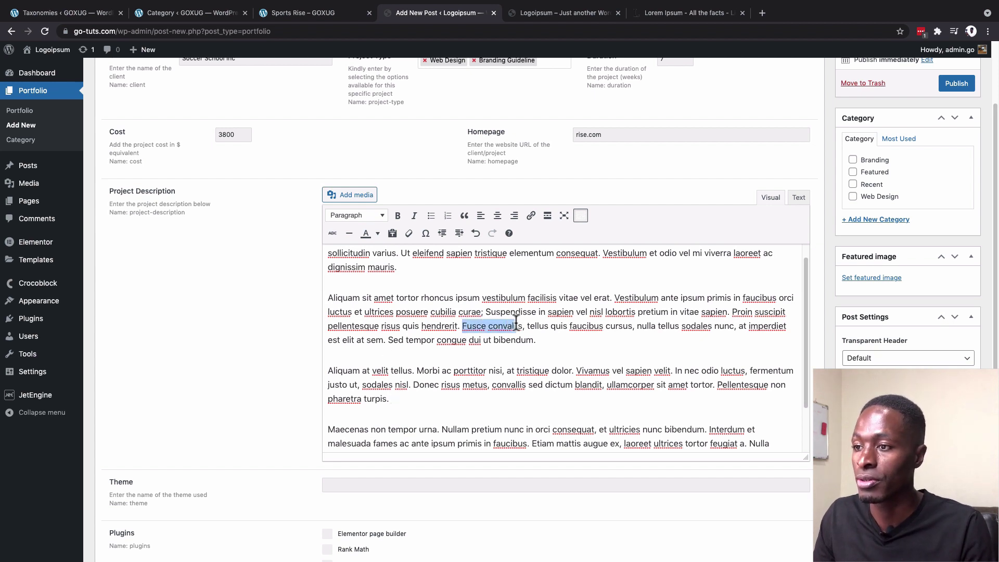
pyautogui.click(397, 216)
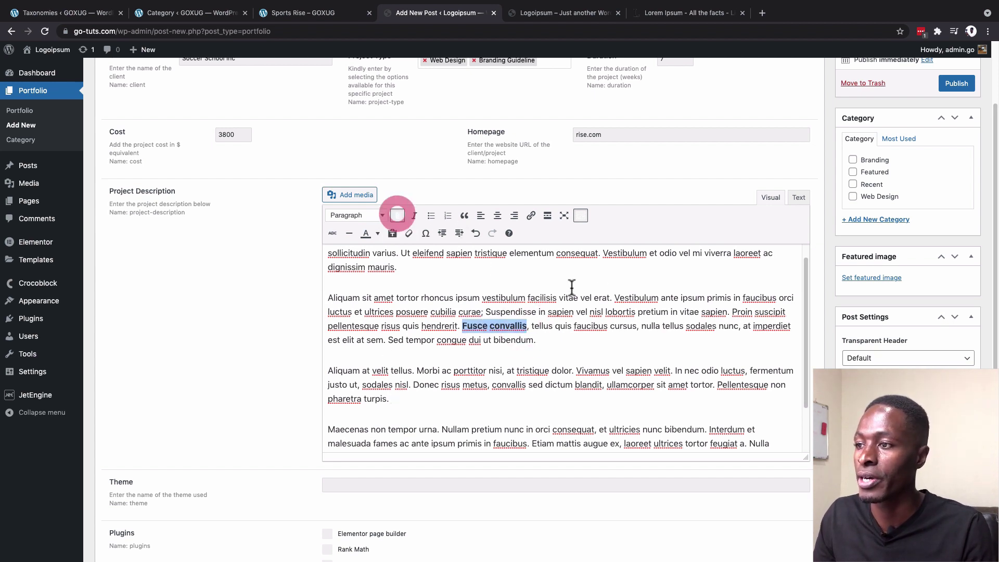
pyautogui.moveTo(618, 298); pyautogui.dragTo(703, 297)
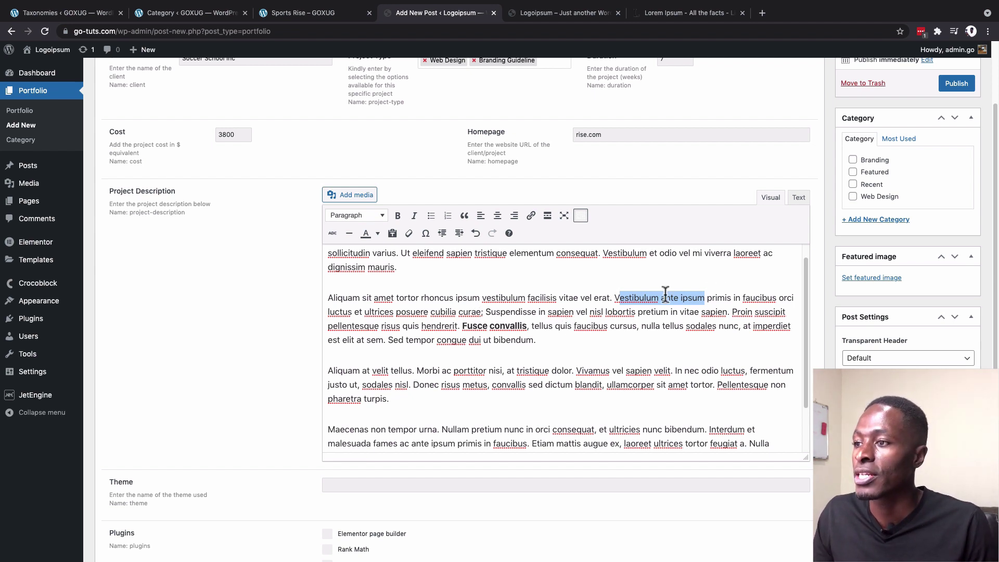
pyautogui.tripleClick(617, 297)
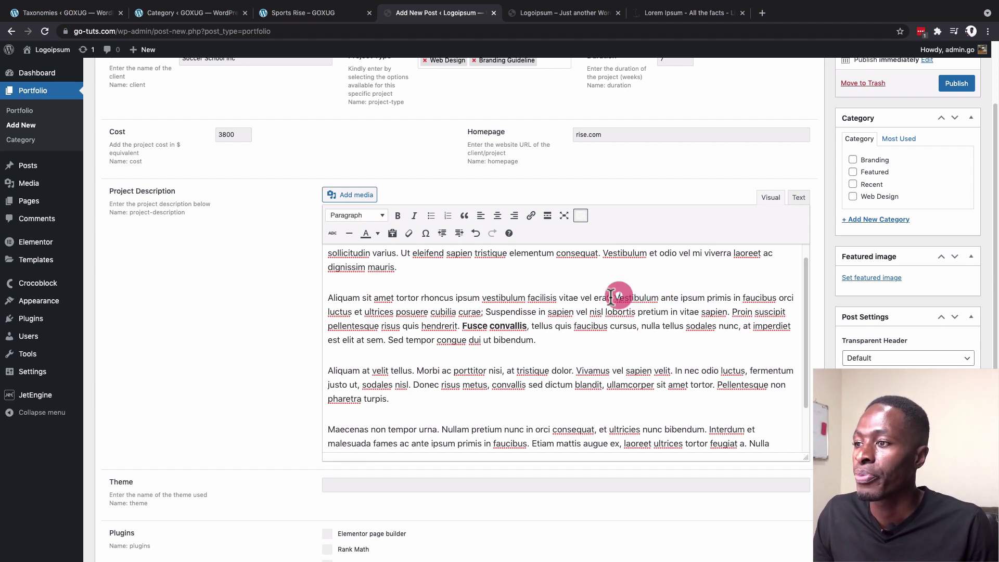
pyautogui.click(464, 216)
pyautogui.scroll(-1, 433, 356)
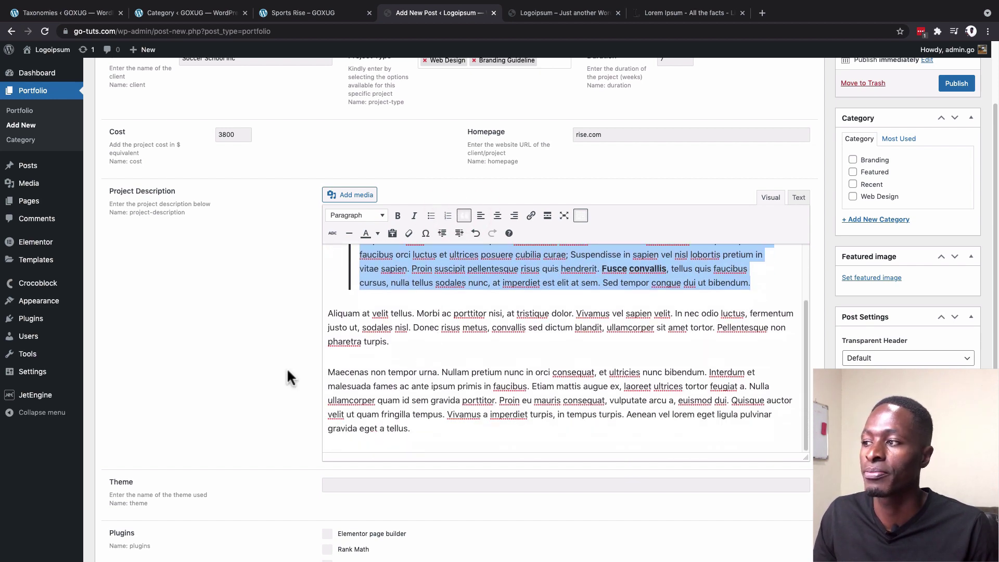
# Step: Set the project's theme to Astra and select Elementor page builder and Rank Math as its plugins
pyautogui.scroll(-5, 274, 364)
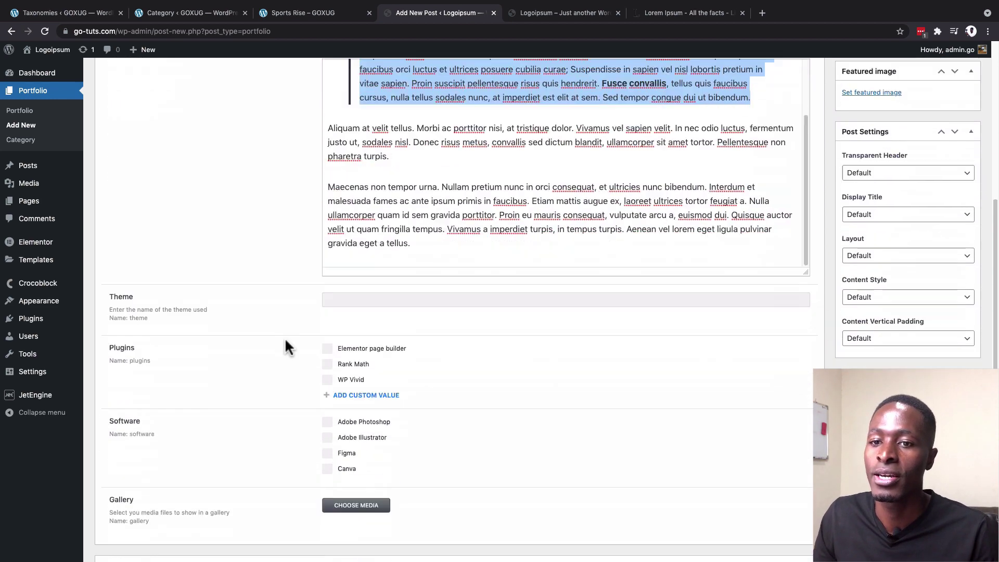
pyautogui.click(359, 226)
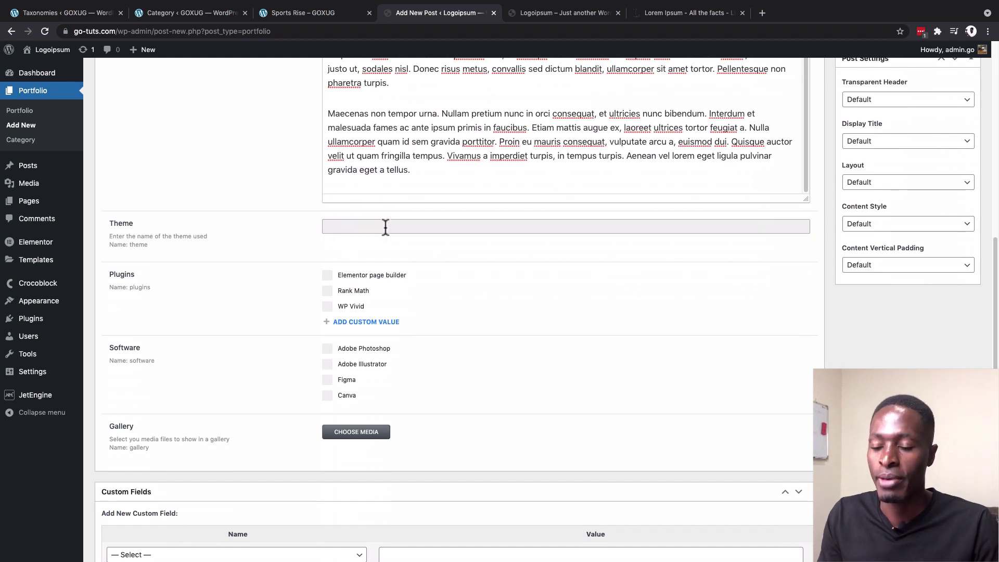
pyautogui.write('Astra')
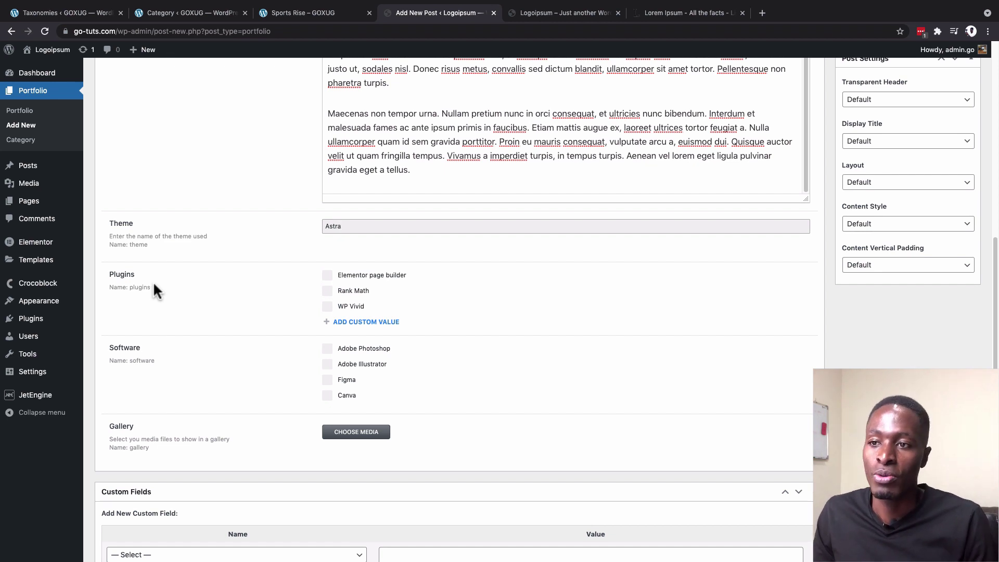
pyautogui.click(345, 280)
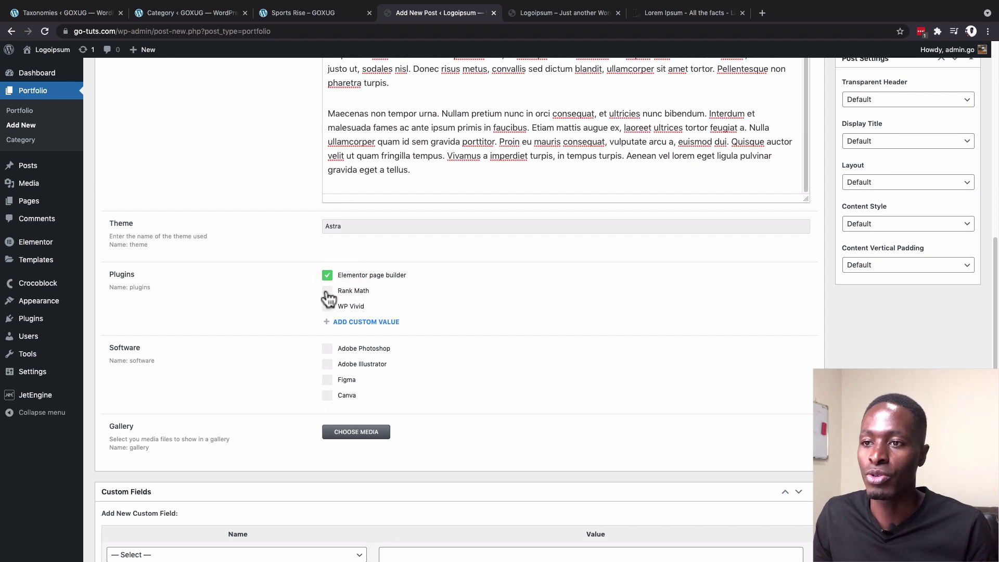
pyautogui.click(326, 293)
# Step: Select Adobe Illustrator and Figma as the software used for the project
pyautogui.scroll(-2, 457, 309)
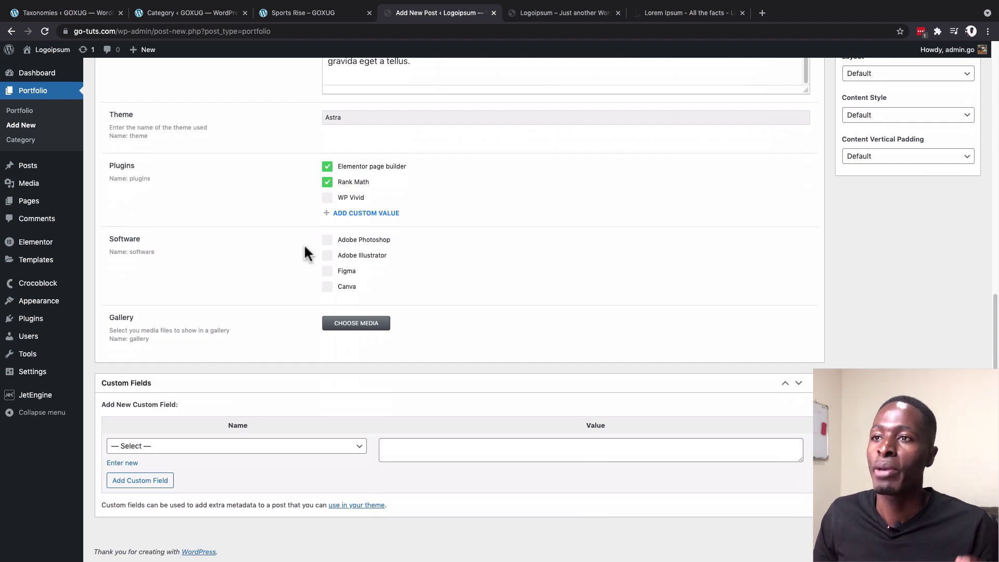
pyautogui.scroll(9, 304, 244)
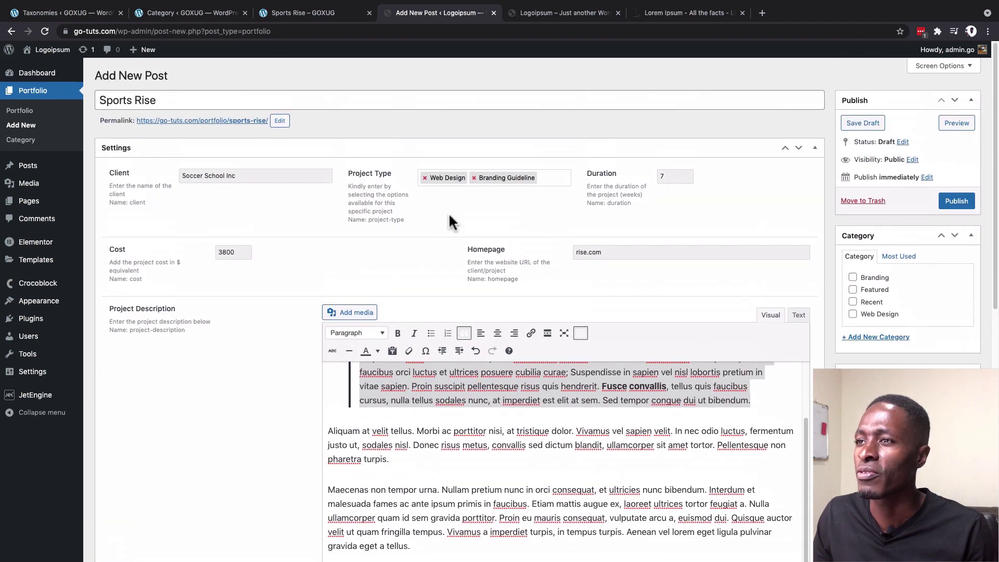
pyautogui.scroll(-9, 479, 211)
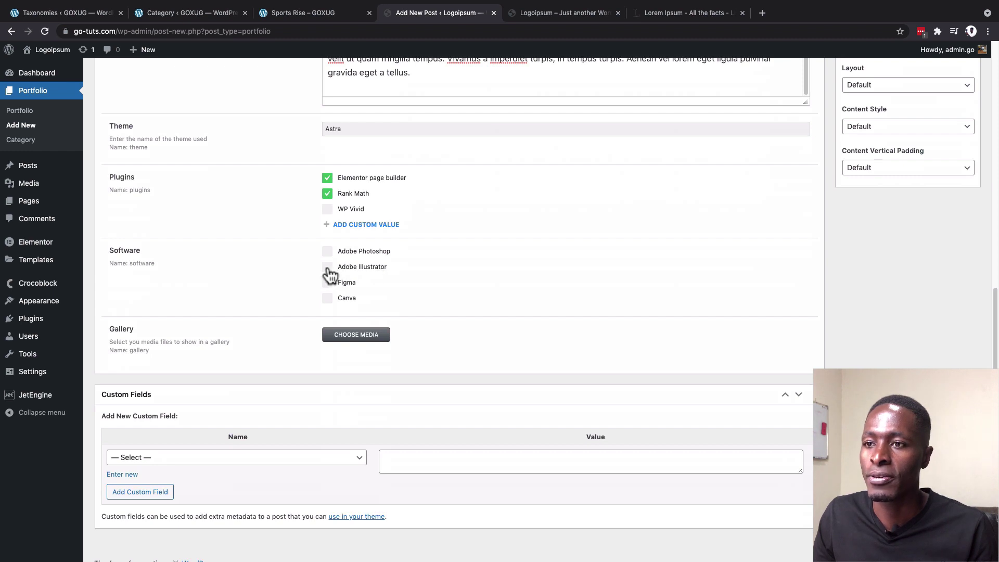
pyautogui.click(327, 267)
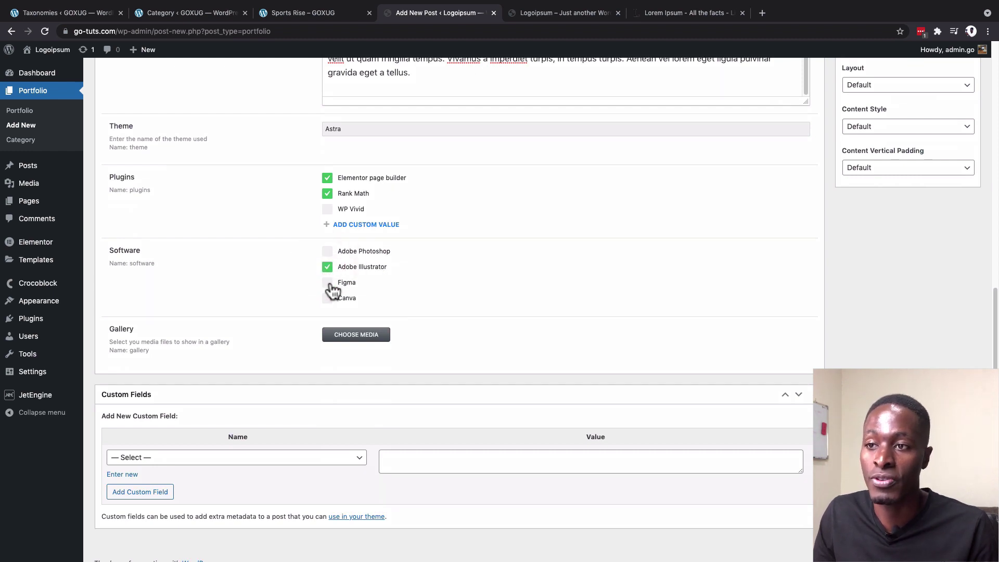
pyautogui.click(327, 284)
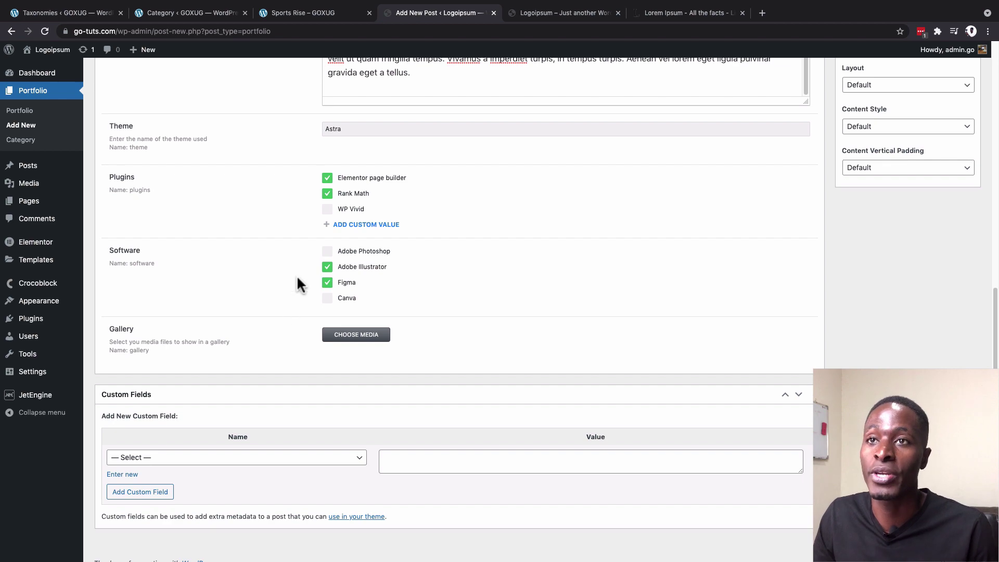
# Step: Examine the image gallery on the finished Sports Rise page of the GOXUG site, browsing its pictures in the enlarged view
pyautogui.click(180, 17)
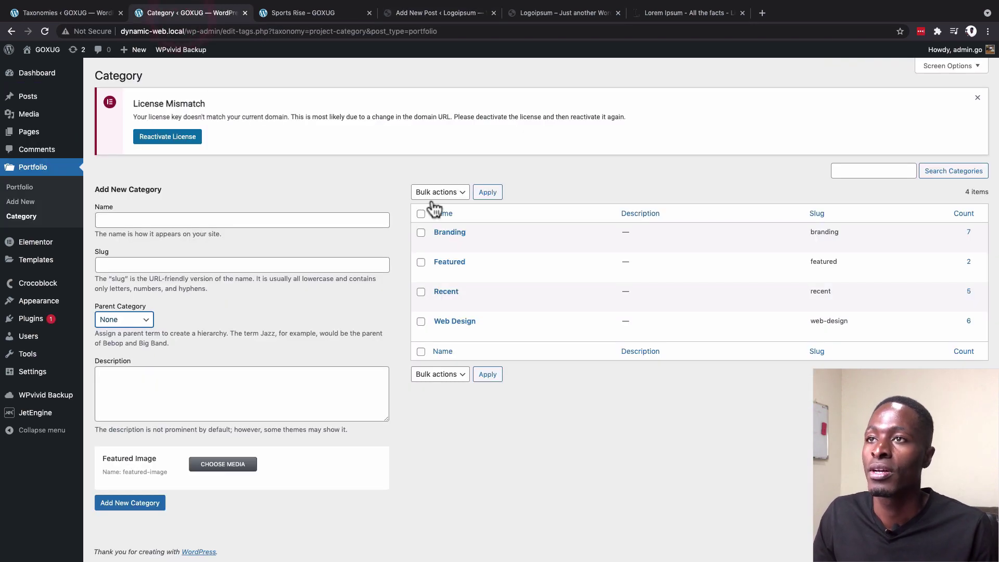
pyautogui.click(307, 14)
pyautogui.scroll(-10, 476, 283)
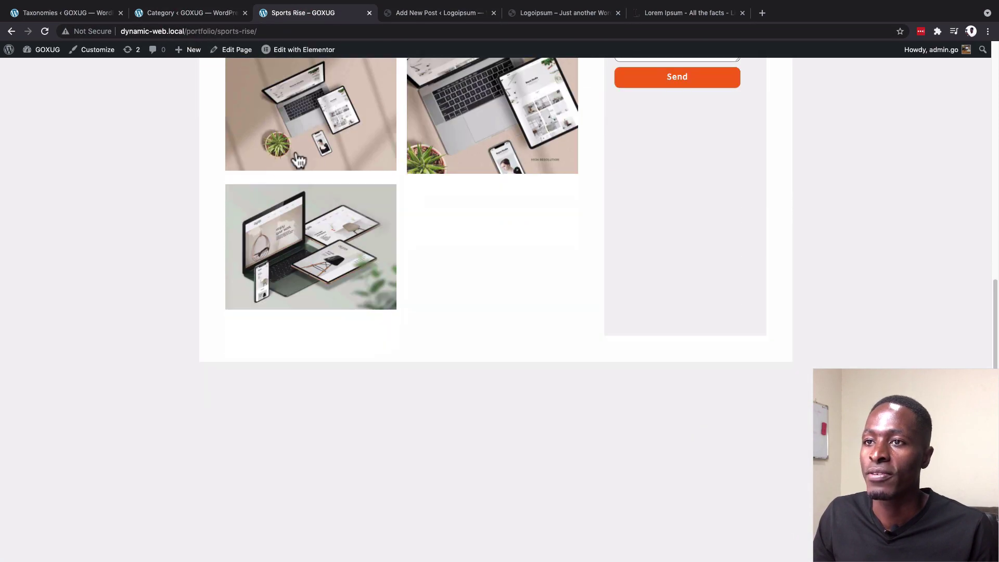
pyautogui.scroll(1, 281, 212)
pyautogui.scroll(15, 290, 214)
pyautogui.scroll(-3, 533, 248)
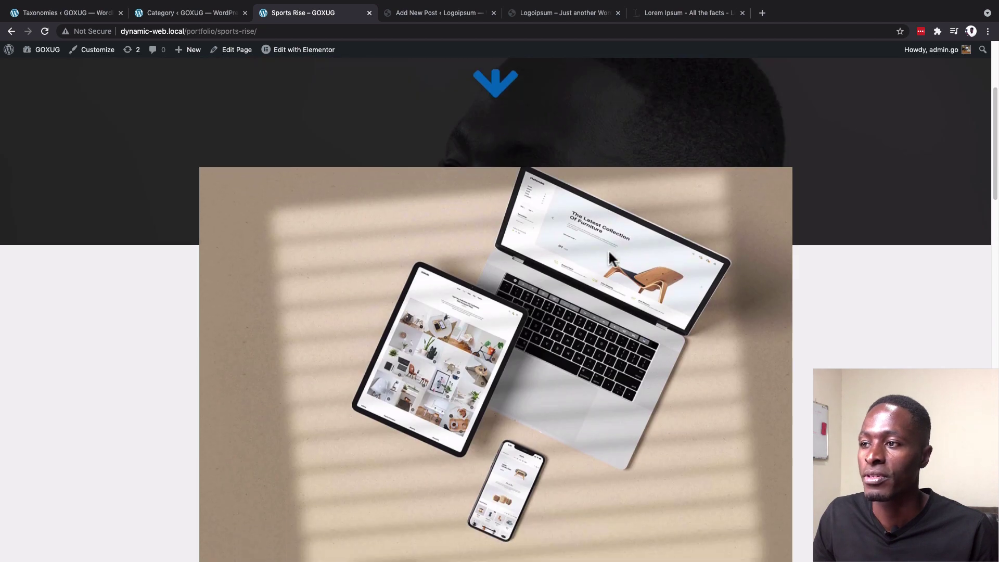
pyautogui.scroll(-12, 526, 281)
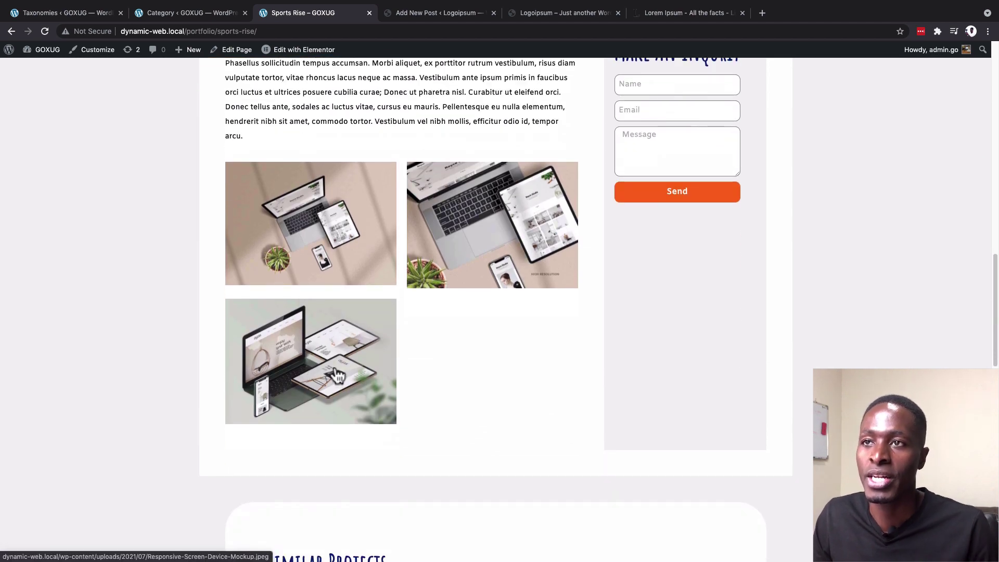
pyautogui.click(344, 271)
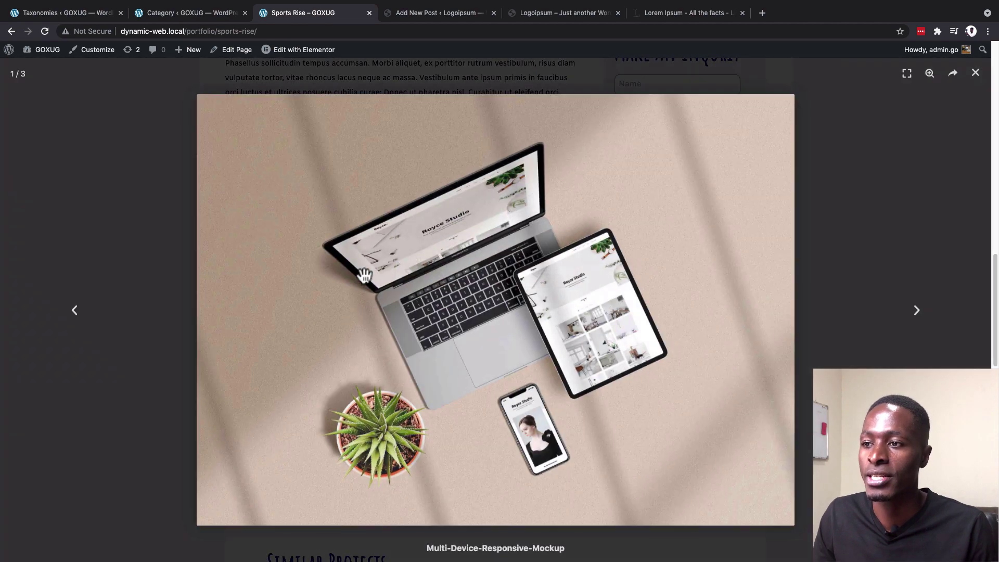
pyautogui.click(916, 313)
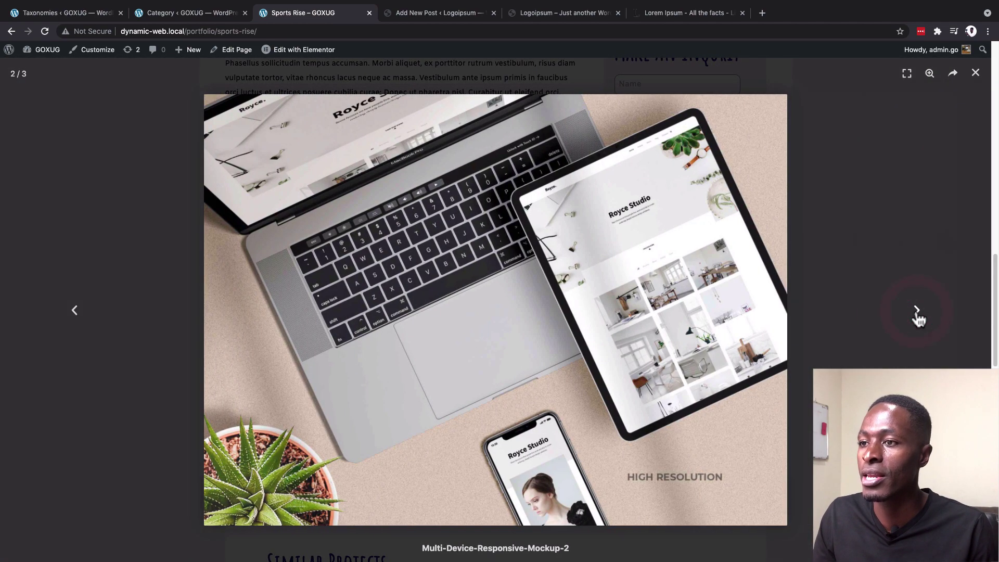
pyautogui.click(916, 312)
pyautogui.click(916, 311)
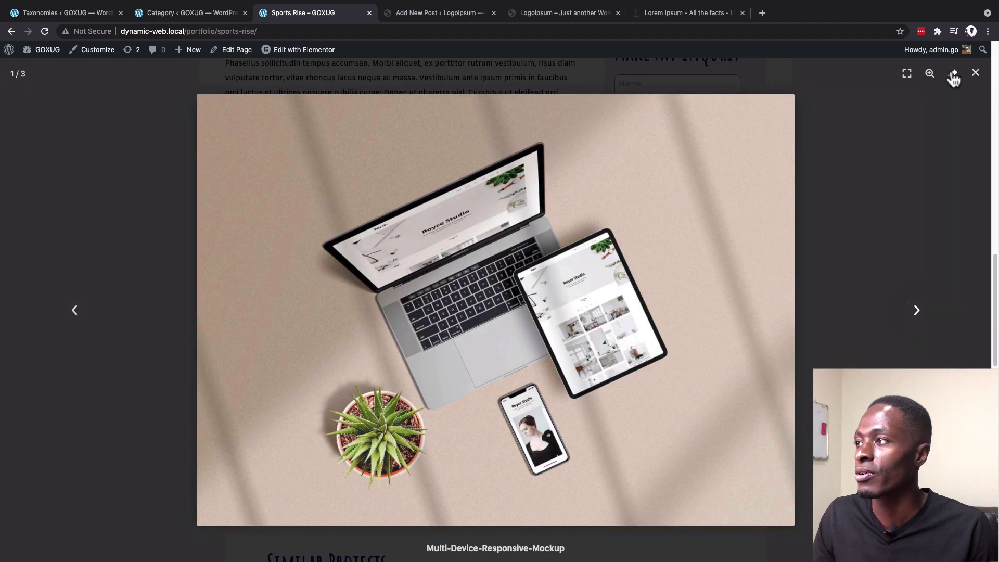
pyautogui.click(975, 73)
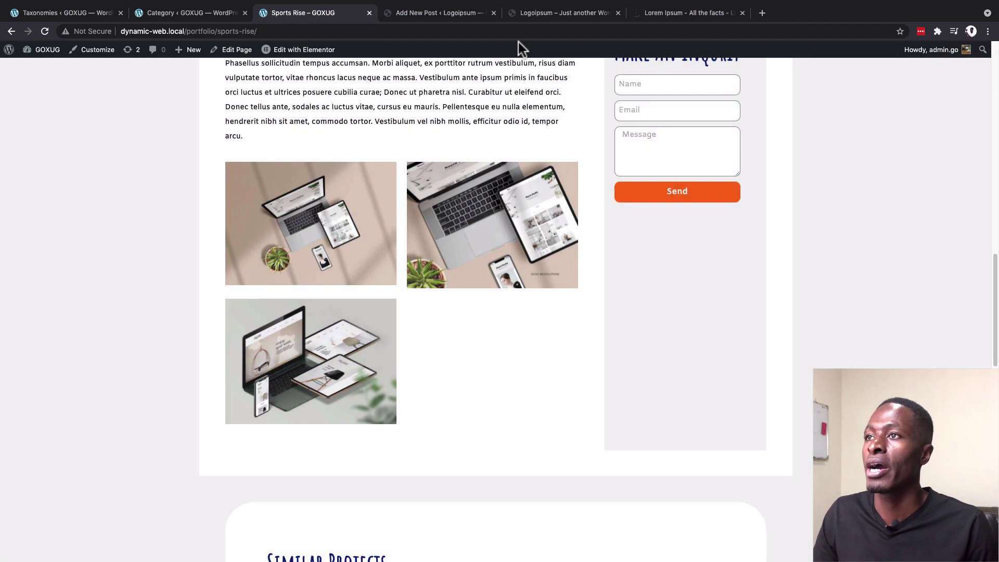
# Step: Return to the new portfolio post and upload three device mockup images to its gallery
pyautogui.click(423, 16)
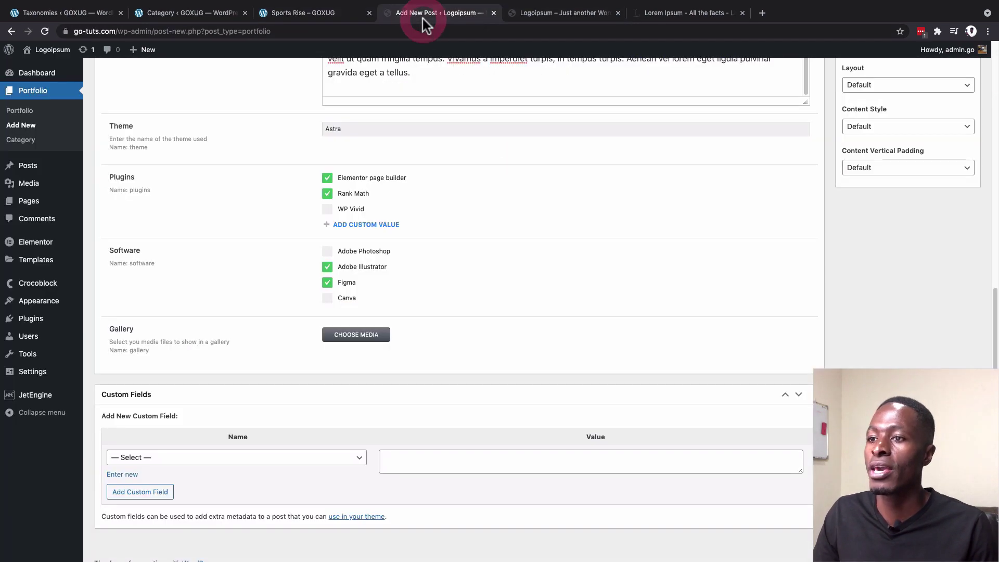
pyautogui.click(356, 334)
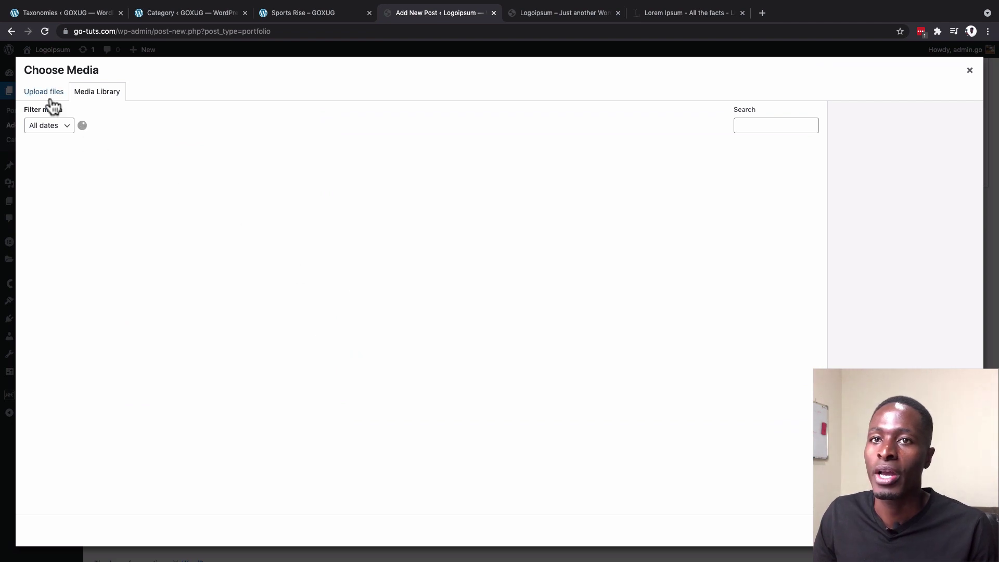
pyautogui.click(57, 93)
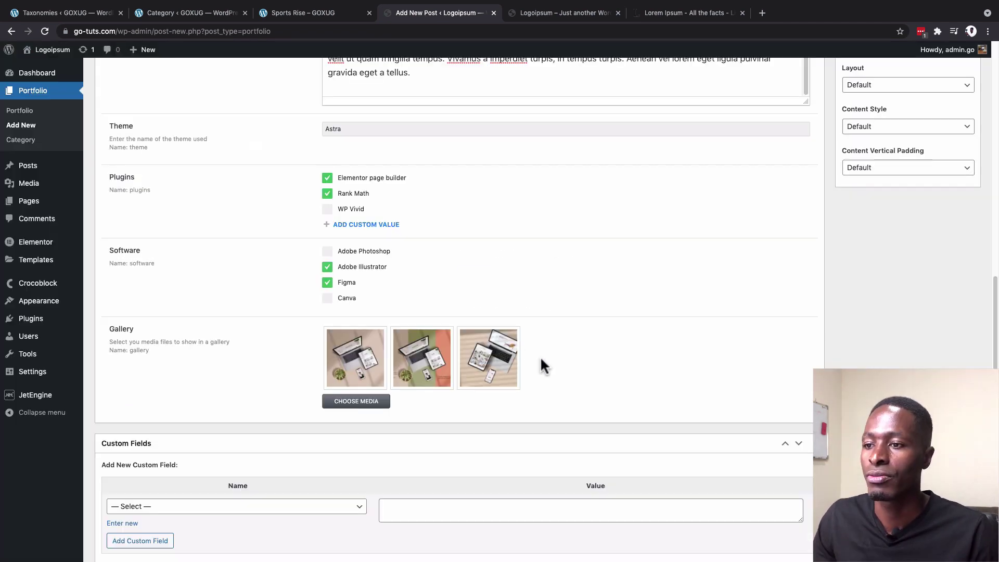
# Step: Set the post's featured image to Multi-Device-Responsive-Mockup-2-1.jpeg from the media library
pyautogui.scroll(8, 696, 368)
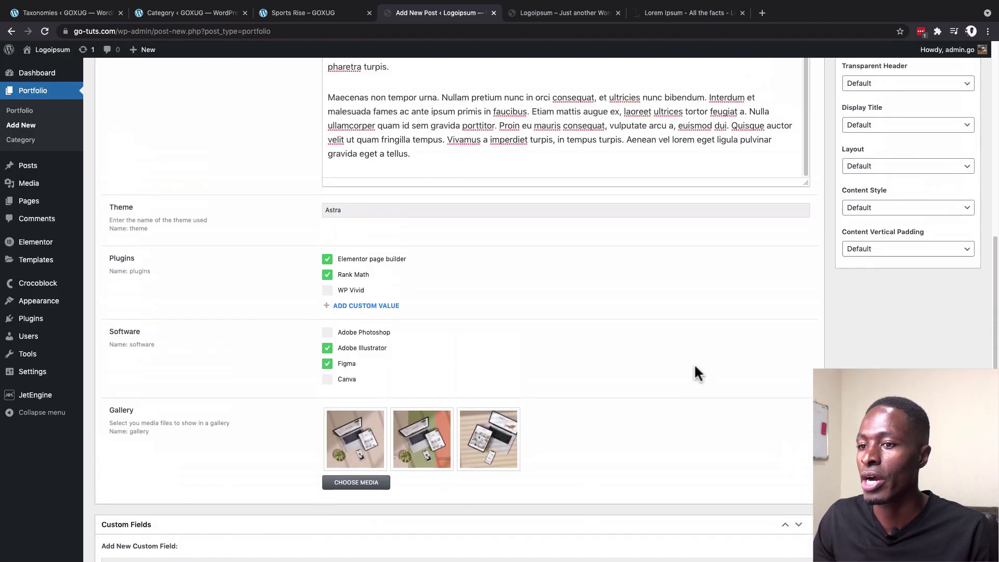
pyautogui.scroll(2, 694, 363)
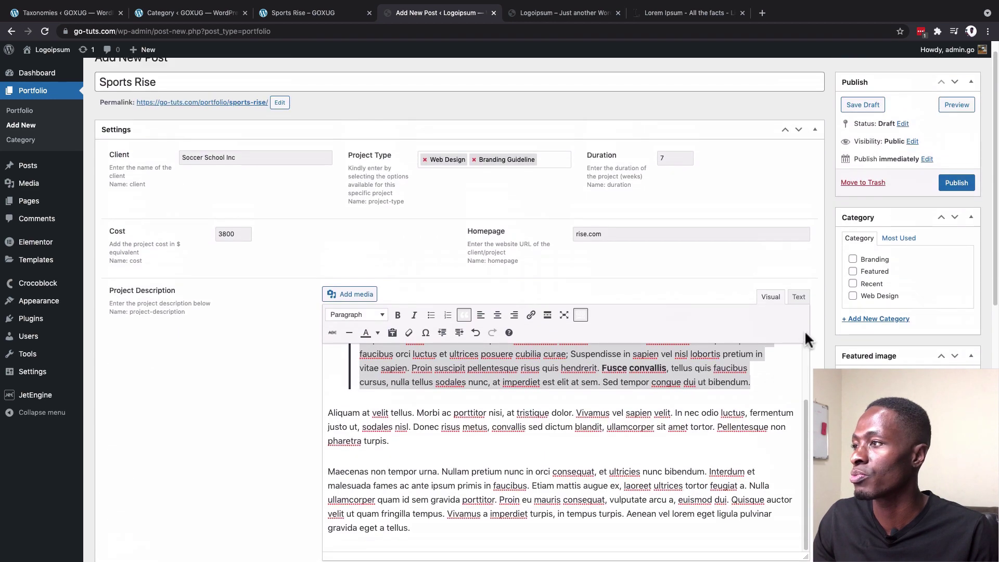
pyautogui.click(874, 389)
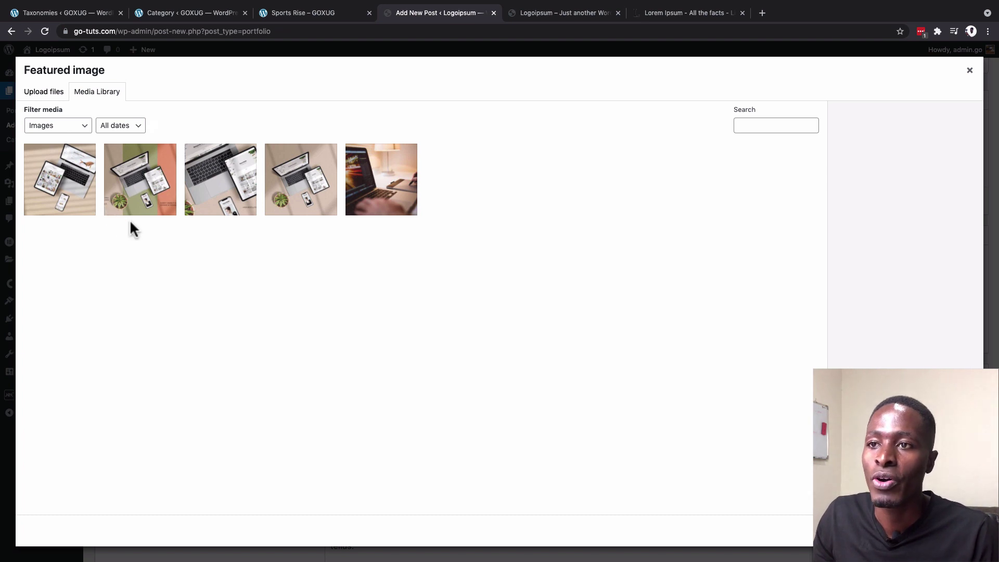
pyautogui.click(203, 196)
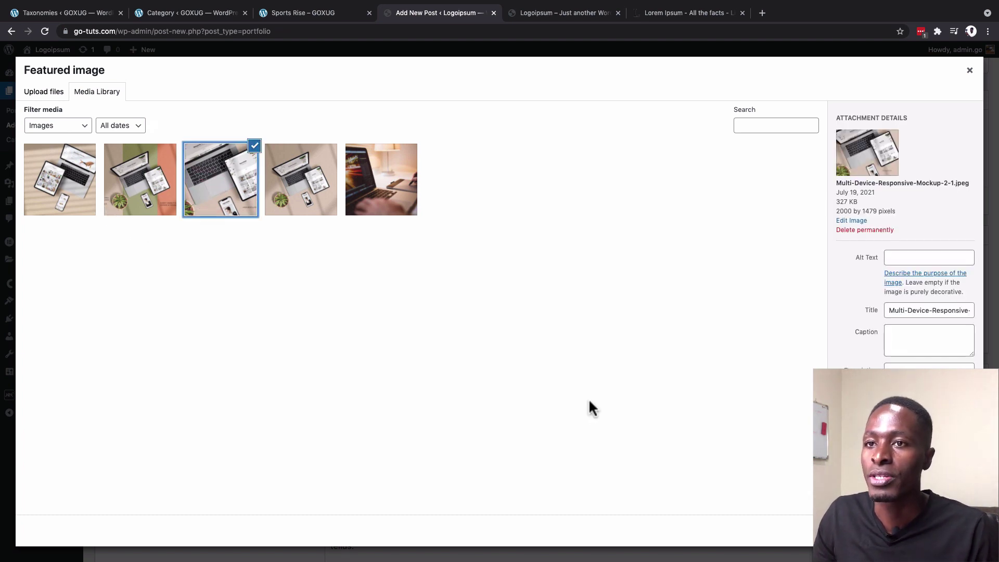
pyautogui.click(944, 531)
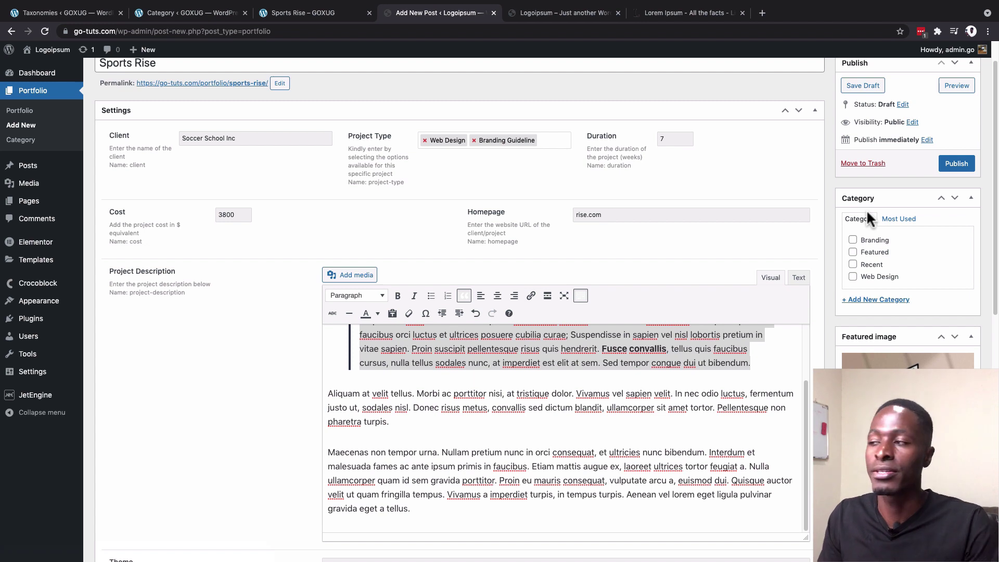
# Step: Assign the post to the Recent, Branding and Web Design categories and publish it
pyautogui.click(853, 264)
pyautogui.click(853, 240)
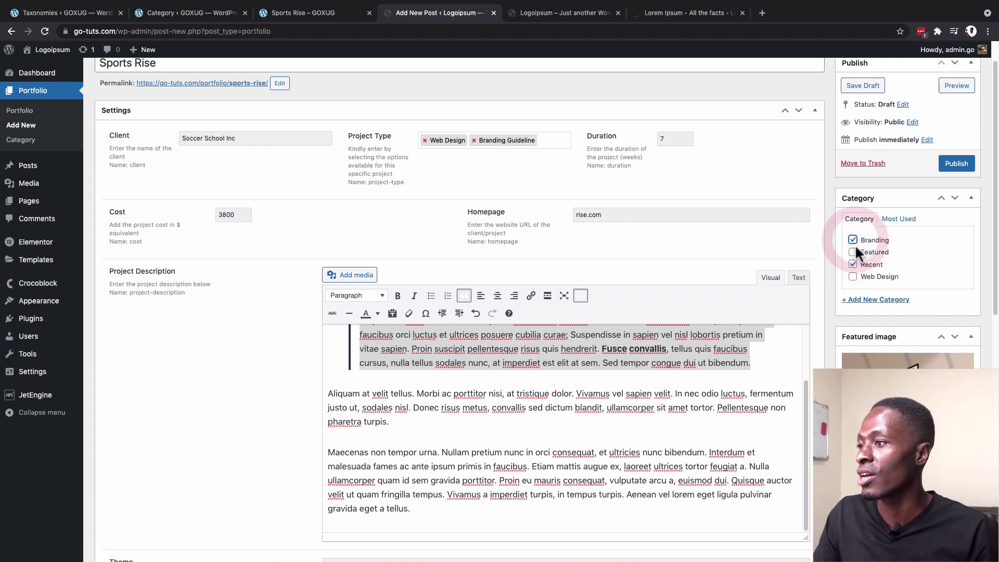
pyautogui.click(855, 277)
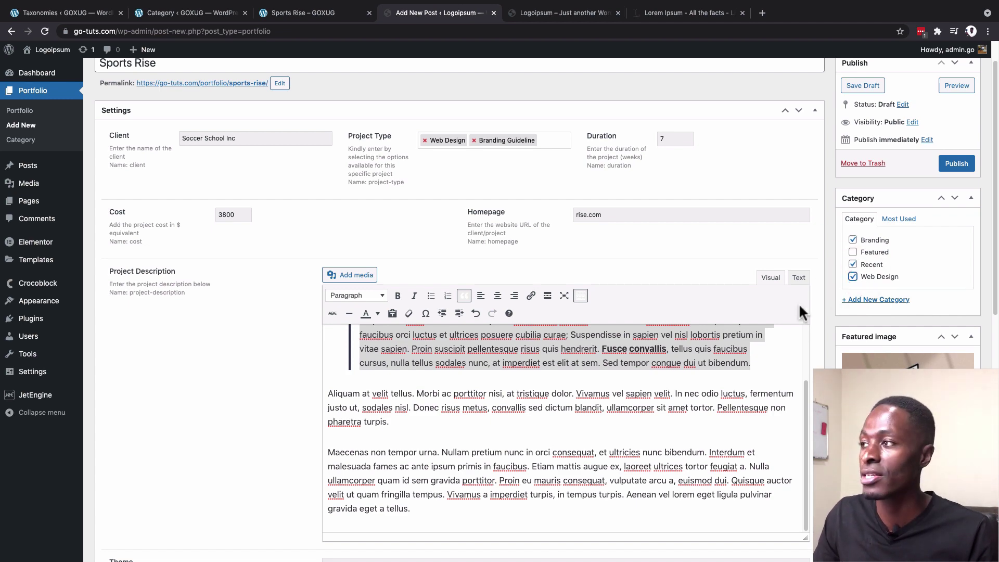
pyautogui.scroll(1, 800, 307)
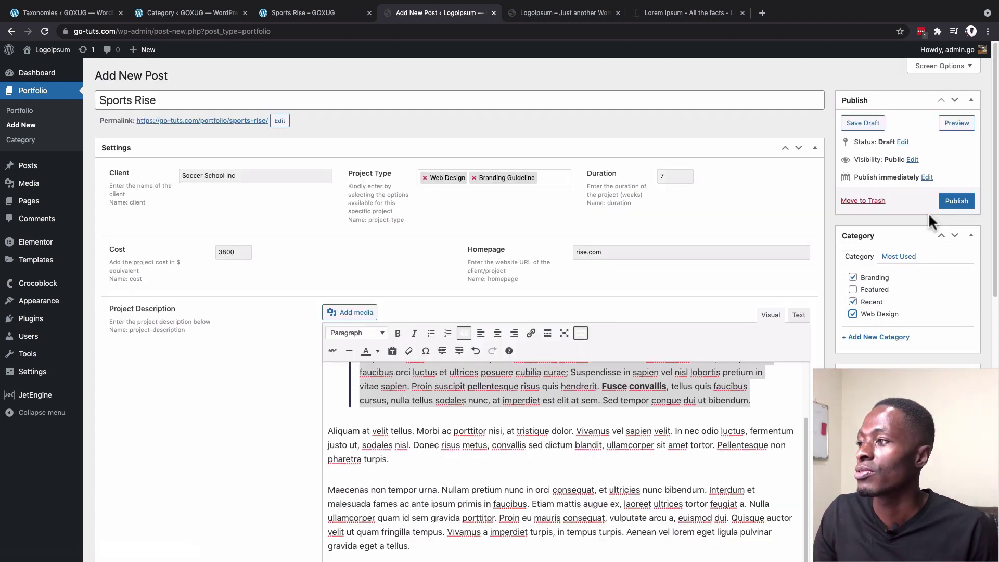
pyautogui.click(956, 204)
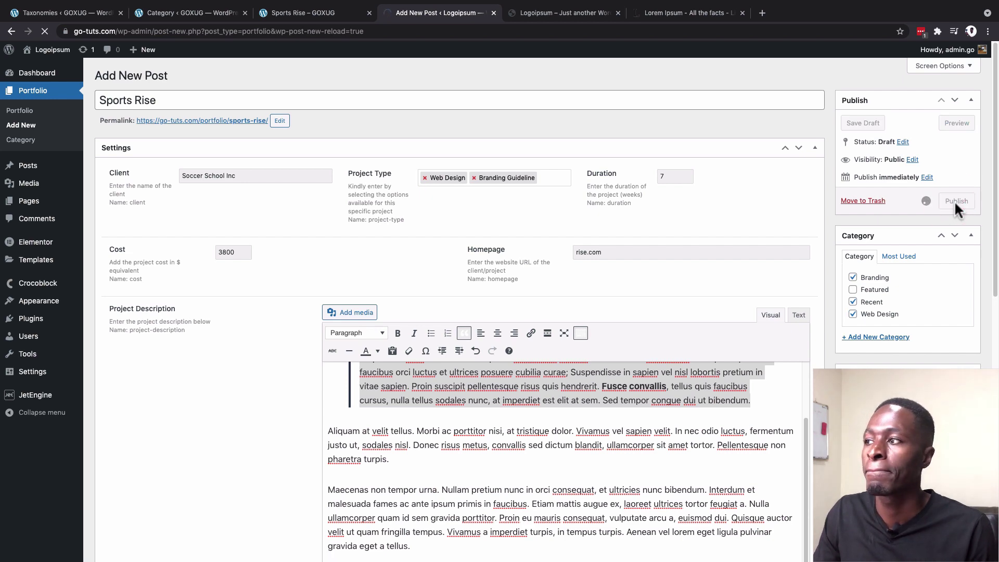
# Step: Preview the published Sports Rise post and compare it with the finished project page on the GOXUG site
pyautogui.click(935, 156)
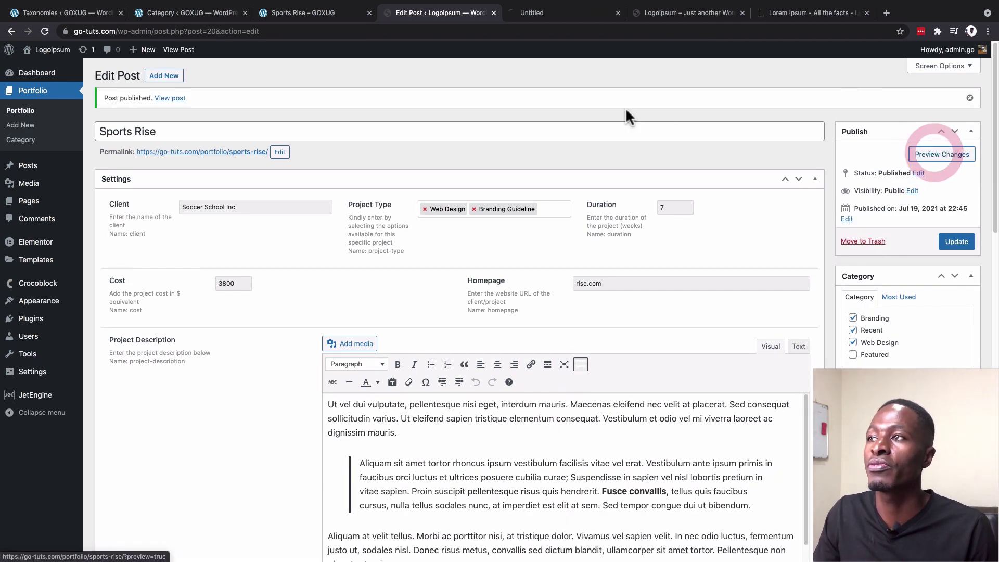
pyautogui.click(554, 15)
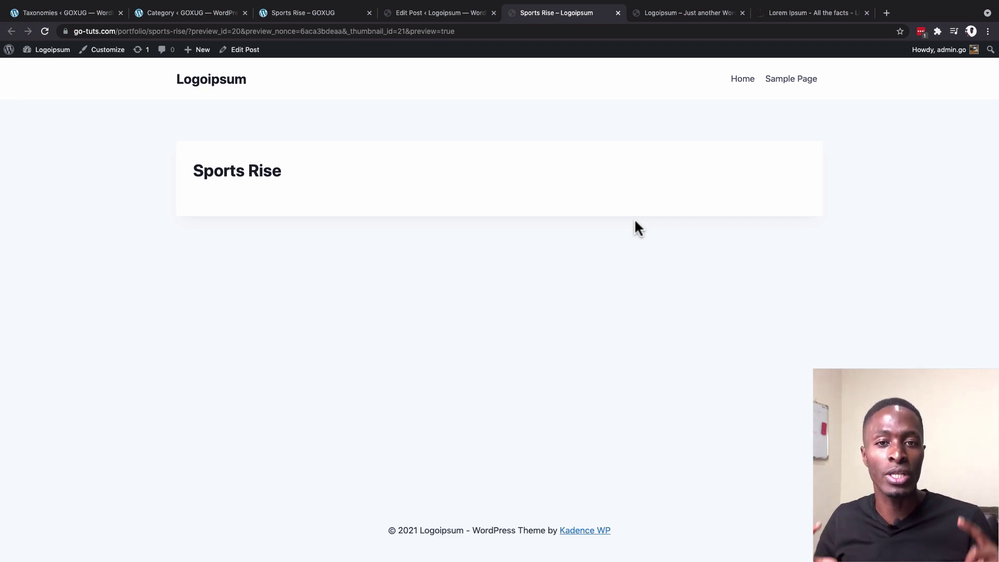
pyautogui.click(294, 13)
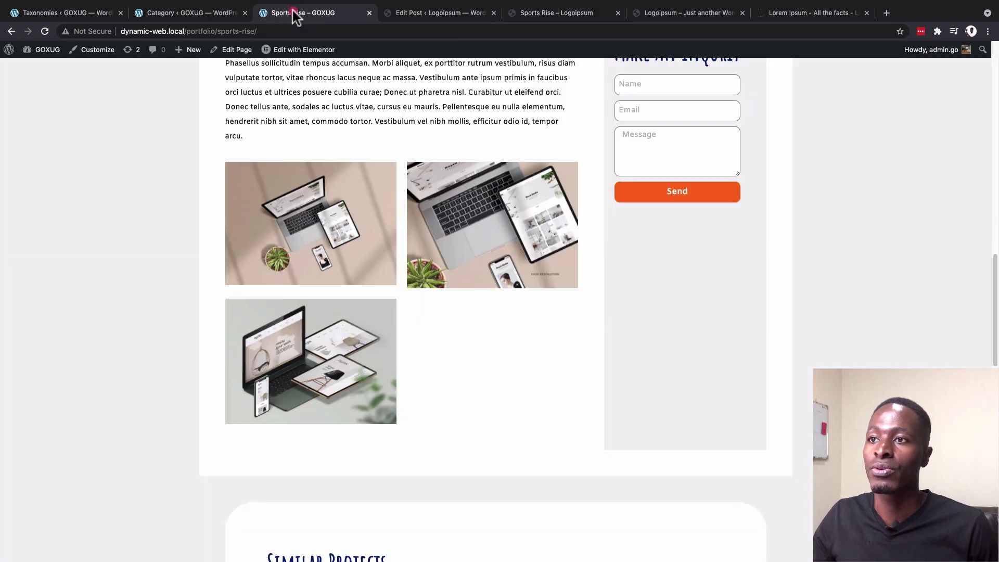
pyautogui.scroll(15, 322, 229)
pyautogui.scroll(-15, 324, 231)
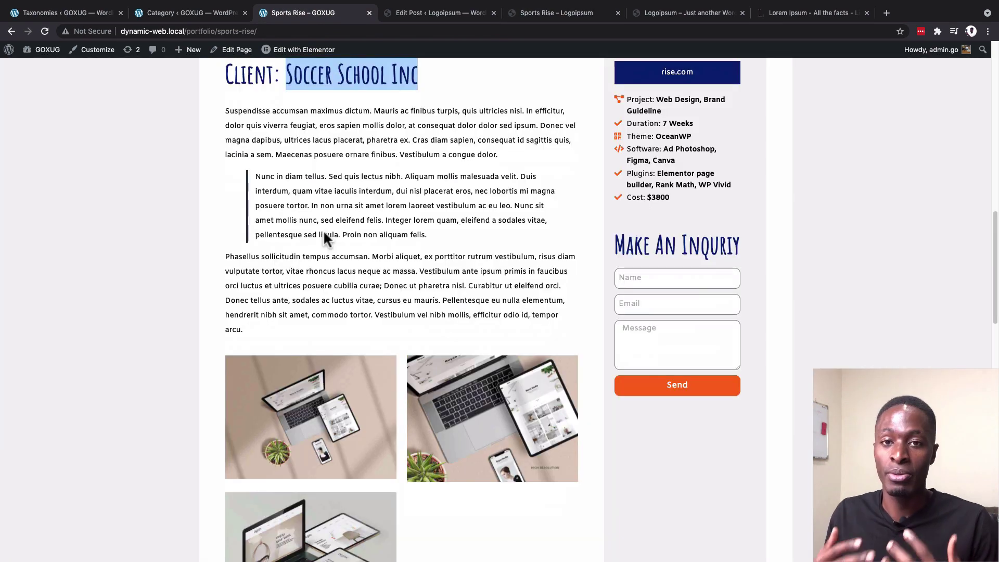
pyautogui.scroll(5, 323, 229)
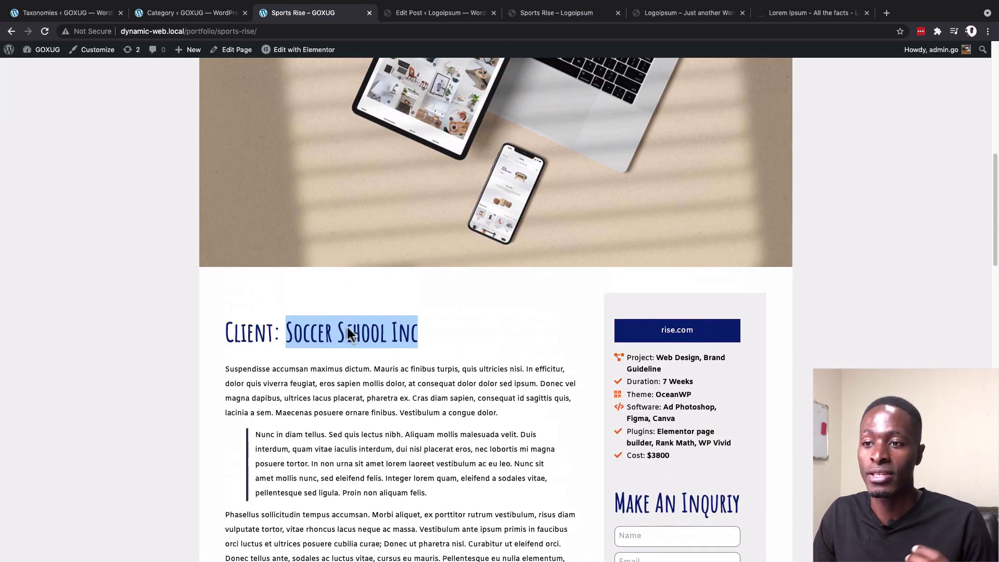
pyautogui.click(349, 370)
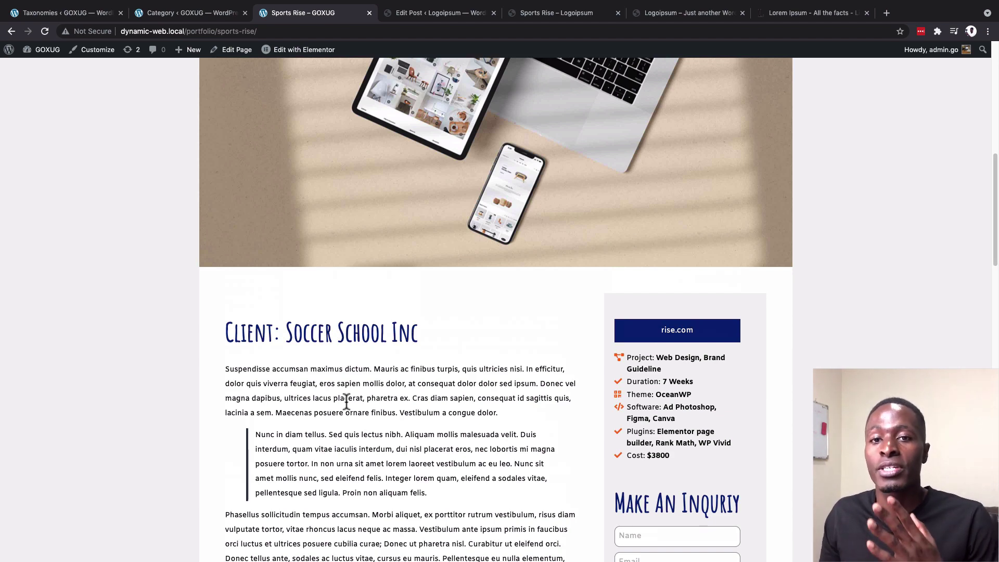
pyautogui.scroll(6, 346, 403)
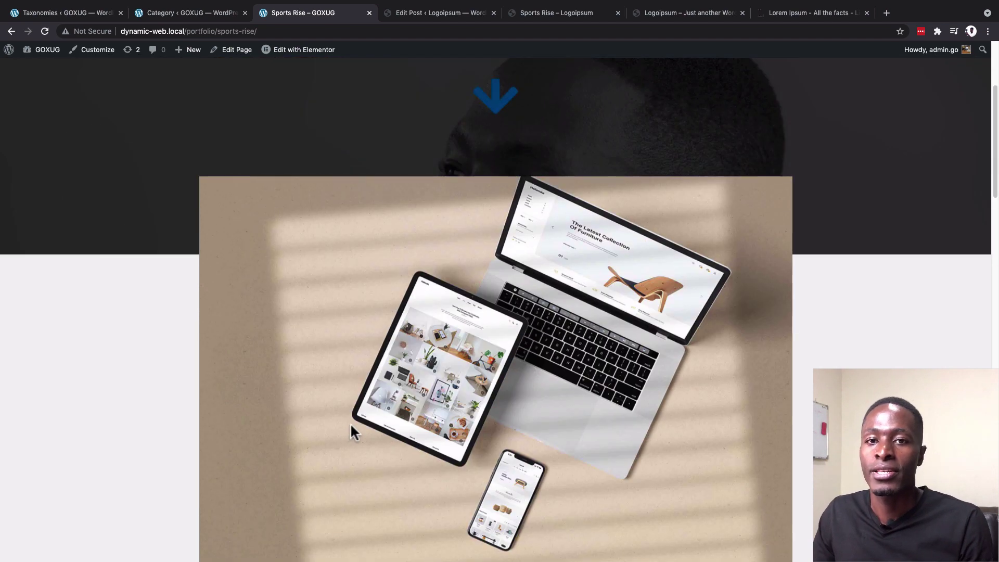
# Step: Open the JetEngine listing items of the Logoipsum site and check the Recent Projects cards on the GOXUG home page for reference
pyautogui.hotkey('ctrl', 'Tab')
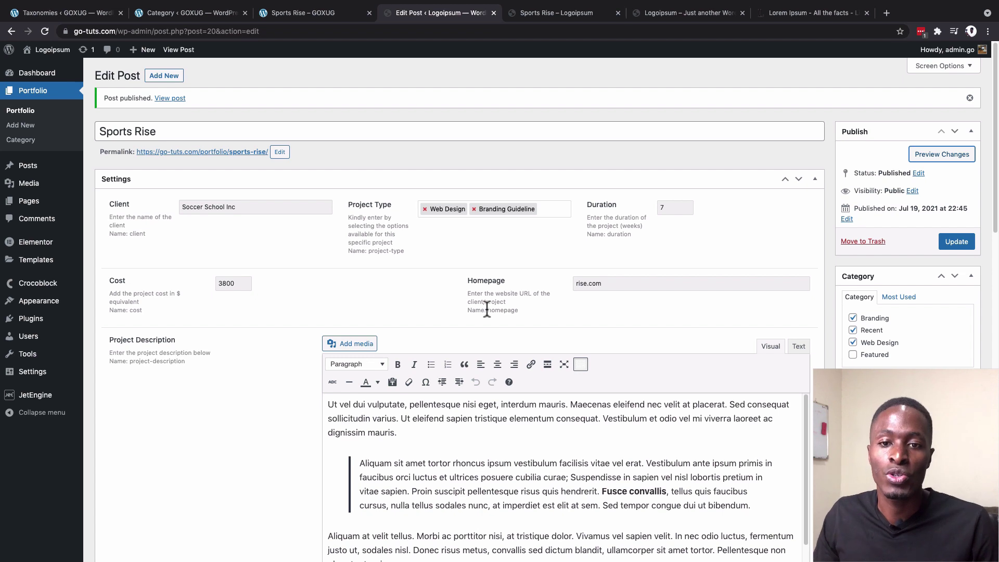
pyautogui.moveTo(41, 401)
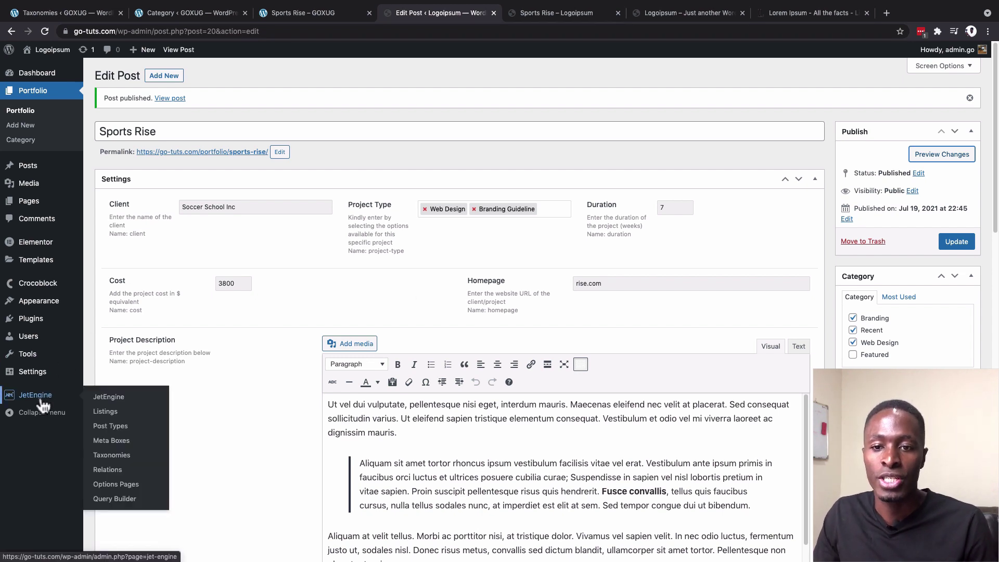
pyautogui.click(106, 411)
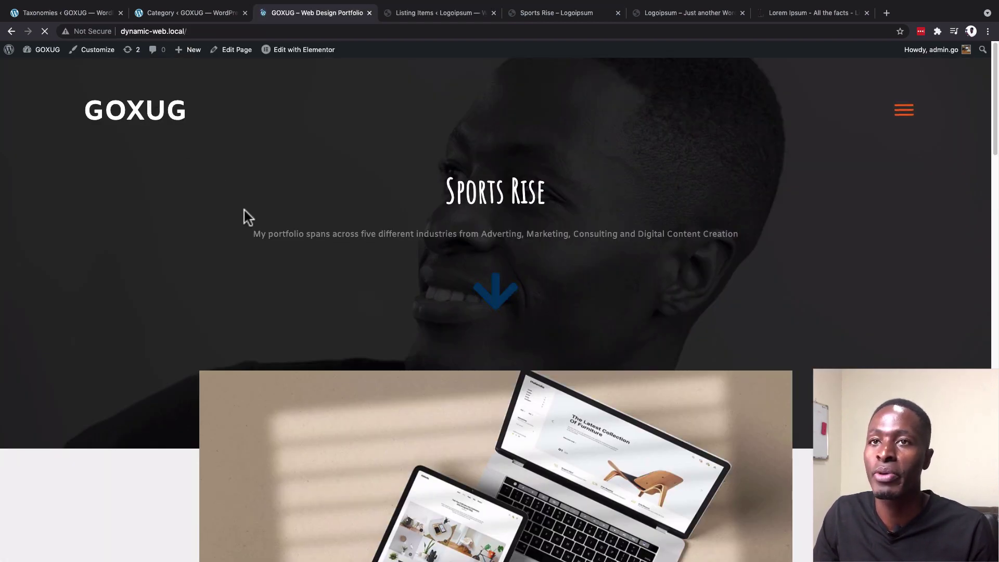
pyautogui.scroll(-10, 183, 128)
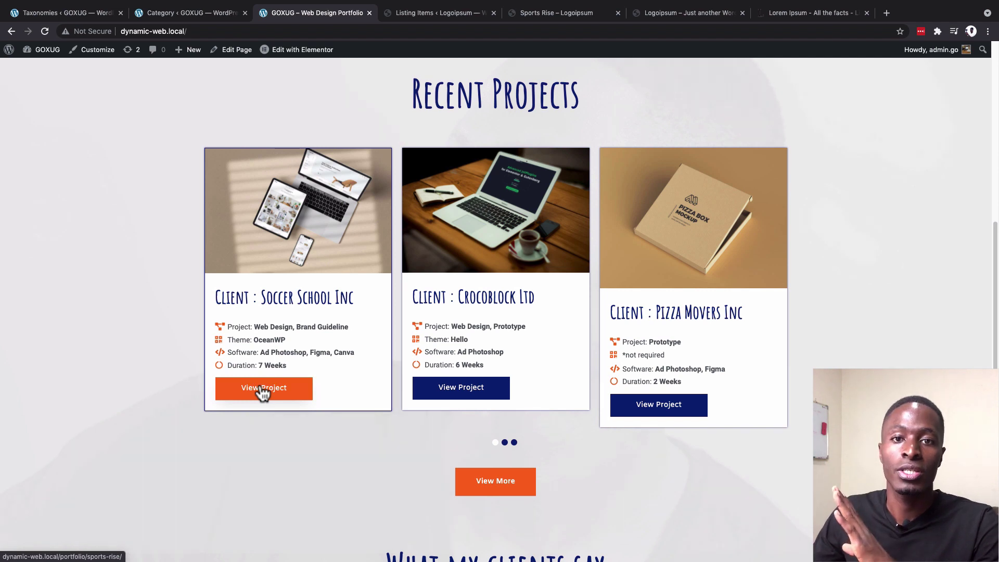
pyautogui.hotkey('ctrl', 'Tab')
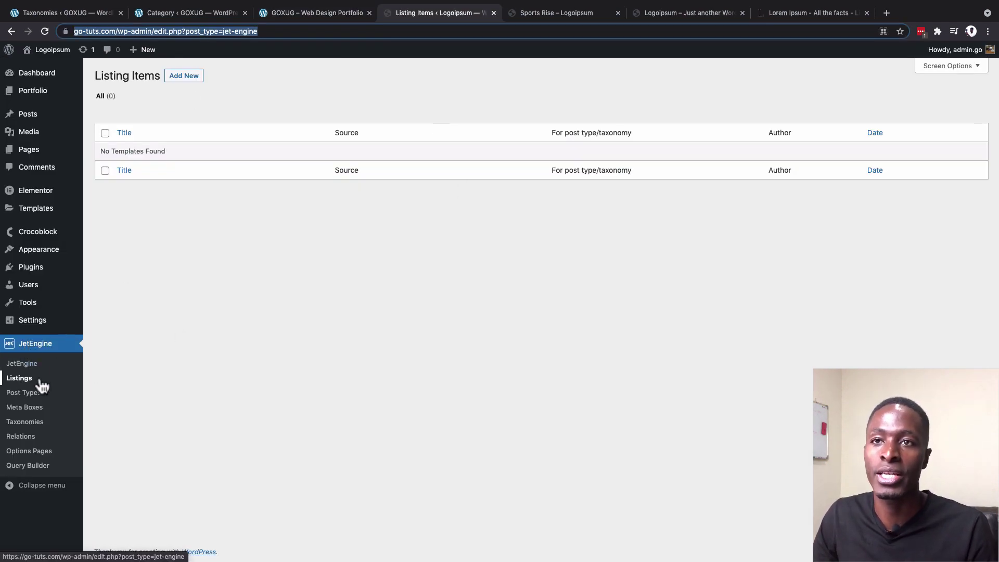
# Step: Start a new listing item with Posts as its listing source and Portfolio as its post type
pyautogui.click(177, 76)
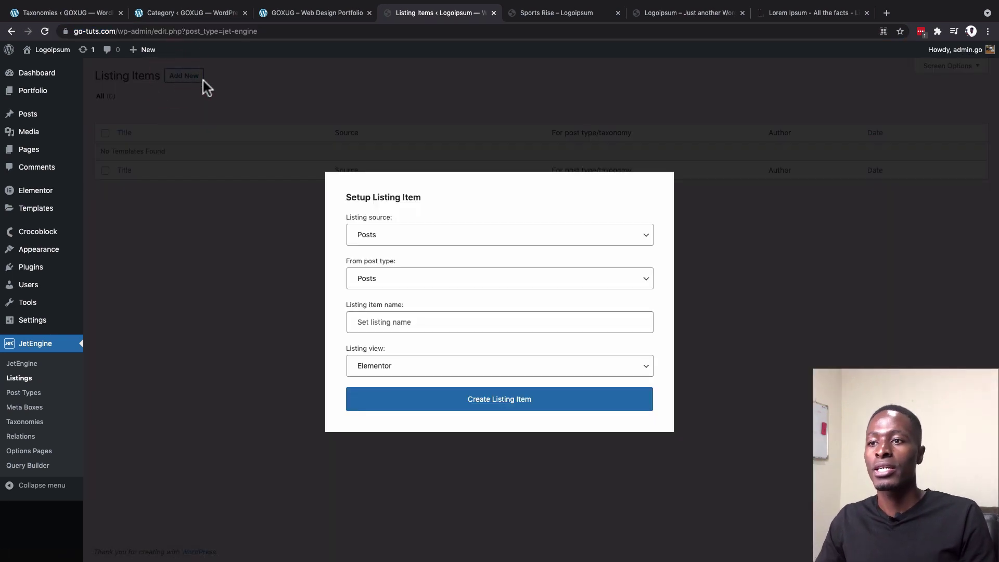
pyautogui.click(369, 234)
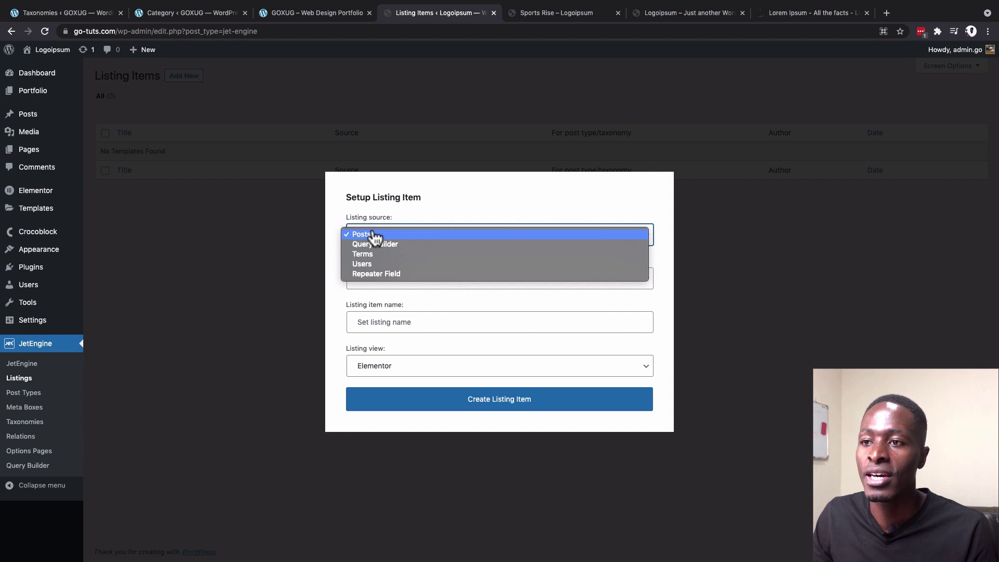
pyautogui.click(378, 235)
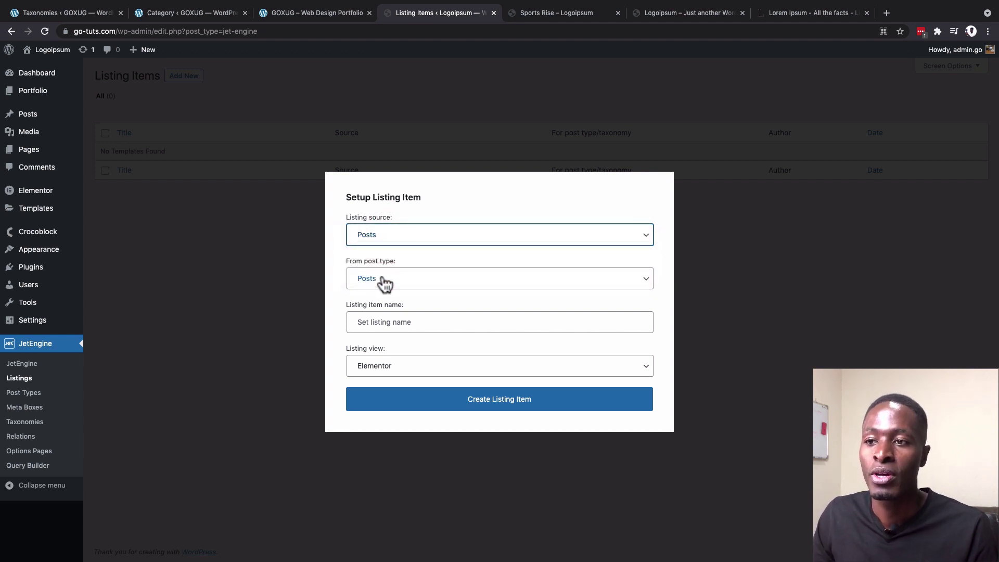
pyautogui.click(384, 283)
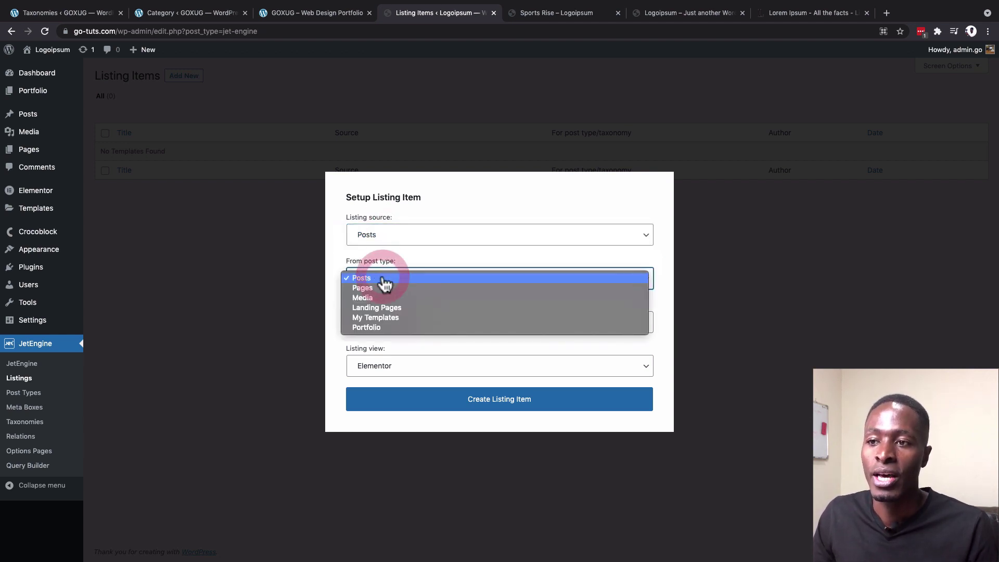
pyautogui.click(383, 331)
pyautogui.moveTo(45, 99)
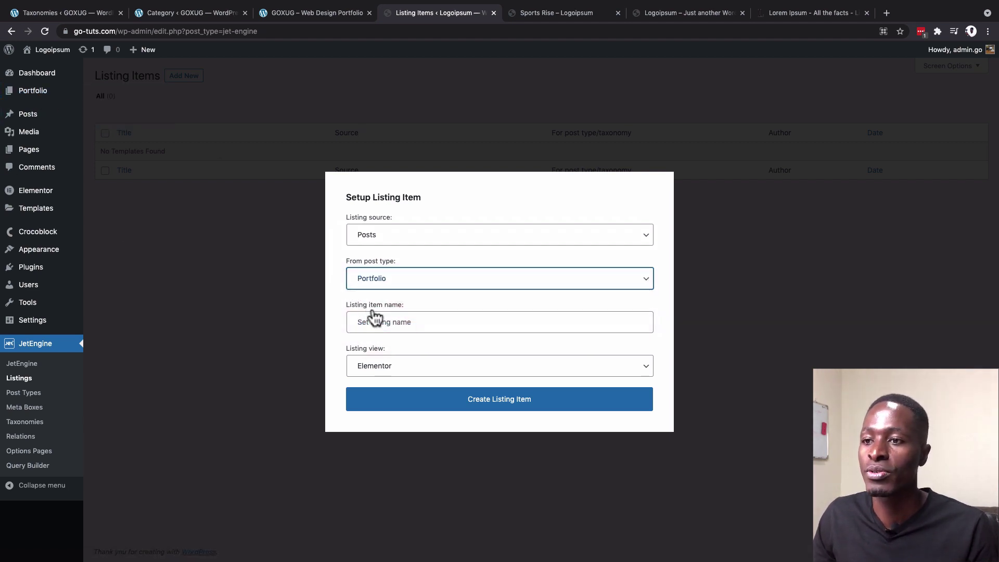
# Step: Name the listing item "Portfolio loop", keep Elementor as its listing view and create it
pyautogui.click(444, 322)
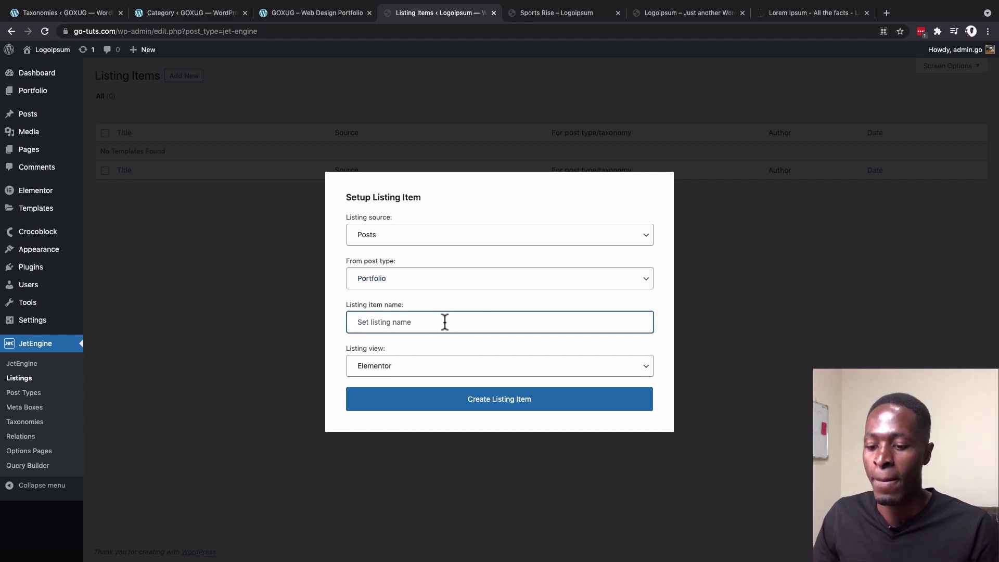
pyautogui.write('Po')
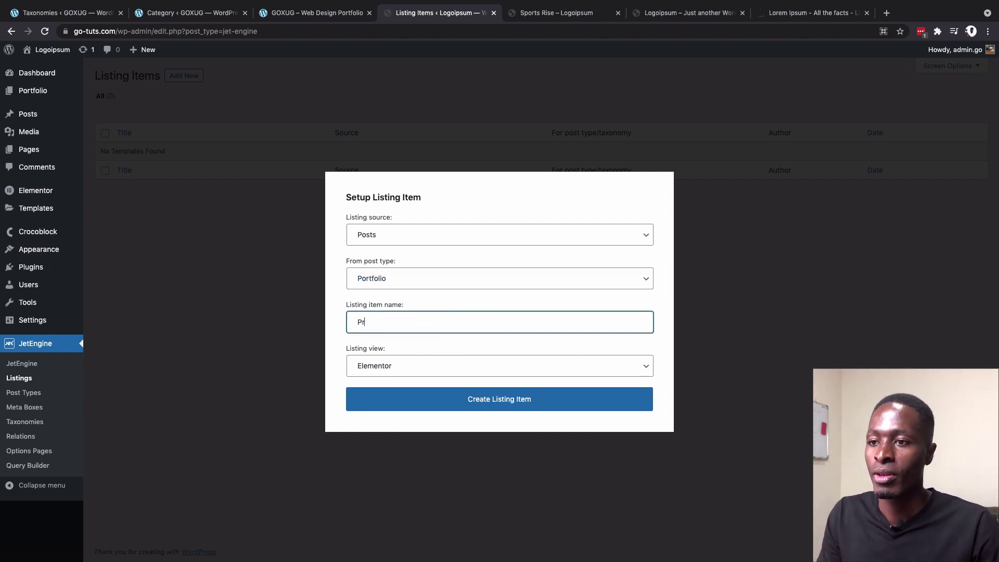
pyautogui.press('BackSpace')
pyautogui.press('BackSpace')
pyautogui.write('Portfolio loop')
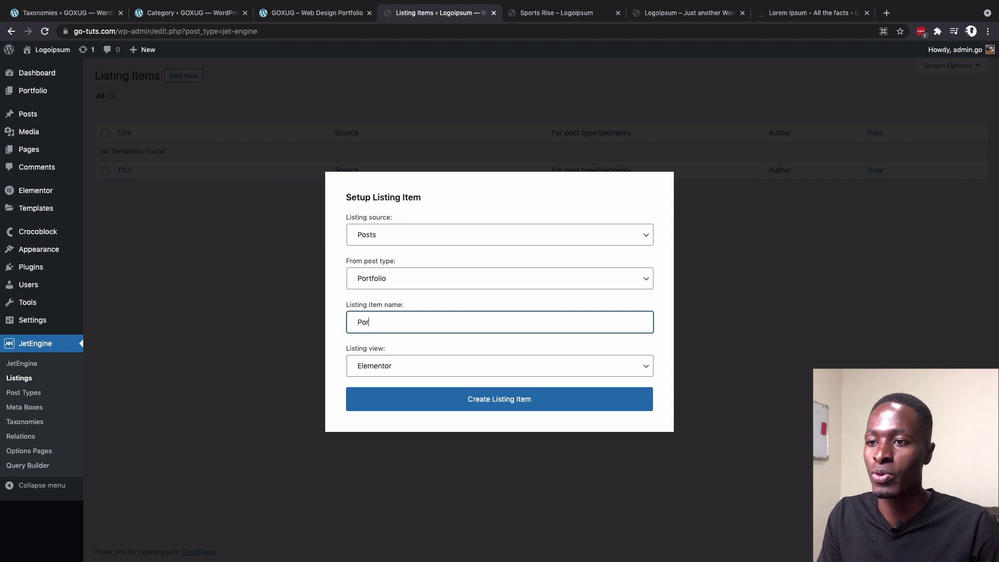
pyautogui.click(367, 366)
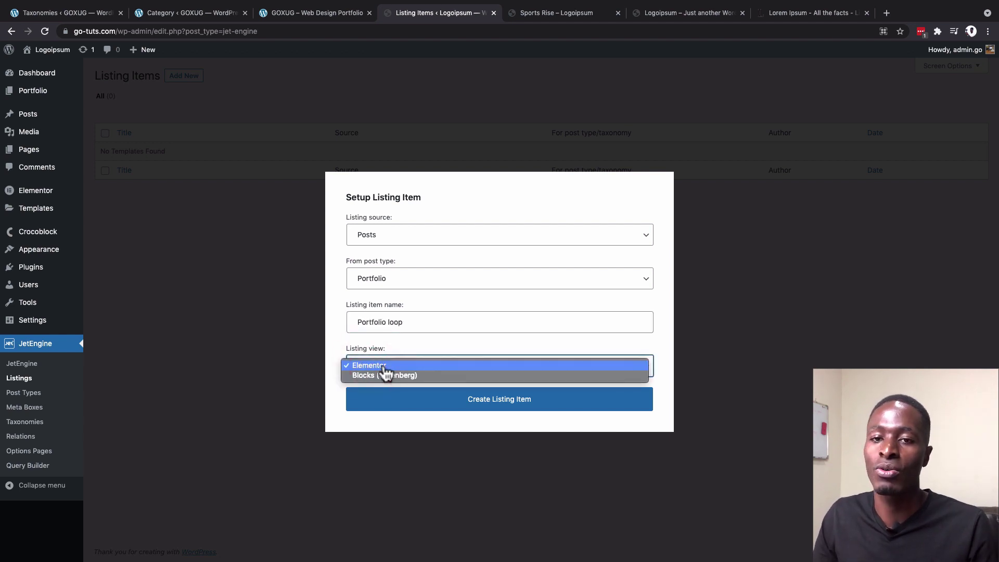
pyautogui.click(384, 367)
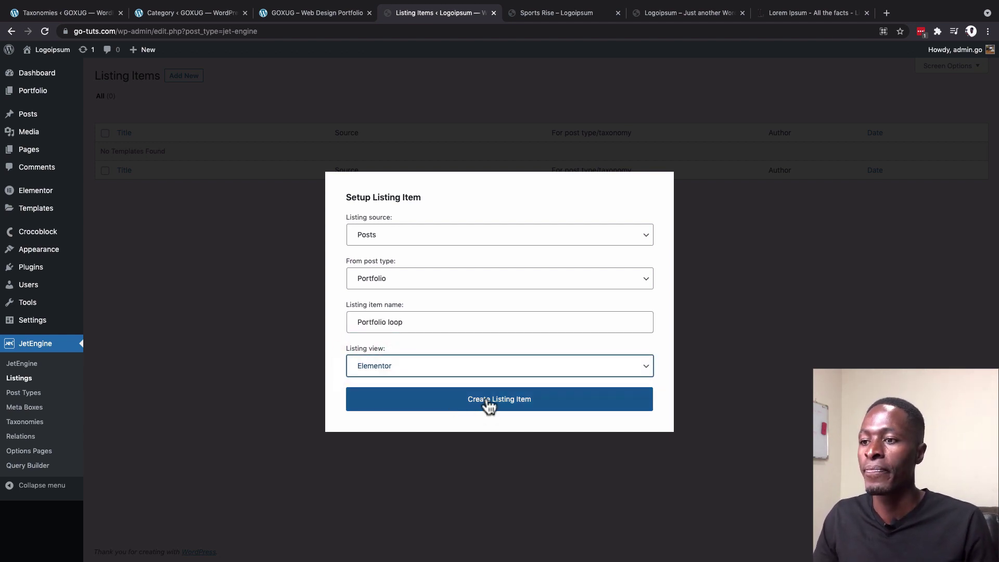
pyautogui.click(489, 404)
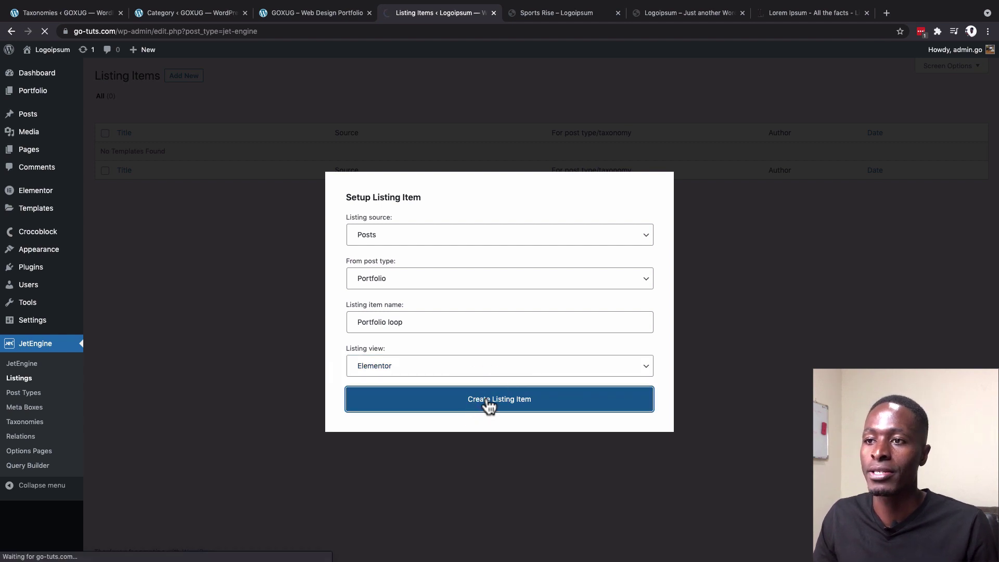
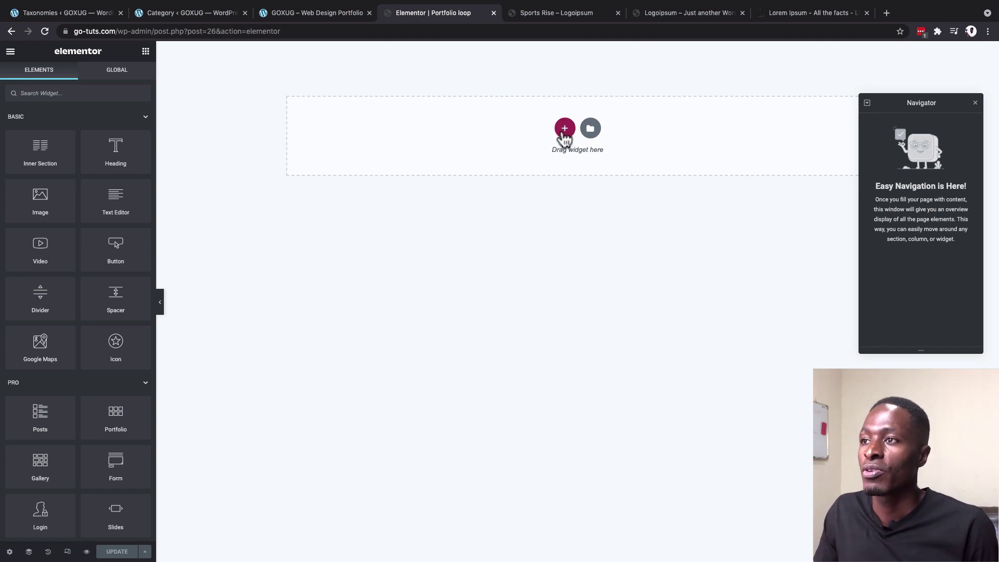
# Step: Add a section with three equal columns to the empty Portfolio loop template
pyautogui.click(564, 134)
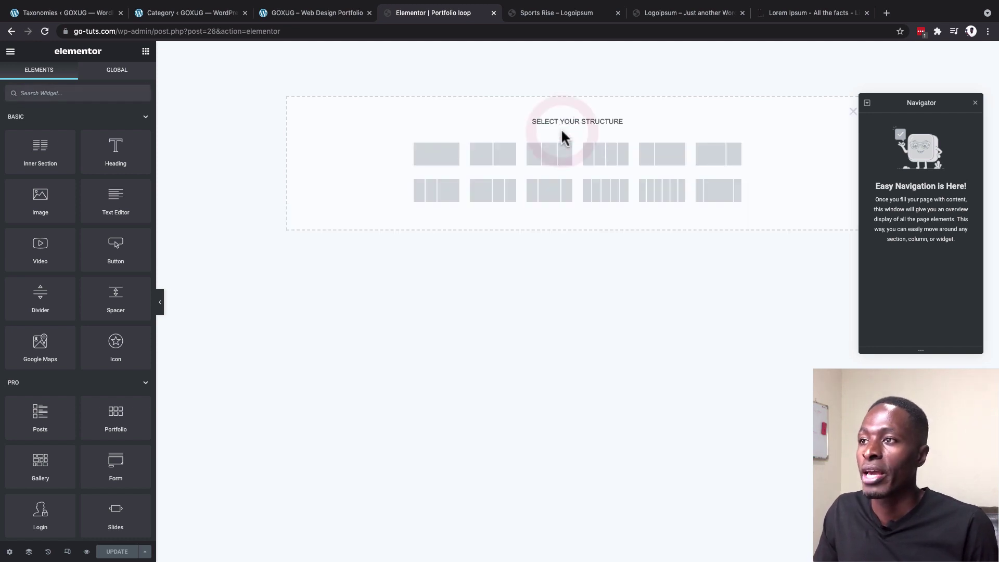
pyautogui.click(553, 156)
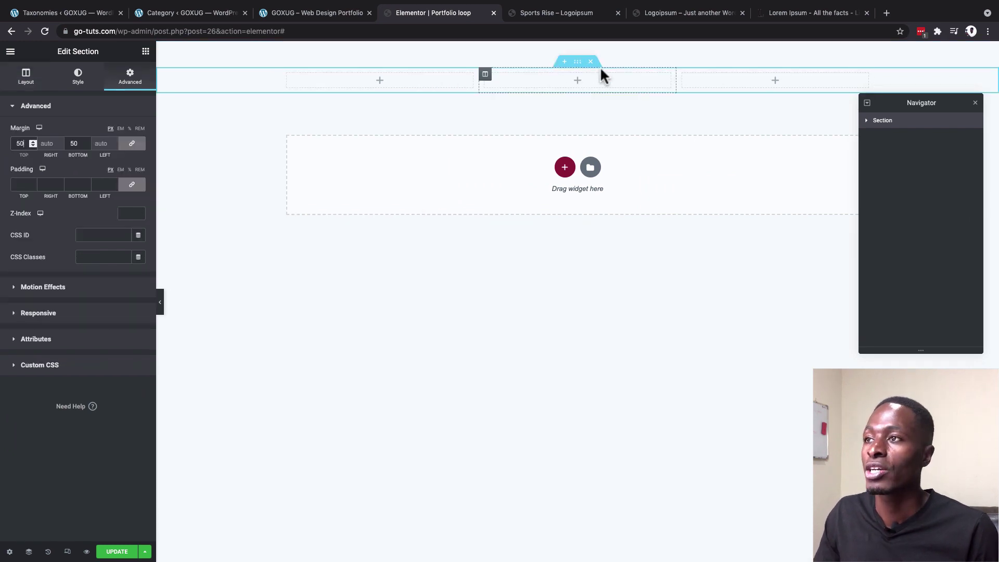
# Step: Replace the three-column section in the Portfolio loop template with a new single-column section
pyautogui.click(592, 64)
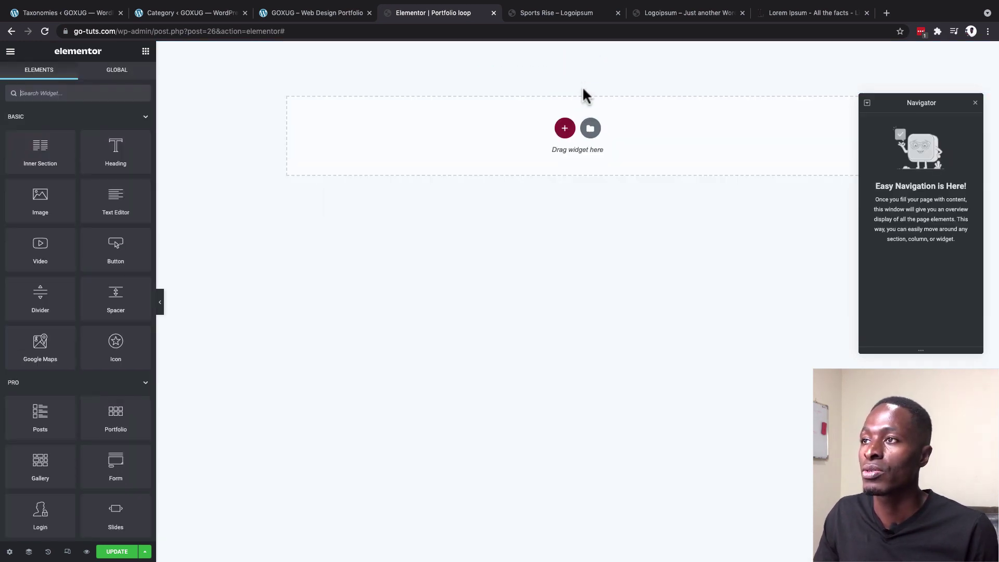
pyautogui.click(565, 128)
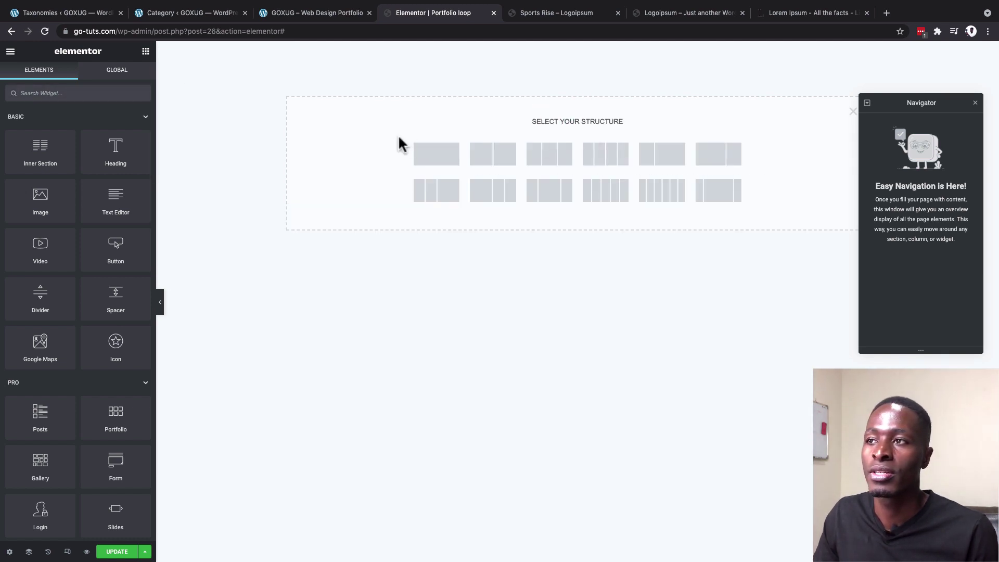
pyautogui.click(435, 154)
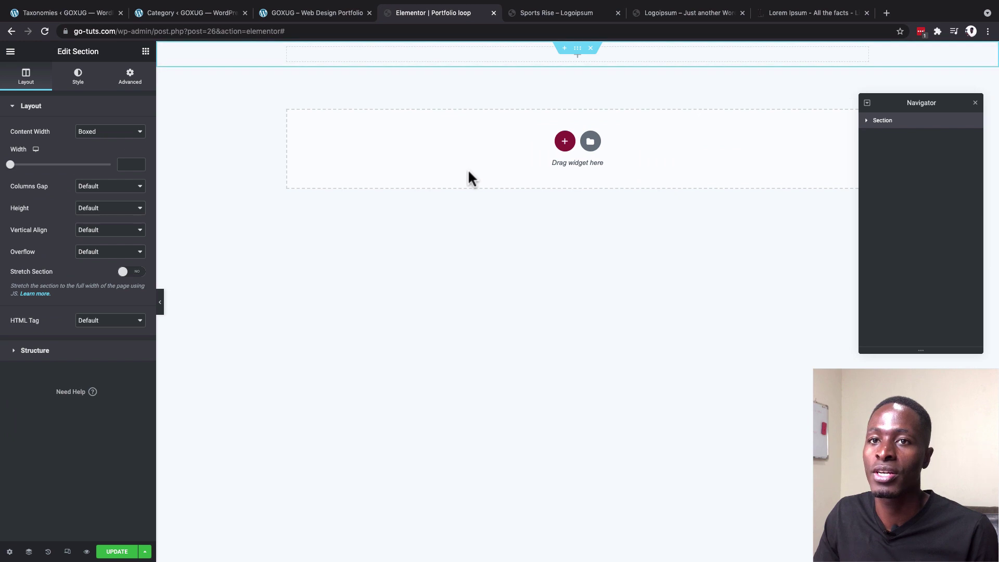
# Step: Set the section's boxed content width to 380 and its top and bottom margins to 50 px
pyautogui.click(128, 164)
pyautogui.write('380')
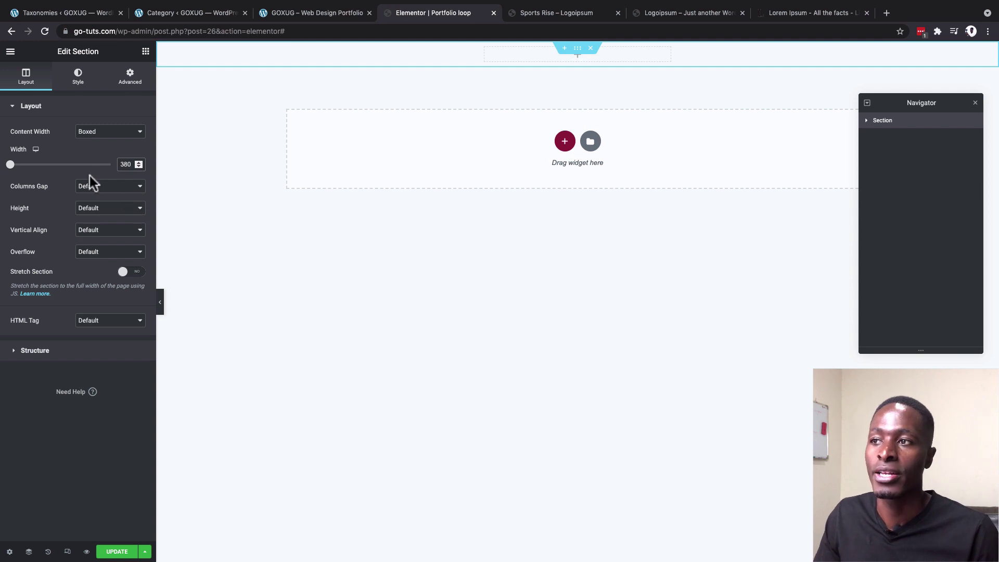
pyautogui.moveTo(477, 58)
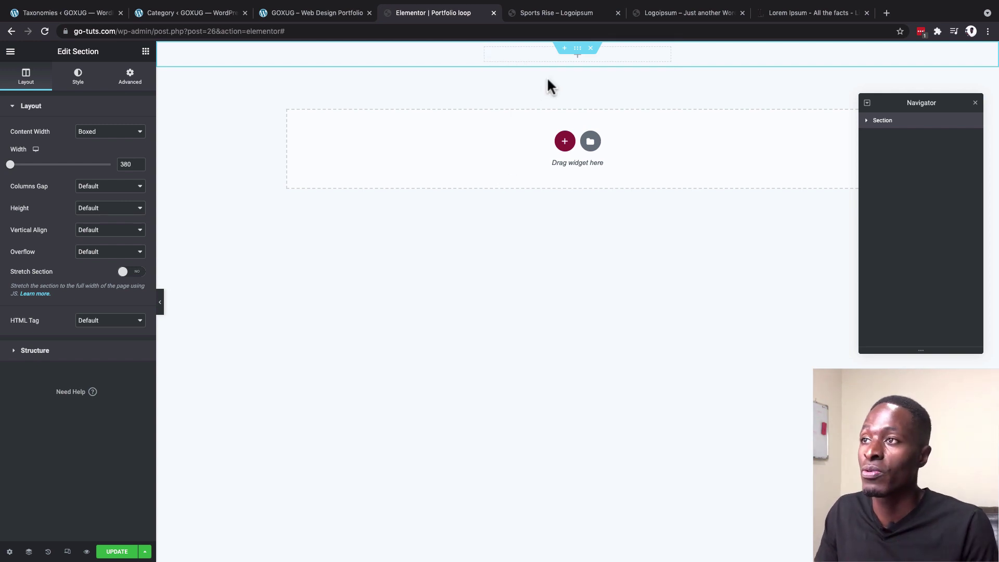
pyautogui.click(572, 50)
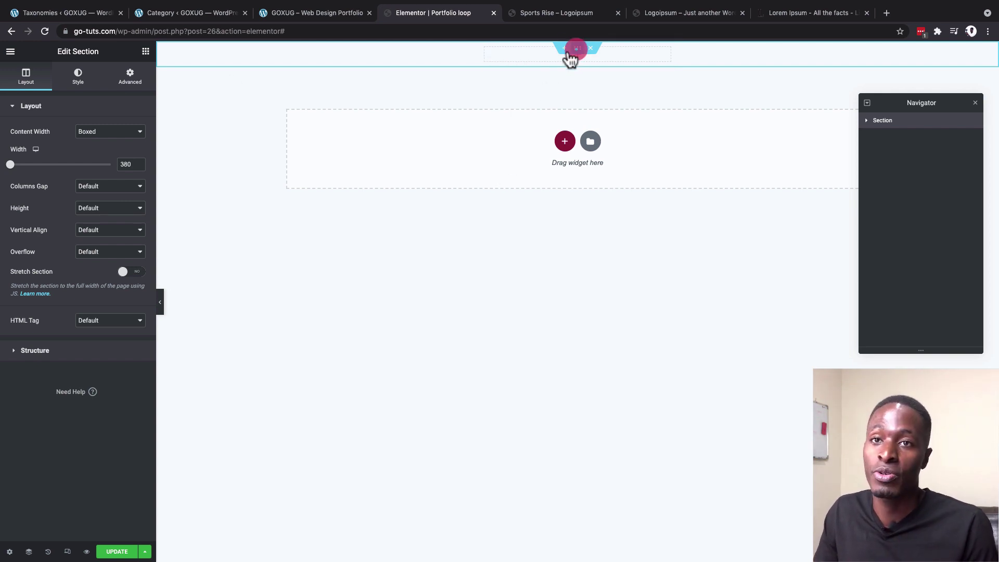
pyautogui.click(130, 75)
pyautogui.click(18, 144)
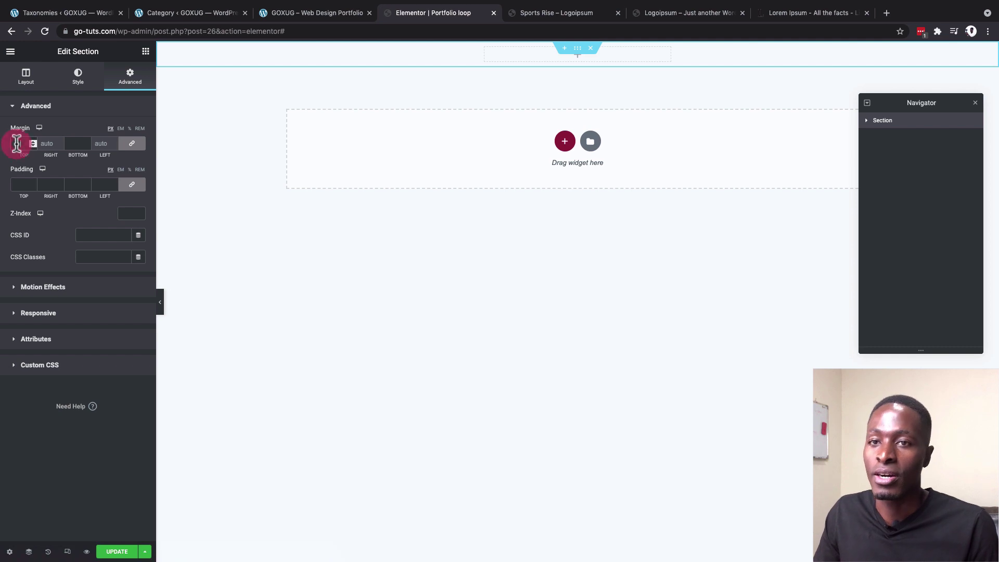
pyautogui.write('50')
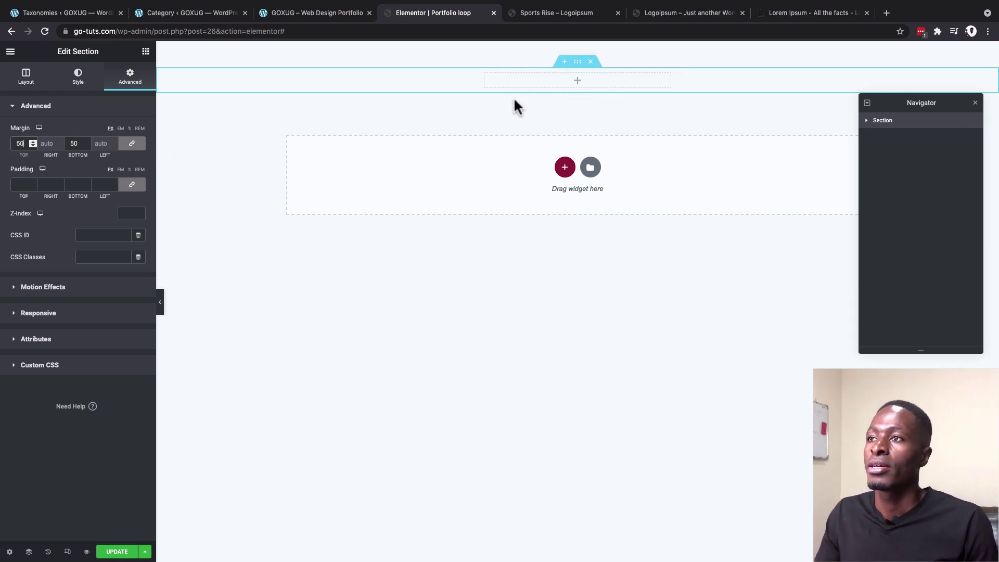
# Step: Check the Recent Projects cards for reference, then add an Image widget to the column with JetEngine's Custom Image as its dynamic source
pyautogui.click(296, 14)
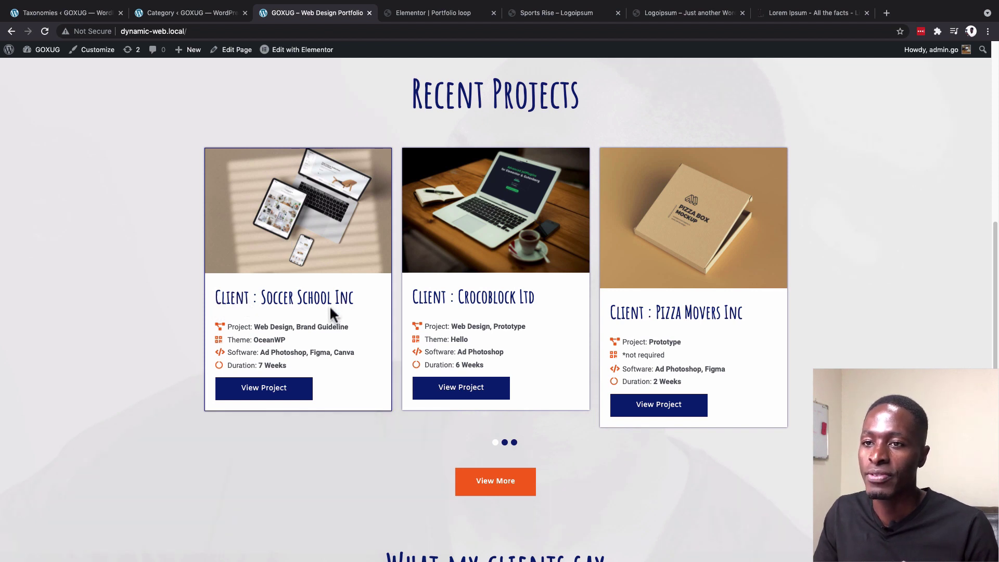
pyautogui.click(433, 13)
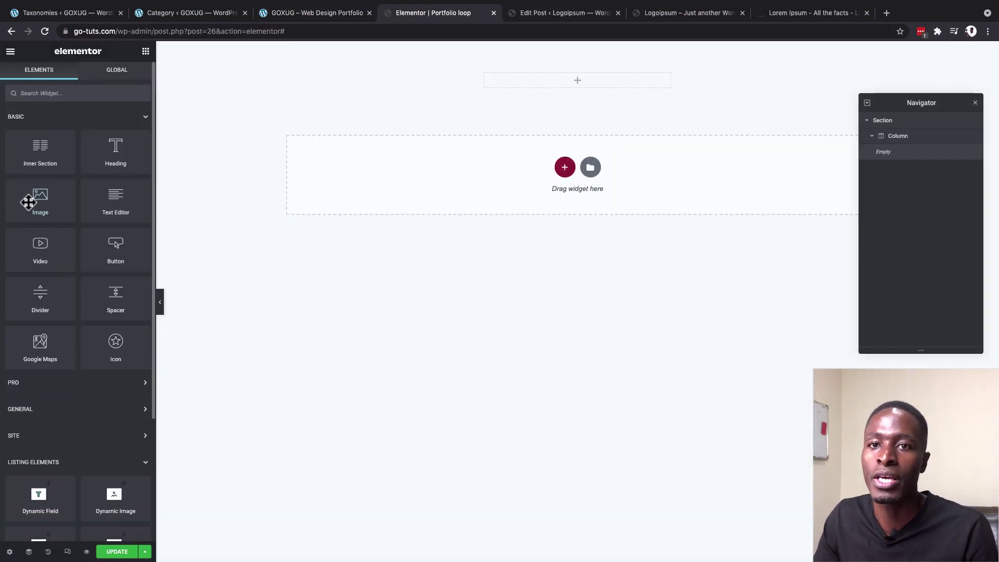
pyautogui.moveTo(28, 200); pyautogui.dragTo(607, 80)
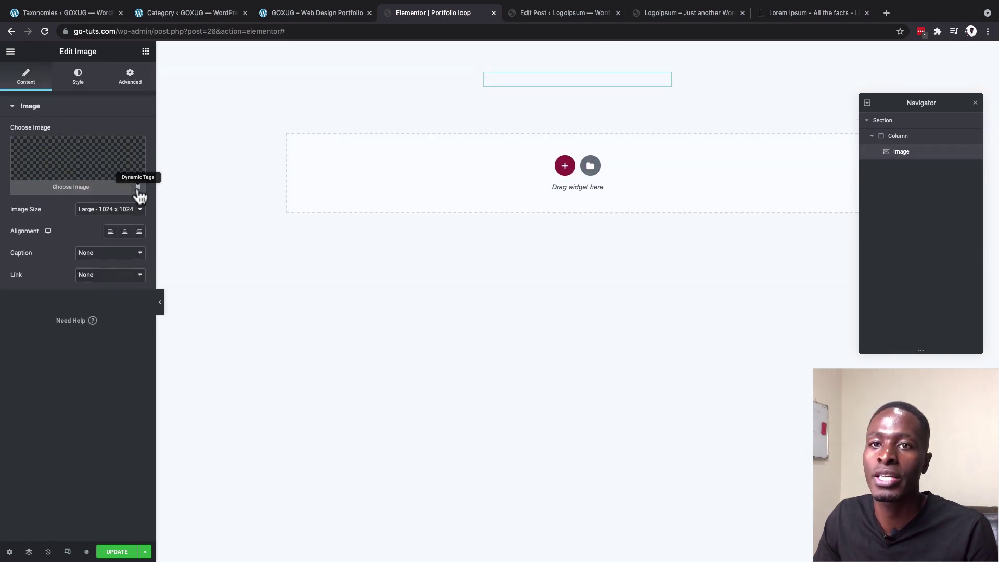
pyautogui.click(138, 188)
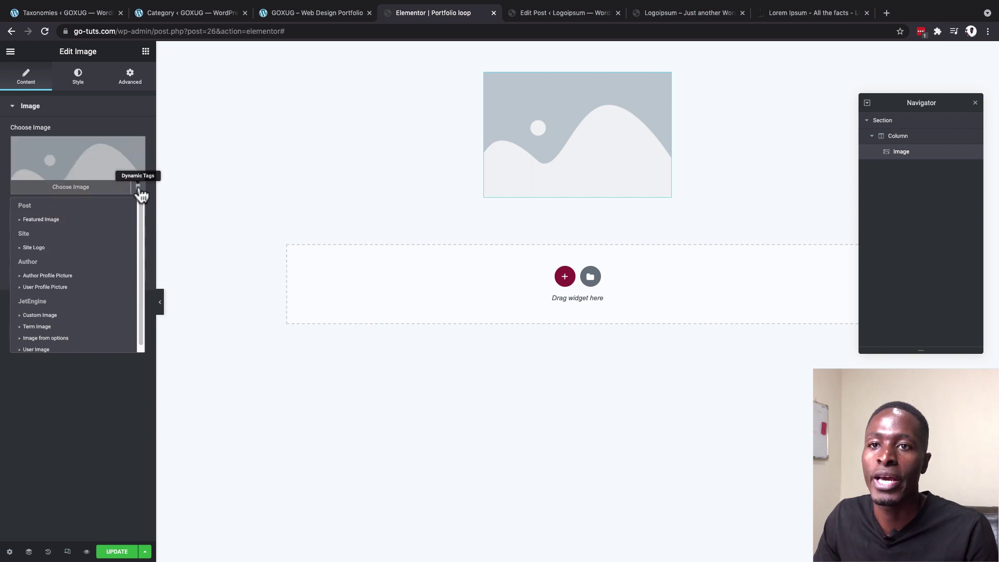
pyautogui.click(138, 188)
pyautogui.click(138, 188)
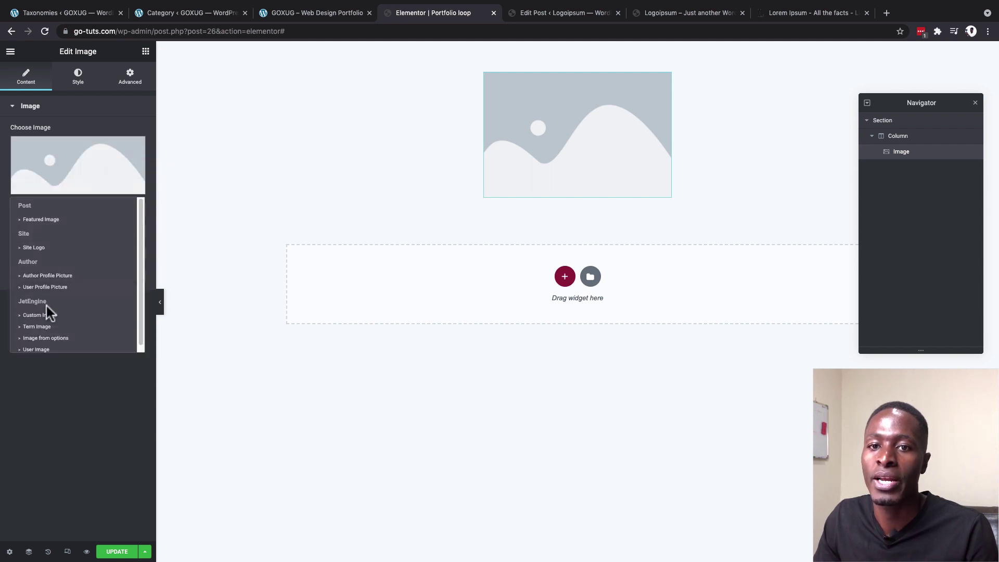
pyautogui.scroll(-1, 50, 308)
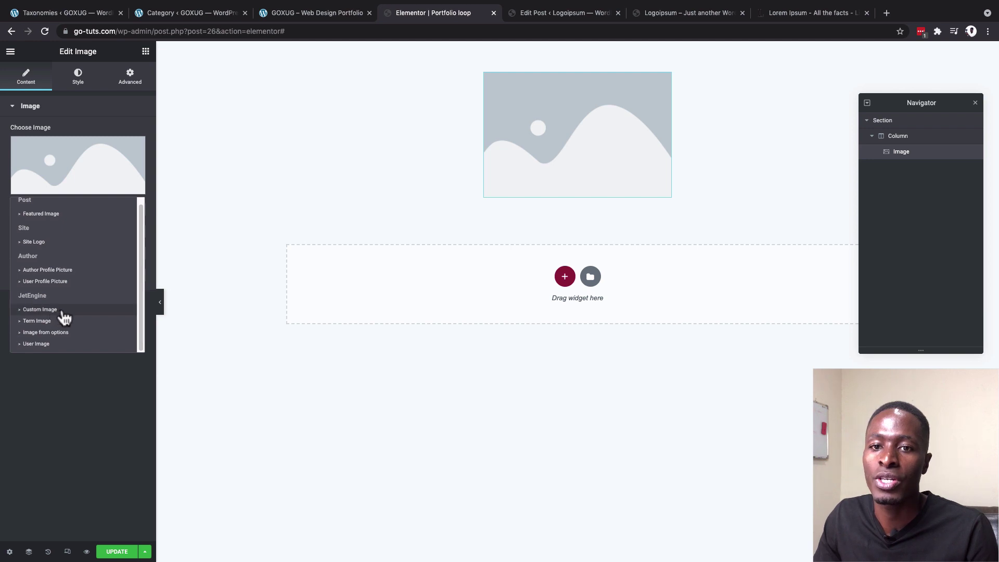
pyautogui.click(40, 309)
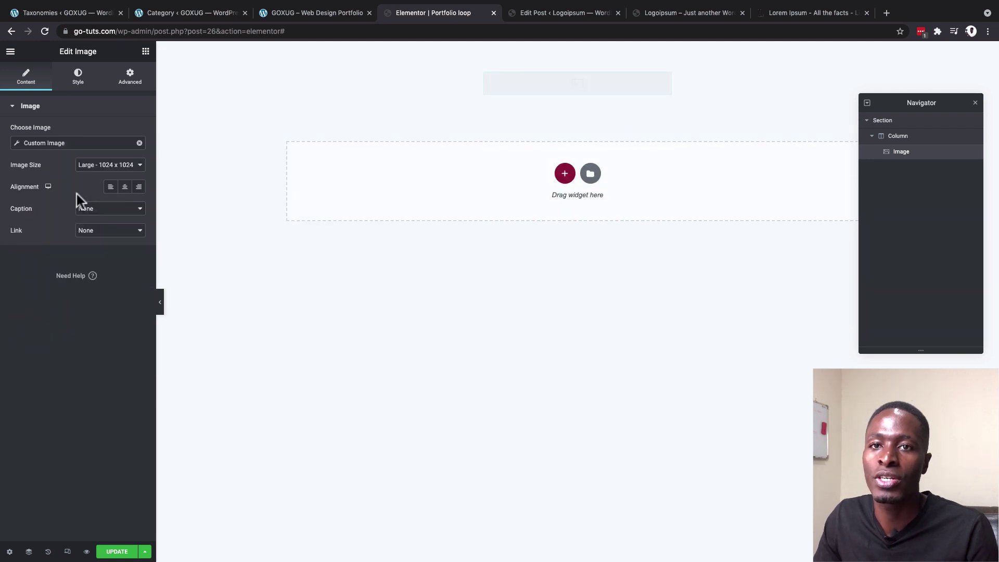
# Step: Set the image size to Full and use Post thumbnail as the Custom Image field
pyautogui.click(99, 166)
pyautogui.click(94, 193)
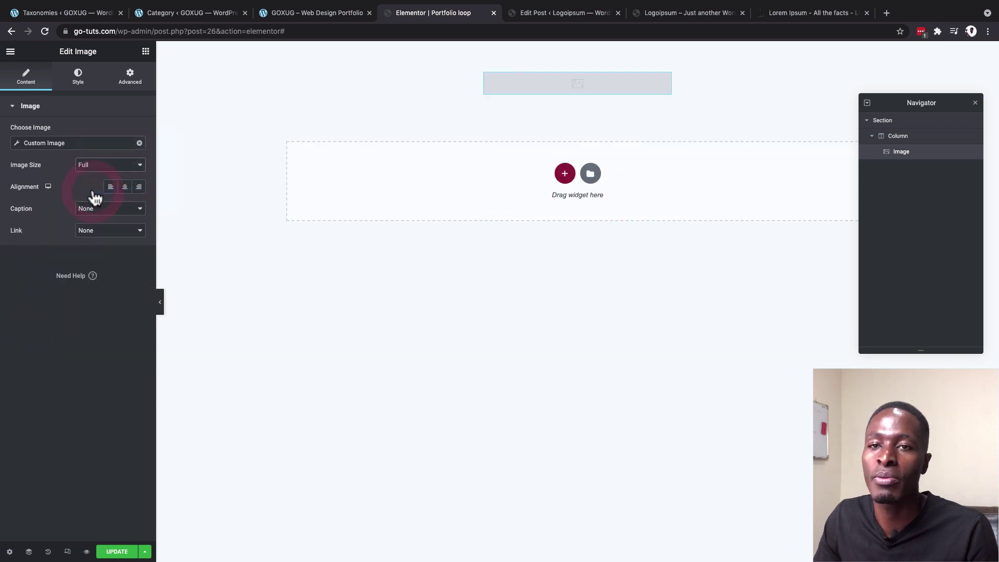
pyautogui.click(95, 167)
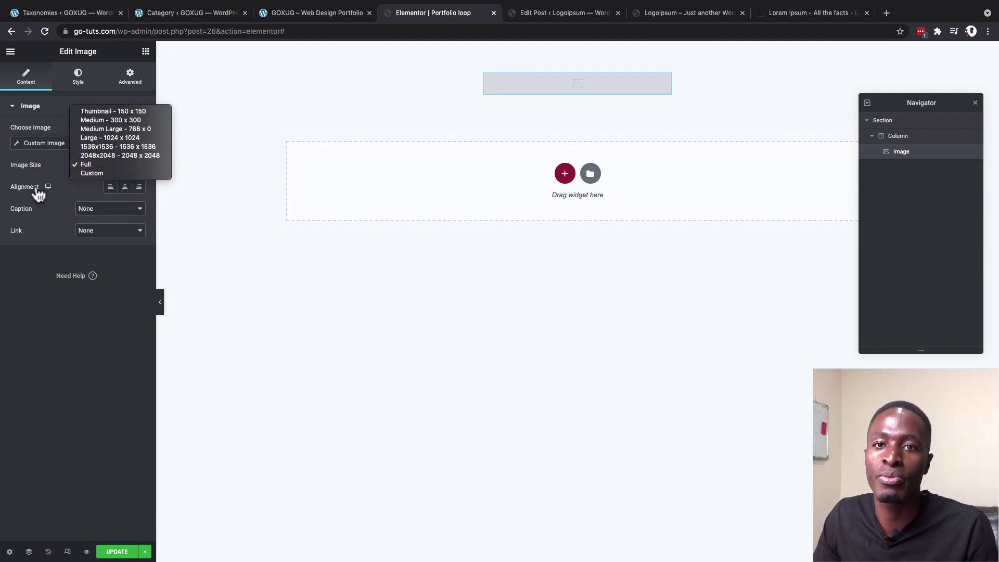
pyautogui.click(49, 206)
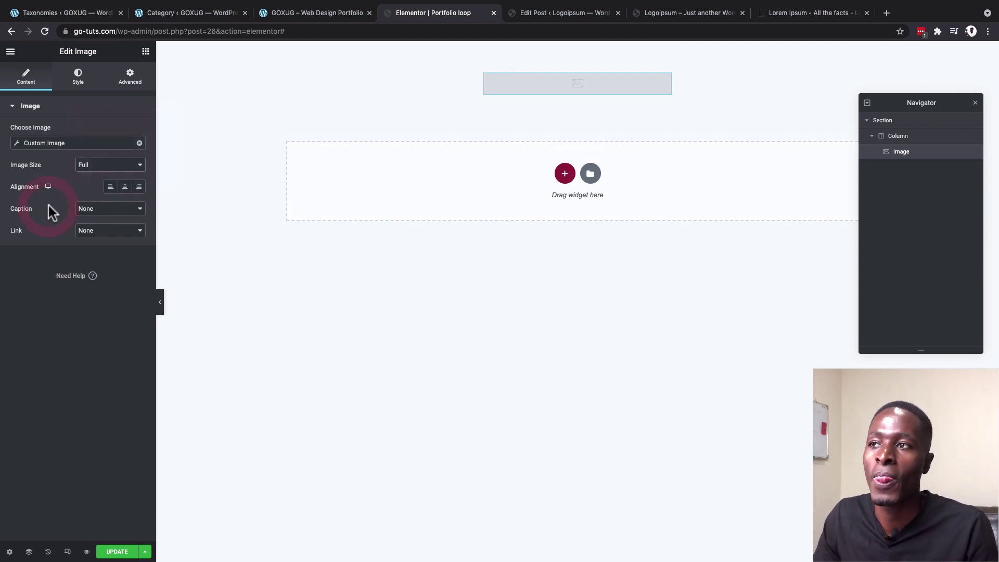
pyautogui.click(17, 145)
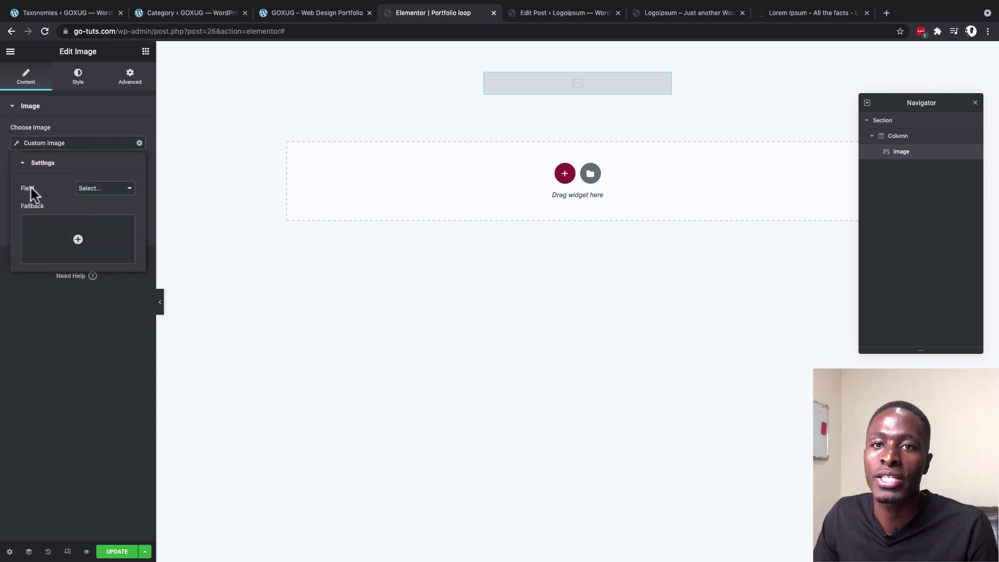
pyautogui.click(124, 188)
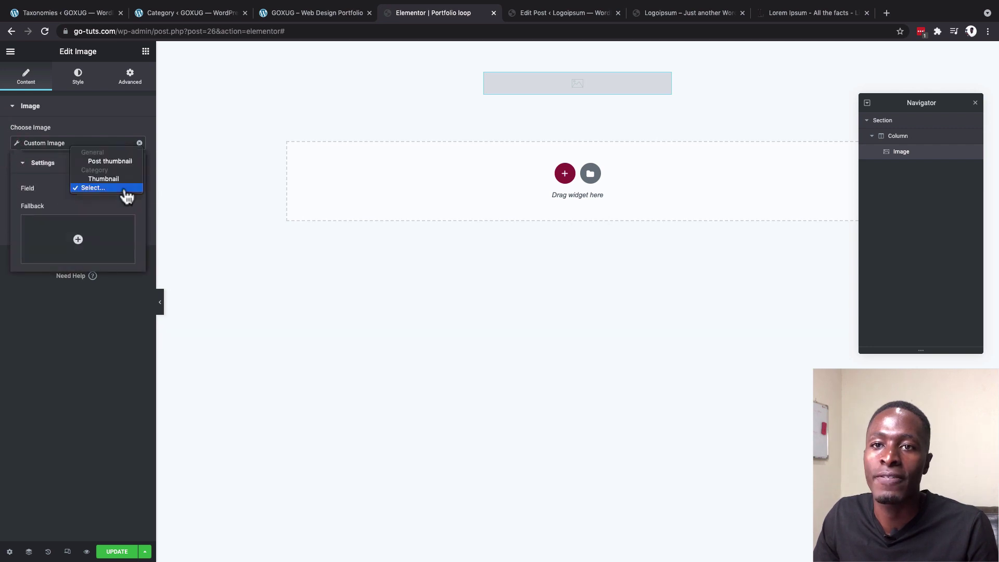
pyautogui.click(124, 162)
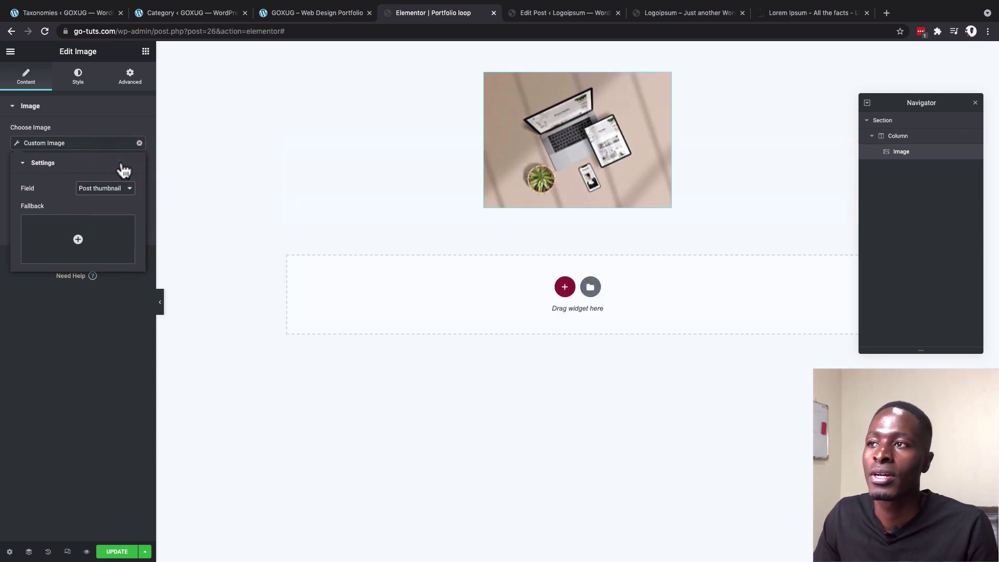
pyautogui.click(111, 319)
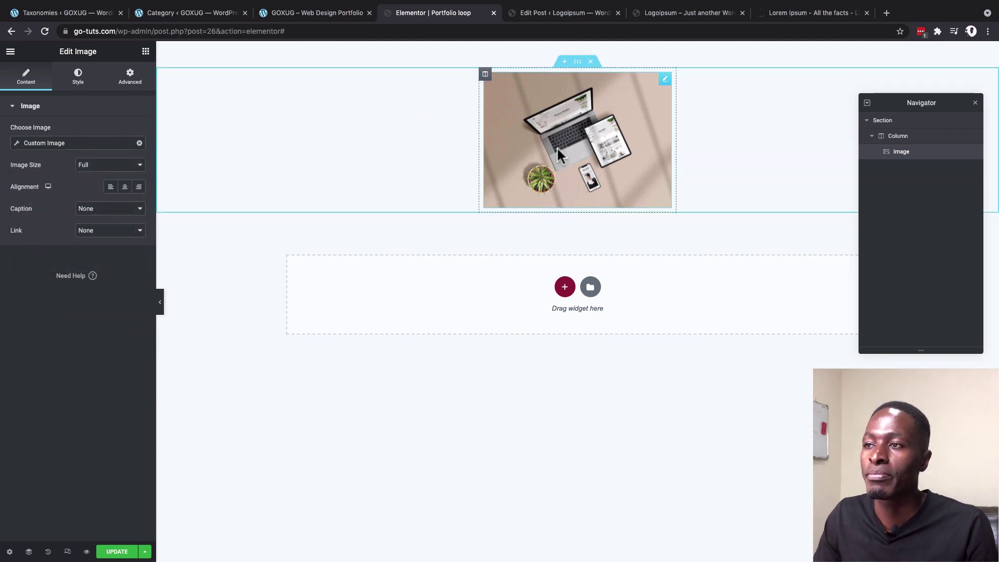
# Step: Check the listing source and post type in the listing item's settings
pyautogui.click(9, 552)
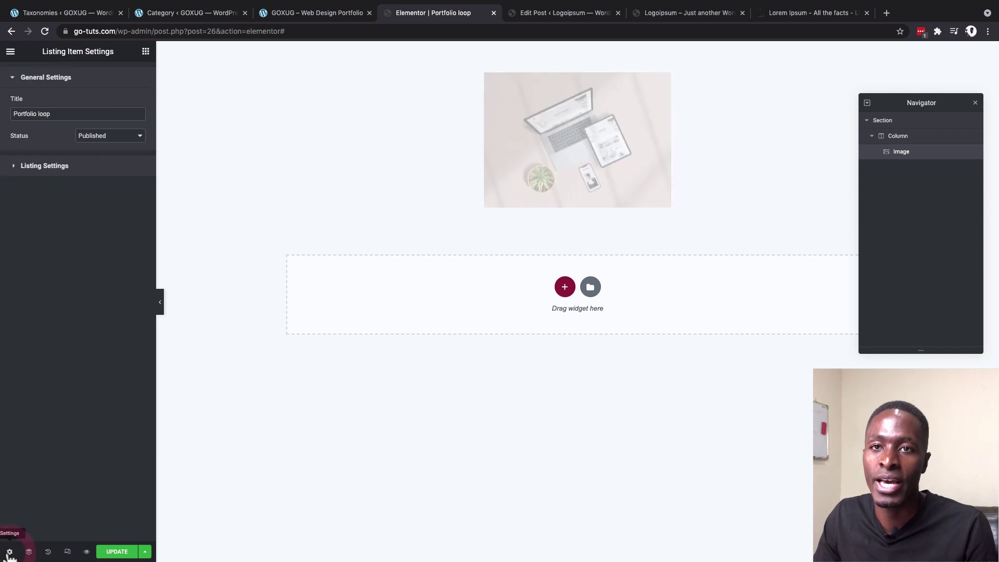
pyautogui.click(45, 167)
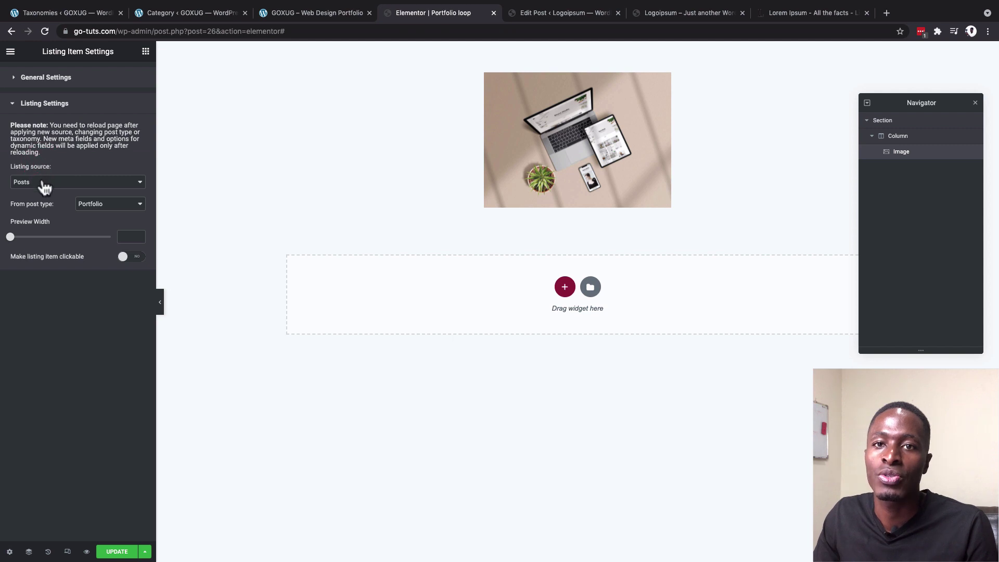
pyautogui.click(45, 183)
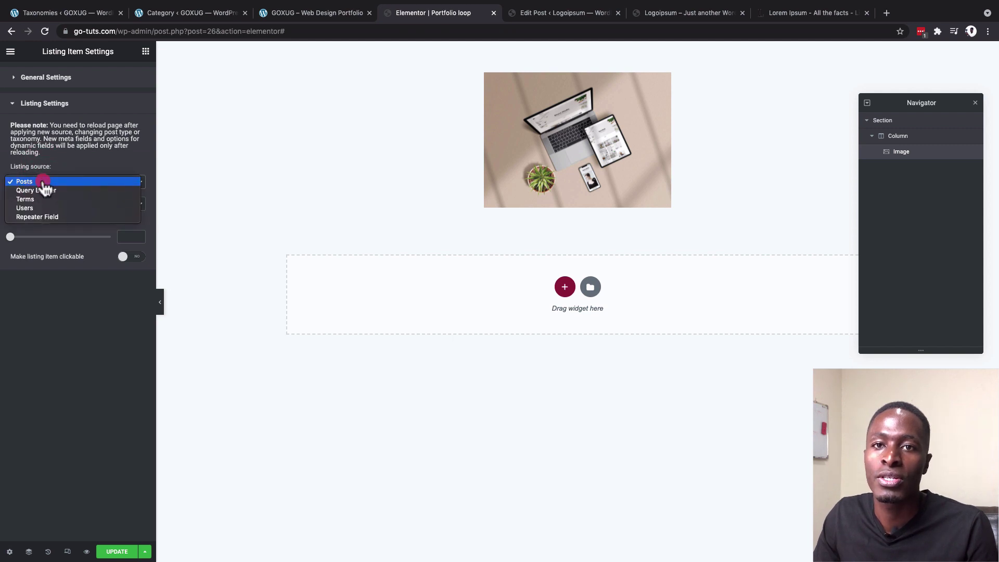
pyautogui.click(43, 181)
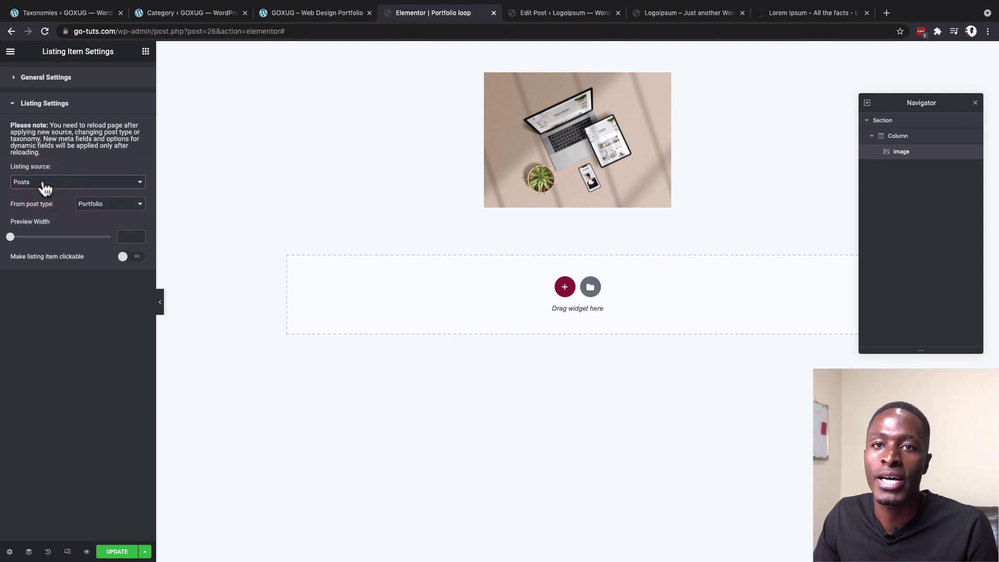
pyautogui.click(105, 207)
pyautogui.click(105, 207)
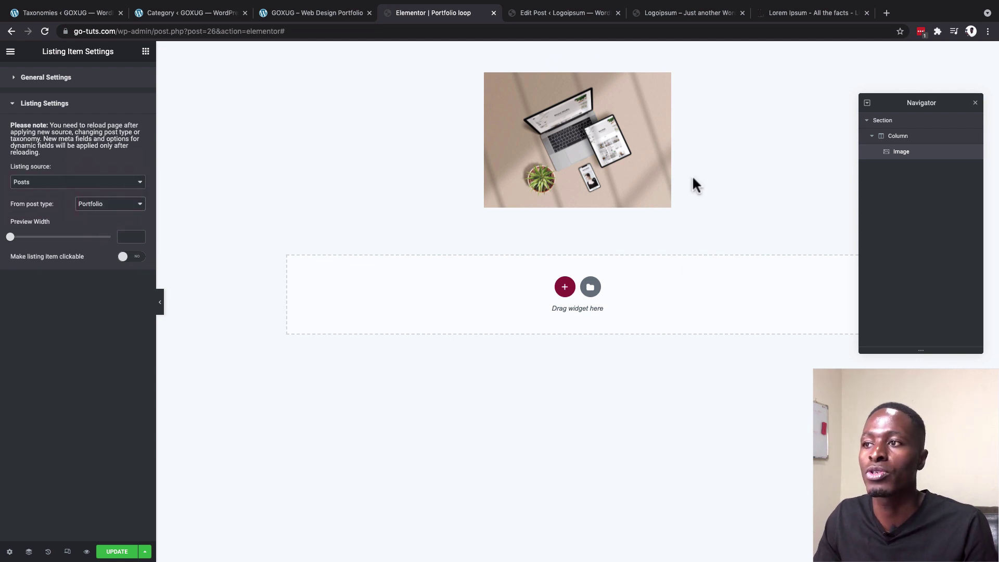
# Step: Add a Heading widget below the image and fill its title dynamically from the JetEngine custom field Client
pyautogui.click(146, 52)
pyautogui.click(115, 151)
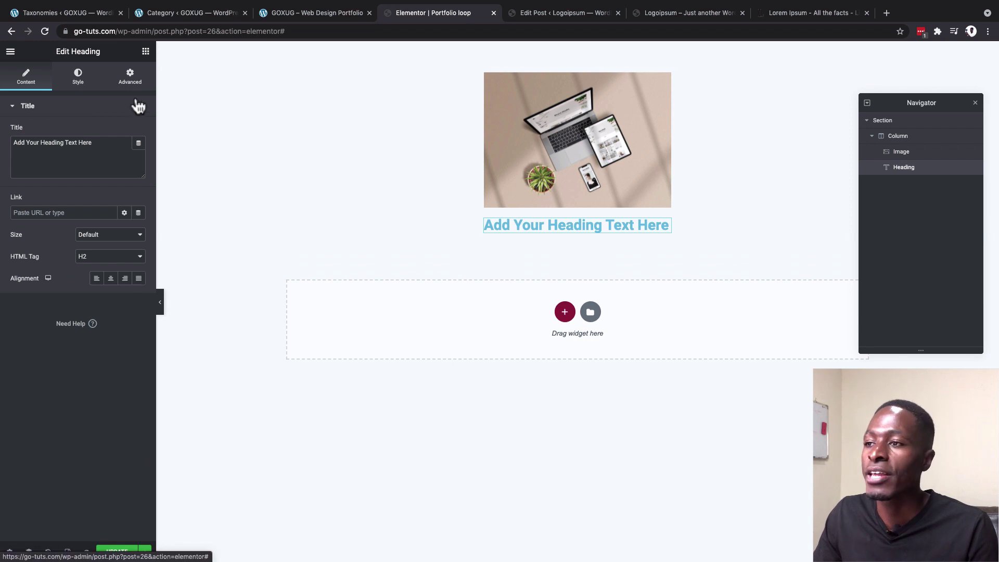
pyautogui.click(138, 144)
pyautogui.scroll(-5, 91, 273)
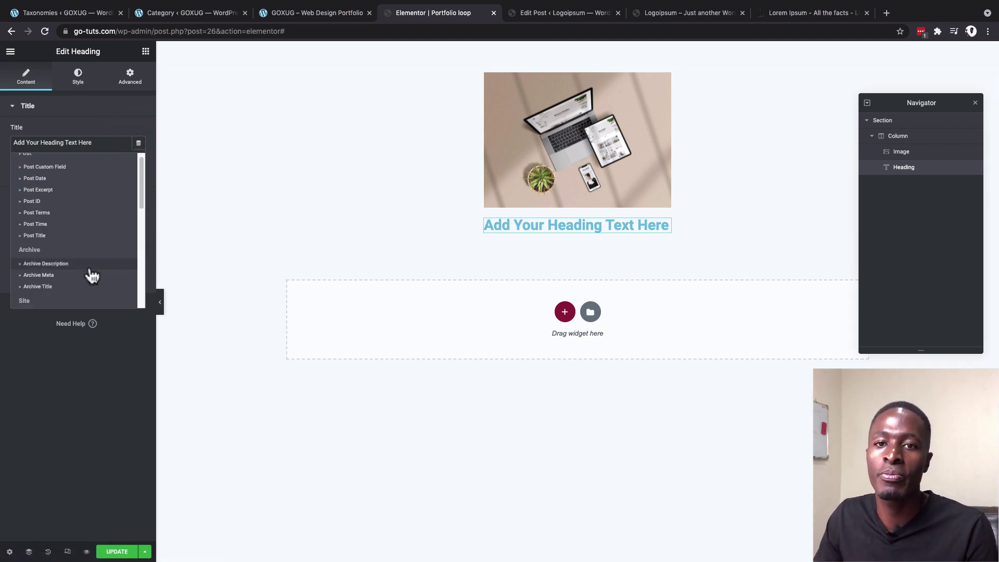
pyautogui.scroll(-3, 92, 274)
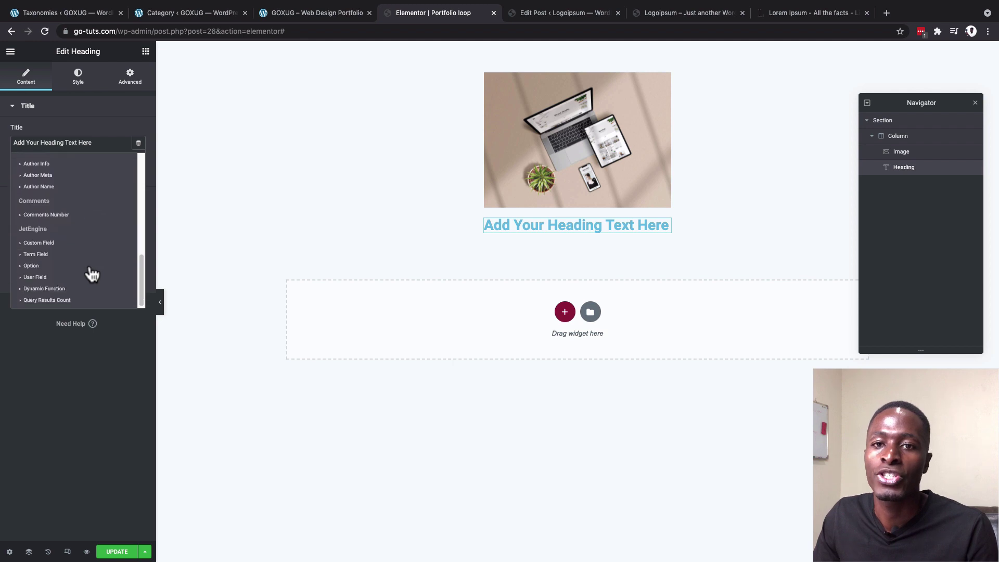
pyautogui.click(46, 243)
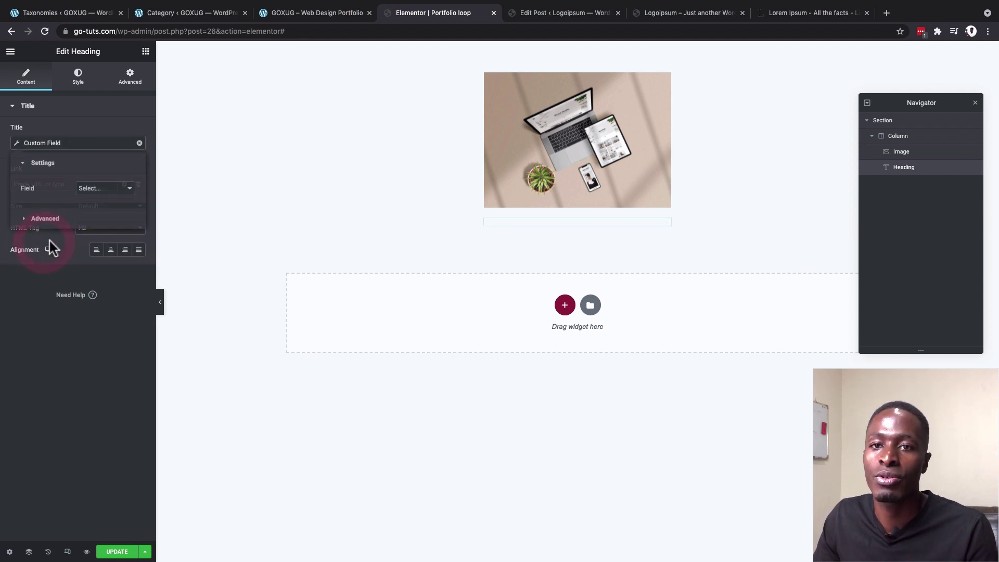
pyautogui.click(108, 193)
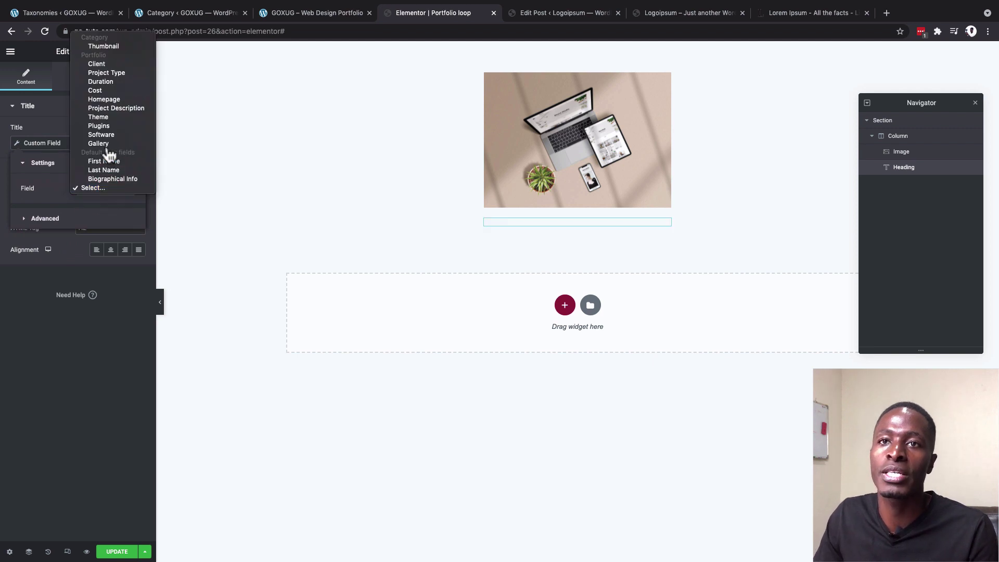
pyautogui.click(96, 63)
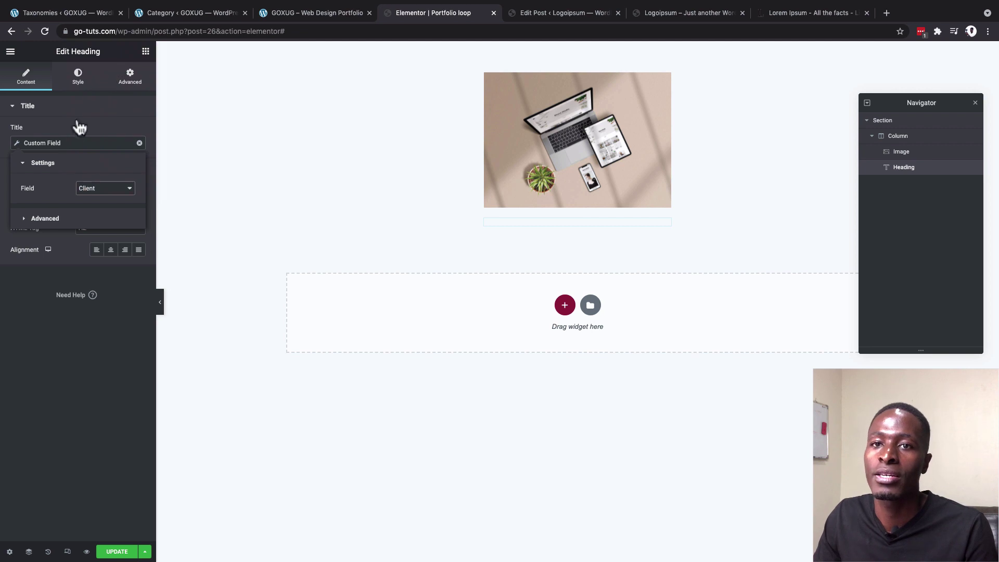
# Step: Put the text "Client: " before the heading's dynamic value
pyautogui.click(42, 221)
pyautogui.click(101, 214)
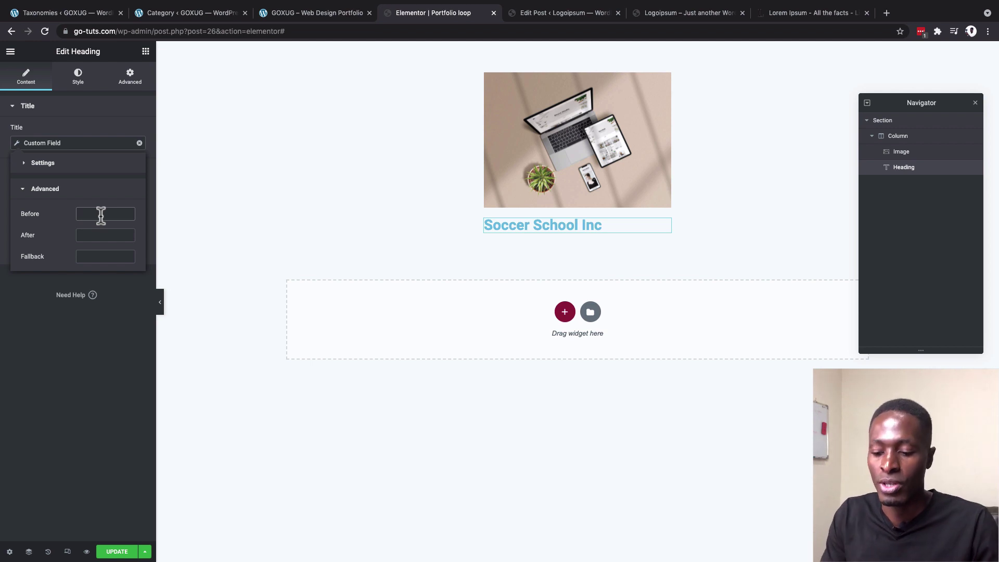
pyautogui.write('Client:')
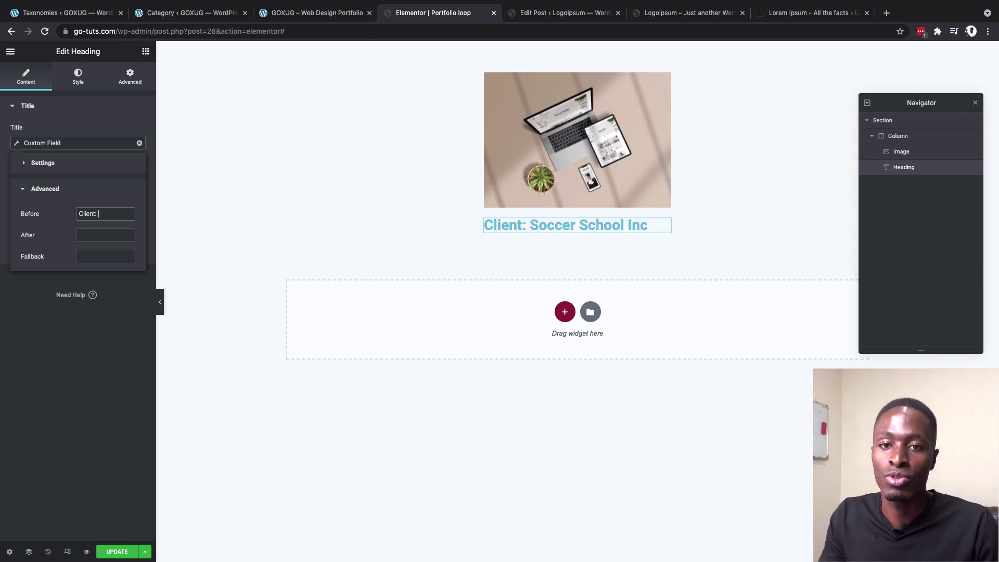
# Step: Extend the text before the heading's dynamic client value with an opening <strong> tag after "Client:"
pyautogui.write('<>')
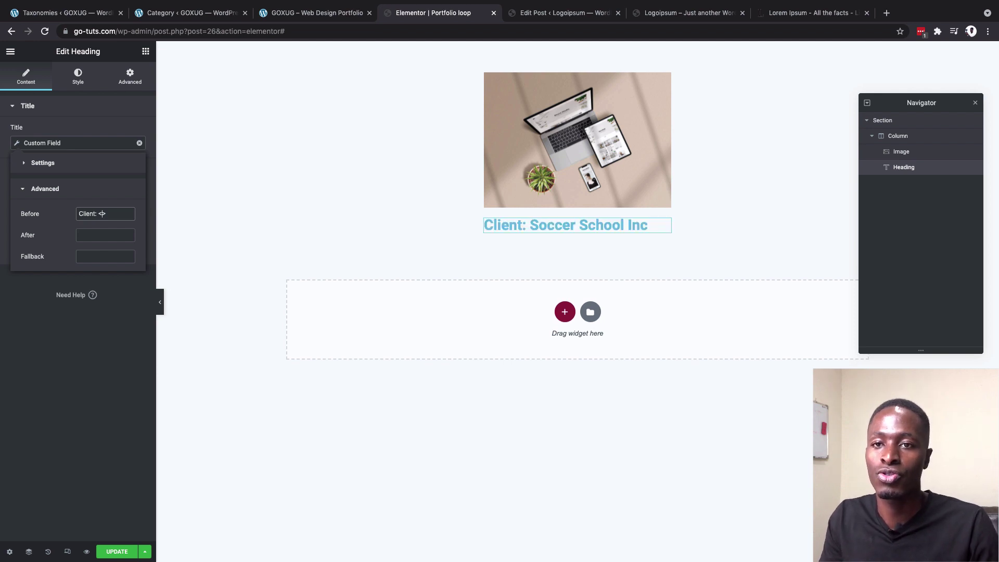
pyautogui.write('strong')
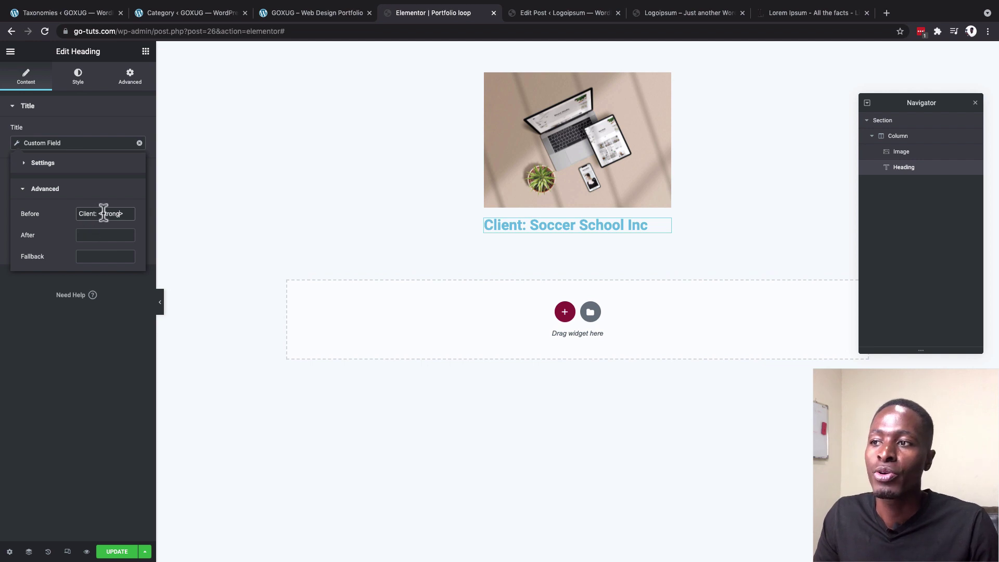
pyautogui.click(98, 213)
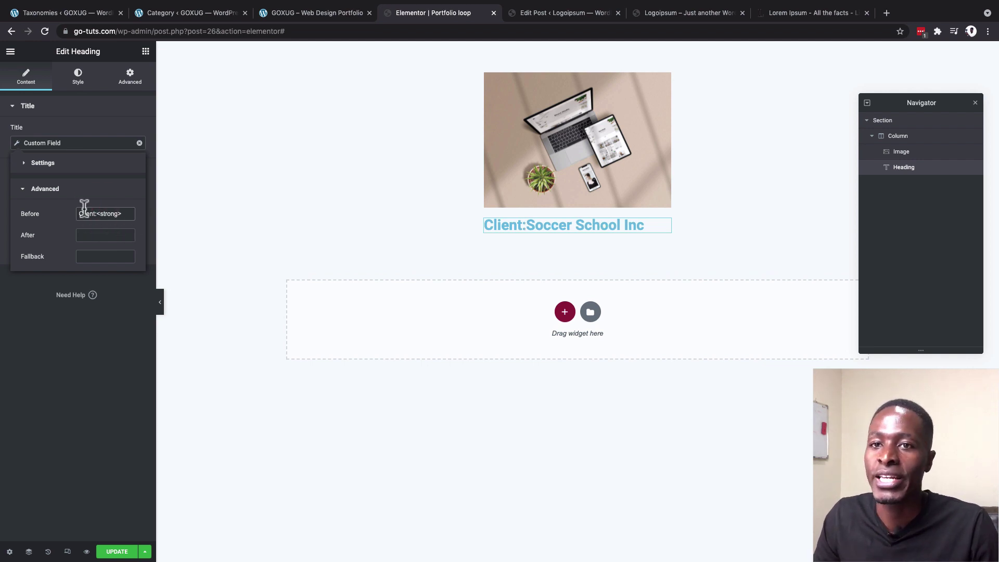
pyautogui.press('BackSpace')
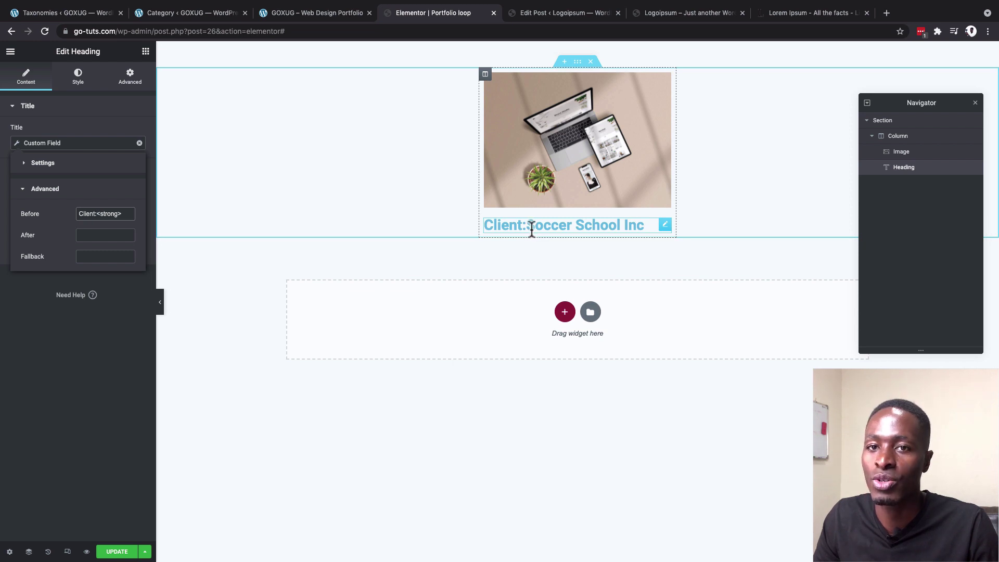
pyautogui.click(68, 344)
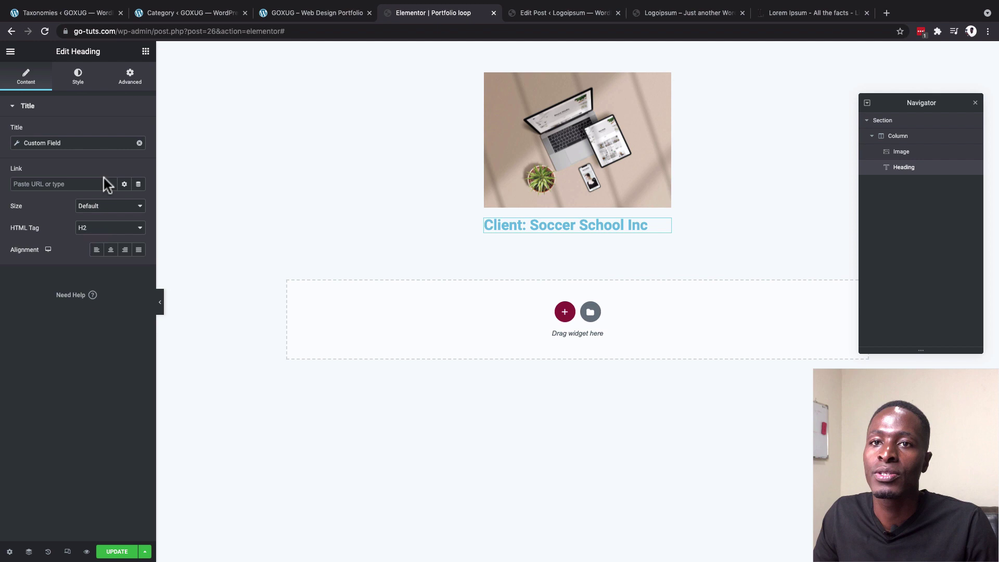
# Step: Set the heading's text color to #042078 and save it as a new global color named Blue
pyautogui.click(78, 78)
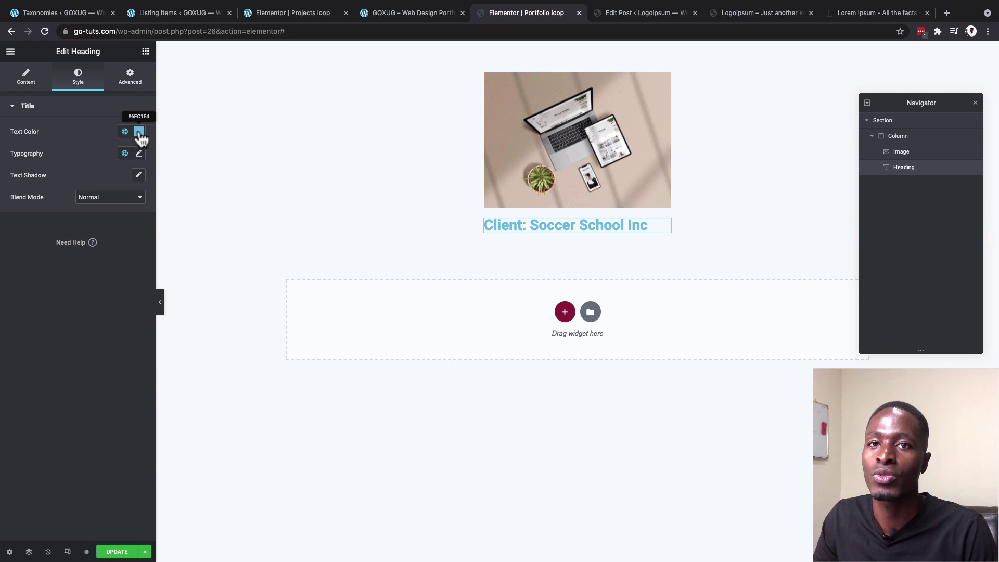
pyautogui.click(138, 134)
pyautogui.write('#042078')
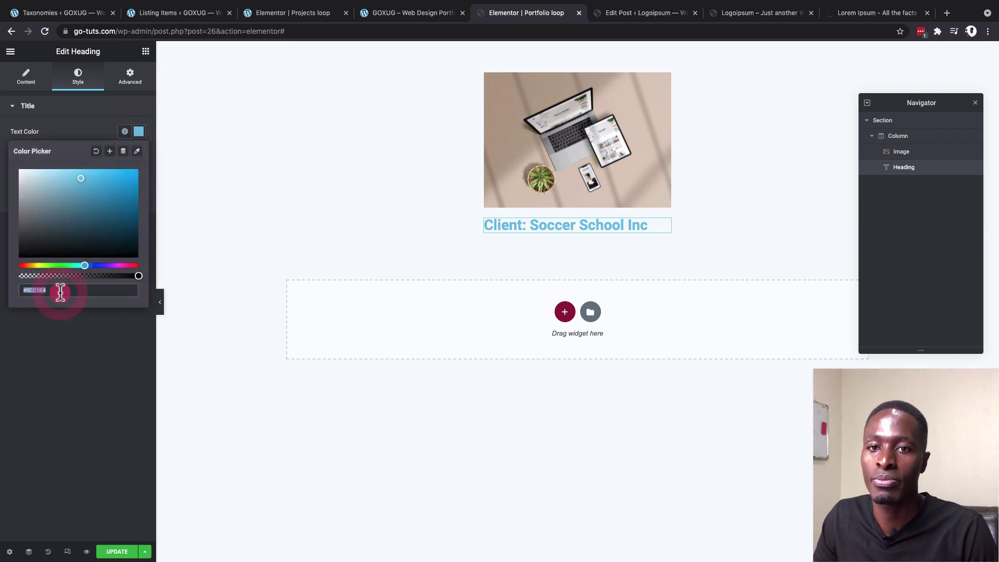
pyautogui.click(110, 152)
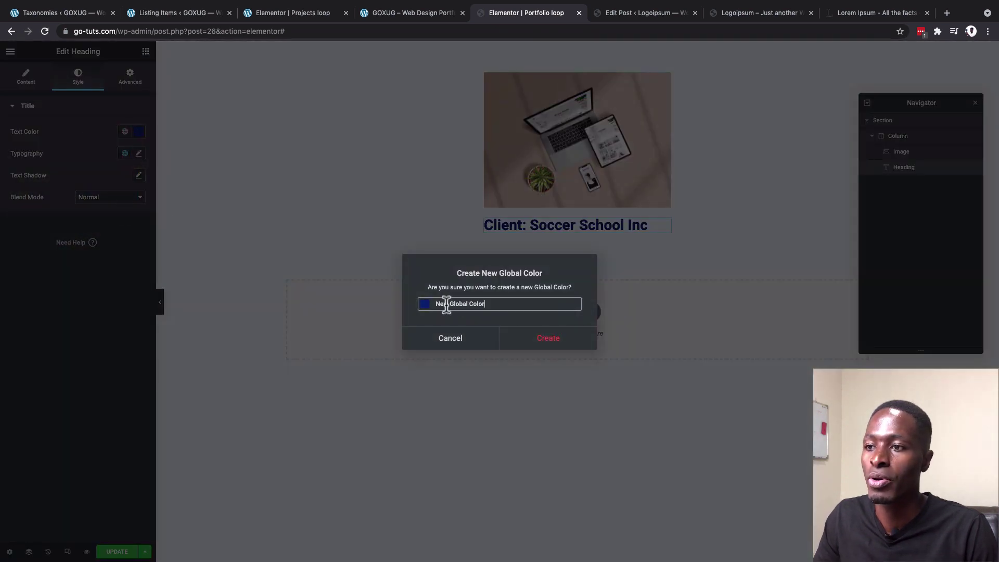
pyautogui.moveTo(437, 305); pyautogui.dragTo(501, 301)
pyautogui.write('Blue')
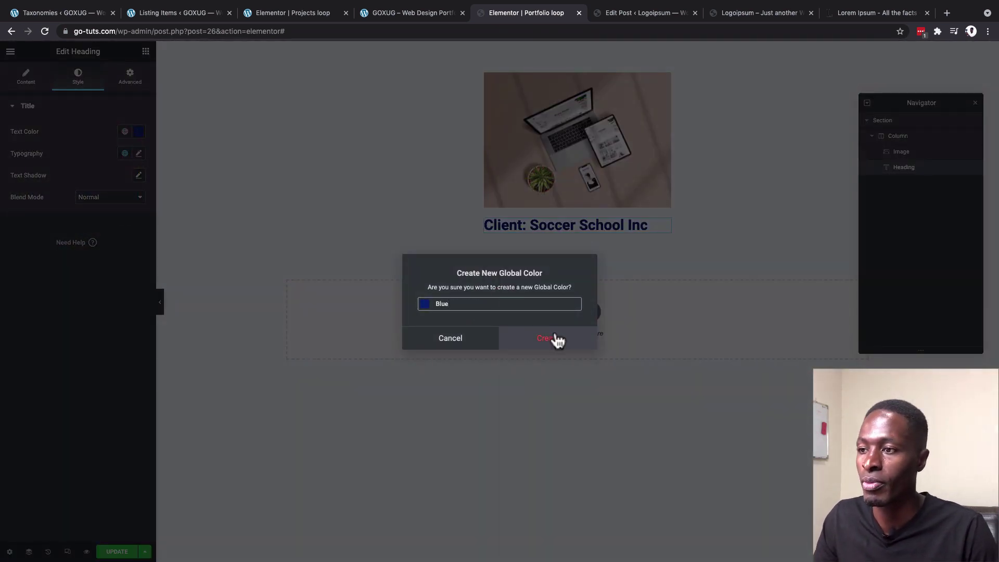
pyautogui.click(555, 339)
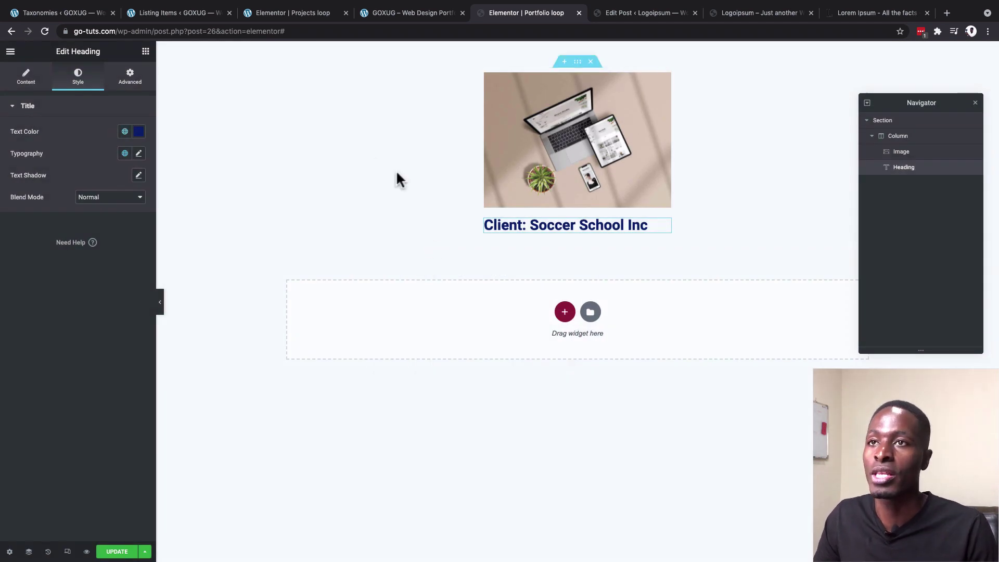
# Step: Create another global color named Orange from the heading's text color, using #FB6916
pyautogui.click(139, 132)
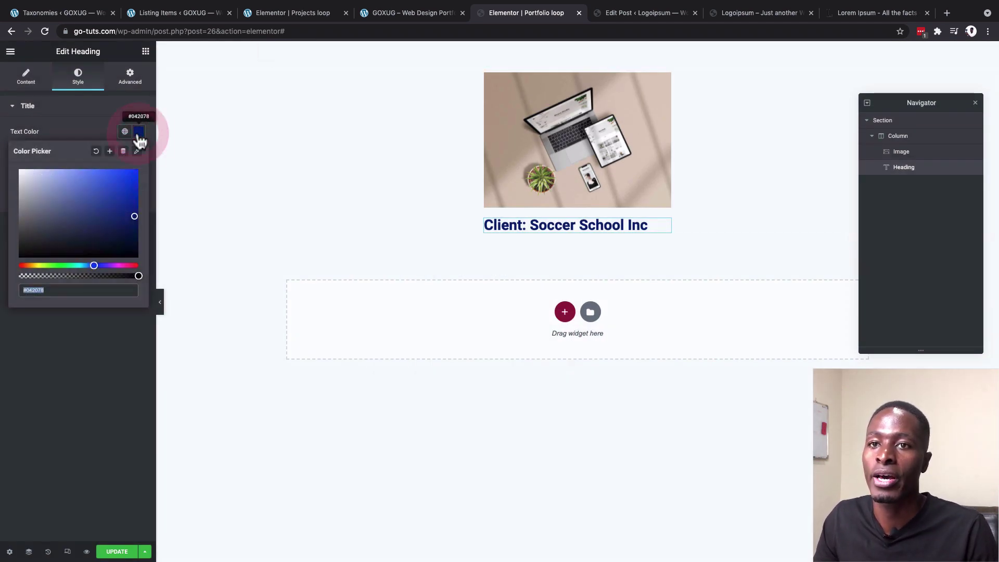
pyautogui.doubleClick(63, 291)
pyautogui.write('#FB6916')
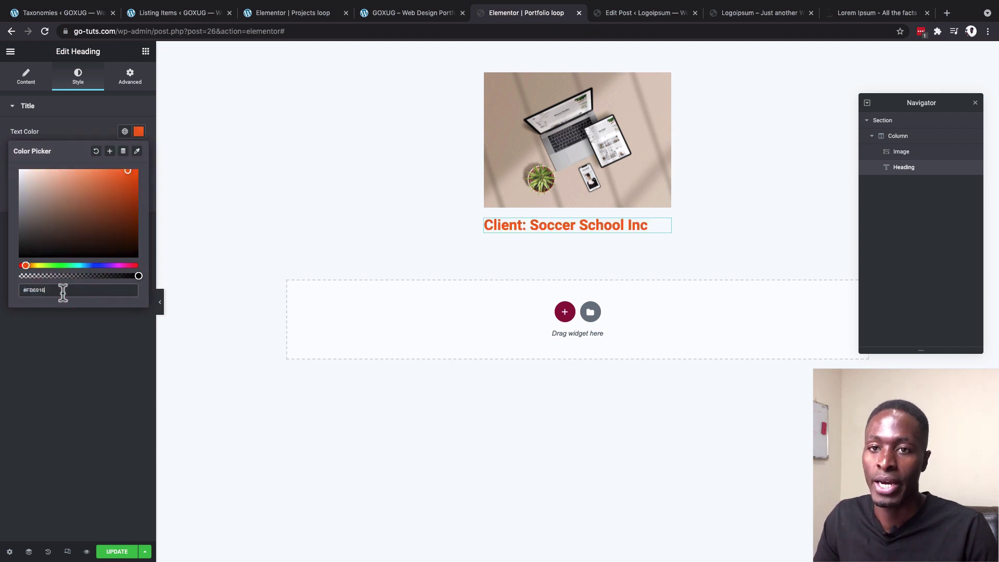
pyautogui.click(111, 152)
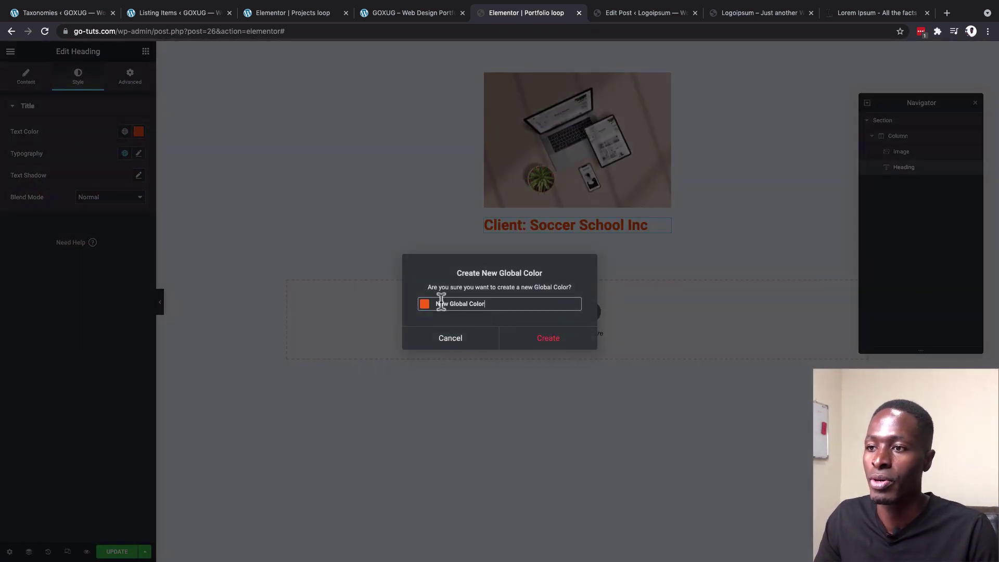
pyautogui.tripleClick(529, 304)
pyautogui.write('Orange')
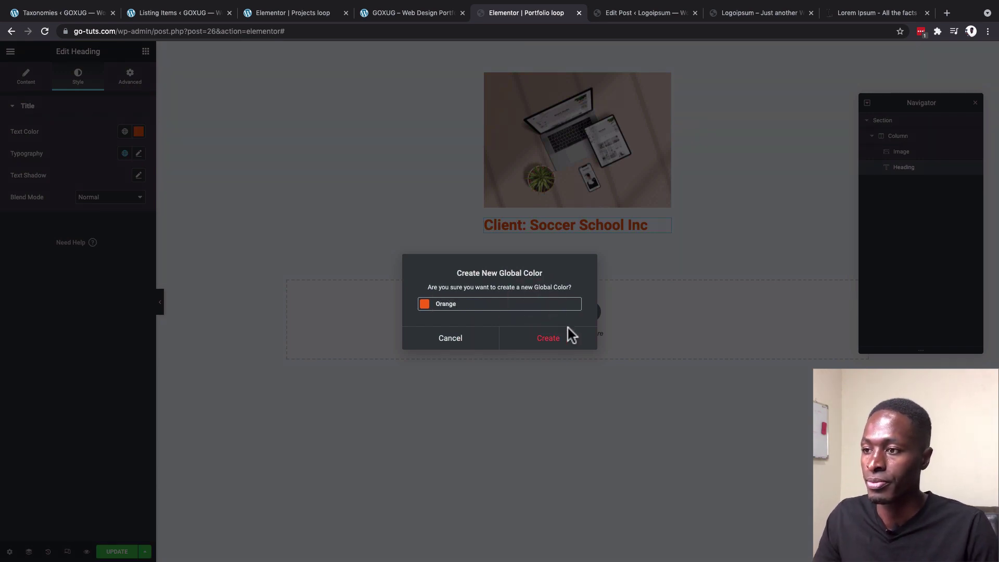
pyautogui.click(568, 329)
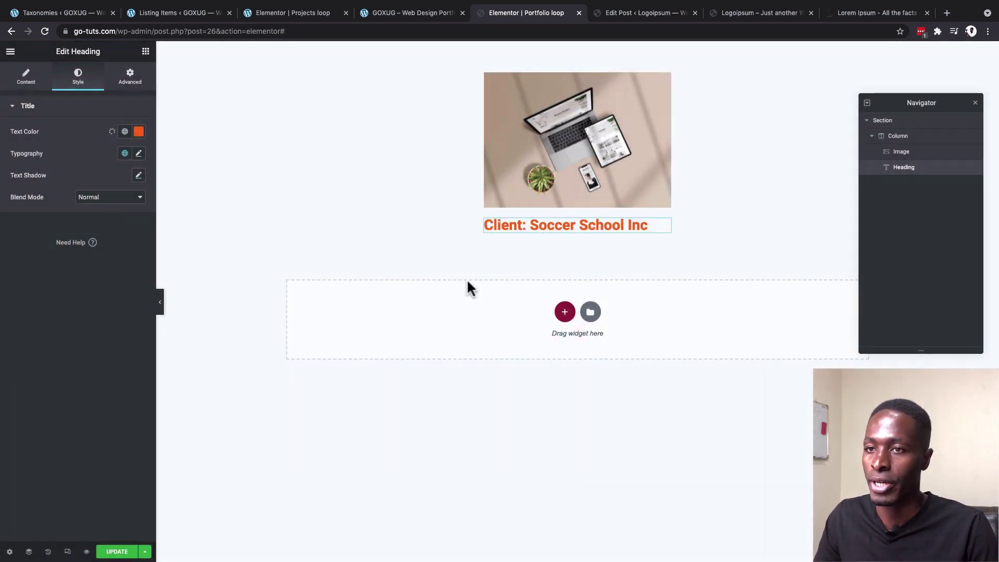
# Step: Apply the global color Blue to the heading's text
pyautogui.click(126, 133)
pyautogui.scroll(-3, 90, 239)
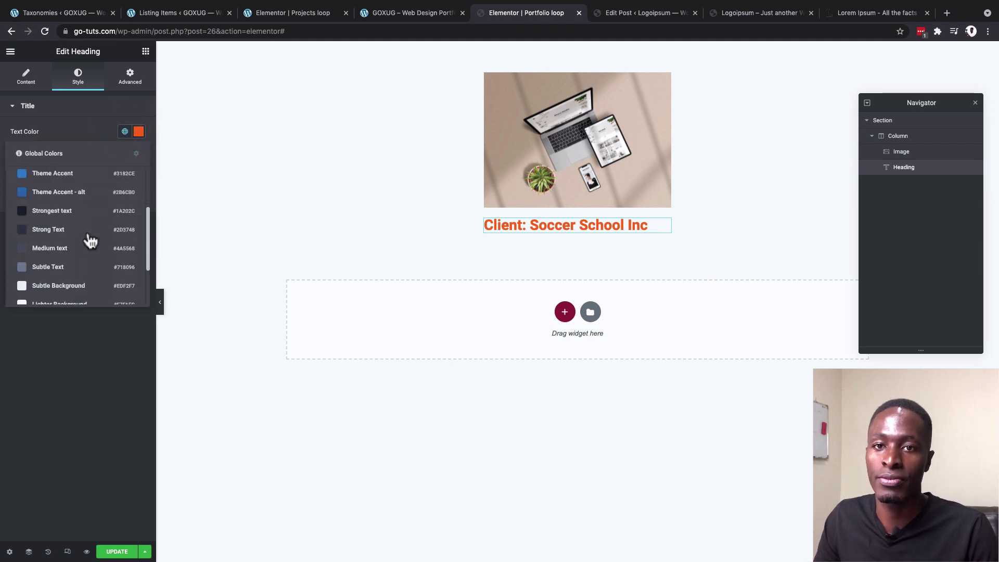
pyautogui.scroll(-3, 89, 239)
pyautogui.click(67, 278)
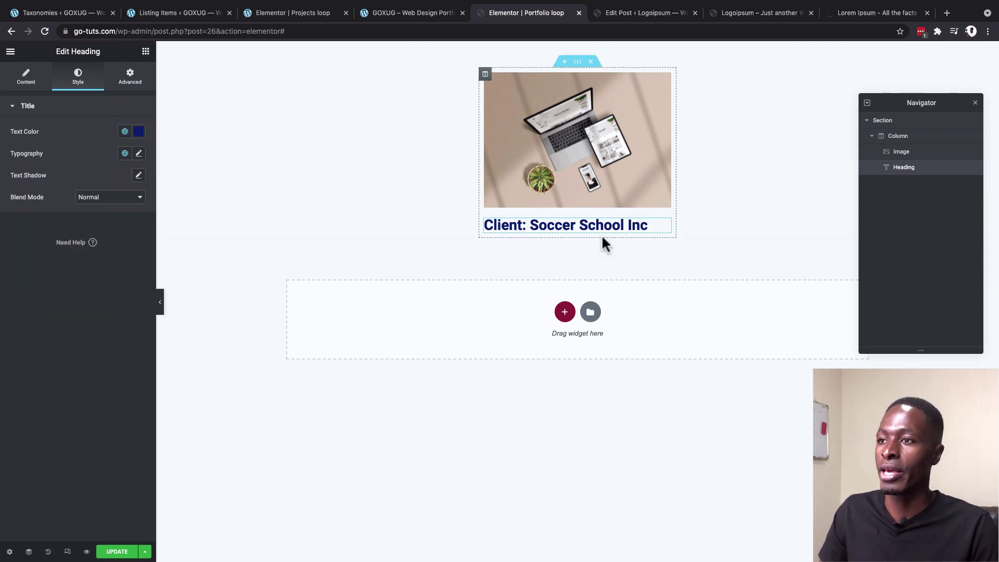
# Step: Change the heading's font family to Amatic SC
pyautogui.click(138, 153)
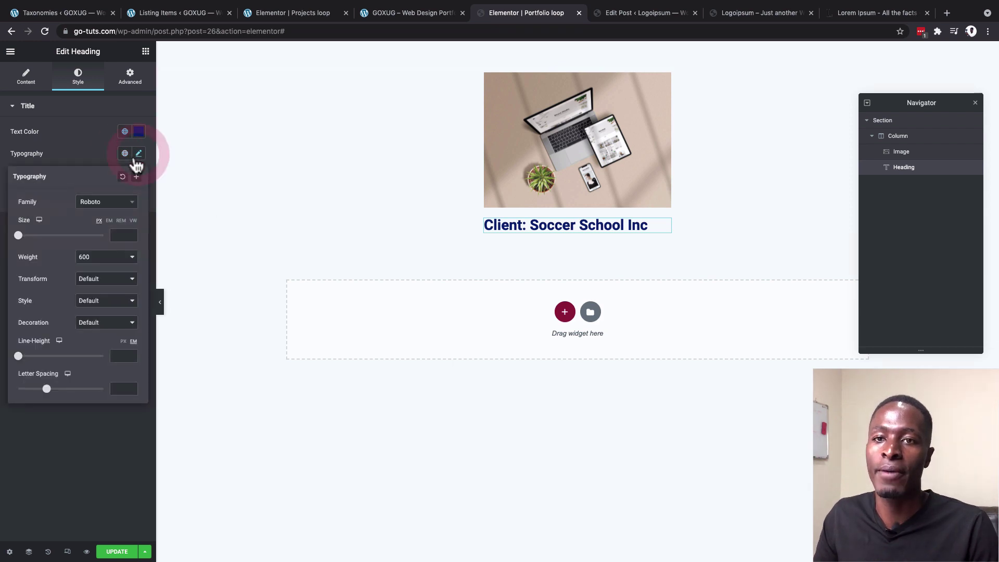
pyautogui.click(115, 208)
pyautogui.click(132, 208)
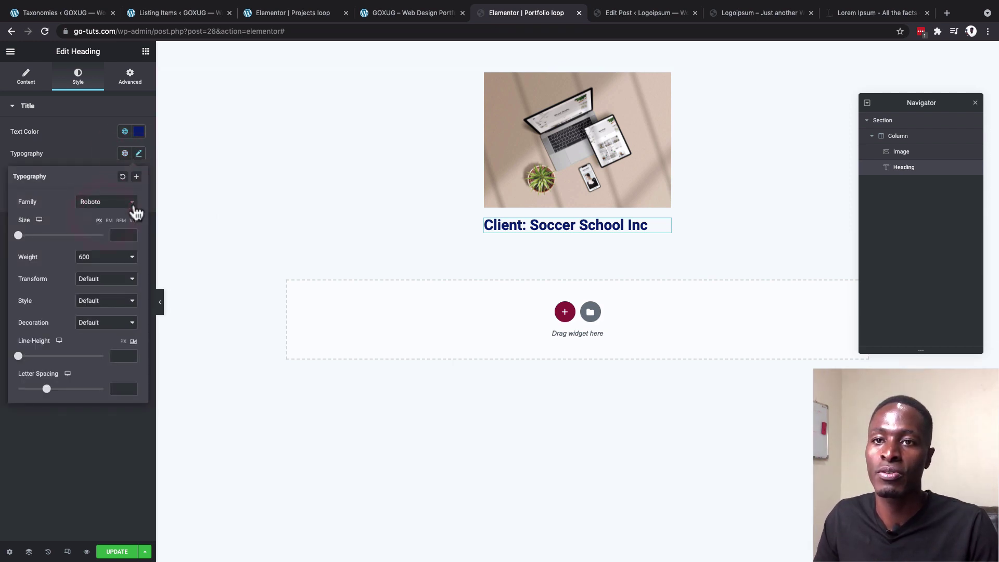
pyautogui.click(130, 207)
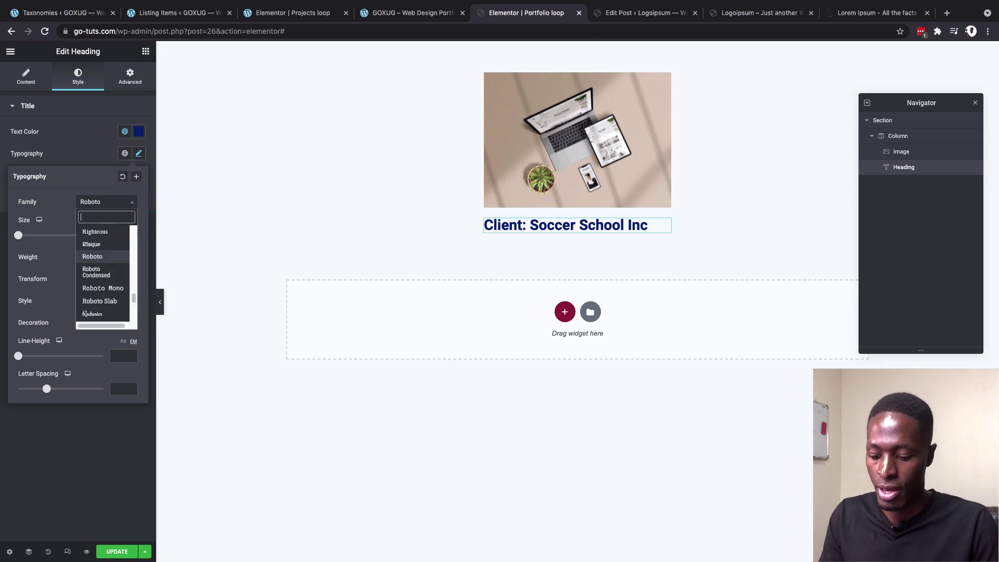
pyautogui.write('ama')
pyautogui.click(98, 267)
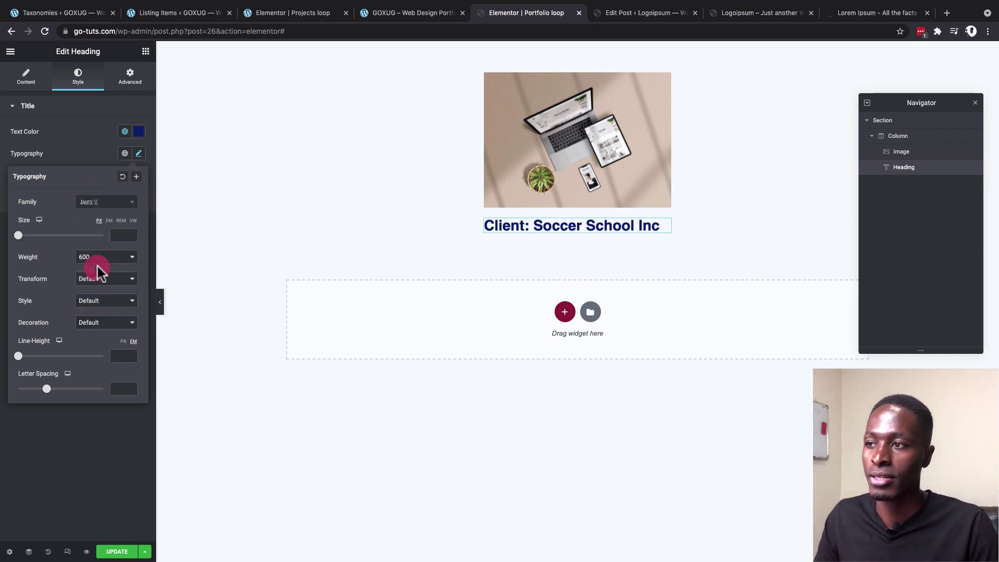
# Step: Set the heading's font size to 35 px and its weight to 700
pyautogui.click(105, 257)
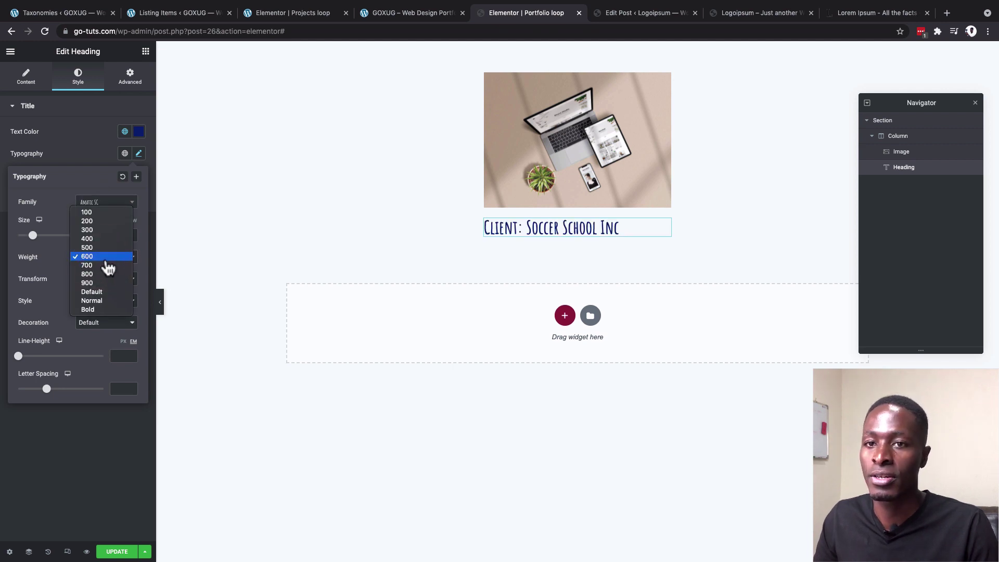
pyautogui.click(108, 265)
pyautogui.click(104, 260)
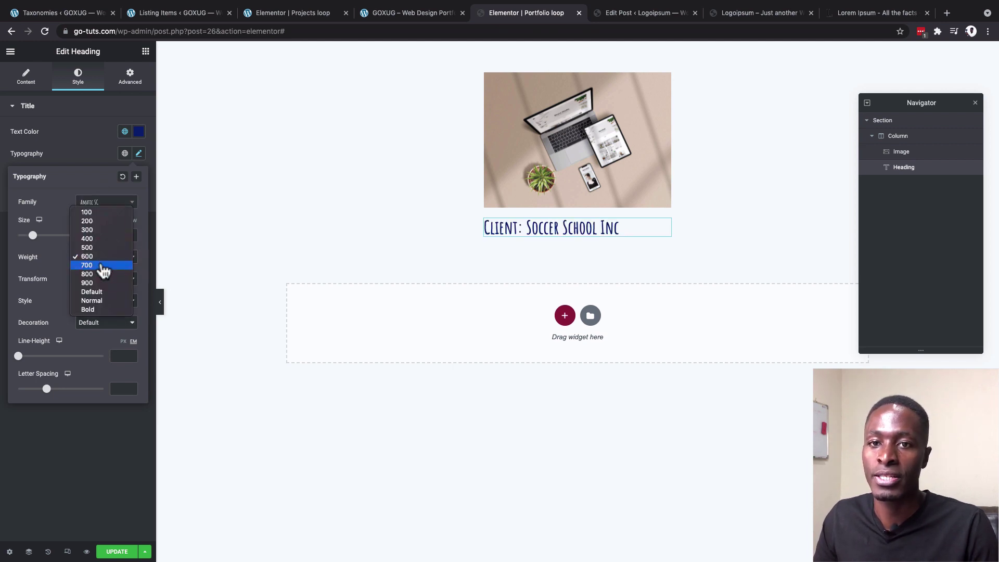
pyautogui.click(100, 267)
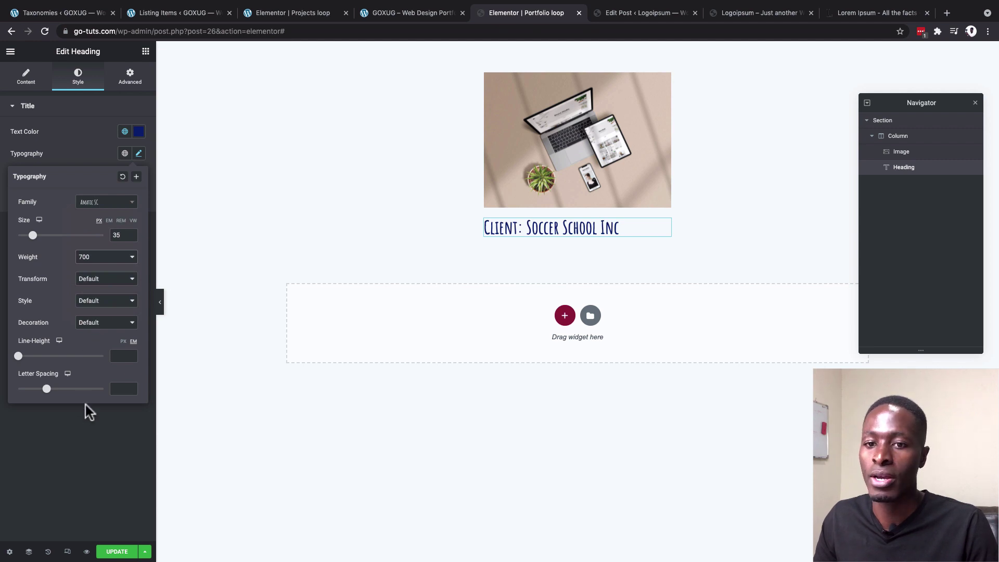
pyautogui.click(89, 428)
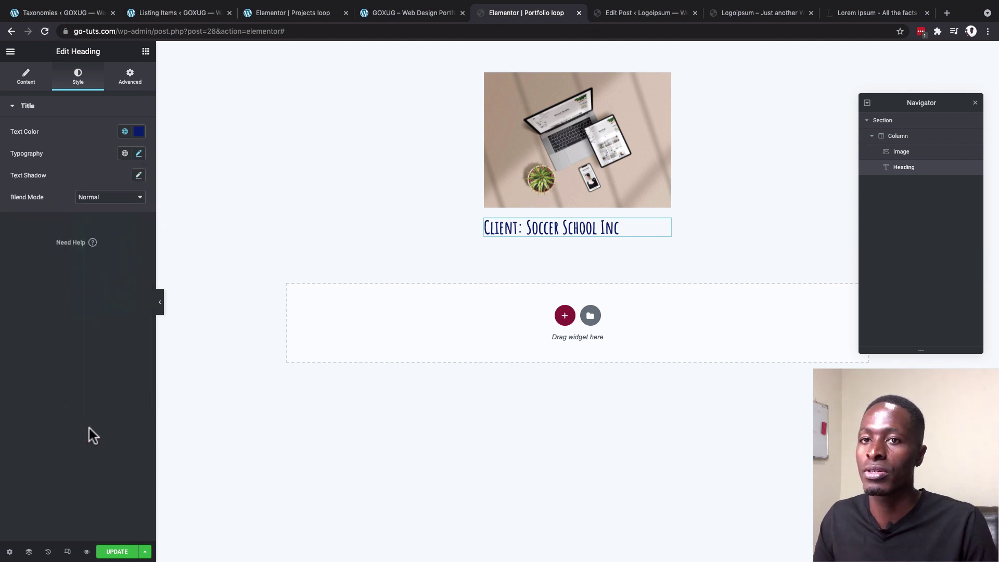
# Step: Compare the heading with the reference project cards and change its preceding text to "Client : <strong>"
pyautogui.click(400, 15)
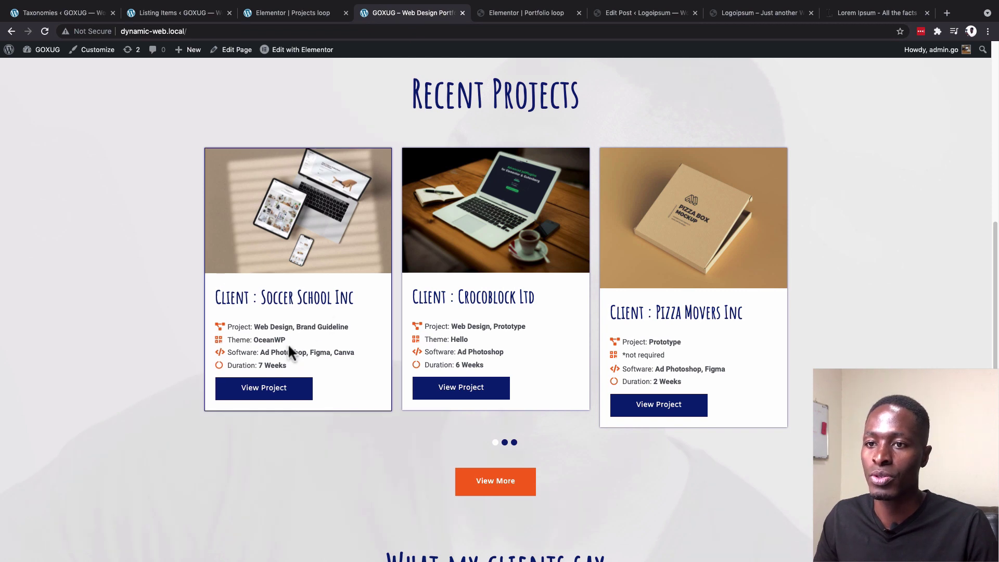
pyautogui.click(496, 12)
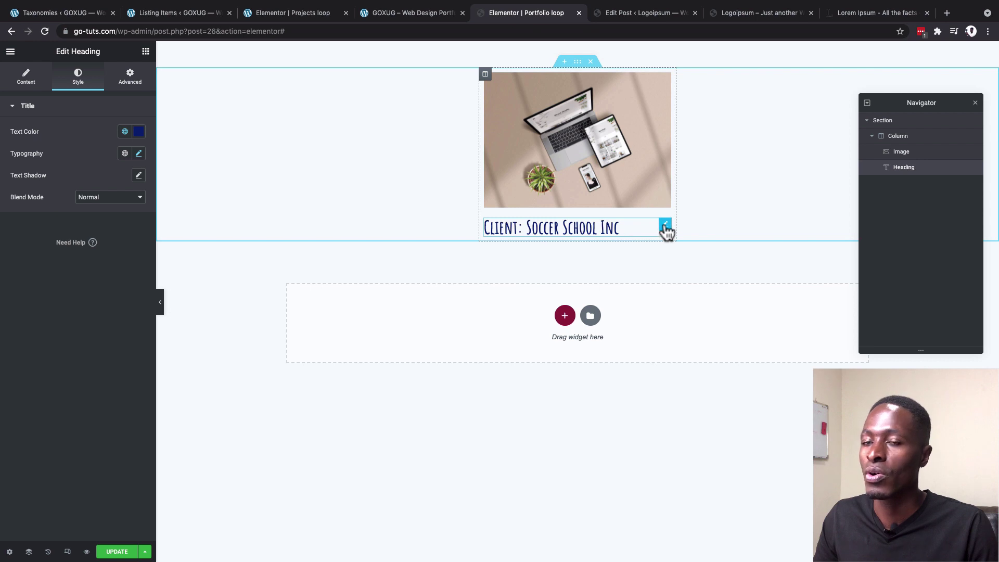
pyautogui.click(664, 227)
pyautogui.click(26, 83)
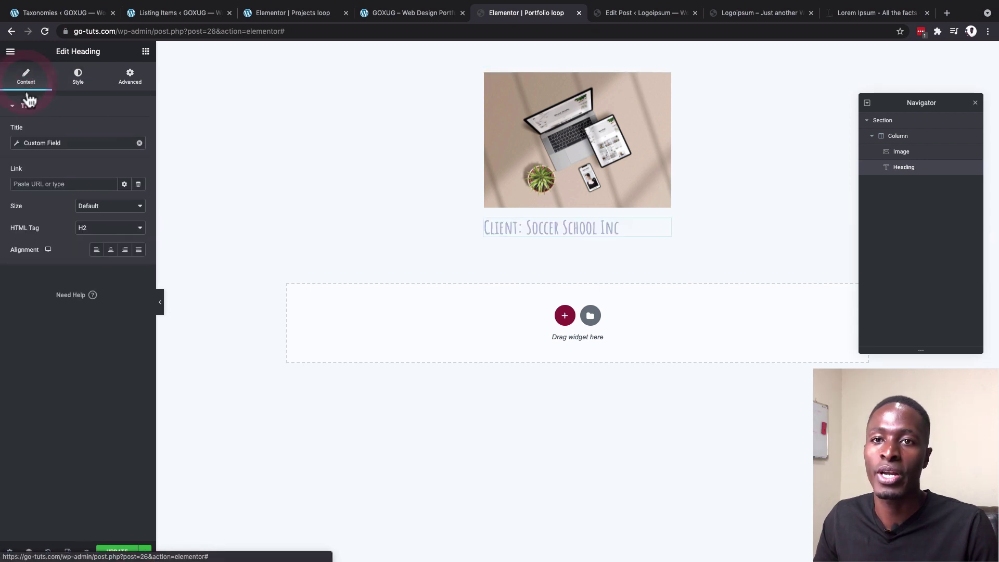
pyautogui.click(16, 143)
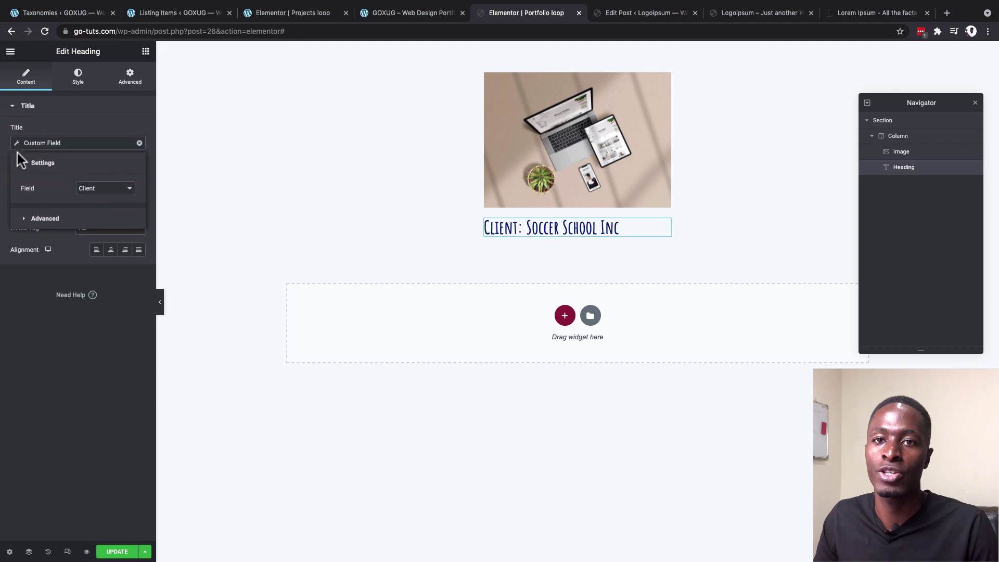
pyautogui.click(42, 218)
pyautogui.click(97, 213)
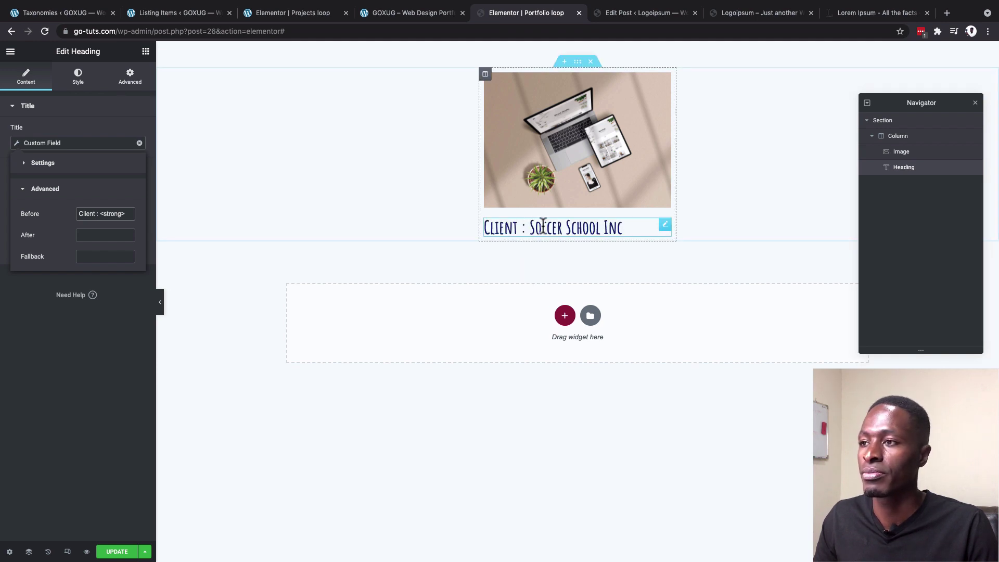
# Step: Check the detail rows on the reference project cards and add an Icon List widget below the heading
pyautogui.click(411, 13)
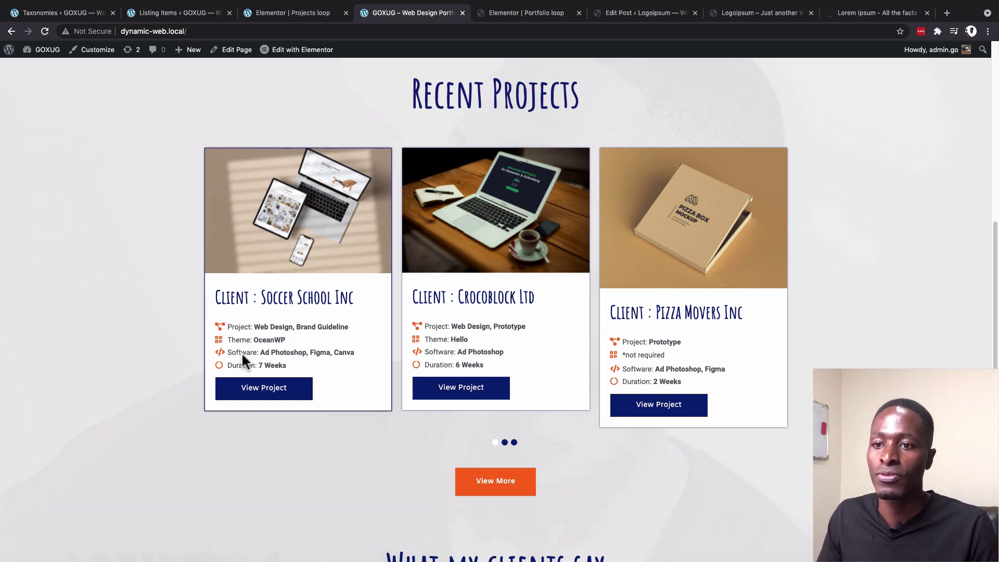
pyautogui.click(515, 13)
pyautogui.moveTo(40, 130); pyautogui.dragTo(557, 232)
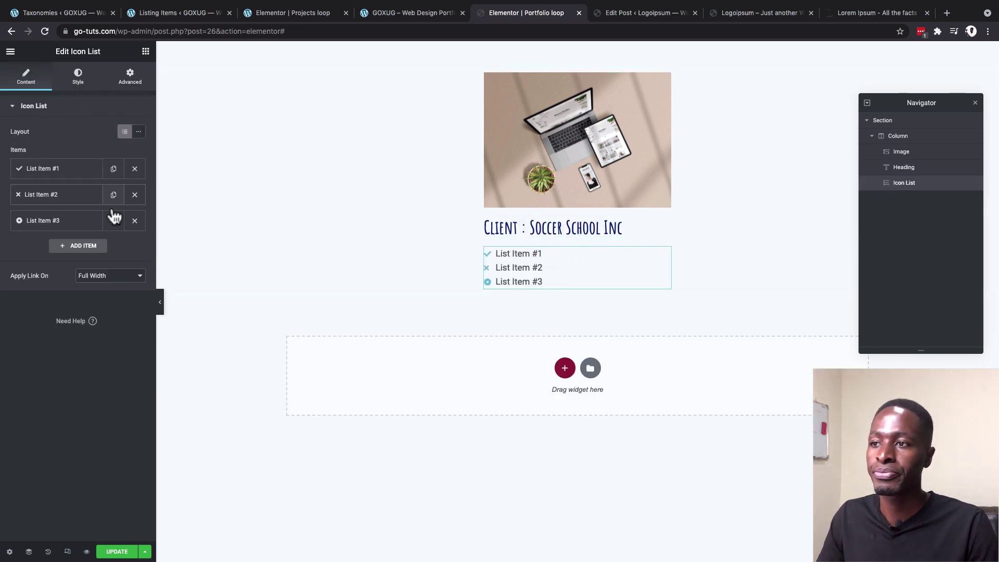
# Step: Link the first icon list item's text dynamically to the JetEngine custom field Project Type
pyautogui.click(59, 169)
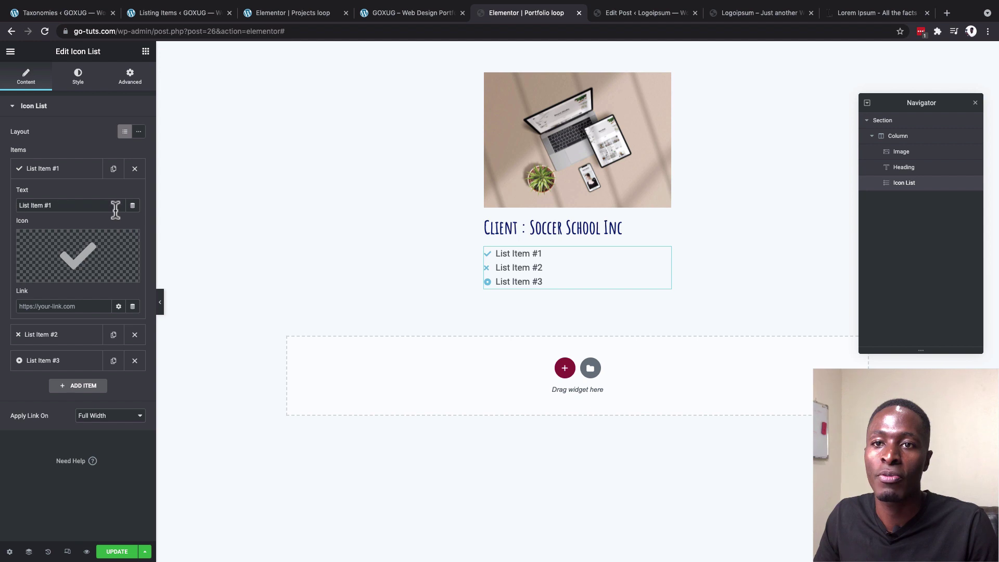
pyautogui.click(132, 206)
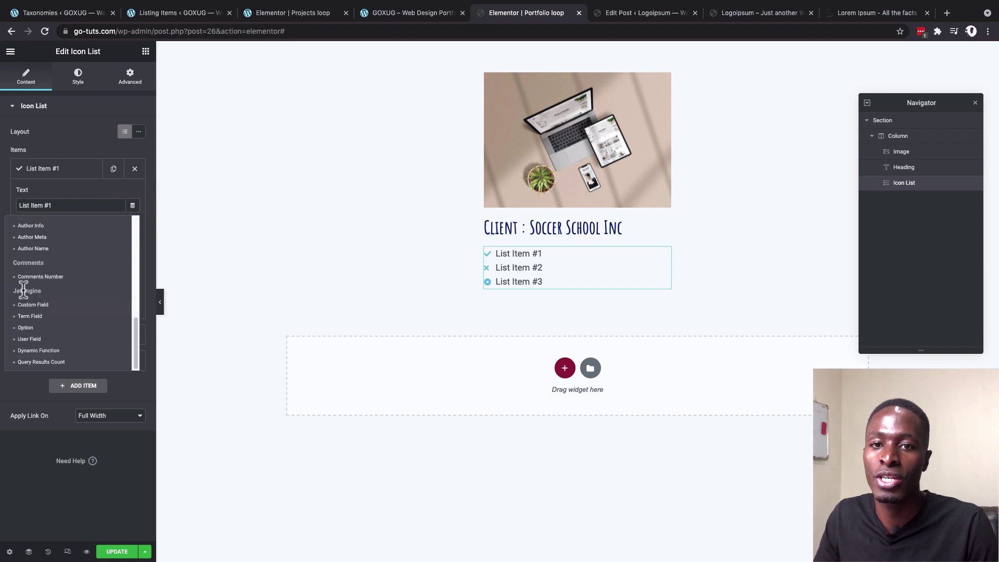
pyautogui.click(23, 318)
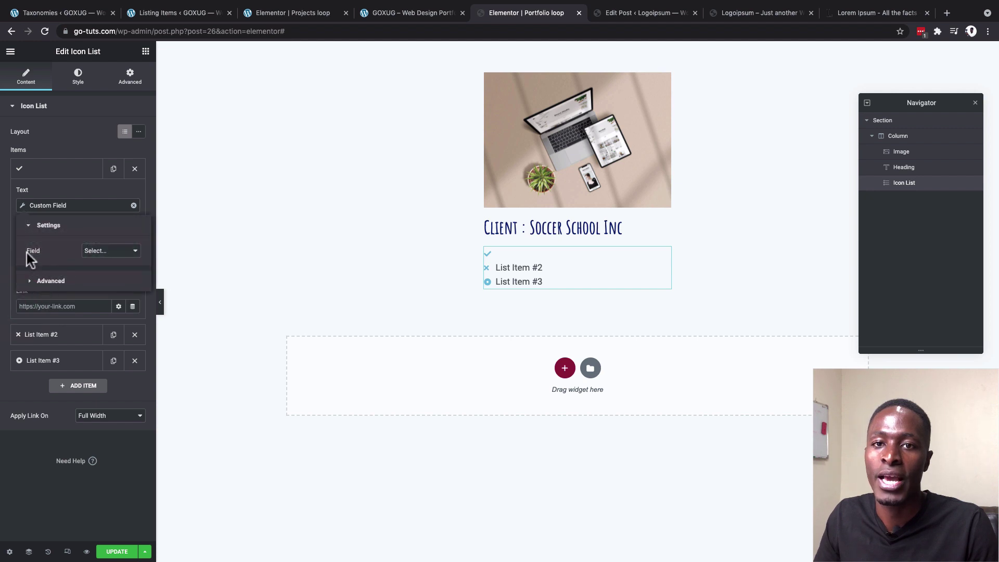
pyautogui.click(112, 252)
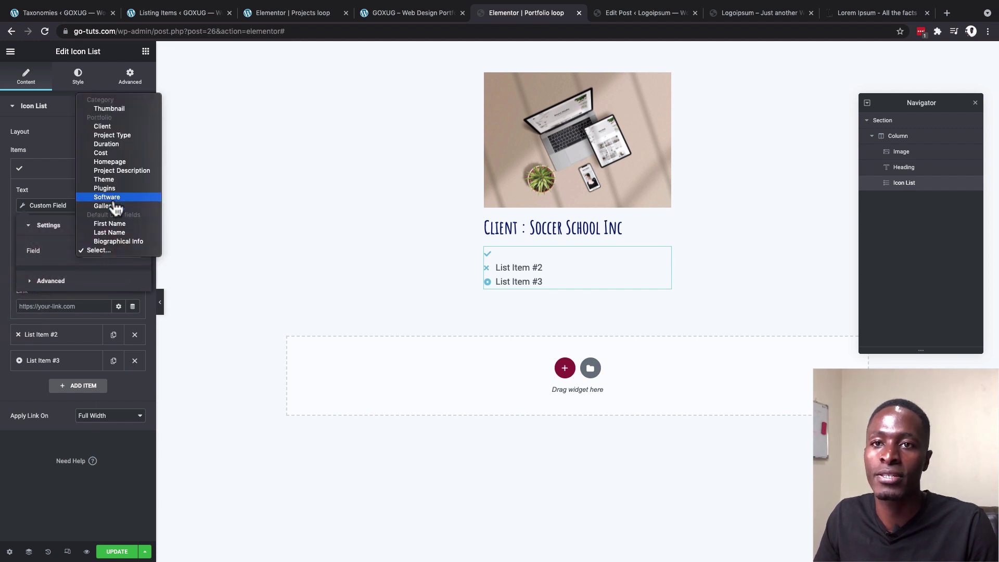
pyautogui.click(114, 135)
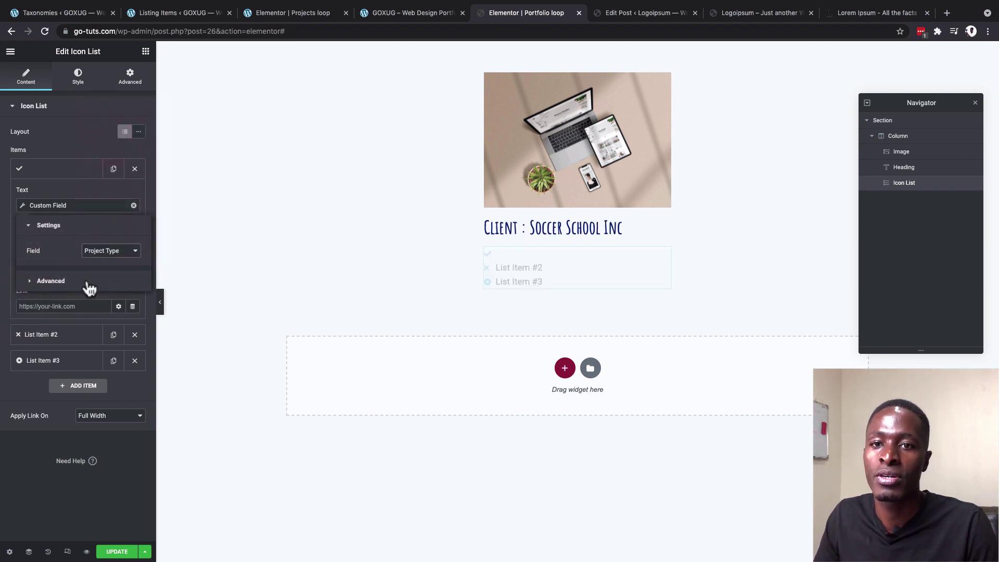
# Step: Set the text before the first list item's dynamic value to "Project Type: <strong>" and collapse the item
pyautogui.click(62, 281)
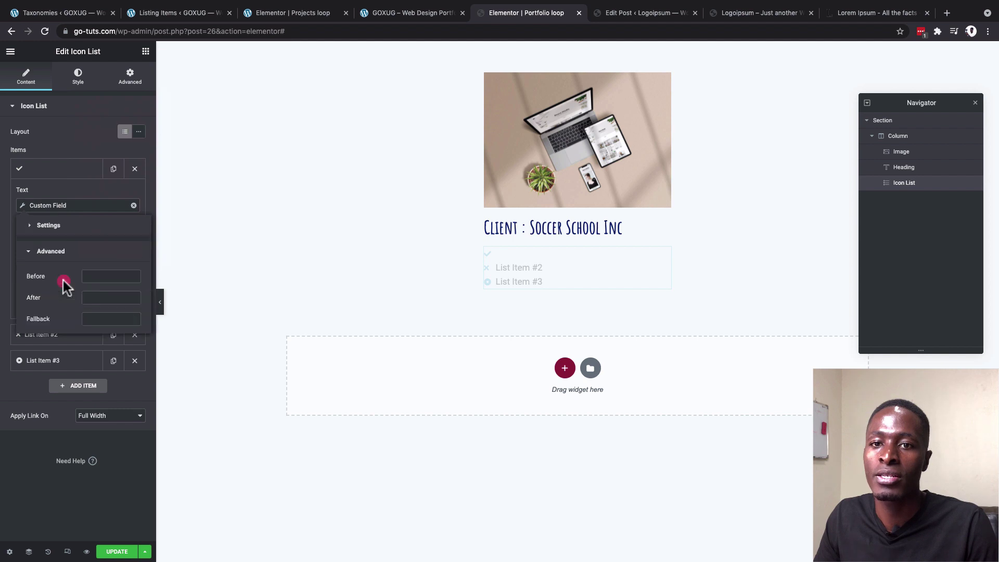
pyautogui.click(106, 276)
pyautogui.write('P')
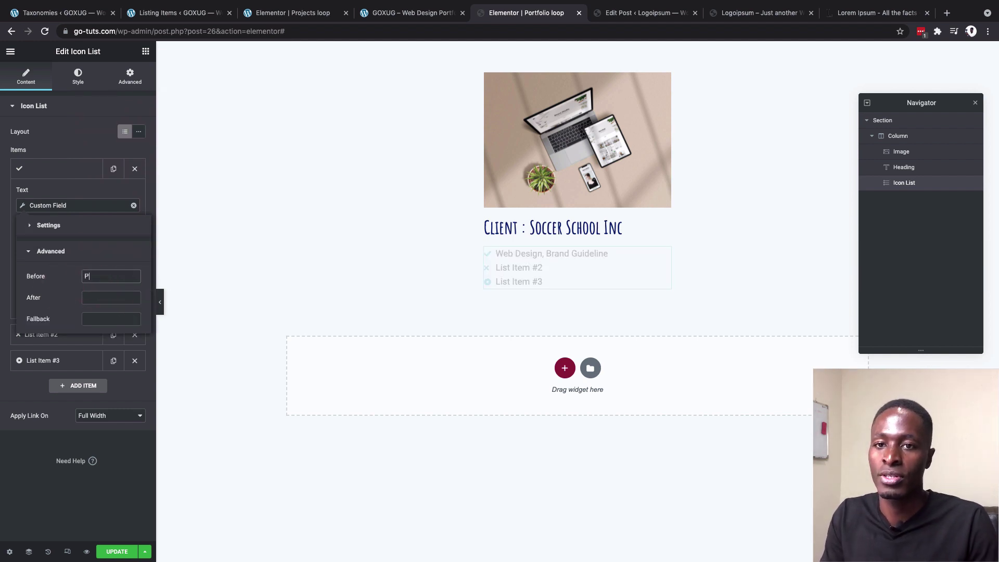
pyautogui.write('ro')
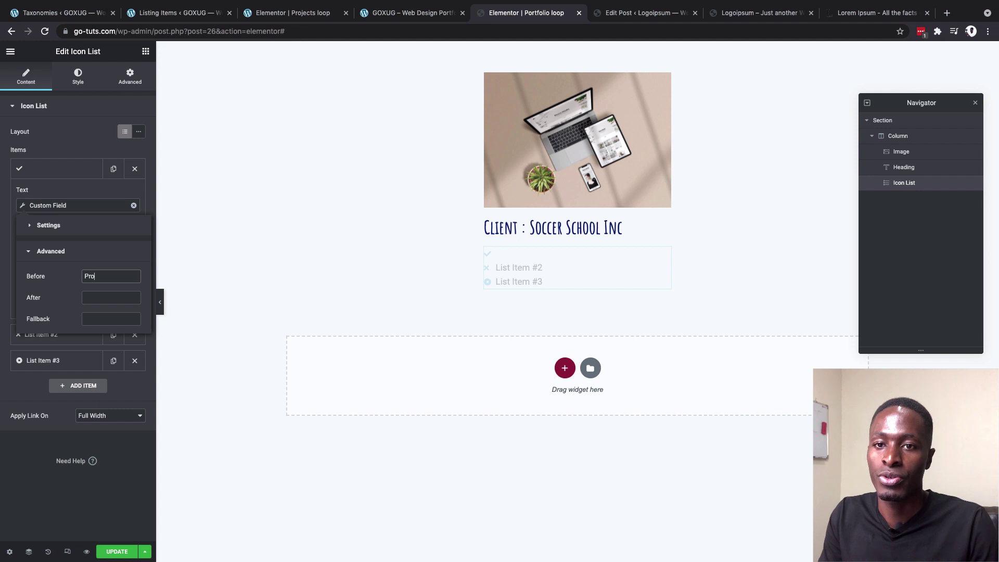
pyautogui.write('ject Type')
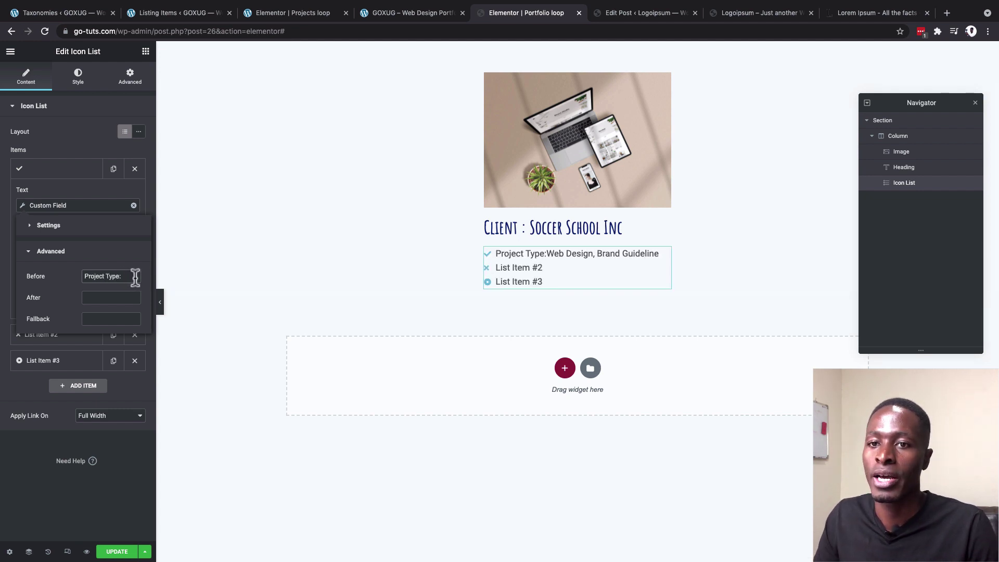
pyautogui.write(':')
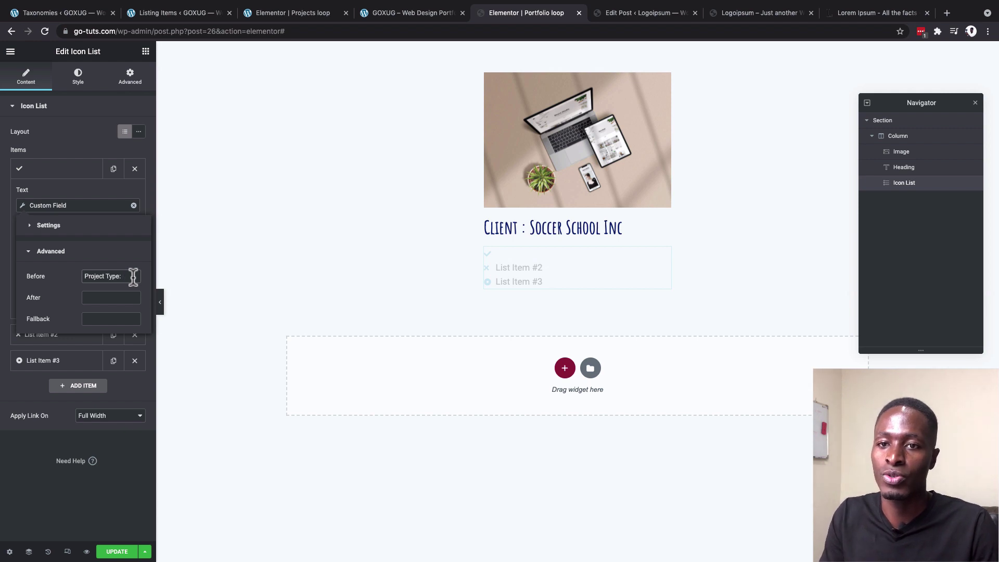
pyautogui.write(' <')
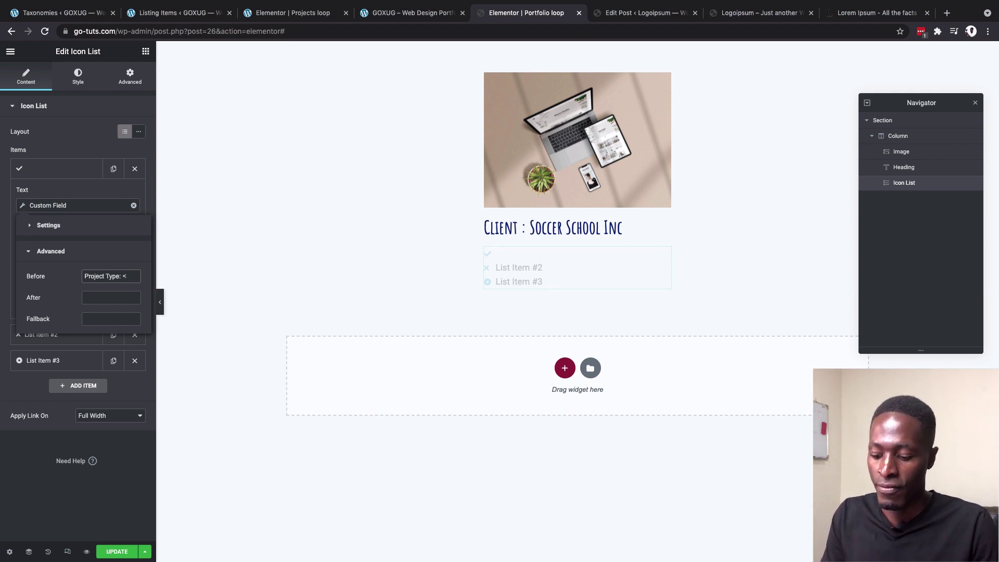
pyautogui.write('stro')
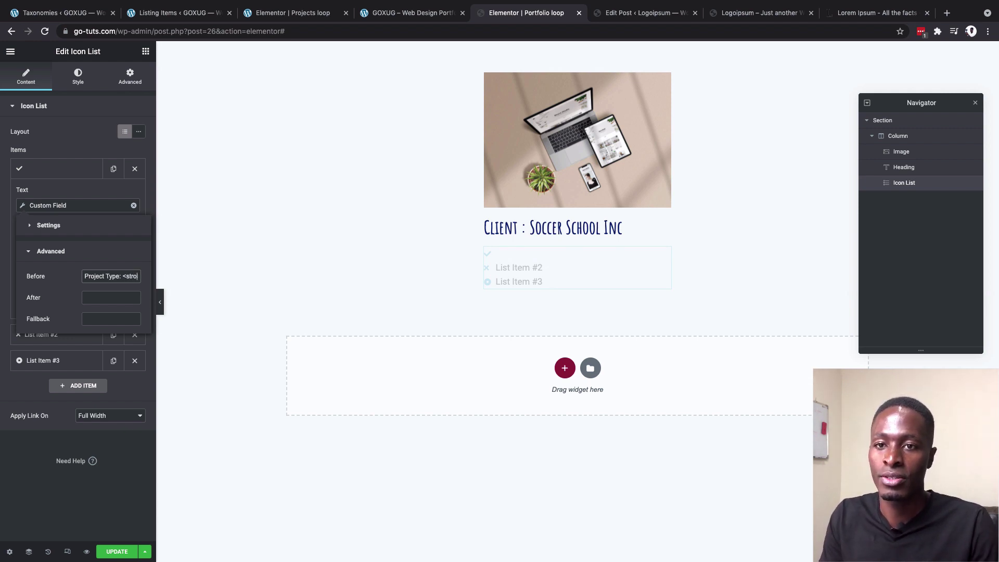
pyautogui.write('ng')
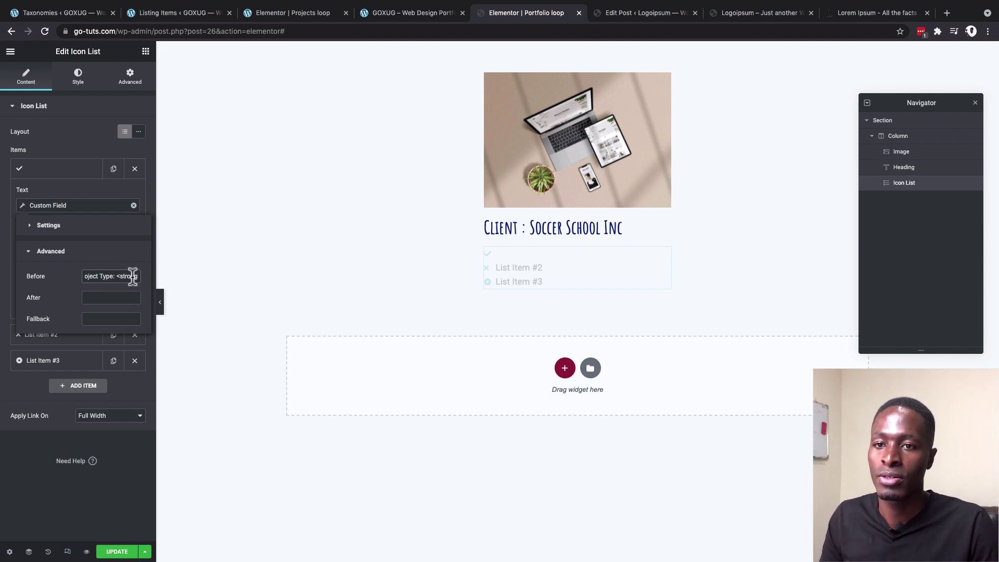
pyautogui.write('>')
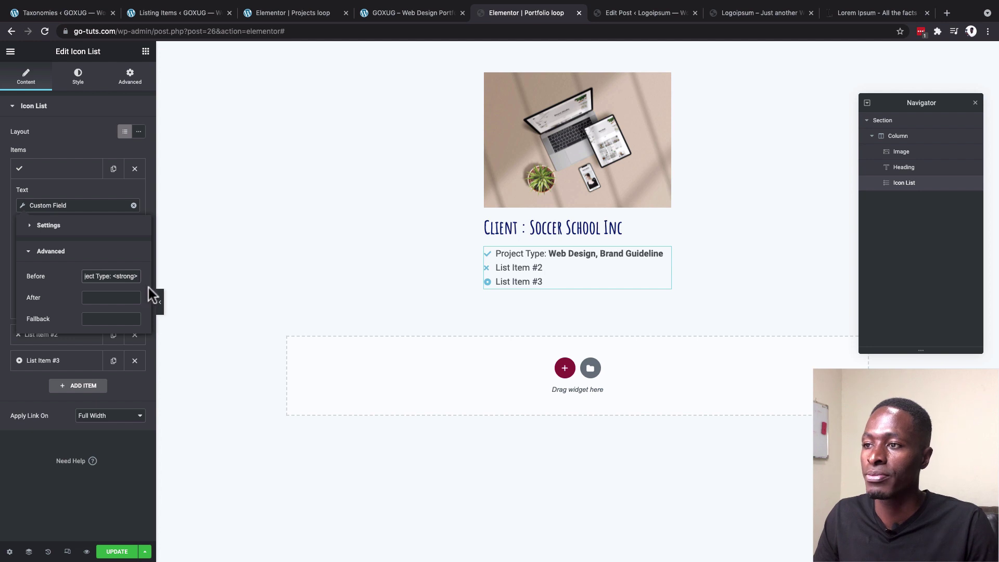
pyautogui.click(78, 171)
pyautogui.click(78, 171)
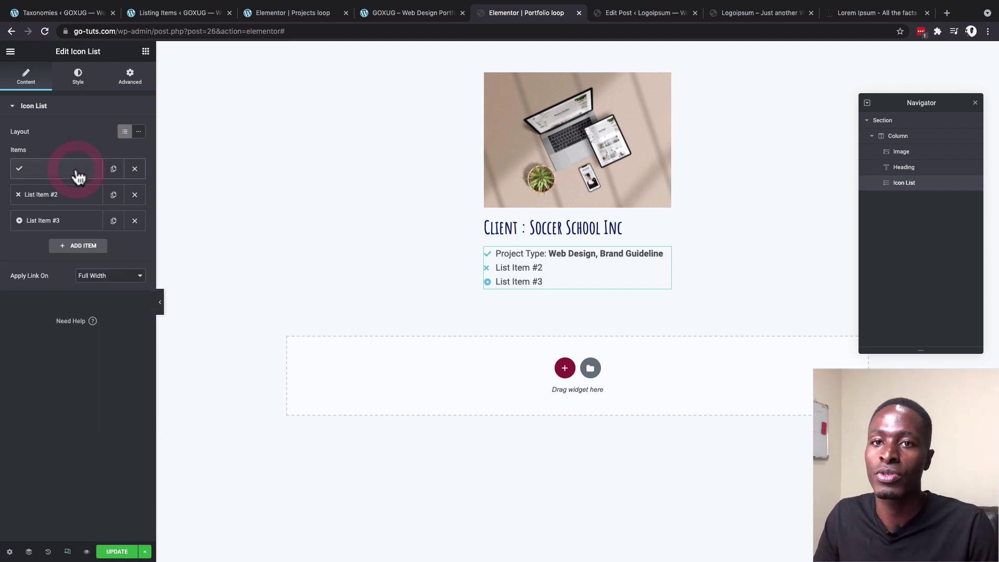
# Step: Delete the default list items #2 and #3 and duplicate the Project Type item
pyautogui.click(135, 194)
pyautogui.click(135, 194)
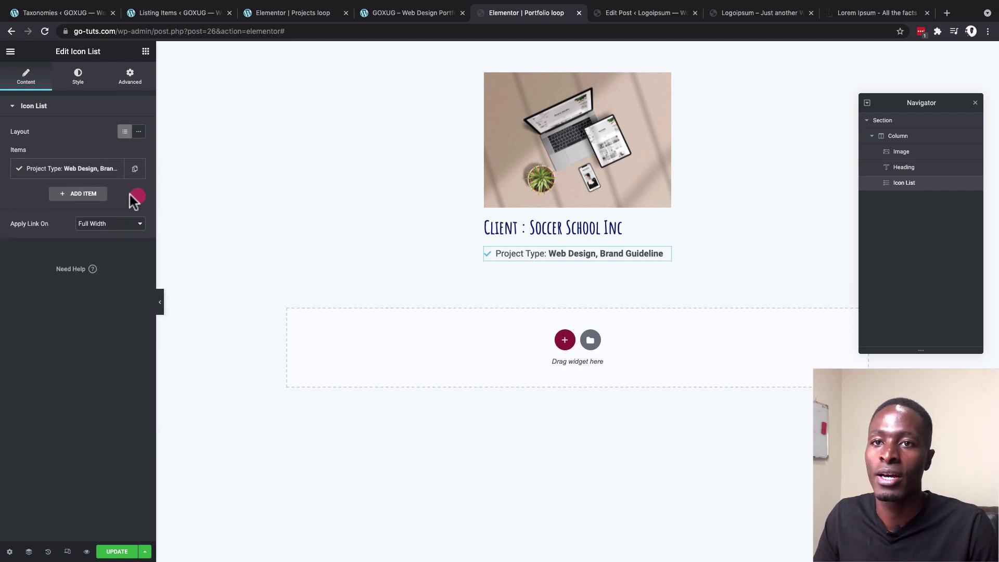
pyautogui.click(114, 168)
# Step: Switch the duplicated second list item's custom field to Theme
pyautogui.click(78, 195)
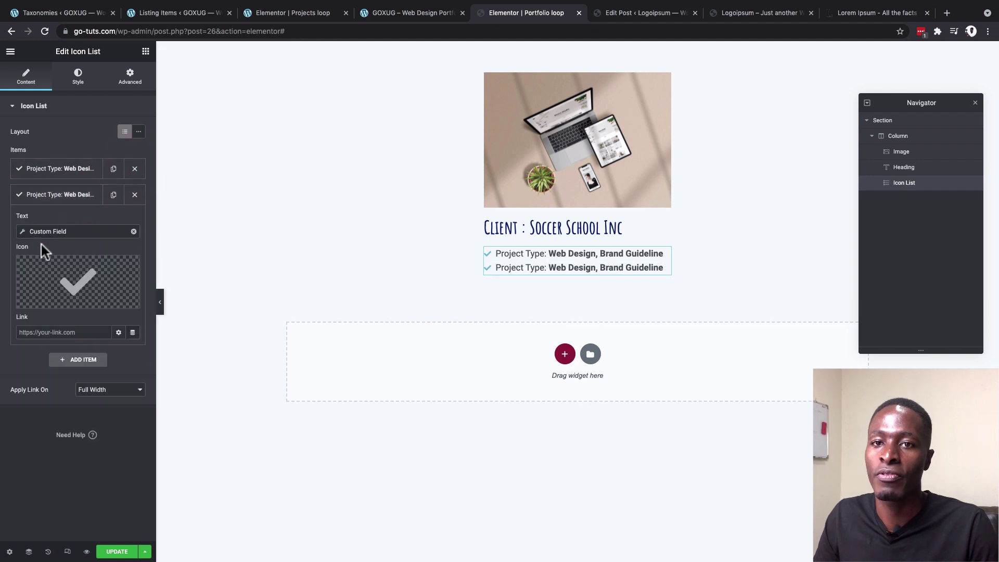
pyautogui.click(22, 232)
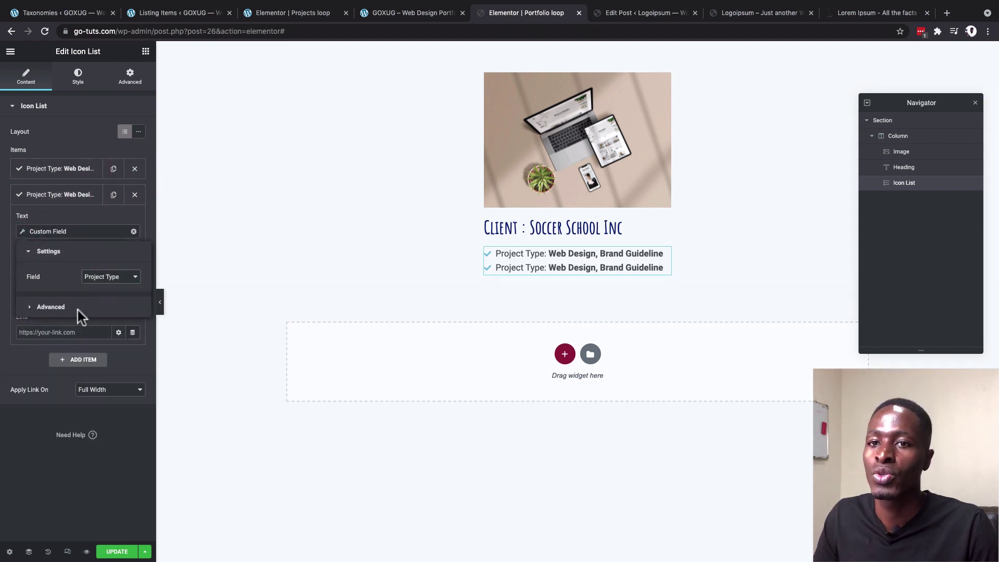
pyautogui.click(117, 277)
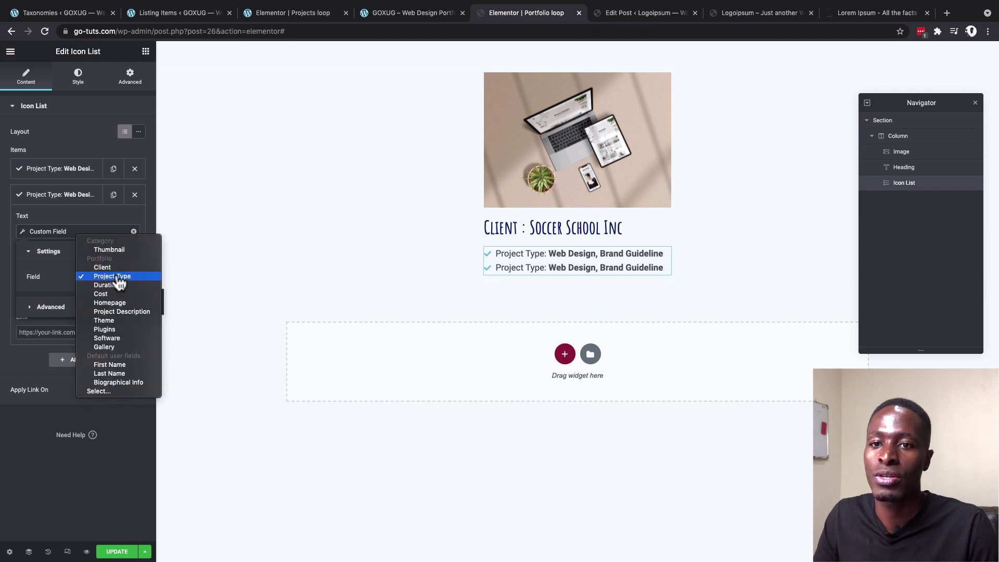
pyautogui.click(108, 328)
# Step: Change the text before the second list item's dynamic value to "Theme: <strong>"
pyautogui.click(58, 306)
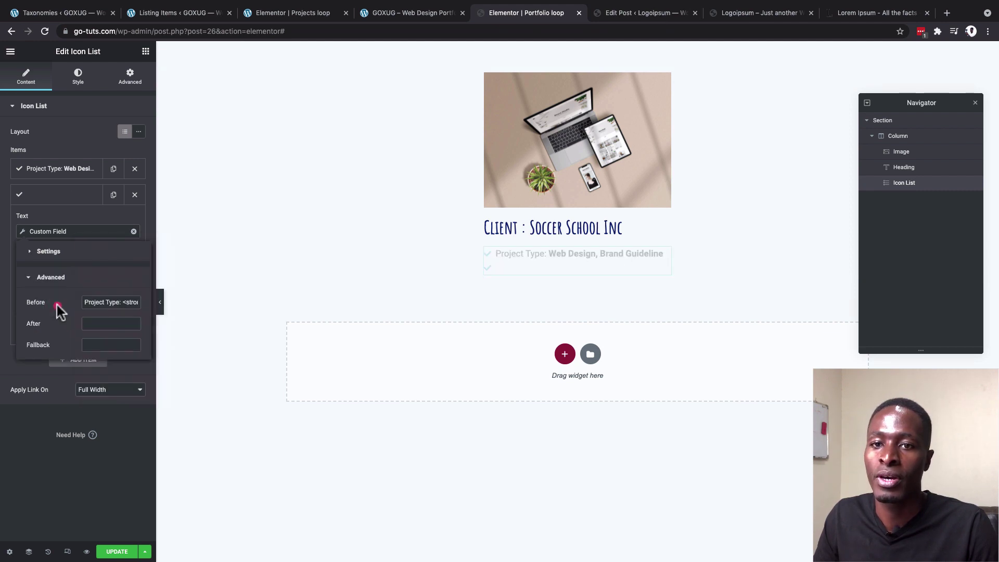
pyautogui.moveTo(119, 303); pyautogui.dragTo(63, 302)
pyautogui.write('Theme: <strong>')
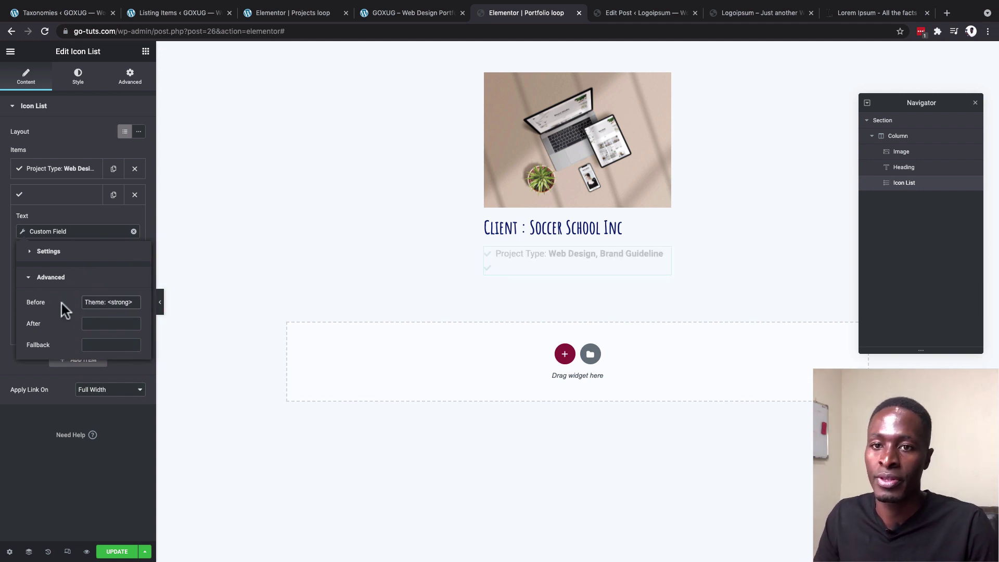
pyautogui.click(100, 279)
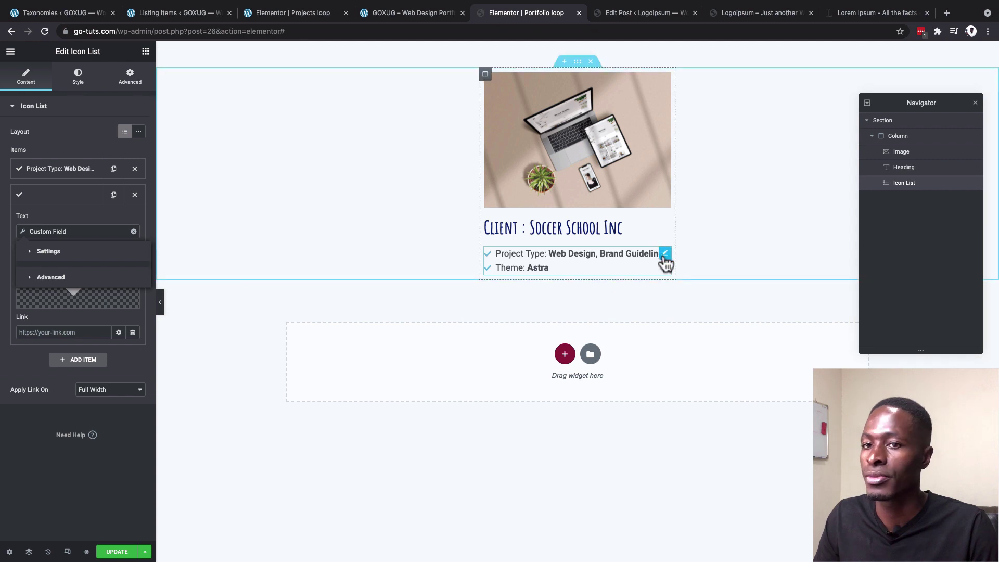
pyautogui.click(26, 363)
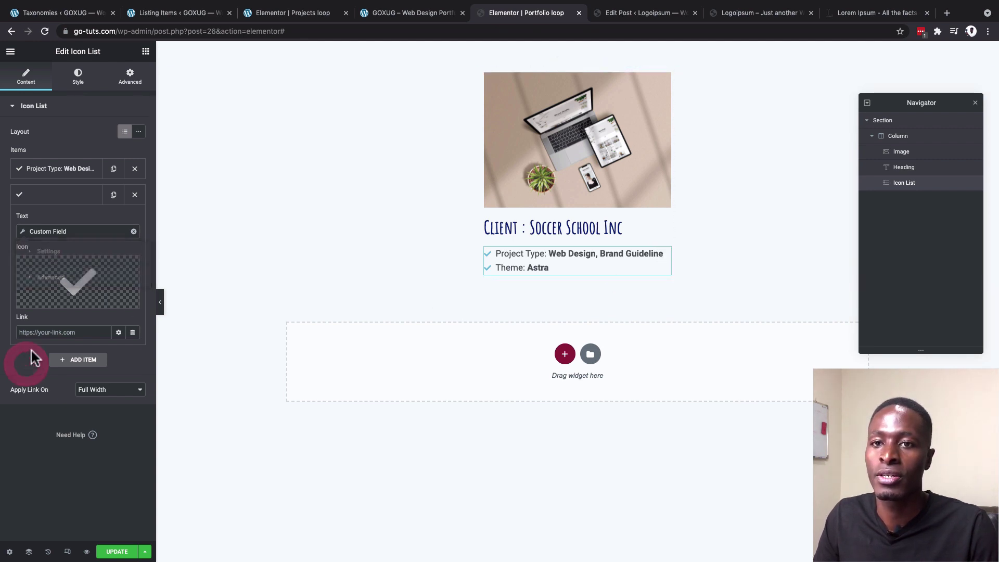
# Step: Duplicate the Theme list item and switch the copy's custom field to Software
pyautogui.click(114, 195)
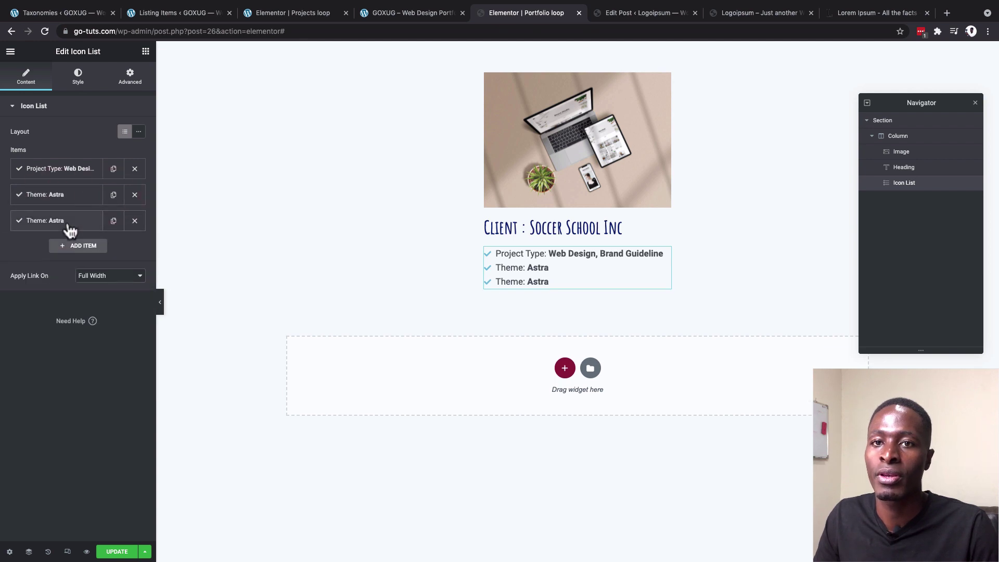
pyautogui.click(67, 224)
pyautogui.click(23, 258)
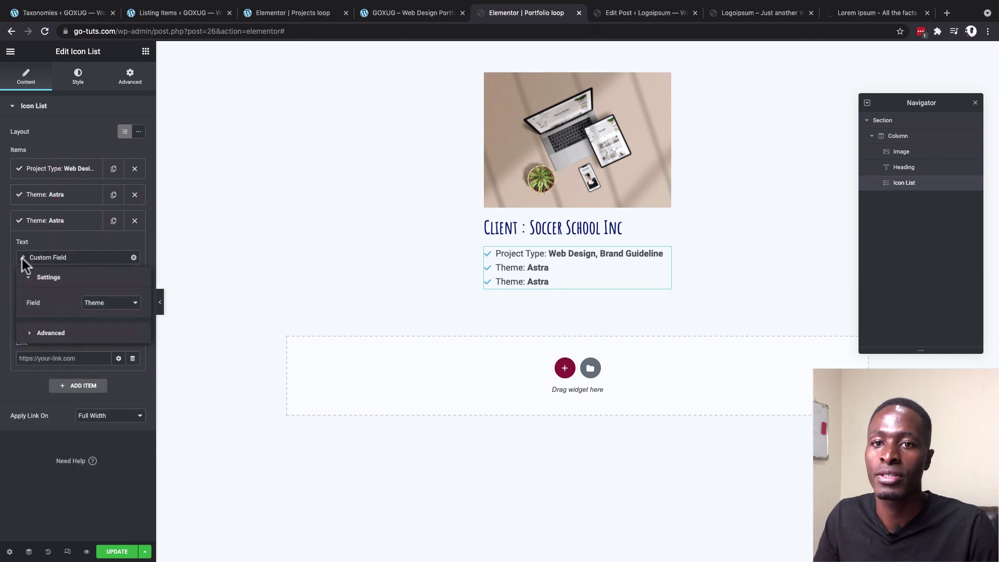
pyautogui.click(97, 307)
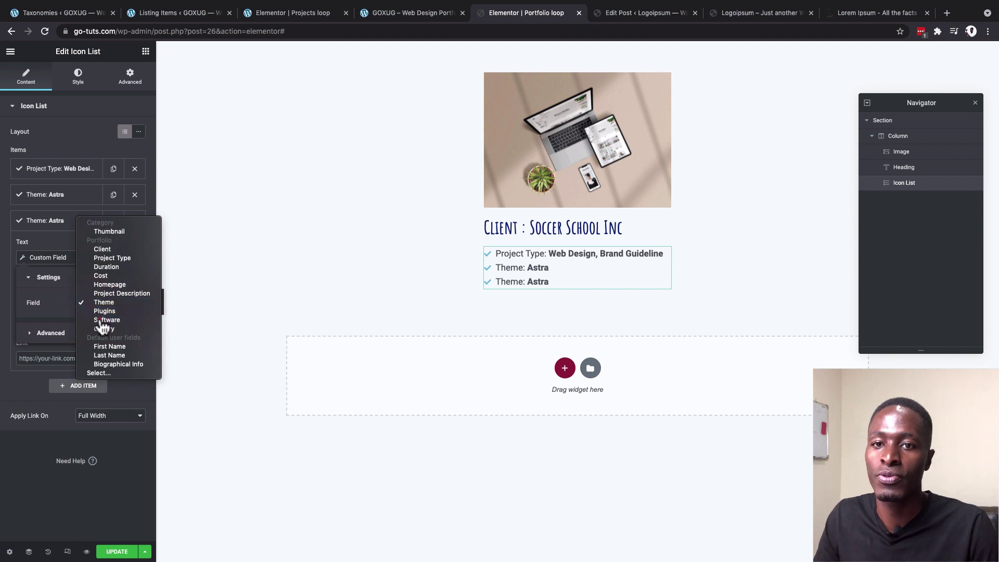
pyautogui.click(101, 320)
# Step: Change the text before the third list item's dynamic value to "Software: <strong>" and collapse the item
pyautogui.click(50, 333)
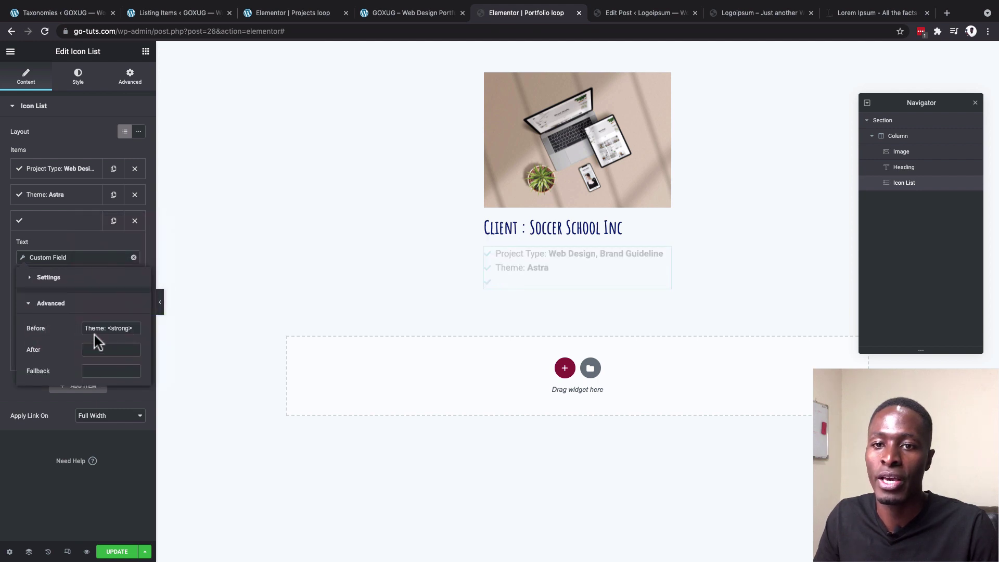
pyautogui.moveTo(106, 327); pyautogui.dragTo(65, 326)
pyautogui.write('S')
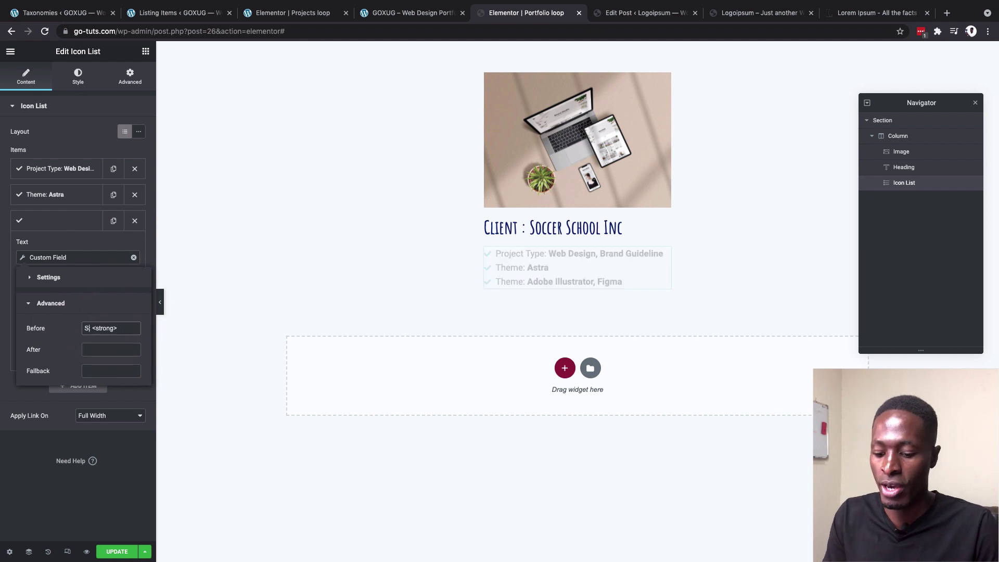
pyautogui.write('oftware:')
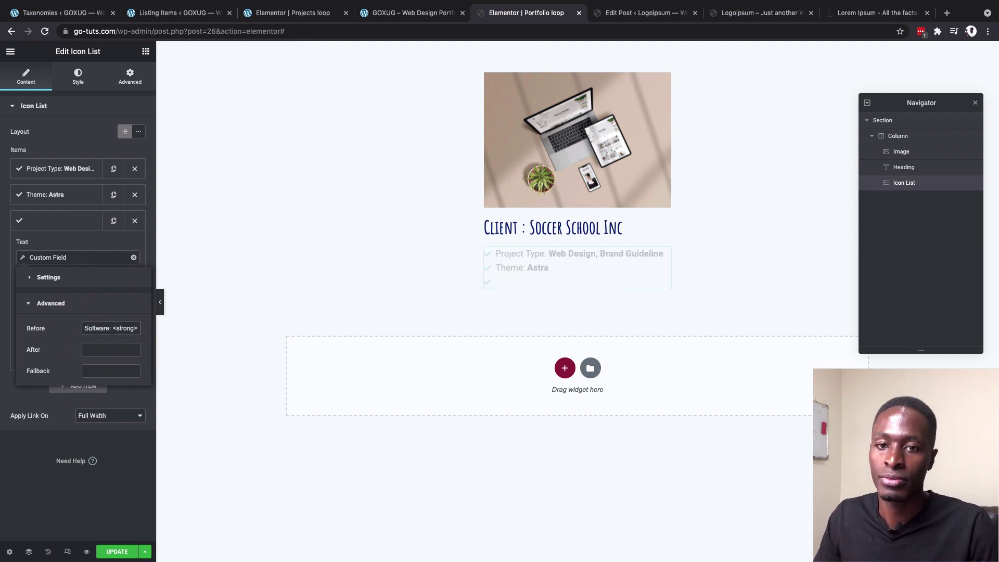
pyautogui.click(21, 256)
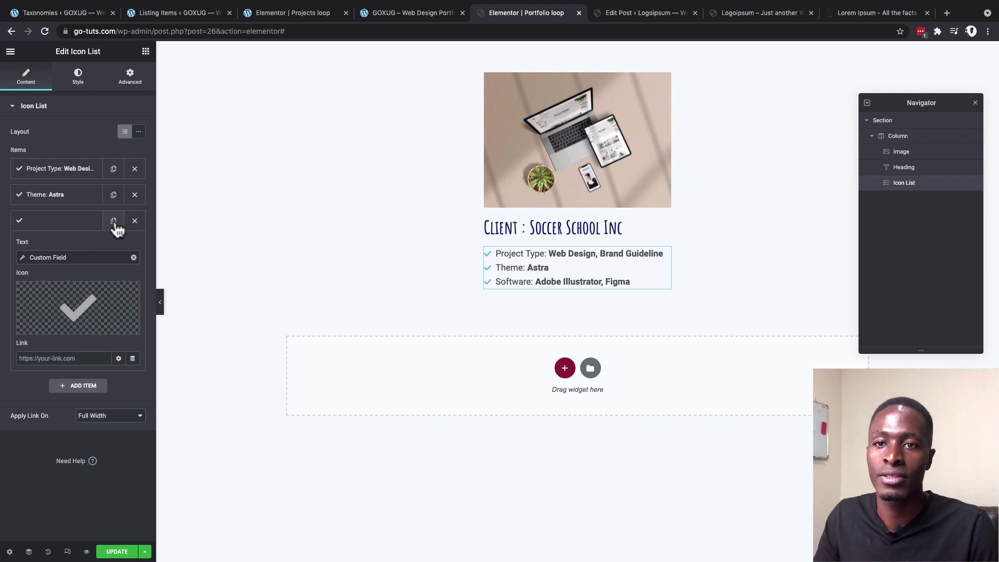
pyautogui.click(47, 221)
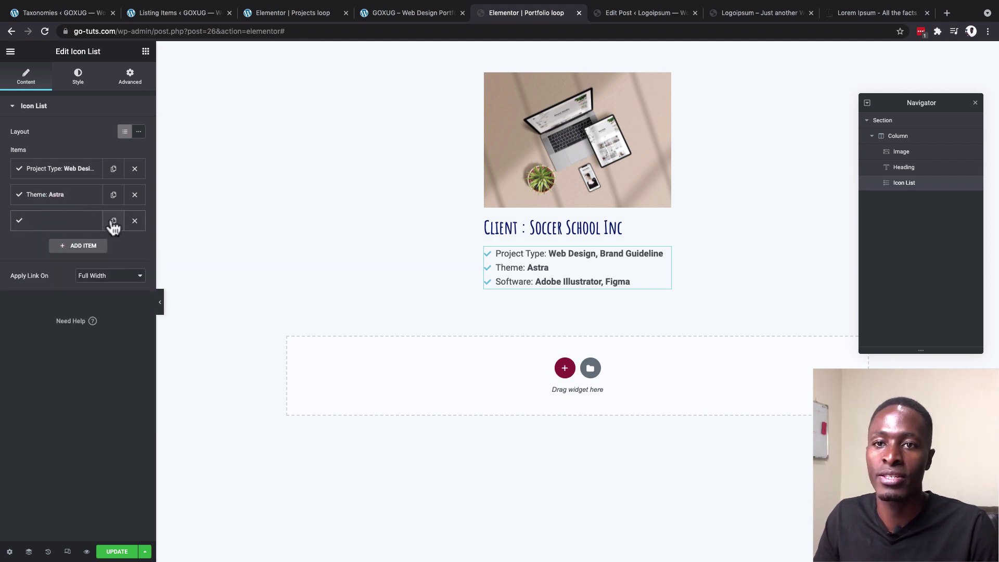
# Step: Duplicate the Software list item and switch the copy's custom field to Cost
pyautogui.click(113, 221)
pyautogui.click(63, 249)
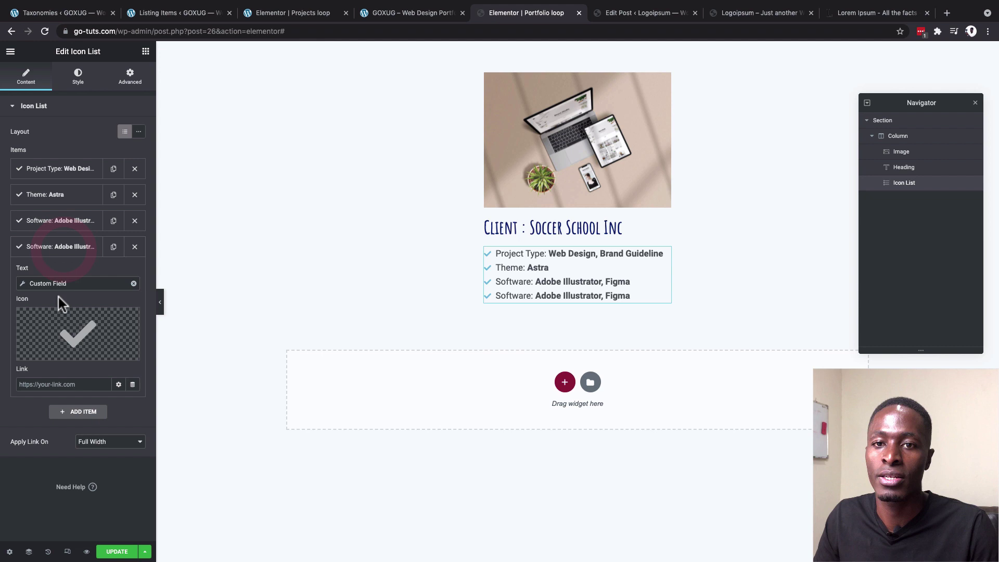
pyautogui.click(23, 284)
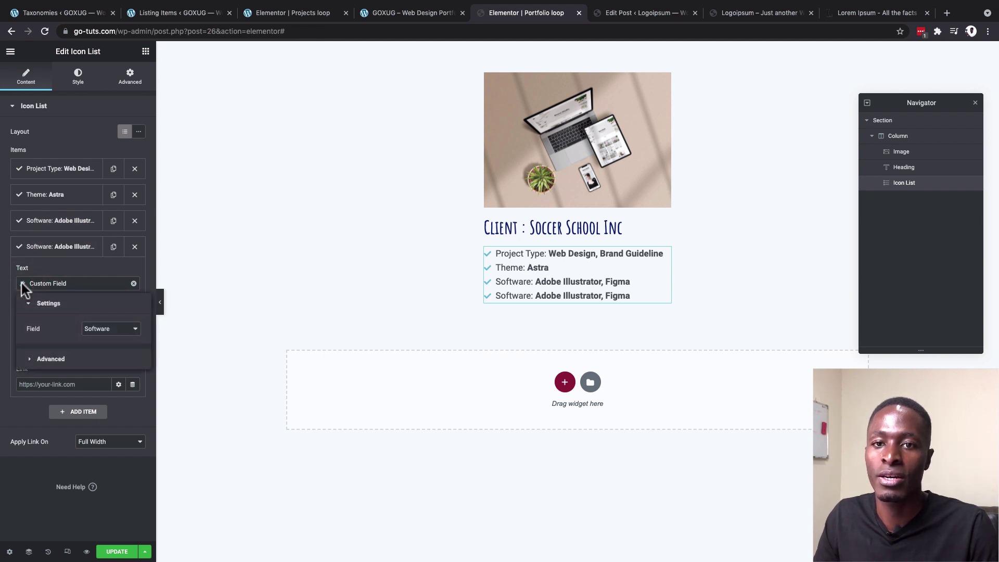
pyautogui.click(111, 328)
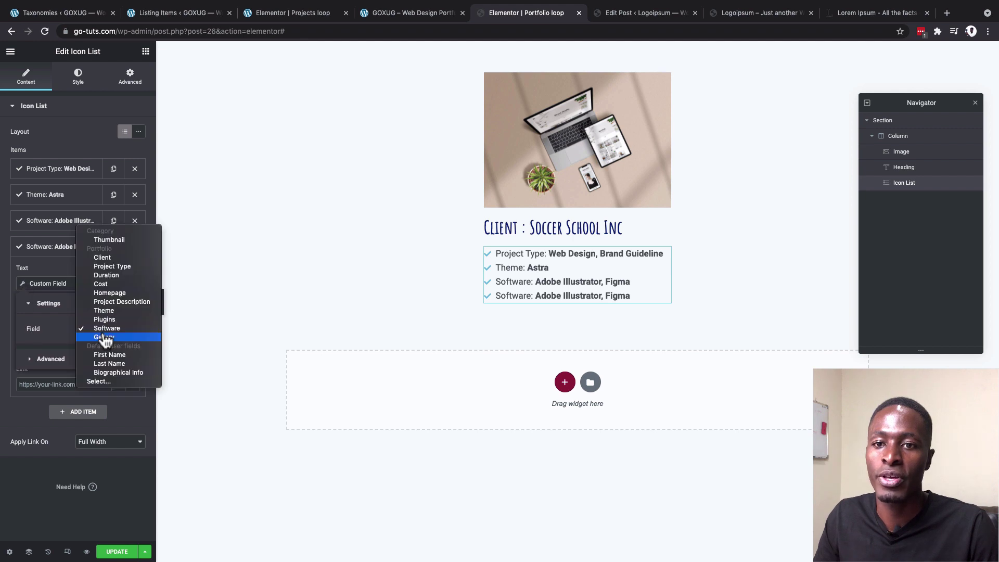
pyautogui.click(111, 284)
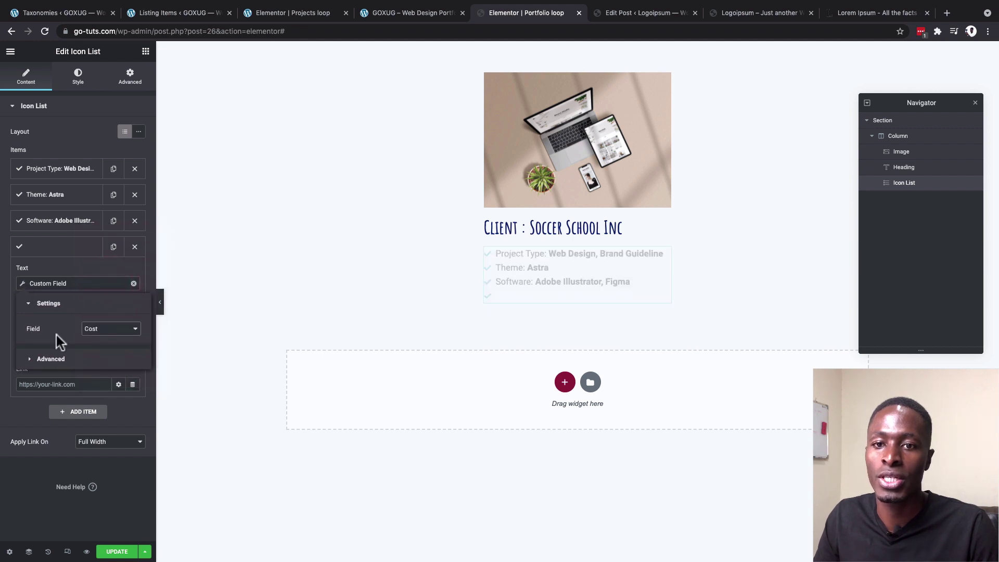
# Step: Change the text before the fourth list item's dynamic value to "Cost: <strong>" and collapse the item
pyautogui.click(50, 359)
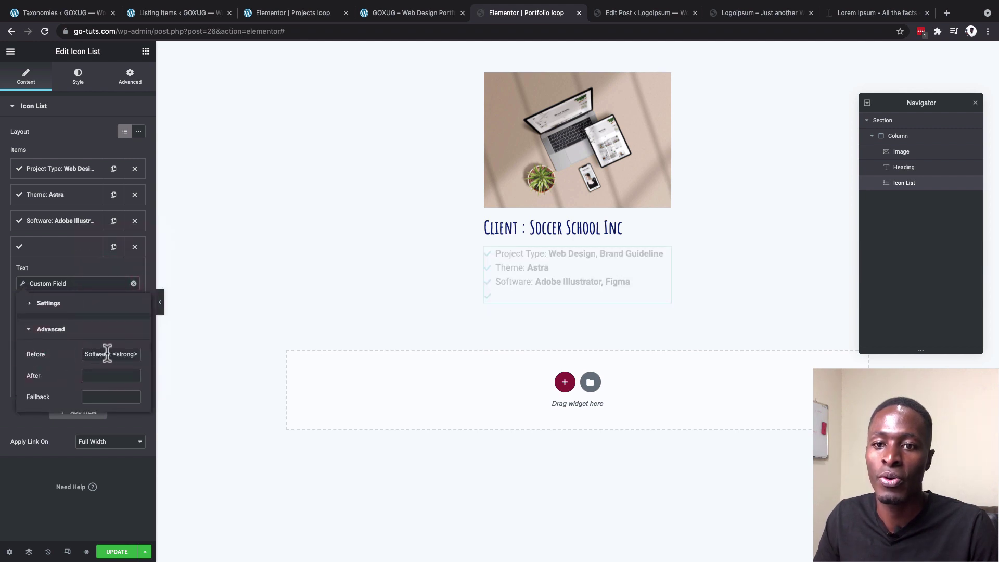
pyautogui.moveTo(106, 354); pyautogui.dragTo(82, 352)
pyautogui.write('Cost:')
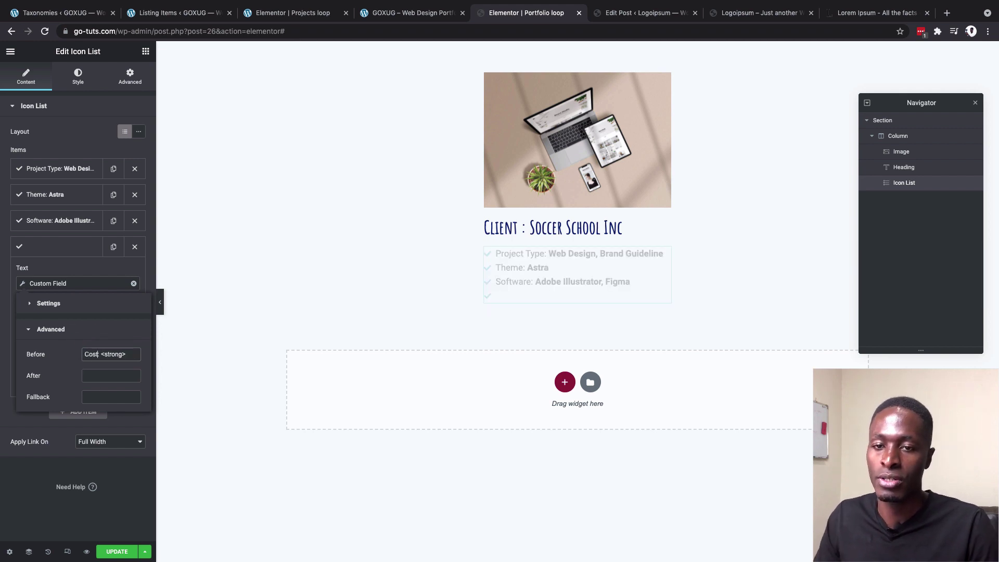
pyautogui.click(70, 283)
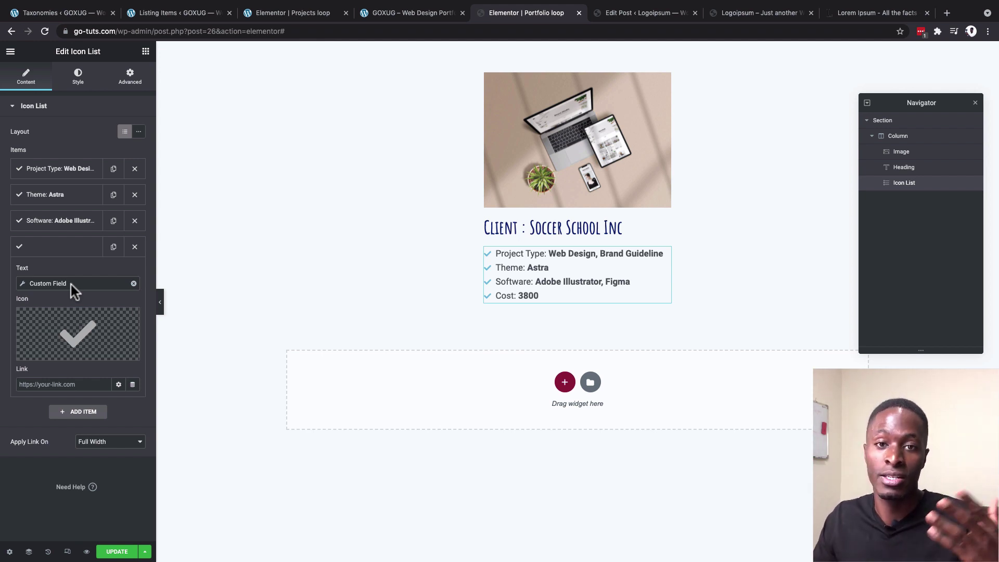
pyautogui.click(49, 254)
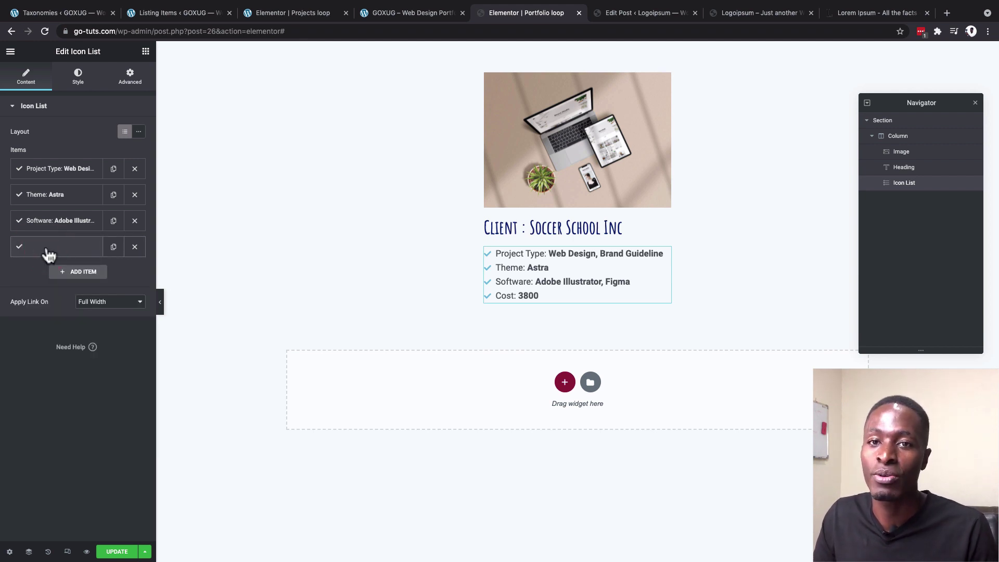
pyautogui.click(49, 254)
pyautogui.click(49, 252)
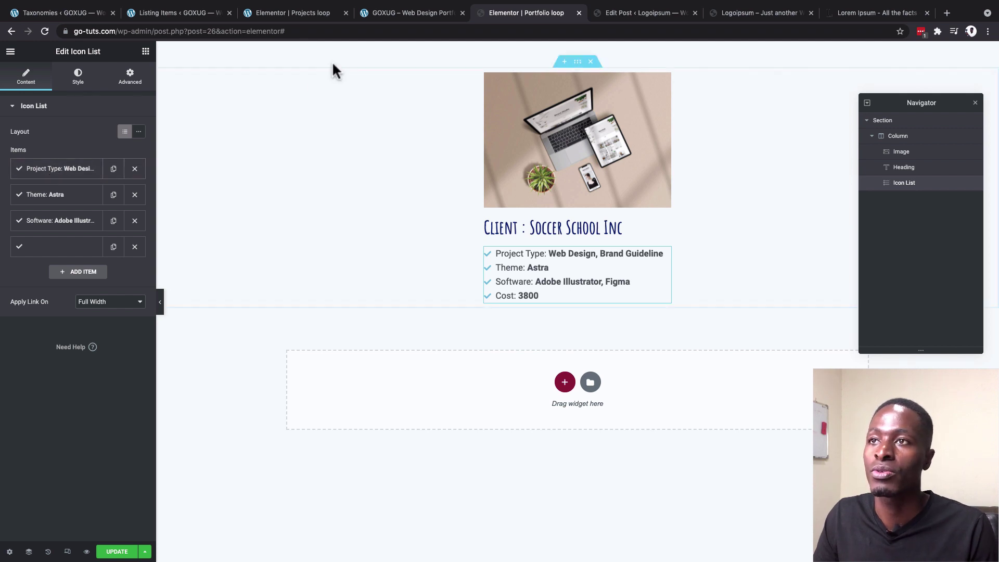
# Step: Find icons matching "pro" and replace the Project Type list item's check mark with the project diagram icon
pyautogui.click(56, 168)
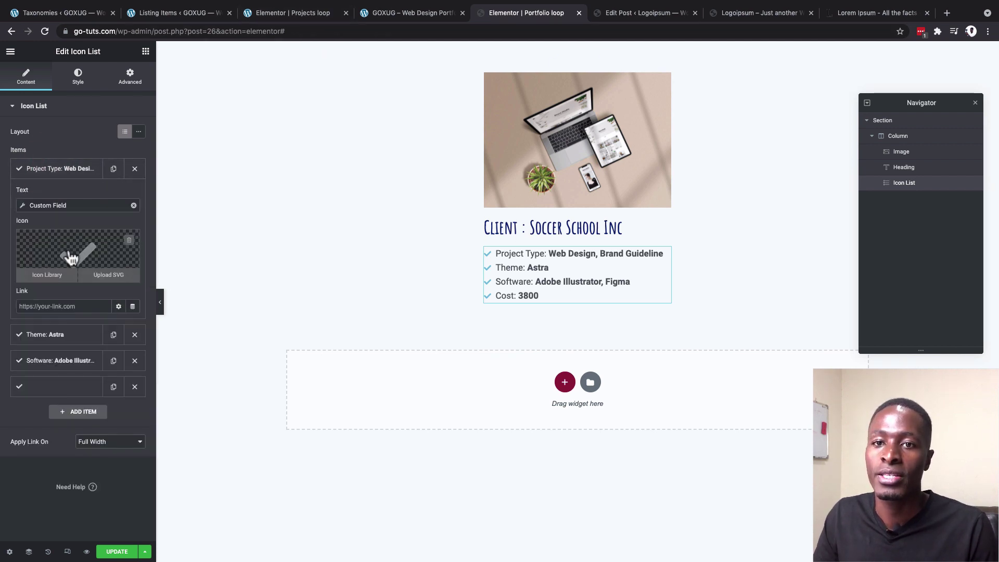
pyautogui.click(40, 277)
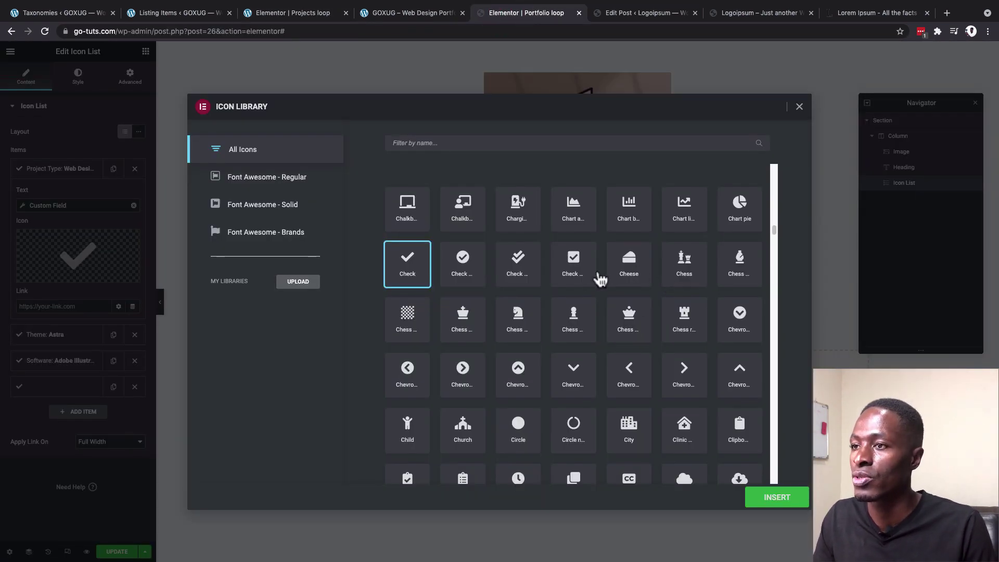
pyautogui.scroll(-2, 575, 318)
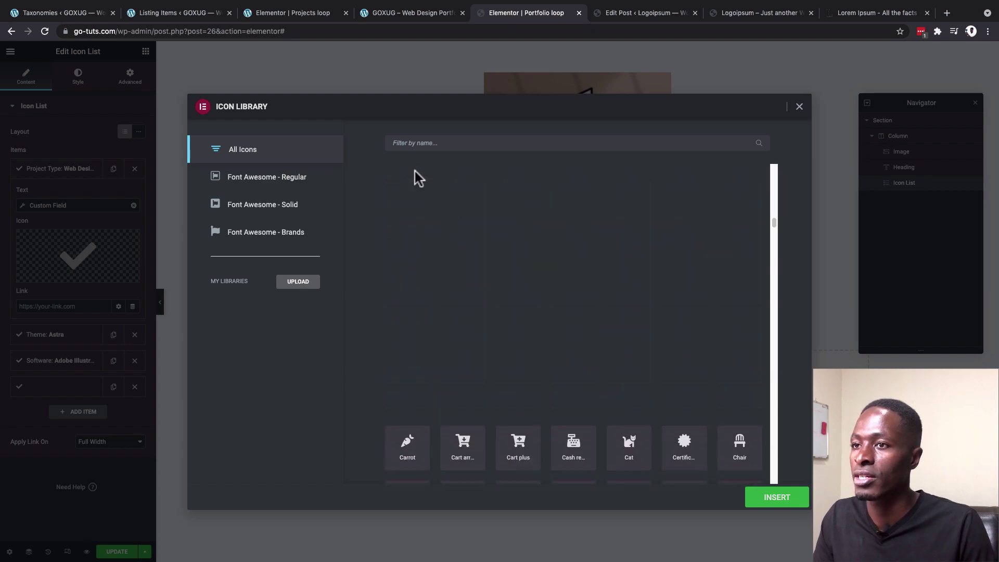
pyautogui.write('pro')
pyautogui.click(464, 208)
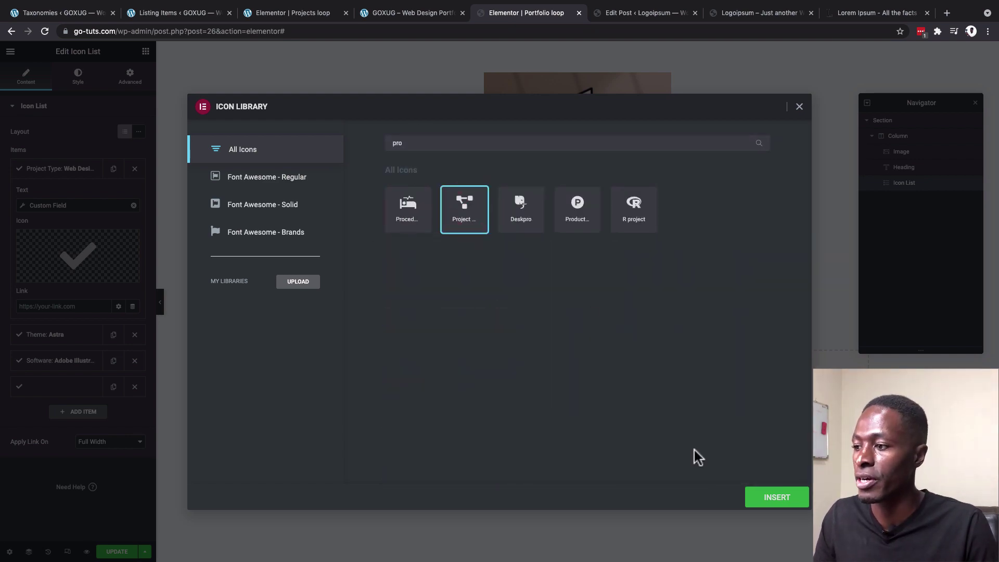
pyautogui.click(759, 499)
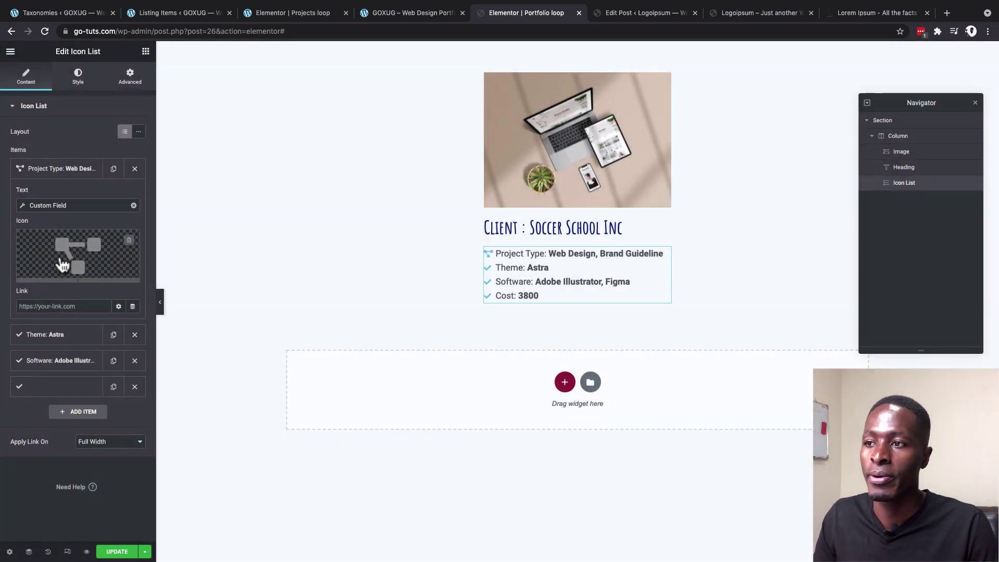
pyautogui.click(68, 172)
# Step: Find icons matching "qr" and replace the Theme list item's check mark with the Qrcode icon
pyautogui.click(60, 196)
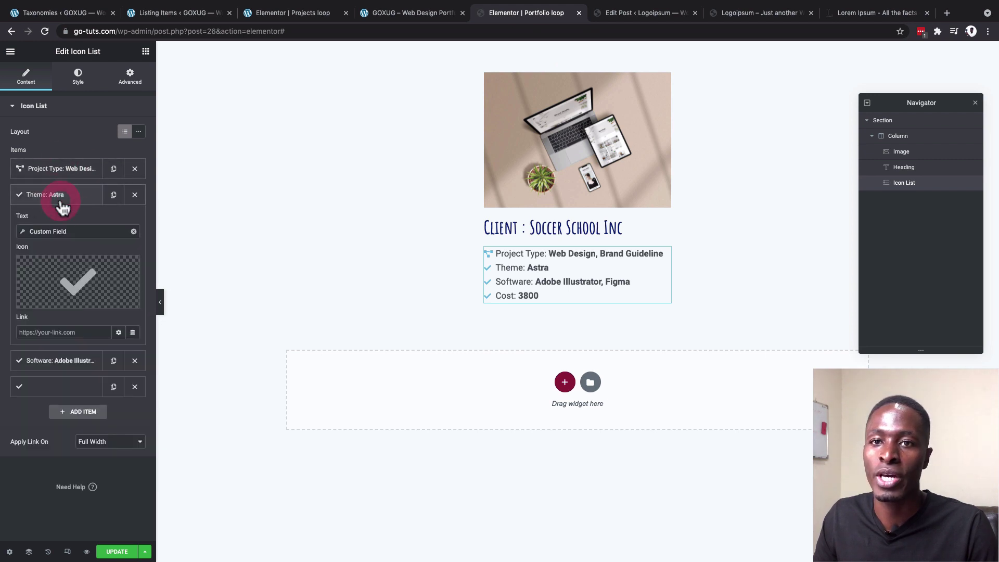
pyautogui.click(78, 280)
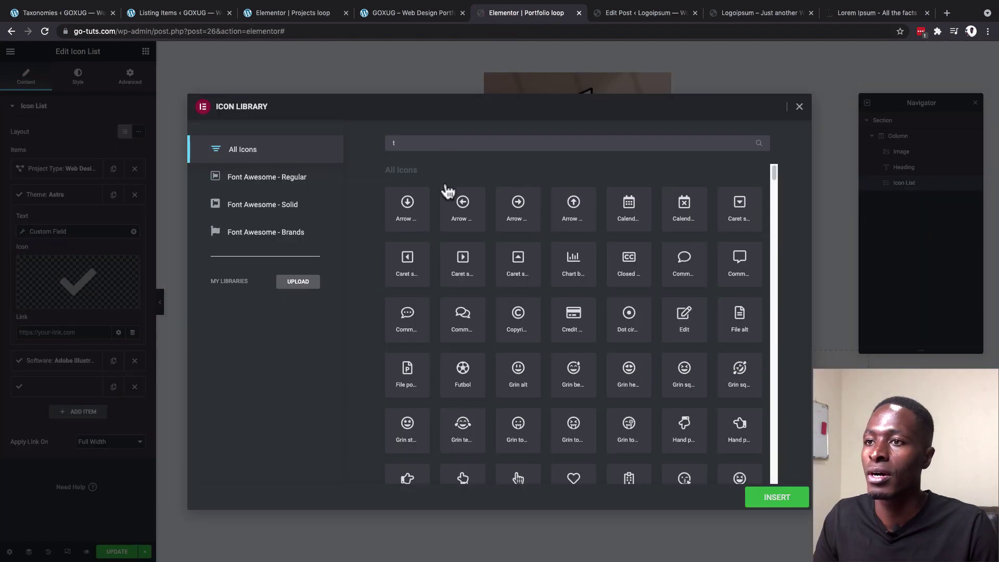
pyautogui.click(418, 143)
pyautogui.write('t')
pyautogui.press('BackSpace')
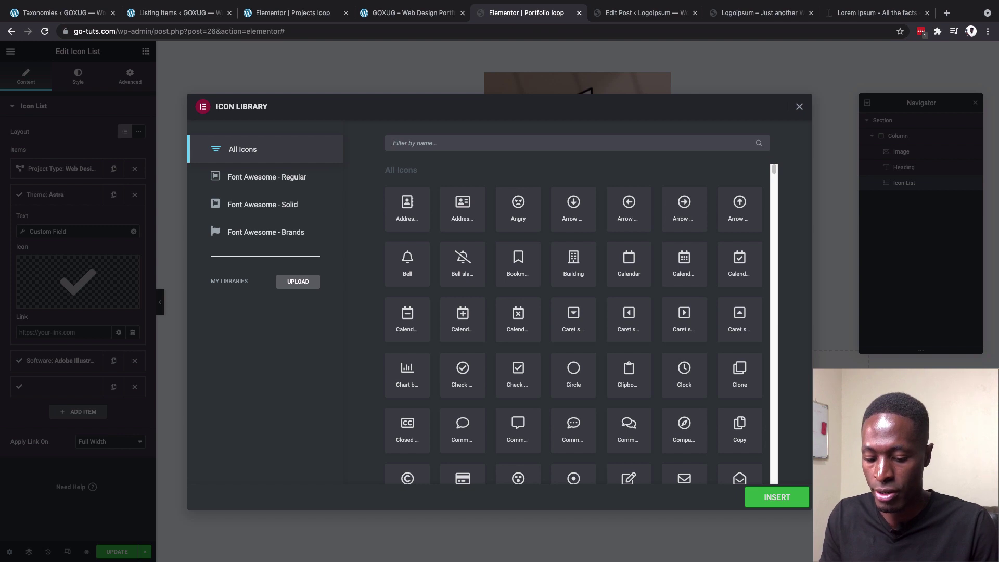
pyautogui.write('qr')
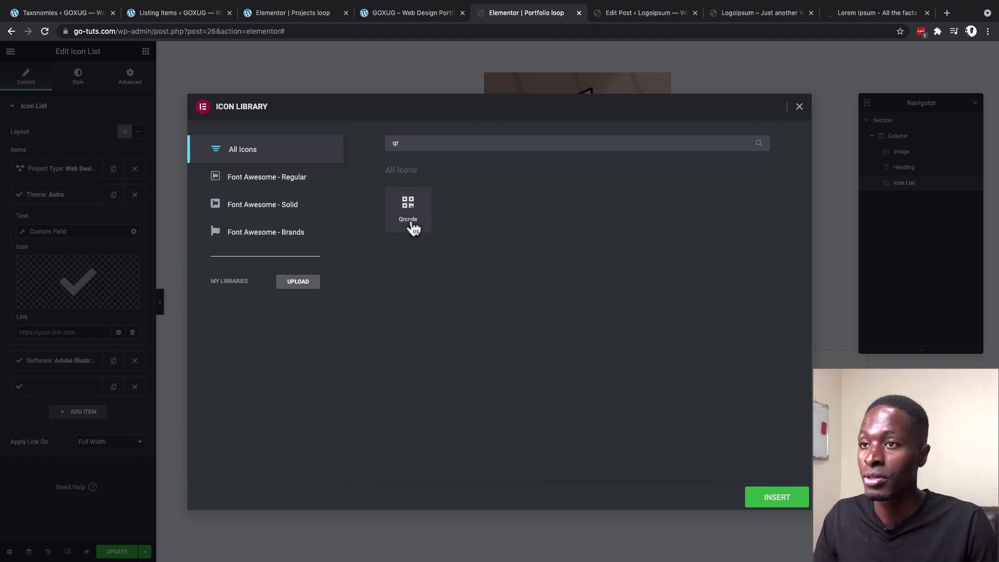
pyautogui.click(409, 234)
pyautogui.click(759, 495)
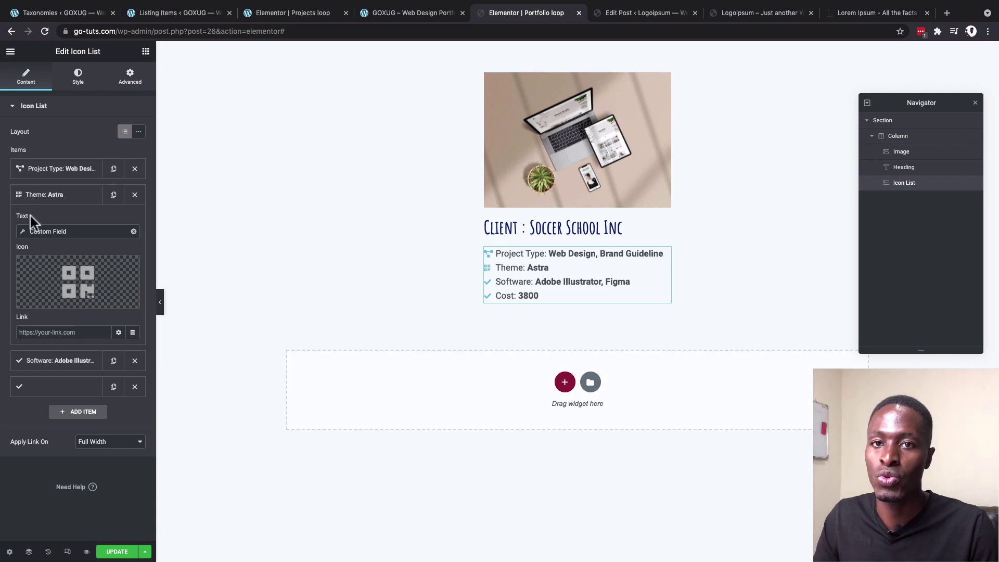
# Step: Find icons matching "cod", give the Software list item the Code icon and collapse the item
pyautogui.click(57, 359)
pyautogui.click(79, 307)
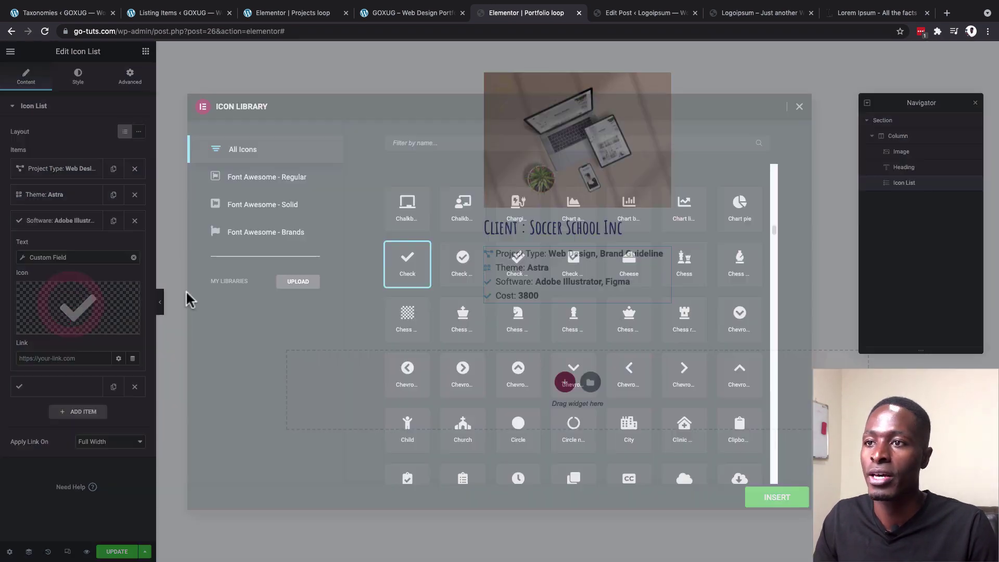
pyautogui.write('cod')
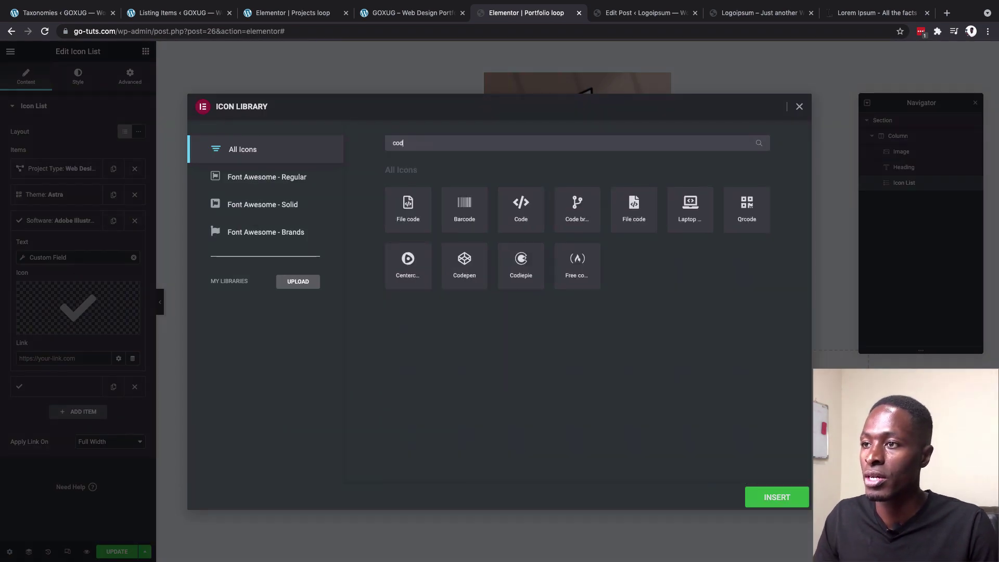
pyautogui.doubleClick(544, 225)
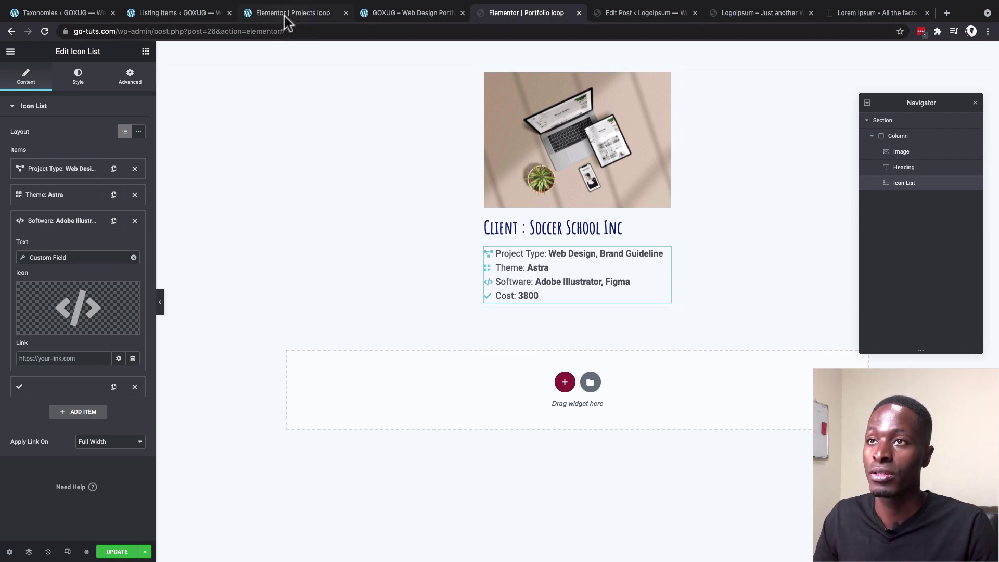
pyautogui.click(57, 221)
# Step: Replace the Cost list item's check mark with the circle notch icon from the icon library
pyautogui.click(61, 246)
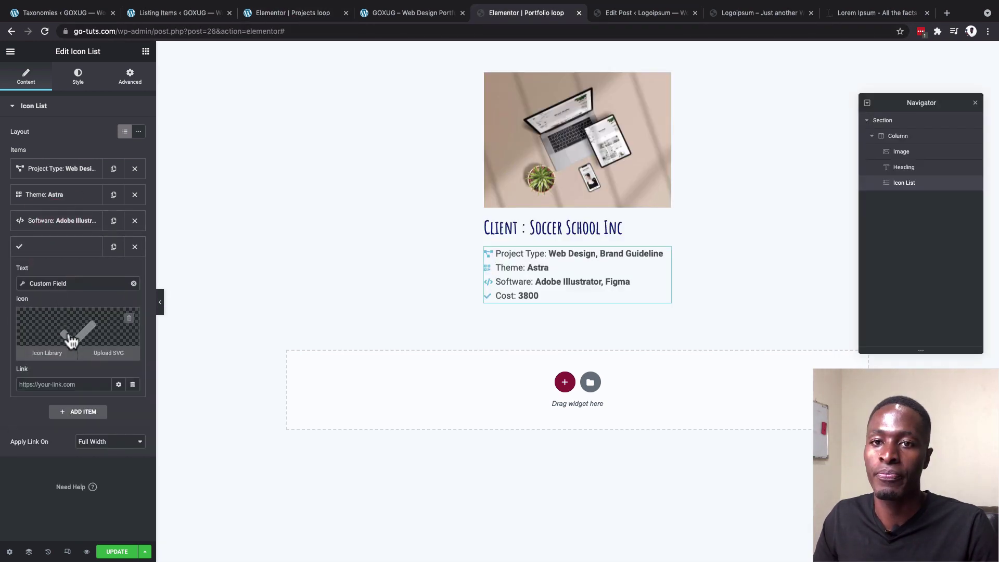
pyautogui.click(71, 340)
pyautogui.click(741, 333)
pyautogui.click(783, 494)
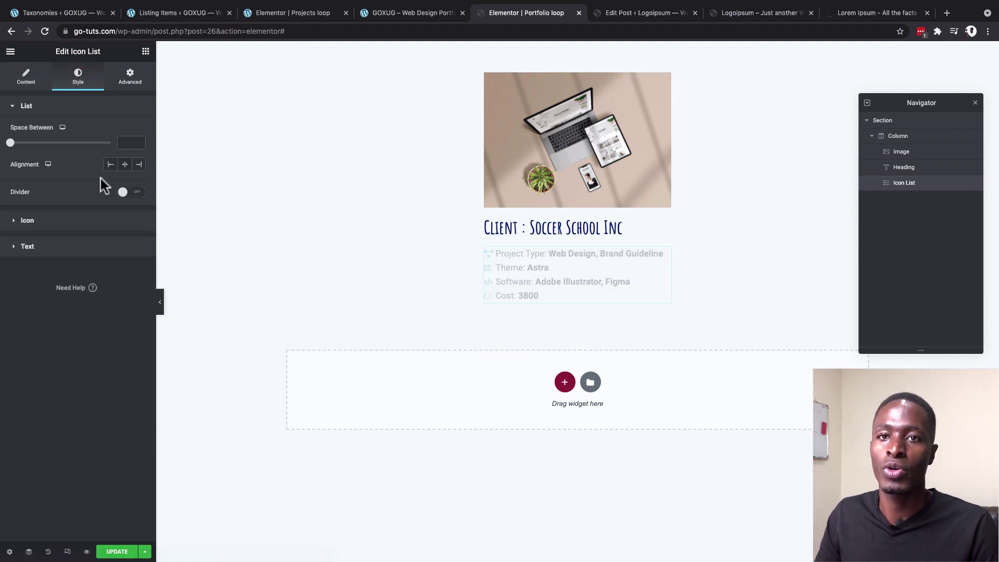
# Step: Set the icon list's icon color to the orange global color
pyautogui.click(29, 221)
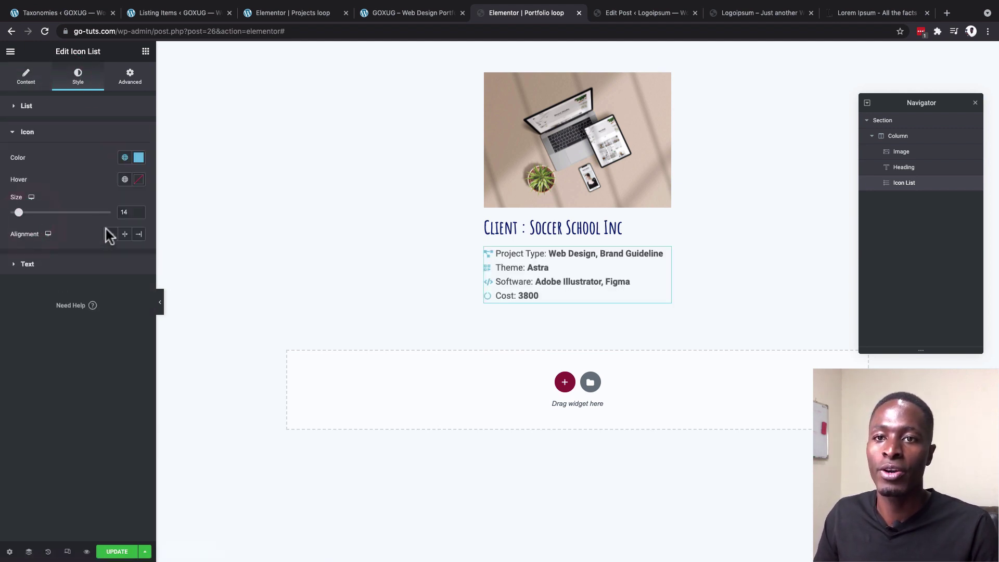
pyautogui.click(125, 157)
pyautogui.scroll(-5, 72, 268)
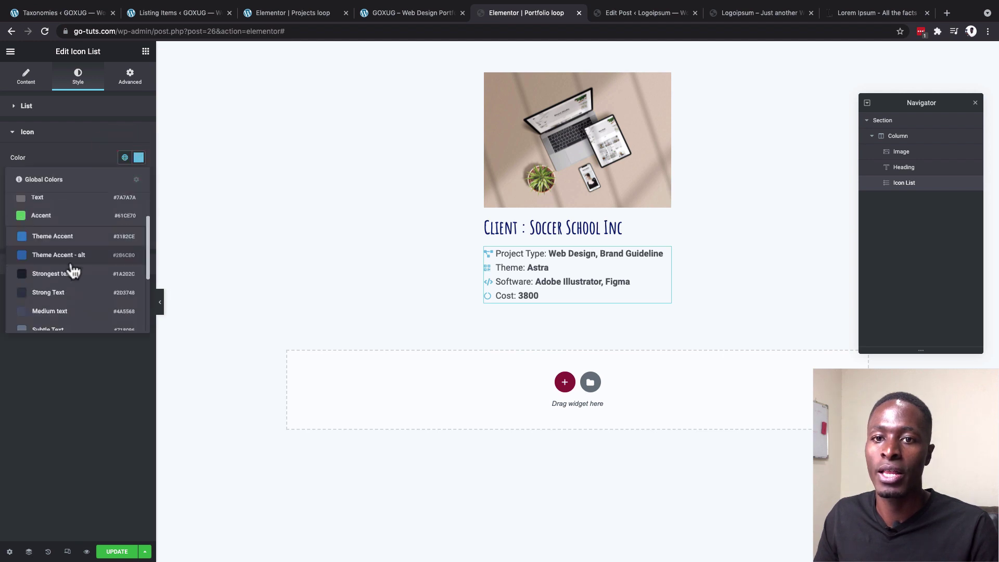
pyautogui.click(41, 317)
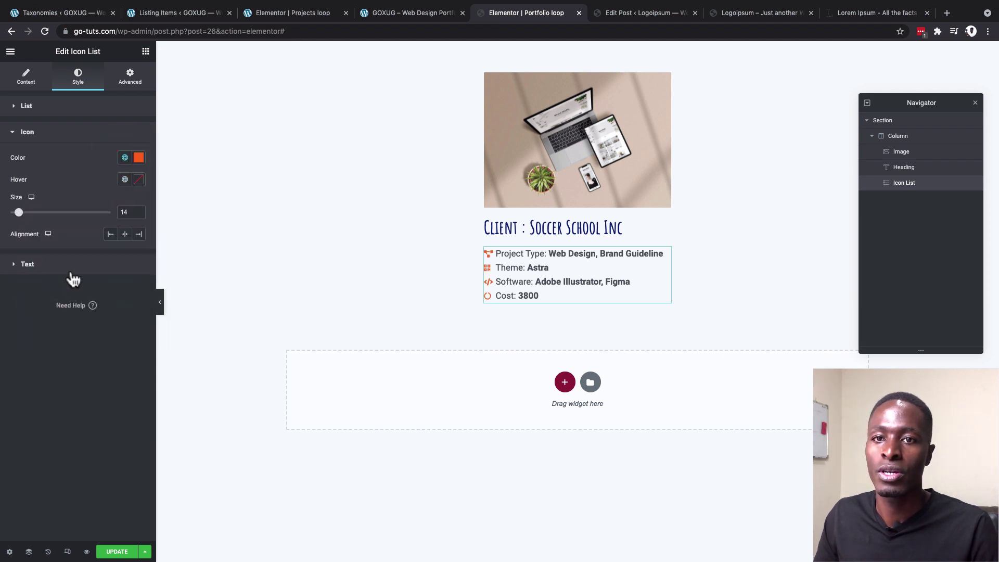
# Step: Set the icon list's text typography to the Amiko font family at a size of 14 px
pyautogui.click(40, 270)
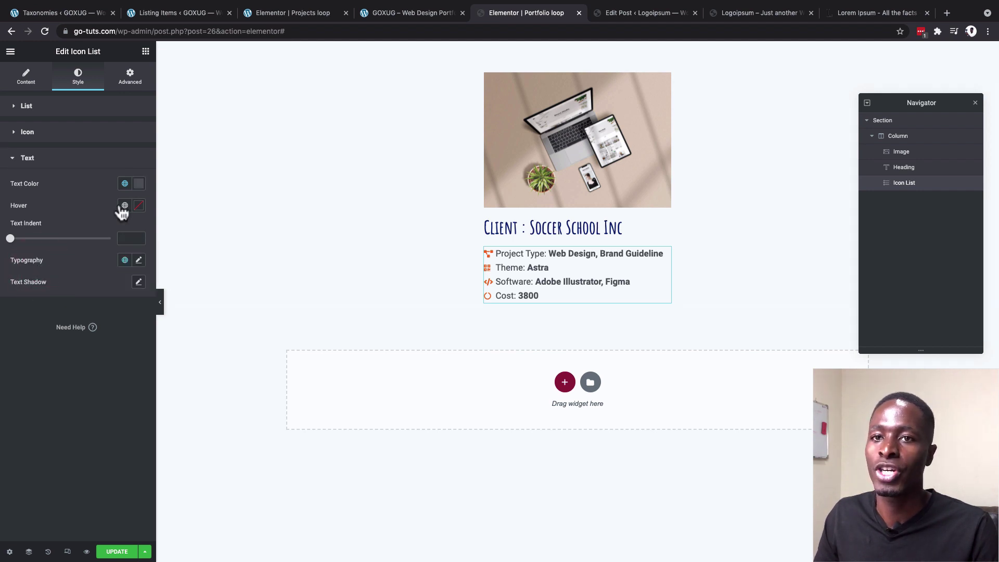
pyautogui.click(139, 261)
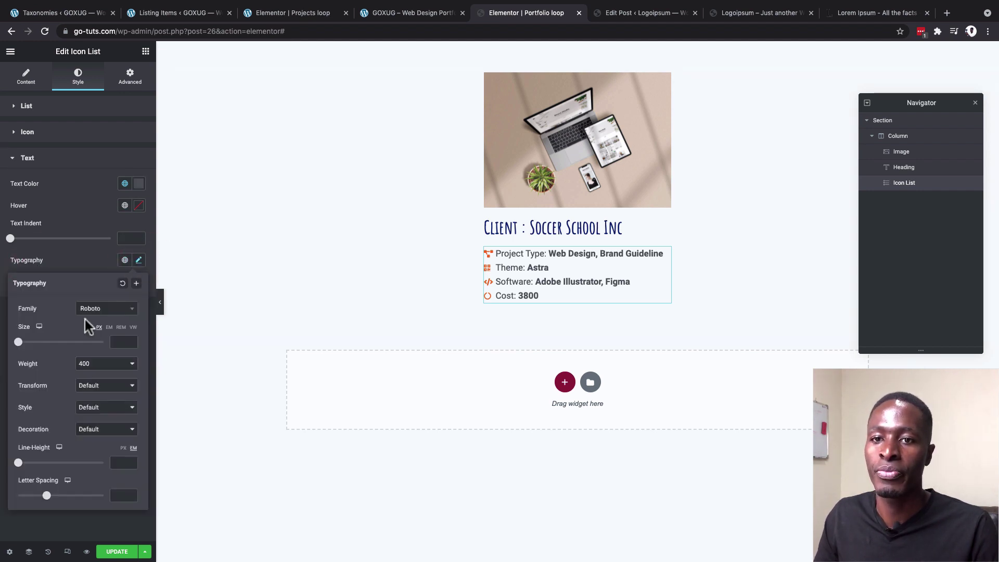
pyautogui.click(104, 308)
pyautogui.write('ami')
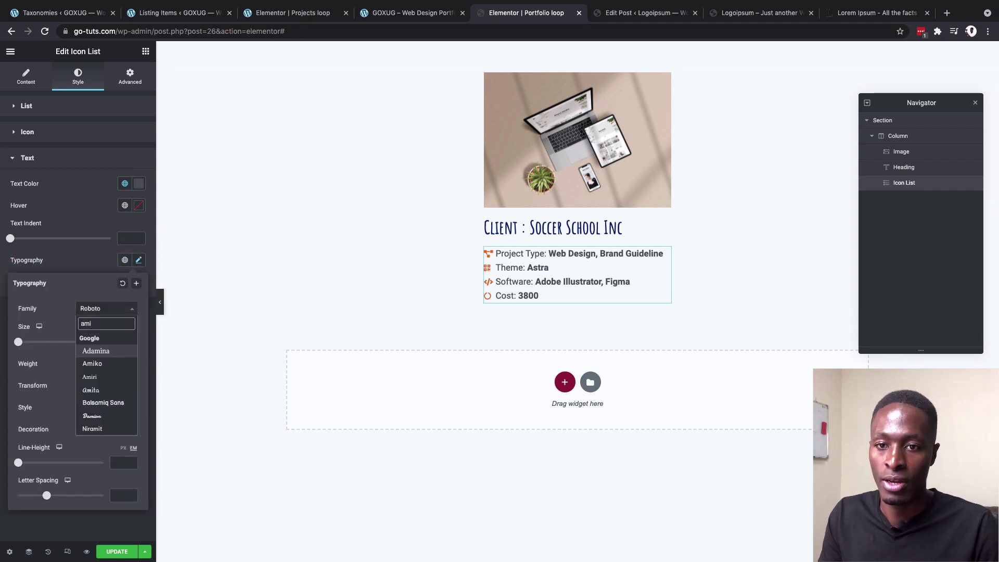
pyautogui.click(92, 363)
pyautogui.click(138, 260)
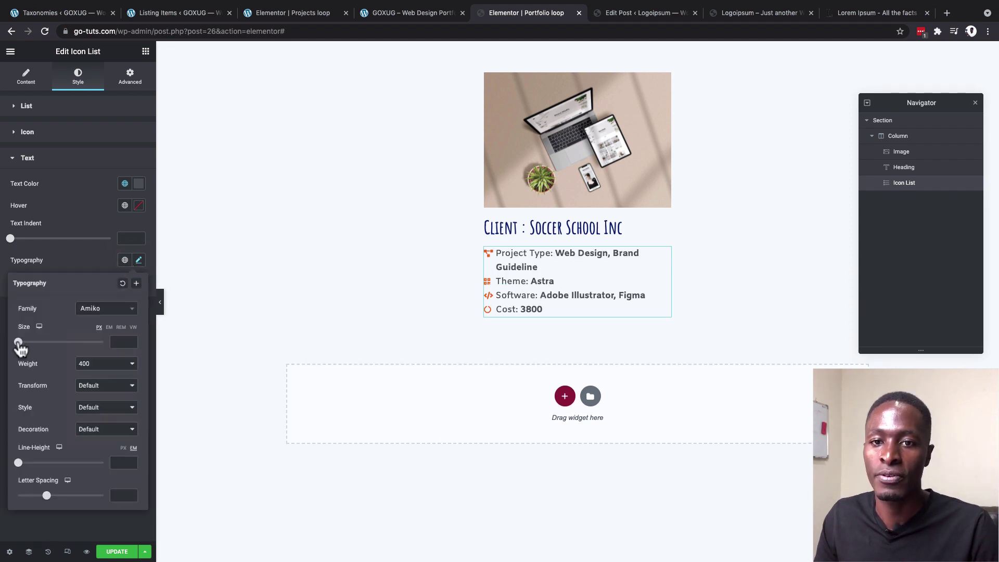
pyautogui.moveTo(20, 348); pyautogui.dragTo(24, 343)
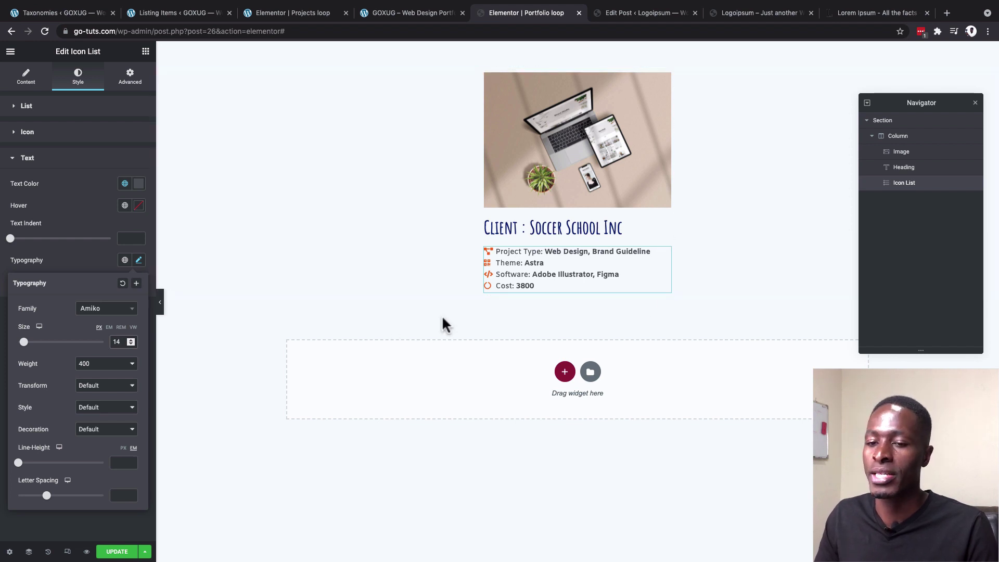
# Step: Compare the listing with the Recent Projects cards on the reference site and the Sports Rise post's fields
pyautogui.click(401, 12)
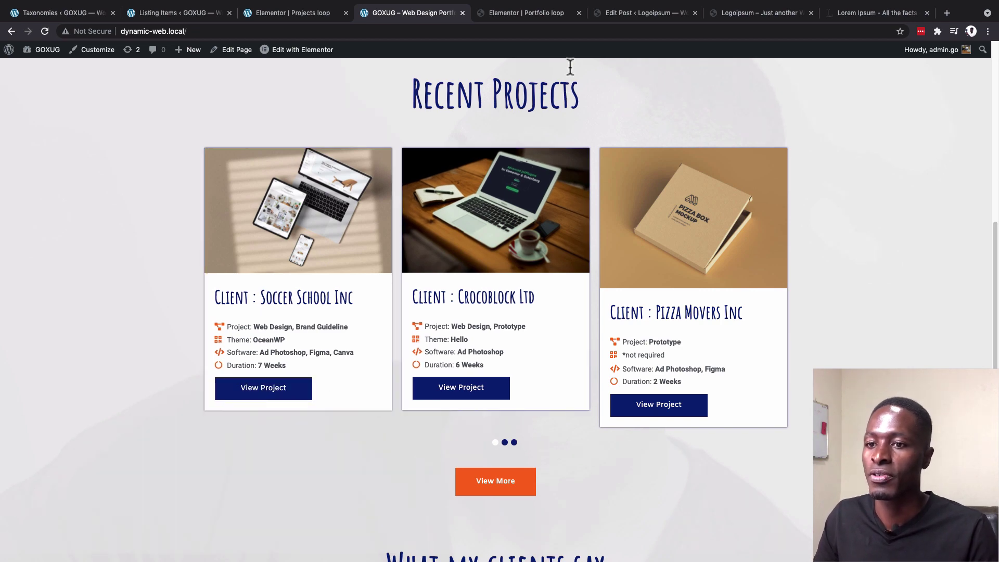
pyautogui.click(624, 12)
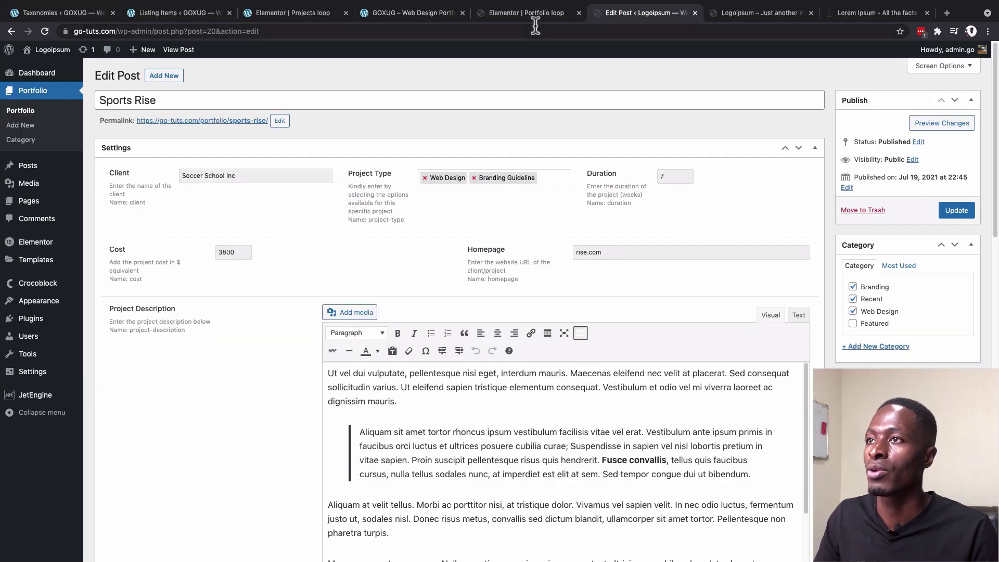
pyautogui.click(523, 13)
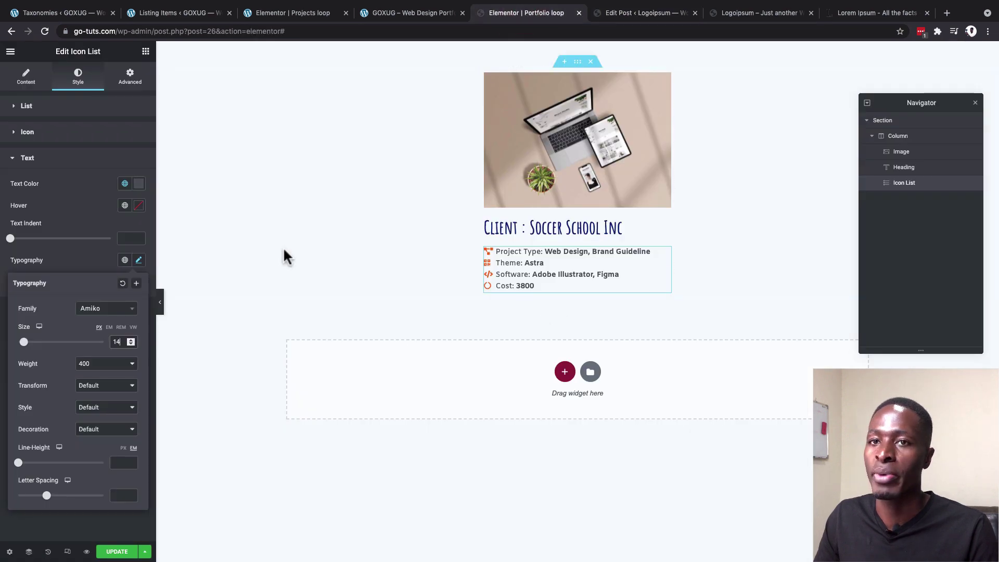
# Step: Add a Button widget below the icon list and set its text to "View Project"
pyautogui.click(143, 52)
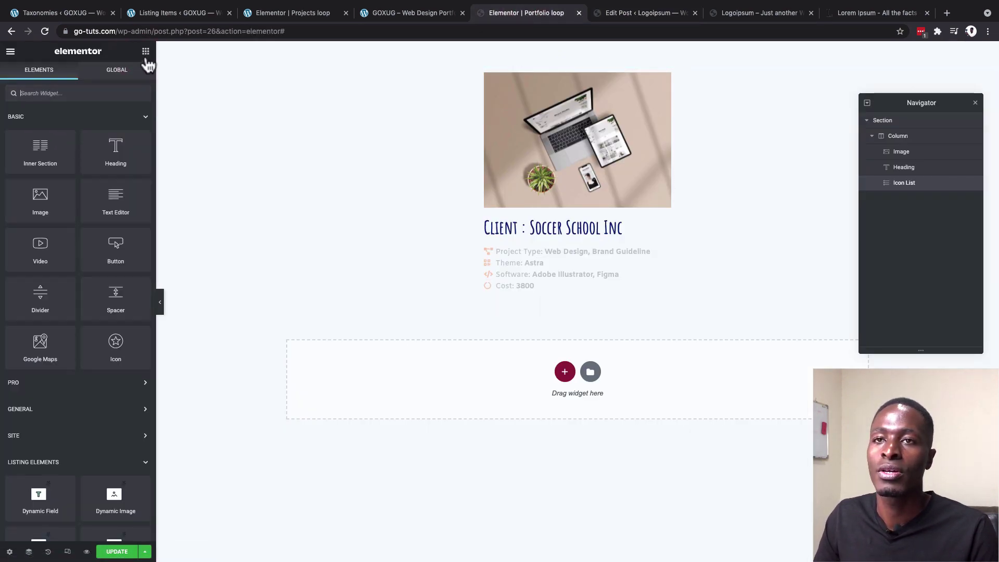
pyautogui.click(63, 94)
pyautogui.write('bu')
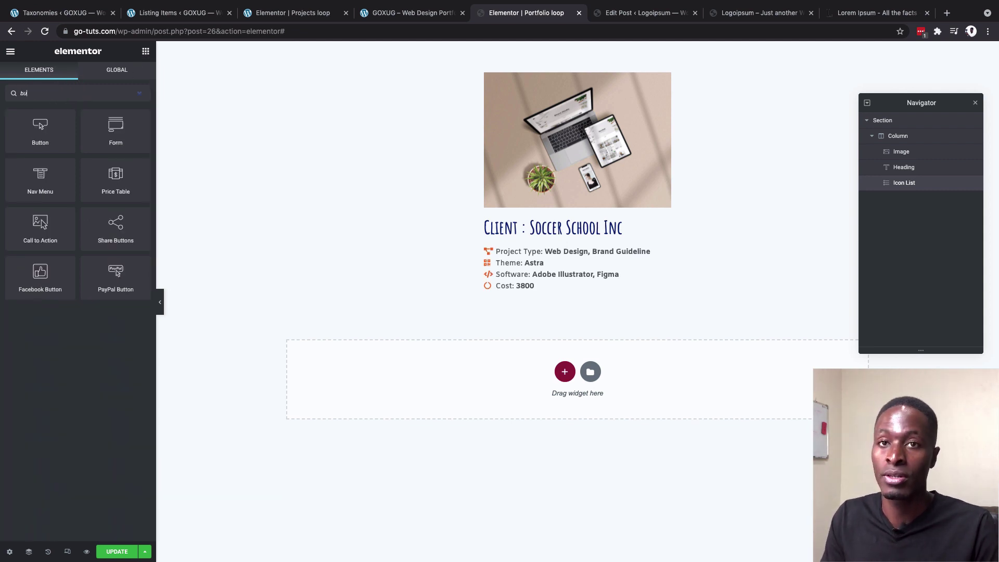
pyautogui.moveTo(38, 138); pyautogui.dragTo(551, 307)
pyautogui.click(138, 152)
pyautogui.click(51, 143)
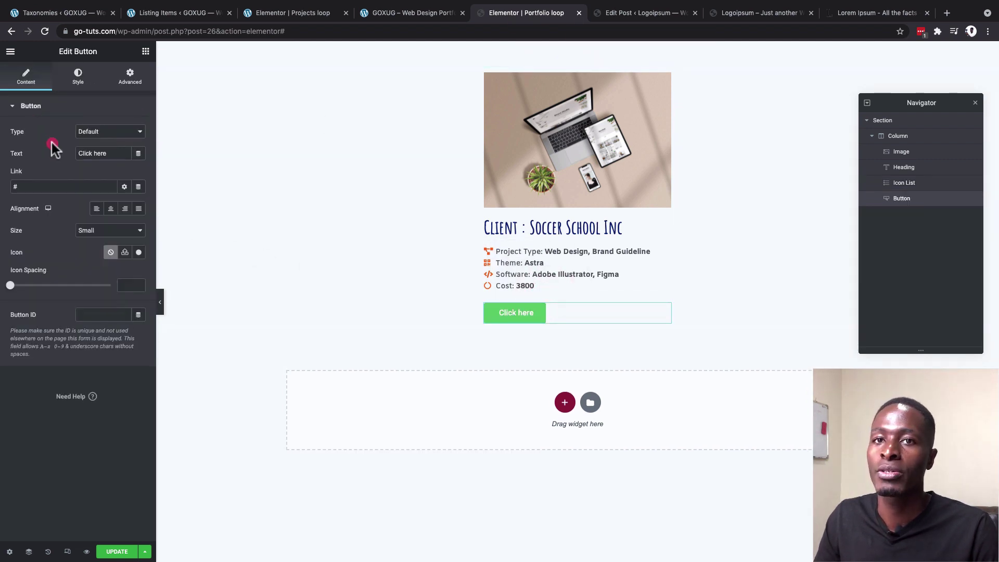
pyautogui.tripleClick(95, 155)
pyautogui.write('View Project')
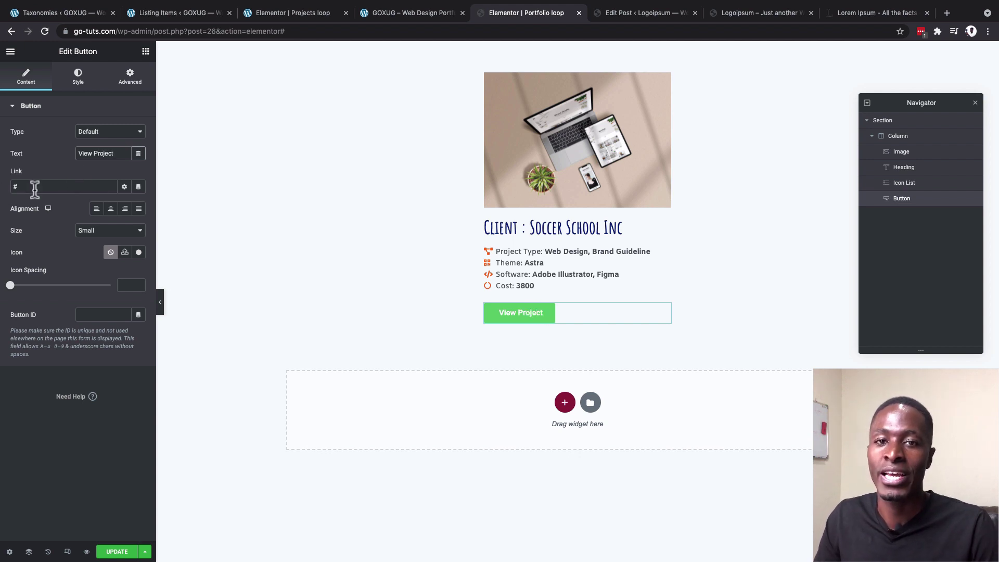
# Step: Link the View Project button dynamically to the Homepage custom field from JetEngine
pyautogui.click(139, 189)
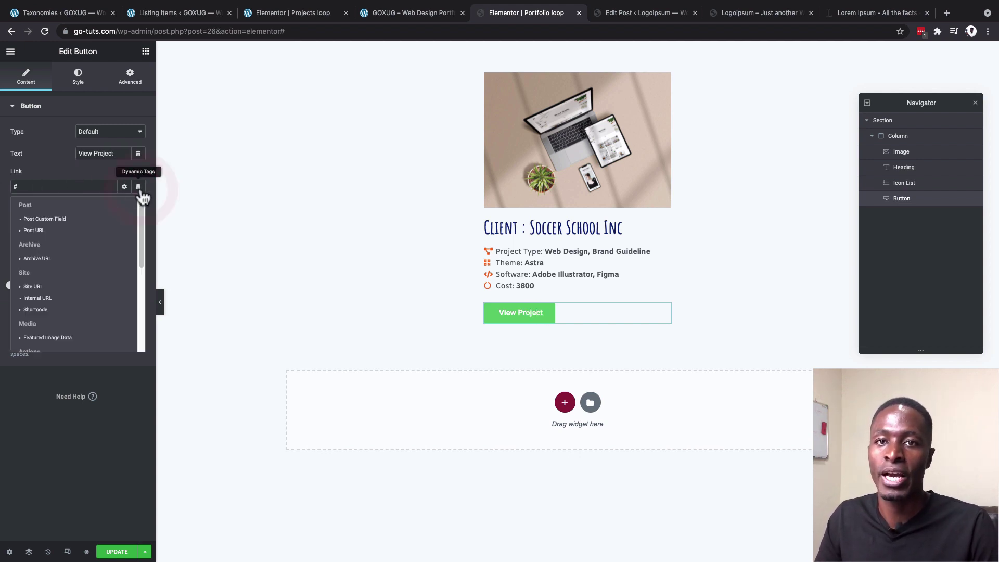
pyautogui.scroll(-3, 92, 240)
pyautogui.scroll(-3, 92, 239)
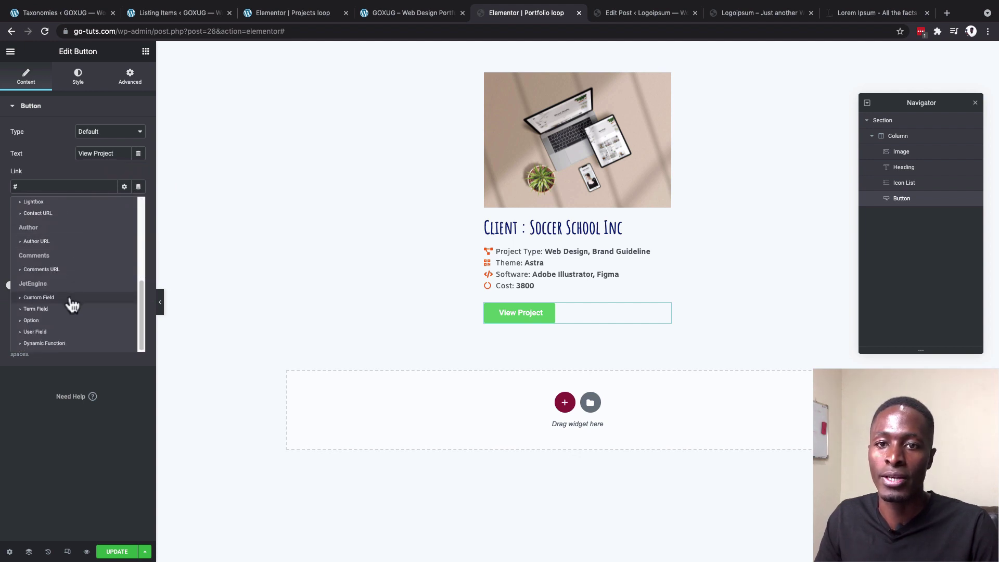
pyautogui.click(70, 298)
pyautogui.click(107, 237)
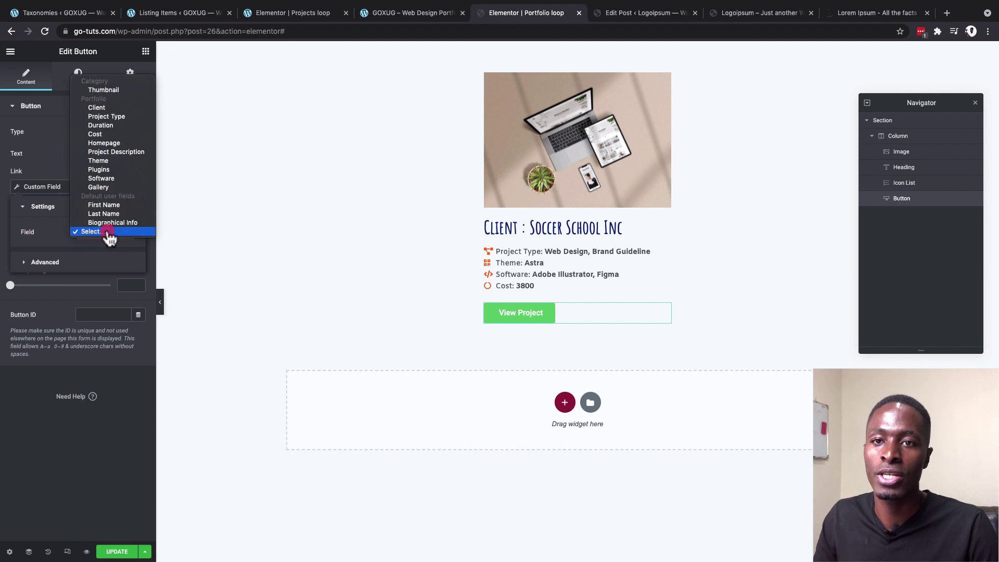
pyautogui.click(115, 144)
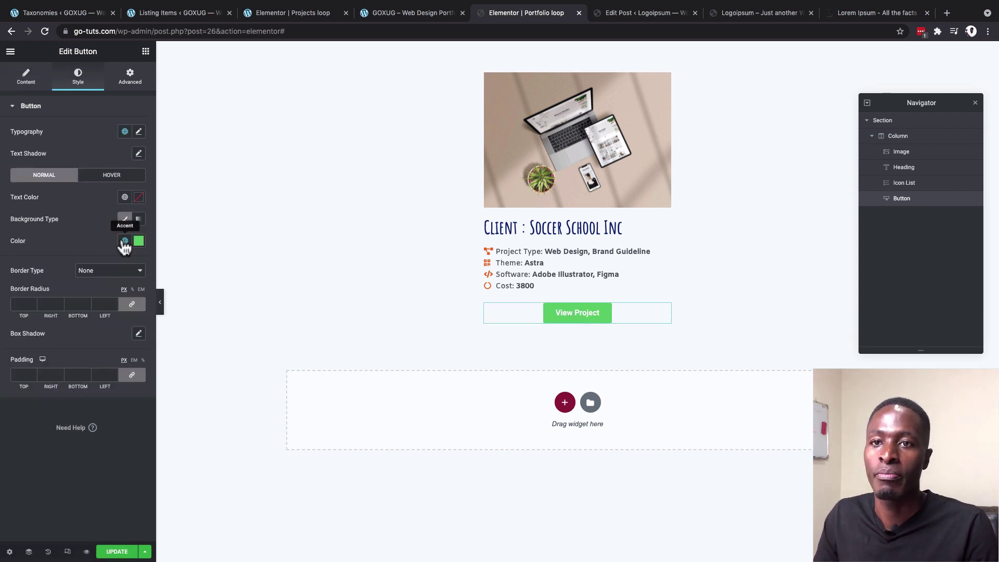
# Step: Set the button's background color to the global Blue for the normal state and the global Orange for the hover state
pyautogui.click(122, 242)
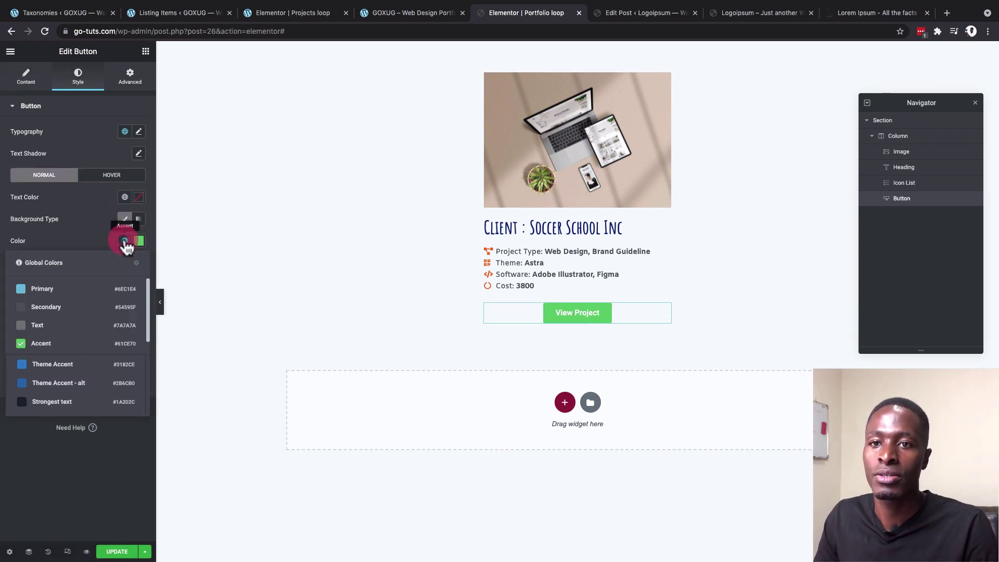
pyautogui.scroll(-5, 55, 369)
pyautogui.click(44, 384)
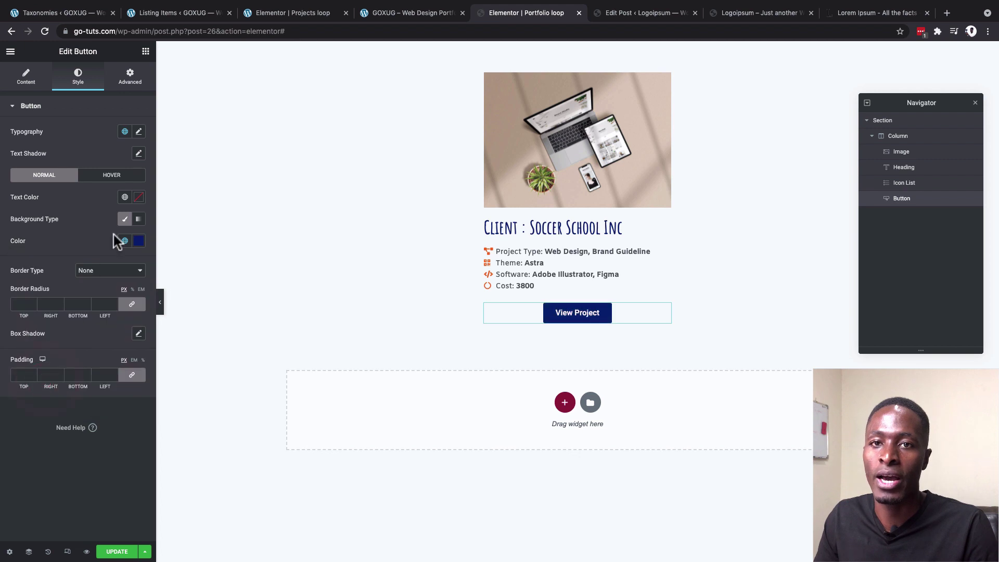
pyautogui.click(111, 177)
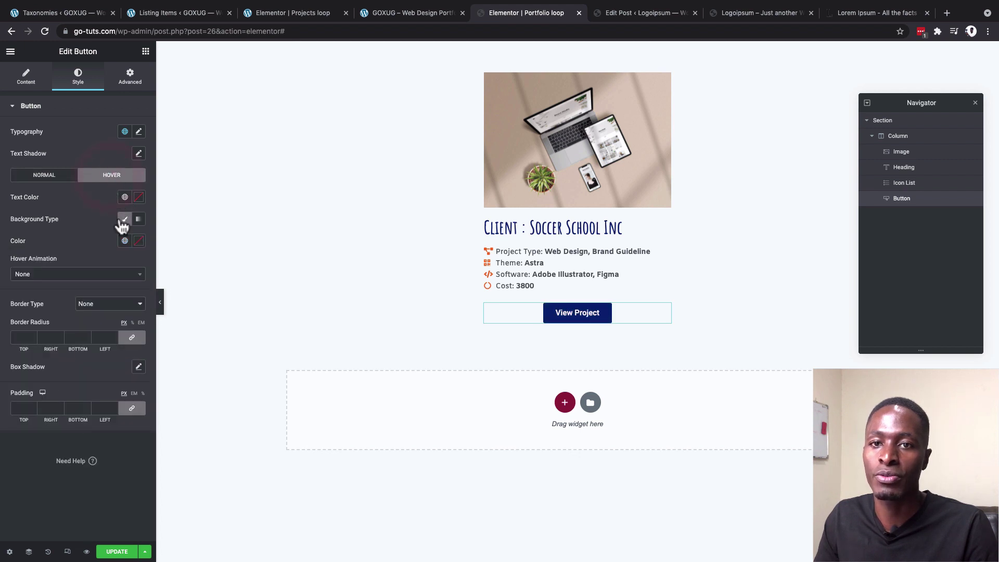
pyautogui.click(122, 242)
pyautogui.scroll(-5, 47, 374)
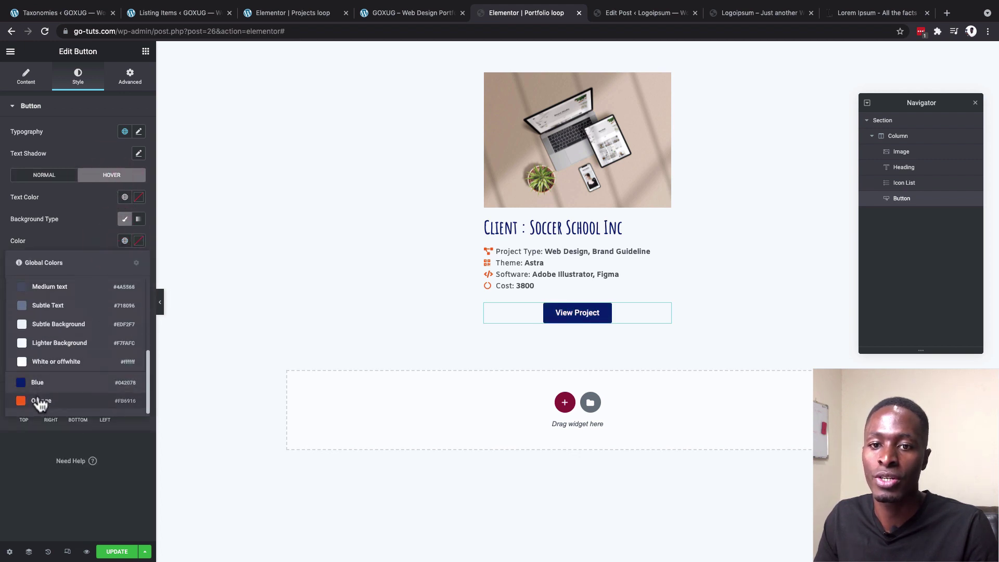
pyautogui.click(39, 401)
# Step: Change the button's typography font family to Amiko
pyautogui.click(139, 132)
pyautogui.click(111, 180)
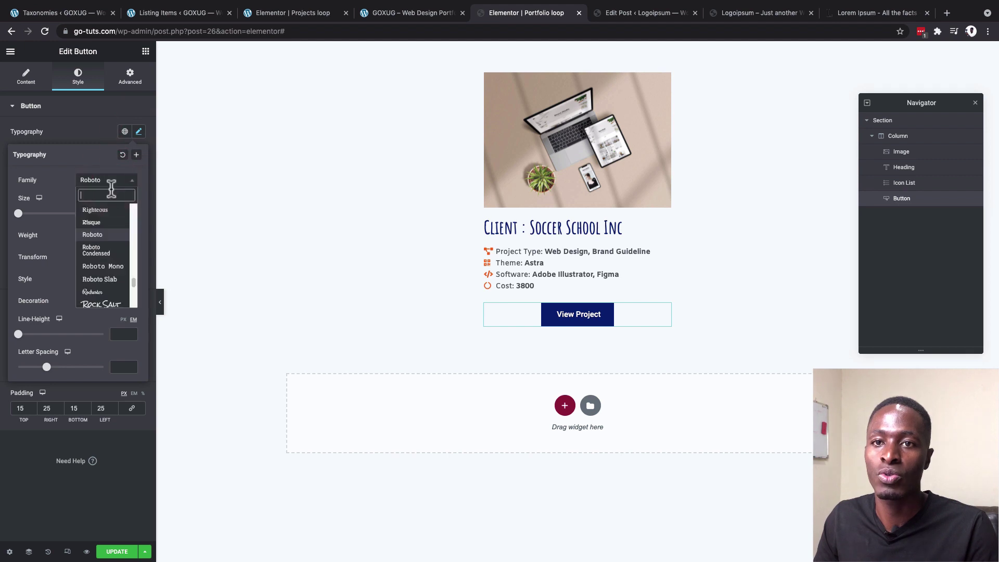
pyautogui.scroll(10, 111, 255)
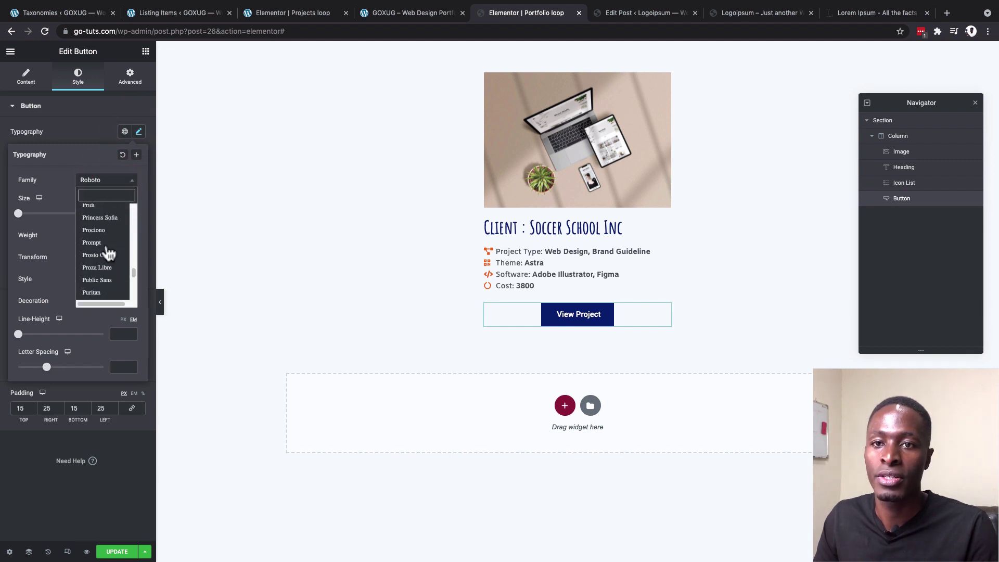
pyautogui.write('ami')
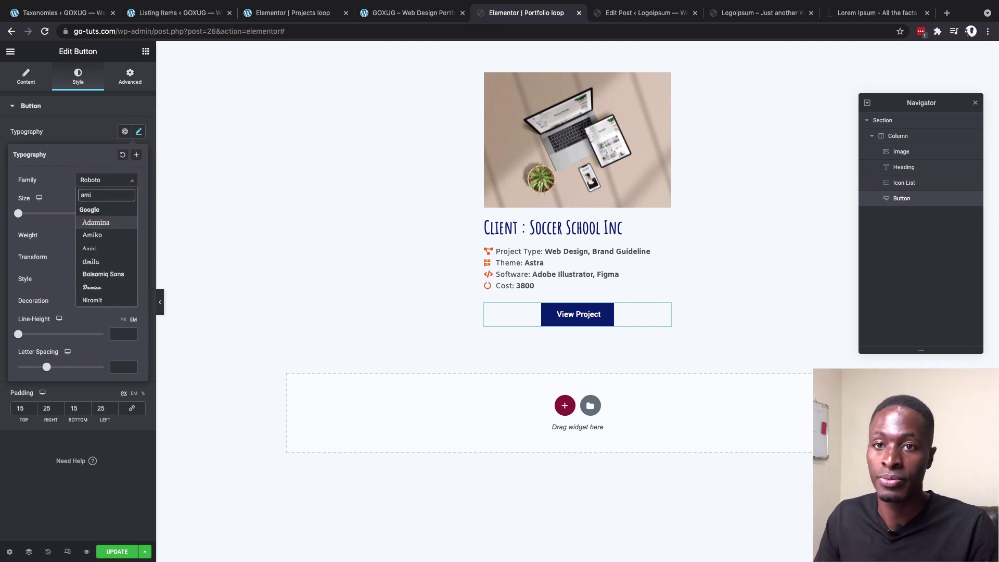
pyautogui.click(92, 234)
# Step: Set the button's hover text color to the global White or offwhite and return to its normal-state styling
pyautogui.click(125, 197)
pyautogui.scroll(-5, 72, 302)
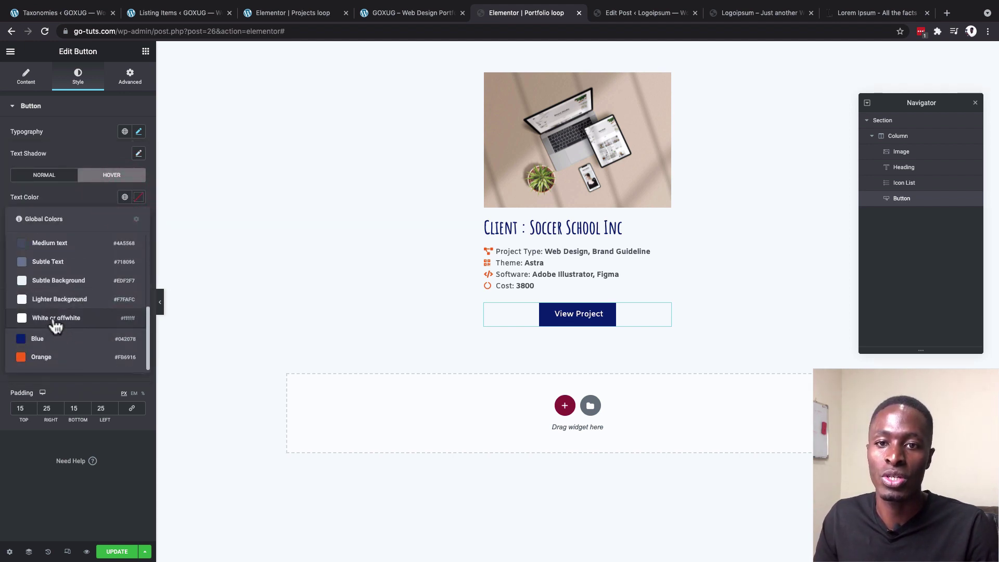
pyautogui.click(52, 321)
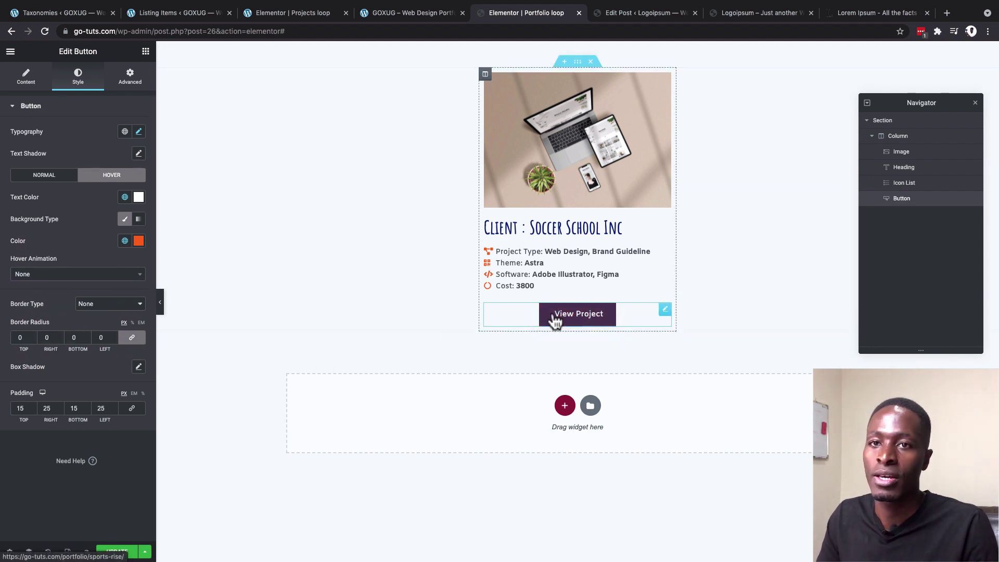
pyautogui.click(44, 175)
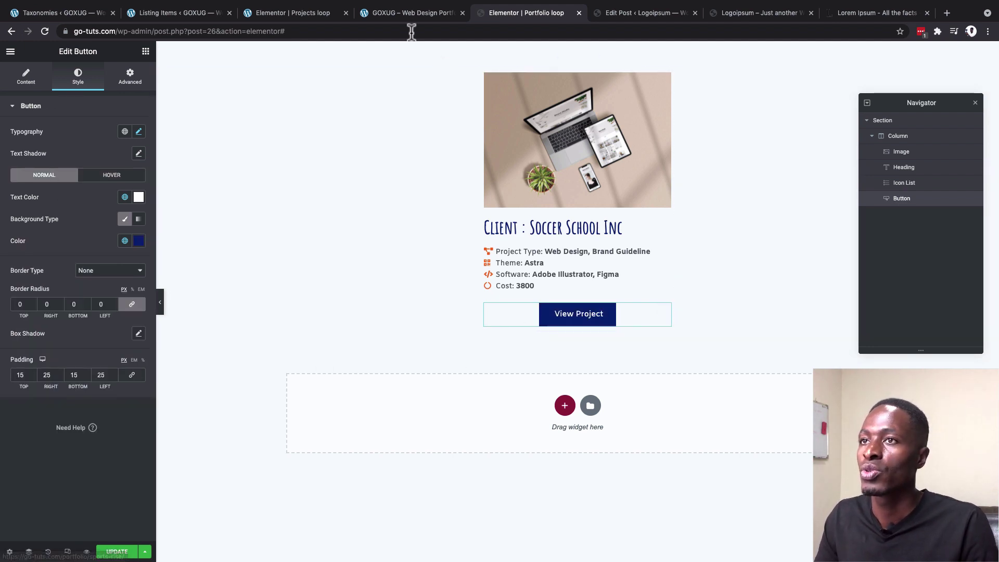
# Step: Compare with the Recent Projects cards on the reference site and align the View Project button to the left
pyautogui.click(380, 15)
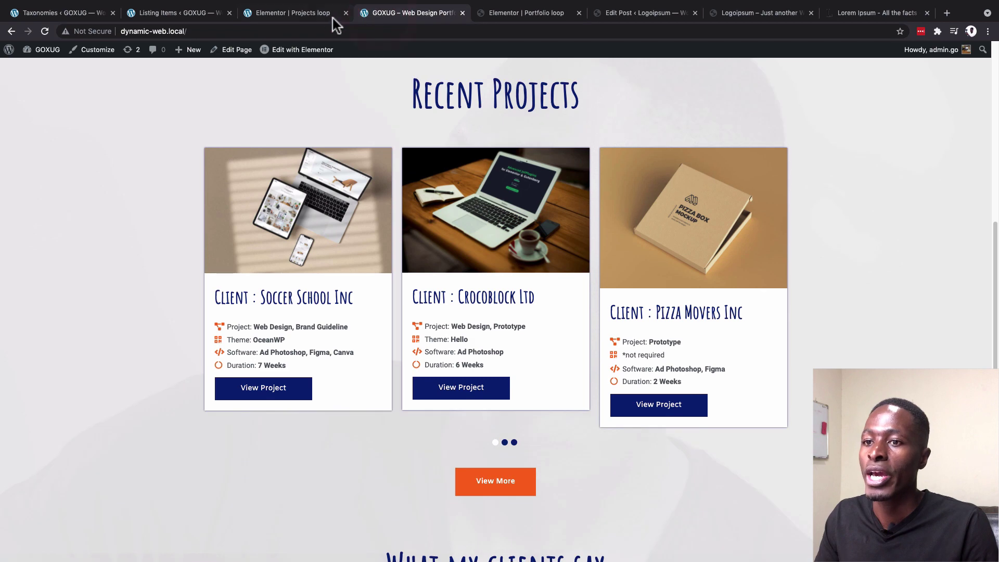
pyautogui.click(299, 17)
pyautogui.click(416, 16)
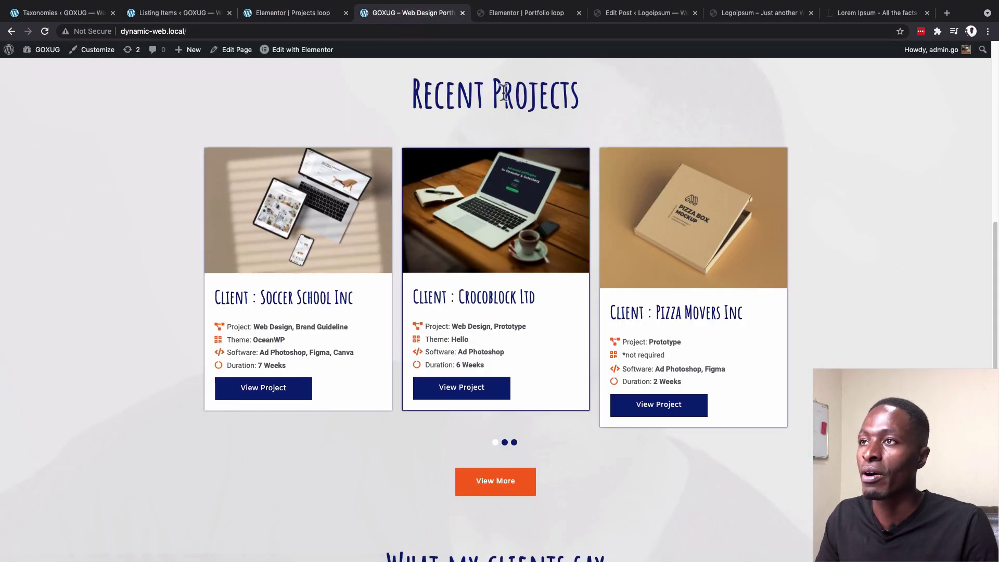
pyautogui.click(515, 15)
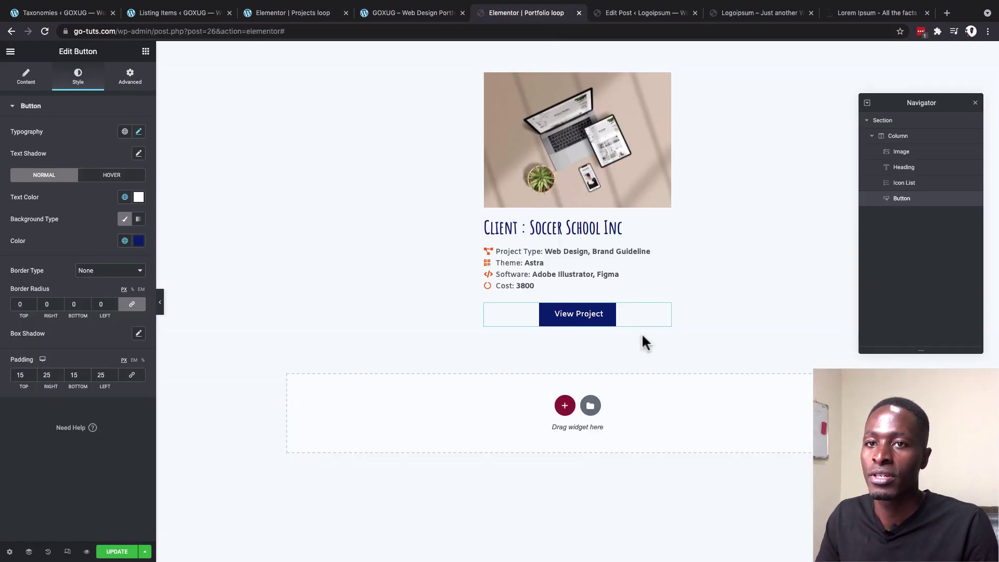
pyautogui.click(663, 307)
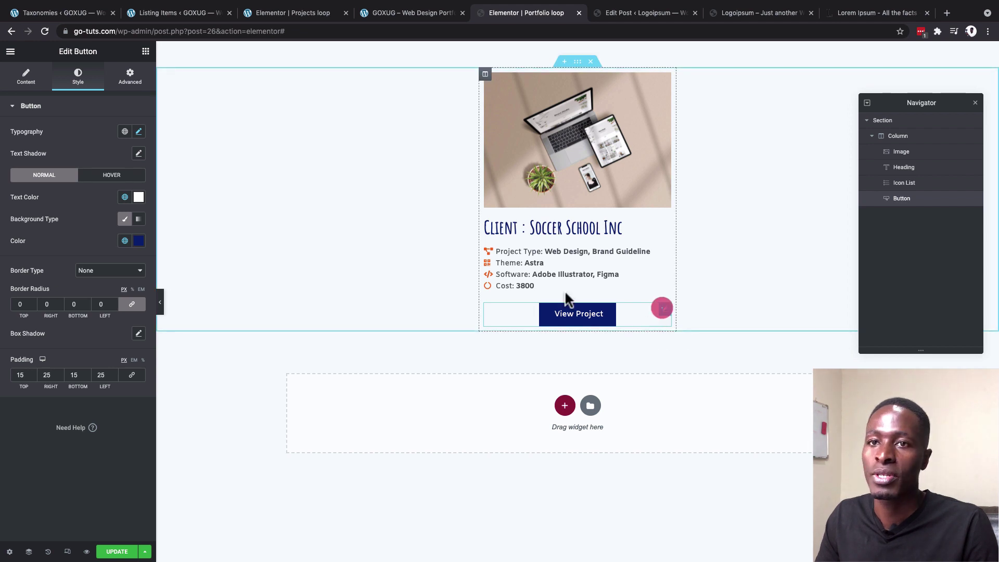
pyautogui.click(14, 85)
pyautogui.click(97, 208)
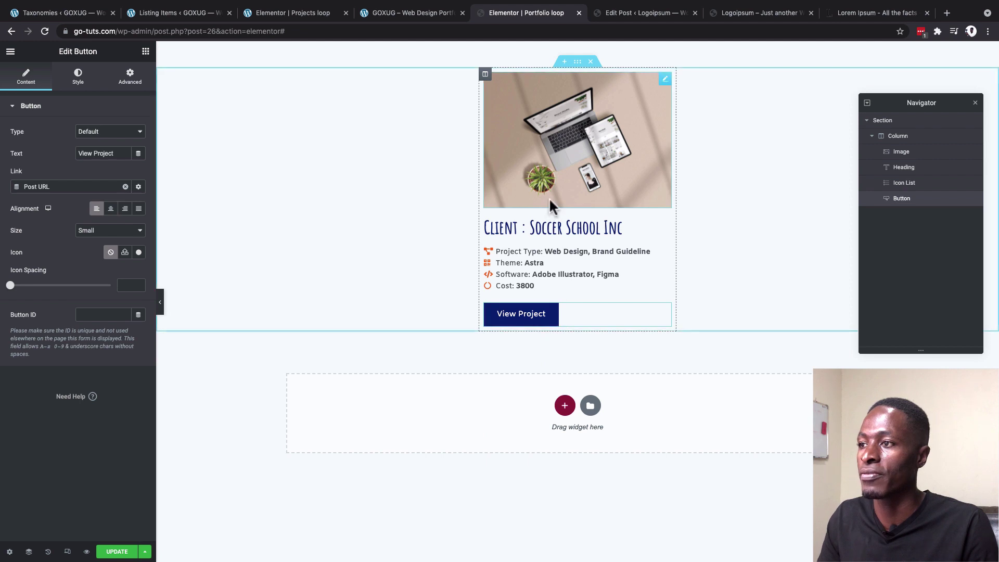
# Step: Check the reference cards again, add an inner section above the image in the portfolio column, and duplicate it
pyautogui.click(399, 16)
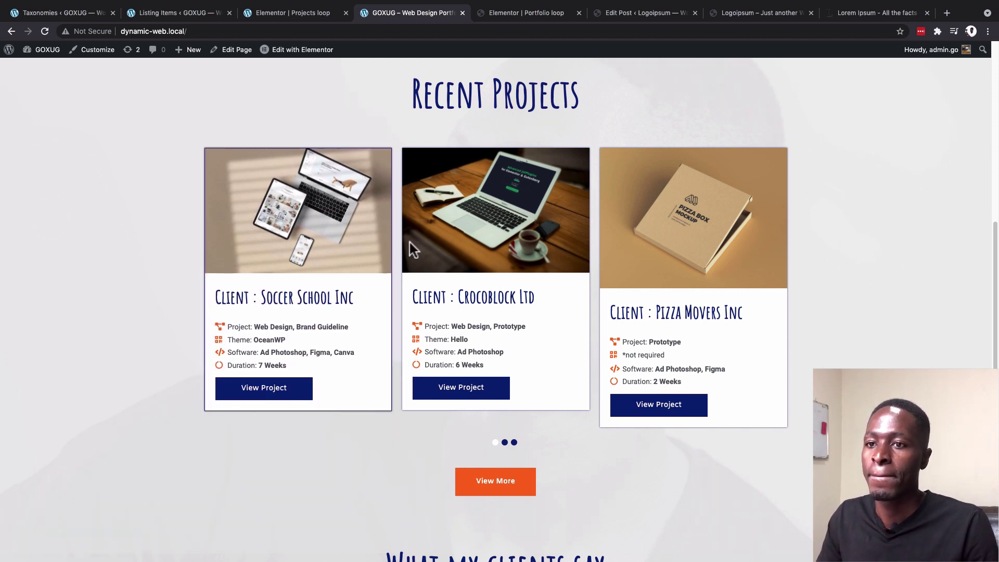
pyautogui.click(507, 16)
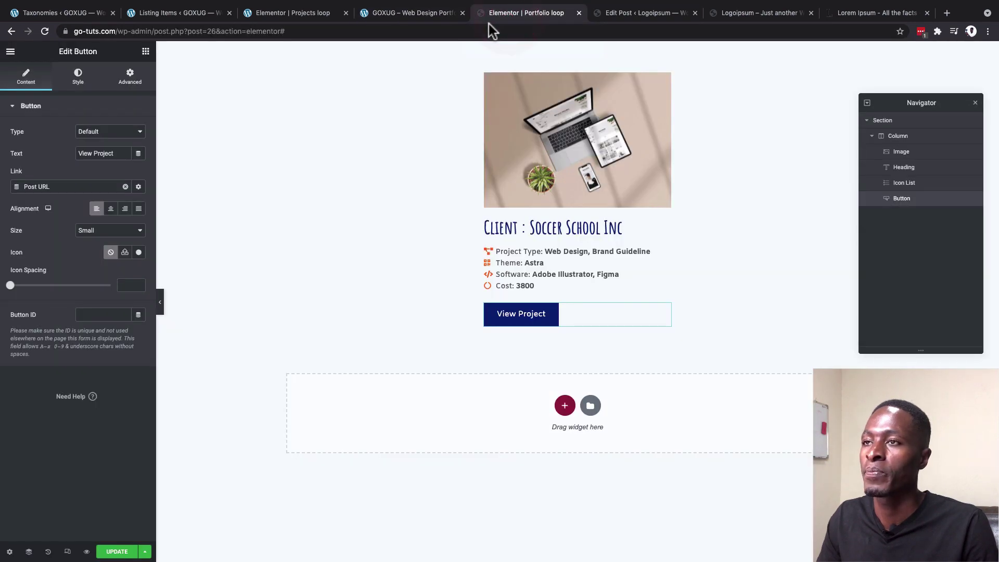
pyautogui.click(400, 16)
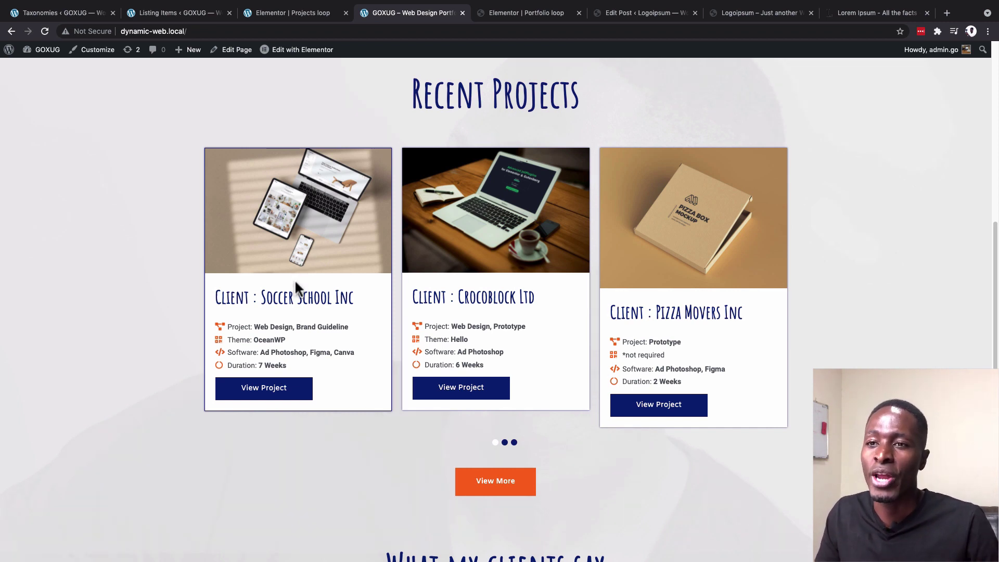
pyautogui.hotkey('ctrl', 'Tab')
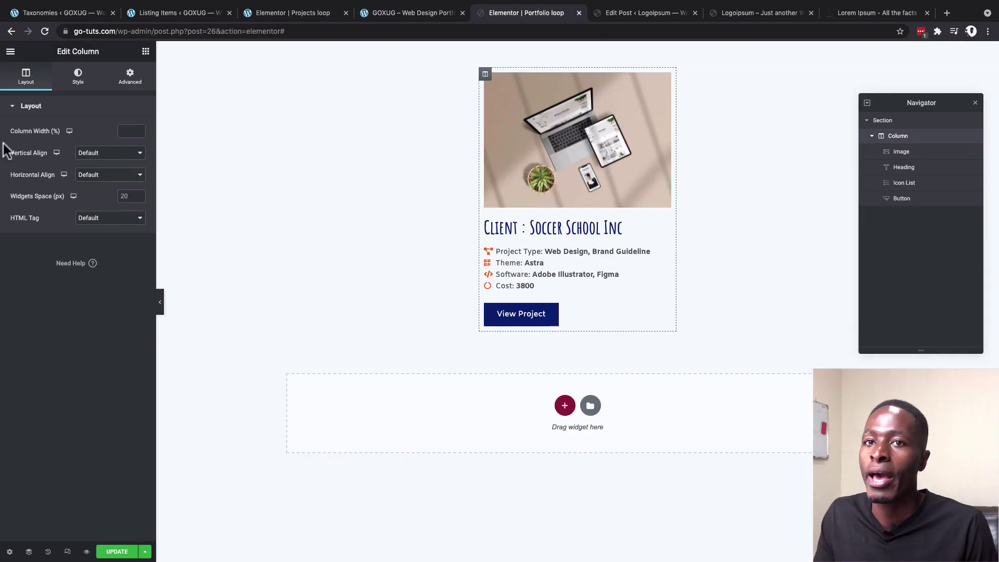
pyautogui.click(146, 51)
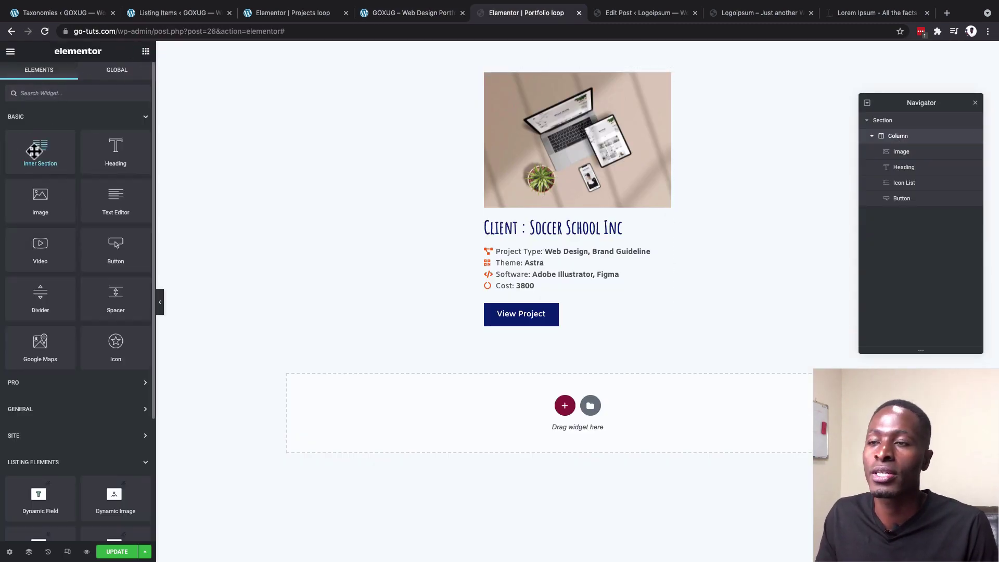
pyautogui.moveTo(39, 148); pyautogui.dragTo(565, 84)
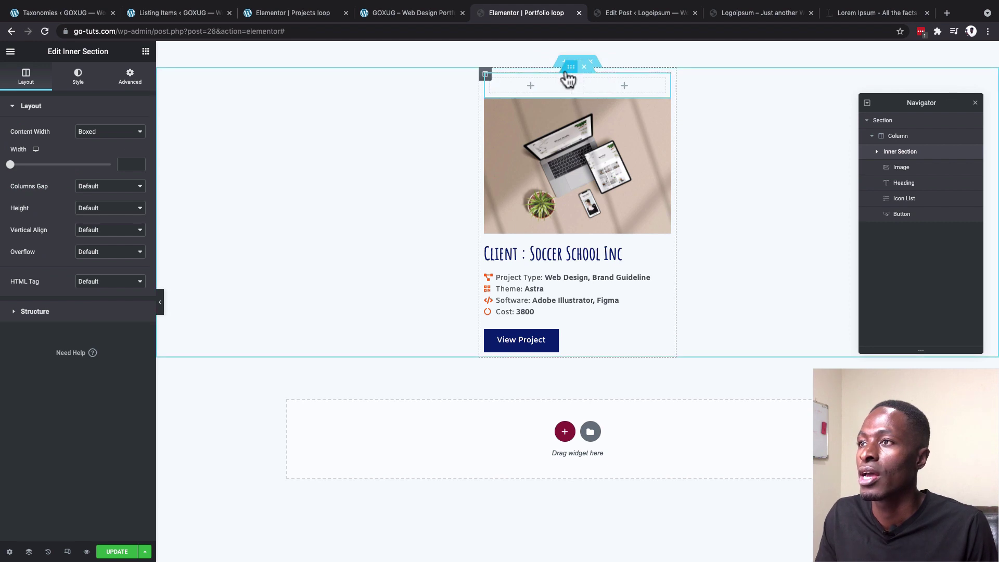
pyautogui.rightClick(571, 75)
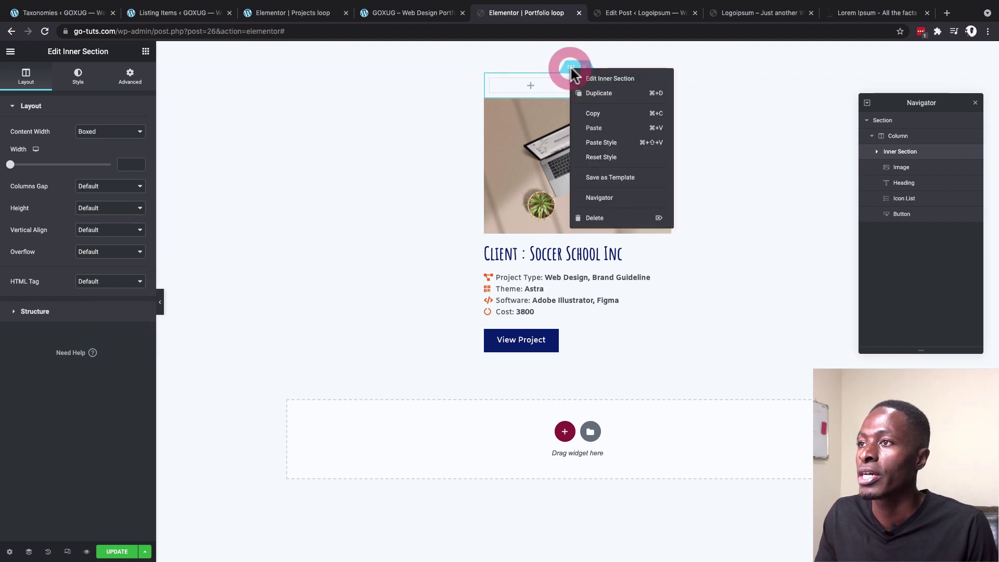
pyautogui.click(594, 96)
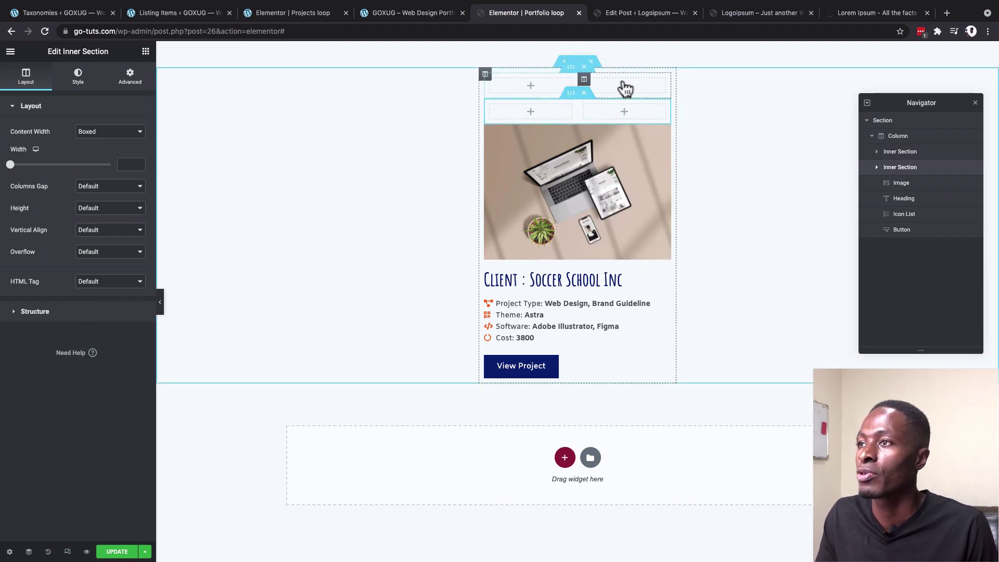
# Step: Delete the second column of both inner sections and move the image into the upper inner section
pyautogui.rightClick(592, 81)
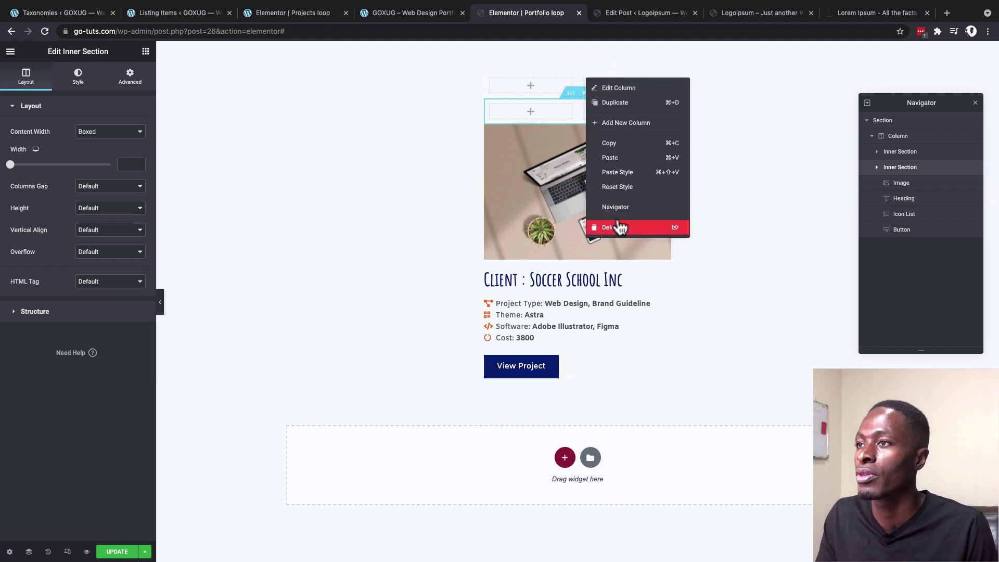
pyautogui.click(619, 224)
pyautogui.rightClick(584, 109)
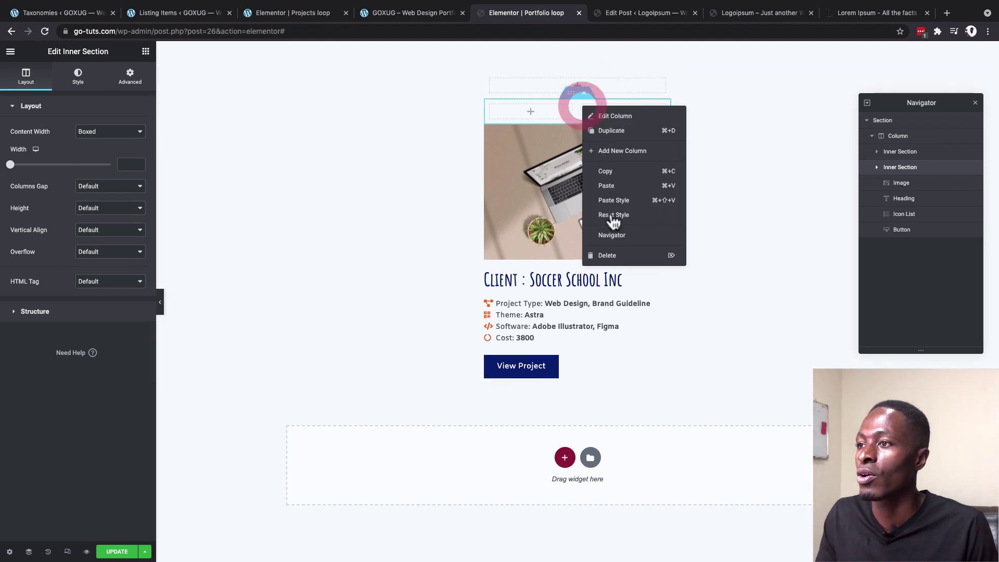
pyautogui.click(617, 256)
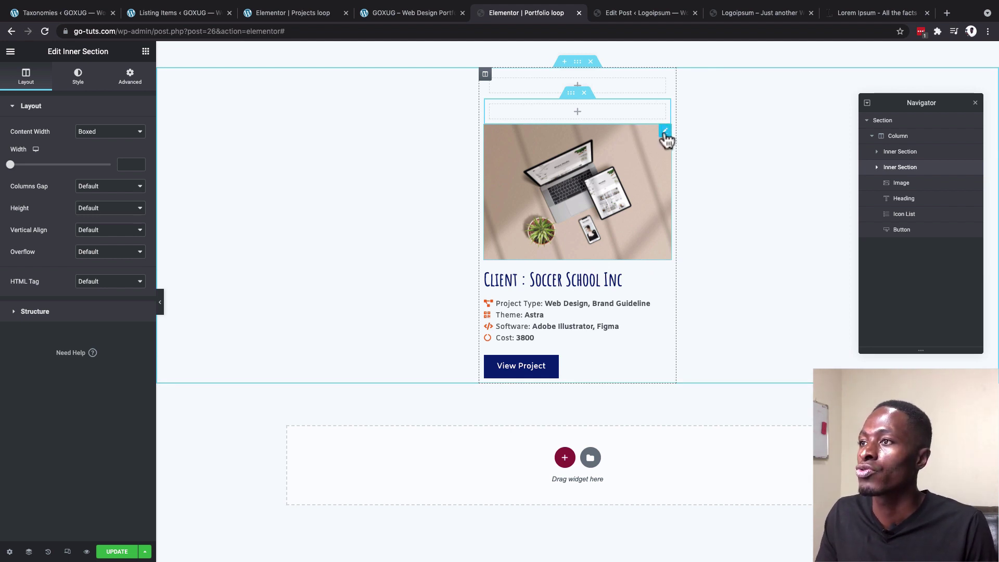
pyautogui.moveTo(665, 130); pyautogui.dragTo(618, 82)
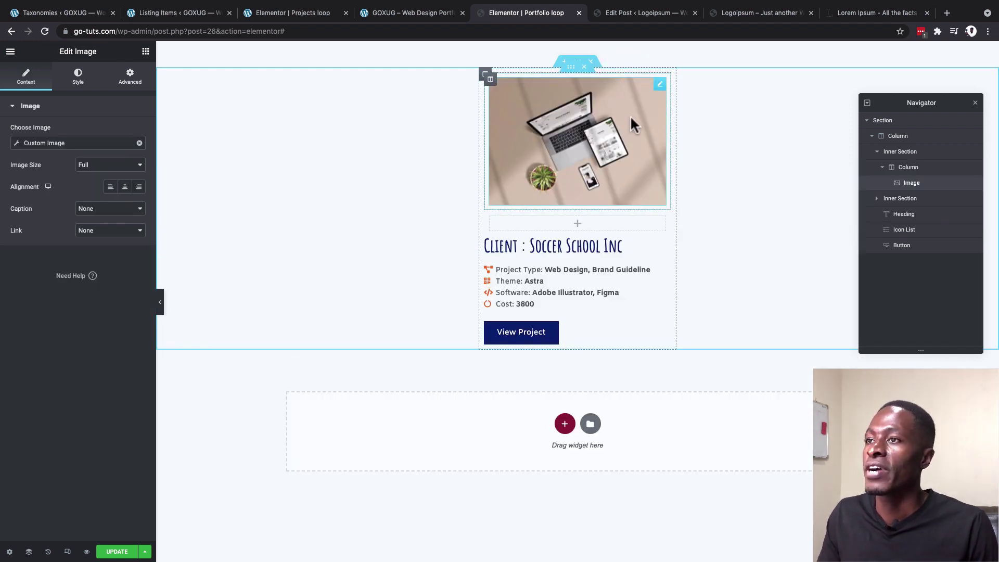
# Step: Set the padding and margin of the image's inner column to 0 on all sides
pyautogui.click(489, 80)
pyautogui.click(134, 76)
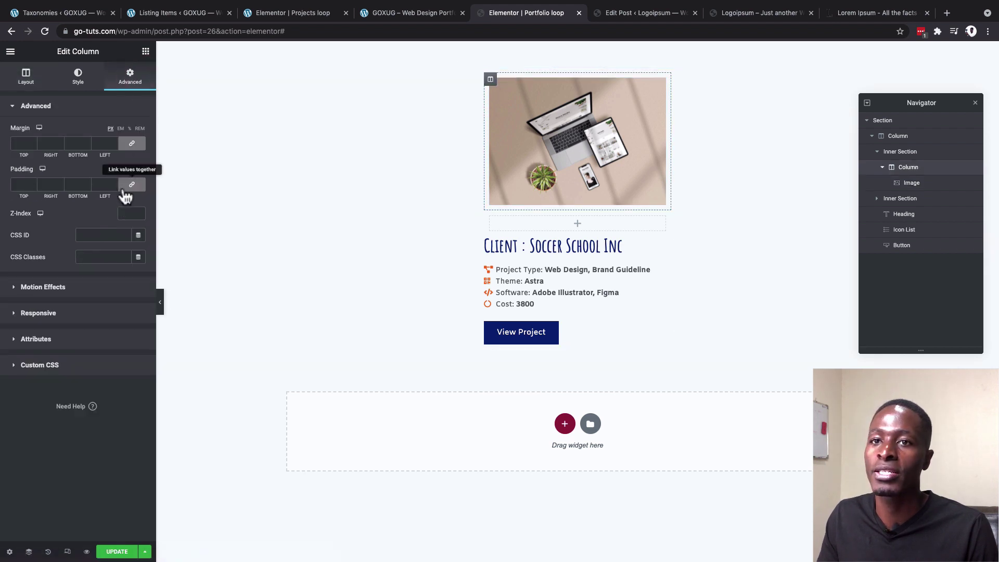
pyautogui.click(131, 187)
pyautogui.click(132, 144)
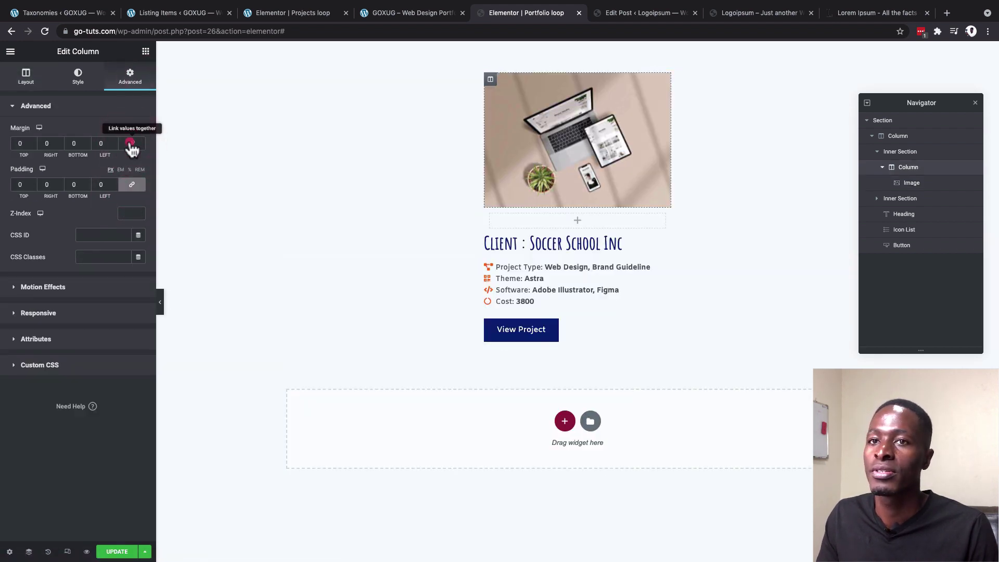
pyautogui.click(132, 143)
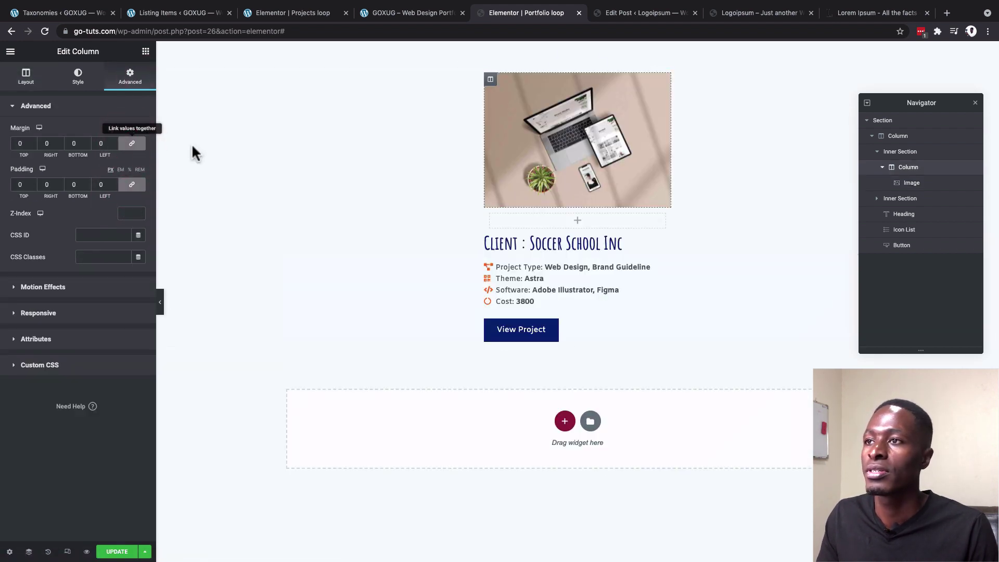
# Step: Set the padding and margin of the outer portfolio column to 0 on all sides
pyautogui.click(483, 77)
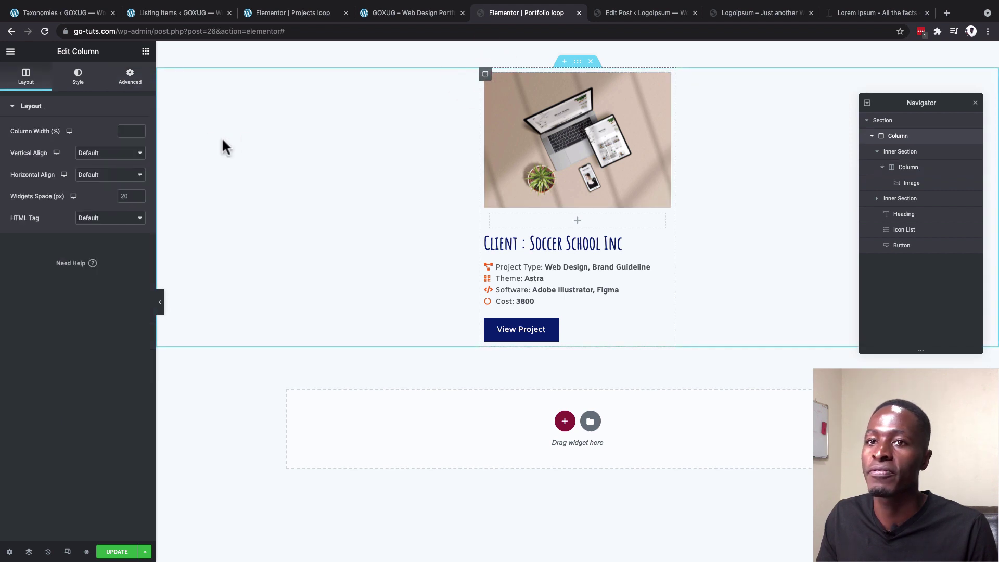
pyautogui.click(130, 78)
pyautogui.click(130, 185)
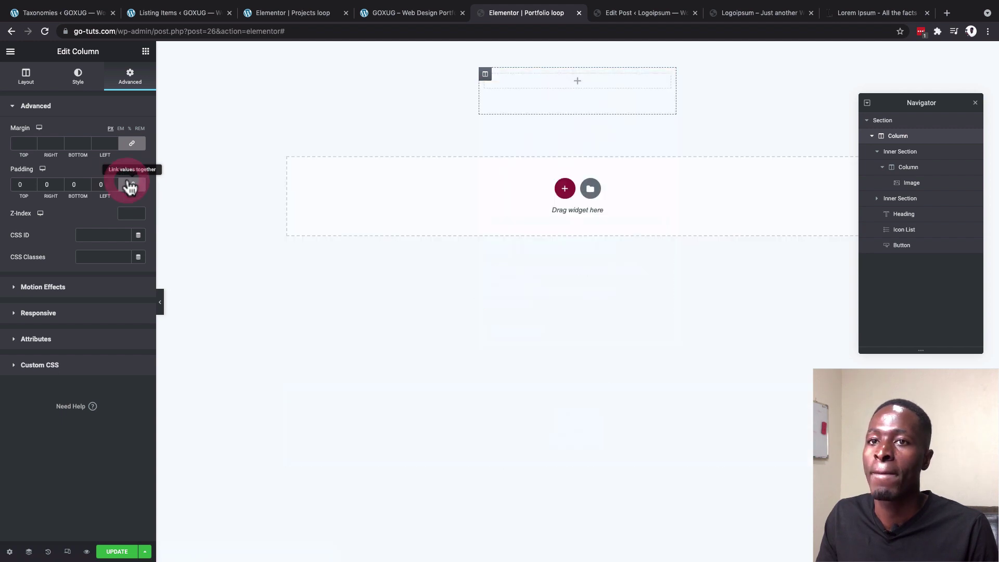
pyautogui.click(131, 143)
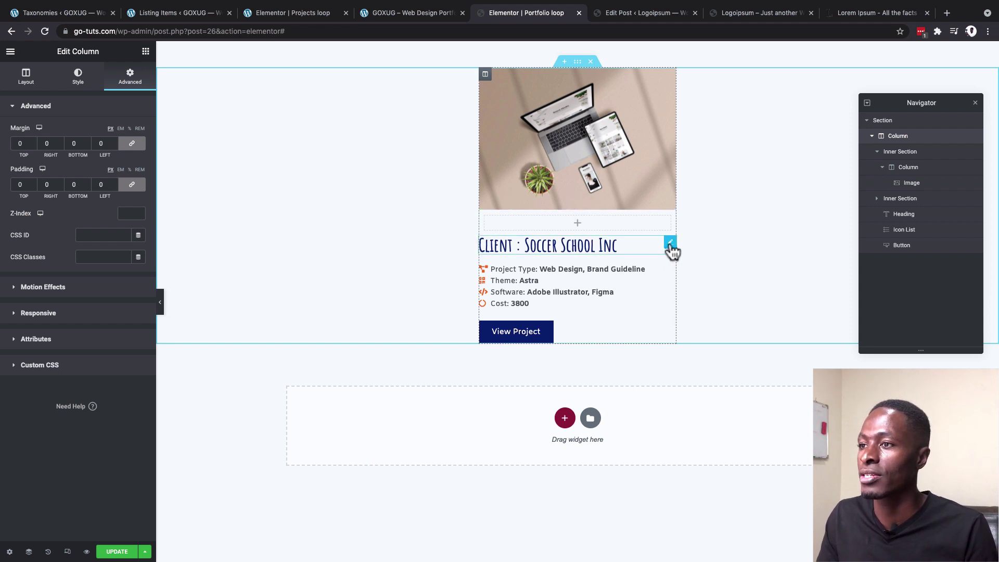
# Step: Move the client heading, icon list and View Project button into the lower inner section, in that order
pyautogui.moveTo(670, 244); pyautogui.dragTo(647, 244)
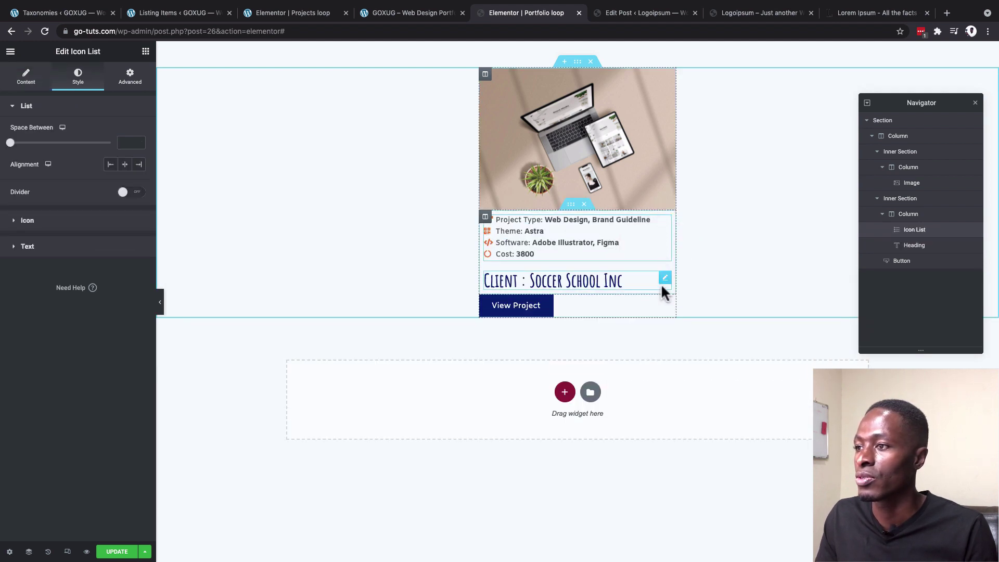
pyautogui.moveTo(666, 280); pyautogui.dragTo(631, 224)
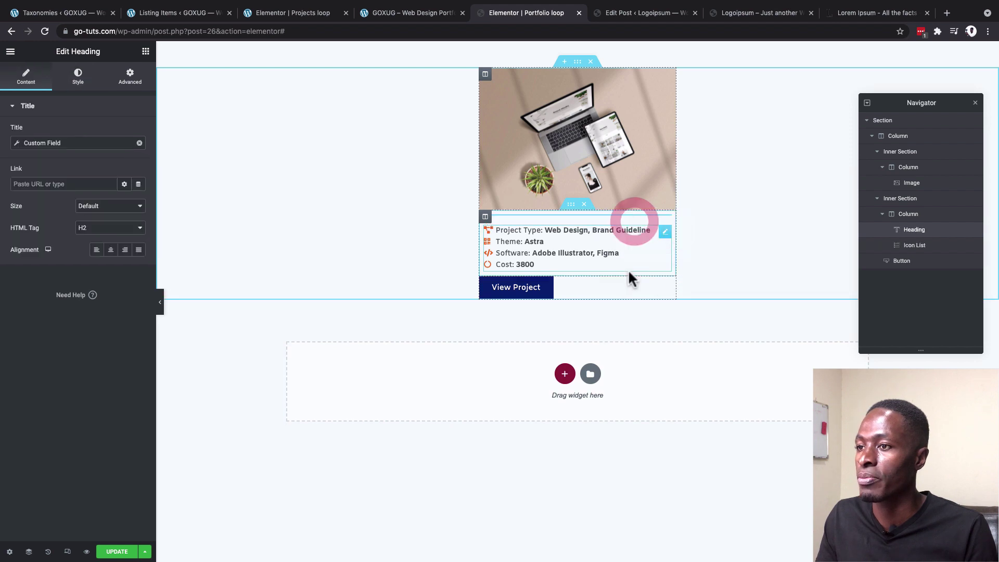
pyautogui.moveTo(921, 261)
pyautogui.mouseDown()
pyautogui.moveTo(926, 238)
pyautogui.moveTo(921, 262)
pyautogui.mouseUp()
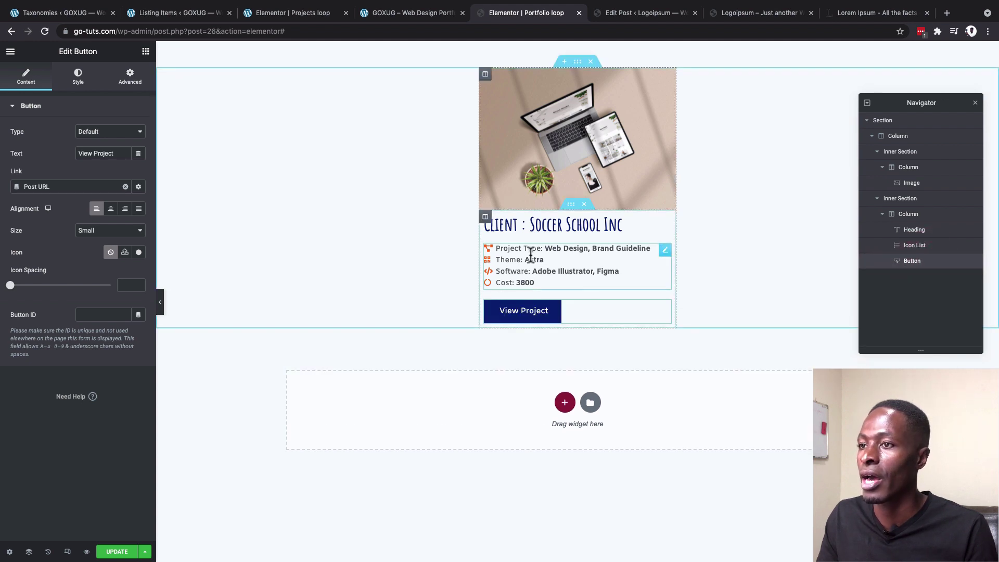
# Step: Set the padding of the lower inner section's column to 20 px on all sides
pyautogui.click(484, 216)
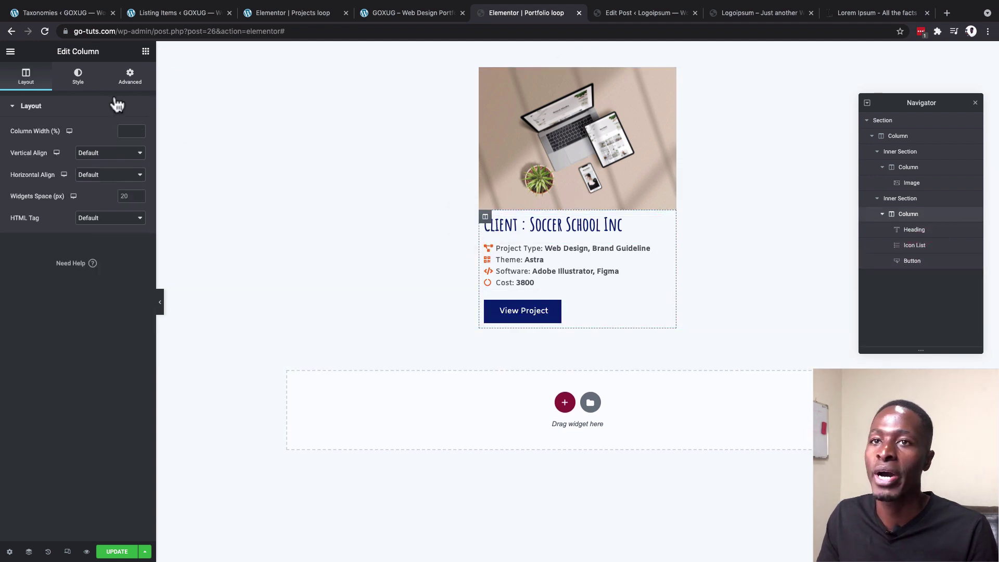
pyautogui.click(130, 78)
pyautogui.click(24, 185)
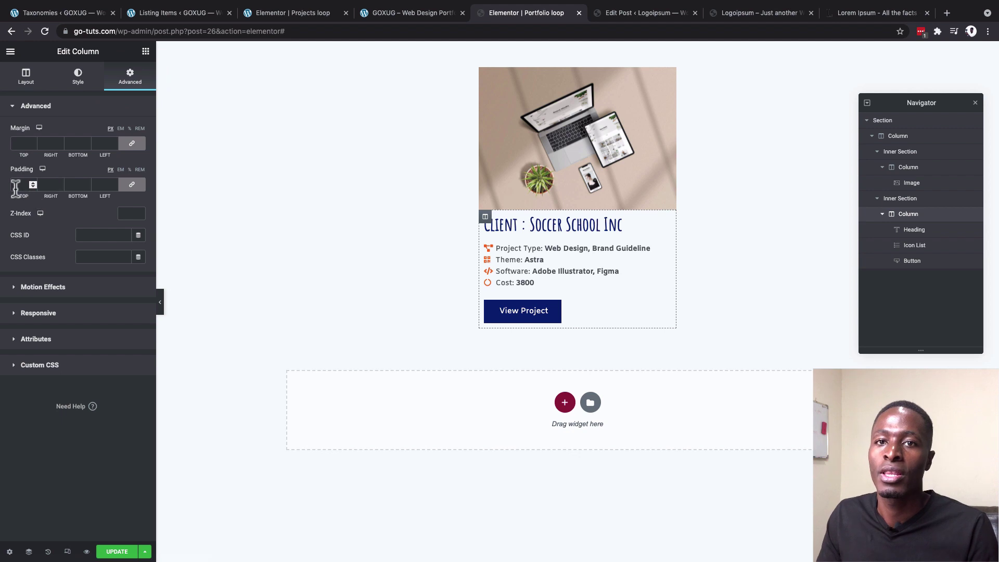
pyautogui.write('20')
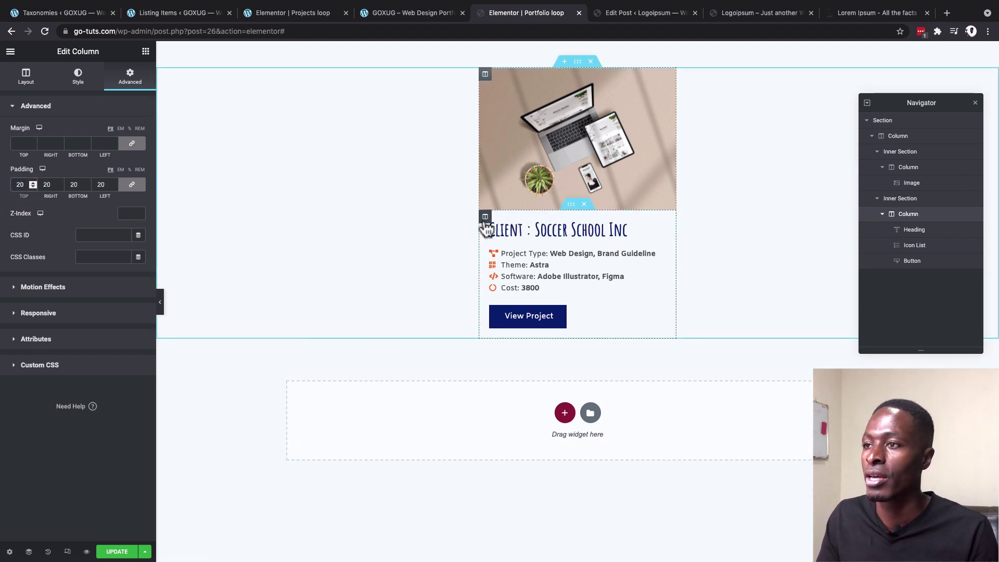
# Step: Give the lower inner section a classic background in the global White or offwhite color
pyautogui.click(570, 203)
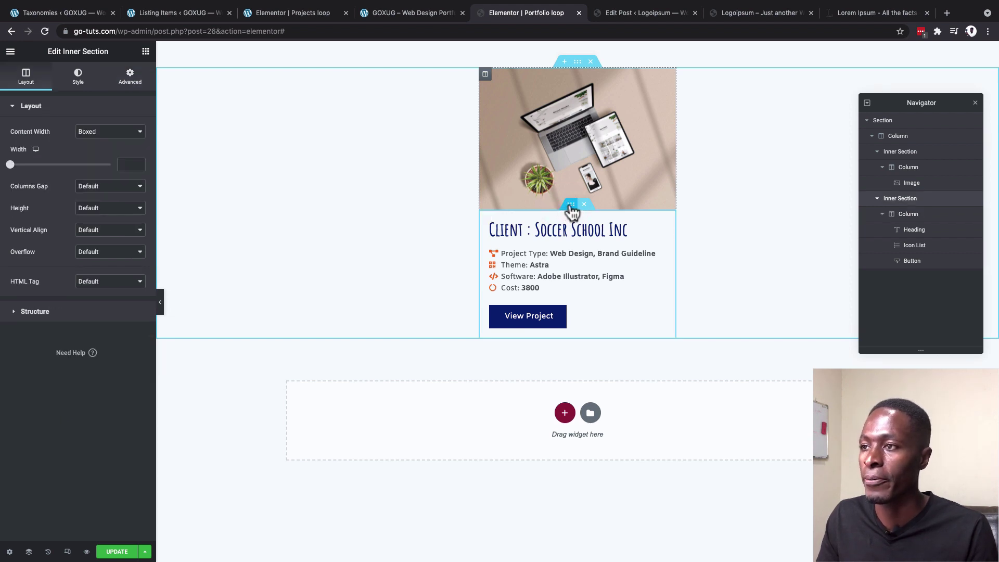
pyautogui.click(78, 76)
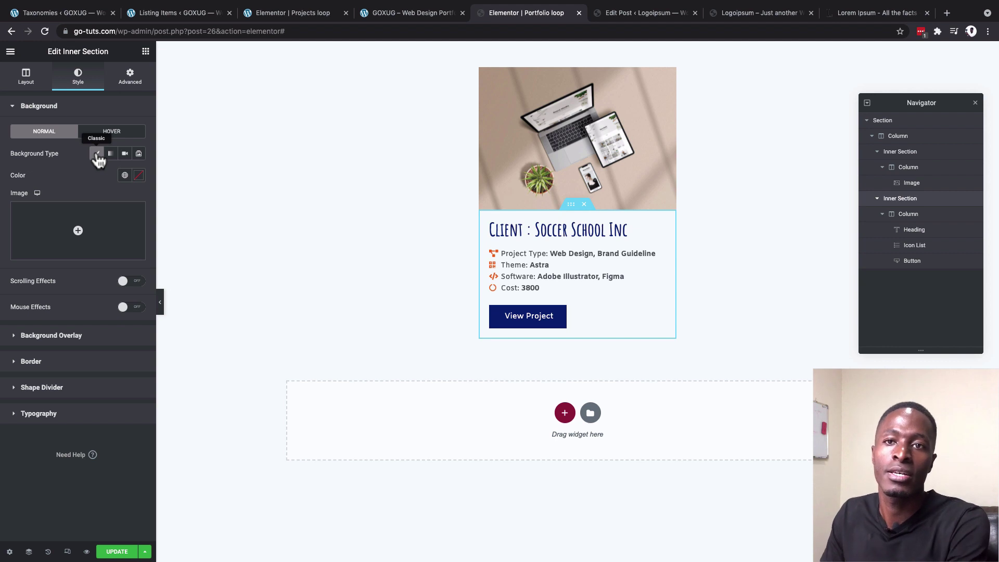
pyautogui.click(96, 154)
pyautogui.click(96, 155)
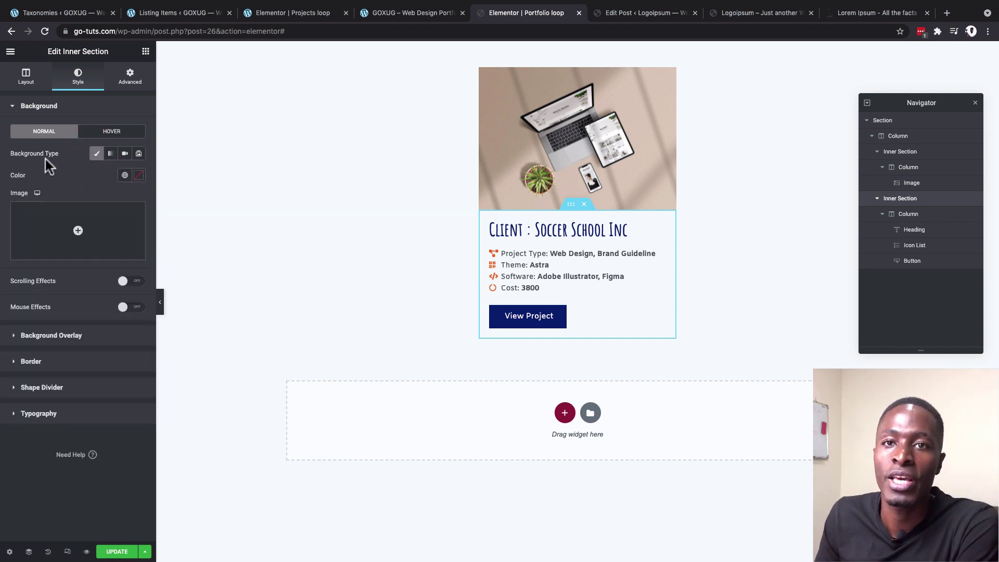
pyautogui.click(124, 175)
pyautogui.scroll(-3, 78, 270)
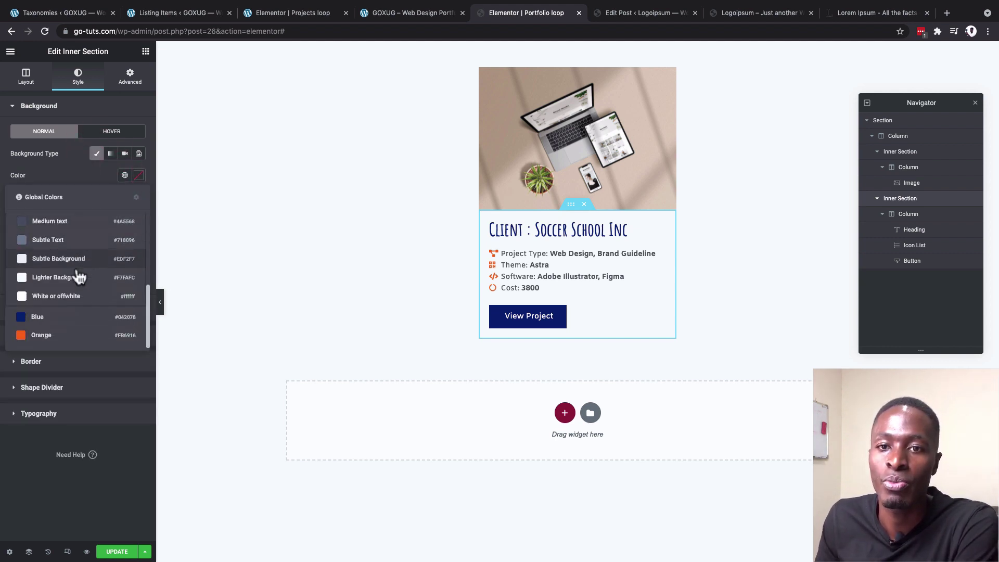
pyautogui.click(63, 299)
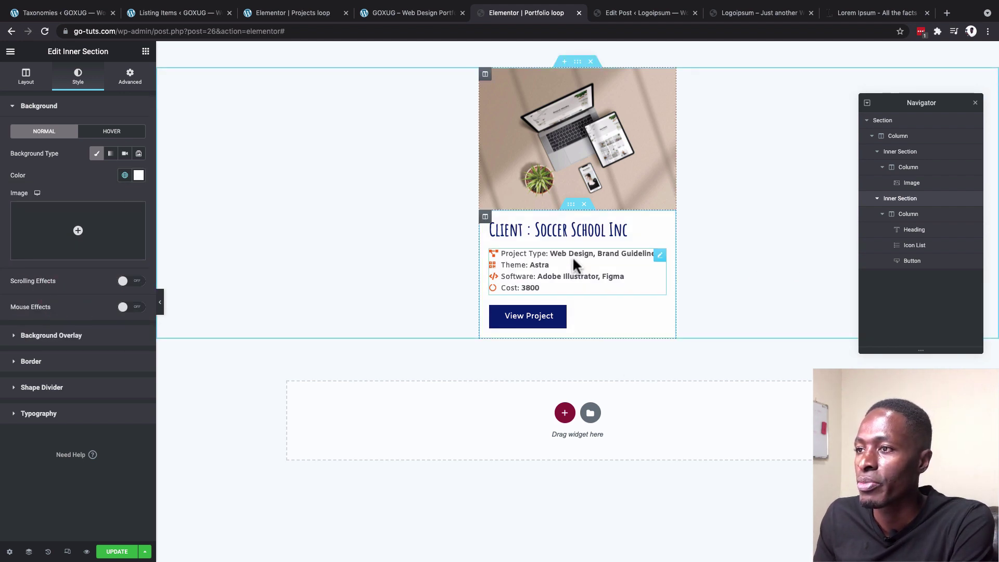
# Step: Set the padding of the column holding the client details to 25 px on all sides
pyautogui.click(131, 83)
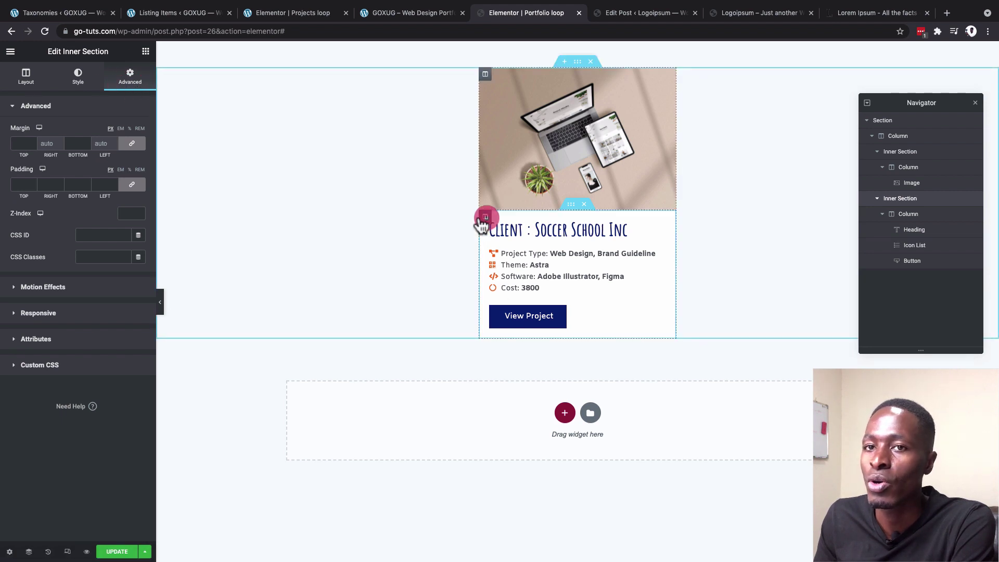
pyautogui.click(485, 216)
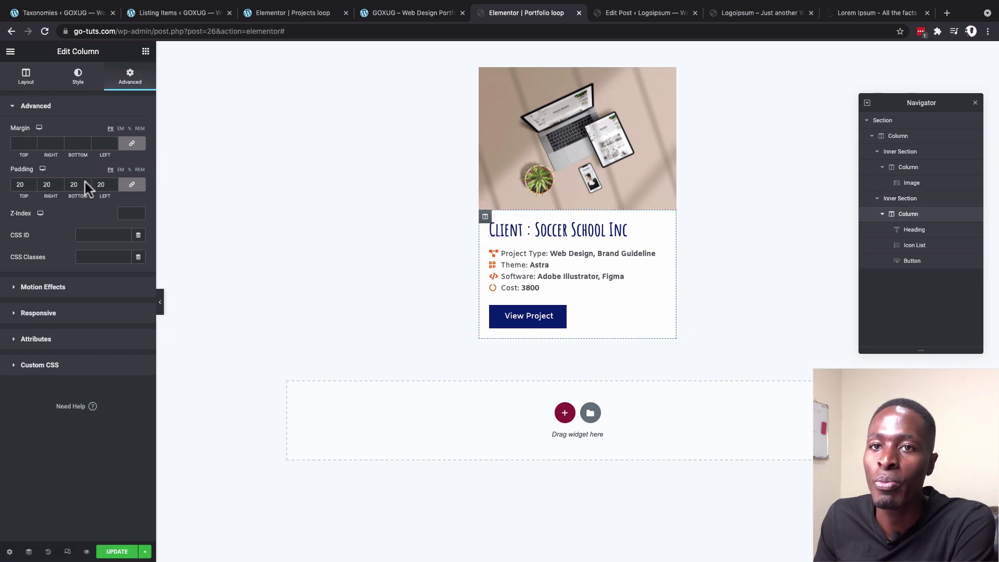
pyautogui.click(22, 185)
pyautogui.write('25')
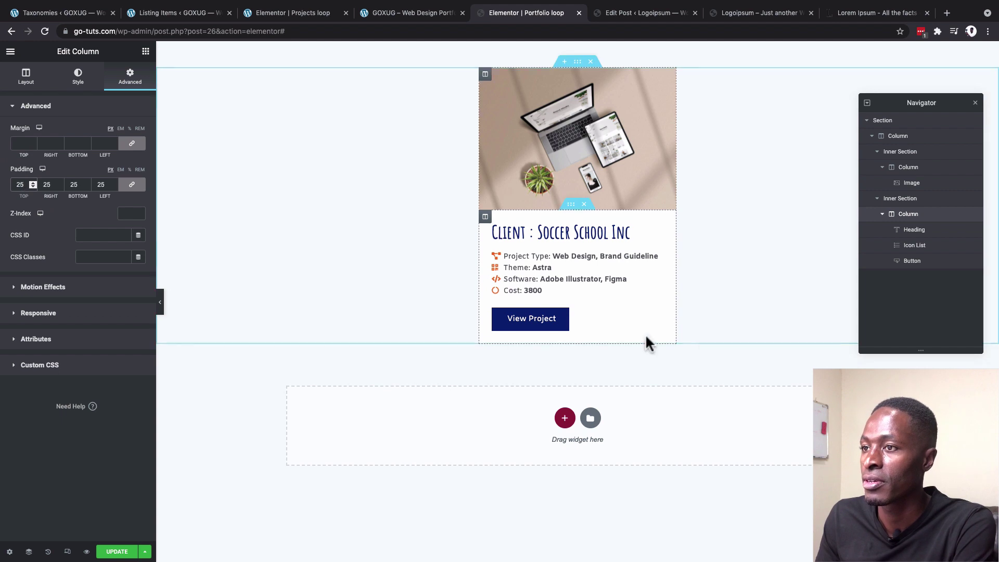
pyautogui.click(297, 273)
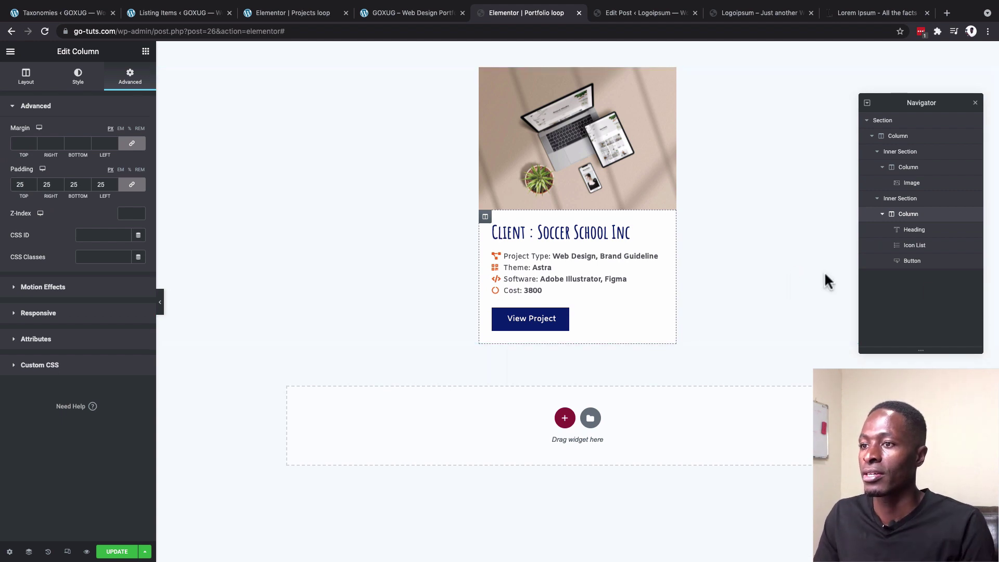
pyautogui.click(782, 227)
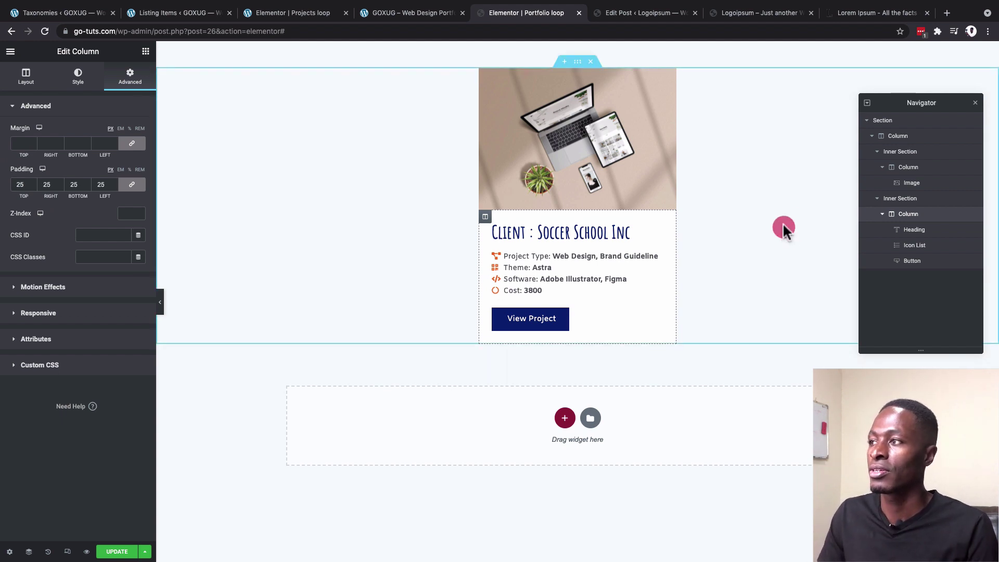
# Step: Select the outer portfolio column for styling and check the card edges in Recent Projects on the reference site
pyautogui.click(906, 132)
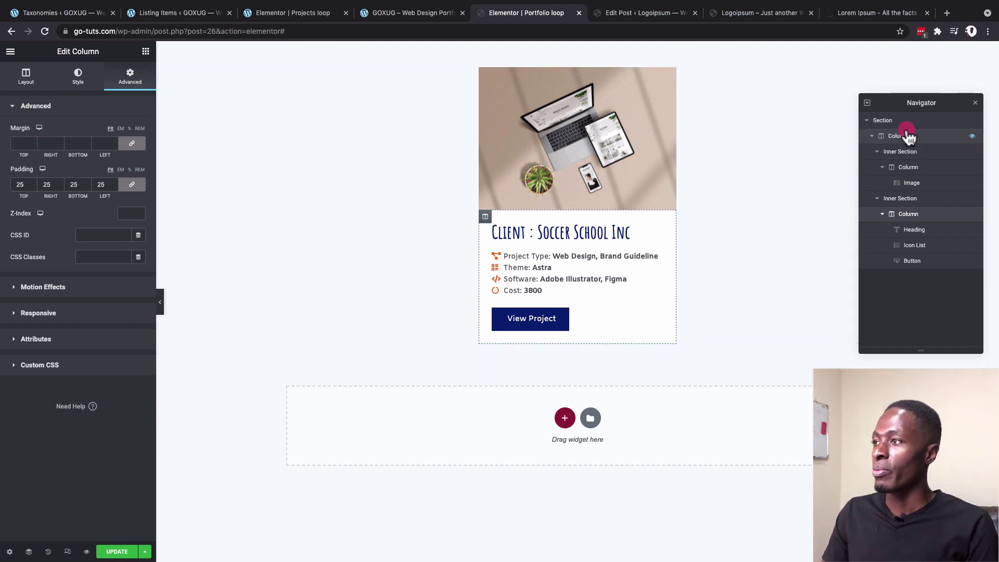
pyautogui.click(79, 82)
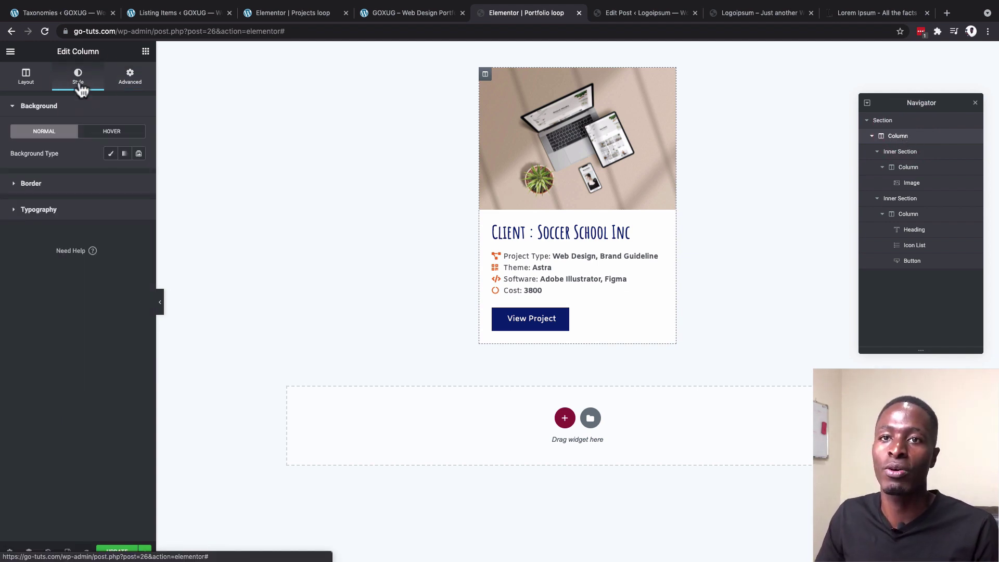
pyautogui.hotkey('ctrl', 'shift', 'Tab')
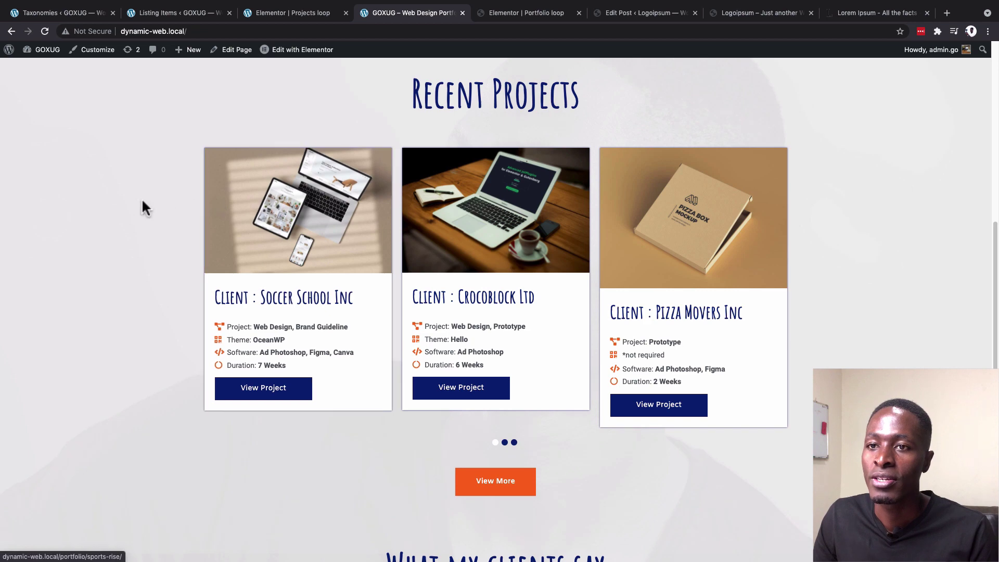
pyautogui.click(637, 21)
pyautogui.click(541, 13)
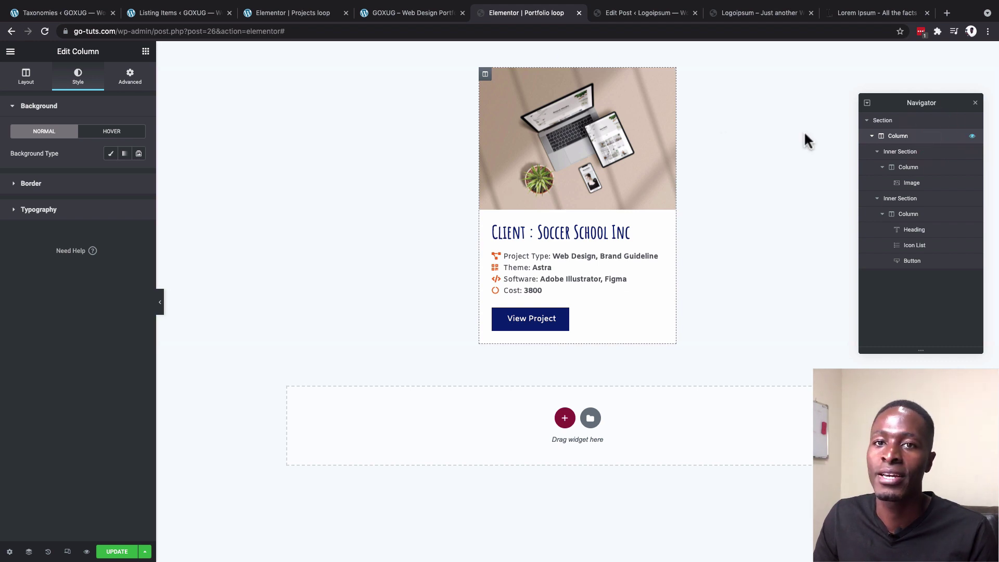
# Step: Add a box shadow to the outer column with color rgba(1, 4, 15, 0.5) and a blur of 3
pyautogui.click(39, 184)
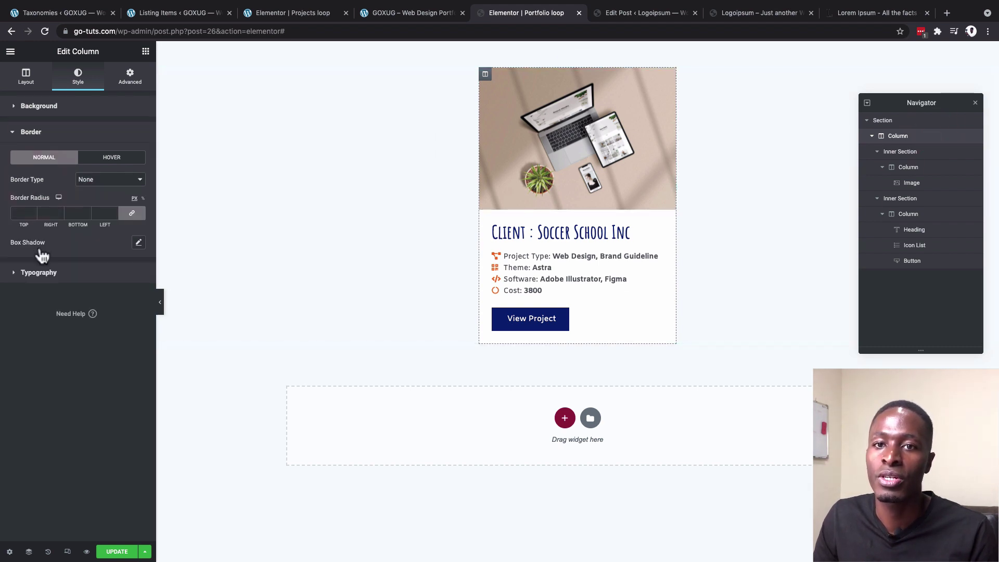
pyautogui.click(138, 243)
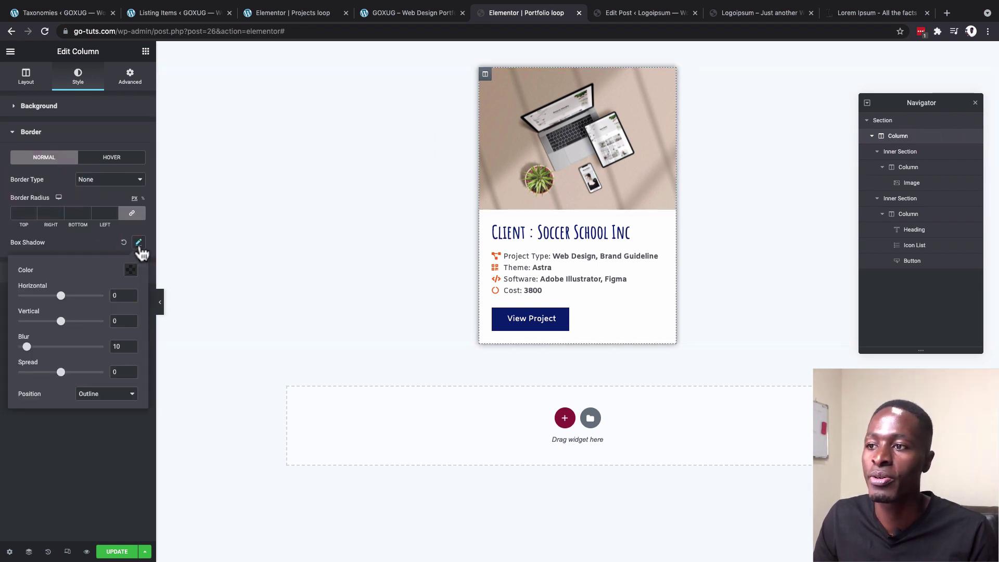
pyautogui.click(130, 271)
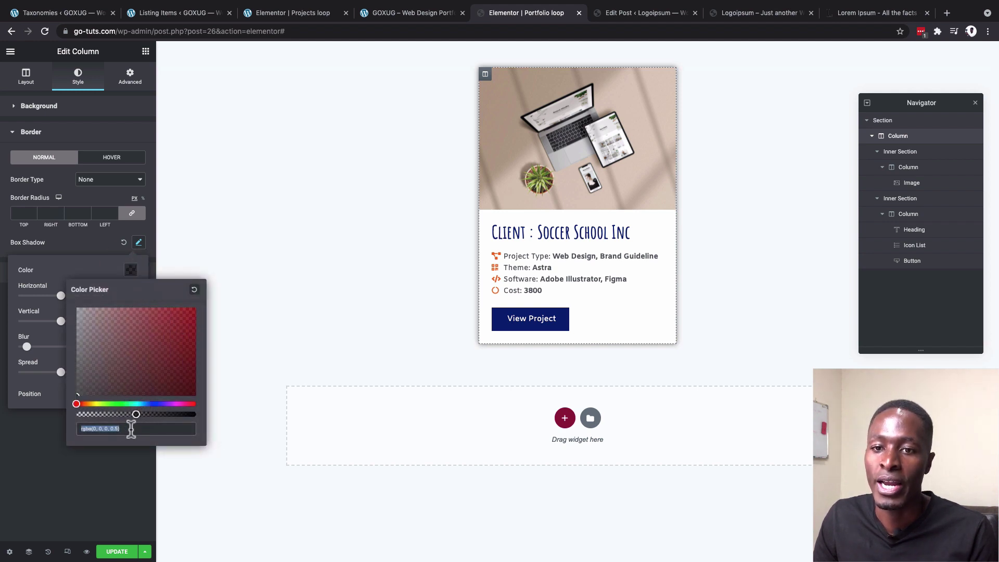
pyautogui.write('rgba(1, 4, 15, 0.5)')
pyautogui.click(55, 387)
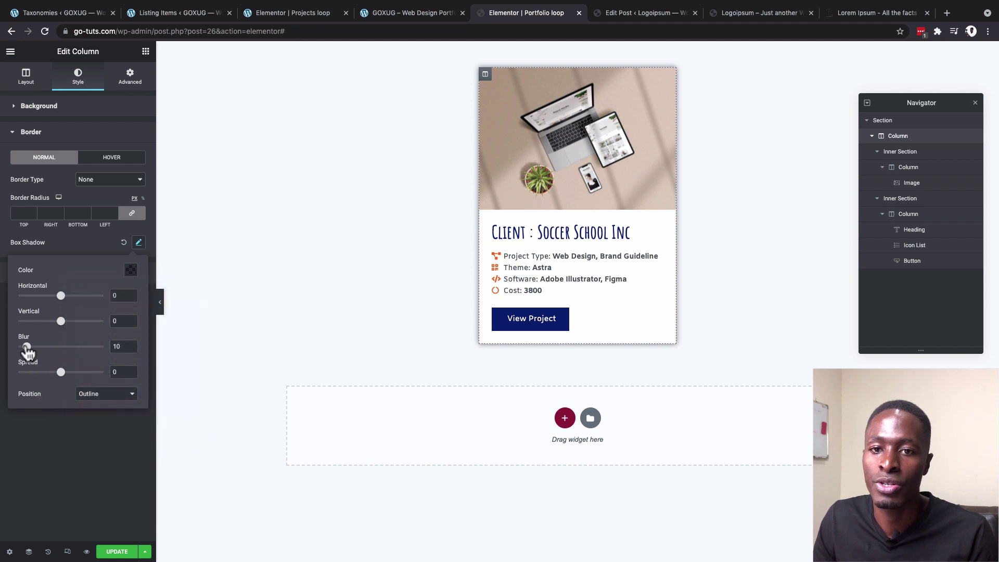
pyautogui.moveTo(26, 347); pyautogui.dragTo(22, 353)
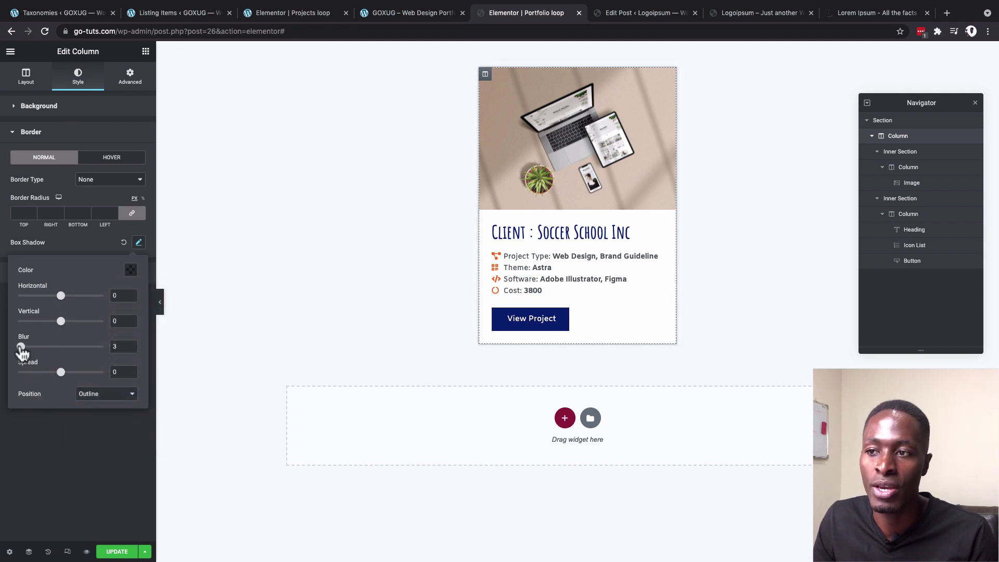
pyautogui.click(272, 352)
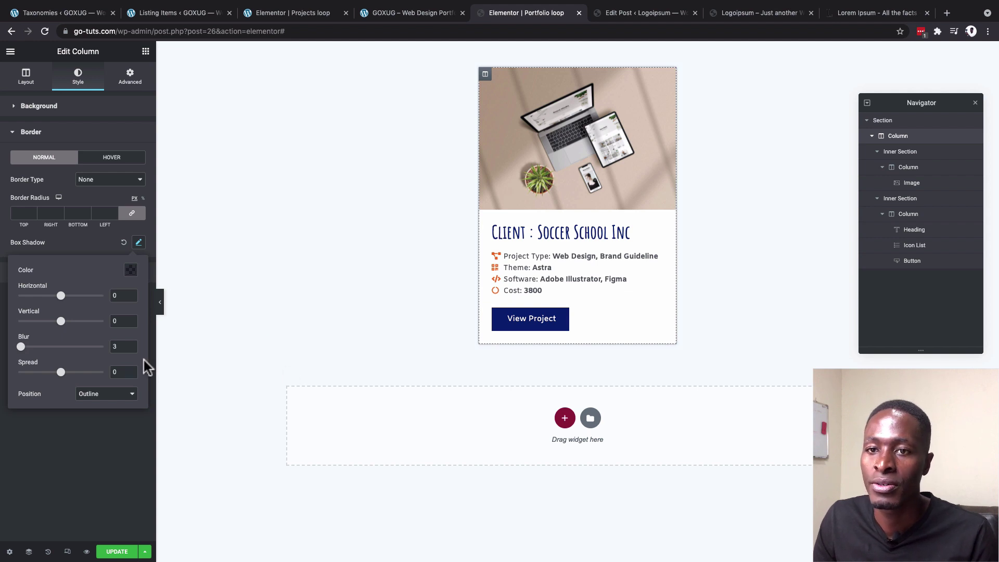
# Step: Change the outer column's box shadow color to a brighter blue, rgba(0, 41, 203, 0.5)
pyautogui.click(131, 271)
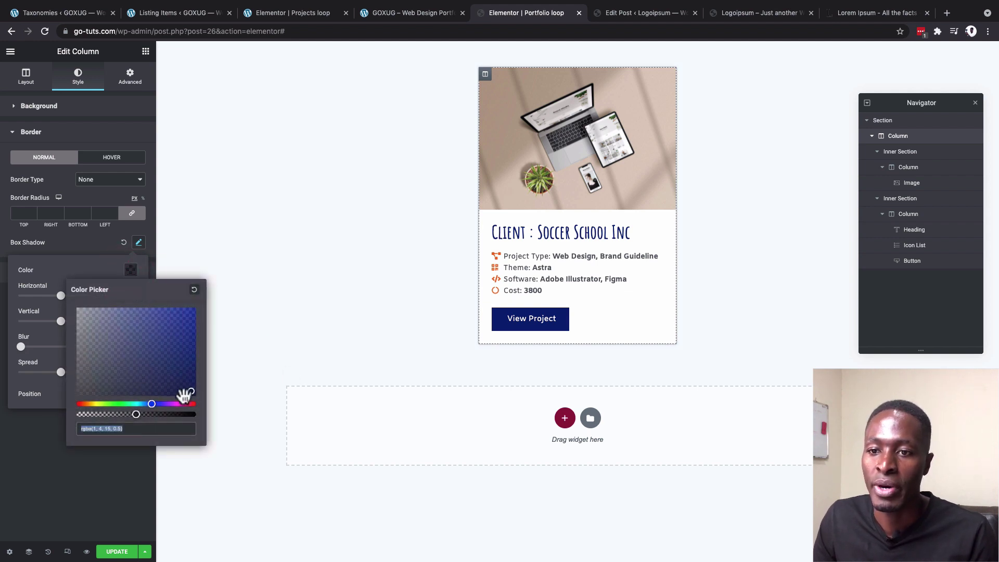
pyautogui.click(192, 394)
pyautogui.click(190, 389)
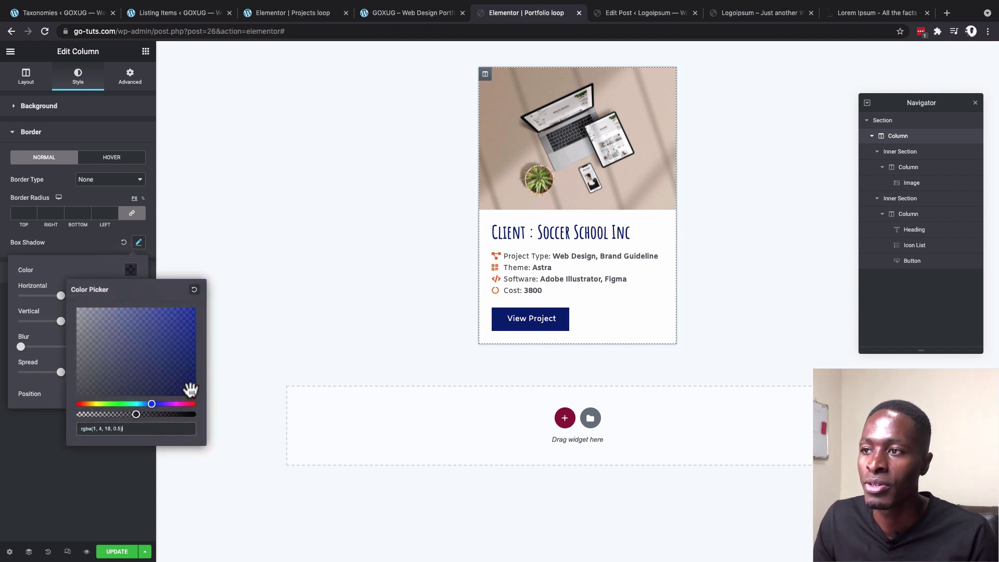
pyautogui.moveTo(189, 383); pyautogui.dragTo(197, 344)
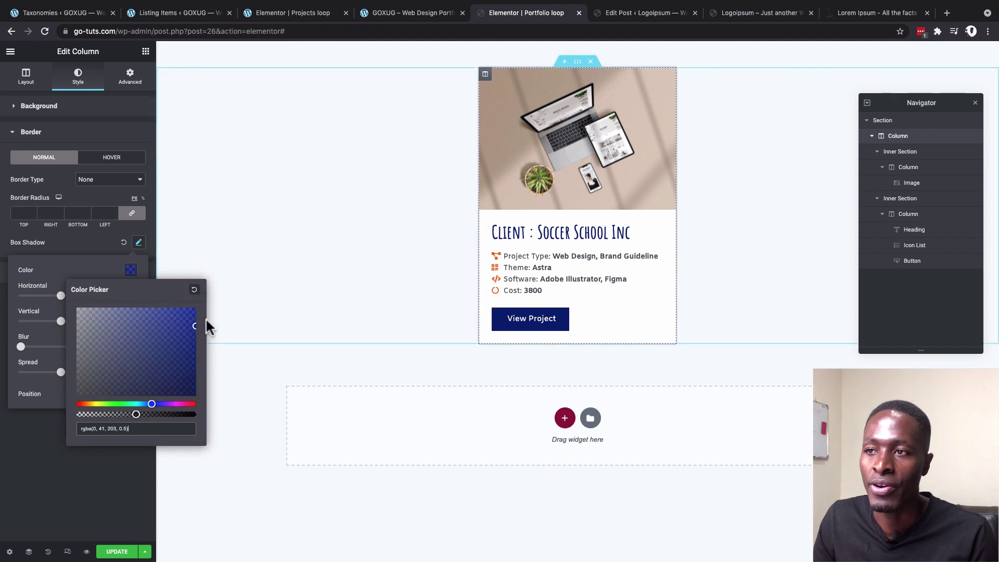
# Step: Compare the hovered cards in Recent Projects on the reference site, and give the outer column a solid hover border of width 1, saving the listing
pyautogui.click(34, 429)
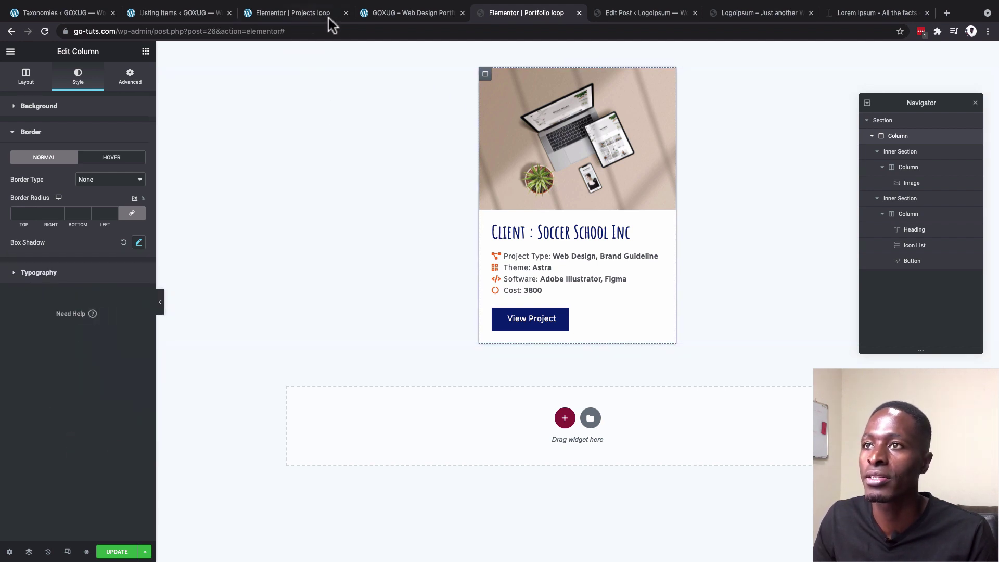
pyautogui.click(381, 16)
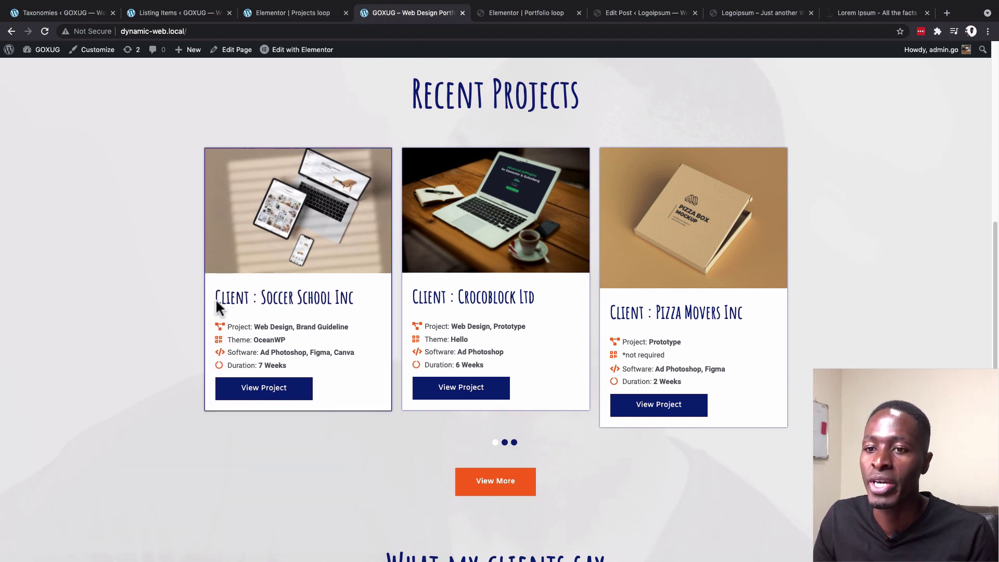
pyautogui.click(531, 14)
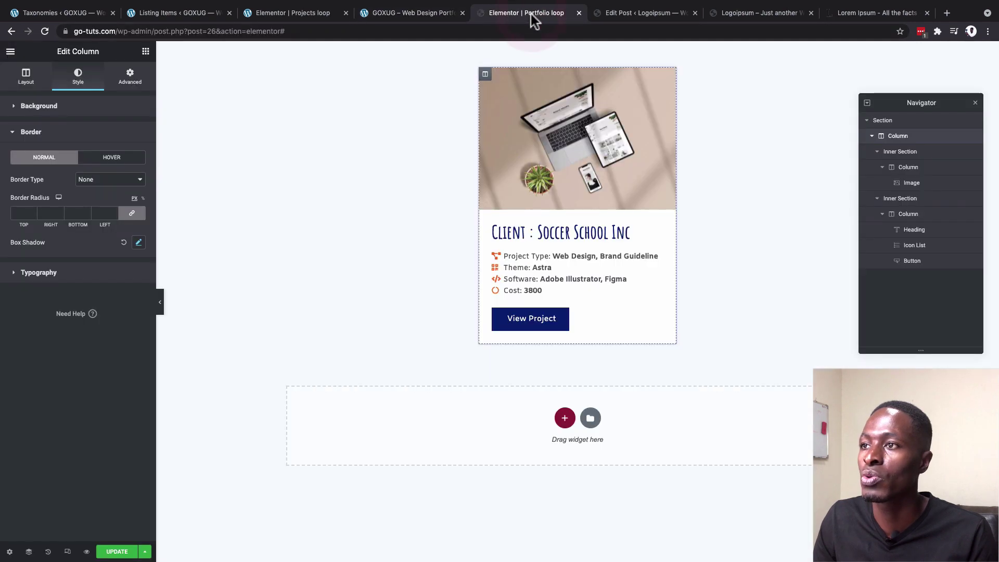
pyautogui.click(111, 159)
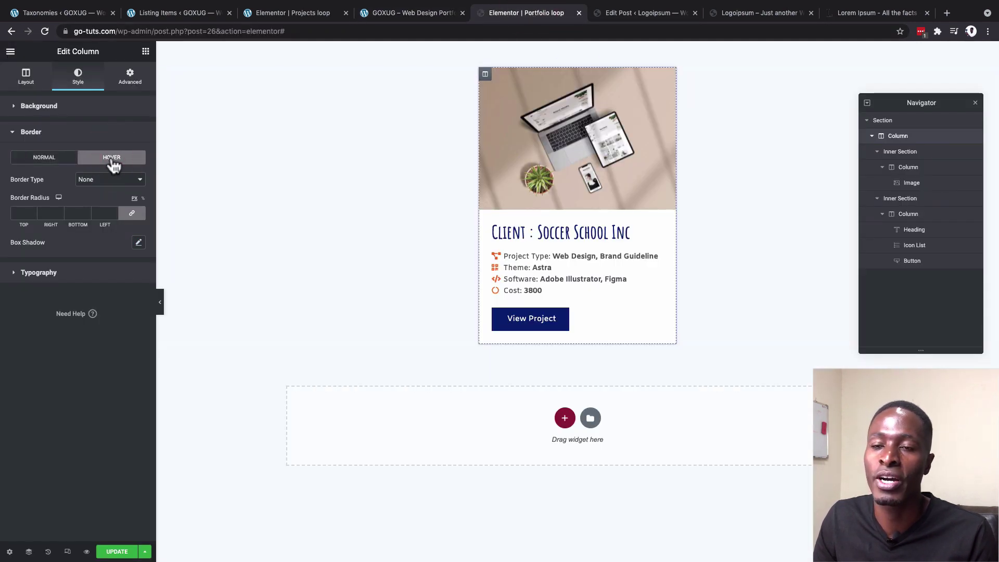
pyautogui.click(98, 184)
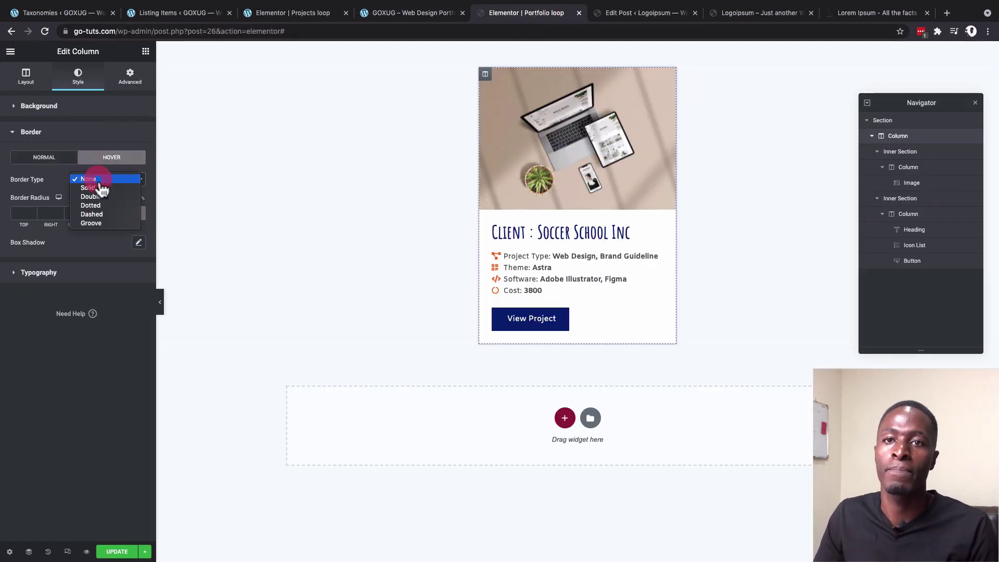
pyautogui.click(89, 187)
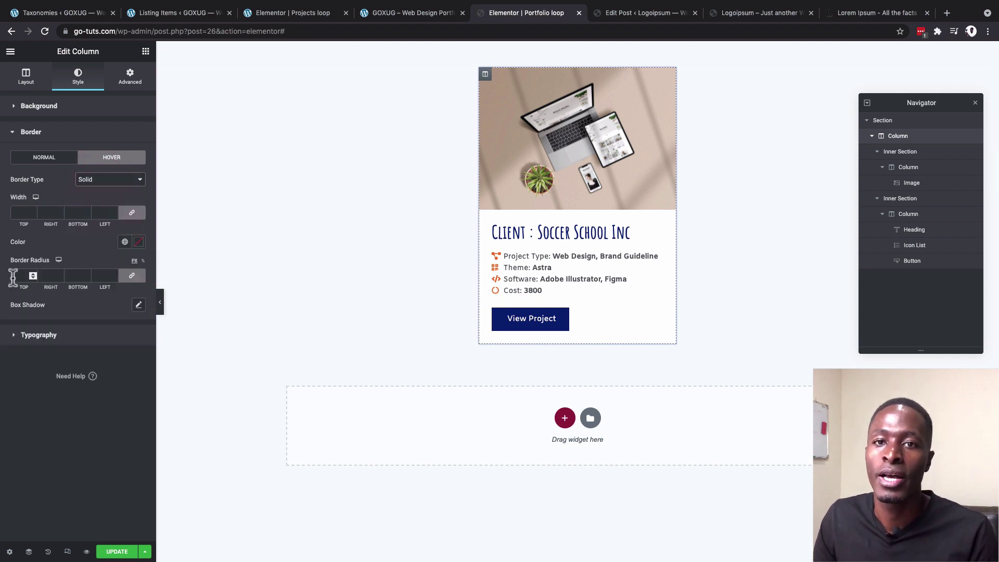
pyautogui.click(26, 211)
pyautogui.write('1')
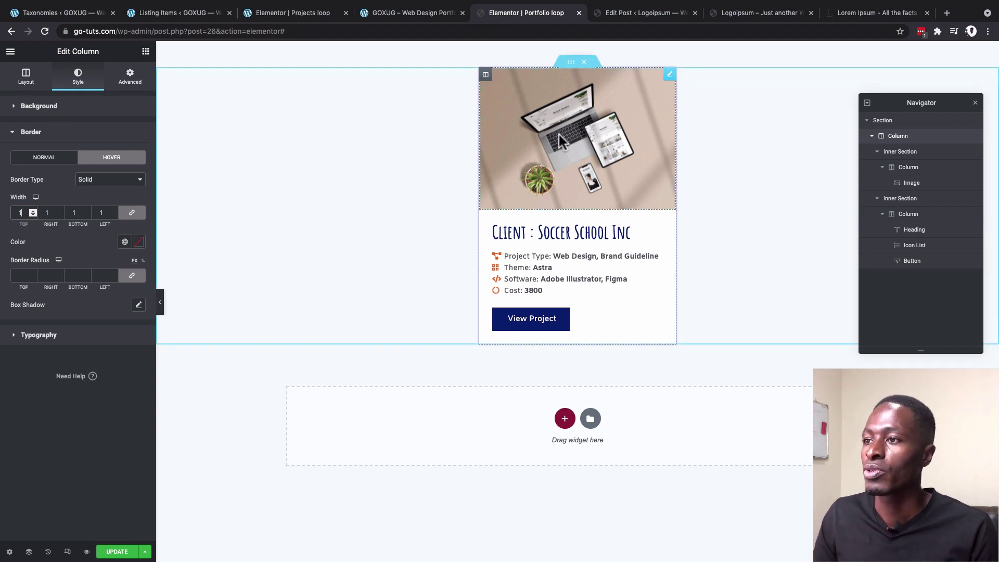
pyautogui.click(117, 553)
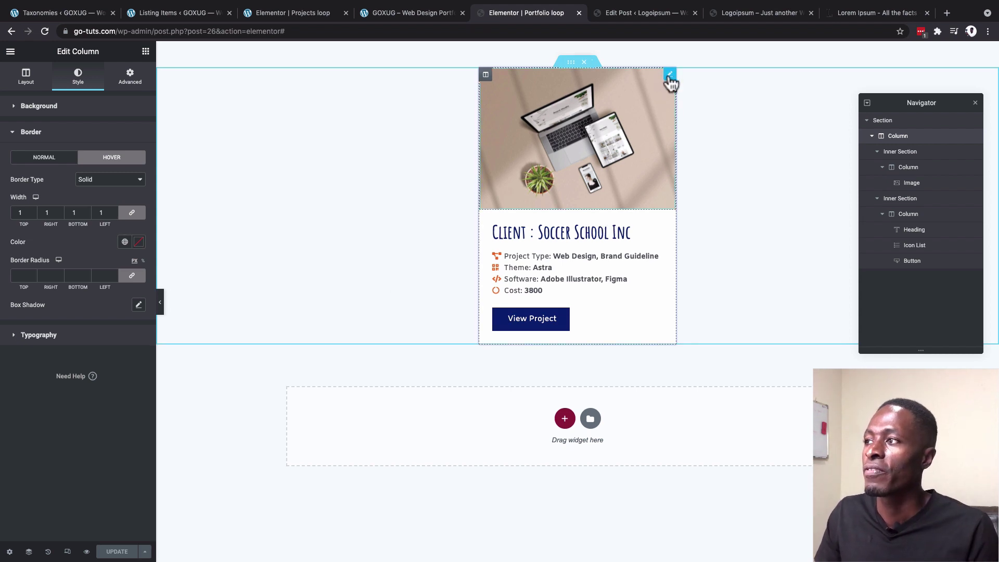
# Step: Inspect the card image widget's custom image source settings
pyautogui.click(669, 74)
pyautogui.click(78, 143)
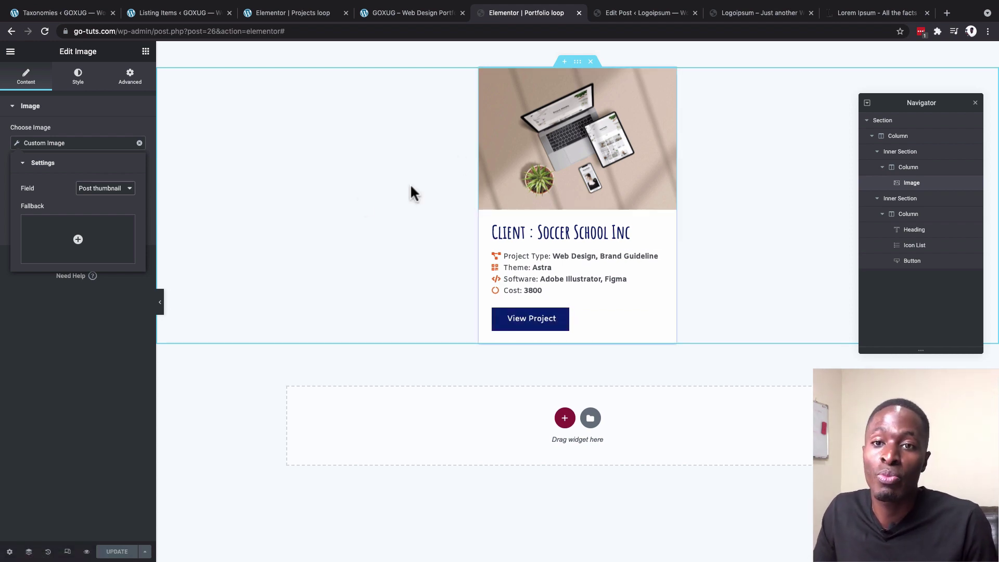
pyautogui.click(92, 333)
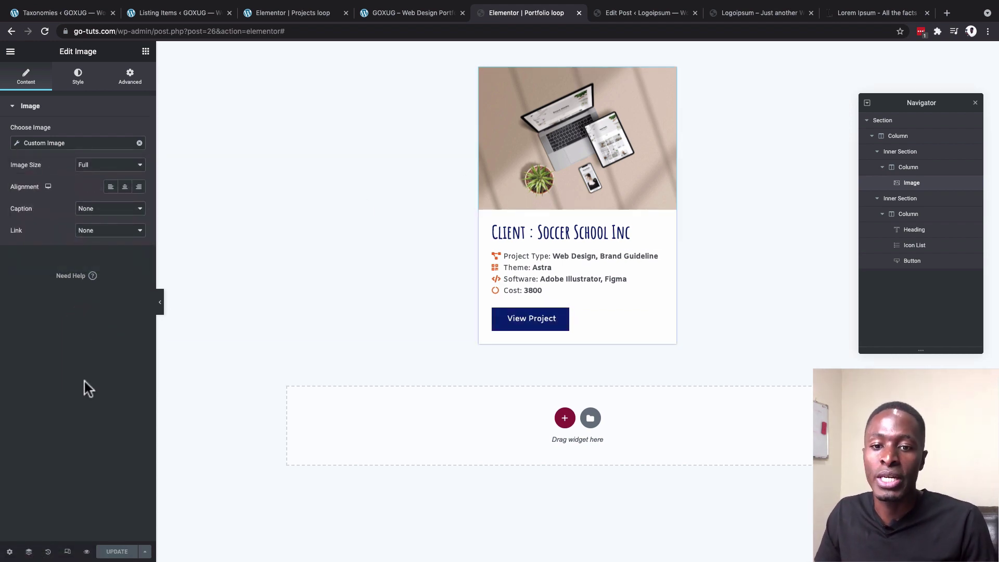
# Step: Make the whole listing item clickable in the listing settings
pyautogui.click(9, 551)
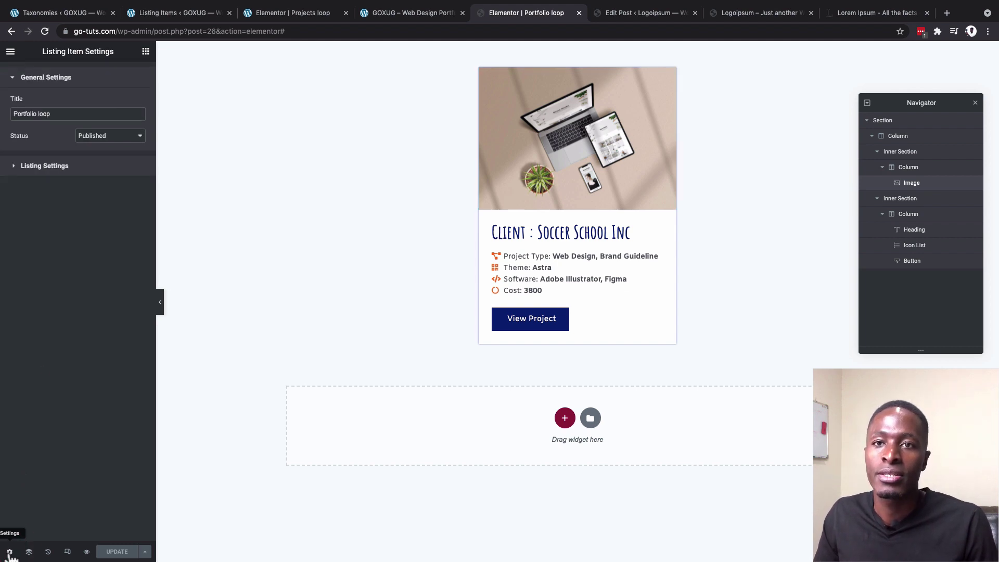
pyautogui.click(54, 166)
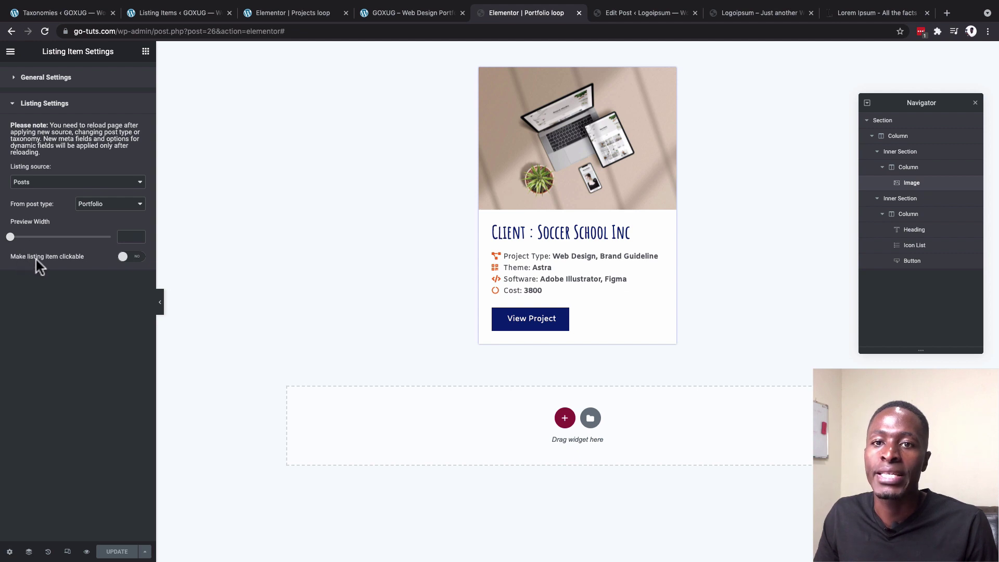
pyautogui.click(137, 258)
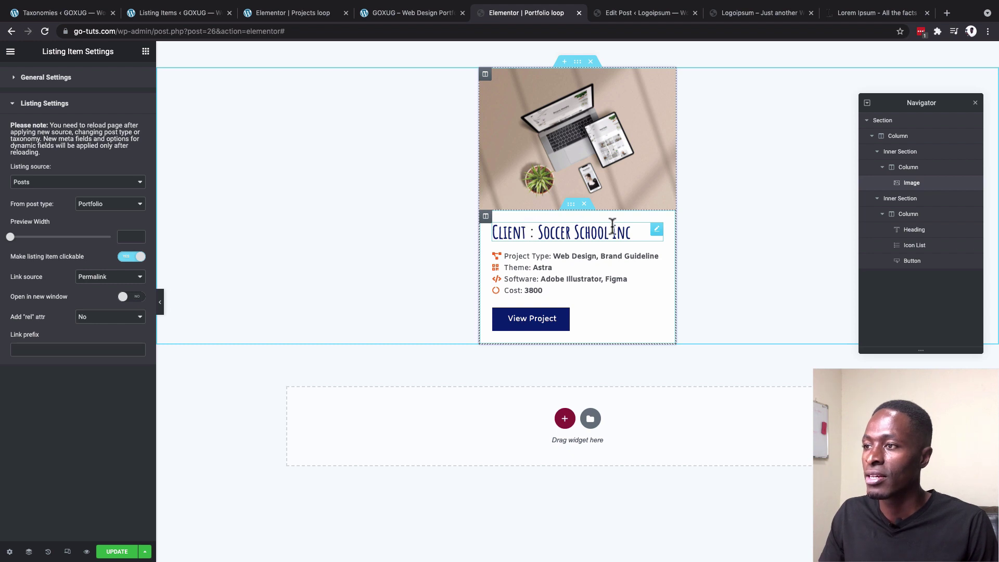
# Step: Change the text before the heading's custom field to "Client: <strong>", removing the space ahead of the colon, and save the listing
pyautogui.click(657, 229)
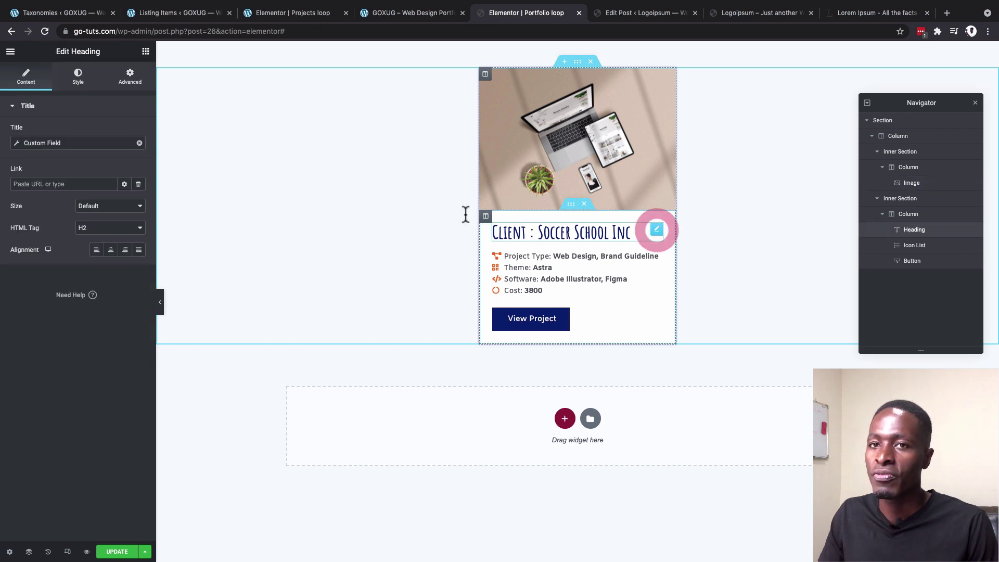
pyautogui.click(20, 146)
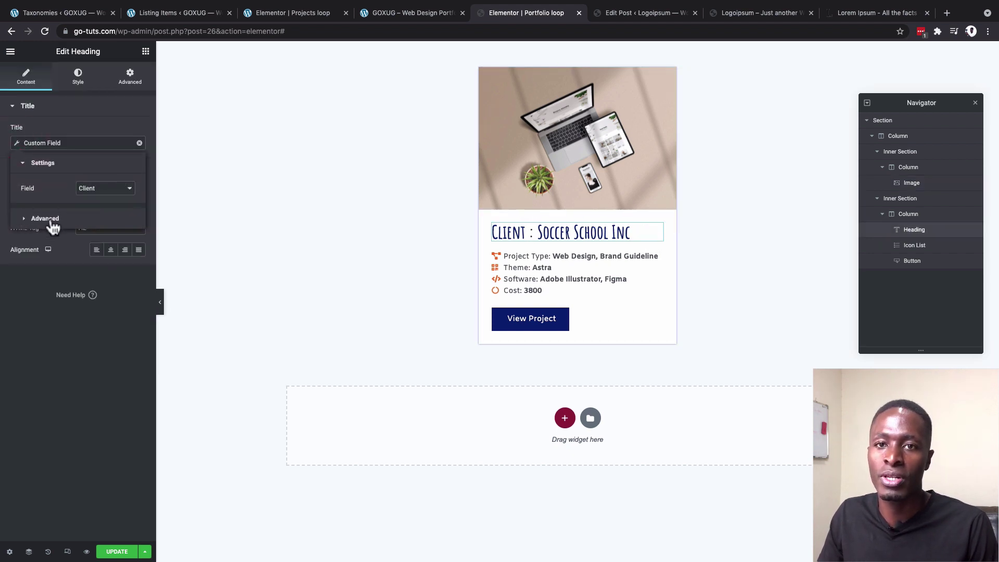
pyautogui.click(51, 218)
pyautogui.click(96, 213)
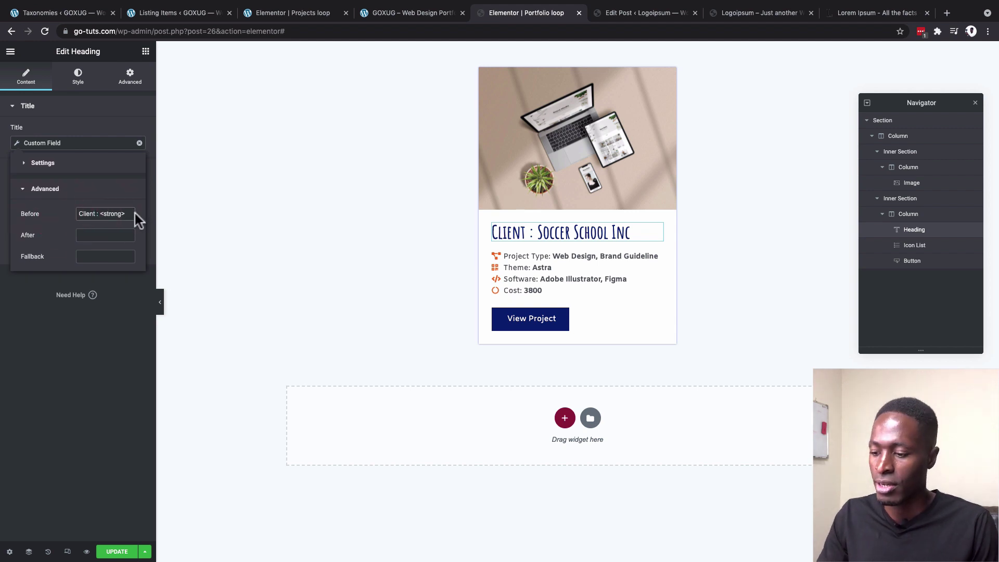
pyautogui.press('BackSpace')
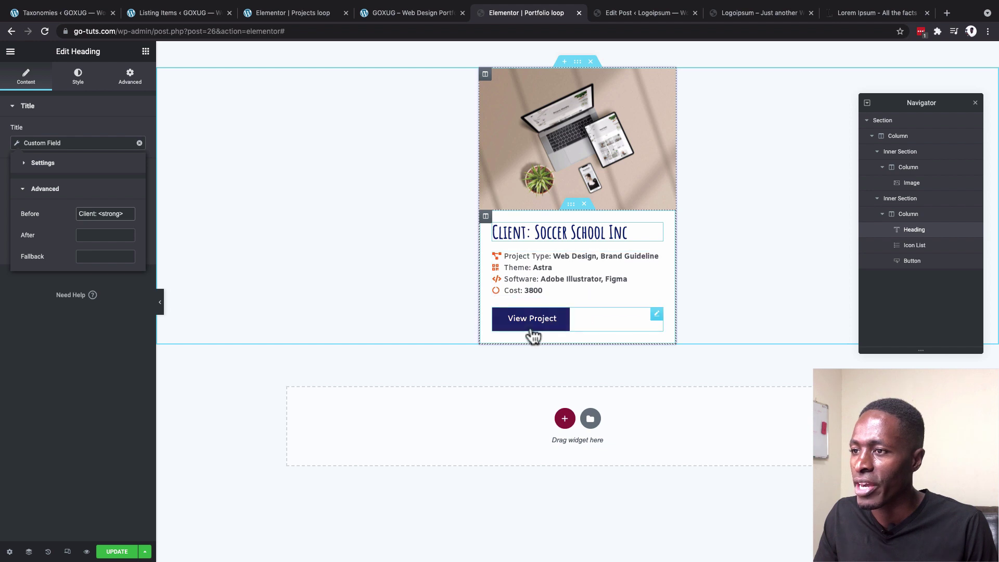
pyautogui.click(118, 552)
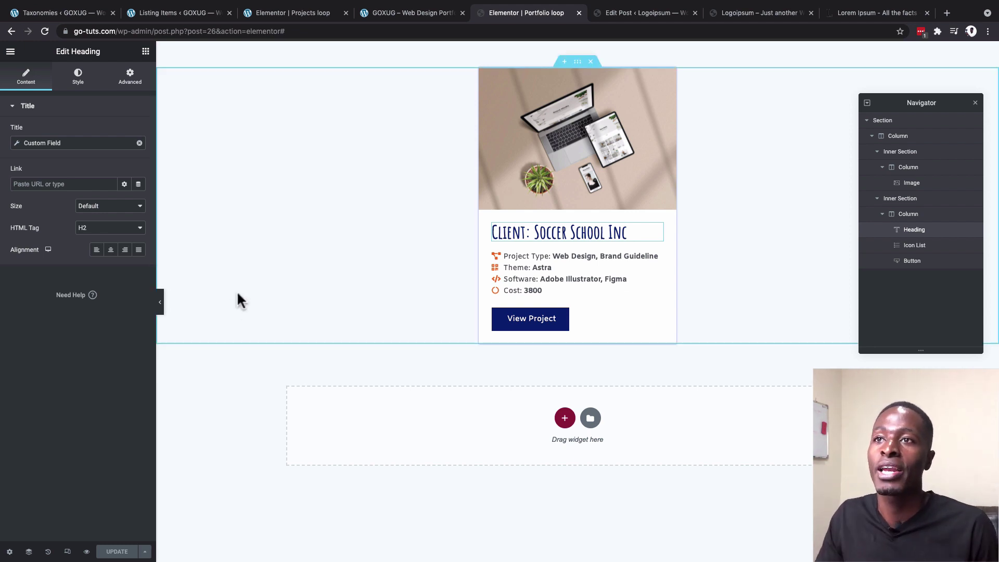
# Step: Examine the Recent Projects section on the reference site, including its card layout and the slides of its carousel
pyautogui.click(272, 14)
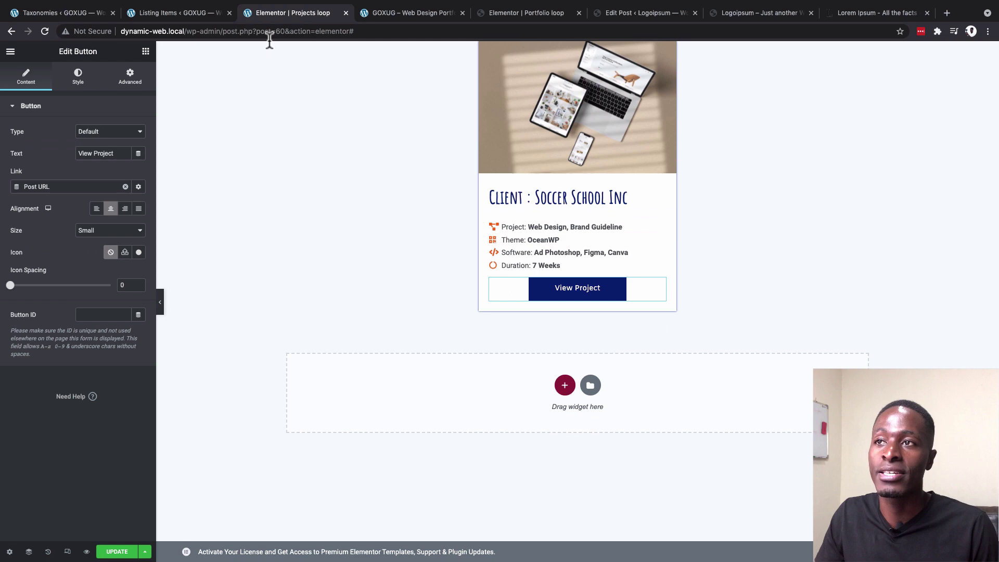
pyautogui.click(416, 7)
pyautogui.scroll(2, 176, 235)
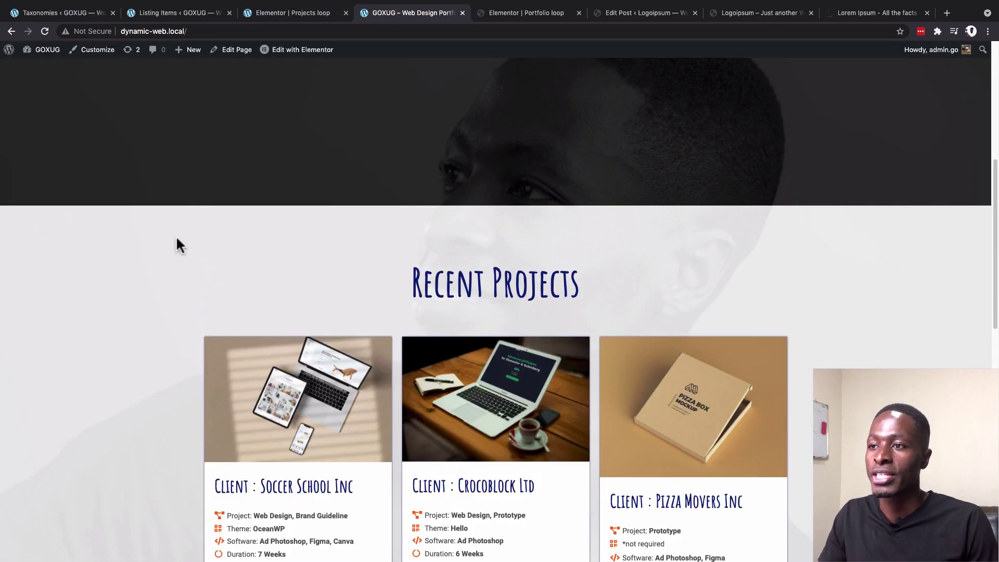
pyautogui.scroll(-2, 521, 467)
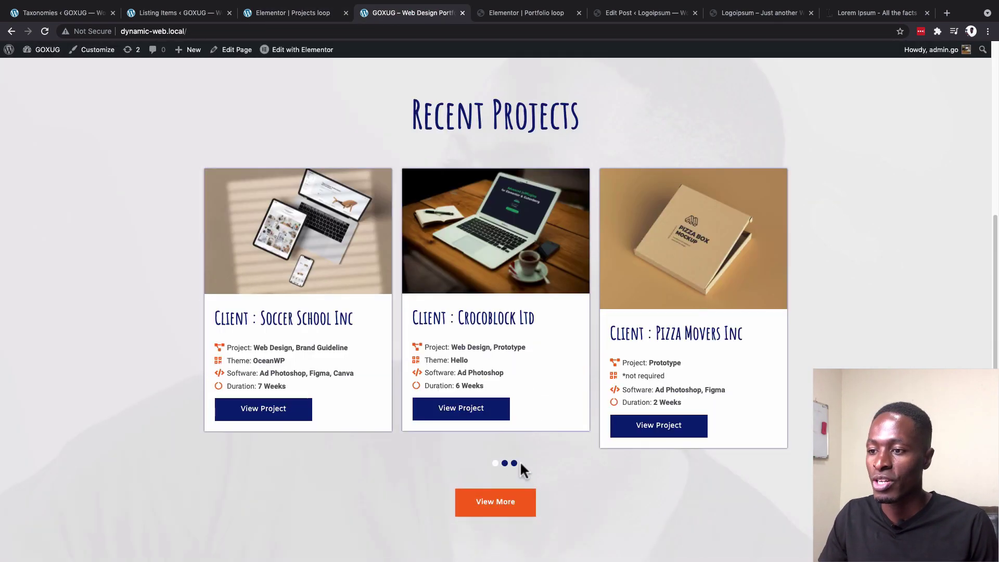
pyautogui.click(514, 463)
pyautogui.click(496, 463)
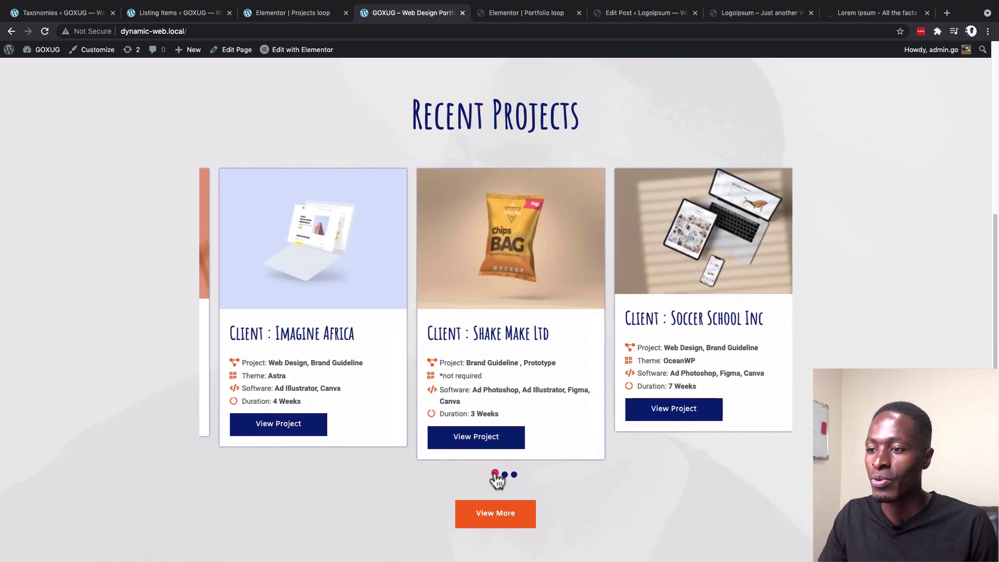
pyautogui.click(505, 475)
pyautogui.click(505, 474)
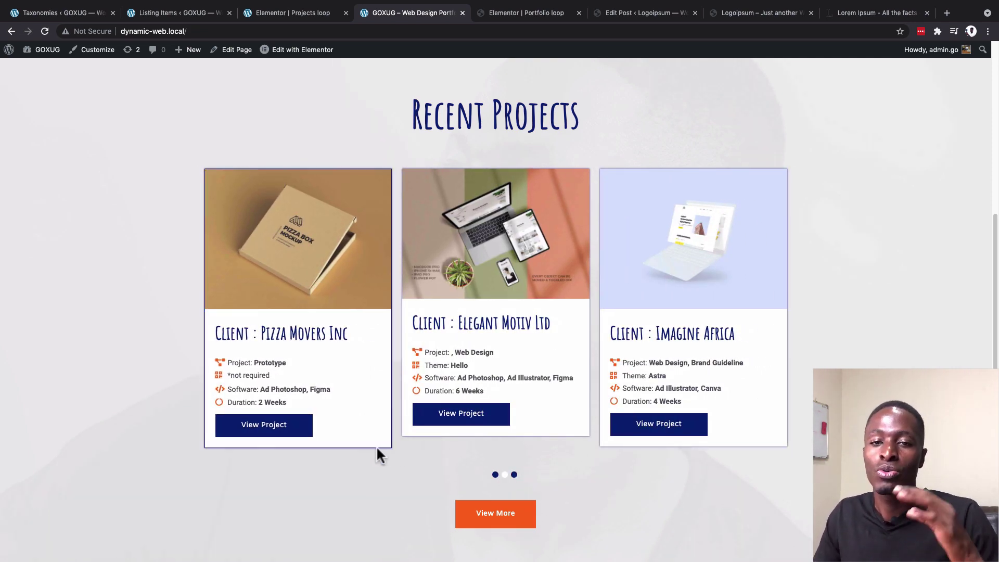
pyautogui.click(494, 476)
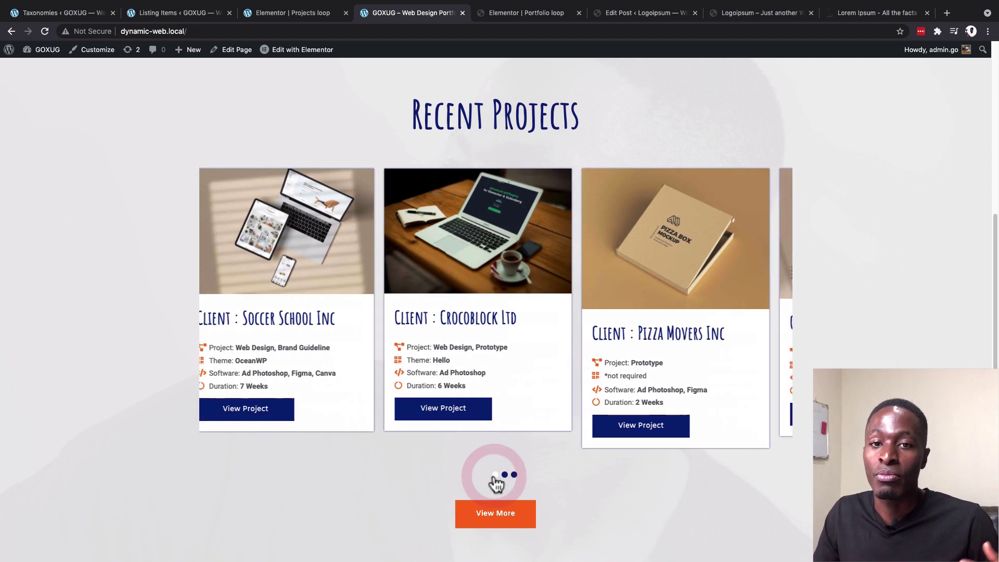
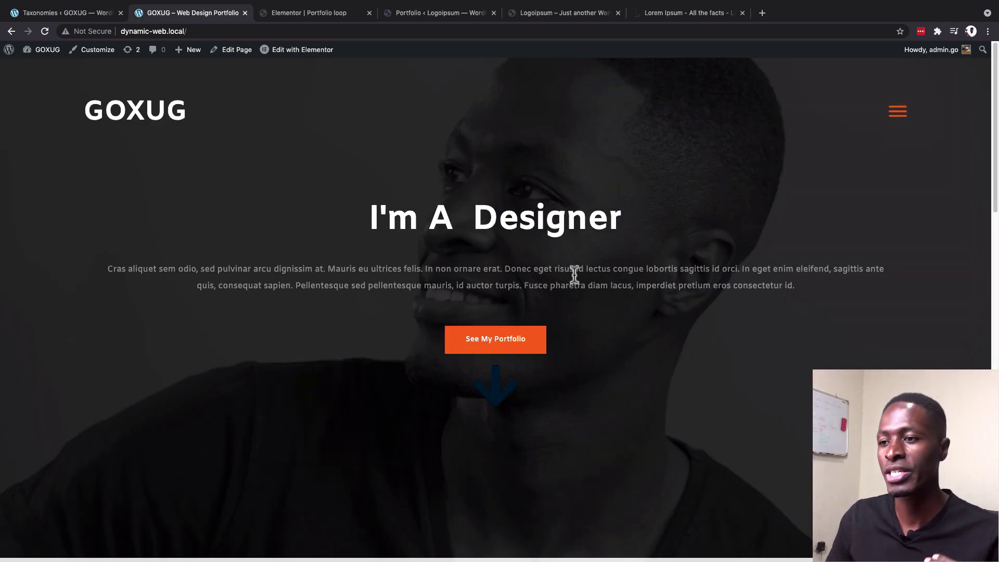
pyautogui.scroll(-5, 574, 276)
pyautogui.scroll(-4, 577, 276)
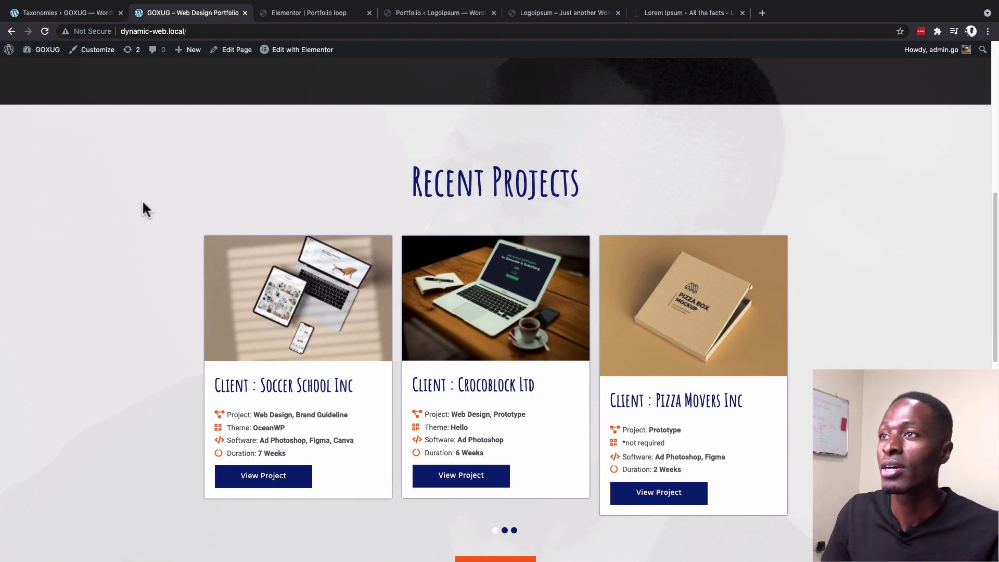
# Step: Open the Dynamic Content portfolio entry for editing and review its project details, plugins, software and gallery fields
pyautogui.press('super+4')
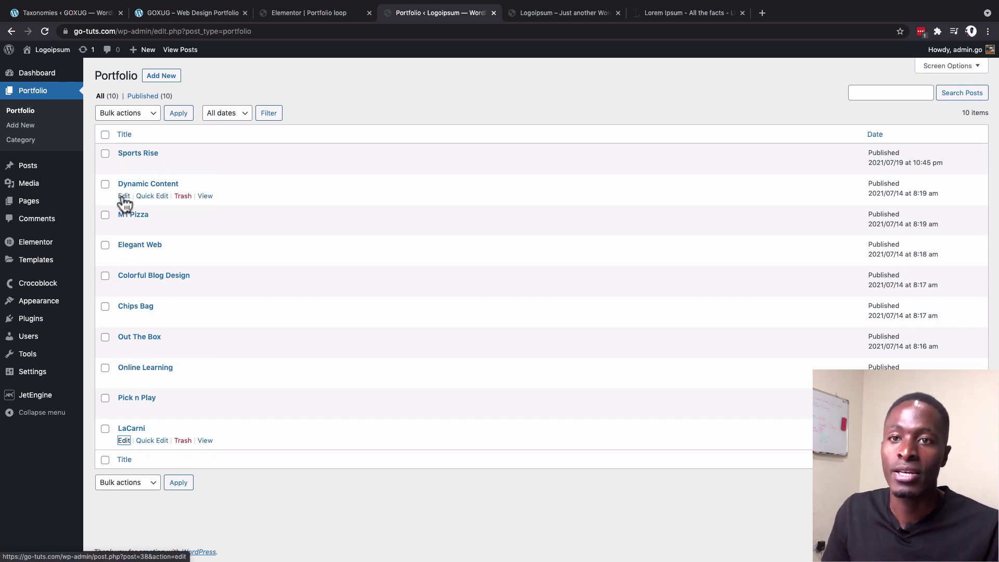
pyautogui.keyDown('super'); pyautogui.click(124, 196); pyautogui.keyUp('super')
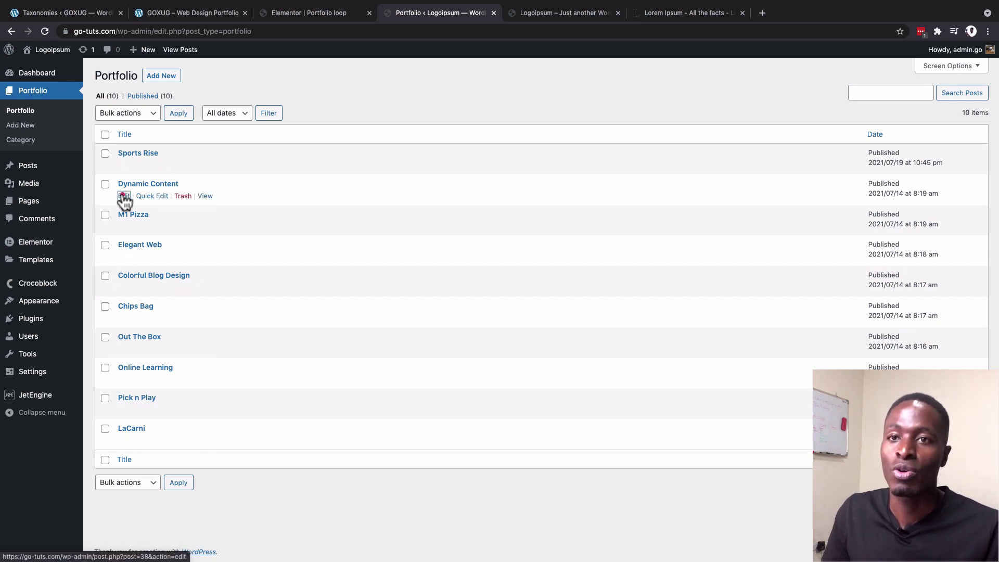
pyautogui.click(539, 15)
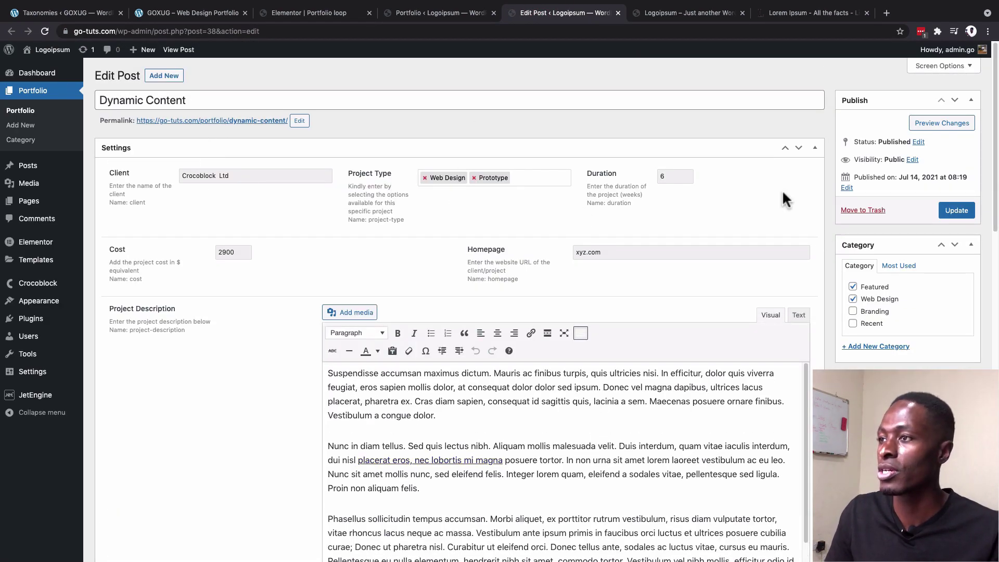
pyautogui.scroll(-3, 832, 249)
pyautogui.scroll(-10, 766, 317)
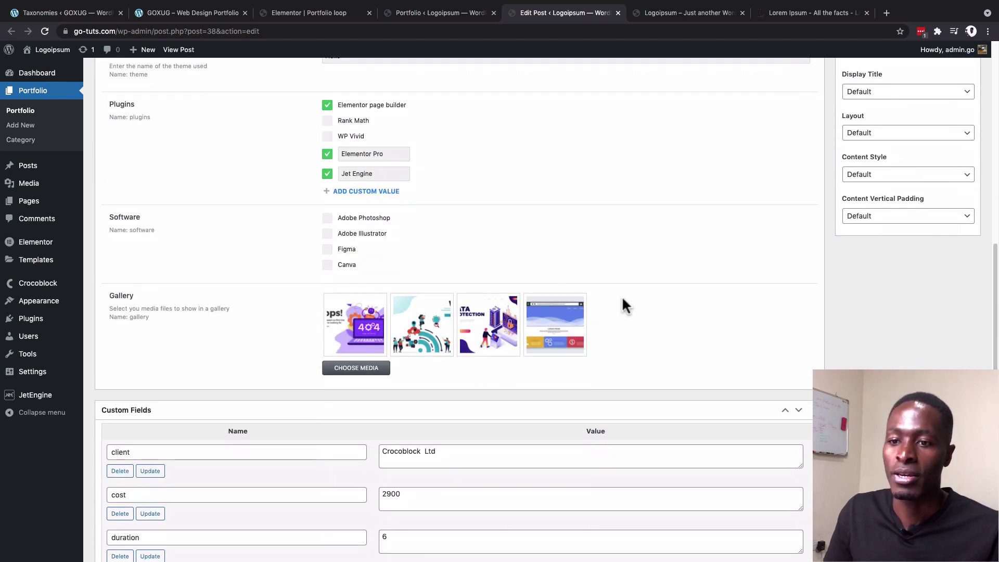
pyautogui.scroll(2, 622, 295)
pyautogui.scroll(10, 622, 307)
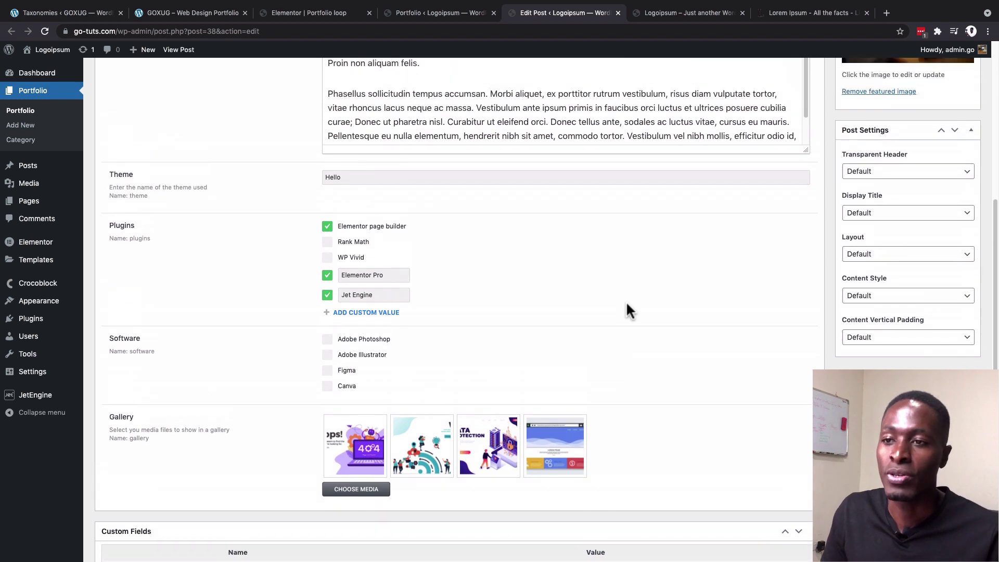
# Step: Leave the Dynamic Content entry and open the list of all pages on the Logoipsum site
pyautogui.hotkey('alt', 'Left')
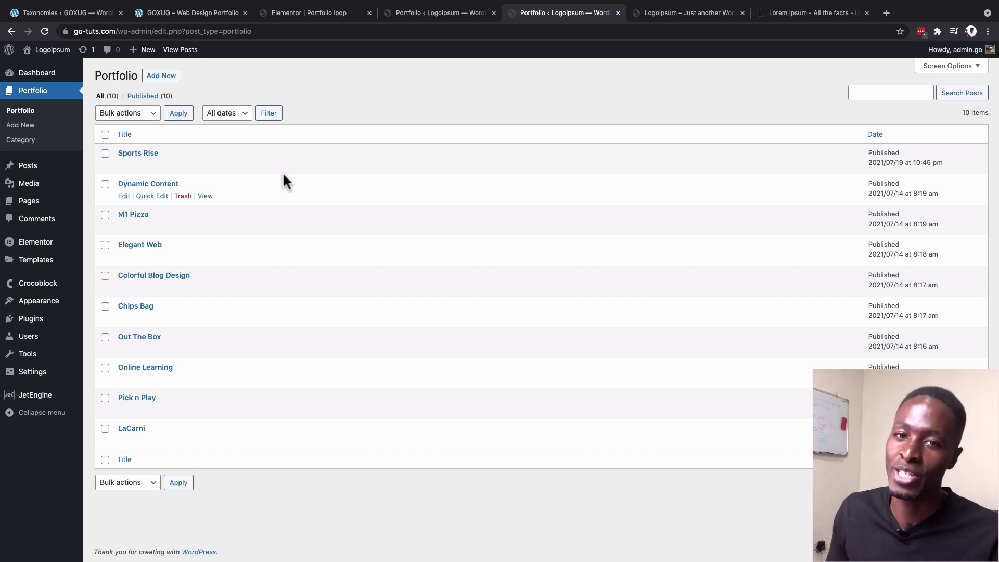
pyautogui.hotkey('ctrl', 'w')
pyautogui.click(453, 12)
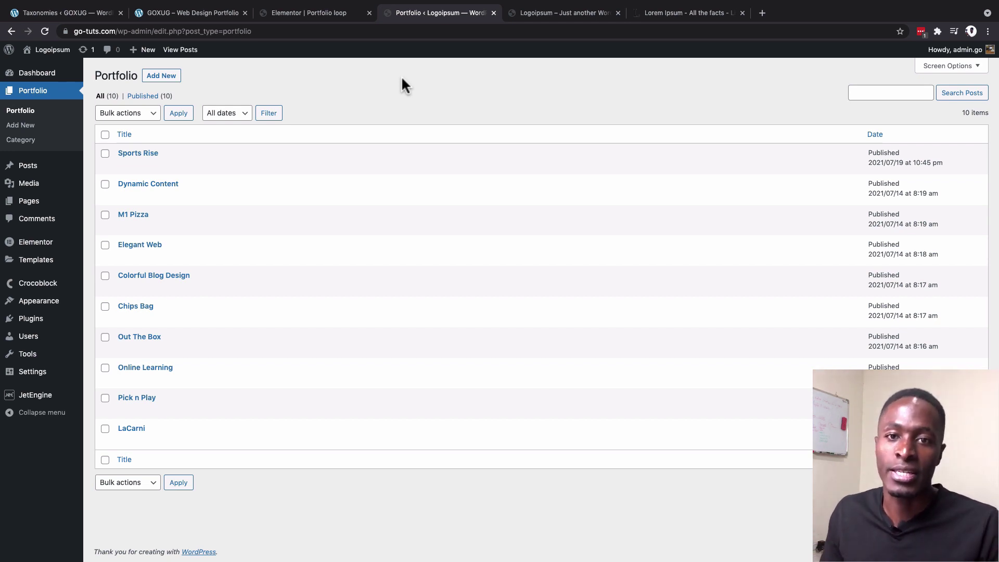
pyautogui.moveTo(30, 202)
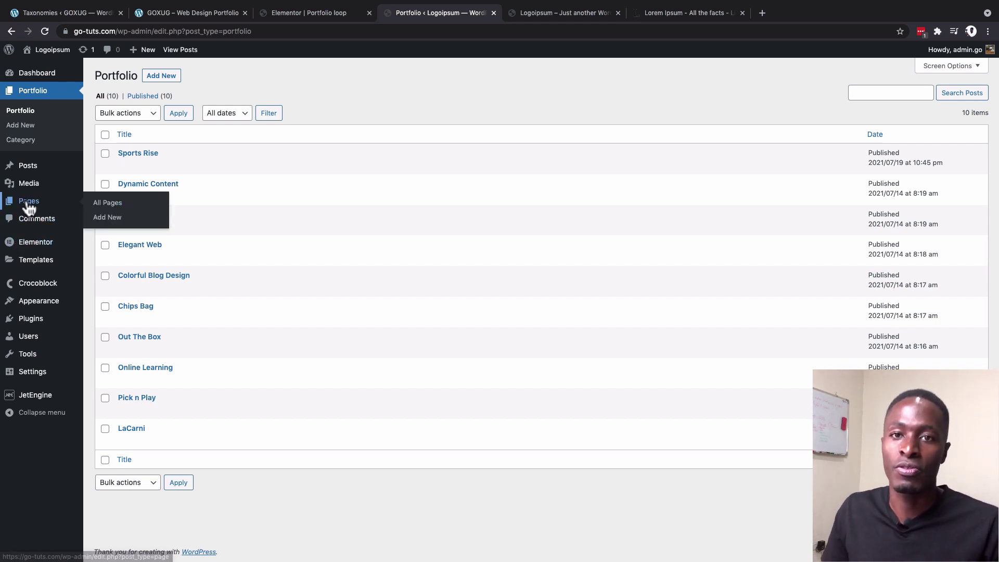
pyautogui.click(109, 205)
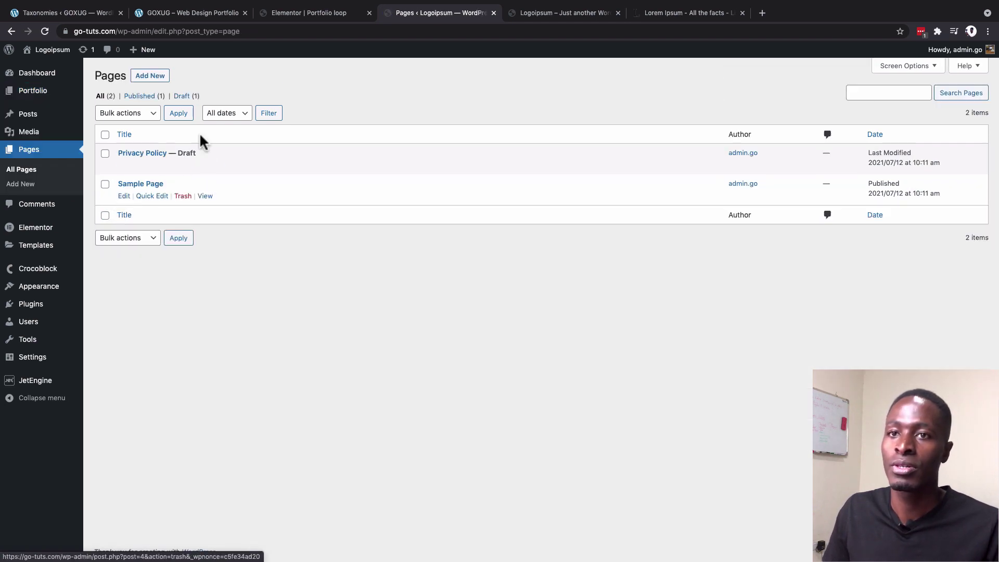
# Step: Publish a new page titled "Home" and open it for editing with Elementor
pyautogui.click(156, 76)
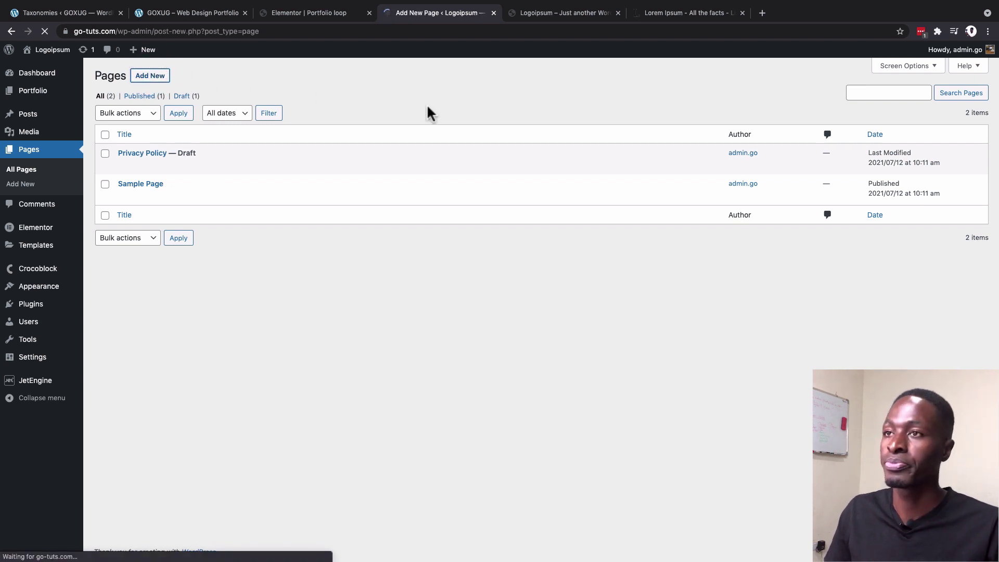
pyautogui.write('Hamza')
pyautogui.press('BackSpace')
pyautogui.press('BackSpace')
pyautogui.press('BackSpace')
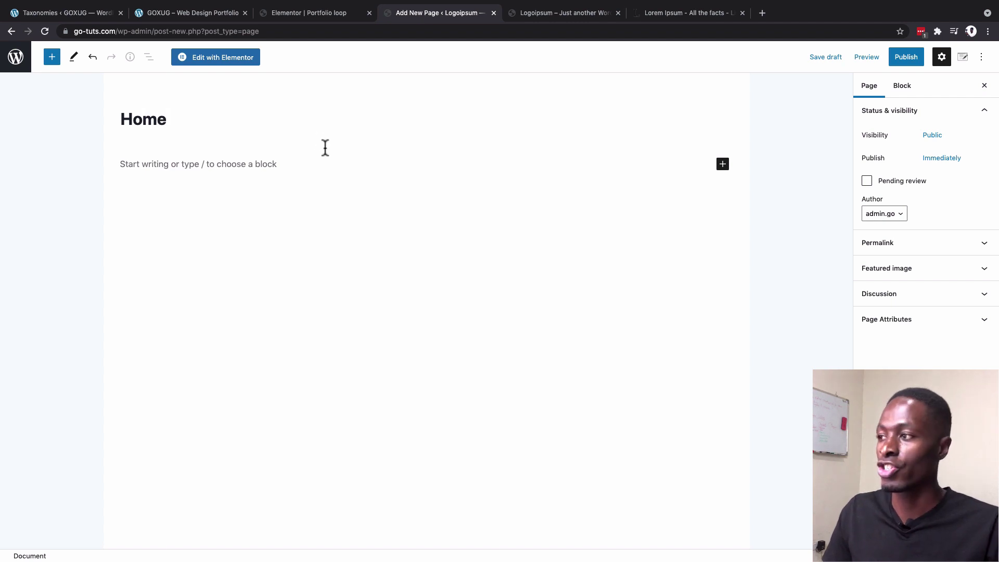
pyautogui.click(905, 63)
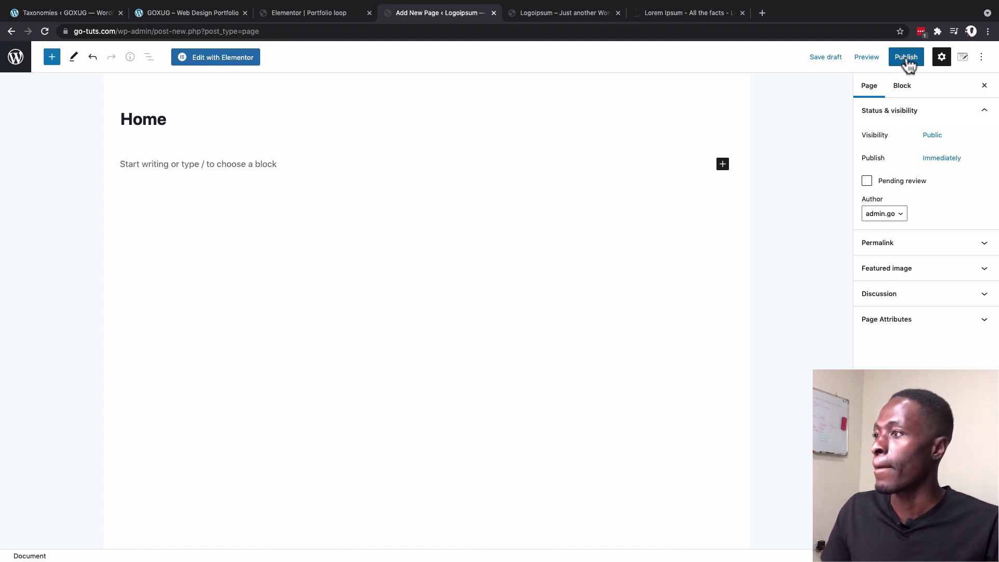
pyautogui.click(197, 65)
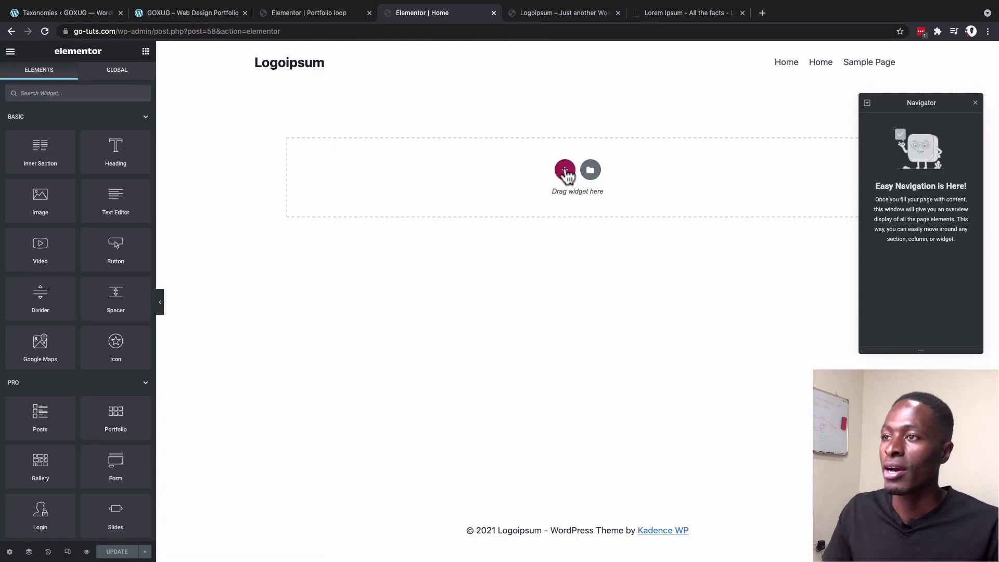
# Step: Add a single-column section to the Home page and give it a minimum height of 80 VH
pyautogui.click(564, 167)
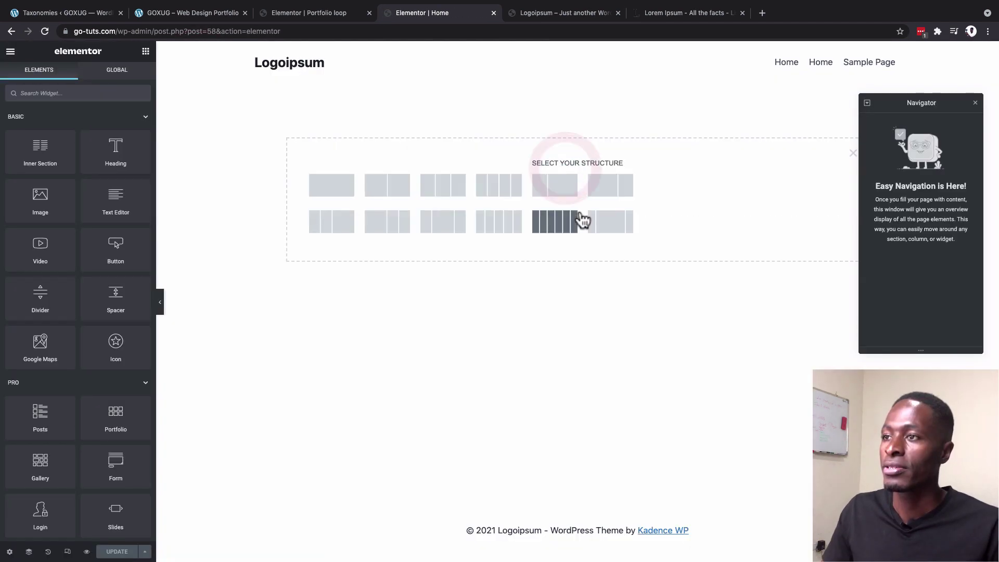
pyautogui.click(324, 186)
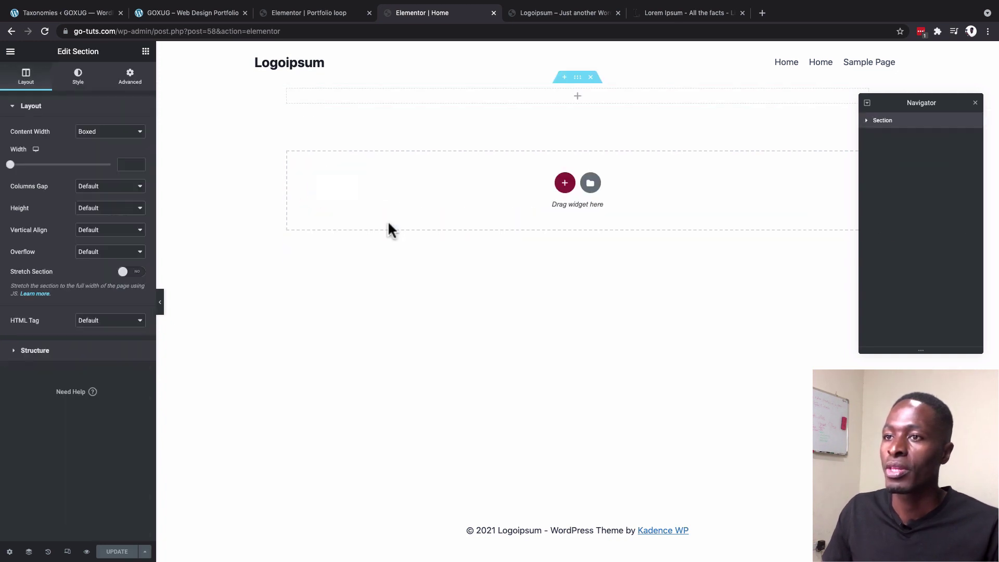
pyautogui.click(578, 77)
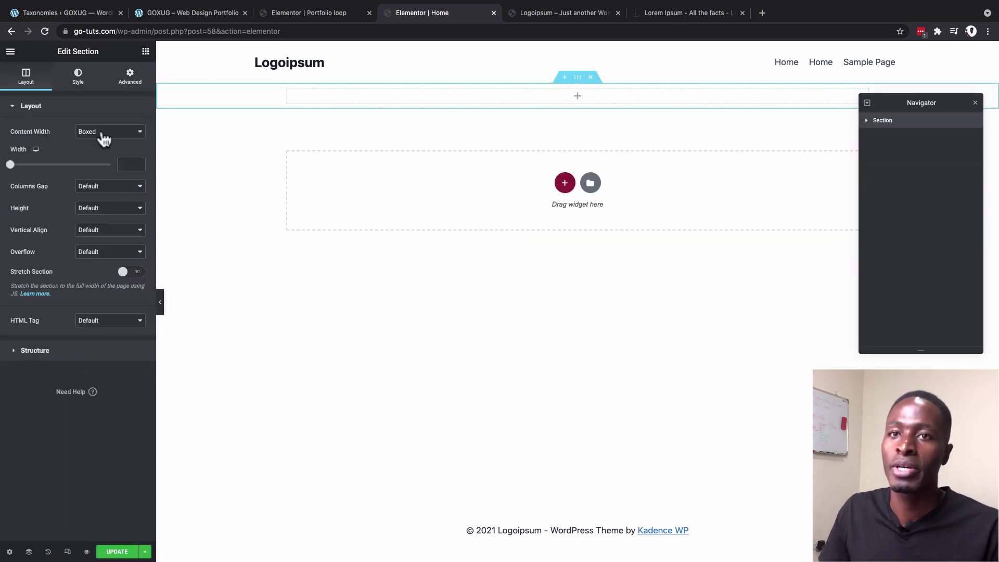
pyautogui.click(98, 210)
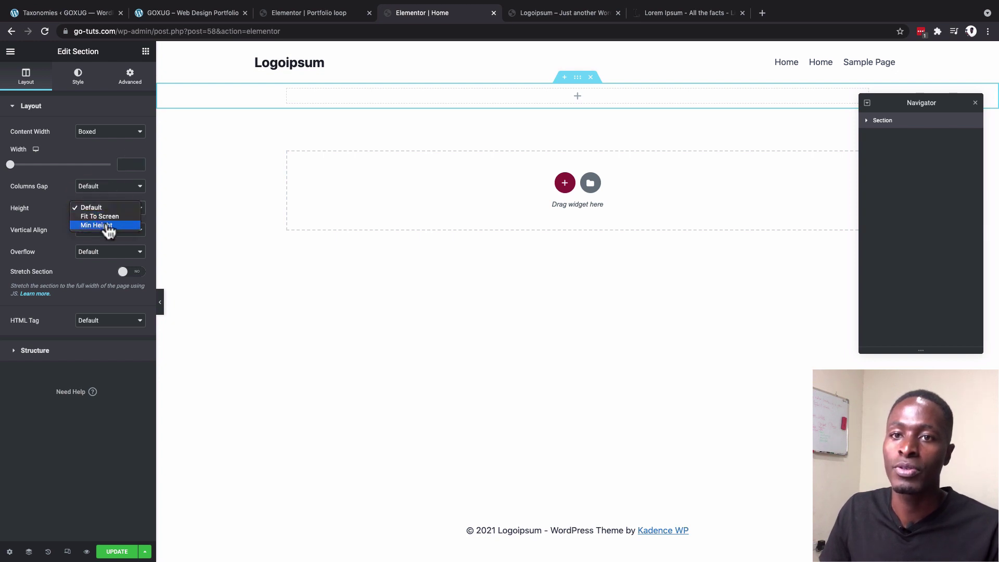
pyautogui.click(118, 226)
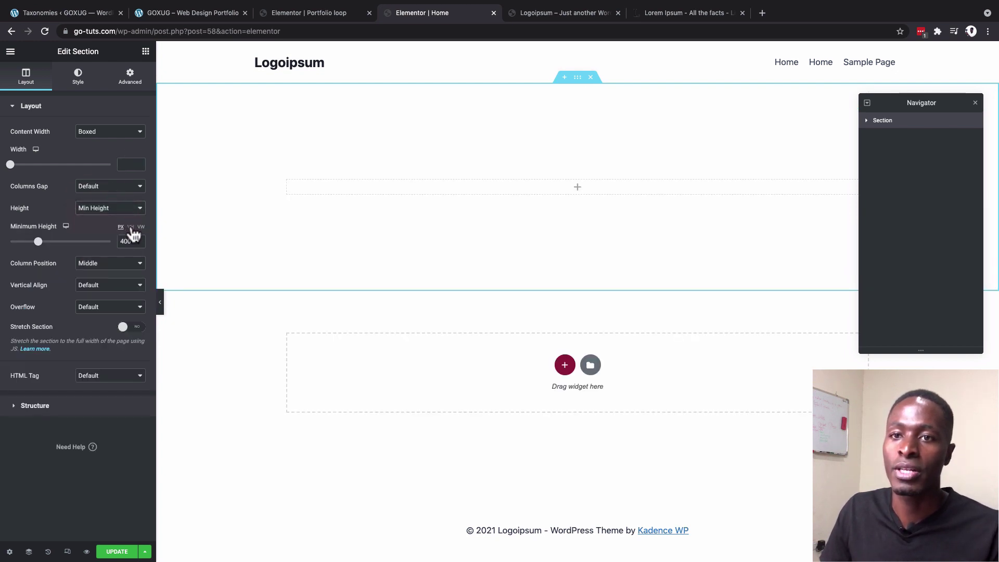
pyautogui.click(130, 228)
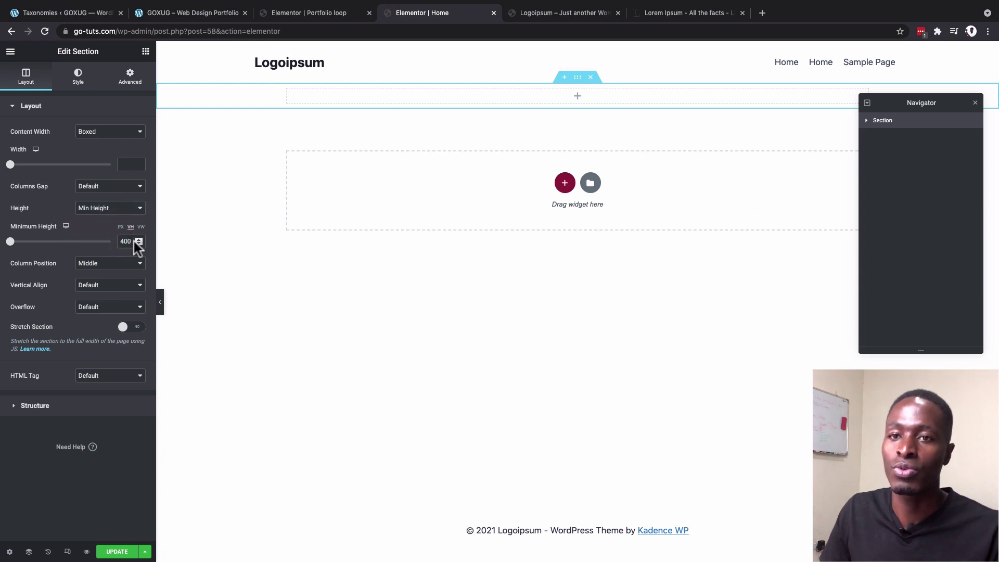
pyautogui.click(129, 241)
pyautogui.write('8')
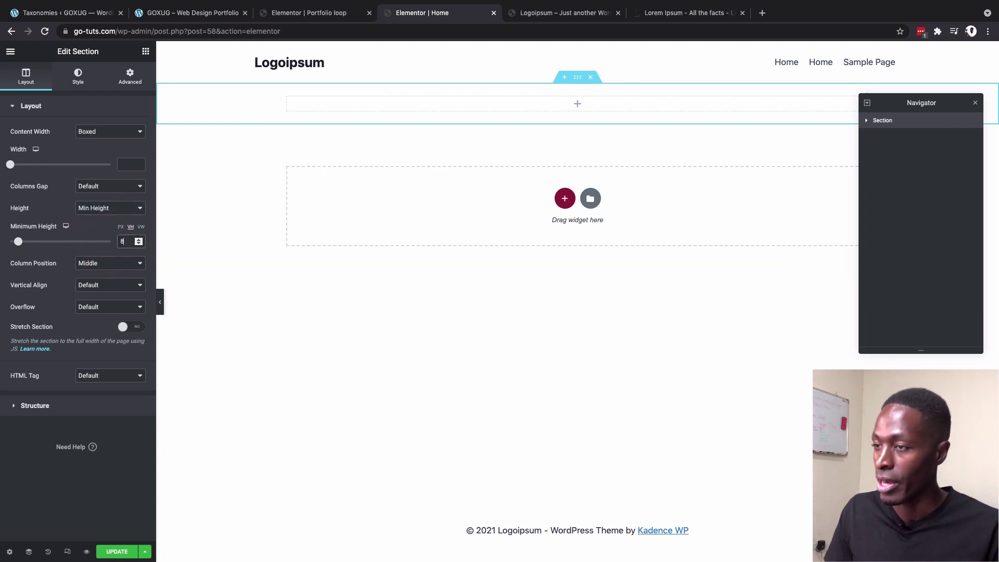
pyautogui.write('0')
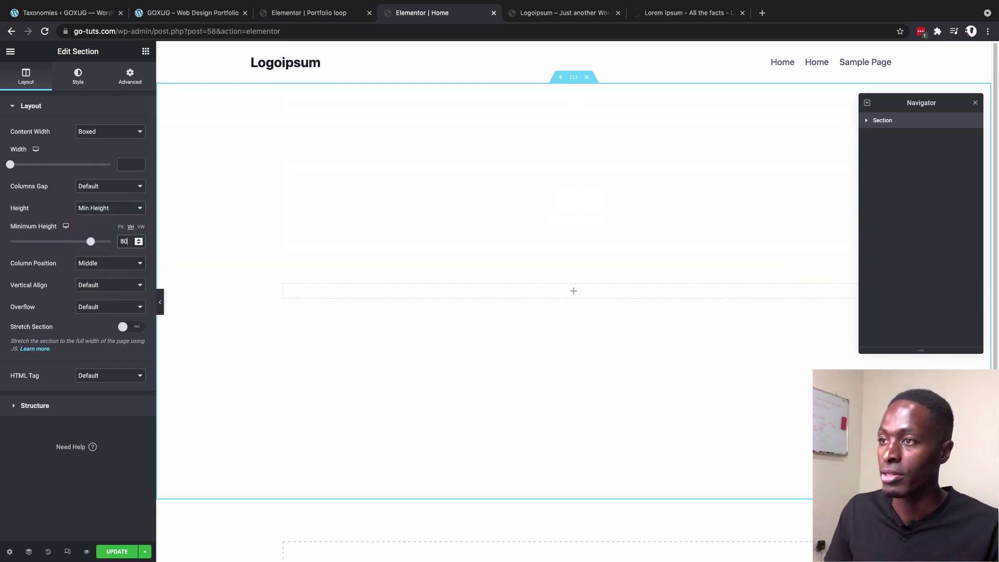
pyautogui.click(573, 85)
# Step: Review the Recent Projects section on the reference site, then return to editing the Home page
pyautogui.click(310, 12)
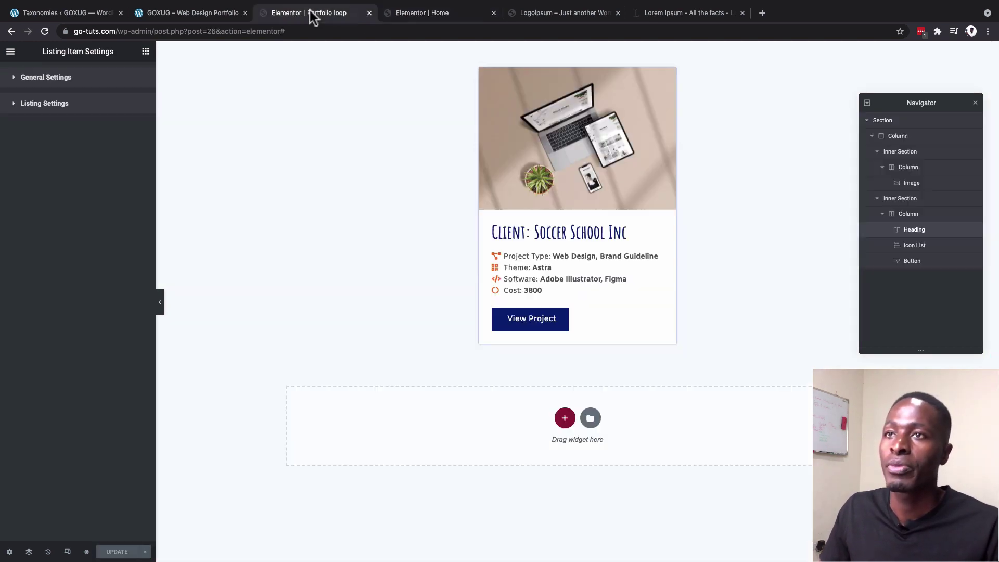
pyautogui.click(180, 14)
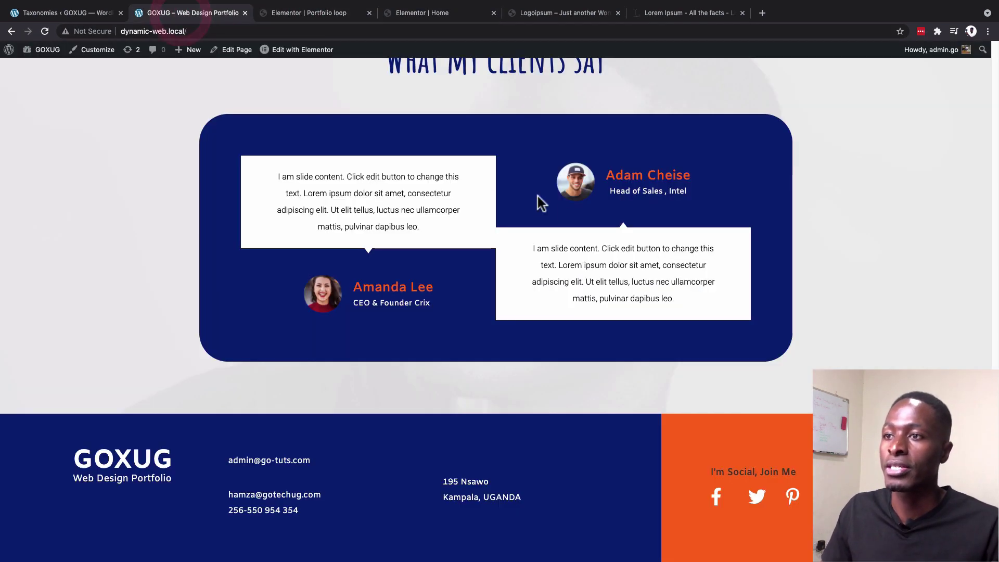
pyautogui.scroll(7, 558, 210)
pyautogui.scroll(6, 559, 210)
pyautogui.scroll(-2, 560, 217)
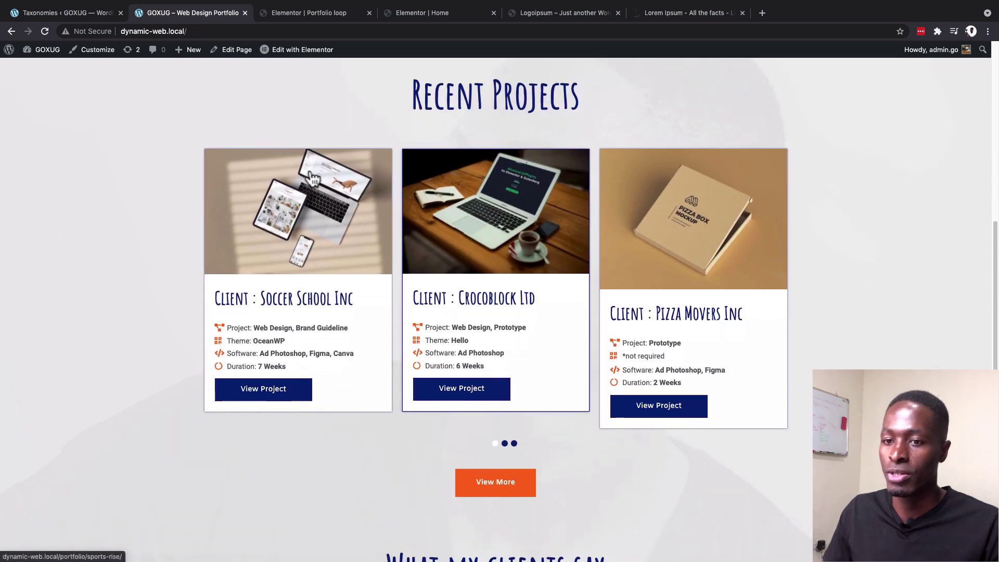
pyautogui.click(430, 13)
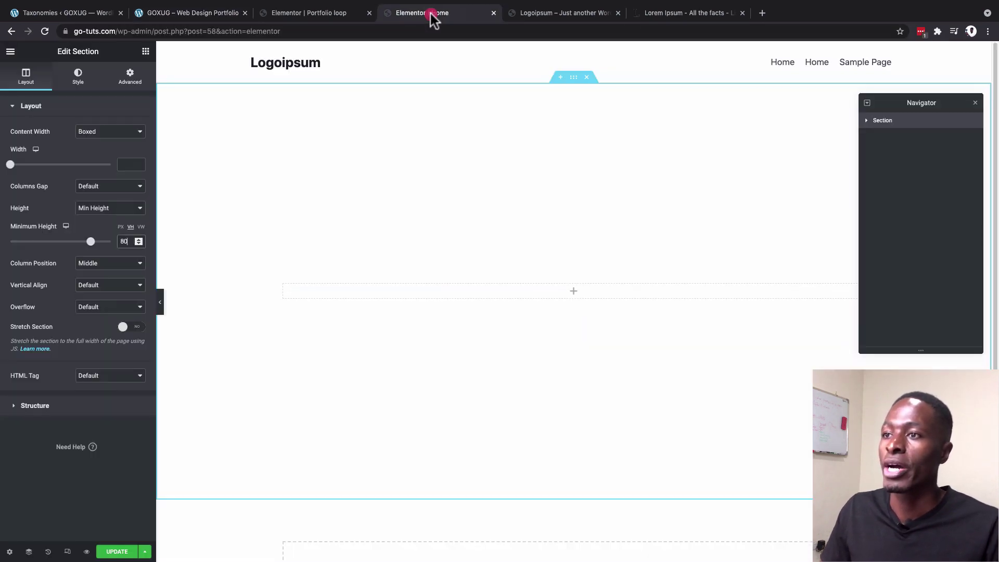
# Step: Give the section a classic background with the light grey color #F8F8F8
pyautogui.click(575, 79)
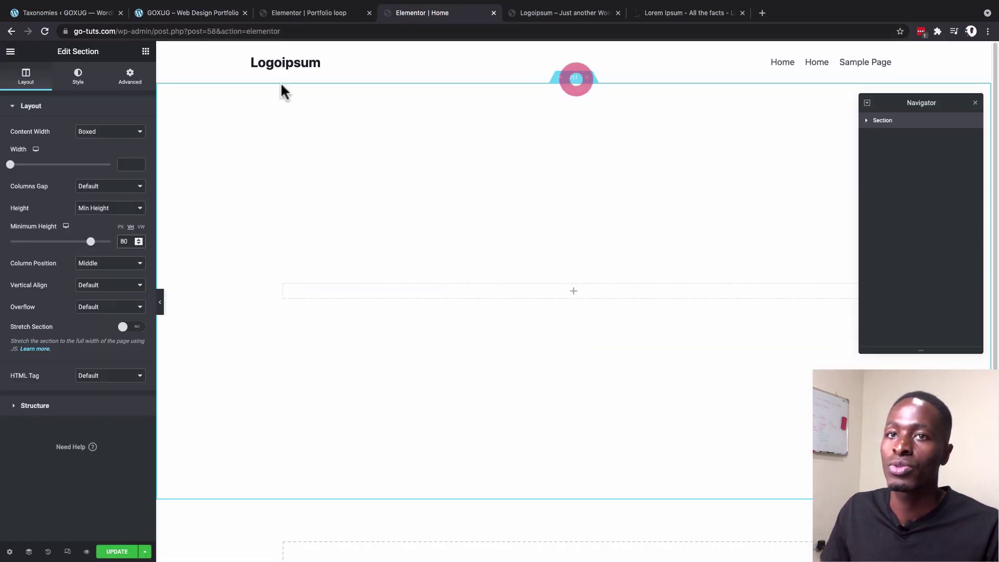
pyautogui.click(77, 82)
pyautogui.click(78, 83)
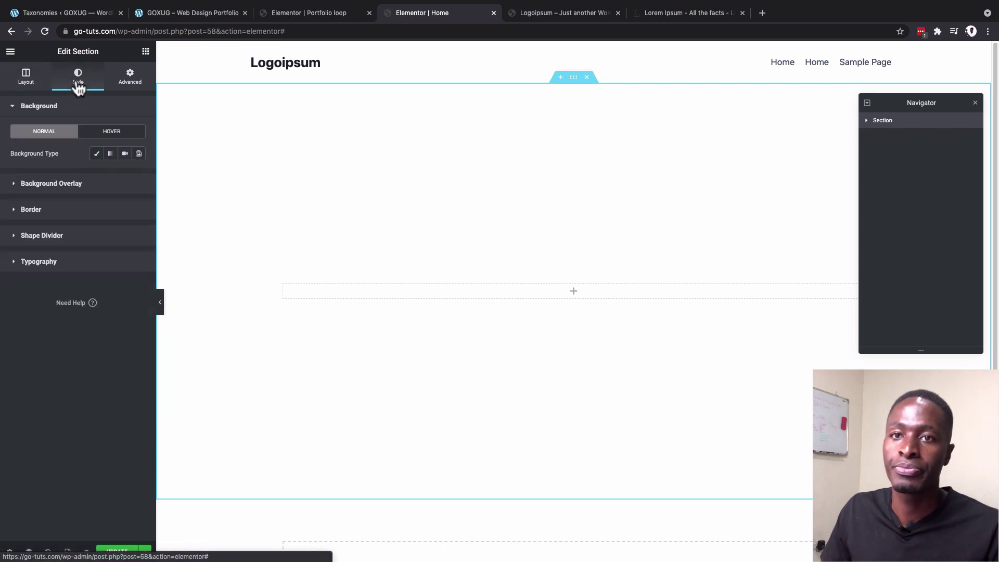
pyautogui.click(97, 154)
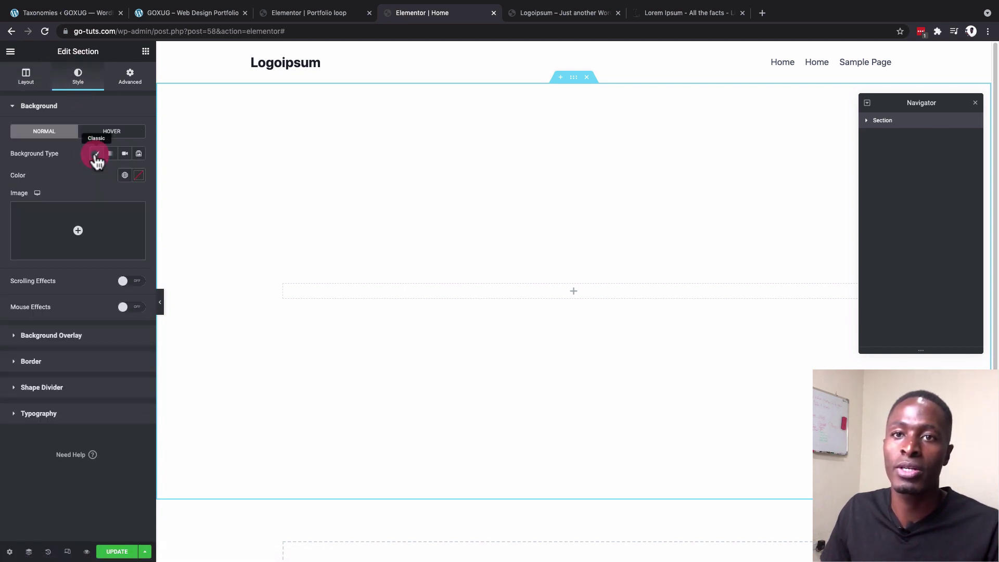
pyautogui.click(125, 176)
pyautogui.scroll(-3, 109, 257)
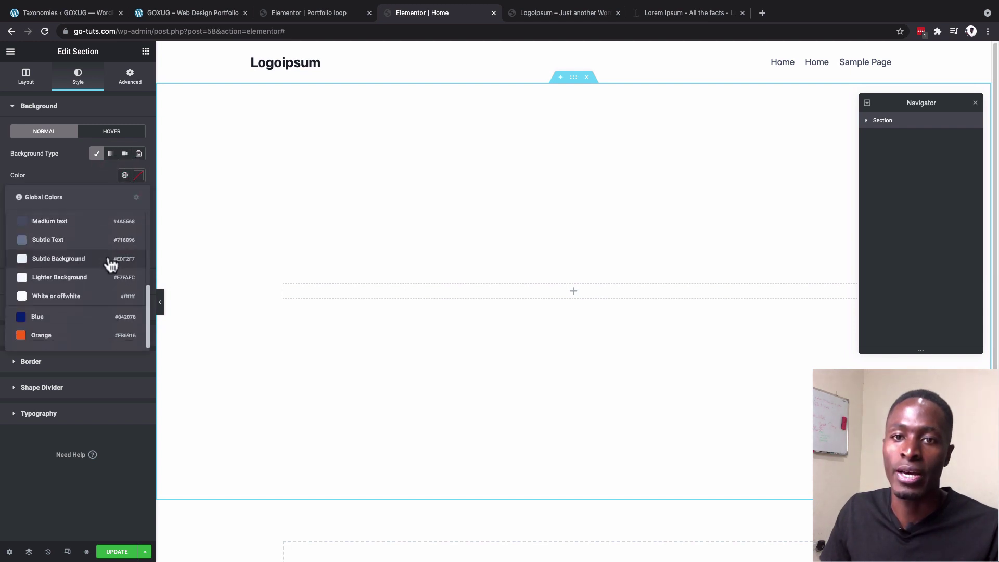
pyautogui.click(138, 175)
pyautogui.click(139, 175)
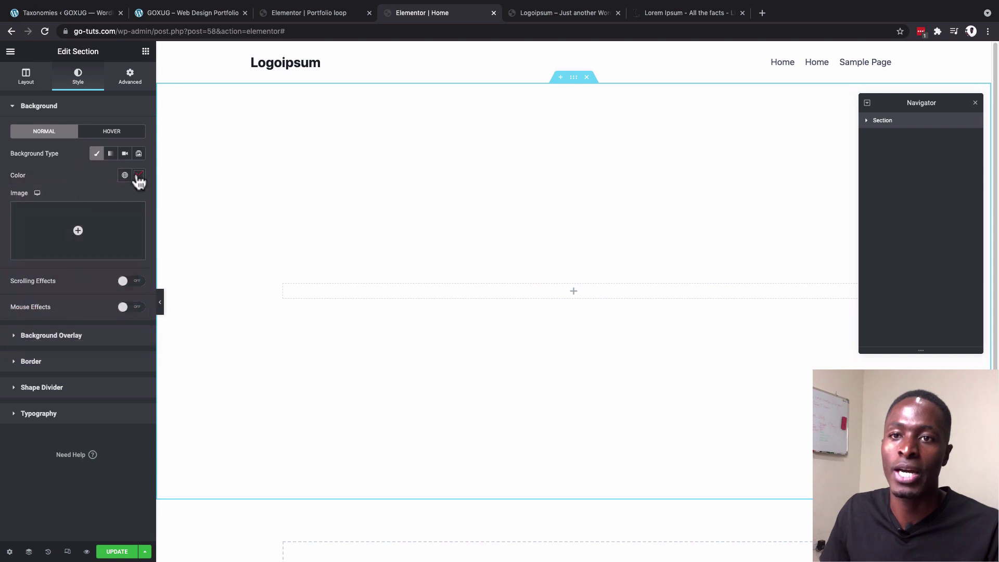
pyautogui.click(139, 176)
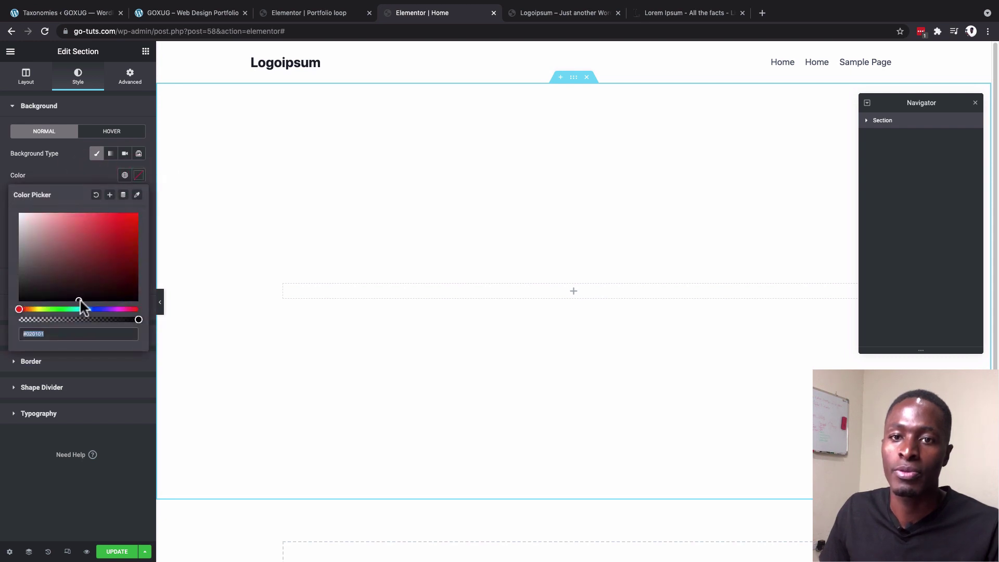
pyautogui.moveTo(80, 300); pyautogui.dragTo(10, 214)
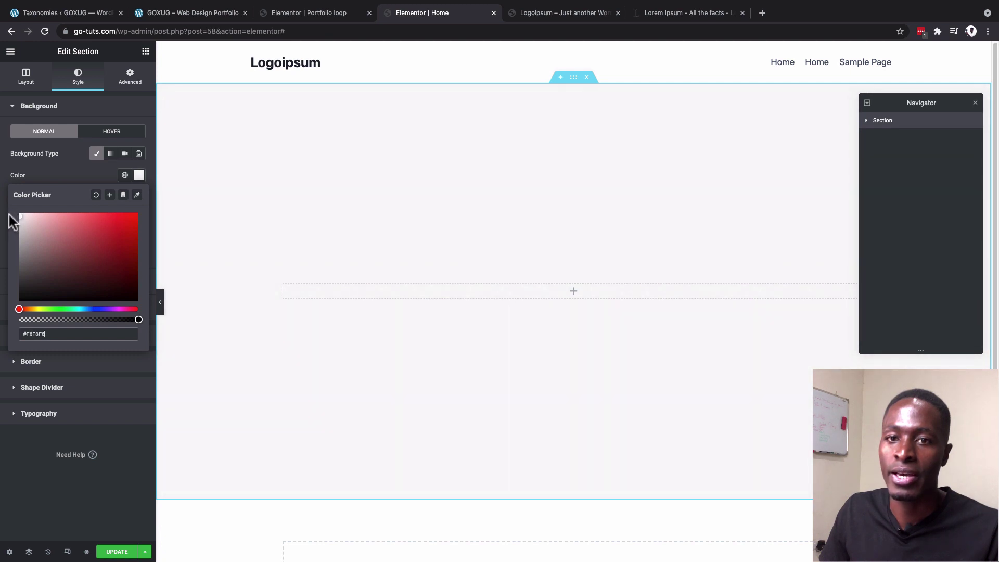
# Step: Save the section's background color as a global color named "Grey" and apply that global color to the background
pyautogui.click(110, 194)
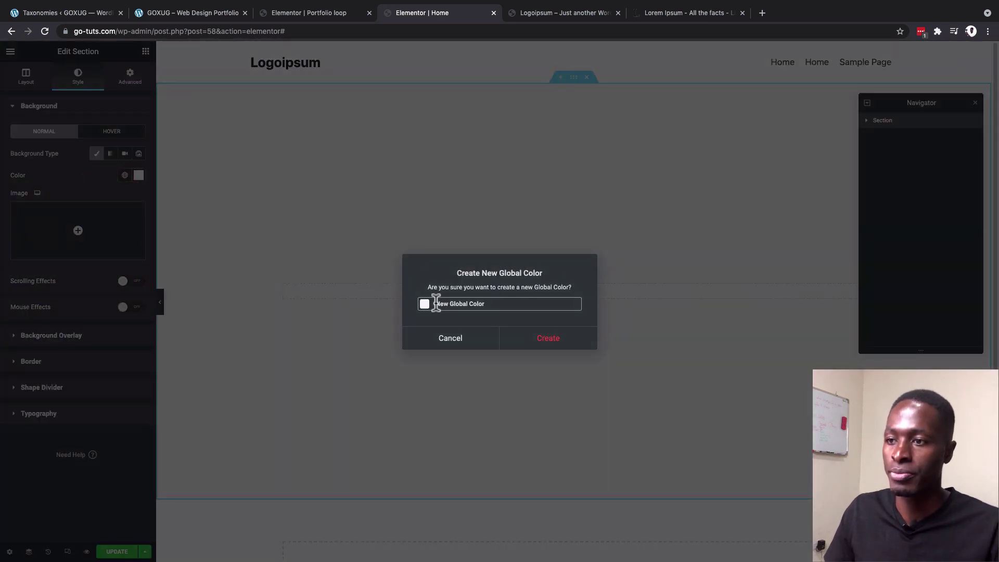
pyautogui.moveTo(435, 304); pyautogui.dragTo(497, 303)
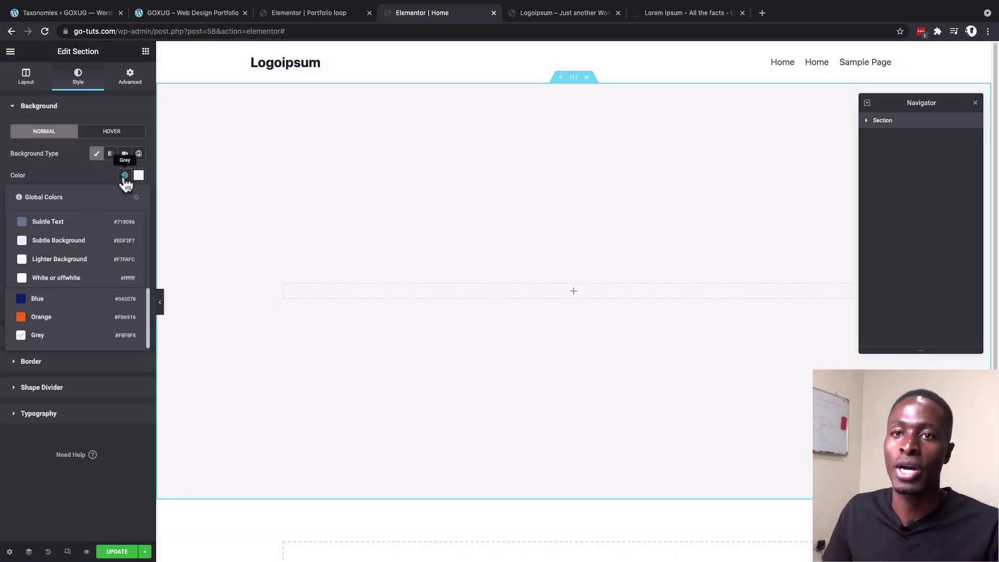
pyautogui.click(125, 176)
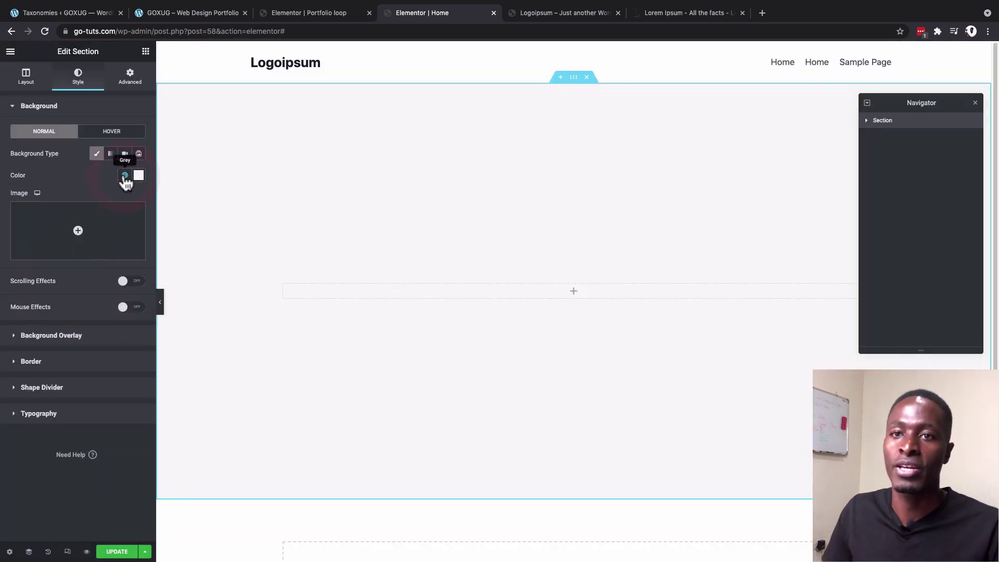
pyautogui.click(125, 176)
pyautogui.scroll(-5, 73, 251)
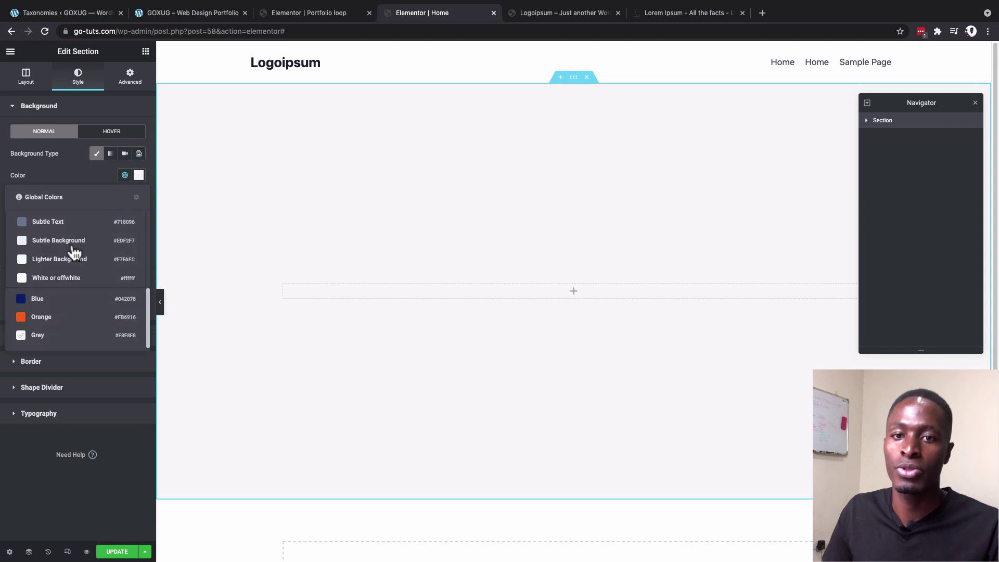
pyautogui.click(52, 335)
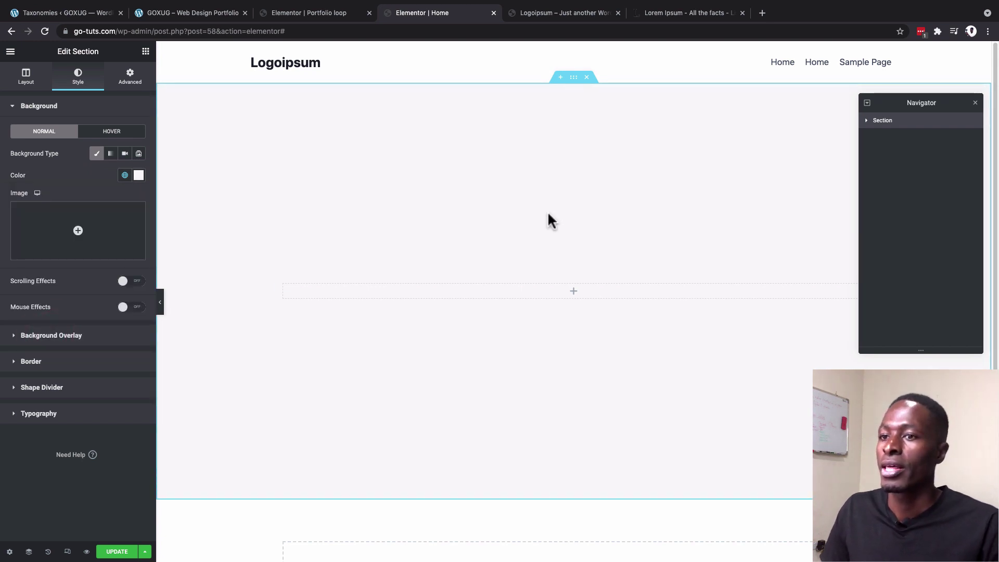
# Step: Examine the background image behind Recent Projects on the reference site and how it behaves while scrolling
pyautogui.press('super+2')
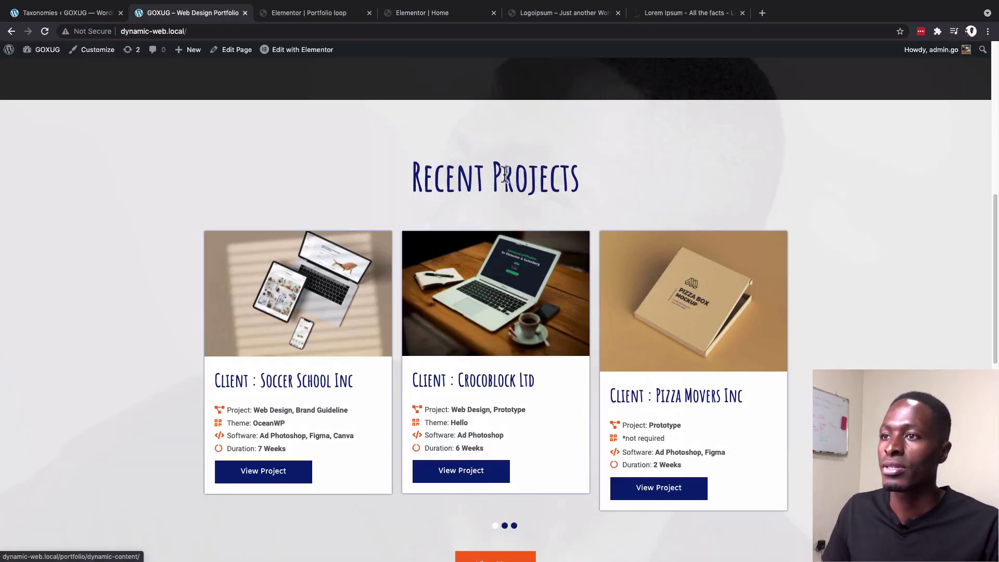
pyautogui.scroll(2, 662, 147)
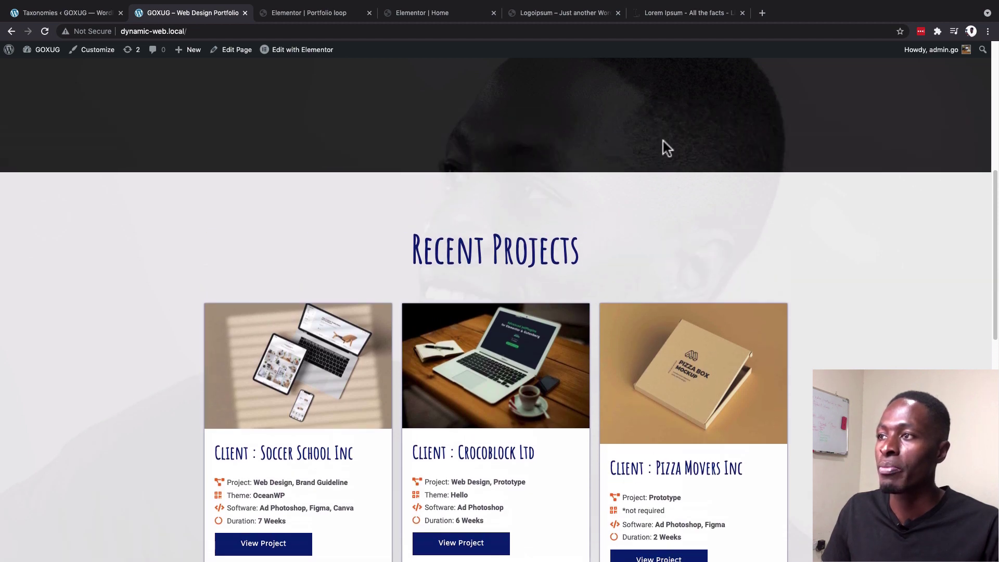
pyautogui.scroll(-3, 607, 223)
pyautogui.scroll(-5, 604, 164)
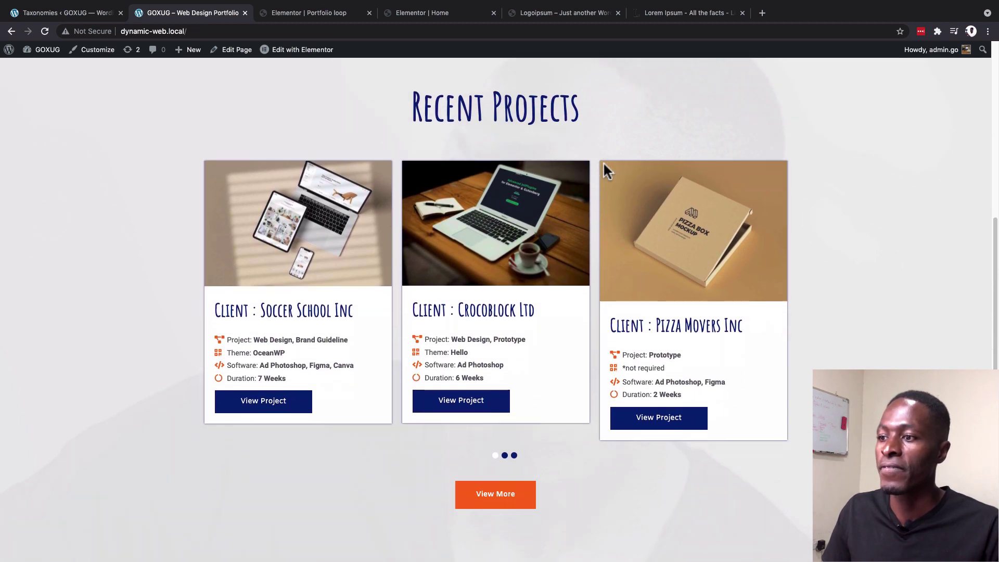
pyautogui.scroll(6, 468, 93)
pyautogui.click(408, 14)
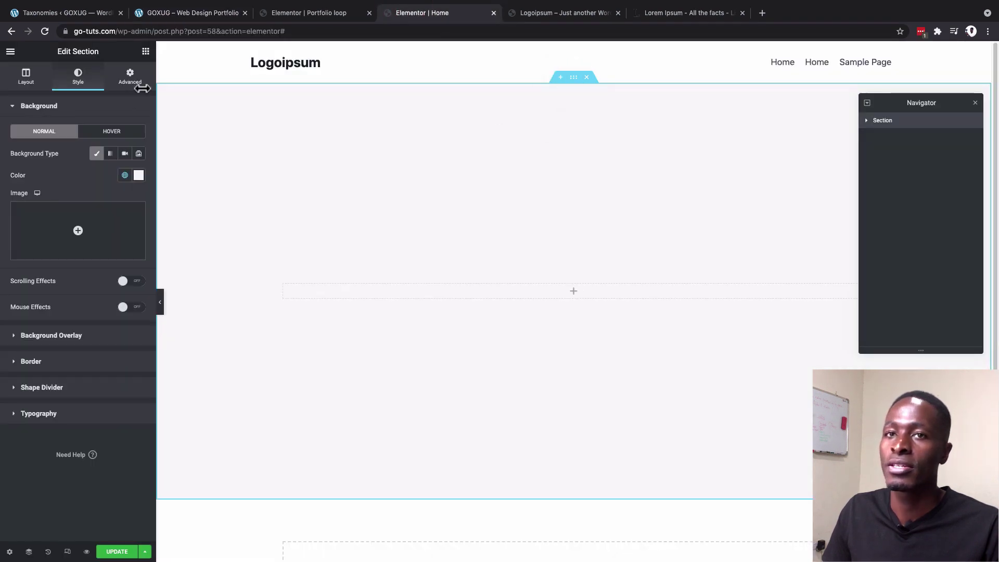
# Step: Add a classic background overlay with an image to the section
pyautogui.click(46, 112)
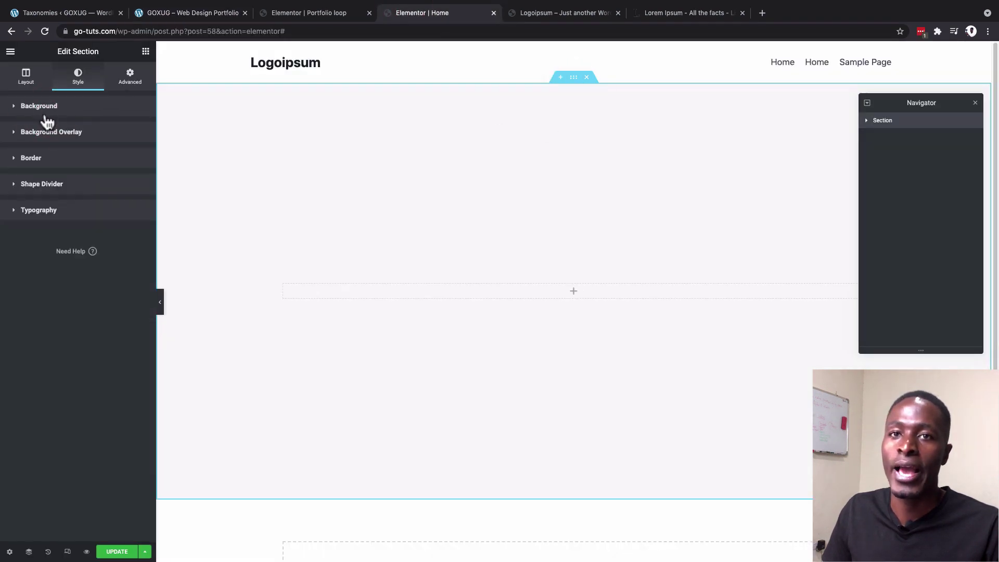
pyautogui.click(44, 133)
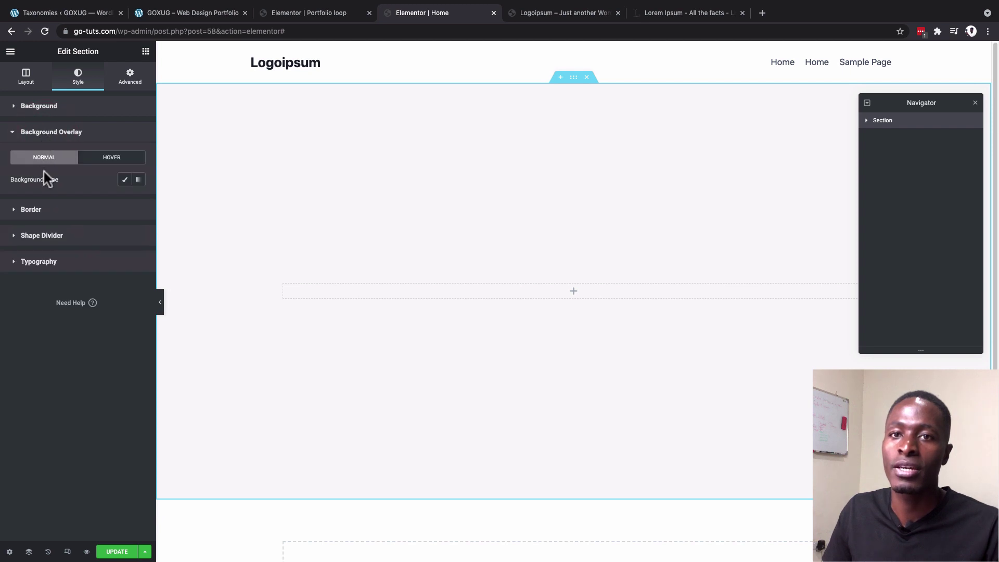
pyautogui.click(125, 179)
pyautogui.click(72, 257)
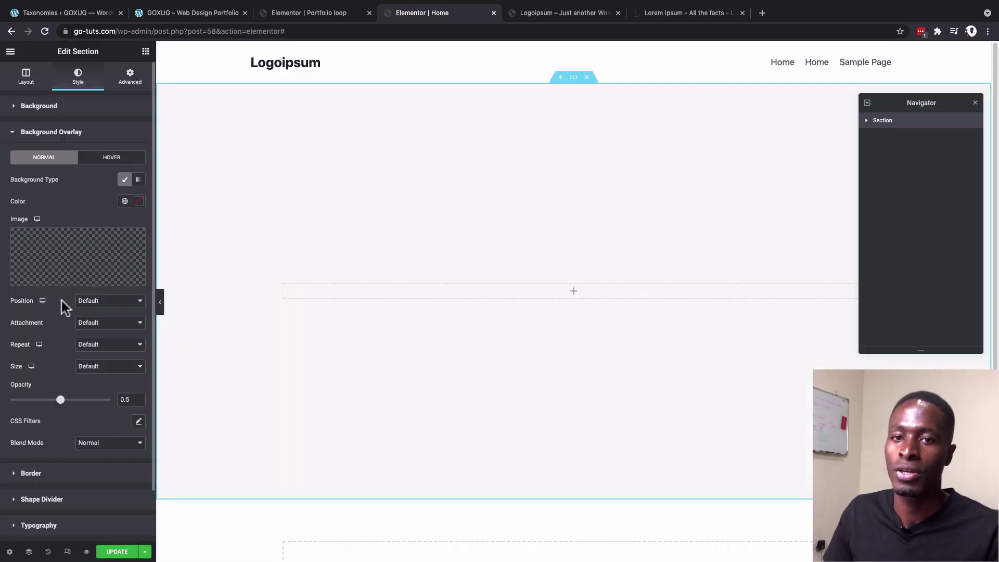
# Step: Set the overlay image's position to Center Center, attachment to Fixed, repeat to No-repeat and size to Cover
pyautogui.click(96, 307)
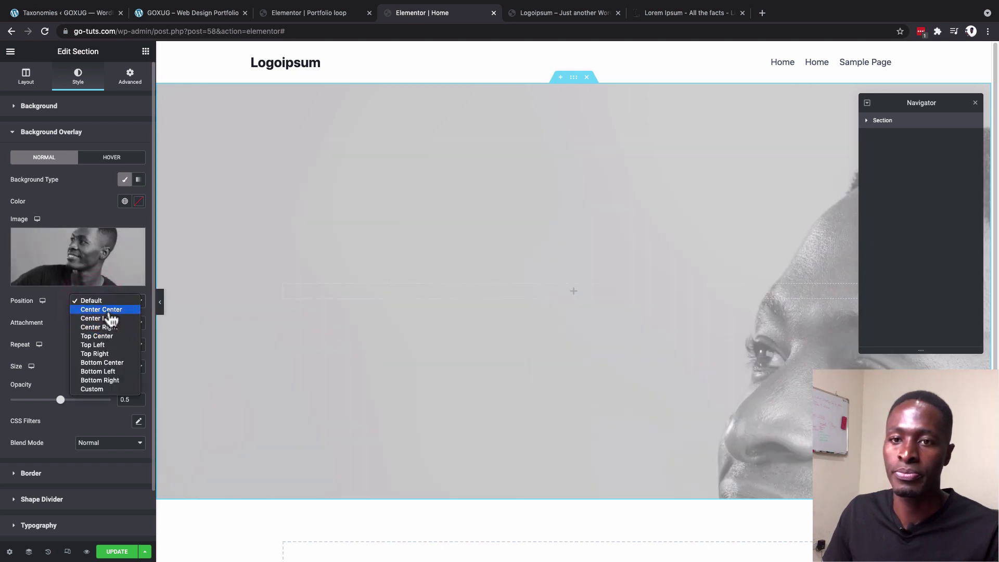
pyautogui.click(106, 310)
pyautogui.click(99, 323)
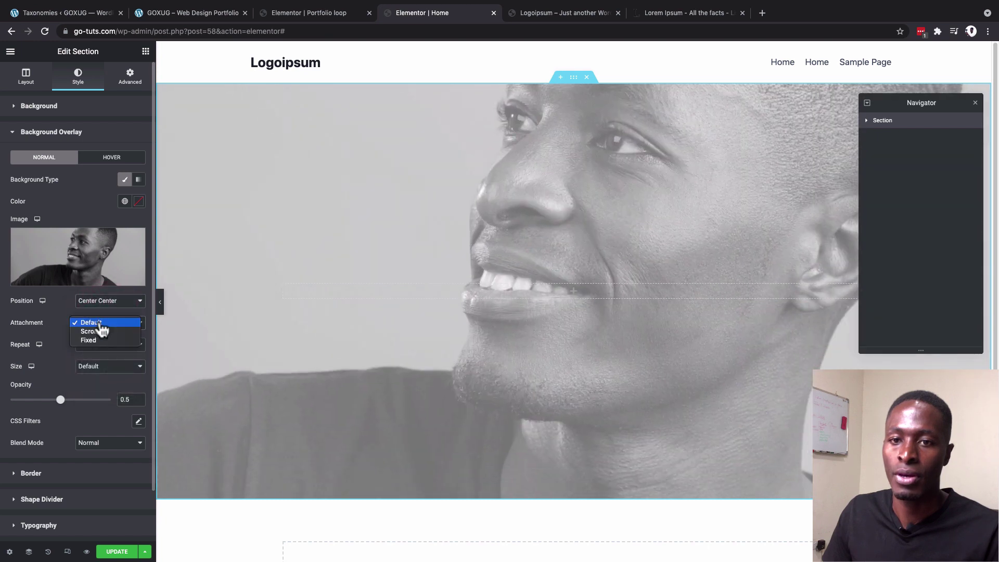
pyautogui.click(99, 340)
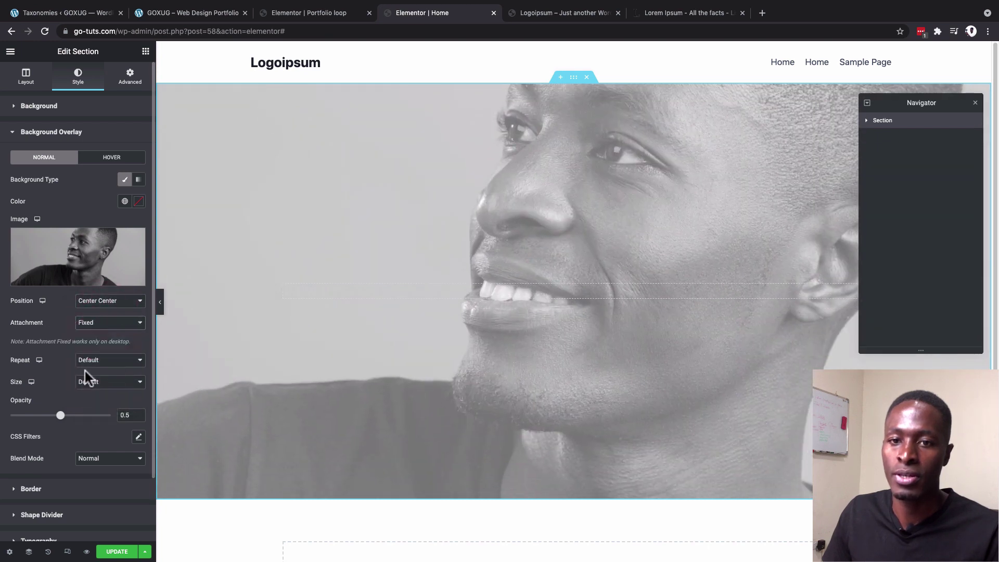
pyautogui.click(107, 361)
pyautogui.click(107, 372)
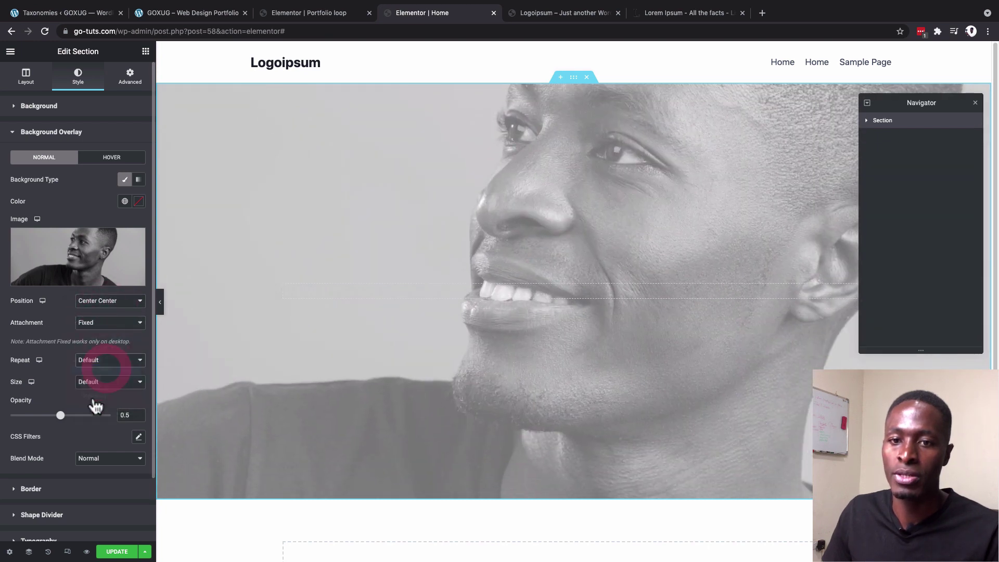
pyautogui.click(100, 383)
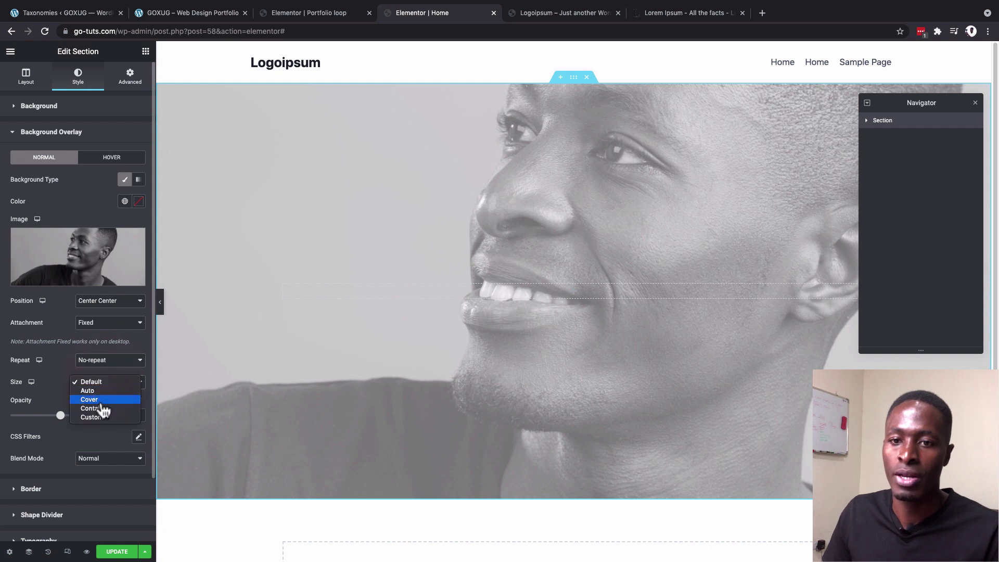
pyautogui.click(104, 399)
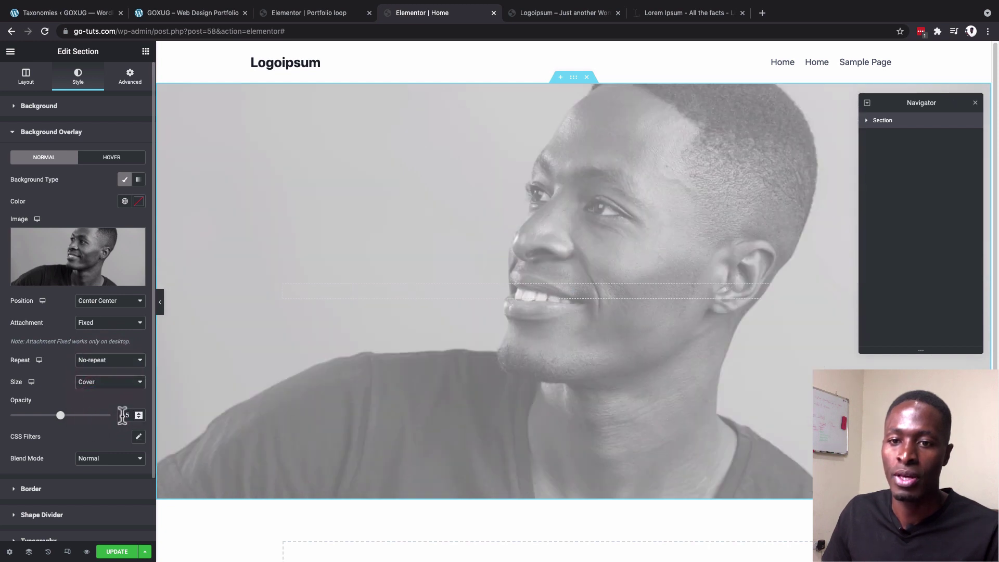
# Step: Set the background overlay's opacity to 0.08 and check how the faded image behaves while scrolling
pyautogui.moveTo(122, 414); pyautogui.dragTo(130, 415)
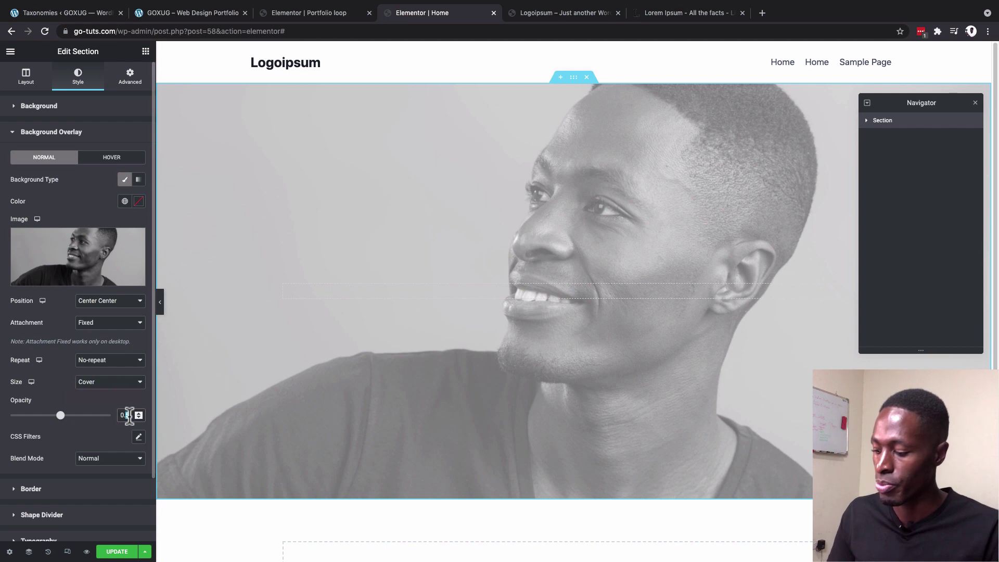
pyautogui.write('08')
pyautogui.scroll(-1, 604, 373)
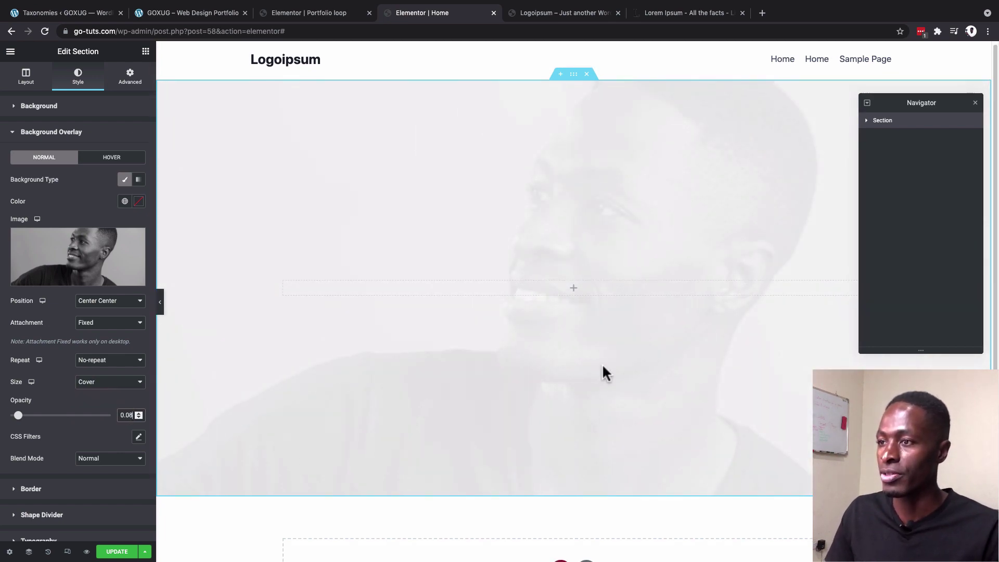
pyautogui.scroll(-1, 604, 373)
pyautogui.scroll(1, 603, 371)
pyautogui.scroll(-5, 604, 372)
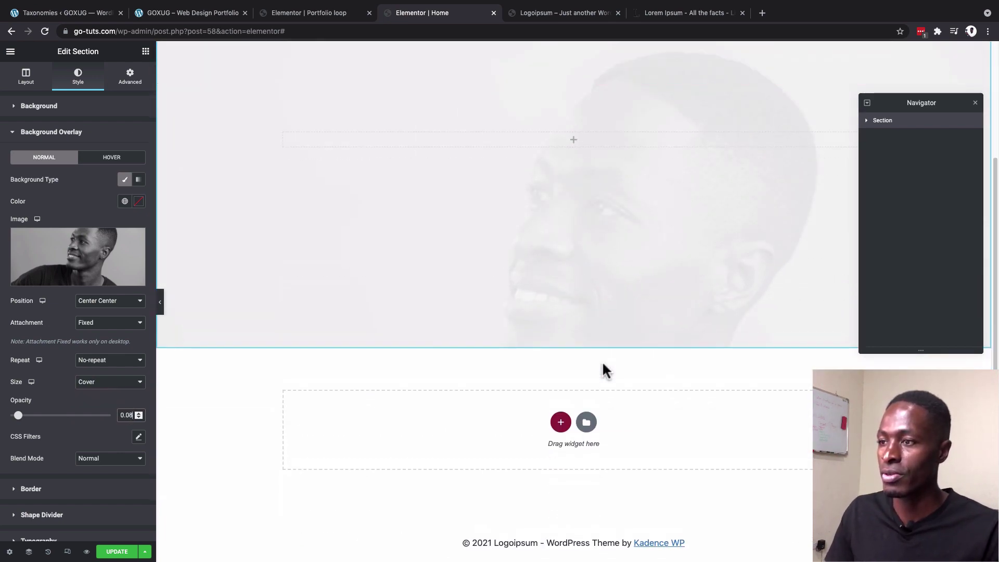
pyautogui.scroll(5, 603, 372)
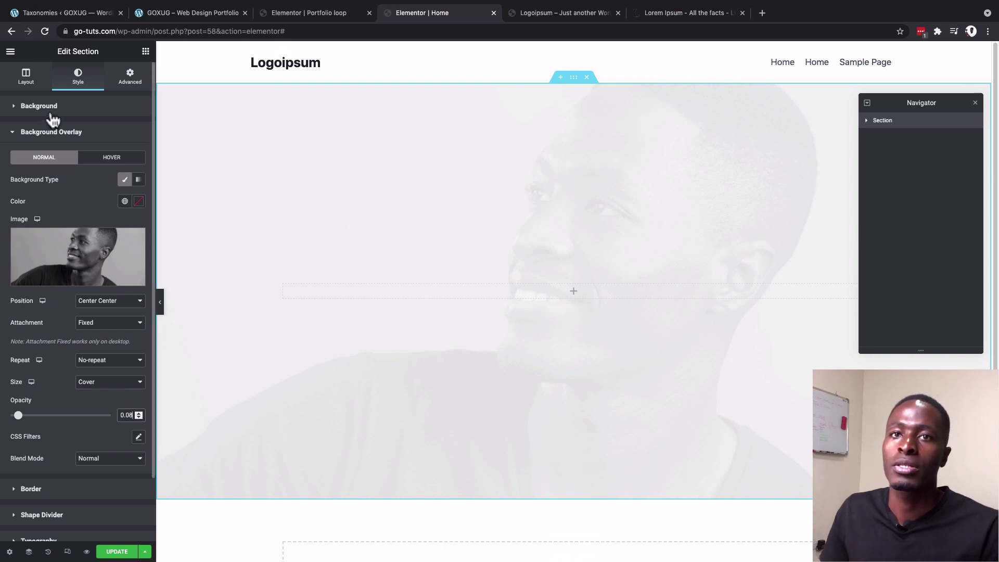
pyautogui.click(28, 78)
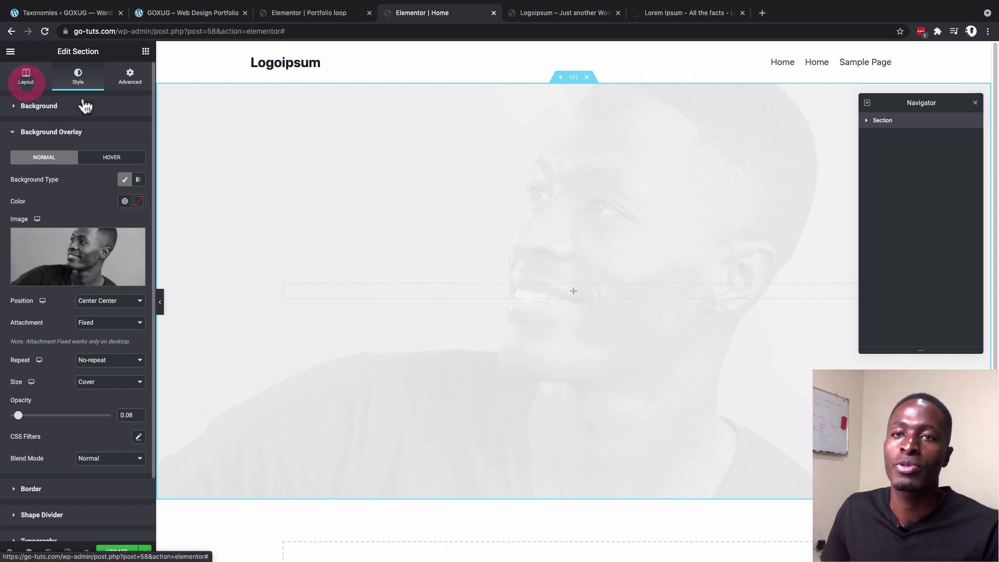
pyautogui.click(135, 83)
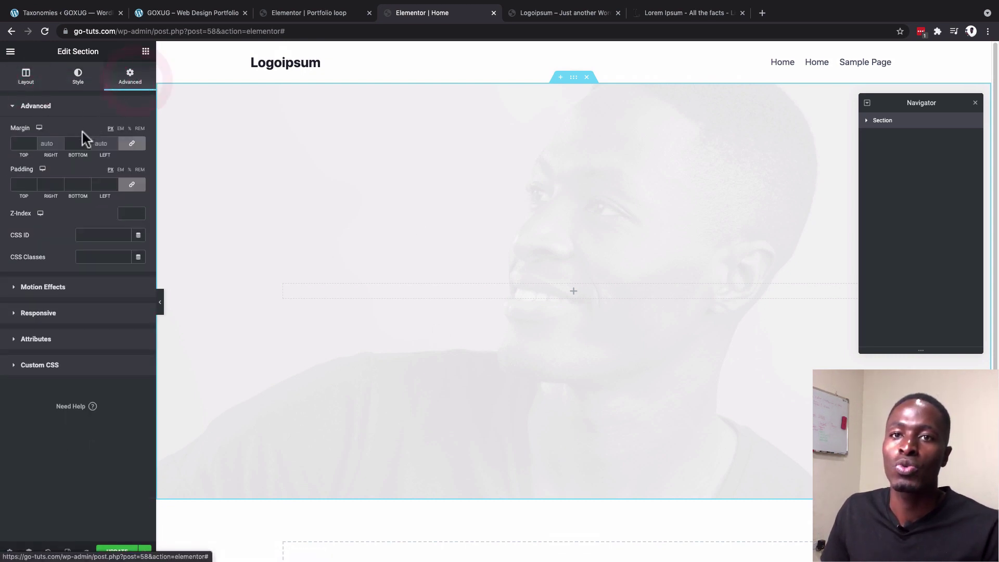
pyautogui.click(27, 78)
# Step: Add a Heading widget to the section with the title "Recent Projects" and align it to the center
pyautogui.click(146, 52)
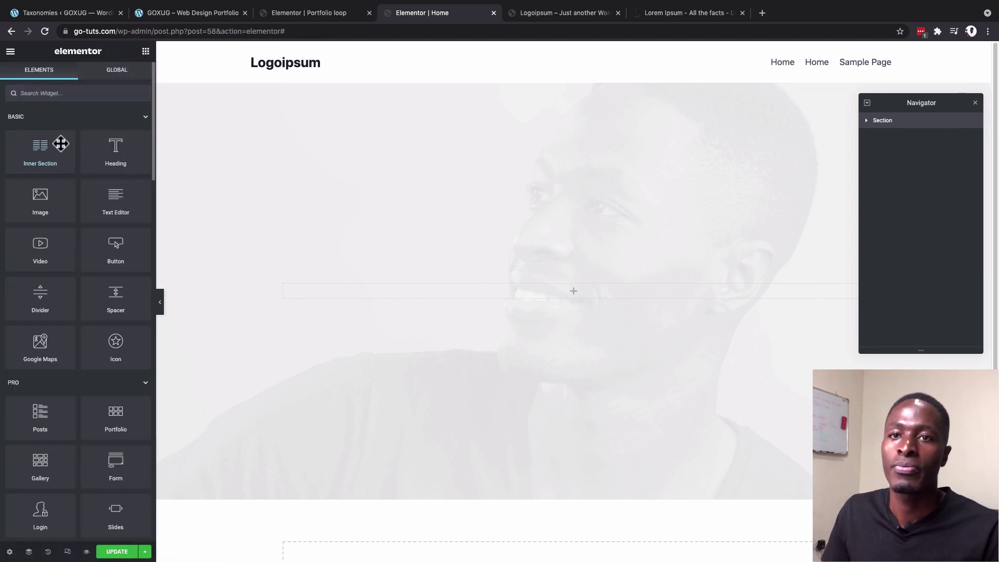
pyautogui.moveTo(114, 151); pyautogui.dragTo(582, 301)
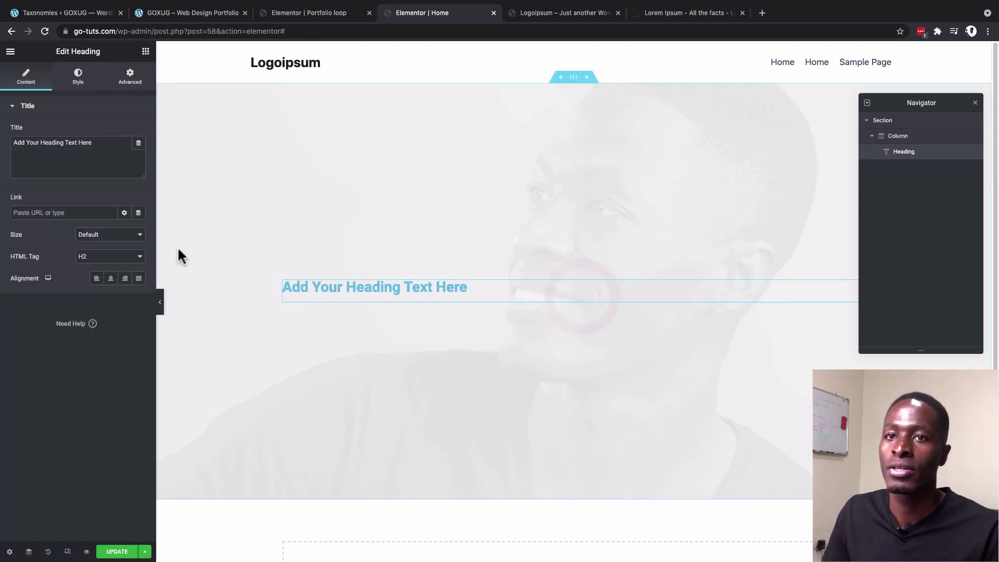
pyautogui.tripleClick(76, 142)
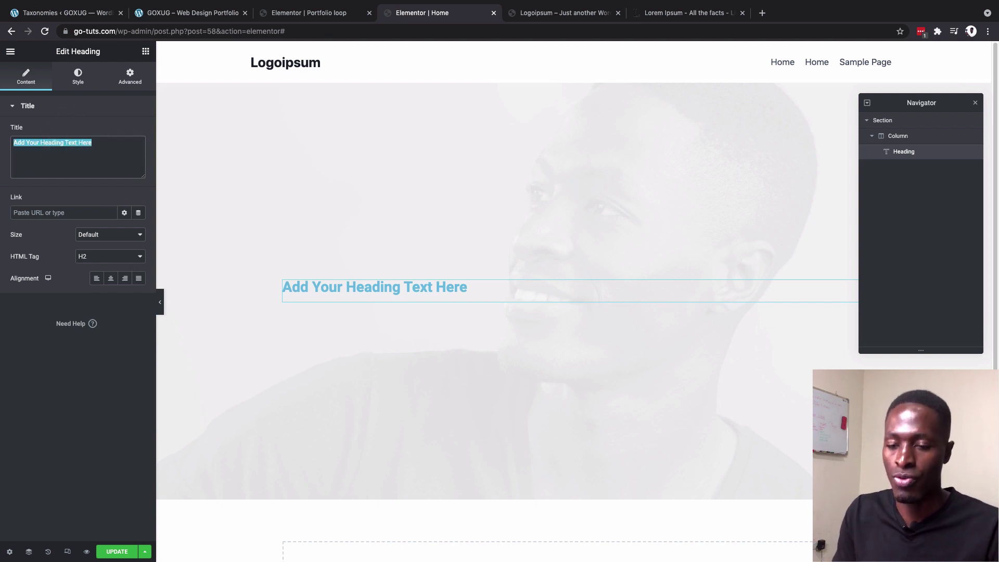
pyautogui.write('Recent Projects')
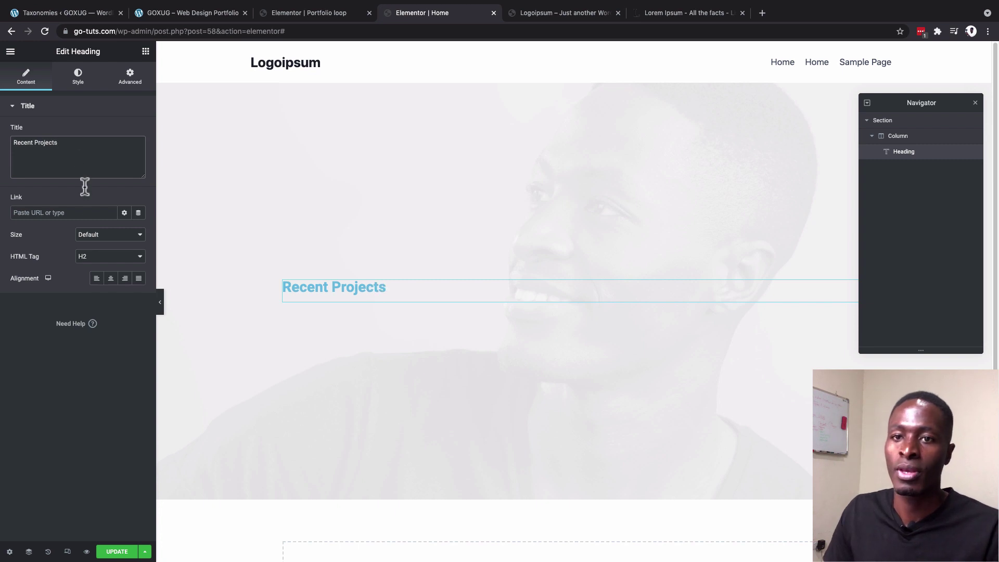
pyautogui.click(109, 283)
# Step: Apply the dark navy global color to the Recent Projects heading's text
pyautogui.click(78, 75)
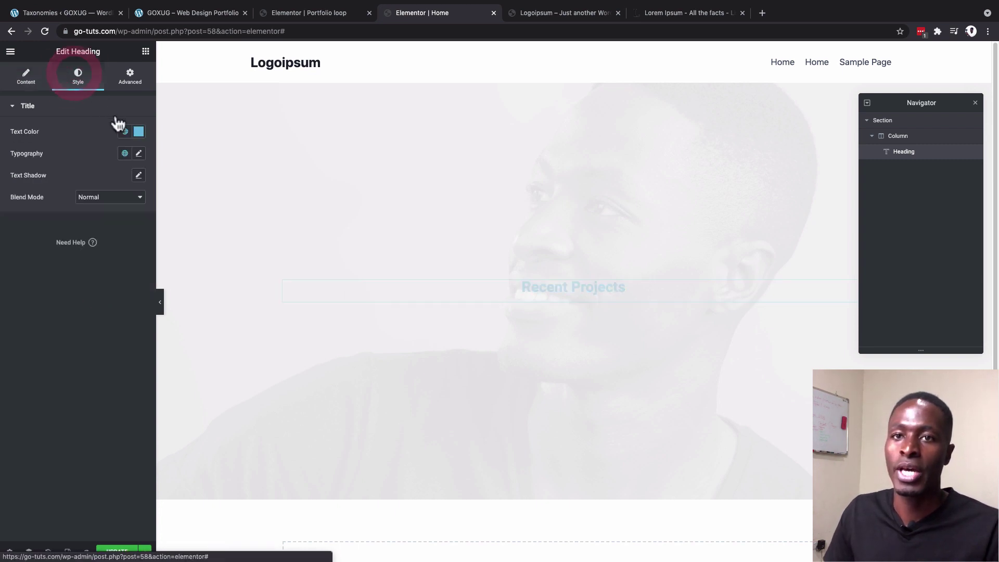
pyautogui.click(127, 134)
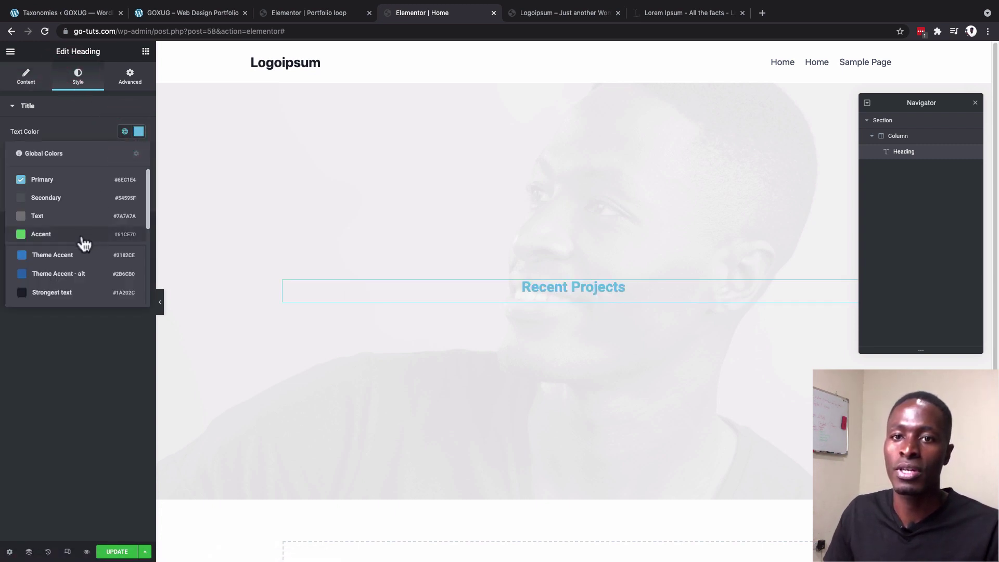
pyautogui.scroll(-4, 78, 244)
pyautogui.click(57, 255)
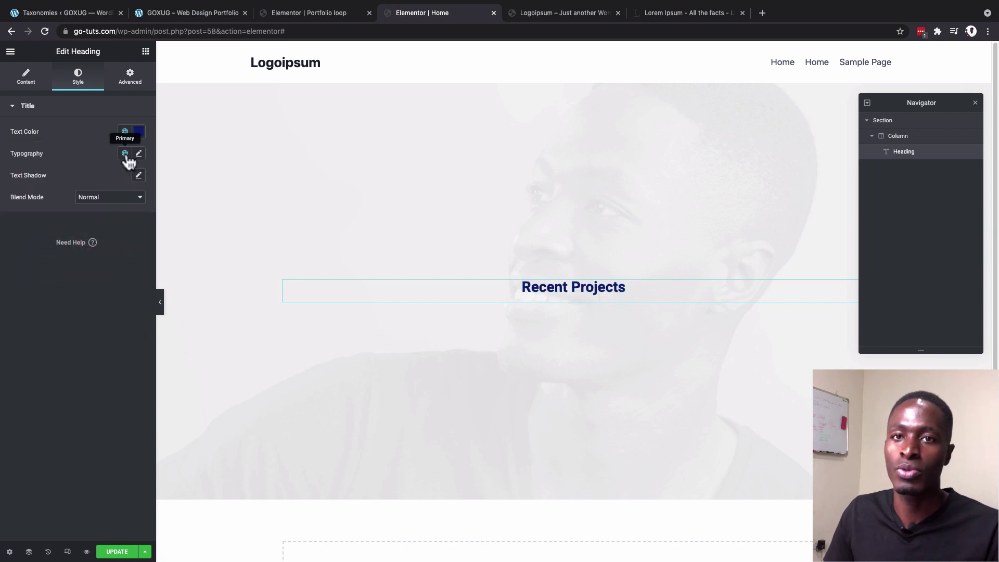
# Step: Set the heading's typography to the Amatic SC font at 65 px with weight 700
pyautogui.click(138, 152)
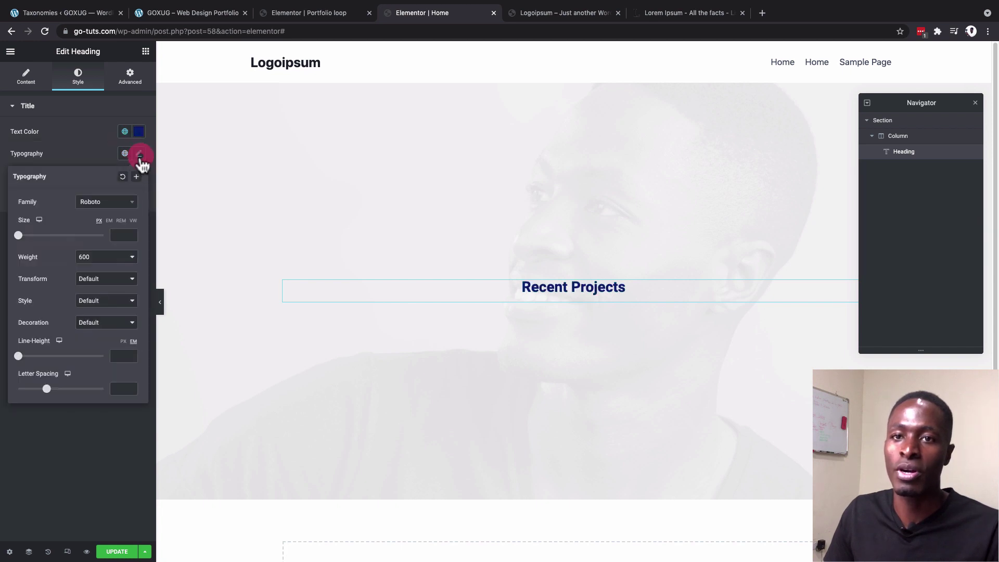
pyautogui.click(110, 207)
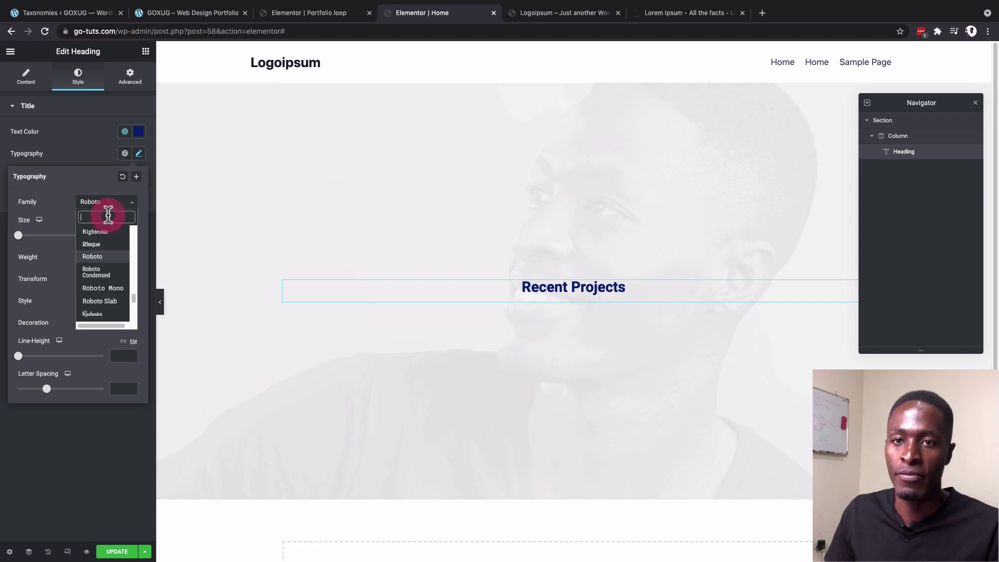
pyautogui.write('ama')
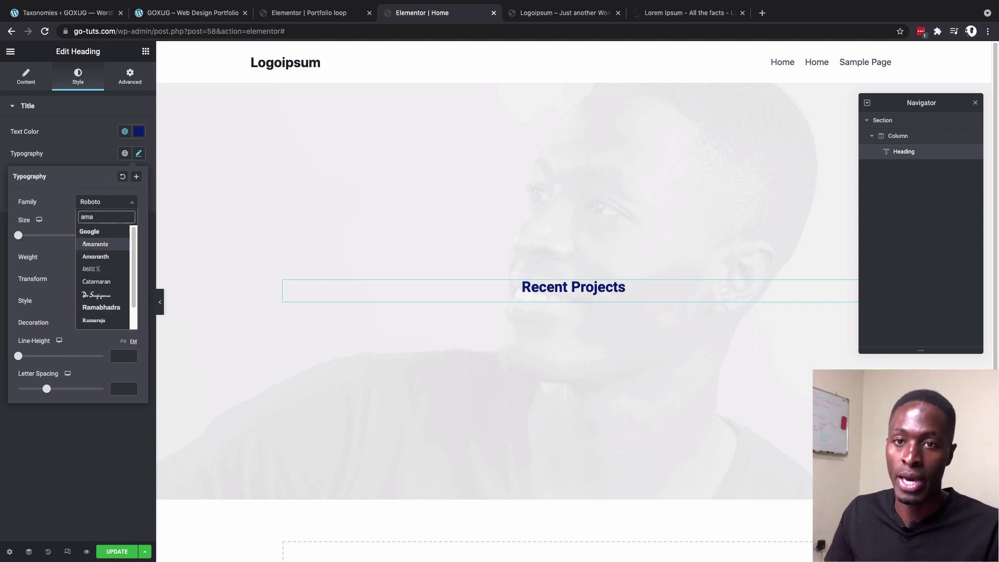
pyautogui.click(102, 269)
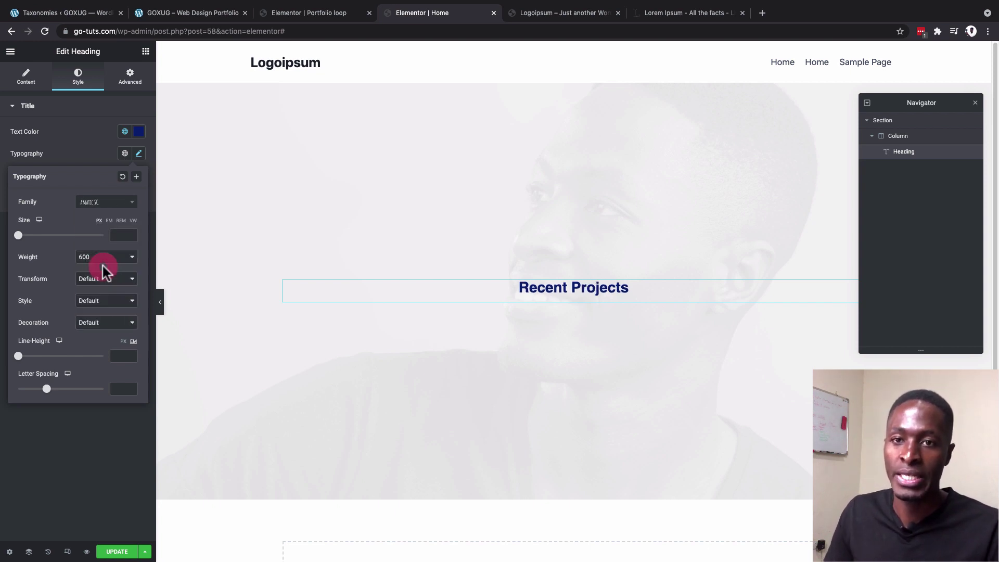
pyautogui.moveTo(18, 236); pyautogui.dragTo(46, 235)
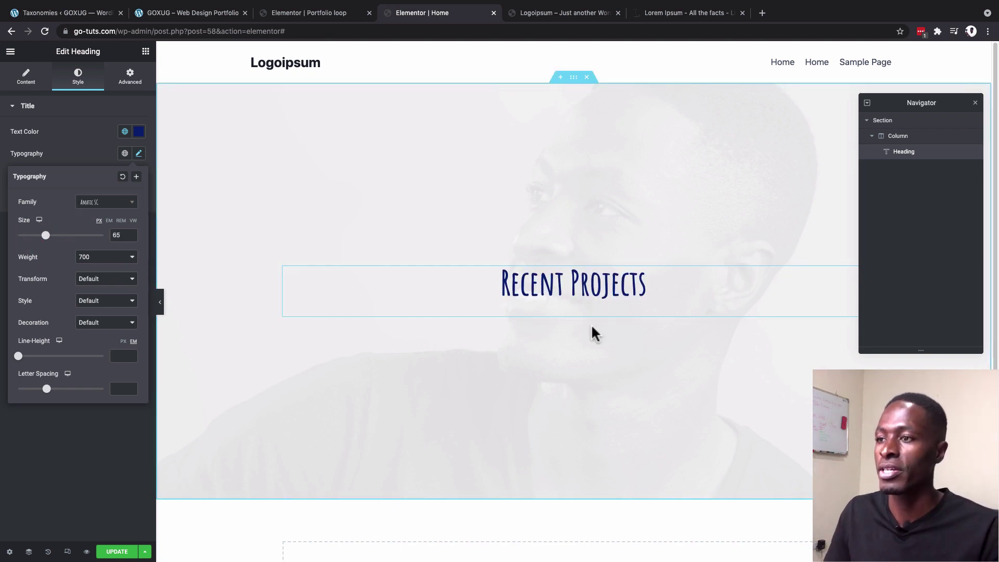
pyautogui.scroll(-1, 548, 338)
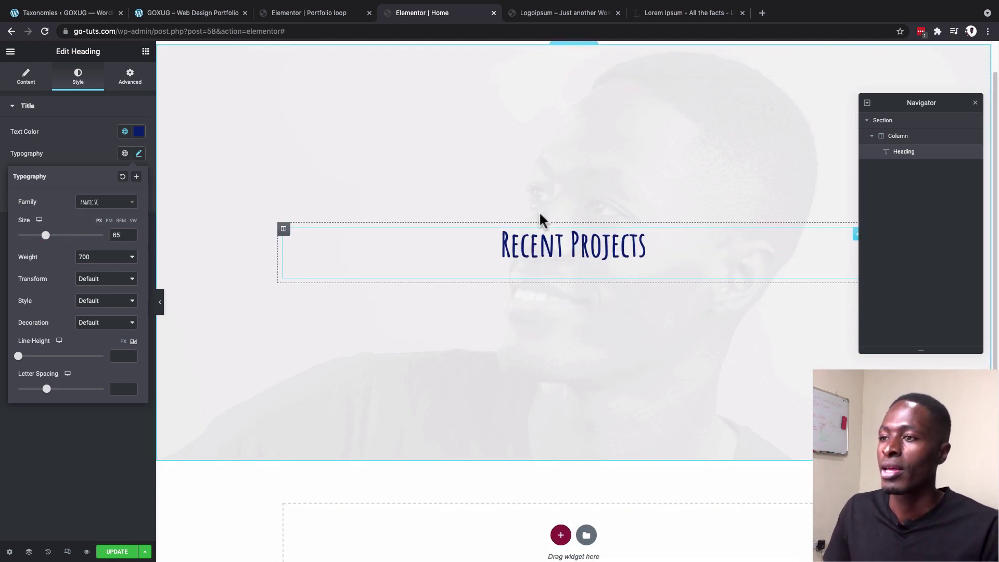
pyautogui.scroll(1, 523, 301)
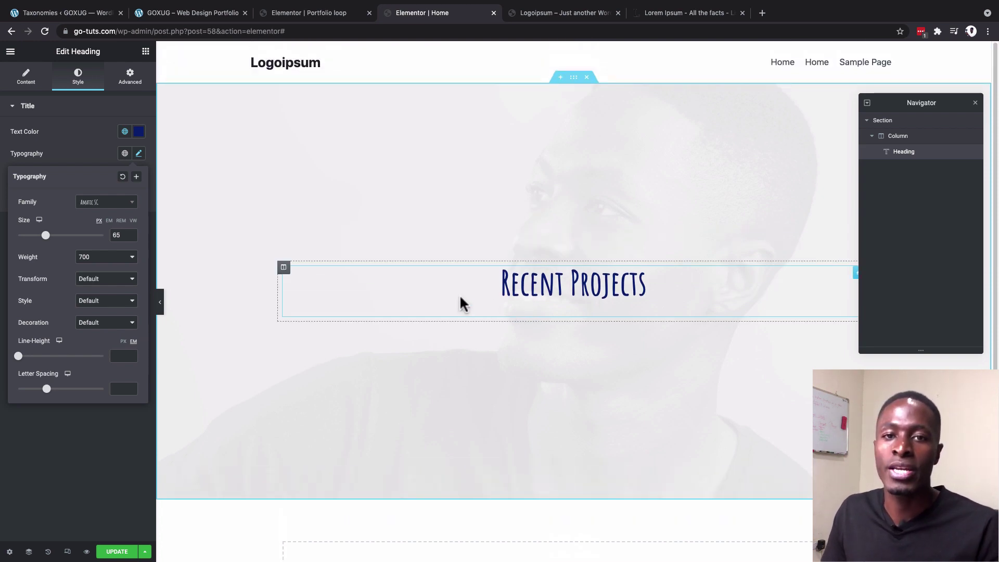
# Step: Add a Listing Grid widget below the Recent Projects heading and set its listing to Portfolio loop
pyautogui.press('Escape')
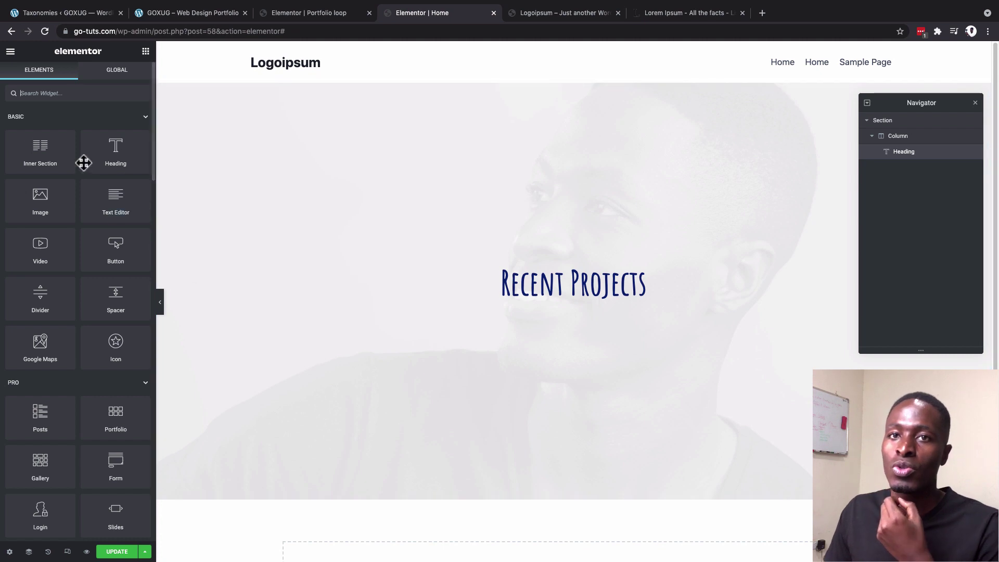
pyautogui.write('list')
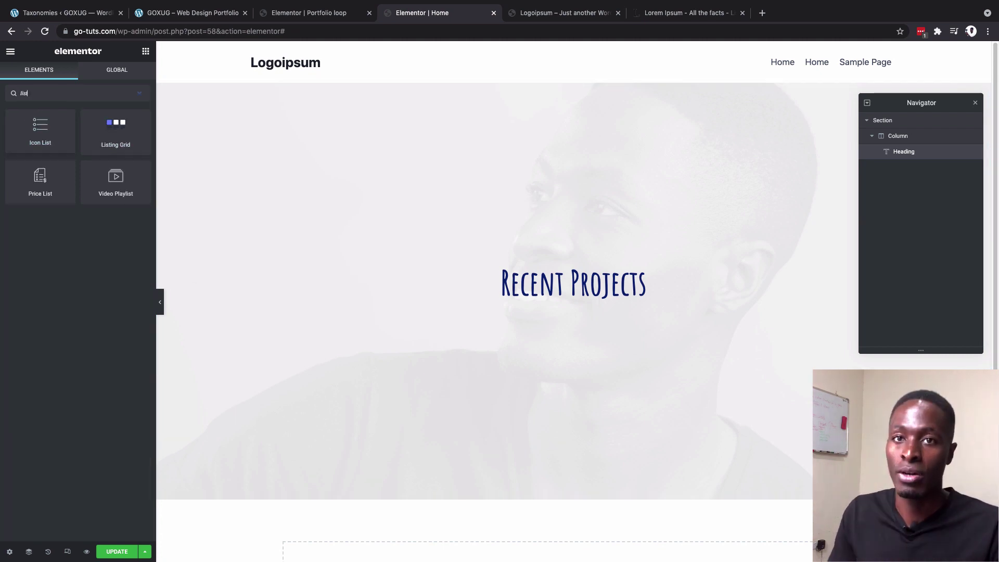
pyautogui.moveTo(111, 136); pyautogui.dragTo(541, 311)
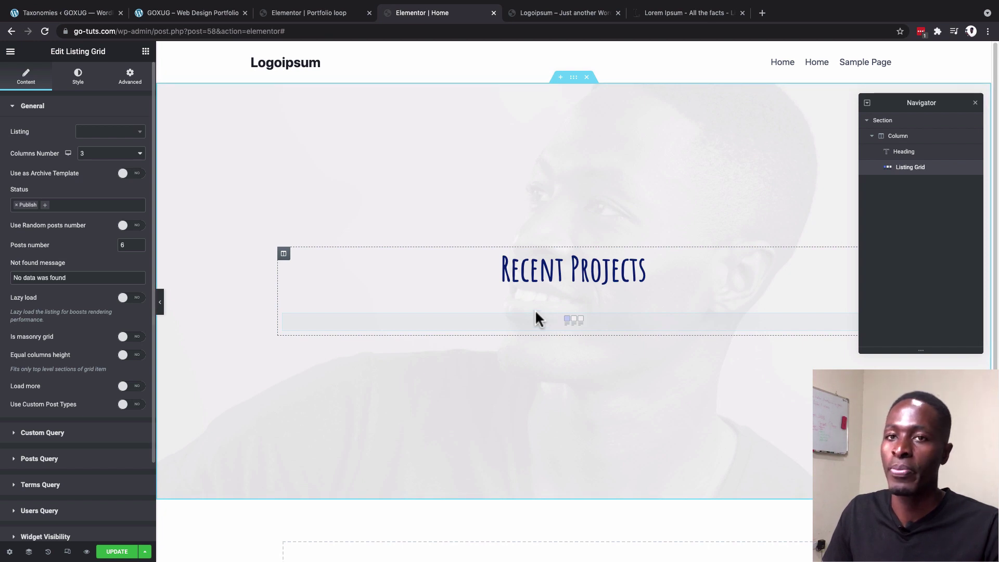
pyautogui.click(95, 135)
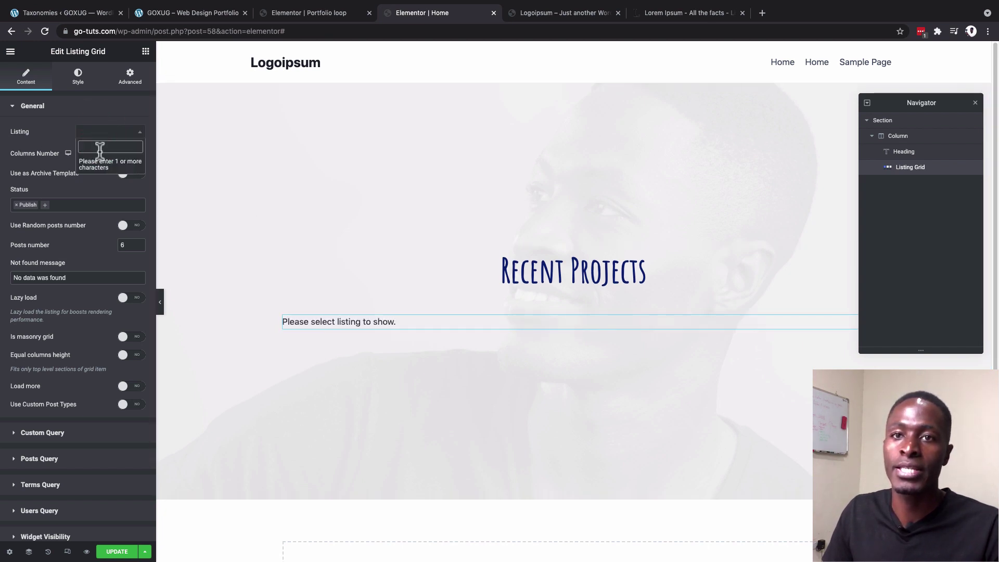
pyautogui.write('por')
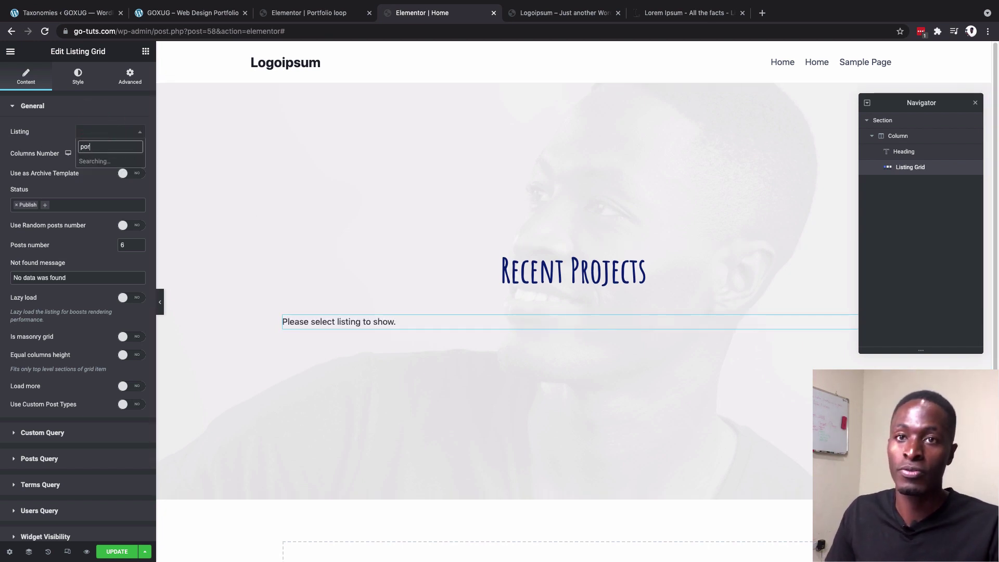
pyautogui.click(98, 161)
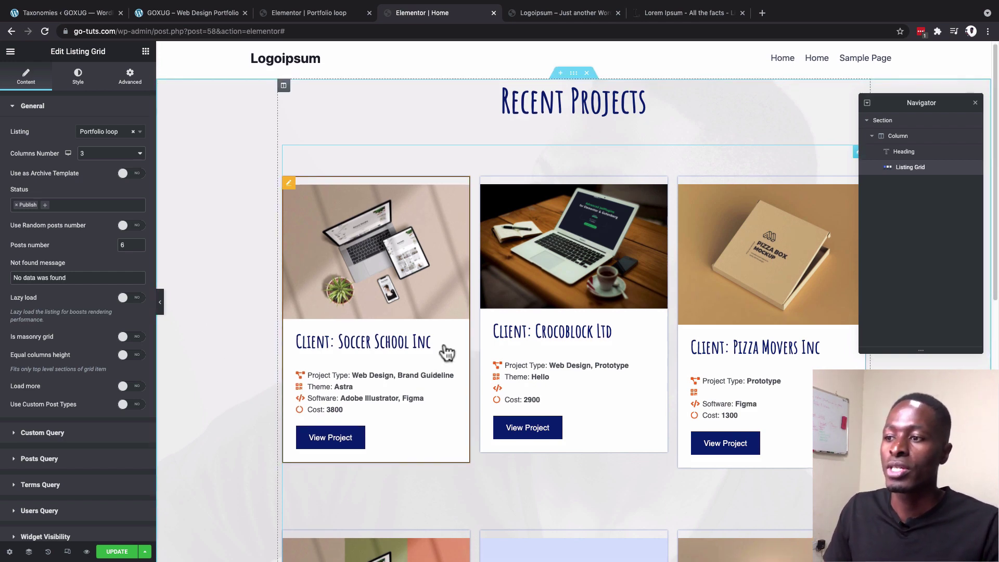
# Step: Set the listing grid's number of columns to 2
pyautogui.scroll(-3, 445, 348)
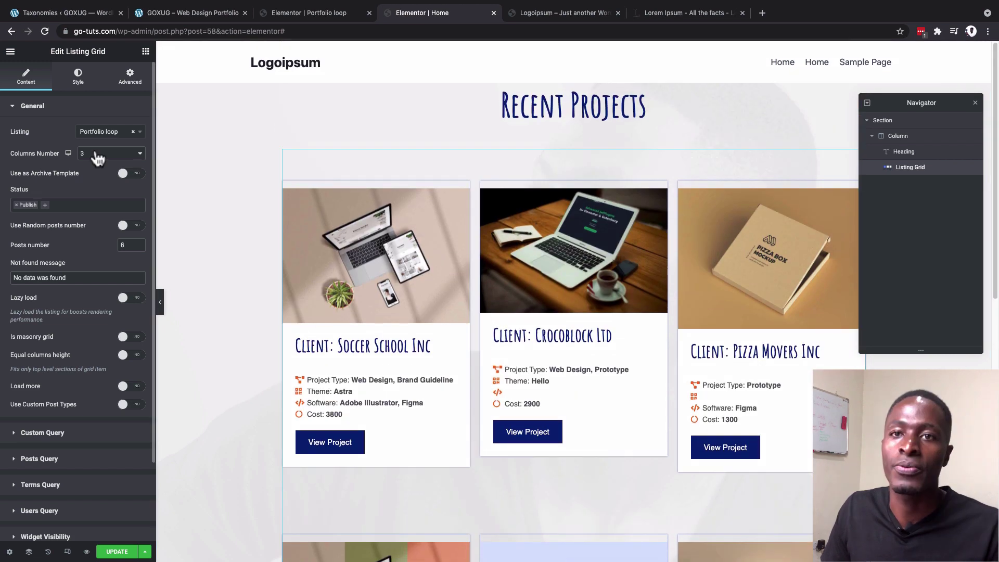
pyautogui.click(97, 156)
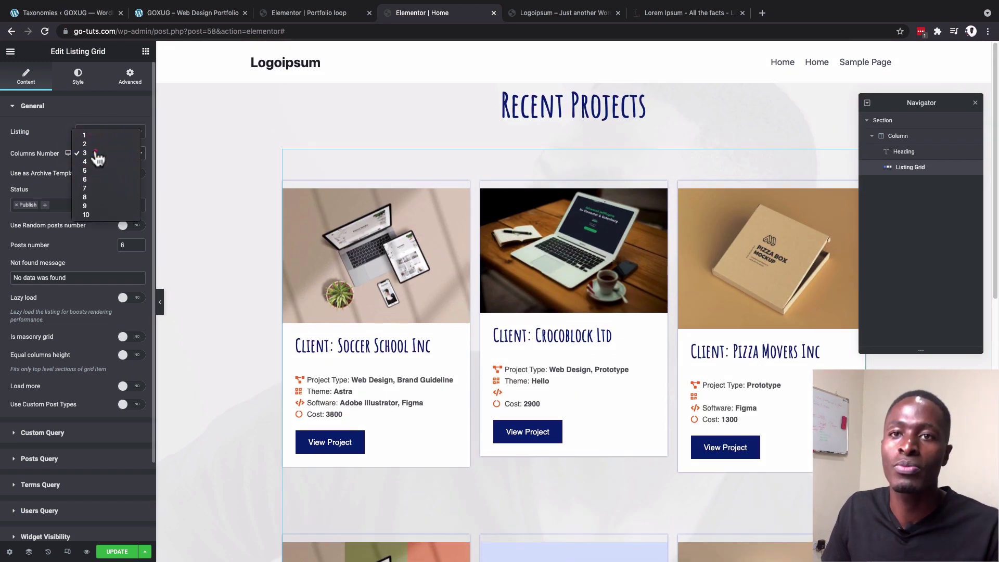
pyautogui.click(97, 152)
pyautogui.click(97, 151)
pyautogui.click(95, 144)
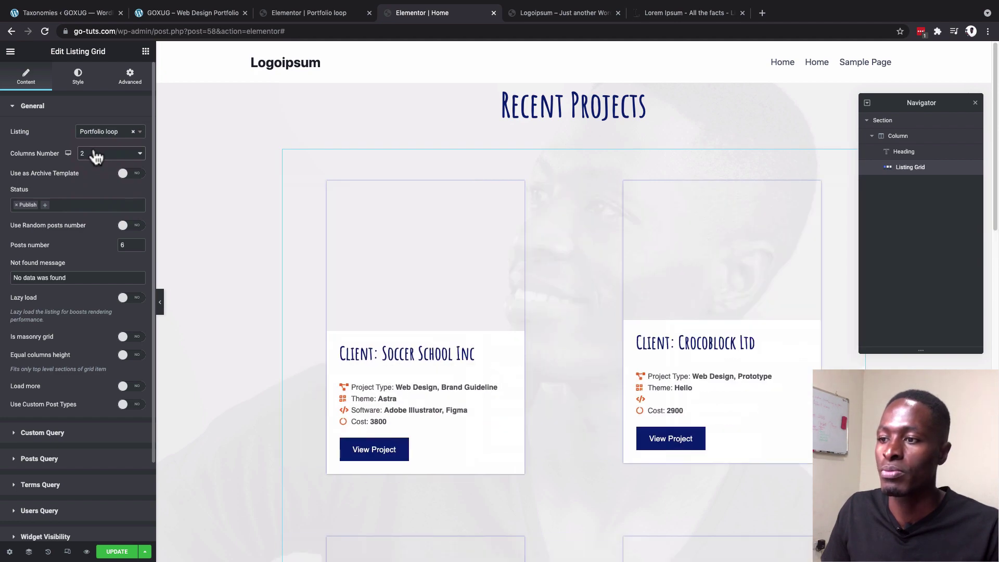
# Step: Set the listing grid's number of columns to 3
pyautogui.scroll(-4, 663, 379)
pyautogui.scroll(4, 218, 228)
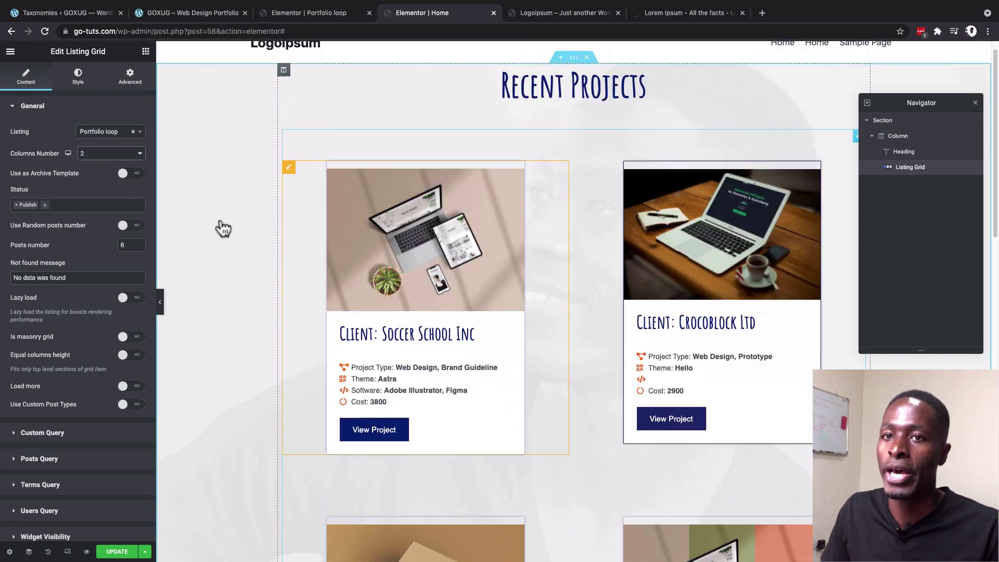
pyautogui.click(96, 154)
pyautogui.click(85, 171)
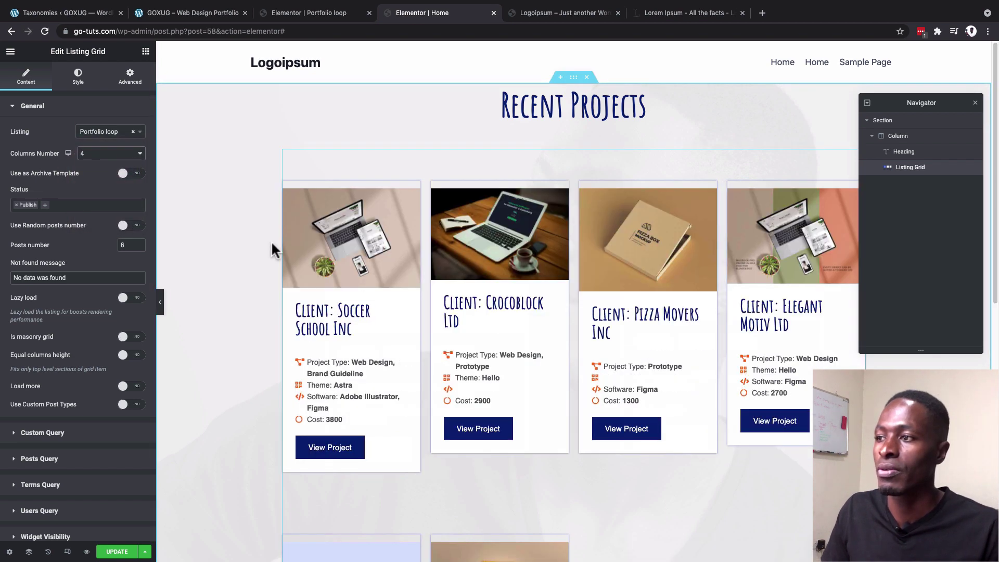
pyautogui.press('Up')
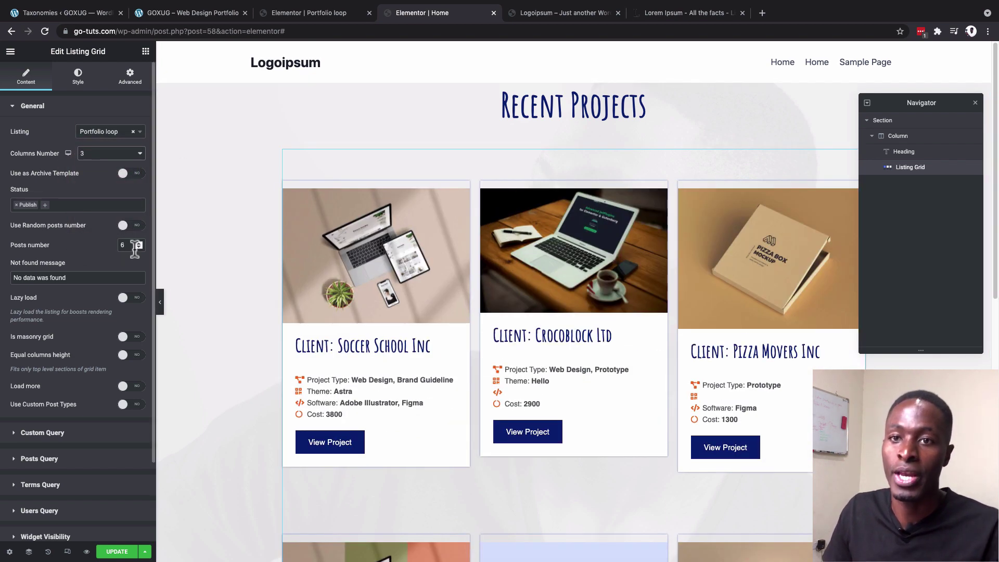
pyautogui.doubleClick(135, 248)
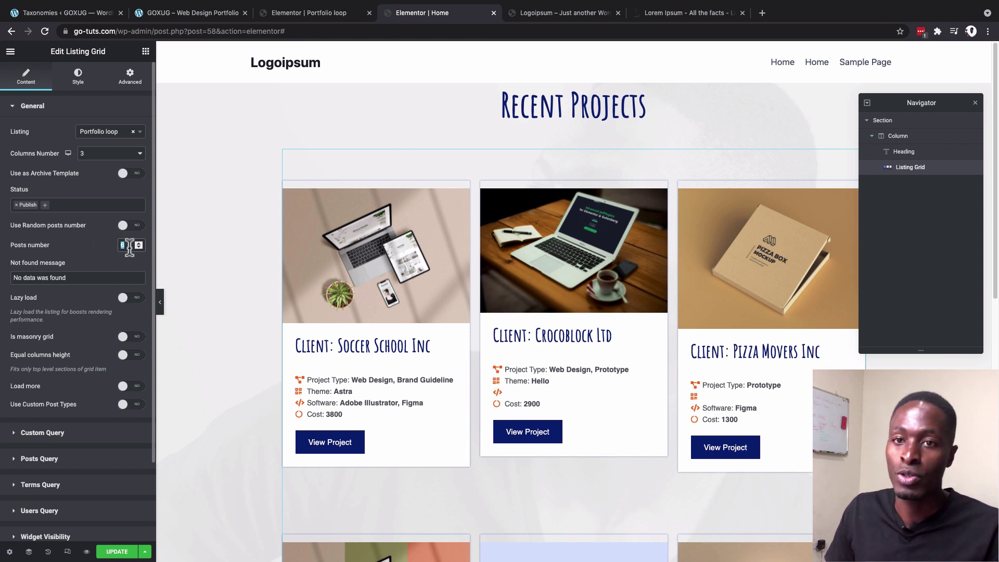
# Step: Enable the slider on the listing grid, with arrows navigation turned off and dots navigation turned on
pyautogui.scroll(-2, 91, 314)
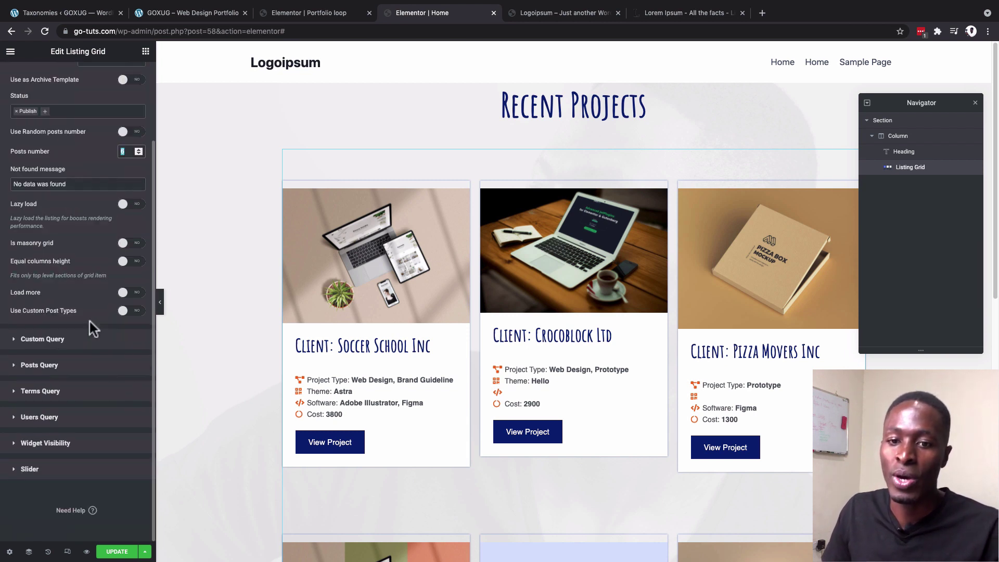
pyautogui.click(58, 470)
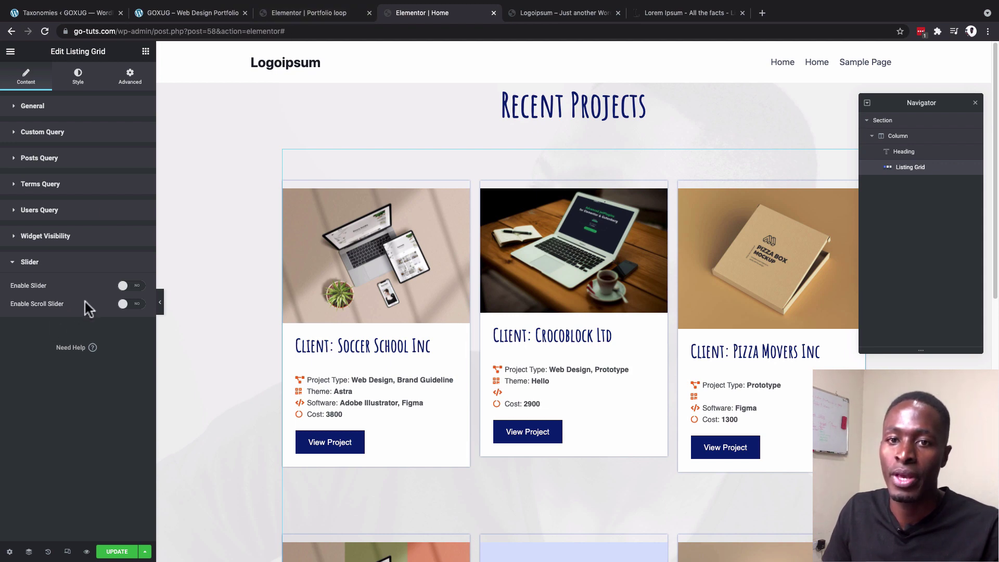
pyautogui.click(140, 288)
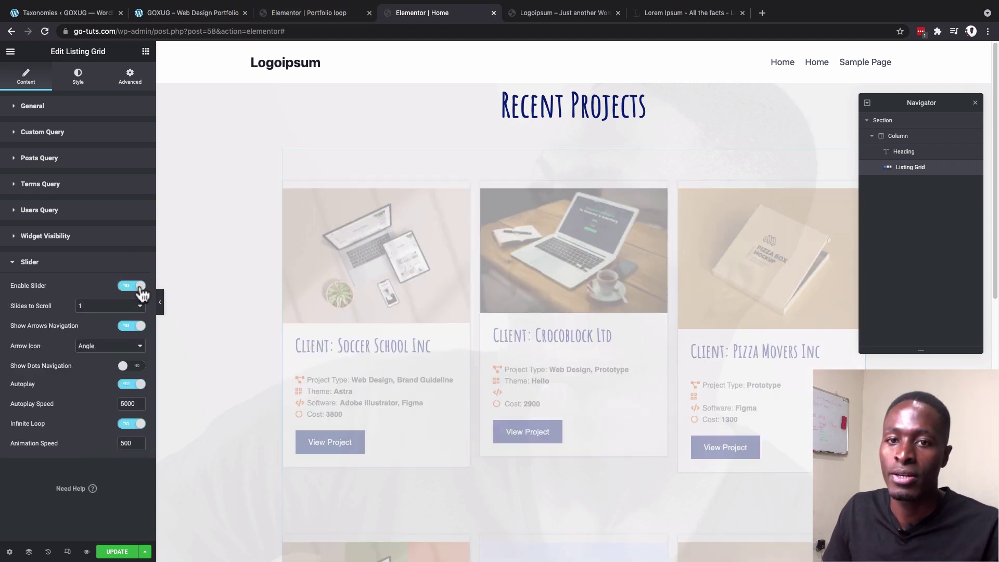
pyautogui.click(125, 327)
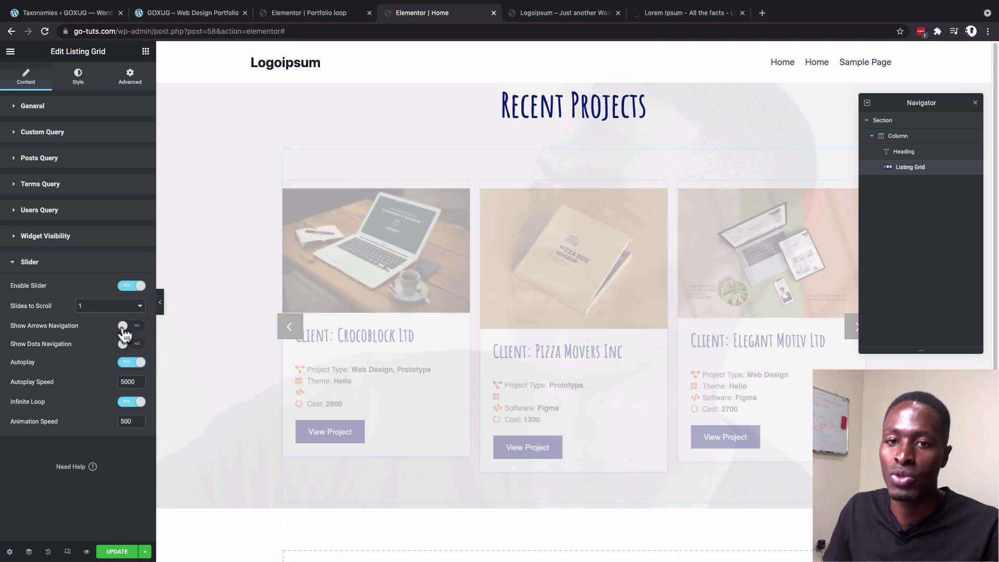
pyautogui.click(136, 345)
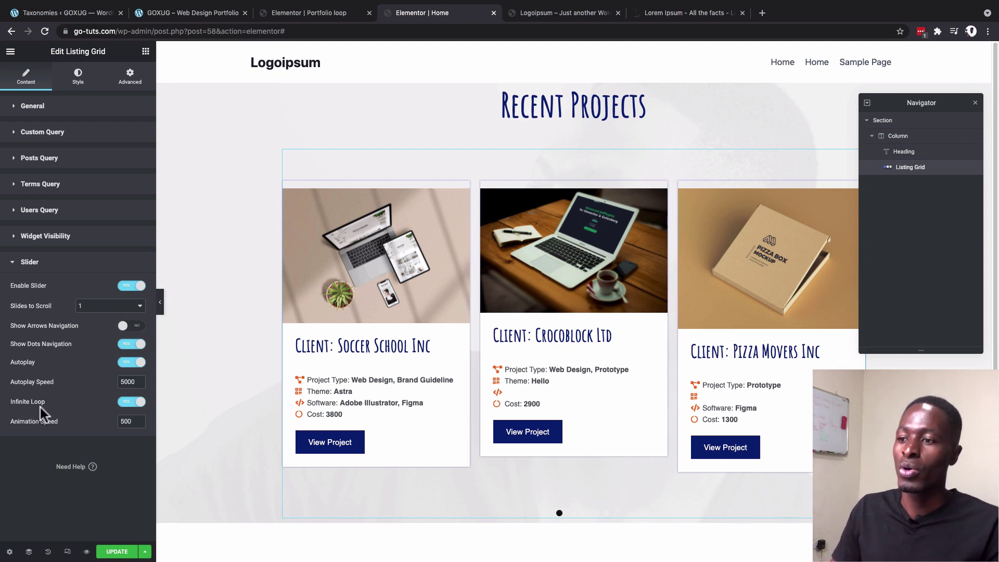
# Step: Set the normal color of the slider dots to the global color White or offwhite
pyautogui.click(78, 75)
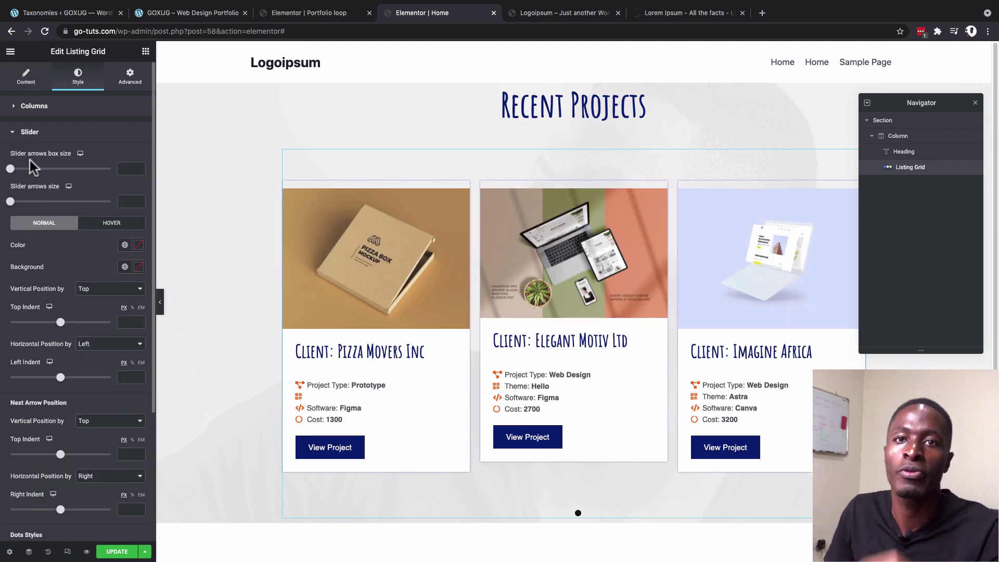
pyautogui.scroll(-4, 61, 253)
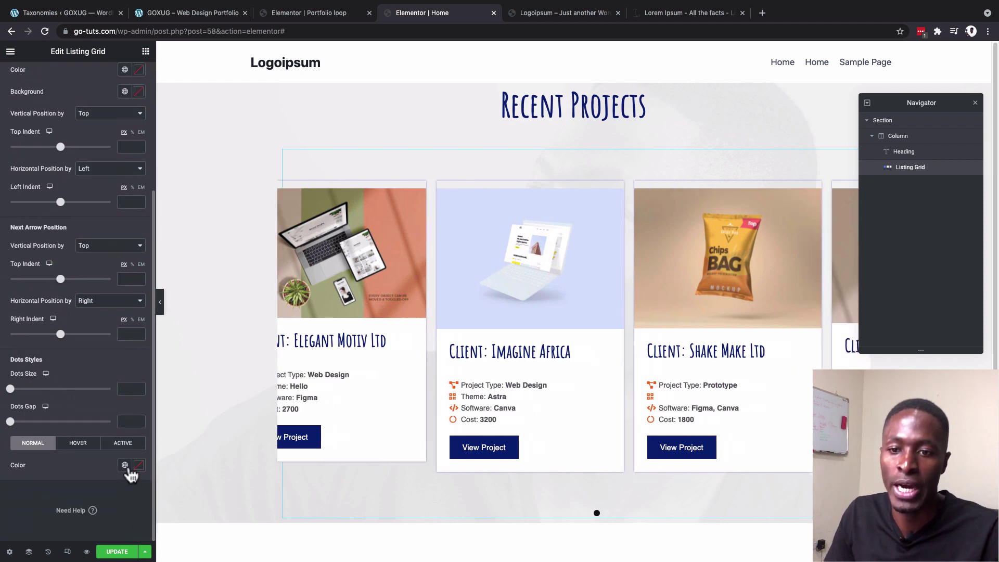
pyautogui.click(125, 465)
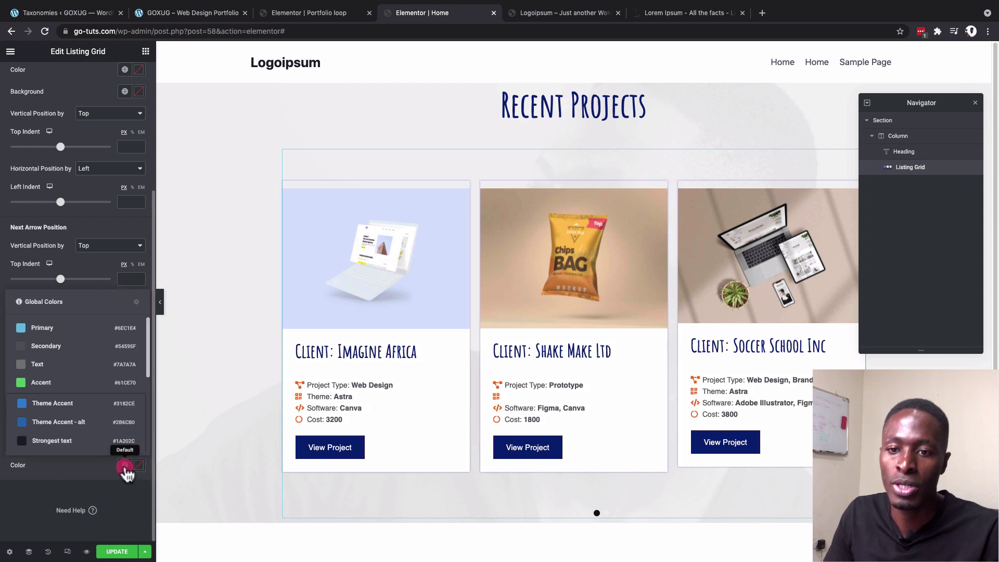
pyautogui.scroll(-3, 68, 442)
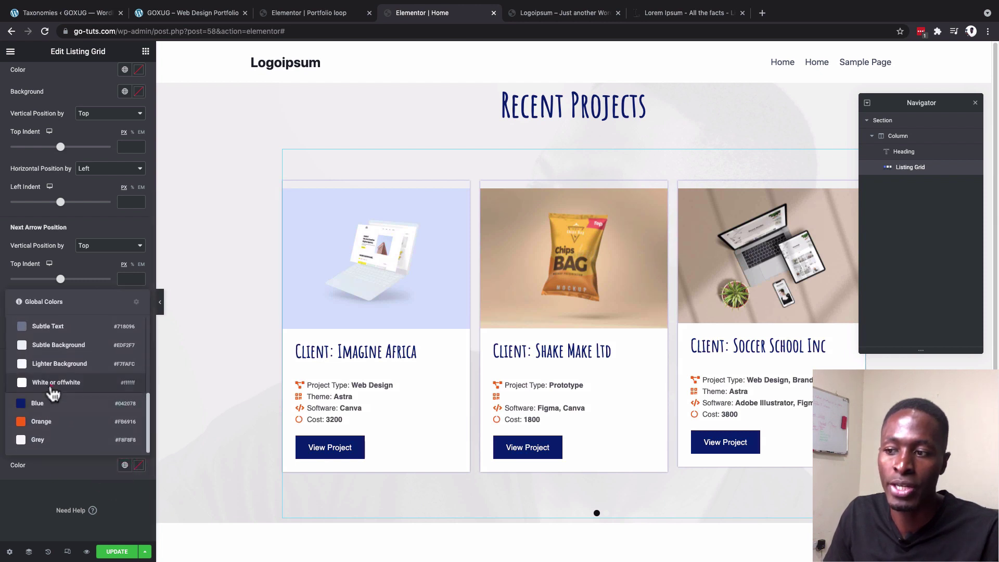
pyautogui.click(50, 385)
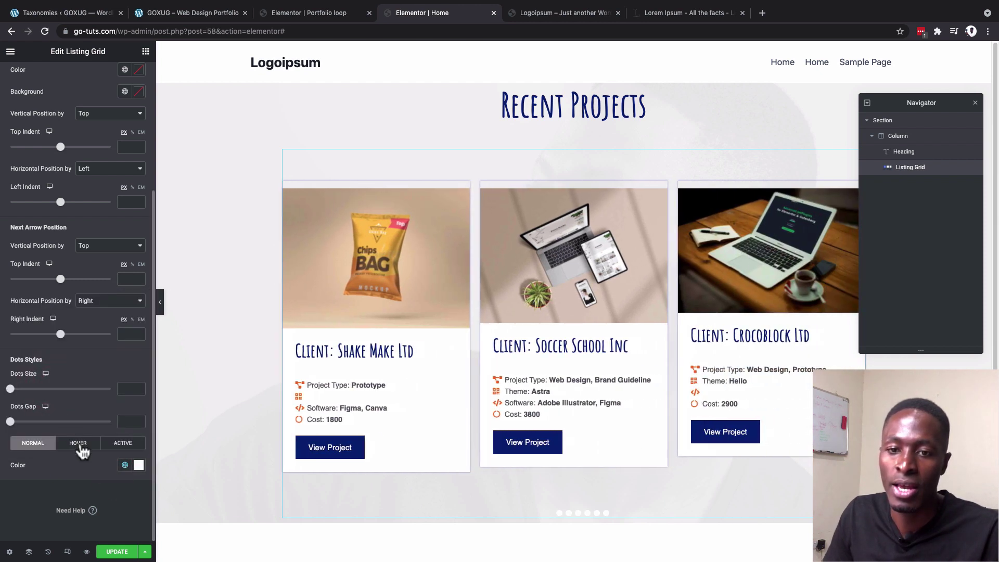
# Step: Set the active color of the slider dots to the global color Blue
pyautogui.click(125, 443)
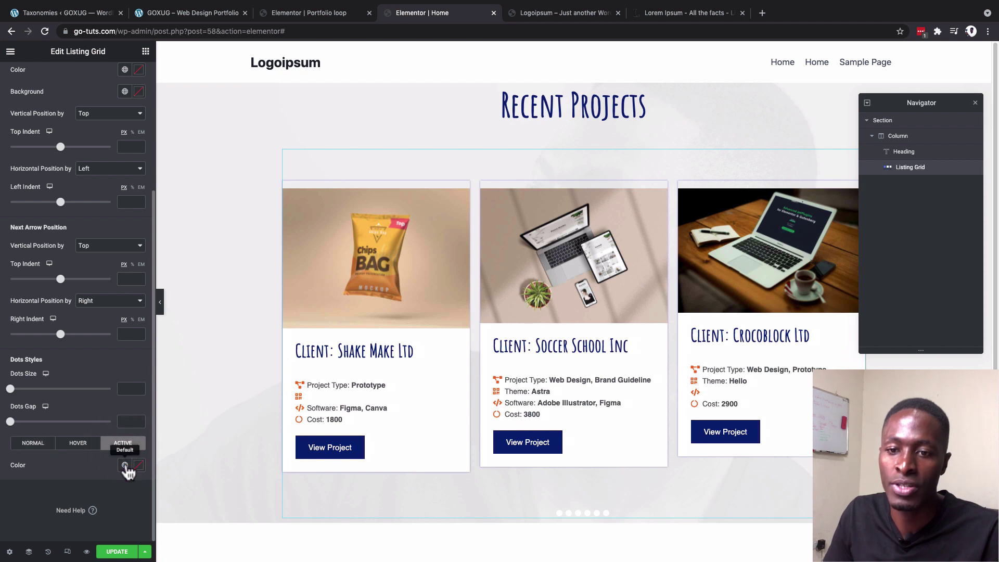
pyautogui.click(125, 464)
pyautogui.scroll(-5, 61, 443)
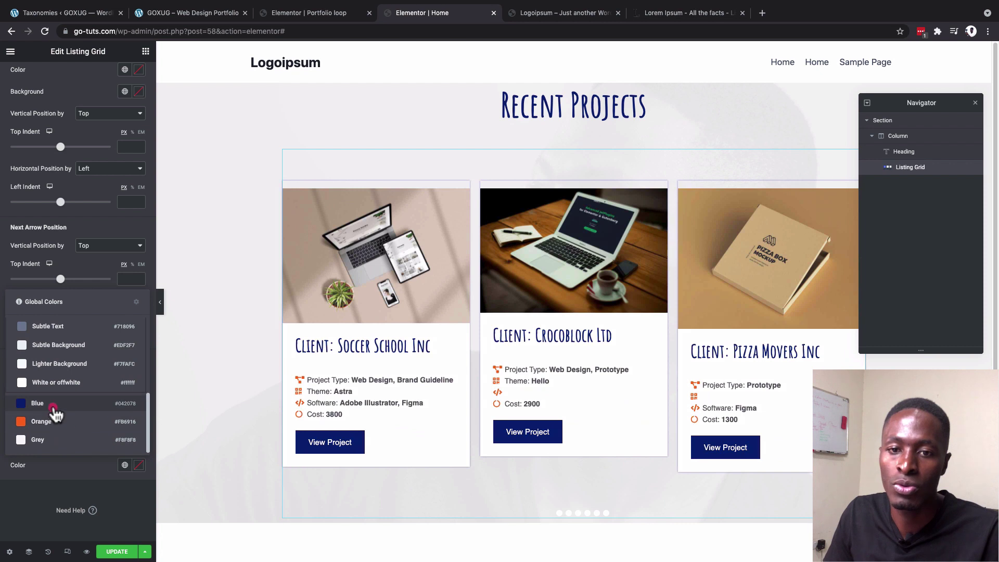
pyautogui.click(52, 433)
# Step: Set the hover color of the slider dots to the global color Orange and try a dot in the preview
pyautogui.click(78, 443)
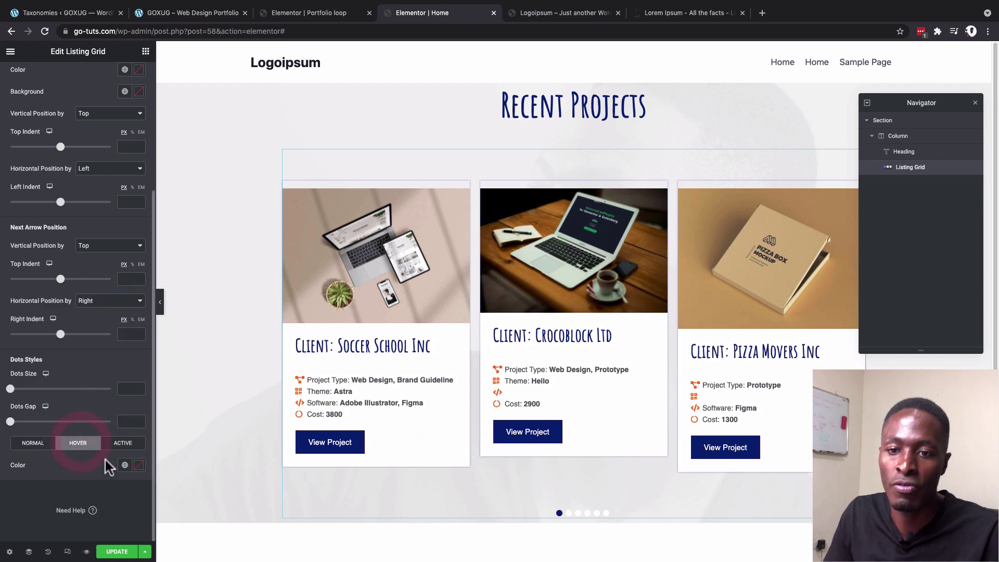
pyautogui.click(125, 464)
pyautogui.scroll(-5, 72, 431)
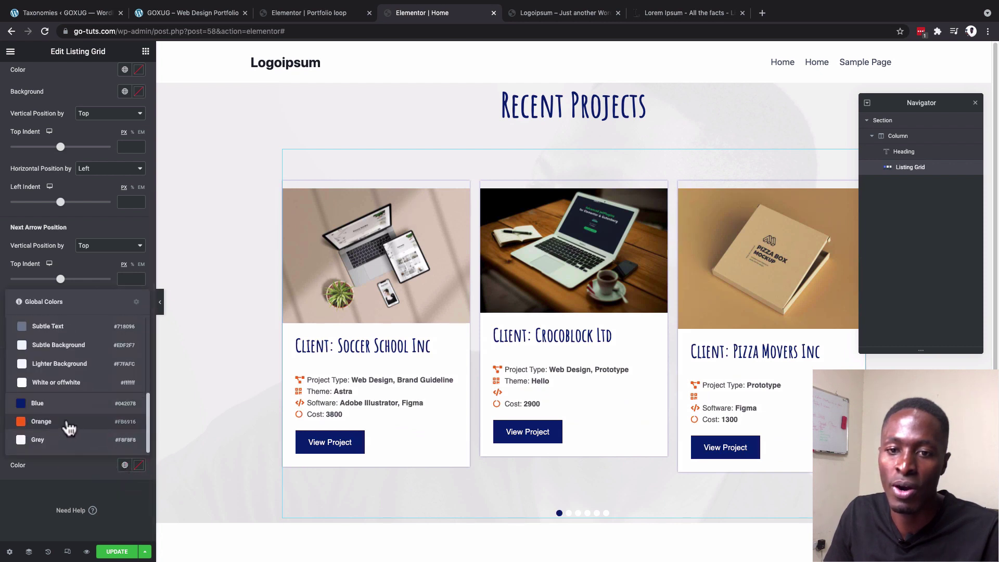
pyautogui.click(68, 423)
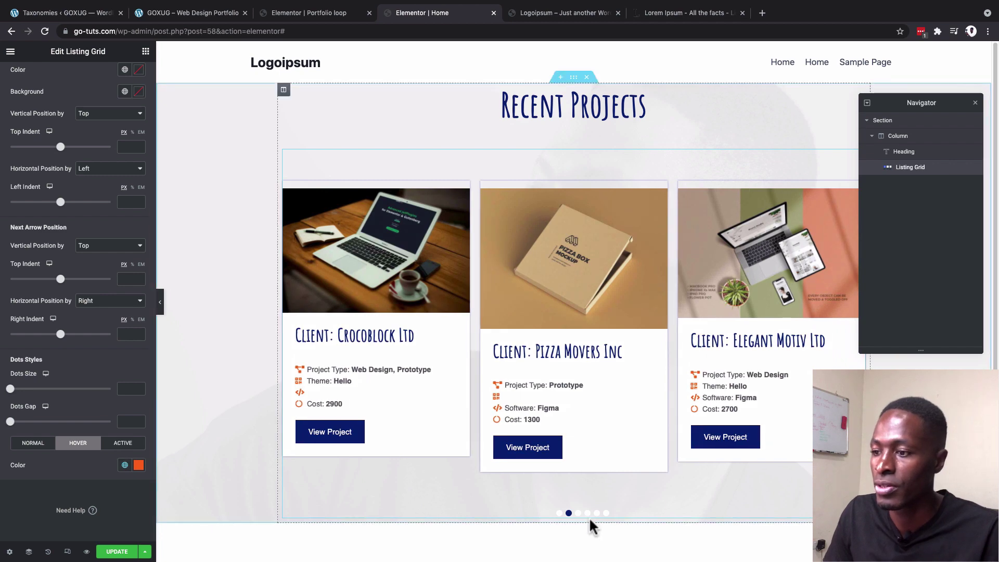
pyautogui.click(560, 512)
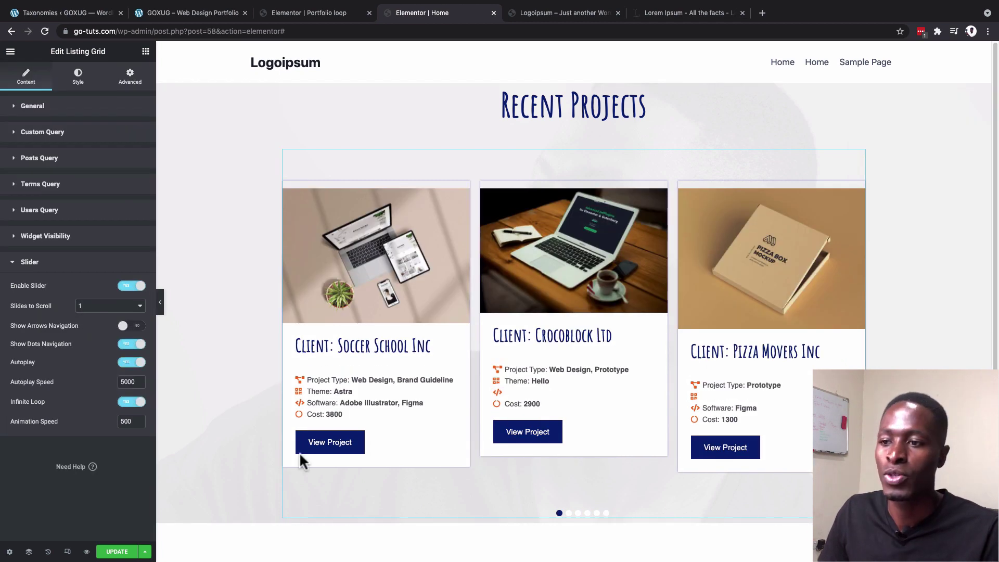
# Step: Save the changes to the Home page
pyautogui.click(145, 551)
pyautogui.click(20, 466)
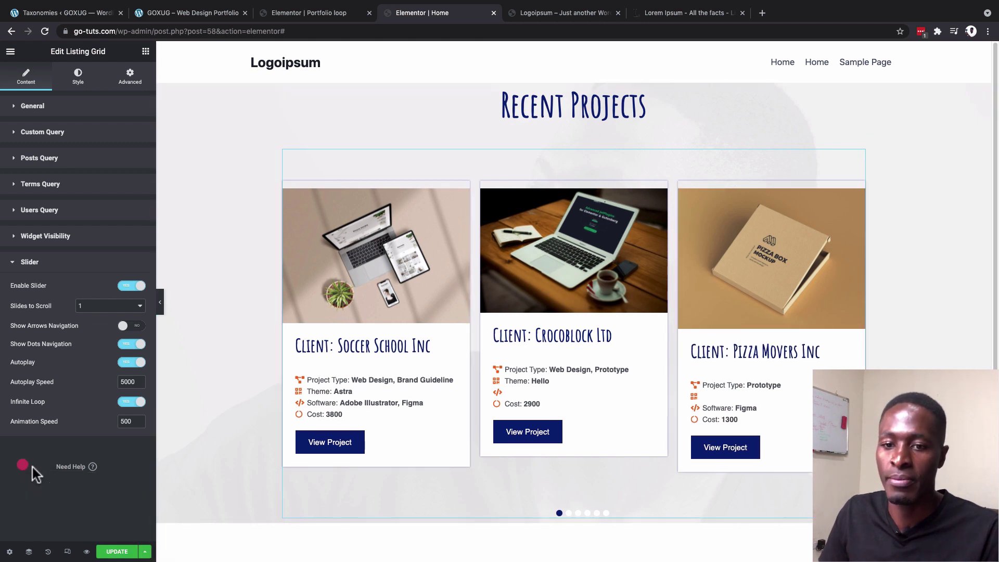
pyautogui.click(119, 552)
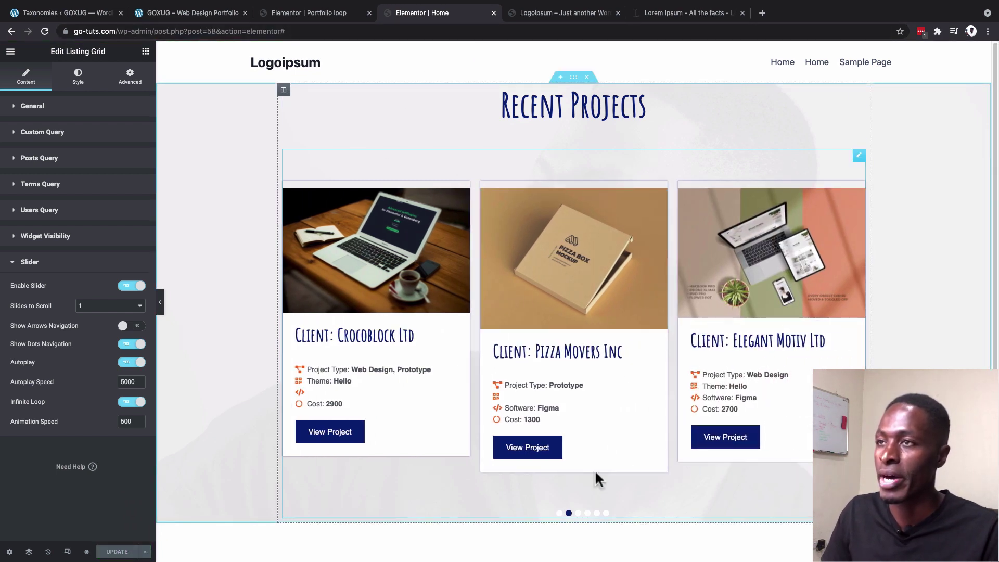
# Step: Go from the live Logoipsum site to its WordPress dashboard and open the Reading settings
pyautogui.click(305, 14)
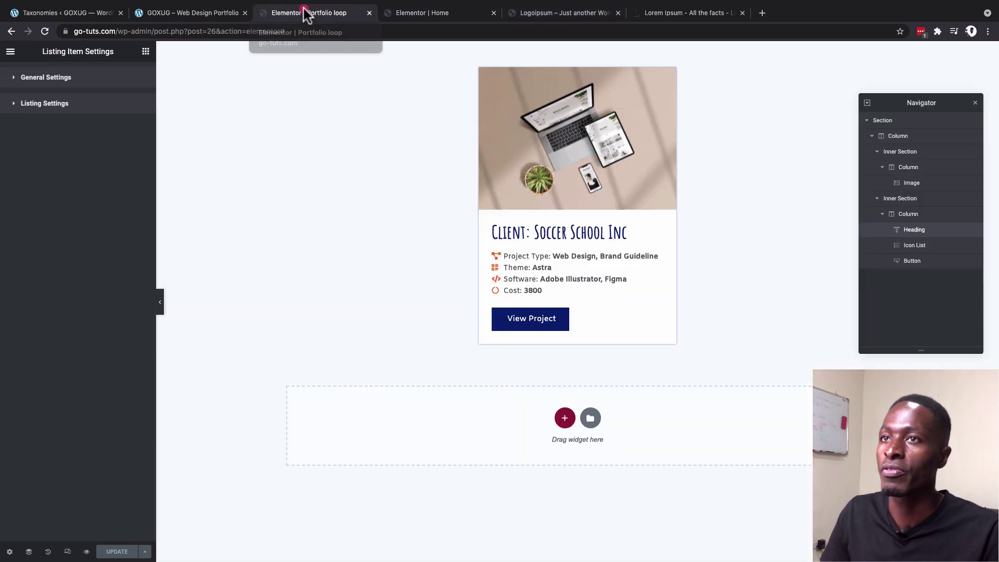
pyautogui.click(548, 11)
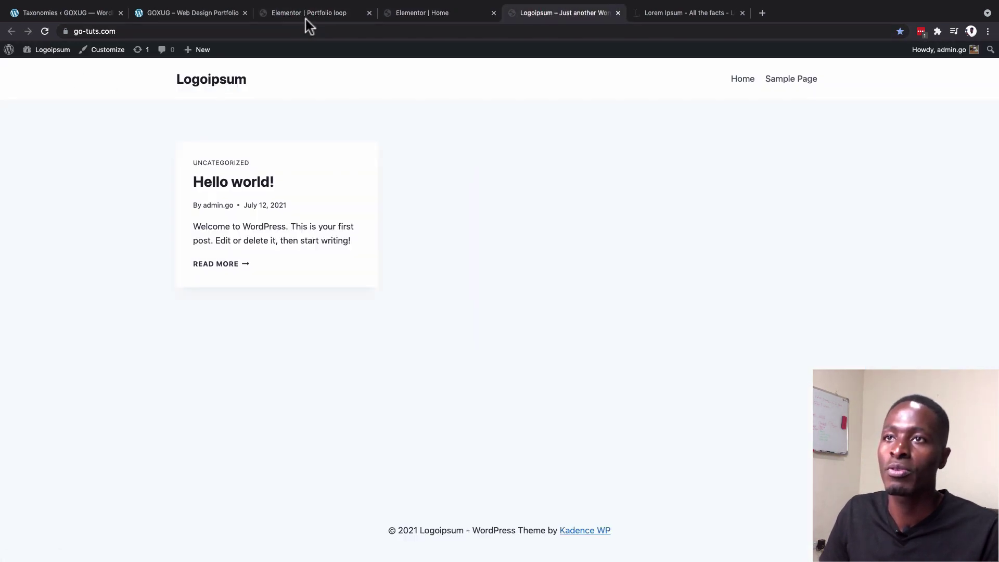
pyautogui.click(439, 15)
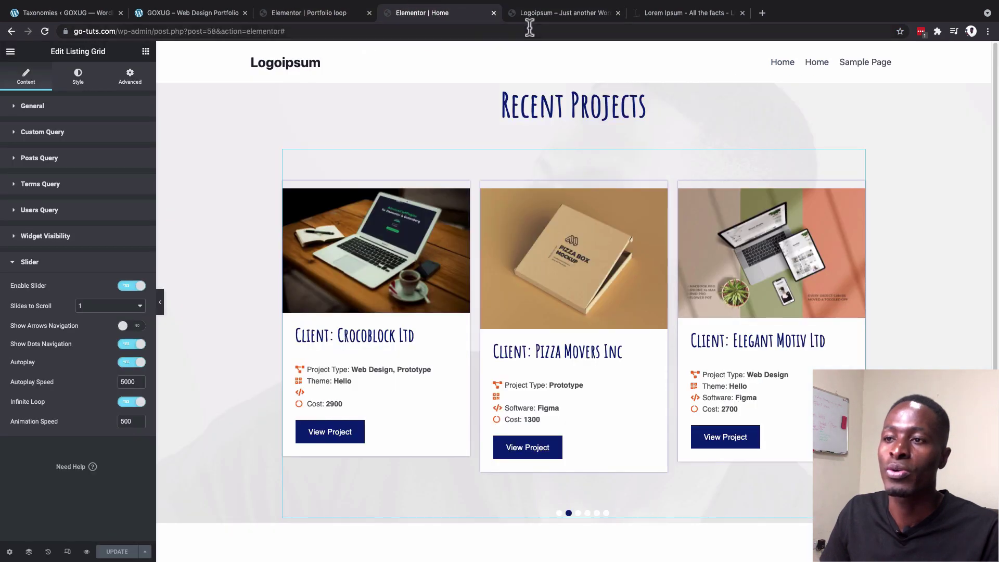
pyautogui.click(552, 15)
pyautogui.moveTo(45, 50)
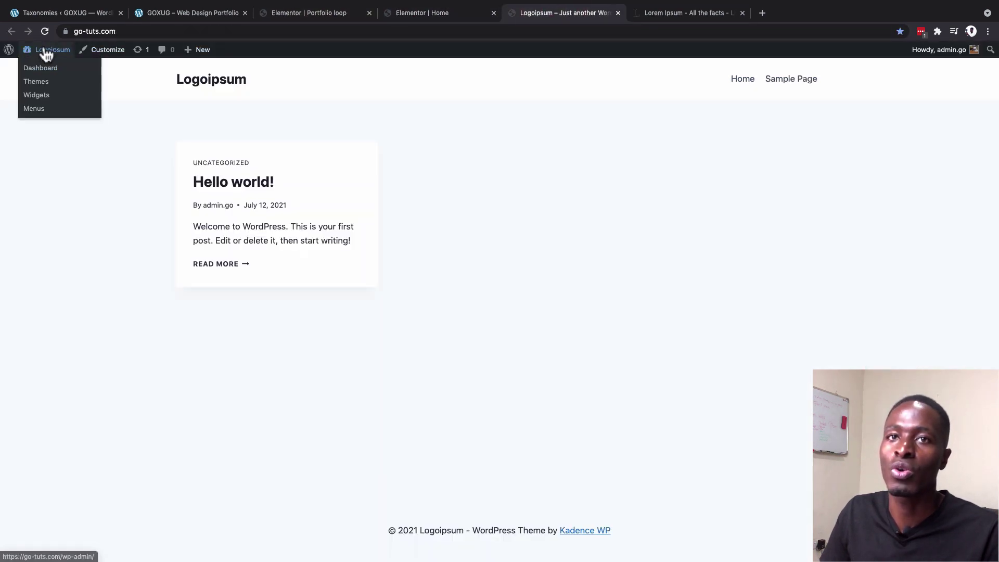
pyautogui.click(39, 69)
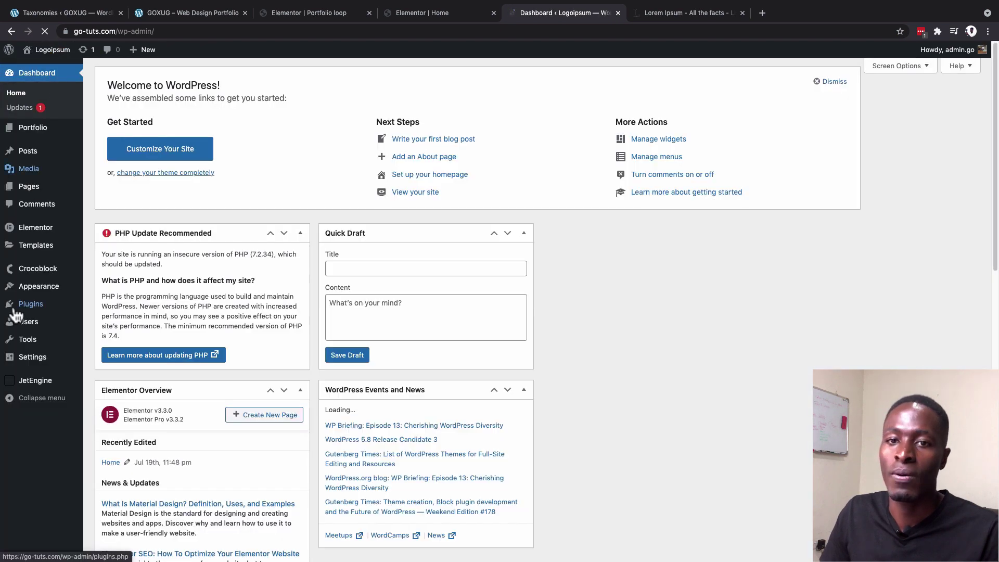
pyautogui.moveTo(25, 367)
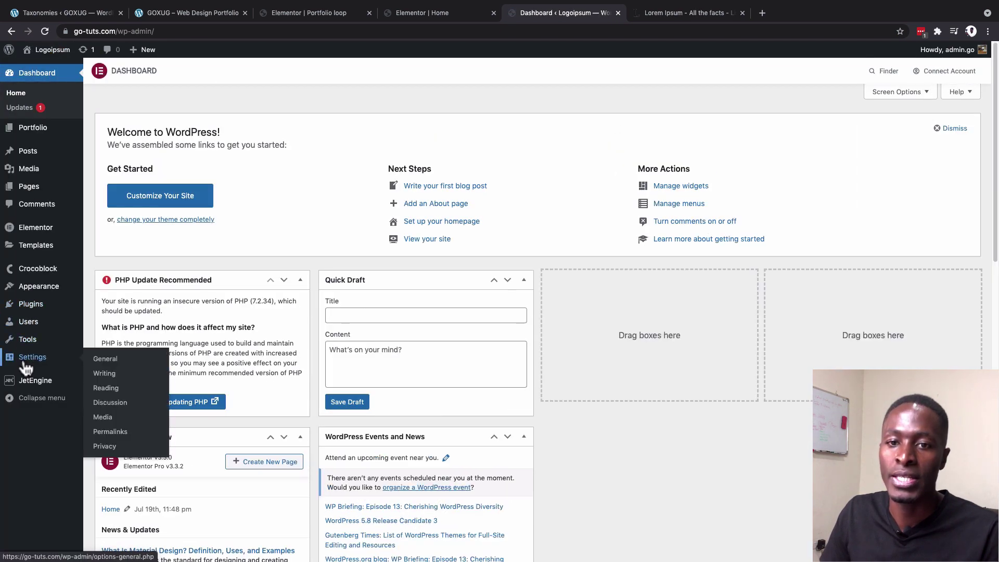
pyautogui.click(104, 389)
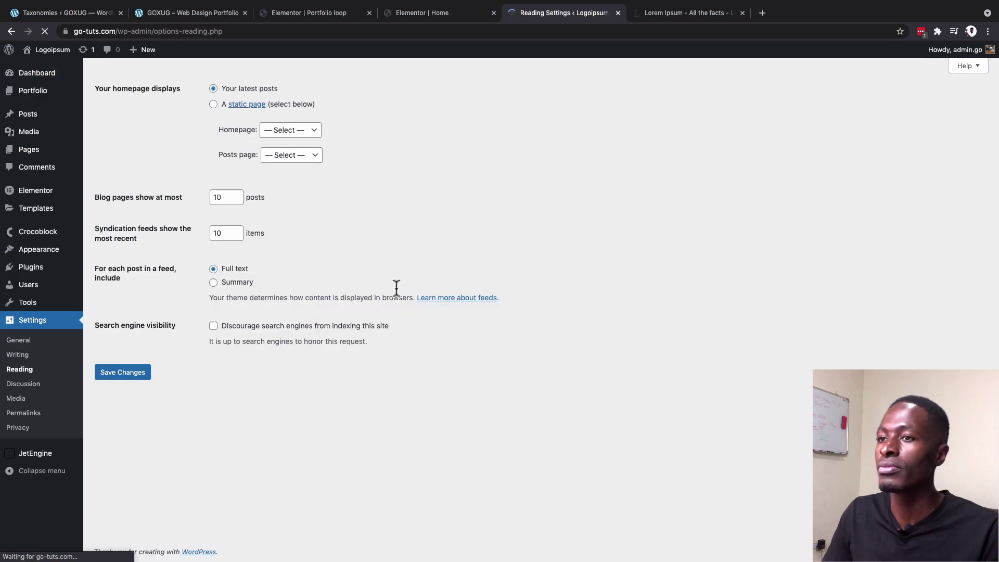
# Step: Make the static page Home the site's homepage, save the settings and view the live site
pyautogui.click(213, 119)
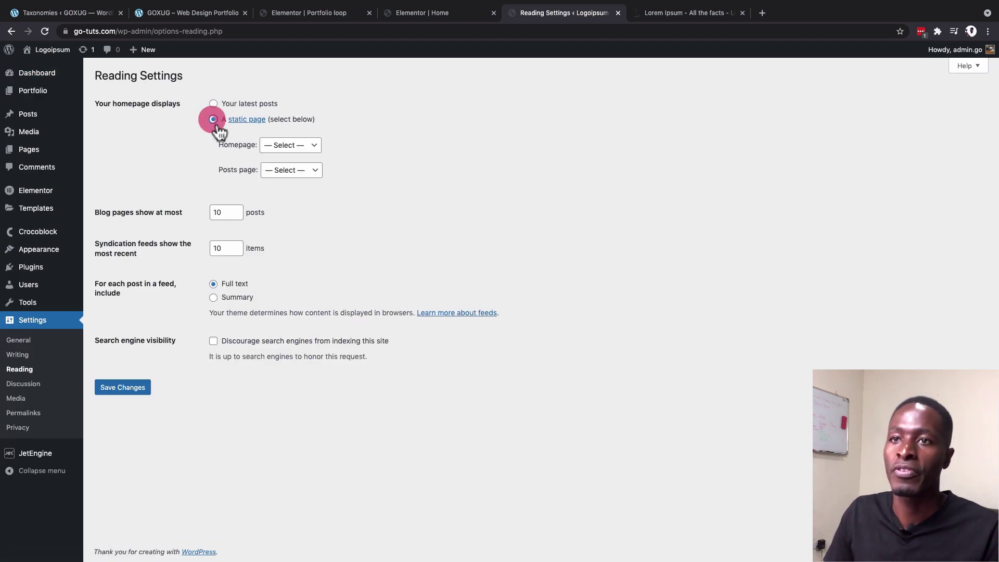
pyautogui.click(289, 145)
pyautogui.click(289, 155)
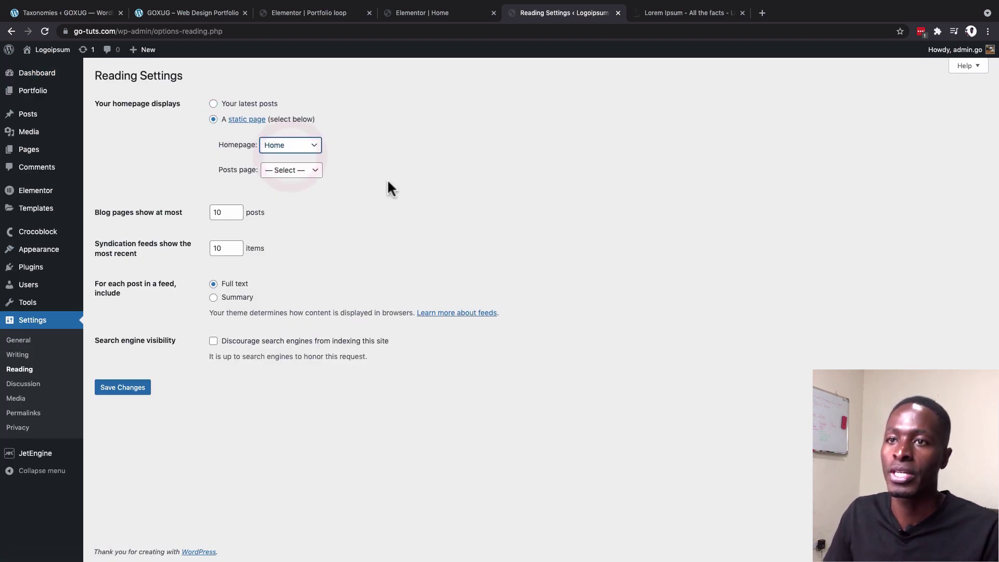
pyautogui.click(134, 387)
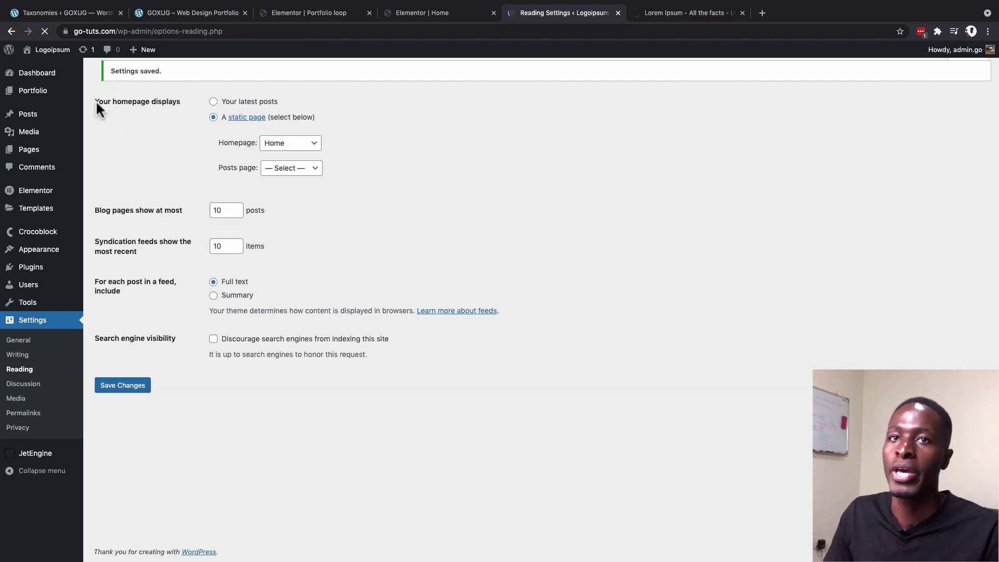
pyautogui.click(42, 67)
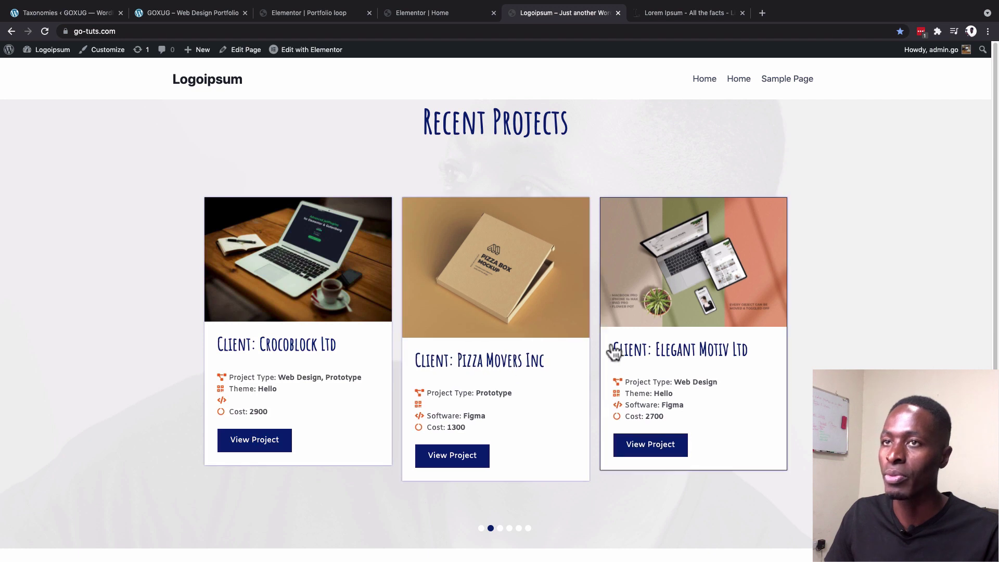
# Step: Return to the Portfolio loop template and examine its listing settings, including the clickable item option
pyautogui.click(298, 13)
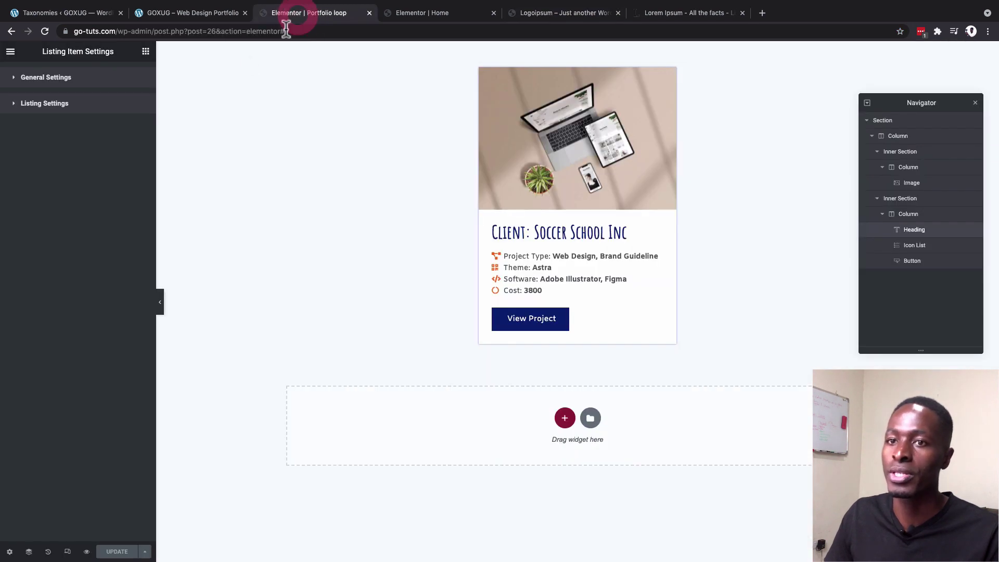
pyautogui.click(30, 107)
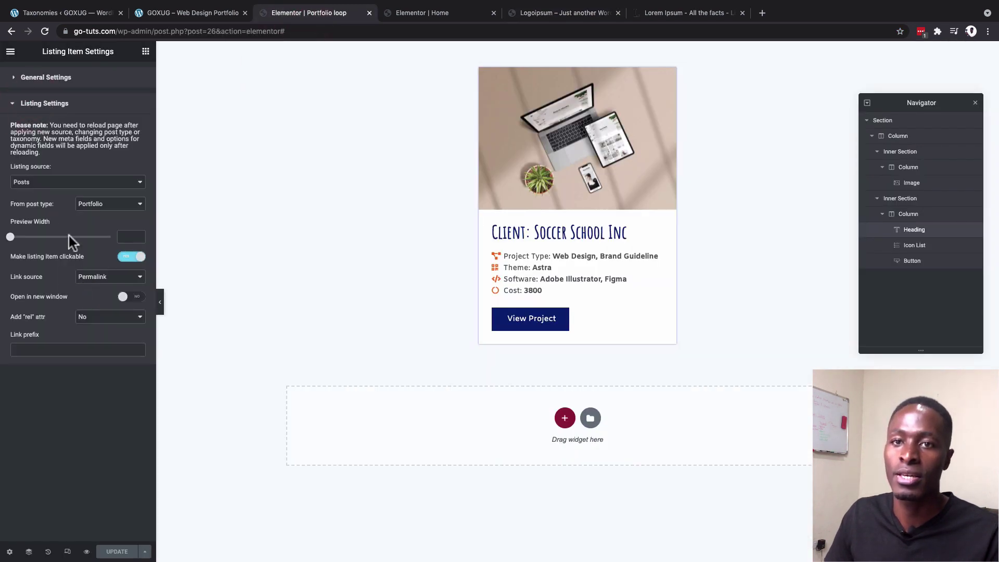
# Step: Clear the top and bottom margins of the Portfolio loop's outer section, update the template and reload the live homepage
pyautogui.hotkey('ctrl', 'Tab')
pyautogui.hotkey('ctrl', 'Tab')
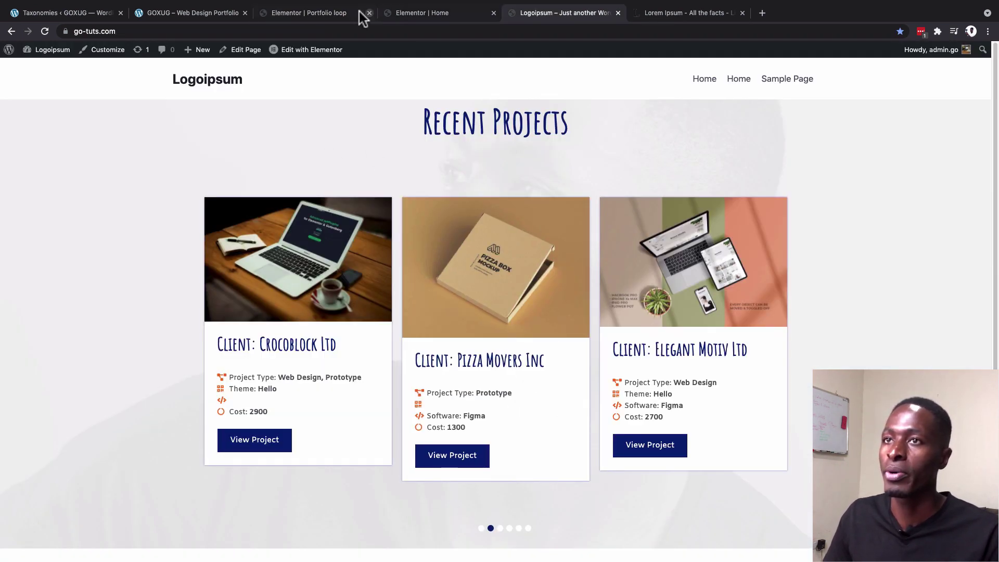
pyautogui.click(317, 13)
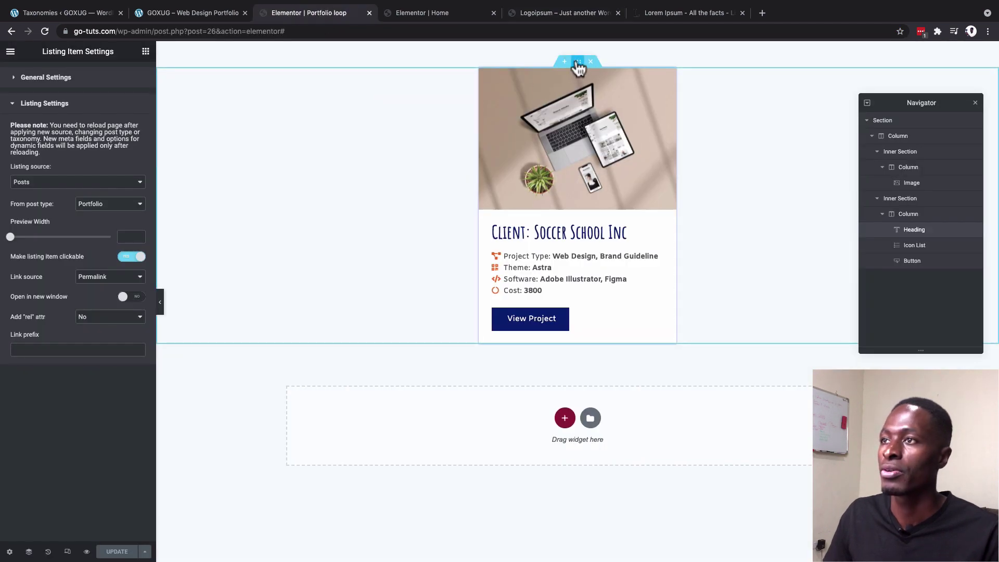
pyautogui.click(577, 62)
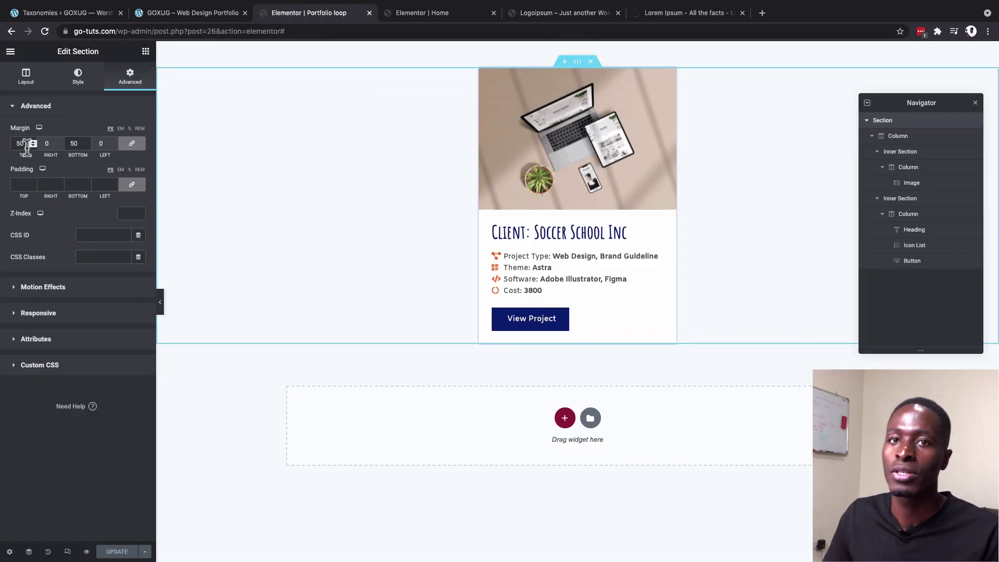
pyautogui.press('BackSpace')
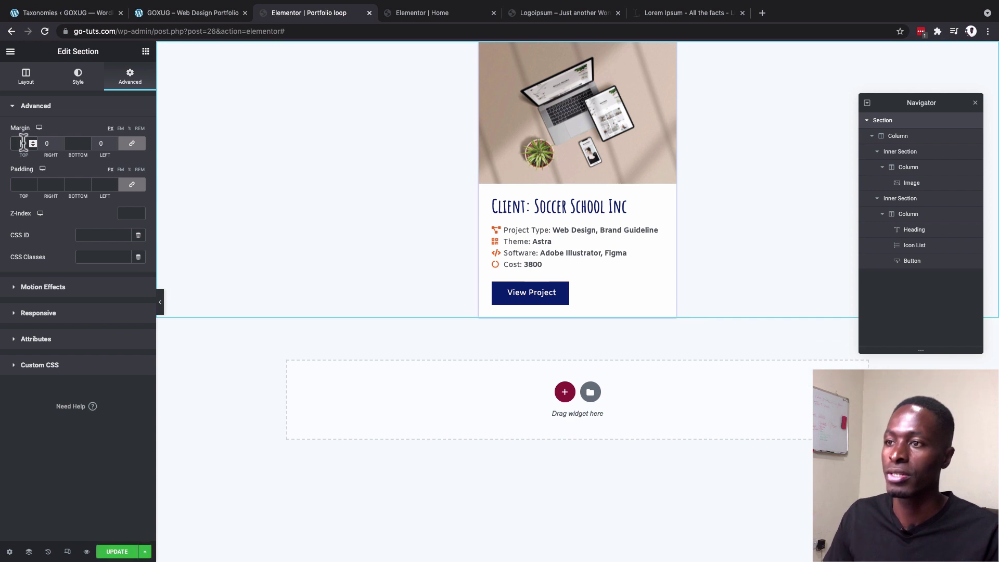
pyautogui.click(116, 550)
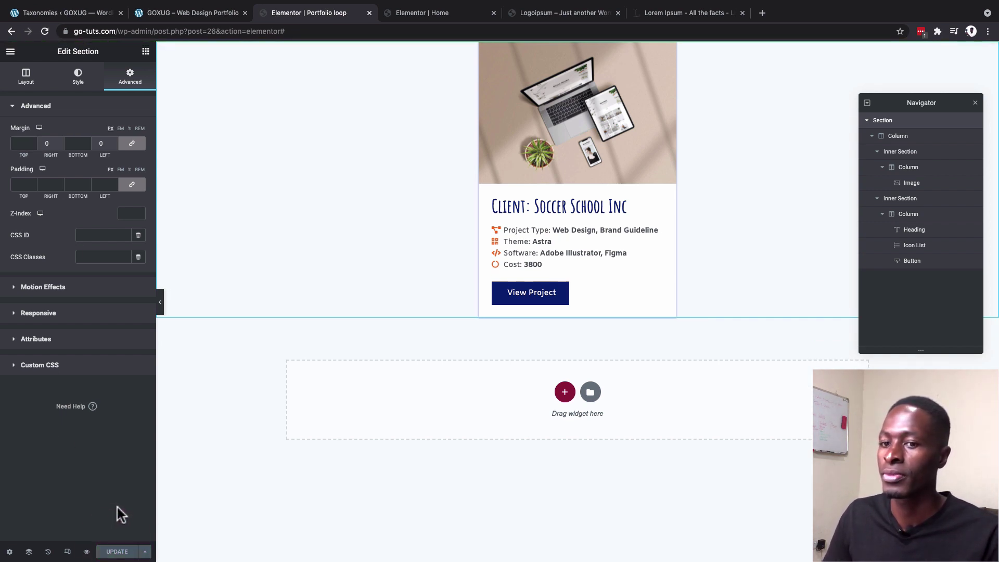
pyautogui.click(562, 13)
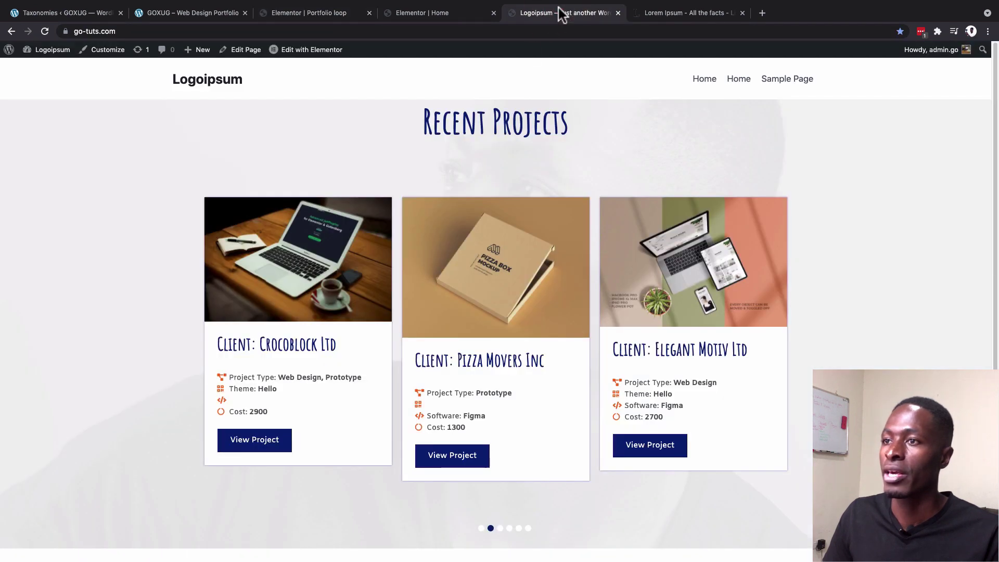
pyautogui.click(44, 32)
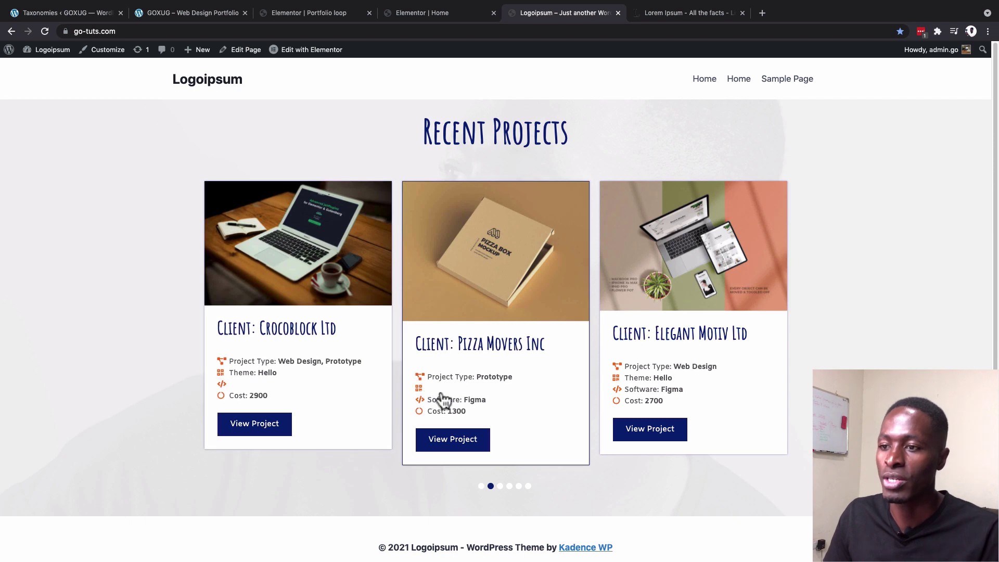
# Step: In the Portfolio loop's icon list, set the Theme item's Custom Field fallback to "*not required"
pyautogui.click(178, 14)
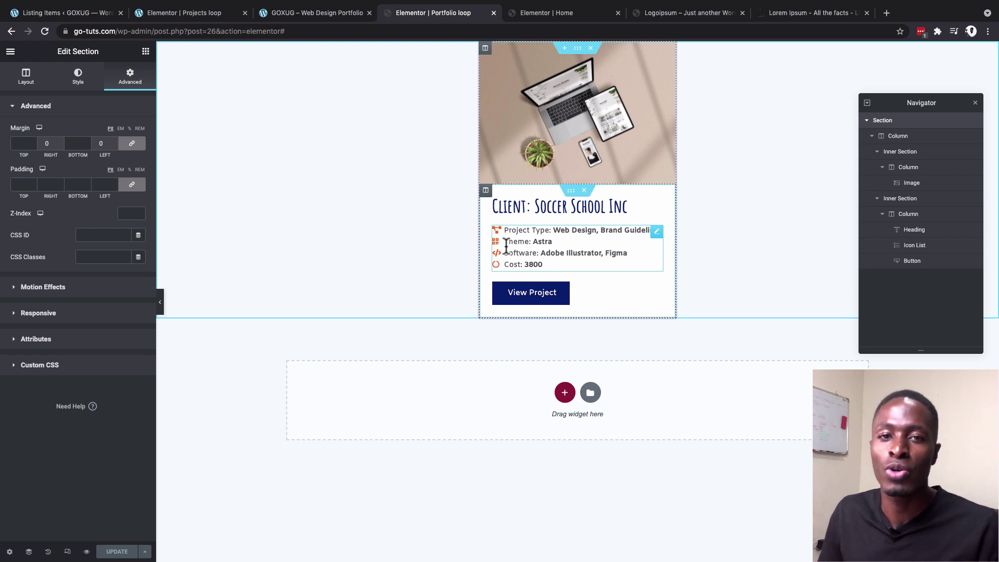
pyautogui.click(541, 241)
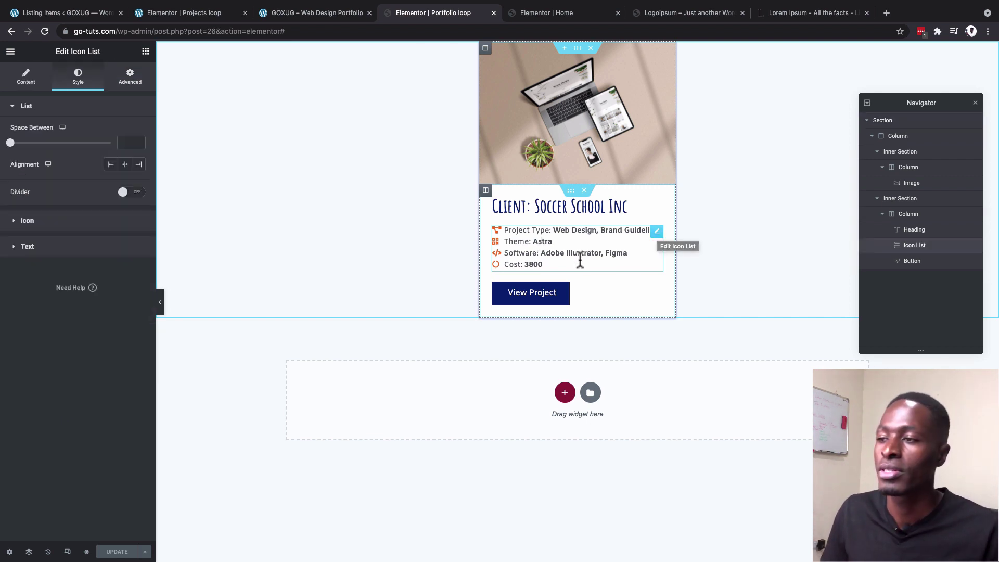
pyautogui.click(657, 232)
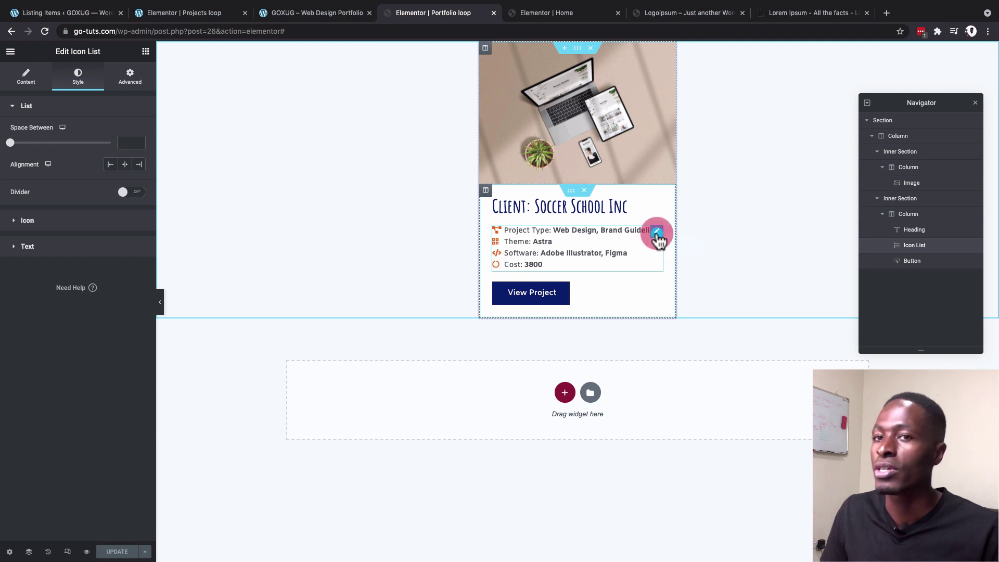
pyautogui.click(27, 78)
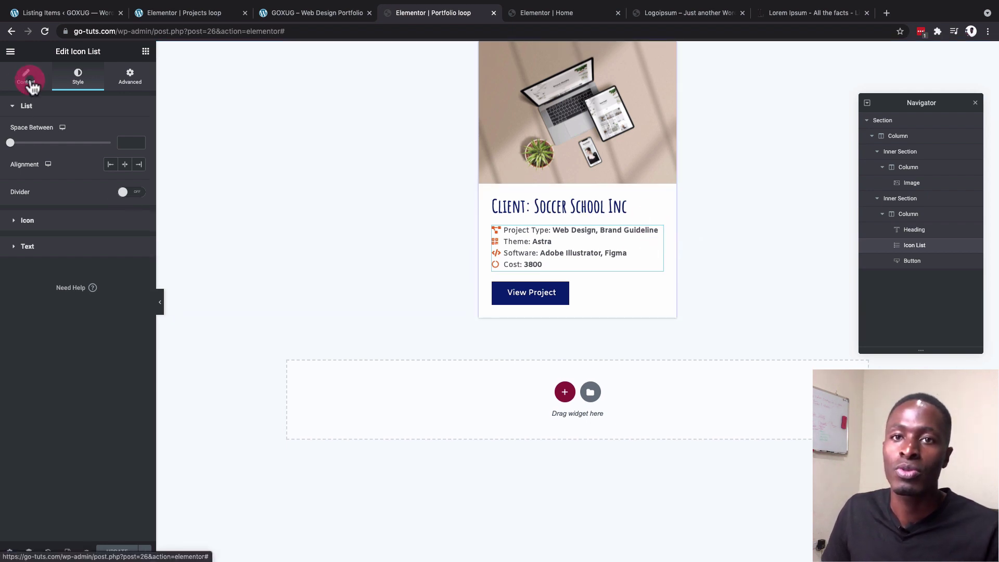
pyautogui.click(52, 195)
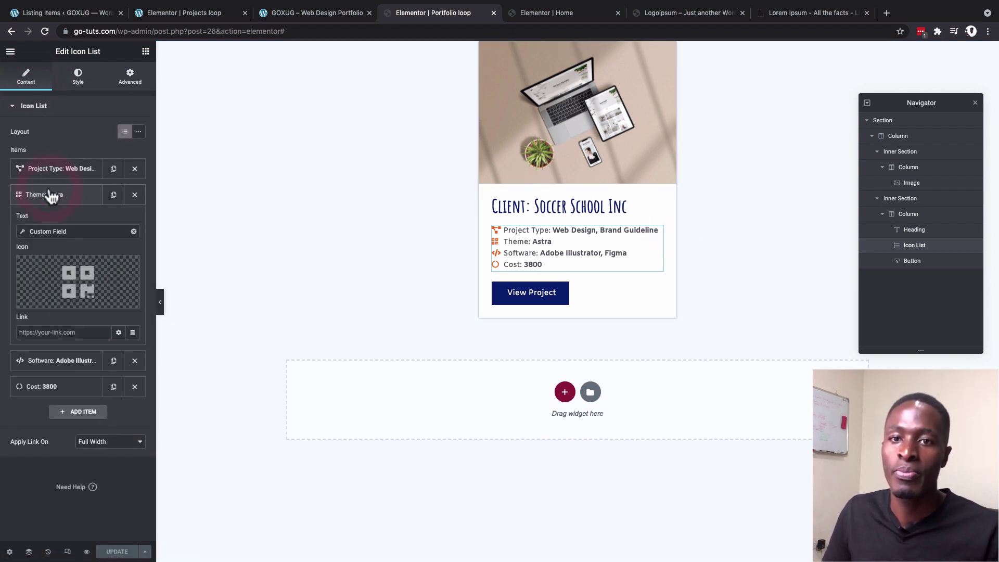
pyautogui.click(23, 232)
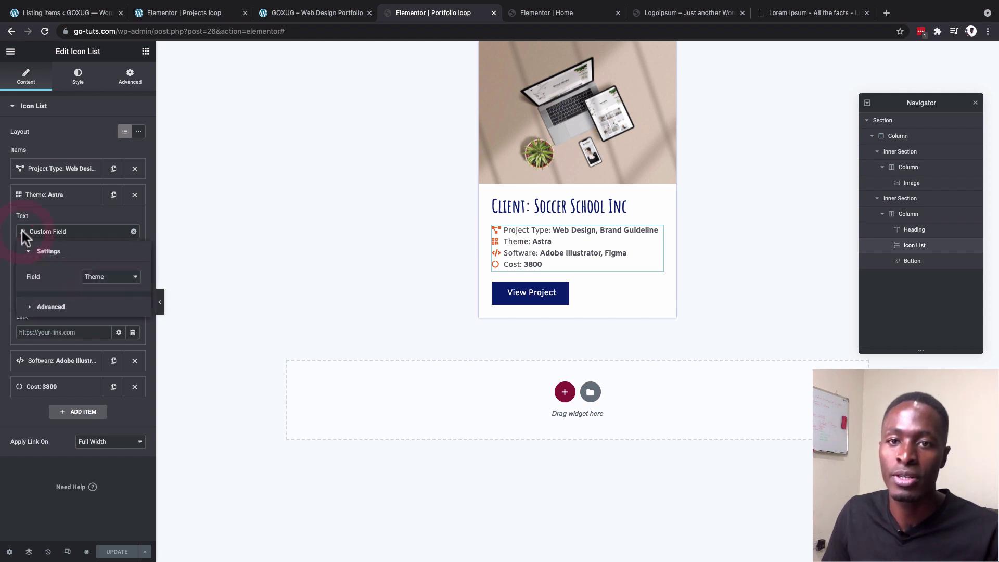
pyautogui.click(48, 308)
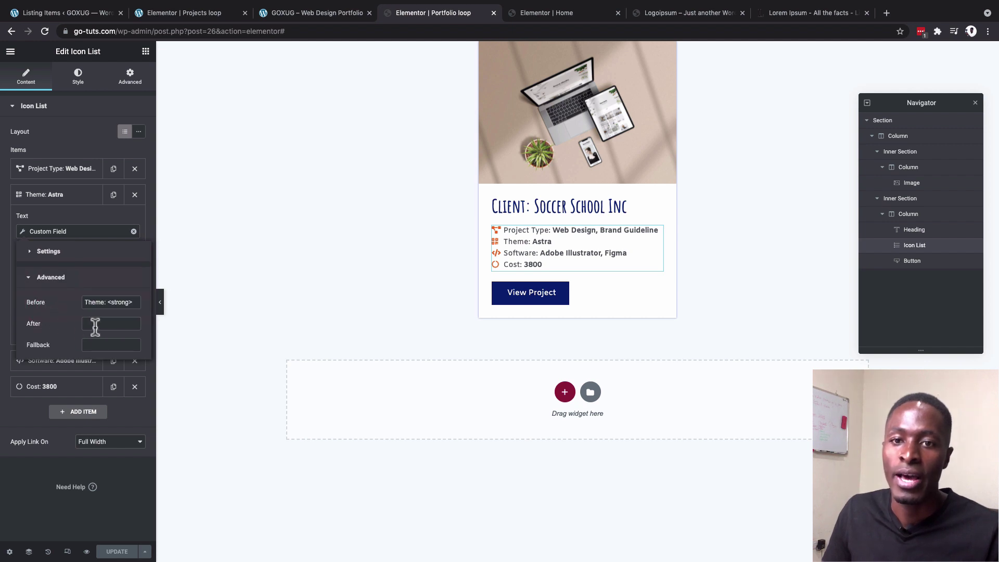
pyautogui.click(104, 345)
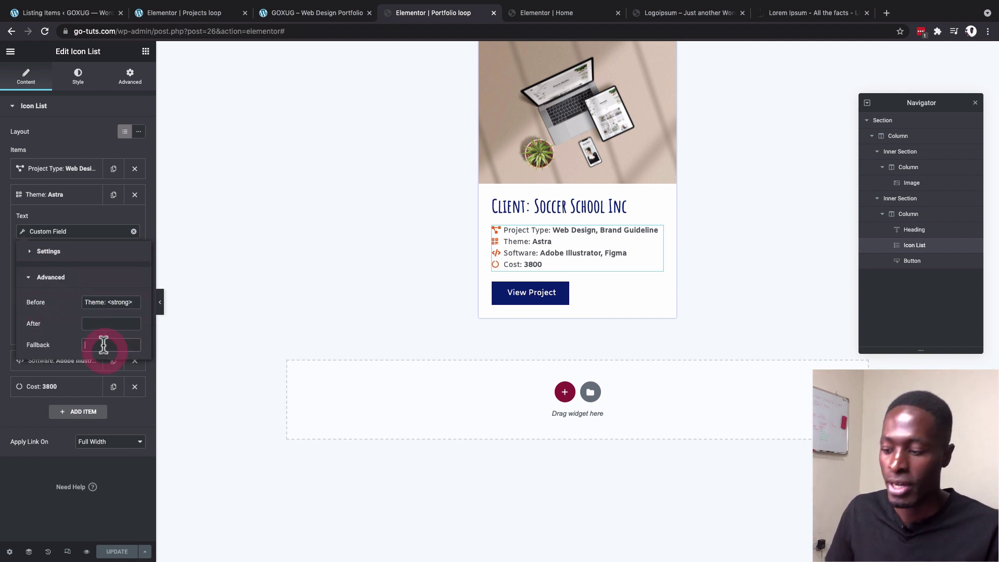
pyautogui.write("'")
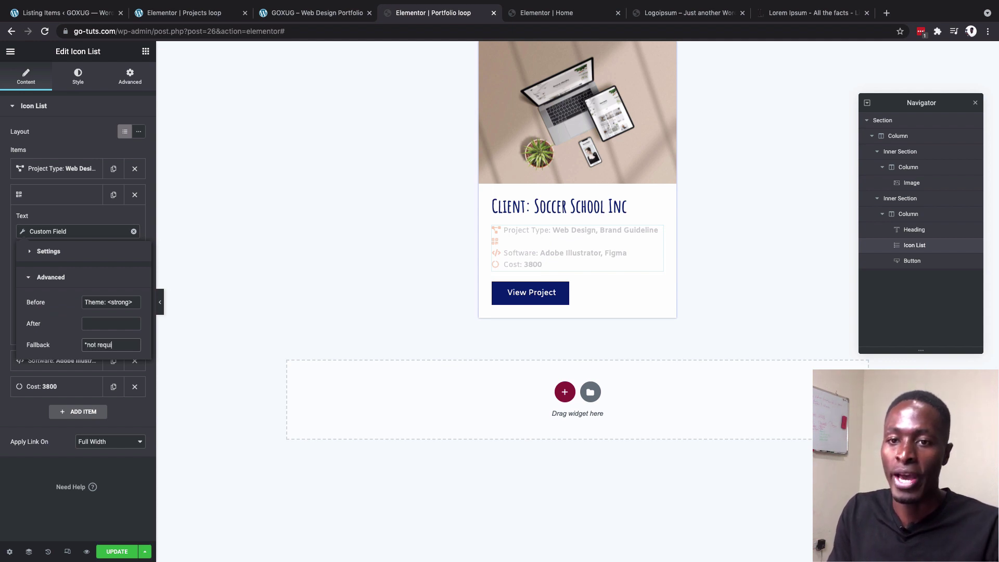
# Step: Compare the fallback text with the reference site's Recent Projects slider and save the Portfolio loop template
pyautogui.click(228, 15)
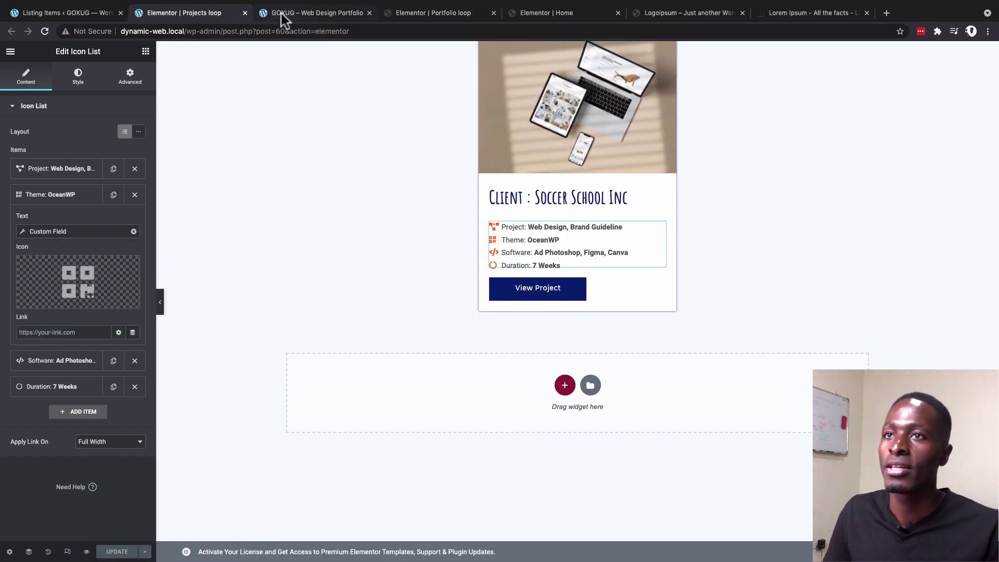
pyautogui.click(281, 14)
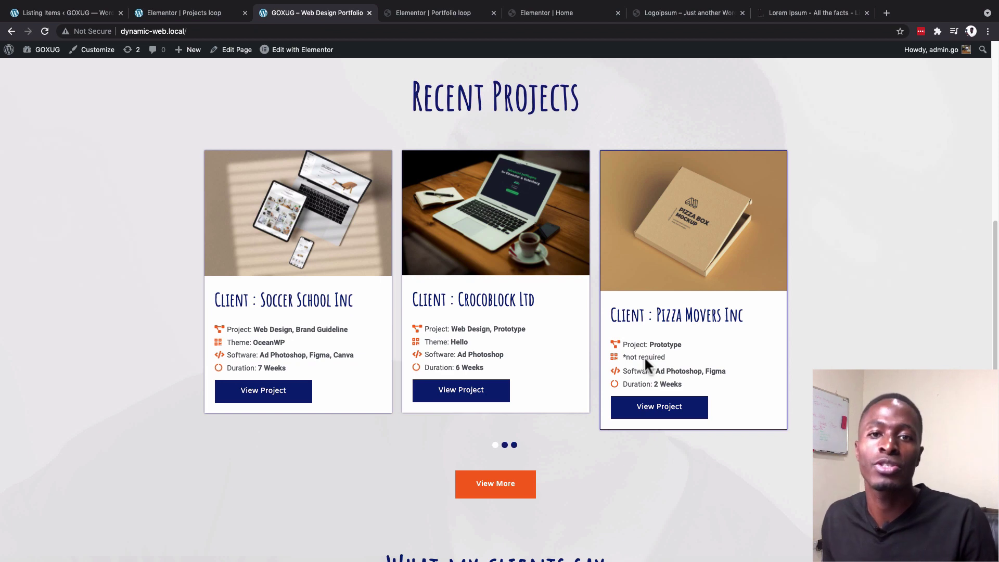
pyautogui.click(449, 14)
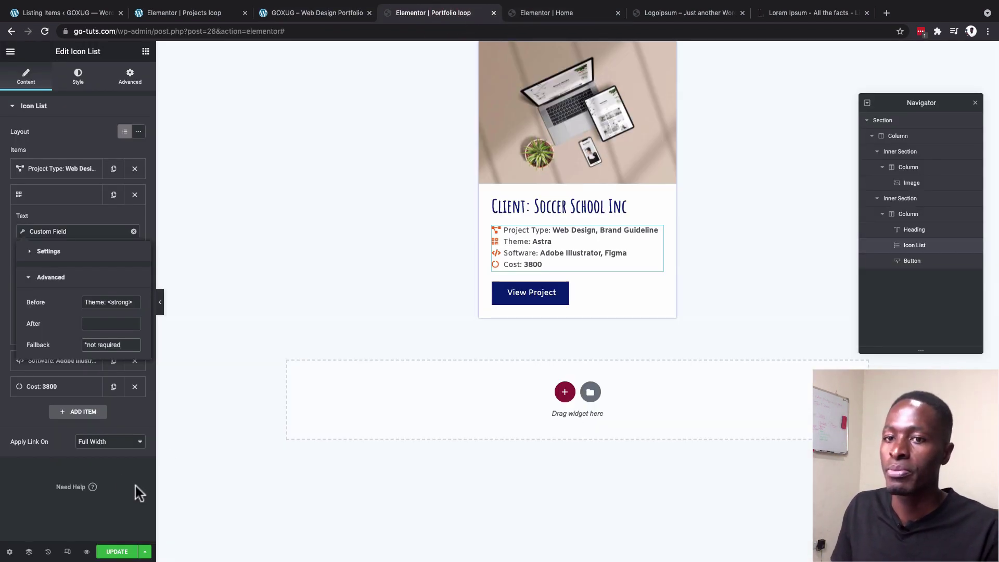
pyautogui.click(117, 494)
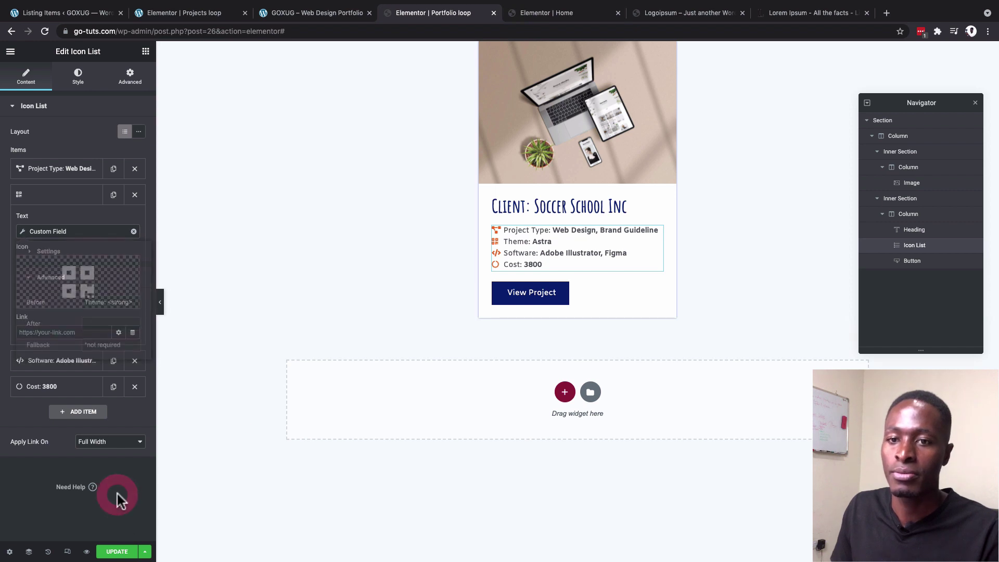
pyautogui.click(117, 551)
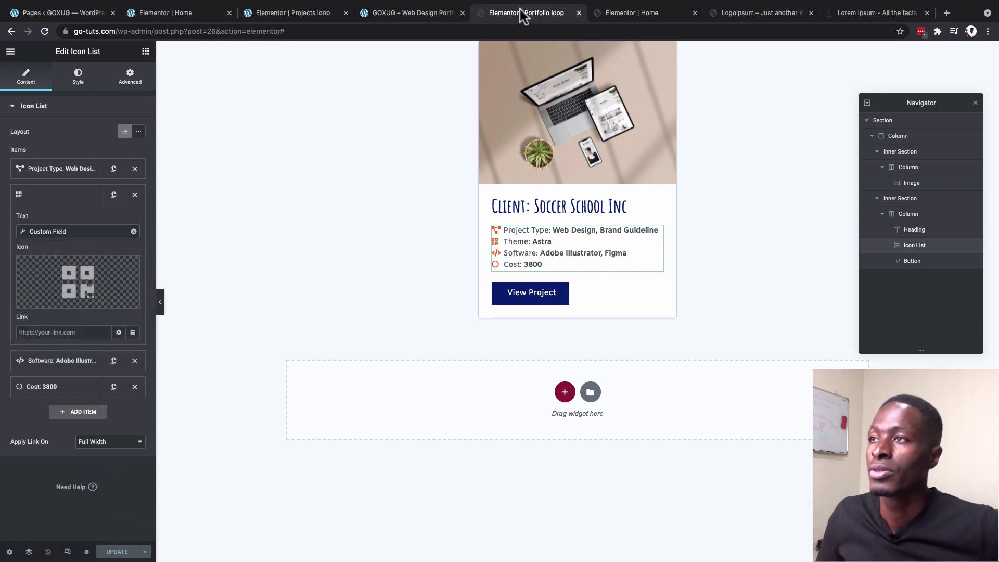
# Step: On the Home page, unlink the Recent Projects section's padding and set its top and bottom to 100 px
pyautogui.click(656, 13)
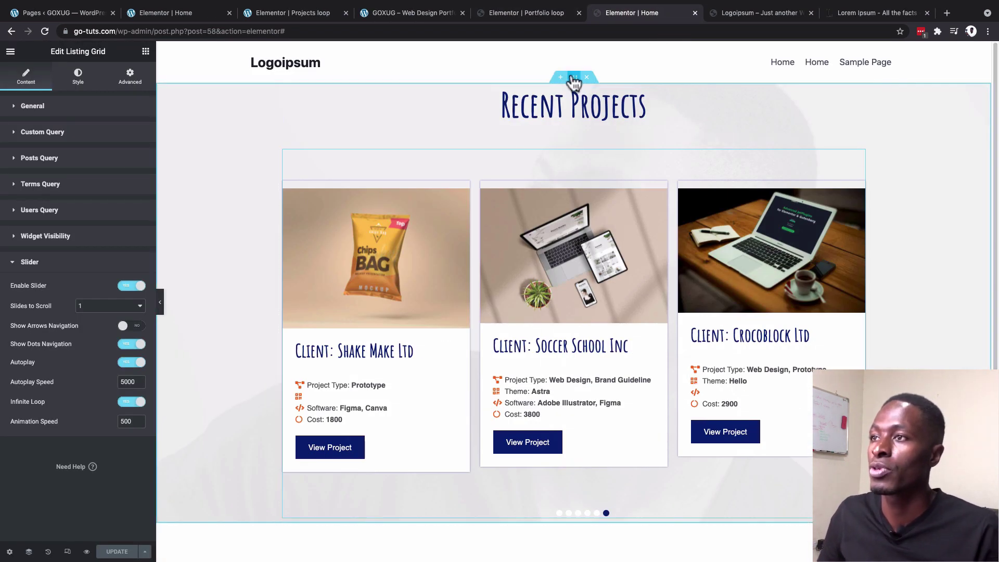
pyautogui.click(574, 78)
pyautogui.click(129, 77)
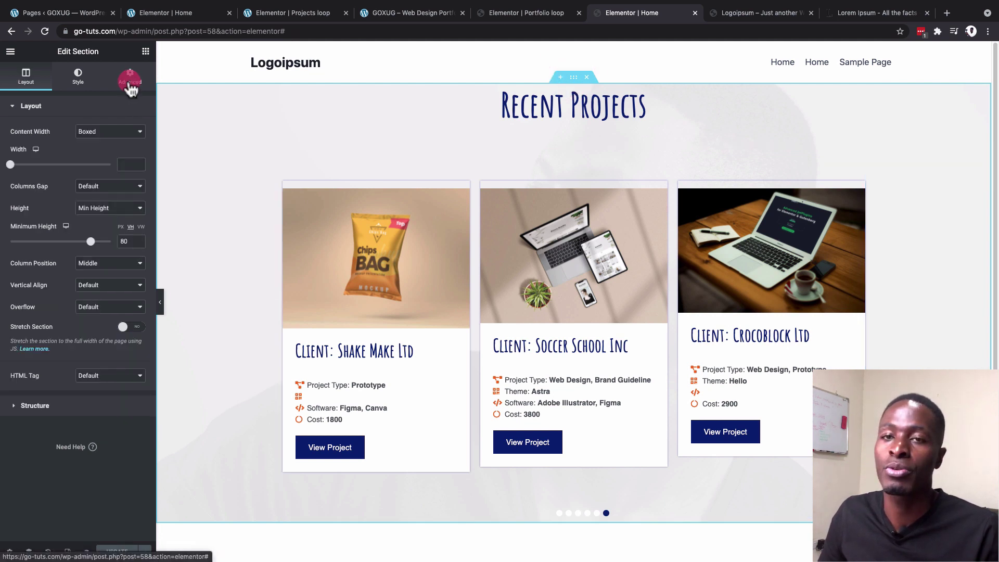
pyautogui.click(23, 184)
pyautogui.write('0')
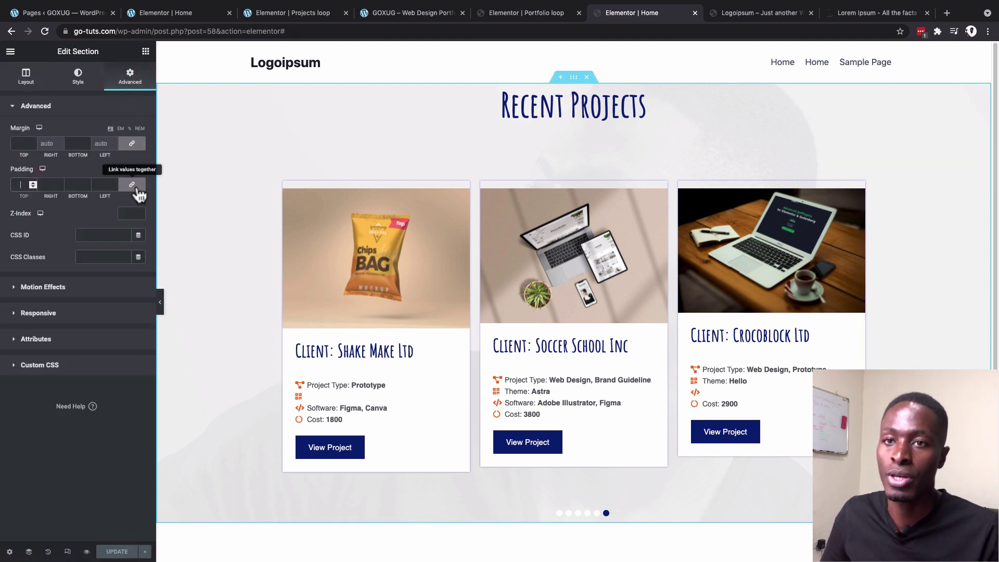
pyautogui.click(132, 185)
pyautogui.click(13, 184)
pyautogui.write('1000')
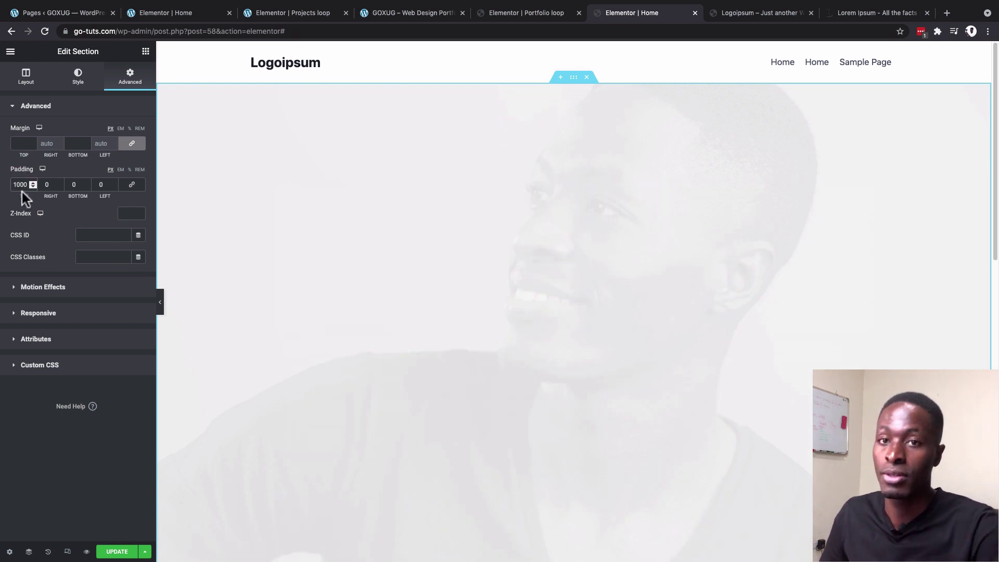
pyautogui.press('Delete')
pyautogui.click(74, 185)
pyautogui.write('1')
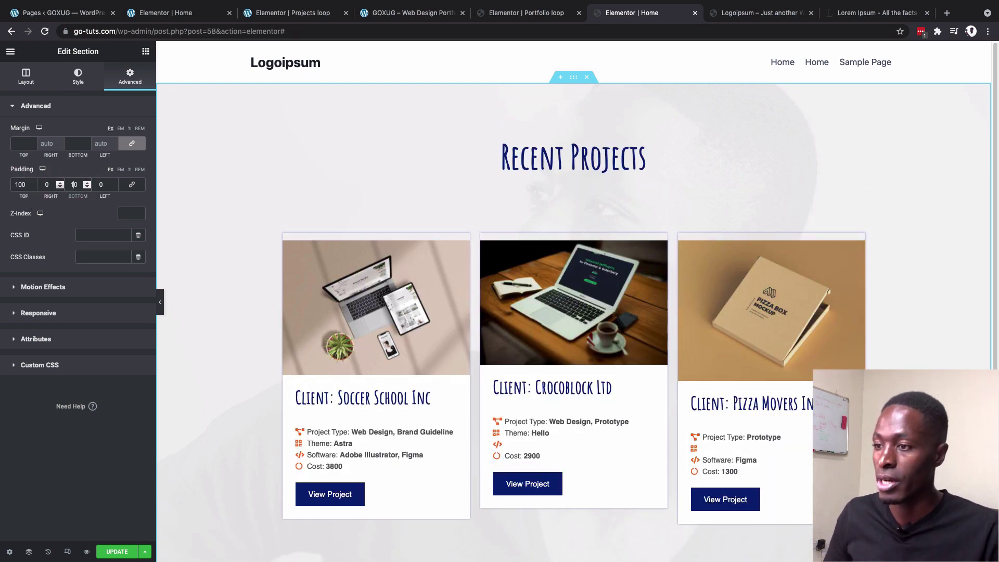
pyautogui.write('0')
pyautogui.scroll(-3, 535, 258)
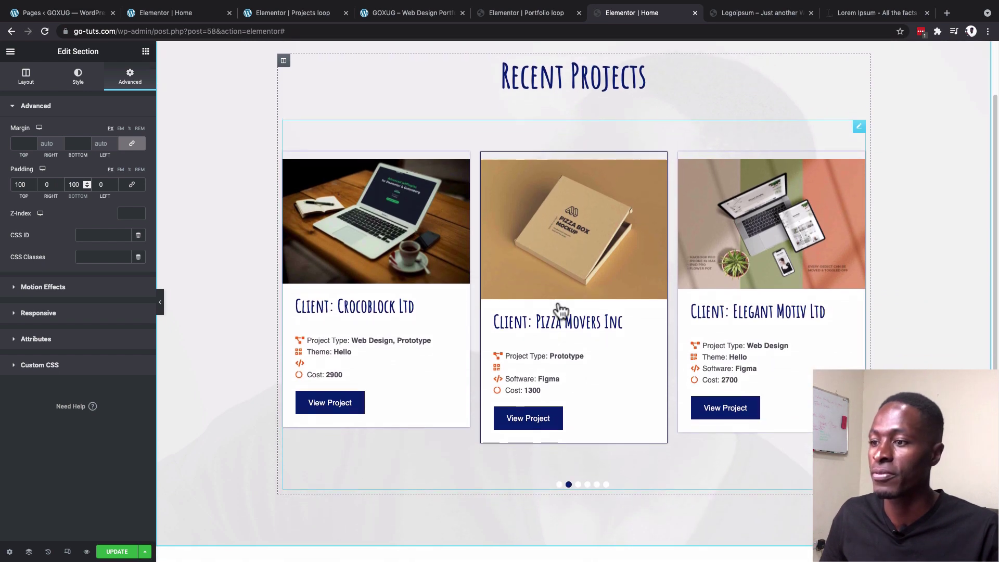
pyautogui.scroll(1, 561, 311)
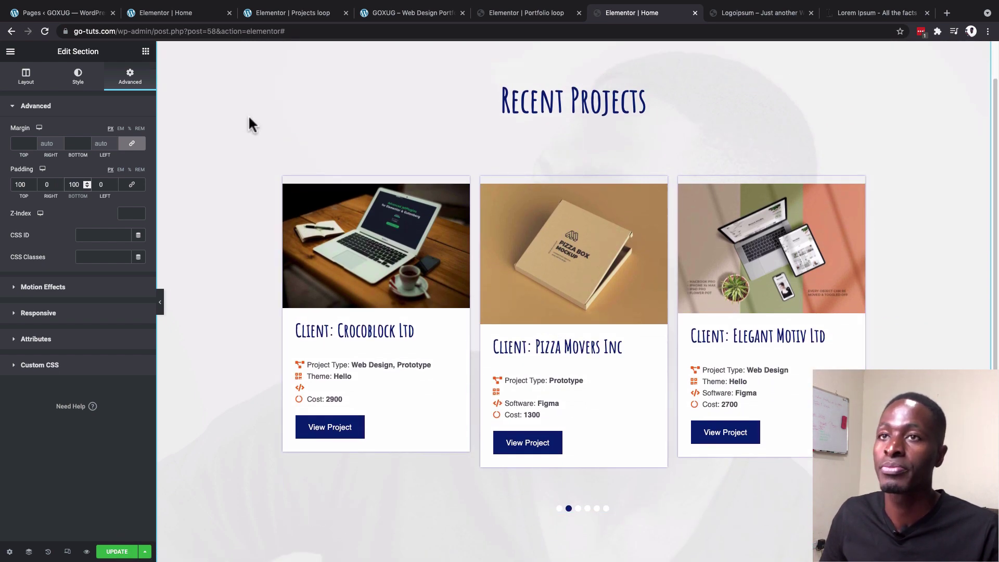
# Step: Open the typography settings of the Recent Projects heading
pyautogui.click(617, 10)
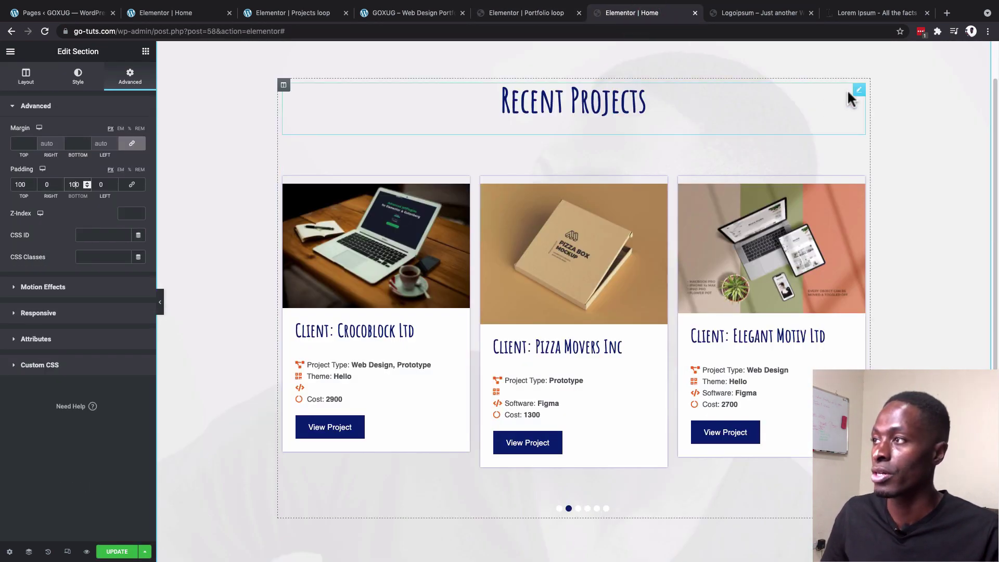
pyautogui.click(859, 90)
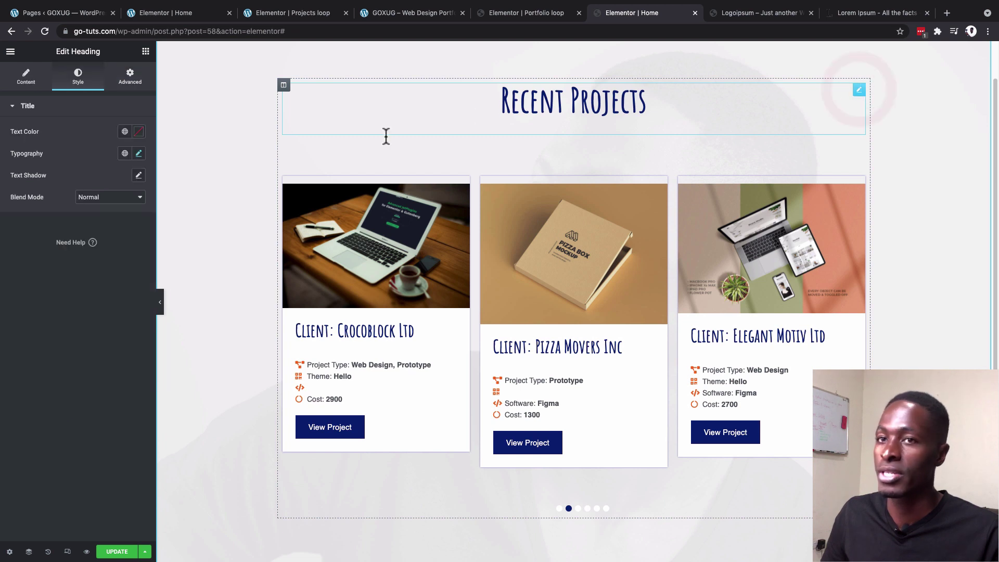
pyautogui.click(138, 154)
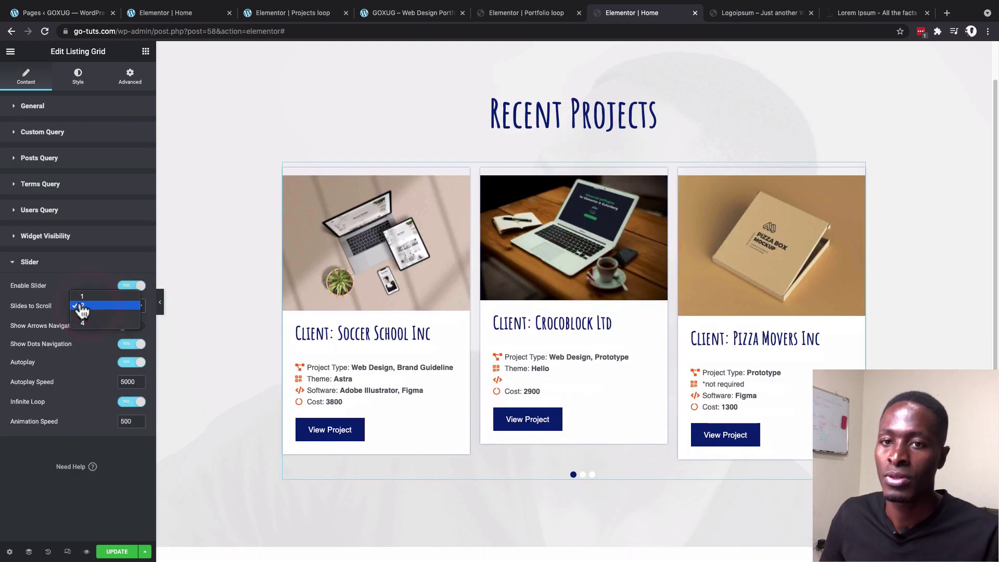
# Step: Switch the Recent Projects slider's Slides to Scroll to 1 and back to 2
pyautogui.click(82, 306)
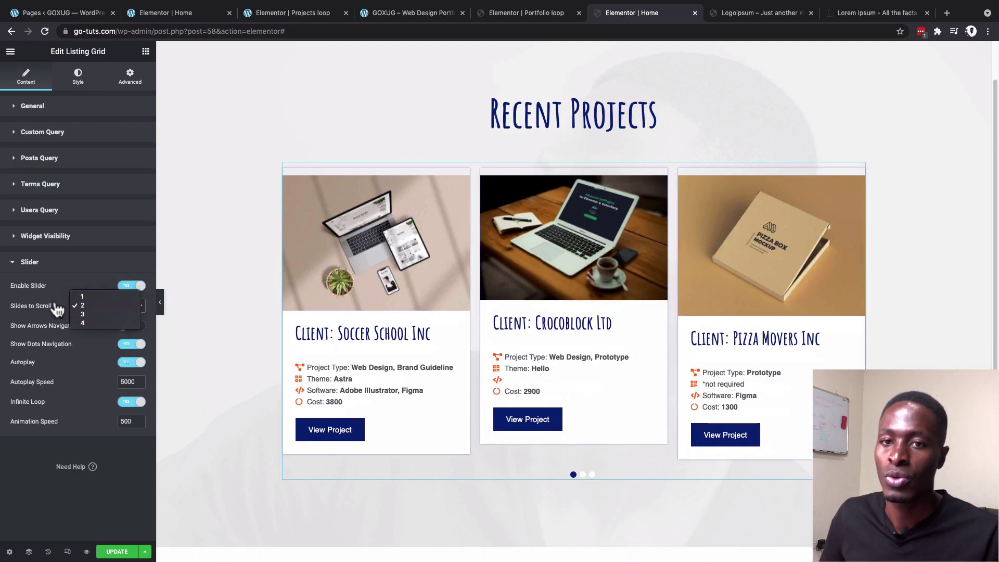
pyautogui.click(101, 311)
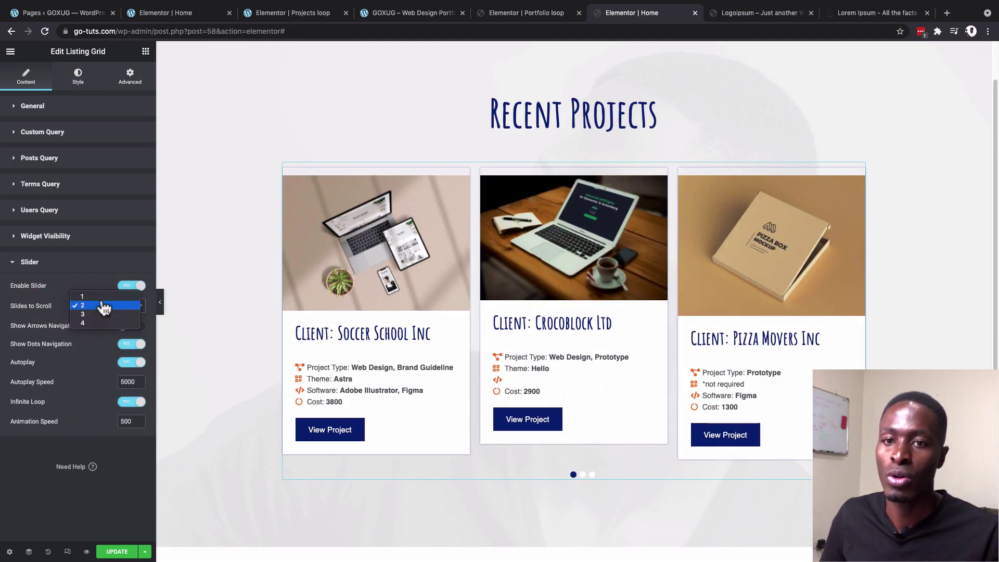
pyautogui.click(99, 297)
pyautogui.click(99, 311)
pyautogui.click(96, 314)
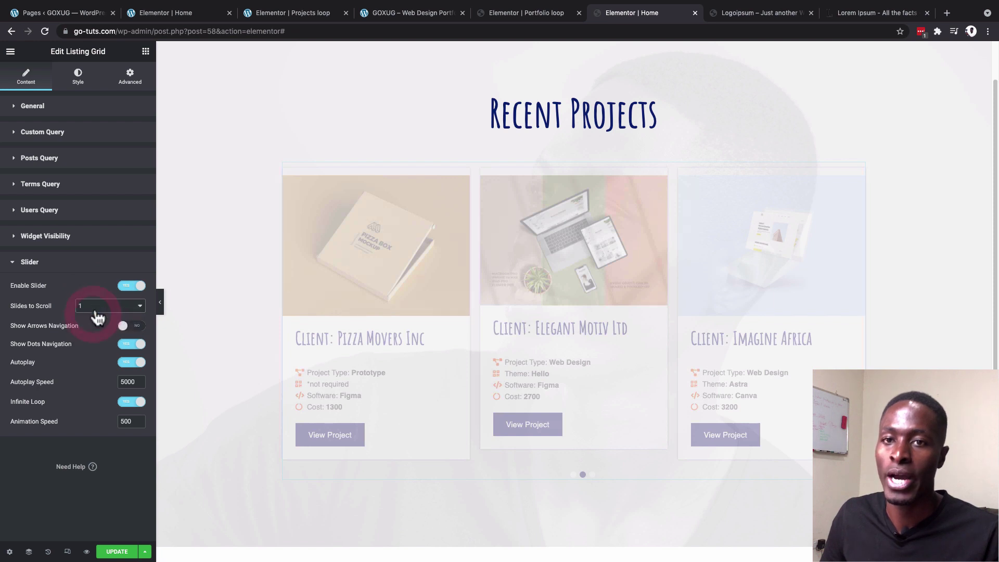
# Step: Save the Home page, then check the Recent Projects slider's slides on the reloaded live homepage
pyautogui.click(58, 106)
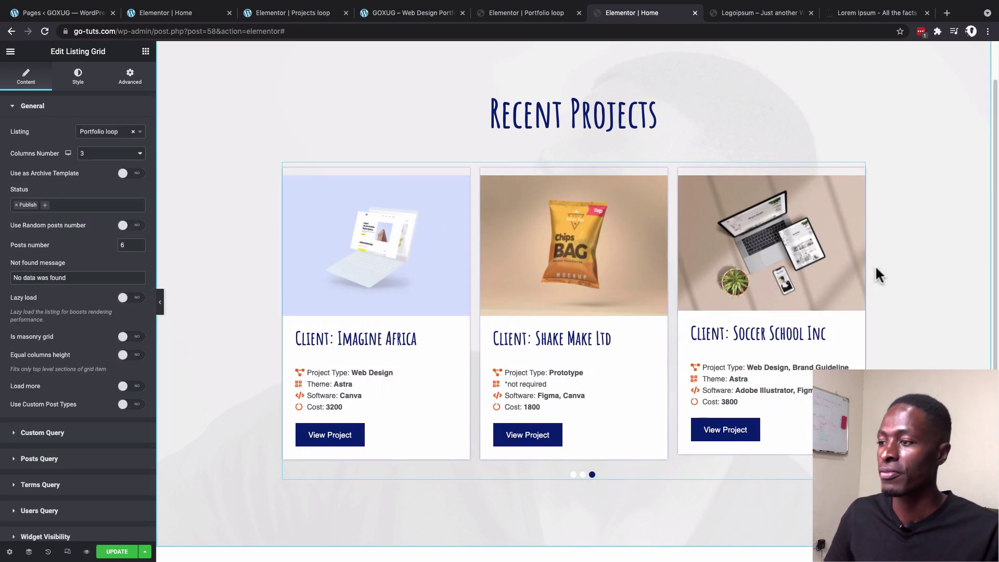
pyautogui.click(114, 553)
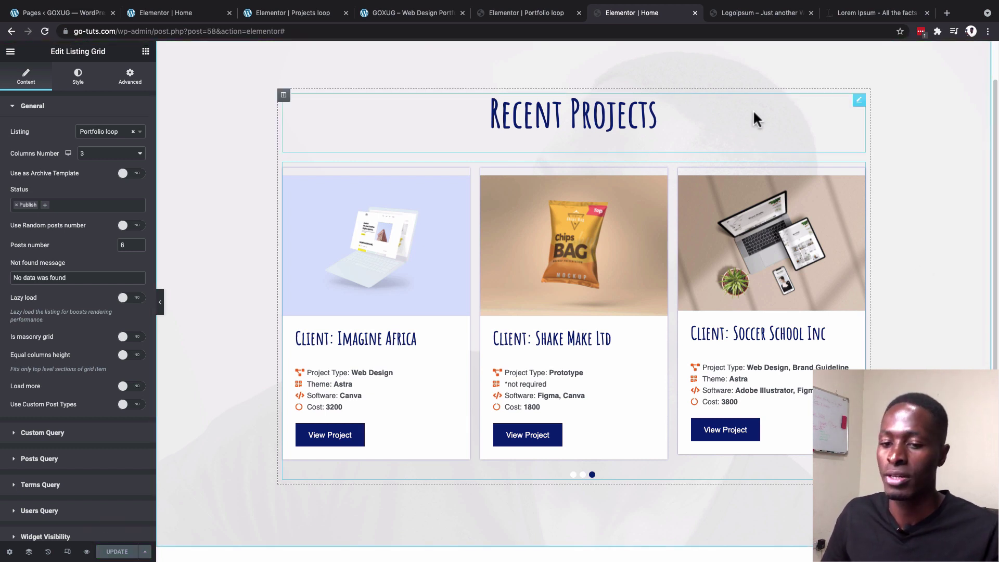
pyautogui.click(760, 14)
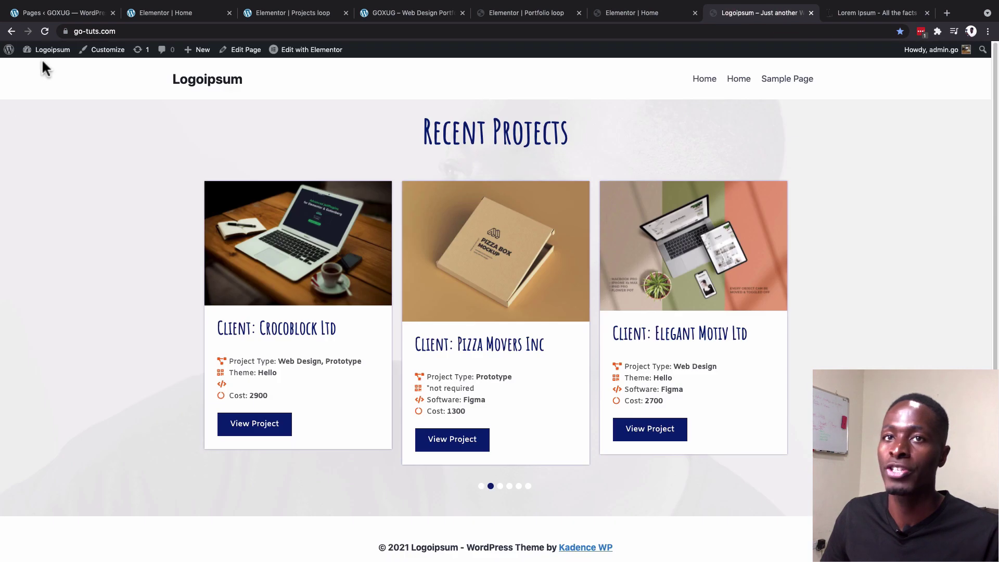
pyautogui.click(46, 32)
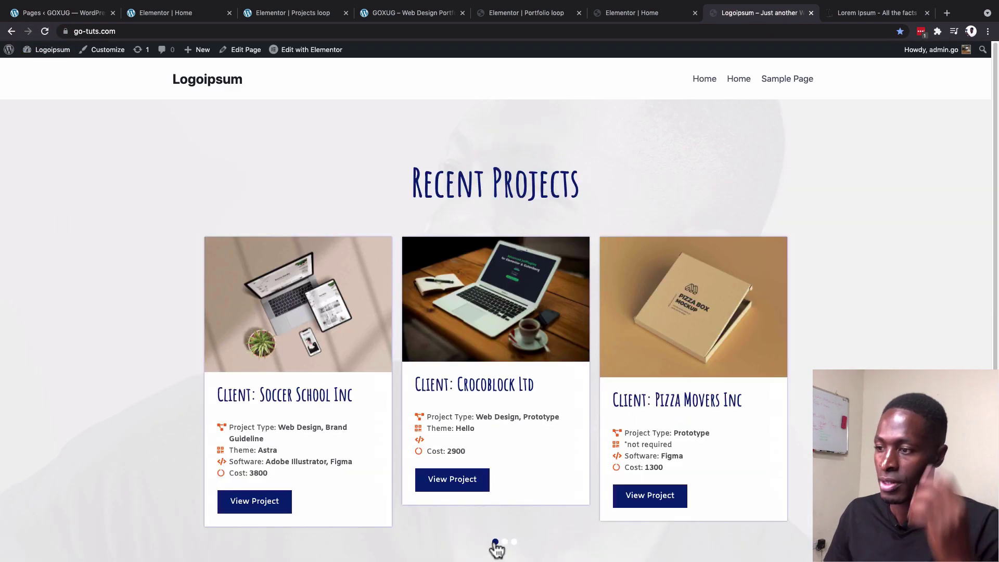
pyautogui.click(503, 542)
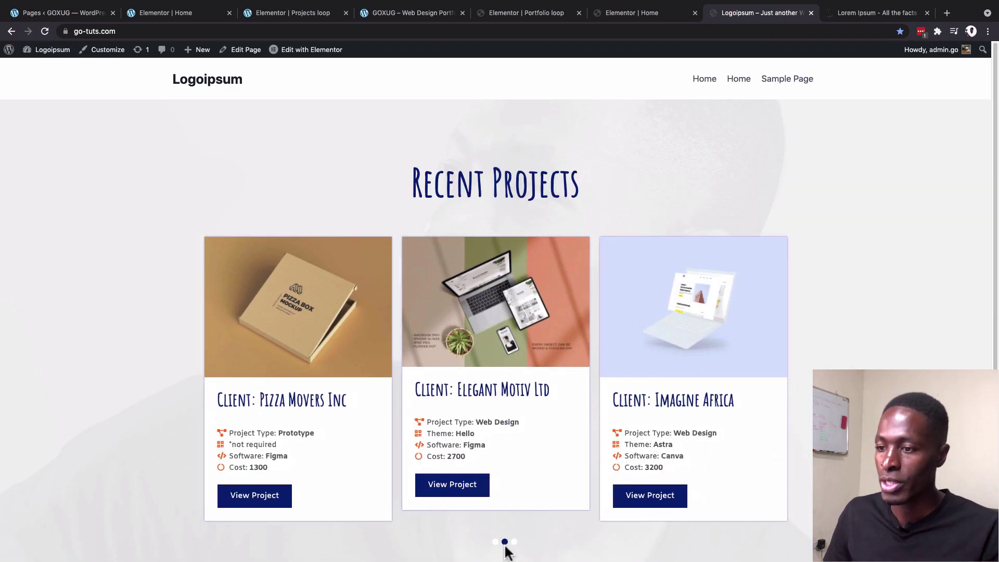
pyautogui.click(495, 541)
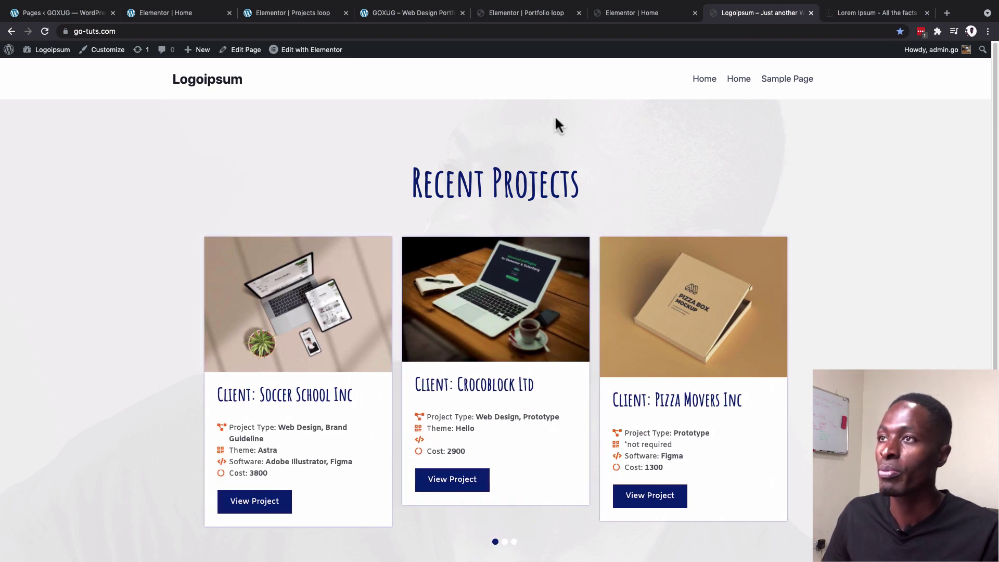
# Step: In the Portfolio loop's icon list, set the Software item's custom field fallback to "*not required" and save the template
pyautogui.click(526, 15)
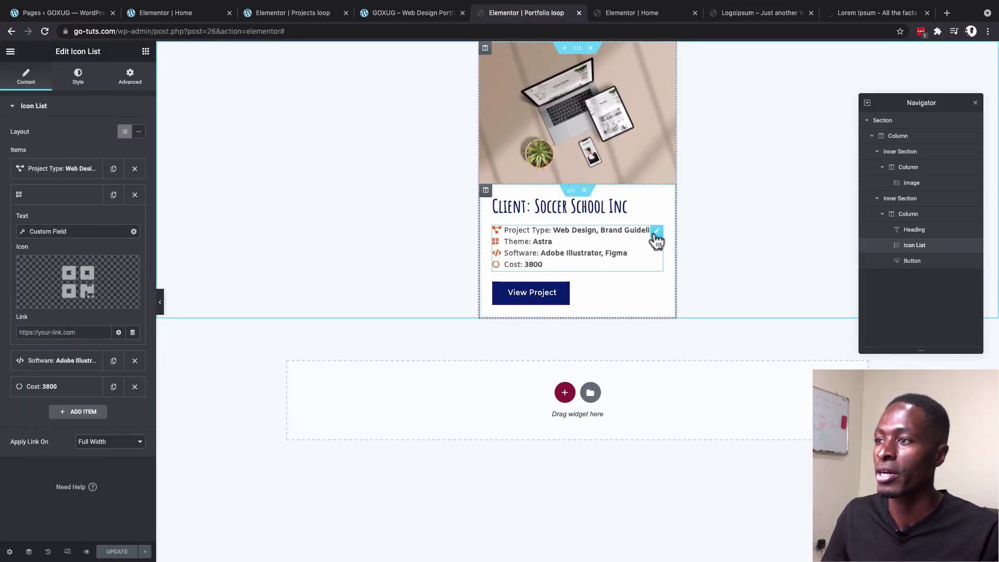
pyautogui.click(36, 197)
pyautogui.click(31, 221)
pyautogui.click(23, 255)
pyautogui.click(24, 255)
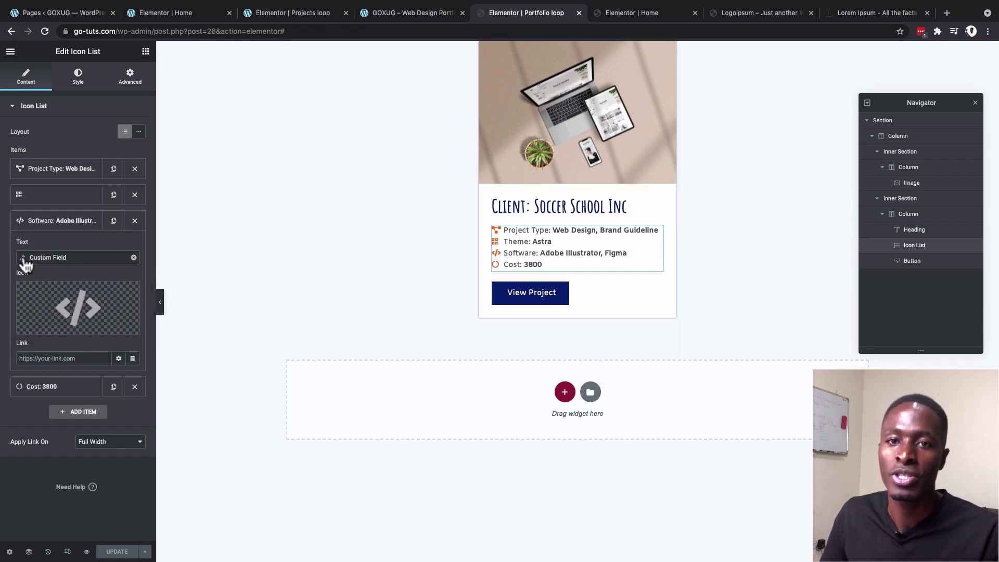
pyautogui.doubleClick(23, 257)
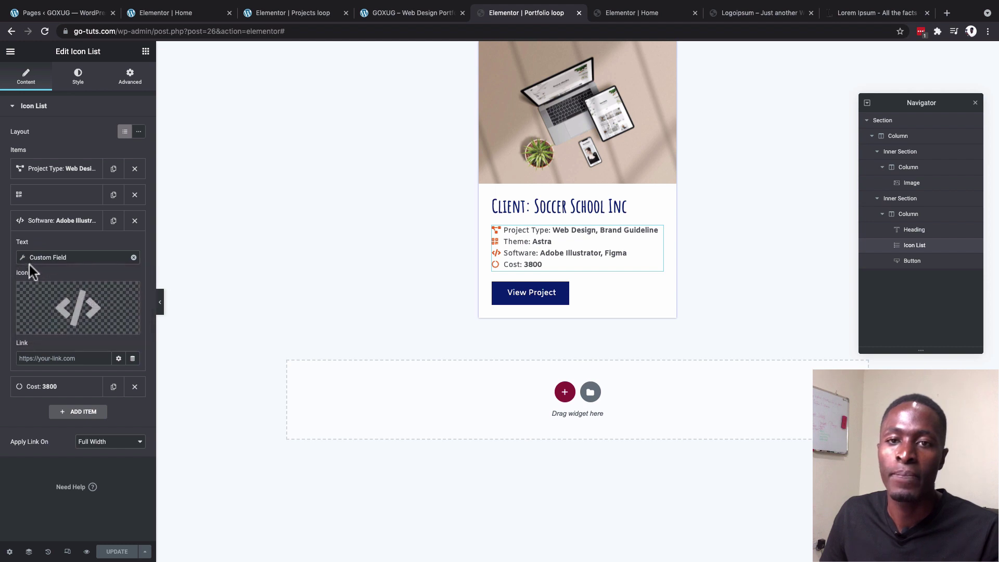
pyautogui.click(23, 257)
pyautogui.click(48, 333)
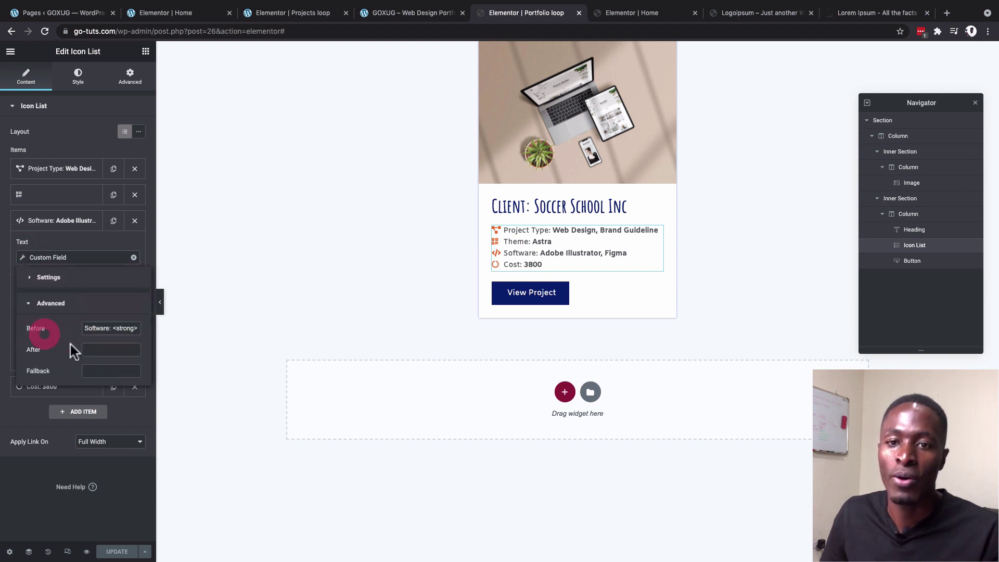
pyautogui.write('*n')
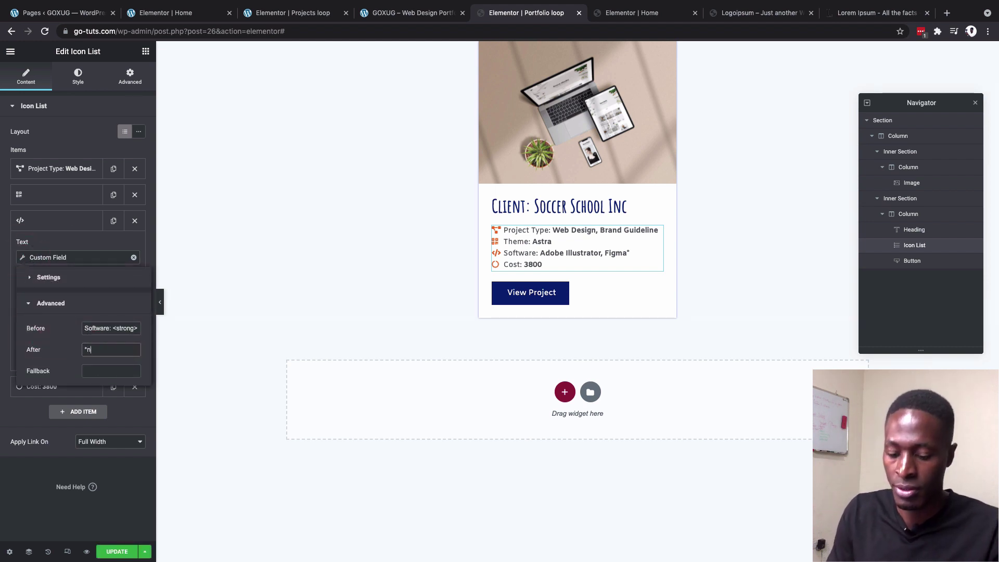
pyautogui.write('ot required')
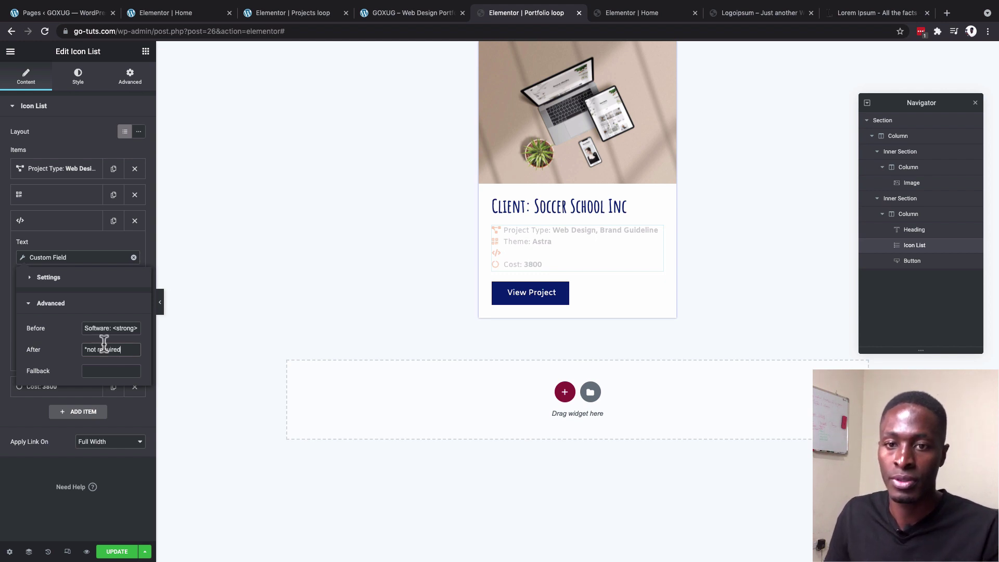
pyautogui.tripleClick(102, 350)
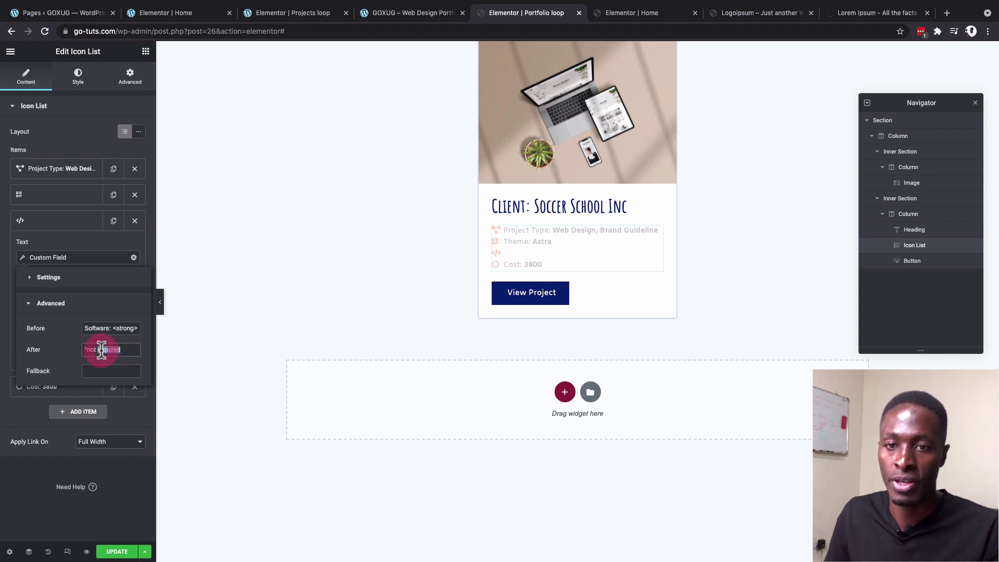
pyautogui.hotkey('ctrl', 'x')
pyautogui.click(96, 370)
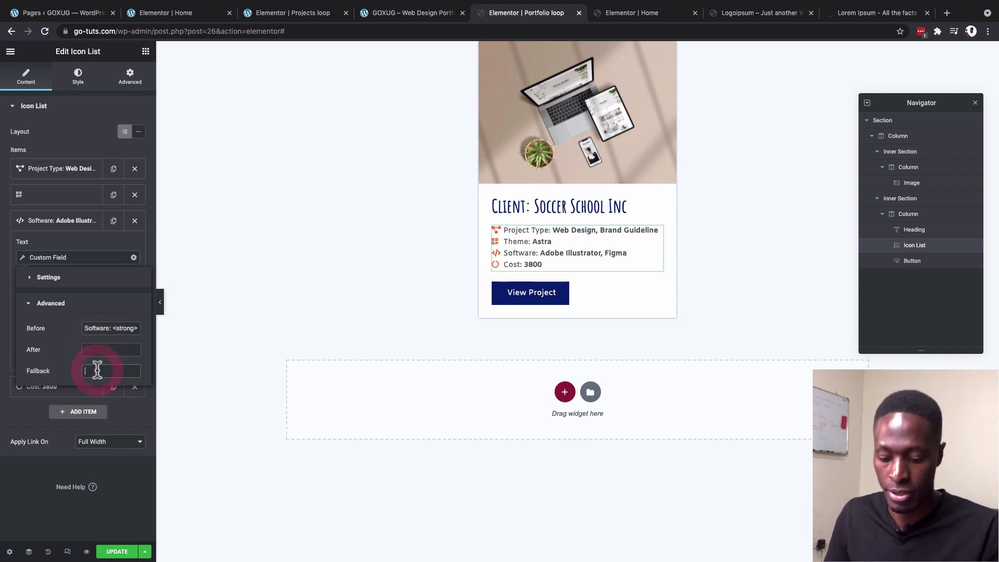
pyautogui.hotkey('ctrl', 'v')
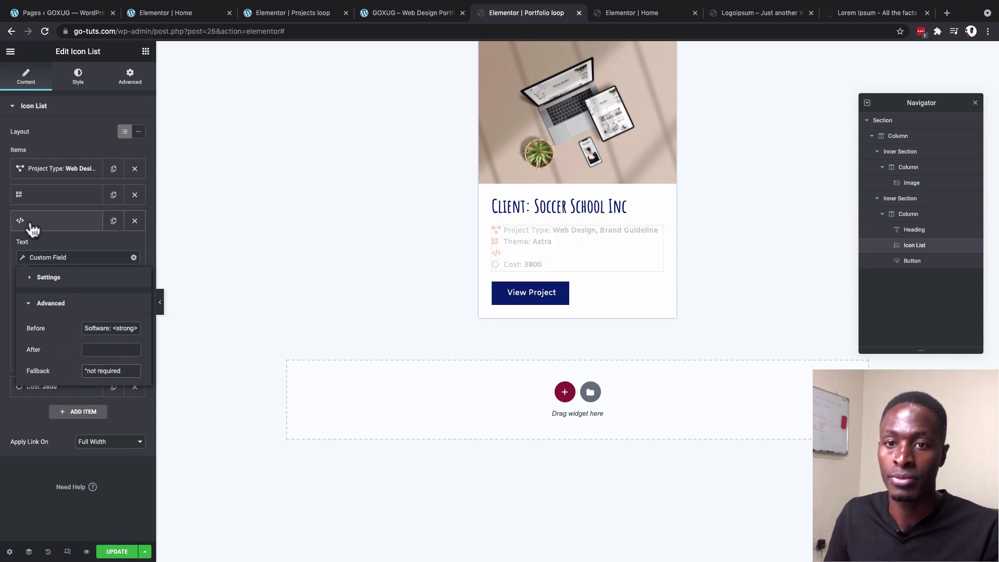
pyautogui.click(32, 229)
# Step: Reload the live homepage and check the Software line's fallback text in the Recent Projects cards
pyautogui.click(645, 13)
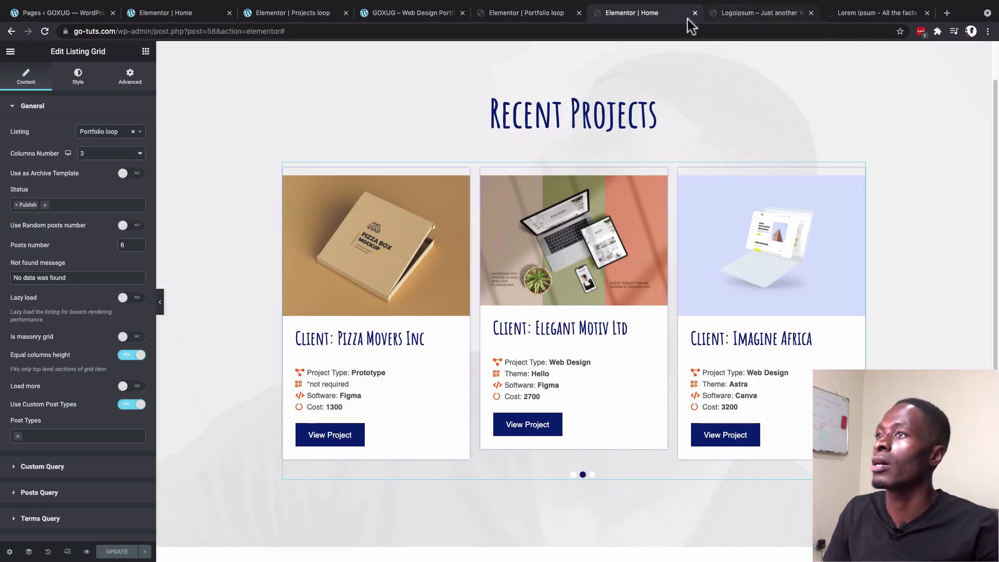
pyautogui.click(749, 12)
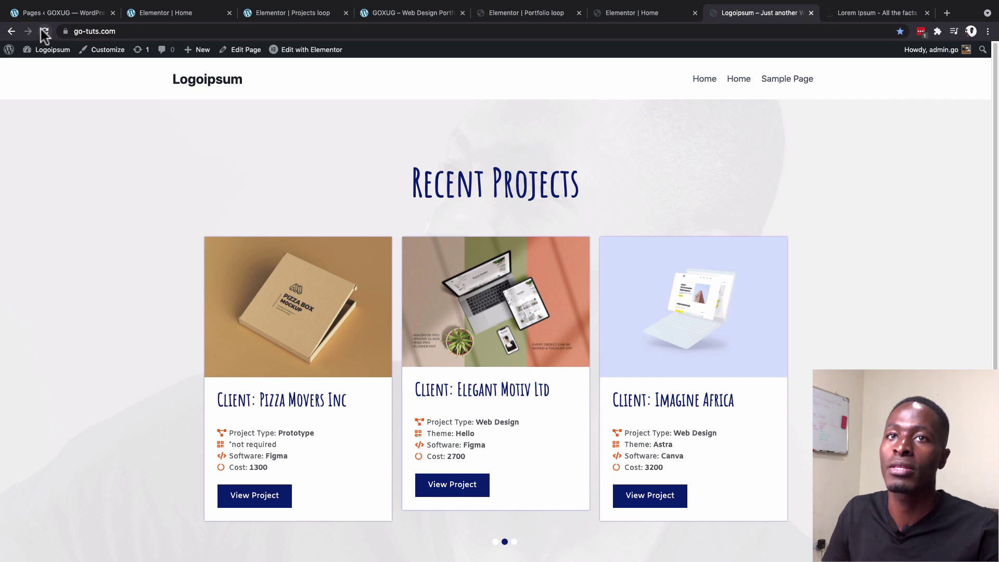
pyautogui.click(44, 31)
pyautogui.scroll(-3, 203, 312)
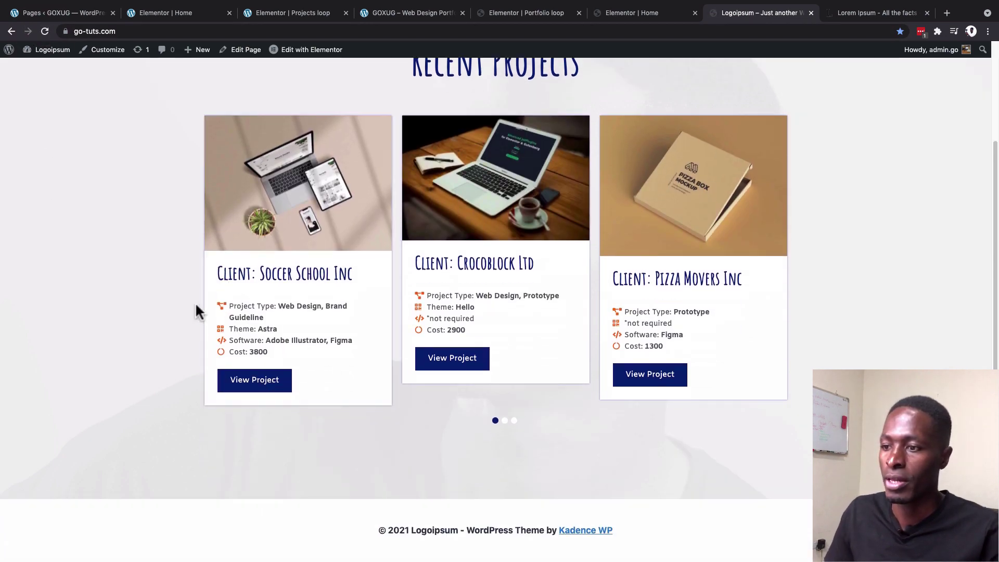
pyautogui.scroll(2, 196, 306)
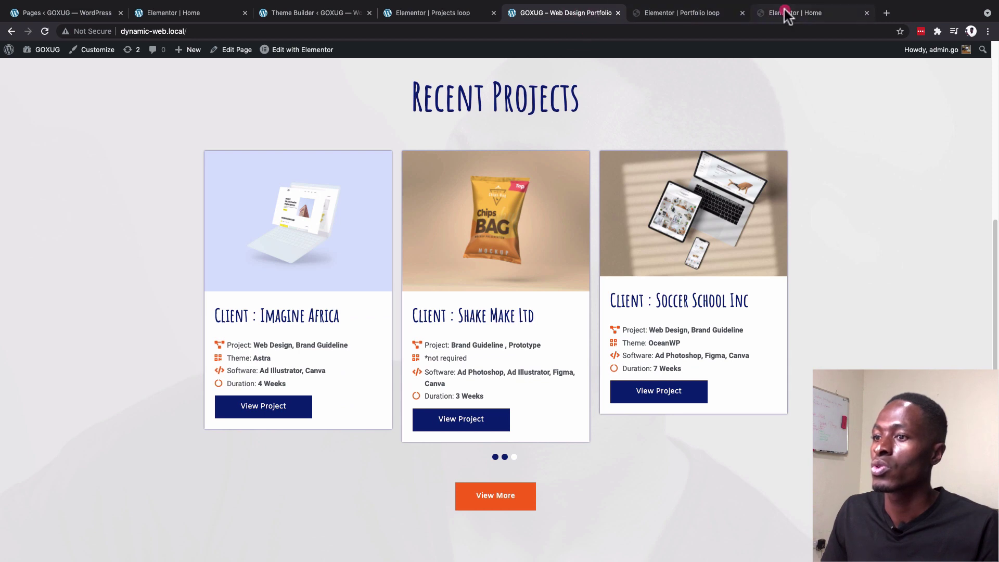
# Step: Copy the View Project button from the Portfolio loop template and paste it into the Home page's Recent Projects column
pyautogui.click(785, 11)
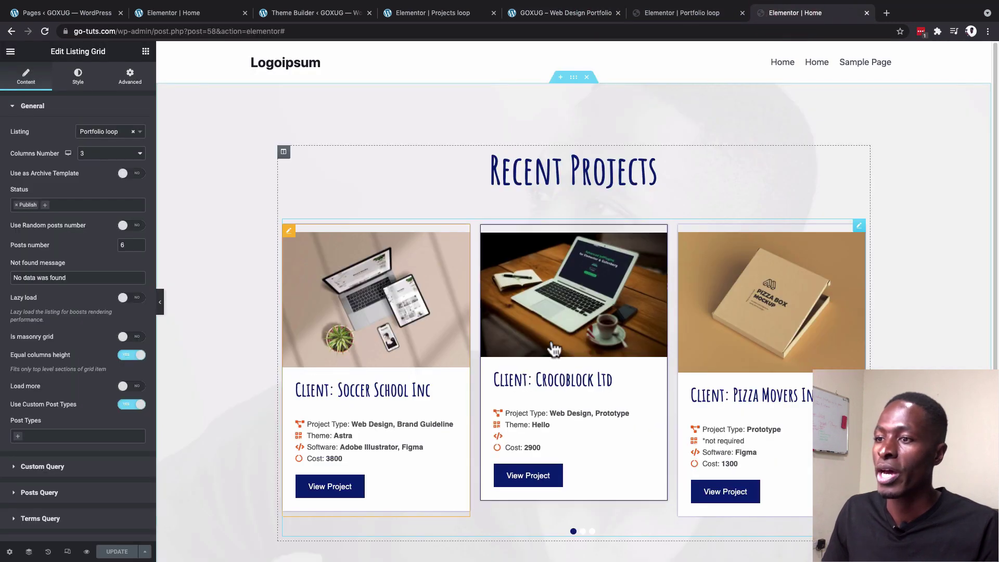
pyautogui.scroll(-3, 603, 364)
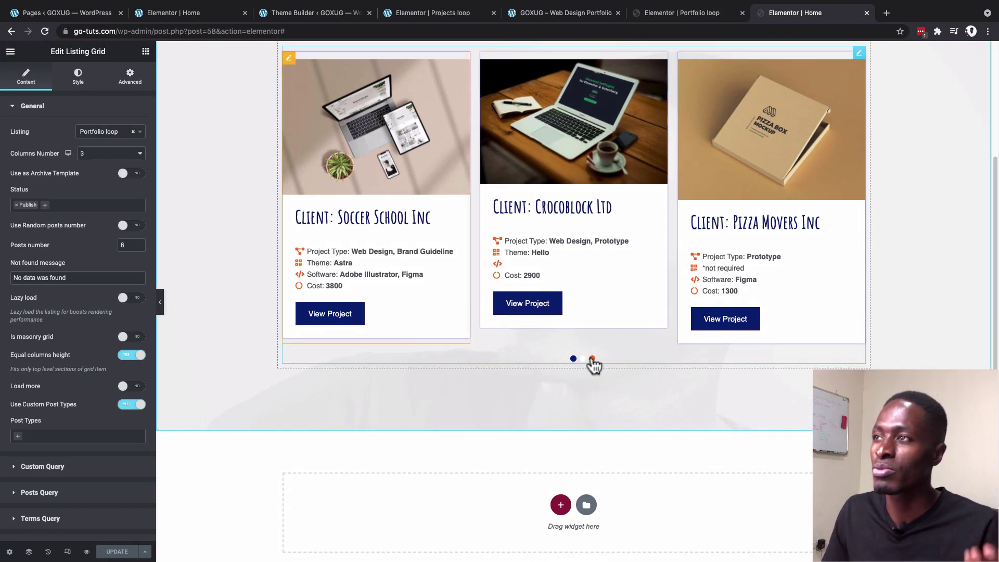
pyautogui.click(672, 15)
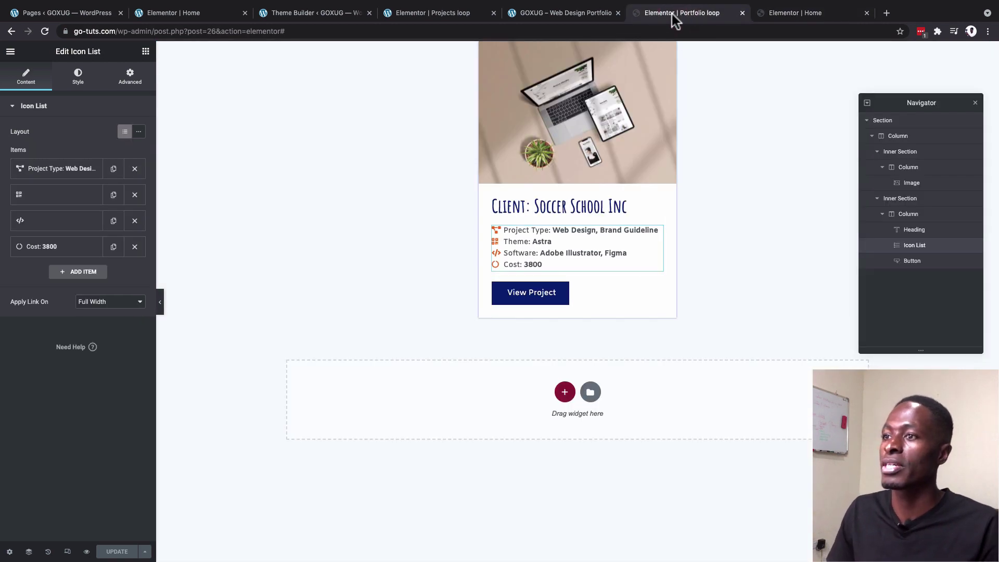
pyautogui.rightClick(656, 289)
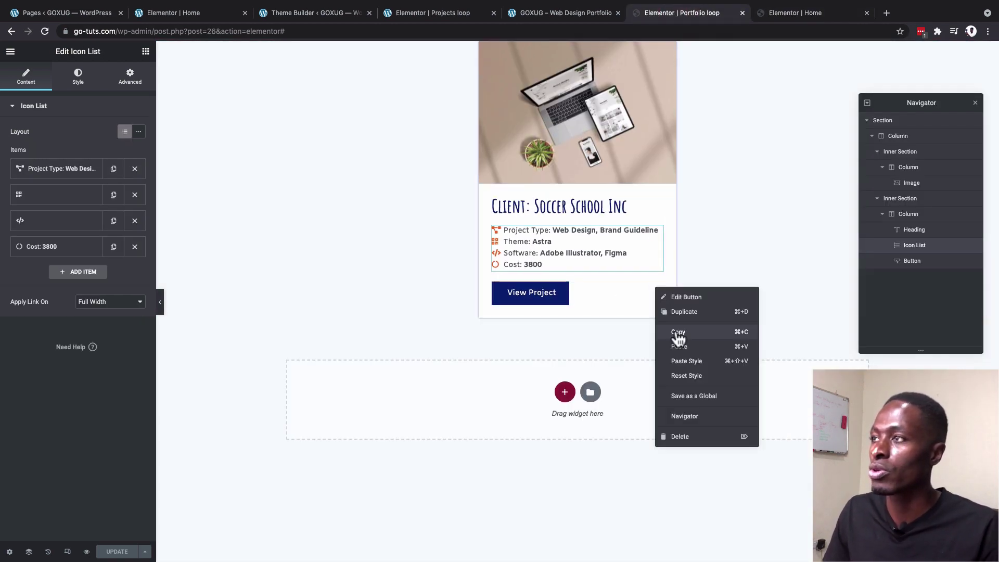
pyautogui.click(677, 333)
pyautogui.click(782, 15)
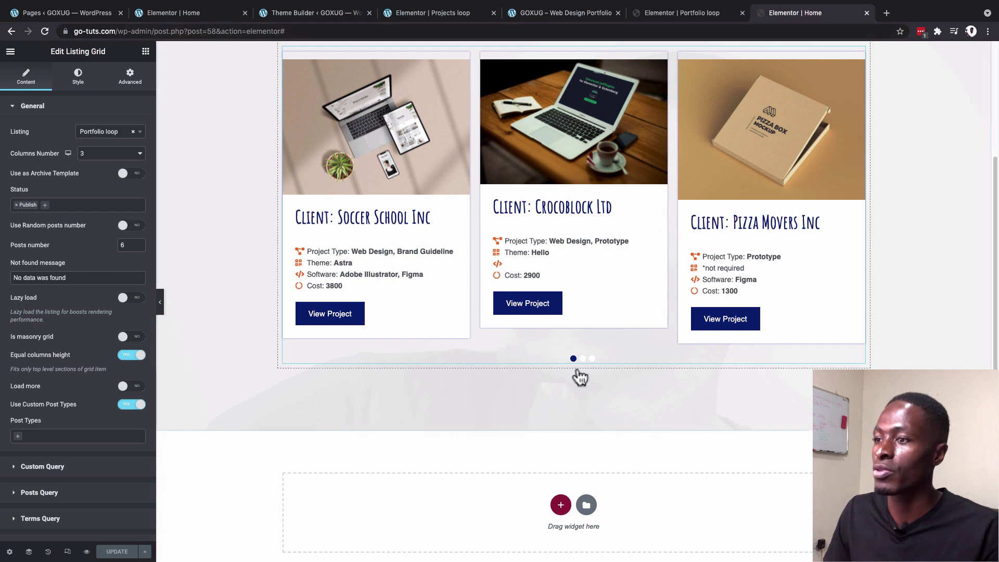
pyautogui.click(28, 551)
pyautogui.rightClick(926, 137)
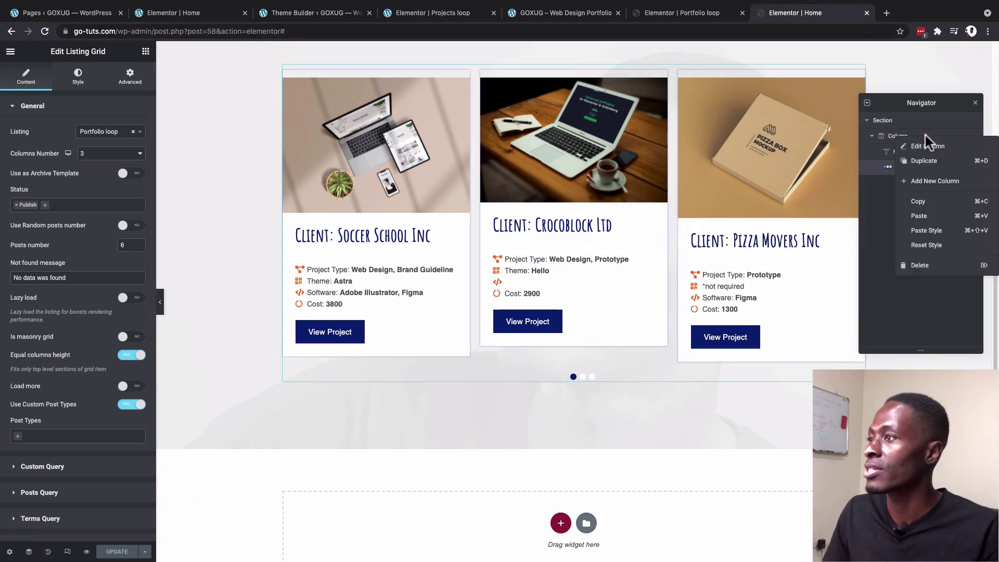
pyautogui.click(931, 216)
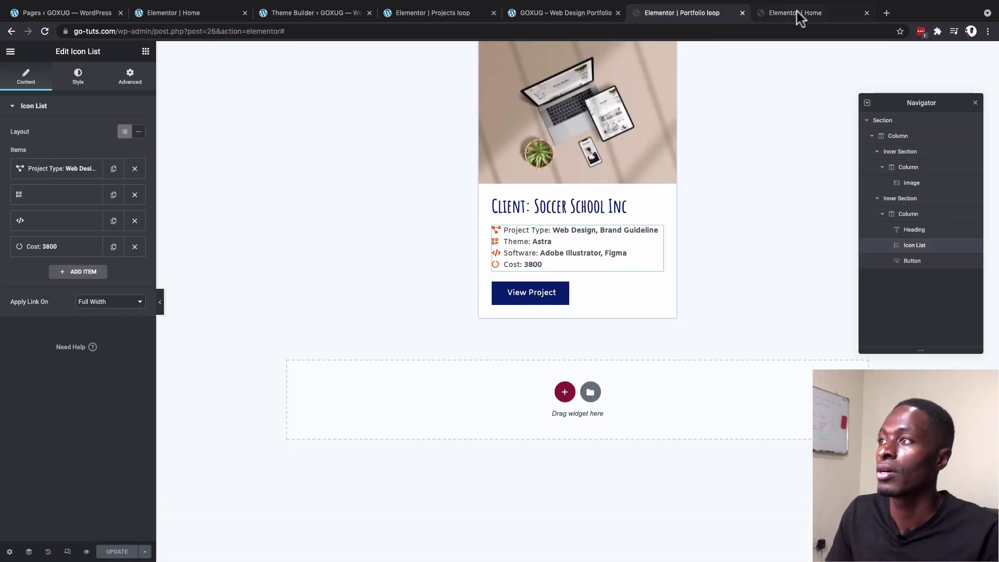
# Step: Review the style settings of the View More button below the Home page's Recent Projects slider
pyautogui.click(797, 12)
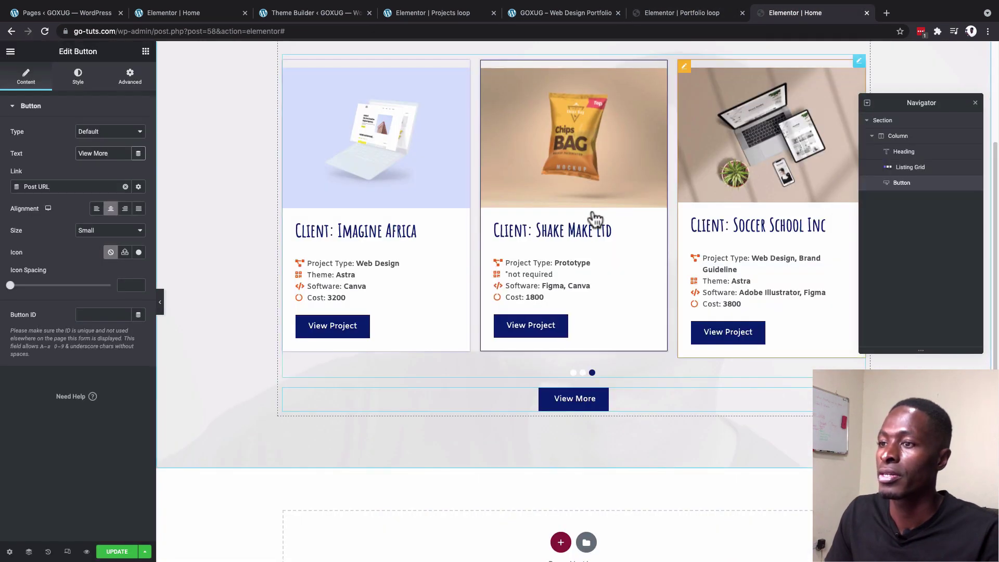
pyautogui.click(83, 83)
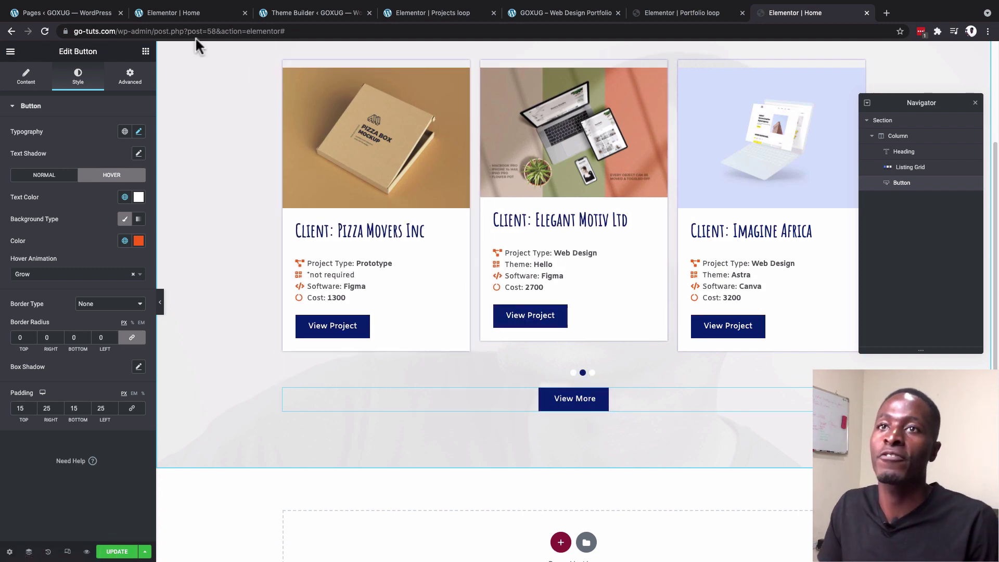
pyautogui.click(802, 16)
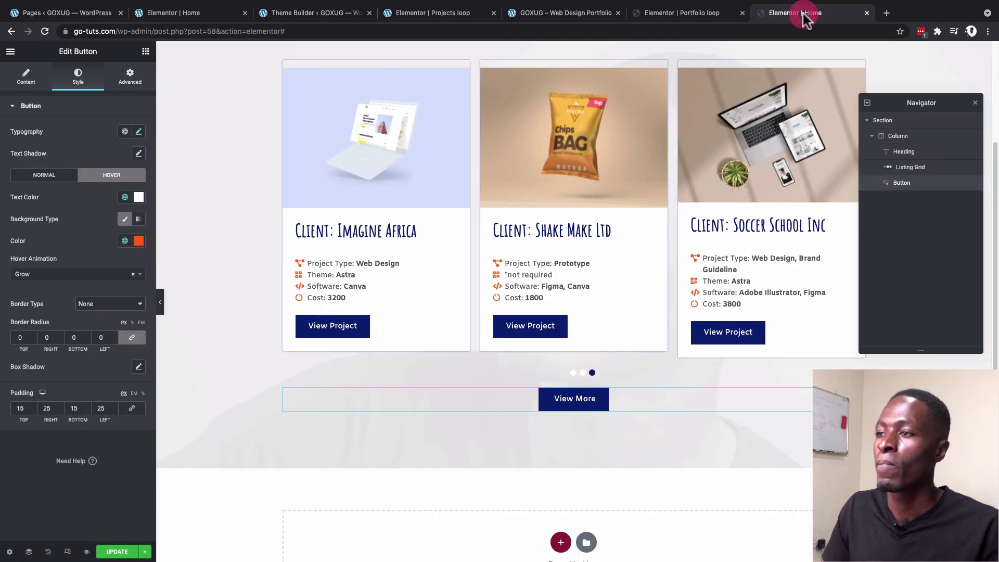
# Step: Exit from the Home page editor to the WordPress dashboard in a new browser tab and open the Pages list
pyautogui.click(10, 52)
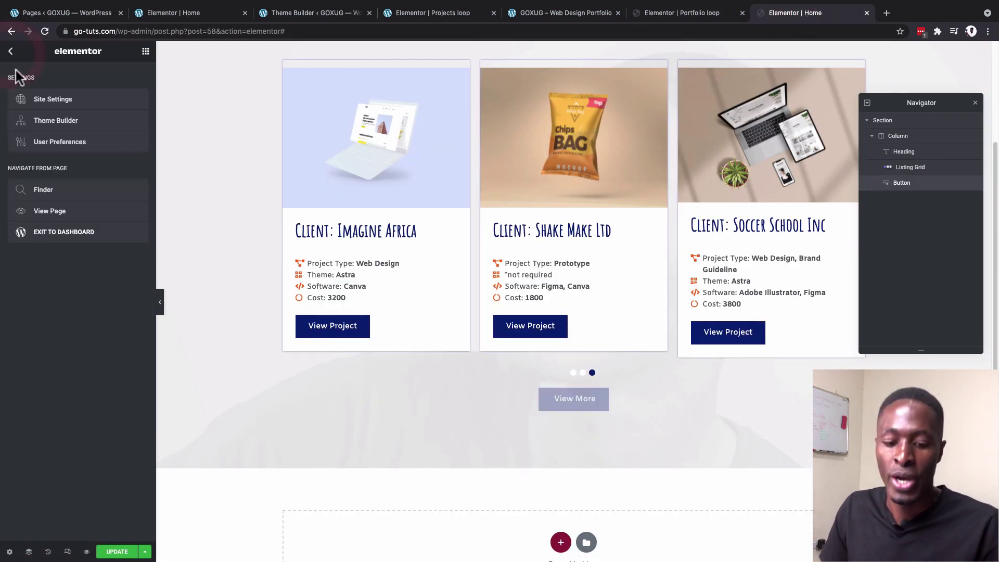
pyautogui.click(52, 235)
pyautogui.click(865, 16)
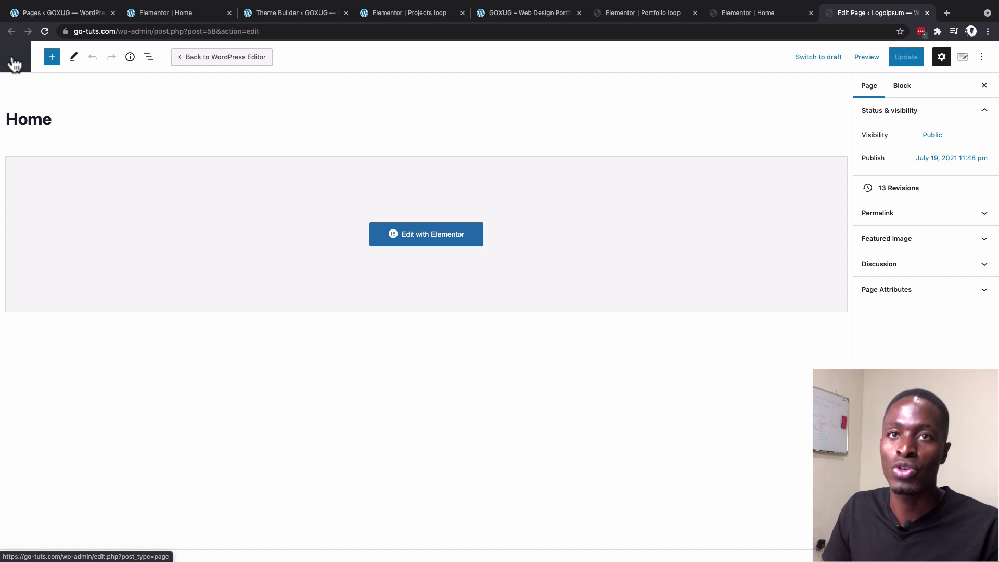
pyautogui.click(17, 65)
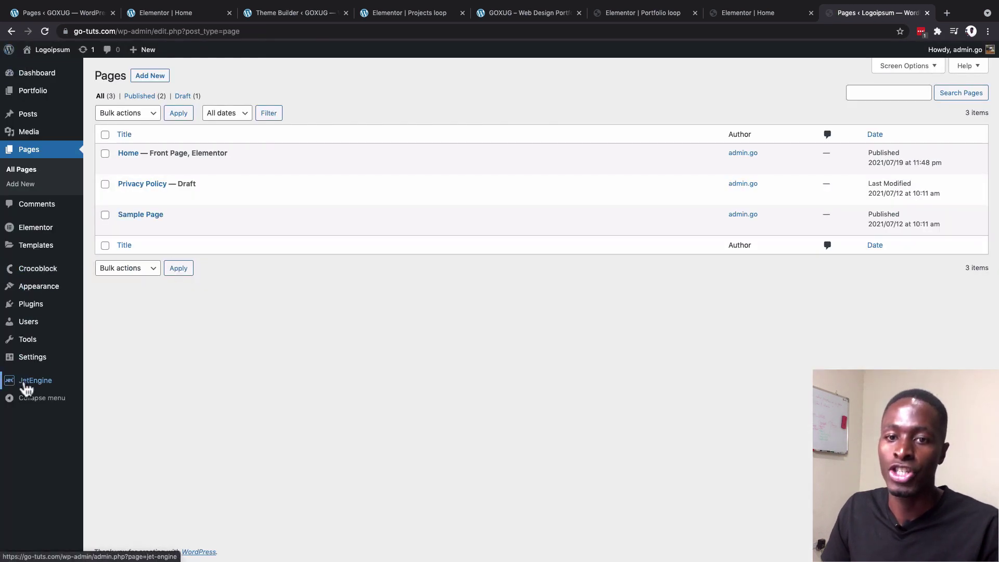
# Step: Open JetEngine's custom post types list and select the Portfolio post type's slug text
pyautogui.moveTo(26, 388)
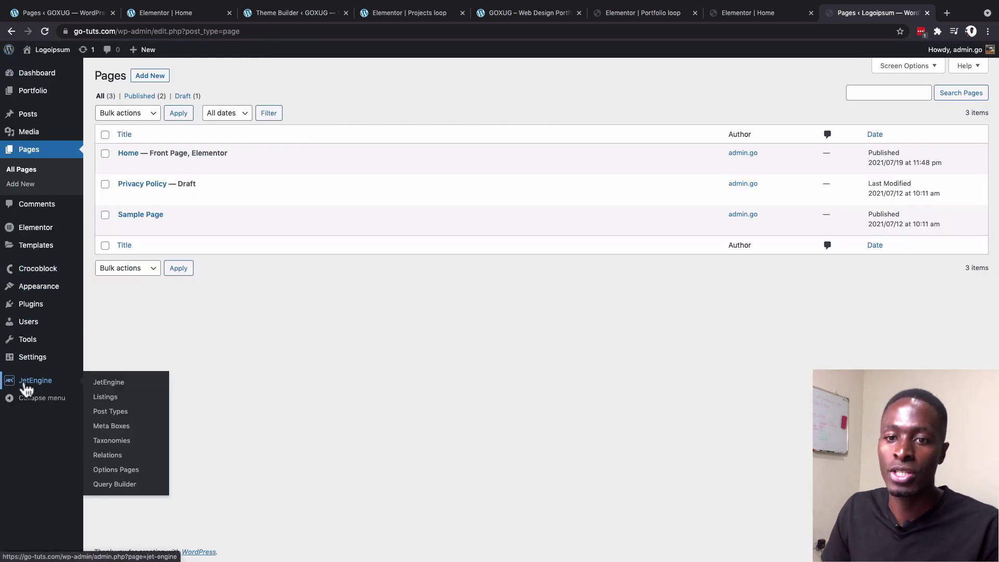
pyautogui.click(117, 413)
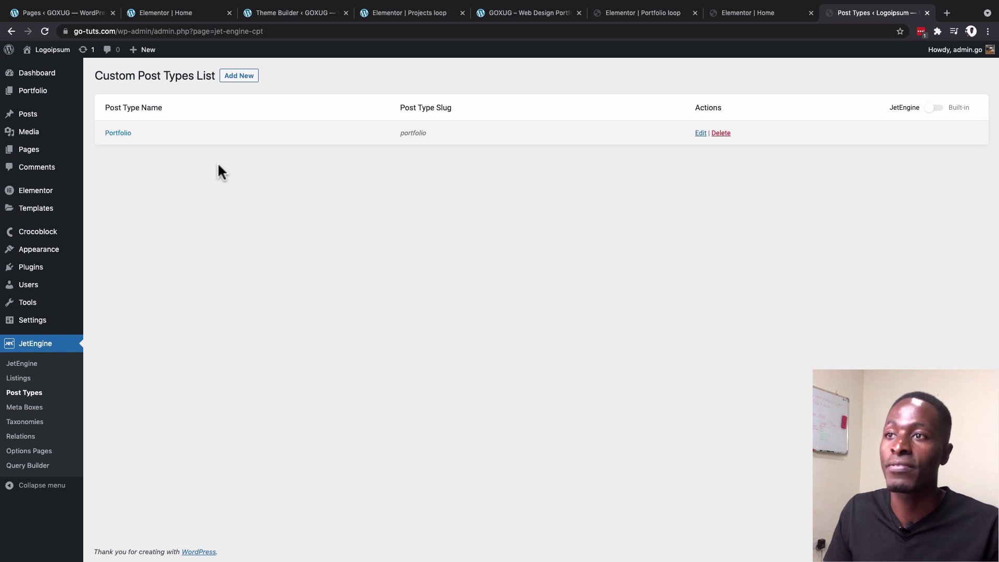
pyautogui.doubleClick(410, 133)
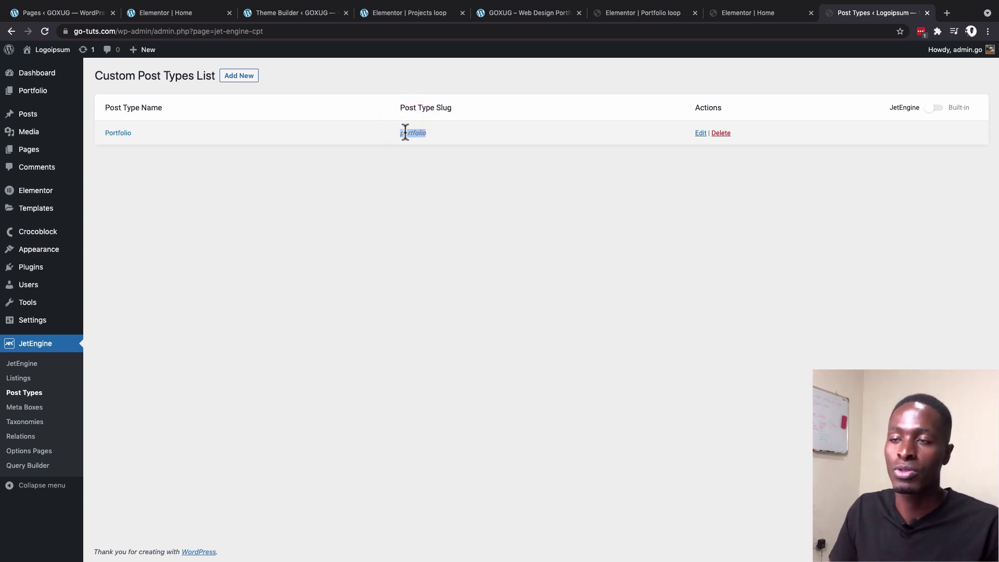
# Step: Open the Portfolio post type's archive at go-tuts.com/portfolio/ in a new browser tab
pyautogui.doubleClick(406, 132)
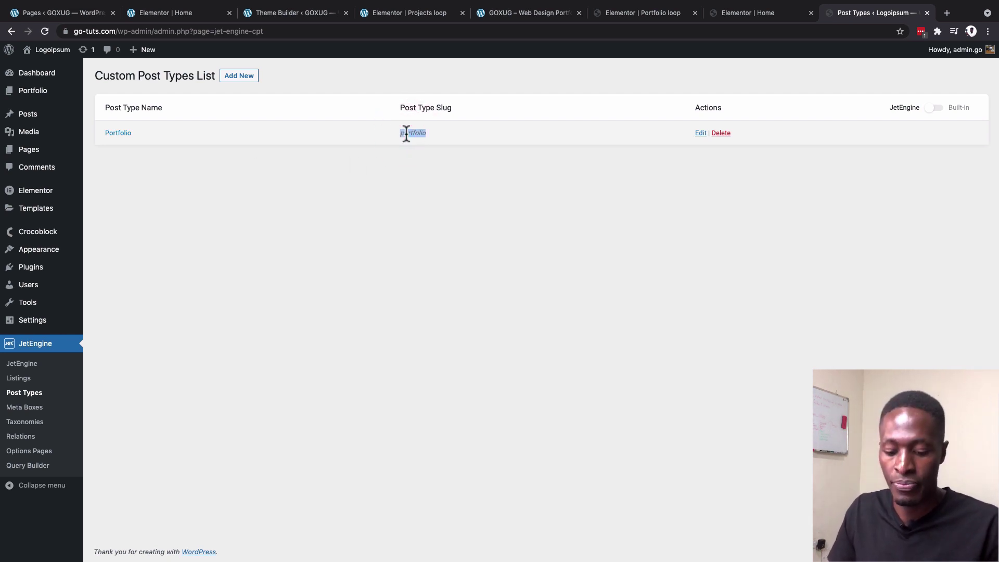
pyautogui.click(945, 14)
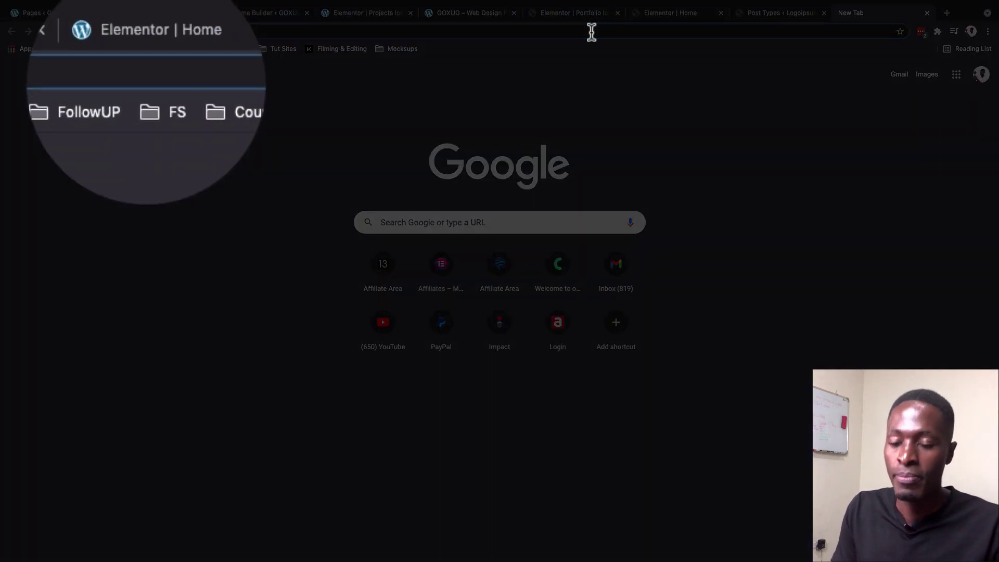
pyautogui.write('go')
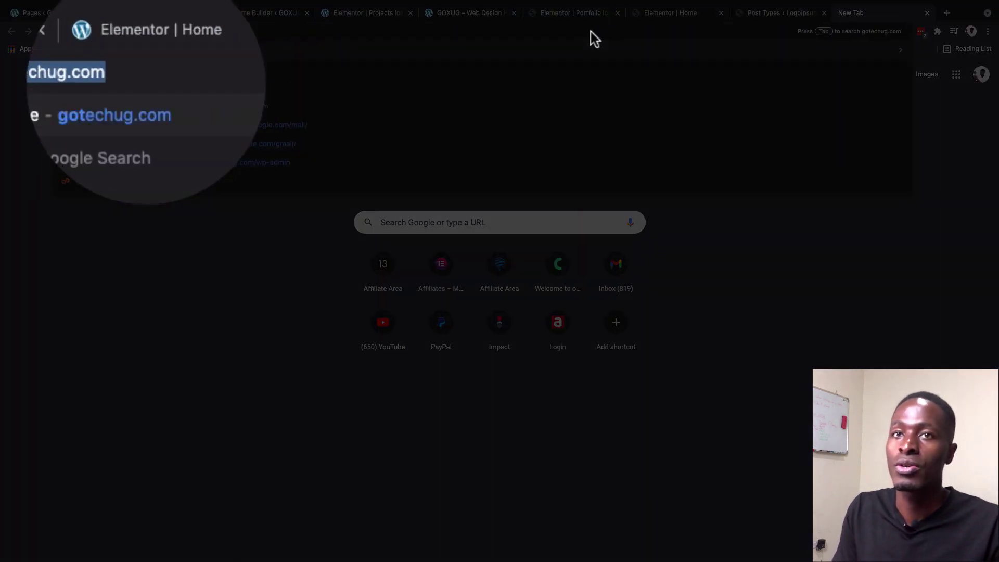
pyautogui.write('-tuts')
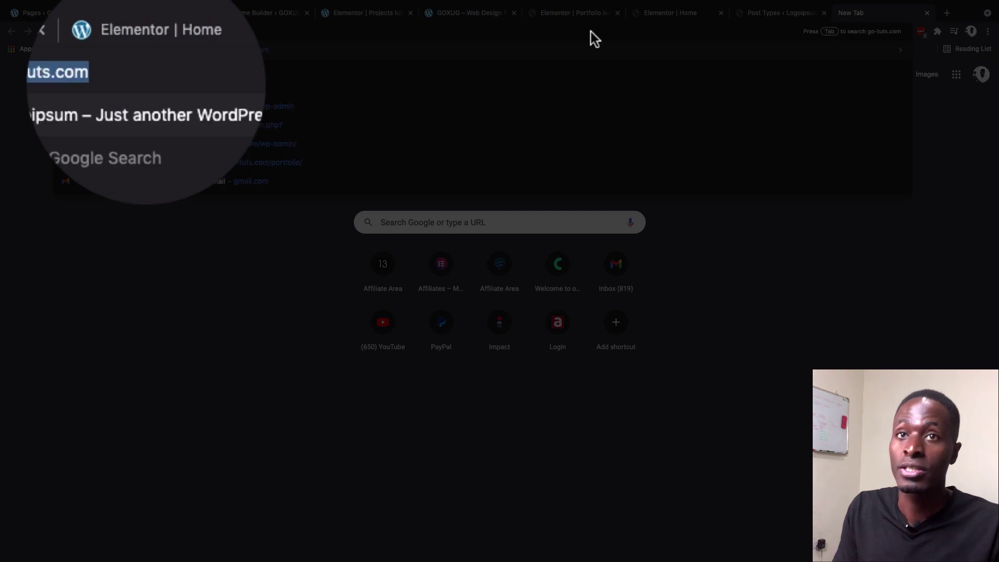
pyautogui.press('Right')
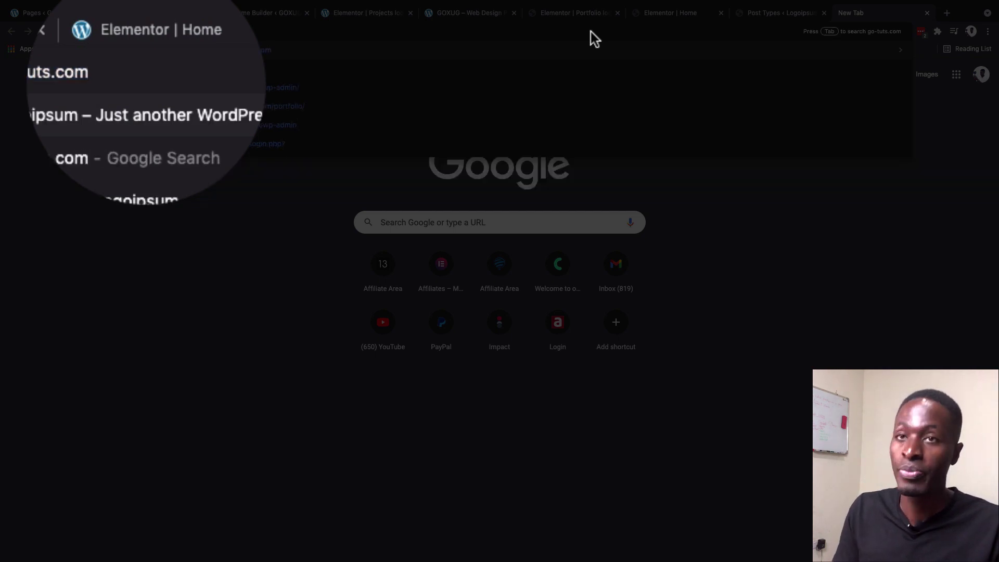
pyautogui.write('/portfolio/')
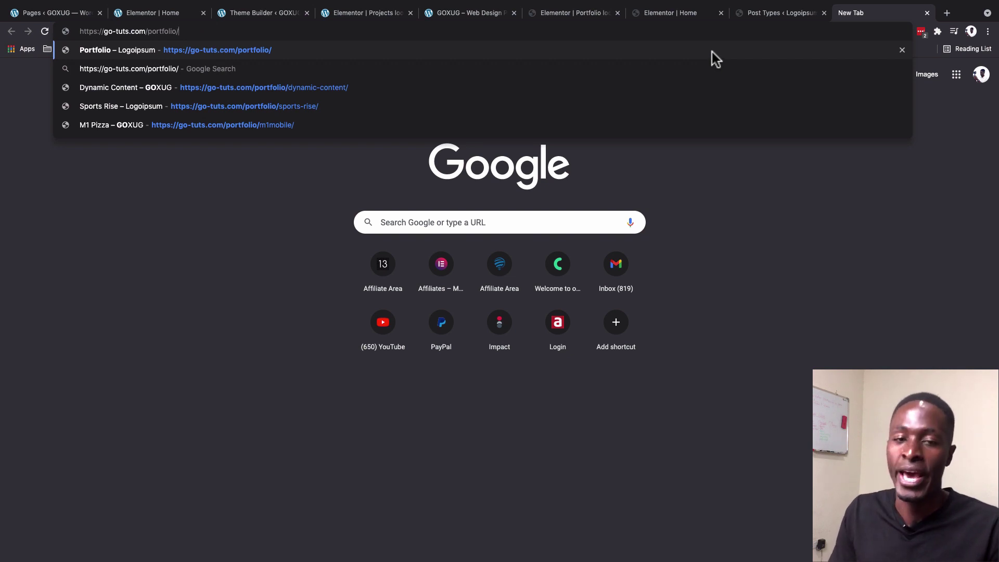
pyautogui.press('Return')
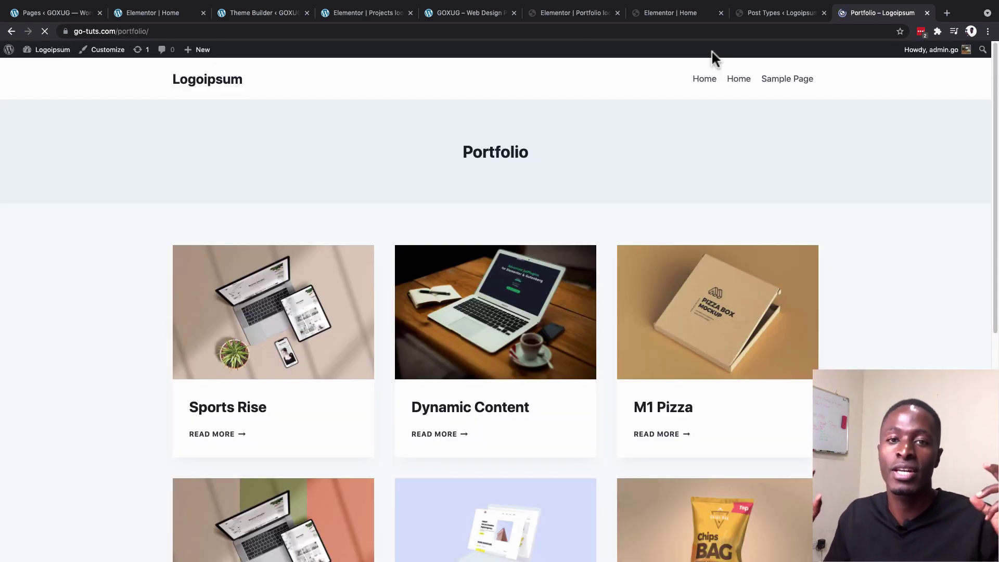
# Step: Review the projects listed on the Portfolio archive page and copy the page's URL
pyautogui.scroll(-4, 255, 307)
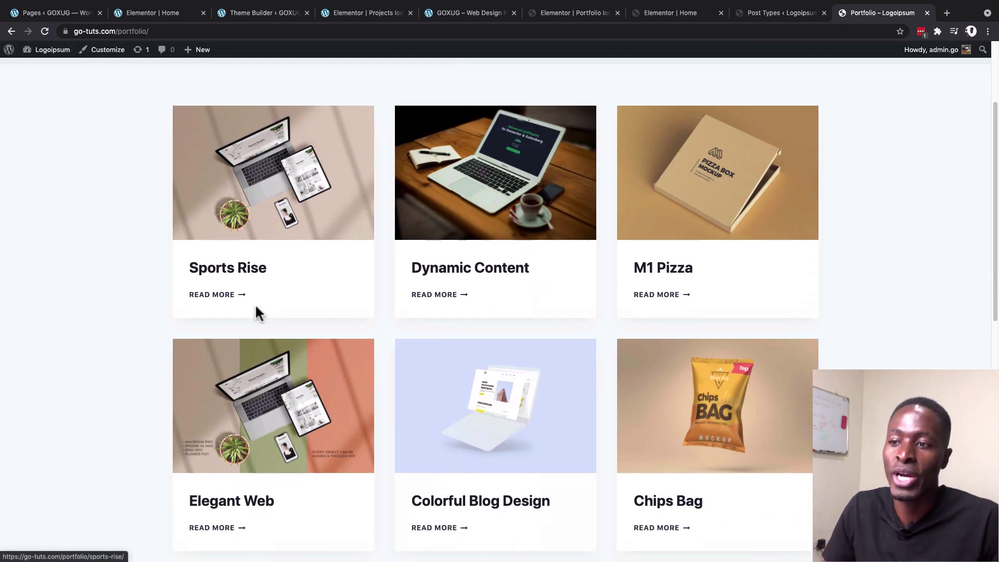
pyautogui.scroll(-2, 221, 315)
pyautogui.scroll(-3, 223, 319)
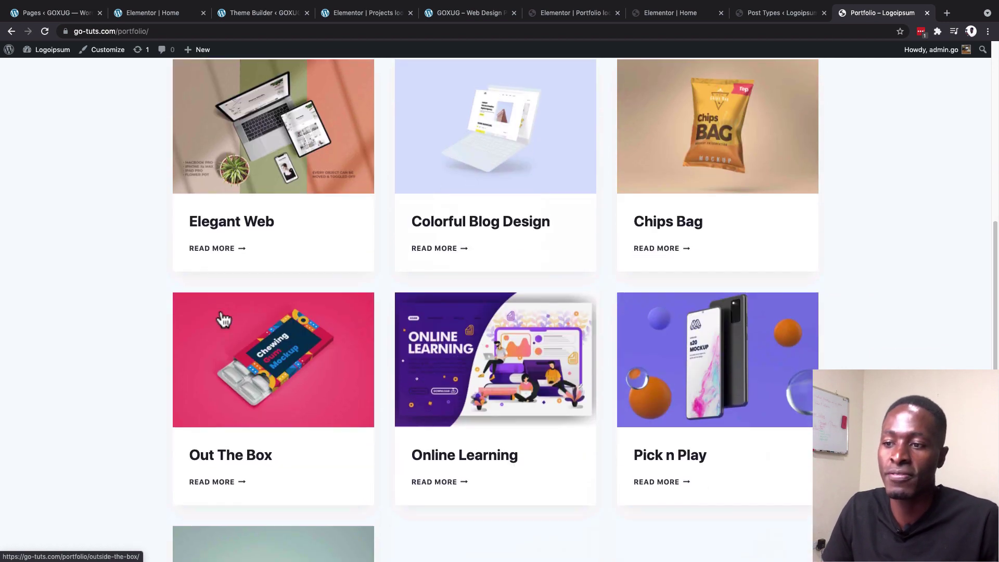
pyautogui.scroll(6, 223, 318)
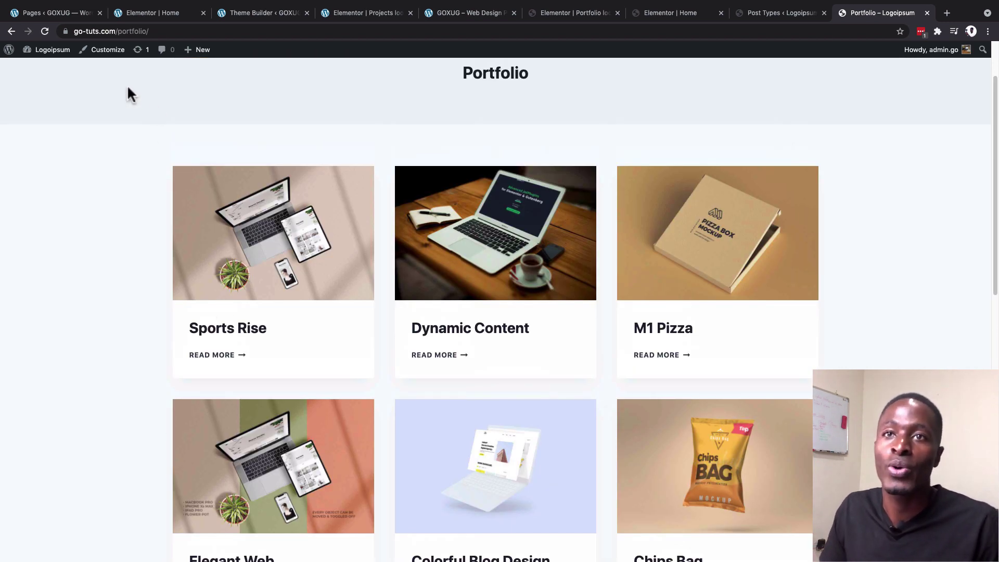
pyautogui.click(131, 32)
pyautogui.press('super+c')
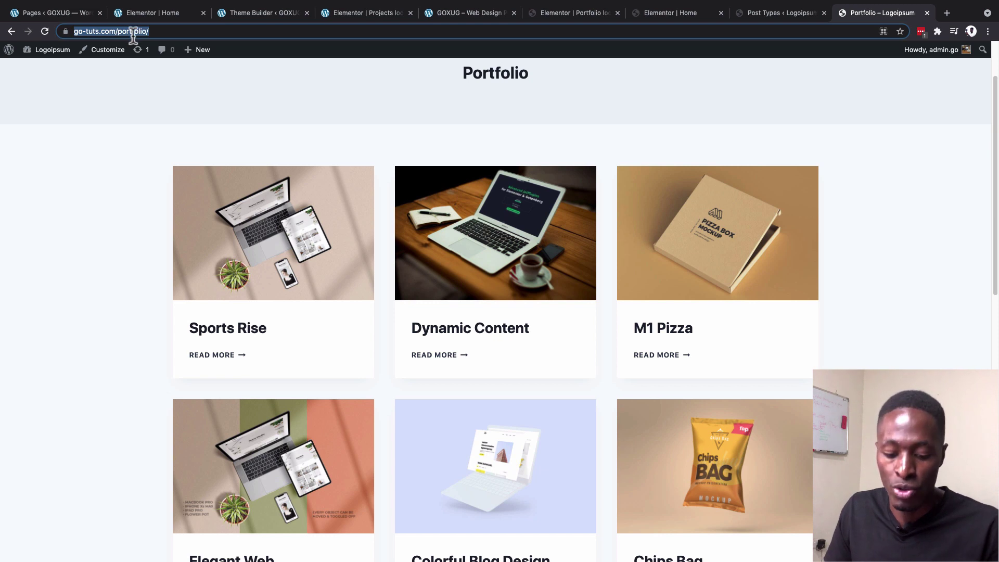
# Step: Create a WordPress navigation menu named Main Menu and assign it to the Primary display location
pyautogui.click(775, 13)
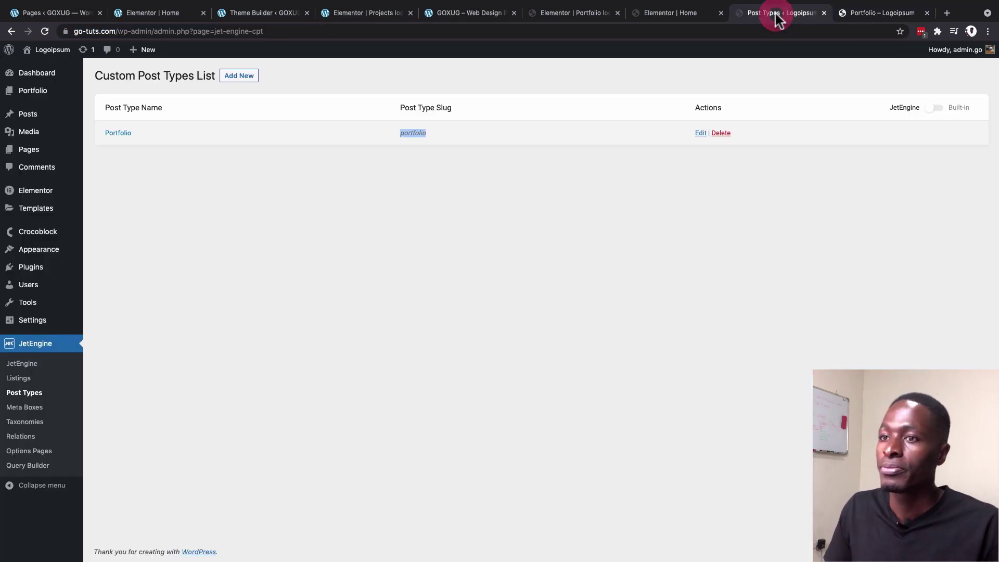
pyautogui.moveTo(64, 259)
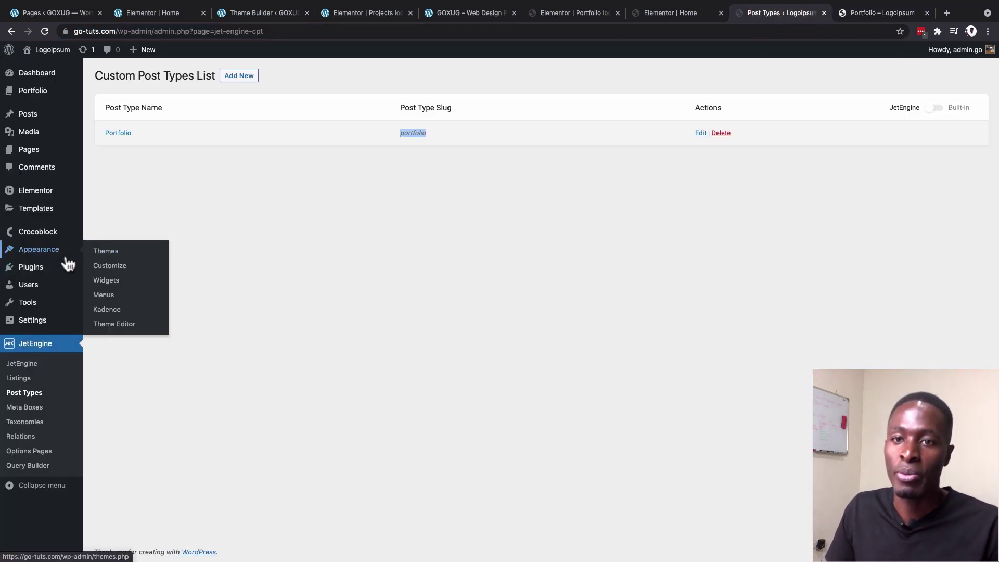
pyautogui.click(115, 301)
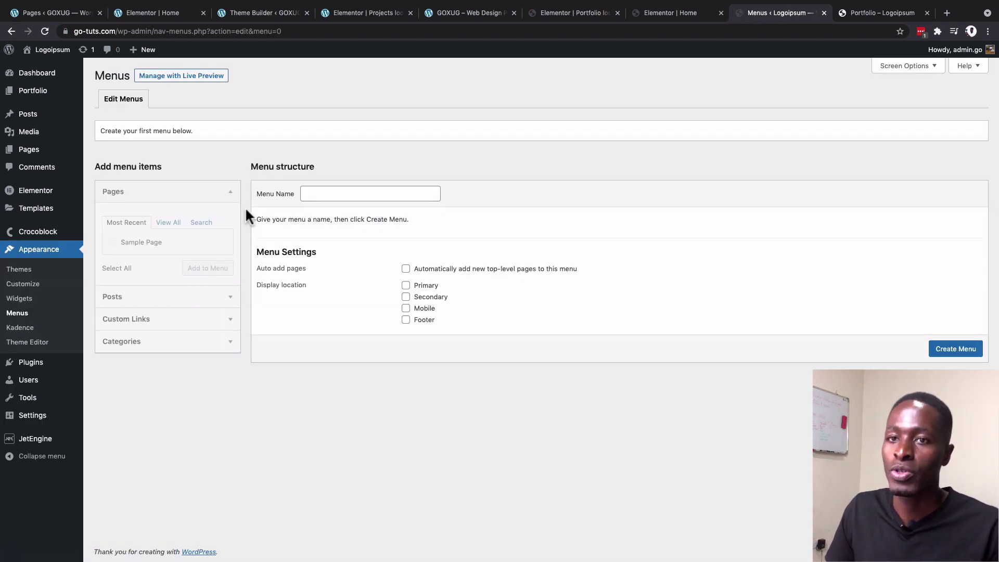
pyautogui.click(313, 200)
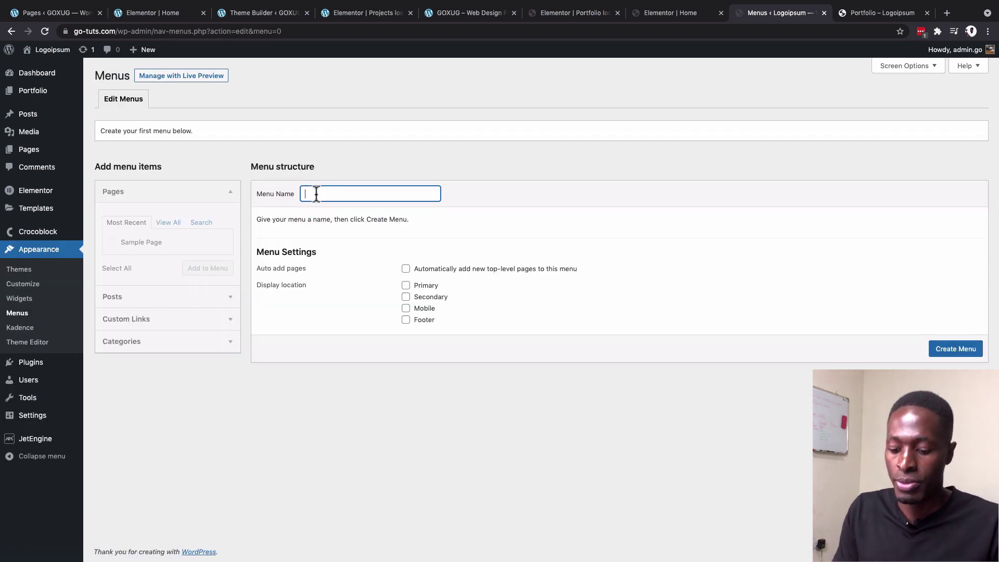
pyautogui.write('Main Menu')
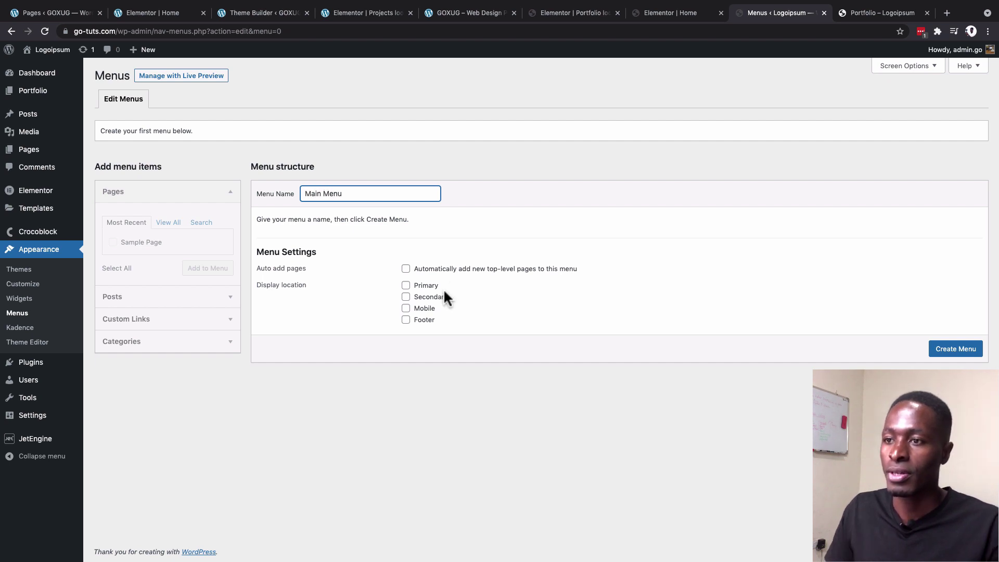
pyautogui.click(426, 286)
pyautogui.click(955, 349)
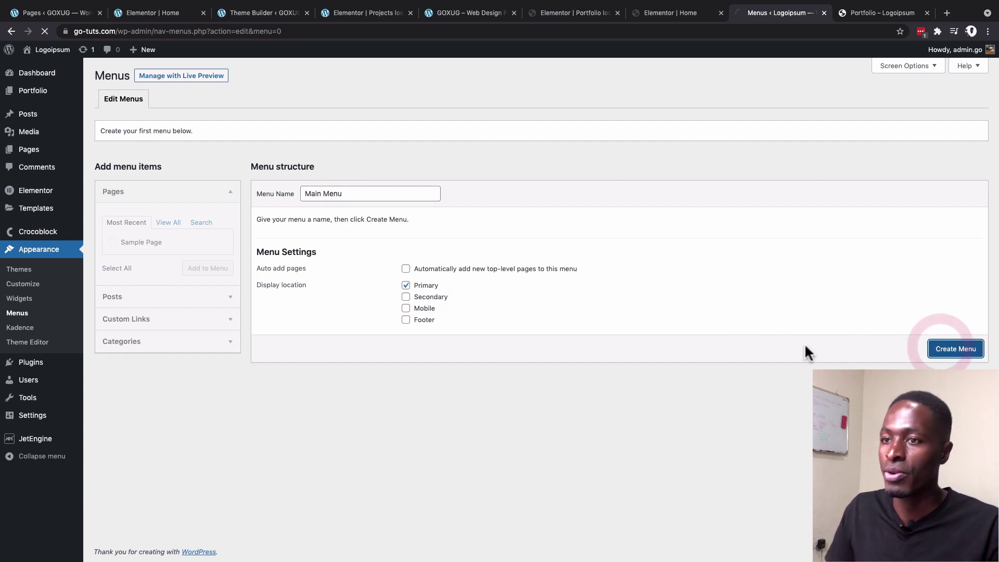
# Step: Add a custom link with the copied archive URL and the link text Portfolio to Main Menu
pyautogui.click(154, 320)
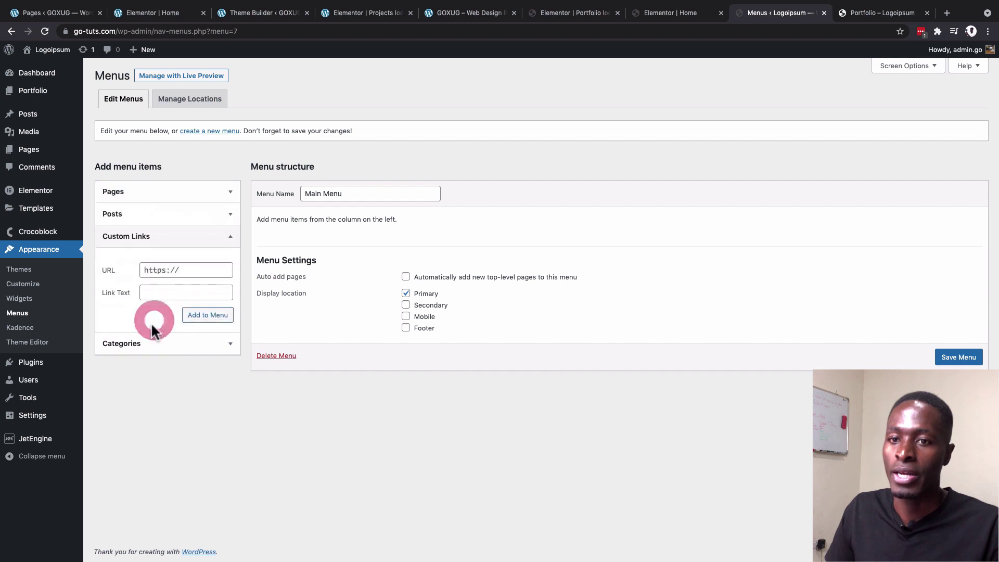
pyautogui.click(174, 272)
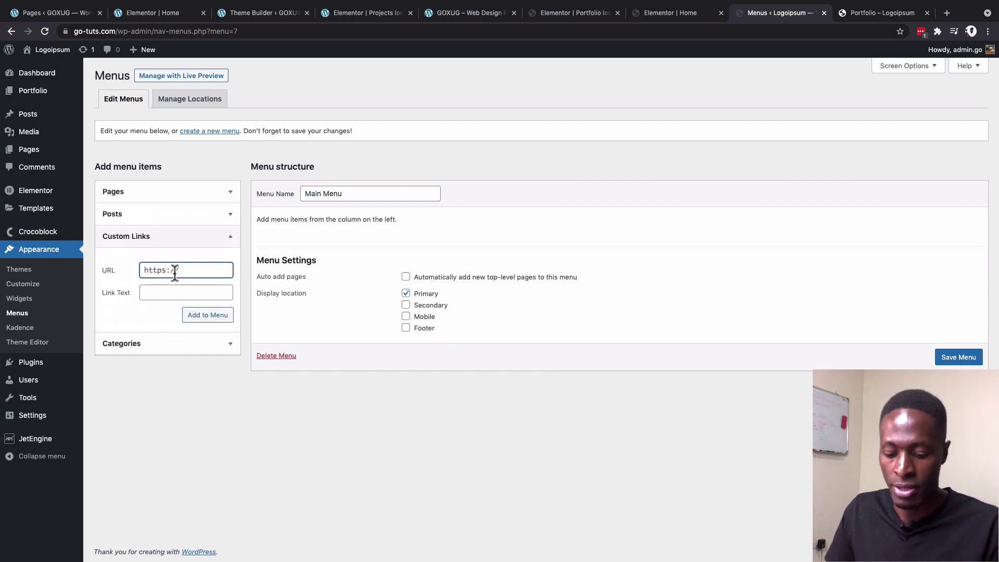
pyautogui.press('super+v')
pyautogui.click(161, 292)
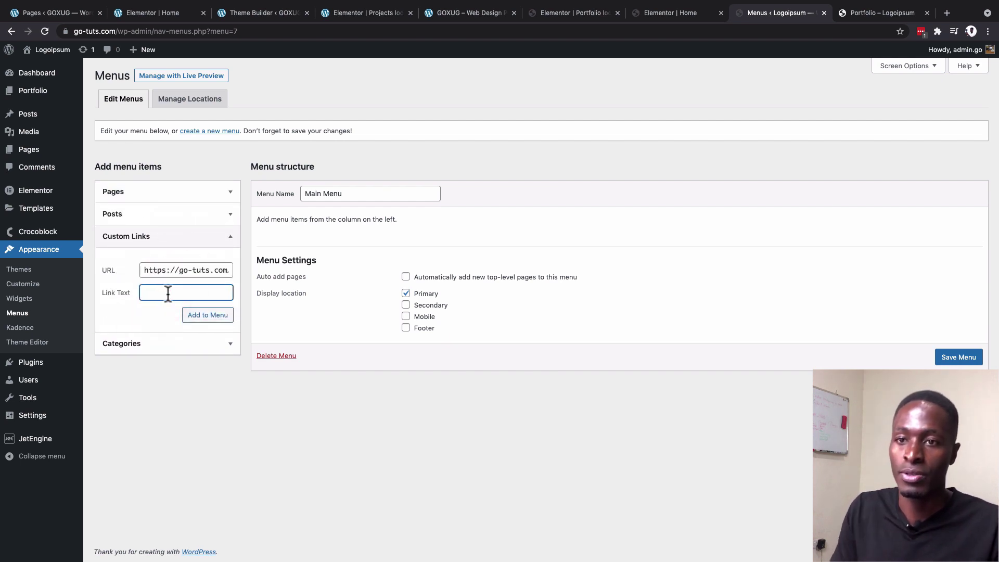
pyautogui.write('Po')
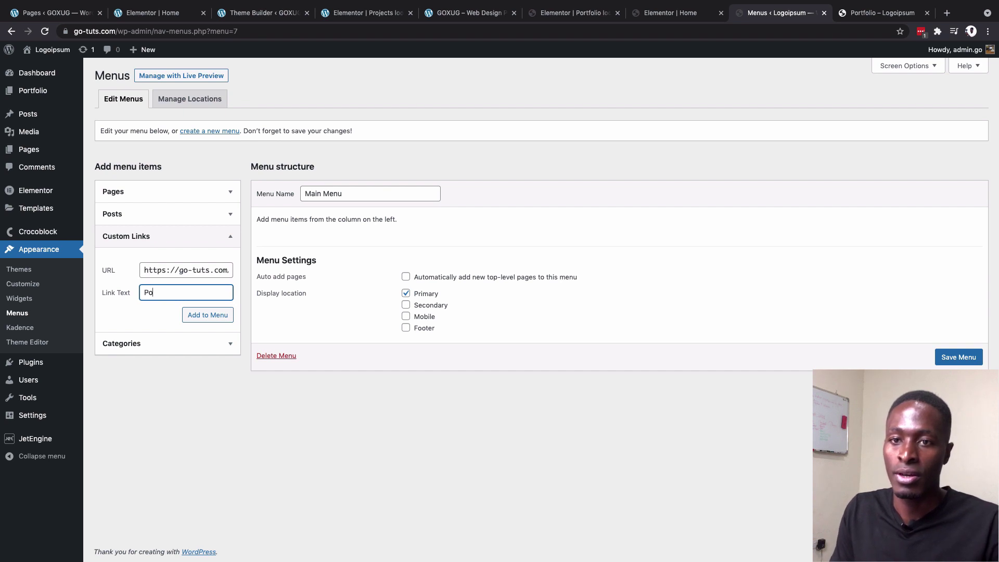
pyautogui.write('rtfoli')
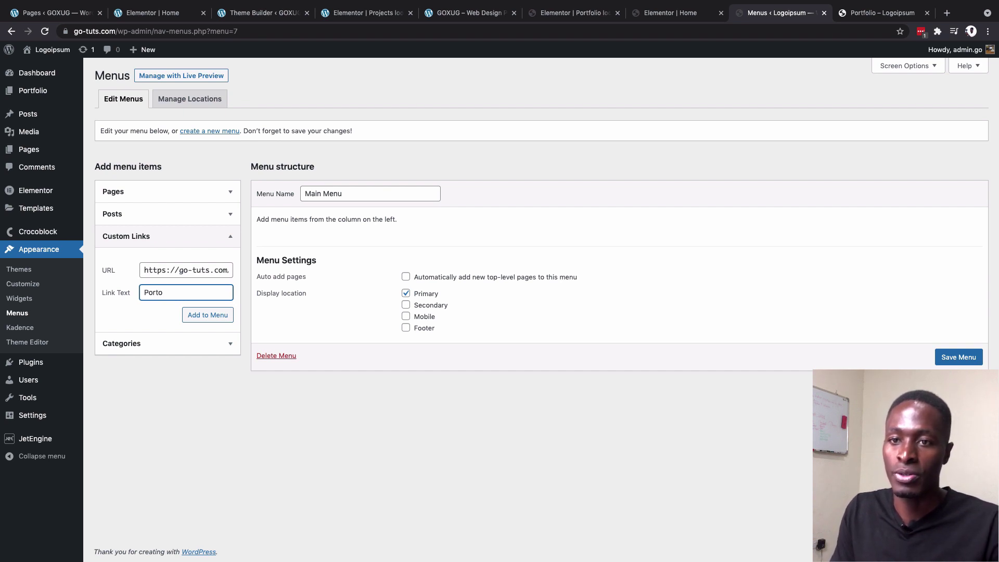
pyautogui.write('o')
pyautogui.press('Return')
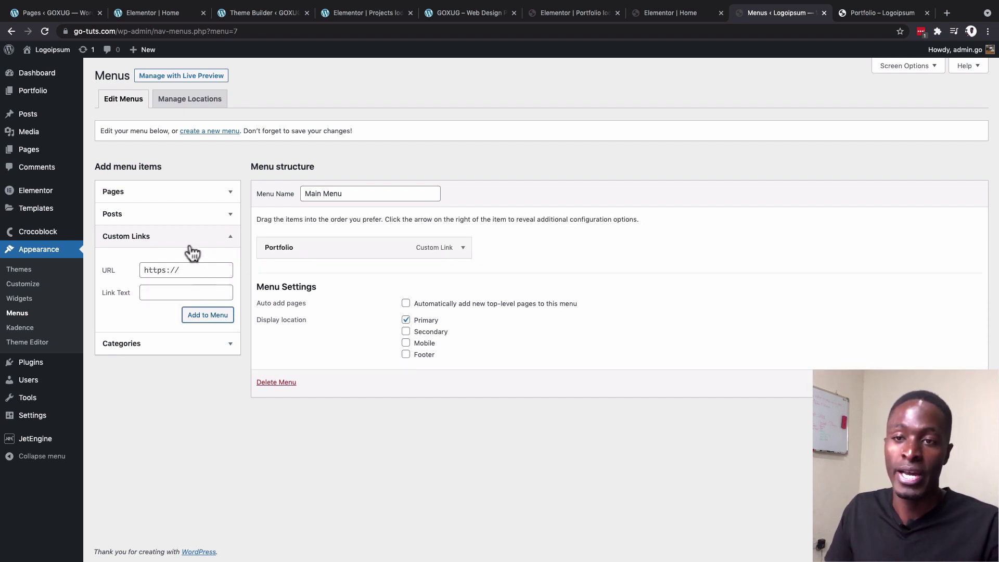
# Step: Add the Home front page to Main Menu and save the menu
pyautogui.click(224, 197)
pyautogui.click(168, 222)
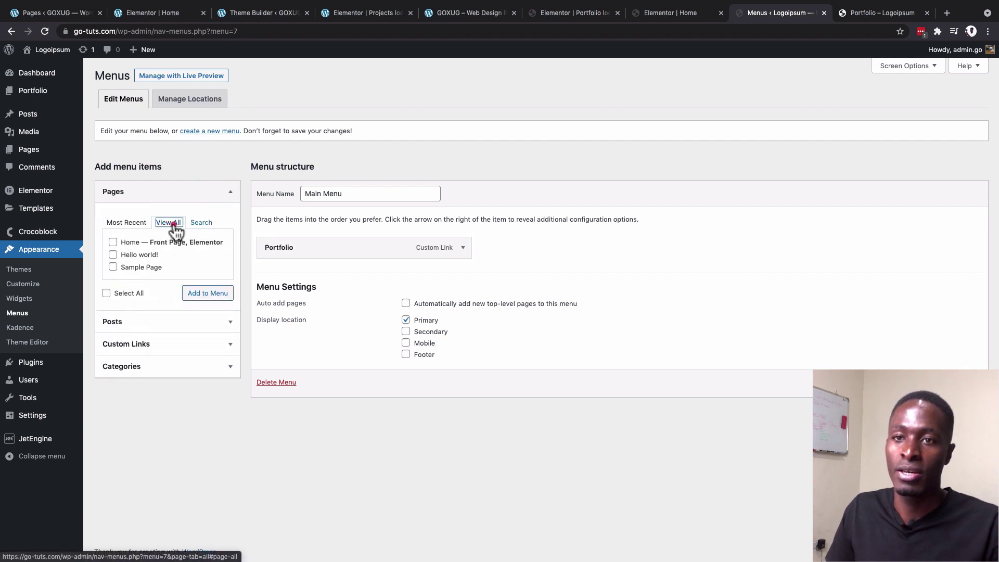
pyautogui.click(155, 243)
pyautogui.click(198, 294)
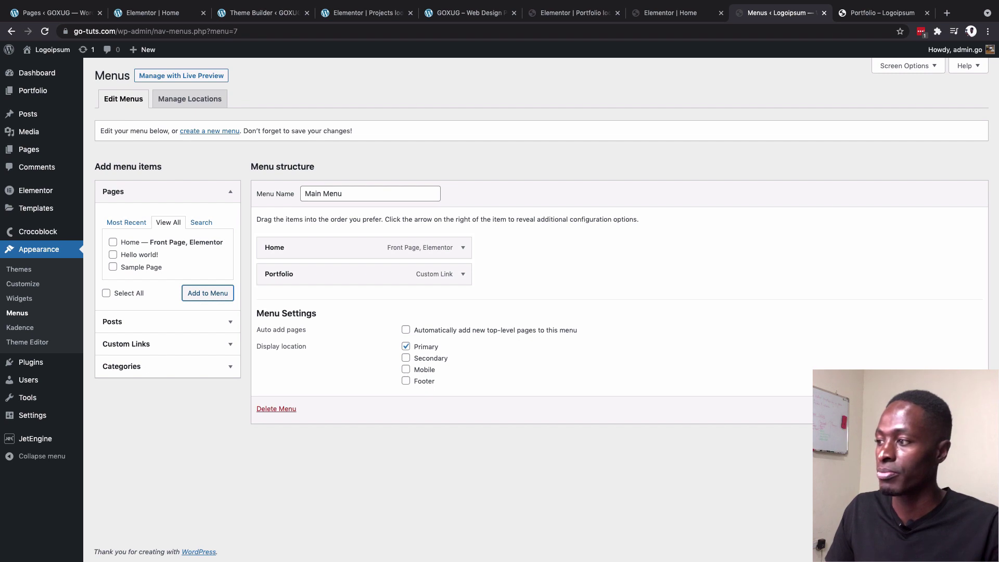
pyautogui.click(959, 409)
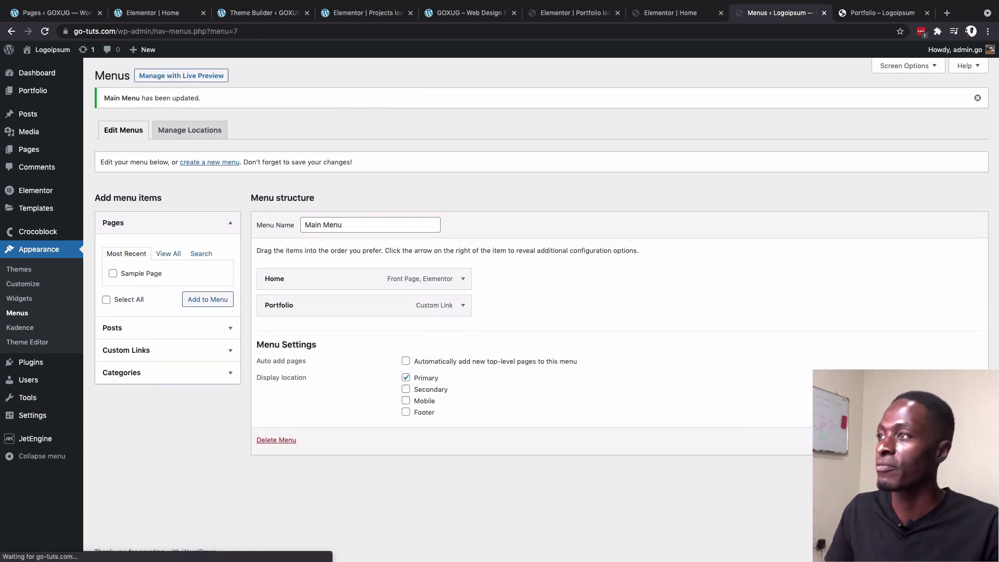
# Step: Open the live site's Home page from the Portfolio archive to check the header navigation menu
pyautogui.click(872, 16)
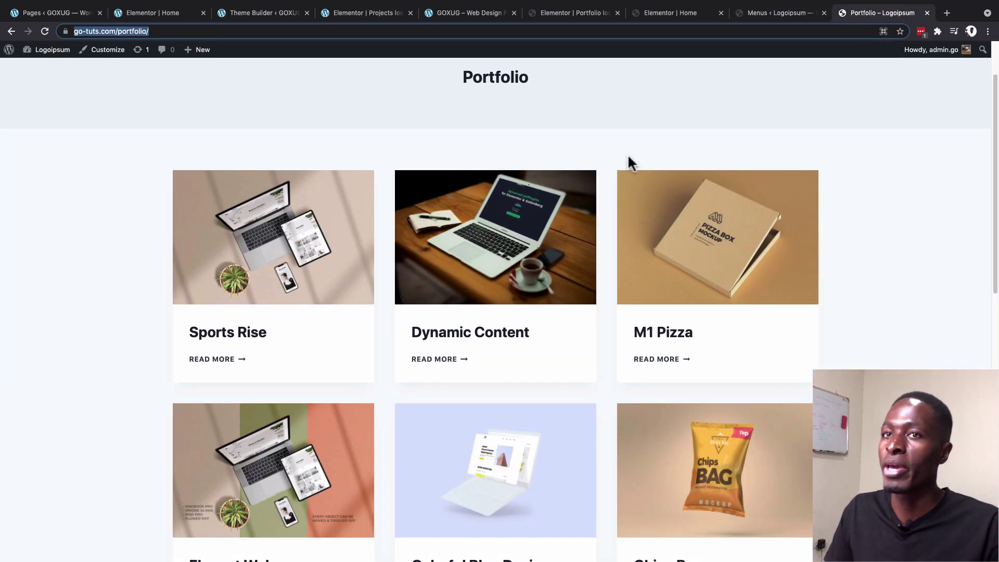
pyautogui.scroll(2, 626, 154)
pyautogui.click(202, 84)
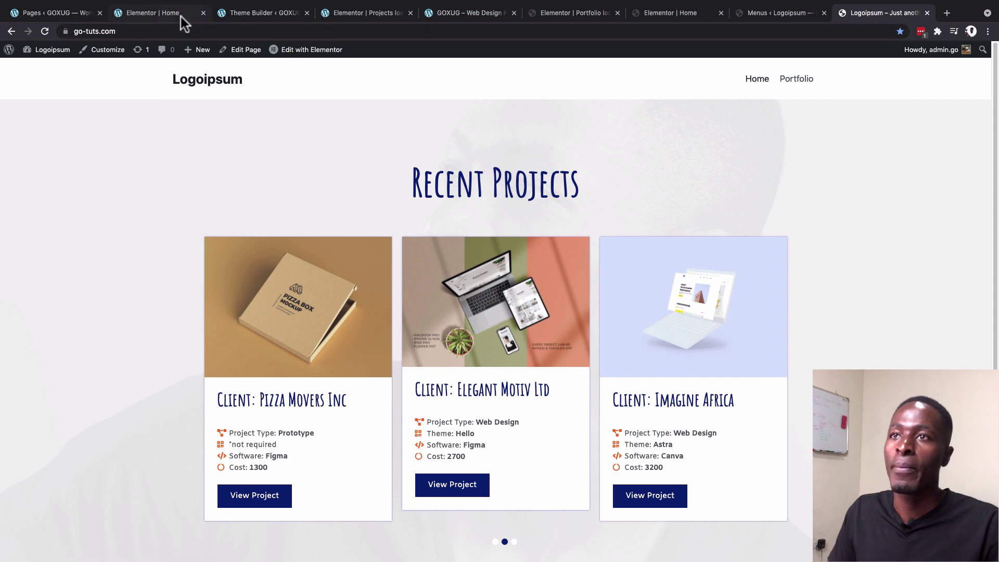
# Step: Open the reference site's popup menu to examine its Home and Portfolio links, and close it
pyautogui.click(468, 12)
pyautogui.click(775, 170)
pyautogui.click(889, 117)
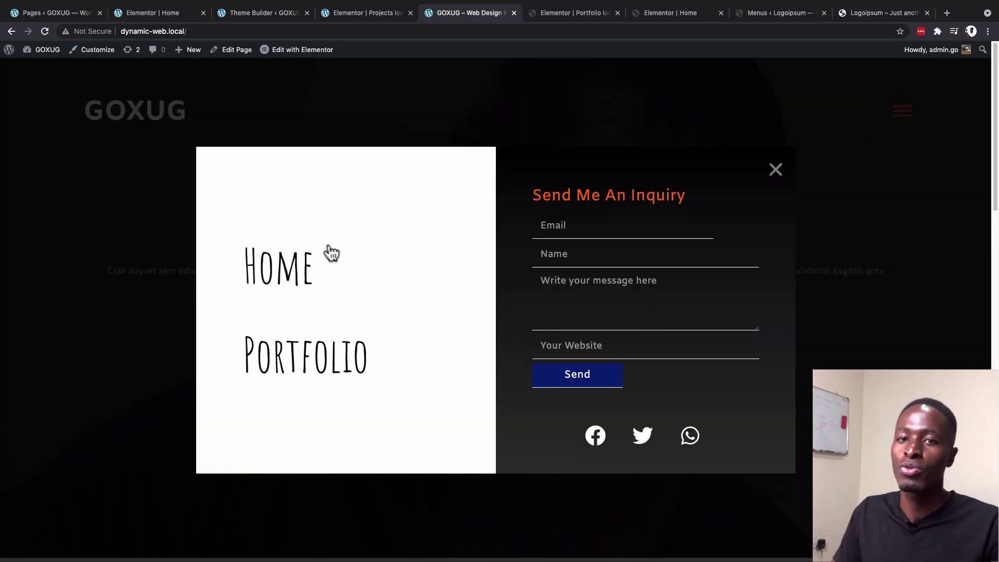
pyautogui.click(350, 288)
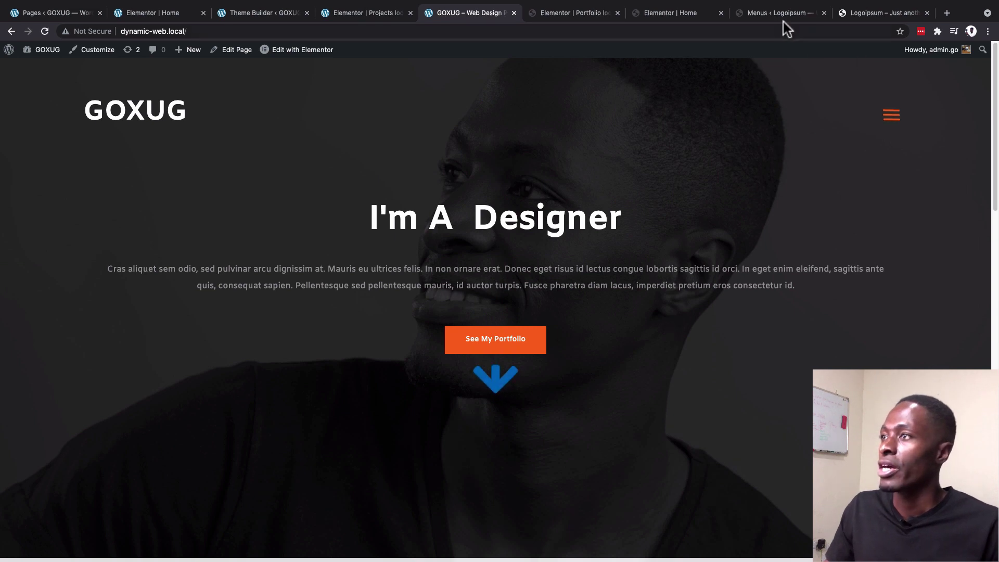
pyautogui.click(676, 13)
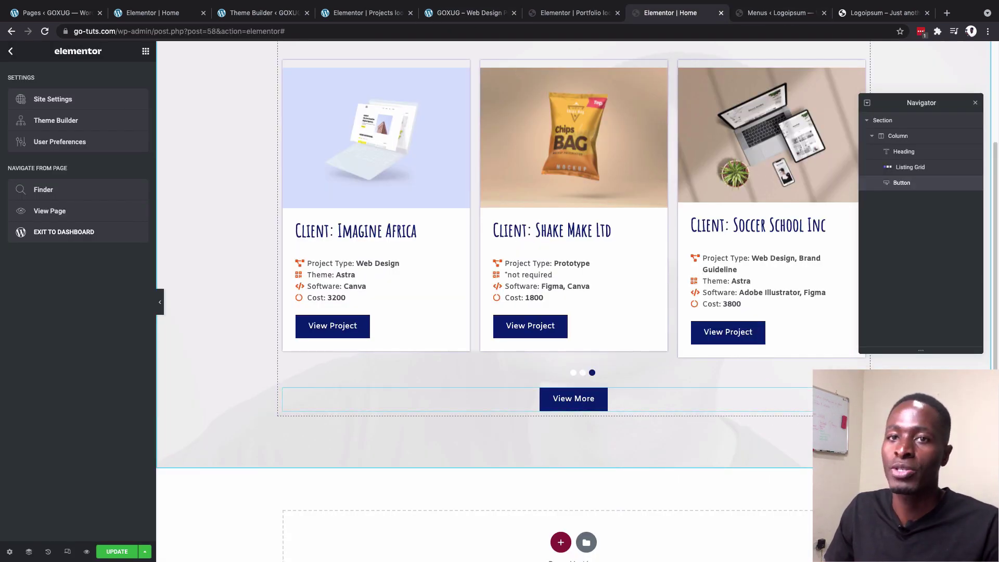
pyautogui.click(573, 398)
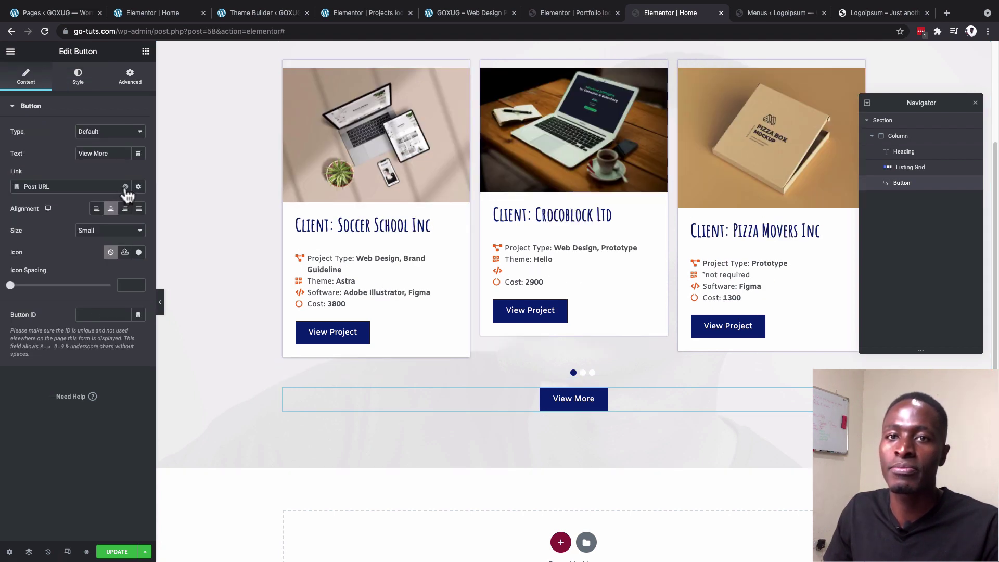
pyautogui.click(125, 187)
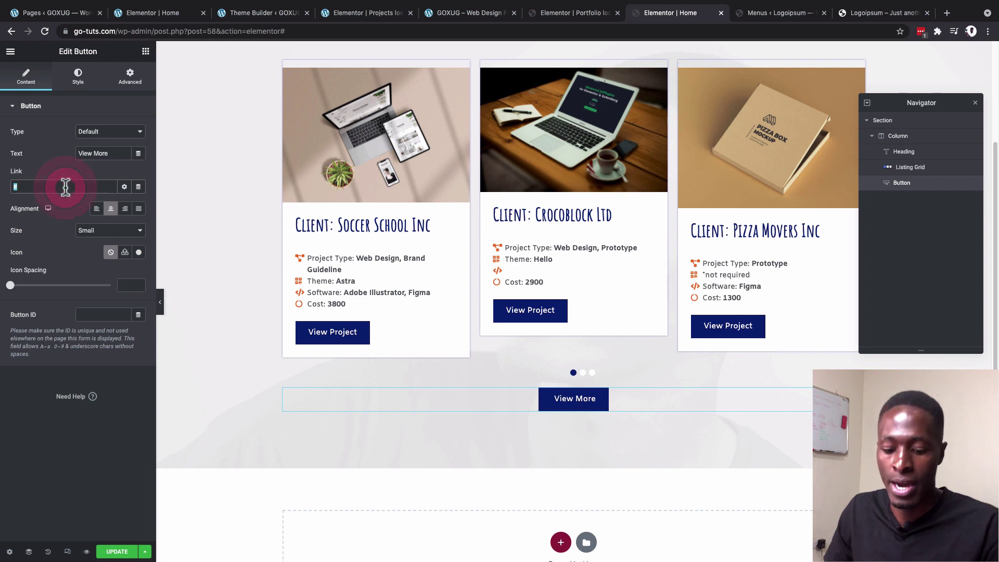
pyautogui.write('https://go-tuts.com/portfolio/')
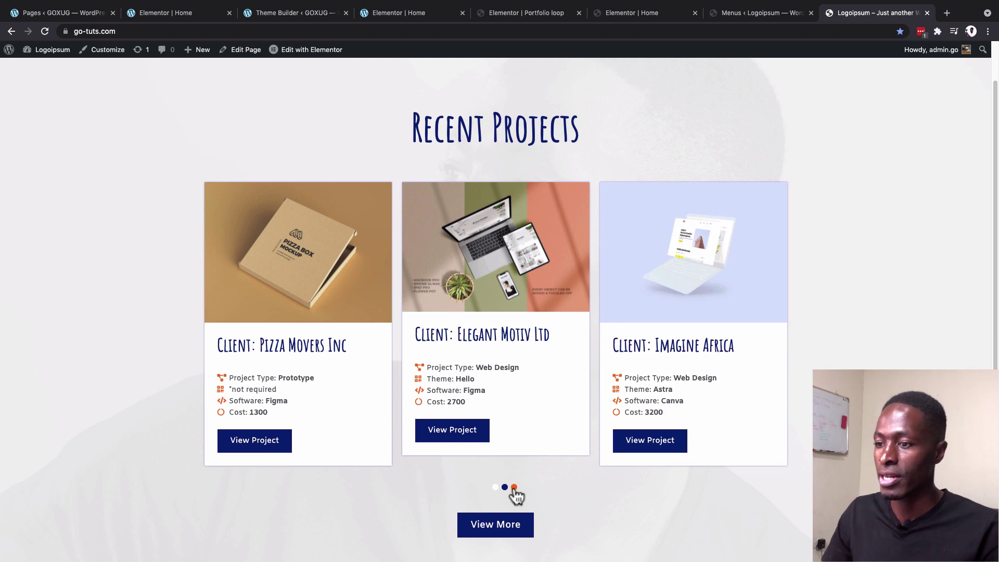
# Step: Test the pagination dots of the Recent Projects slider on the live Home page
pyautogui.click(514, 487)
pyautogui.click(497, 487)
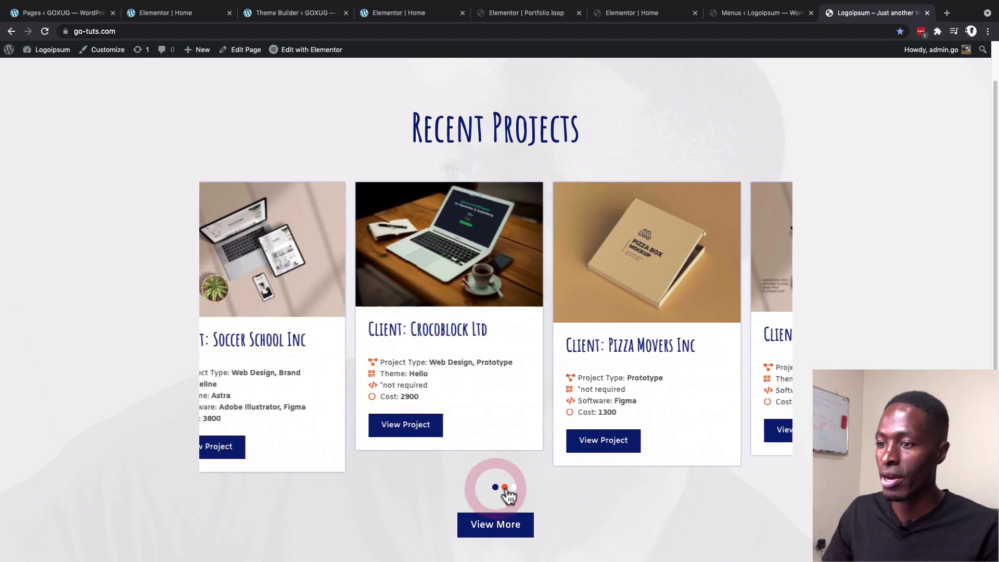
# Step: Page through the Recent Projects slider and open the Crocoblock Ltd project from its card
pyautogui.click(504, 487)
pyautogui.click(513, 487)
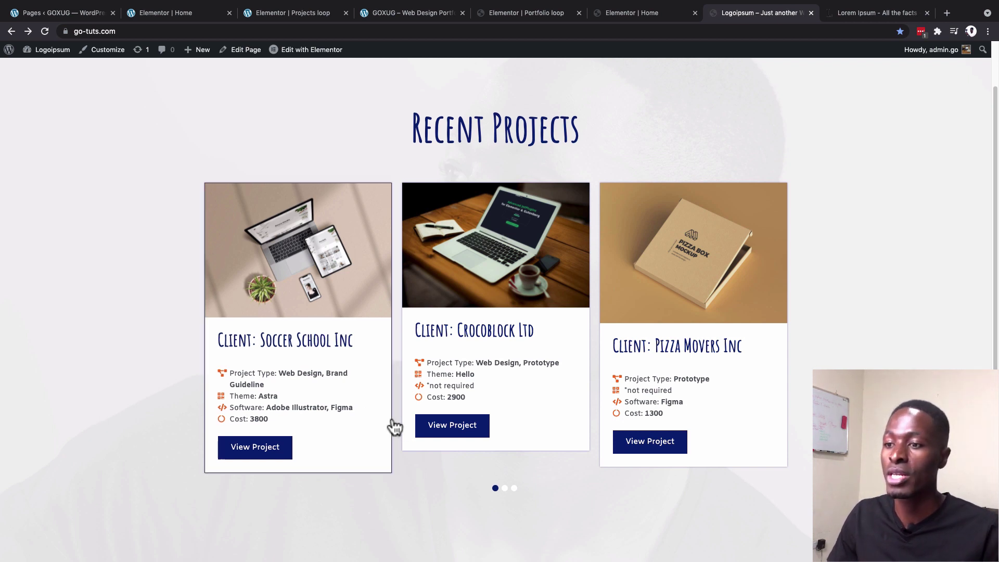
pyautogui.click(464, 432)
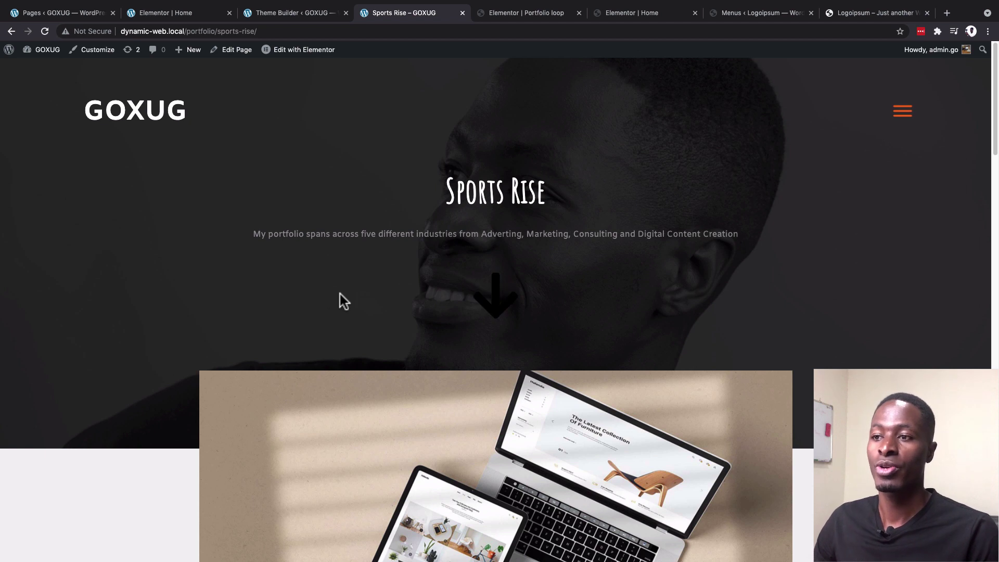
# Step: Examine the hero section of the reference site's Sports Rise project page, including its title and description
pyautogui.scroll(-1, 348, 299)
pyautogui.scroll(-1, 349, 299)
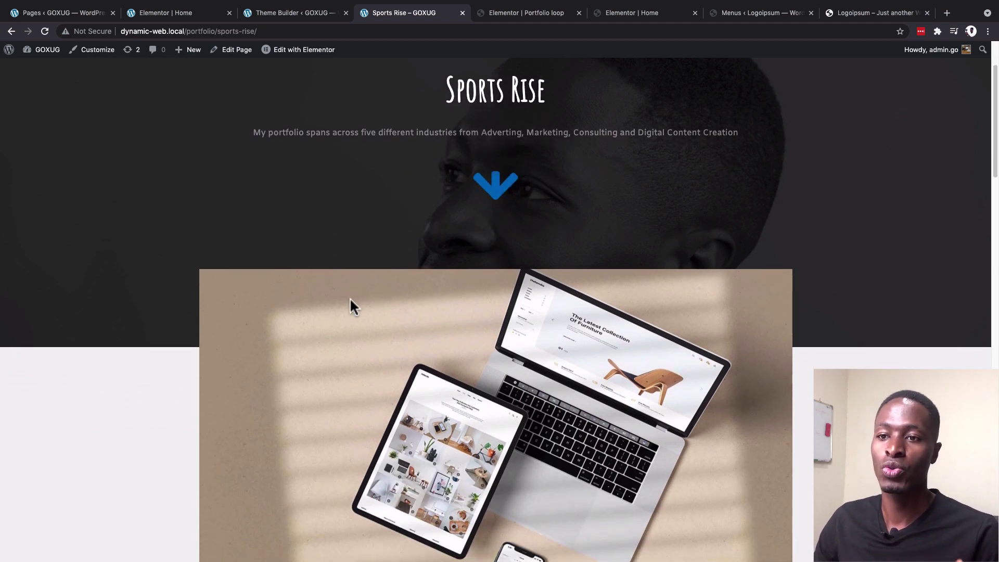
pyautogui.scroll(-1, 350, 298)
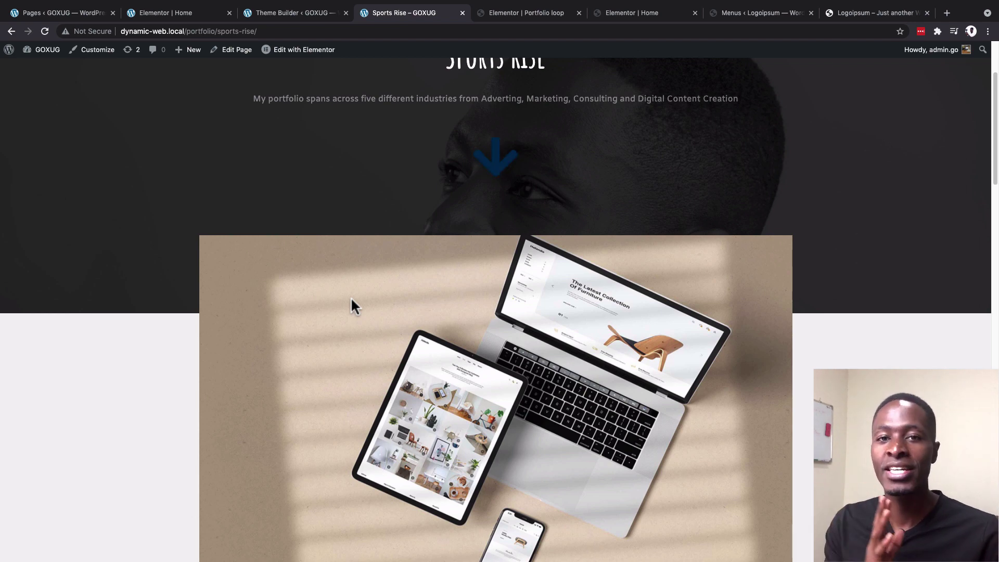
pyautogui.scroll(3, 351, 297)
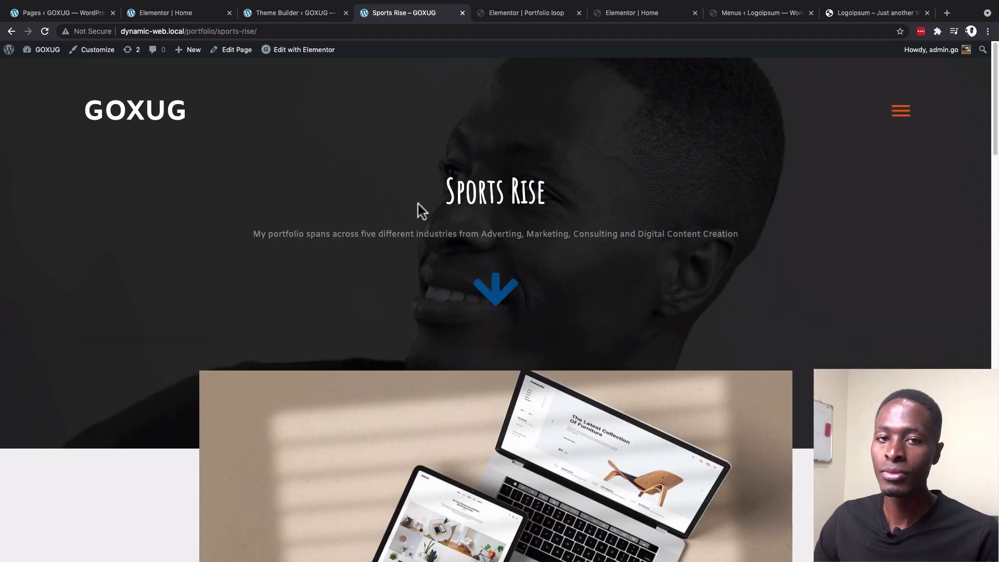
pyautogui.moveTo(437, 198); pyautogui.dragTo(563, 189)
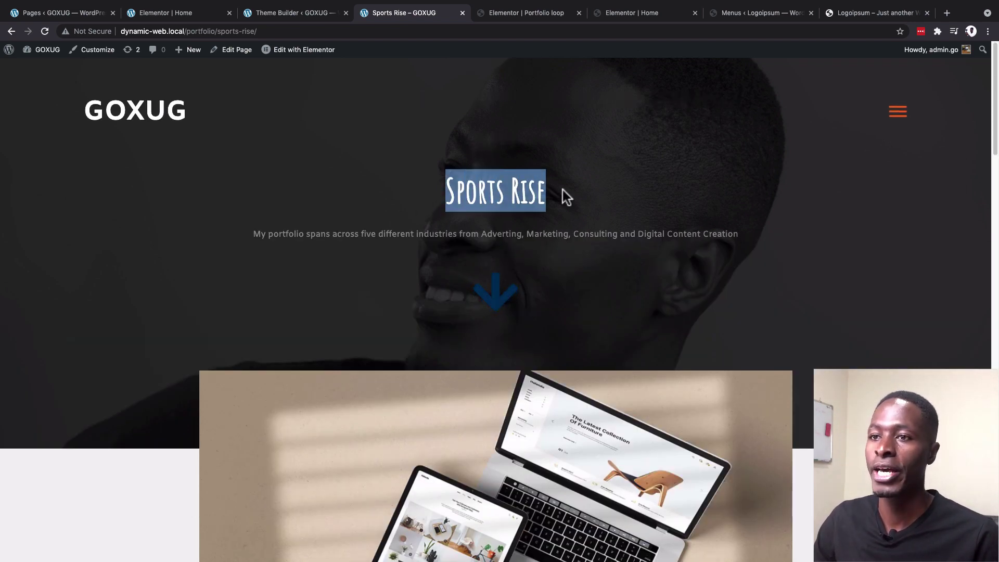
pyautogui.click(250, 234)
pyautogui.moveTo(251, 235); pyautogui.dragTo(641, 257)
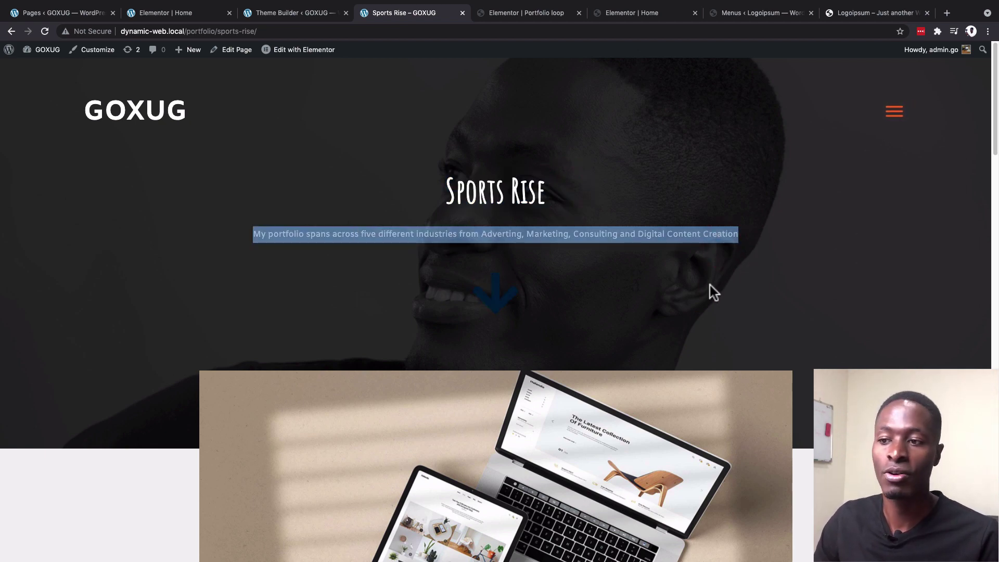
# Step: Examine the Sports Rise page's featured image, client description, project details sidebar and inquiry form
pyautogui.scroll(-5, 707, 292)
pyautogui.scroll(-7, 391, 249)
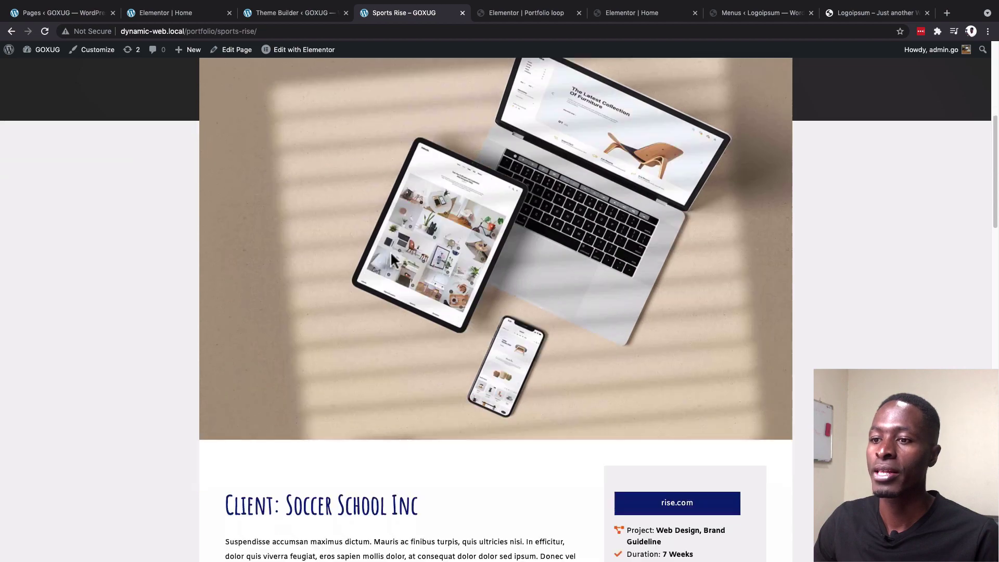
pyautogui.scroll(6, 393, 251)
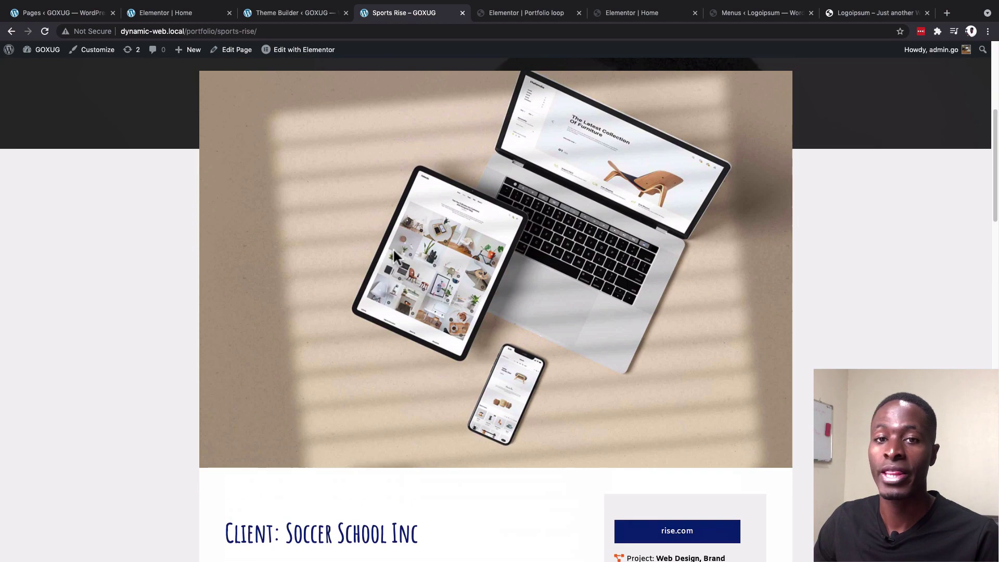
pyautogui.scroll(-5, 395, 255)
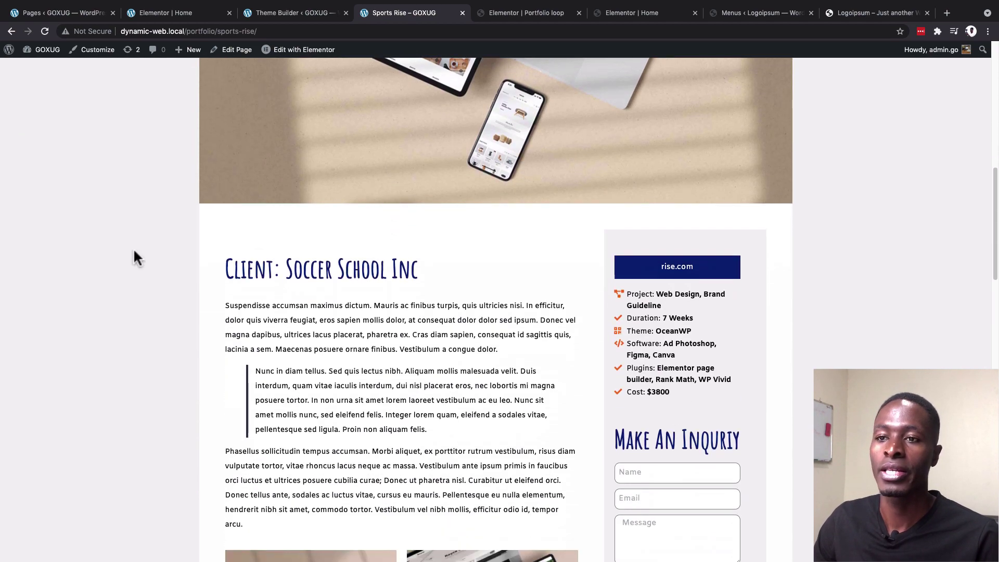
pyautogui.scroll(-1, 348, 253)
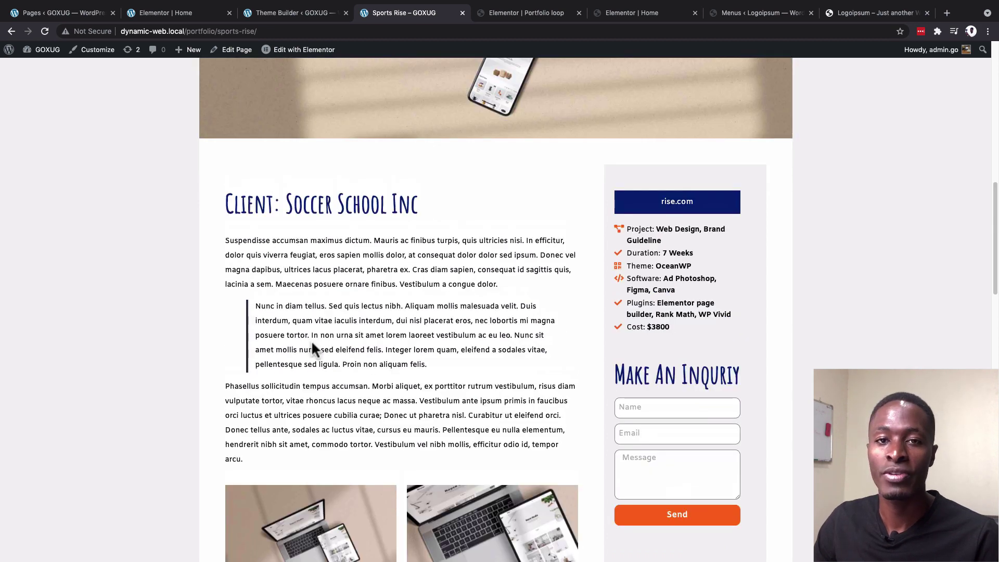
pyautogui.scroll(-1, 315, 345)
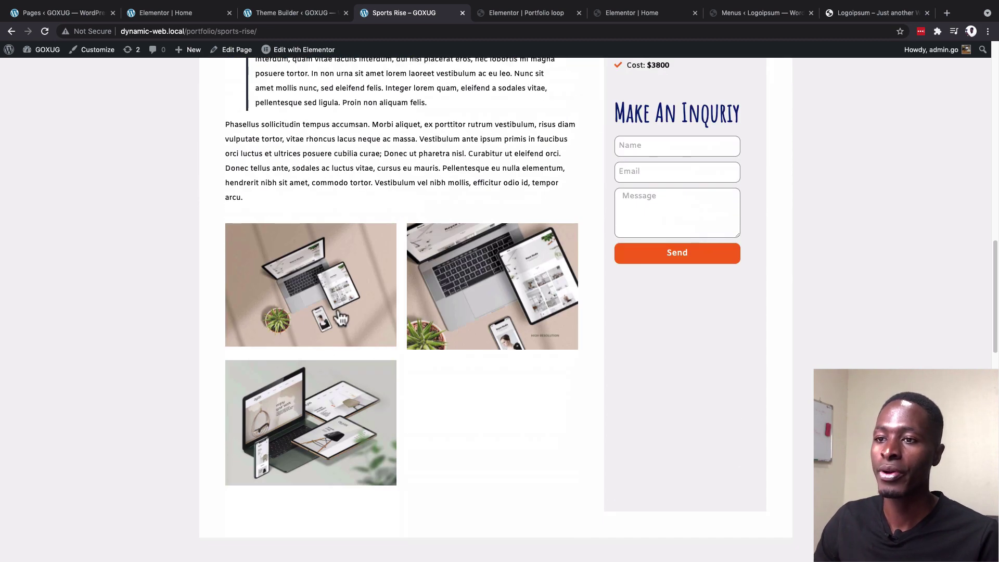
# Step: Browse the Sports Rise gallery images in the lightbox, close it and review the sidebar again
pyautogui.click(296, 290)
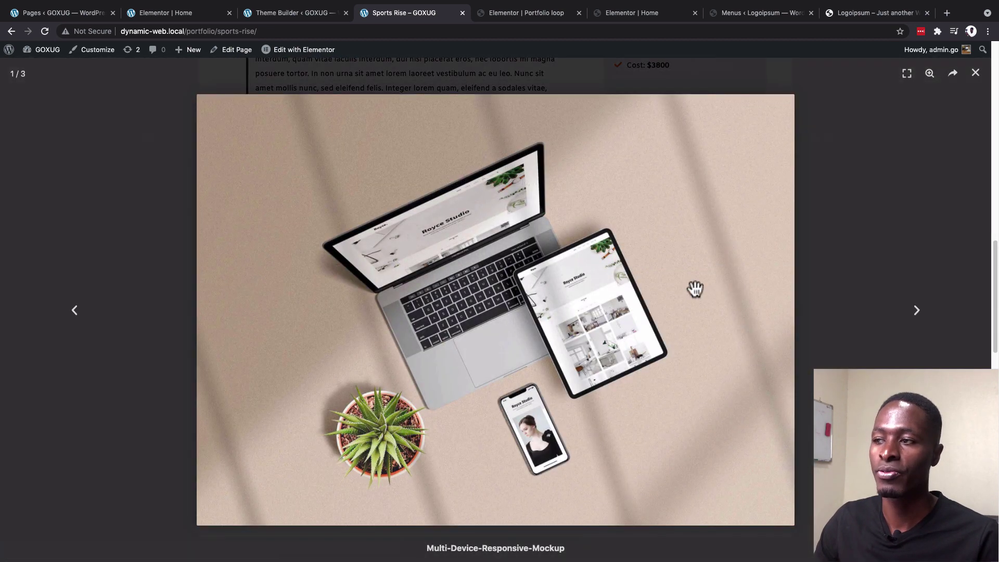
pyautogui.click(912, 317)
pyautogui.click(916, 315)
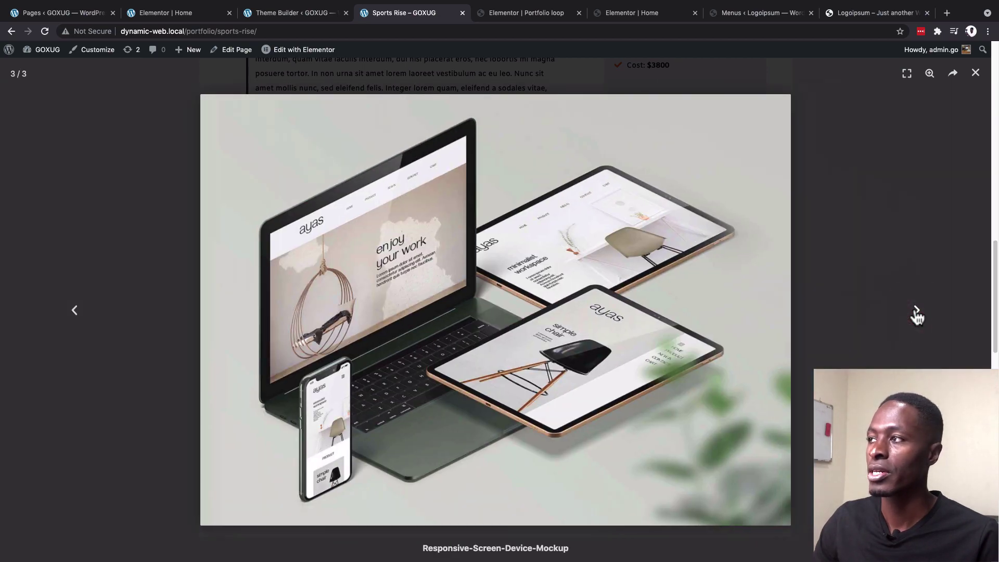
pyautogui.click(914, 312)
pyautogui.click(974, 73)
pyautogui.scroll(5, 829, 193)
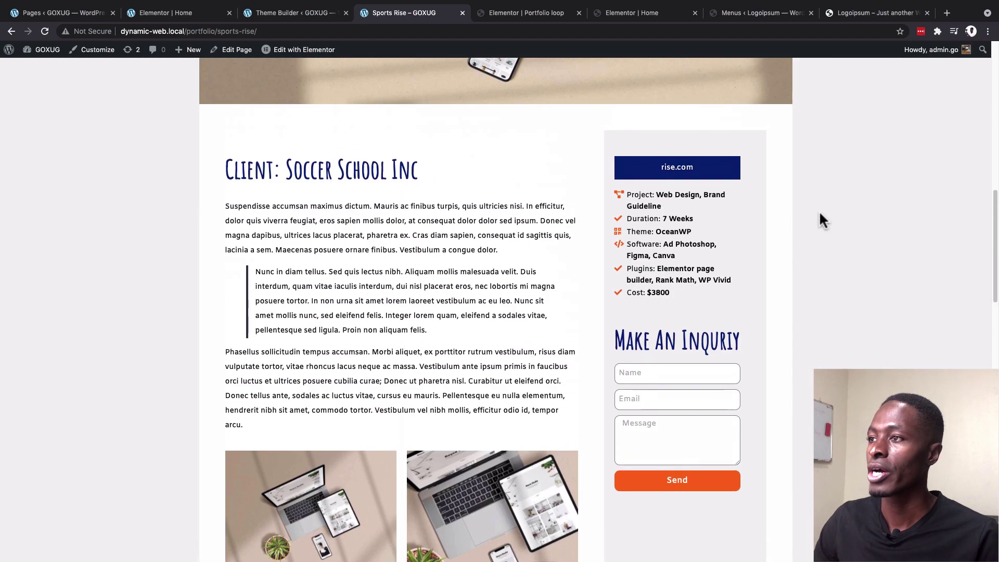
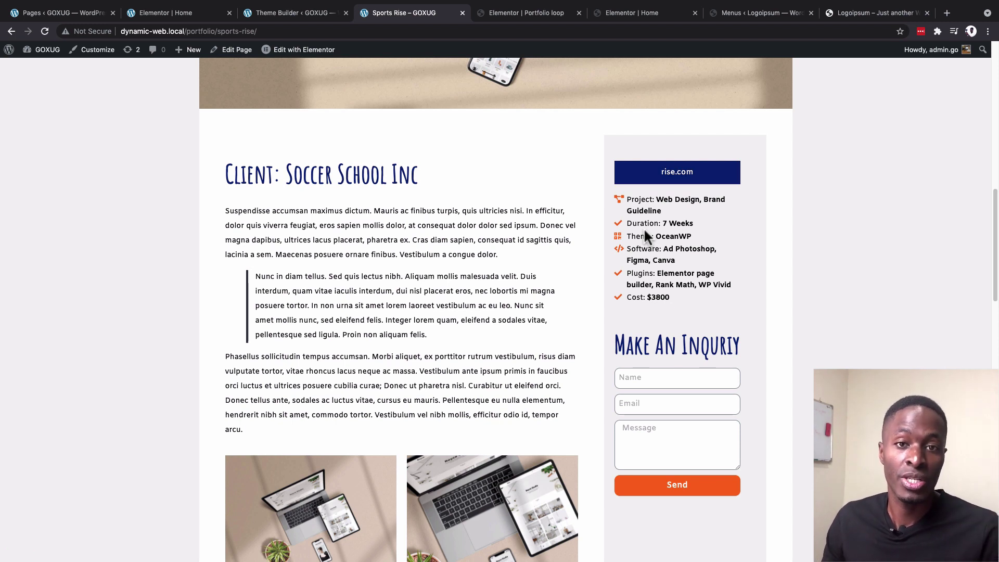
pyautogui.scroll(-3, 644, 236)
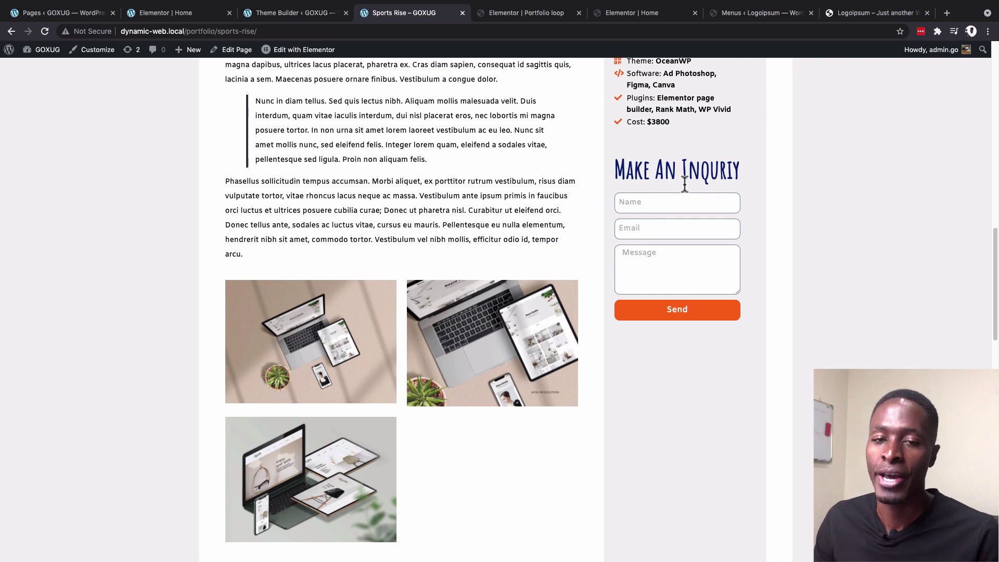
# Step: Open the Single Post templates in the Theme Builder of the go-tuts.com dashboard
pyautogui.click(744, 13)
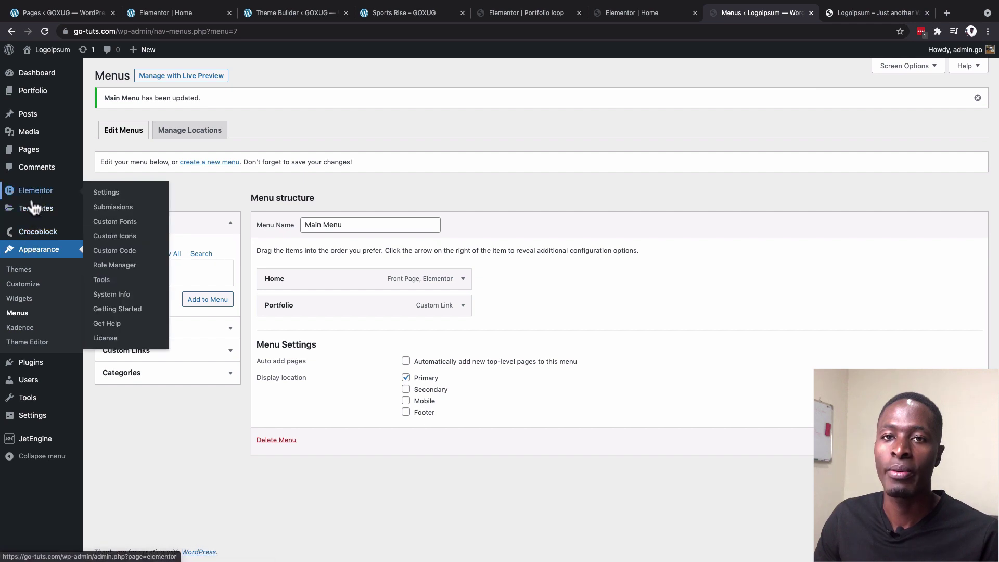
pyautogui.moveTo(29, 207)
pyautogui.click(113, 241)
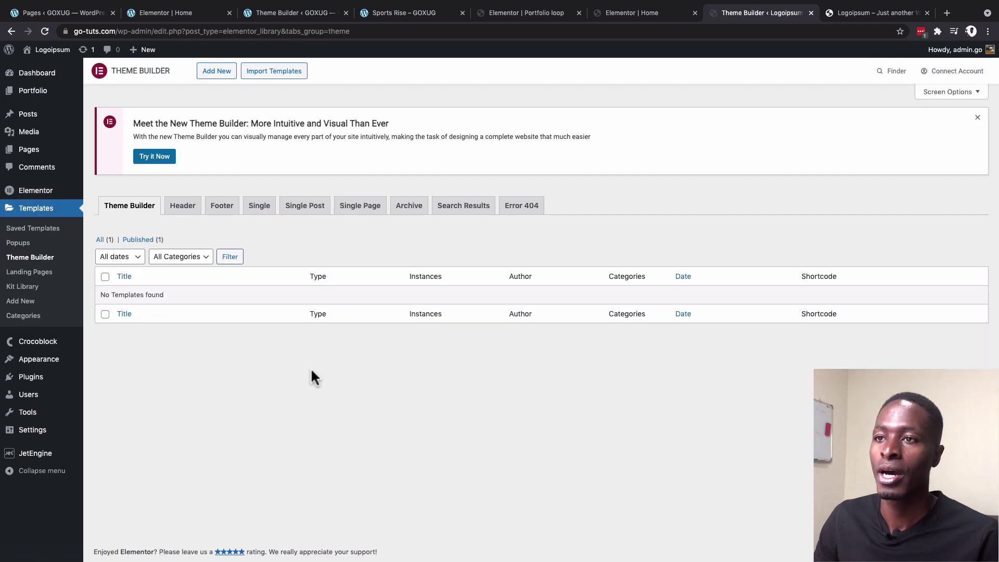
pyautogui.click(305, 208)
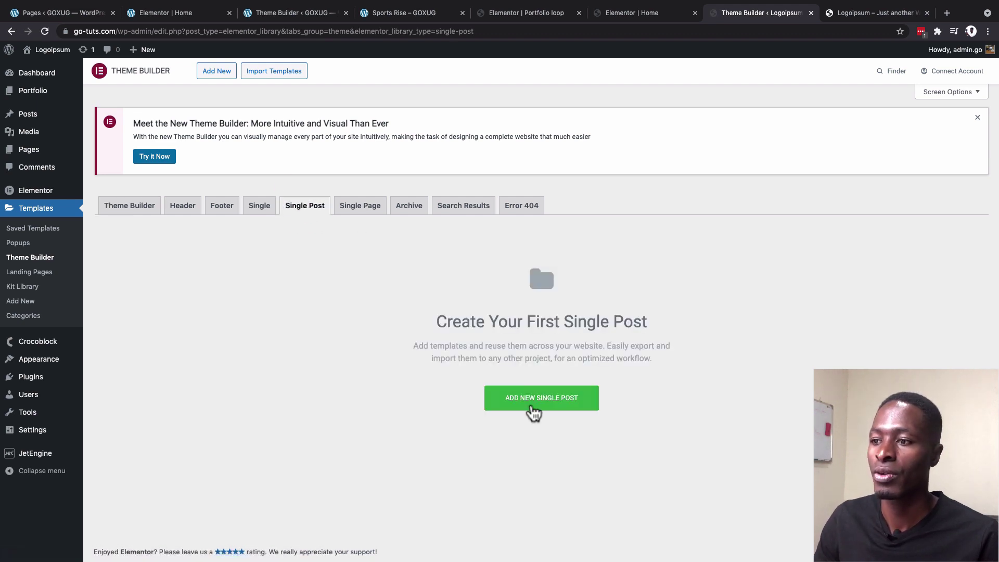
# Step: Create a Single Post template named "Portfolio single" and dismiss the block library to reach its blank canvas
pyautogui.click(534, 405)
pyautogui.click(533, 347)
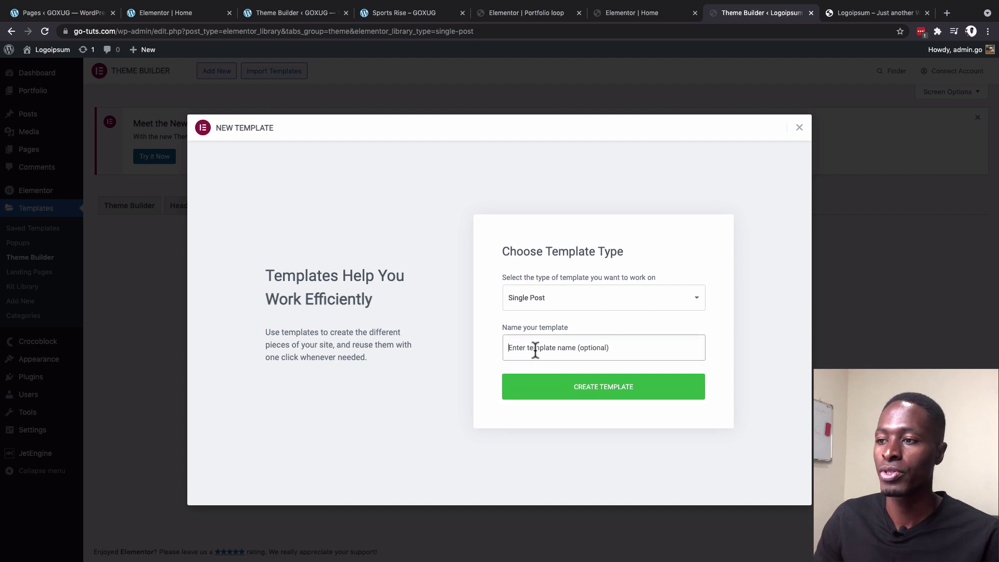
pyautogui.write('Portfolio single')
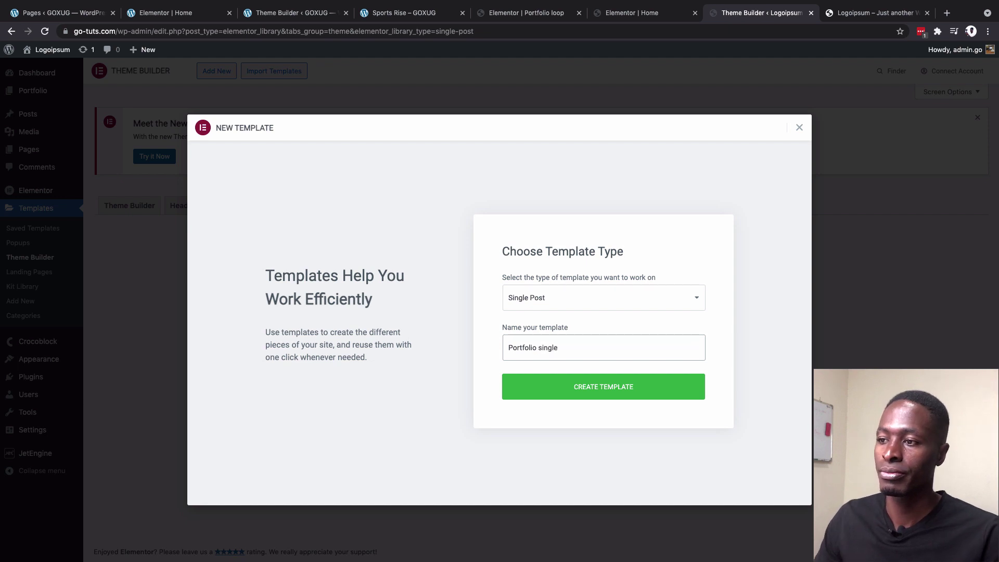
pyautogui.press('Return')
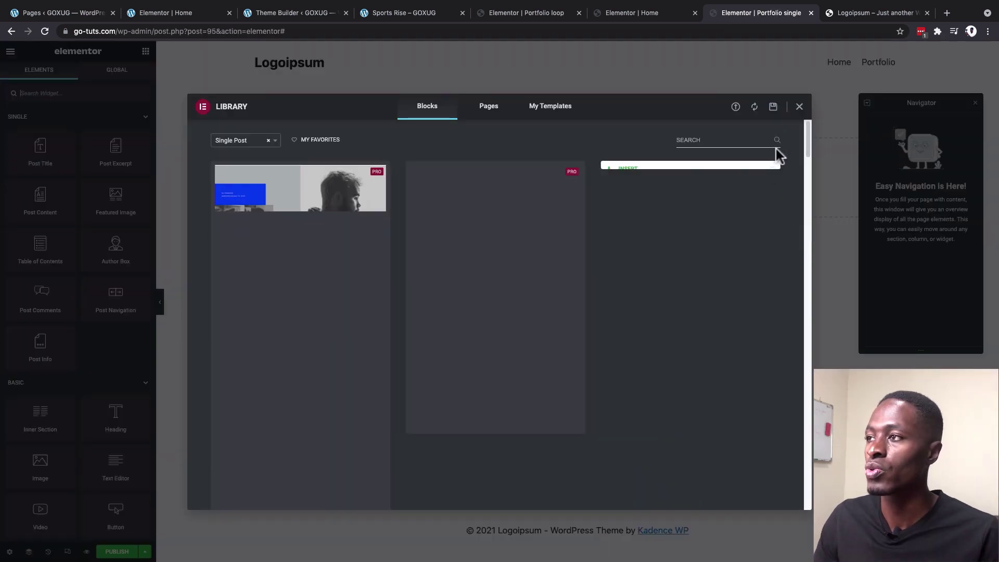
pyautogui.click(799, 106)
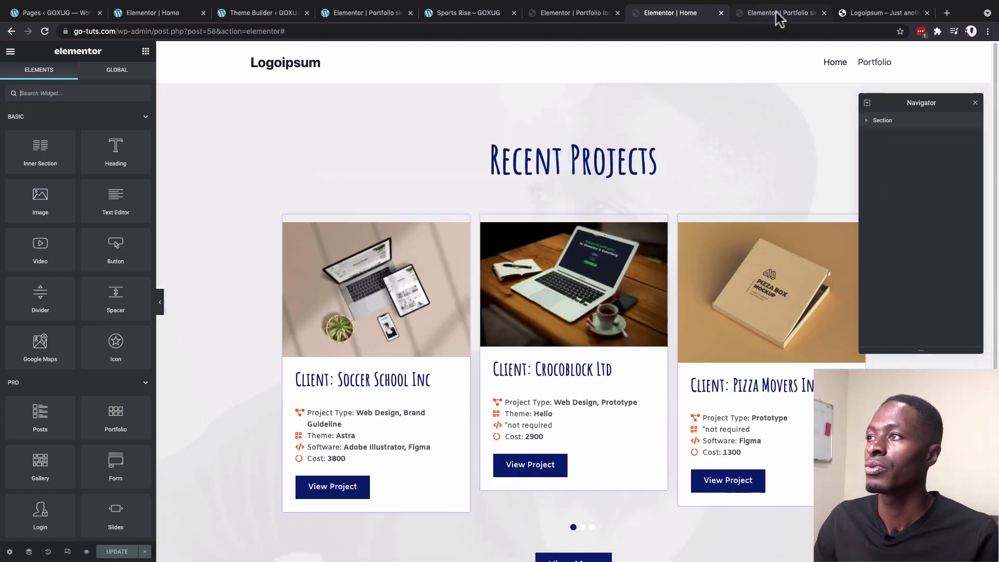
pyautogui.click(775, 11)
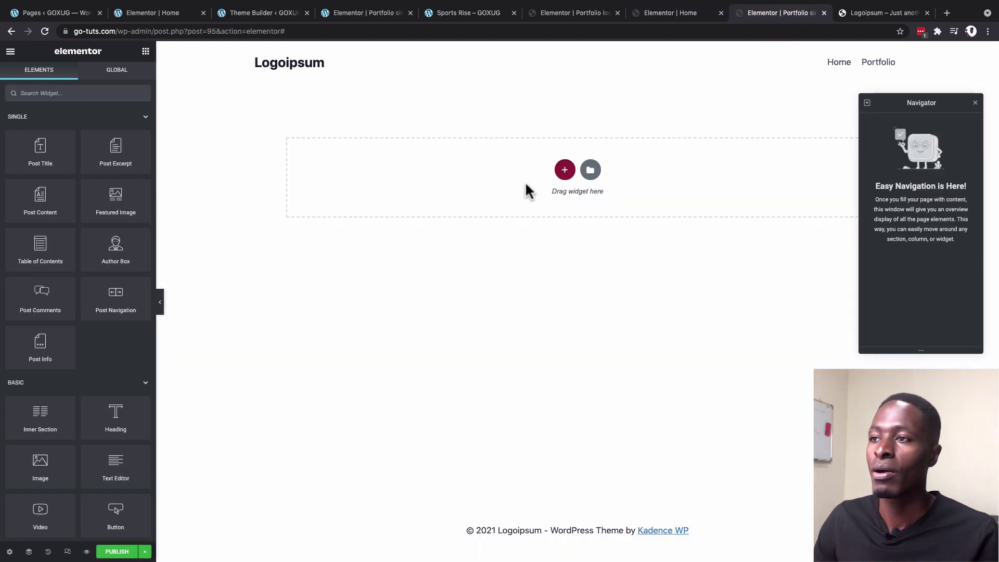
# Step: Add a single-column section with full-width content and a minimum height of 75 VH
pyautogui.click(564, 171)
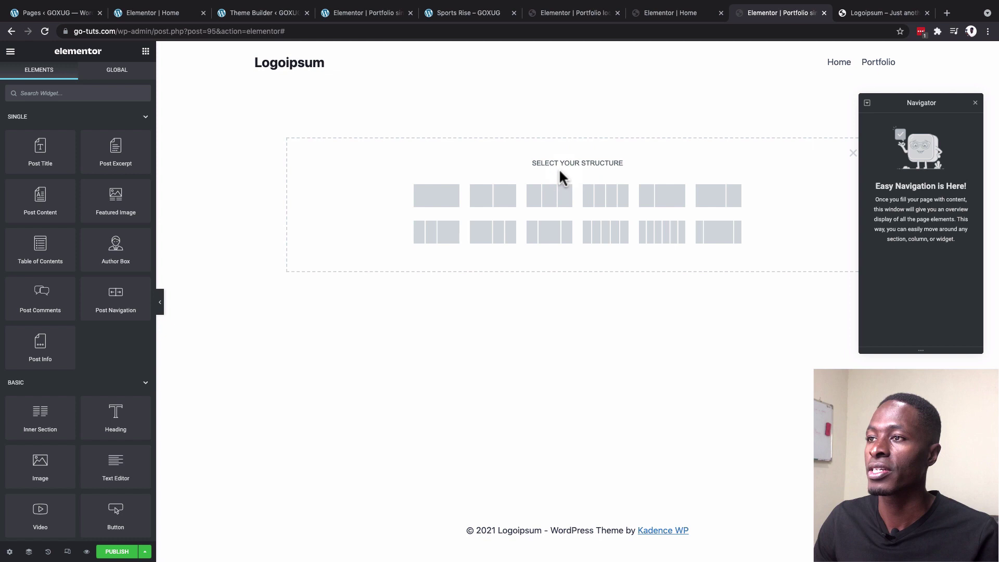
pyautogui.click(455, 206)
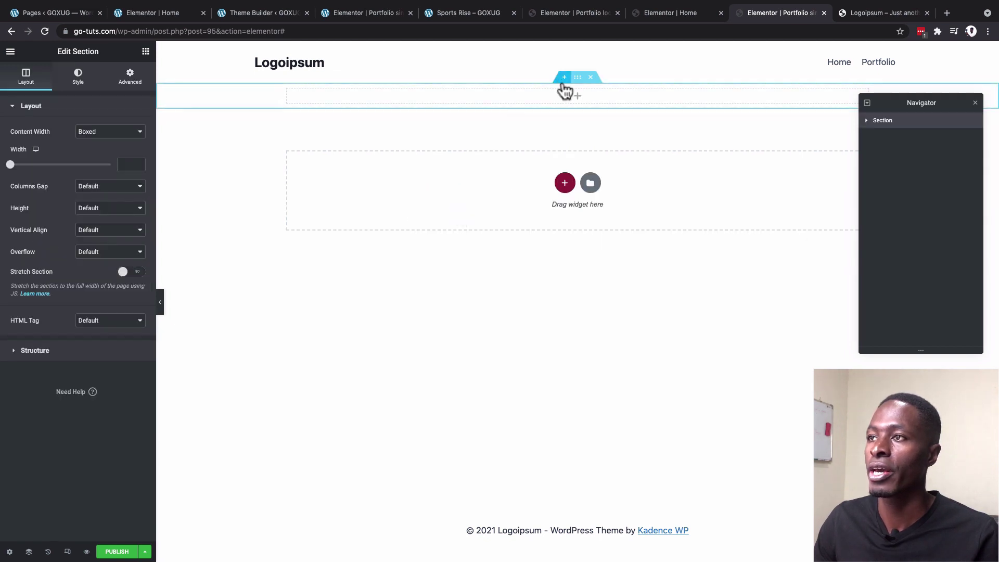
pyautogui.click(577, 77)
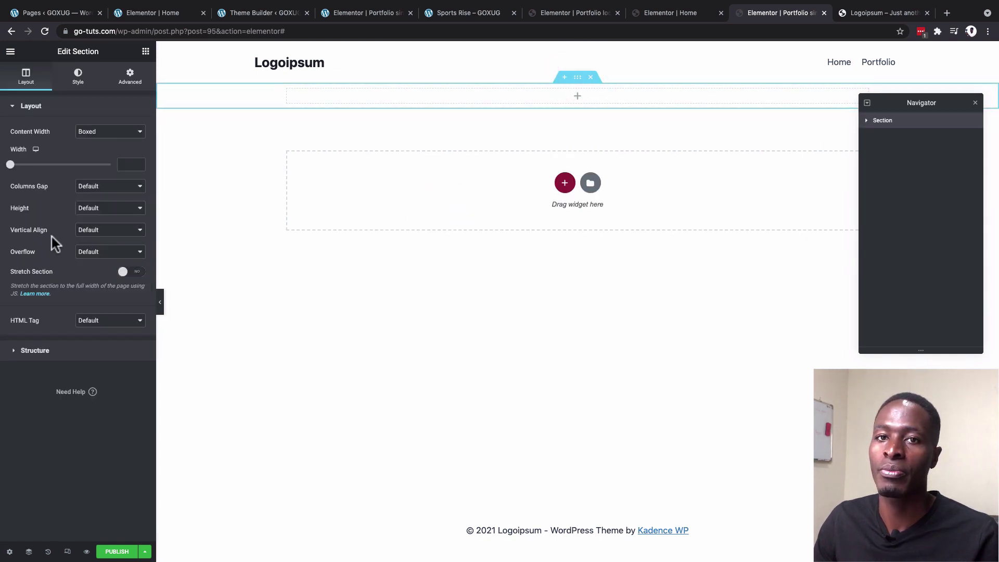
pyautogui.click(111, 208)
pyautogui.click(107, 223)
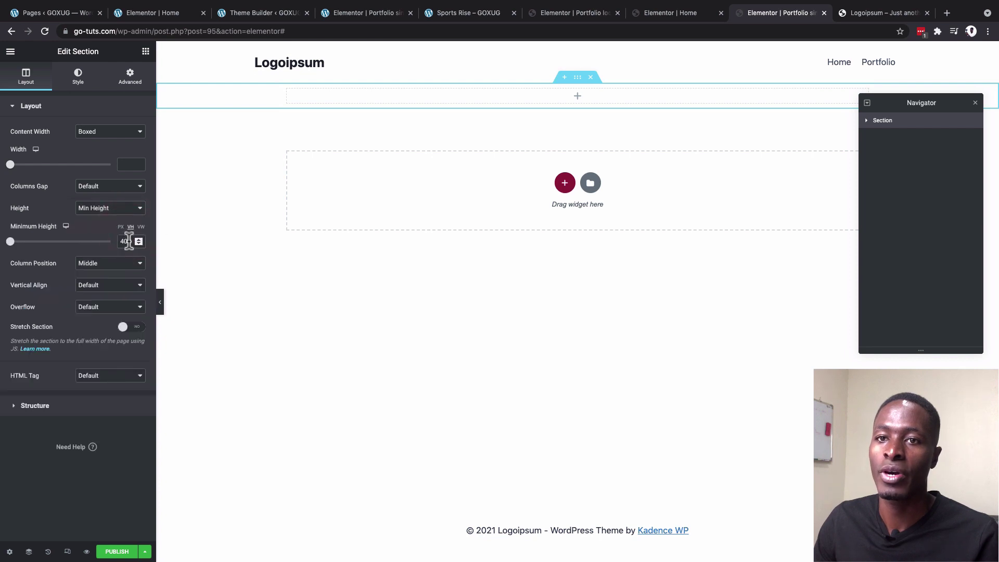
pyautogui.click(128, 241)
pyautogui.write('75')
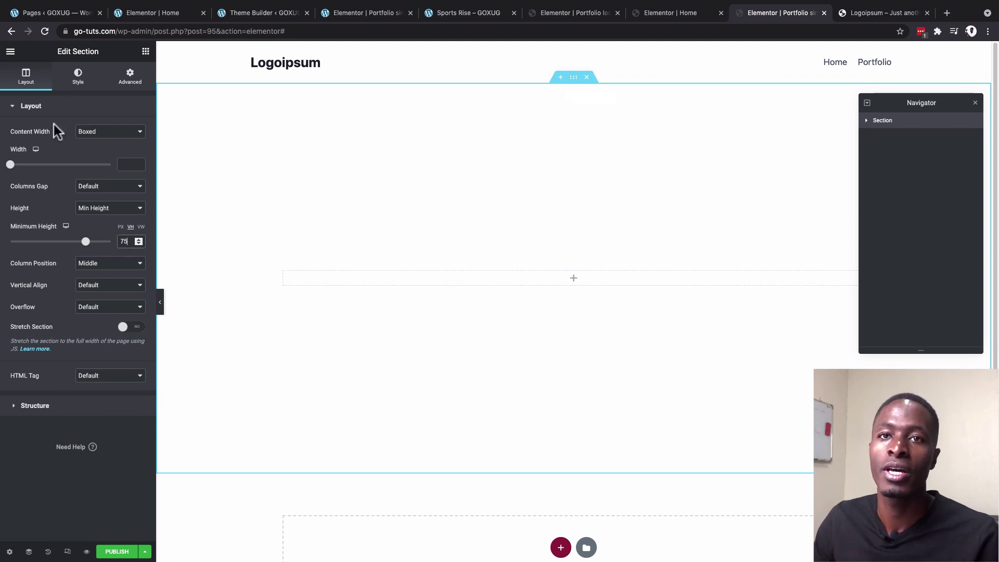
pyautogui.click(100, 132)
pyautogui.click(101, 140)
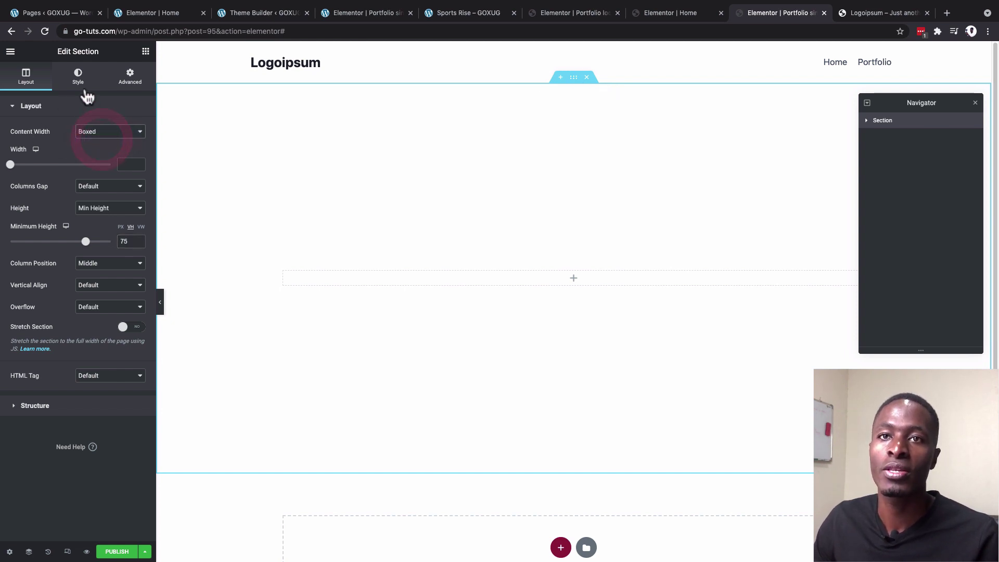
# Step: Give the section a classic background using the image MAL_1622-2-scaled.jpg from the media library
pyautogui.click(78, 78)
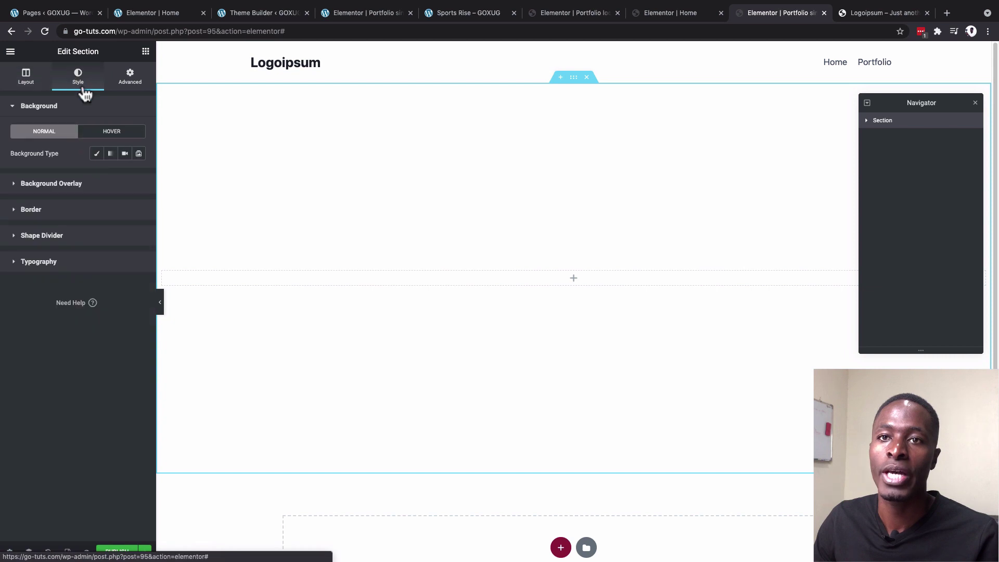
pyautogui.click(97, 154)
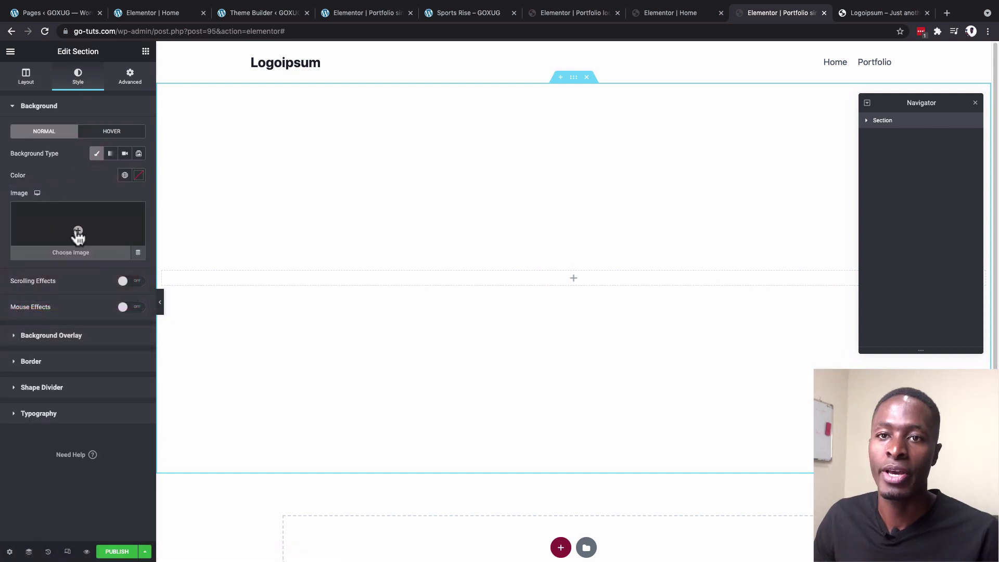
pyautogui.click(78, 234)
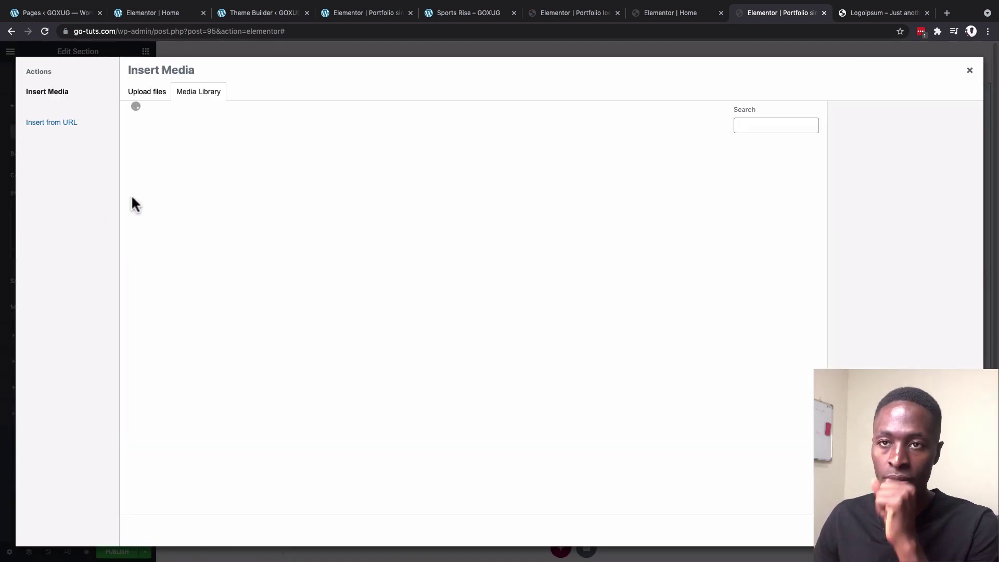
pyautogui.click(150, 189)
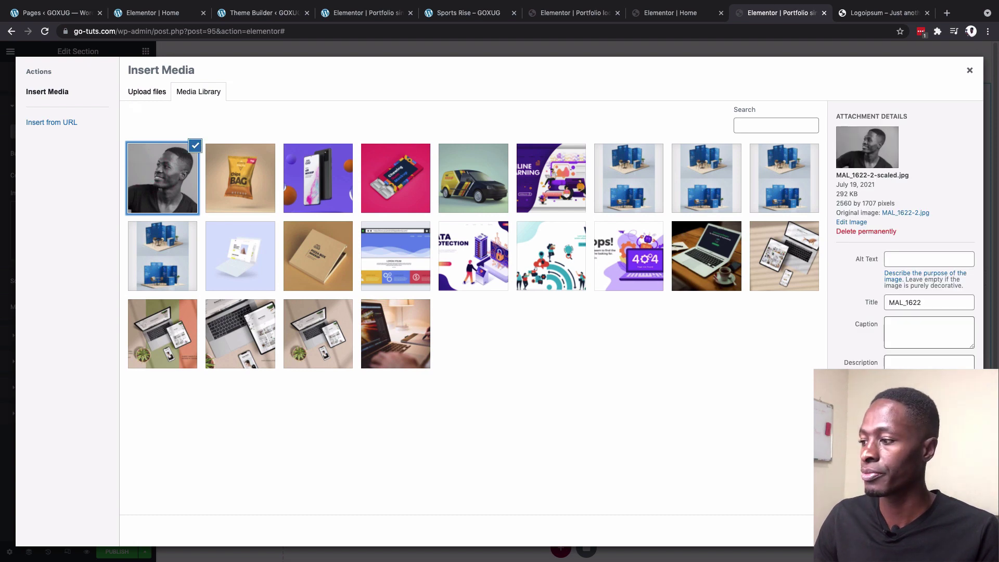
pyautogui.click(942, 530)
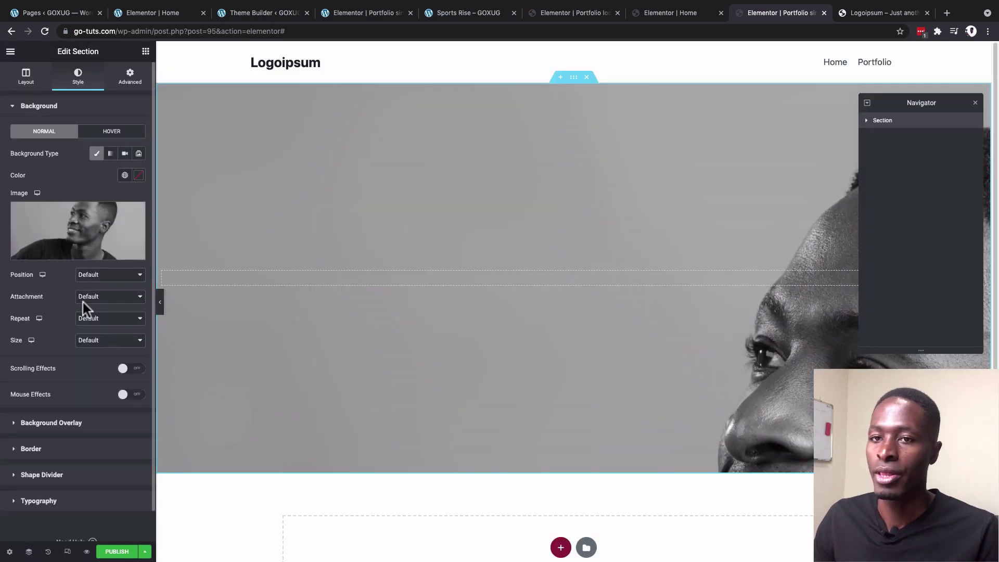
# Step: Set the background image to Center Center position, Fixed attachment, No-repeat and Cover size
pyautogui.click(85, 275)
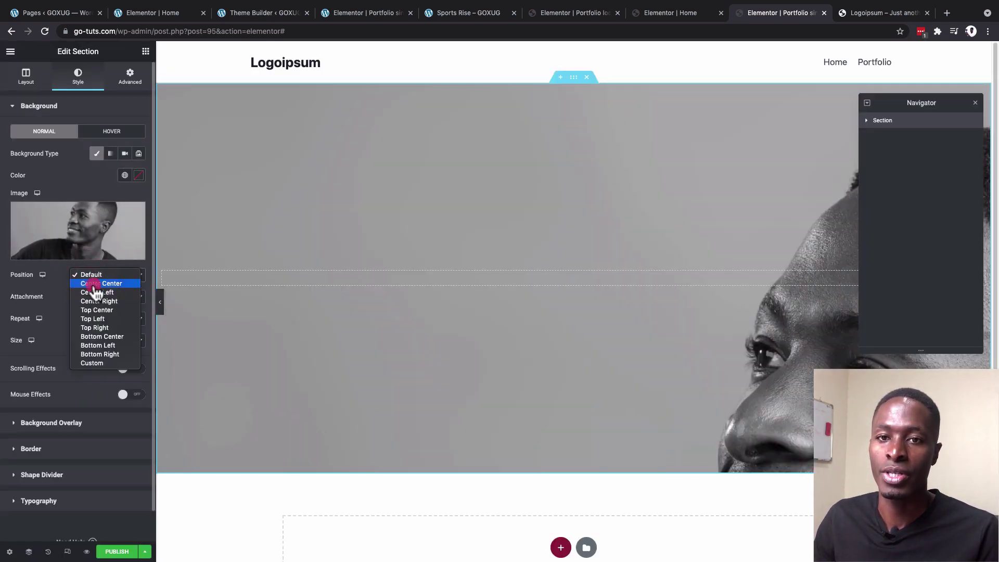
pyautogui.click(92, 282)
pyautogui.click(102, 301)
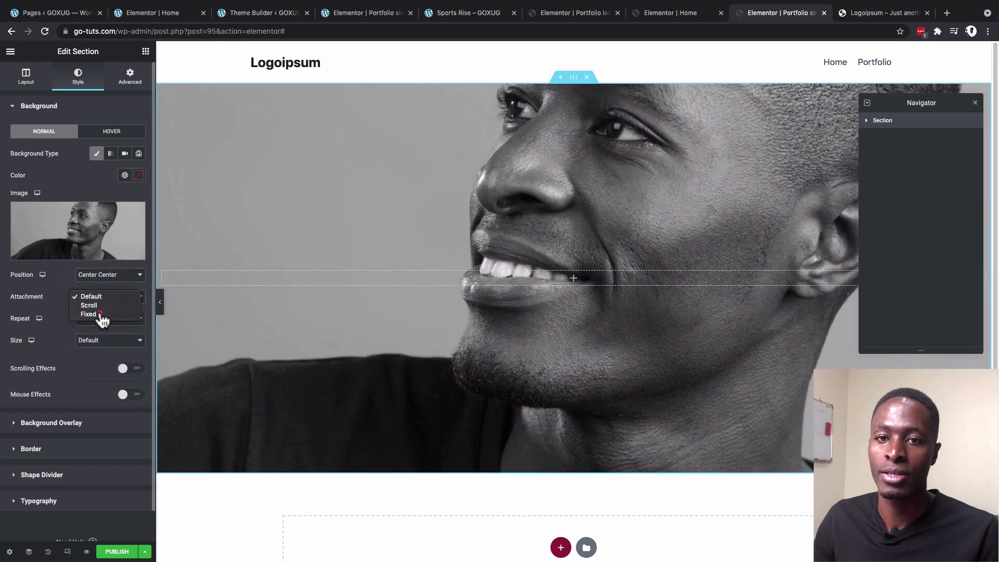
pyautogui.click(94, 314)
pyautogui.click(101, 338)
pyautogui.click(99, 344)
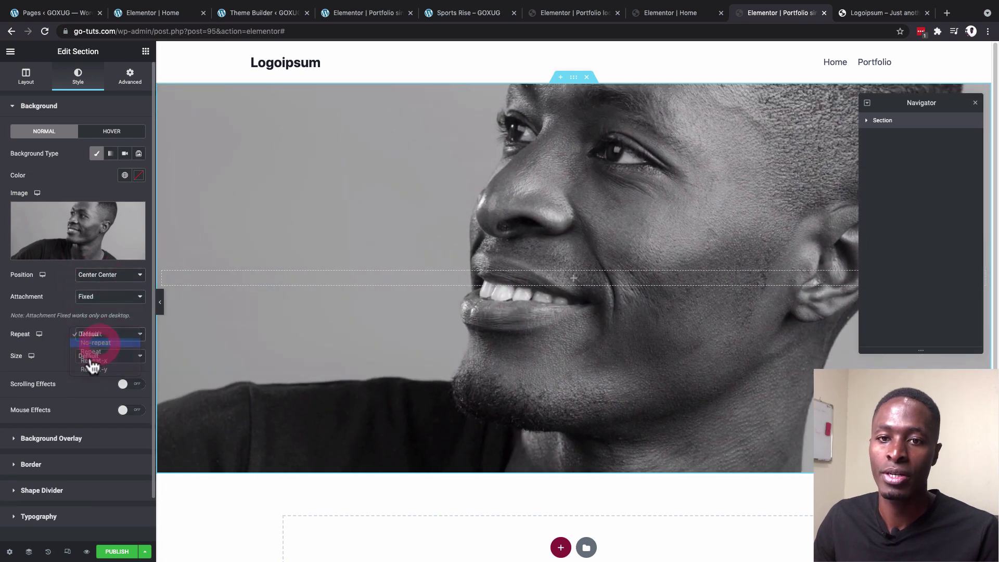
pyautogui.click(101, 358)
pyautogui.click(100, 373)
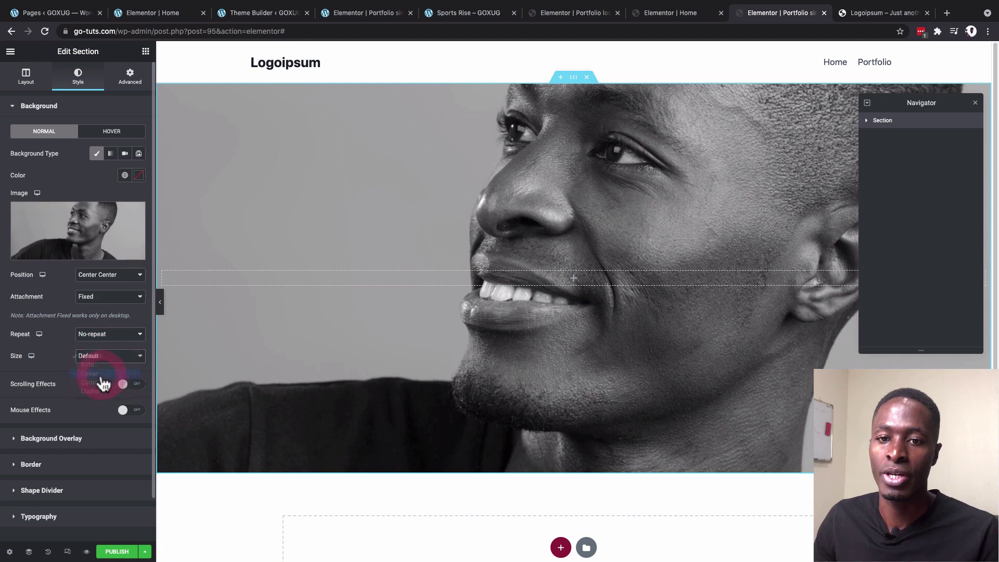
# Step: Give the section a classic background overlay in the near-black colour #030303
pyautogui.click(62, 439)
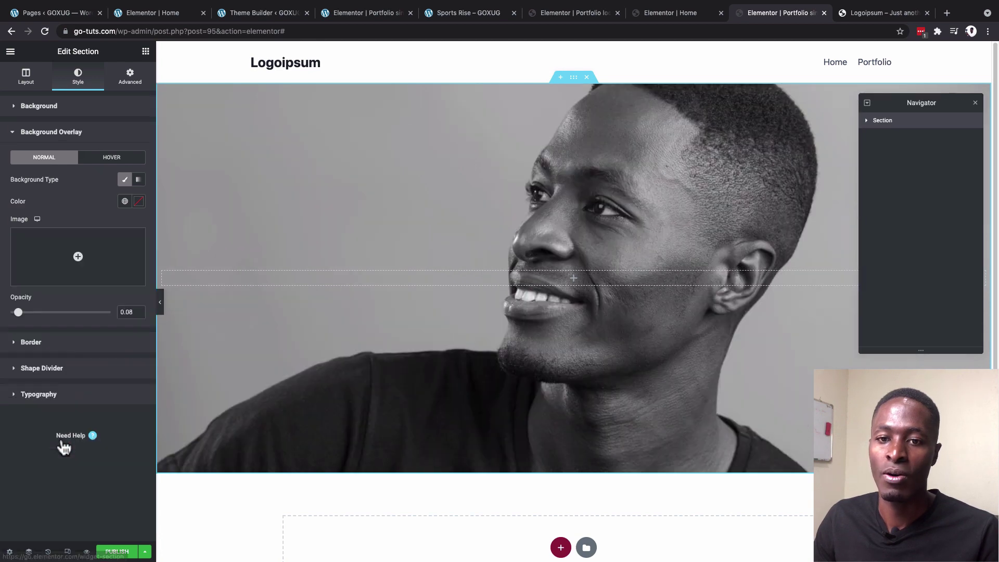
pyautogui.click(124, 202)
pyautogui.scroll(-5, 83, 321)
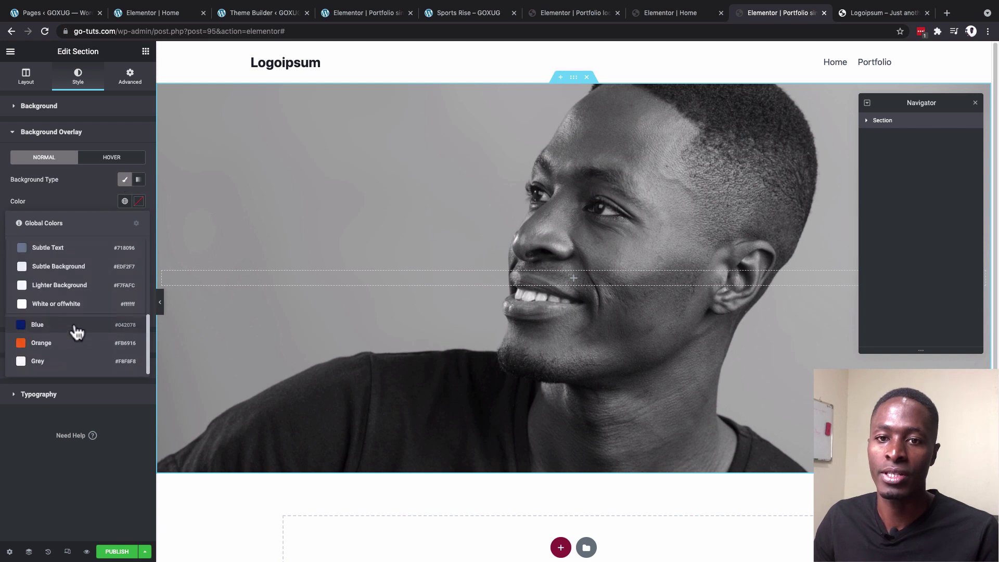
pyautogui.click(77, 331)
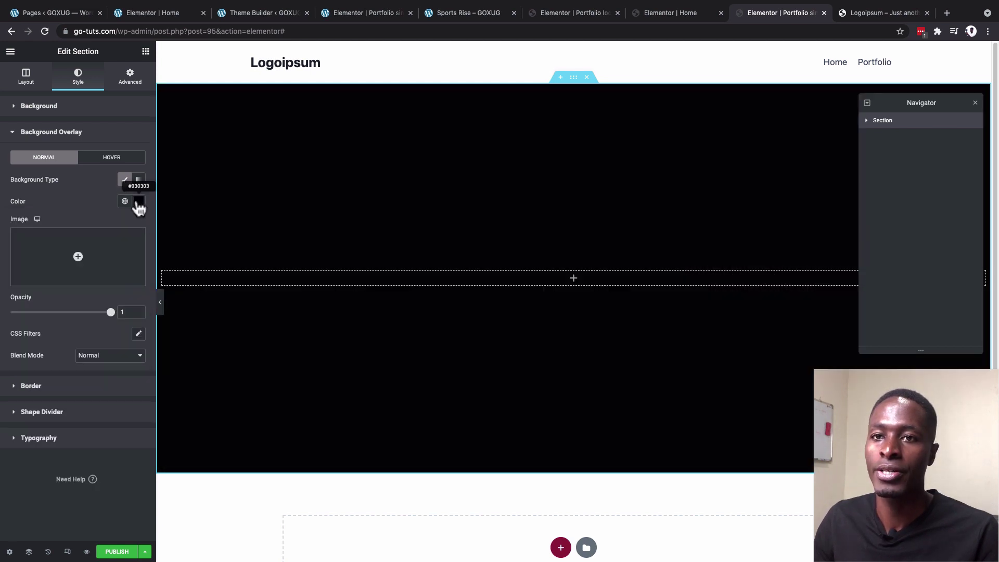
# Step: Save the overlay colour as a global colour named "Black" and set the overlay opacity to 0.80
pyautogui.click(138, 202)
pyautogui.click(138, 202)
pyautogui.click(138, 202)
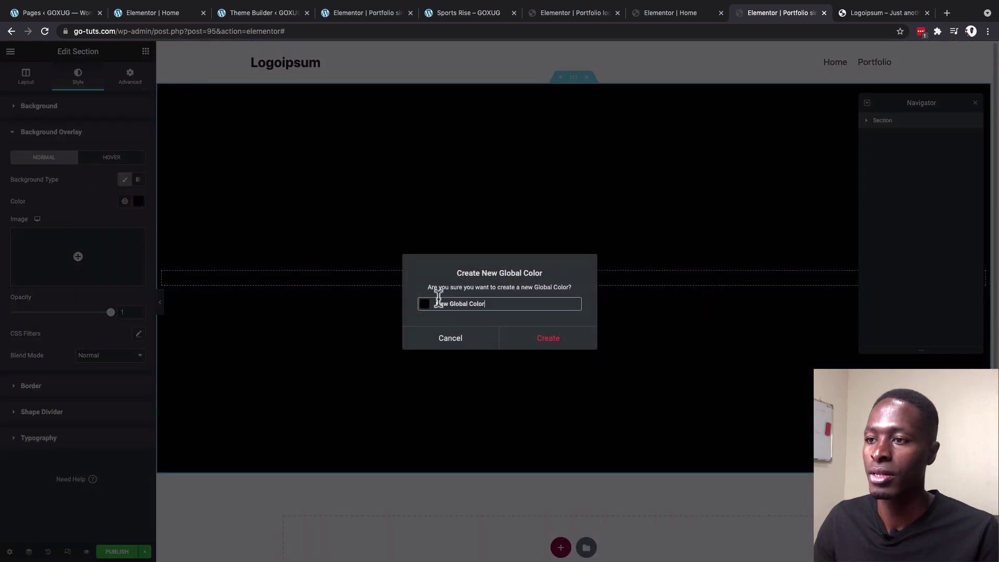
pyautogui.moveTo(436, 303); pyautogui.dragTo(516, 304)
pyautogui.write('Black')
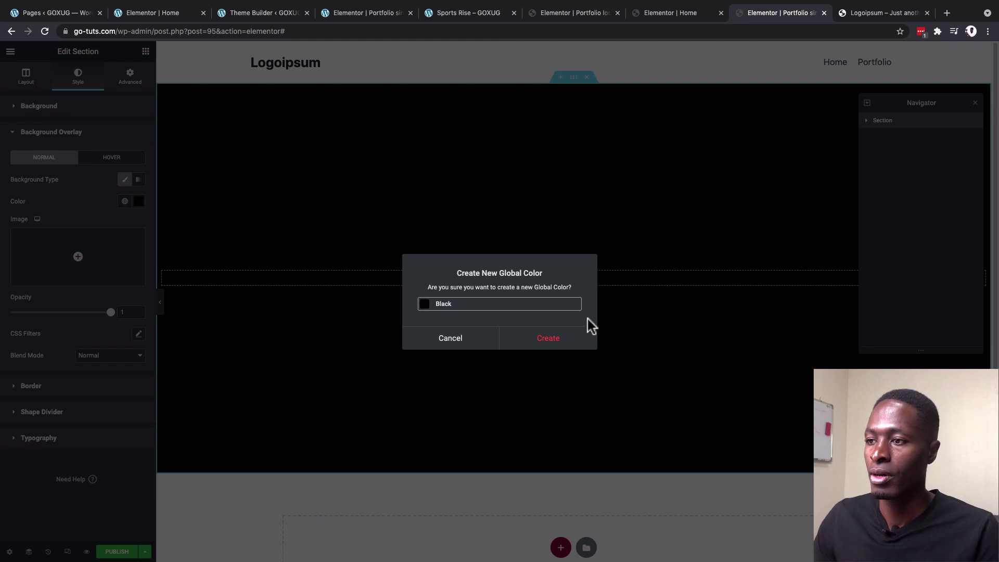
pyautogui.click(557, 344)
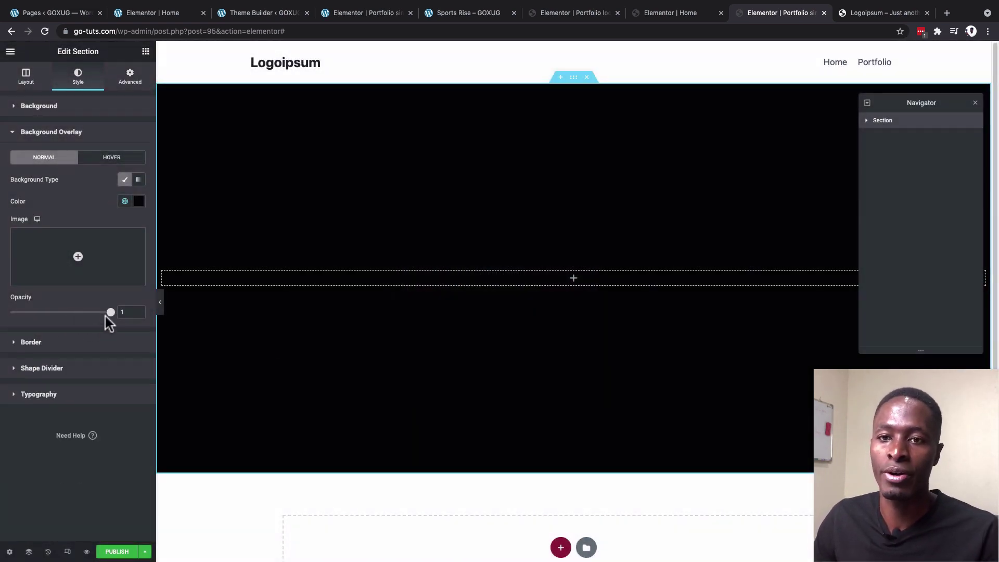
pyautogui.moveTo(111, 319); pyautogui.dragTo(97, 319)
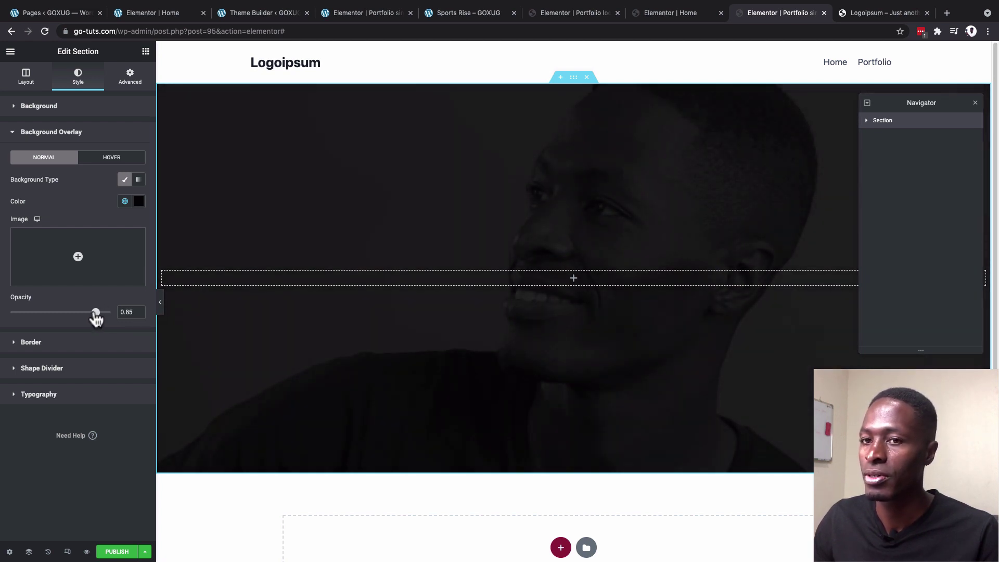
pyautogui.click(134, 312)
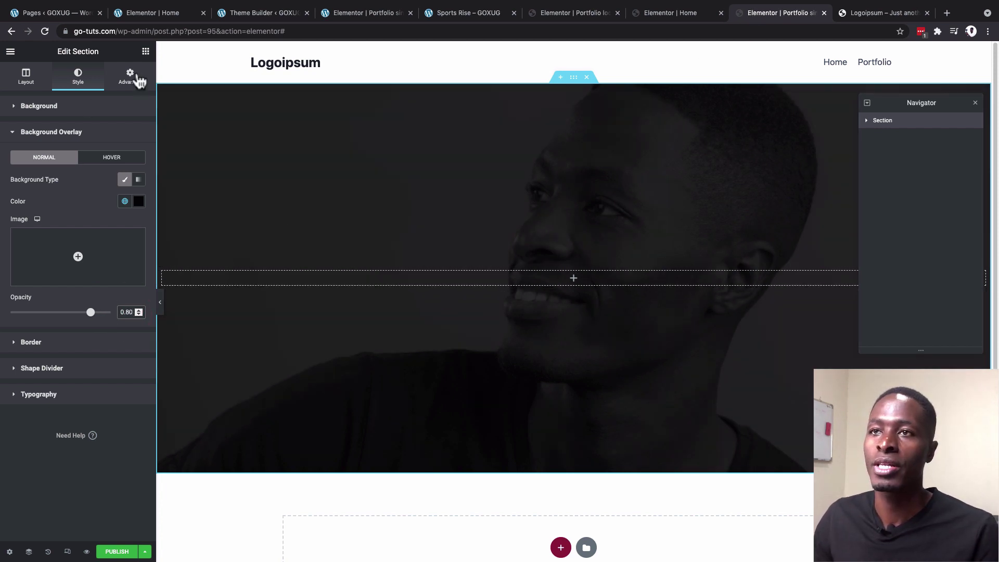
# Step: Add a Post Title widget to the empty column of the hero section
pyautogui.click(146, 51)
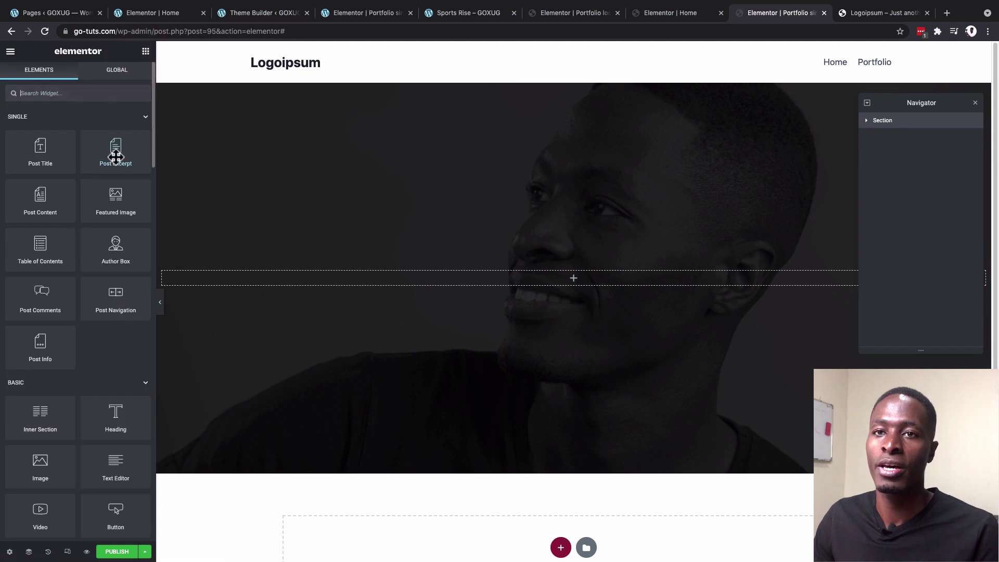
pyautogui.moveTo(36, 150); pyautogui.dragTo(598, 271)
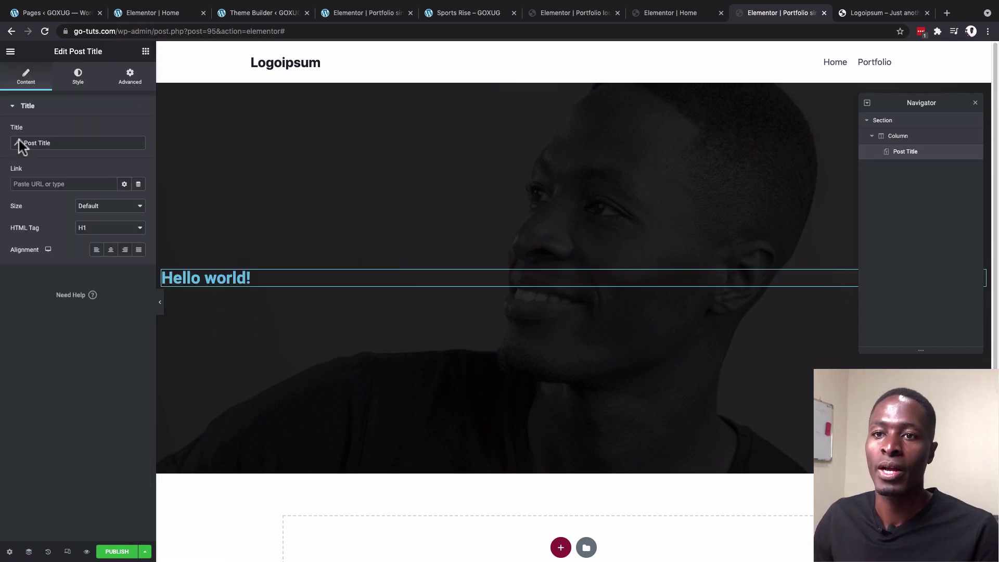
# Step: Set the template's preview settings to show dynamic content as Portfolio
pyautogui.click(9, 551)
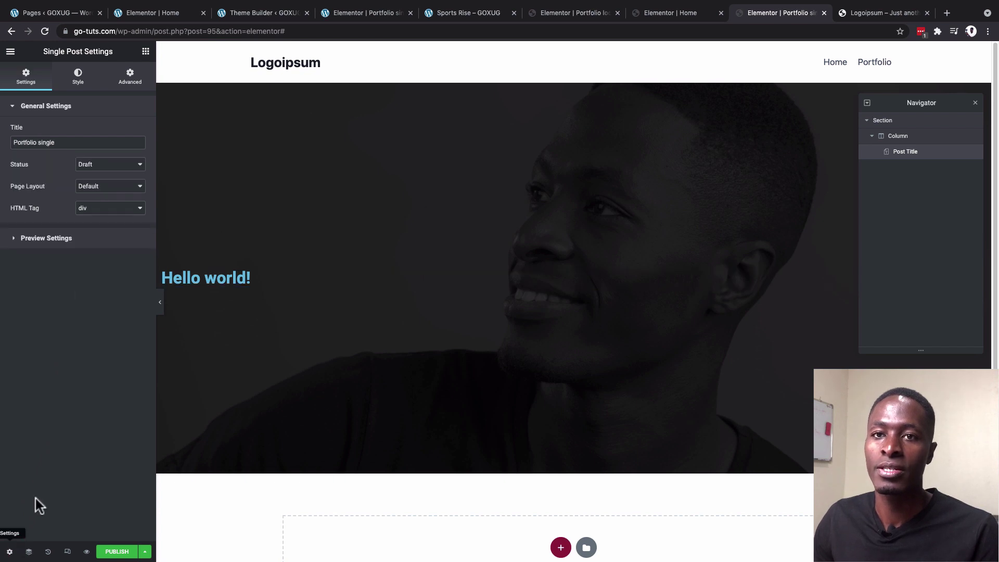
pyautogui.click(51, 244)
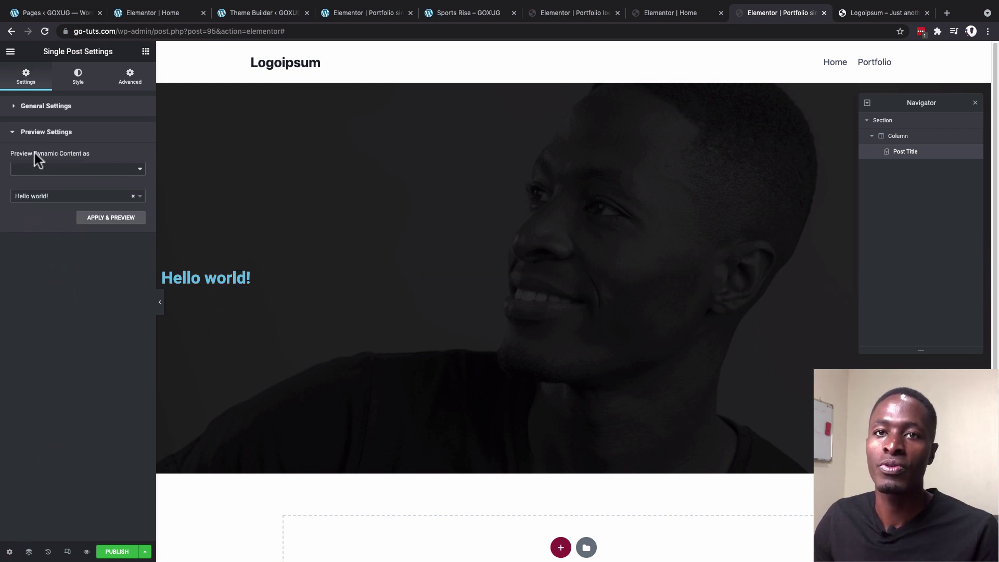
pyautogui.click(85, 170)
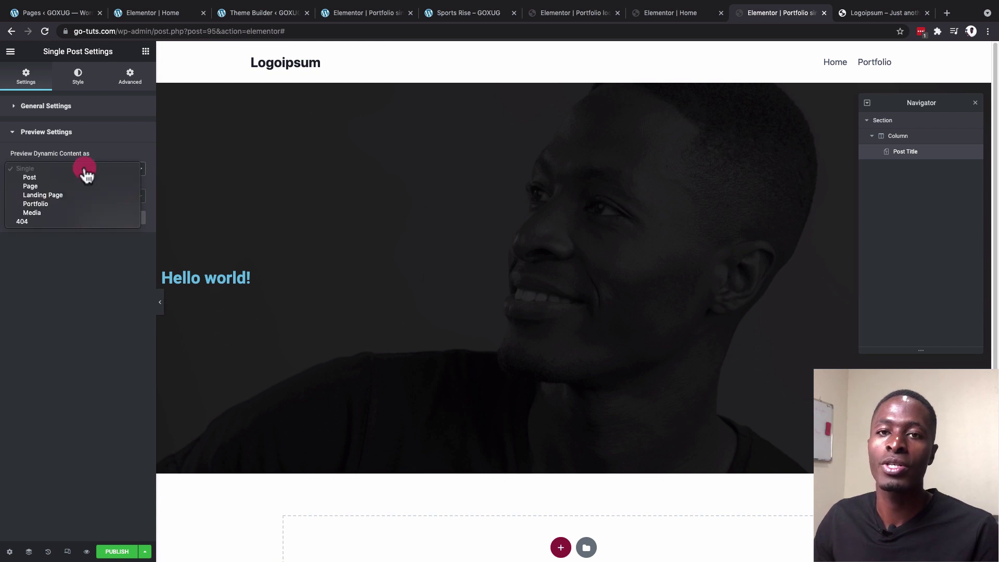
pyautogui.click(75, 204)
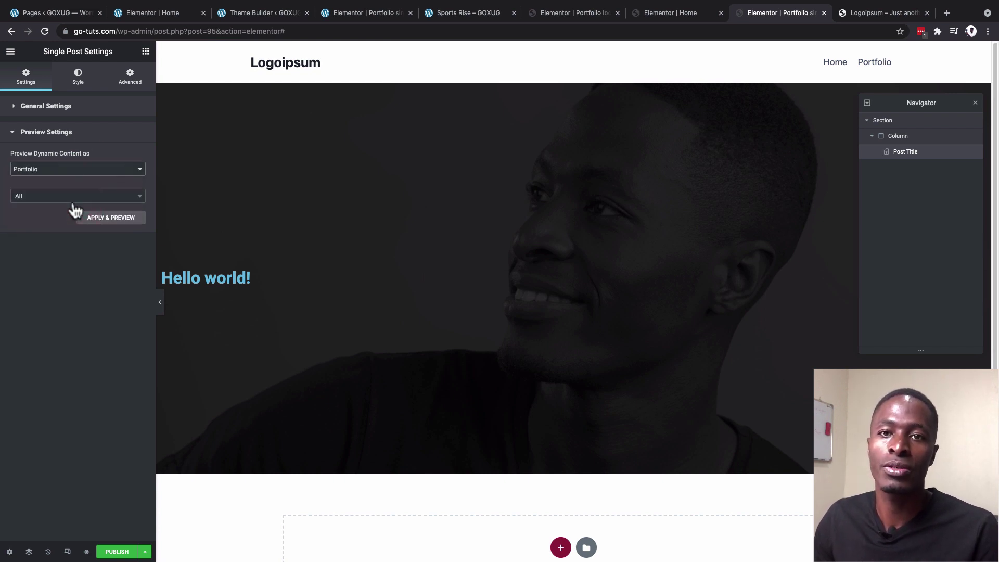
# Step: Apply Sports Rise as the Portfolio item used to preview the template's dynamic content
pyautogui.click(65, 199)
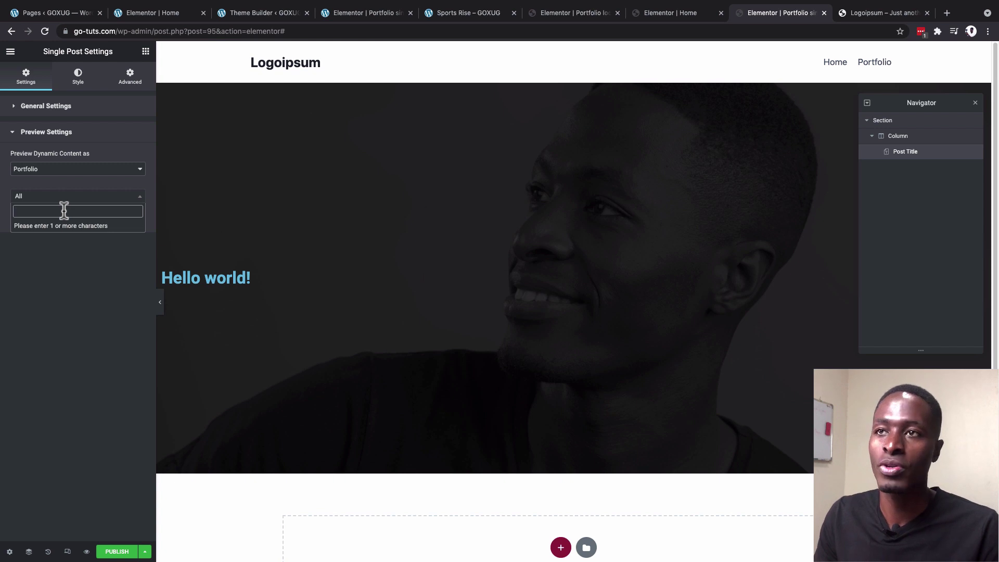
pyautogui.write('sport')
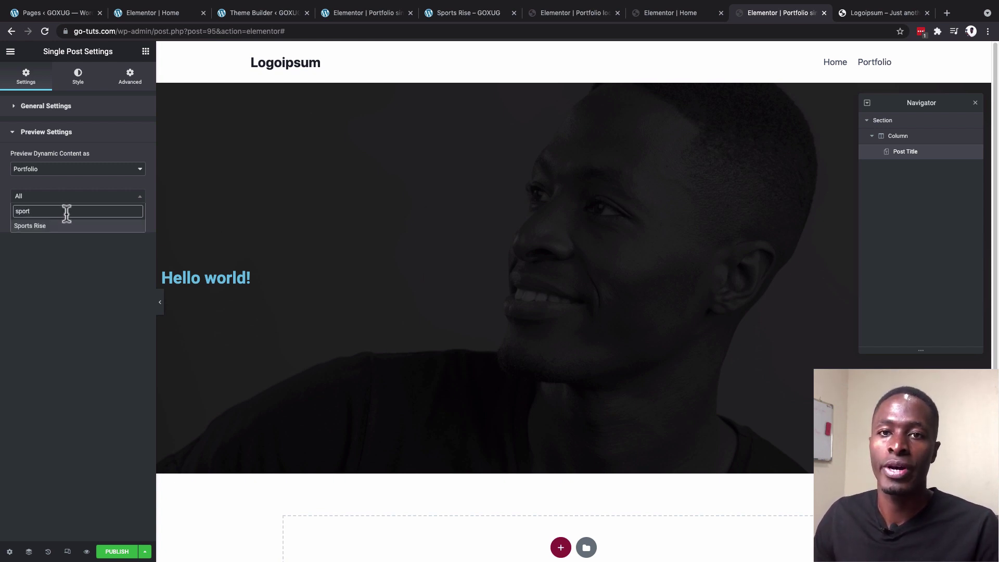
pyautogui.click(67, 225)
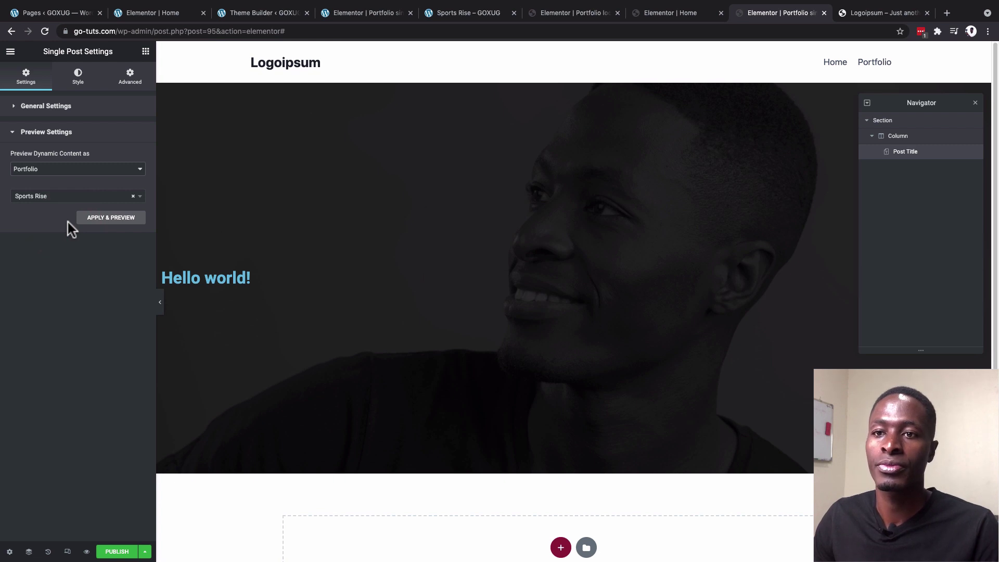
pyautogui.click(106, 221)
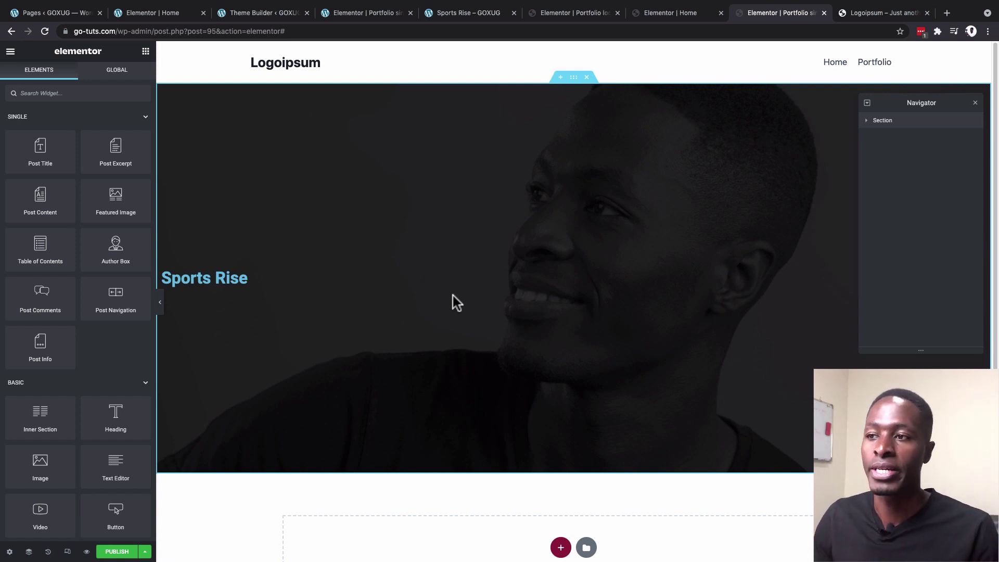
# Step: Centre the post title in the hero section and set its text color to the white global color
pyautogui.click(679, 282)
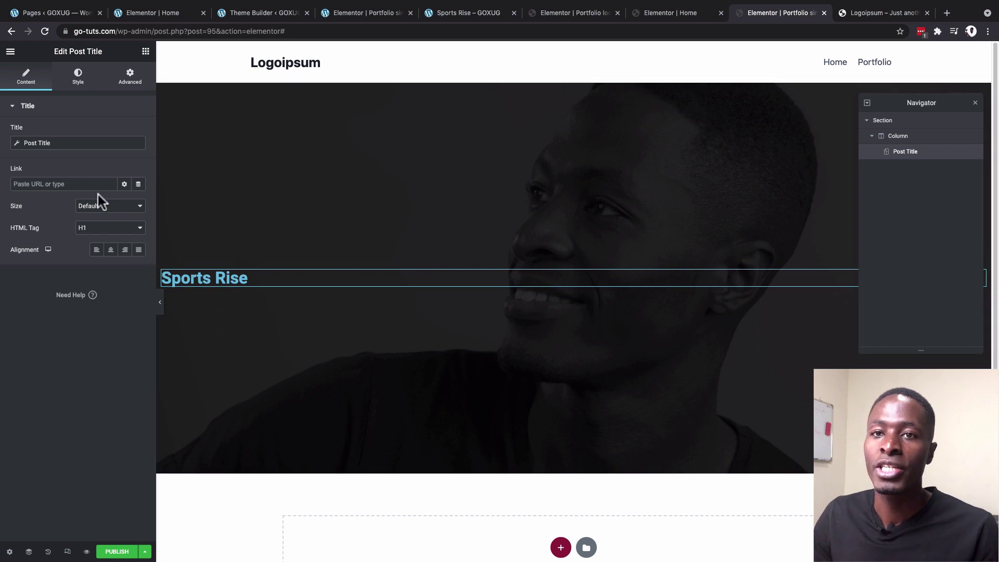
pyautogui.click(110, 250)
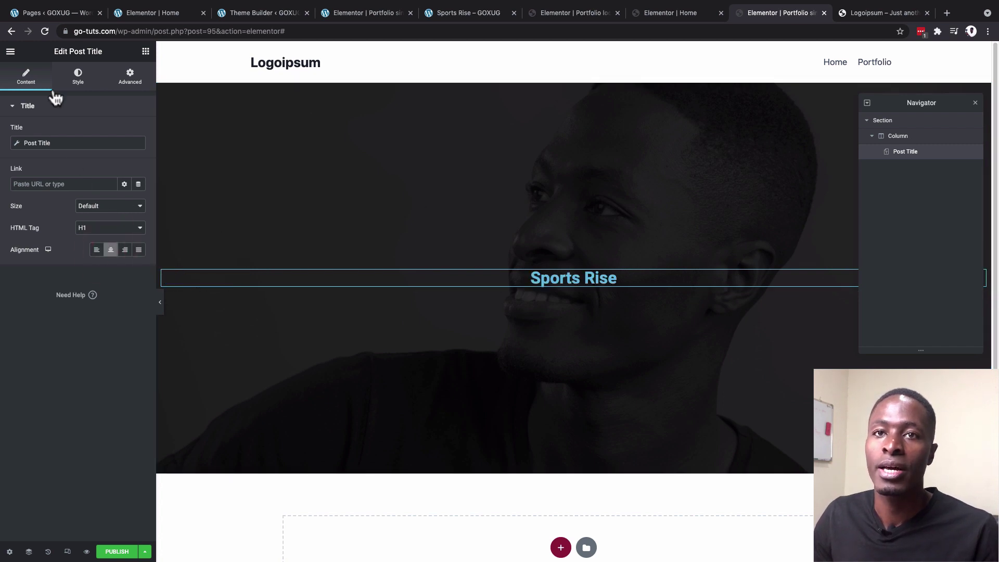
pyautogui.click(78, 77)
pyautogui.click(124, 131)
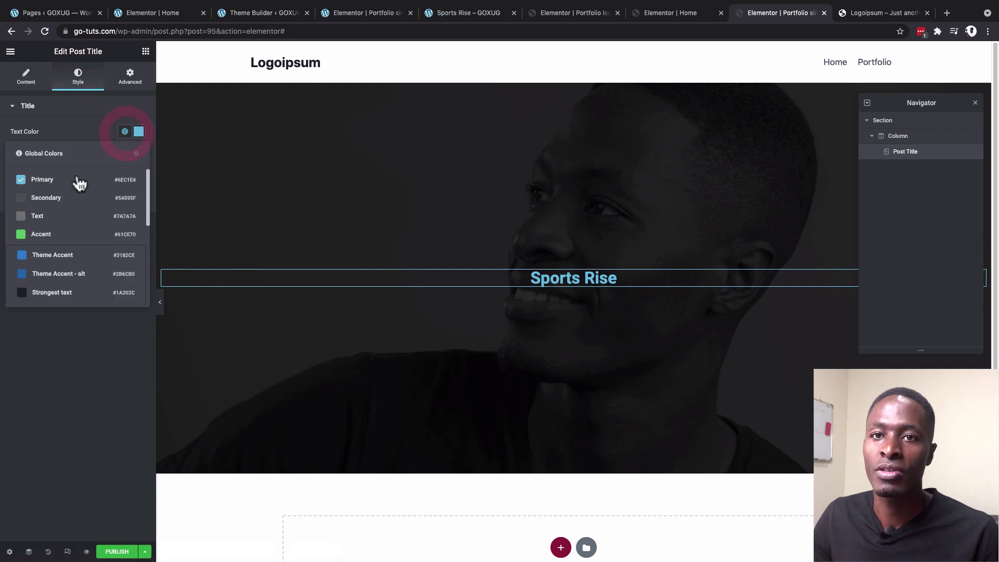
pyautogui.scroll(-5, 49, 260)
pyautogui.click(47, 215)
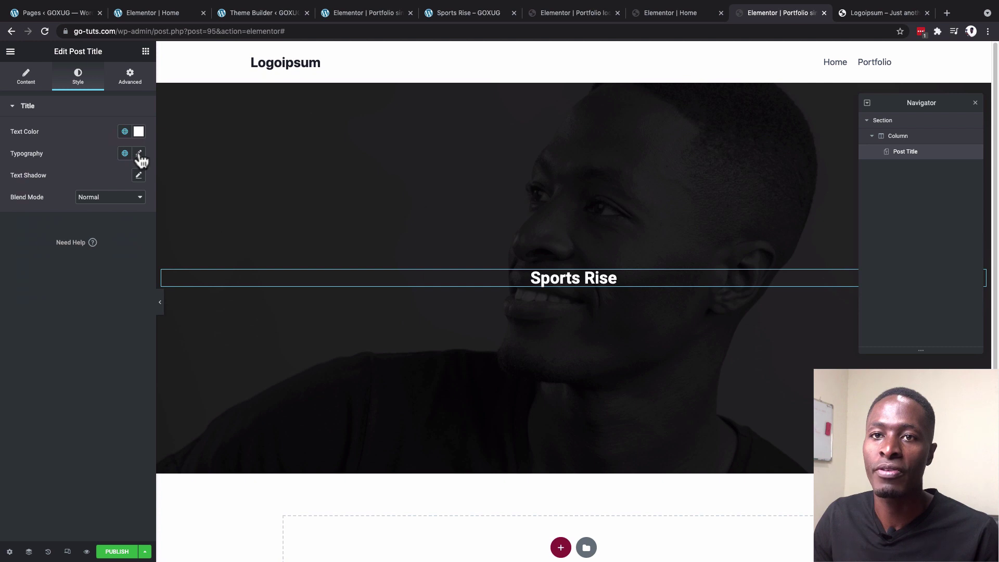
# Step: Set the post title's typography to the Amatic SC font at 70 px
pyautogui.click(140, 155)
pyautogui.click(108, 204)
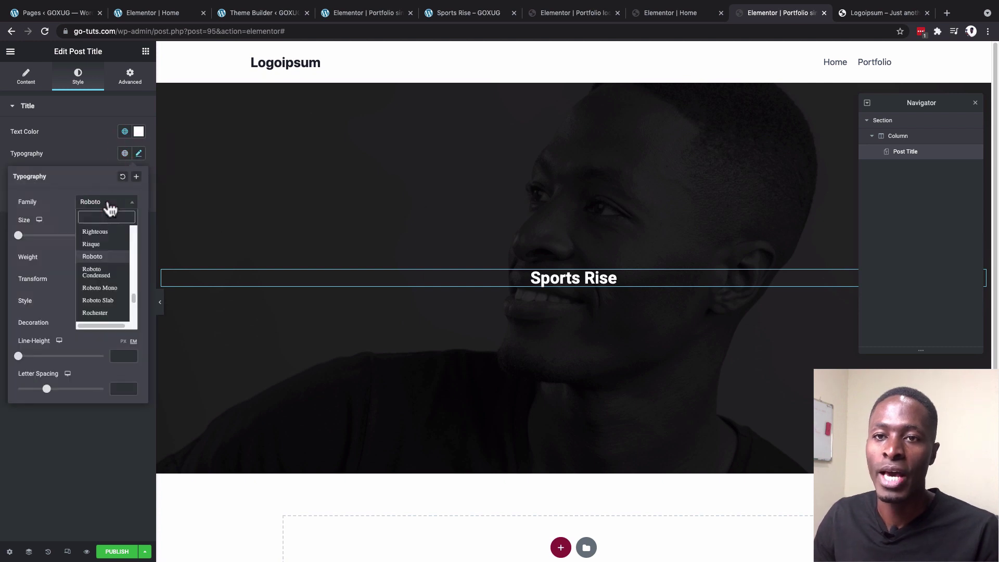
pyautogui.write('ama')
pyautogui.click(93, 269)
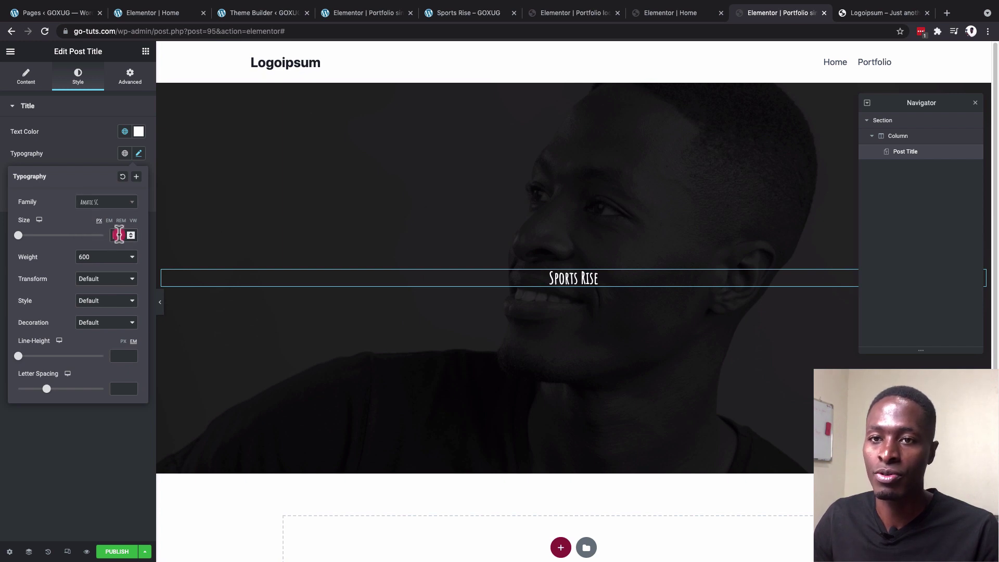
pyautogui.write('70')
pyautogui.click(545, 263)
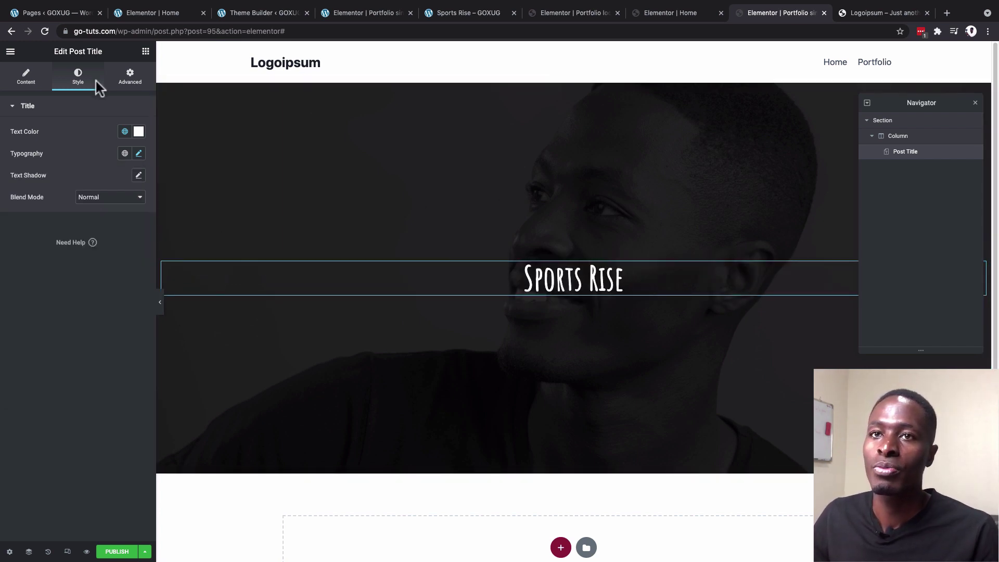
# Step: Add a Text Editor widget below the post title in the hero section
pyautogui.click(146, 52)
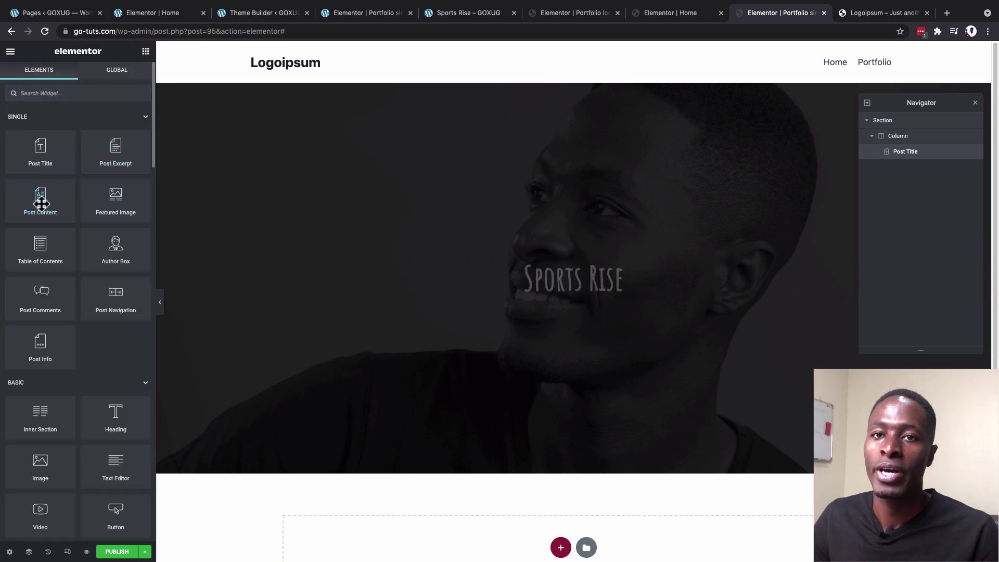
pyautogui.moveTo(123, 470); pyautogui.dragTo(572, 290)
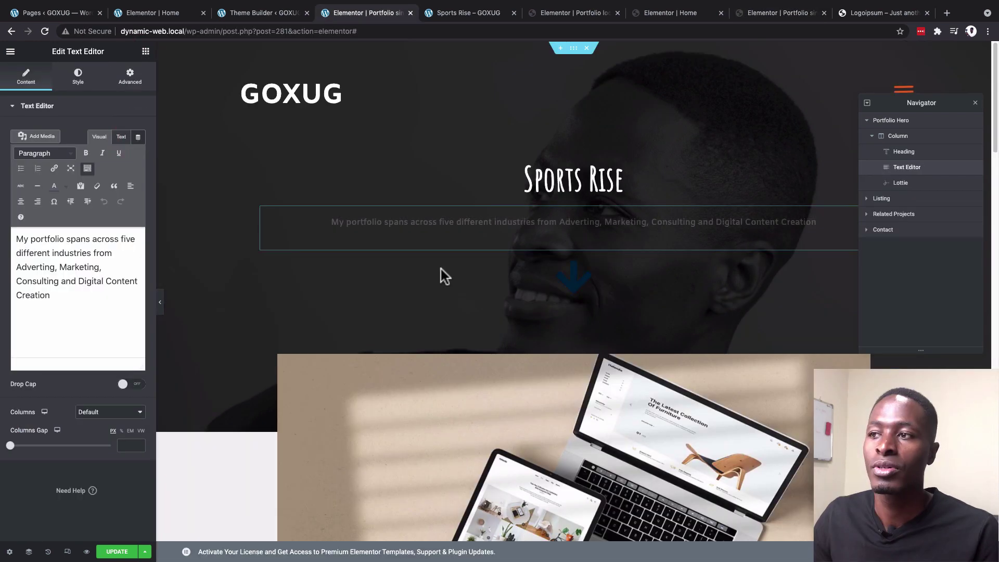
# Step: In the dynamic-web.local portfolio template, link the hero's Text Editor content to the Project Type custom field
pyautogui.click(777, 221)
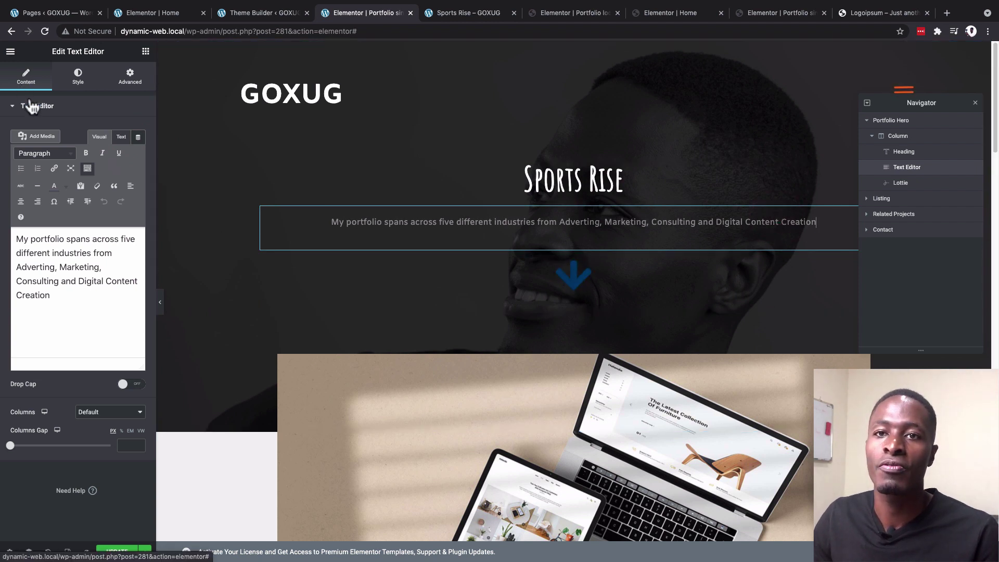
pyautogui.click(138, 137)
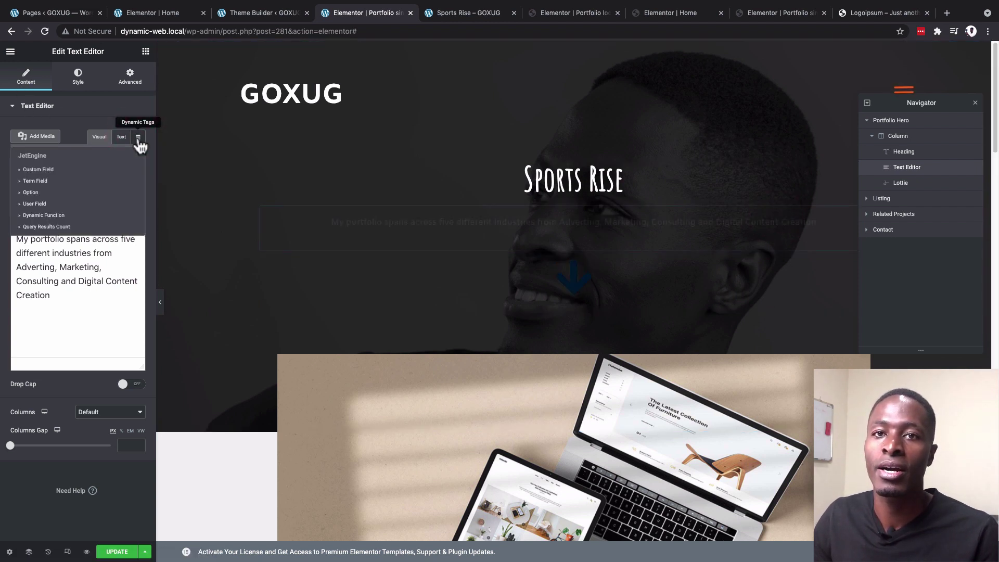
pyautogui.click(48, 170)
pyautogui.click(110, 188)
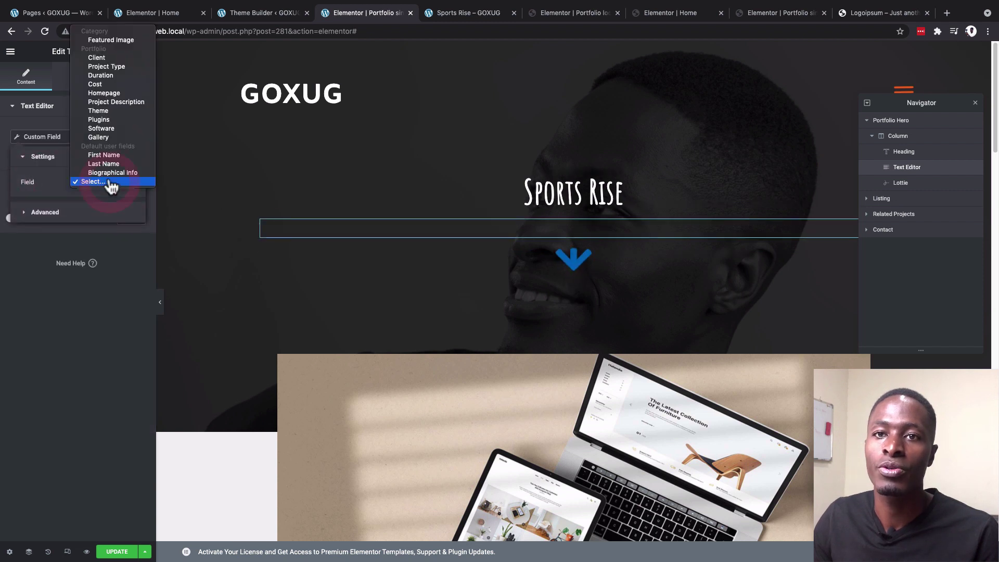
pyautogui.click(114, 68)
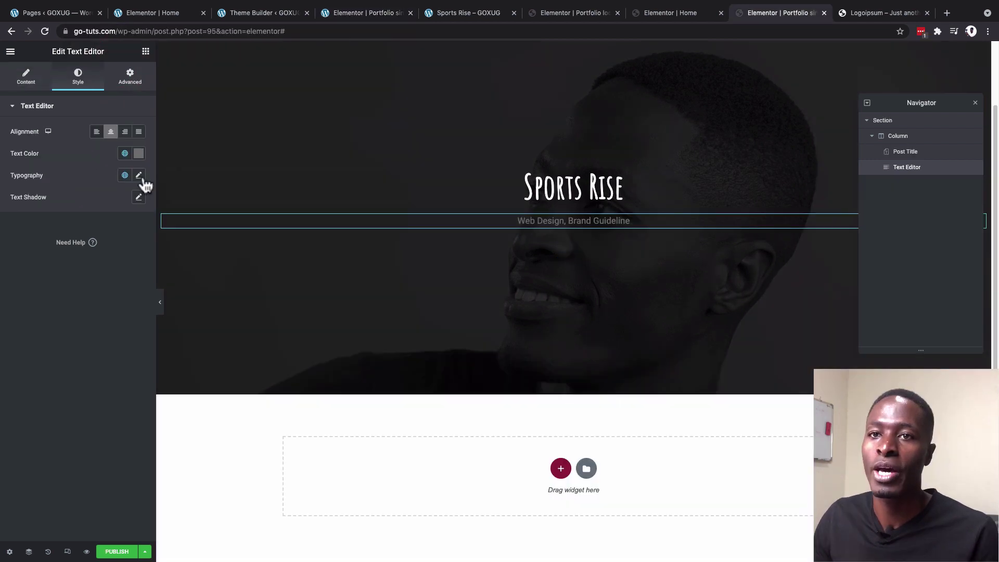
# Step: In the go-tuts.com template, set the hero Text Editor's font family to Amiko
pyautogui.click(138, 176)
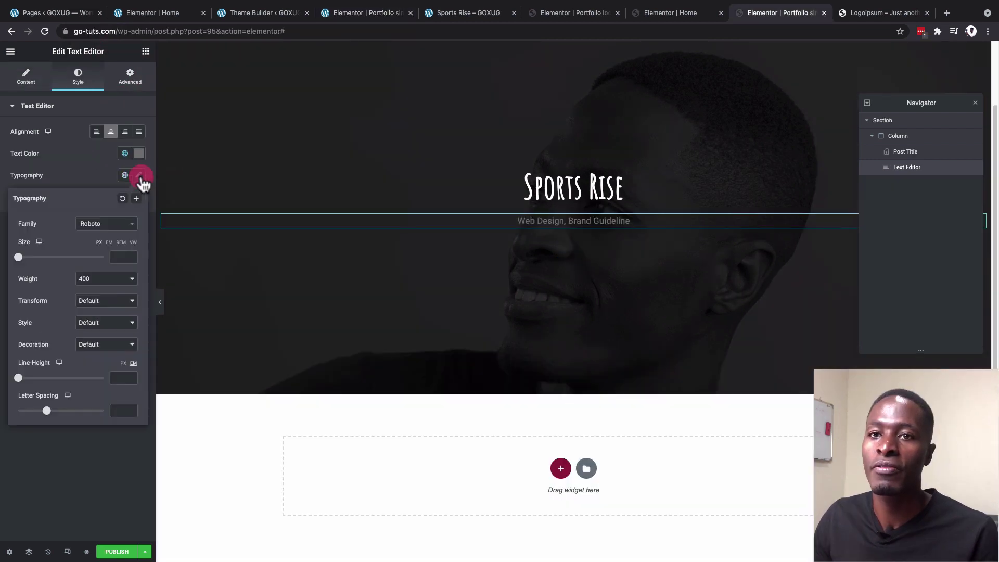
pyautogui.click(106, 224)
pyautogui.write('ami')
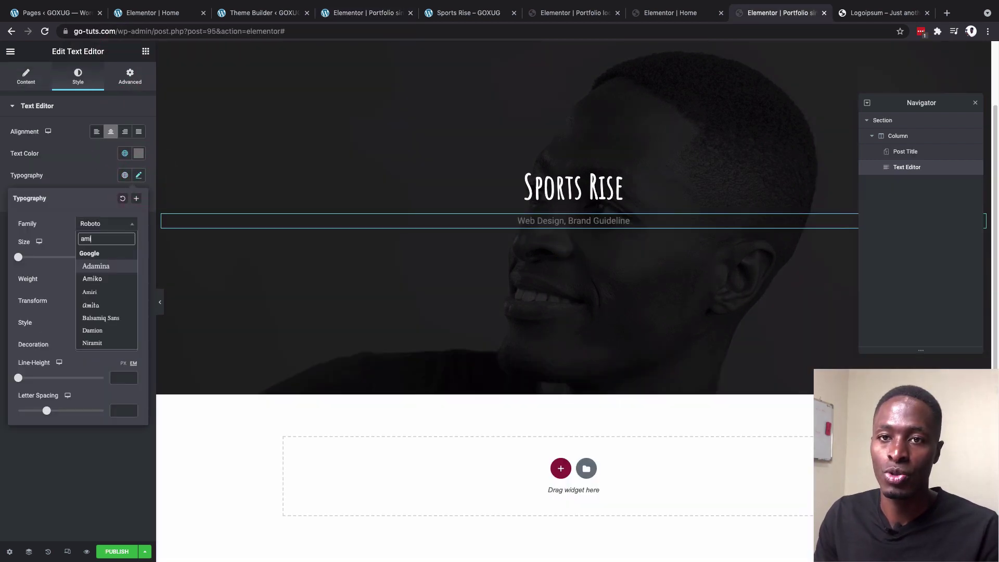
pyautogui.click(112, 284)
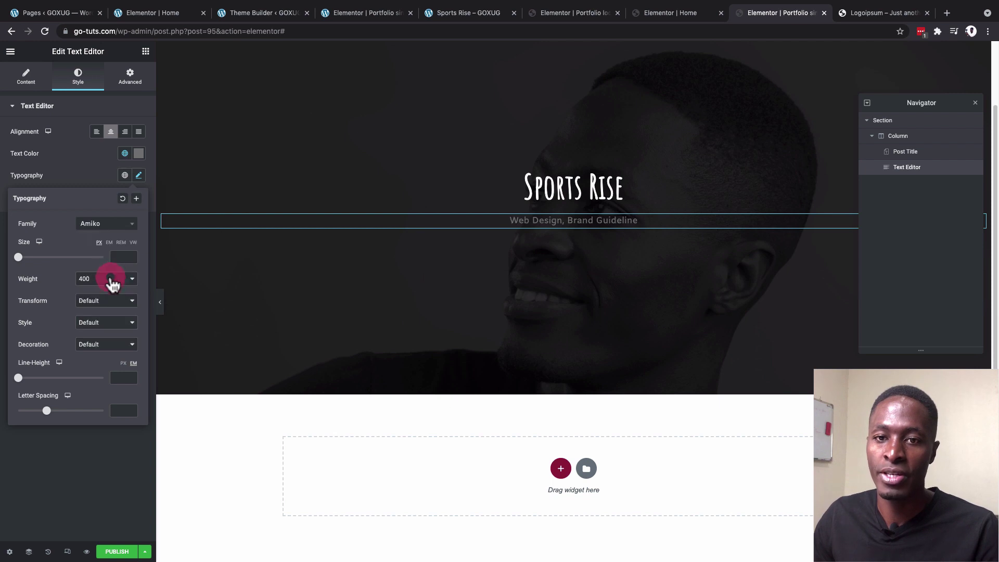
pyautogui.click(725, 296)
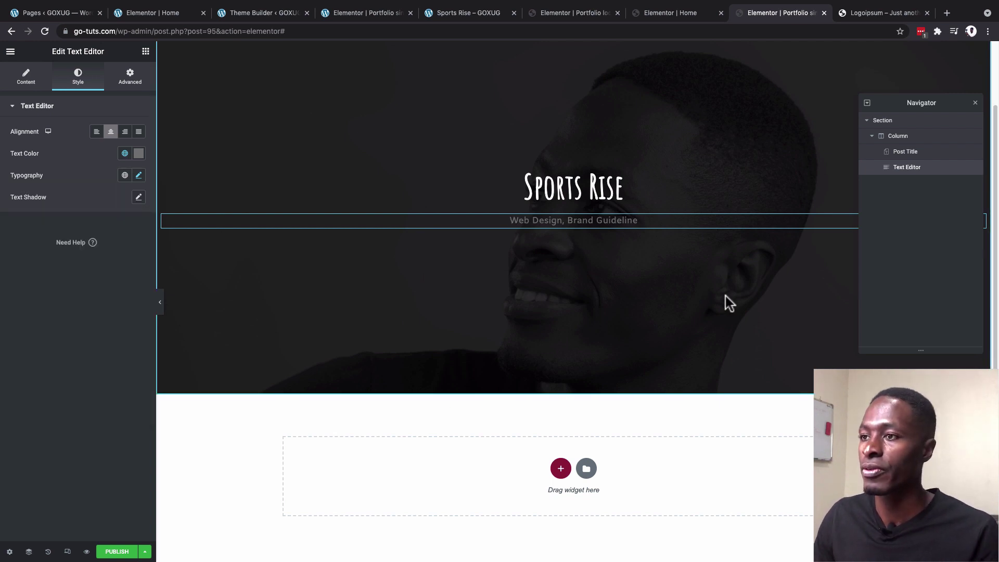
# Step: Examine the hero section of the reference Sports Rise page, including its arrow animation, and return to the go-tuts.com template
pyautogui.press('super+5')
pyautogui.scroll(1, 504, 157)
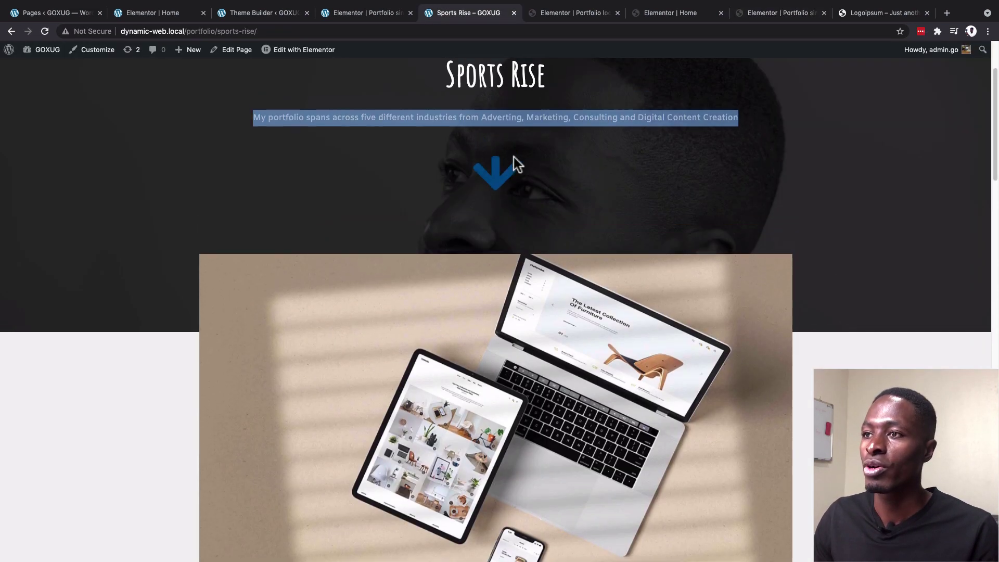
pyautogui.click(501, 162)
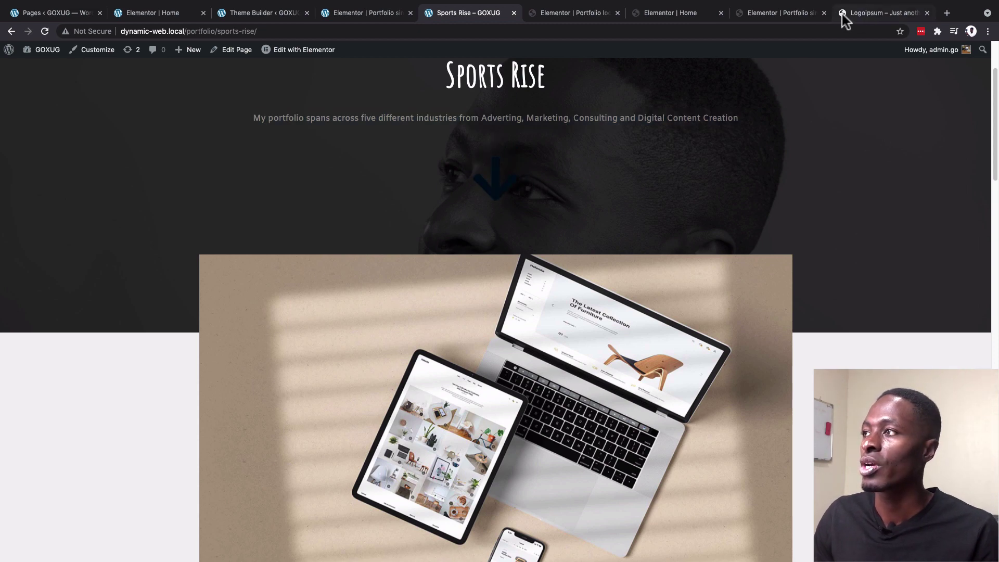
pyautogui.click(794, 12)
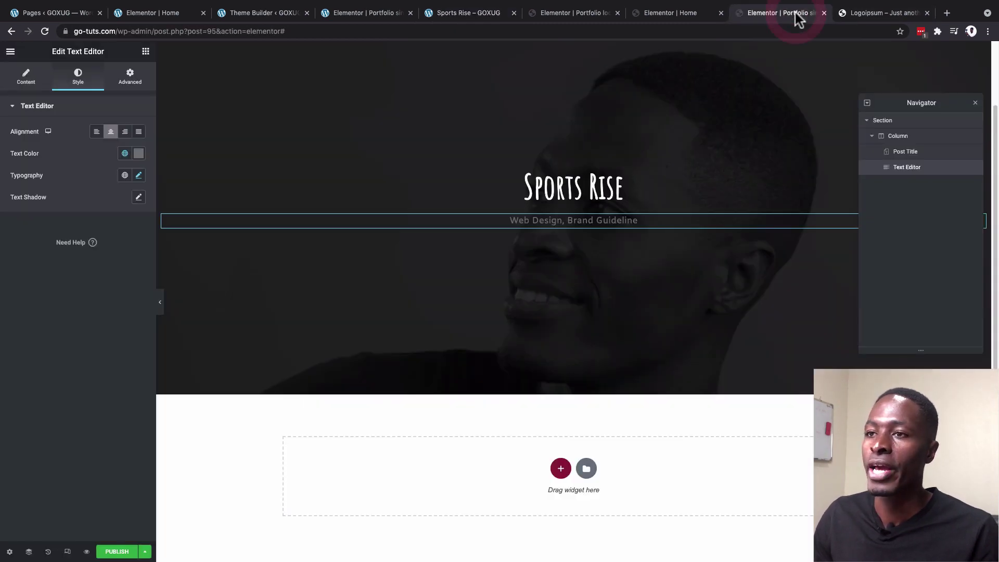
pyautogui.click(147, 52)
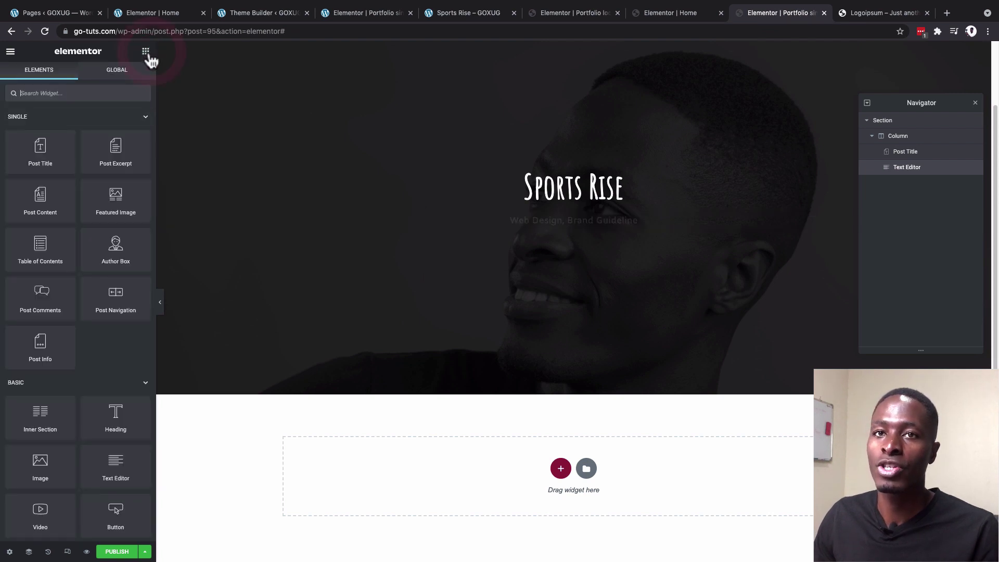
pyautogui.write('lot')
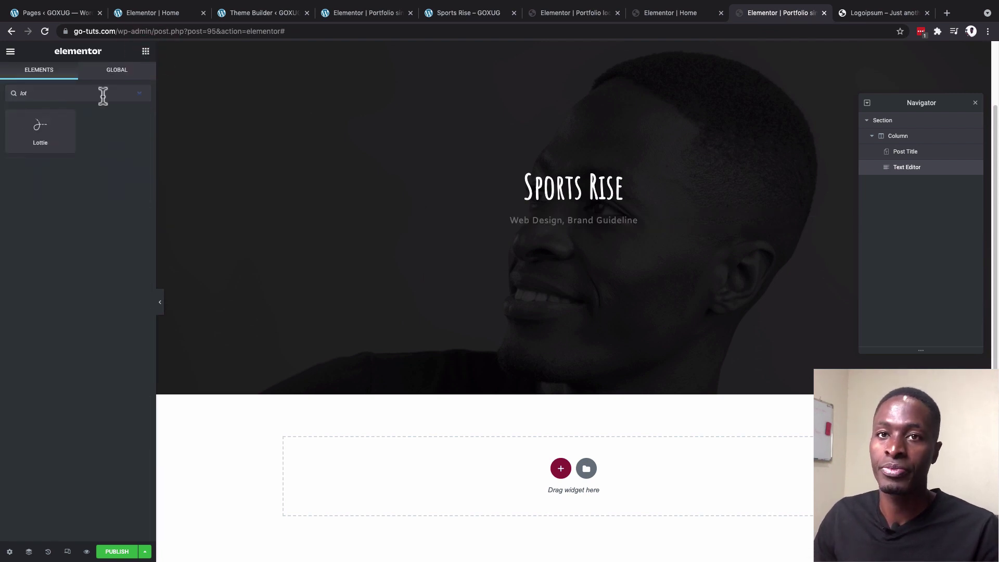
pyautogui.moveTo(42, 130); pyautogui.dragTo(577, 225)
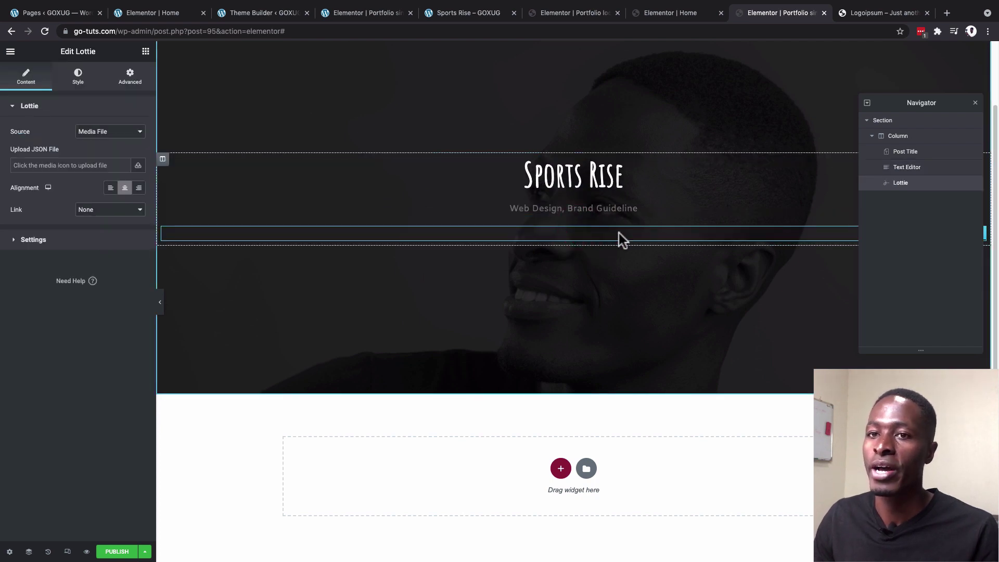
pyautogui.click(103, 132)
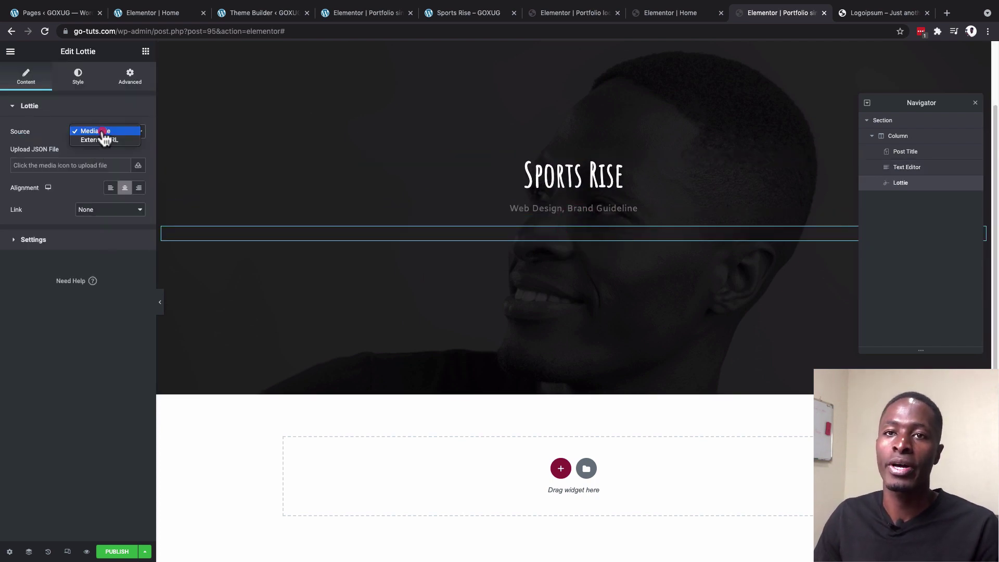
pyautogui.click(104, 141)
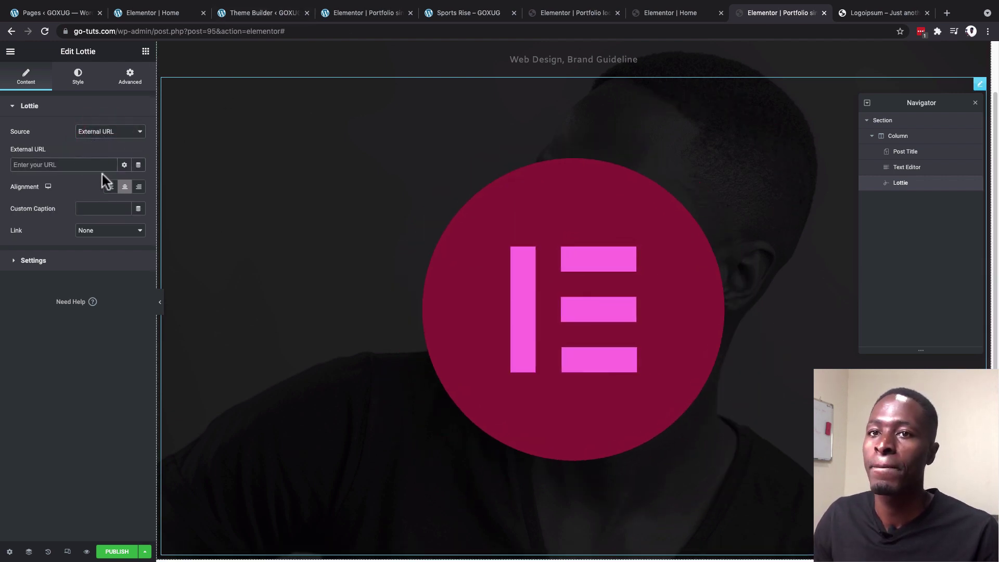
pyautogui.press('super+v')
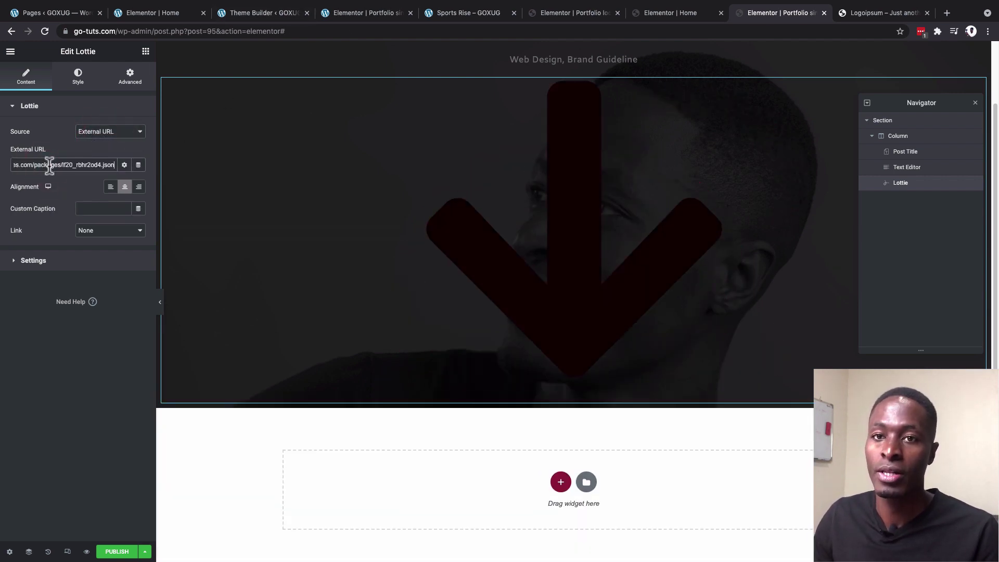
# Step: Set the Lottie arrow's width to 6% and turn on looping for its animation
pyautogui.click(40, 265)
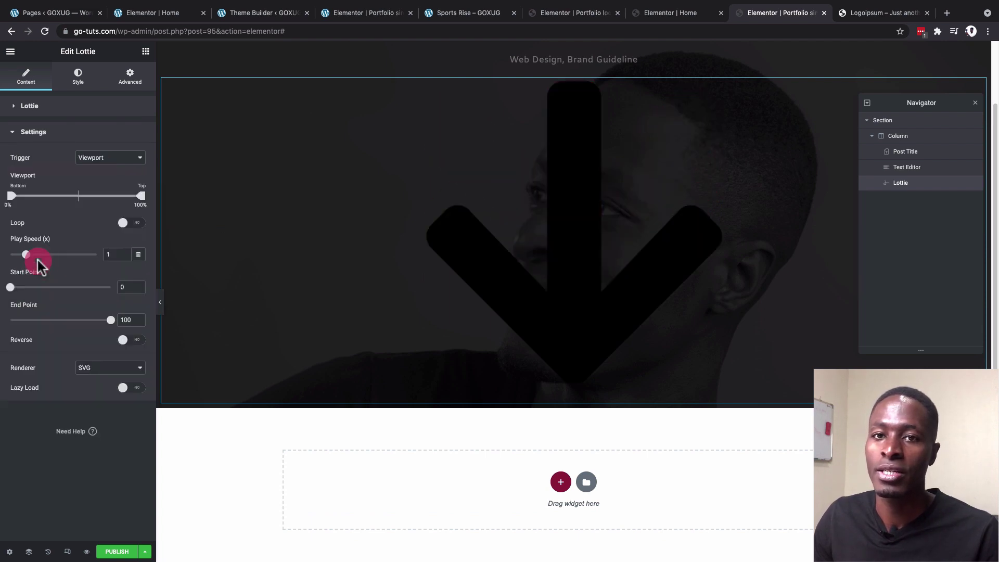
pyautogui.click(242, 192)
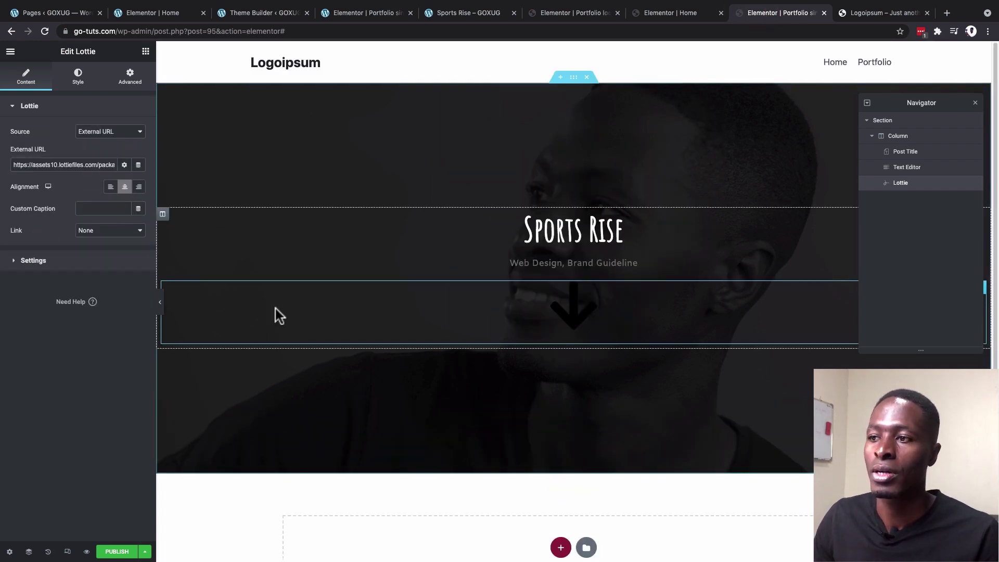
pyautogui.click(31, 260)
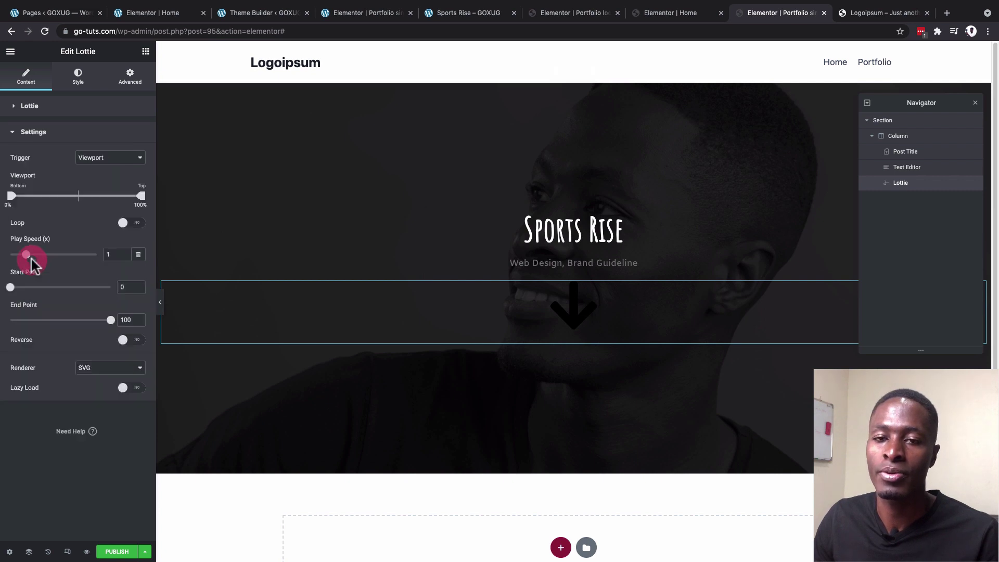
pyautogui.click(133, 223)
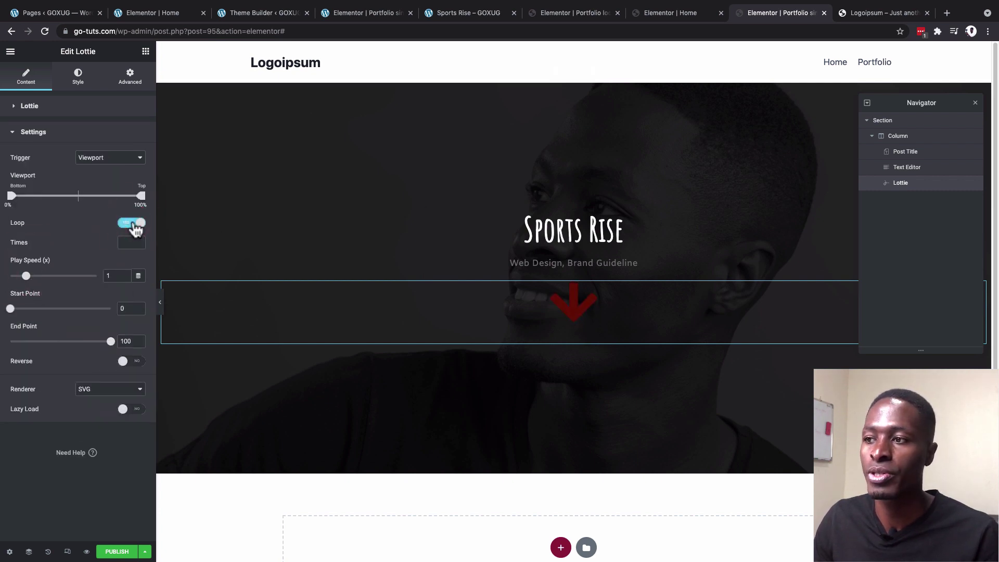
# Step: Recolour the Lottie arrow blue by setting the Hue of its CSS filters to 237
pyautogui.click(78, 78)
pyautogui.click(139, 260)
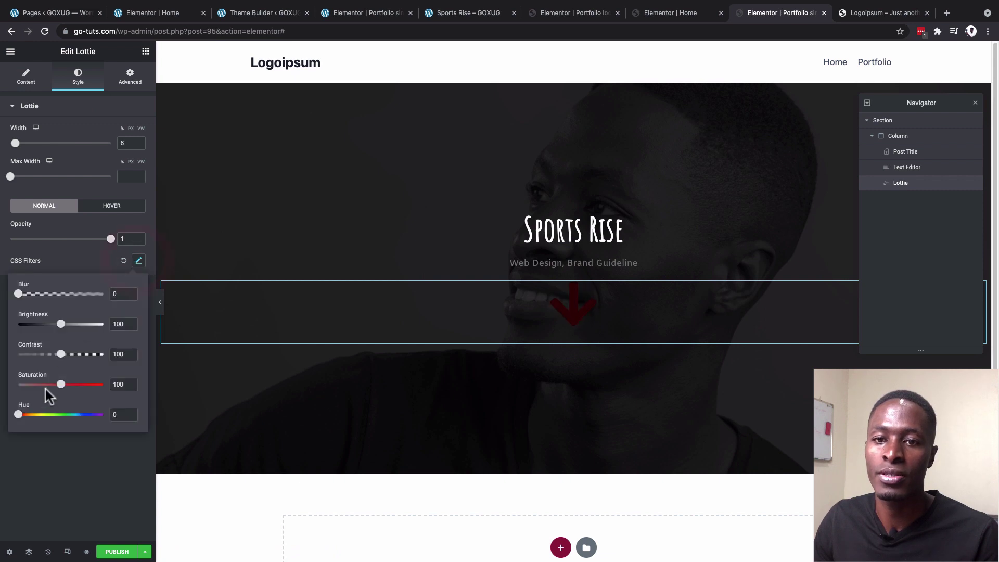
pyautogui.moveTo(19, 414); pyautogui.dragTo(74, 416)
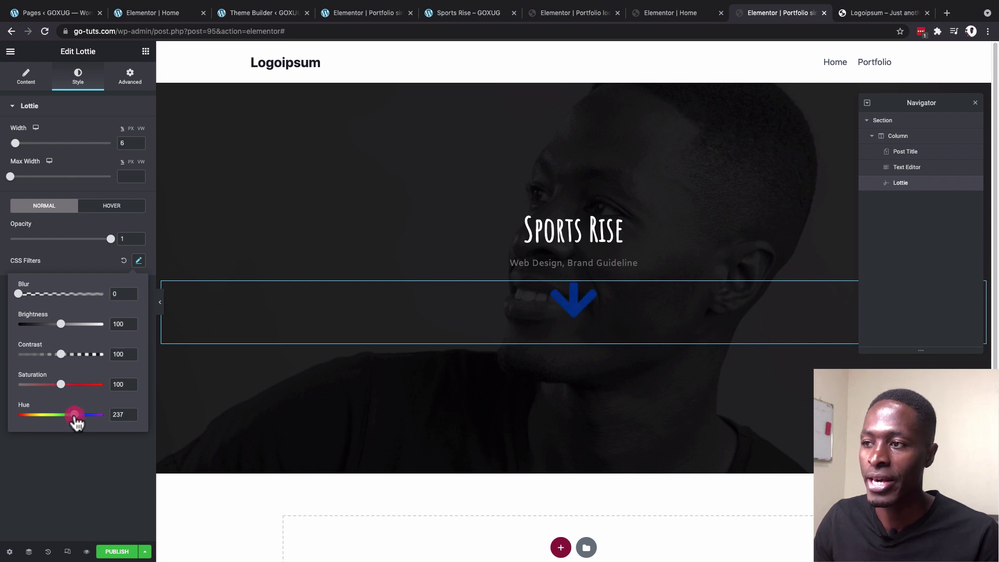
pyautogui.click(58, 457)
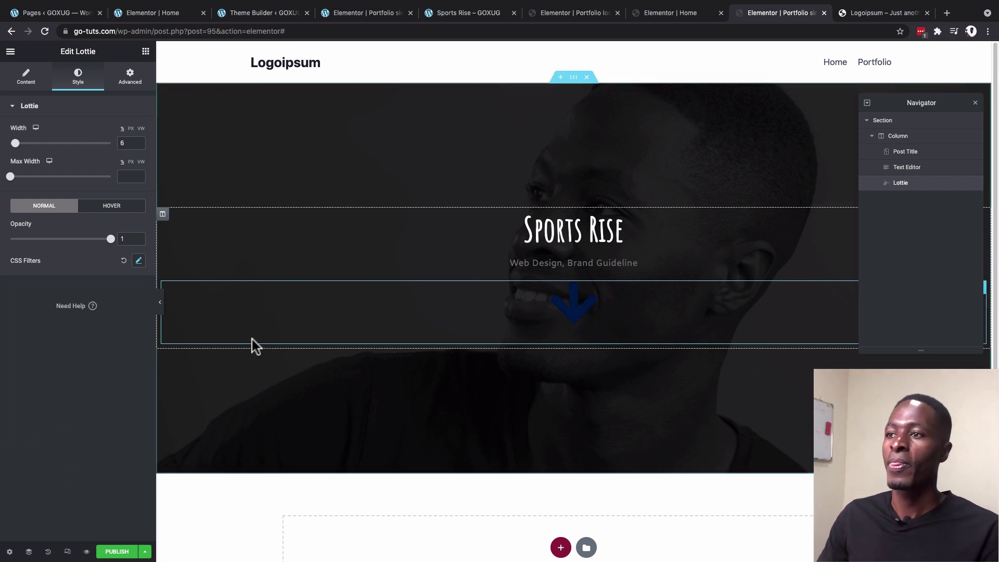
pyautogui.scroll(-3, 523, 354)
pyautogui.scroll(3, 473, 318)
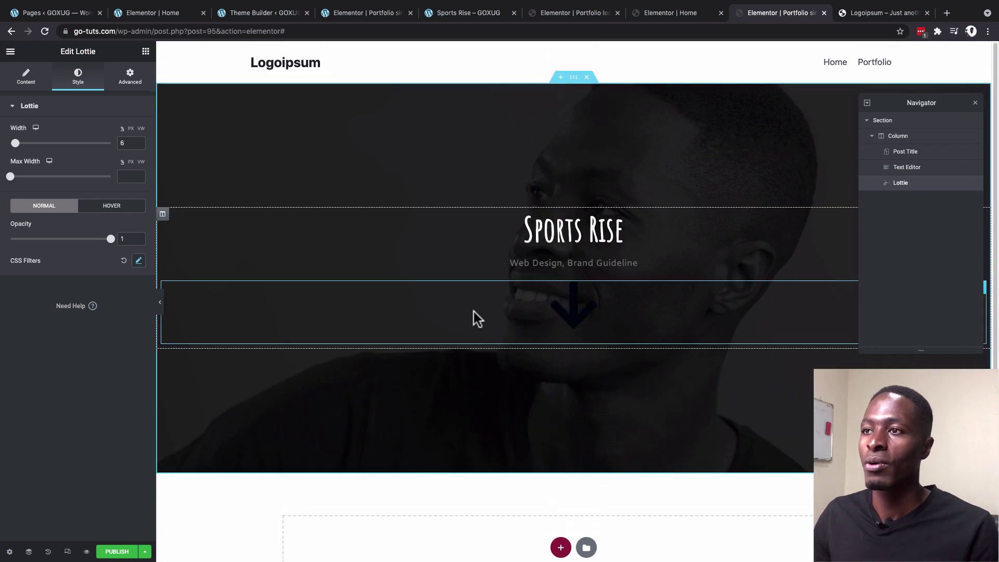
# Step: Rename the hero section in the Navigator as "Portfolio hero"
pyautogui.click(884, 124)
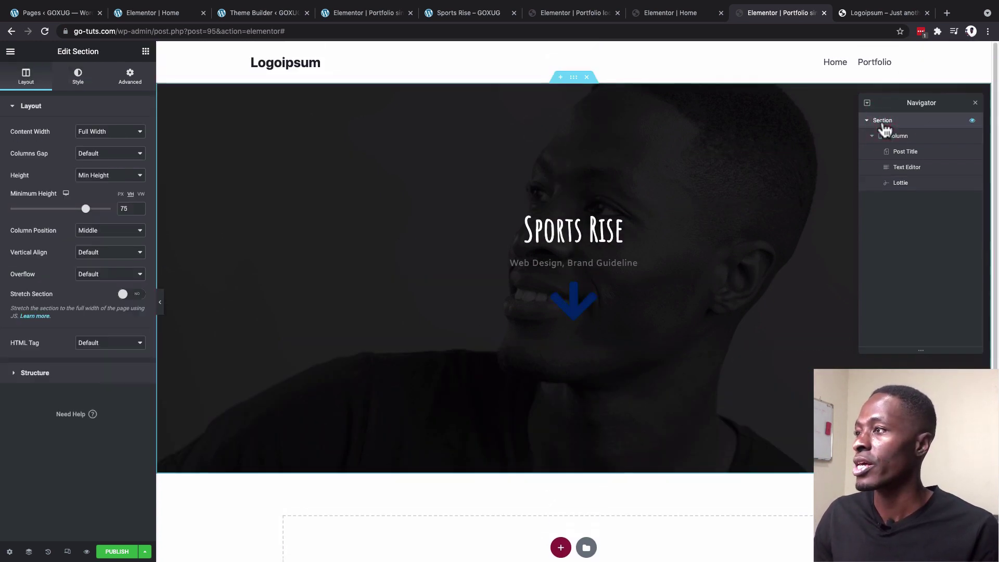
pyautogui.doubleClick(884, 124)
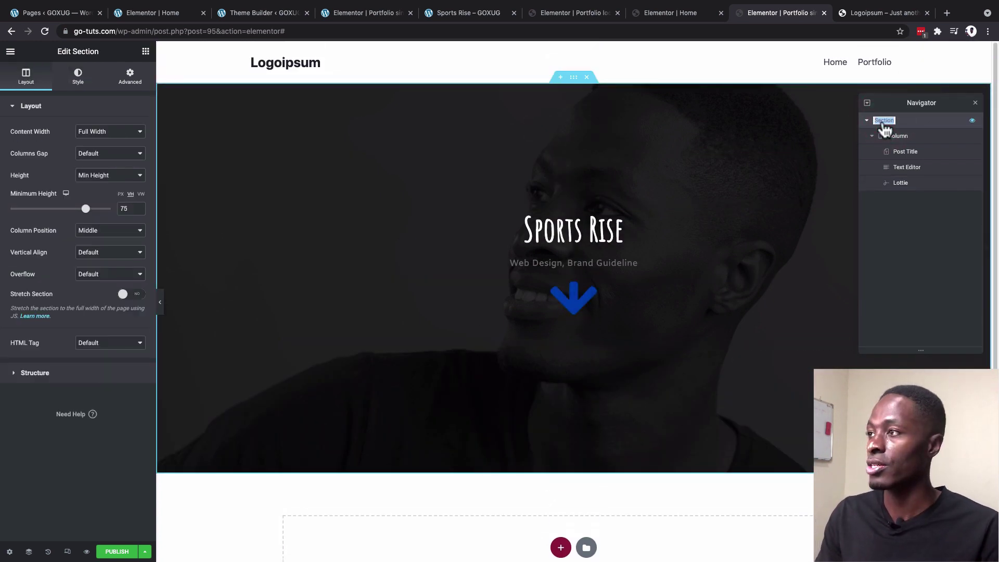
pyautogui.write('F')
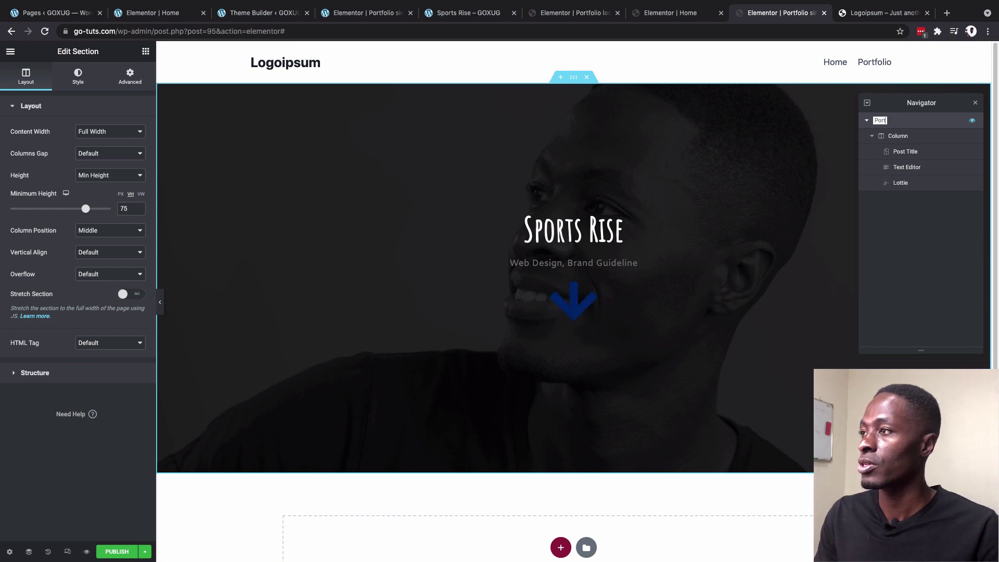
pyautogui.write('ortfolio')
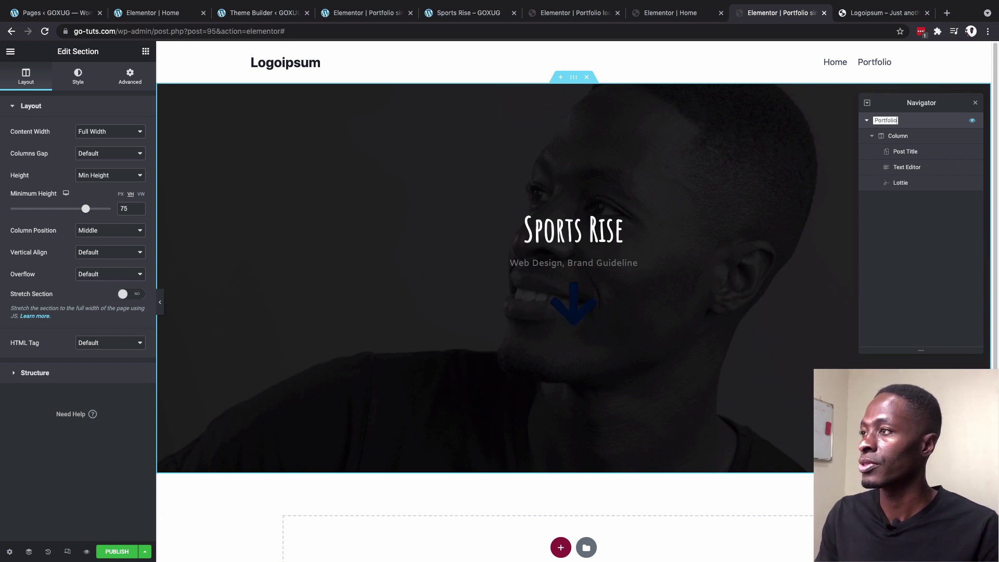
pyautogui.write(' hero')
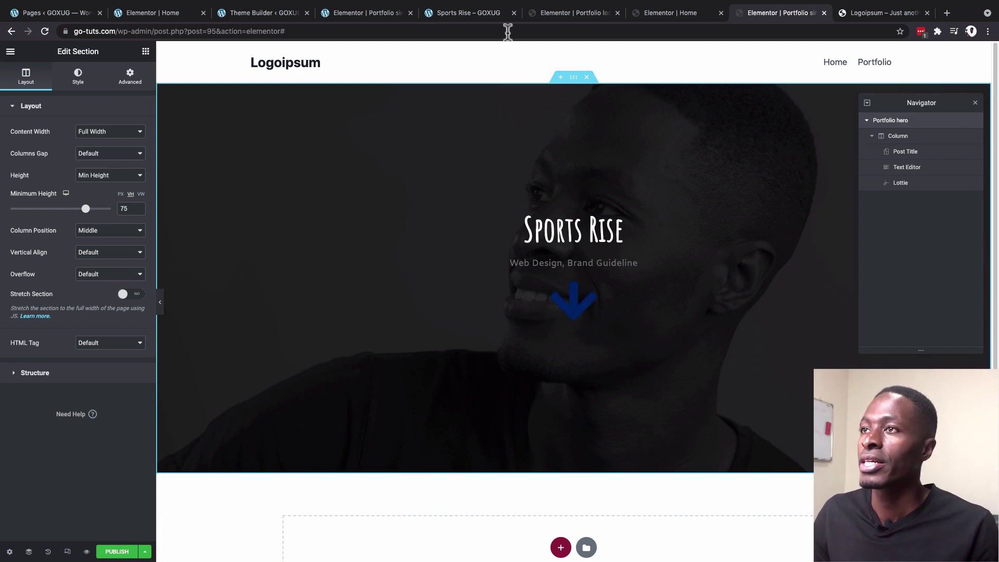
# Step: Examine the content below the hero on the reference Sports Rise page, down to the footer, and return to the go-tuts.com template
pyautogui.click(478, 16)
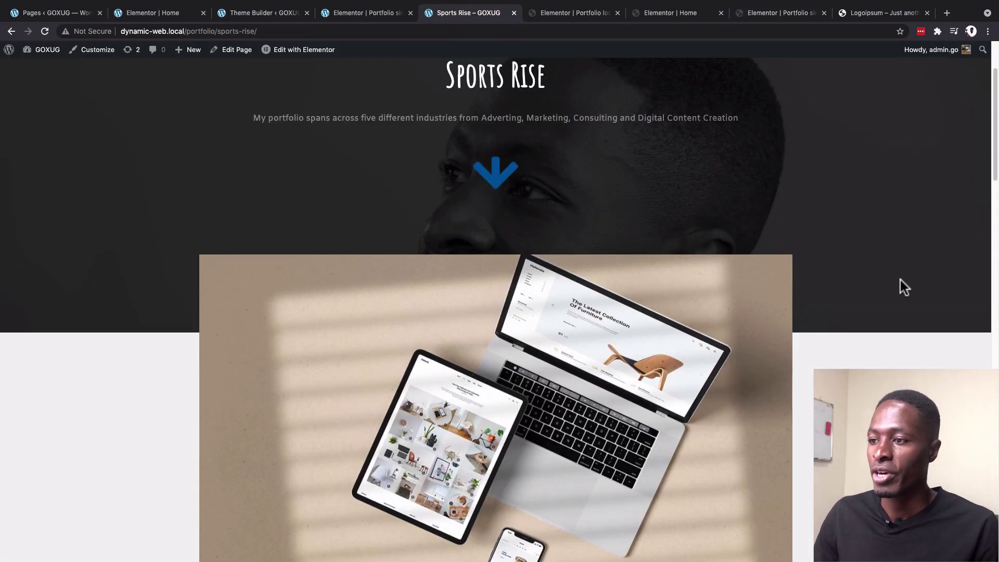
pyautogui.scroll(-5, 903, 285)
pyautogui.scroll(-15, 495, 309)
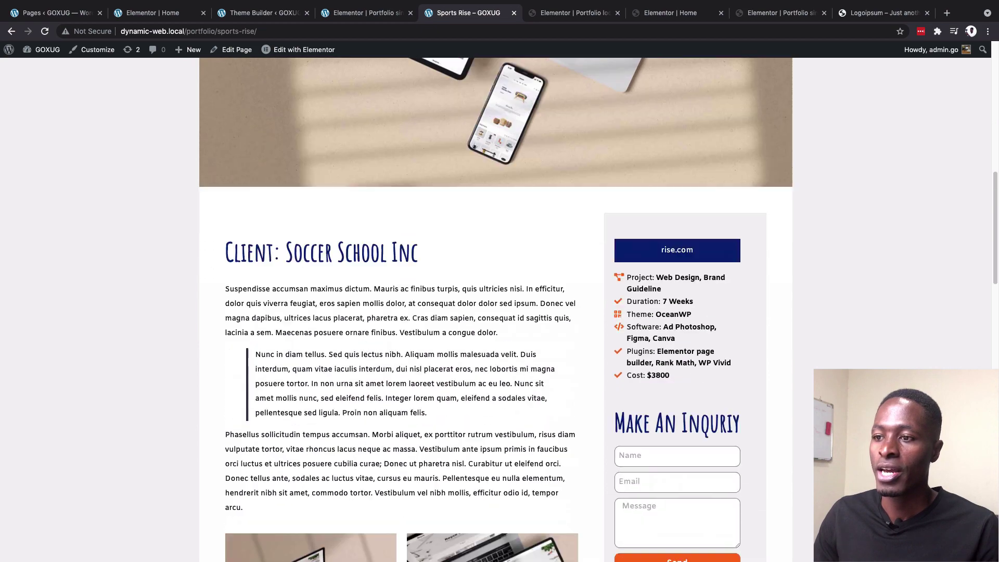
pyautogui.scroll(-8, 495, 309)
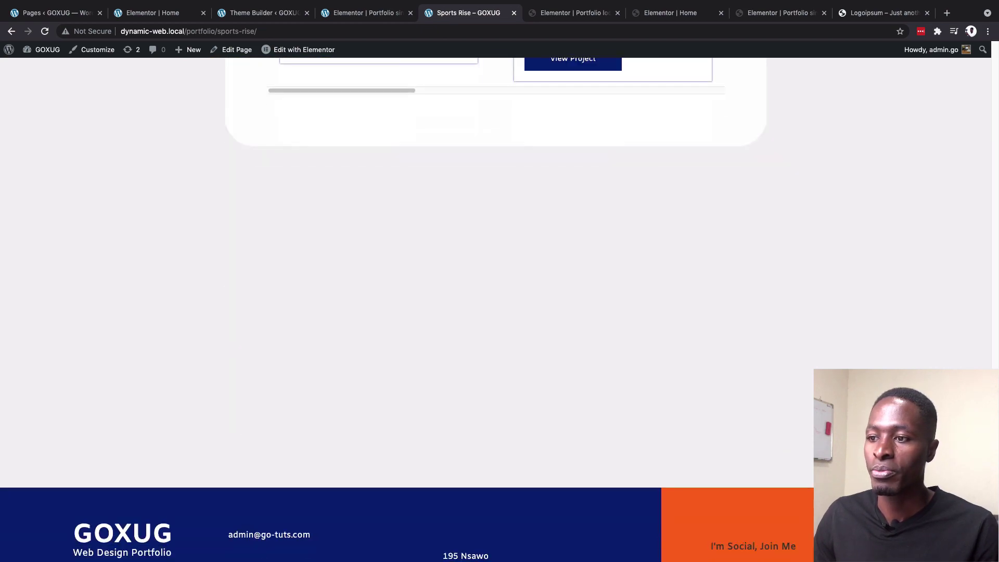
pyautogui.scroll(20, 496, 309)
pyautogui.click(747, 14)
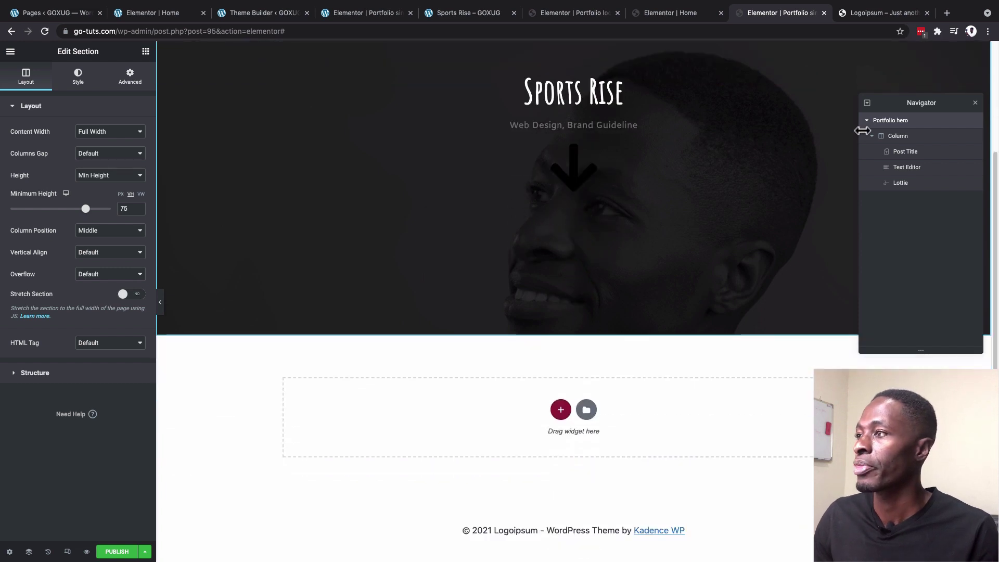
# Step: Duplicate the Portfolio hero section and rename the copy as "Content"
pyautogui.click(866, 122)
pyautogui.scroll(3, 662, 276)
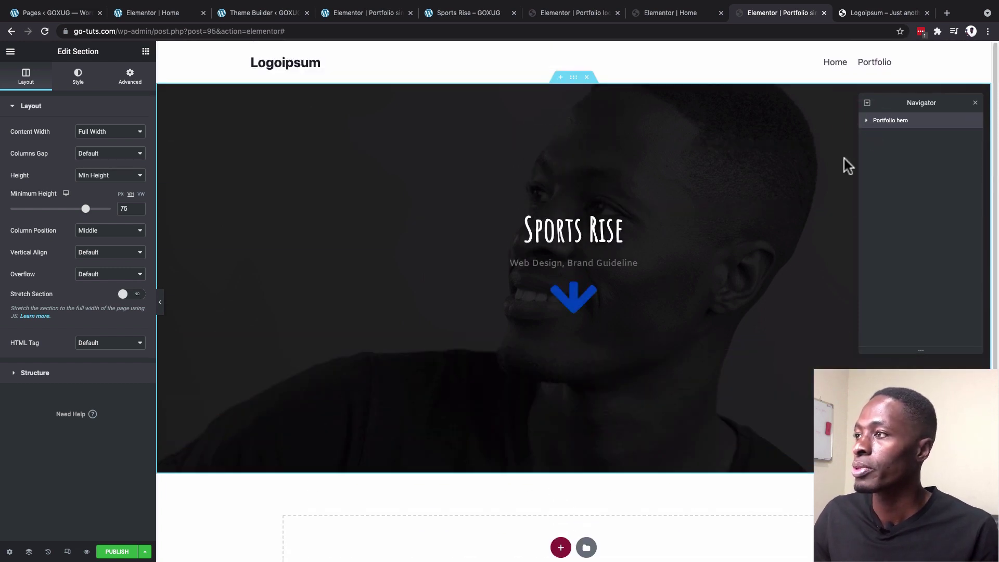
pyautogui.rightClick(914, 130)
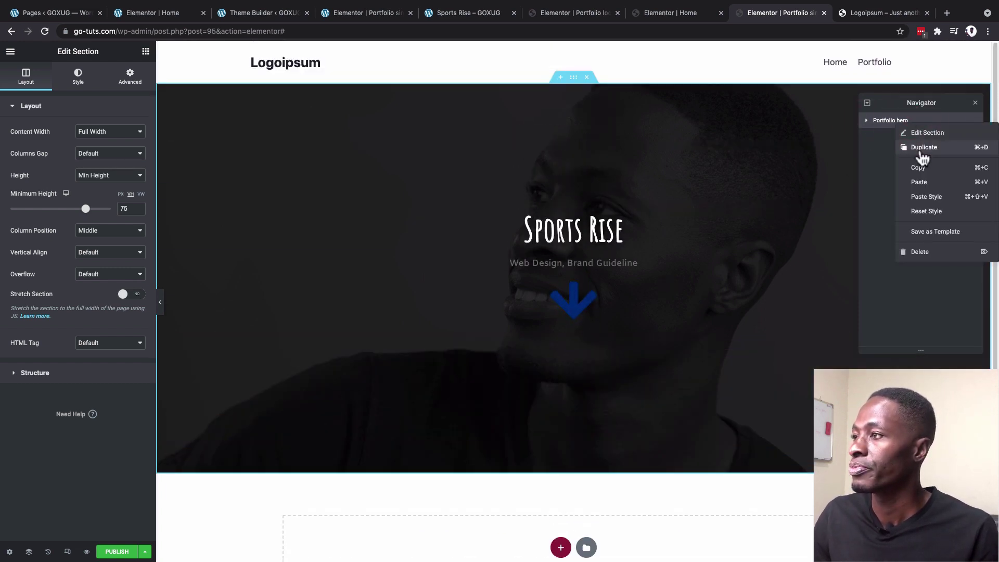
pyautogui.click(921, 152)
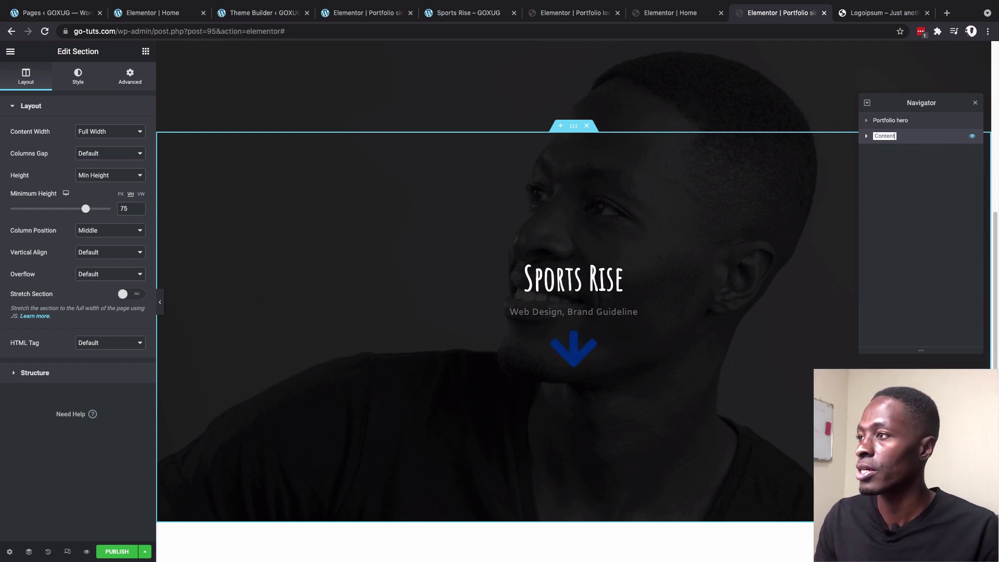
# Step: Delete the Post Title, Text Editor and Lottie widgets from the Content section's column
pyautogui.click(865, 136)
pyautogui.click(905, 167)
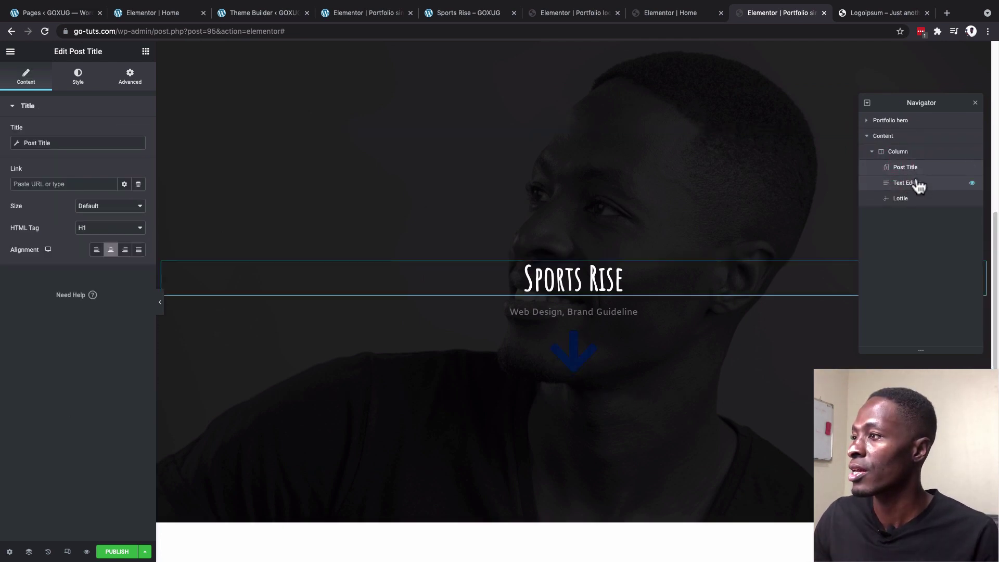
pyautogui.rightClick(924, 166)
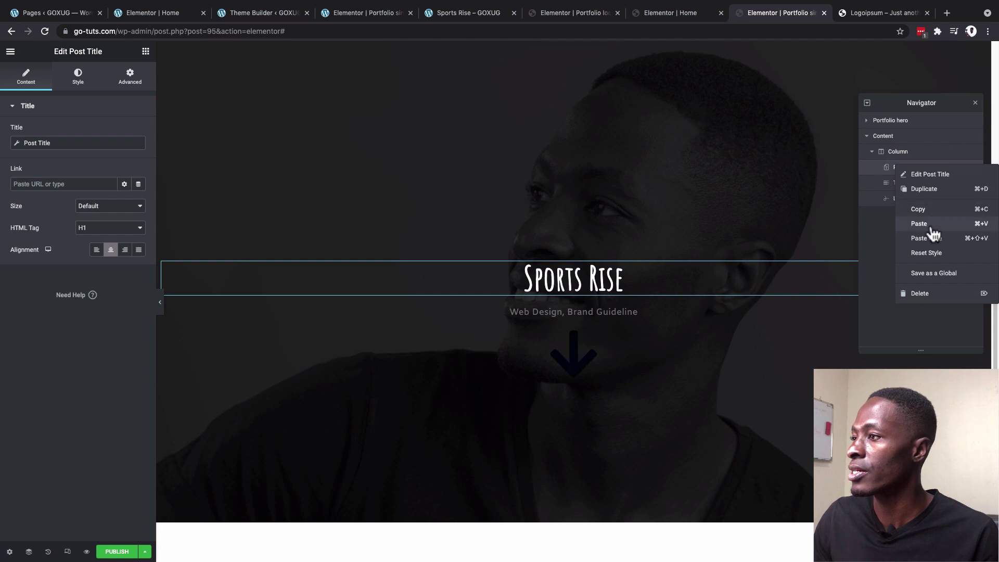
pyautogui.click(923, 293)
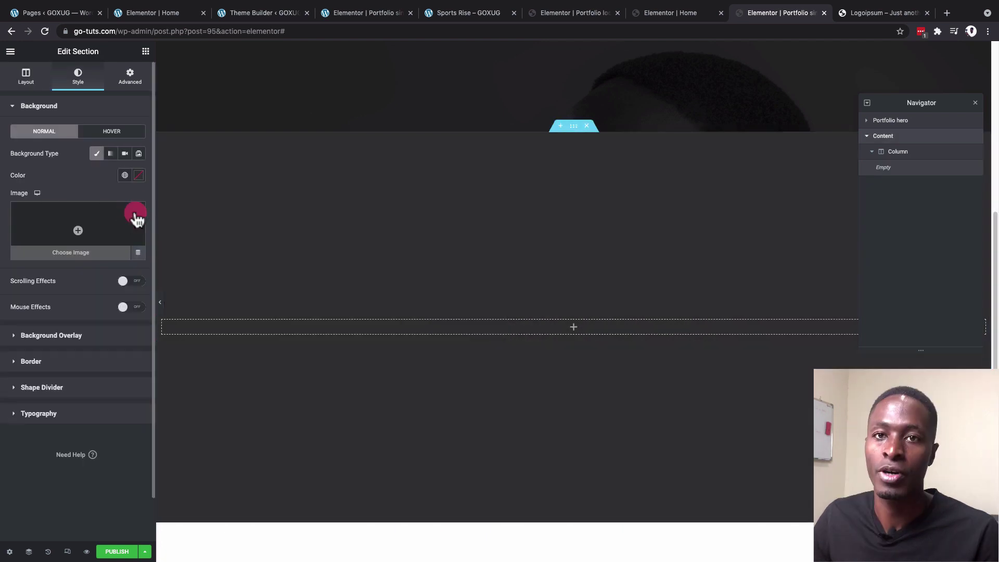
# Step: Set the Content section's background colour to the global colour Grey and leave its background image empty
pyautogui.click(123, 175)
pyautogui.scroll(-4, 83, 250)
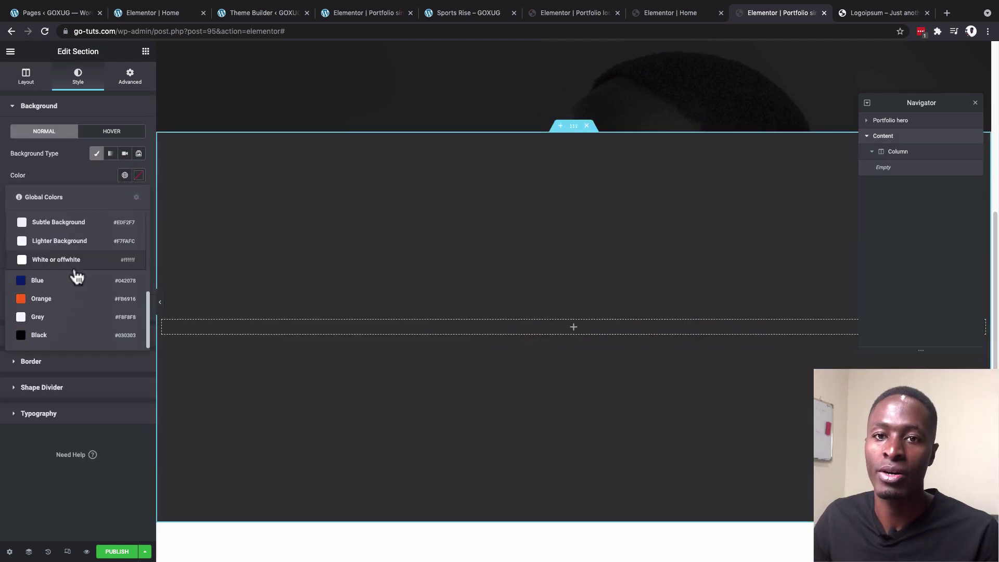
pyautogui.click(59, 319)
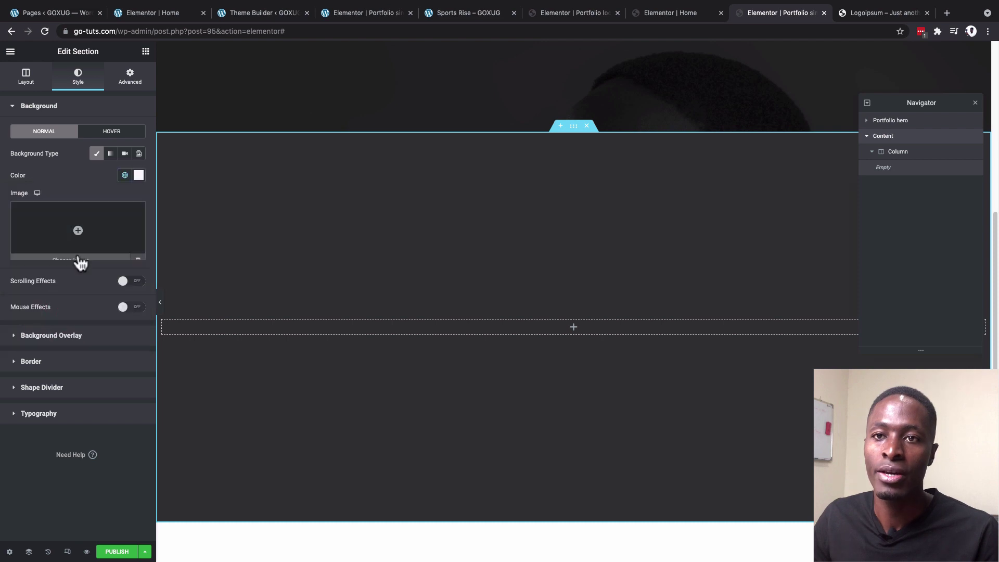
# Step: Use the portrait MAL_1622-2-scaled.jpg from the media library as the Content section's background overlay image
pyautogui.click(66, 337)
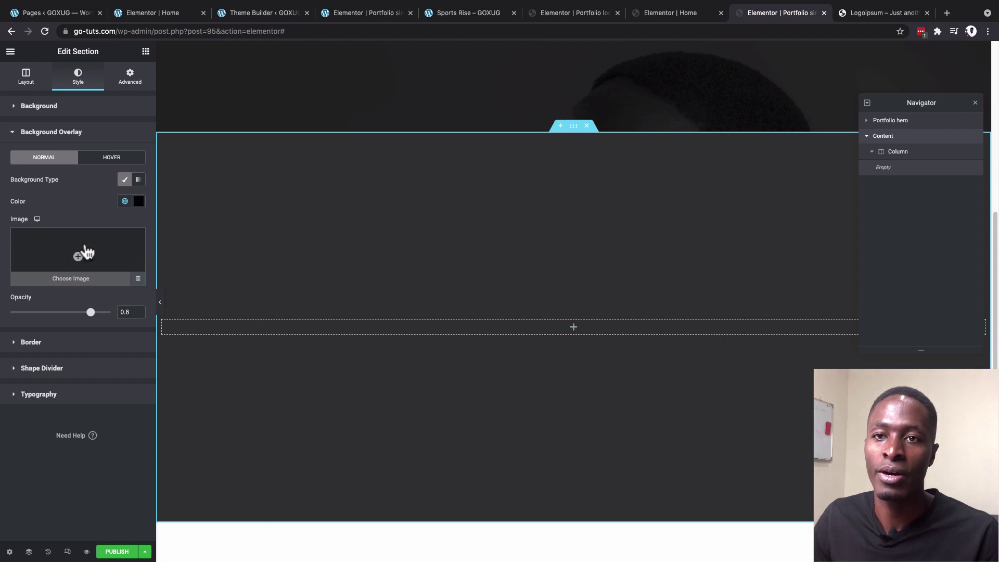
pyautogui.click(87, 255)
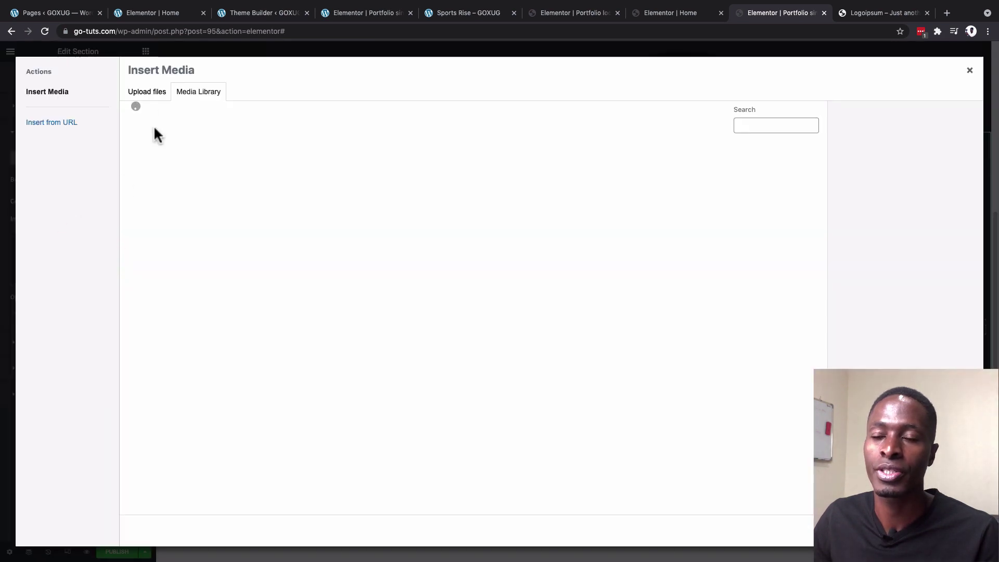
pyautogui.click(172, 179)
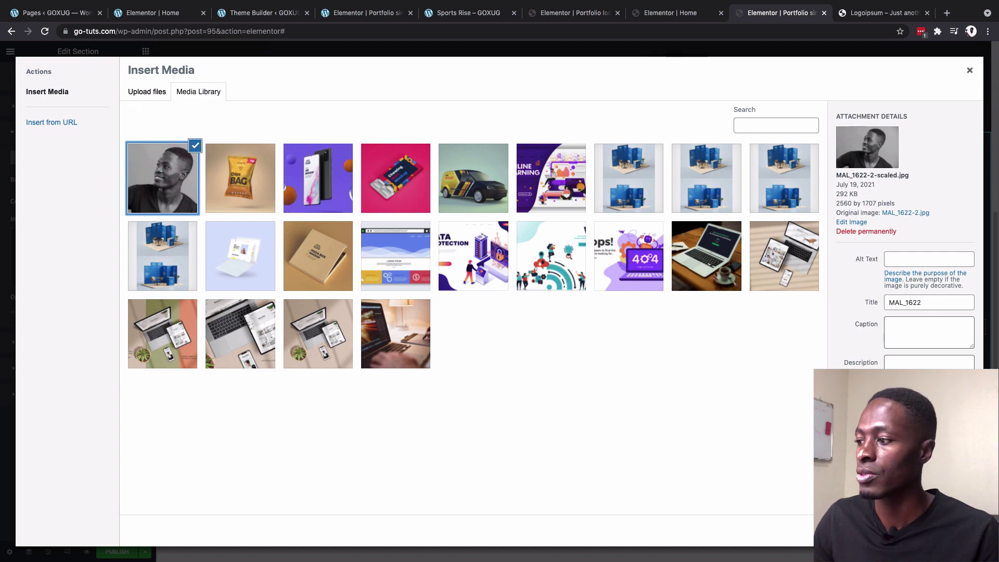
pyautogui.click(952, 530)
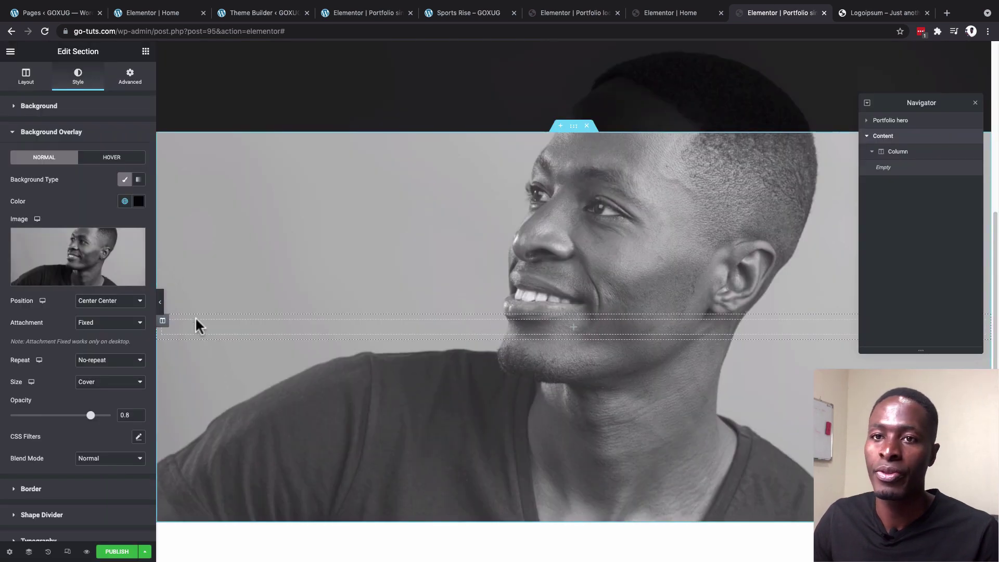
# Step: Clear the Content section's background overlay colour and set the overlay opacity to 0.08
pyautogui.click(139, 201)
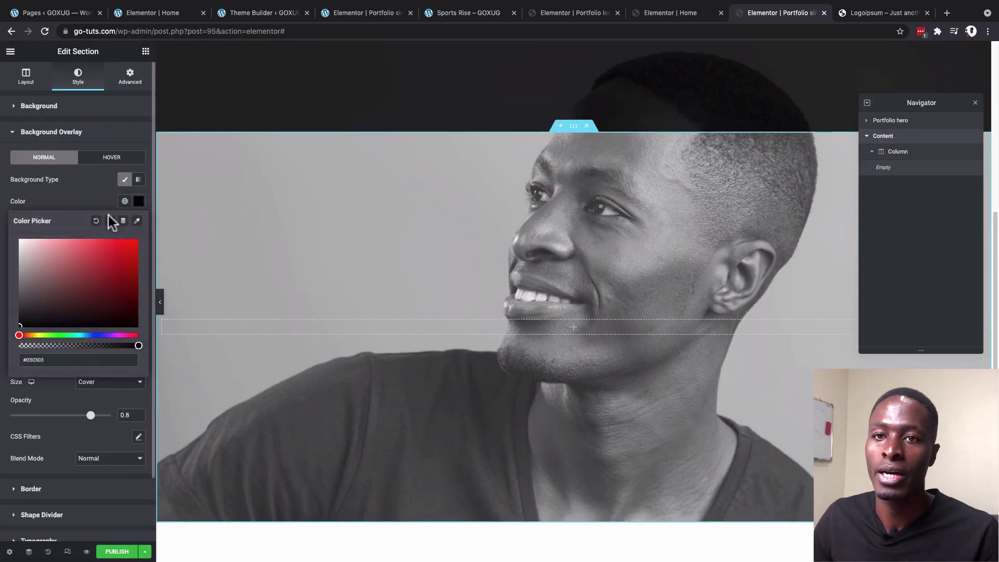
pyautogui.click(63, 200)
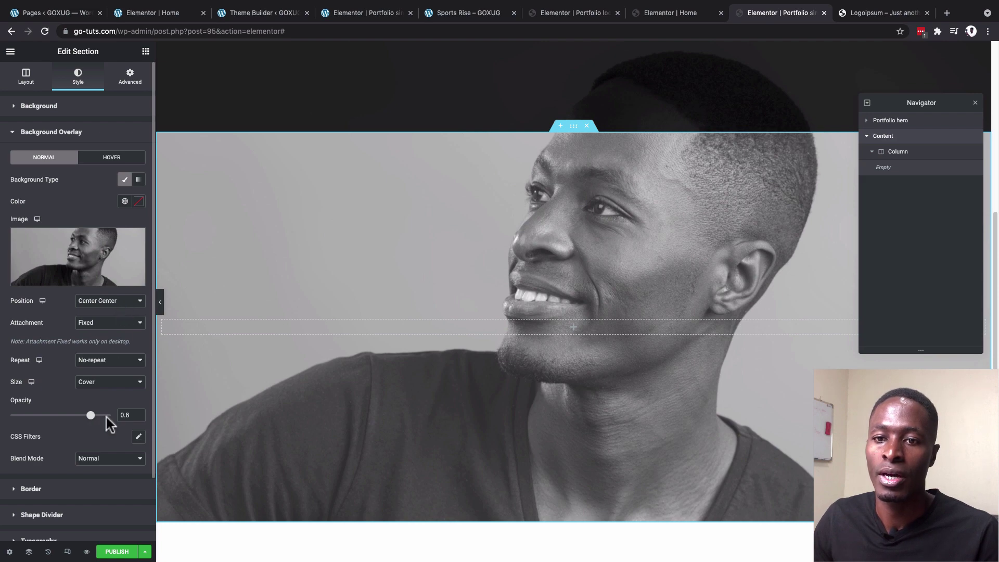
pyautogui.click(124, 416)
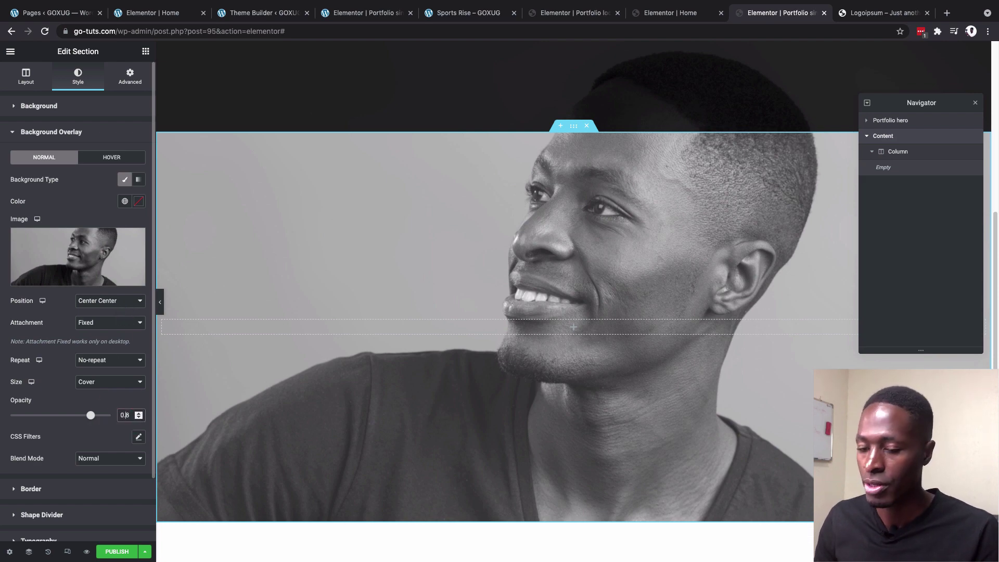
pyautogui.write('0')
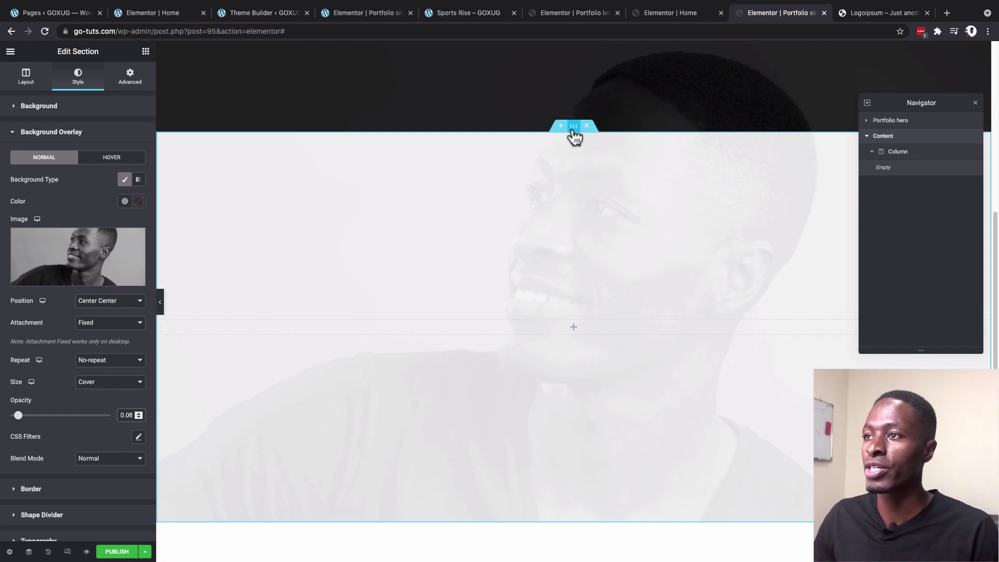
# Step: Set the Content section's content width to Boxed
pyautogui.click(25, 81)
pyautogui.click(107, 133)
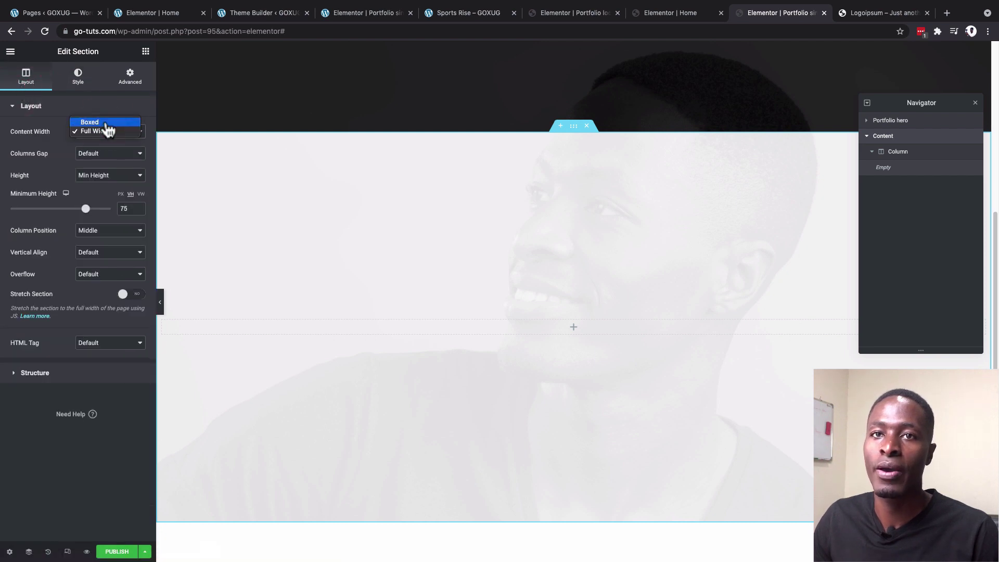
pyautogui.click(102, 121)
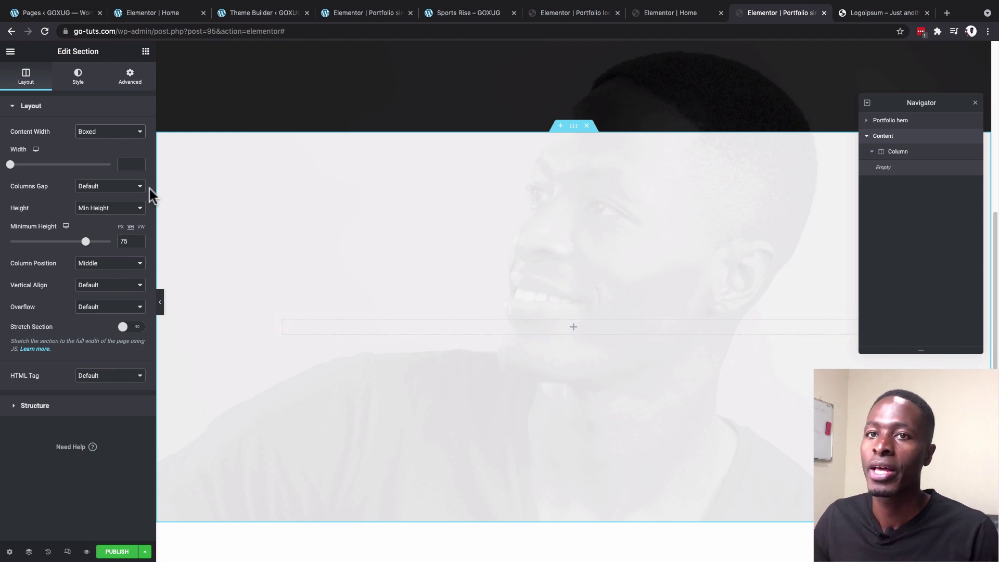
# Step: Add an Inner Section inside the Content section's column and duplicate it
pyautogui.click(131, 84)
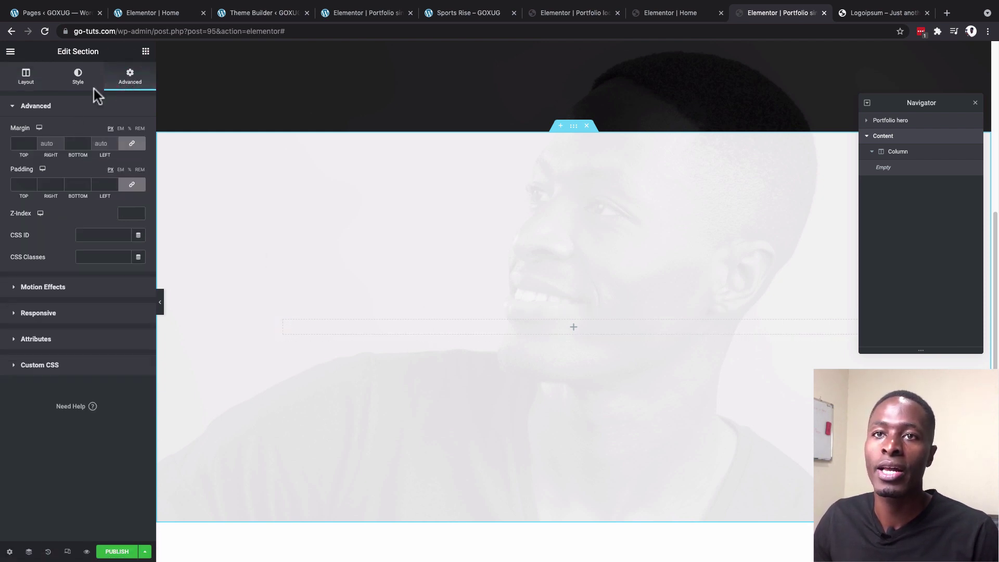
pyautogui.click(146, 52)
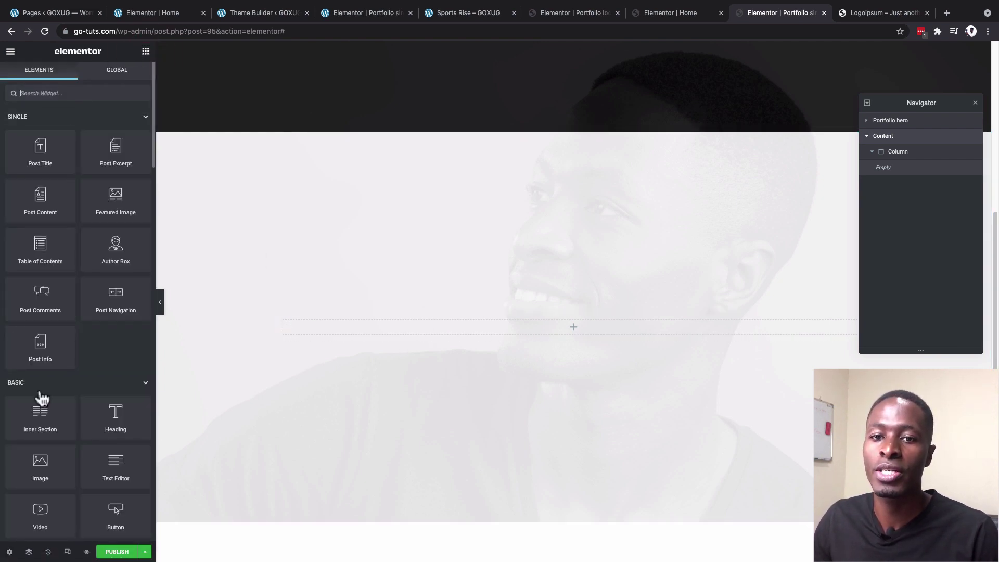
pyautogui.moveTo(39, 421); pyautogui.dragTo(557, 328)
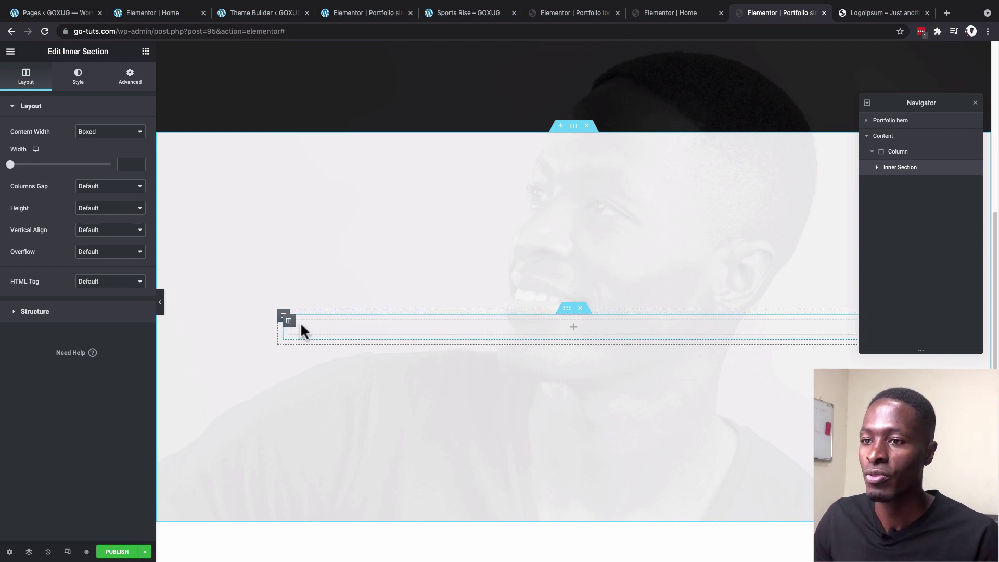
pyautogui.rightClick(567, 316)
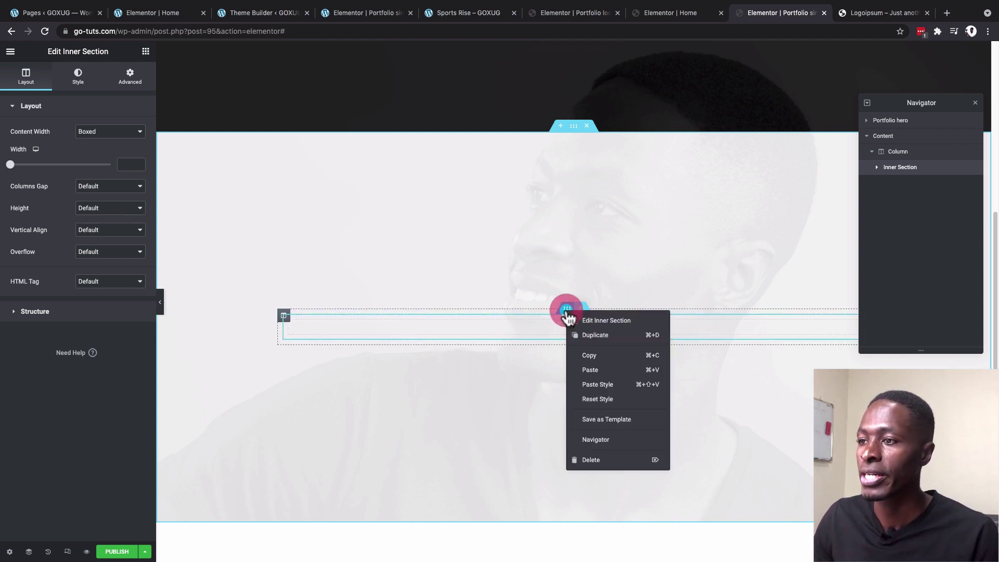
pyautogui.click(595, 336)
# Step: Place an Image widget in the column of the Content section's first inner section
pyautogui.click(330, 312)
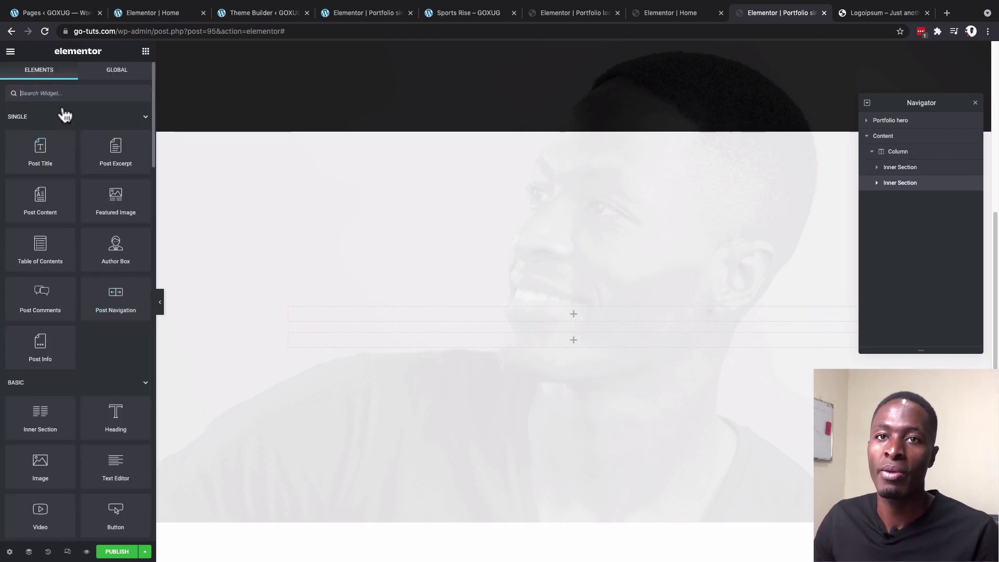
pyautogui.click(62, 91)
pyautogui.write('im')
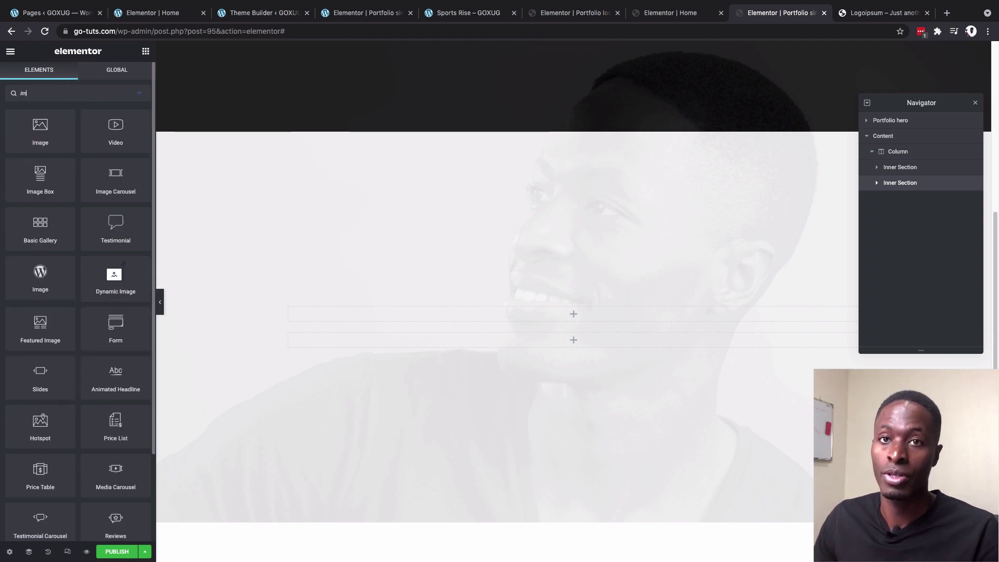
pyautogui.moveTo(28, 128); pyautogui.dragTo(467, 307)
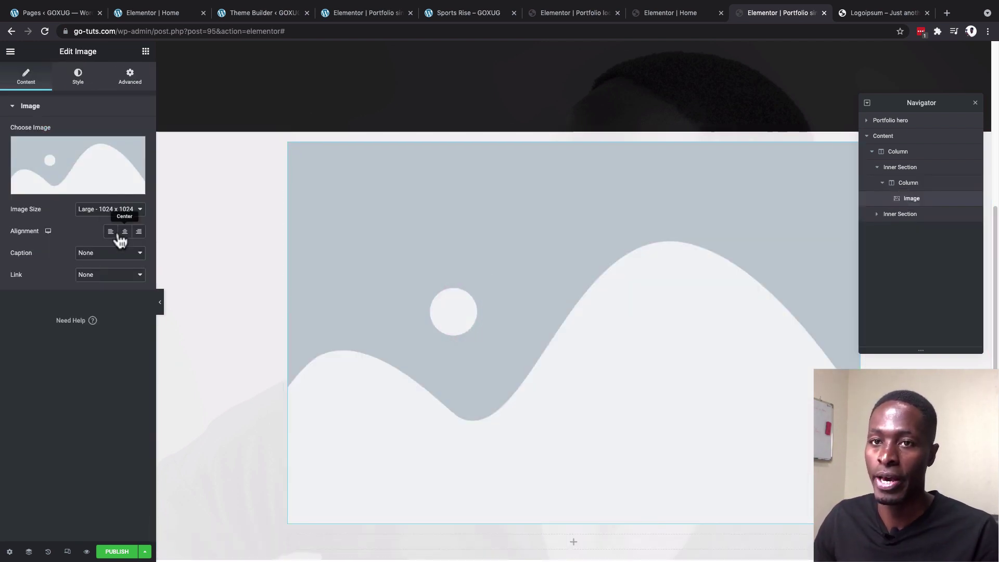
# Step: Make the image widget show the post's dynamic Featured Image and set its image size to Full
pyautogui.click(138, 187)
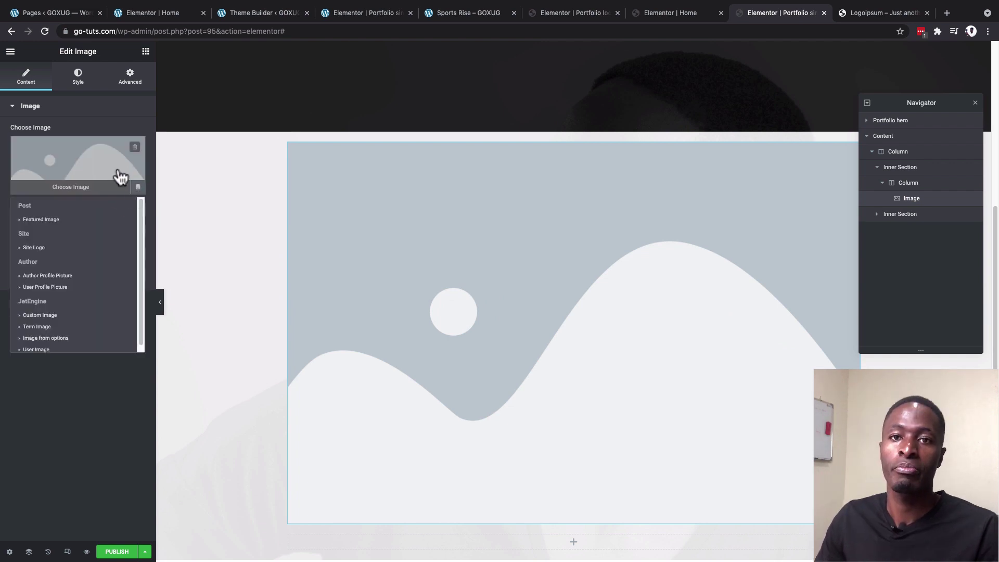
pyautogui.click(74, 221)
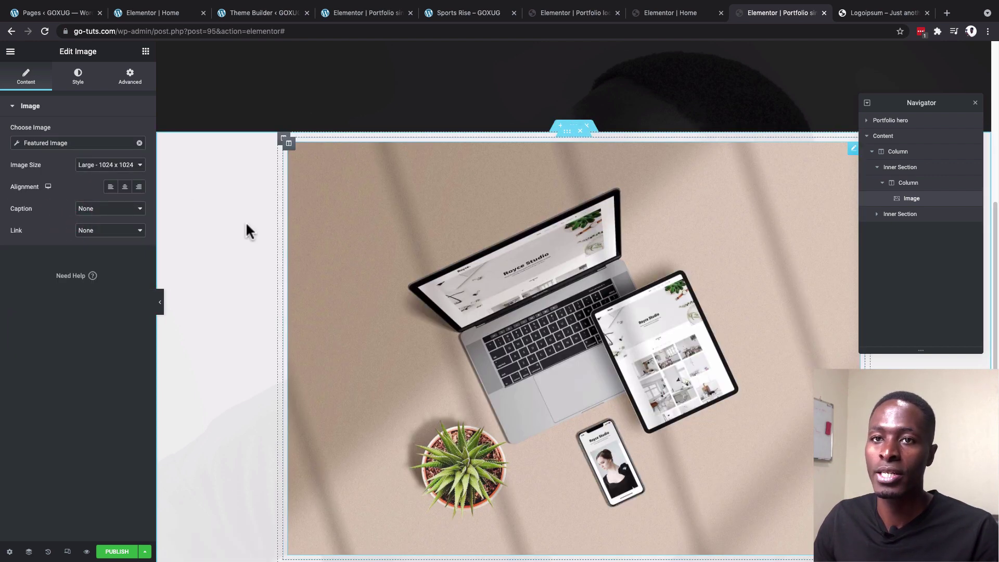
pyautogui.click(112, 166)
pyautogui.click(107, 196)
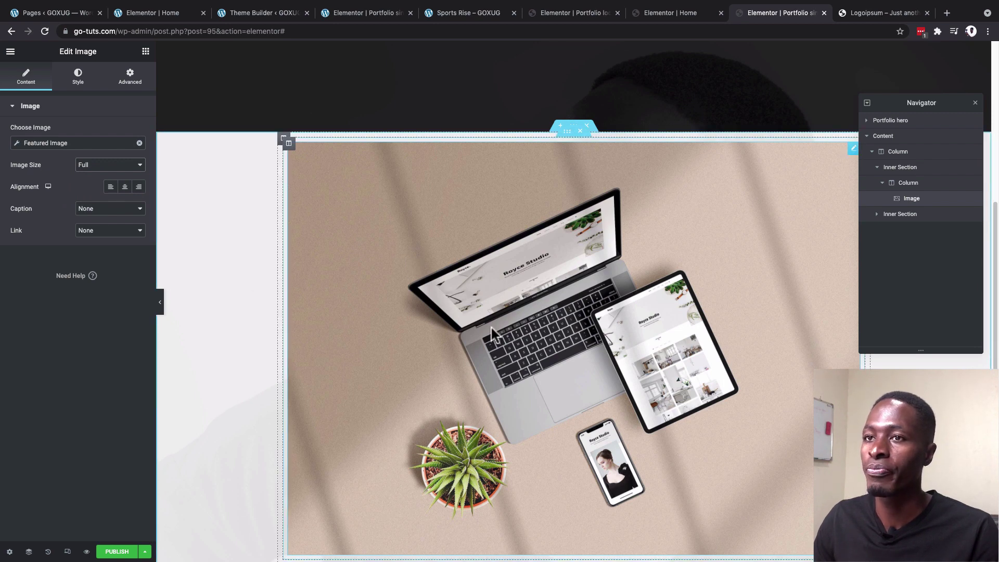
# Step: Unlink the margins of the inner section holding the image and set its top margin to -100 px
pyautogui.click(565, 141)
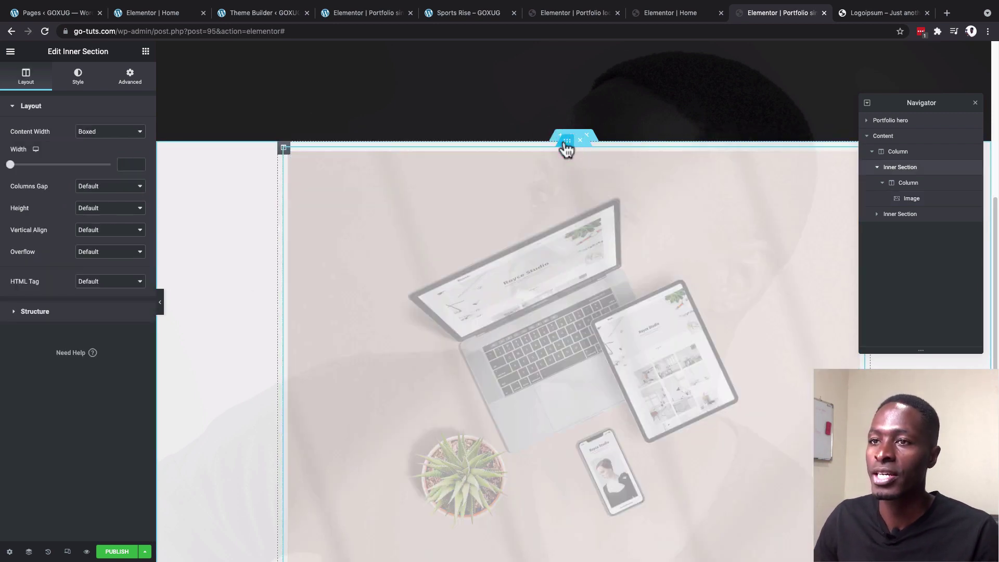
pyautogui.click(129, 77)
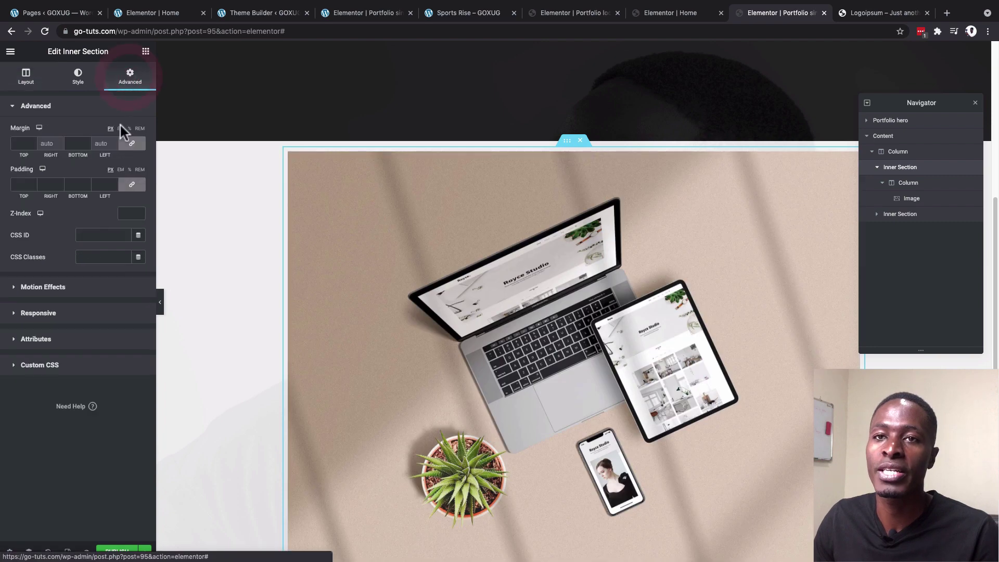
pyautogui.scroll(2, 354, 195)
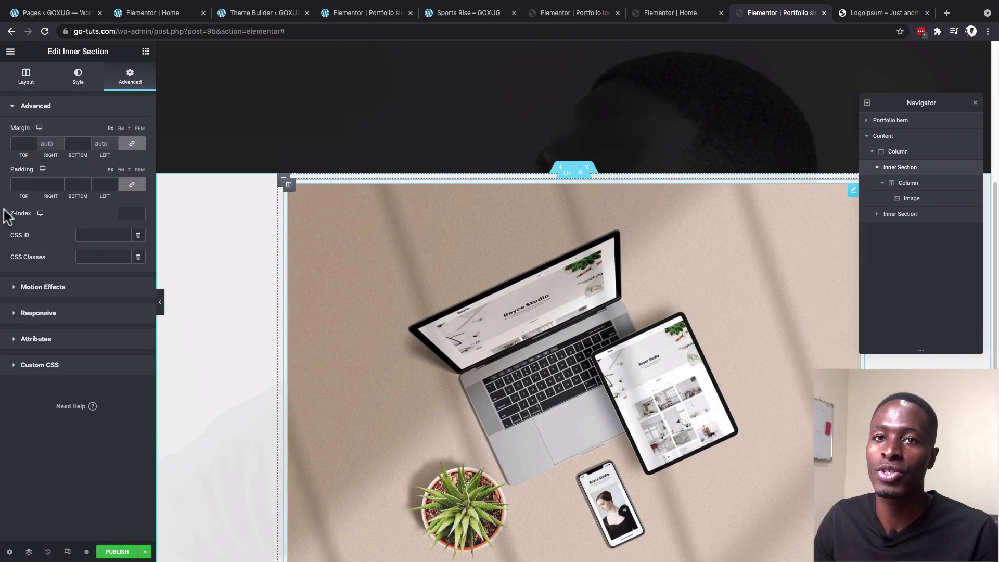
pyautogui.click(132, 143)
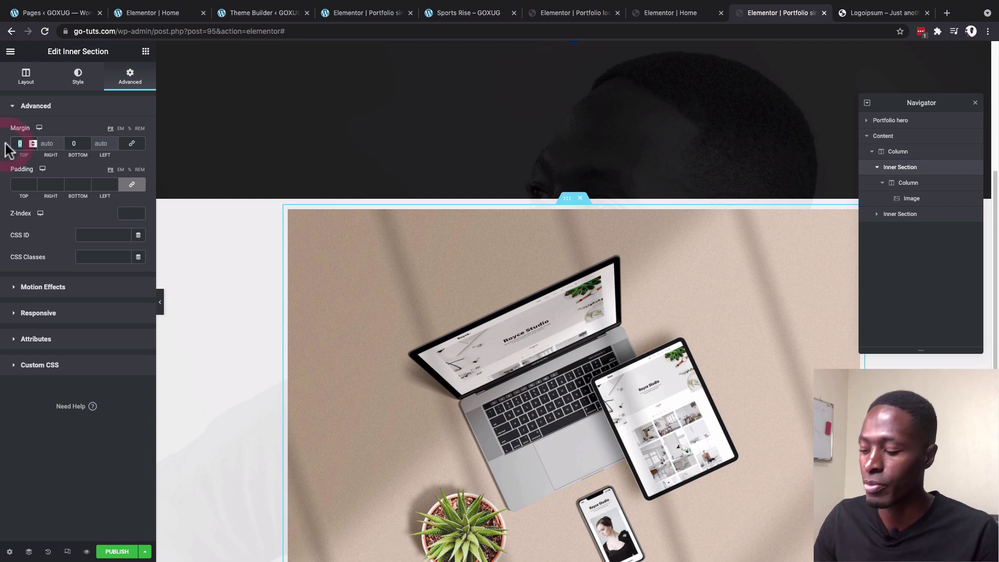
pyautogui.write('10')
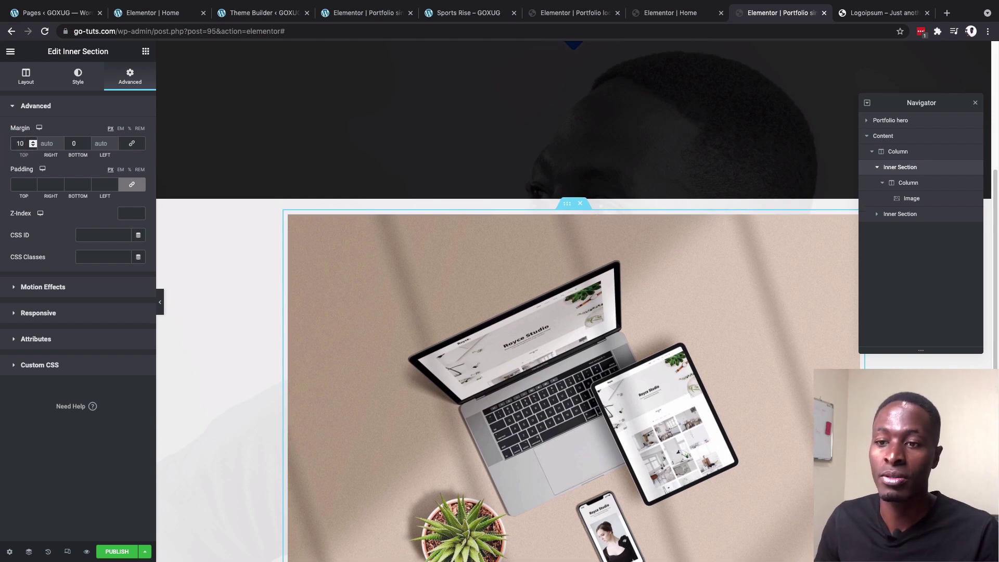
pyautogui.write('0')
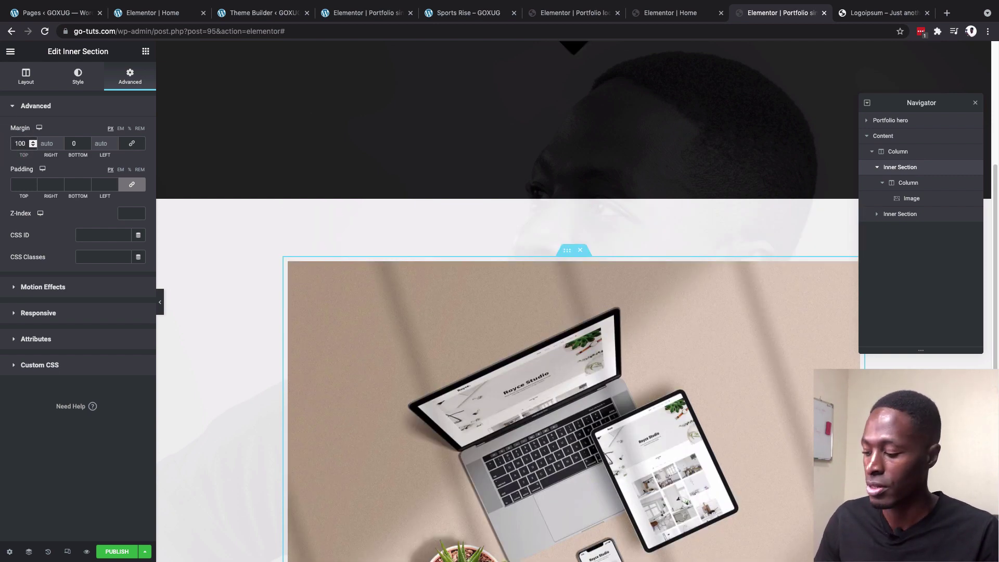
pyautogui.click(15, 143)
pyautogui.write('-')
pyautogui.scroll(3, 606, 326)
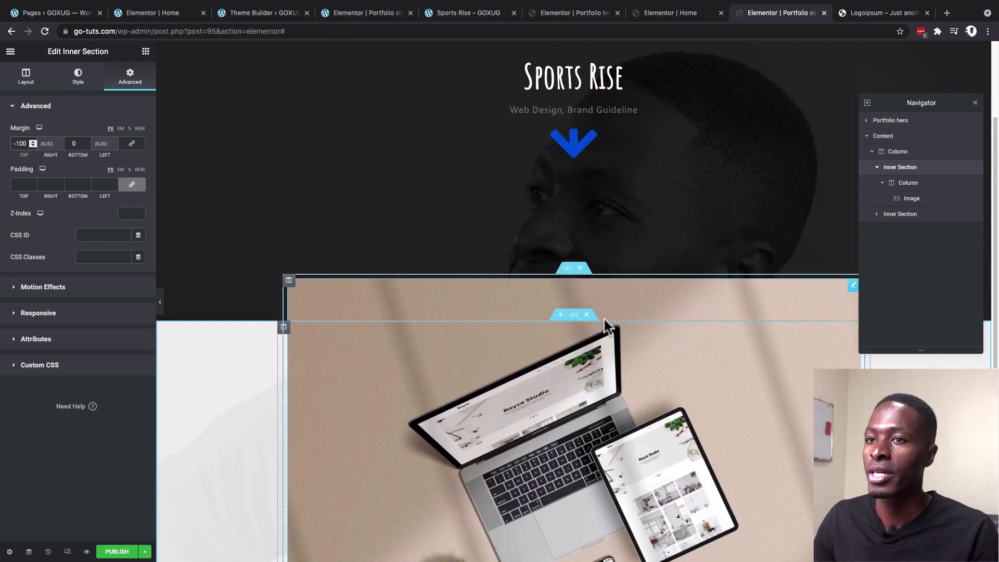
# Step: Compare the image overlap with the reference Sports Rise page and set the image inner section's top margin to -150 px
pyautogui.click(475, 14)
pyautogui.scroll(10, 493, 197)
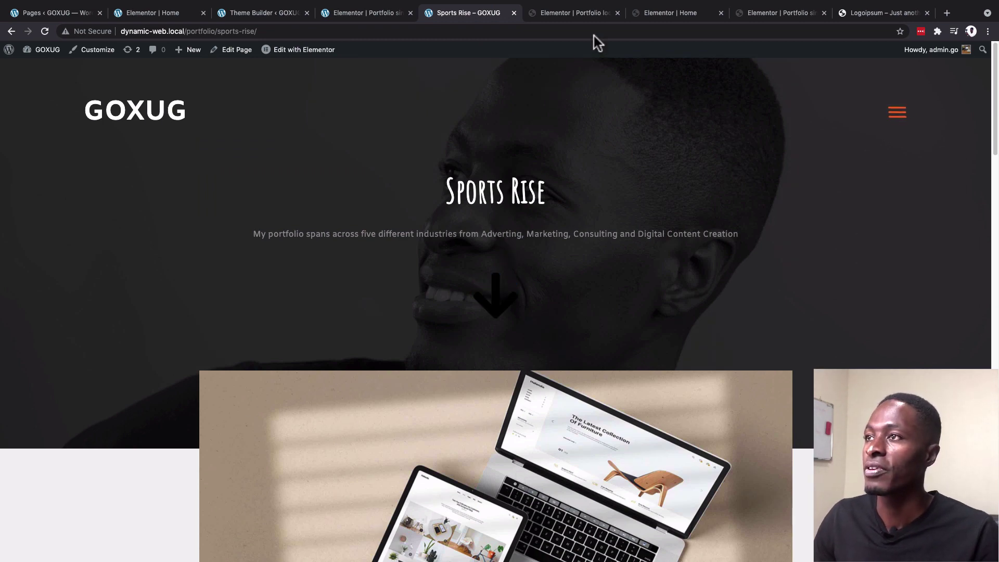
pyautogui.click(662, 14)
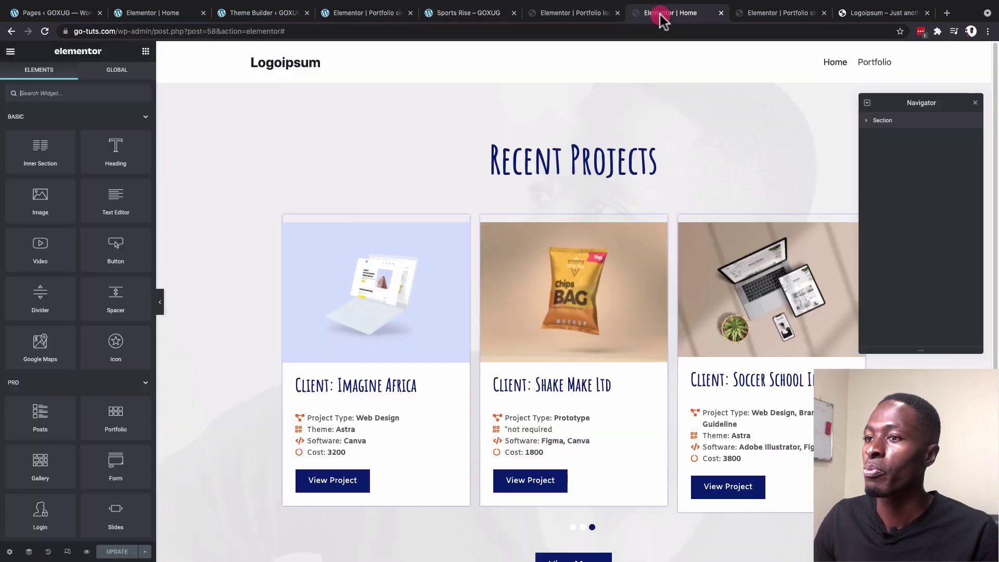
pyautogui.click(769, 15)
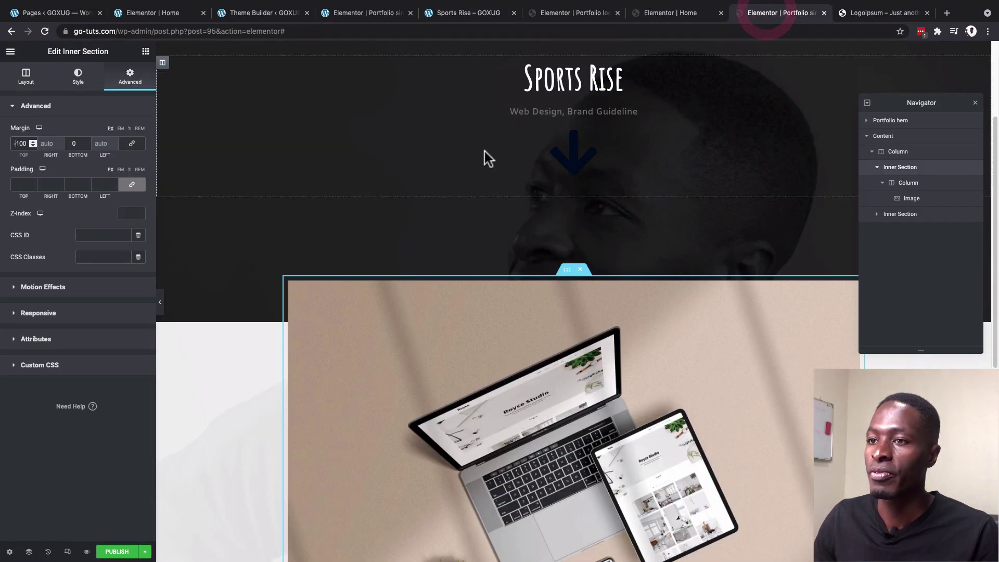
pyautogui.click(22, 143)
pyautogui.press('BackSpace')
pyautogui.write('5')
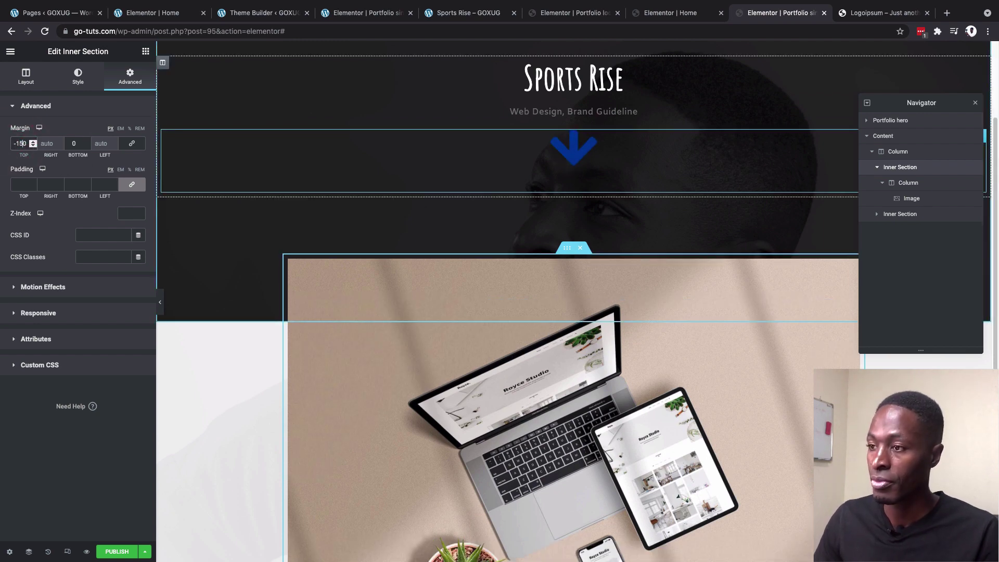
pyautogui.scroll(-2, 720, 418)
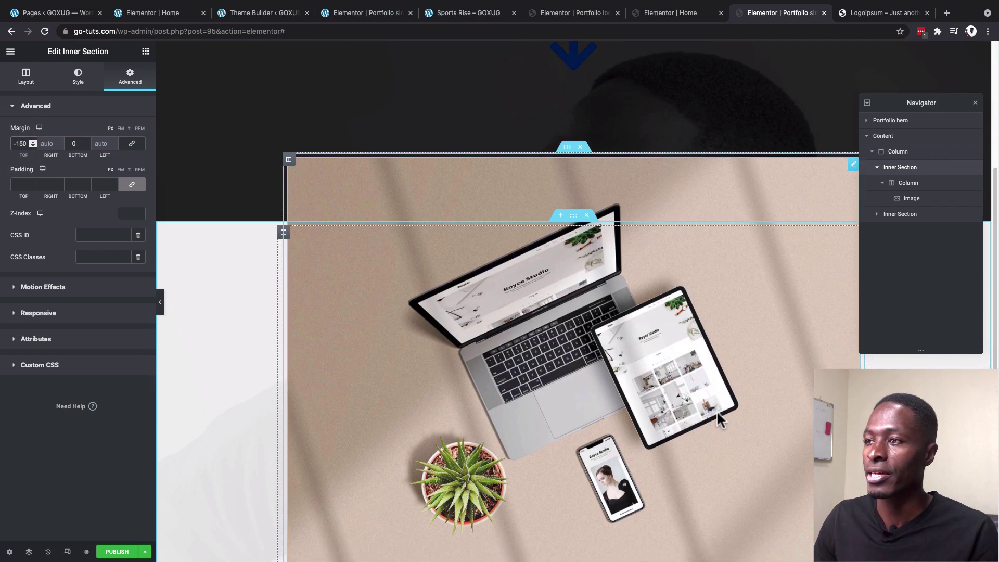
pyautogui.scroll(3, 715, 408)
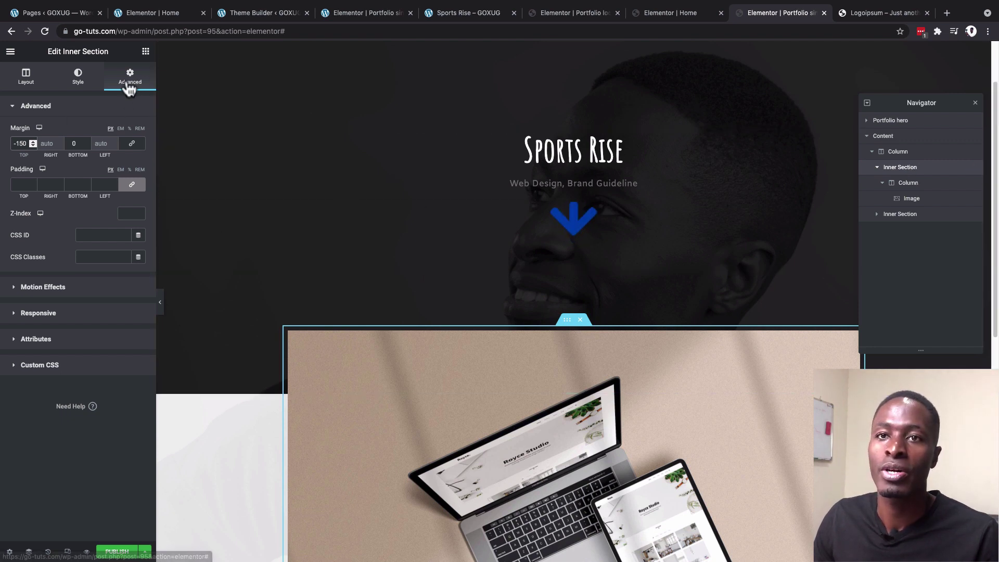
# Step: Set the padding to 0 on all sides for the image's inner section and for the column inside it
pyautogui.click(132, 185)
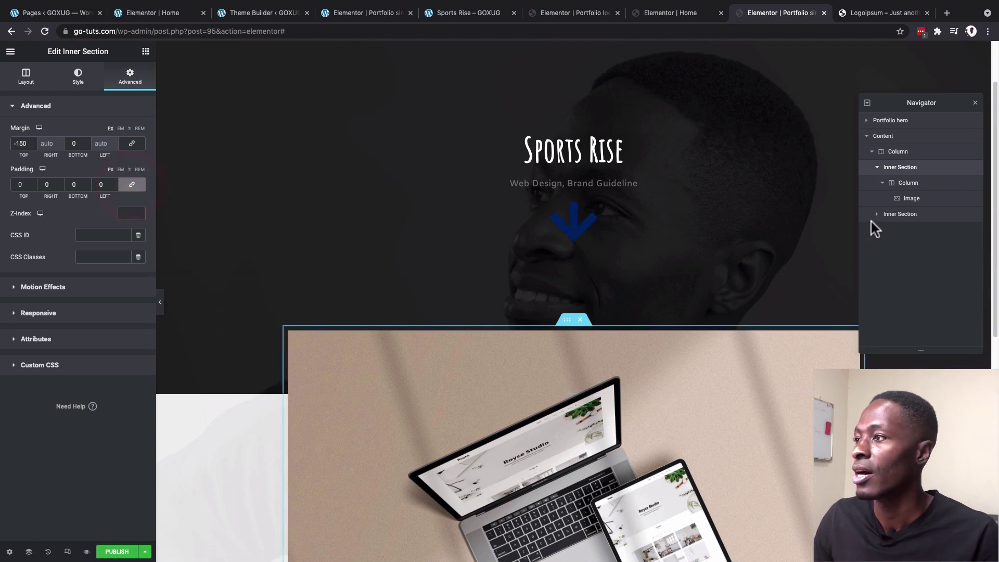
pyautogui.click(915, 184)
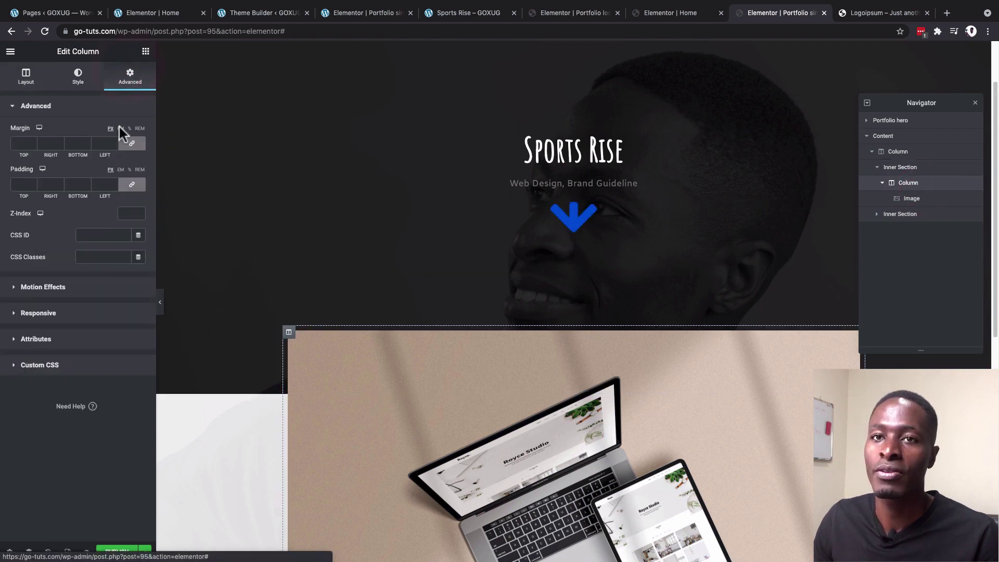
pyautogui.click(132, 184)
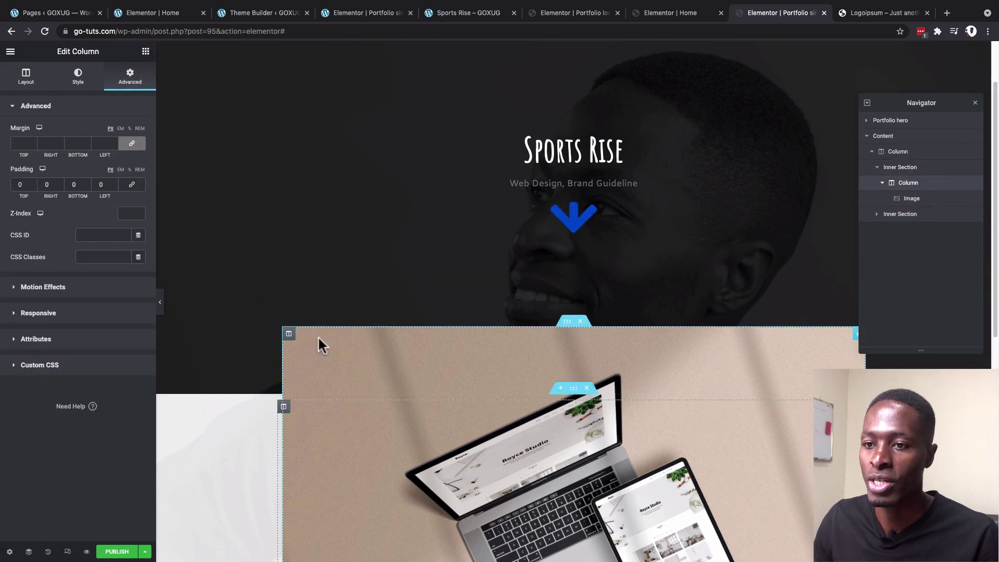
pyautogui.scroll(-5, 371, 461)
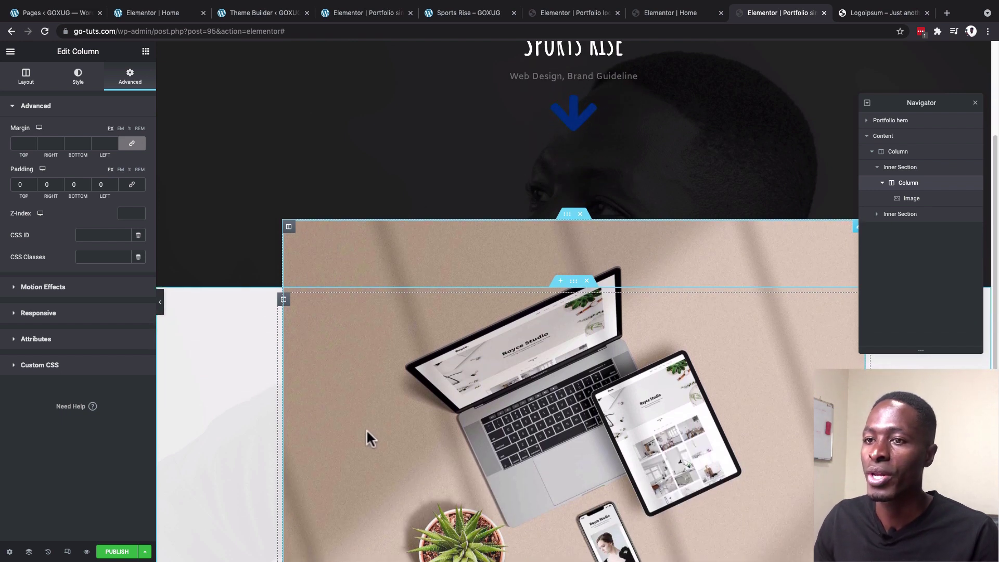
pyautogui.scroll(-5, 369, 415)
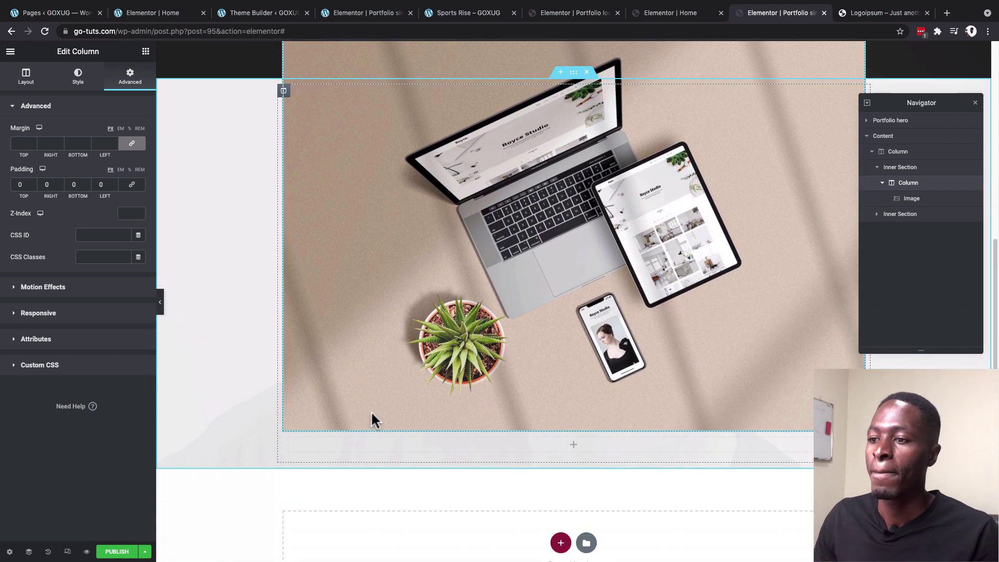
# Step: Set the padding of the second inner section's empty column to 50 px on all sides
pyautogui.click(902, 214)
pyautogui.scroll(-4, 580, 475)
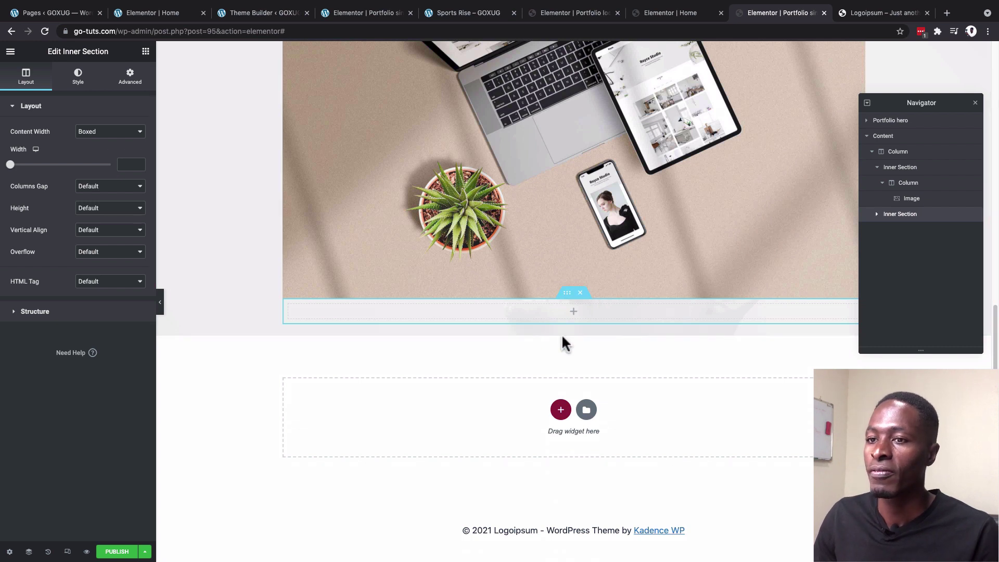
pyautogui.click(876, 215)
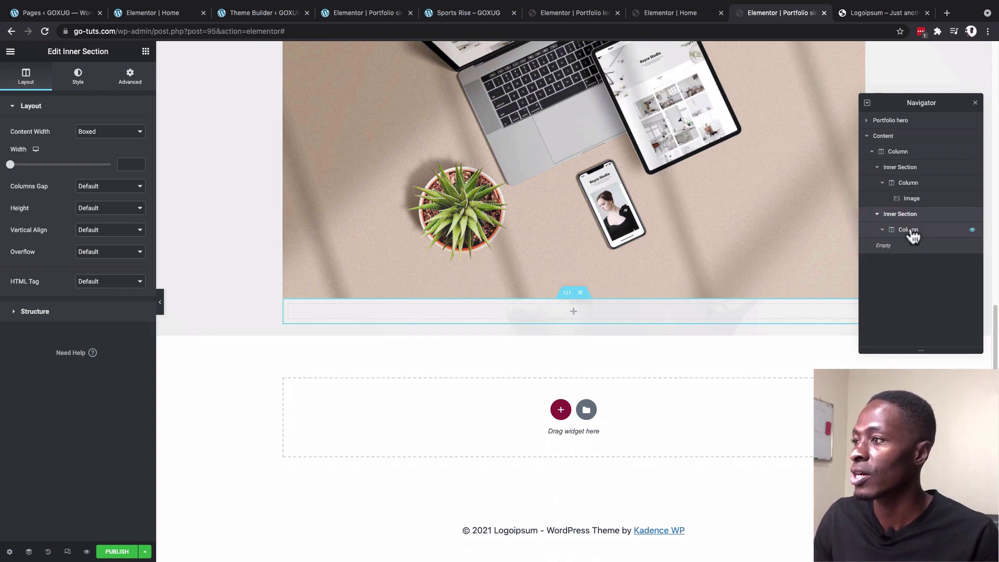
pyautogui.click(907, 229)
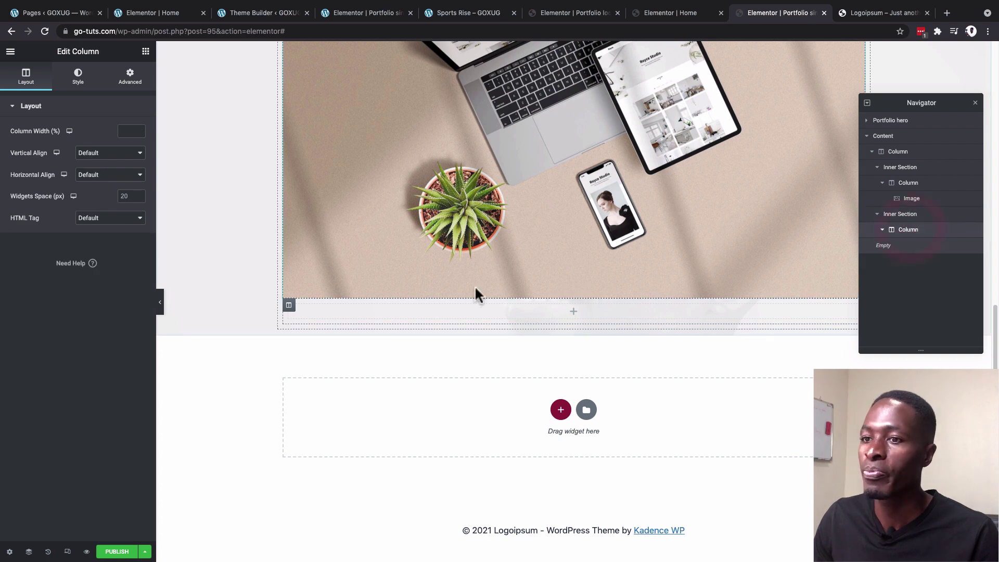
pyautogui.click(128, 80)
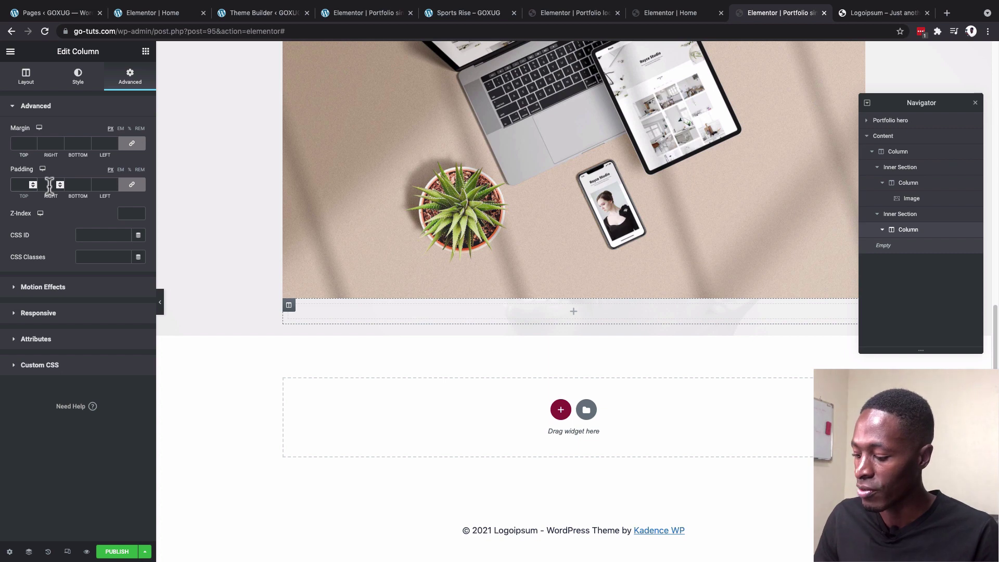
pyautogui.write('0')
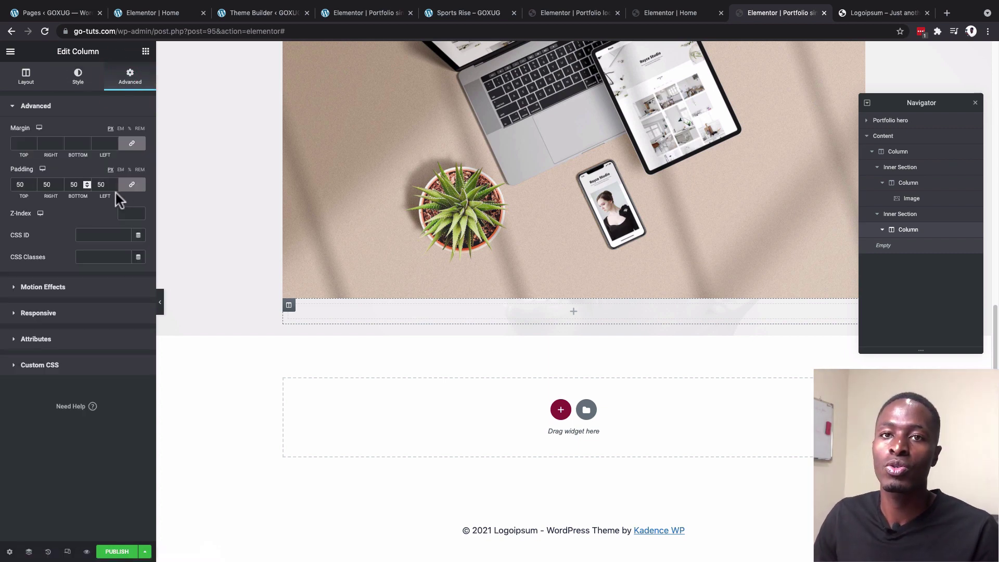
# Step: Give the empty column in the second inner section a classic background using the global colour White or offwhite
pyautogui.click(73, 84)
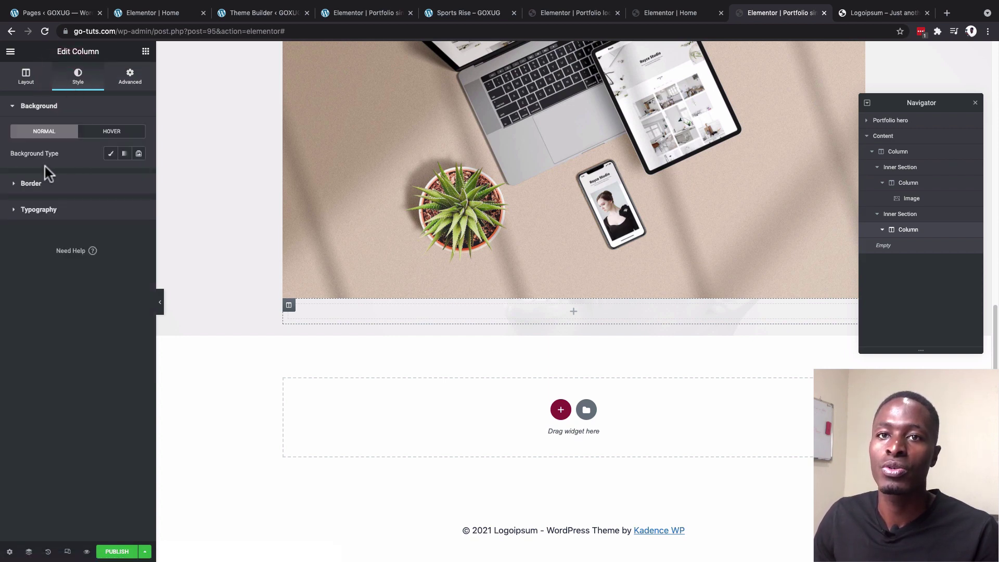
pyautogui.click(111, 153)
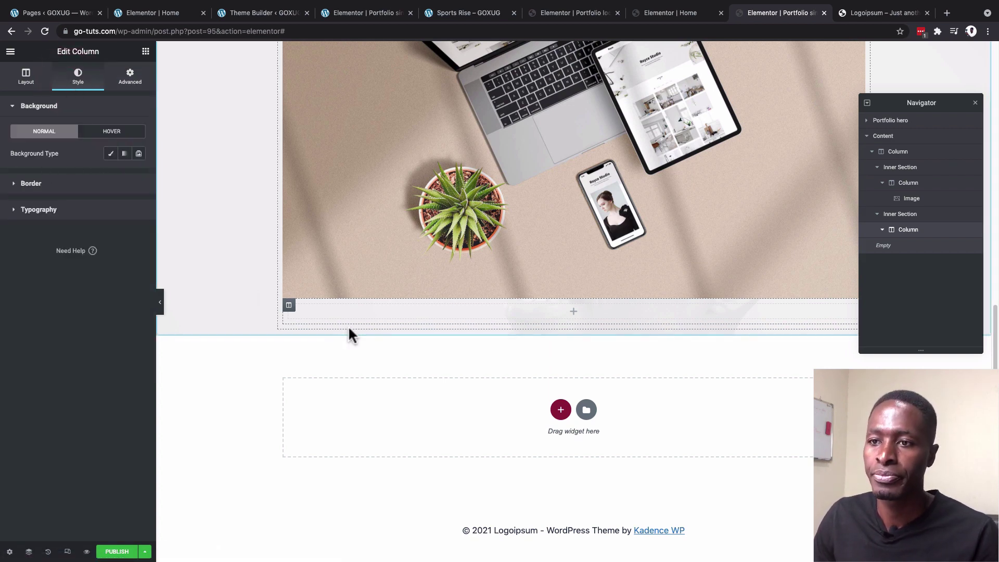
pyautogui.click(125, 175)
pyautogui.scroll(-5, 60, 283)
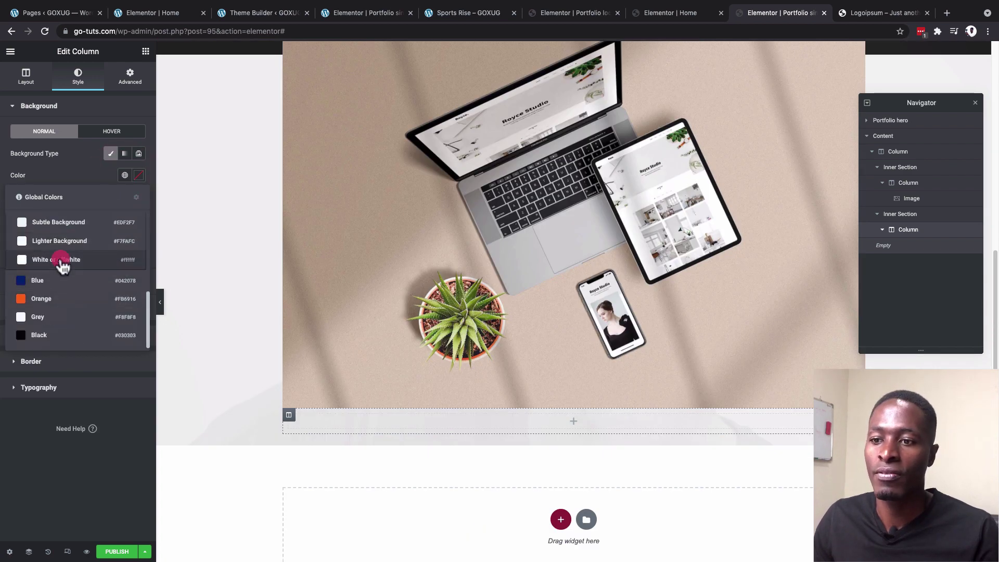
pyautogui.click(61, 262)
pyautogui.scroll(-2, 528, 397)
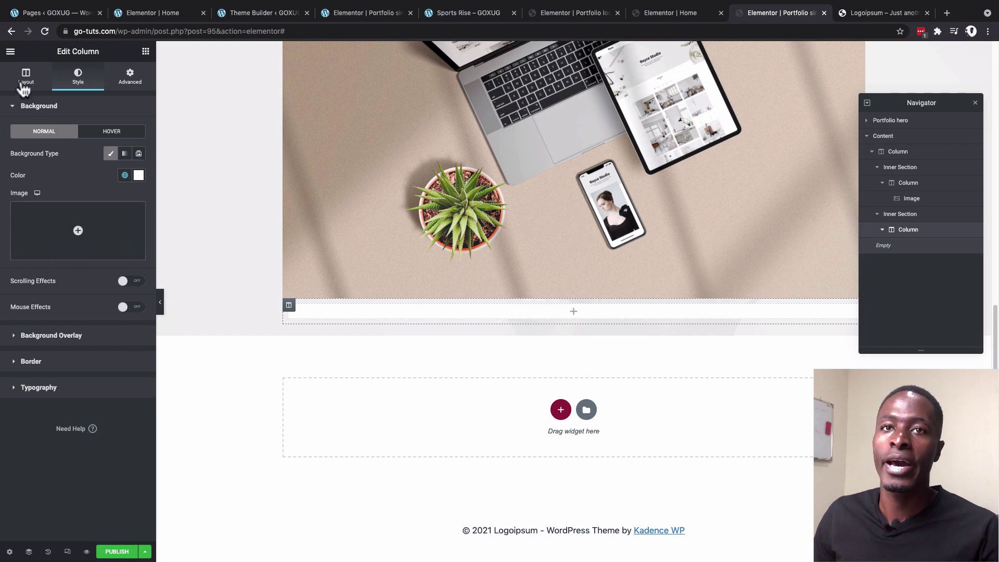
# Step: Check the two-column content layout on the reference Sports Rise page and duplicate the white column in the second inner section
pyautogui.click(146, 51)
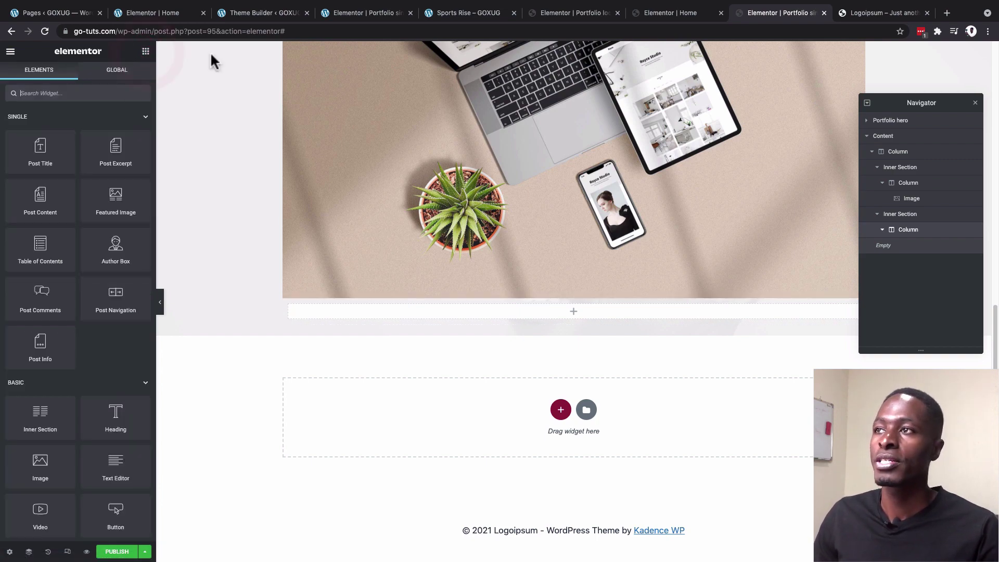
pyautogui.click(471, 13)
pyautogui.scroll(-10, 492, 288)
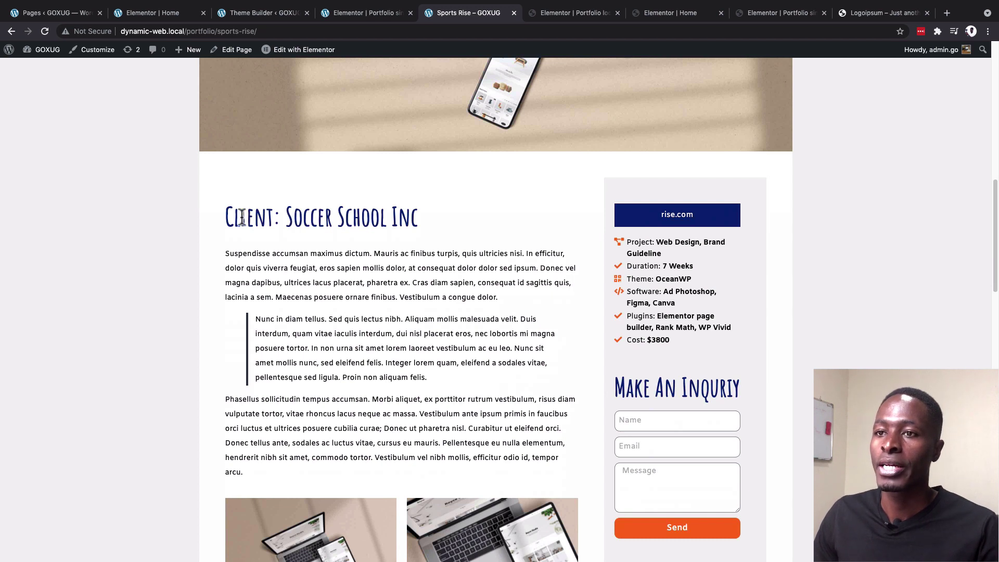
pyautogui.scroll(-3, 317, 213)
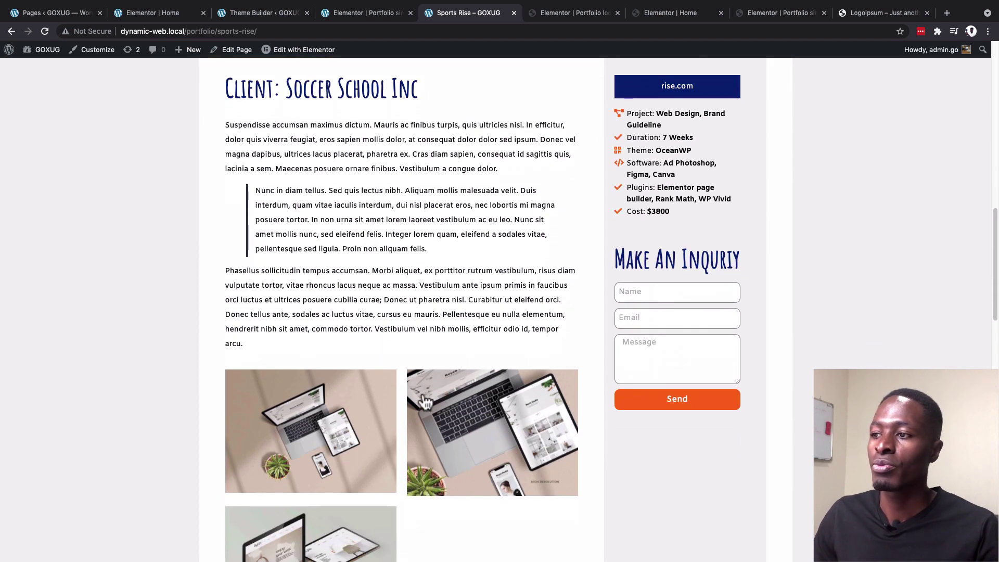
pyautogui.click(558, 16)
pyautogui.click(676, 17)
pyautogui.click(766, 15)
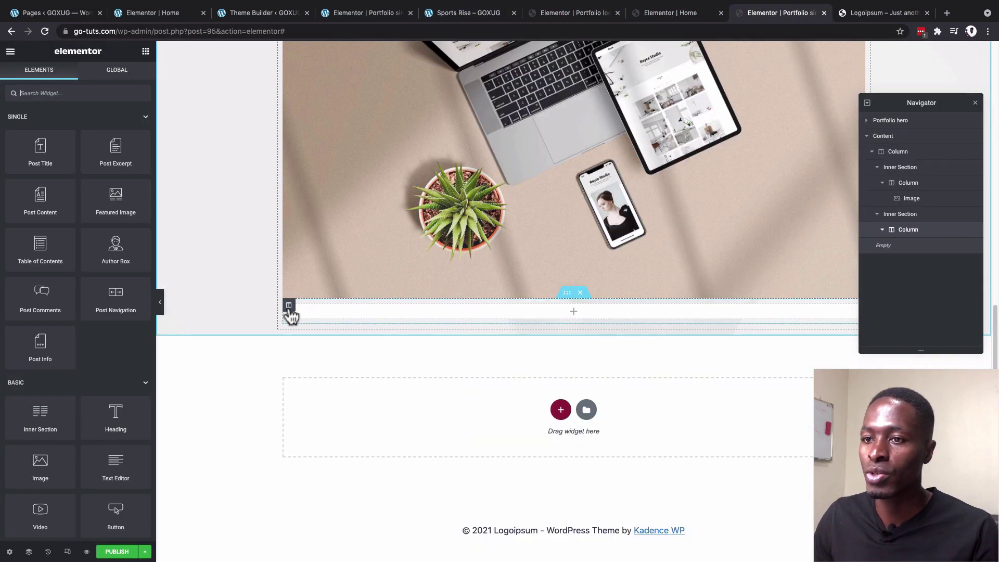
pyautogui.rightClick(289, 311)
pyautogui.click(312, 333)
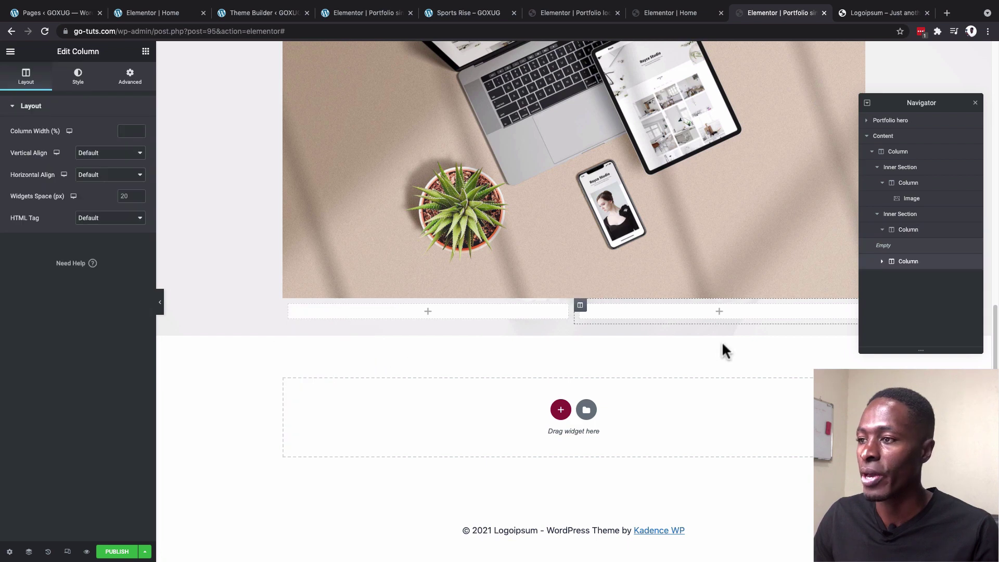
# Step: Narrow the duplicated column in the second inner section to a width of 30%
pyautogui.moveTo(573, 312); pyautogui.dragTo(727, 315)
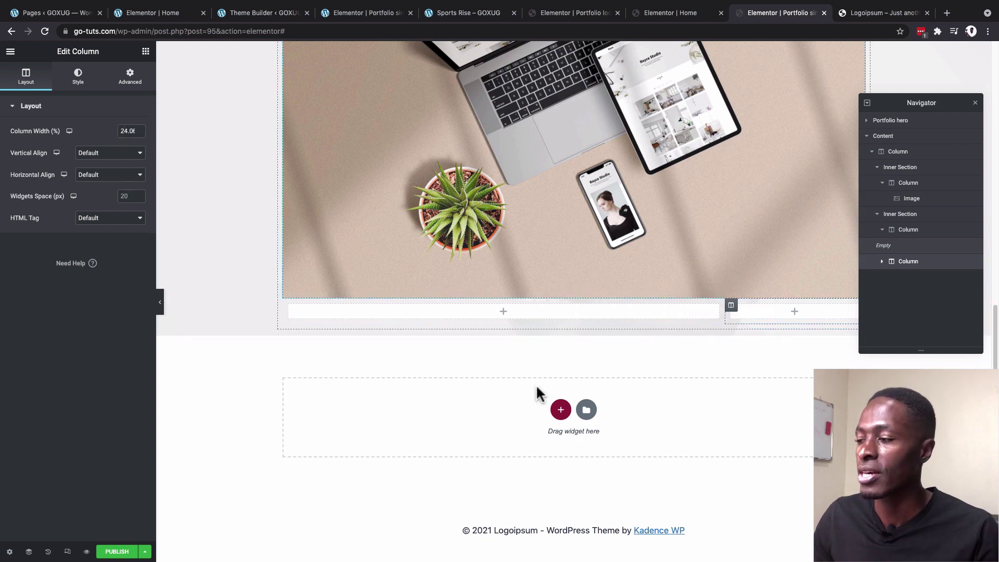
pyautogui.scroll(3, 656, 403)
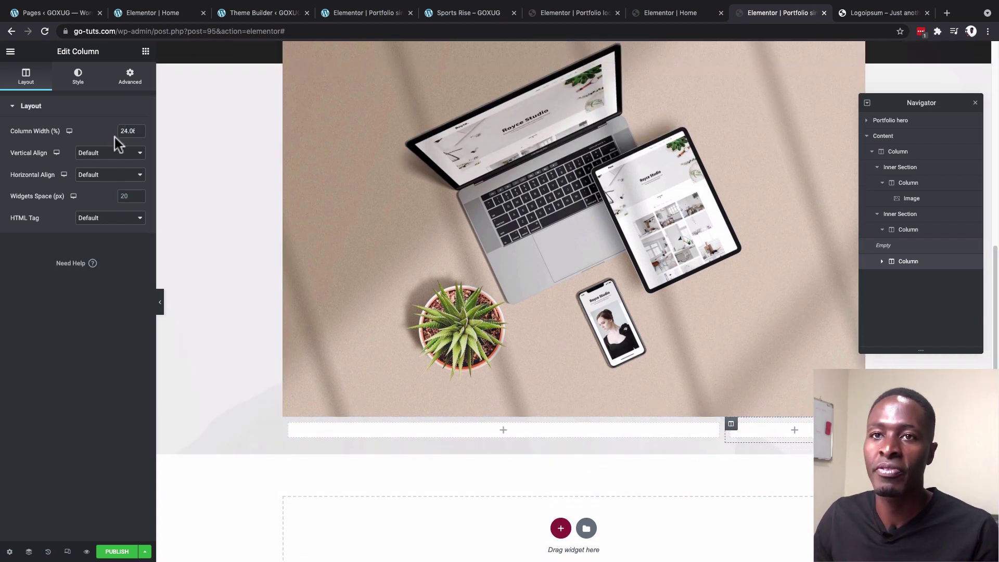
pyautogui.click(124, 131)
pyautogui.write('25')
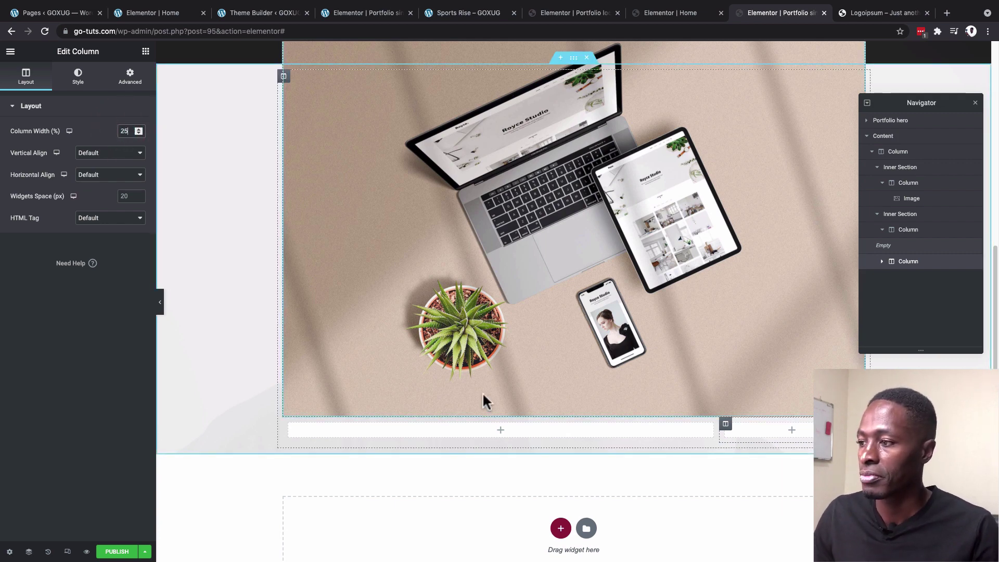
pyautogui.scroll(-1, 482, 391)
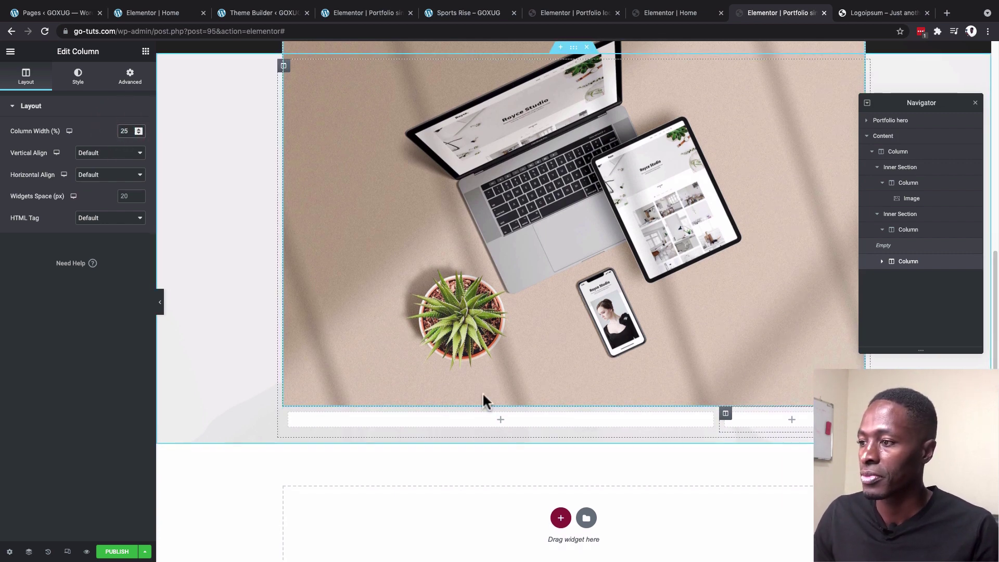
pyautogui.doubleClick(124, 130)
pyautogui.write('30')
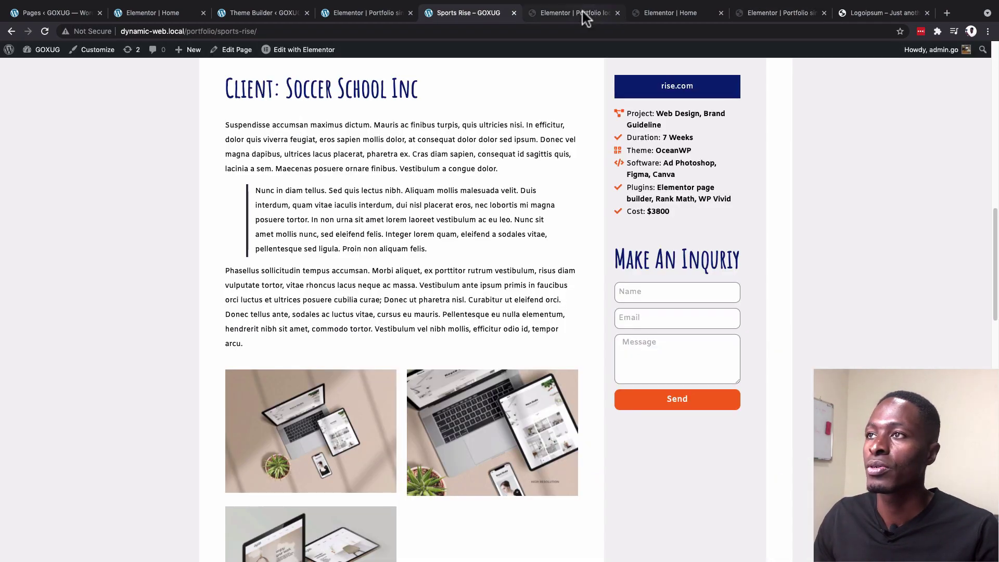
# Step: Add a Heading widget to the wider column and bind its title to the JetEngine custom field Client
pyautogui.click(582, 11)
pyautogui.click(777, 12)
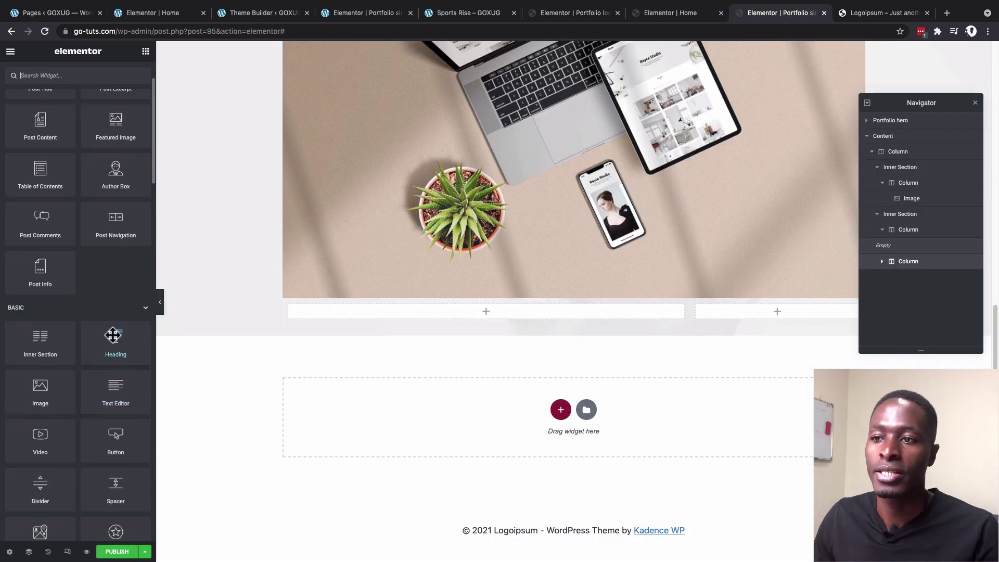
pyautogui.moveTo(113, 336); pyautogui.dragTo(389, 320)
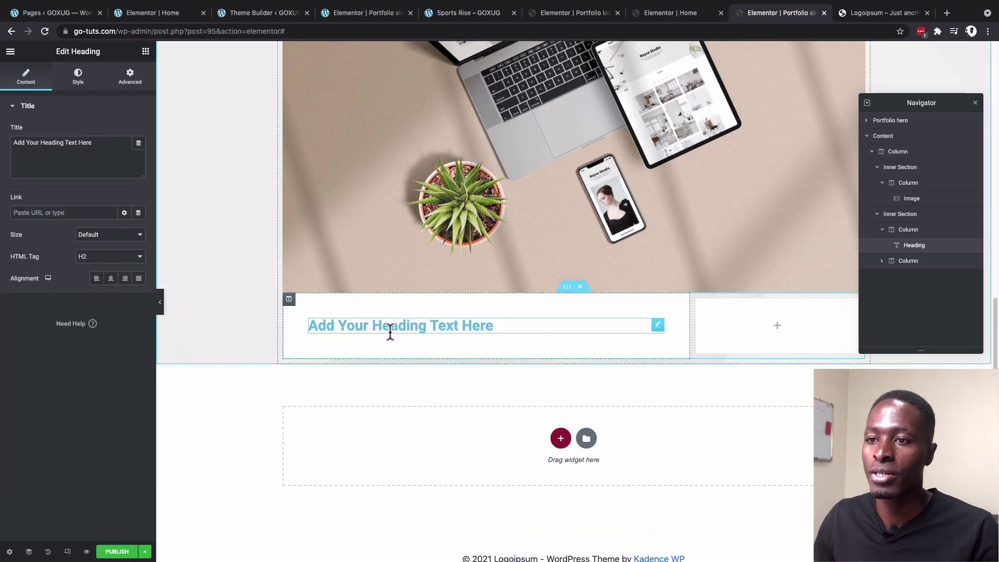
pyautogui.click(139, 146)
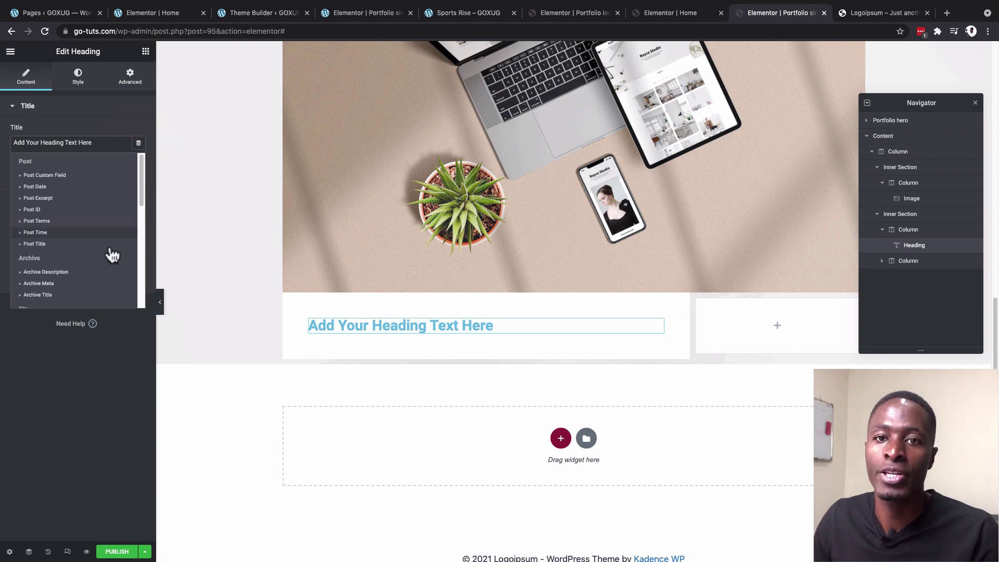
pyautogui.scroll(-3, 110, 252)
pyautogui.scroll(-3, 109, 249)
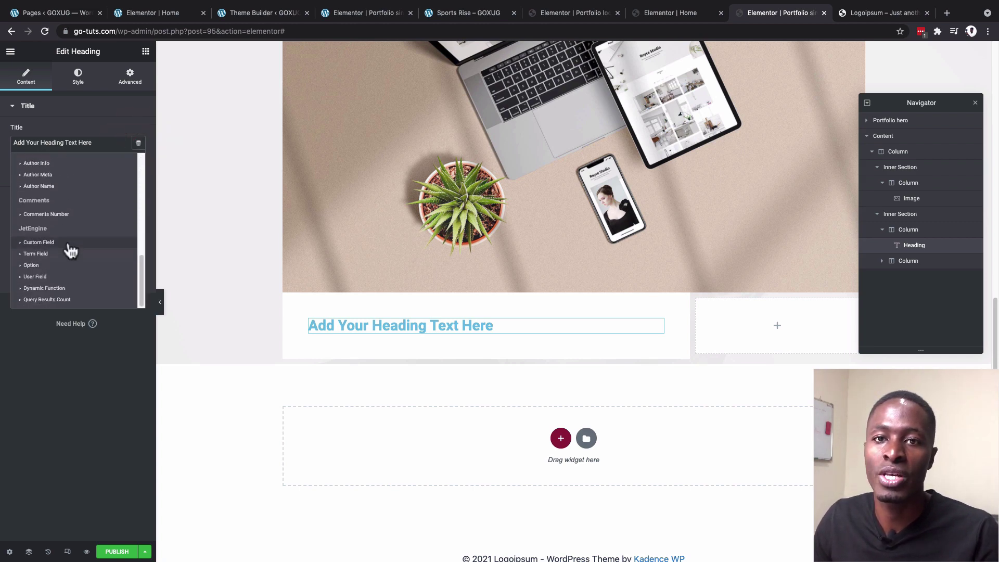
pyautogui.click(39, 243)
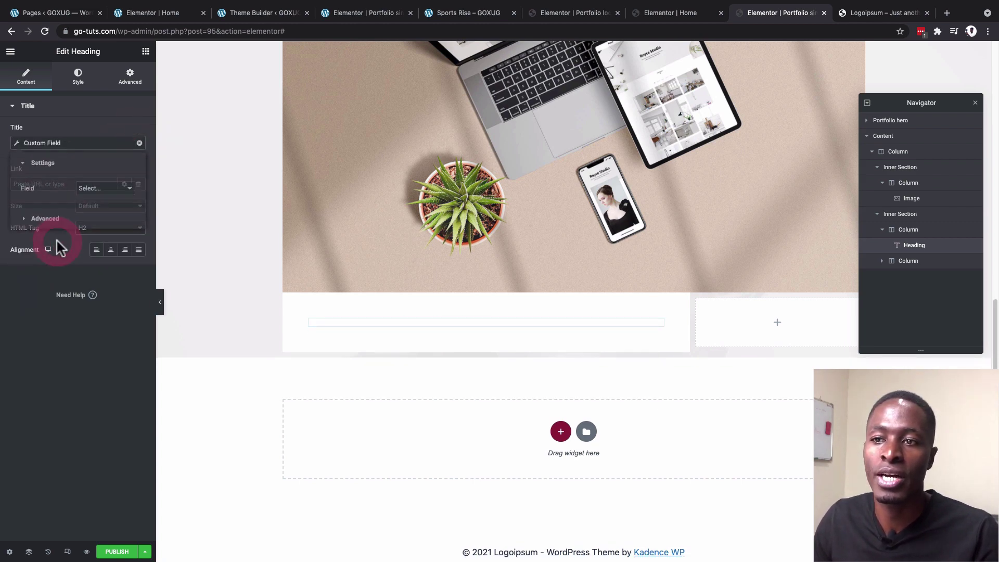
pyautogui.click(110, 192)
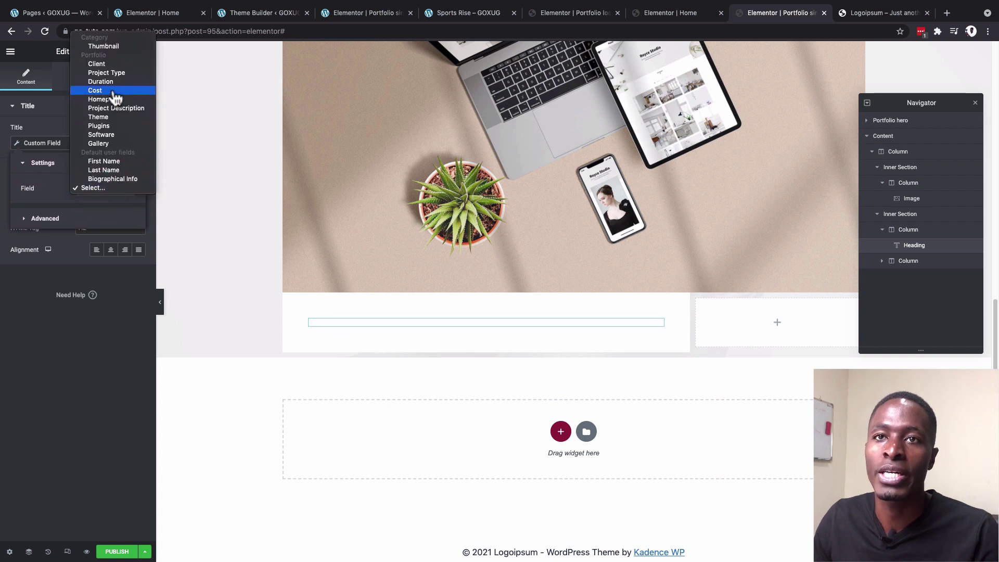
pyautogui.click(112, 64)
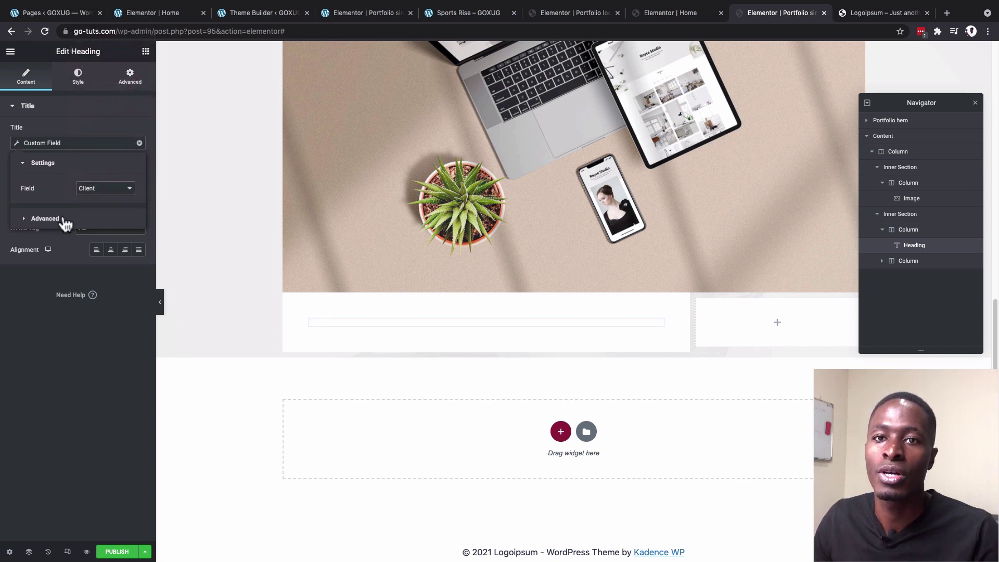
# Step: Set the text shown before the heading's dynamic client value to "Client:"
pyautogui.click(62, 218)
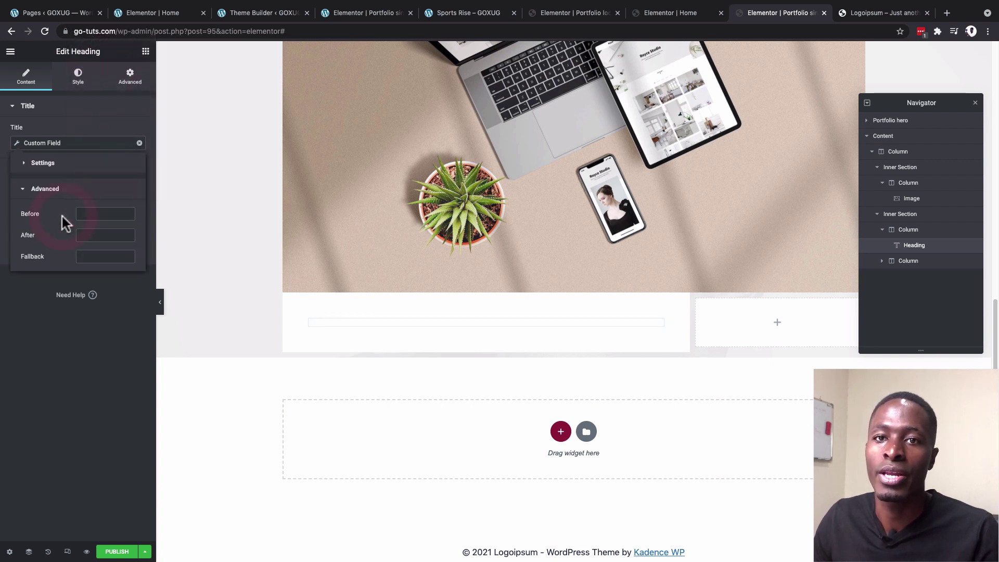
pyautogui.click(91, 214)
pyautogui.write('Client')
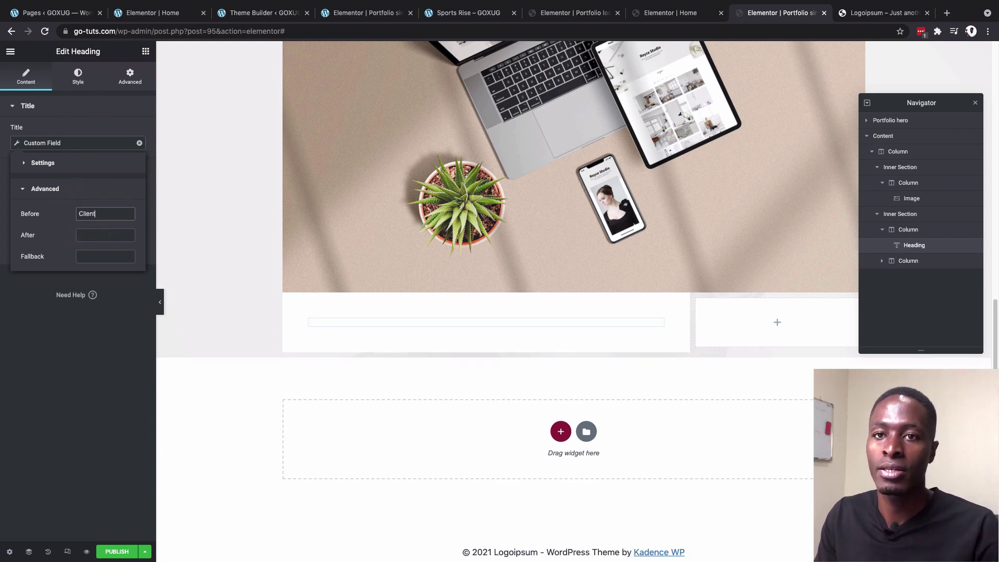
pyautogui.write(':')
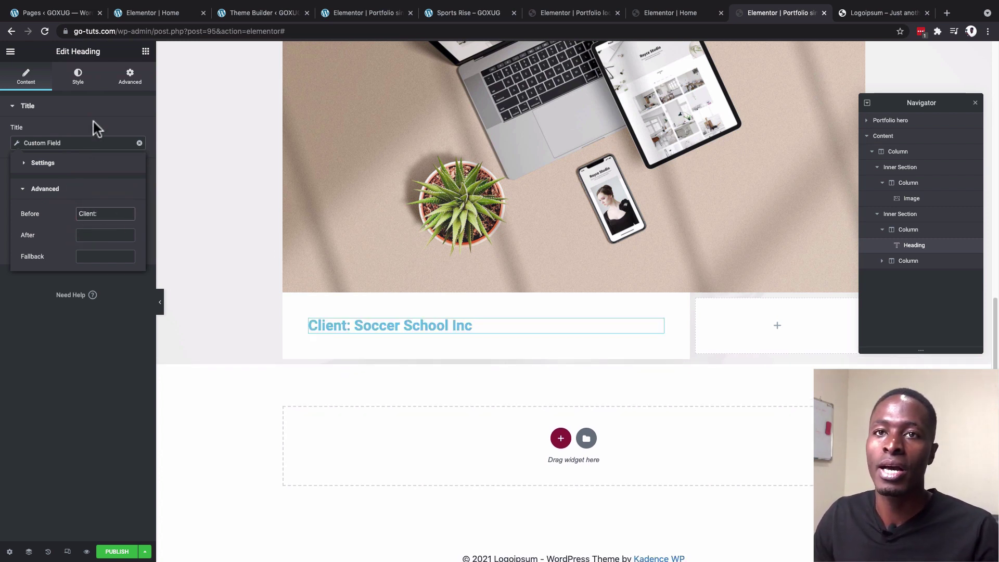
# Step: Set the client heading's text colour to the global colour Blue
pyautogui.click(78, 76)
pyautogui.click(125, 131)
pyautogui.scroll(-3, 70, 273)
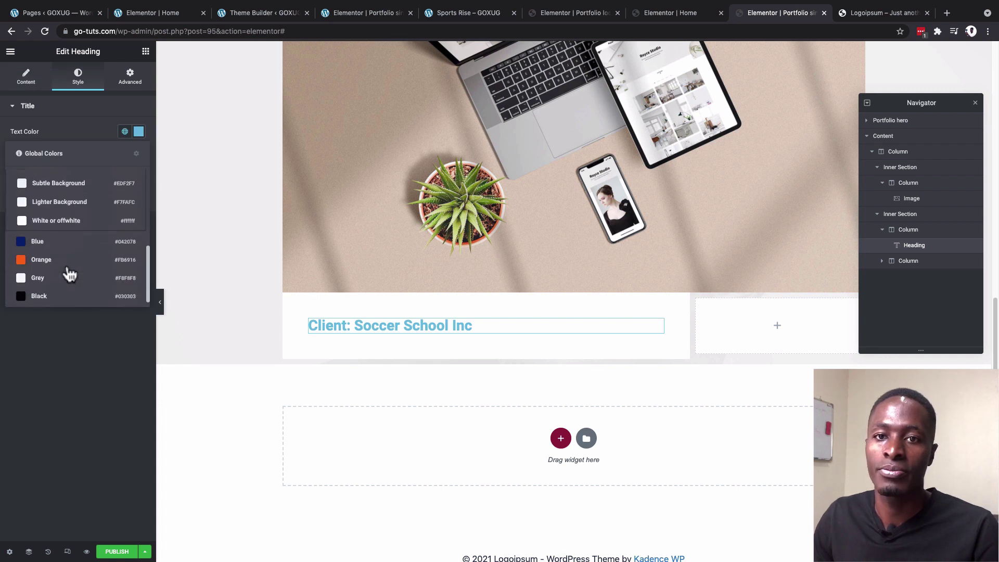
pyautogui.click(52, 240)
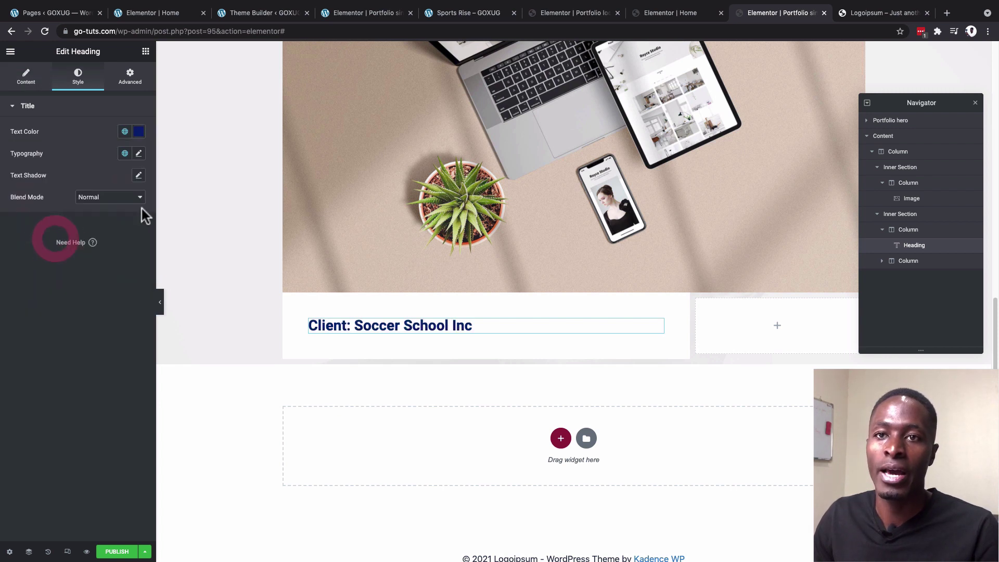
# Step: Override the client heading's global typography and set its font family to Amatic SC
pyautogui.click(125, 153)
pyautogui.click(124, 153)
pyautogui.click(138, 153)
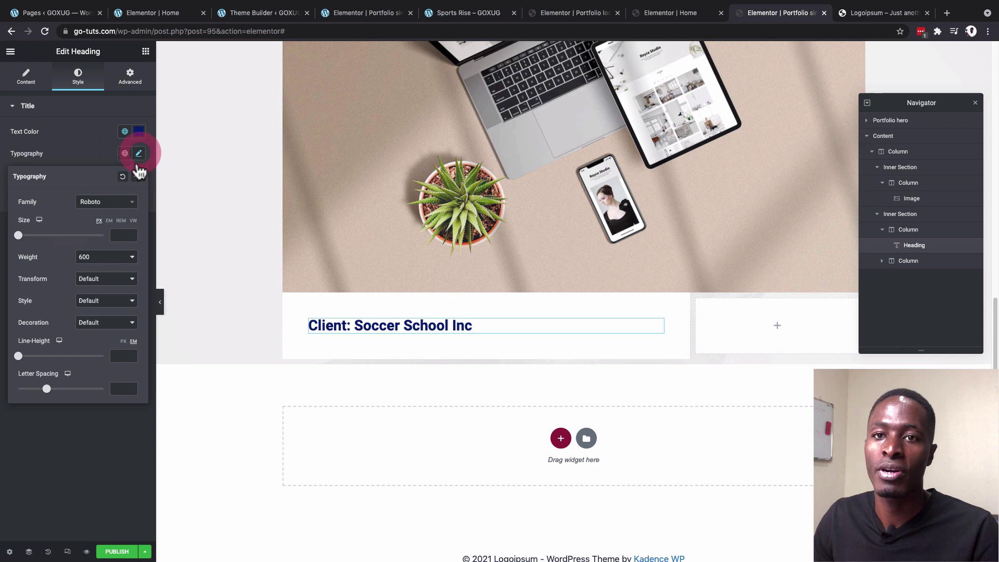
pyautogui.click(102, 202)
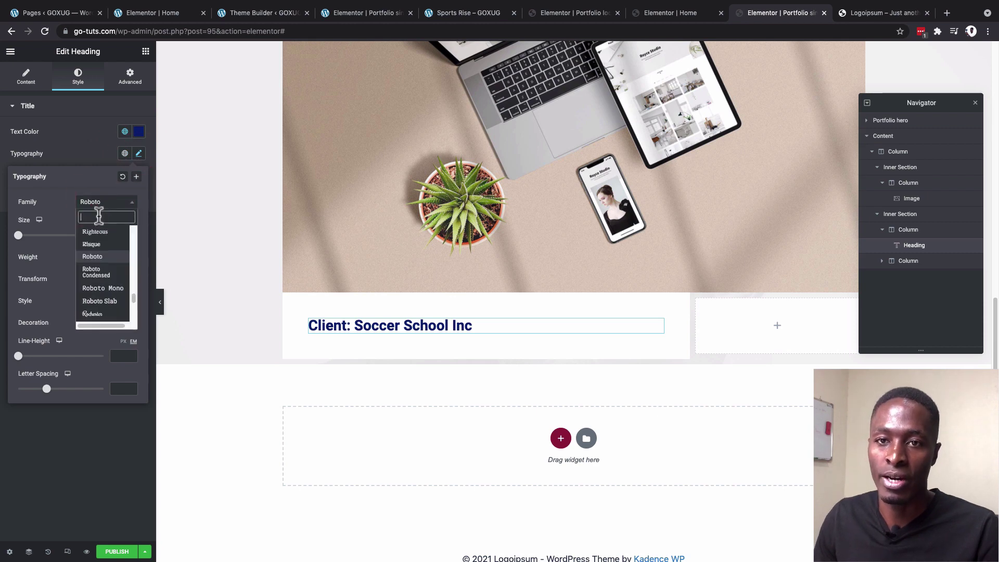
pyautogui.write('am')
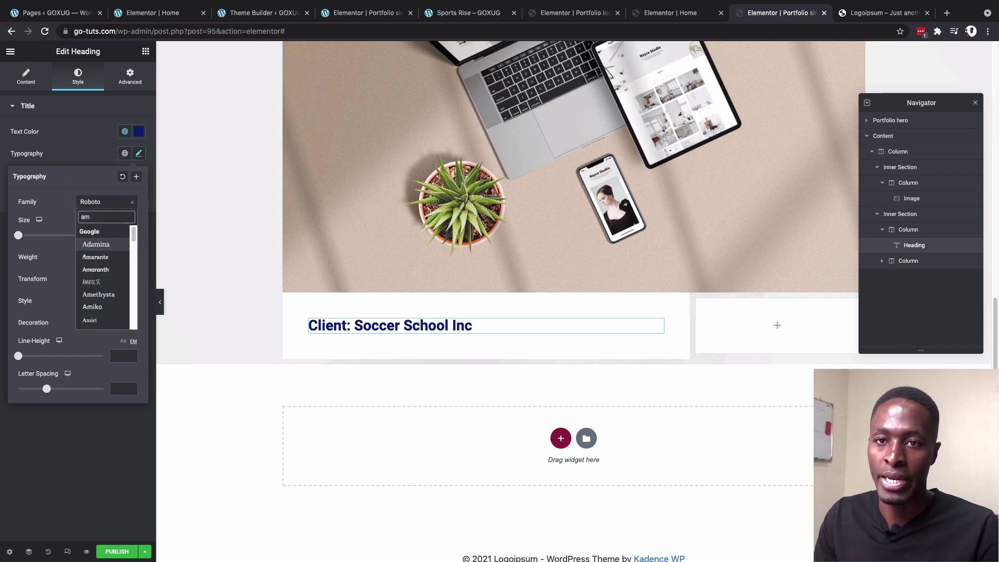
pyautogui.click(91, 282)
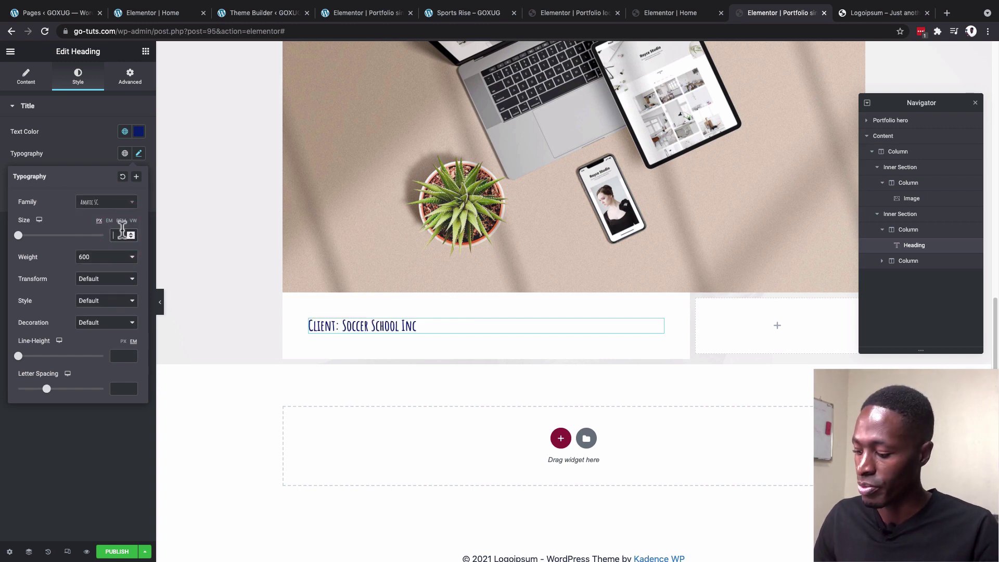
# Step: Try a 65 px font size on the client heading, compare it with the hero title, and set the size to 45 px
pyautogui.click(122, 234)
pyautogui.write('65')
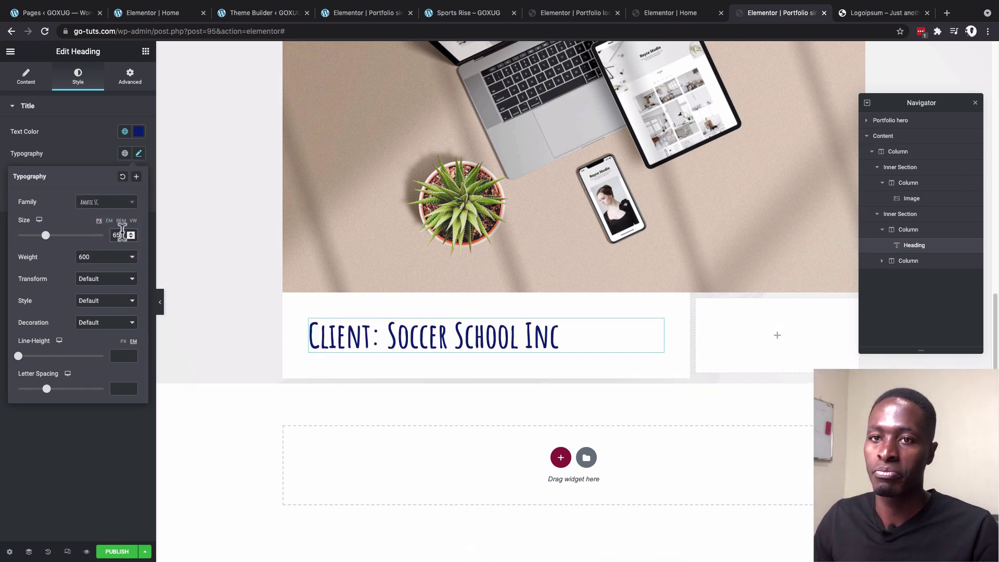
pyautogui.scroll(6, 468, 279)
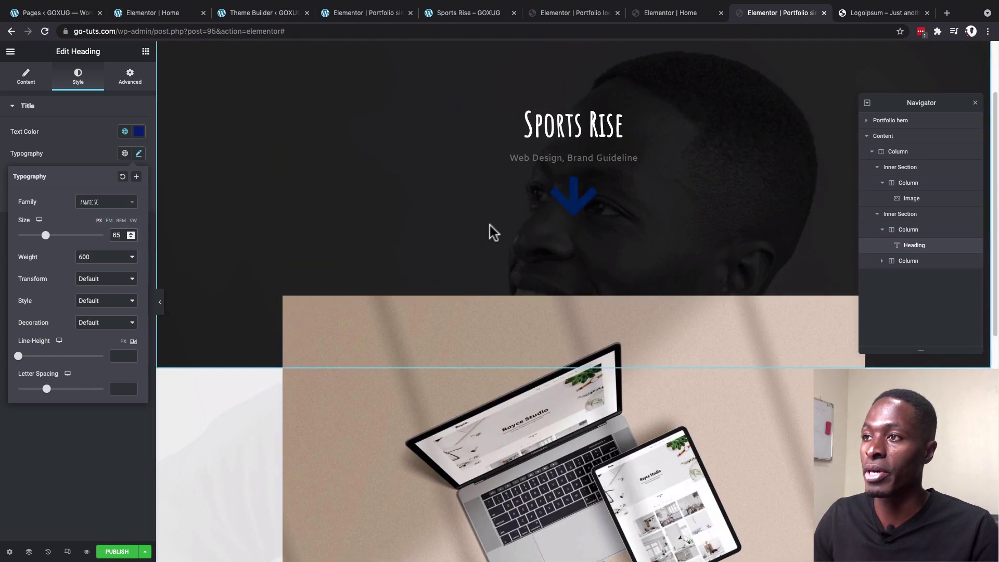
pyautogui.scroll(-6, 484, 229)
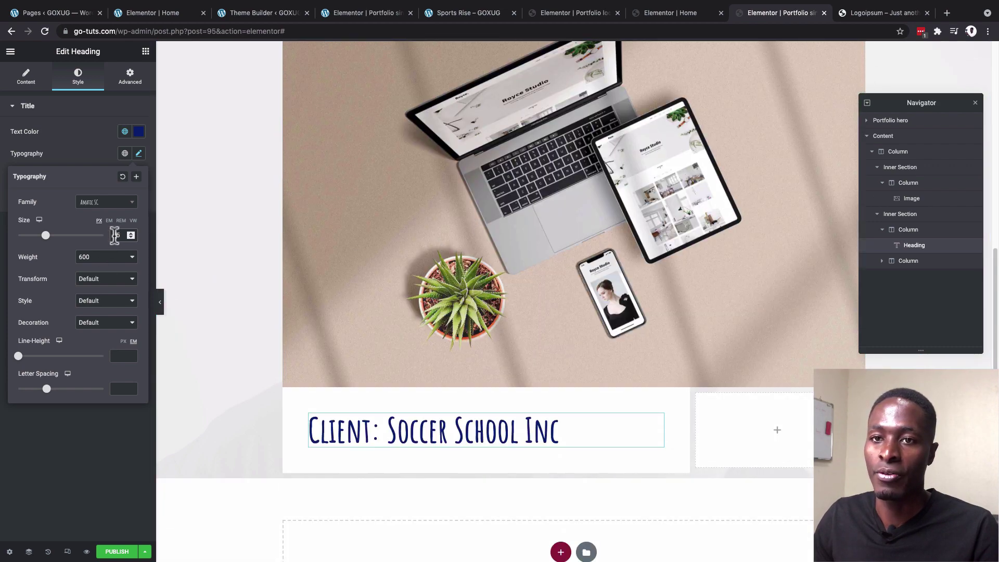
pyautogui.doubleClick(114, 235)
pyautogui.write('45')
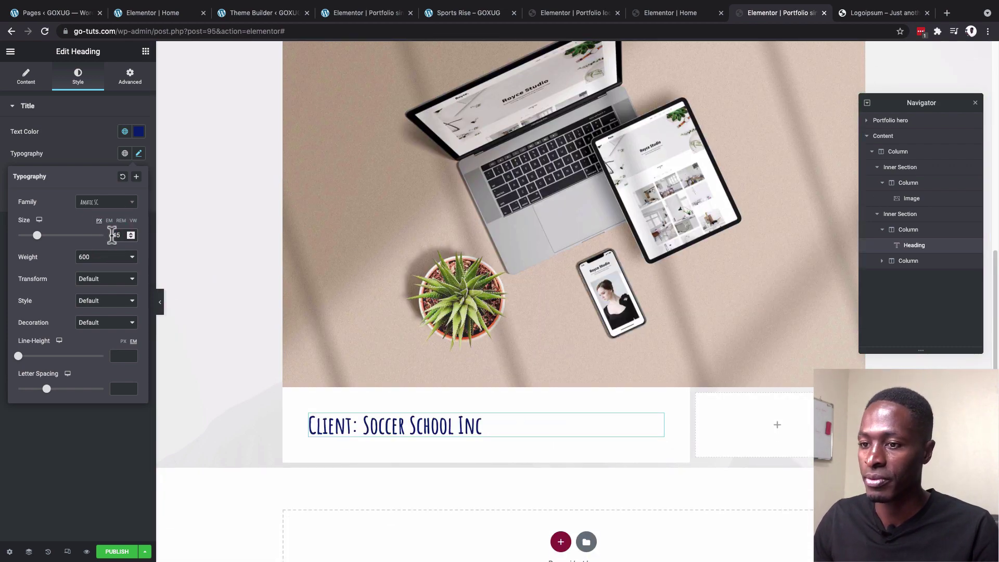
pyautogui.scroll(-1, 481, 442)
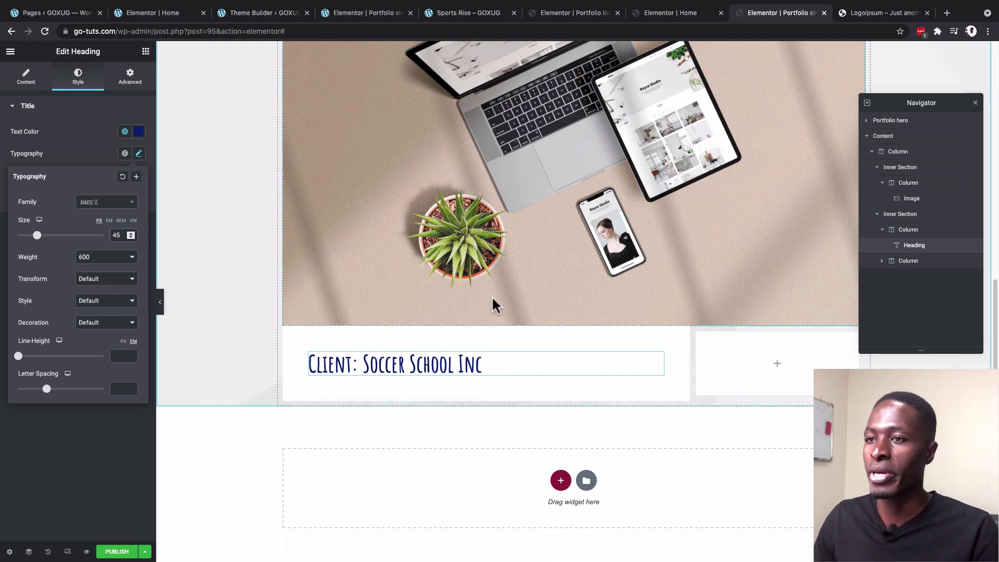
# Step: Review the description, image gallery and sidebar below the client heading on the Sports Rise reference page
pyautogui.press('super+5')
pyautogui.scroll(2, 352, 167)
pyautogui.scroll(-2, 353, 154)
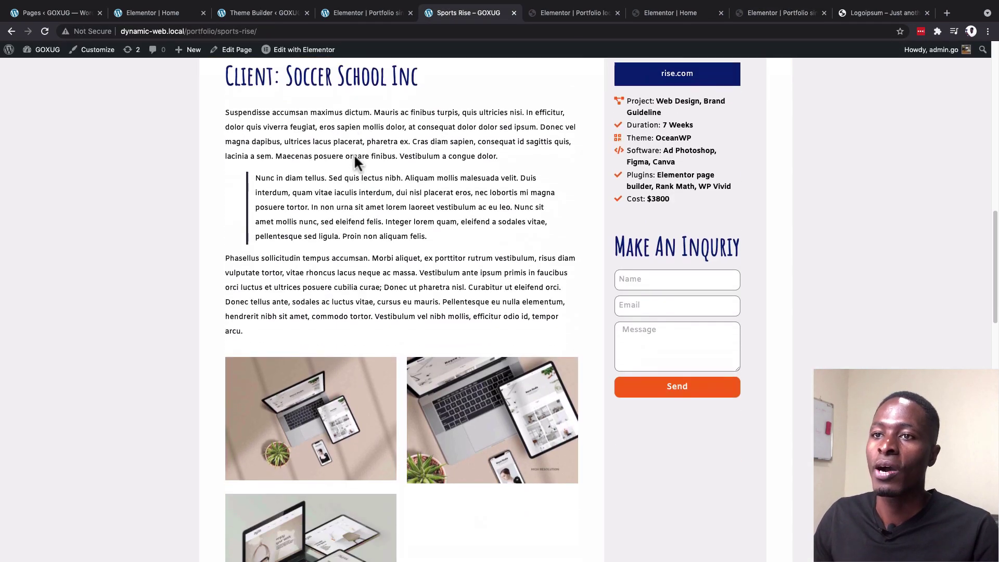
pyautogui.scroll(-3, 369, 272)
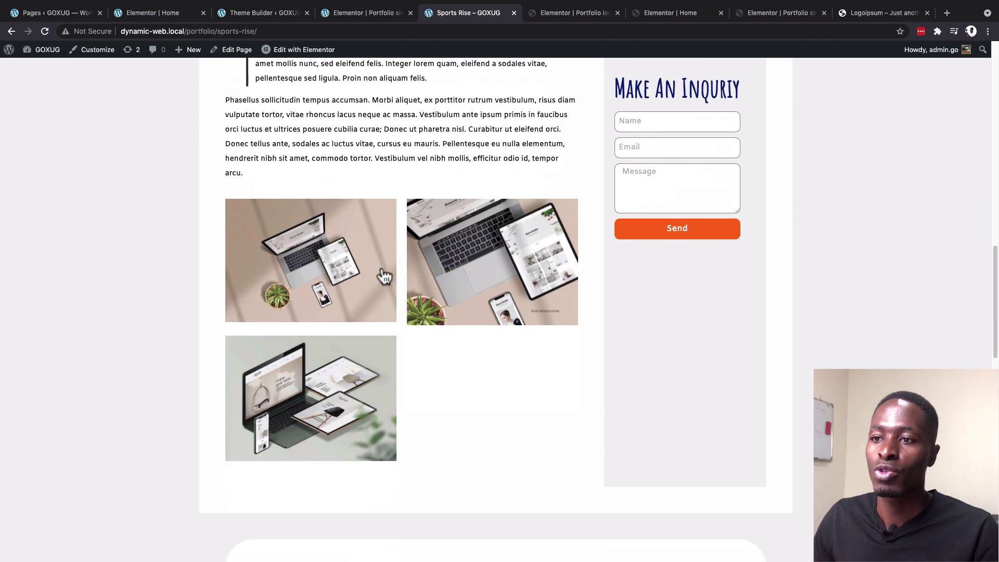
pyautogui.click(663, 15)
pyautogui.click(750, 14)
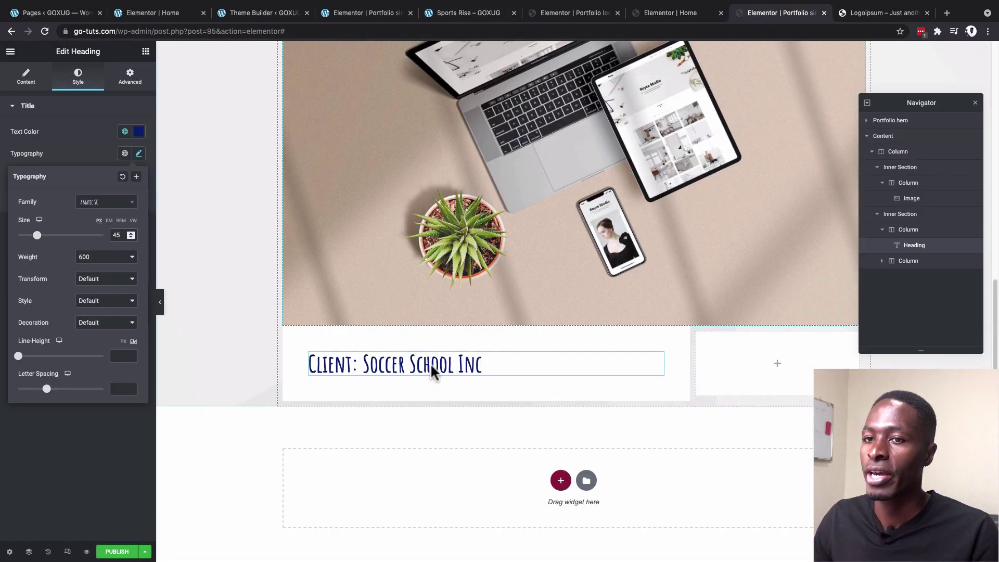
# Step: Add a Text Editor widget below the client heading in the first column of the inner section
pyautogui.scroll(-1, 364, 312)
pyautogui.click(91, 107)
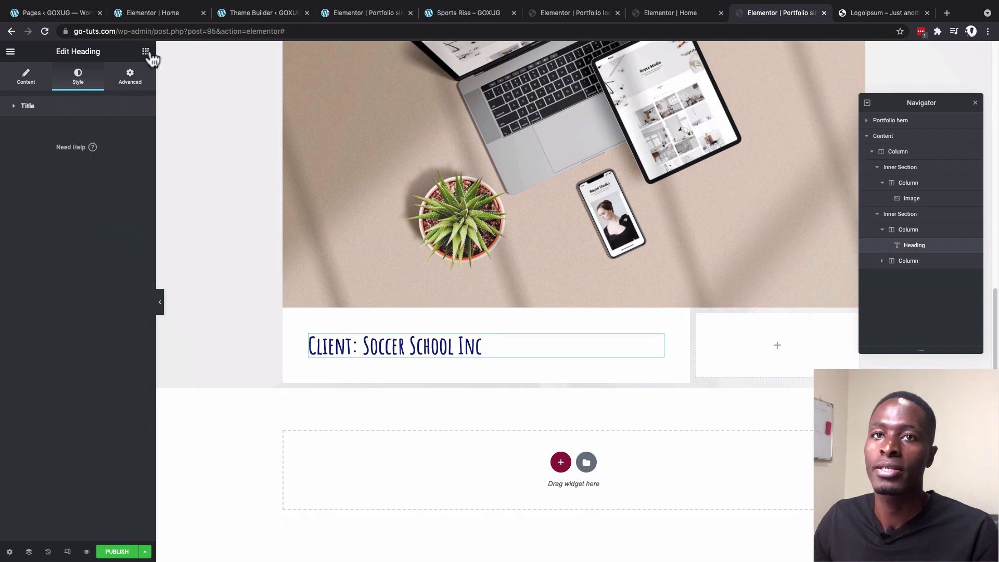
pyautogui.click(147, 52)
pyautogui.scroll(-3, 76, 372)
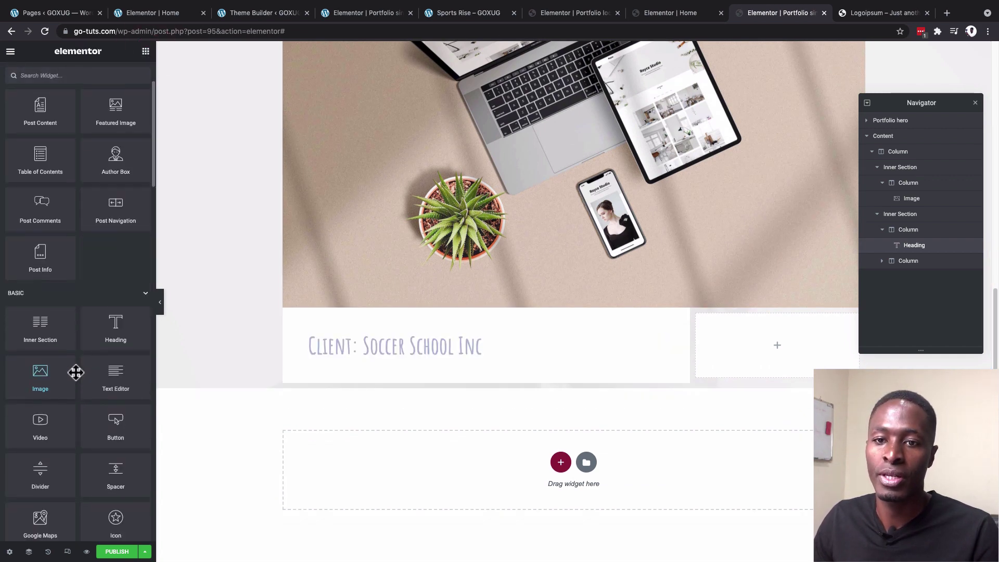
pyautogui.moveTo(112, 374); pyautogui.dragTo(373, 353)
pyautogui.click(658, 373)
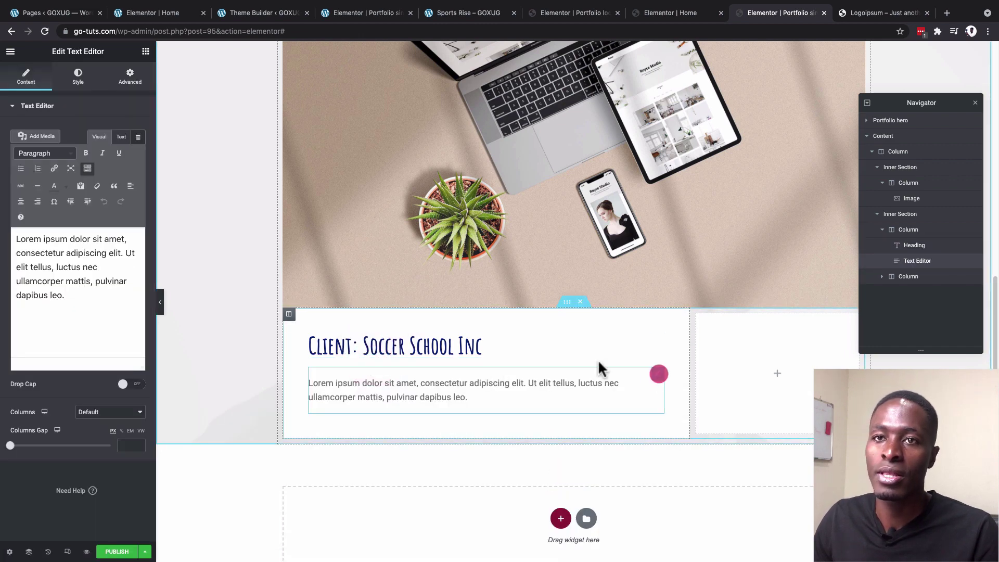
# Step: Link the text editor's content dynamically to the JetEngine custom field Project Description
pyautogui.click(134, 137)
pyautogui.scroll(-3, 73, 234)
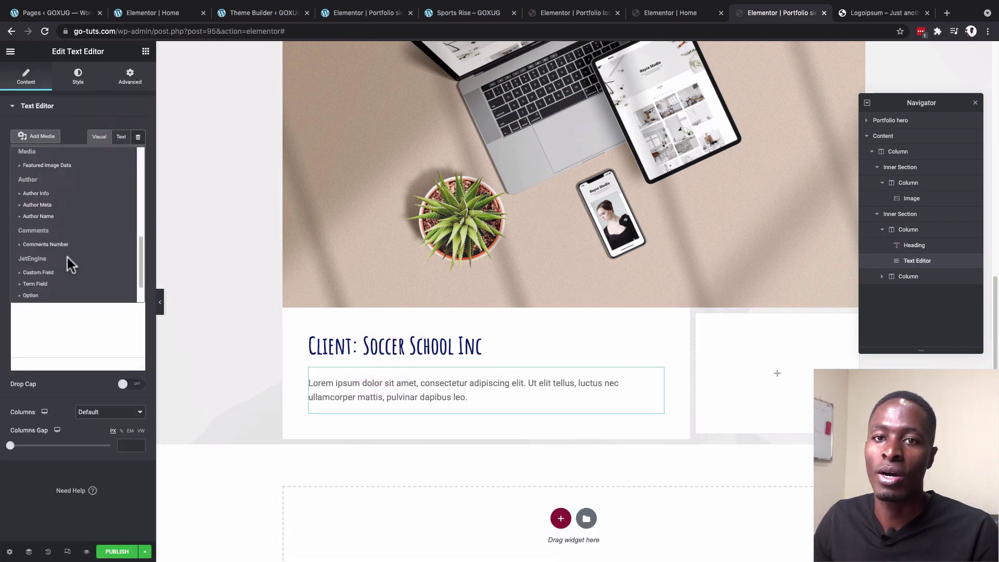
pyautogui.scroll(-1, 67, 258)
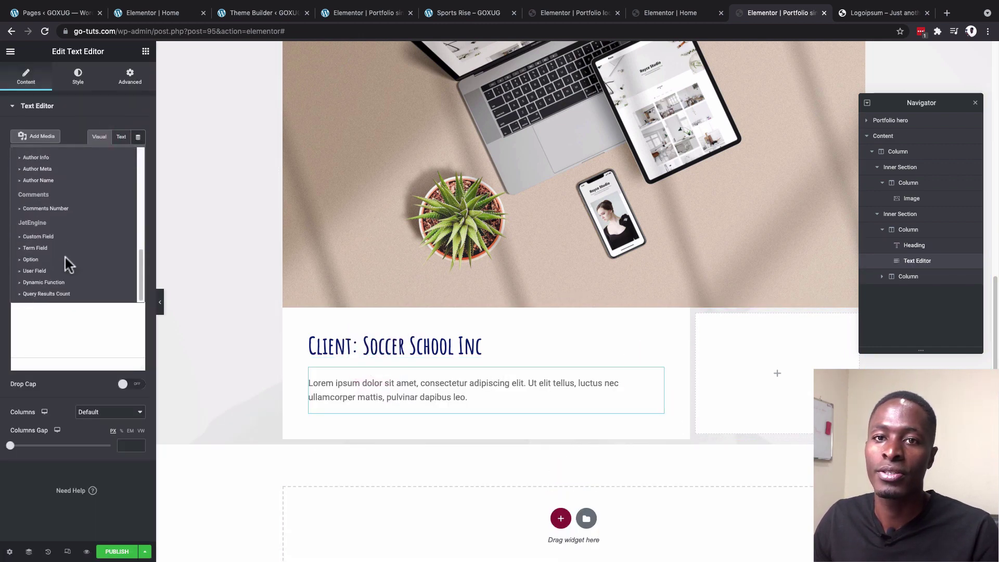
pyautogui.click(38, 237)
pyautogui.click(93, 184)
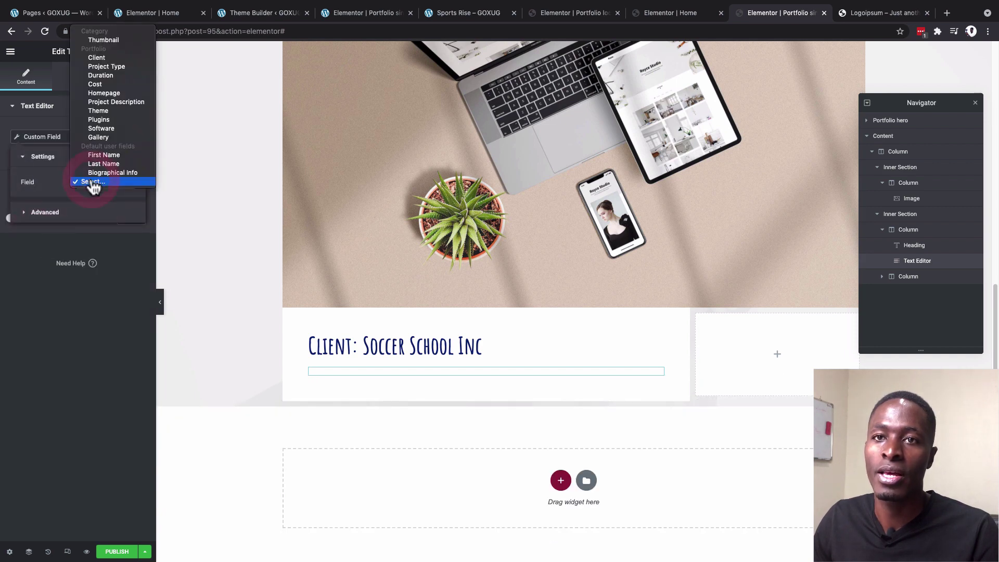
pyautogui.click(117, 102)
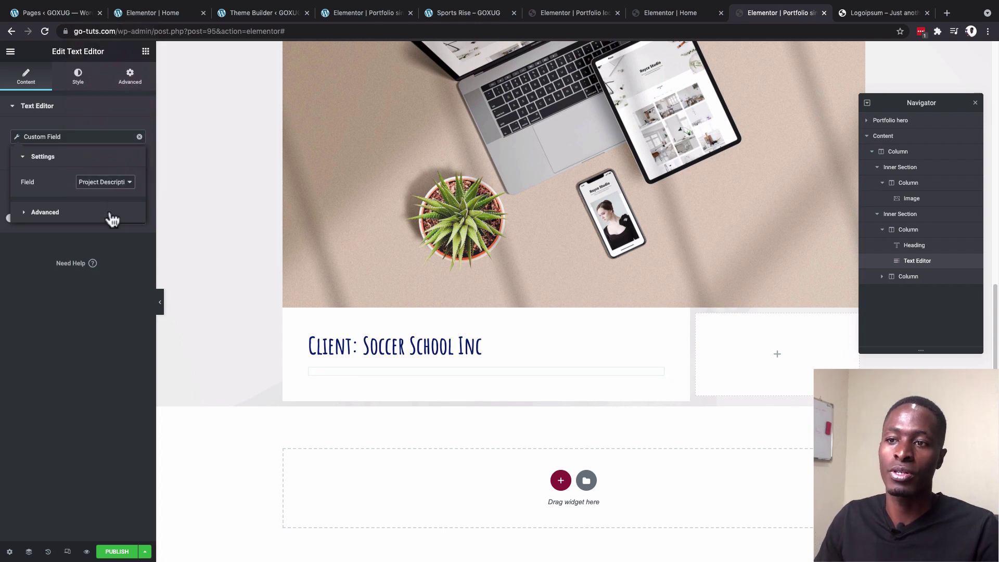
pyautogui.scroll(-1, 245, 334)
pyautogui.scroll(-2, 613, 337)
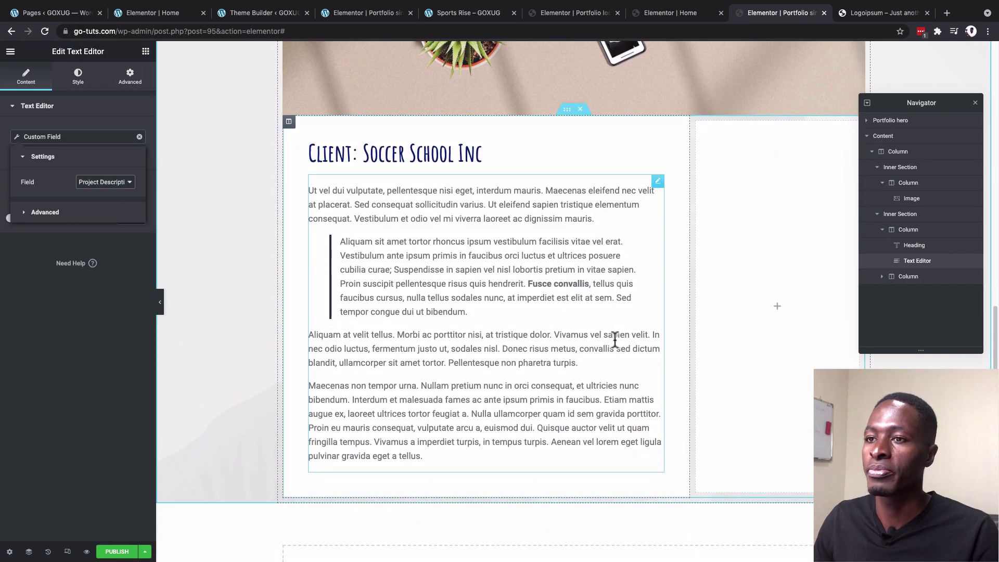
# Step: Set the project description's text colour to the global colour Black
pyautogui.click(108, 114)
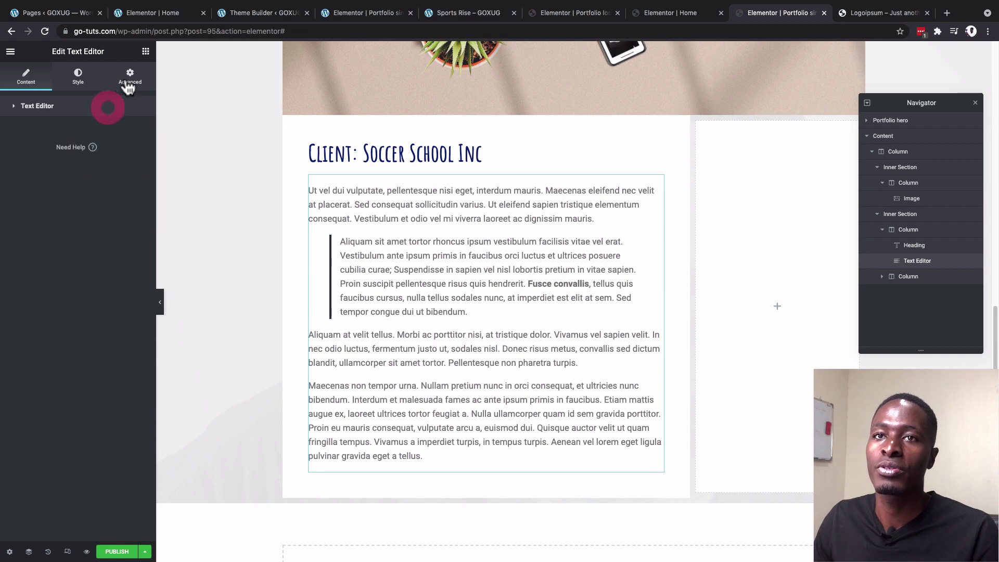
pyautogui.click(87, 84)
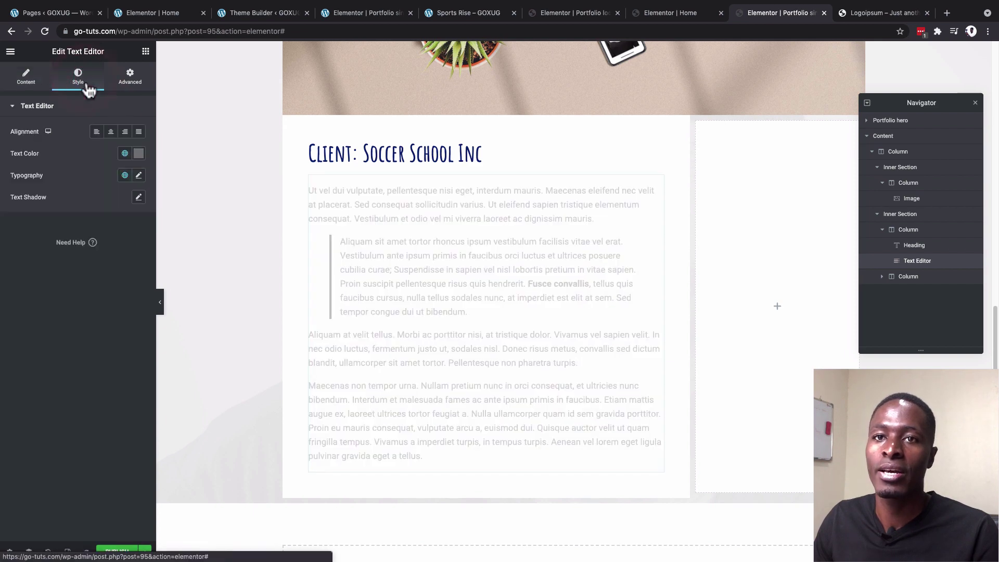
pyautogui.click(125, 153)
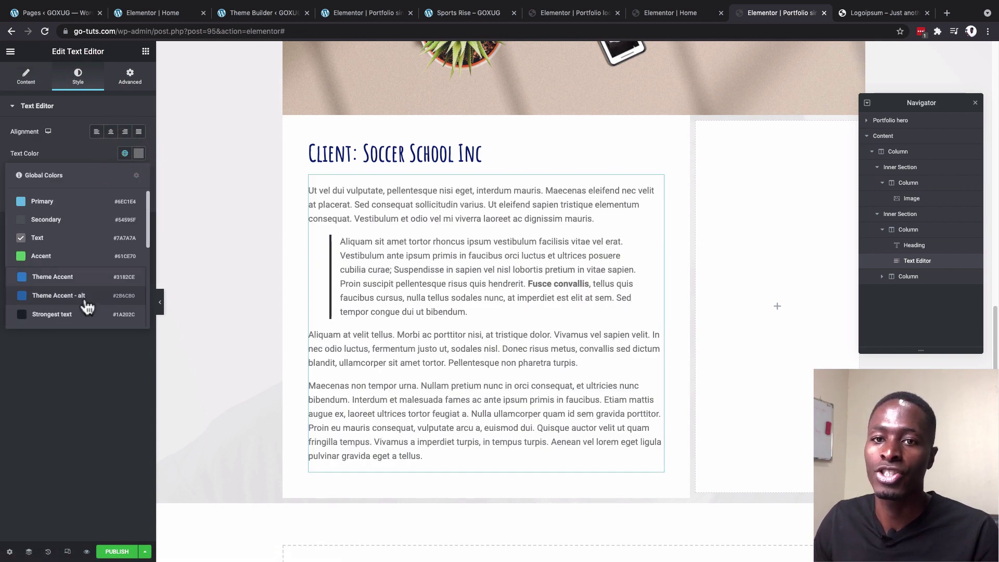
pyautogui.scroll(-5, 81, 323)
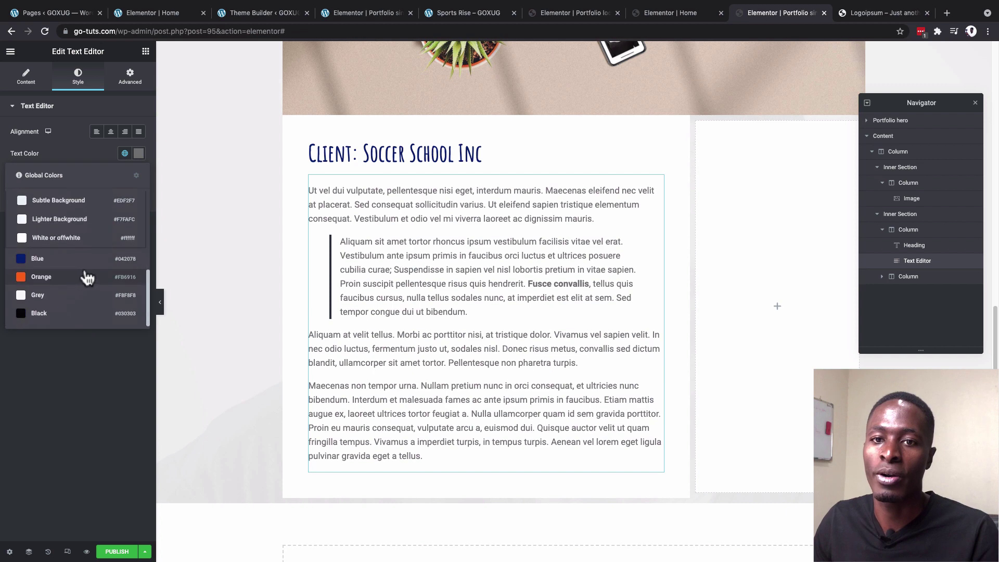
pyautogui.click(54, 314)
# Step: Set the project description's font family to Amiko and its size to 14 px
pyautogui.click(138, 175)
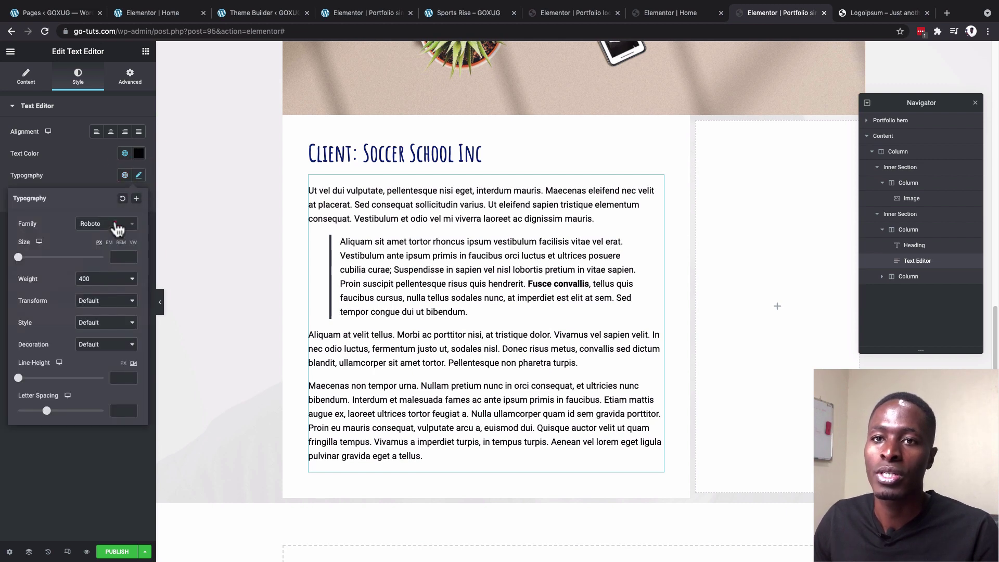
pyautogui.click(117, 224)
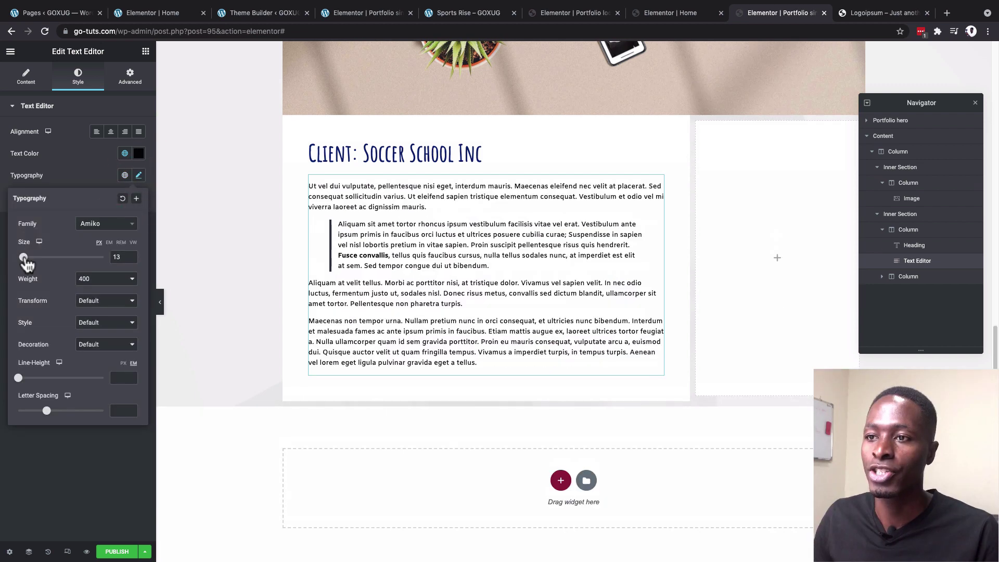
pyautogui.moveTo(24, 258); pyautogui.dragTo(27, 264)
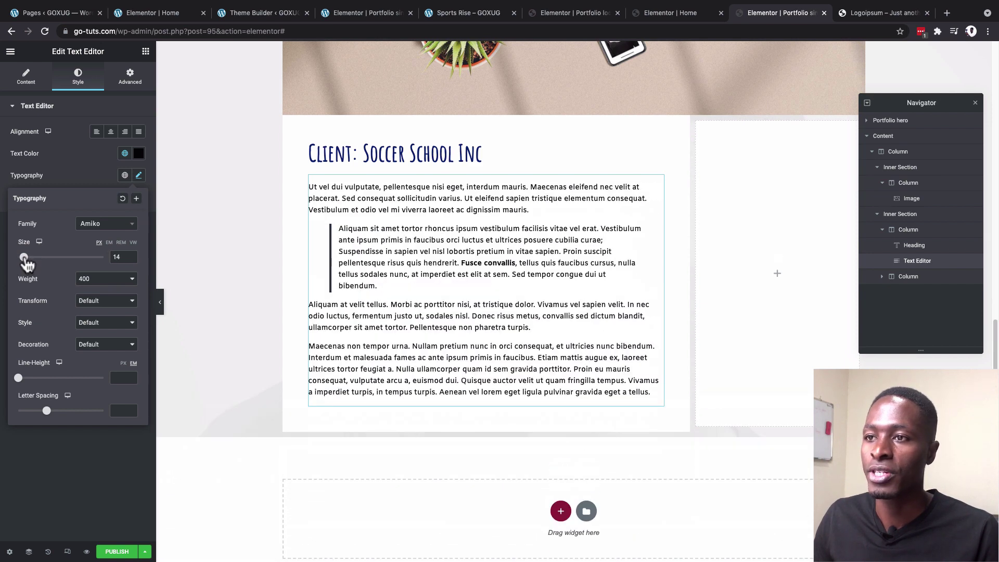
pyautogui.click(409, 369)
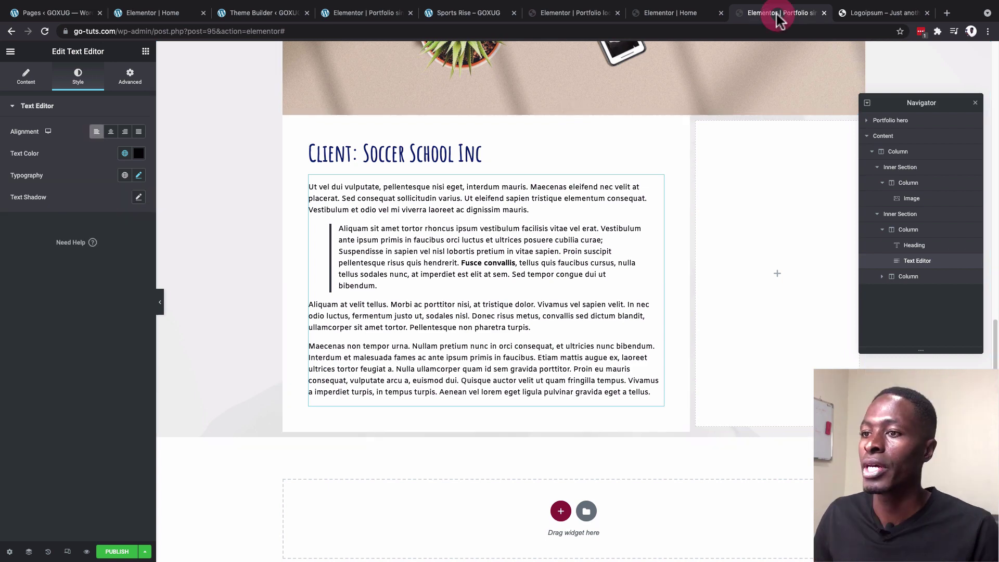
# Step: Search the widgets for "gall" and place the Pro Gallery widget below the project description
pyautogui.click(145, 51)
pyautogui.scroll(-5, 96, 325)
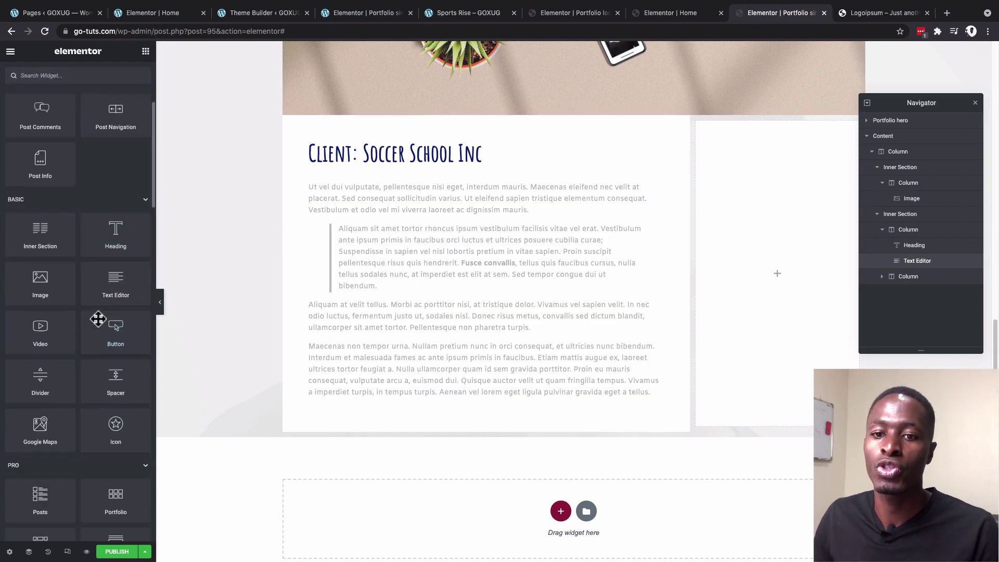
pyautogui.scroll(-5, 98, 318)
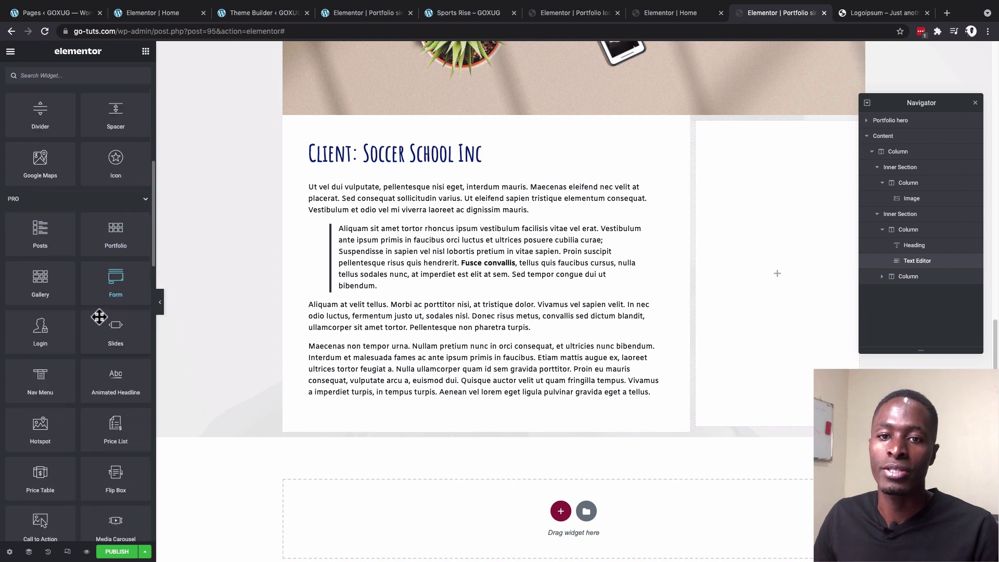
pyautogui.write('gall')
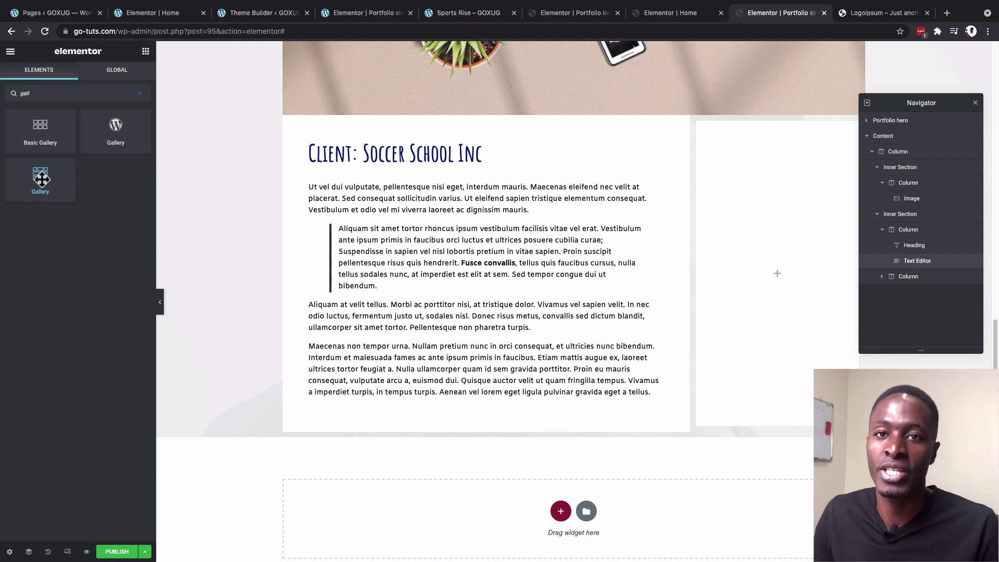
pyautogui.moveTo(39, 179); pyautogui.dragTo(409, 398)
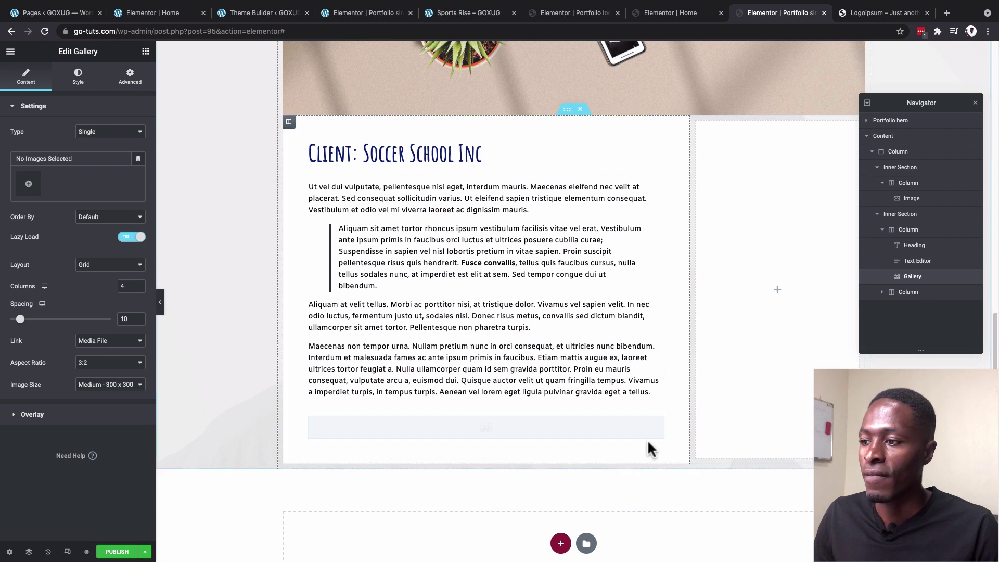
# Step: Set the gallery's dynamic image source to JetEngine Gallery and its number of columns to 2
pyautogui.click(139, 160)
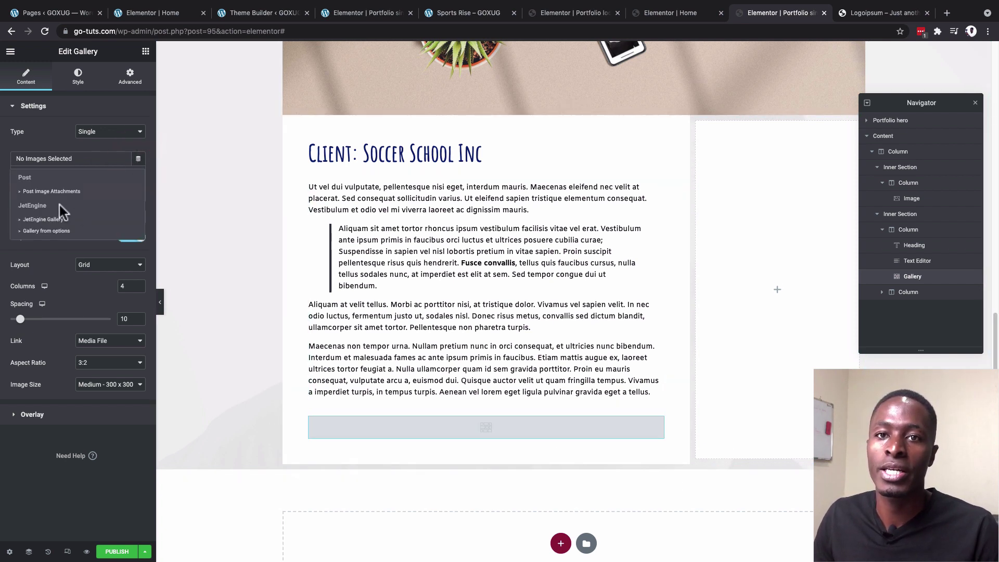
pyautogui.click(49, 219)
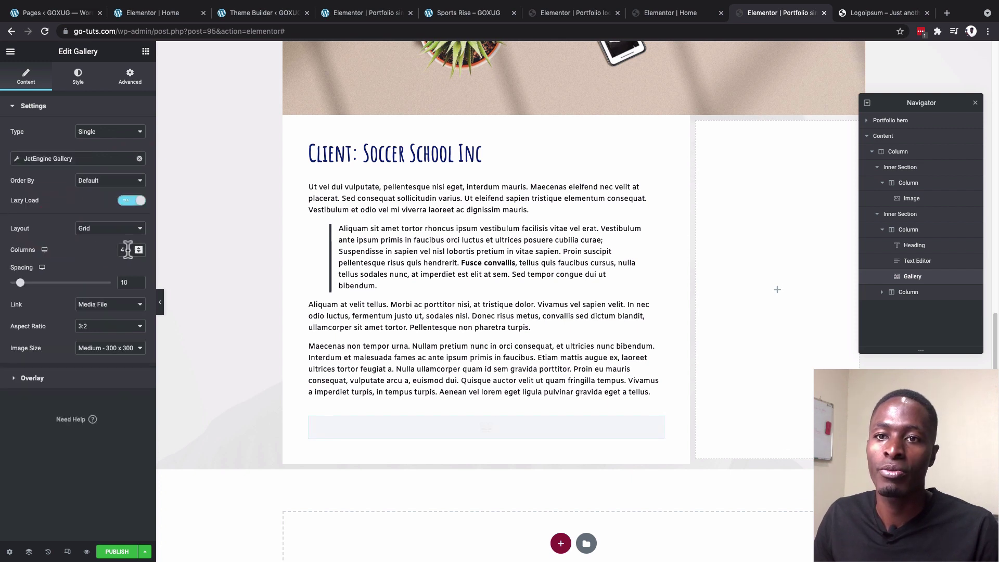
pyautogui.moveTo(133, 248); pyautogui.dragTo(110, 258)
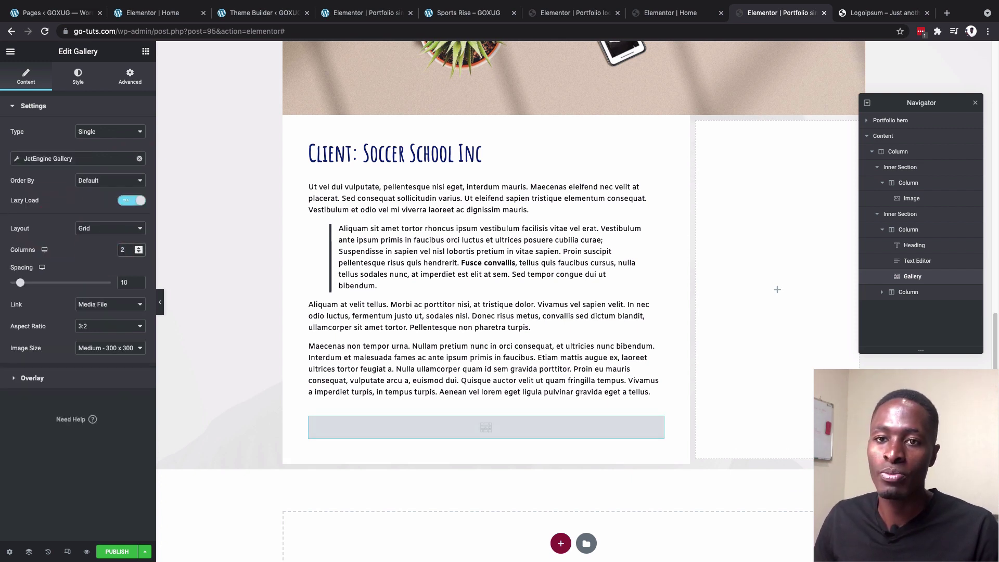
# Step: Check the gallery's link and image size options, keeping Media File and Medium - 300 x 300
pyautogui.click(120, 309)
pyautogui.click(119, 310)
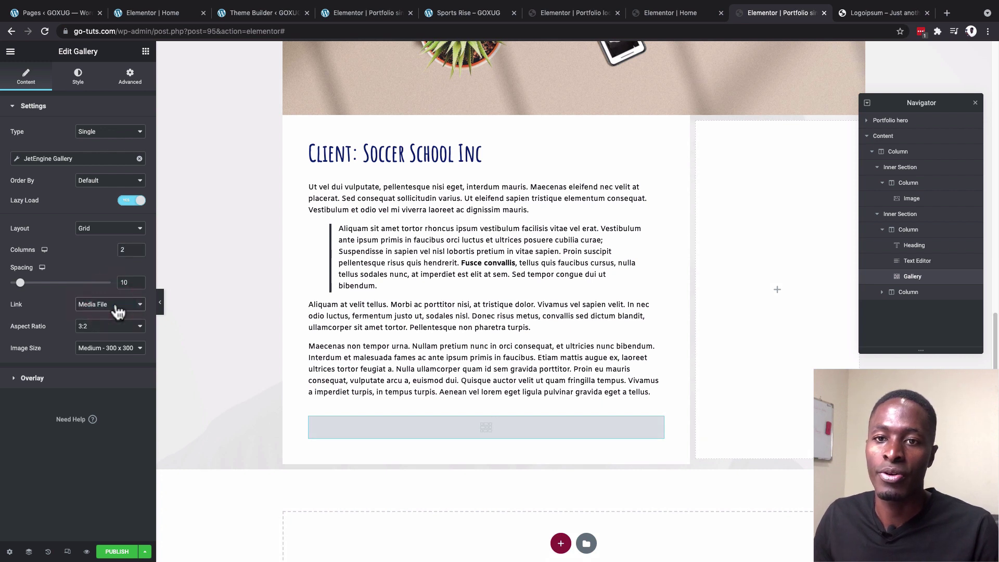
pyautogui.click(119, 310)
pyautogui.click(122, 309)
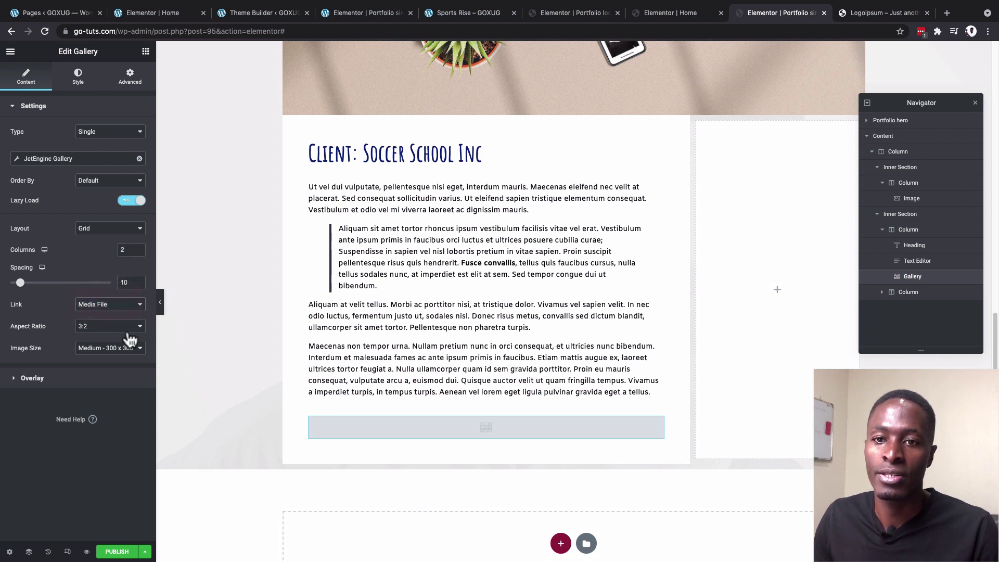
pyautogui.click(143, 357)
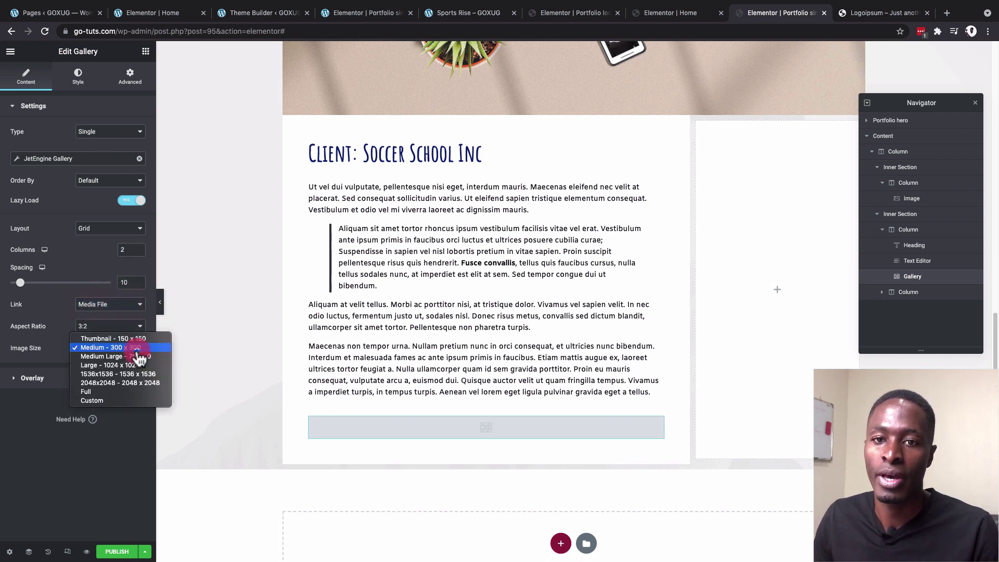
pyautogui.click(112, 347)
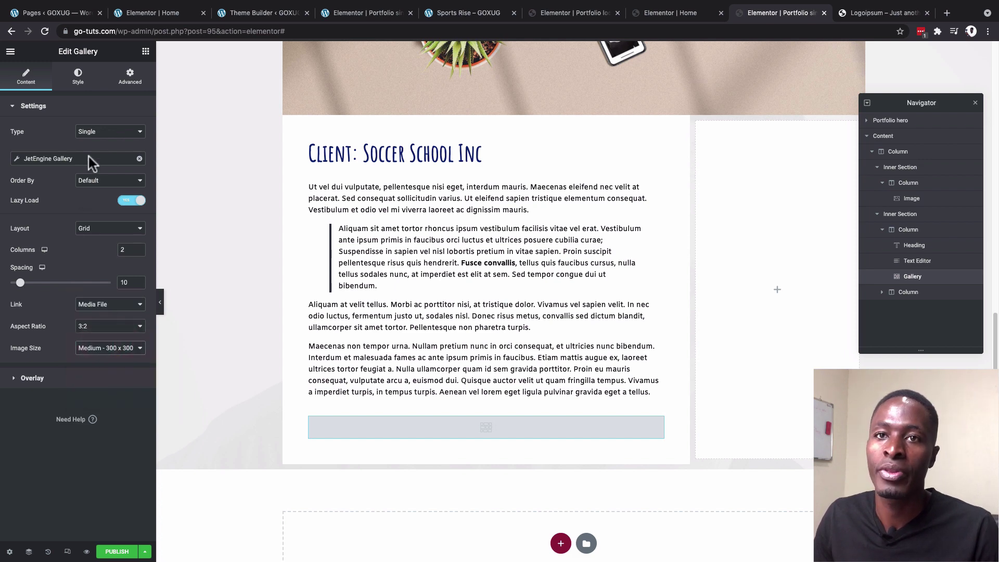
# Step: Save the template as a draft and preview the portfolio page from the hero down to the gallery area
pyautogui.click(145, 551)
pyautogui.click(52, 482)
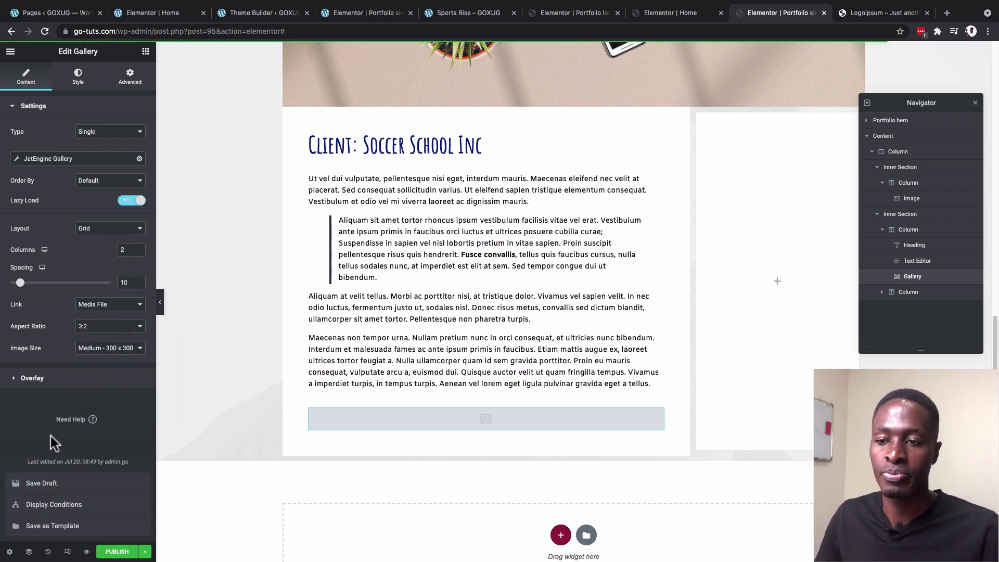
pyautogui.click(86, 551)
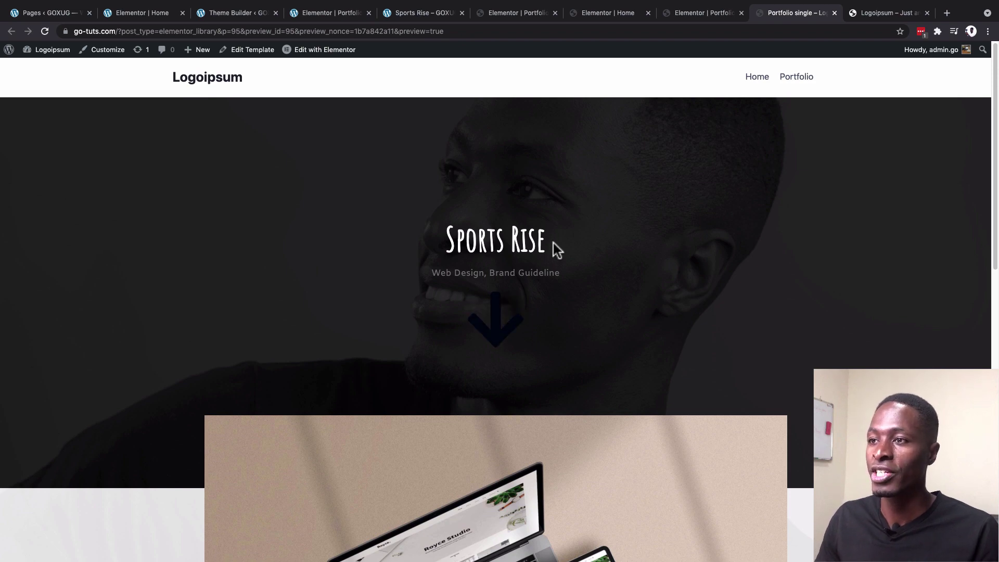
pyautogui.scroll(-3, 463, 278)
pyautogui.scroll(3, 463, 278)
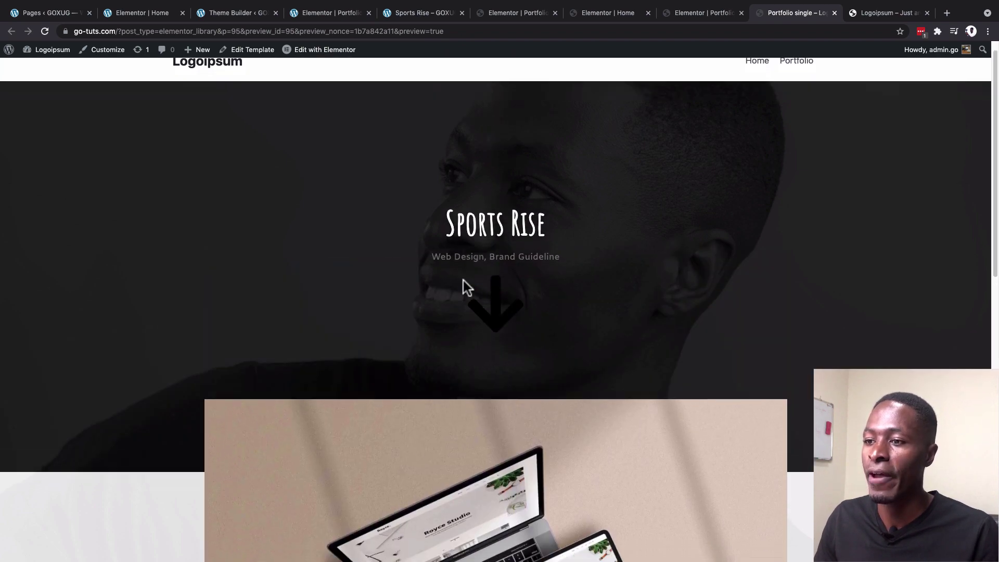
pyautogui.scroll(-10, 463, 280)
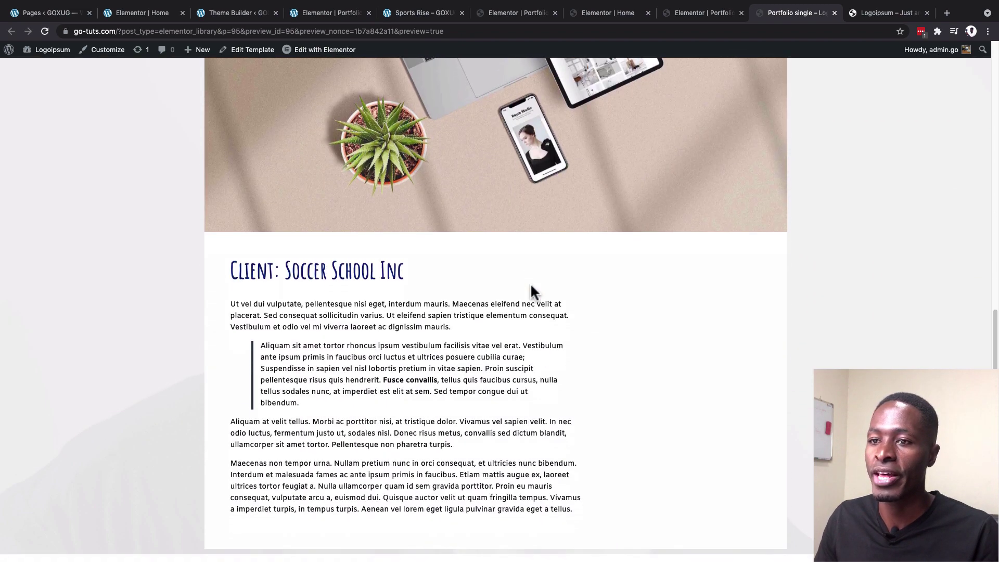
pyautogui.scroll(-2, 534, 291)
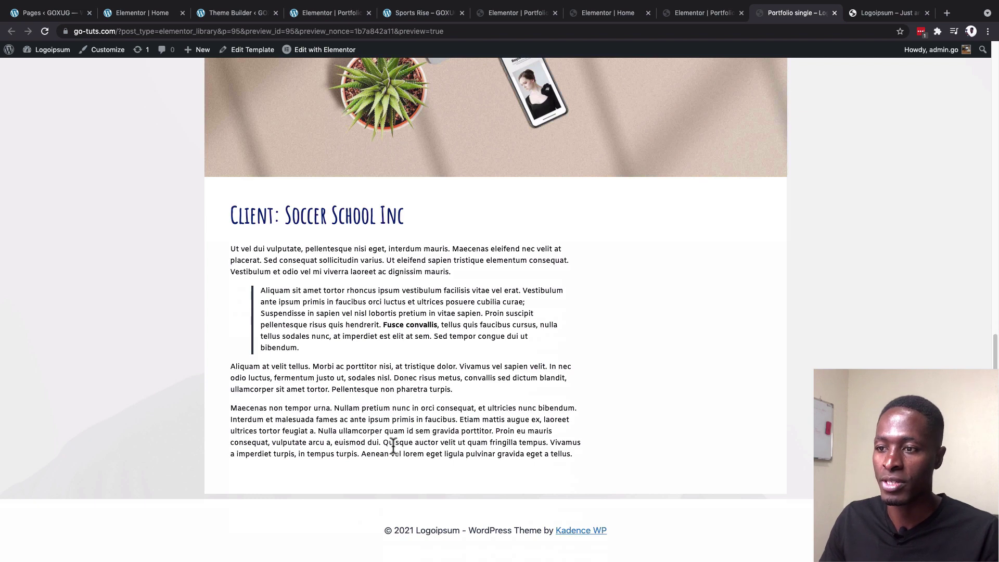
# Step: Set the field of the gallery's JetEngine Gallery source to Gallery
pyautogui.click(686, 15)
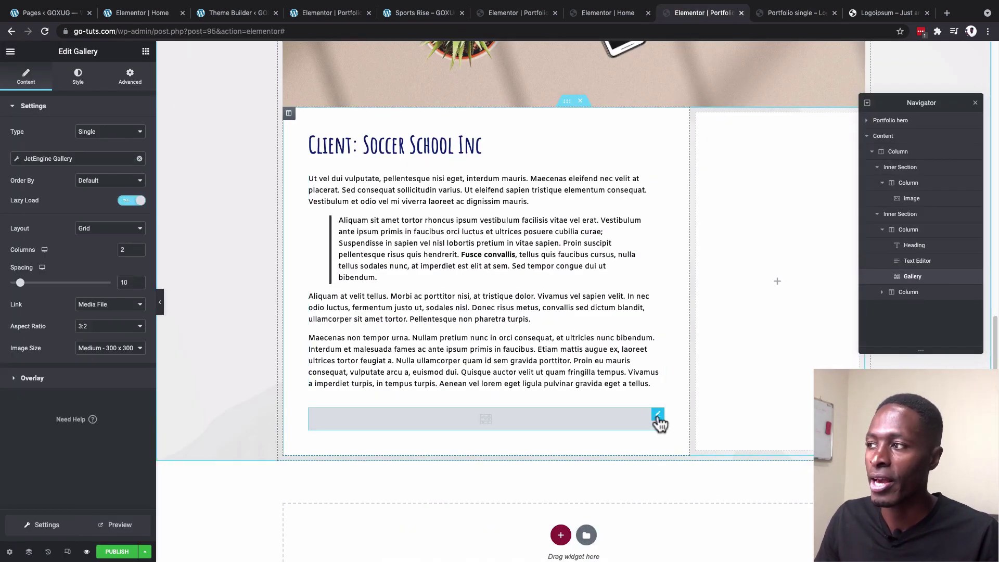
pyautogui.click(17, 158)
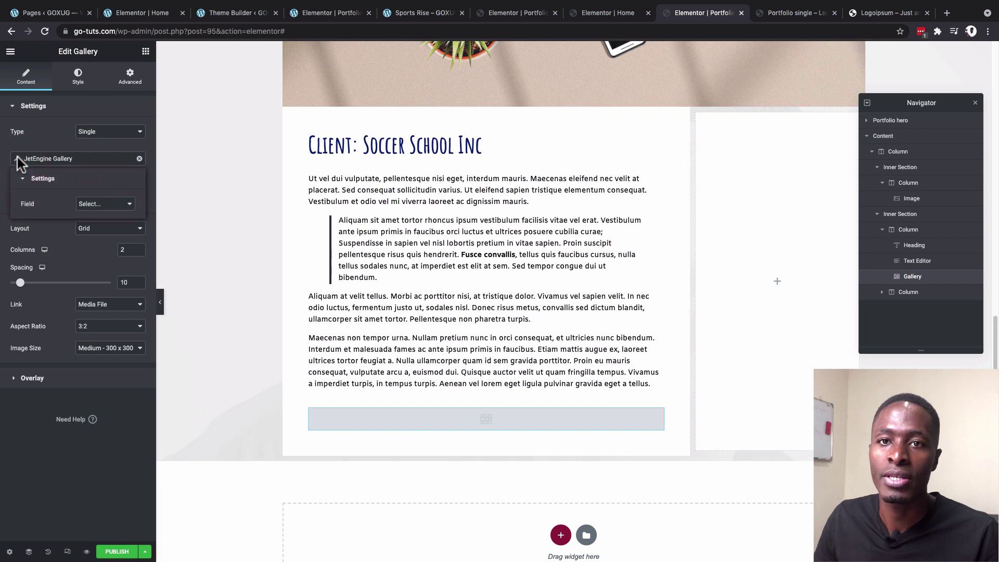
pyautogui.click(106, 210)
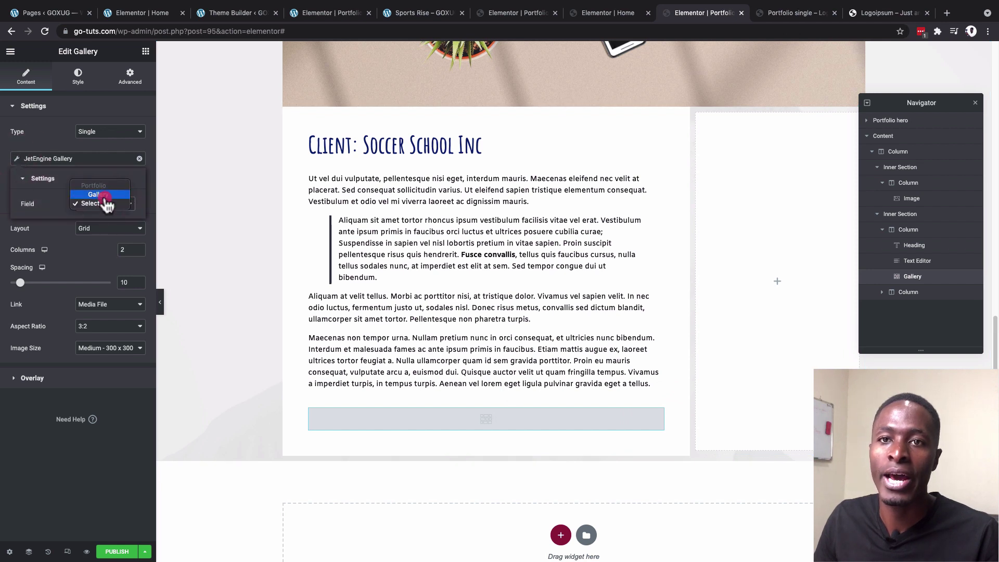
pyautogui.click(99, 195)
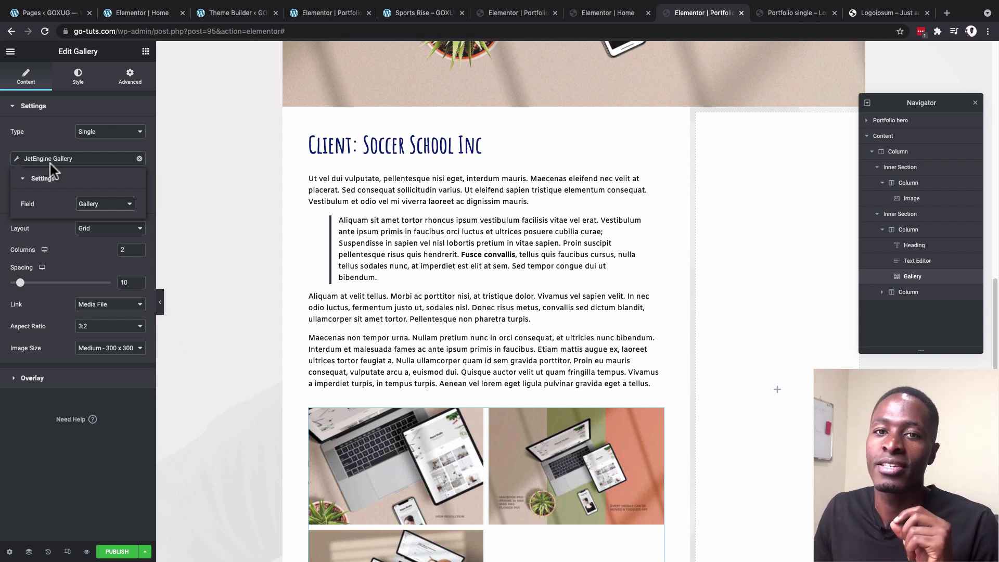
pyautogui.click(63, 270)
# Step: Set the spacing between the gallery images to 20
pyautogui.scroll(-2, 468, 442)
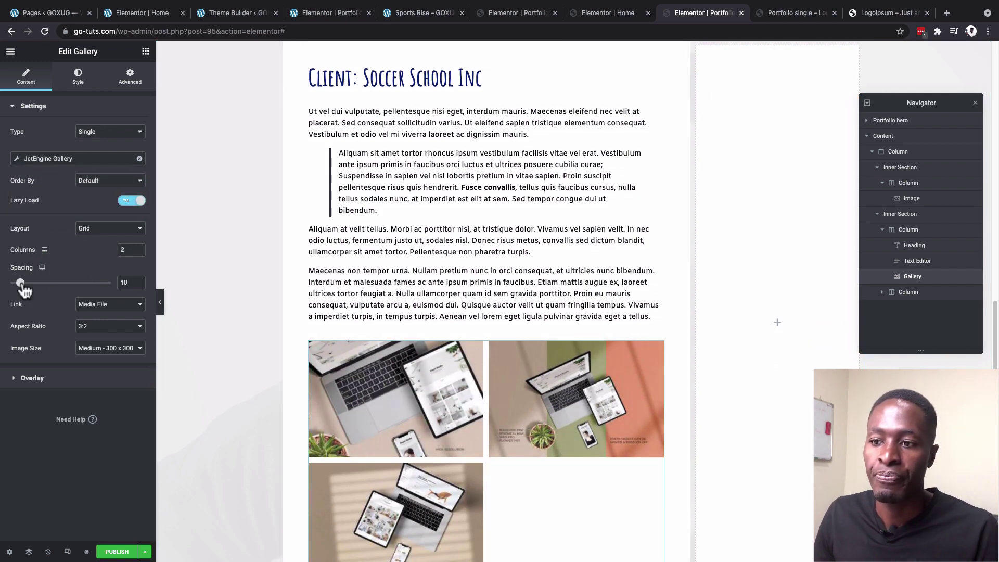
pyautogui.moveTo(24, 286); pyautogui.dragTo(33, 287)
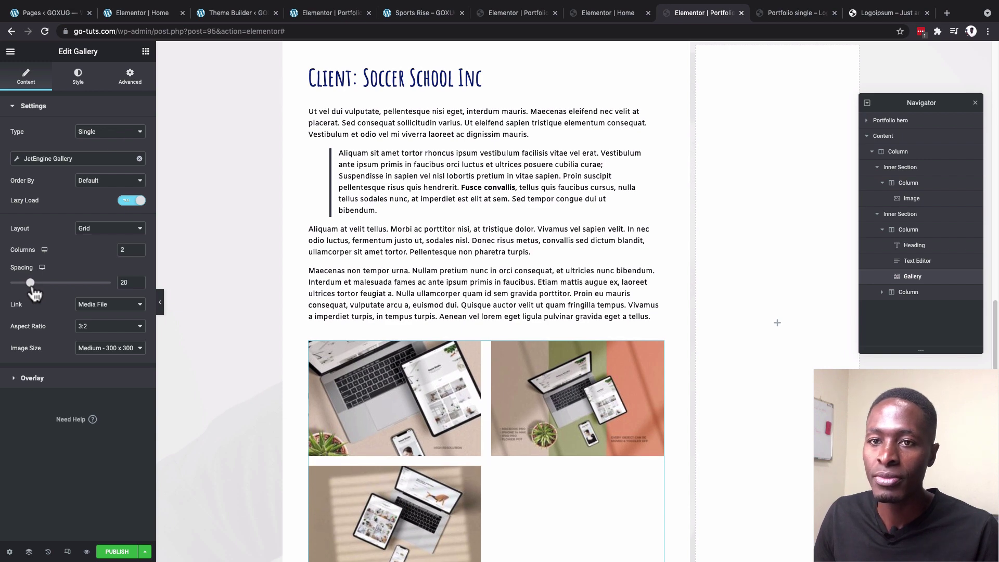
pyautogui.scroll(-3, 490, 354)
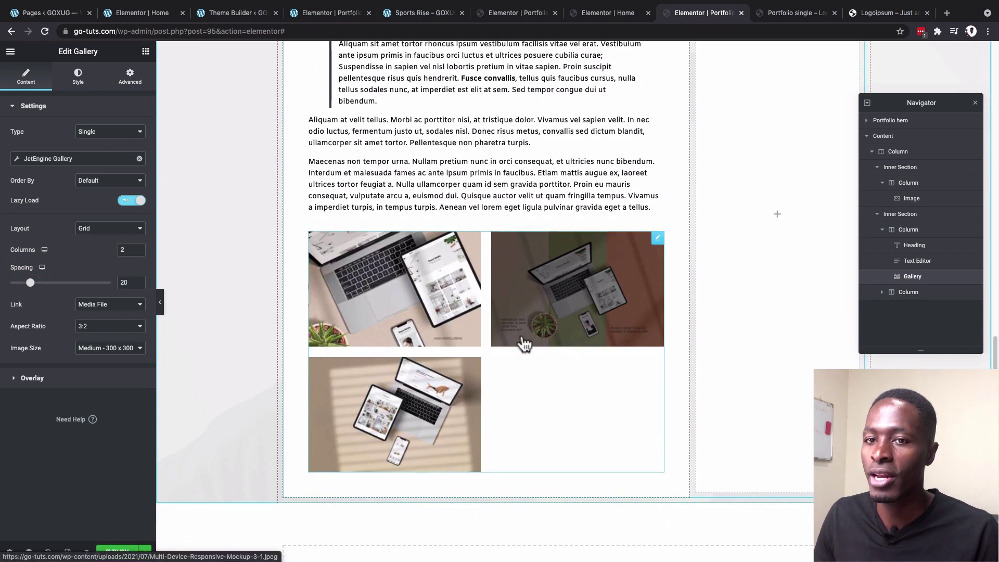
pyautogui.scroll(5, 523, 344)
# Step: Save the template as a draft and check the gallery in the portfolio page preview
pyautogui.click(144, 552)
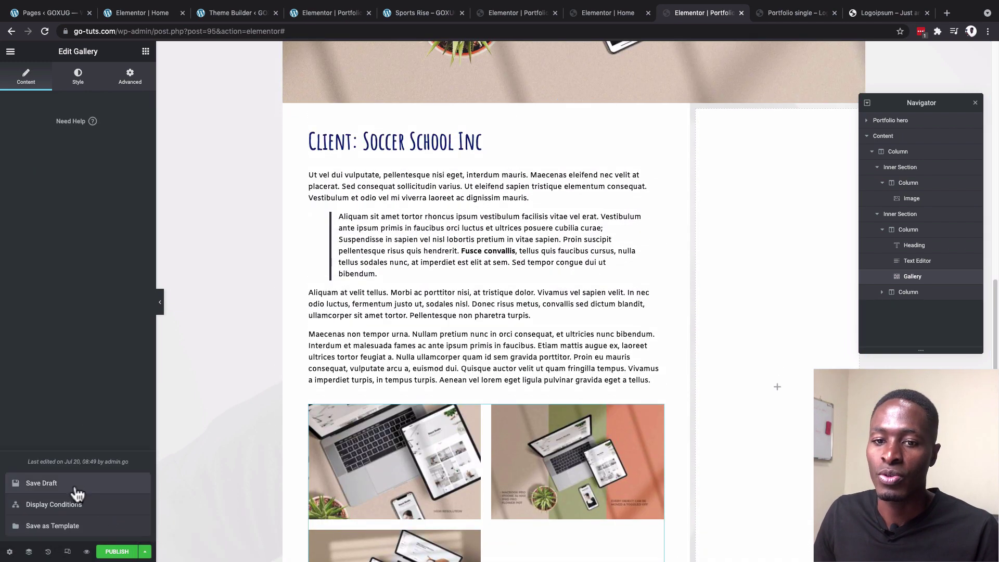
pyautogui.click(68, 489)
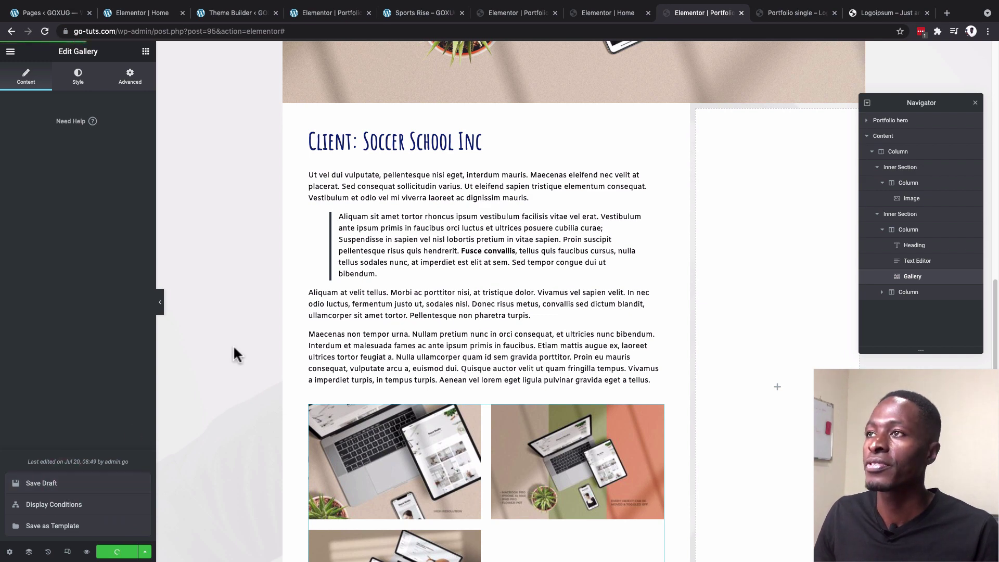
pyautogui.click(789, 15)
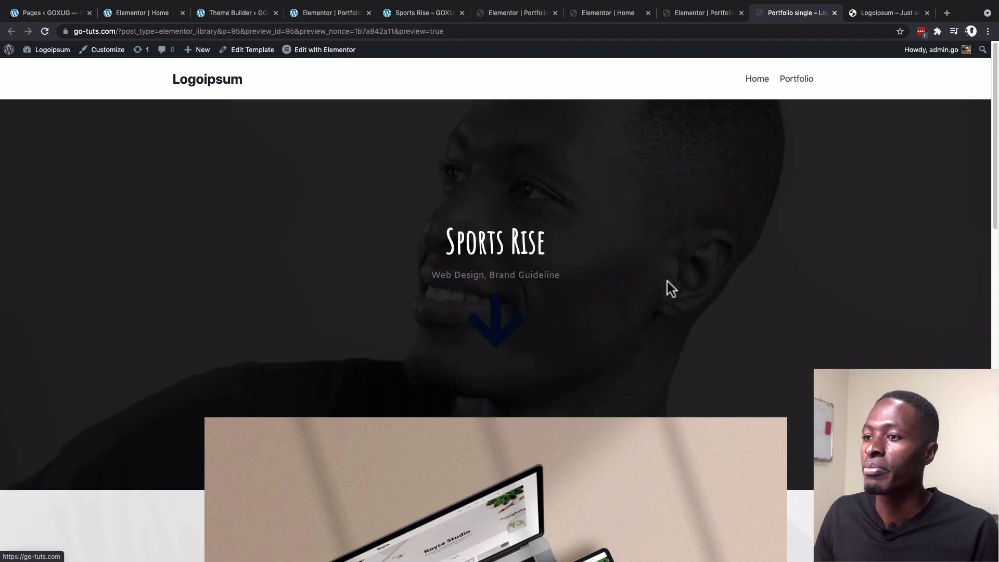
pyautogui.scroll(-10, 666, 281)
pyautogui.scroll(-8, 664, 278)
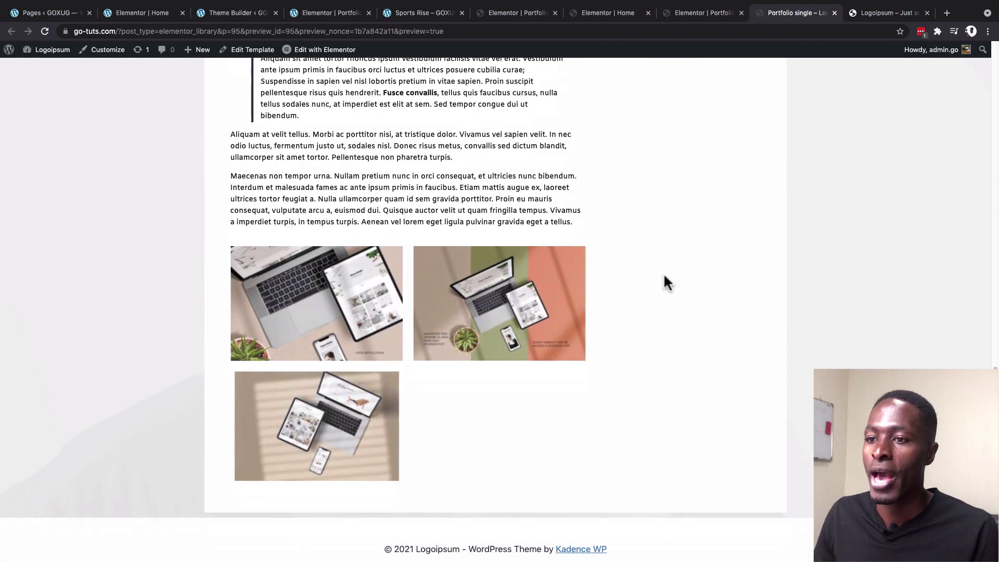
# Step: Browse the gallery images in the preview's lightbox and close it
pyautogui.click(287, 308)
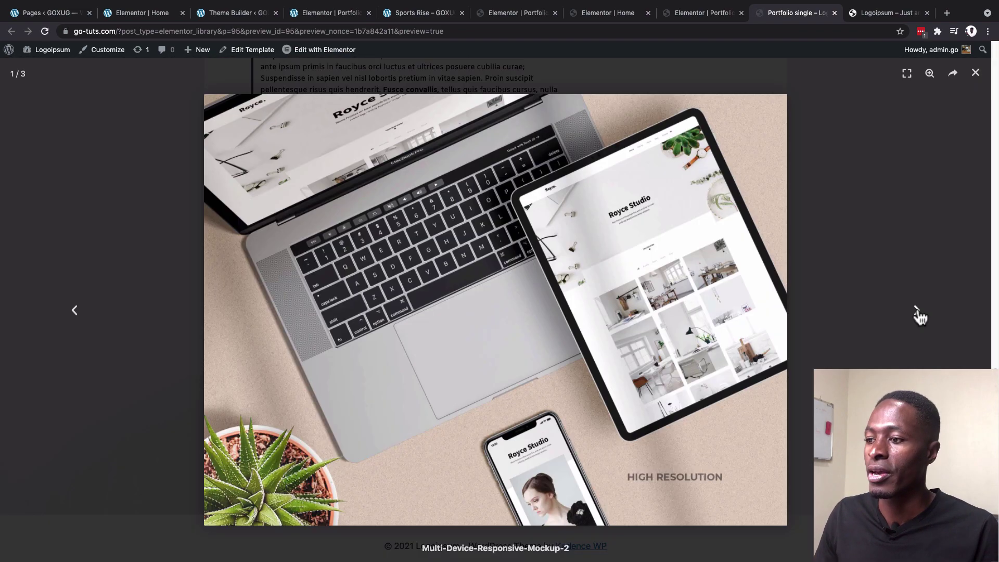
pyautogui.click(916, 311)
pyautogui.click(916, 311)
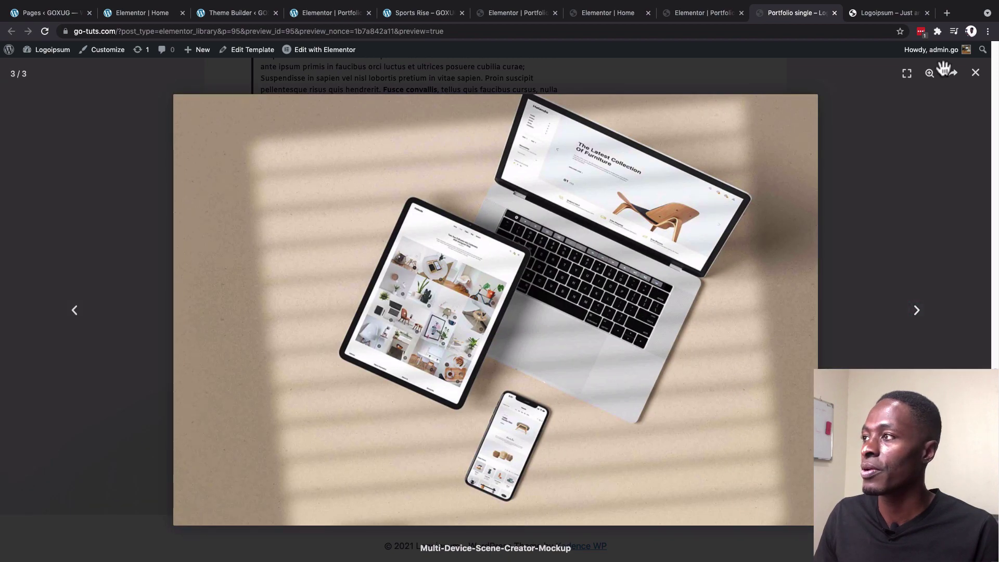
pyautogui.click(974, 73)
pyautogui.scroll(3, 639, 275)
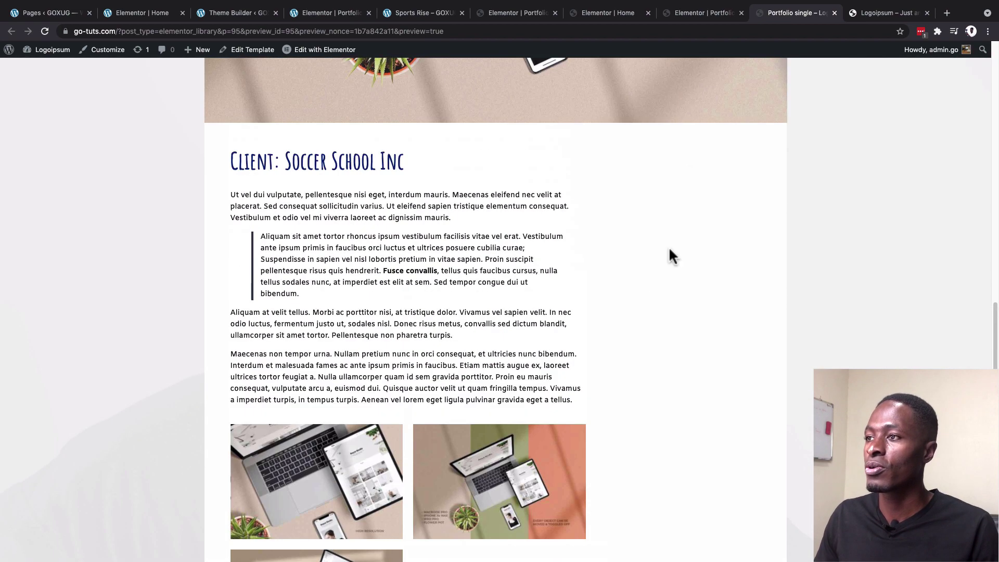
# Step: Compare the preview with the Sports Rise page, examining its sidebar beside the project description
pyautogui.click(422, 16)
pyautogui.scroll(5, 631, 233)
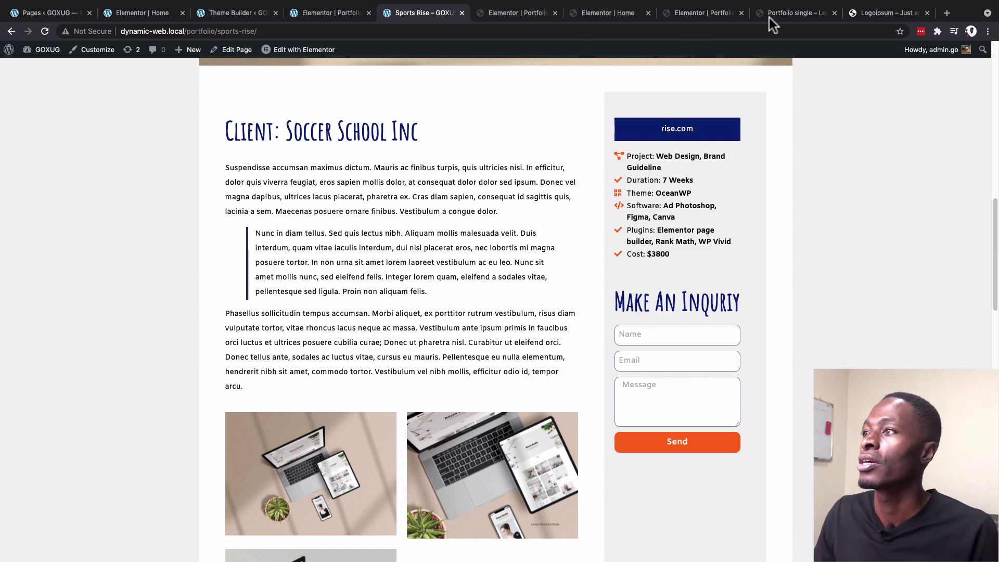
pyautogui.click(788, 14)
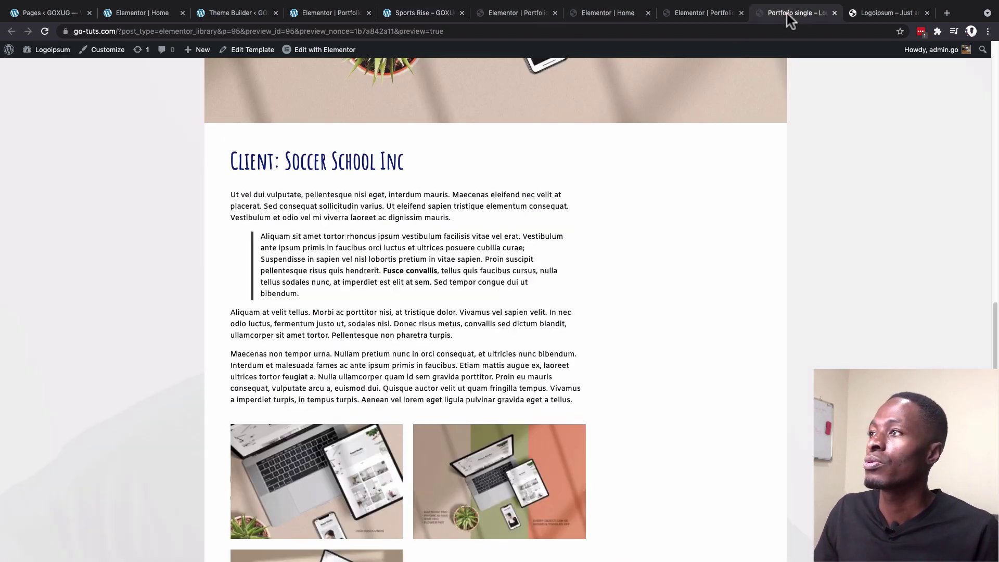
# Step: Search the template's widgets for "bu" and place a Button widget in the empty column beside the client heading
pyautogui.click(700, 15)
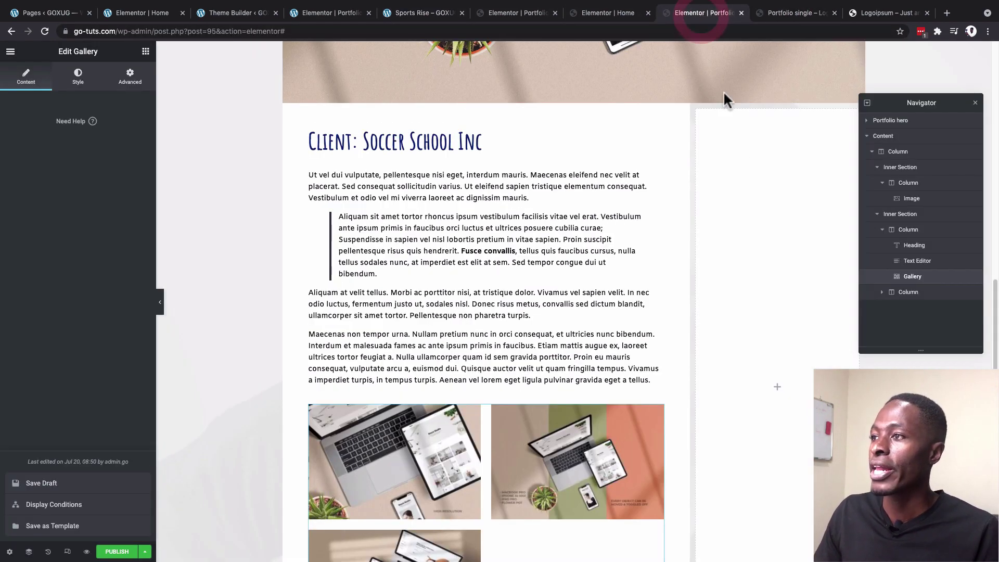
pyautogui.click(145, 51)
pyautogui.scroll(-5, 100, 338)
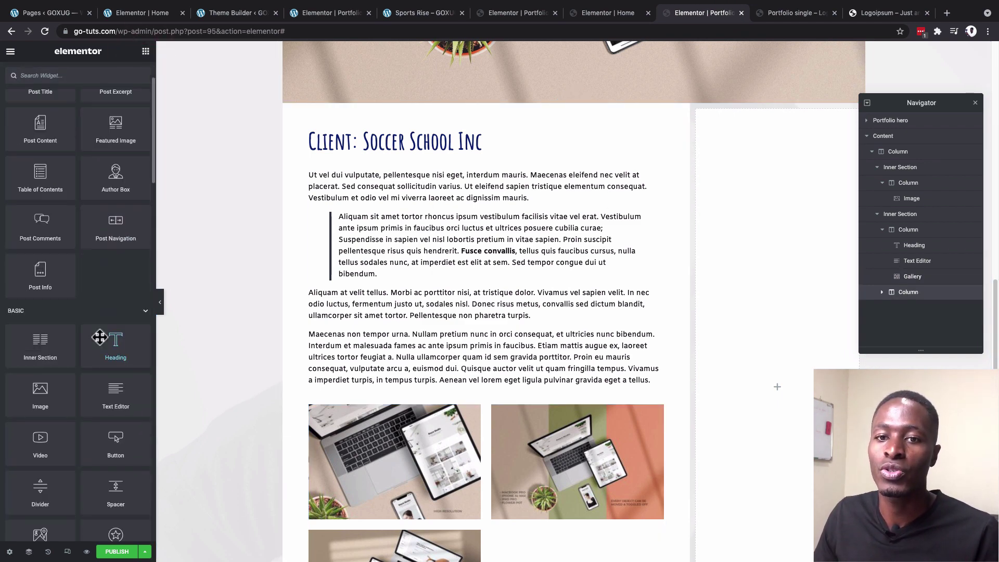
pyautogui.scroll(3, 49, 268)
pyautogui.click(42, 97)
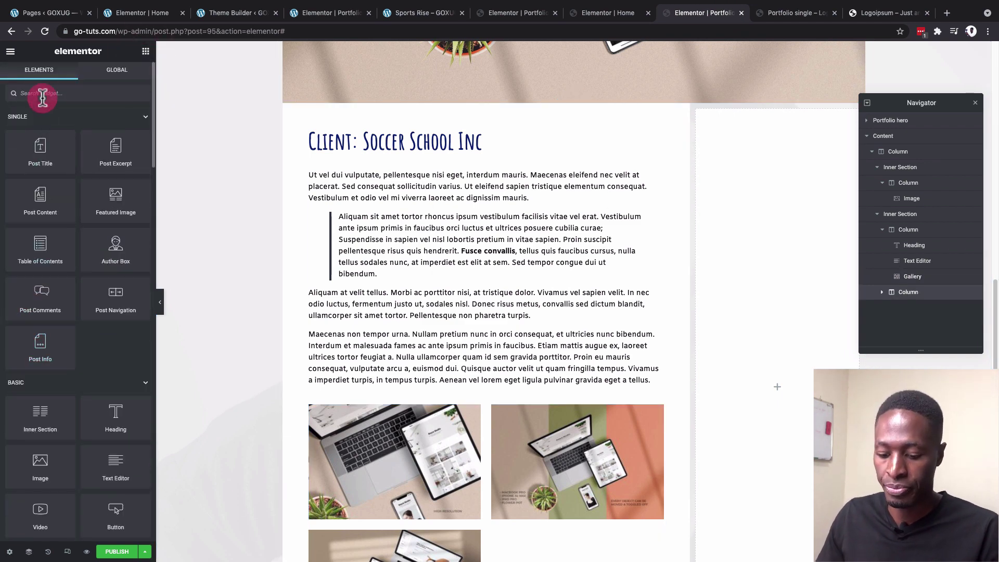
pyautogui.write('bu')
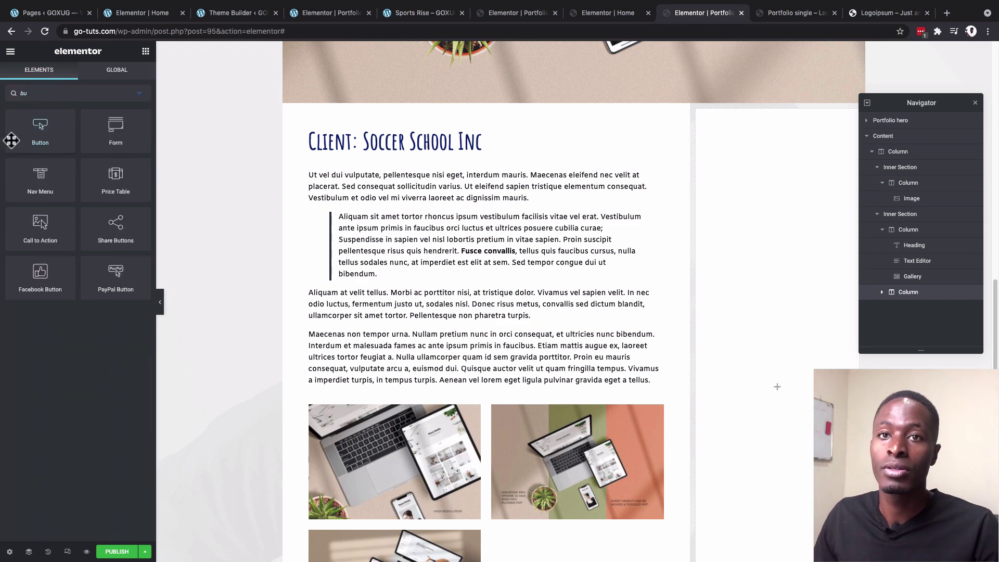
pyautogui.moveTo(12, 140); pyautogui.dragTo(768, 164)
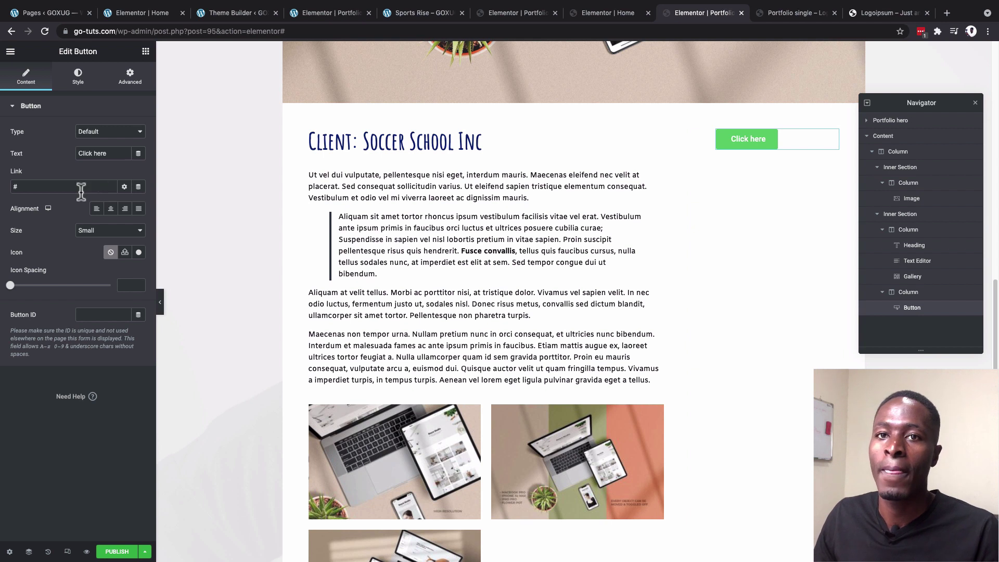
# Step: Set the button's size to Large and its text to "Visit Site"
pyautogui.click(104, 232)
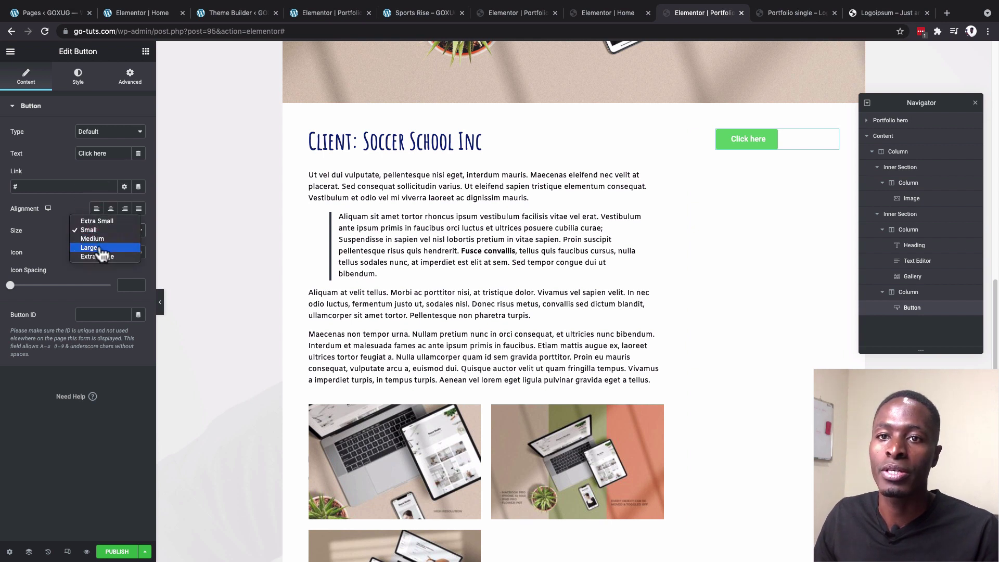
pyautogui.click(100, 252)
pyautogui.write('Visit Site')
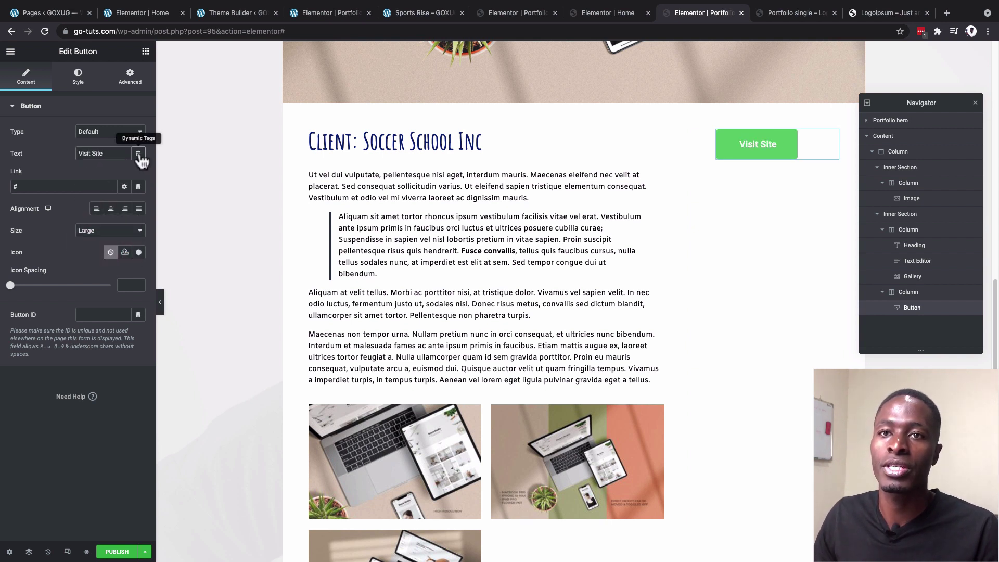
# Step: Make the button text dynamic with the JetEngine Custom Field source and its field set to Homepage
pyautogui.click(138, 154)
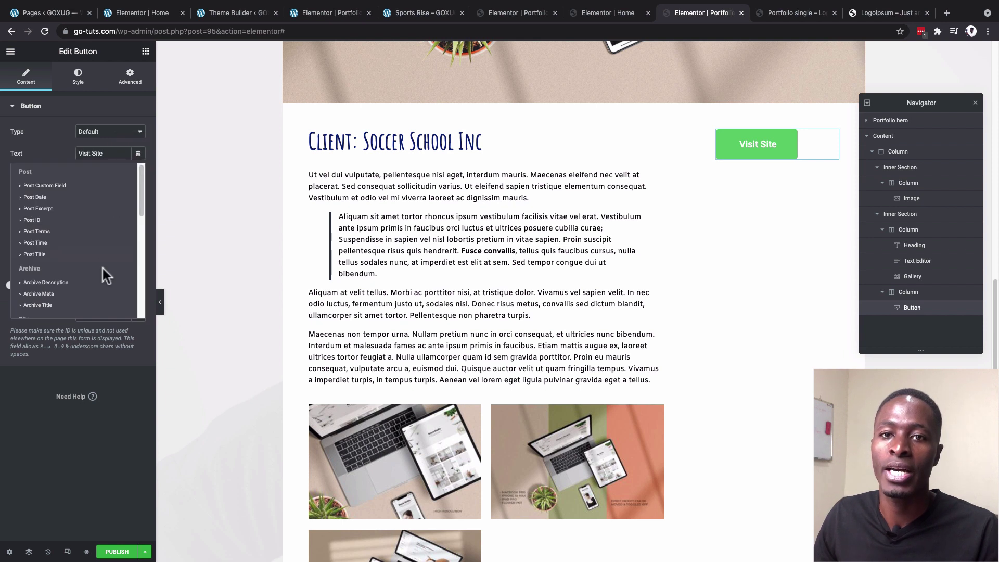
pyautogui.scroll(-10, 102, 268)
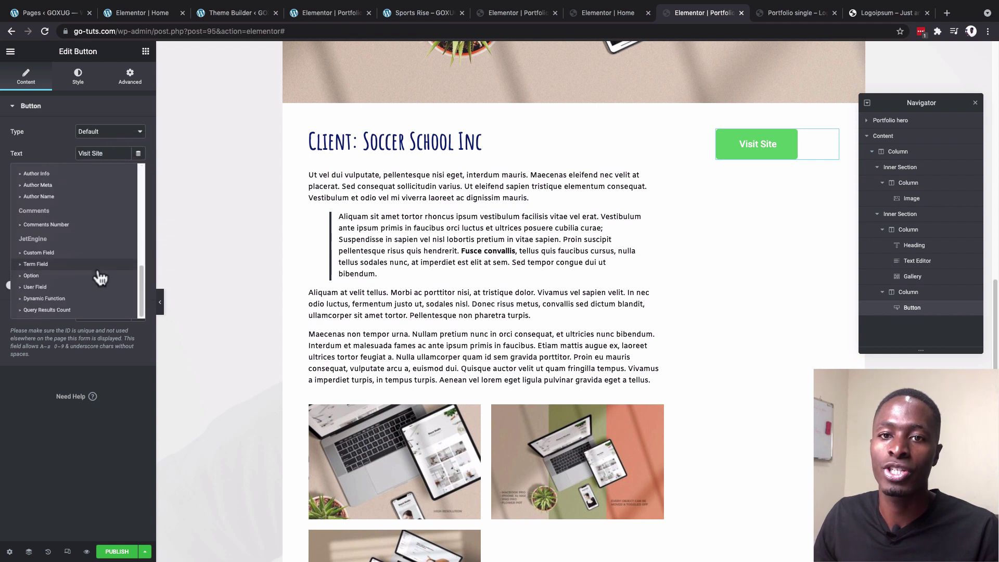
pyautogui.click(52, 252)
pyautogui.click(152, 199)
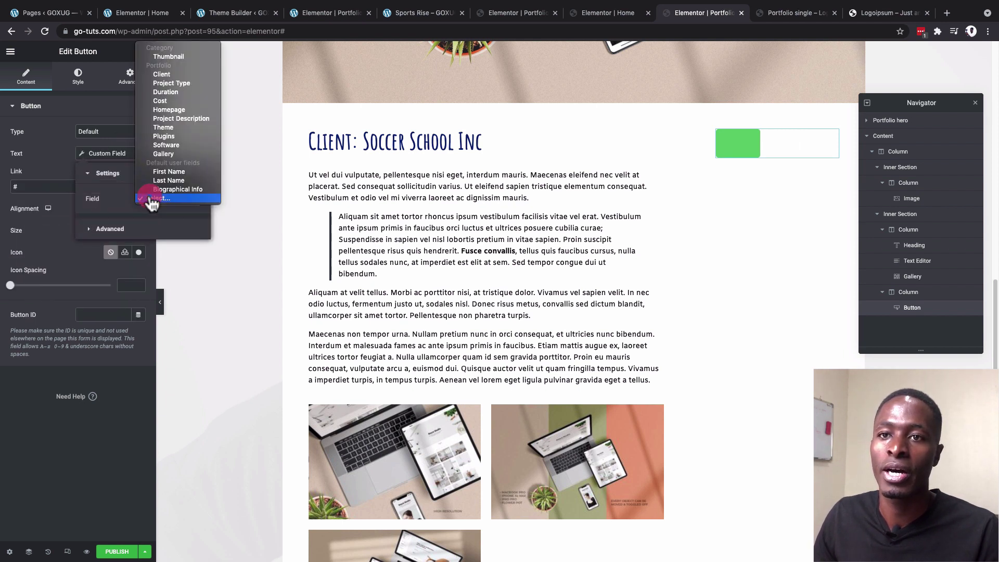
pyautogui.click(165, 110)
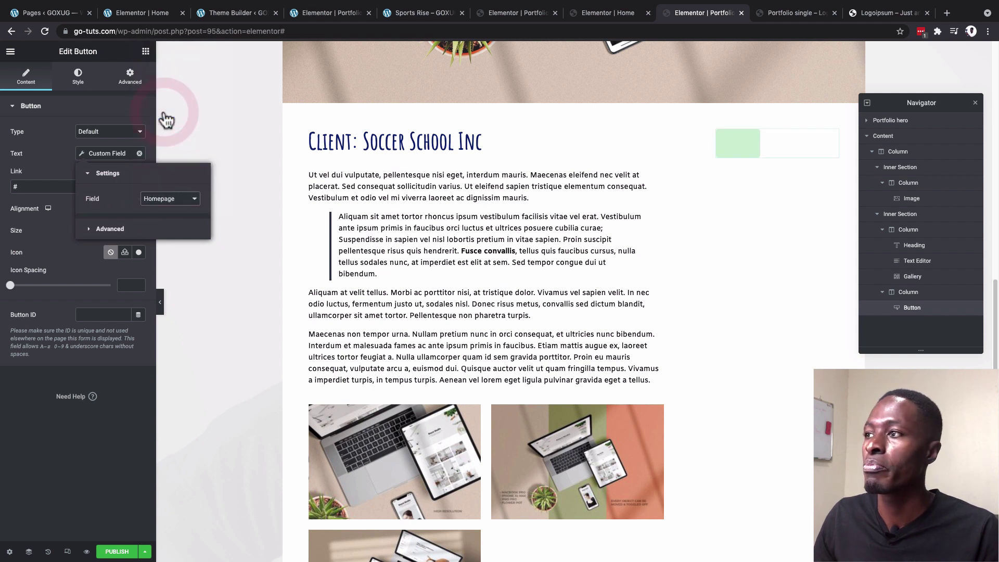
pyautogui.click(166, 120)
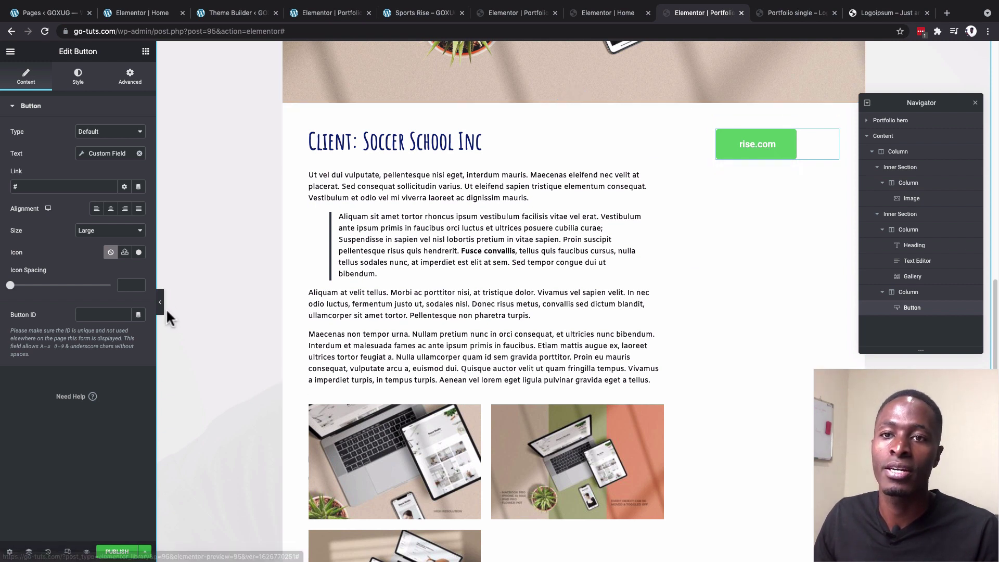
# Step: Style the button with white text, navy background, orange hover background, border radius 0 and padding 15/65/15/65 px, and center it
pyautogui.click(80, 79)
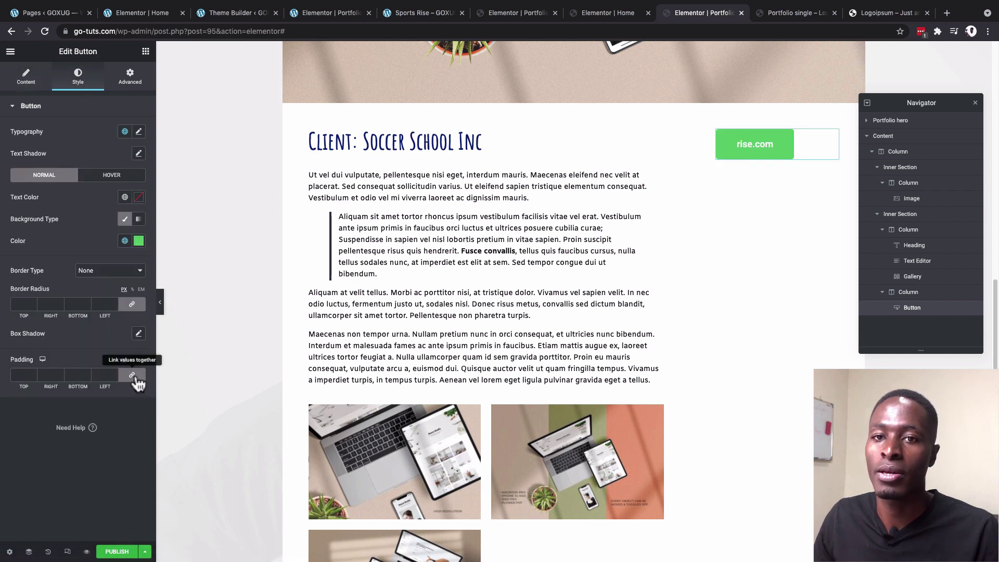
pyautogui.click(132, 304)
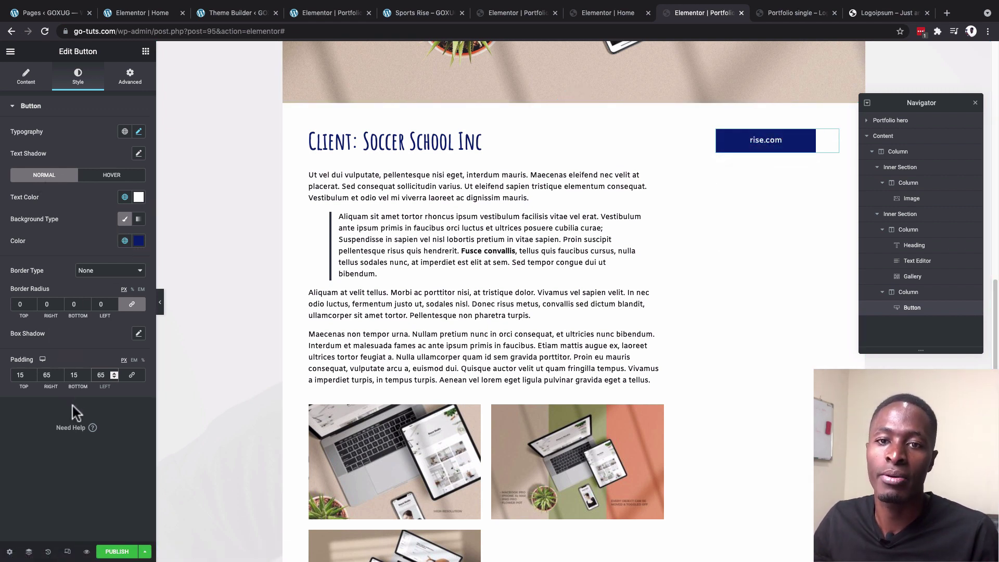
pyautogui.click(124, 177)
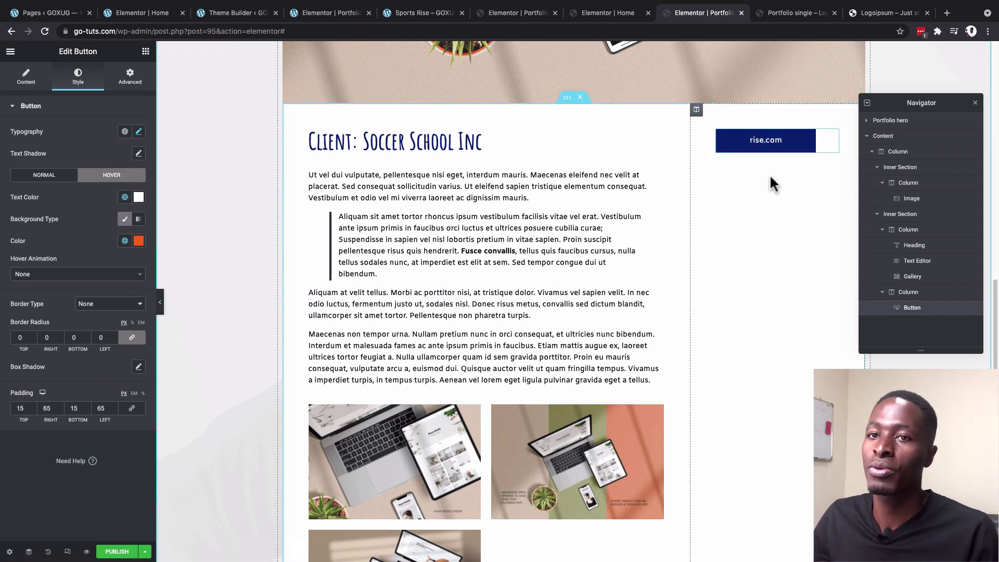
pyautogui.click(26, 84)
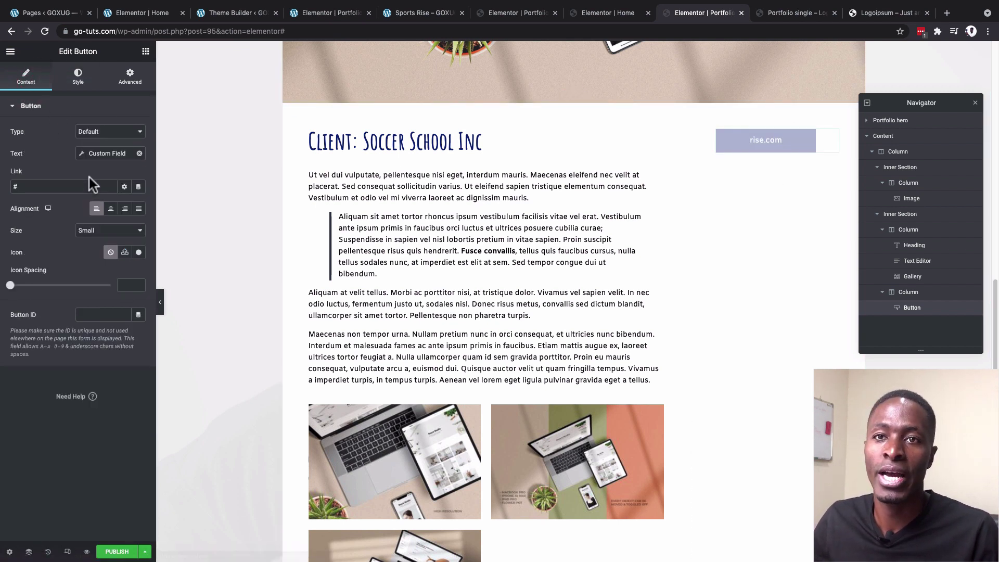
pyautogui.click(111, 209)
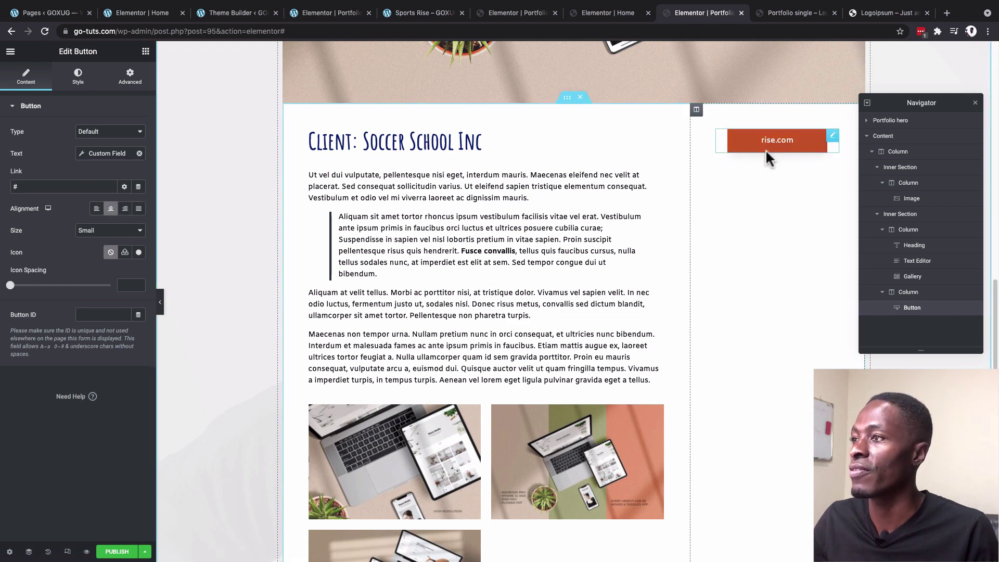
# Step: Copy the project details icon list from the portfolio listing template and paste it below the homepage button in the single portfolio template
pyautogui.click(614, 15)
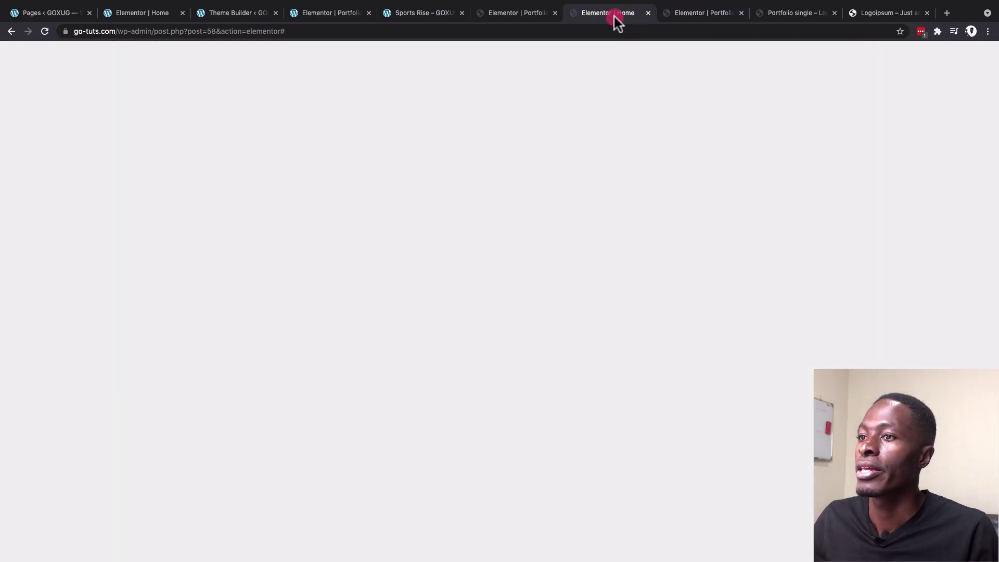
pyautogui.click(516, 16)
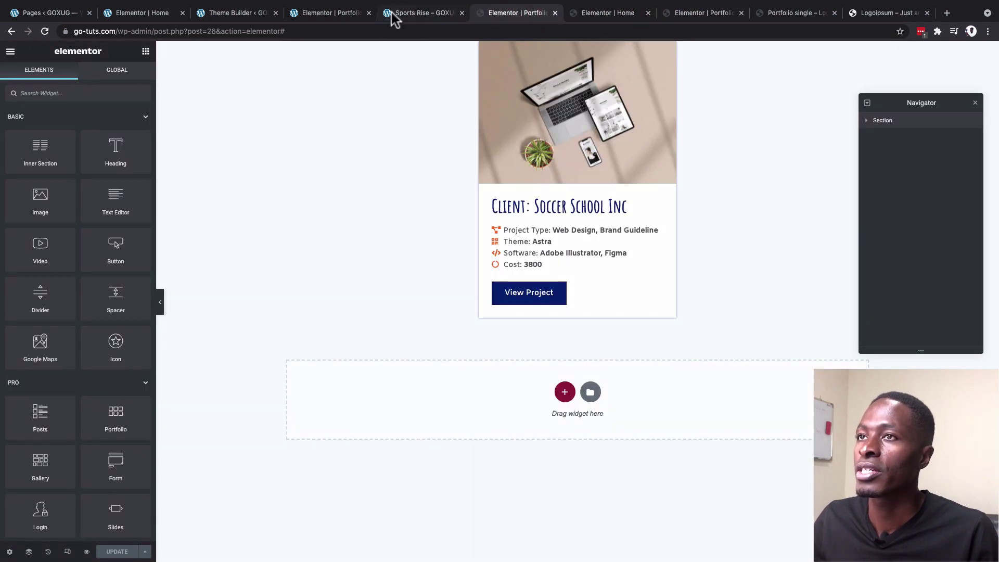
pyautogui.click(410, 14)
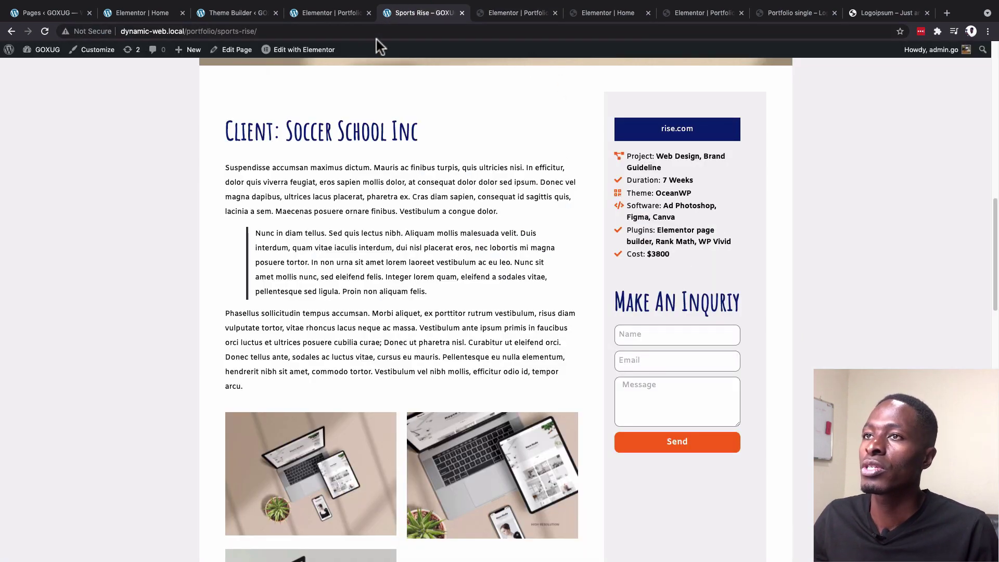
pyautogui.click(606, 13)
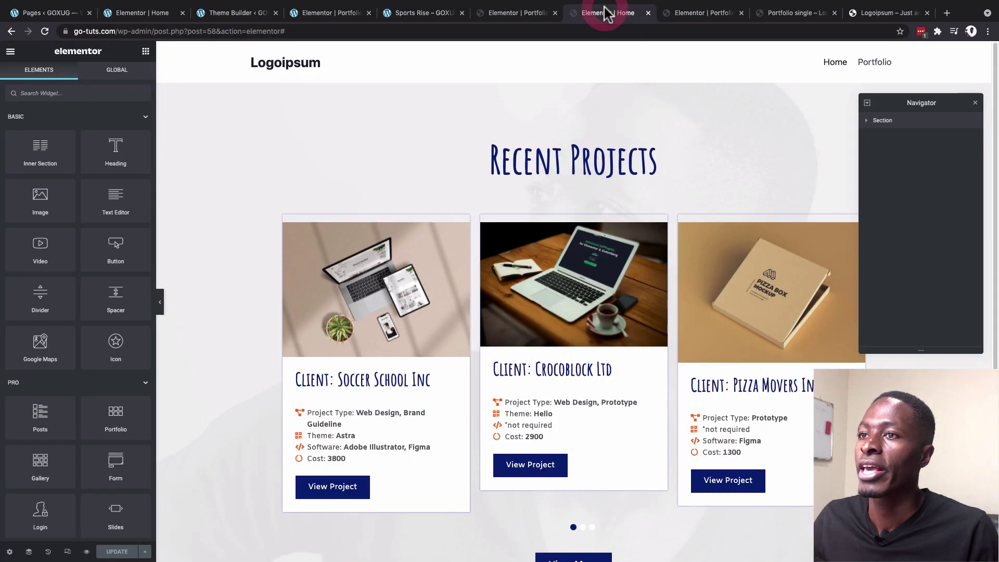
pyautogui.click(532, 12)
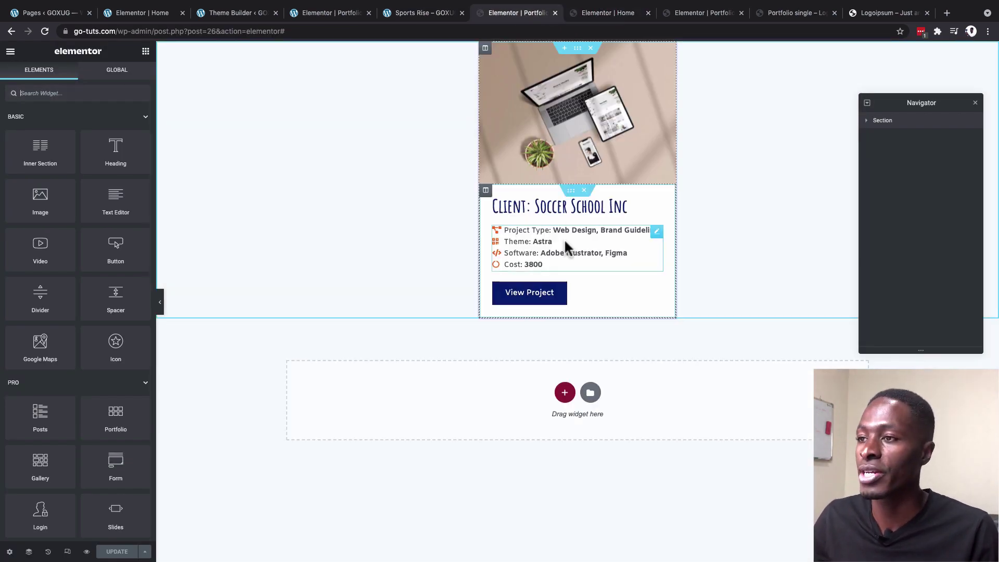
pyautogui.rightClick(654, 233)
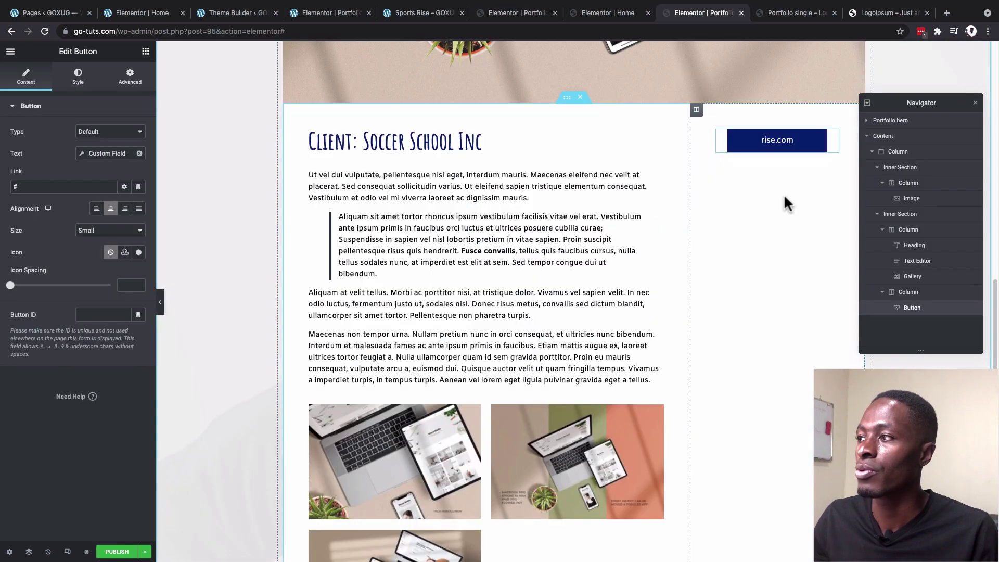
pyautogui.click(817, 189)
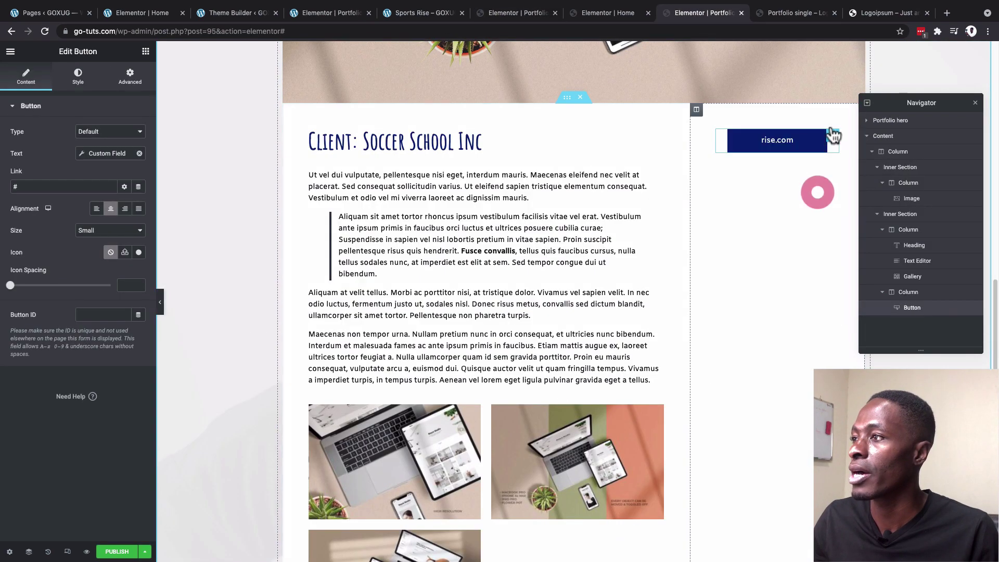
pyautogui.rightClick(830, 136)
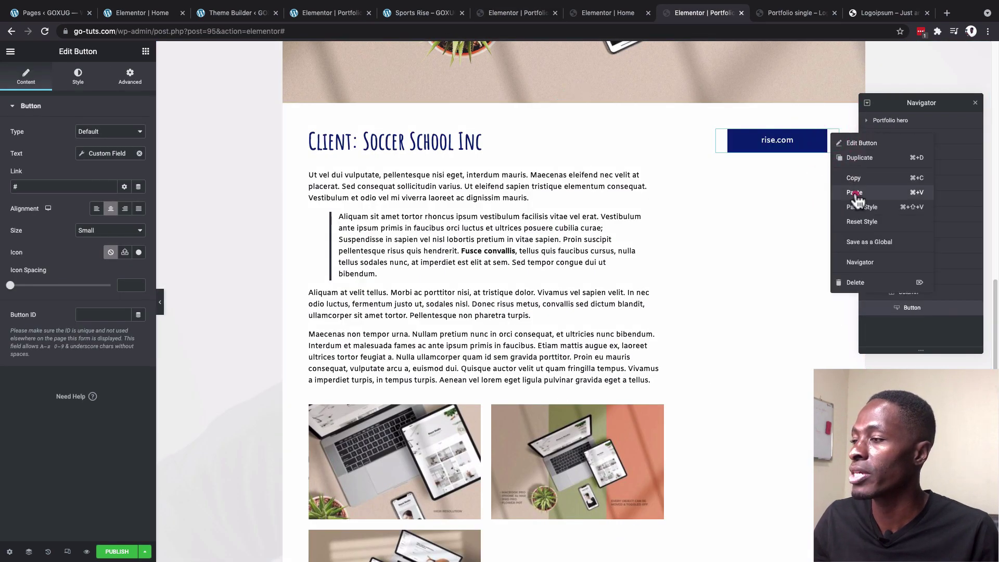
pyautogui.click(844, 194)
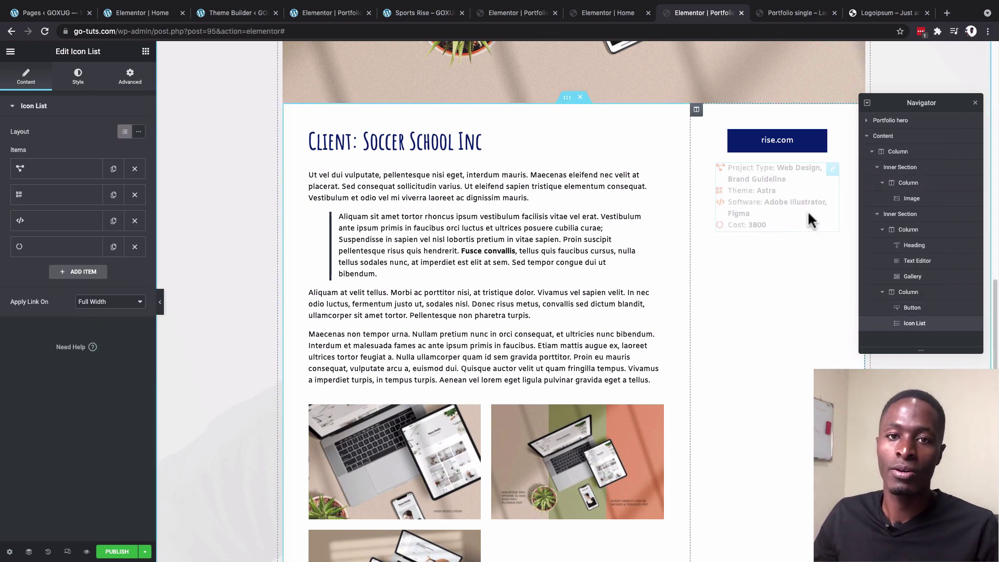
# Step: Compare the details list with the Sports Rise page, then duplicate the Cost item and set the copy's custom field to Duration
pyautogui.press('super+5')
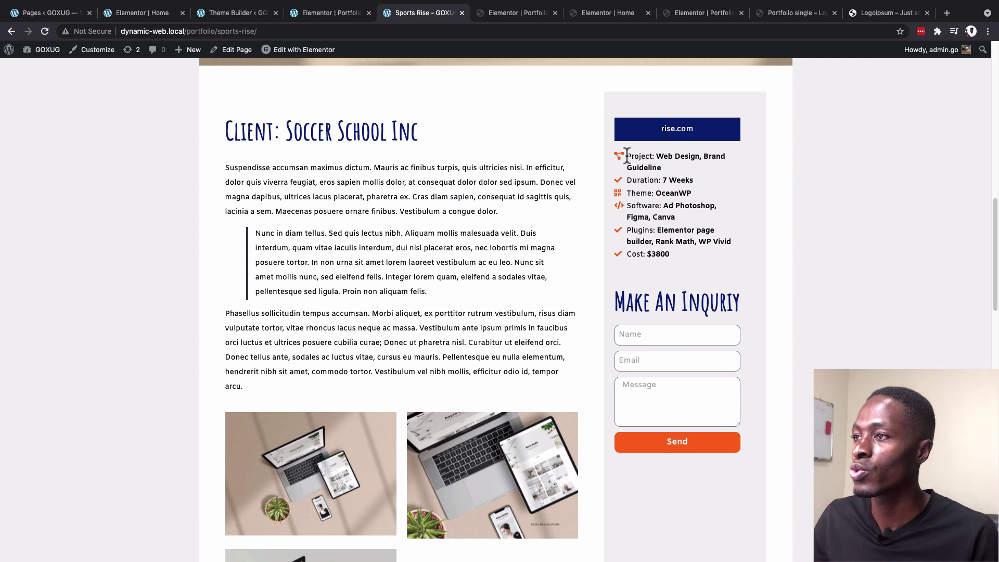
pyautogui.moveTo(638, 158); pyautogui.dragTo(644, 256)
pyautogui.click(697, 13)
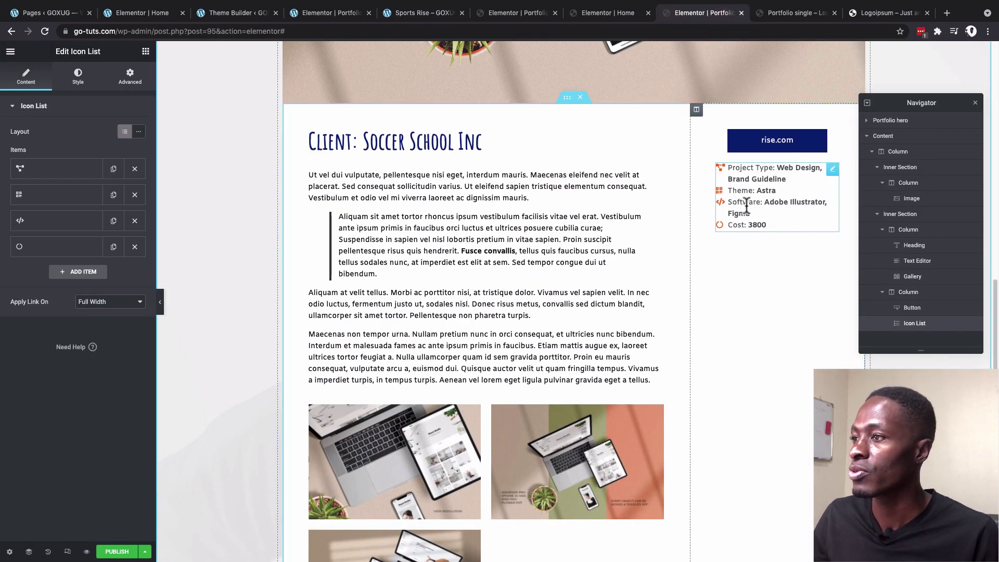
pyautogui.click(793, 13)
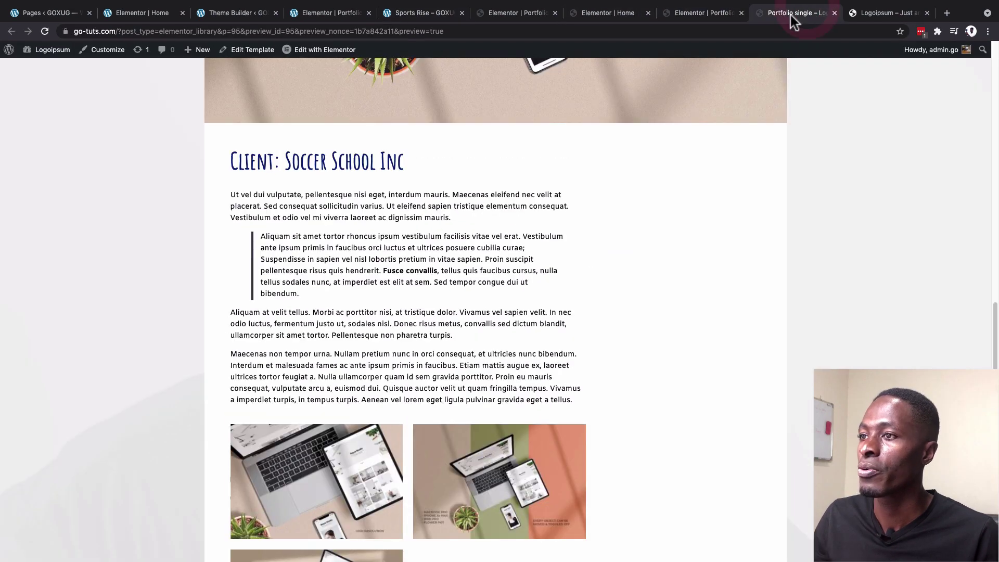
pyautogui.click(690, 15)
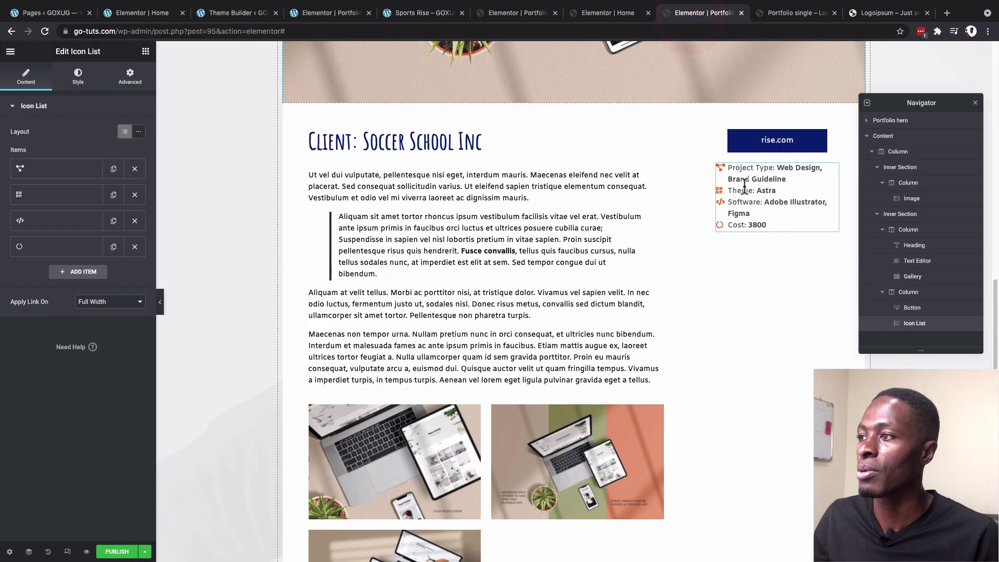
pyautogui.click(113, 247)
pyautogui.click(70, 274)
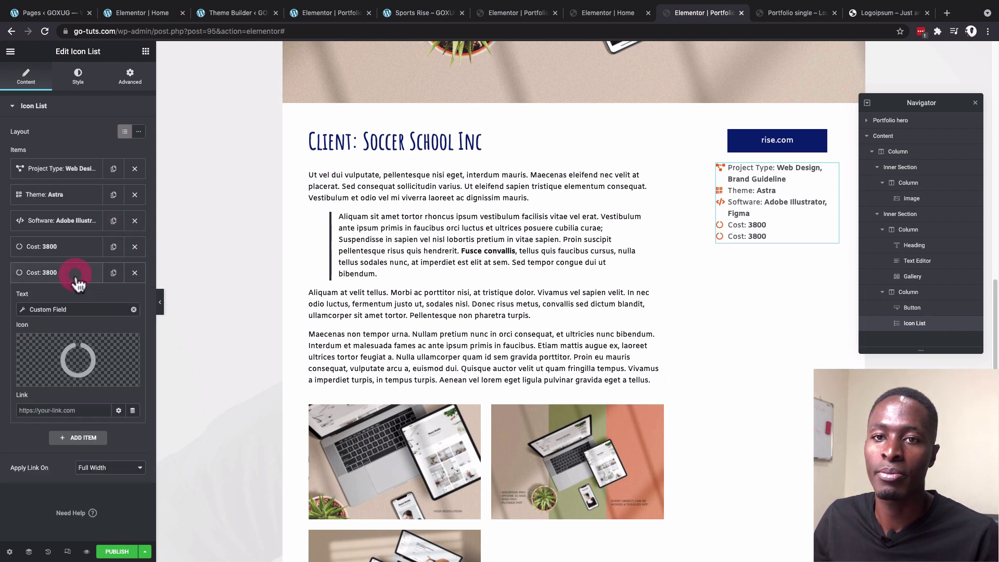
pyautogui.click(22, 310)
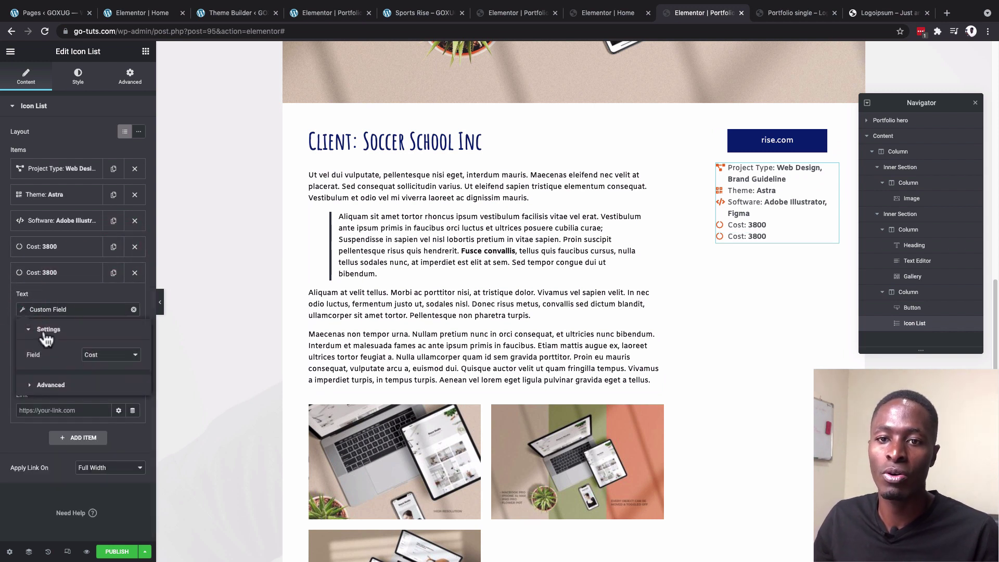
pyautogui.click(104, 357)
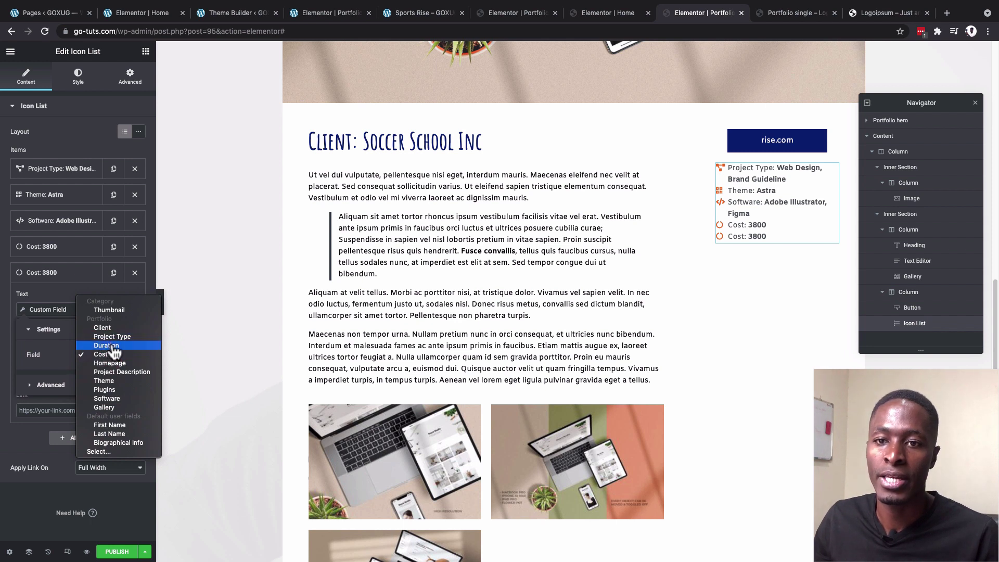
pyautogui.click(109, 345)
# Step: Set the text after the duration value to "Weeks" with a leading space
pyautogui.click(44, 387)
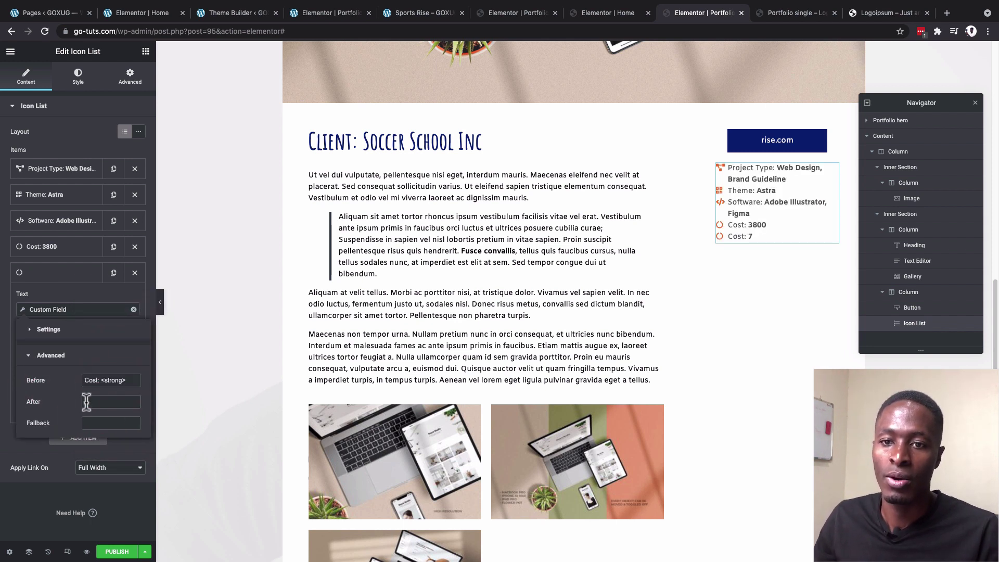
pyautogui.click(86, 402)
pyautogui.write('Wee')
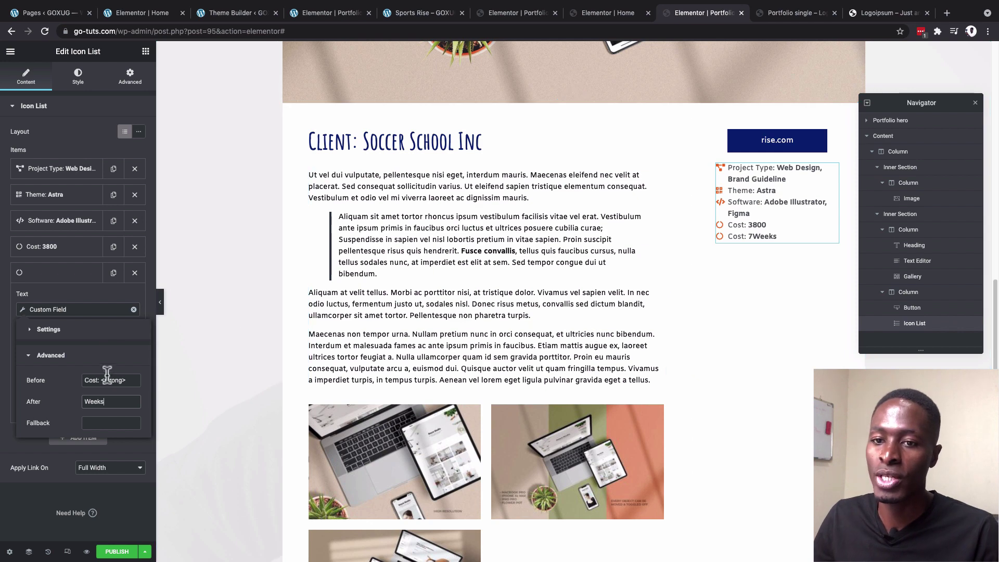
pyautogui.write('ks')
pyautogui.click(86, 402)
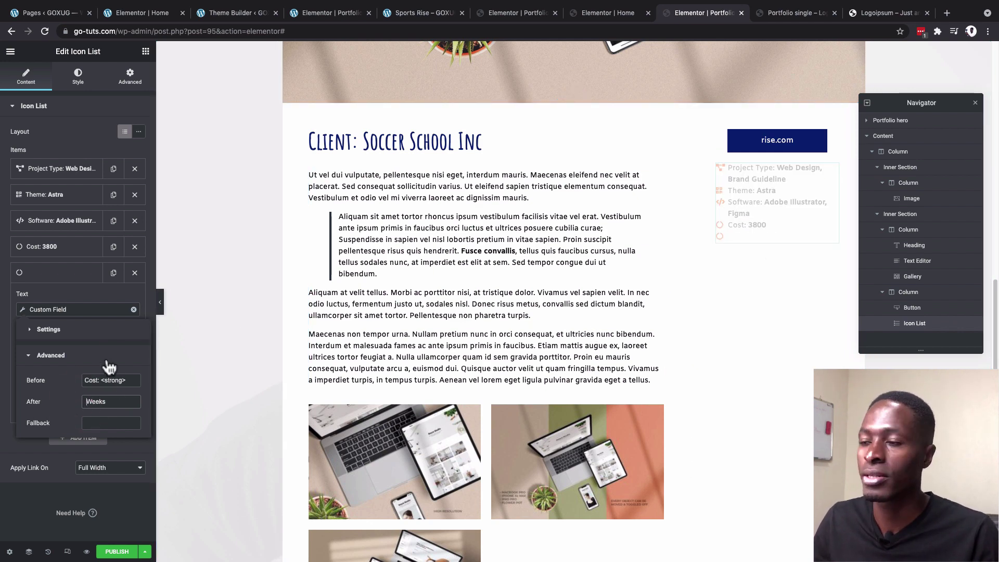
# Step: Give the duration item the Clock icon and set the text before its value to "Duration: <strong>"
pyautogui.click(73, 295)
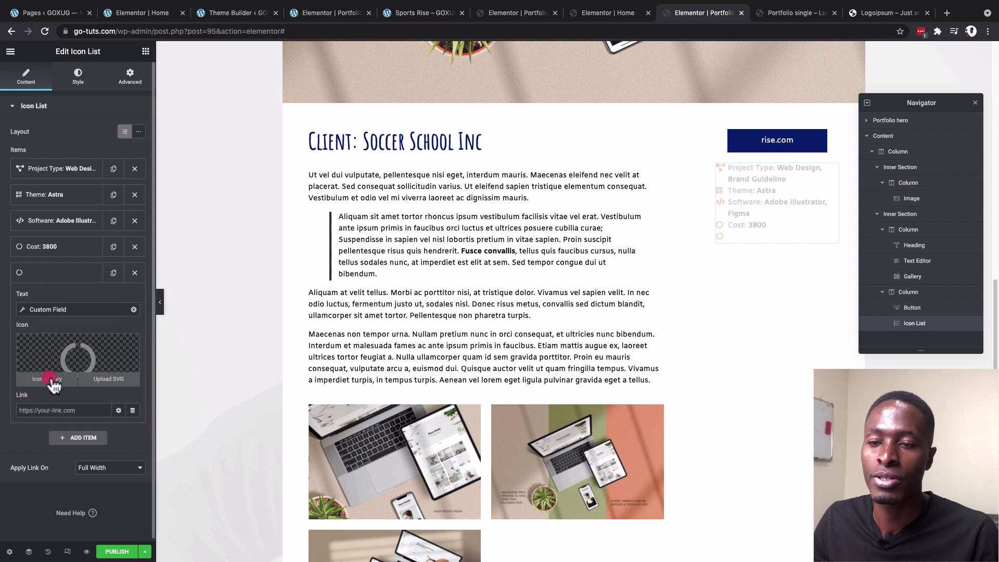
pyautogui.click(23, 310)
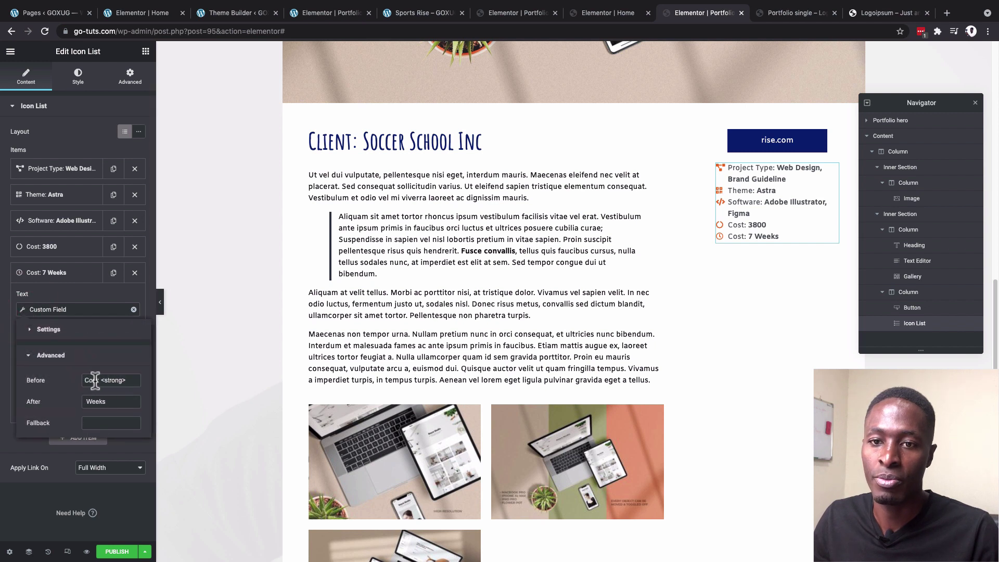
pyautogui.moveTo(98, 379); pyautogui.dragTo(76, 379)
pyautogui.write('Dura')
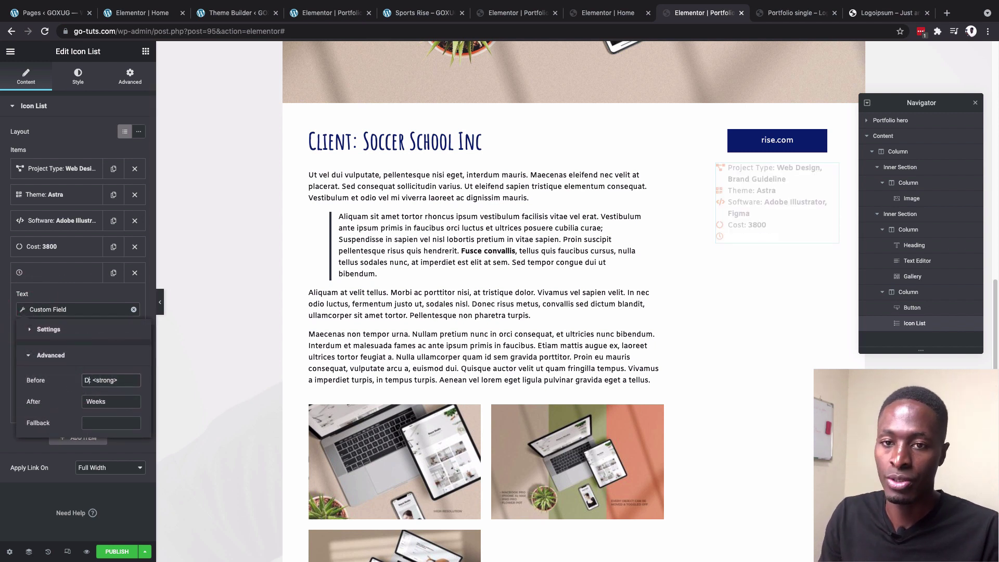
pyautogui.write('tion:')
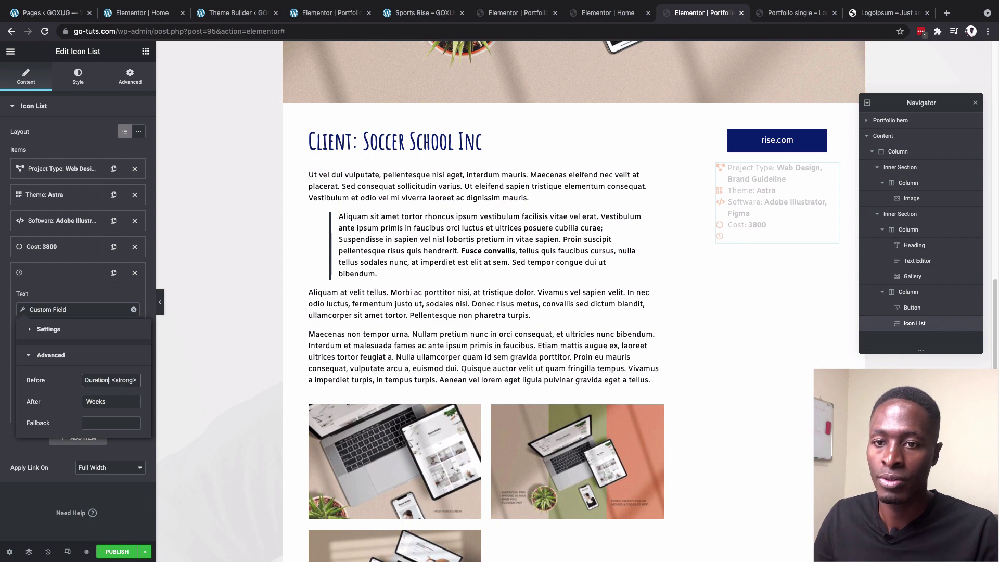
pyautogui.click(67, 299)
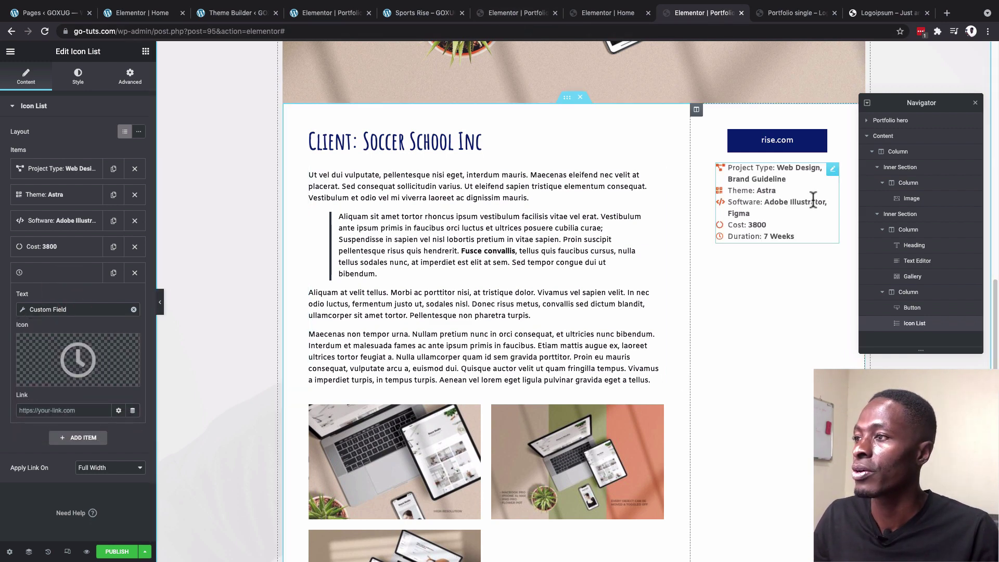
# Step: Duplicate the Duration item in the icon list and set the copy's custom field to Plugins
pyautogui.click(71, 279)
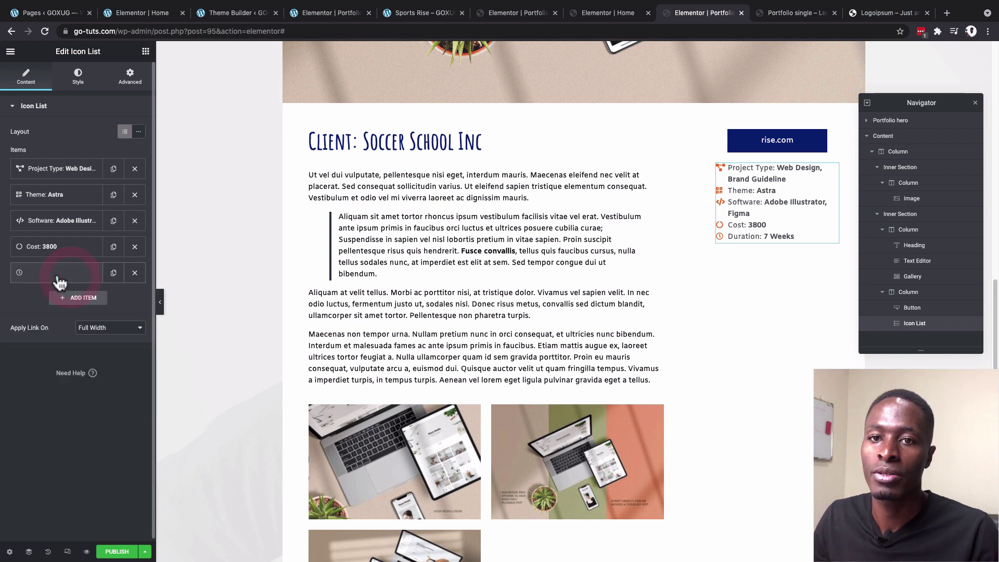
pyautogui.rightClick(60, 278)
pyautogui.click(39, 278)
pyautogui.click(113, 275)
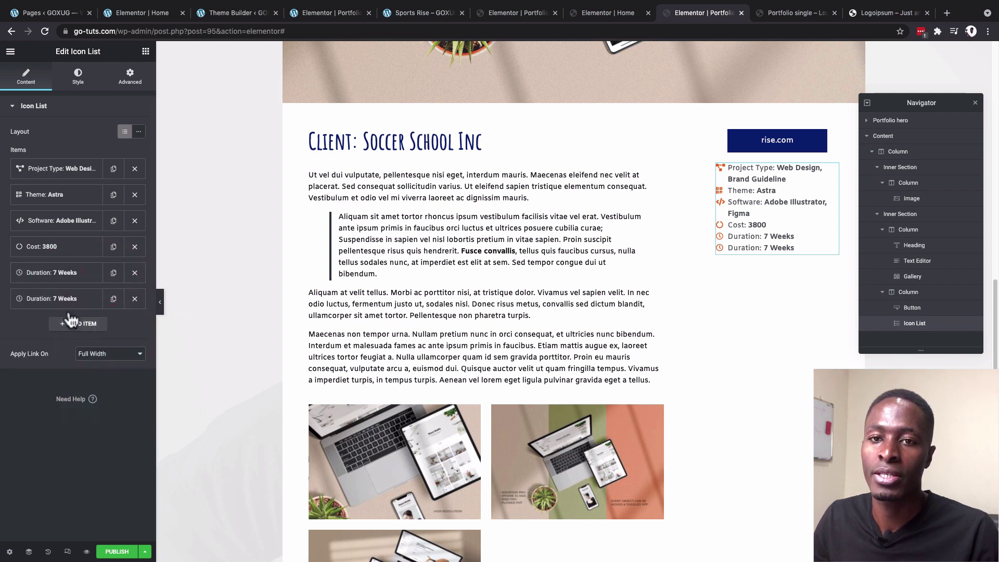
pyautogui.click(52, 299)
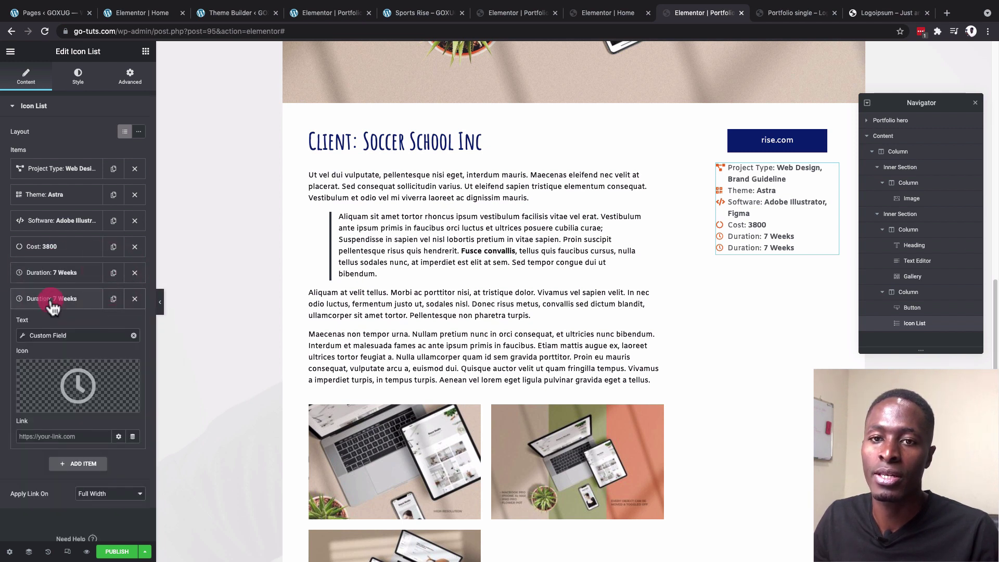
pyautogui.click(23, 336)
pyautogui.click(108, 382)
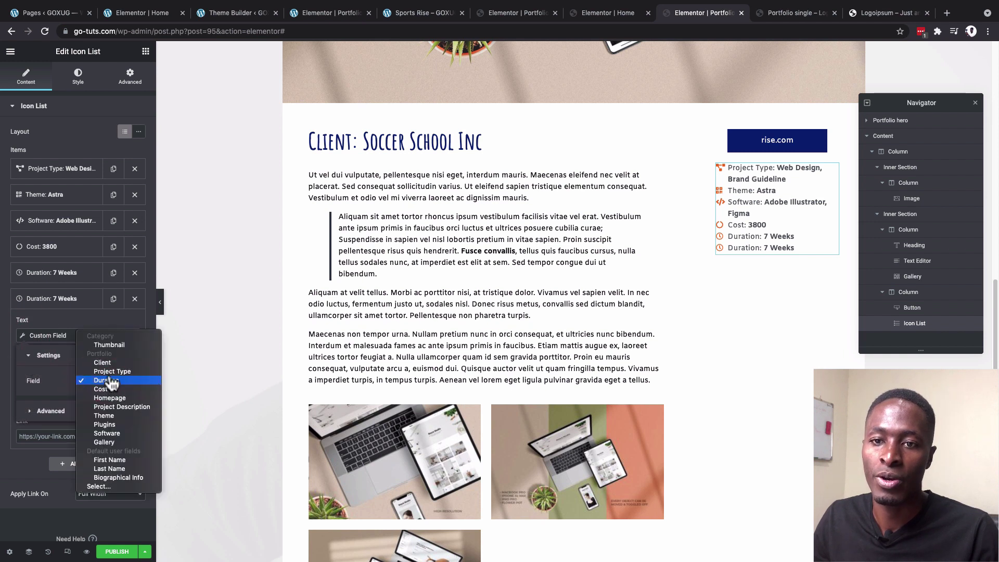
pyautogui.click(107, 424)
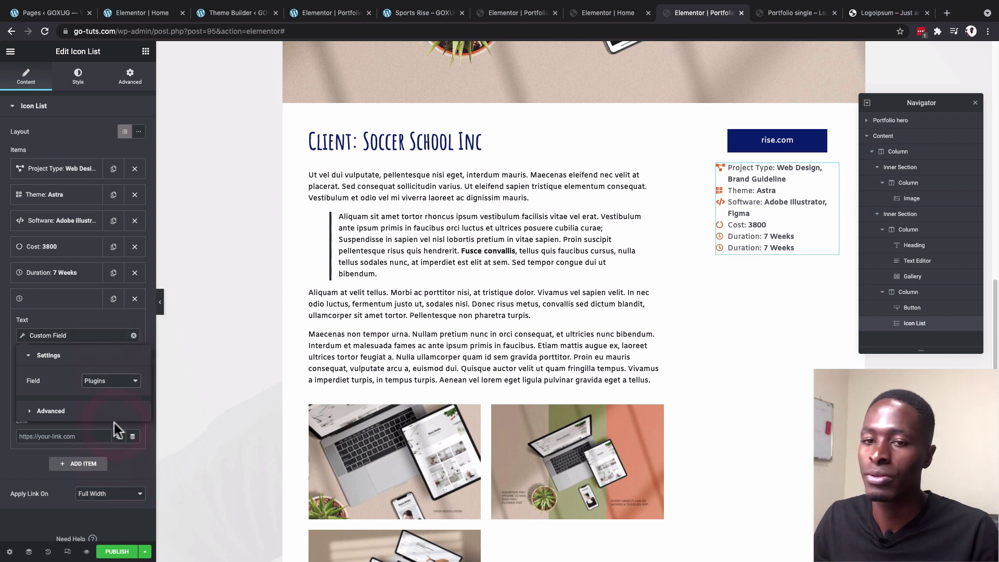
# Step: Set the text before the plugins value to "Plugins: <strong>" and clear the text after it
pyautogui.click(49, 411)
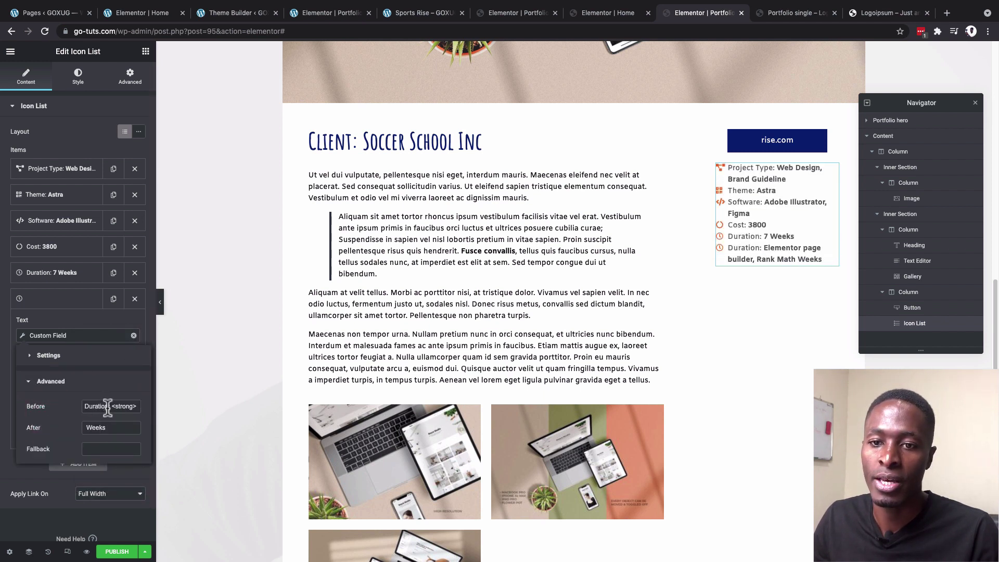
pyautogui.moveTo(107, 407); pyautogui.dragTo(67, 410)
pyautogui.write('Plugins')
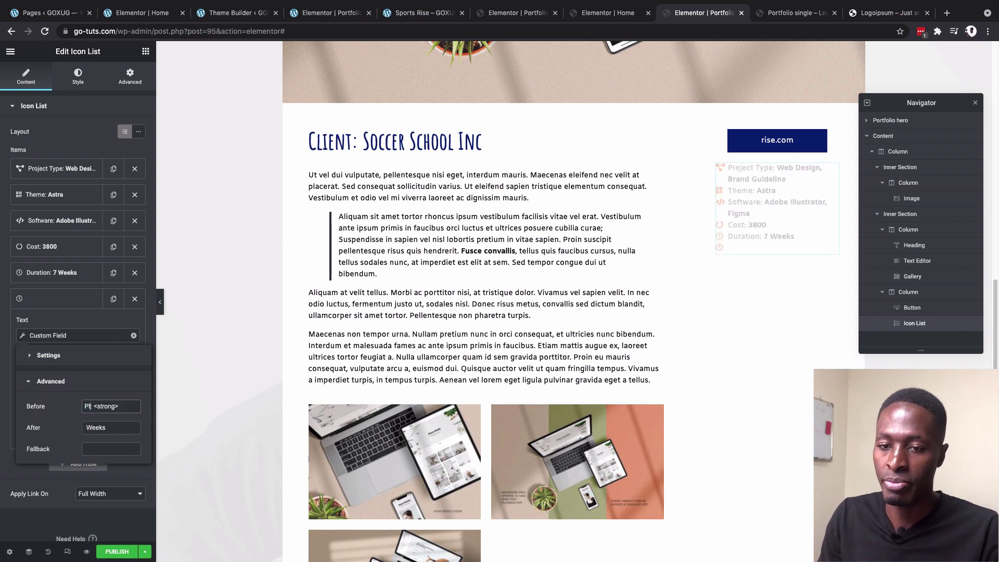
pyautogui.doubleClick(95, 427)
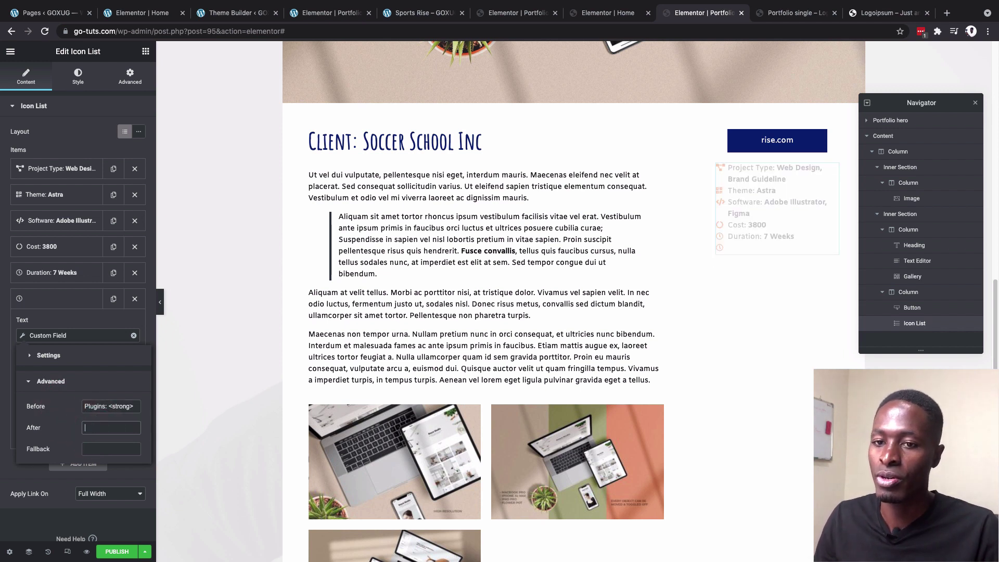
pyautogui.click(24, 335)
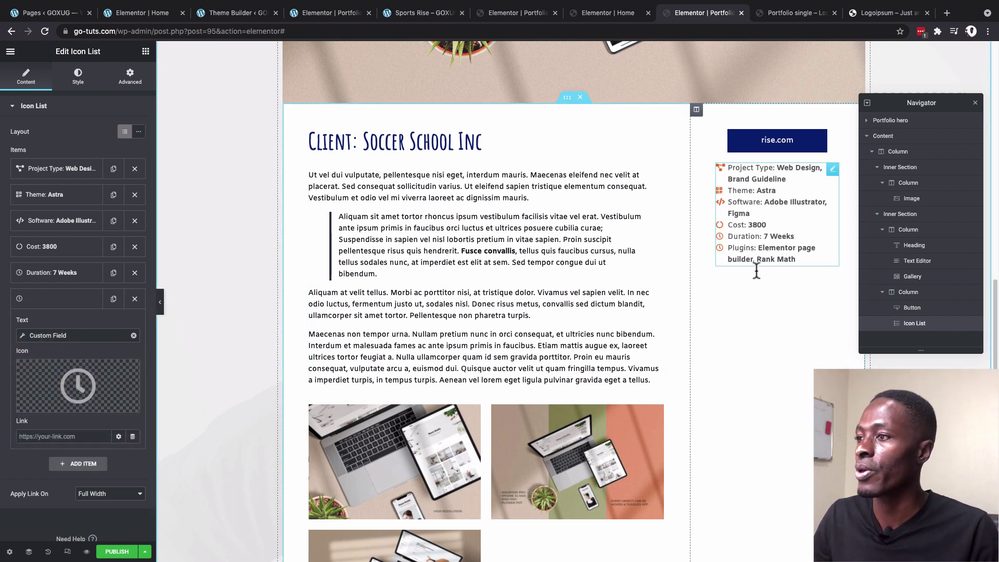
# Step: Change the Plugins list item's icon to the outlined check square from the icon library
pyautogui.click(47, 405)
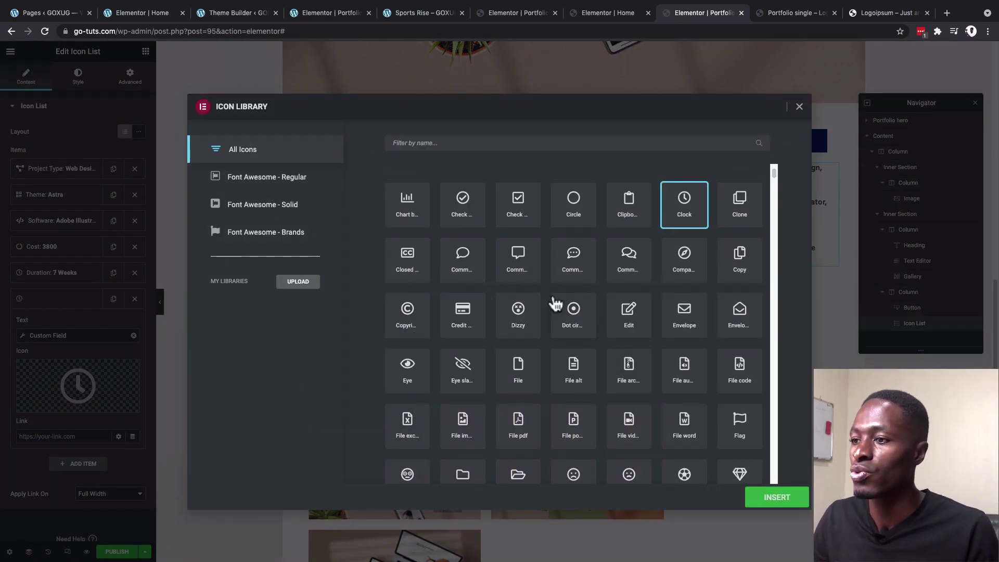
pyautogui.click(516, 213)
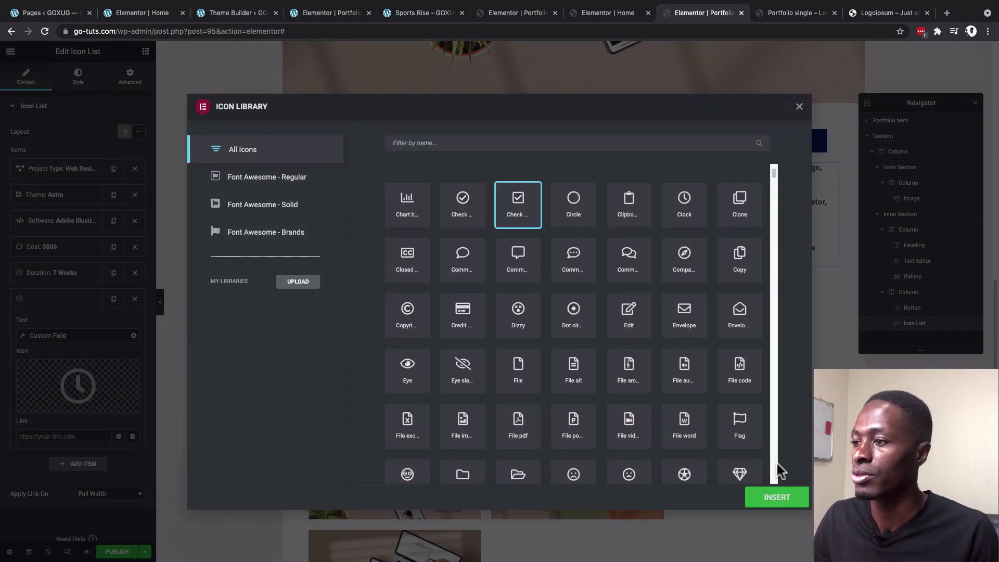
pyautogui.click(775, 496)
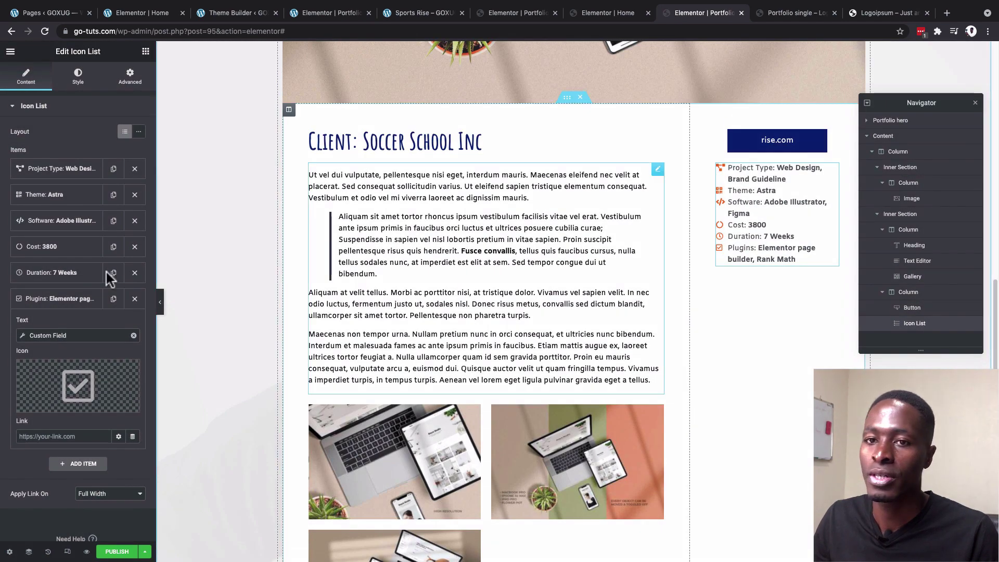
# Step: Reorder the icon list items to Project Type, Duration, Theme, Plugins, Software, Cost
pyautogui.click(58, 300)
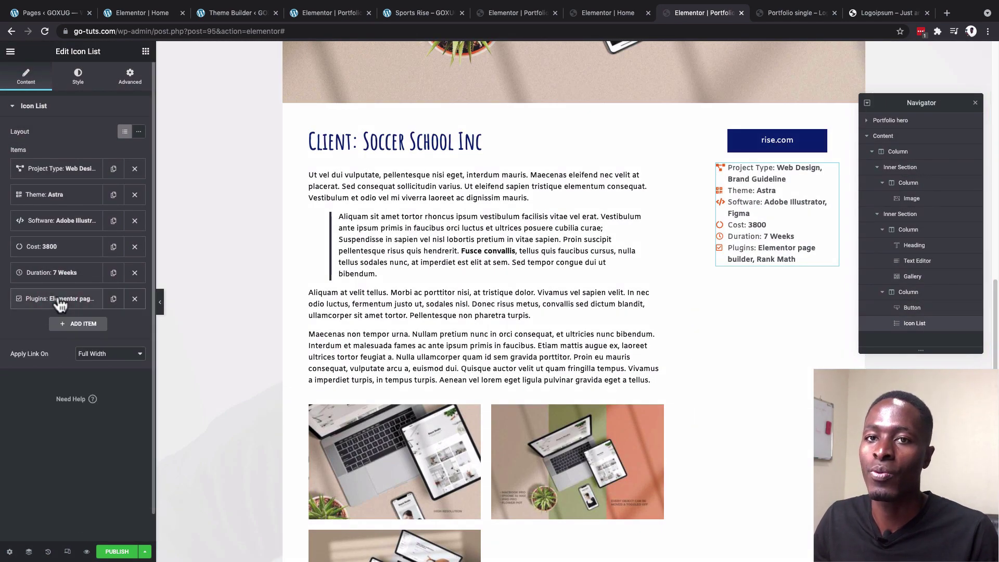
pyautogui.moveTo(49, 249); pyautogui.dragTo(46, 214)
pyautogui.moveTo(42, 276); pyautogui.dragTo(52, 201)
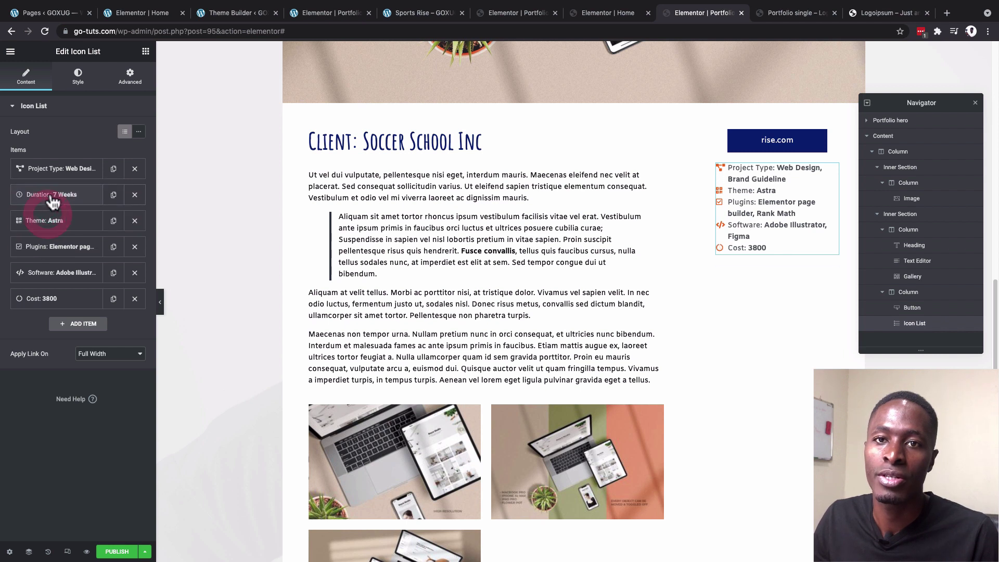
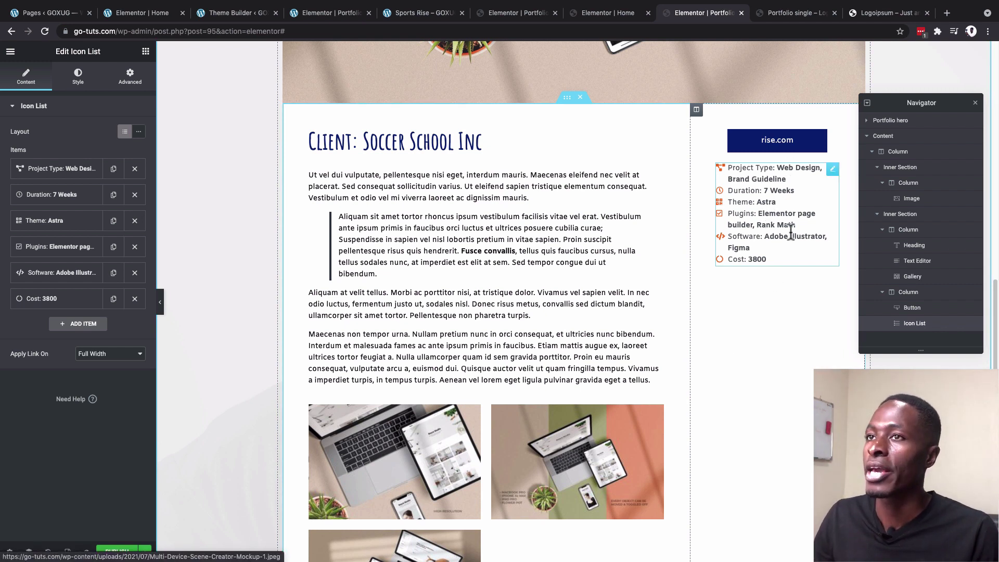
# Step: Check the Sports Rise page's inquiry form, then add a heading "Make An Inquiry" below the icon list in the portfolio template
pyautogui.press('super+5')
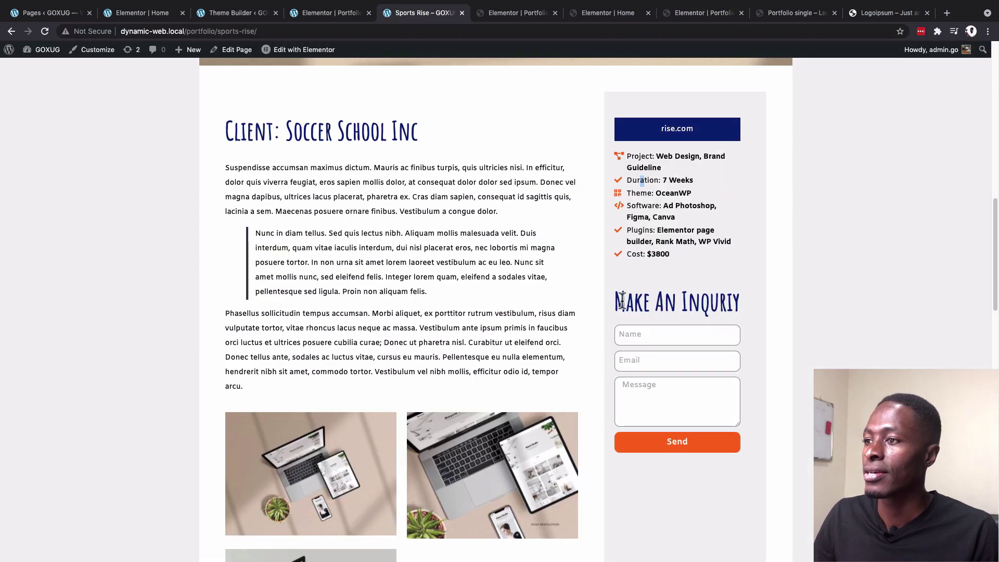
pyautogui.click(695, 302)
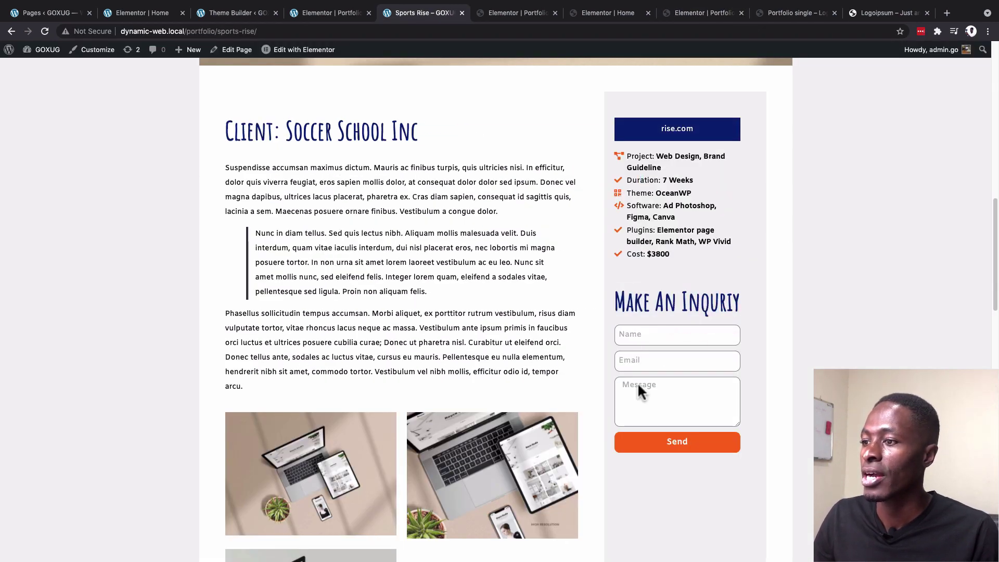
pyautogui.click(527, 12)
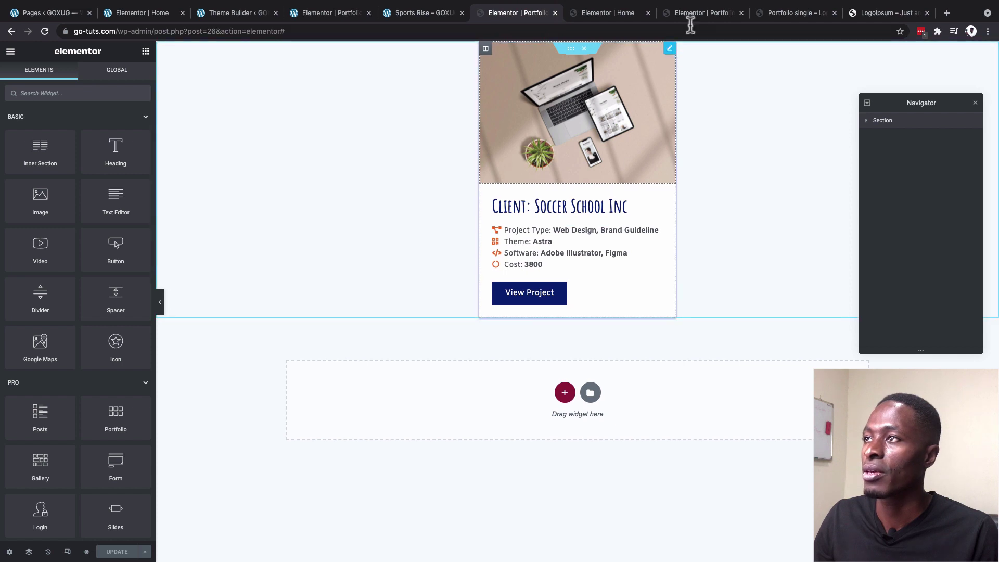
pyautogui.click(793, 14)
pyautogui.click(712, 12)
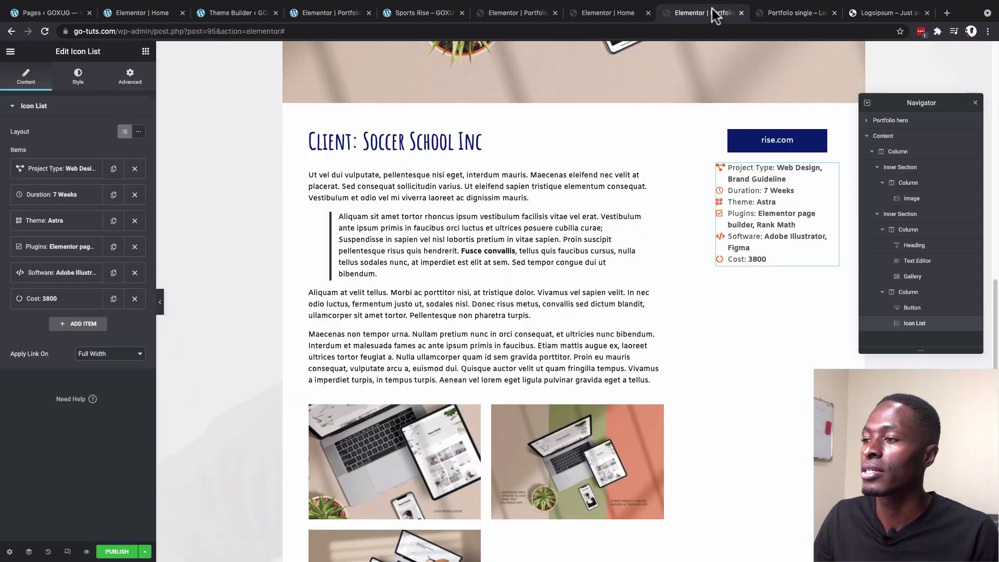
pyautogui.click(146, 51)
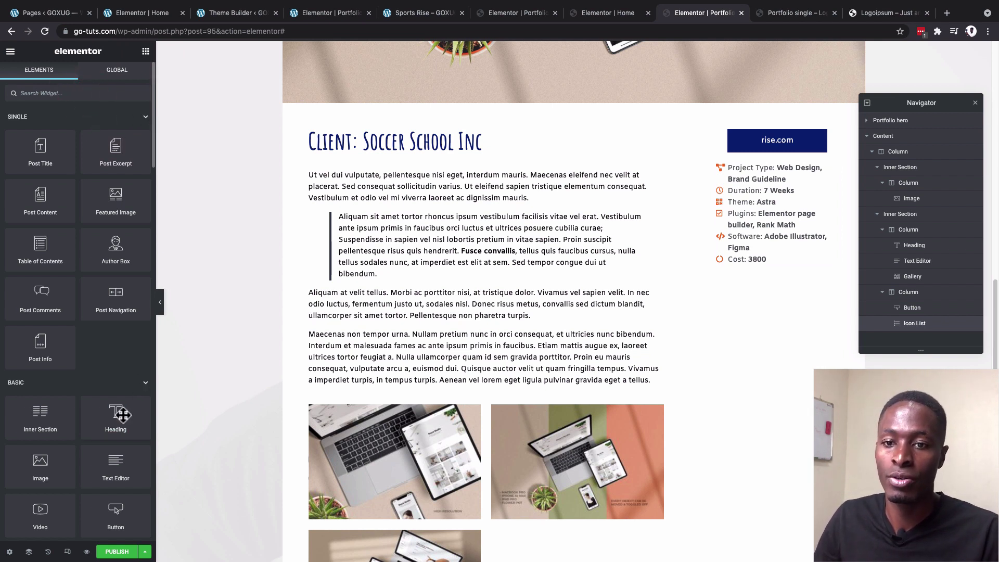
pyautogui.moveTo(116, 418); pyautogui.dragTo(751, 270)
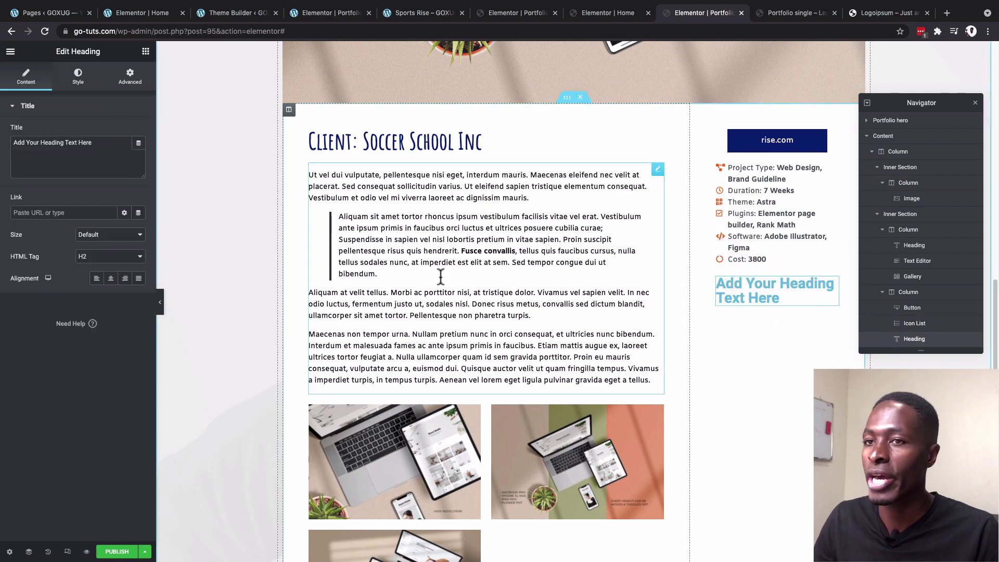
pyautogui.tripleClick(89, 143)
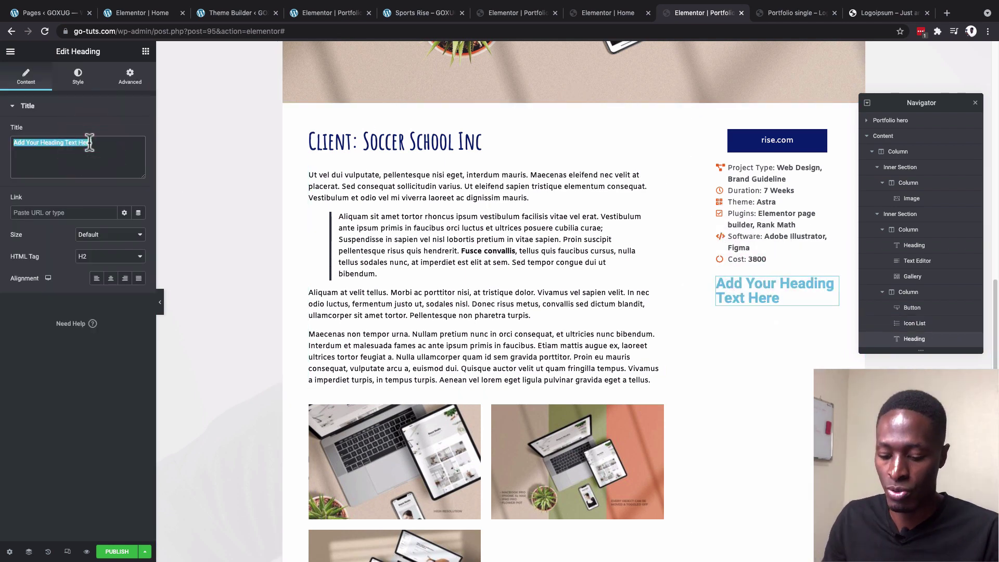
pyautogui.write('M')
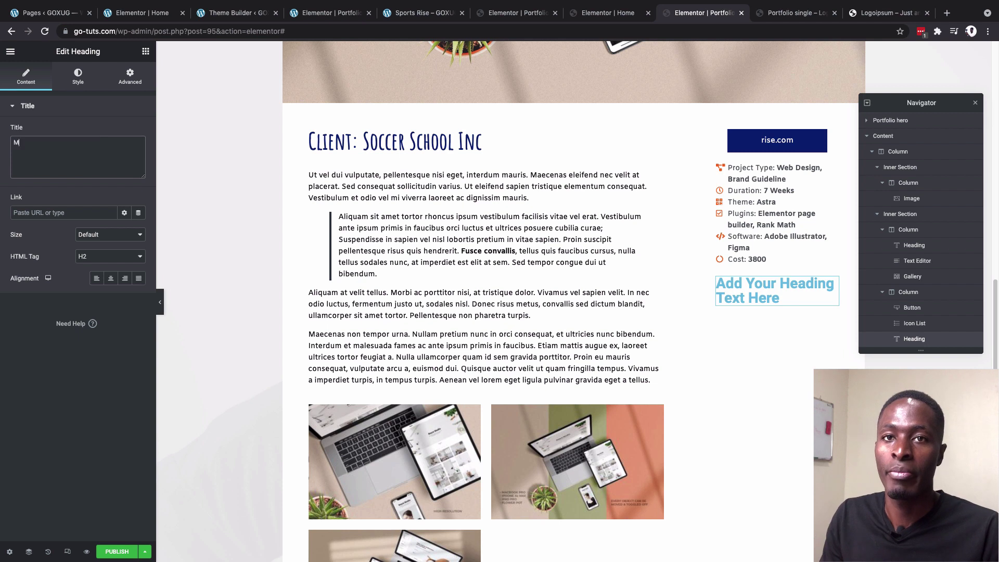
pyautogui.write('ake An Inquiry')
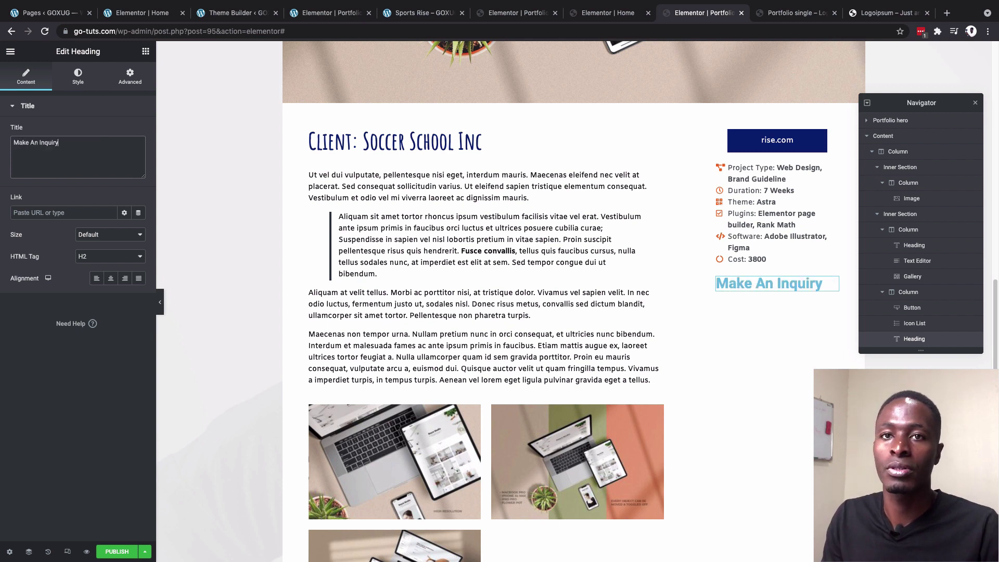
# Step: Set the Make An Inquiry heading's text color to the global Blue and its font to Amatic SC, weight 700
pyautogui.click(78, 77)
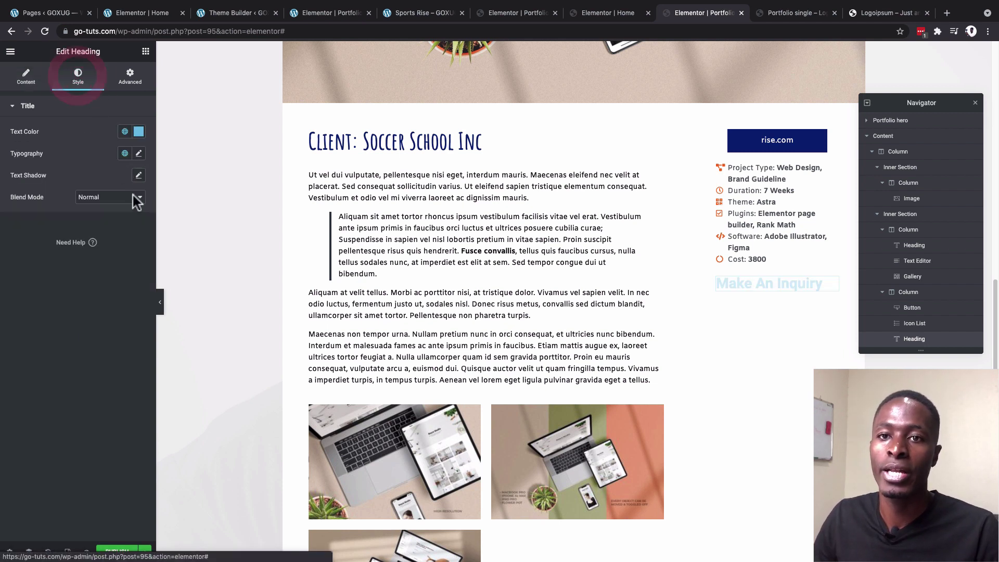
pyautogui.click(125, 131)
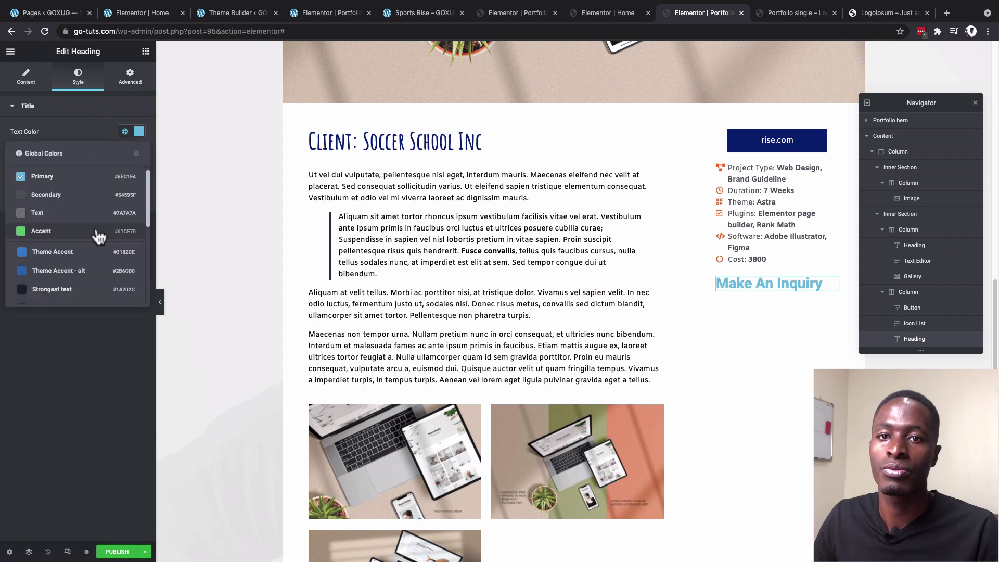
pyautogui.scroll(-5, 98, 232)
pyautogui.click(51, 237)
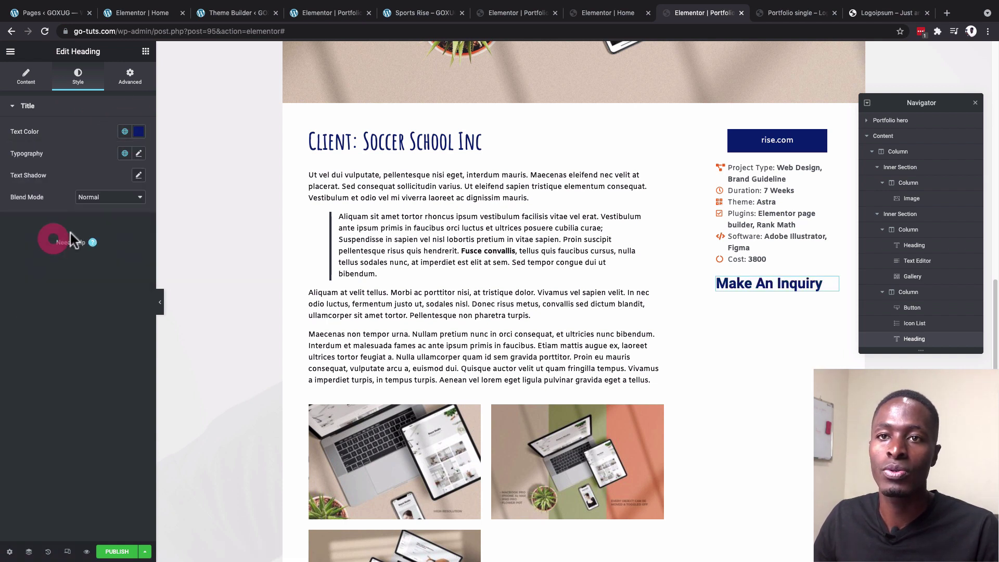
pyautogui.click(139, 154)
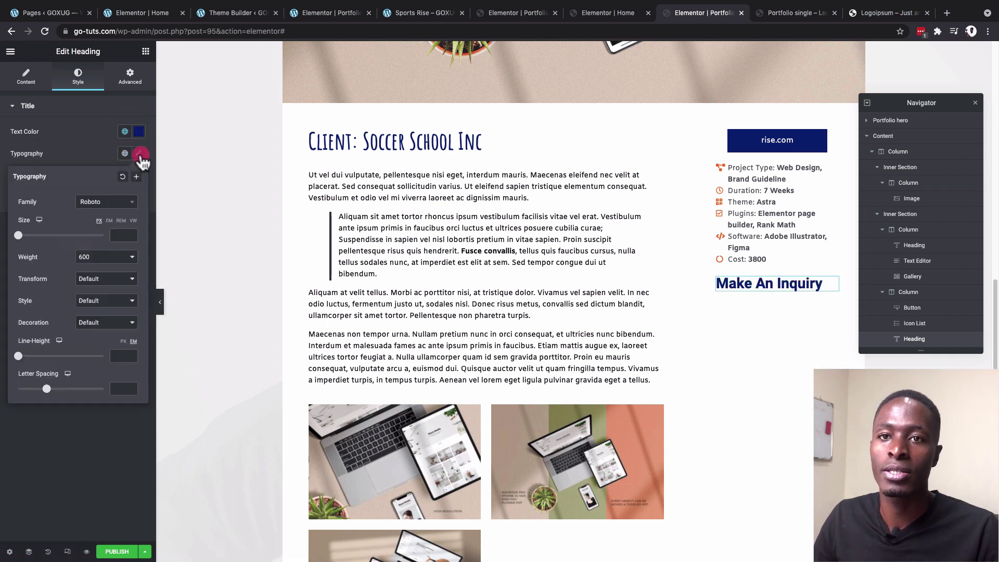
pyautogui.click(104, 202)
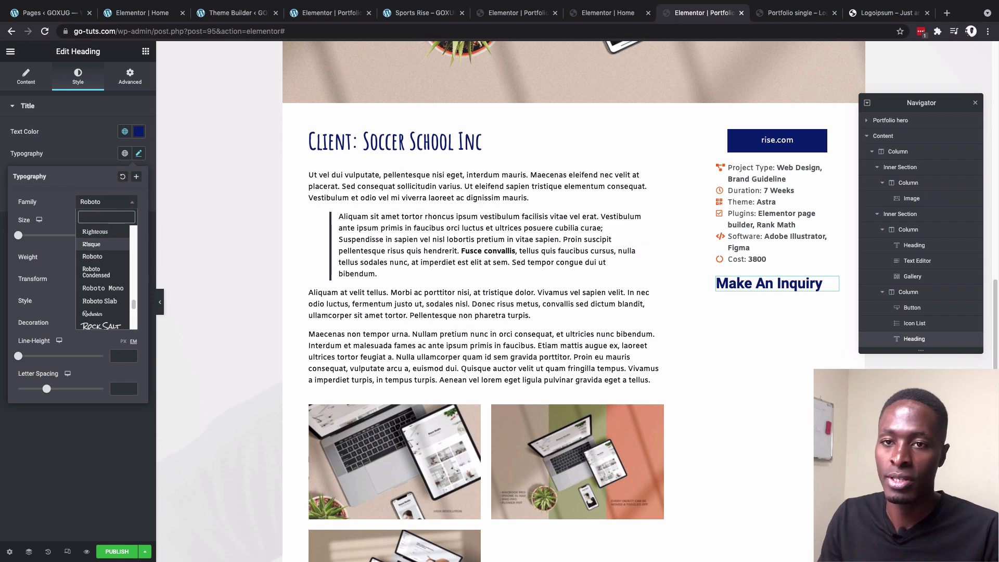
pyautogui.scroll(10, 99, 270)
pyautogui.click(93, 263)
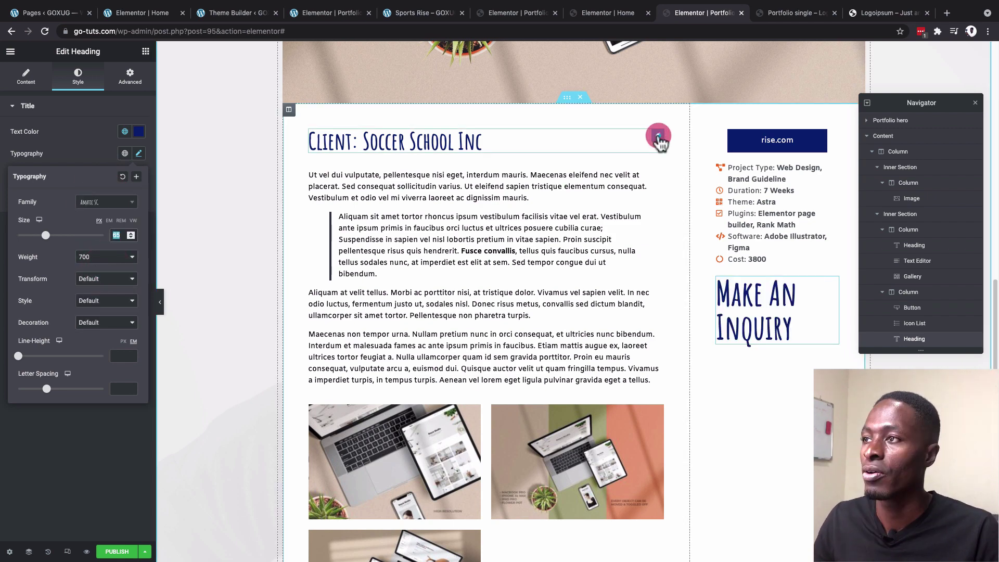
# Step: Copy the client heading's style and paste it onto the Make An Inquiry heading
pyautogui.rightClick(659, 140)
pyautogui.click(676, 184)
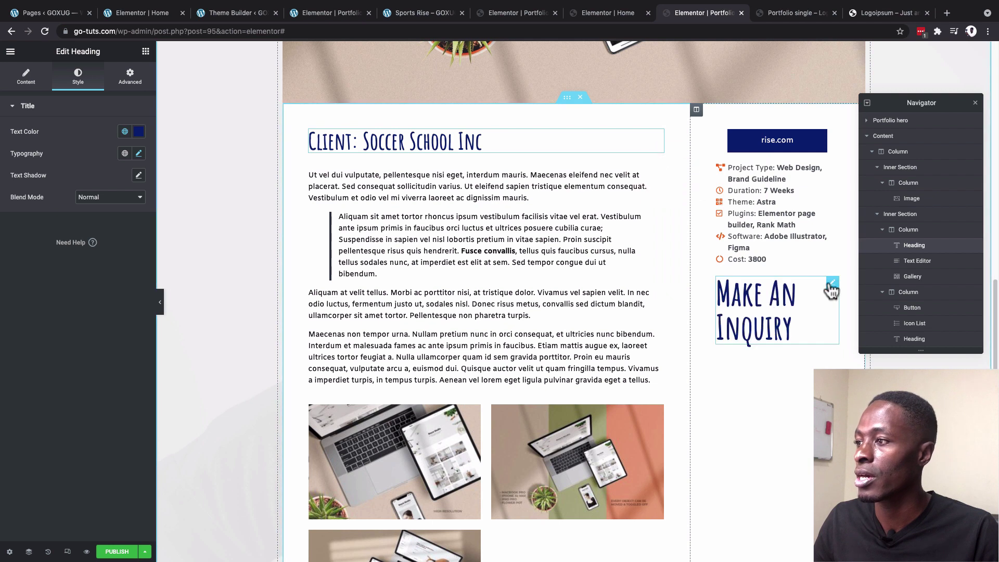
pyautogui.rightClick(832, 287)
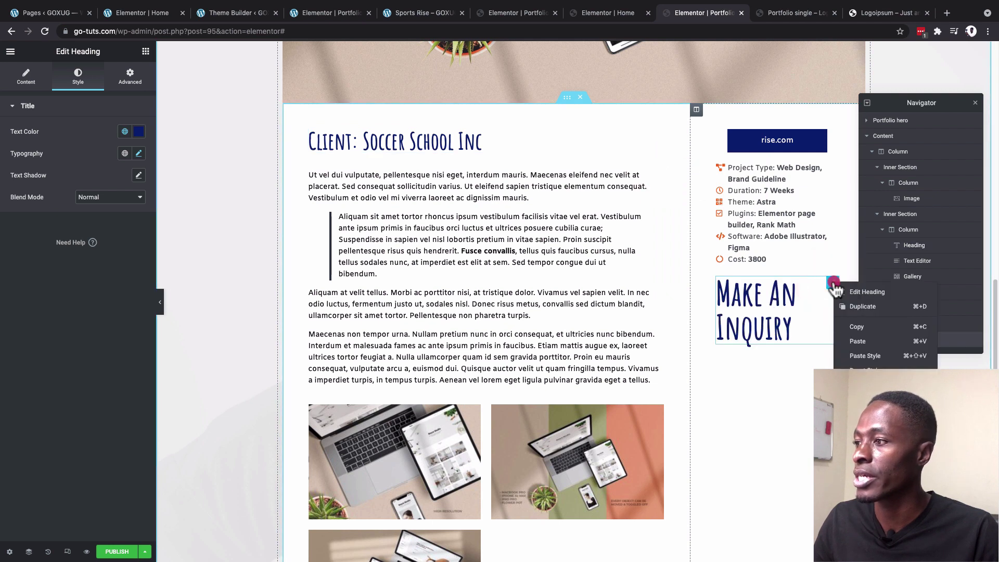
pyautogui.click(865, 356)
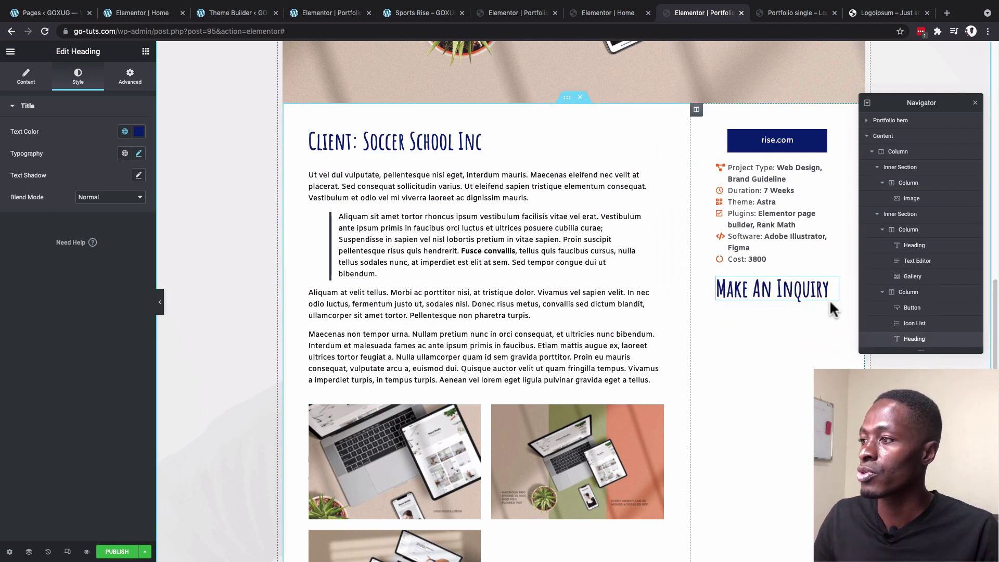
# Step: Add a Form widget below the Make An Inquiry heading and hide its field labels
pyautogui.click(145, 51)
pyautogui.write('f')
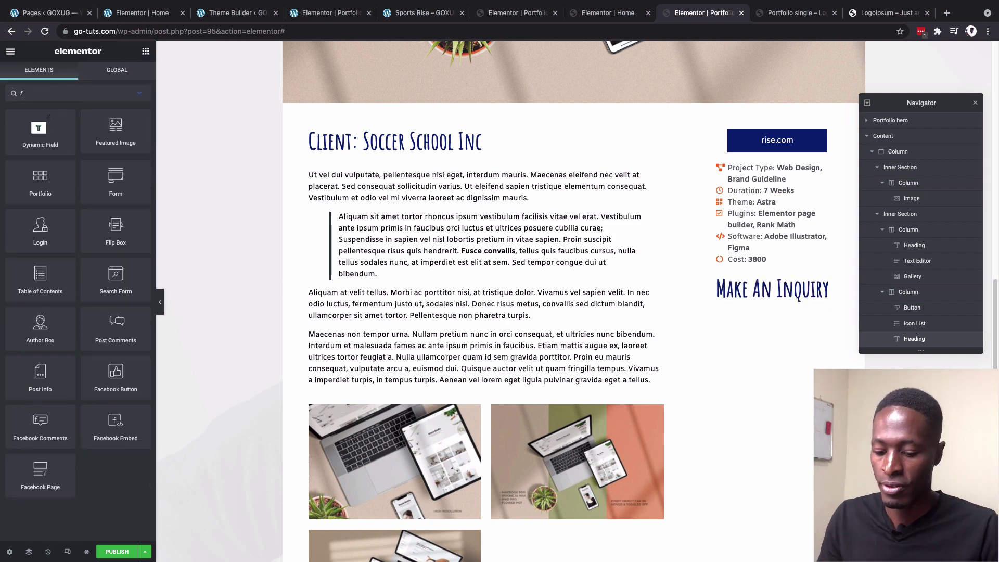
pyautogui.write('orm')
pyautogui.moveTo(47, 128); pyautogui.dragTo(769, 315)
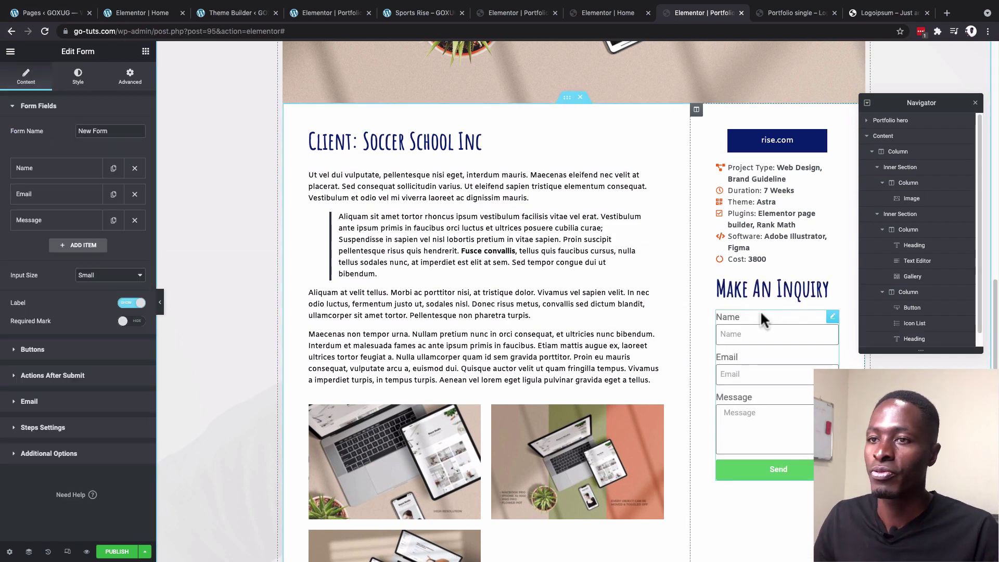
pyautogui.click(132, 302)
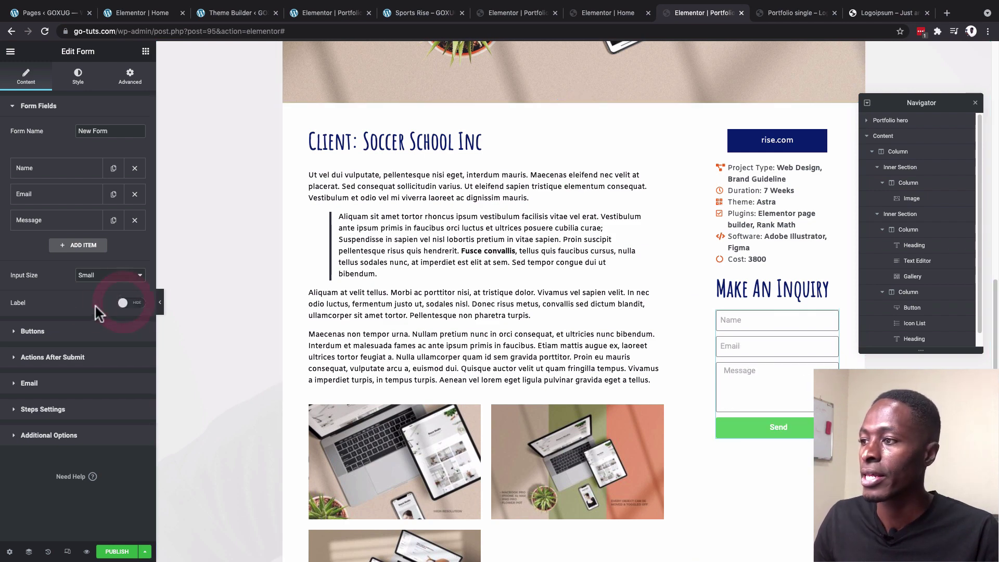
# Step: Set the border radius of the inquiry form's fields to 10 px on all corners
pyautogui.click(77, 77)
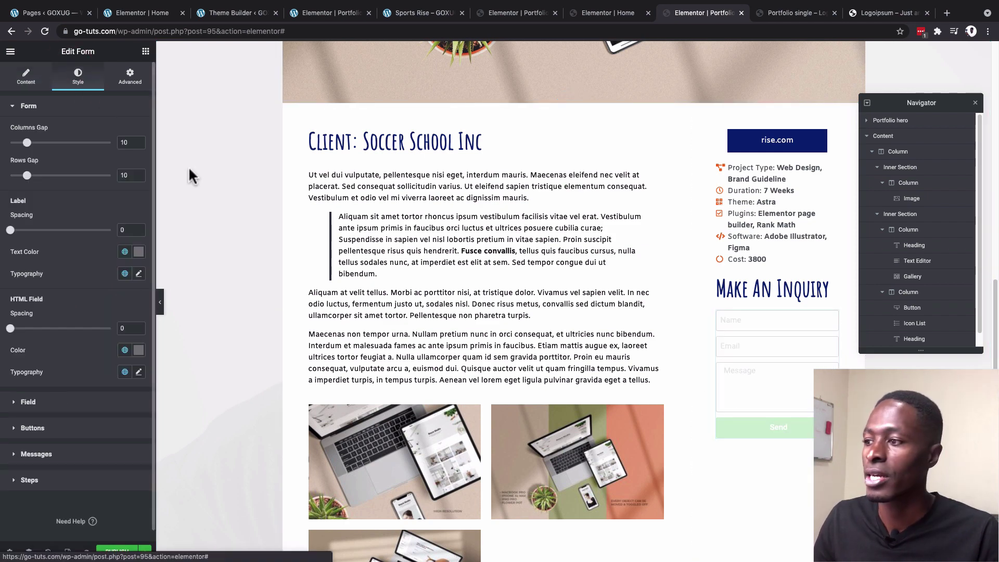
pyautogui.click(83, 403)
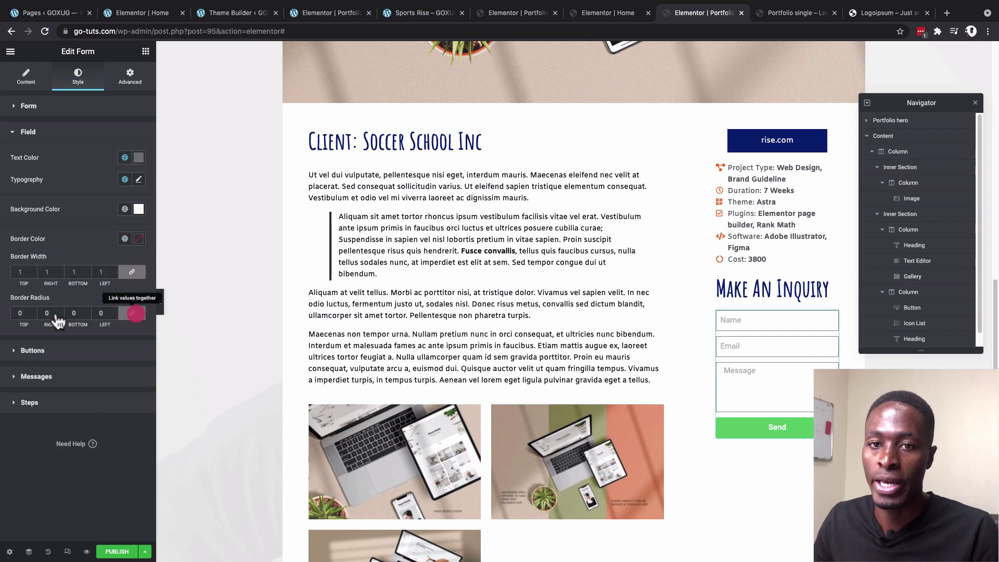
pyautogui.click(20, 312)
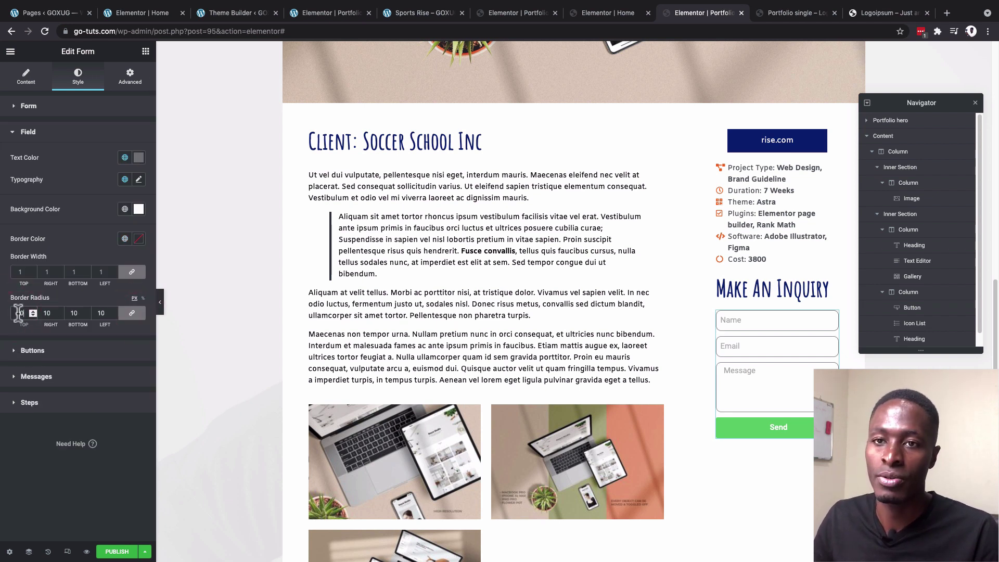
# Step: Set the normal background color of the form's submit button to the global Orange
pyautogui.click(52, 351)
pyautogui.click(125, 263)
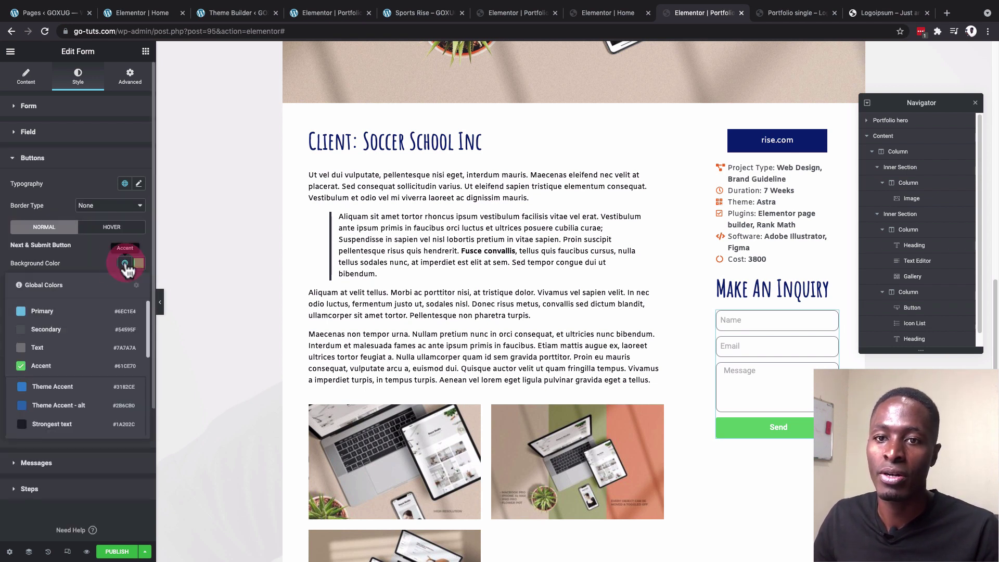
pyautogui.scroll(-3, 60, 386)
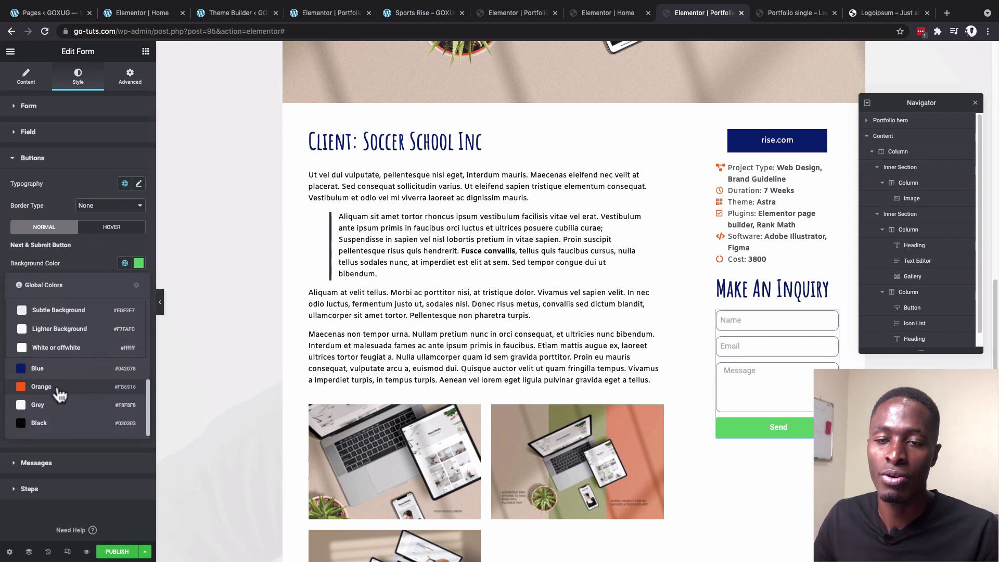
pyautogui.click(41, 387)
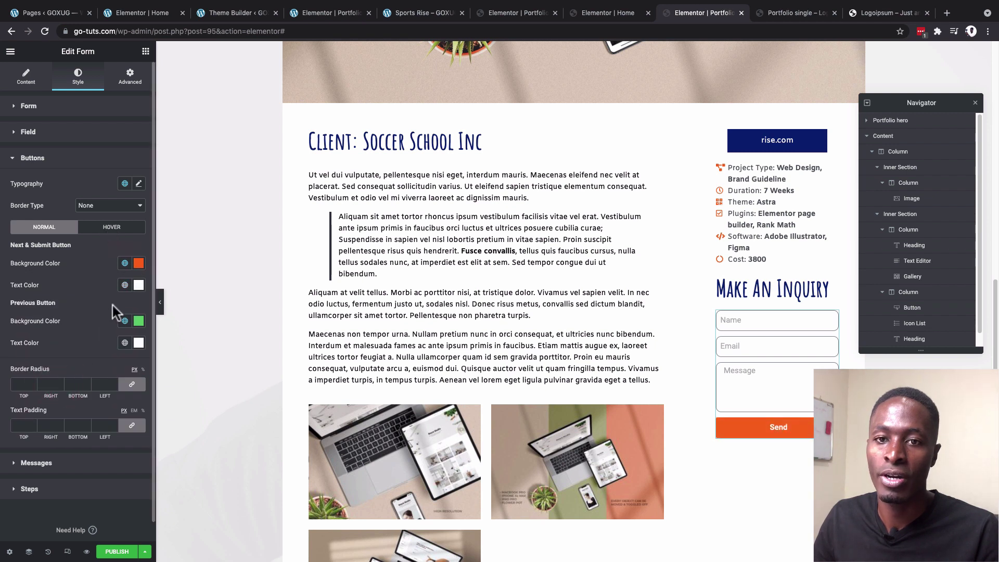
# Step: Set the hover background color of the form's submit button to the global Blue
pyautogui.click(110, 230)
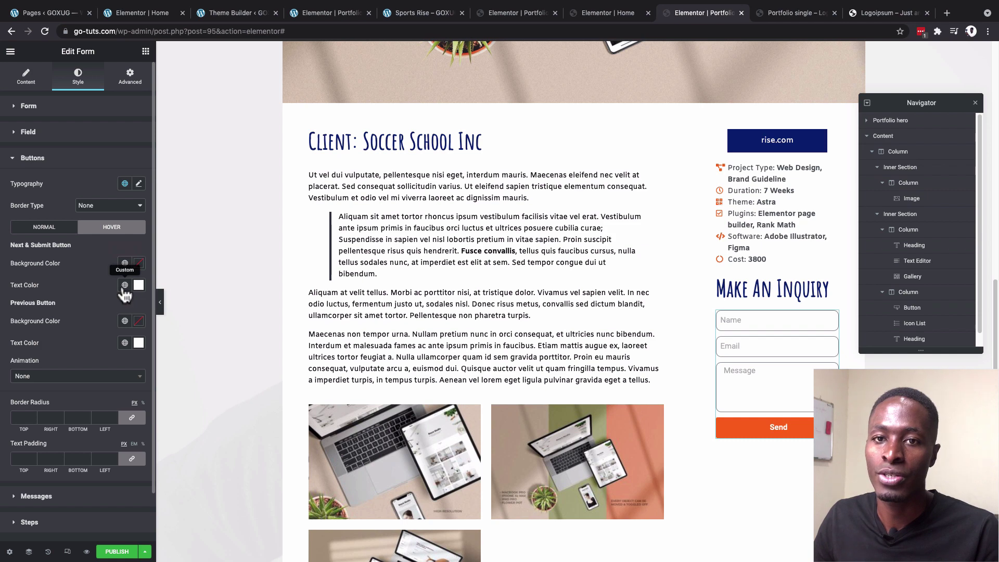
pyautogui.click(125, 263)
pyautogui.scroll(-3, 68, 375)
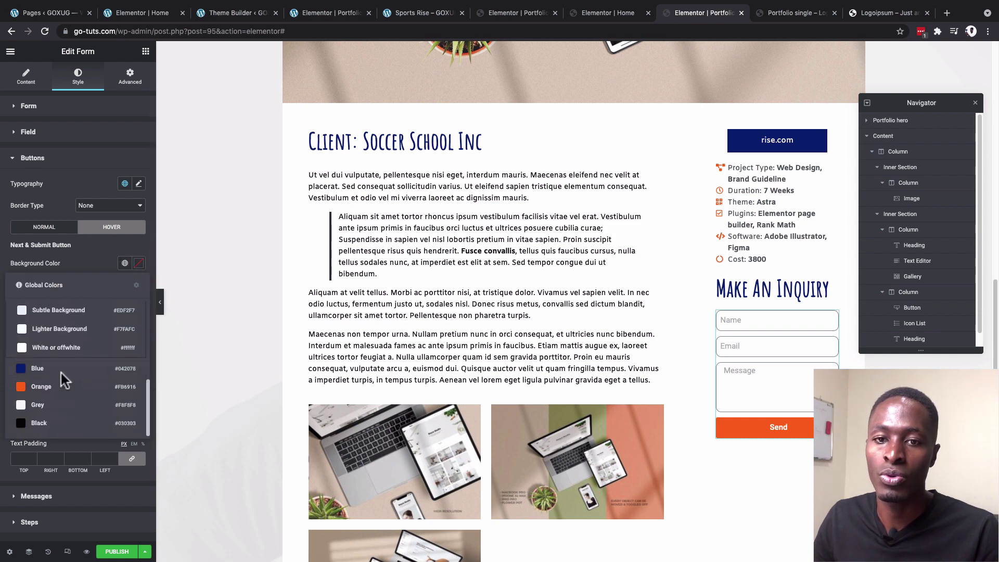
pyautogui.click(59, 368)
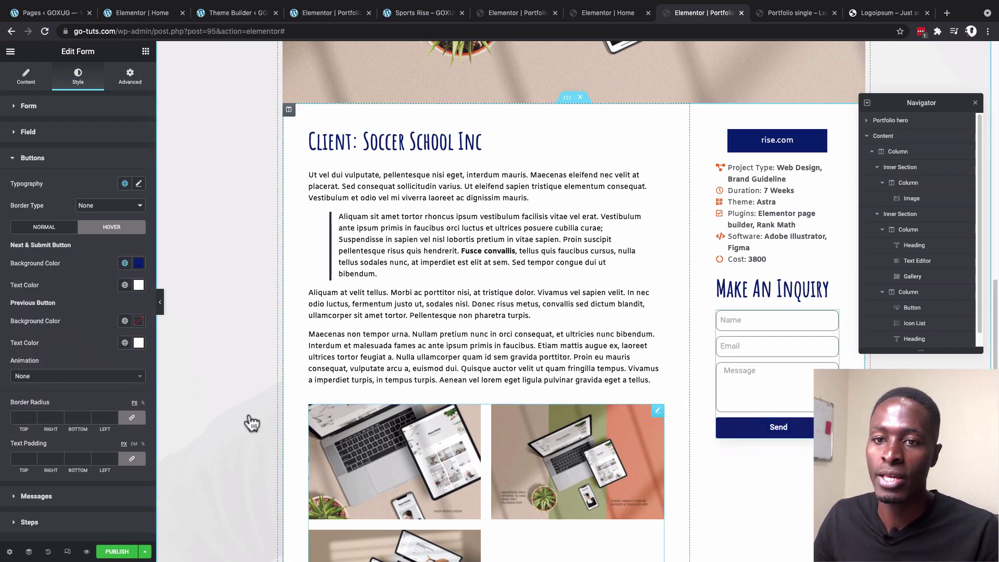
# Step: Round the form's submit button with a border radius of 10 px on all corners
pyautogui.click(44, 227)
pyautogui.scroll(-1, 49, 171)
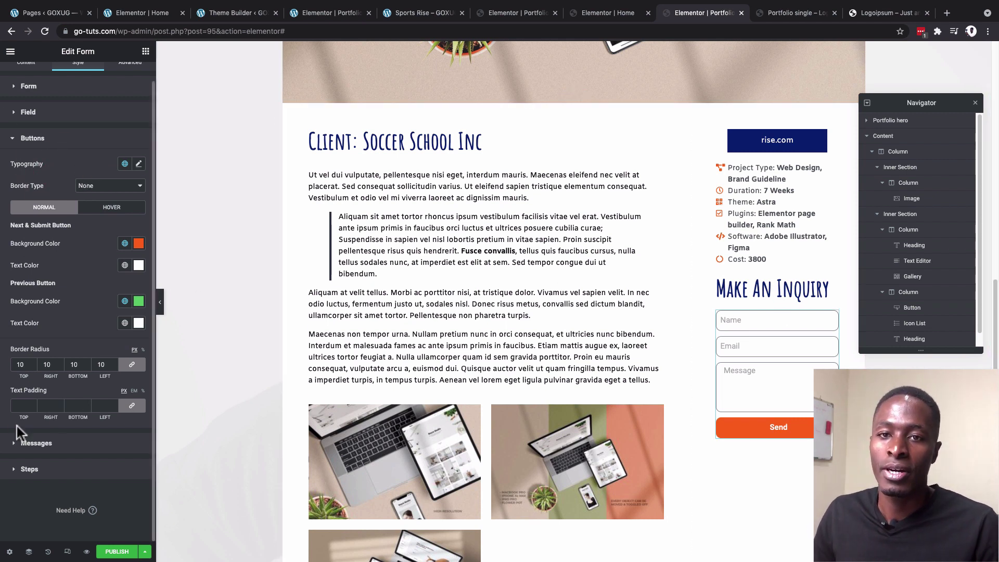
pyautogui.scroll(1, 32, 76)
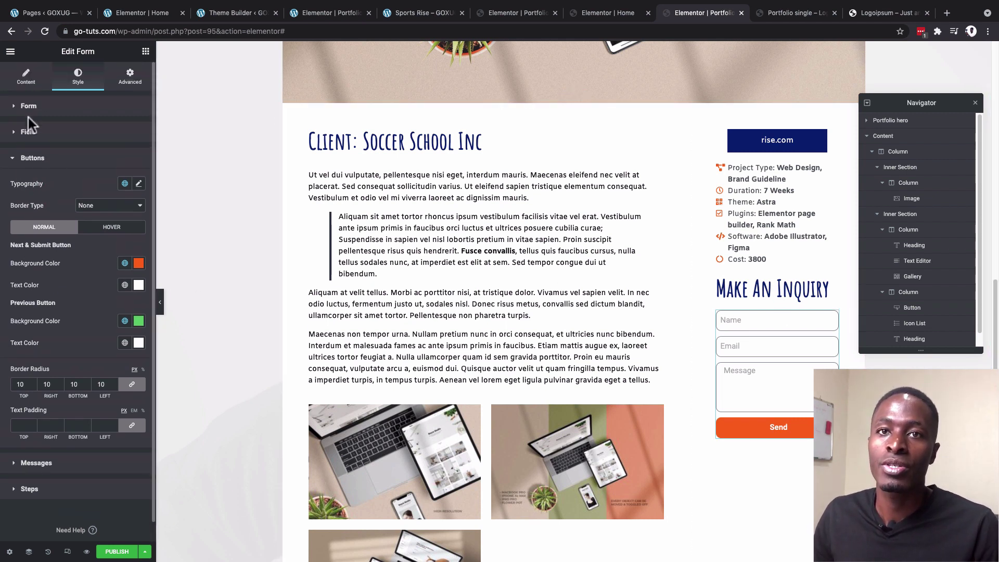
# Step: Review the inquiry form's after-submit actions and its email notification settings, including the recipient and sender name
pyautogui.click(23, 77)
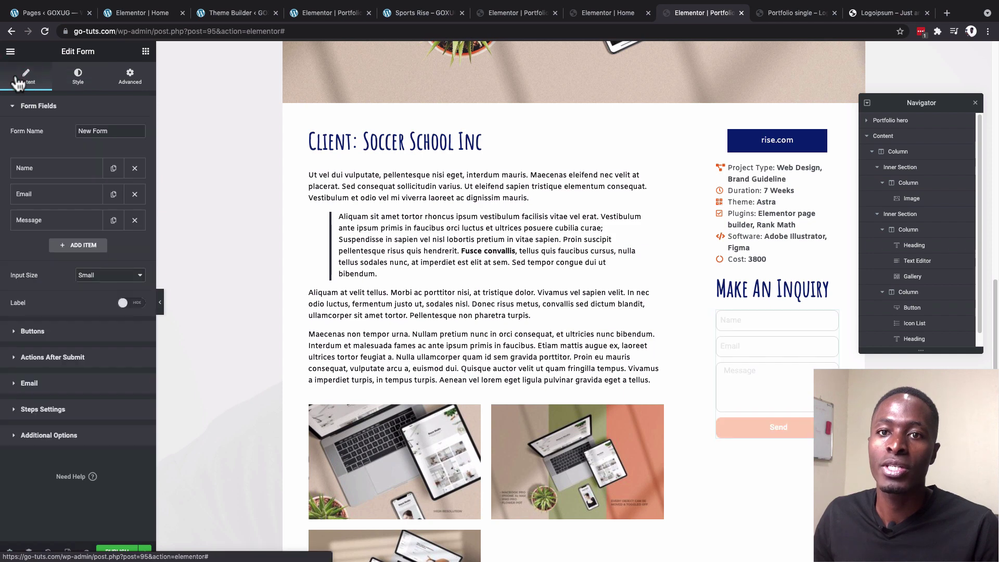
pyautogui.click(44, 356)
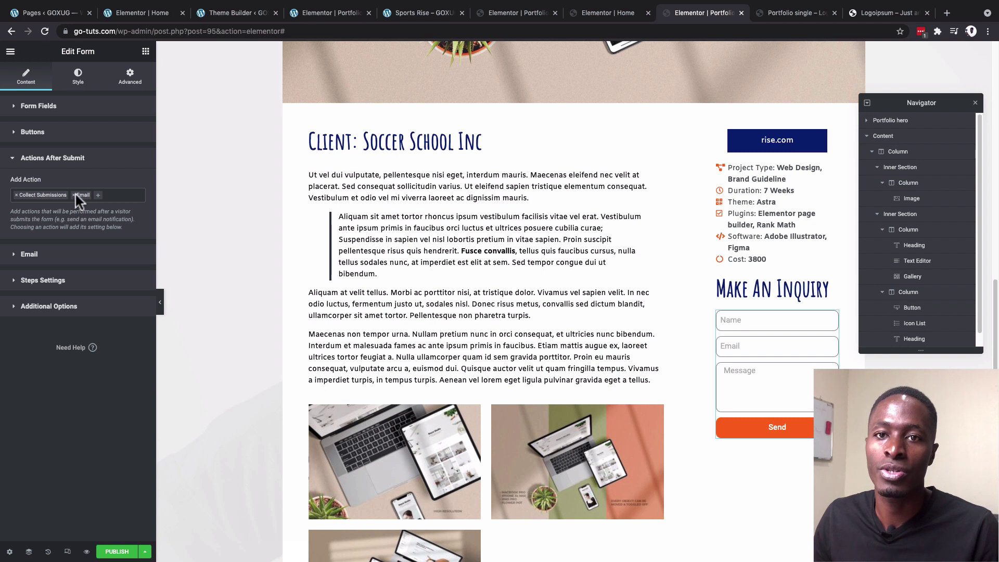
pyautogui.click(40, 254)
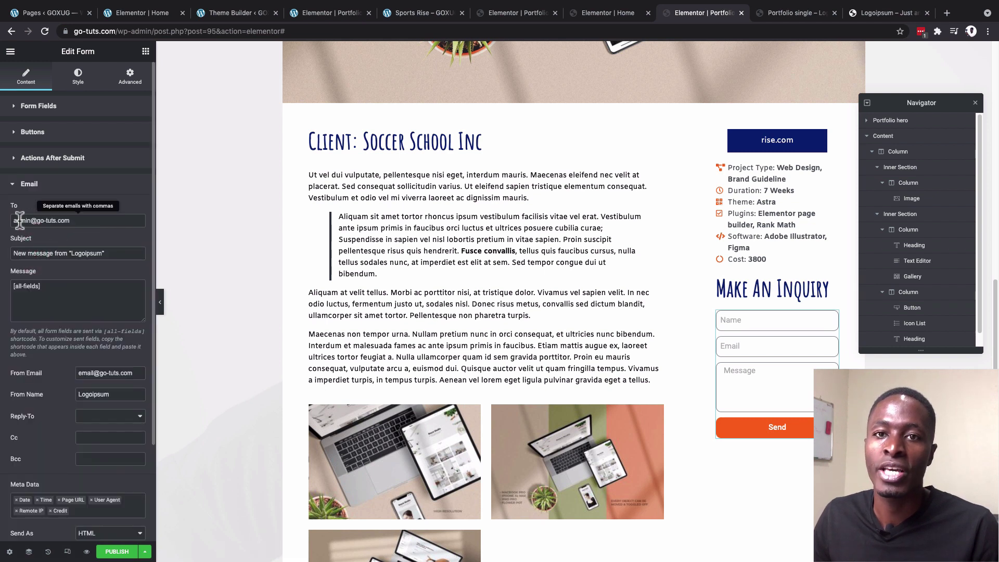
pyautogui.moveTo(13, 220); pyautogui.dragTo(92, 224)
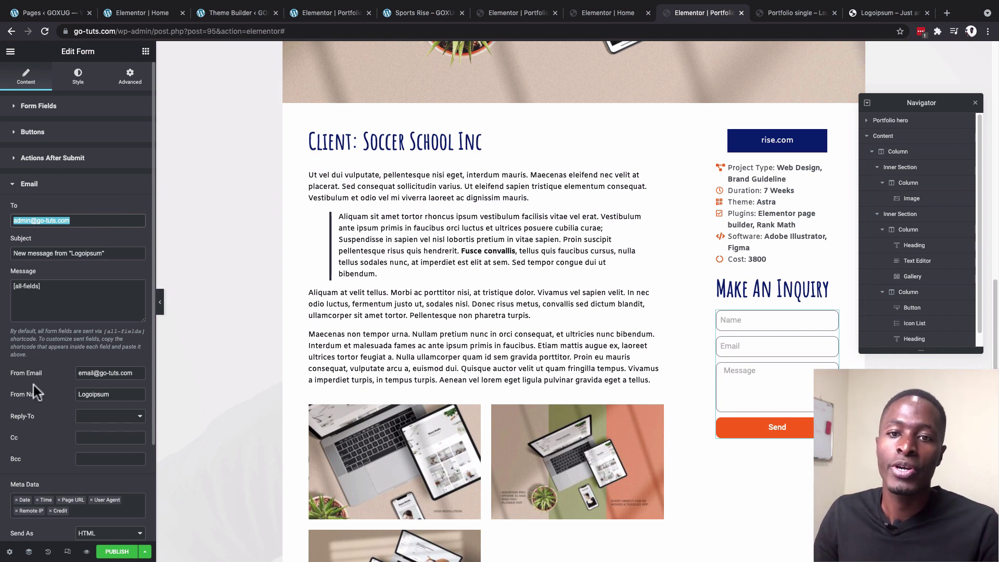
pyautogui.click(124, 394)
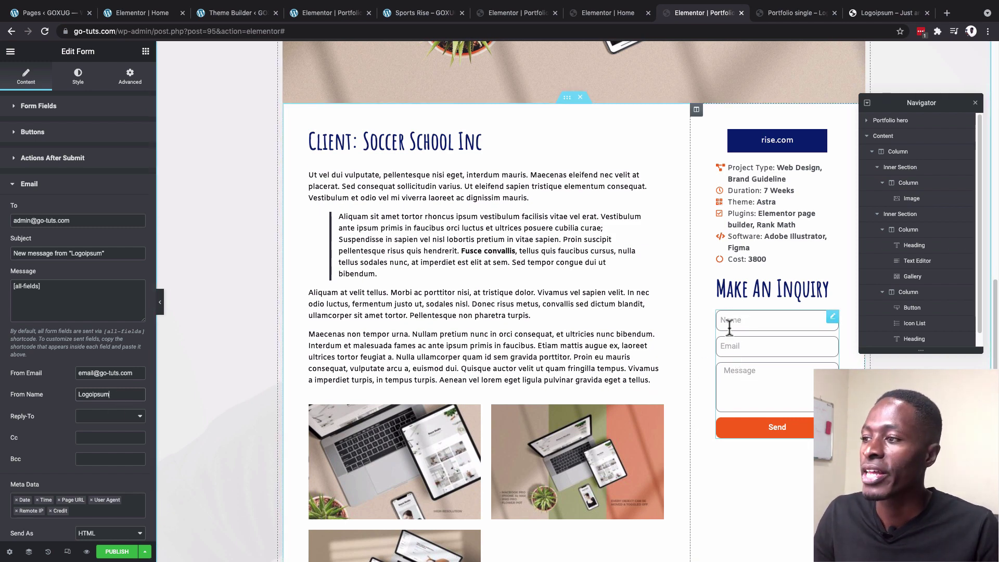
# Step: Copy the shortcode of the inquiry form's Name field
pyautogui.click(46, 109)
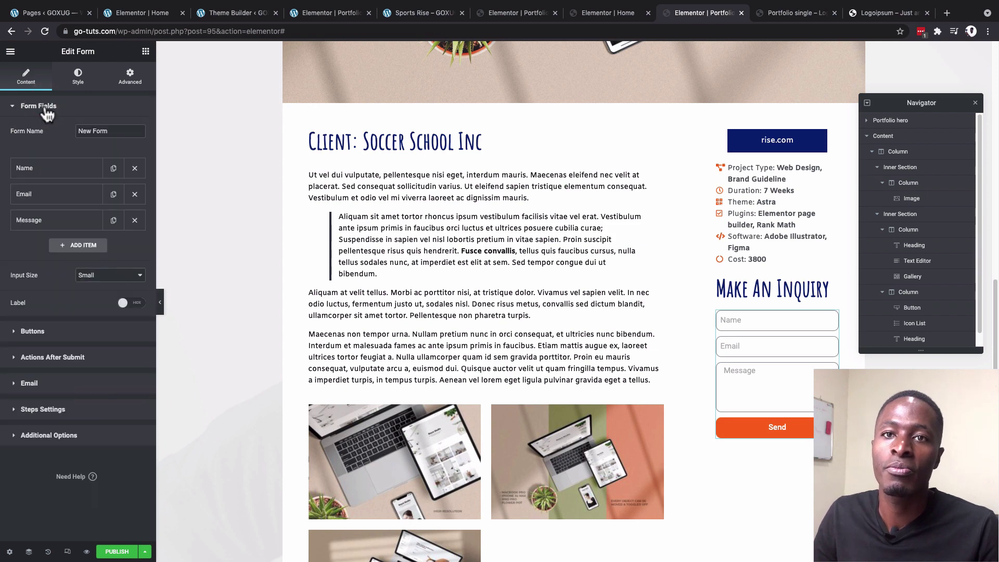
pyautogui.click(39, 168)
pyautogui.click(118, 196)
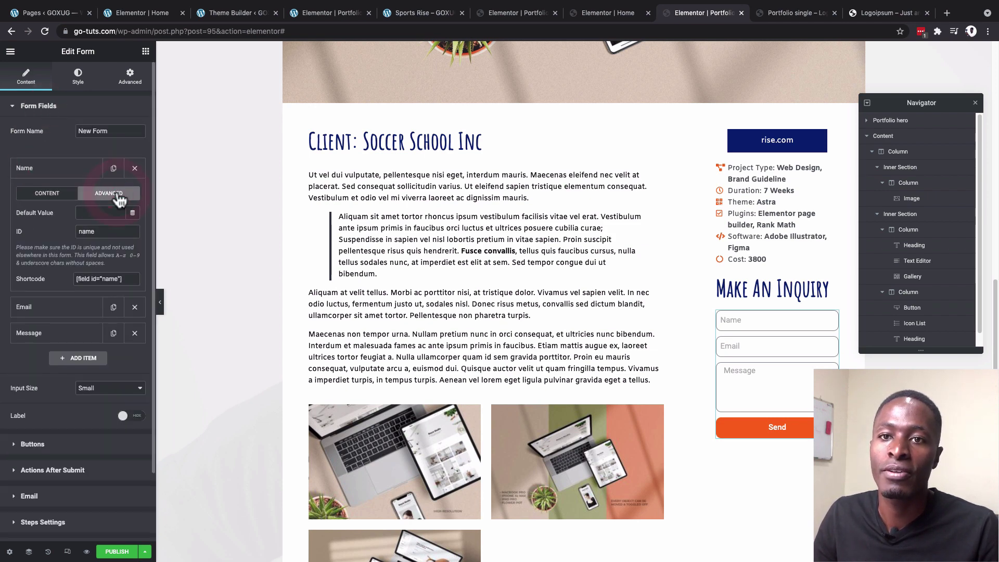
pyautogui.click(95, 280)
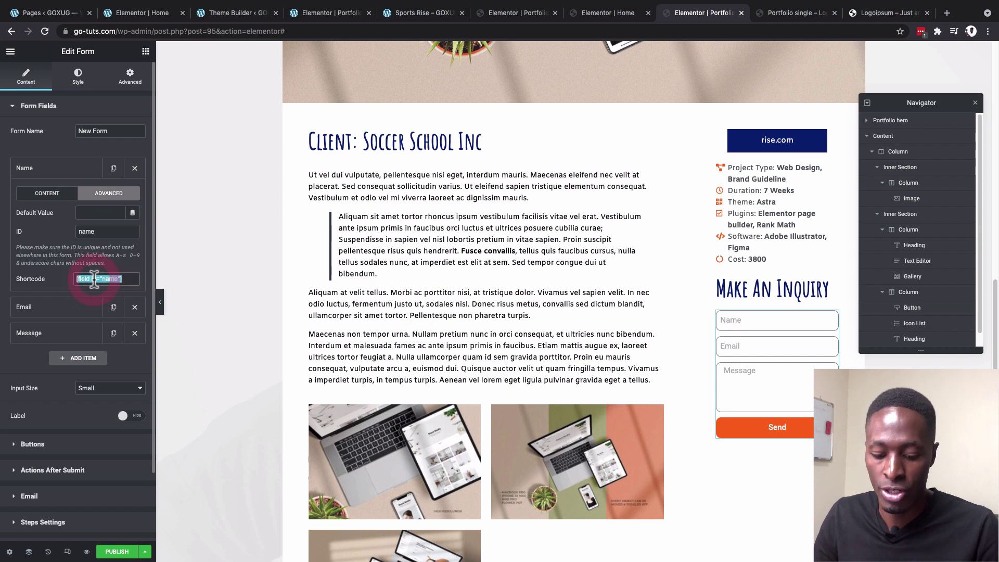
# Step: Set the notification's From Name to [field id="name"] and From Email to [field id="email"], keeping only Page URL and Remote IP as metadata
pyautogui.click(48, 469)
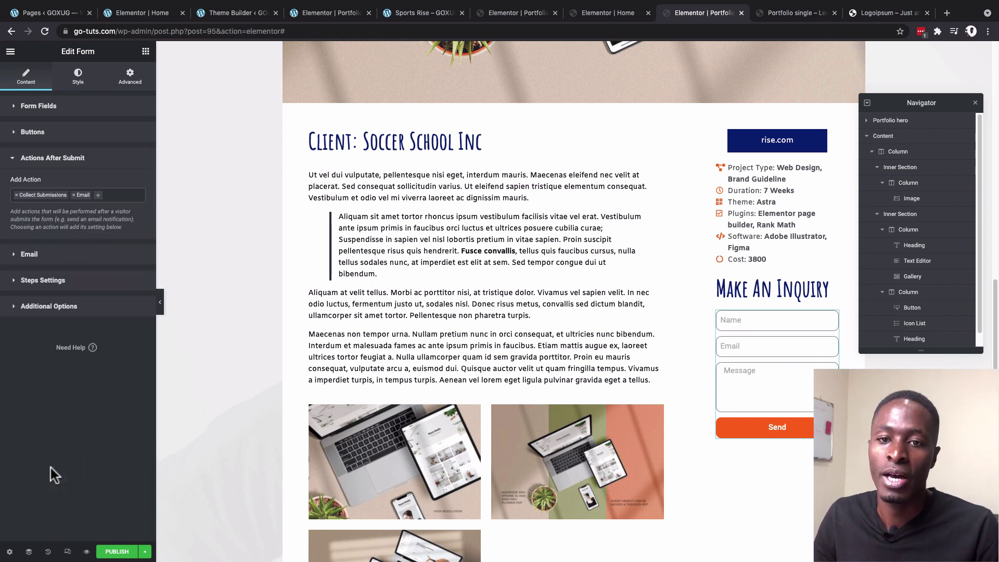
pyautogui.click(44, 257)
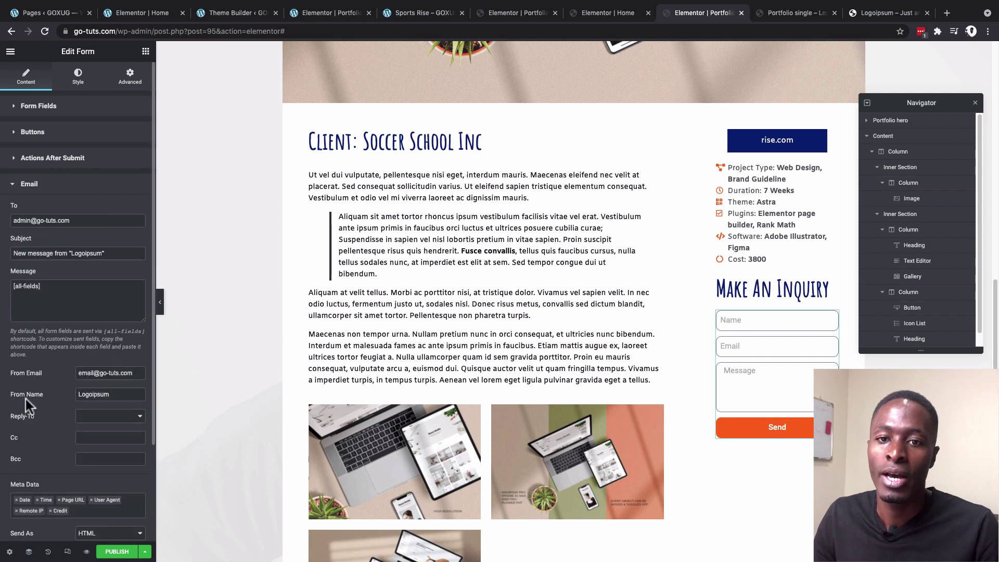
pyautogui.doubleClick(107, 394)
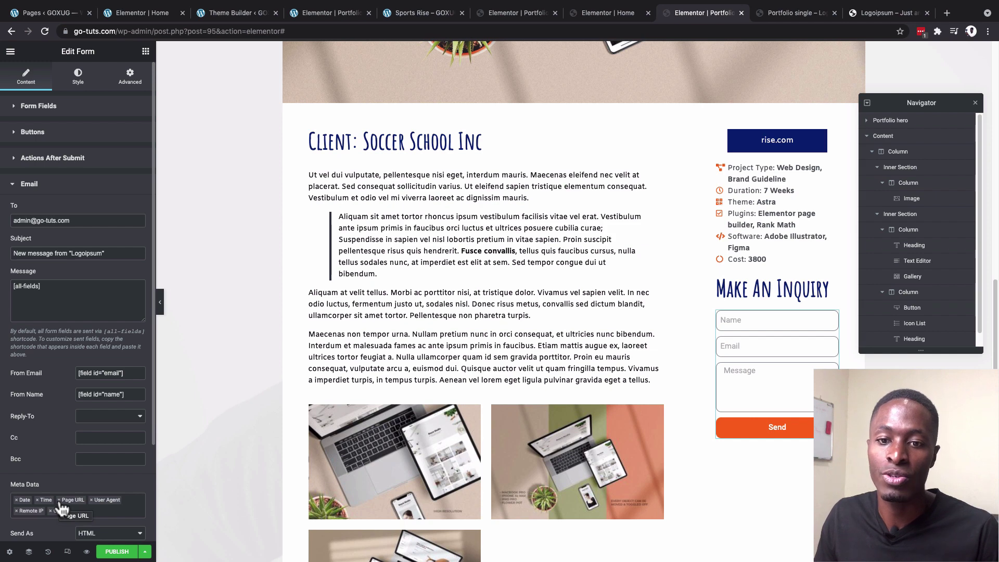
pyautogui.click(92, 499)
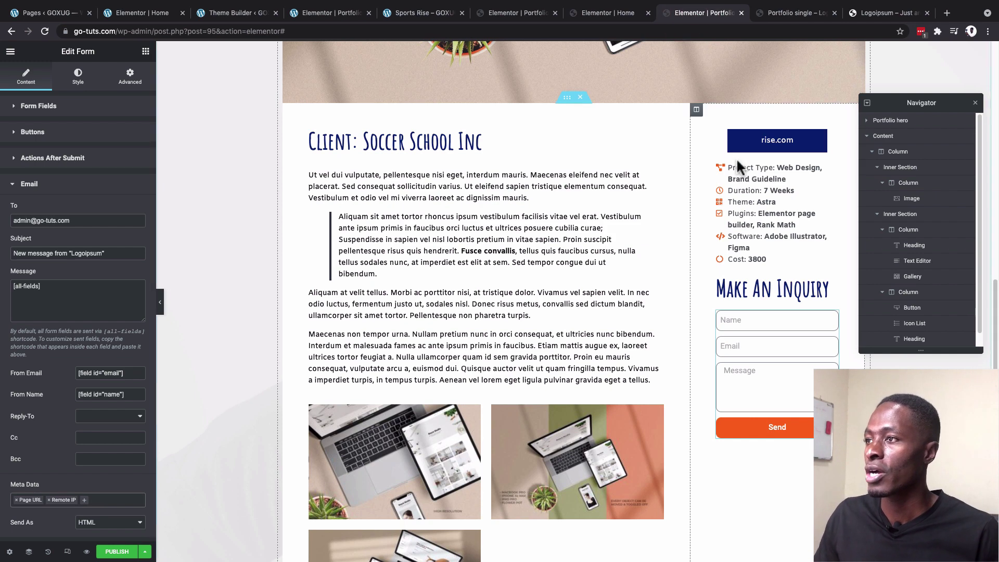
# Step: Set the background color of the sidebar column containing the project details and form to the global Grey
pyautogui.click(696, 110)
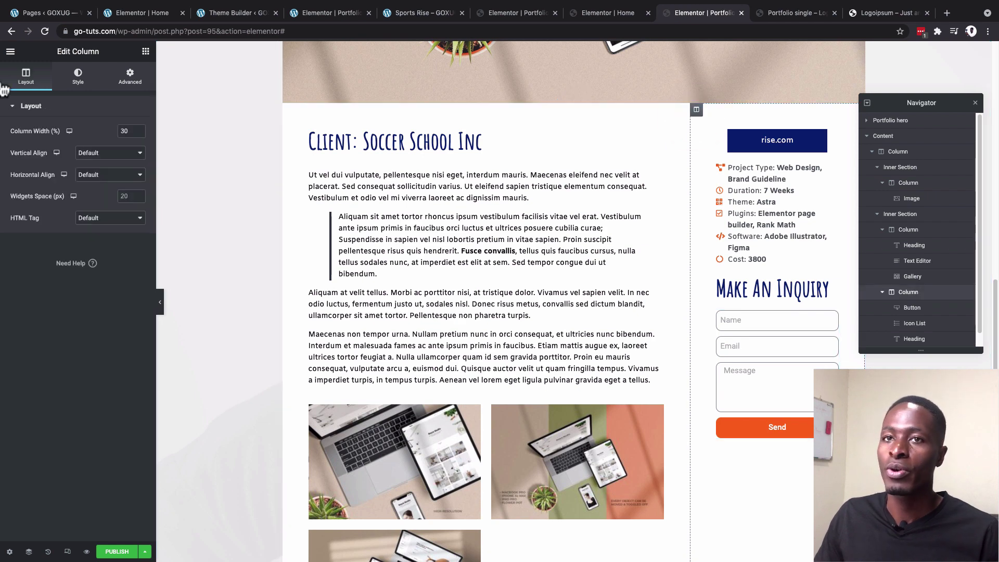
pyautogui.click(73, 78)
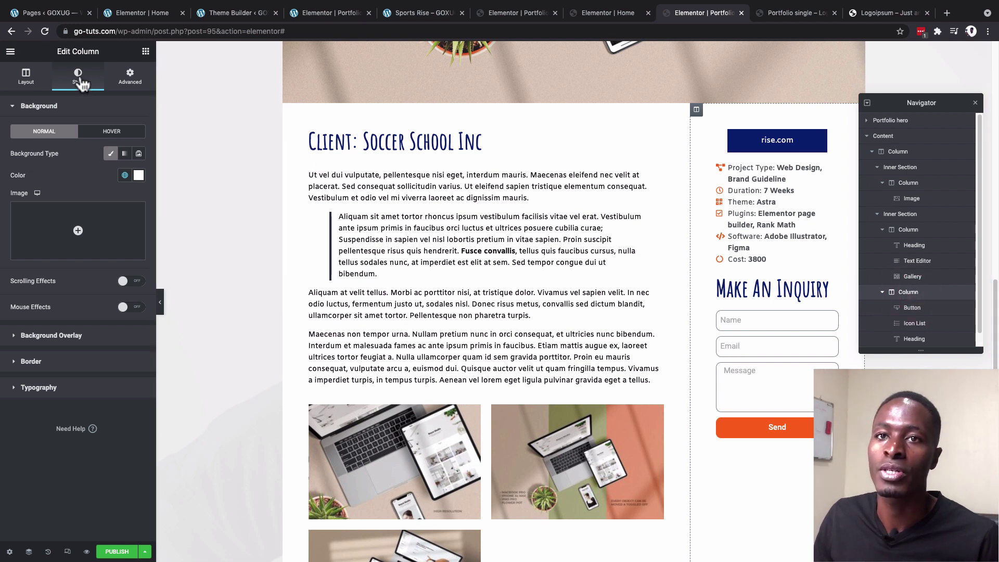
pyautogui.click(124, 175)
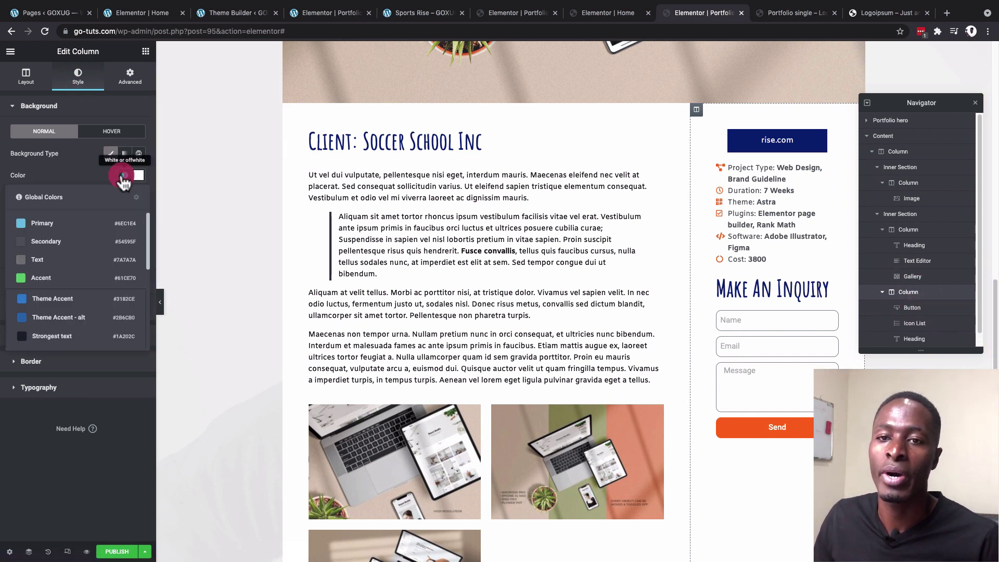
pyautogui.scroll(-3, 104, 250)
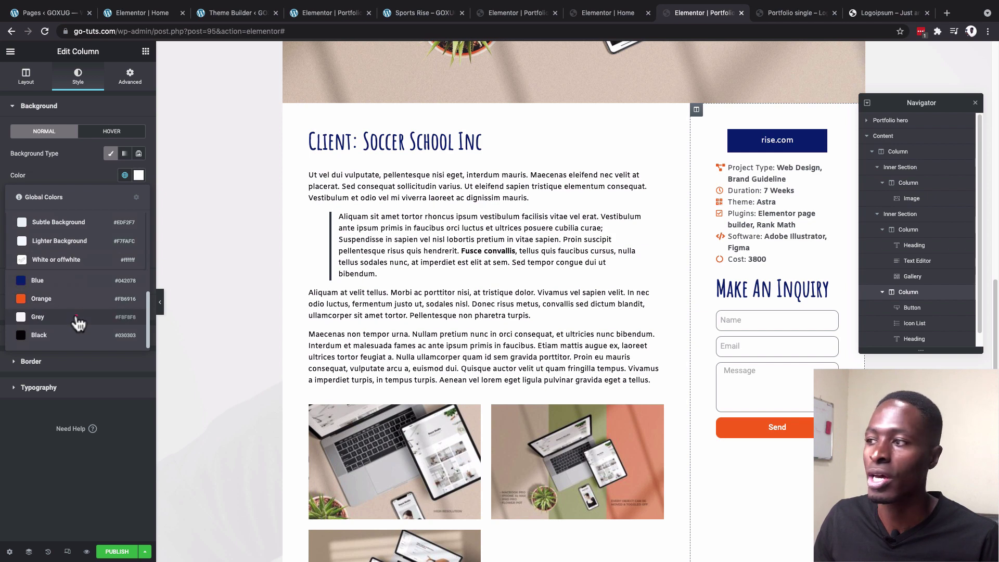
pyautogui.click(75, 314)
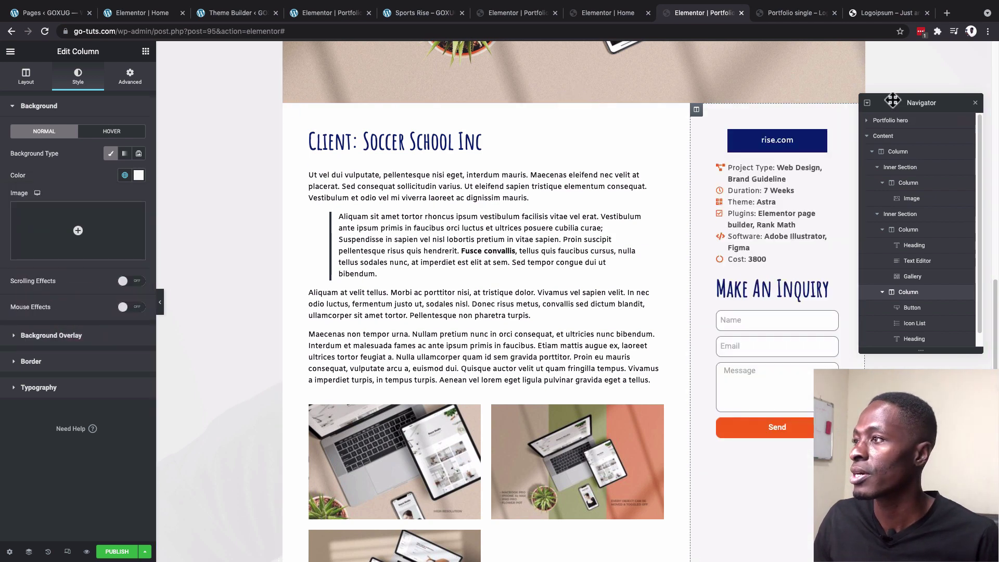
# Step: Dock the Navigator beside the canvas and compare the sidebar's spacing with the Sports Rise page
pyautogui.moveTo(892, 100); pyautogui.dragTo(959, 106)
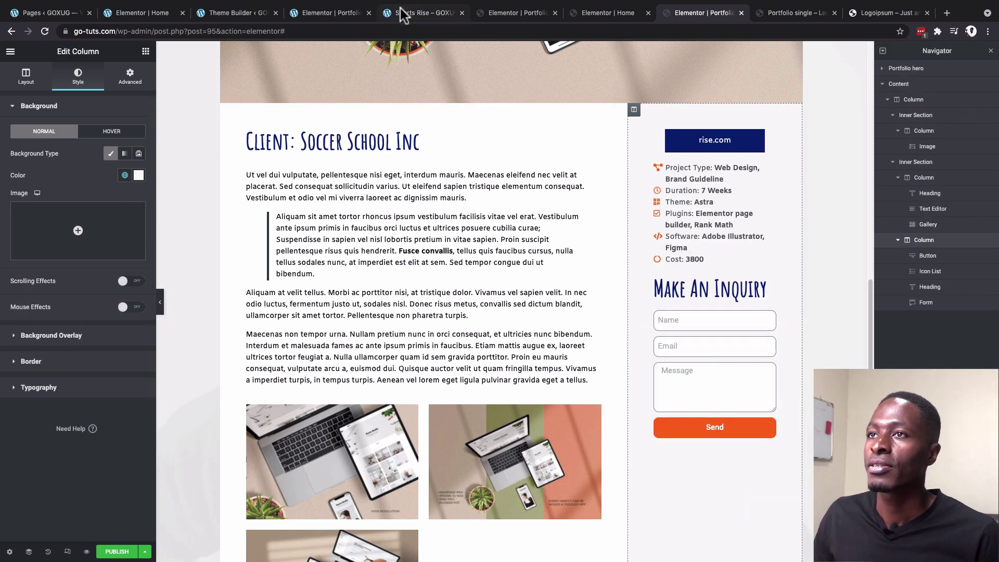
pyautogui.click(410, 13)
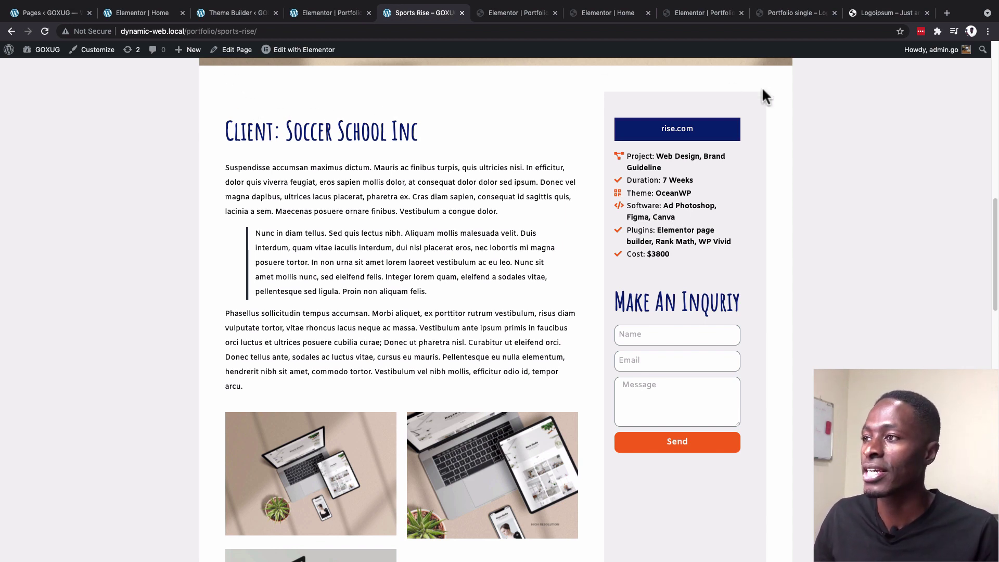
pyautogui.press('super+8')
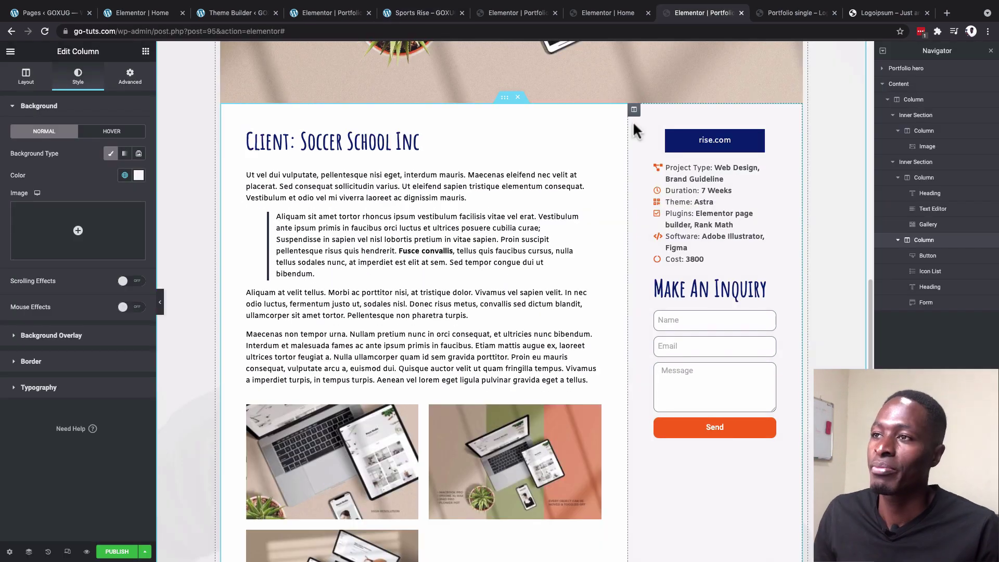
# Step: Set the padding of the inner section holding the description and sidebar columns to 50 px on all sides
pyautogui.click(504, 99)
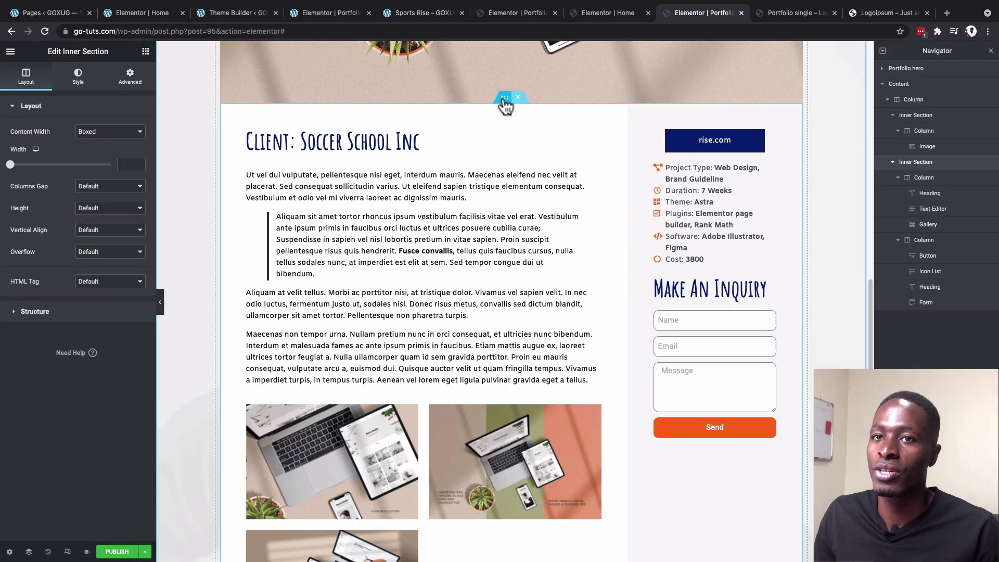
pyautogui.click(130, 77)
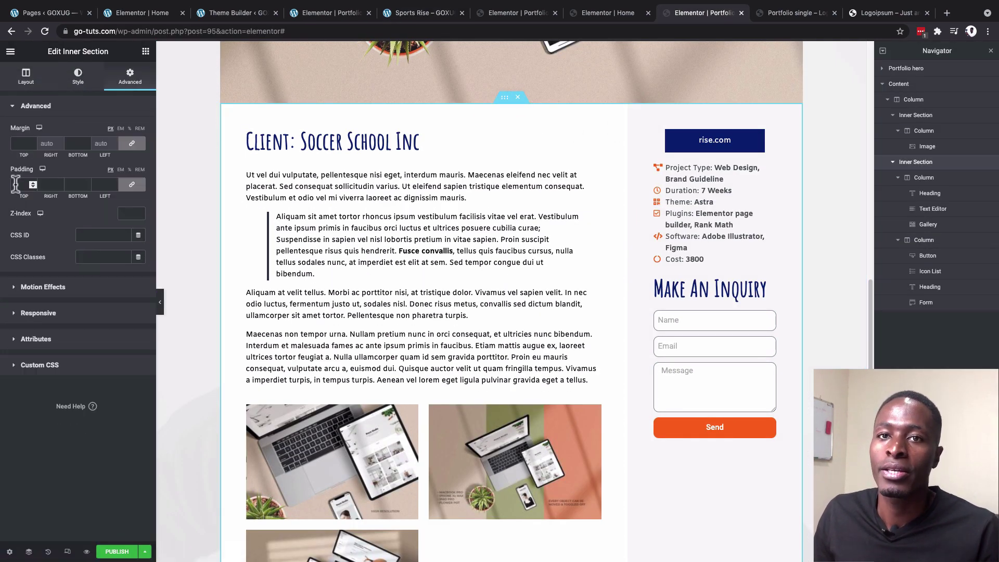
pyautogui.write('0')
pyautogui.click(132, 184)
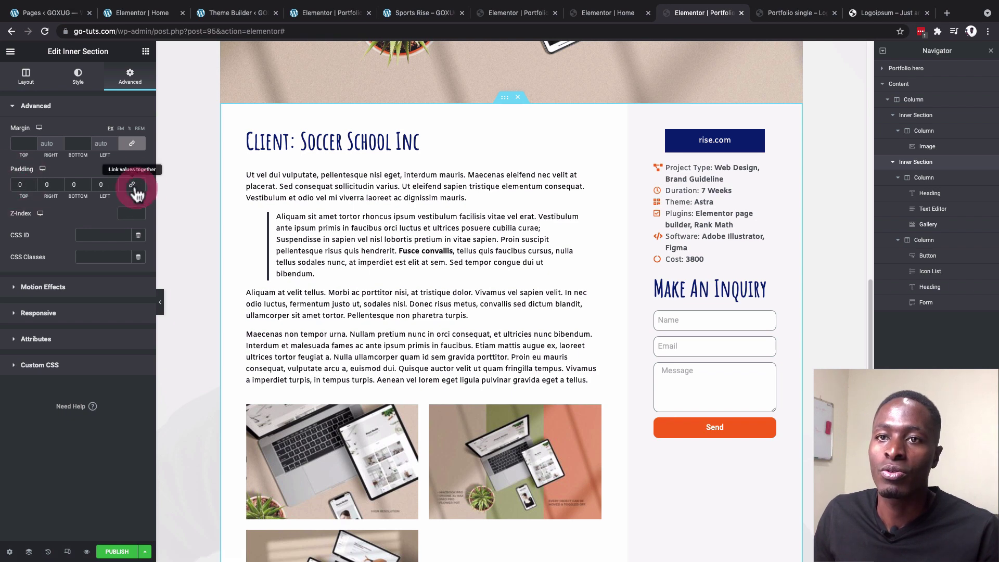
pyautogui.write('50')
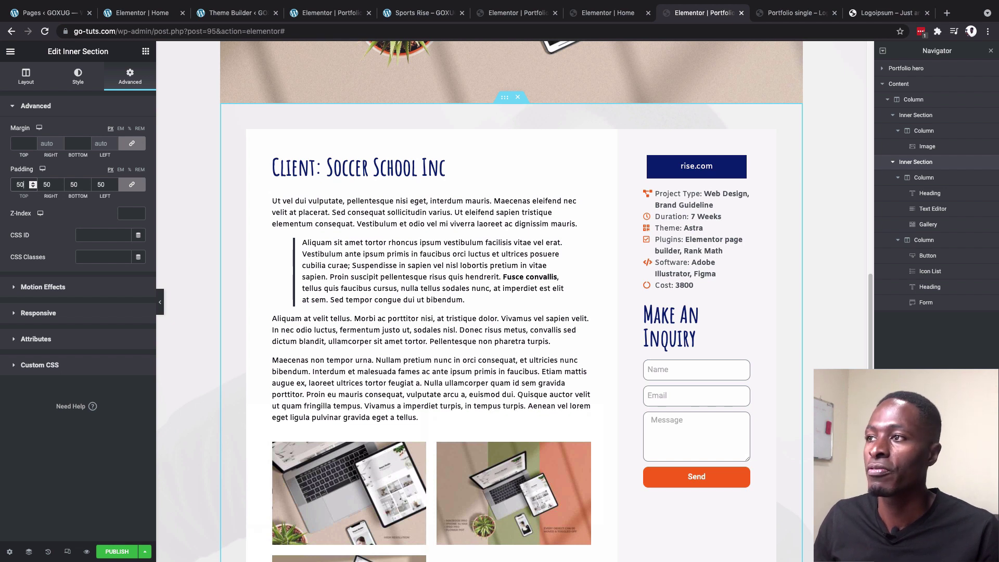
# Step: Set the background color of the inner section around both columns to the global White or offwhite
pyautogui.click(78, 75)
pyautogui.click(39, 105)
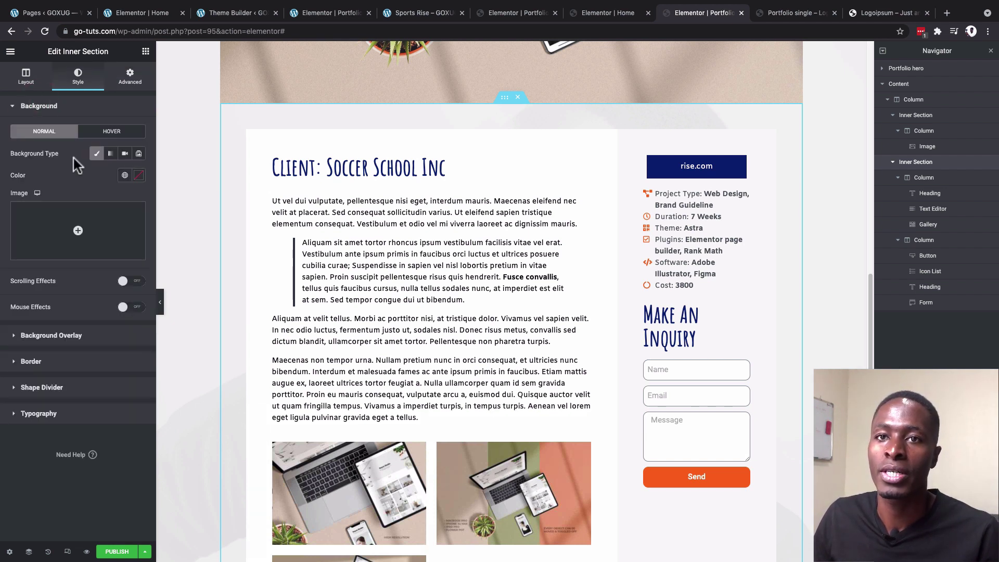
pyautogui.click(126, 175)
pyautogui.scroll(-3, 56, 265)
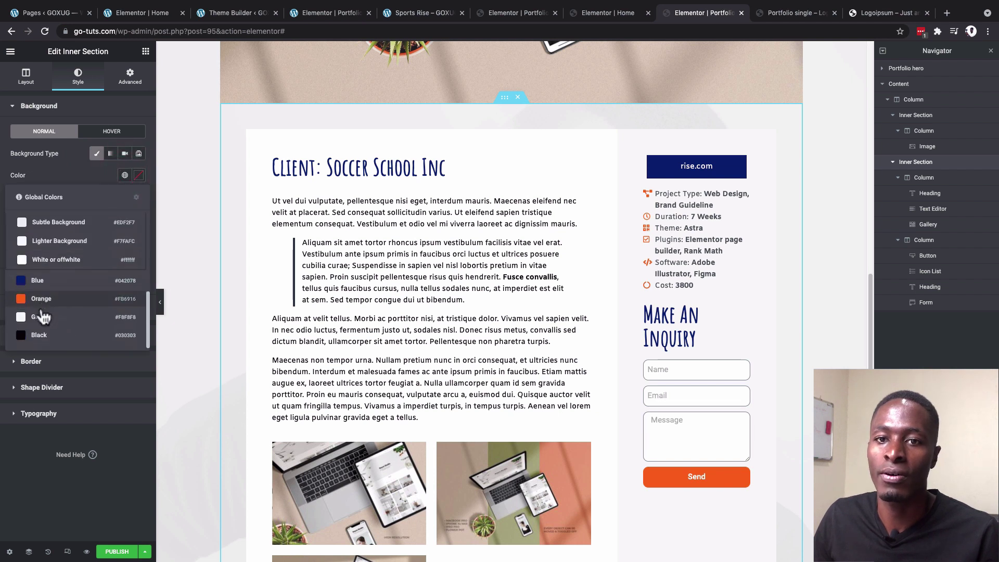
pyautogui.click(54, 258)
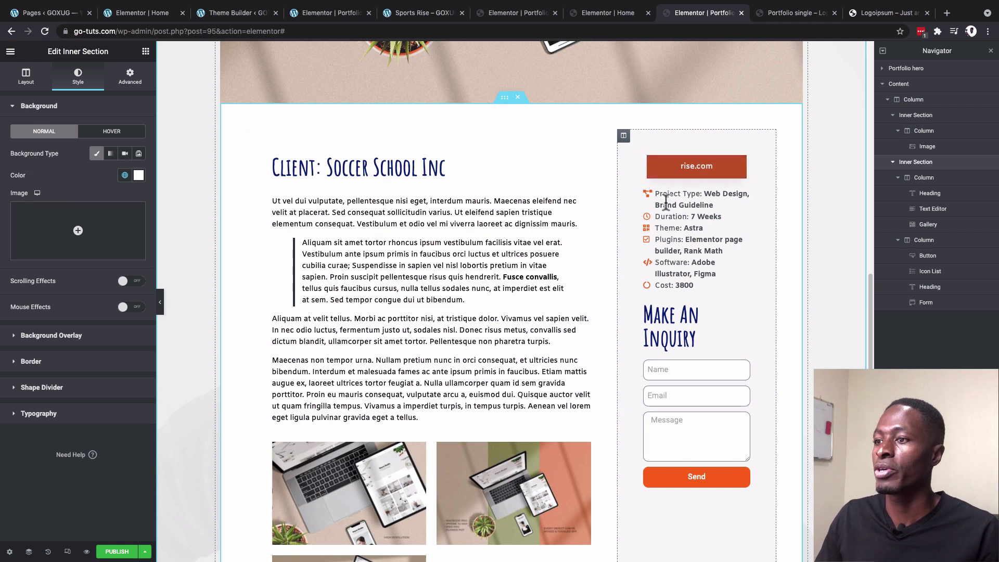
# Step: Set the padding of the sidebar column with the button, project details and form to 25 px on all sides
pyautogui.scroll(-1, 801, 395)
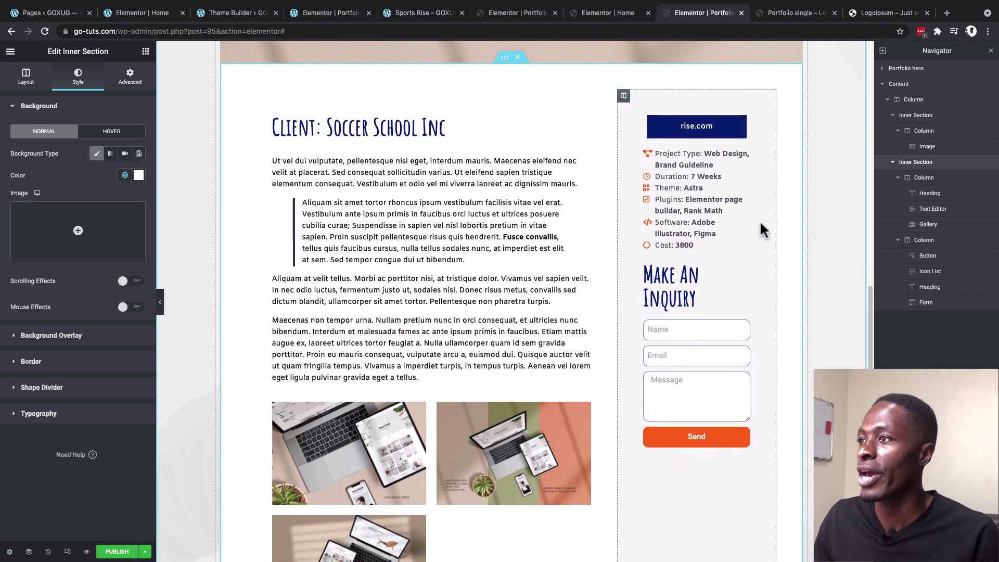
pyautogui.click(623, 96)
pyautogui.click(130, 77)
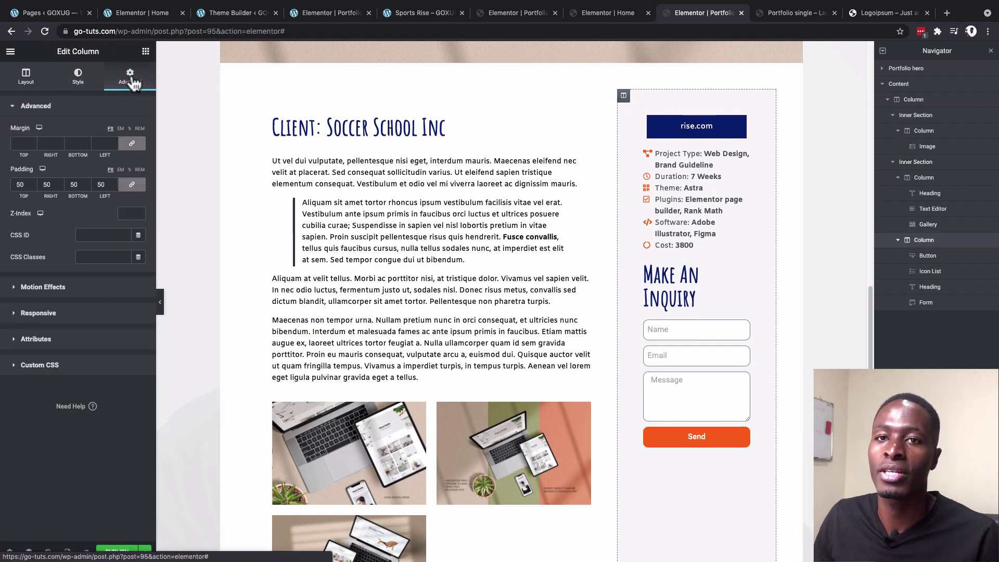
pyautogui.click(22, 185)
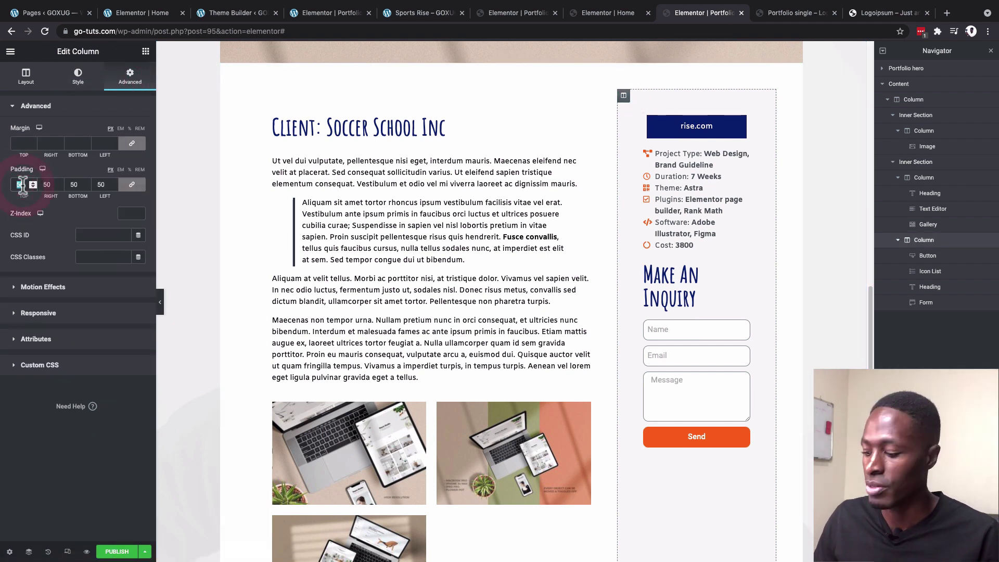
pyautogui.write('10')
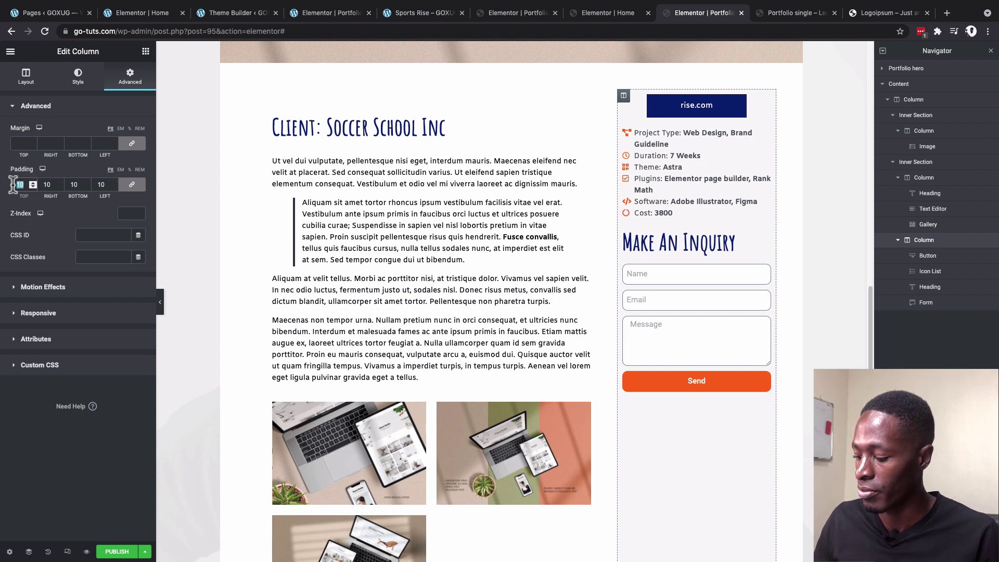
pyautogui.write('20')
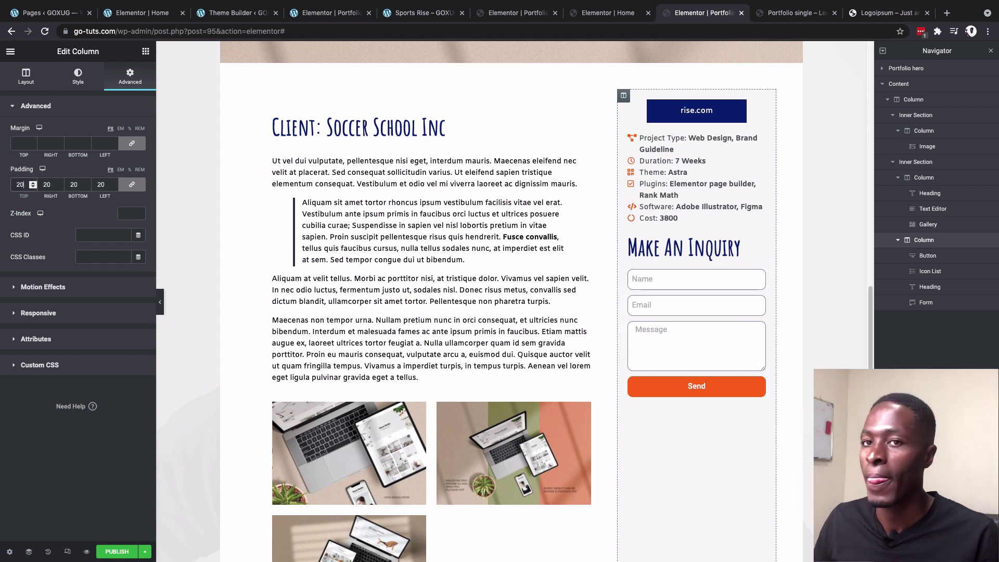
pyautogui.press('BackSpace')
pyautogui.write('5')
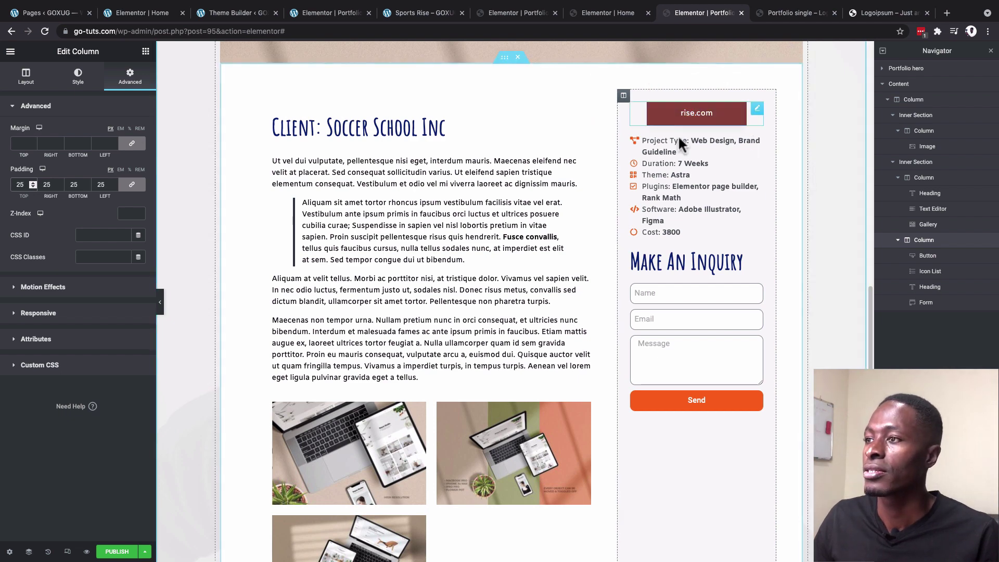
# Step: Set the widgets space of the sidebar column to 40 px
pyautogui.click(26, 75)
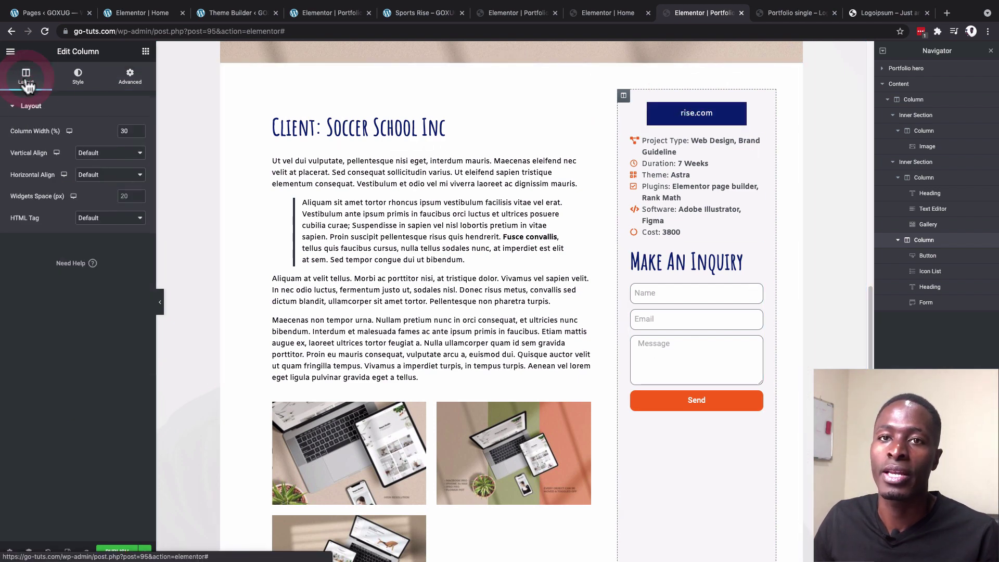
pyautogui.click(126, 196)
pyautogui.write('40')
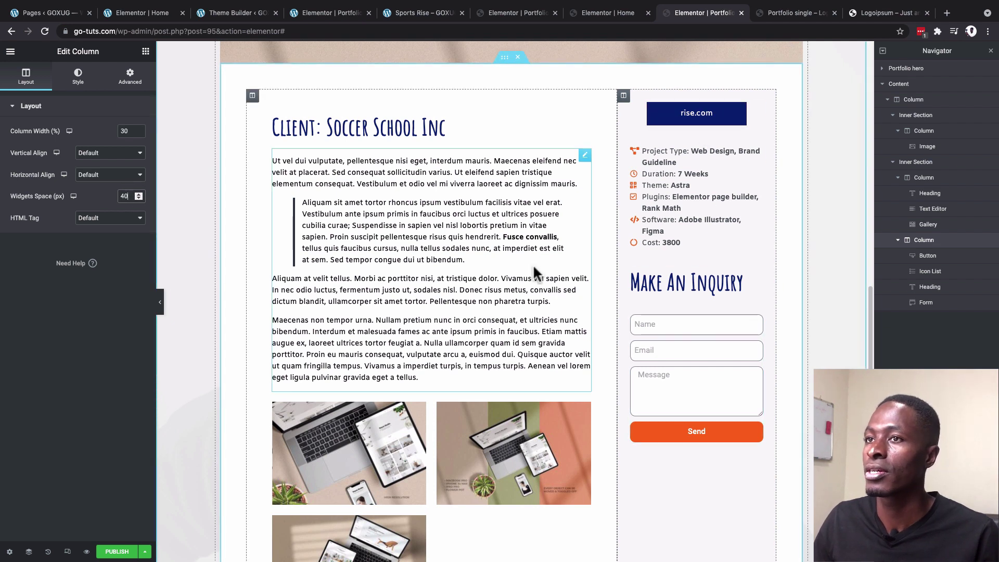
# Step: Unlink the padding values of the description and gallery column and set only its top padding to 10 px
pyautogui.click(253, 99)
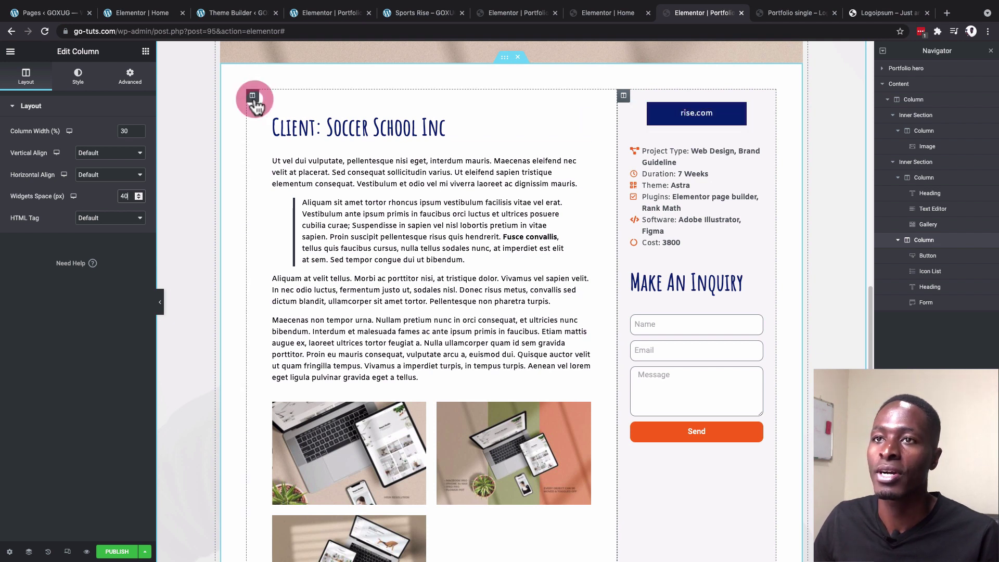
pyautogui.click(130, 77)
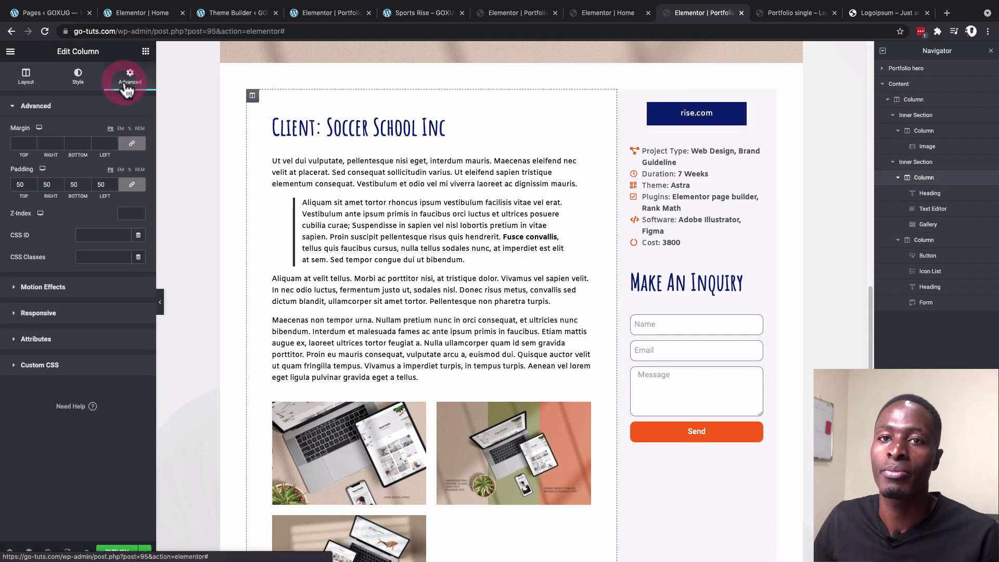
pyautogui.click(132, 184)
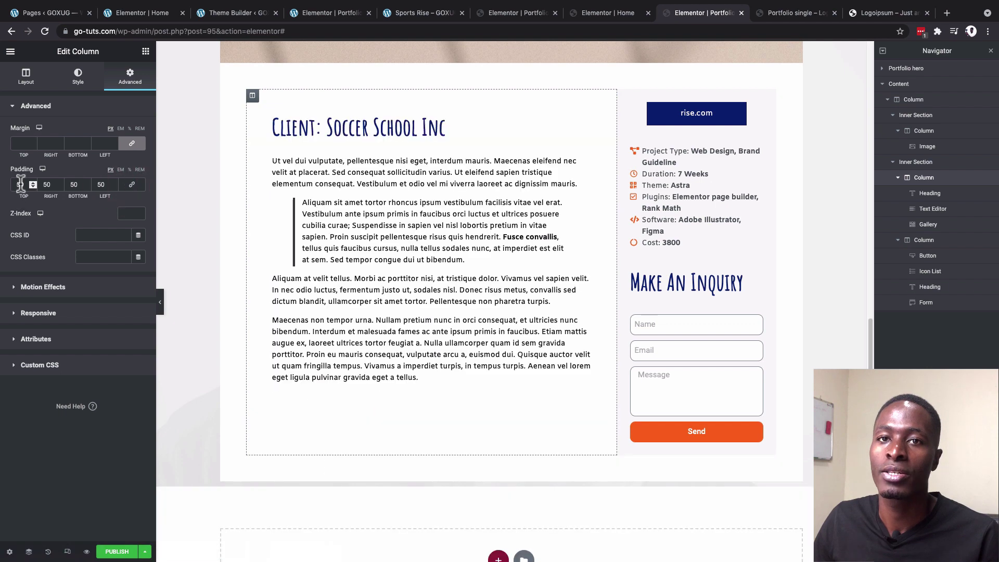
pyautogui.click(21, 185)
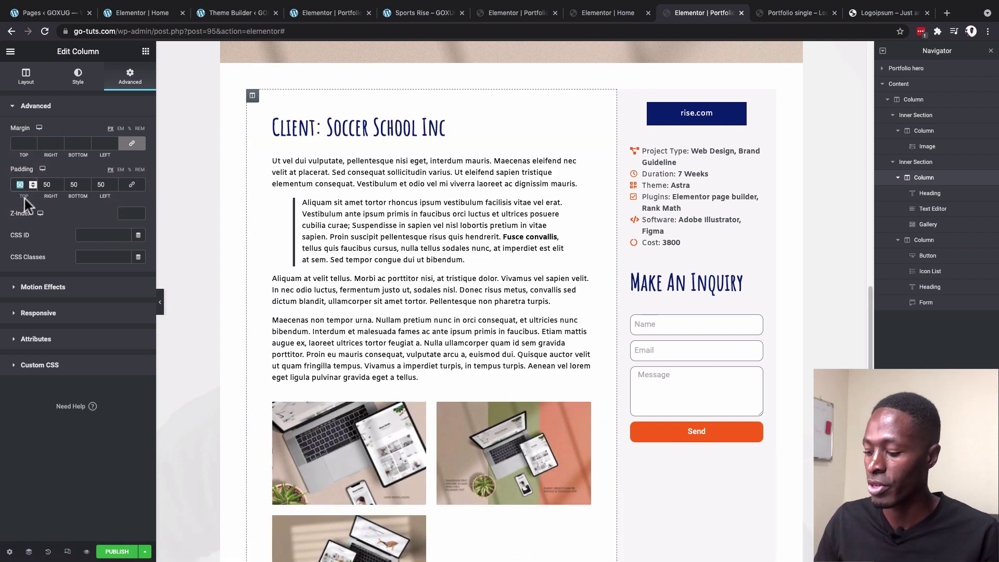
pyautogui.write('0')
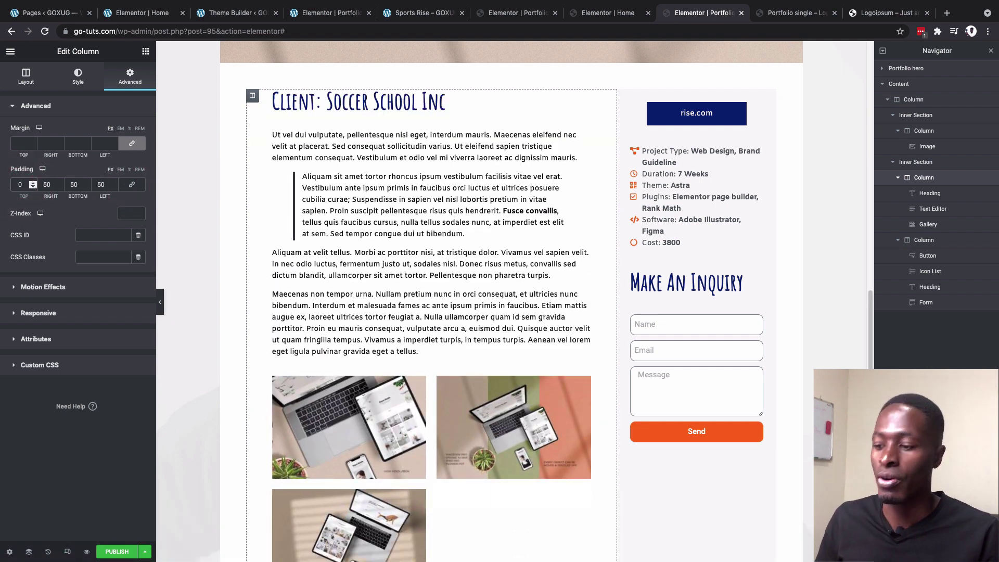
pyautogui.write('10')
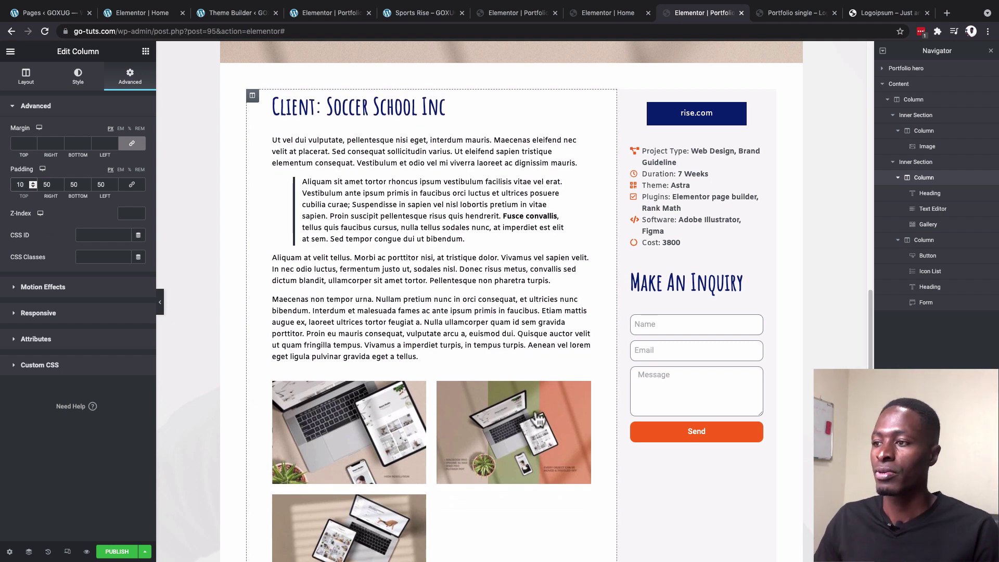
pyautogui.scroll(-5, 780, 357)
pyautogui.scroll(3, 786, 357)
pyautogui.scroll(4, 783, 356)
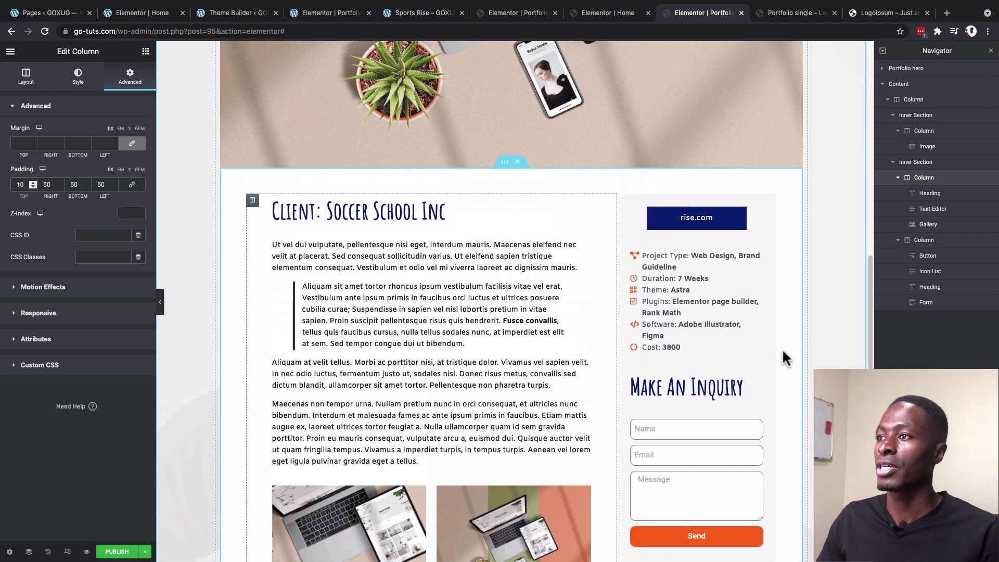
# Step: Save the template as a draft and check the description, gallery and sidebar layout in the Portfolio single preview
pyautogui.click(145, 551)
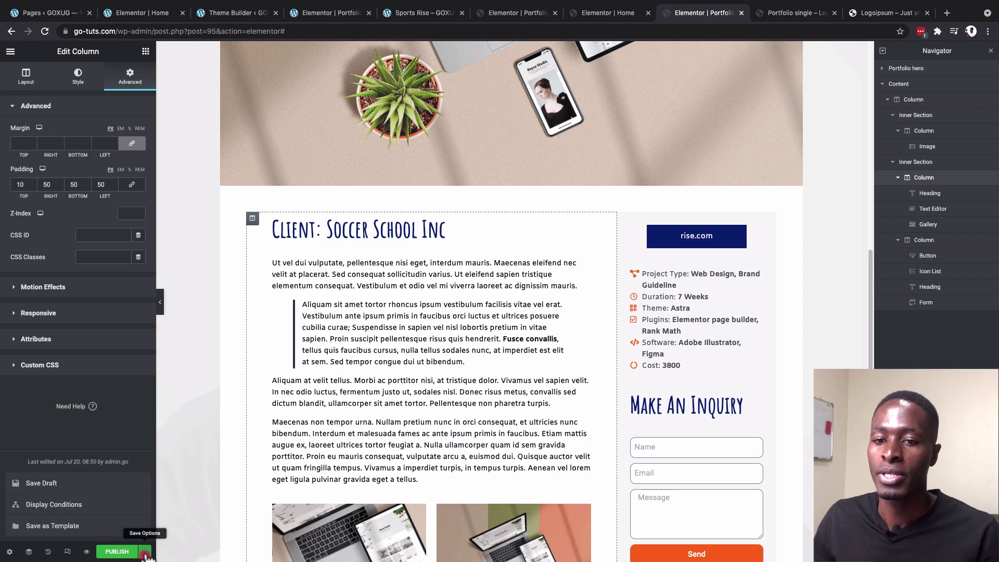
pyautogui.click(70, 489)
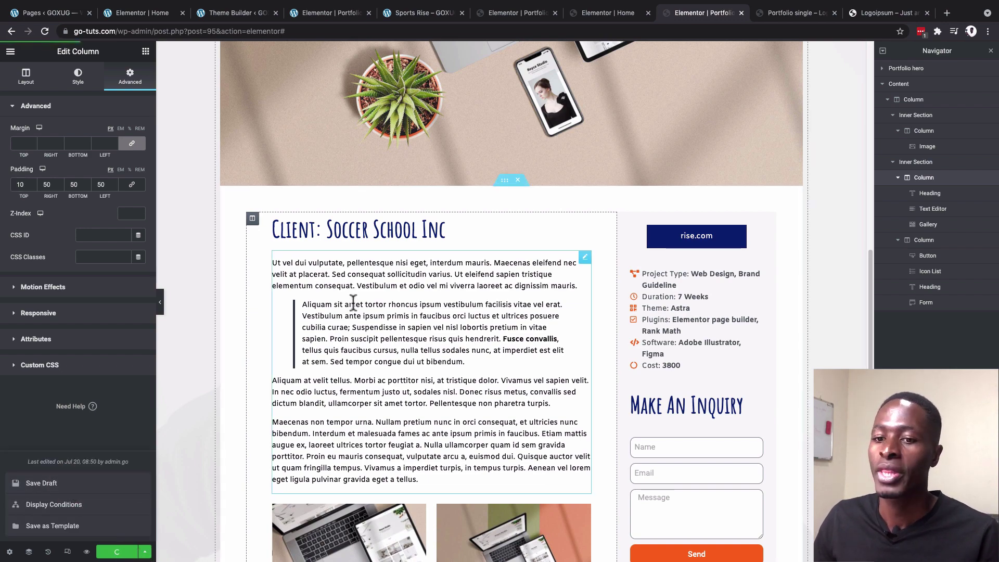
pyautogui.hotkey('ctrl', 'Tab')
pyautogui.scroll(-7, 695, 245)
pyautogui.scroll(-7, 695, 244)
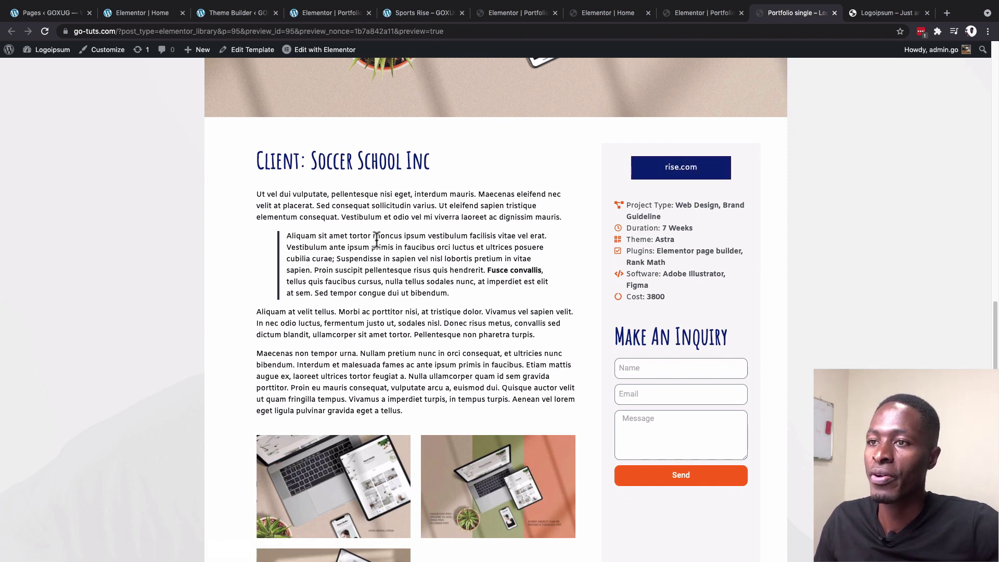
pyautogui.scroll(-3, 376, 239)
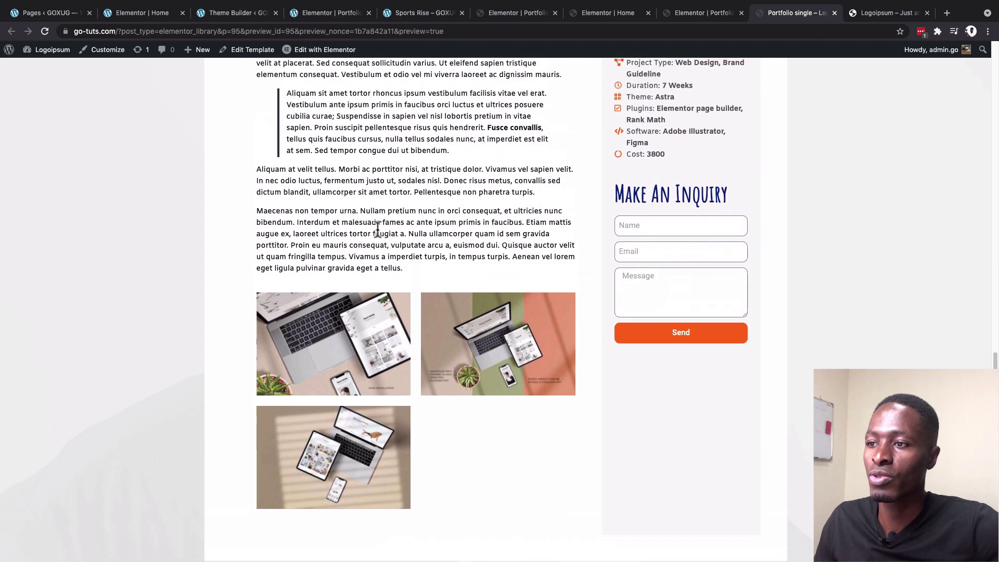
pyautogui.scroll(-2, 653, 294)
pyautogui.scroll(2, 691, 338)
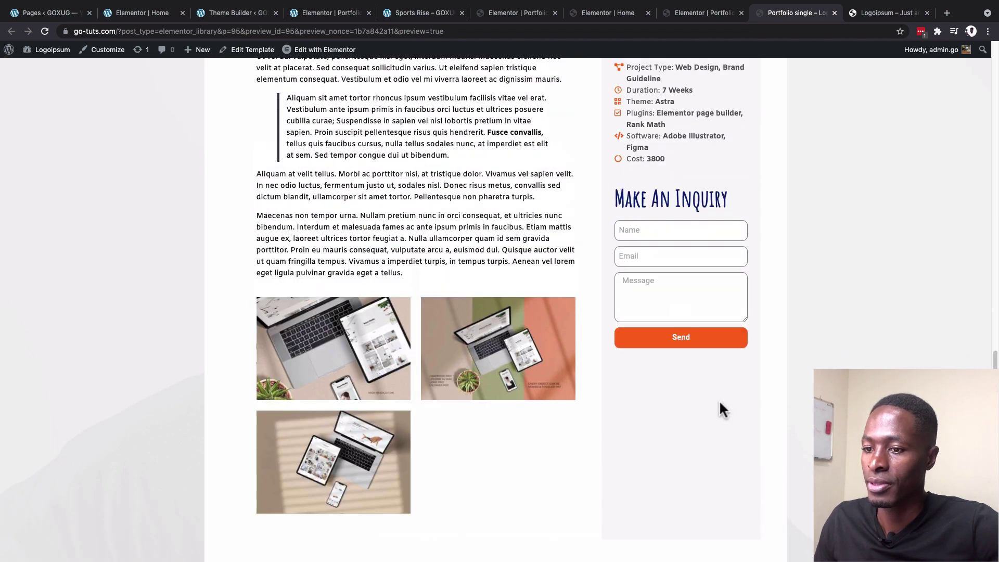
pyautogui.scroll(-1, 716, 374)
pyautogui.scroll(8, 713, 350)
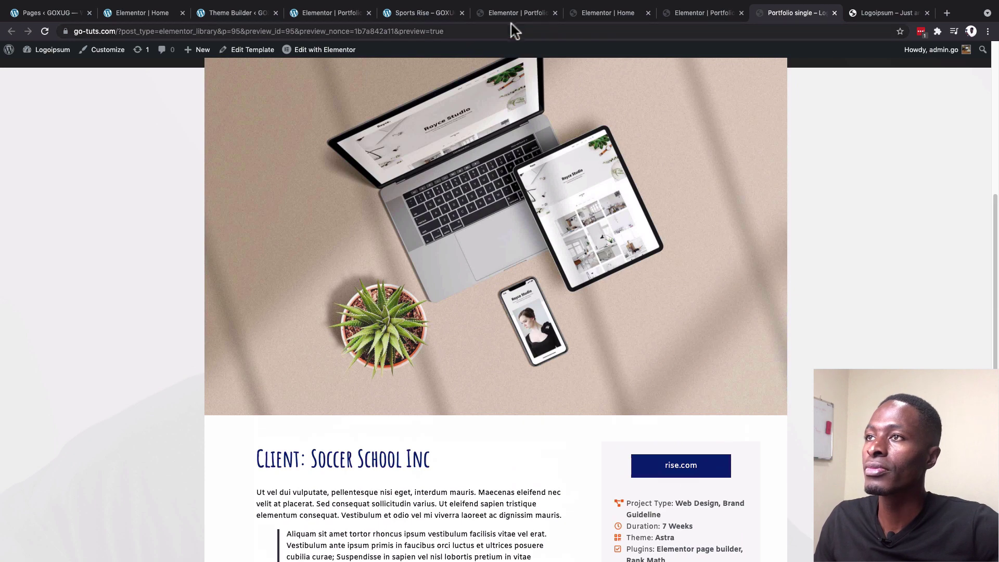
# Step: Examine the Similar Projects carousel on the Sports Rise reference page
pyautogui.click(511, 12)
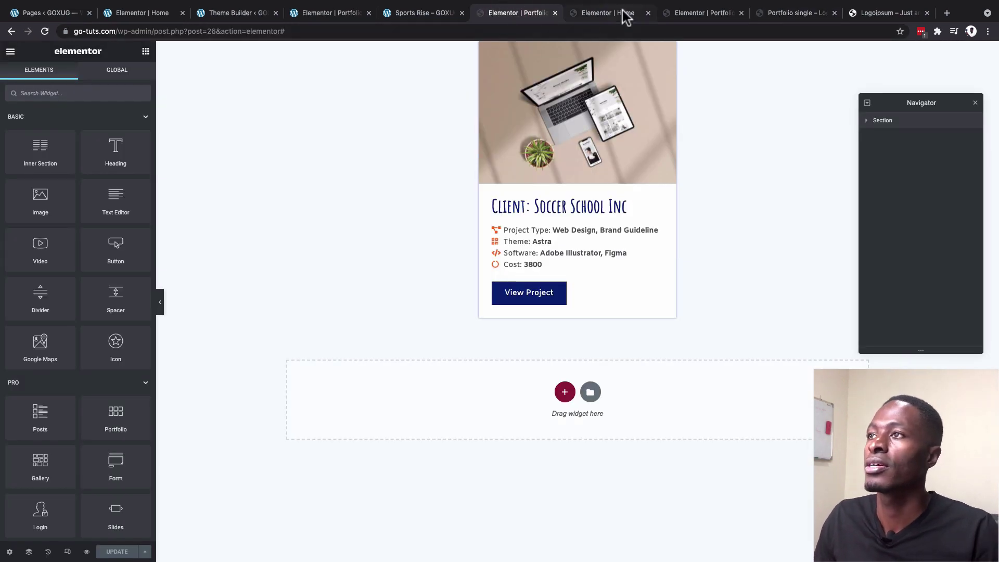
pyautogui.click(424, 12)
pyautogui.scroll(-6, 450, 300)
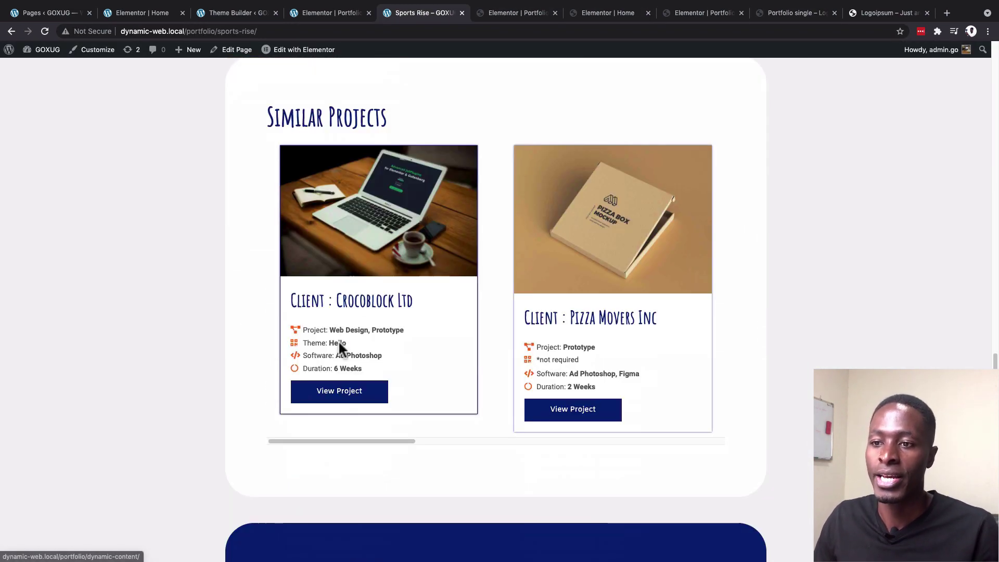
pyautogui.moveTo(320, 440); pyautogui.dragTo(289, 446)
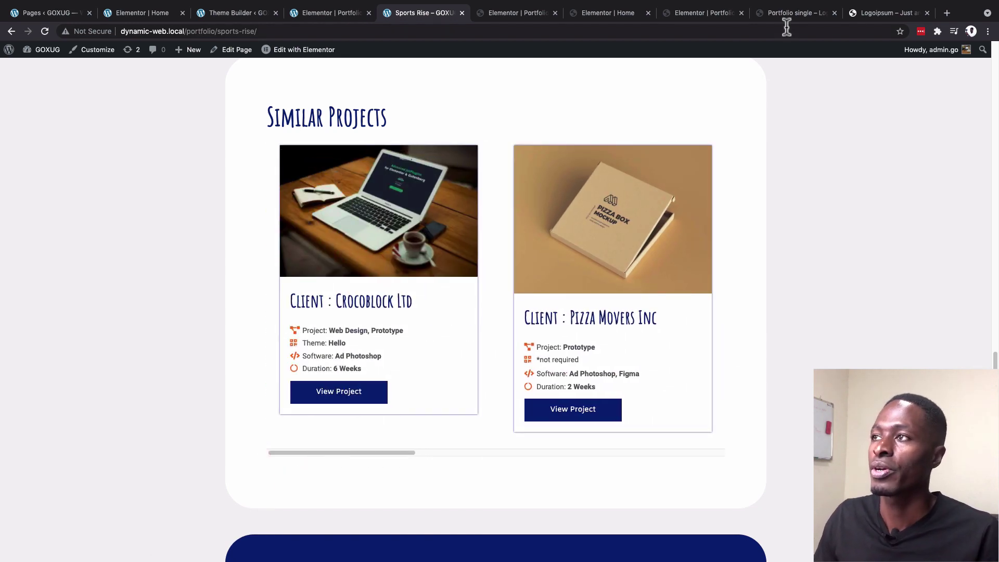
# Step: Return to the single portfolio template, duplicate the Content section and rename the copy "Relation content"
pyautogui.click(700, 12)
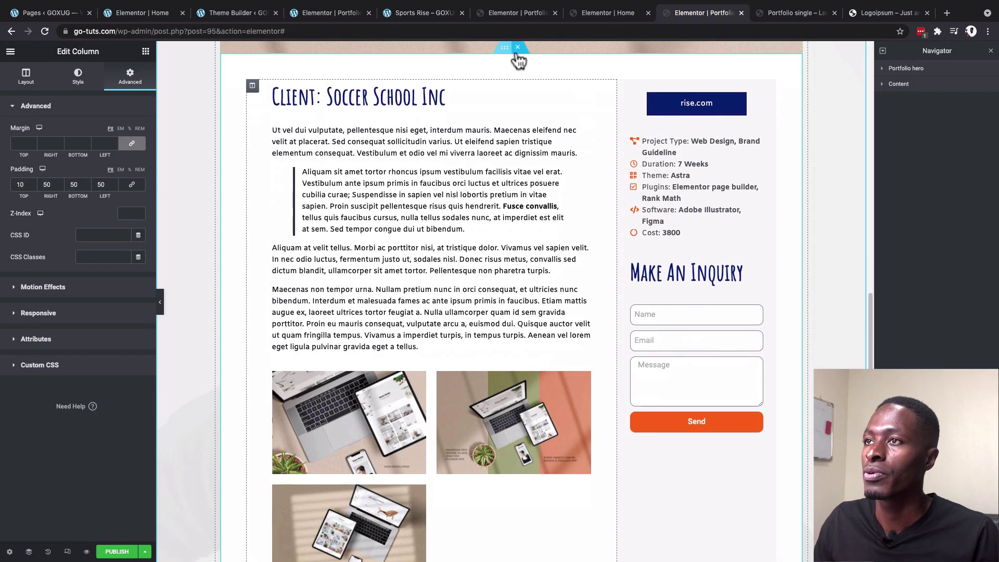
pyautogui.click(504, 47)
pyautogui.click(882, 85)
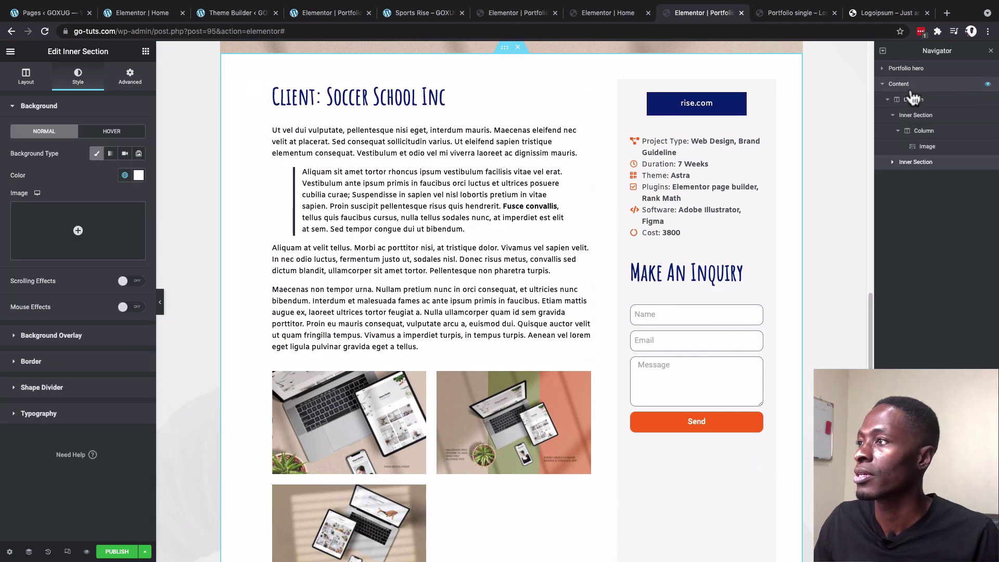
pyautogui.click(882, 85)
pyautogui.rightClick(908, 73)
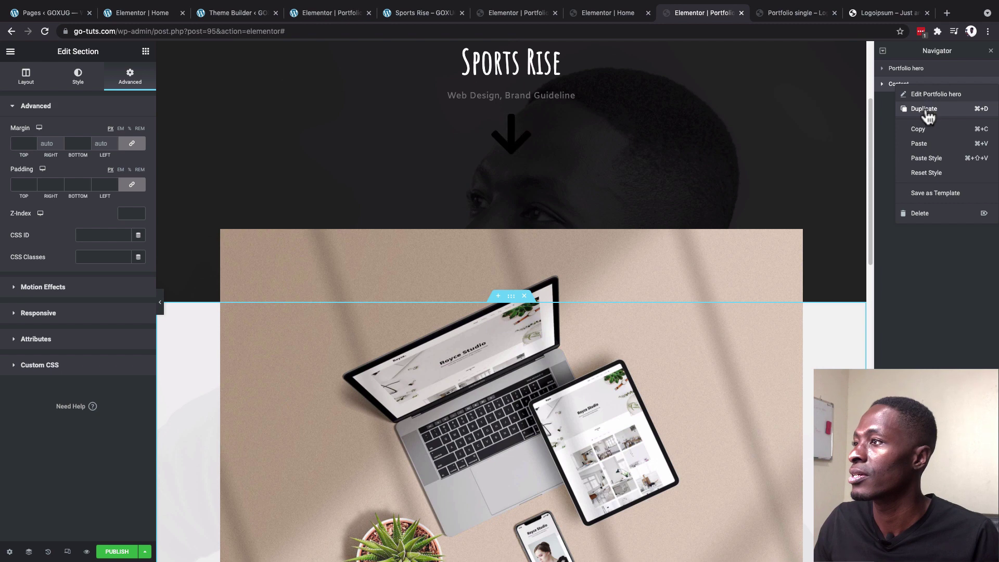
pyautogui.click(918, 116)
pyautogui.click(899, 102)
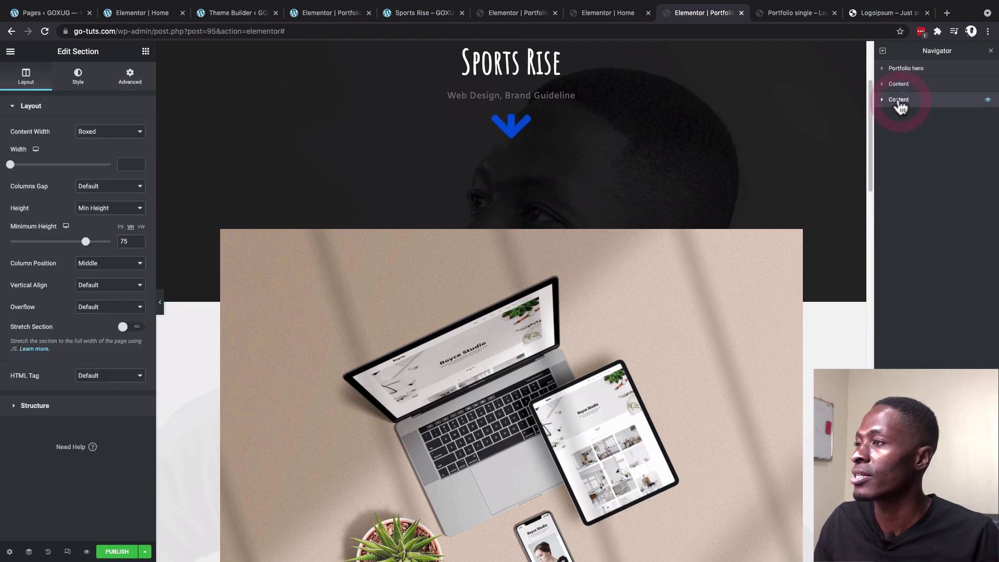
pyautogui.doubleClick(900, 99)
pyautogui.write('Re')
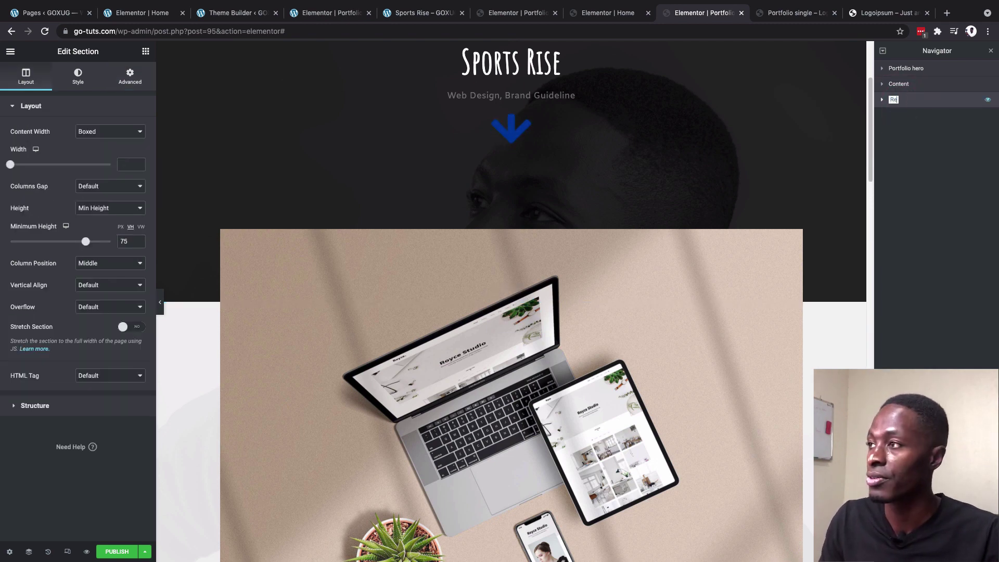
pyautogui.write('lation content')
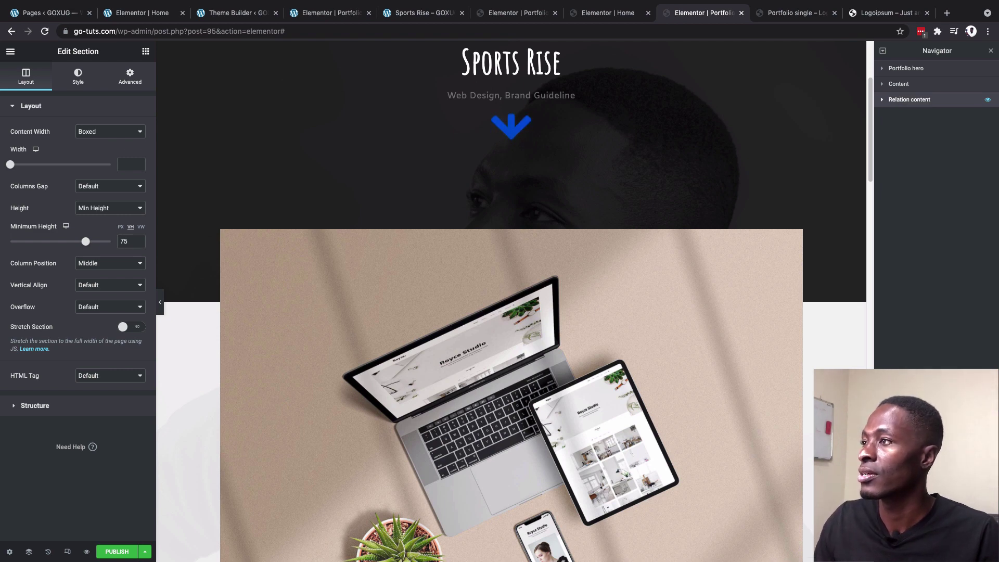
# Step: Set the top margin of the image's inner section inside Relation content to 0
pyautogui.click(909, 99)
pyautogui.click(914, 115)
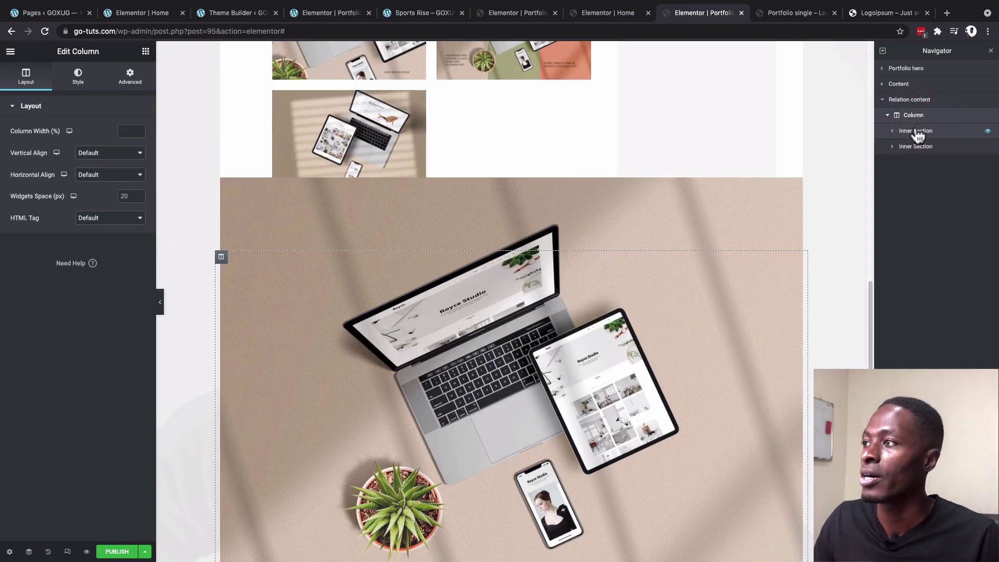
pyautogui.click(915, 131)
pyautogui.click(127, 77)
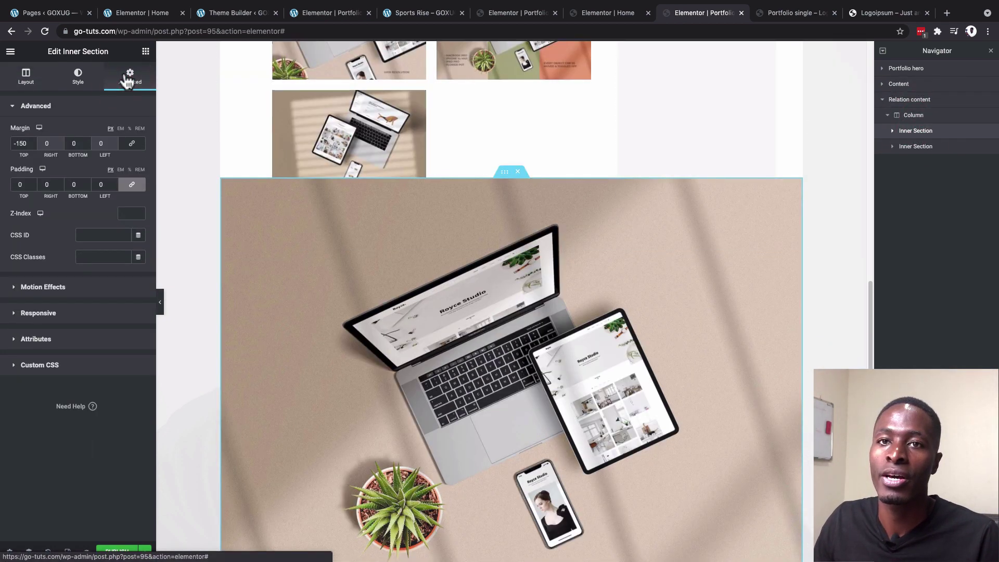
pyautogui.doubleClick(21, 143)
pyautogui.write('0')
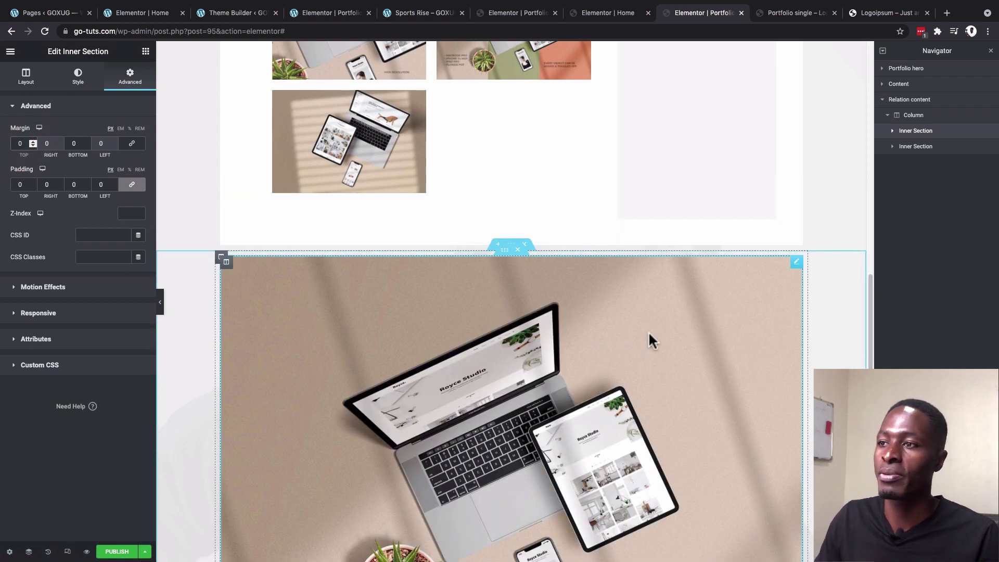
# Step: Delete the image from the first inner section of Relation content
pyautogui.rightClick(796, 266)
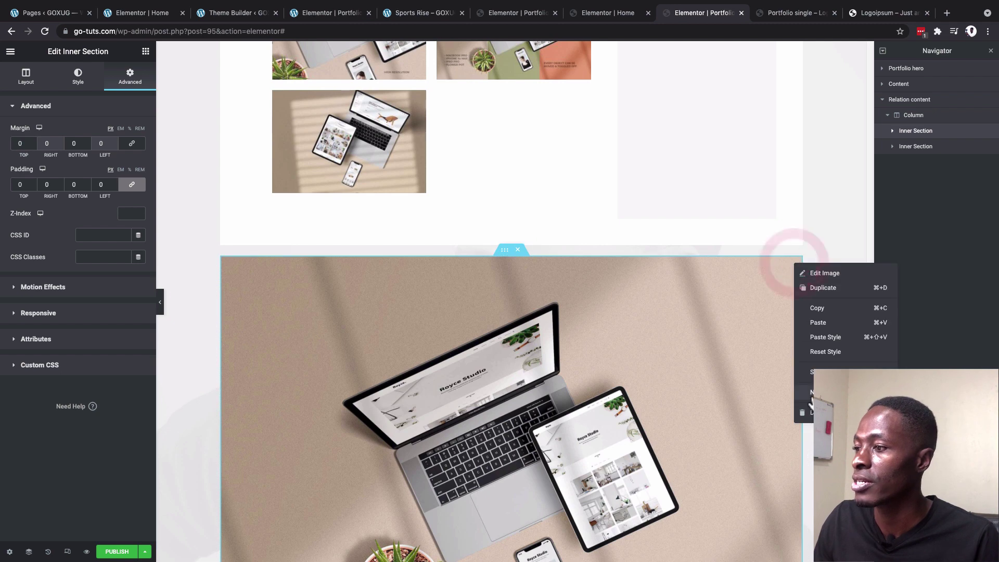
pyautogui.click(809, 415)
pyautogui.scroll(-2, 545, 384)
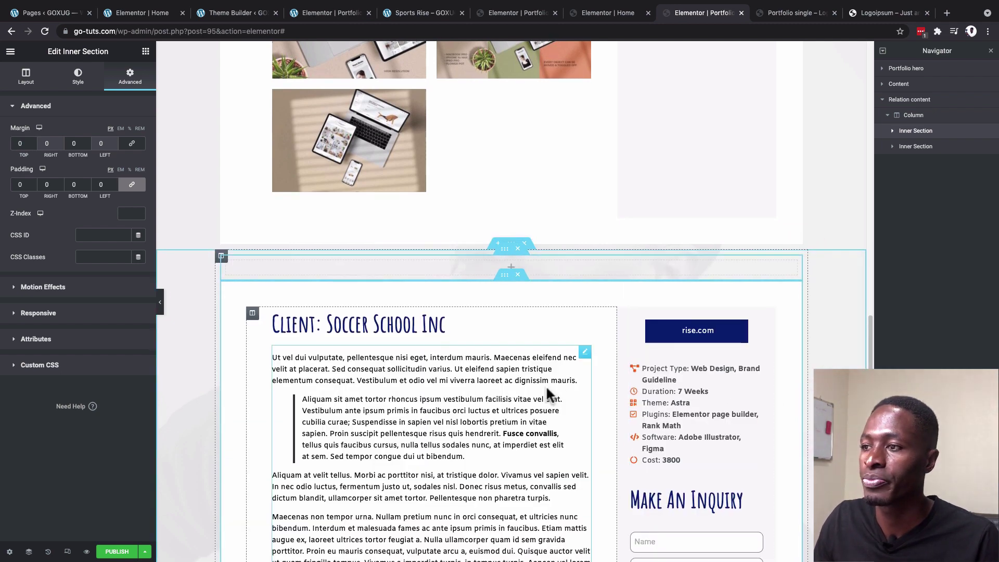
# Step: Delete the sidebar column, the description text and the image gallery from the second inner section of Relation content
pyautogui.rightClick(624, 229)
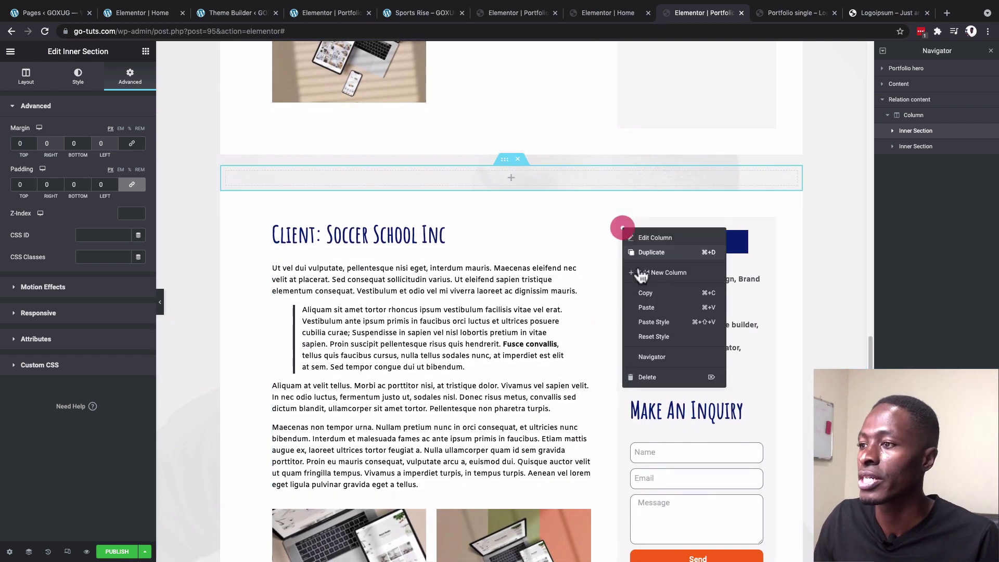
pyautogui.click(656, 379)
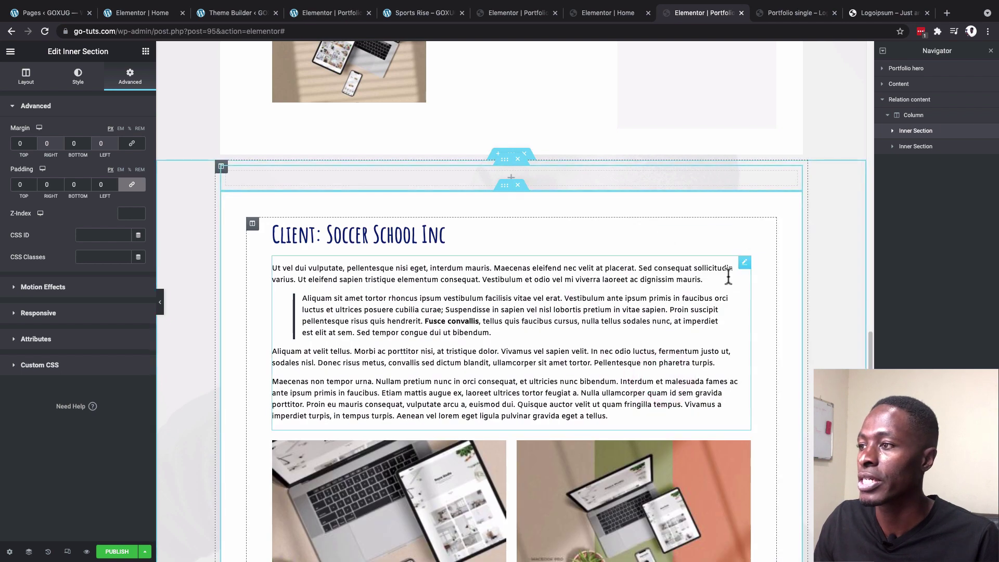
pyautogui.rightClick(745, 267)
pyautogui.click(775, 414)
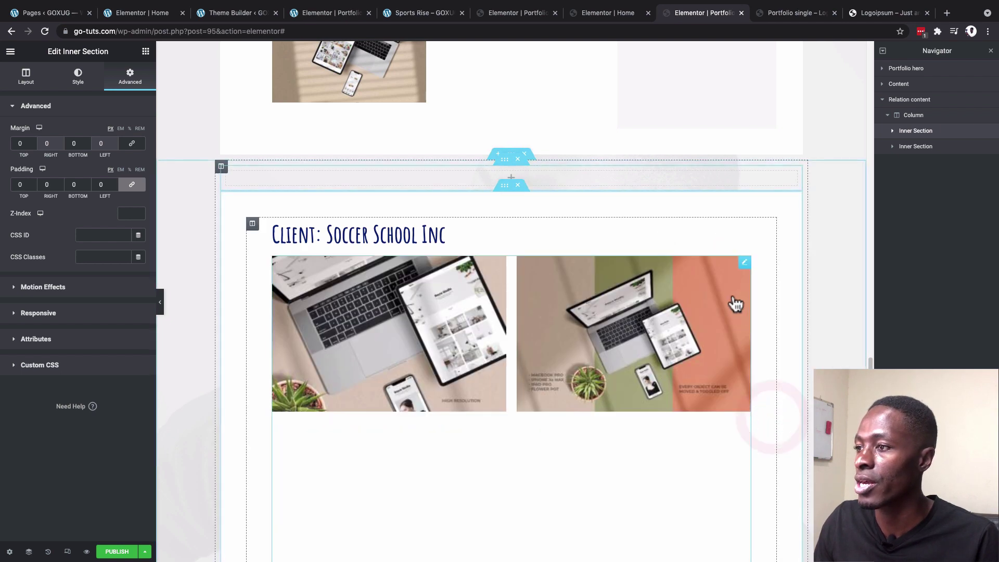
pyautogui.rightClick(749, 274)
pyautogui.click(772, 414)
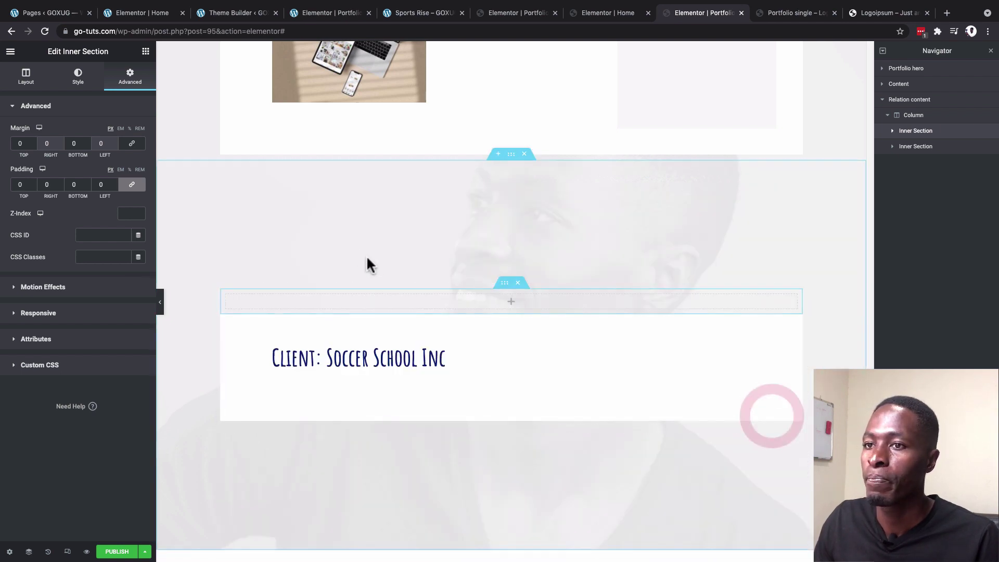
# Step: Replace the client heading's dynamic custom field with the static text "Similar Projects"
pyautogui.doubleClick(360, 364)
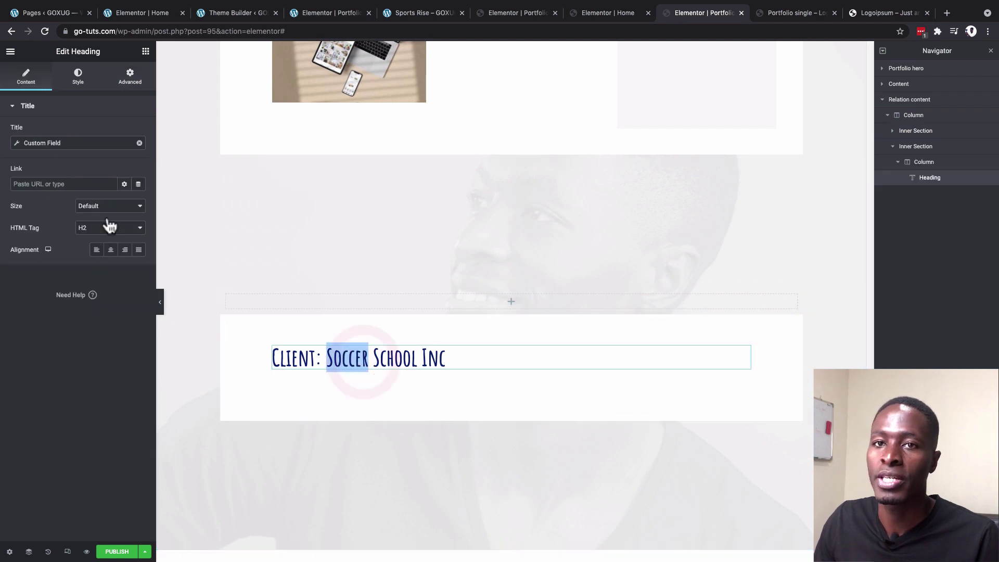
pyautogui.click(17, 144)
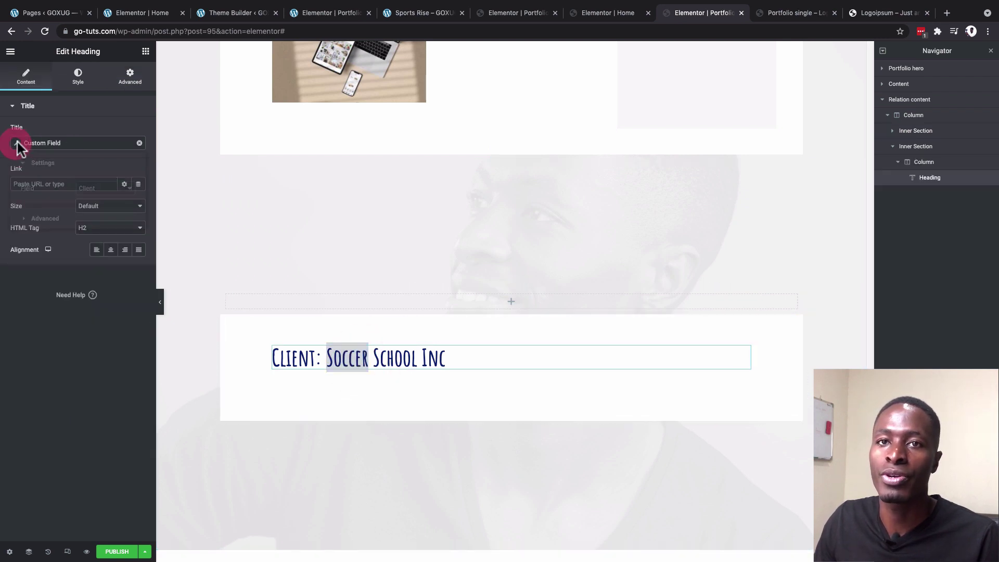
pyautogui.click(140, 145)
pyautogui.tripleClick(46, 142)
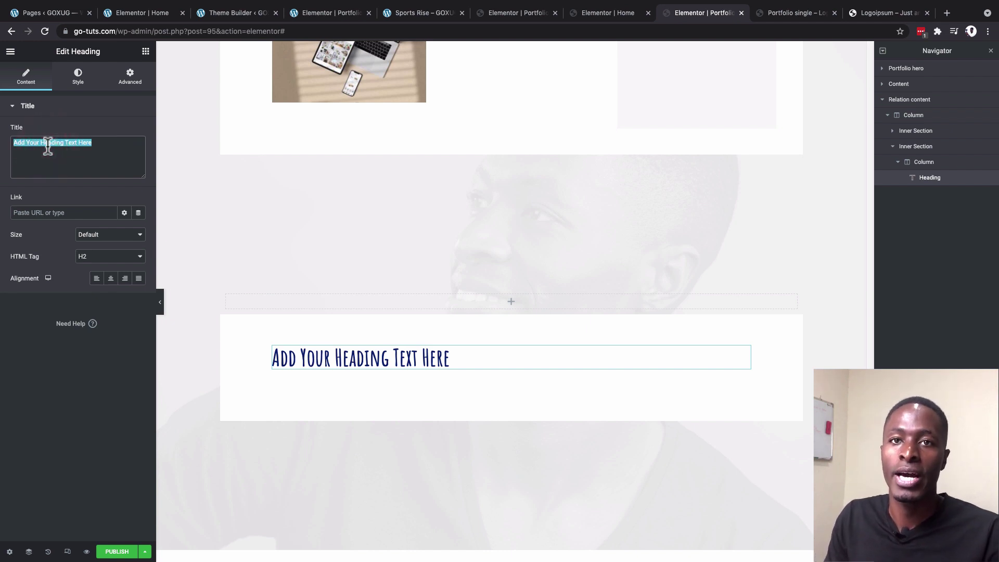
pyautogui.press('BackSpace')
pyautogui.write('Similar Projects')
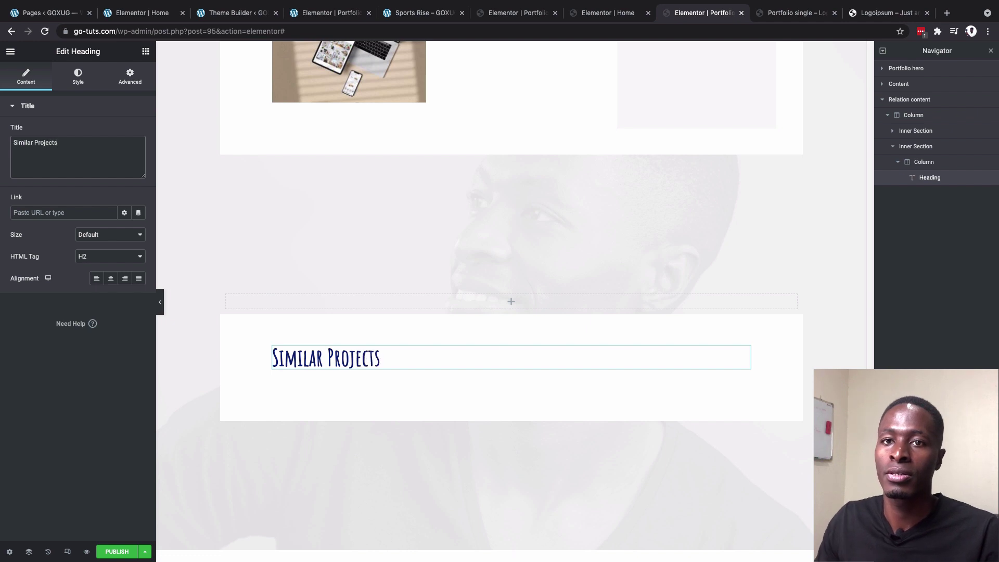
# Step: Find the Listing Grid widget and add it directly below the Similar Projects inner section
pyautogui.scroll(-2, 416, 411)
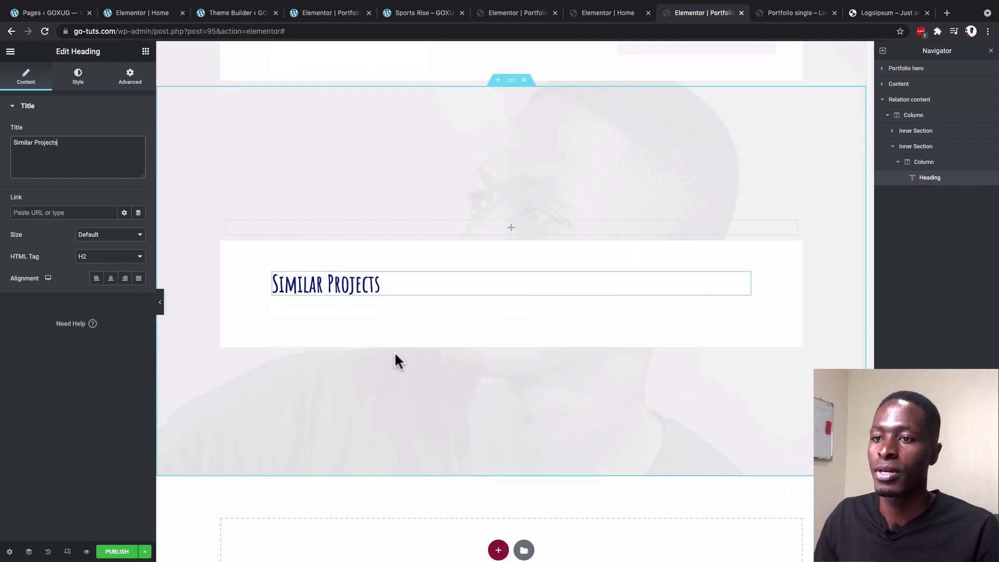
pyautogui.click(145, 54)
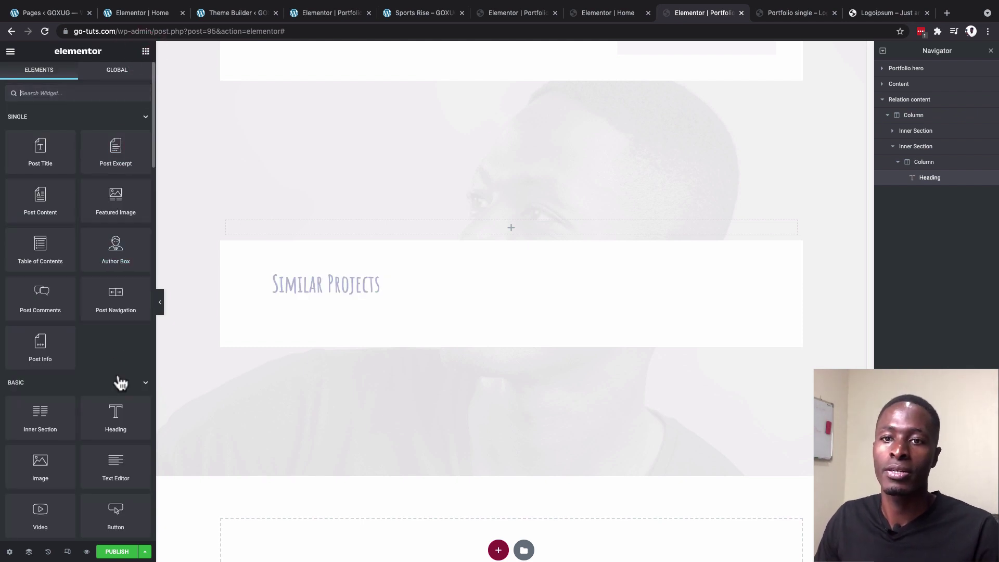
pyautogui.click(80, 95)
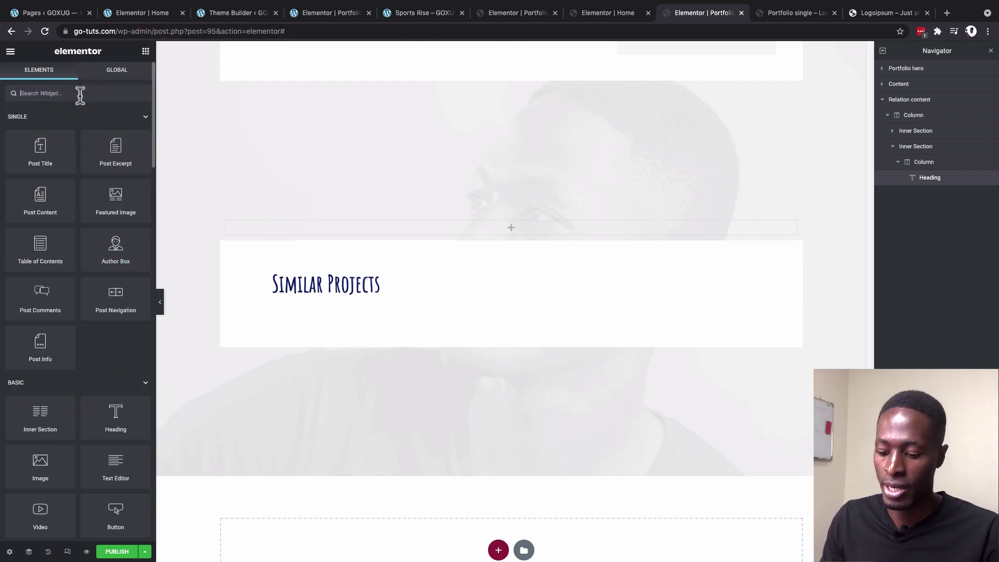
pyautogui.write('lis')
pyautogui.moveTo(87, 119); pyautogui.dragTo(323, 309)
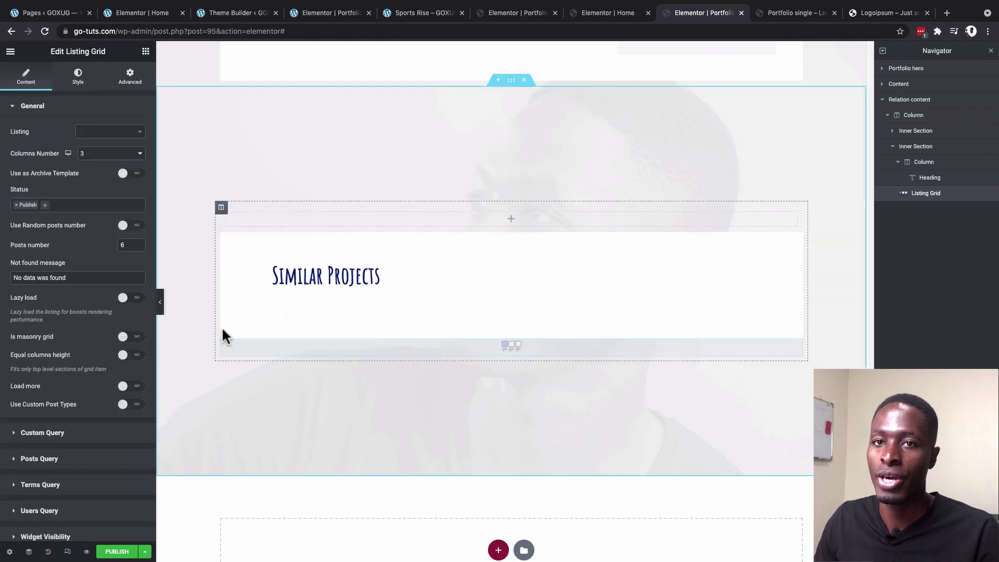
# Step: Choose "Portfolio loop" as the listing for the new Listing Grid
pyautogui.click(36, 107)
pyautogui.click(37, 107)
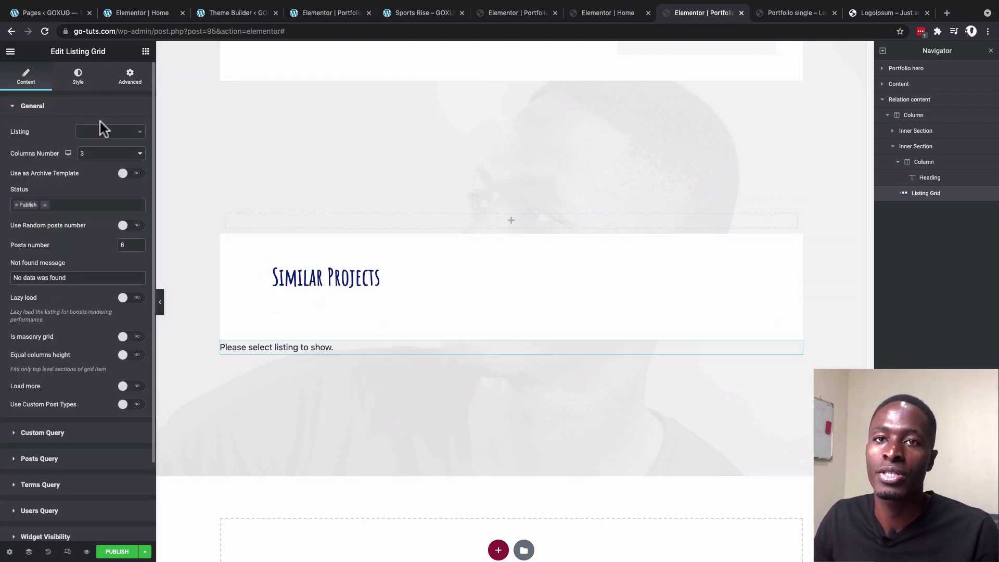
pyautogui.click(87, 136)
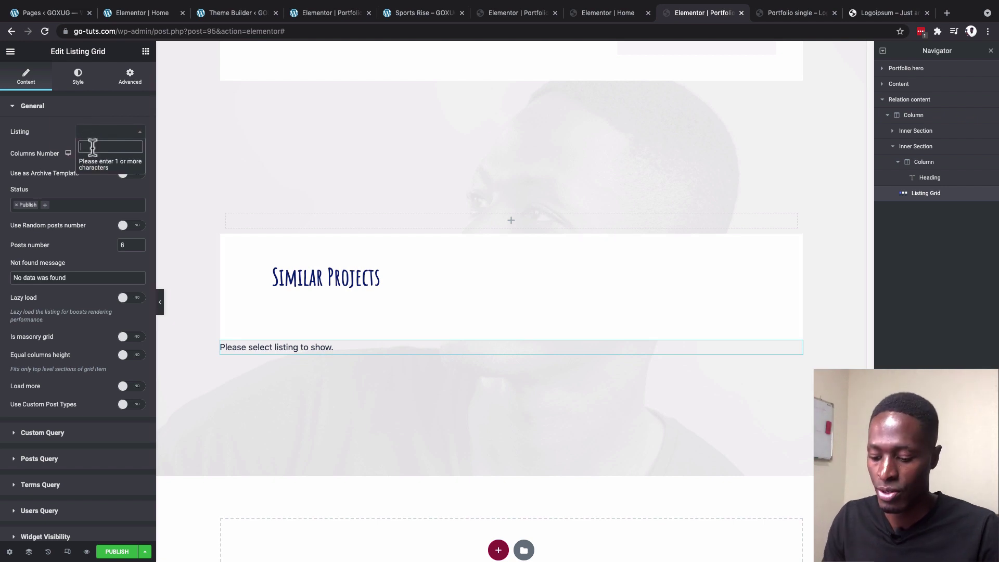
pyautogui.write('por')
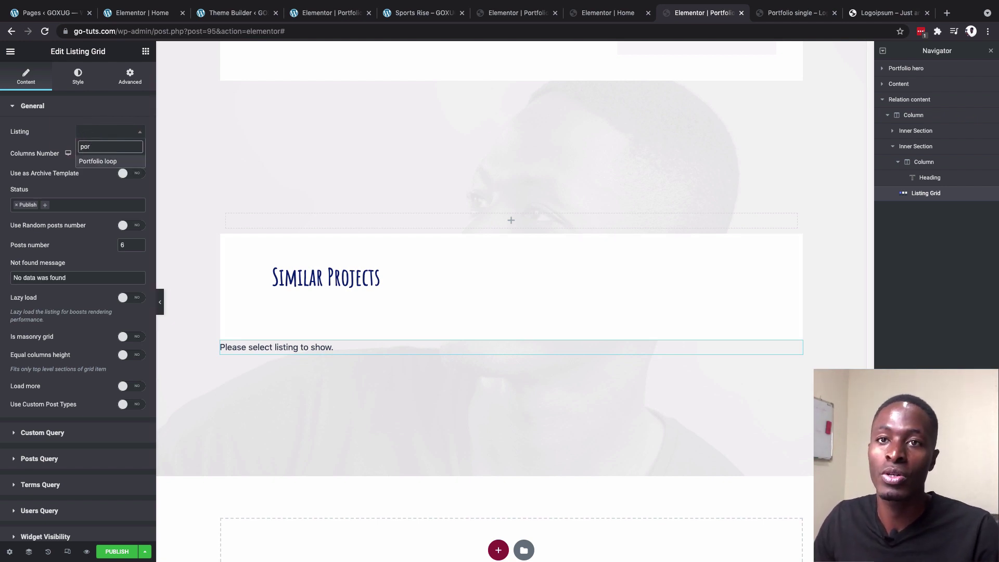
pyautogui.click(92, 163)
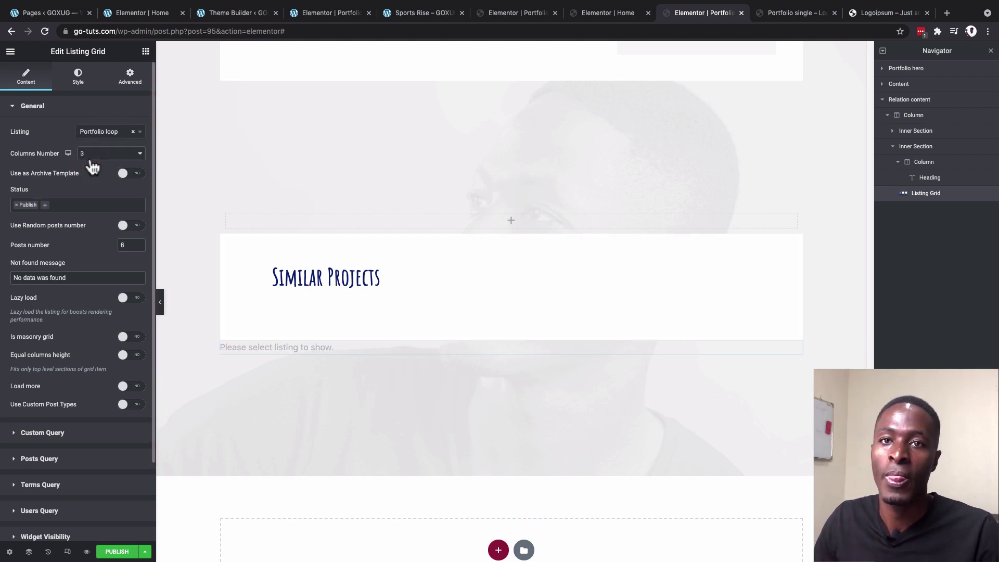
# Step: Enable the scroll slider for the Listing Grid and try scrolling through its project cards
pyautogui.scroll(-5, 104, 234)
pyautogui.click(125, 295)
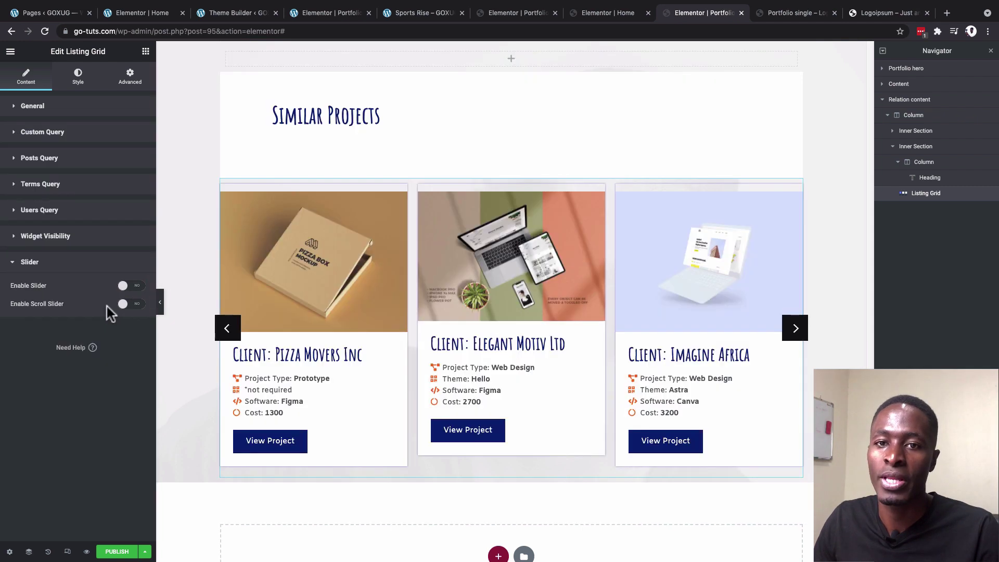
pyautogui.click(137, 304)
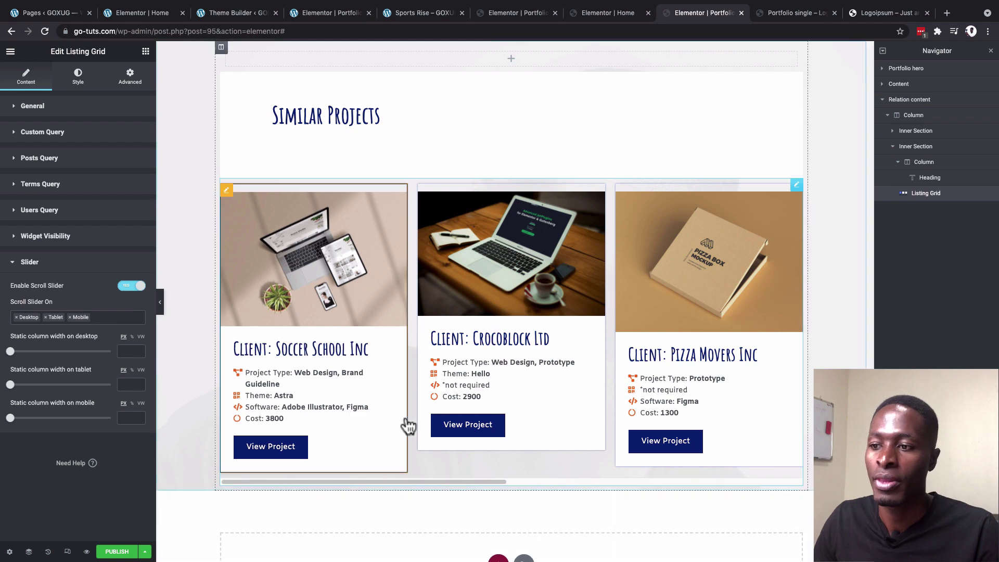
pyautogui.moveTo(484, 479); pyautogui.dragTo(759, 483)
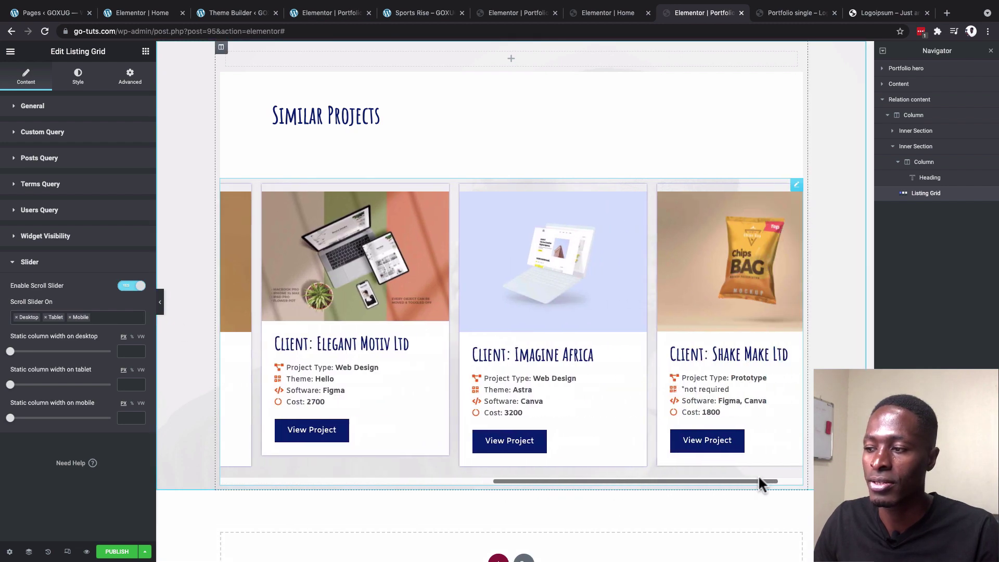
pyautogui.click(35, 160)
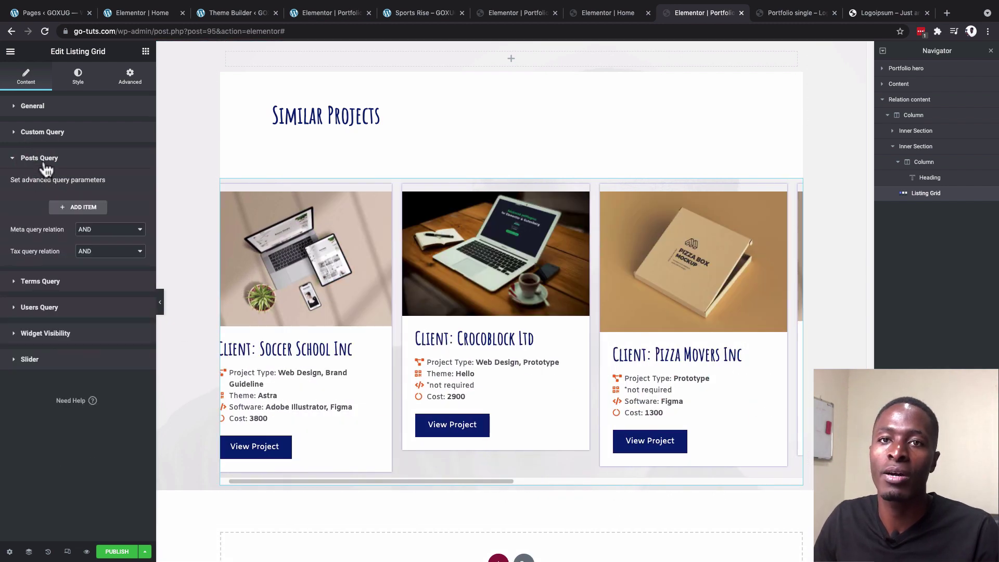
pyautogui.click(45, 163)
pyautogui.click(39, 185)
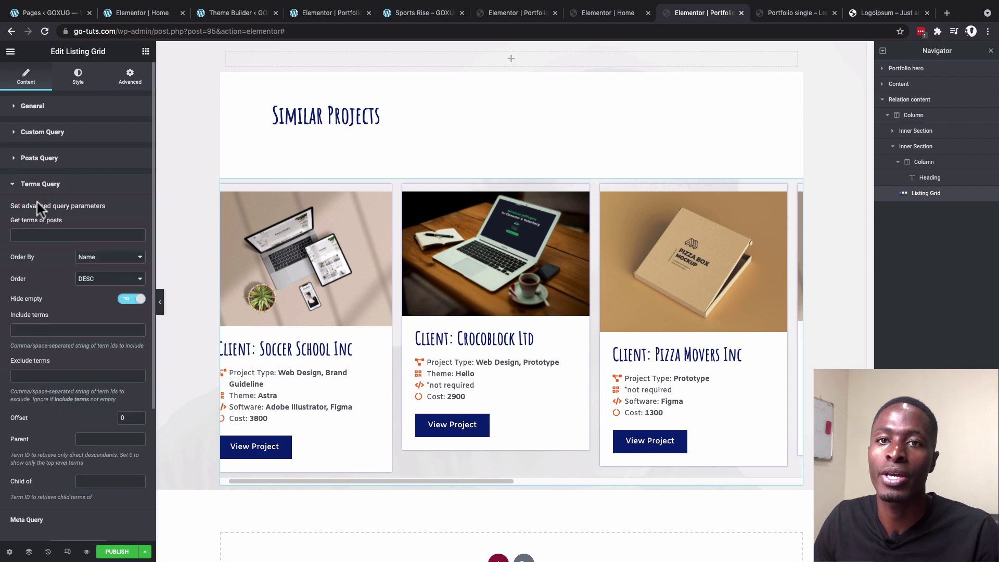
pyautogui.click(37, 186)
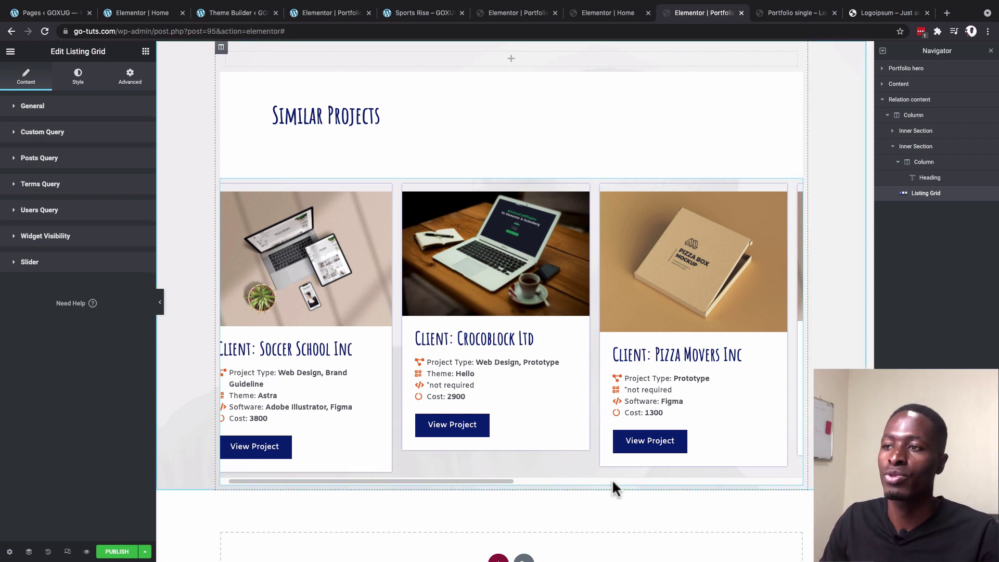
# Step: Move the Listing Grid into the white inner section, right under the Similar Projects heading
pyautogui.scroll(1, 611, 479)
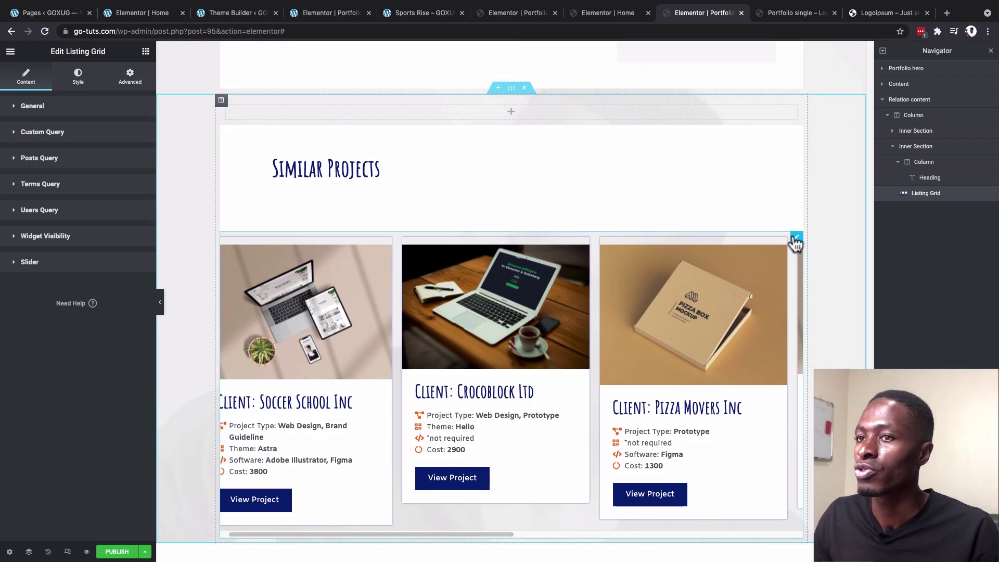
pyautogui.moveTo(796, 242); pyautogui.dragTo(512, 304)
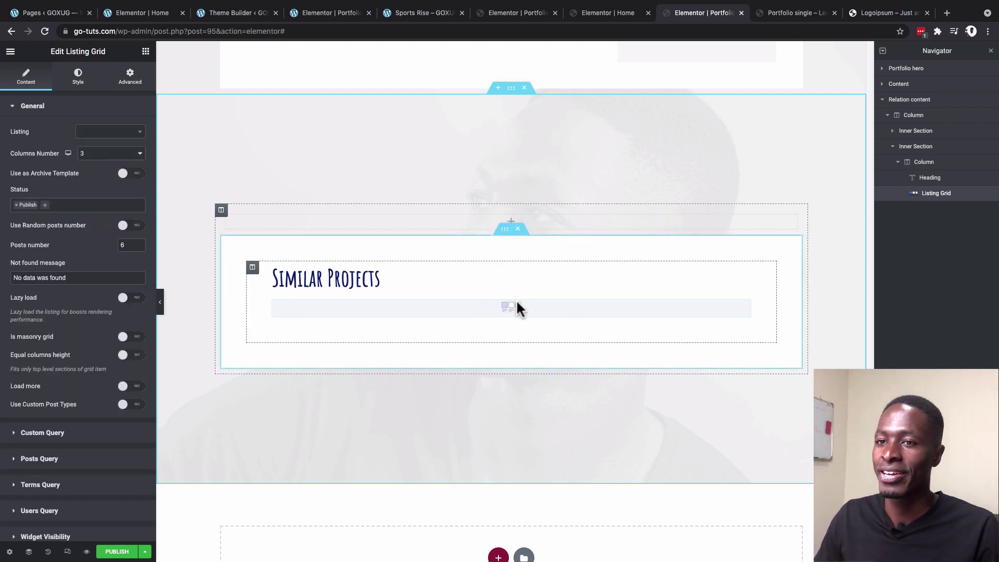
# Step: Set a border radius of 50 px on all corners of the Similar Projects inner section
pyautogui.click(504, 111)
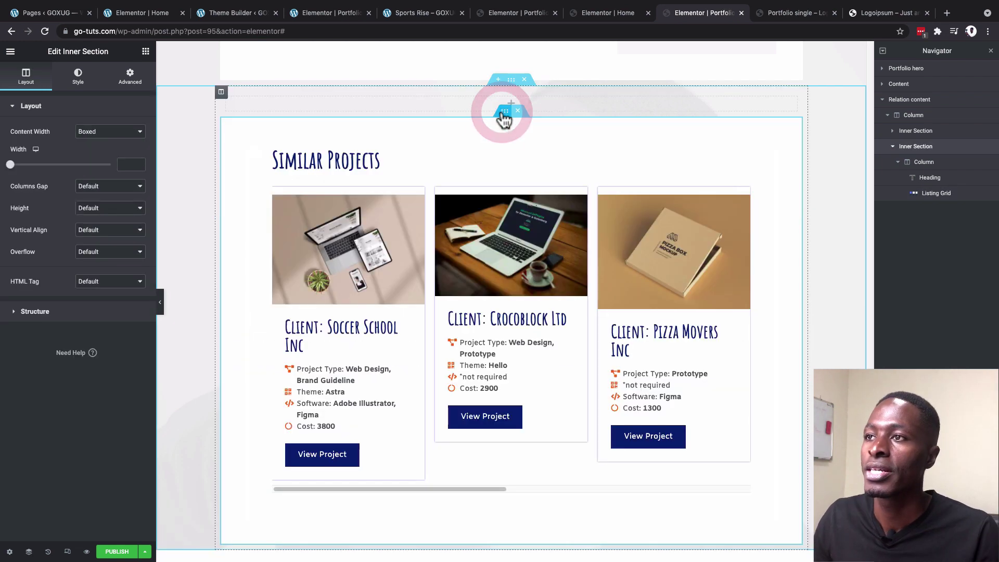
pyautogui.click(78, 82)
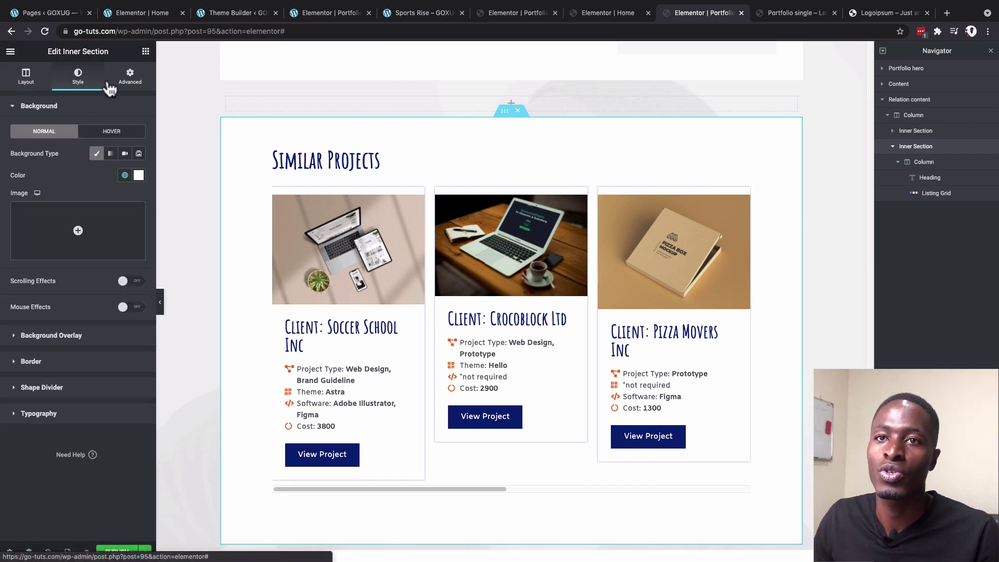
pyautogui.click(111, 86)
pyautogui.click(79, 81)
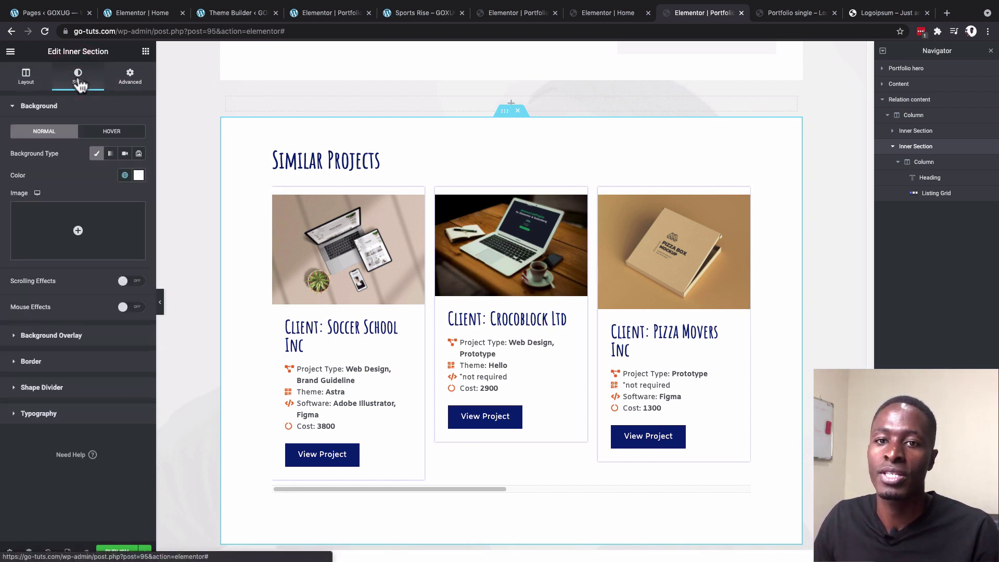
pyautogui.click(60, 360)
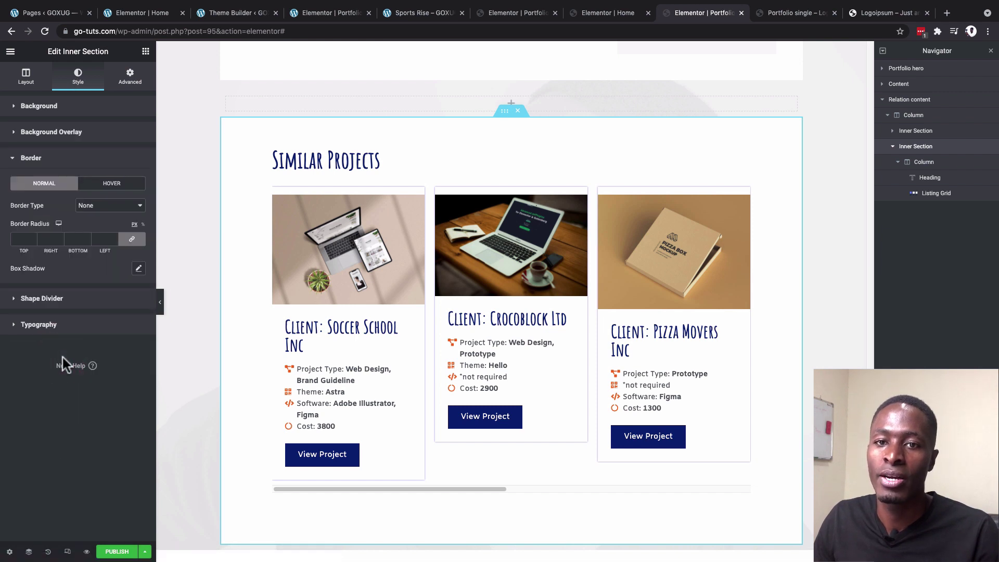
pyautogui.click(21, 239)
pyautogui.write('20')
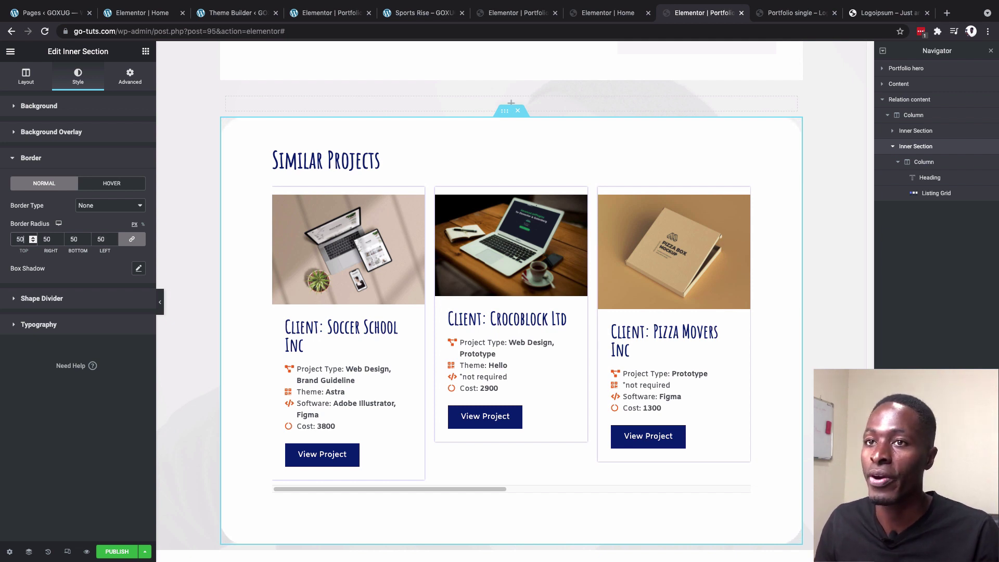
# Step: Compare the corners with the Sports Rise reference page, then set the Similar Projects inner section's border radius to 70 px in the template
pyautogui.click(406, 15)
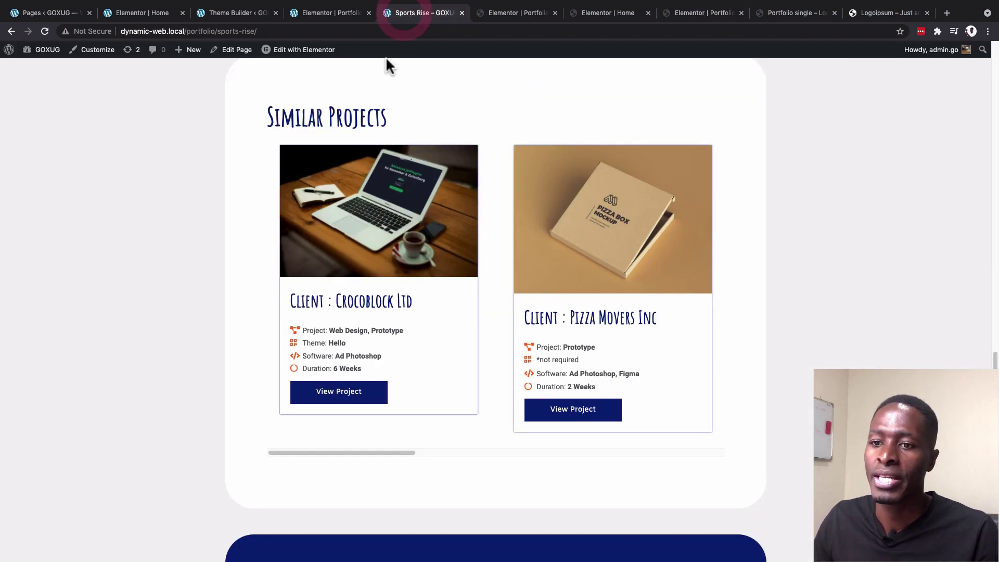
pyautogui.scroll(2, 245, 392)
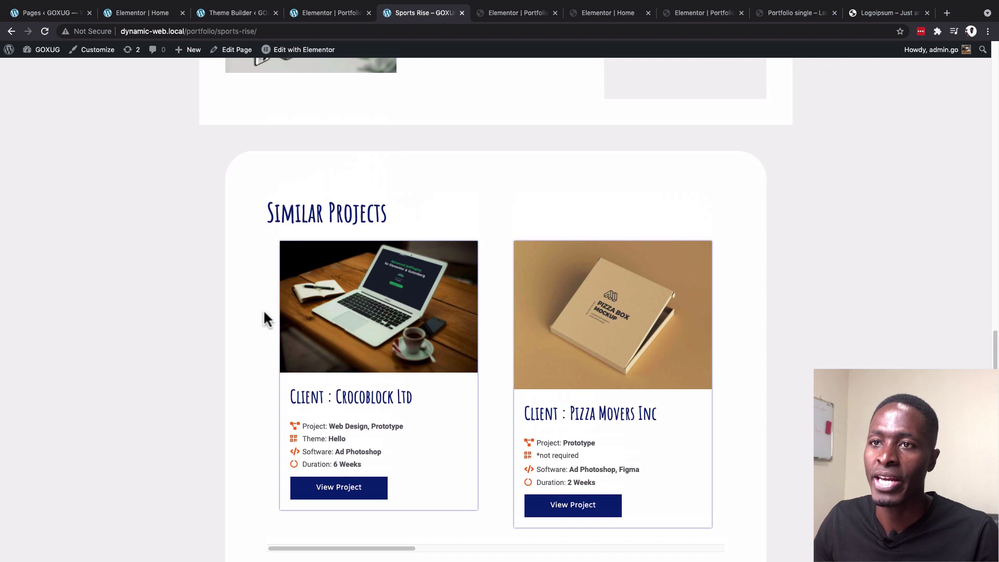
pyautogui.click(612, 12)
pyautogui.click(700, 13)
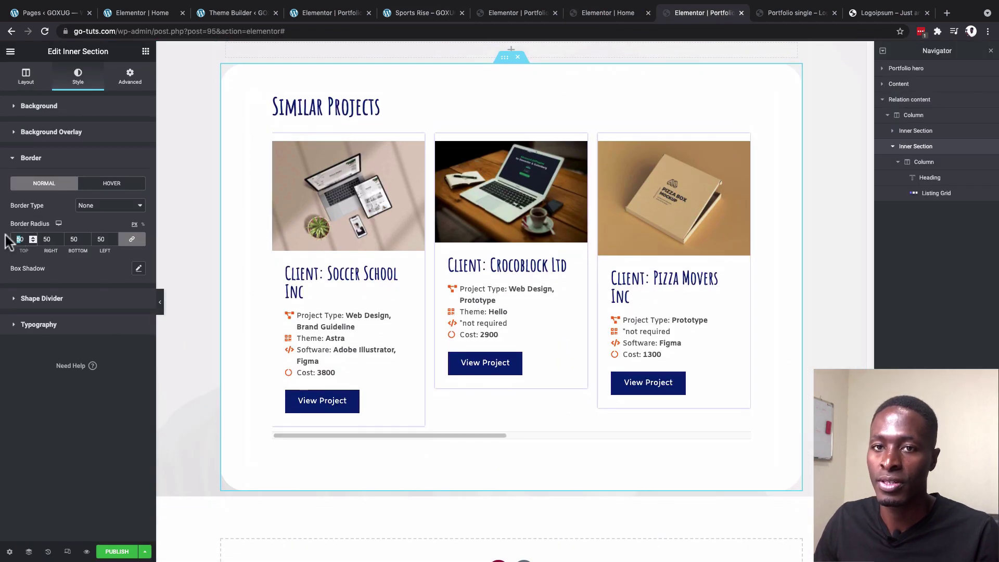
pyautogui.click(7, 241)
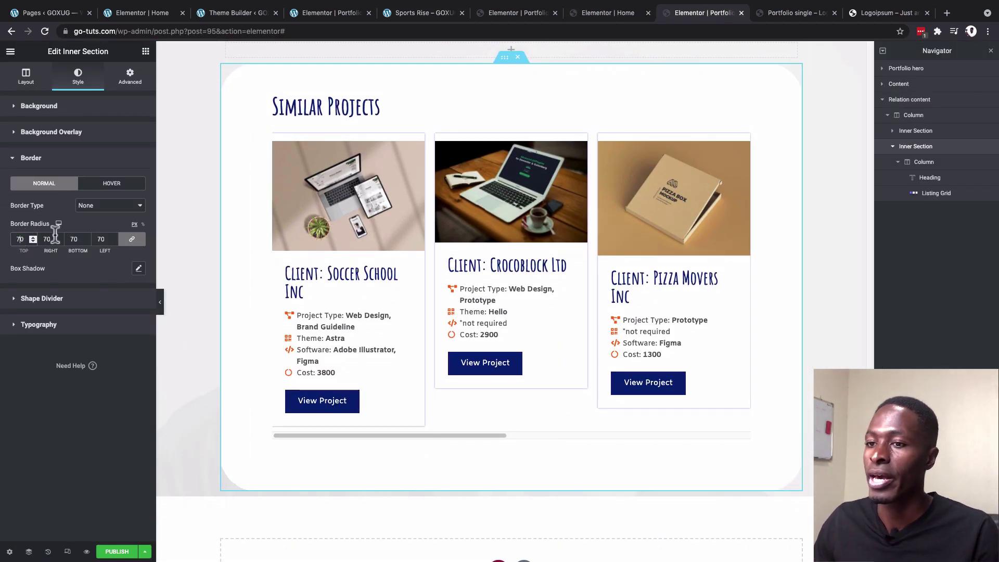
# Step: Delete the empty inner section above the Similar Projects box
pyautogui.scroll(2, 539, 333)
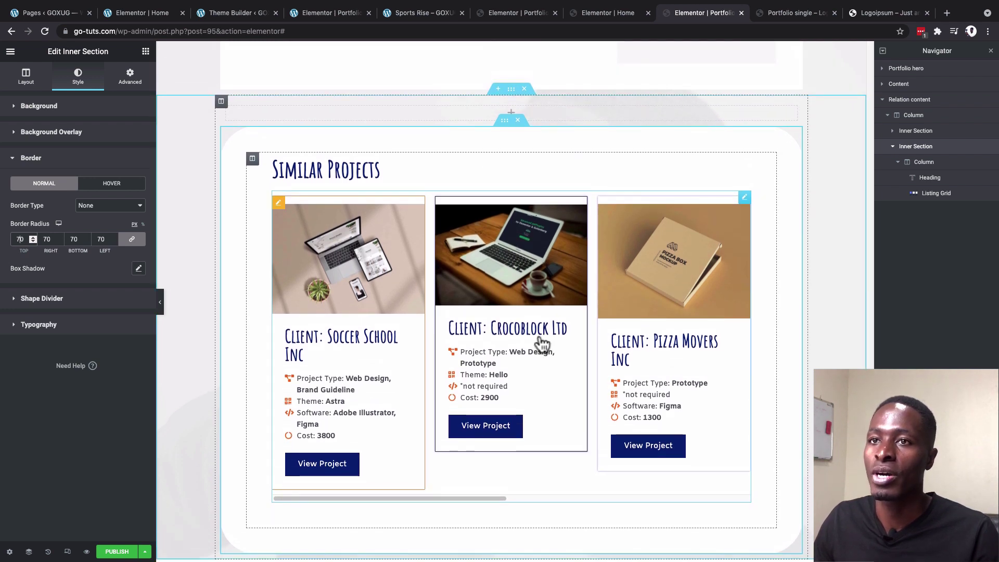
pyautogui.click(226, 126)
pyautogui.rightClick(227, 132)
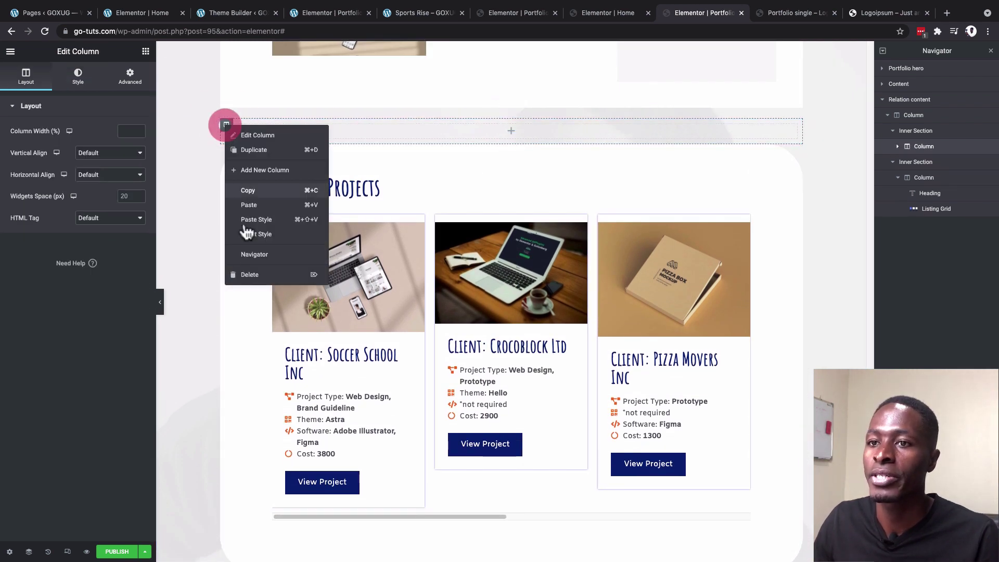
pyautogui.press('Escape')
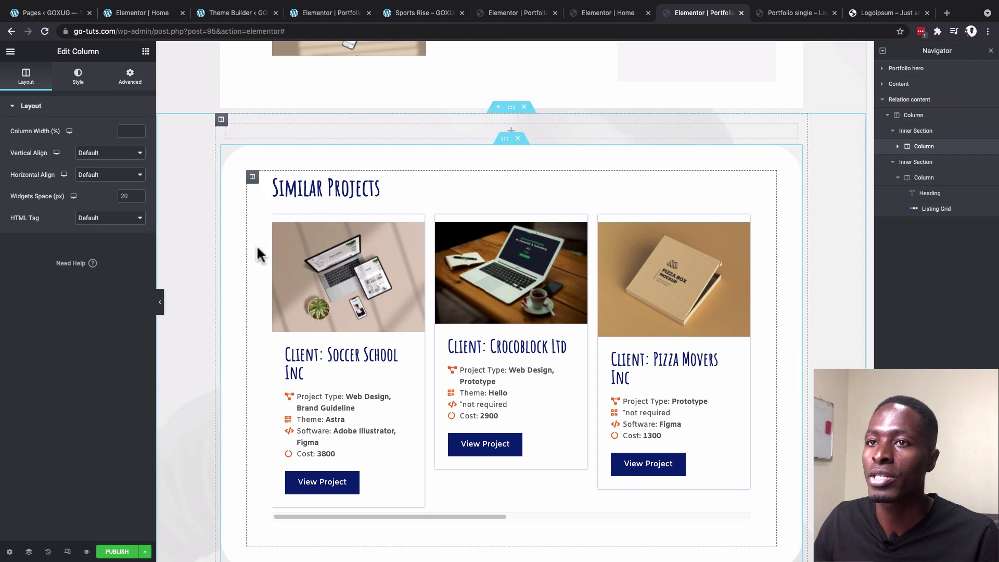
pyautogui.rightClick(226, 127)
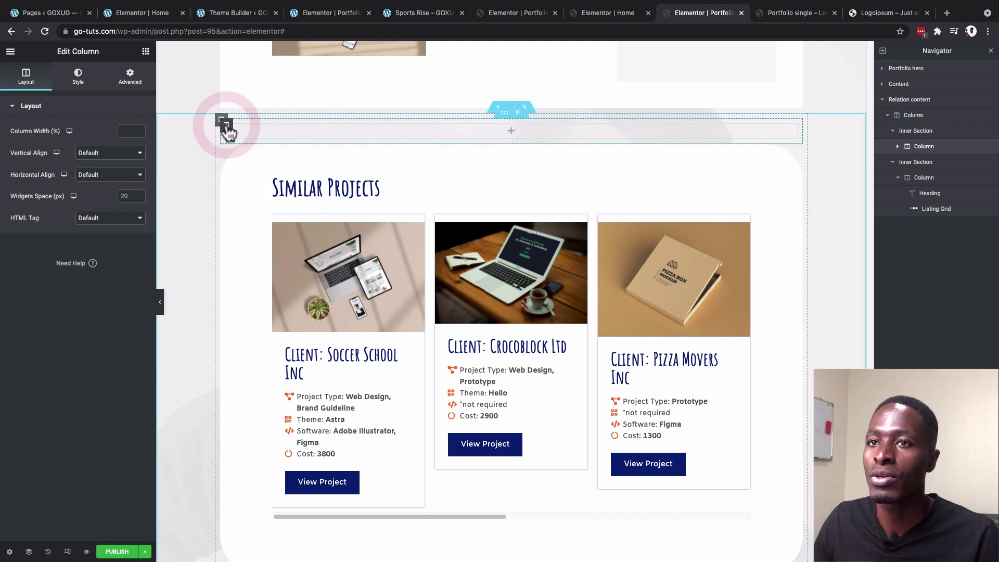
pyautogui.click(249, 272)
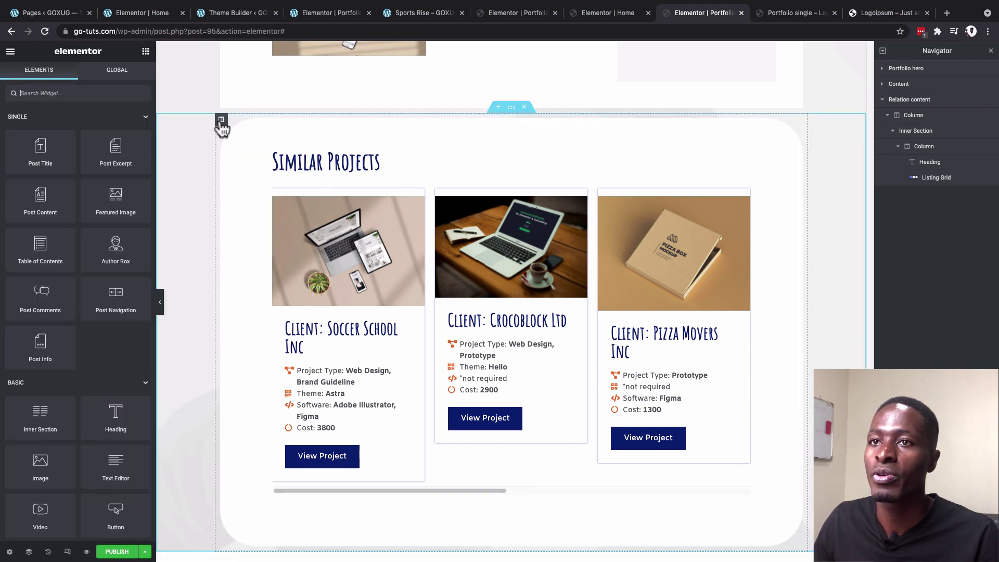
# Step: Set the padding of the outer column around the Similar Projects box to 50 px on all sides
pyautogui.click(221, 120)
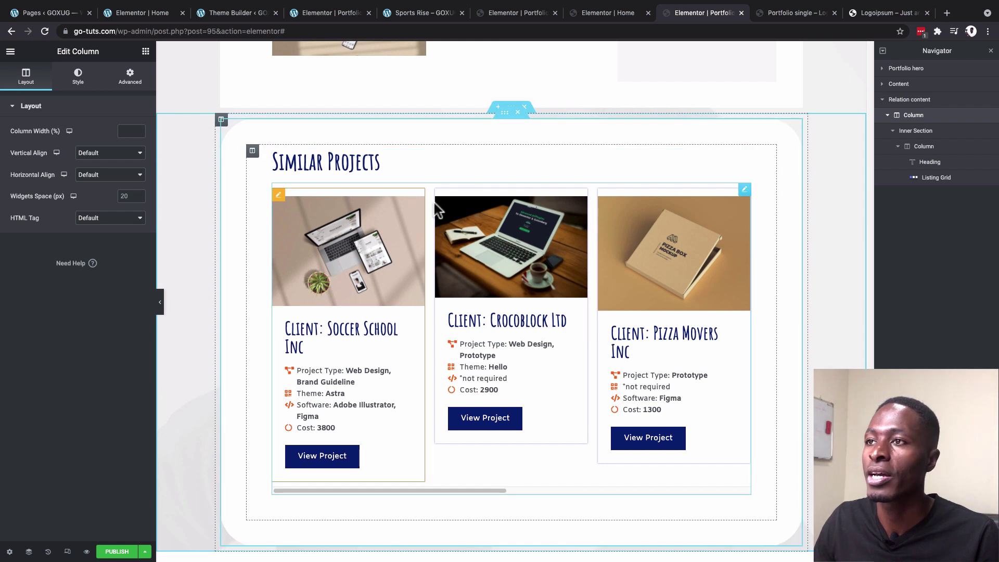
pyautogui.click(78, 80)
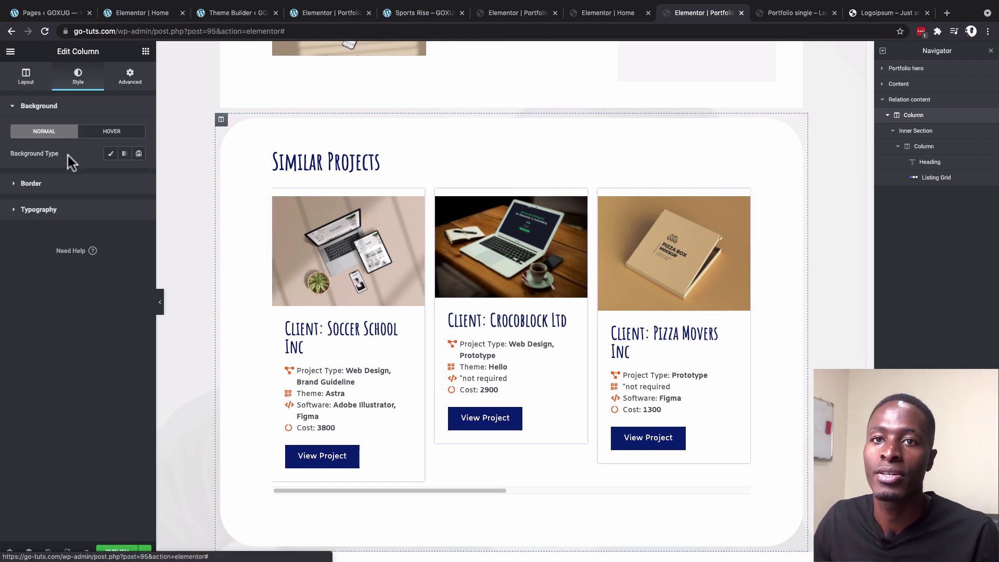
pyautogui.click(129, 78)
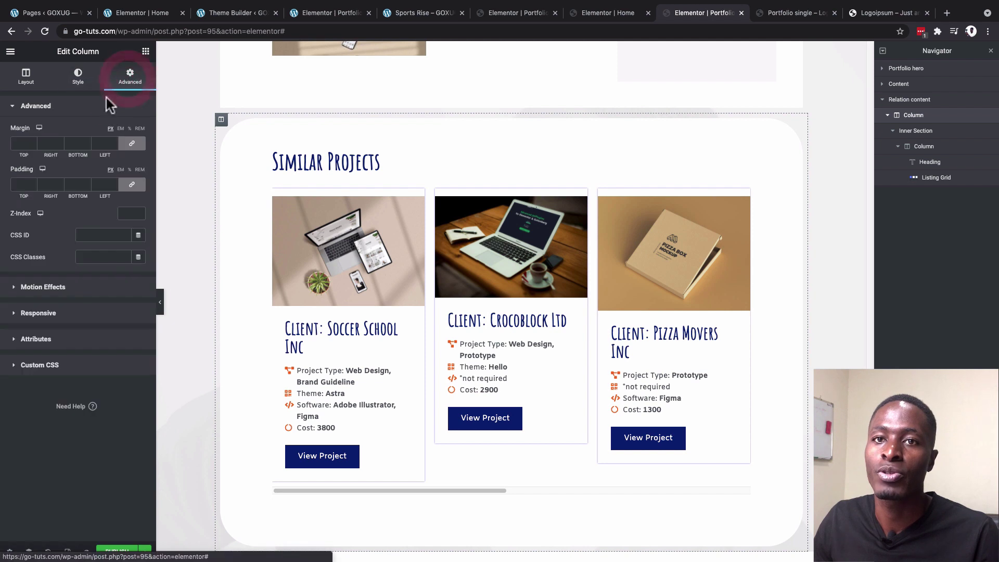
pyautogui.click(23, 184)
pyautogui.write('50')
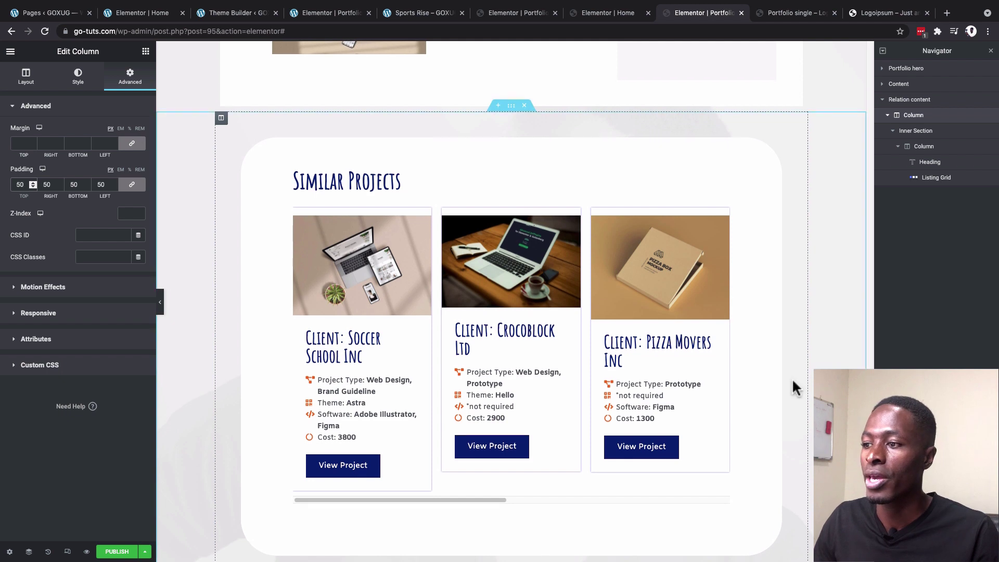
pyautogui.scroll(-2, 792, 378)
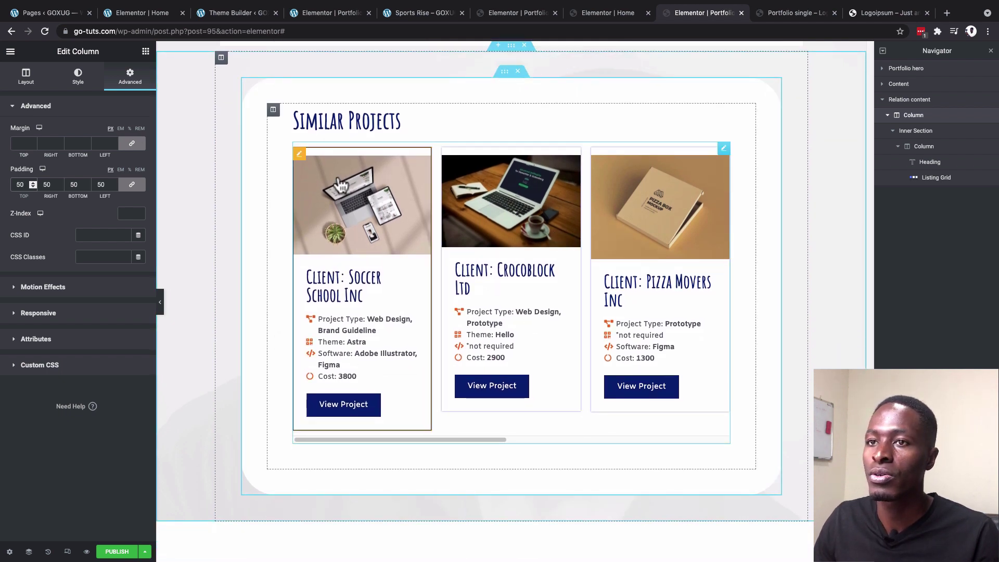
# Step: Set the padding of the inner column holding the Similar Projects heading to 0 on all sides and check the page preview
pyautogui.click(273, 109)
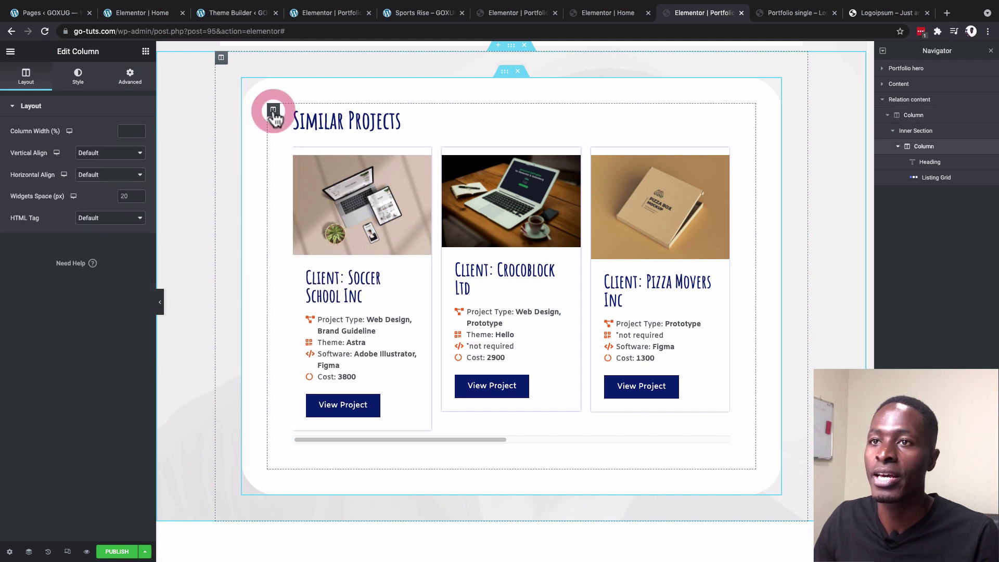
pyautogui.click(130, 76)
pyautogui.click(20, 184)
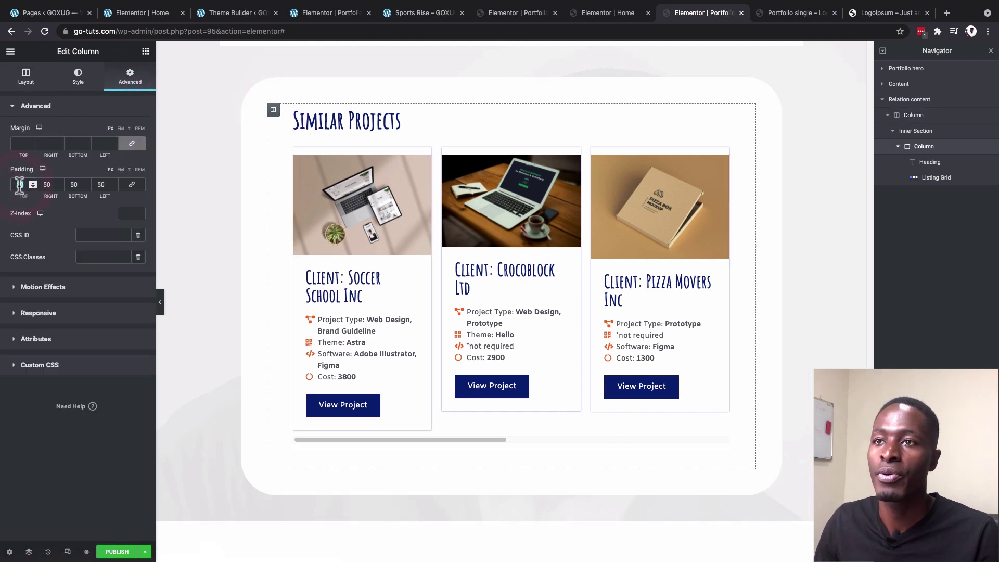
pyautogui.hotkey('ctrl', 'Tab')
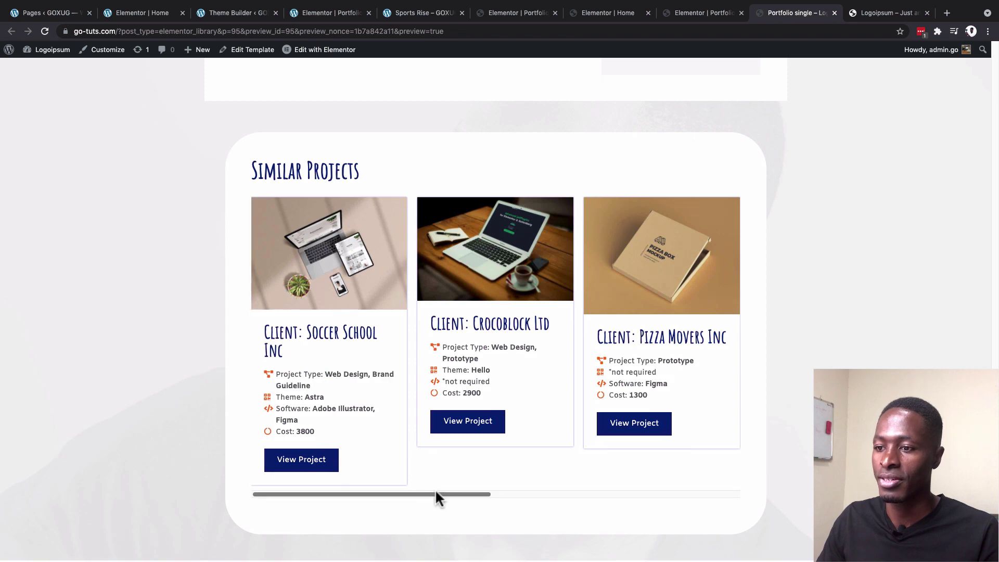
pyautogui.moveTo(437, 494); pyautogui.dragTo(392, 486)
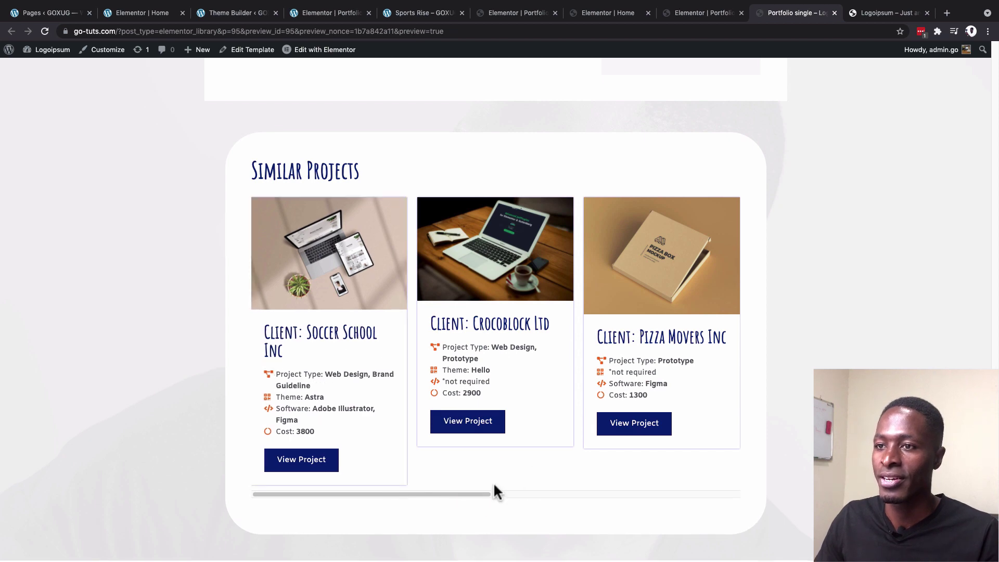
# Step: Set the Similar Projects listing grid to 2 columns and try its slider in the editor
pyautogui.click(716, 18)
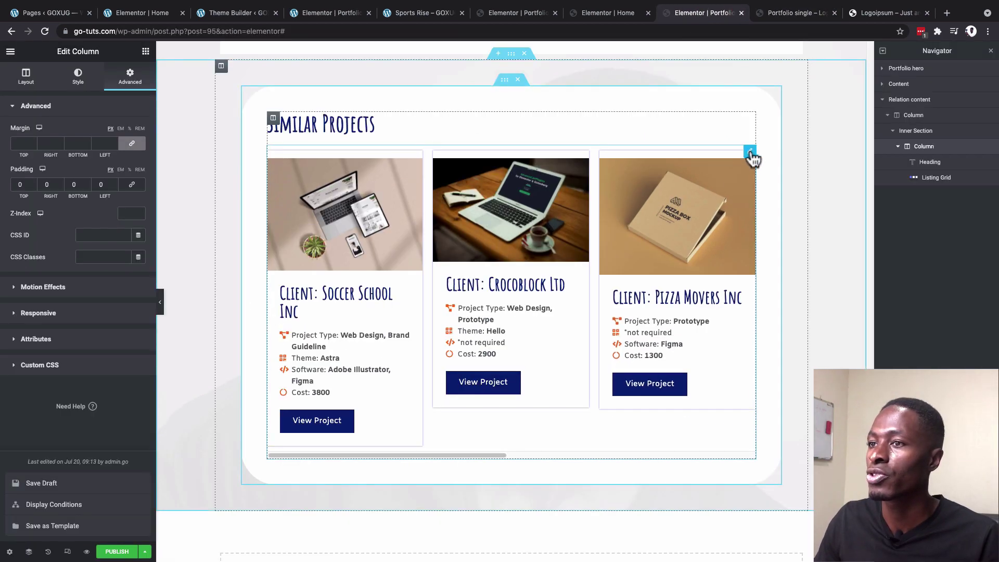
pyautogui.click(751, 152)
pyautogui.click(95, 154)
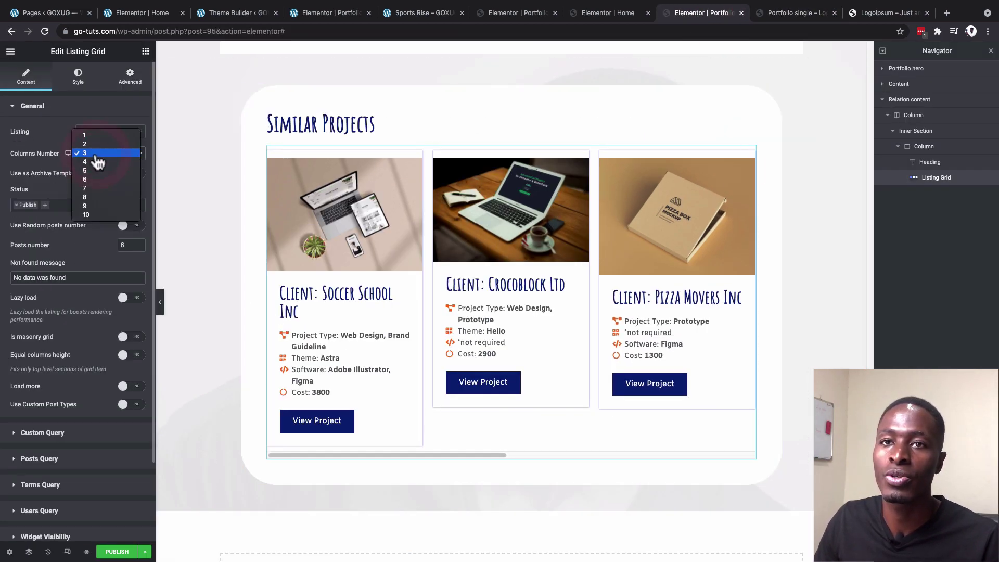
pyautogui.click(97, 145)
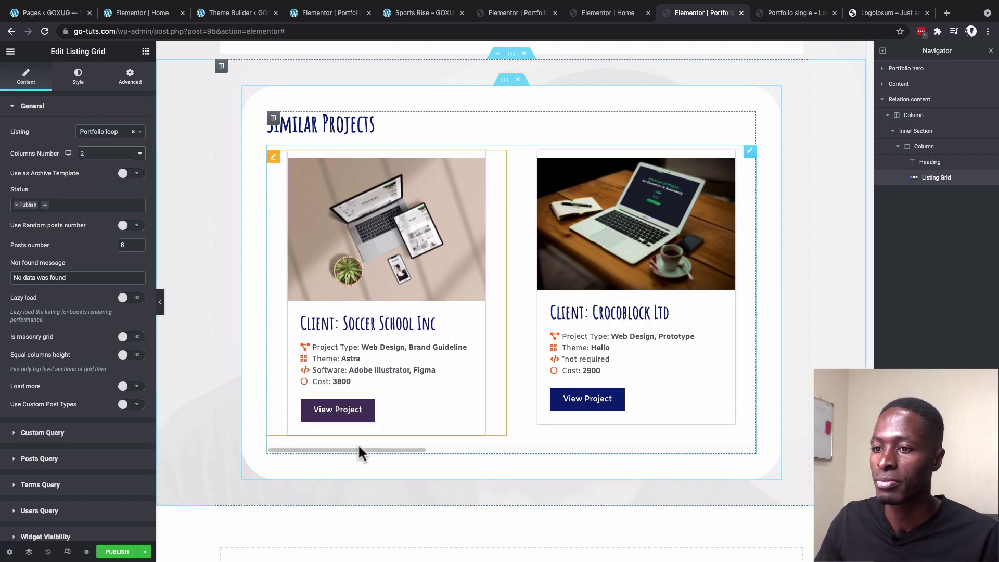
pyautogui.moveTo(357, 450); pyautogui.dragTo(438, 451)
# Step: Check how the Similar Projects listing looks and slides in the portfolio page preview
pyautogui.hotkey('ctrl', 'Tab')
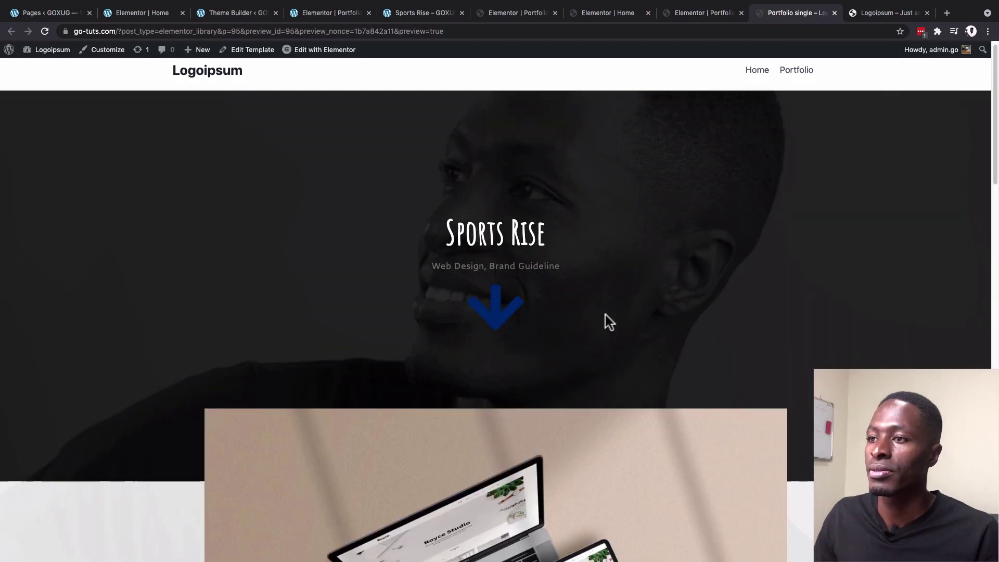
pyautogui.scroll(-10, 605, 314)
pyautogui.scroll(-10, 602, 318)
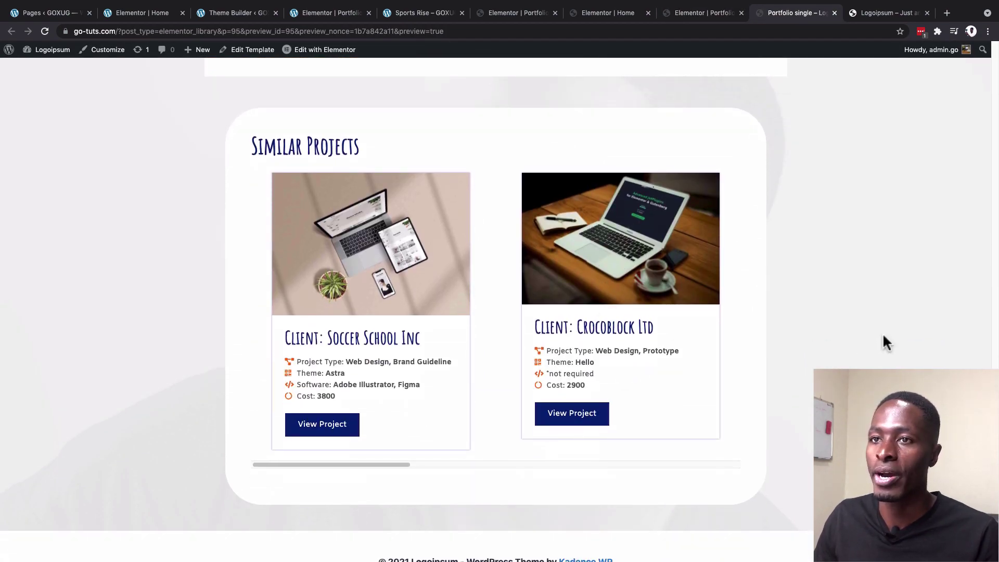
pyautogui.scroll(-1, 464, 459)
pyautogui.scroll(3, 464, 459)
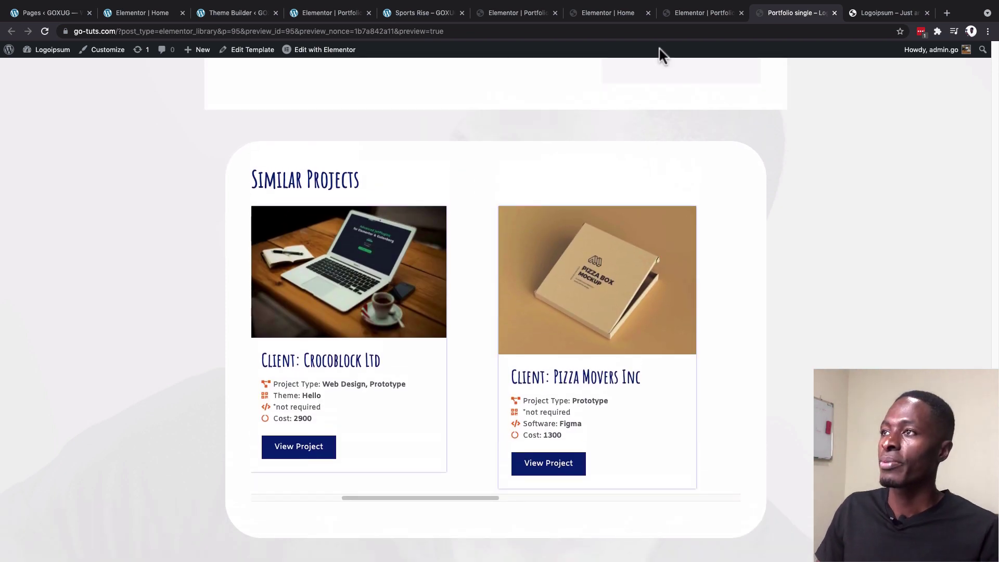
# Step: Look at the Get A Custom Quote section on the Sports Rise reference page, and return to the template editor
pyautogui.click(409, 10)
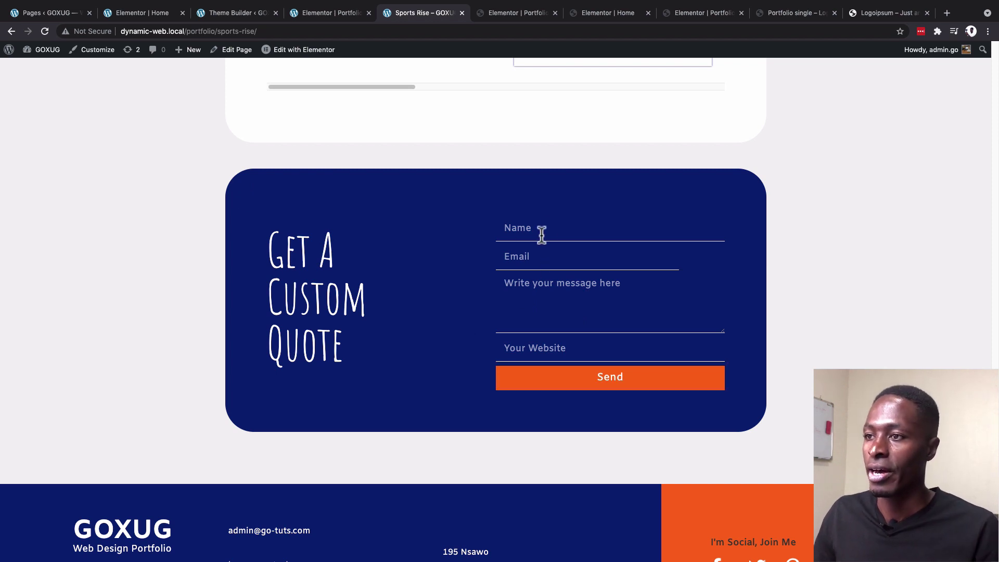
pyautogui.click(775, 13)
pyautogui.click(672, 14)
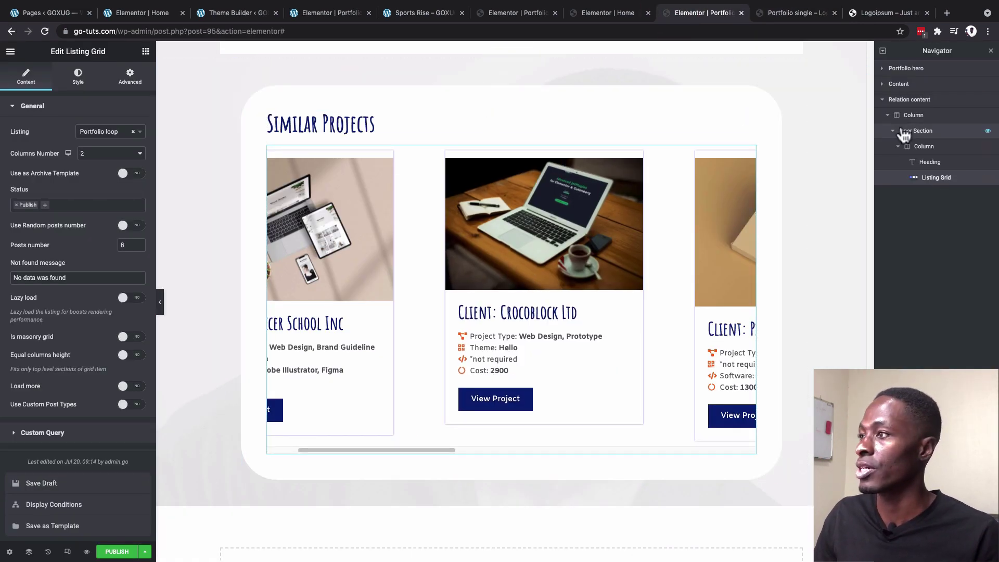
# Step: Duplicate the Relation content section and rename the copy as "Get a quote"
pyautogui.rightClick(884, 130)
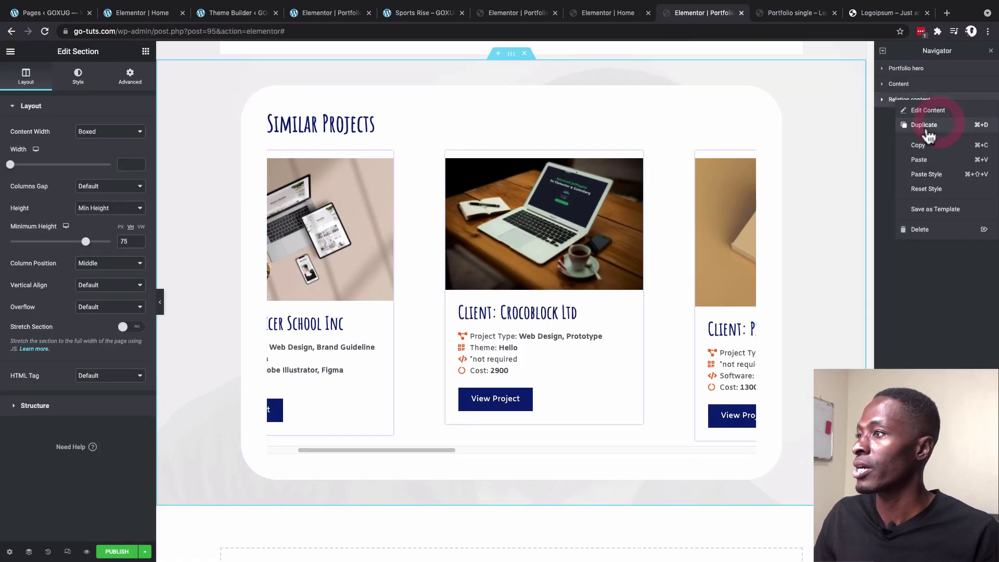
pyautogui.click(918, 129)
pyautogui.doubleClick(898, 116)
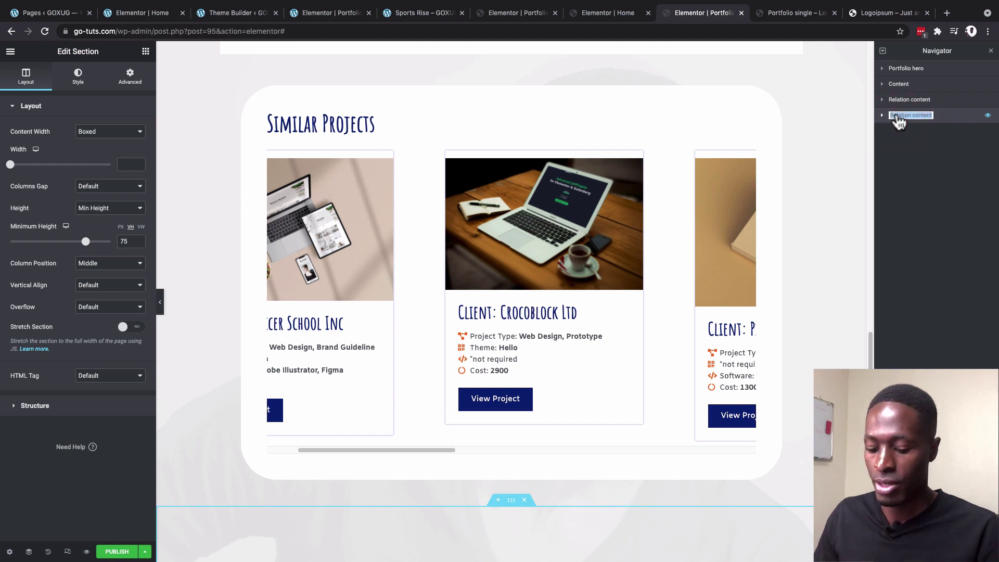
pyautogui.write('Get a')
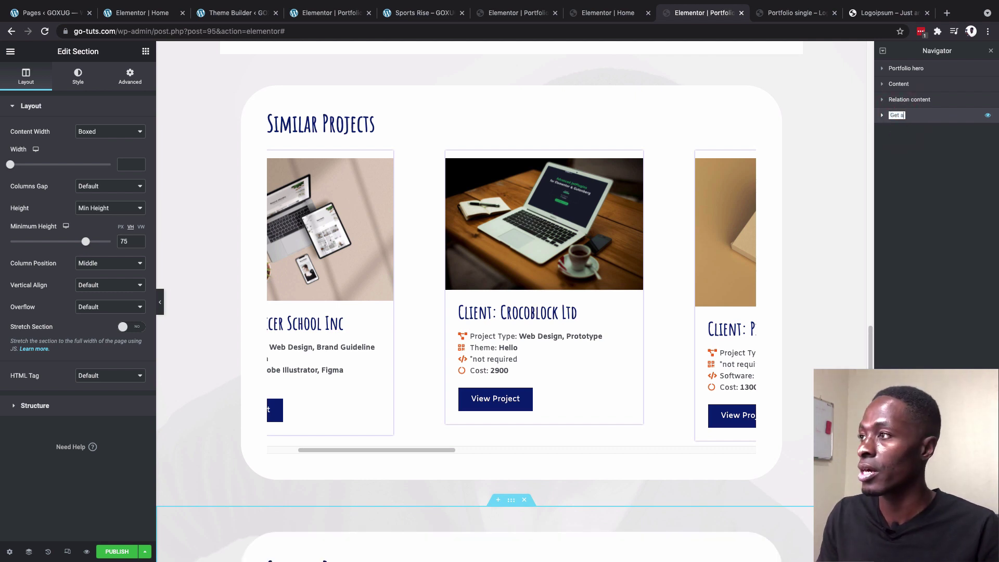
pyautogui.write(' quote')
pyautogui.press('Return')
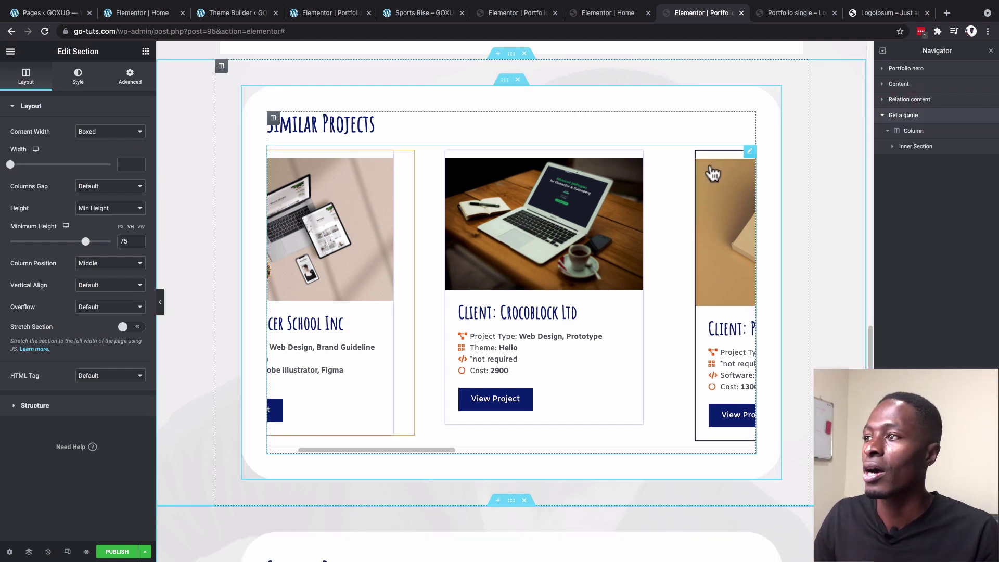
# Step: Delete the listing grid from the upper Similar Projects section and set its inner section background to the global color Blue
pyautogui.rightClick(751, 153)
pyautogui.click(762, 301)
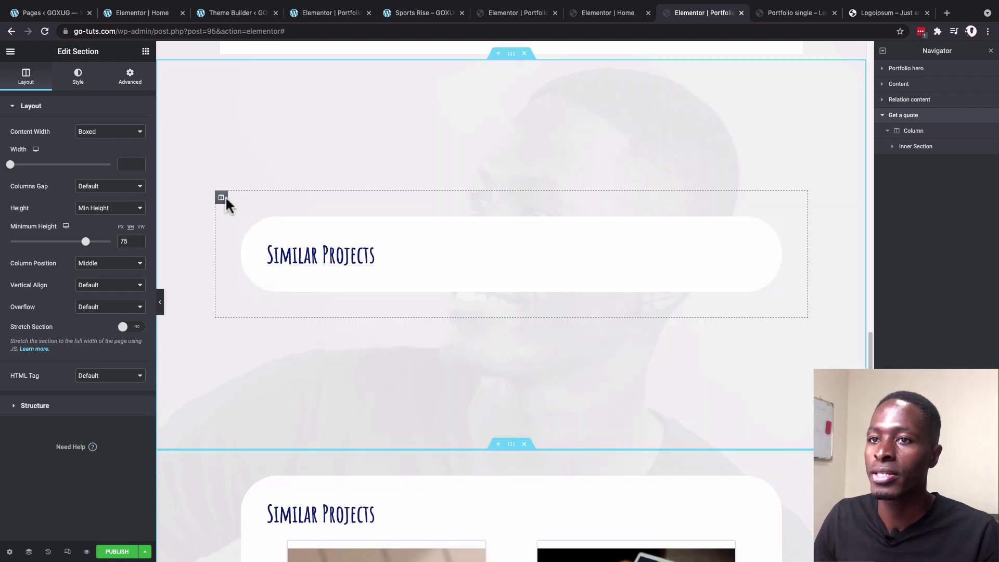
pyautogui.click(255, 234)
pyautogui.click(510, 211)
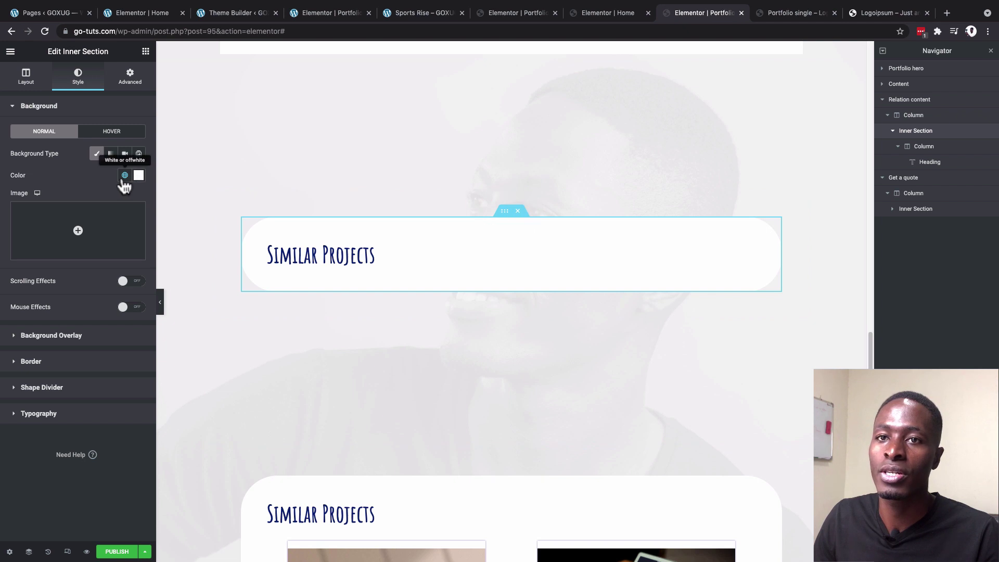
pyautogui.click(124, 175)
pyautogui.scroll(-5, 57, 284)
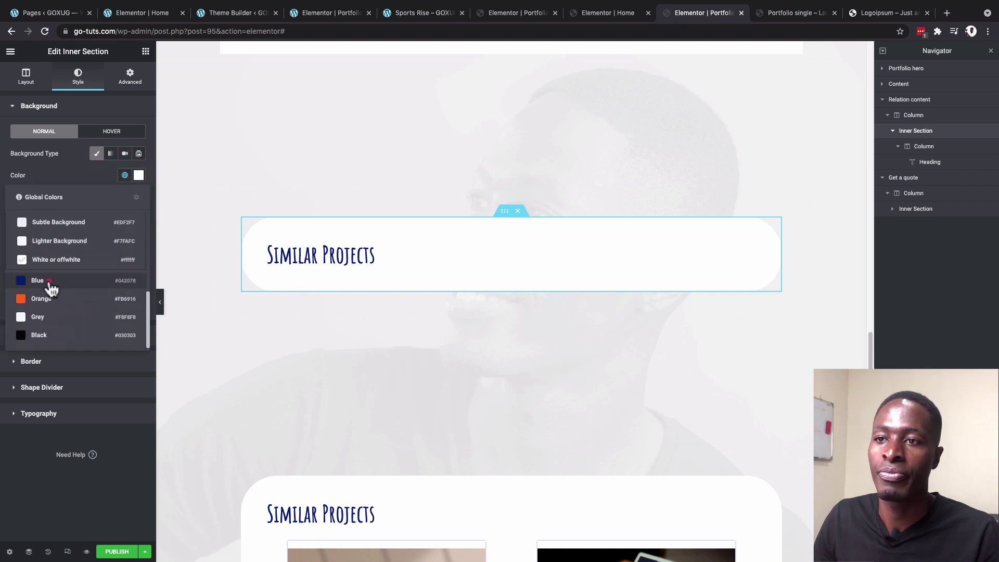
pyautogui.click(37, 281)
# Step: Clear the white background color of the column inside the blue inner section
pyautogui.click(272, 252)
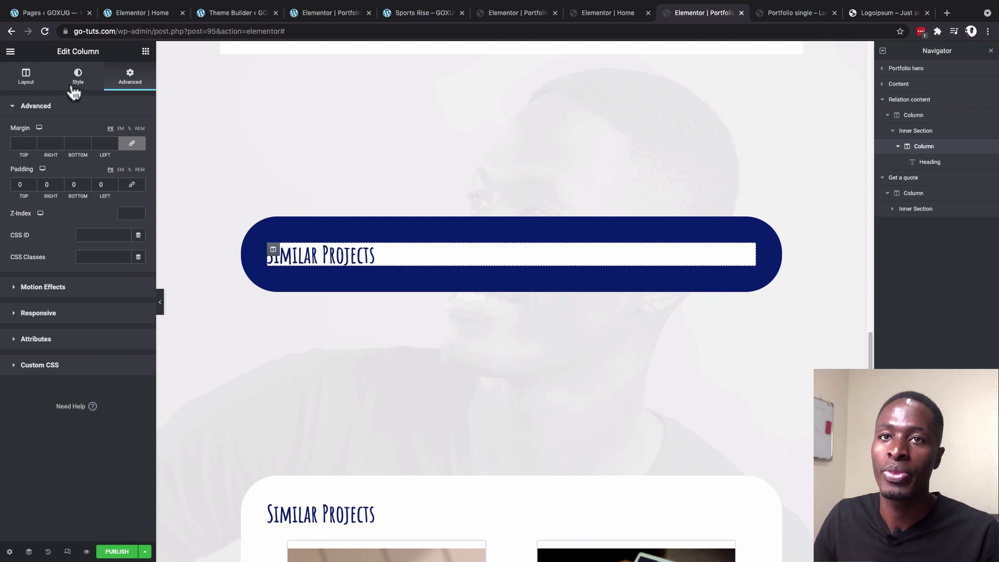
pyautogui.click(77, 80)
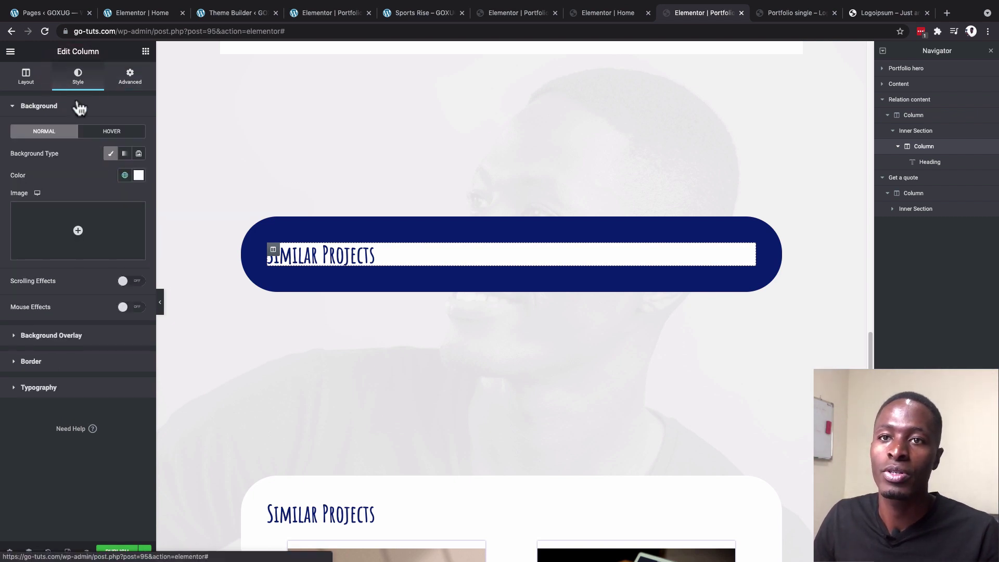
pyautogui.click(125, 176)
pyautogui.click(138, 175)
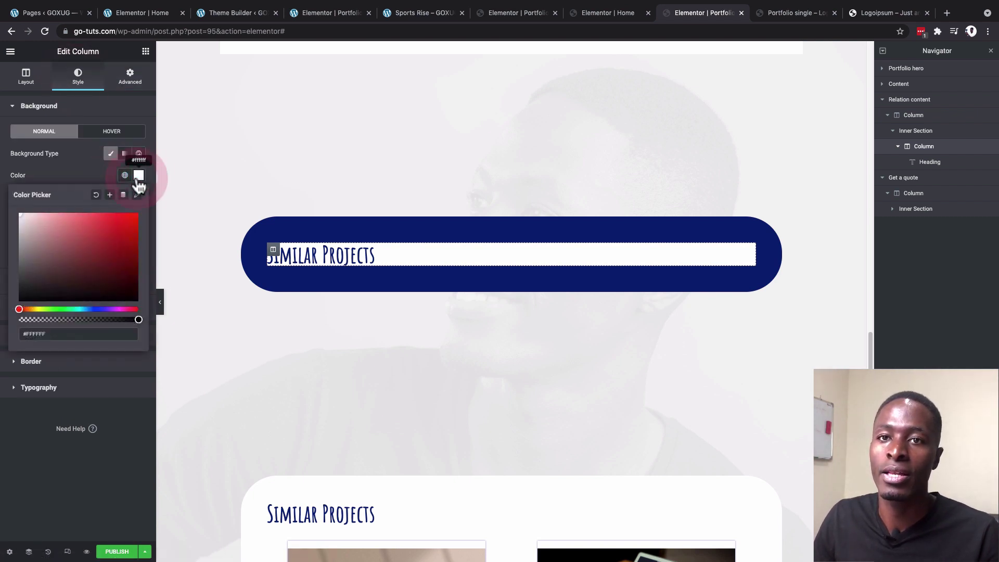
pyautogui.click(96, 196)
pyautogui.click(89, 173)
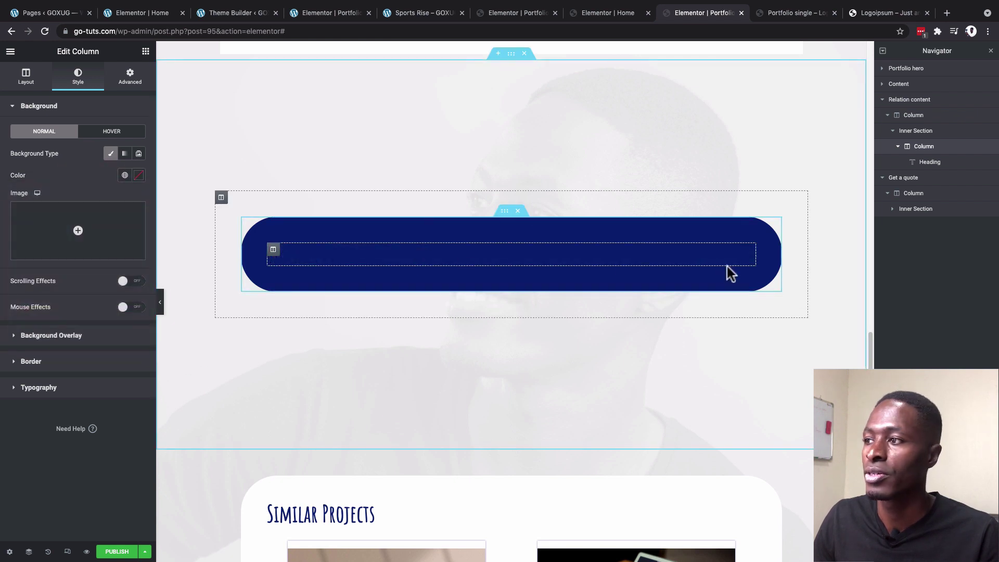
# Step: Set the text color of the heading in the blue inner section to the global color White or offwhite
pyautogui.click(750, 250)
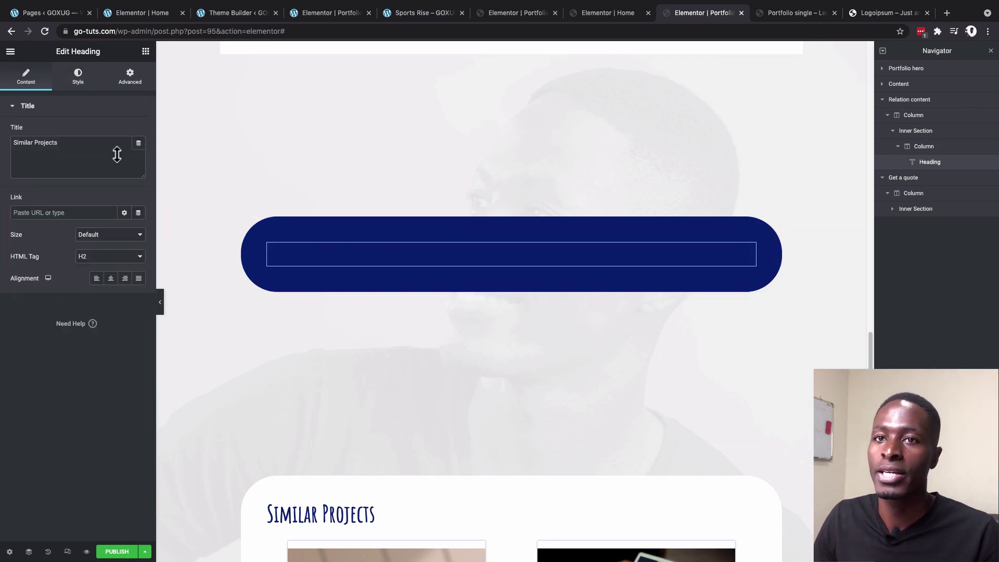
pyautogui.click(76, 78)
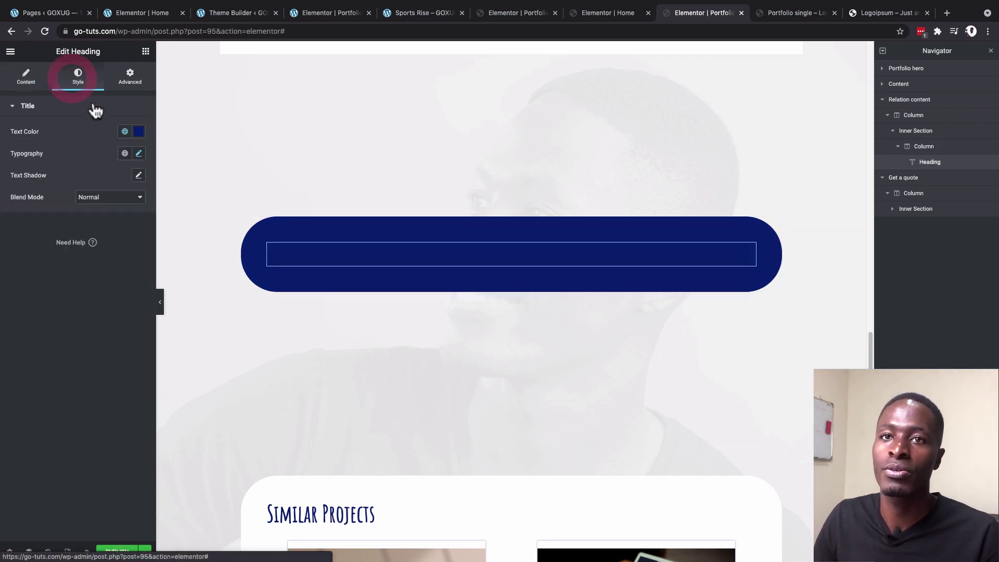
pyautogui.click(125, 132)
pyautogui.scroll(-3, 98, 221)
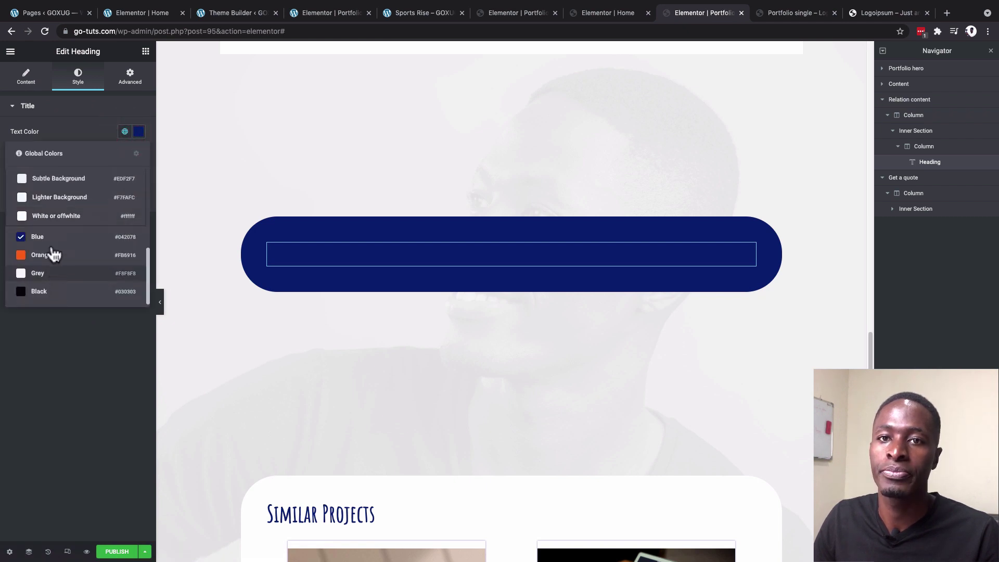
pyautogui.click(54, 215)
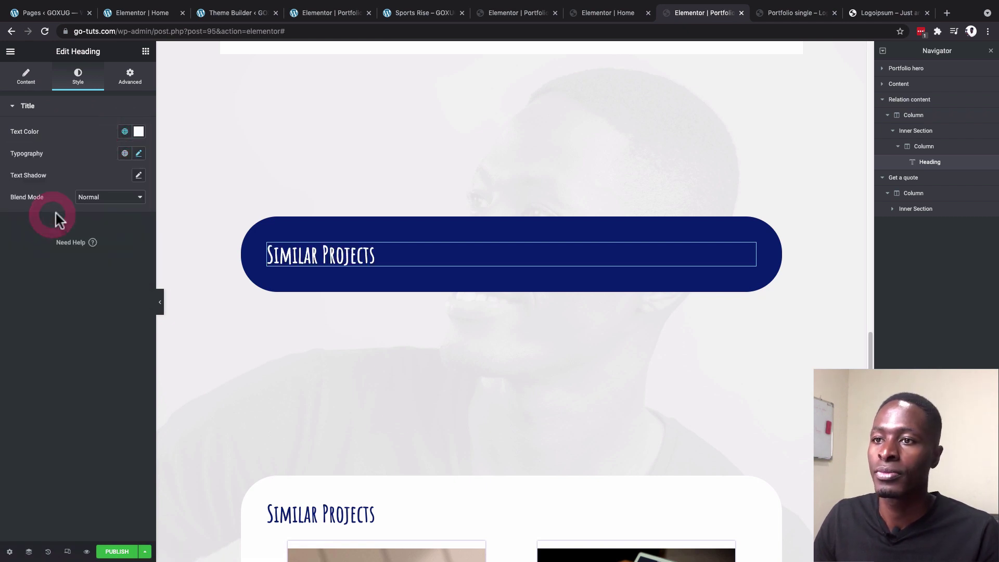
# Step: Duplicate the column inside the blue inner section and delete the heading from the copy
pyautogui.rightClick(272, 255)
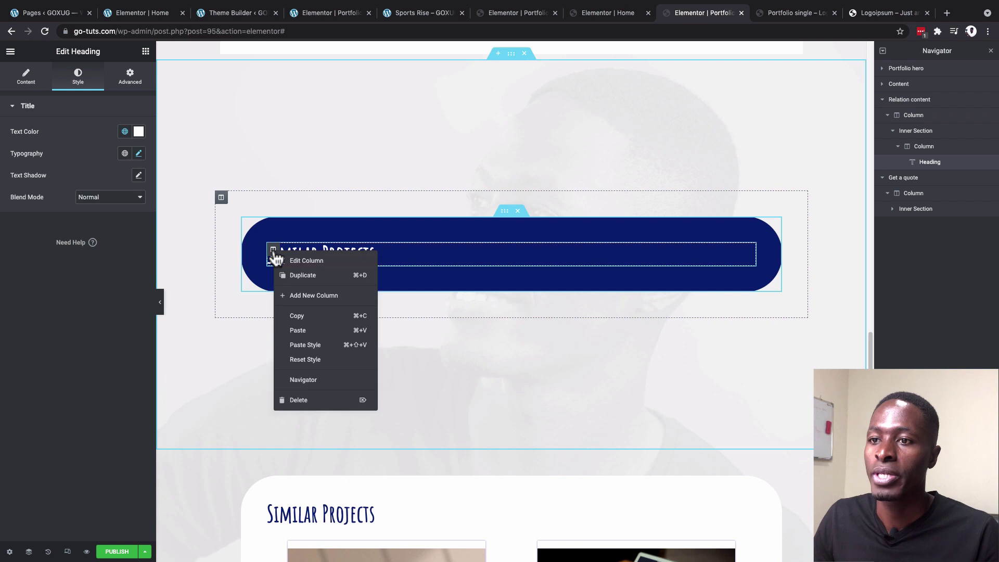
pyautogui.click(324, 277)
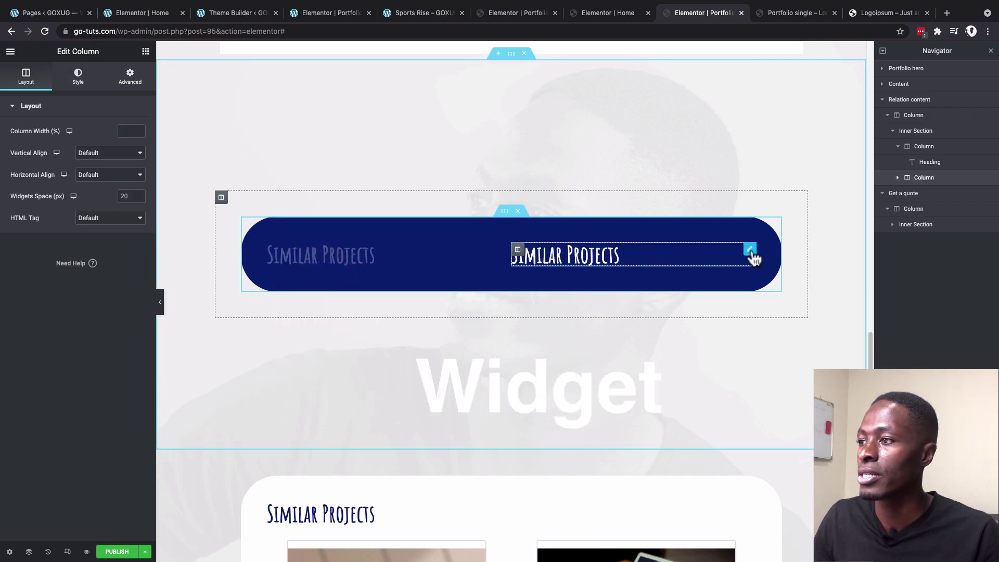
pyautogui.rightClick(753, 256)
pyautogui.click(789, 404)
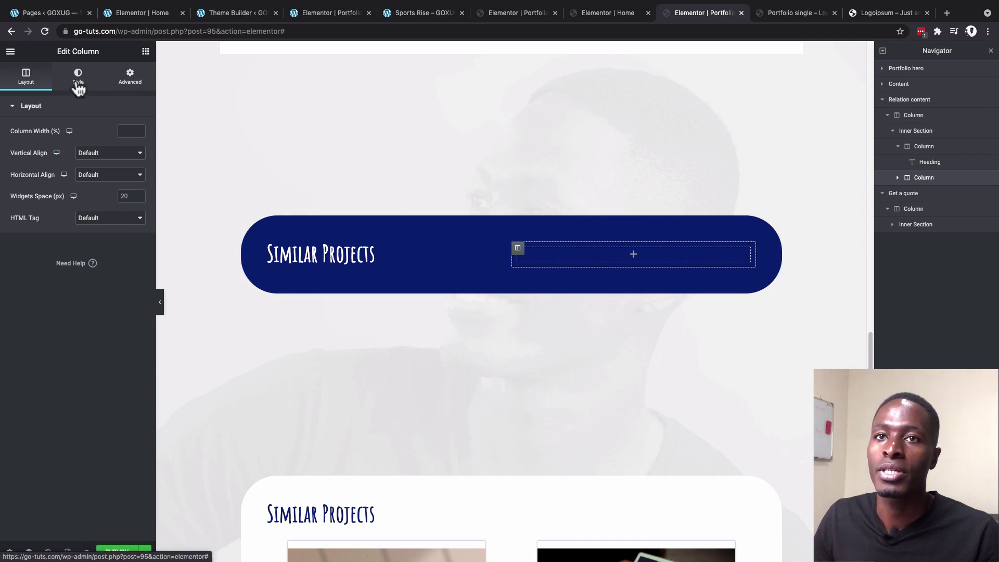
# Step: Add a Form widget to the empty second column of the blue inner section
pyautogui.click(146, 51)
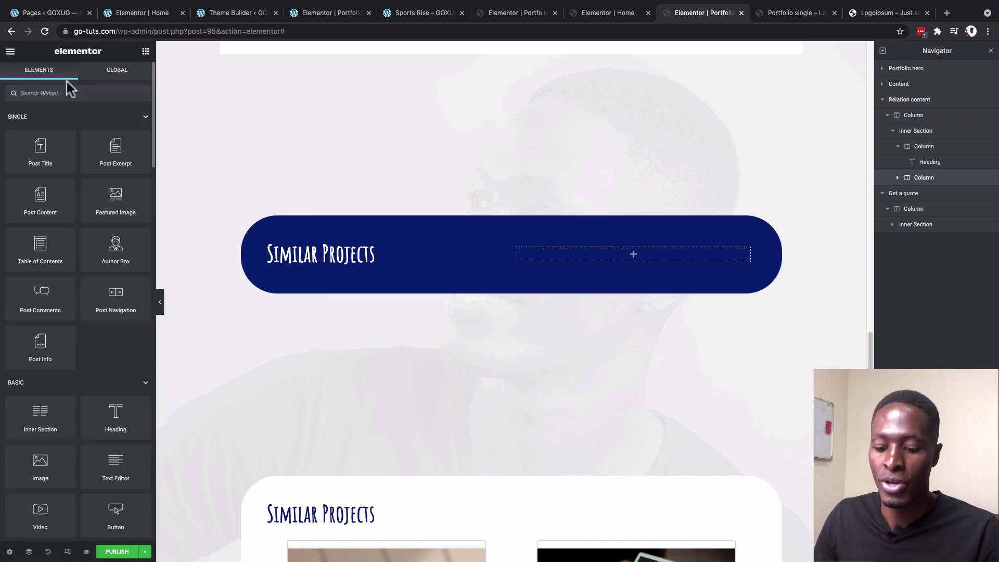
pyautogui.write('form')
pyautogui.moveTo(40, 148); pyautogui.dragTo(633, 254)
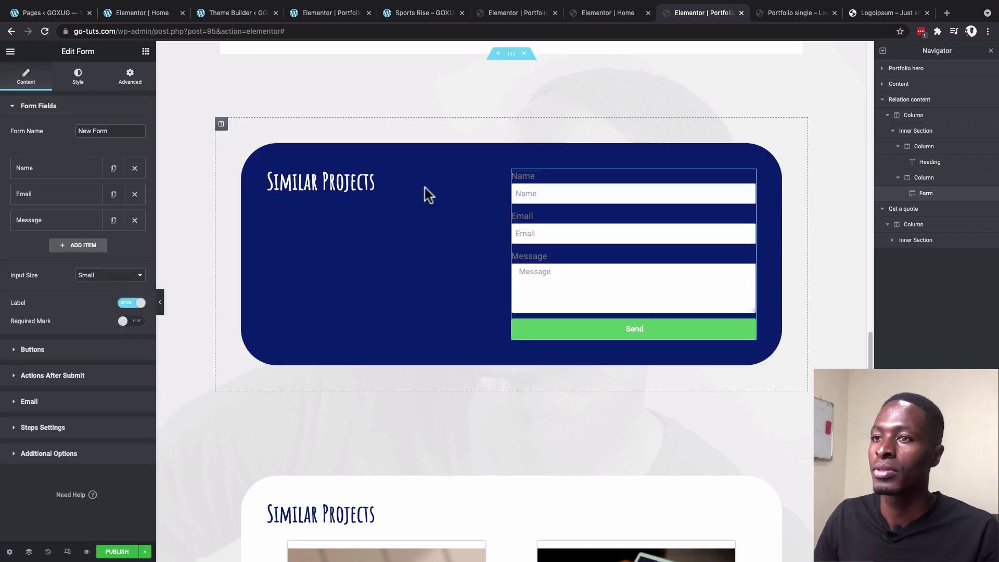
# Step: Set the font size of the heading beside the form to 50 px
pyautogui.click(497, 183)
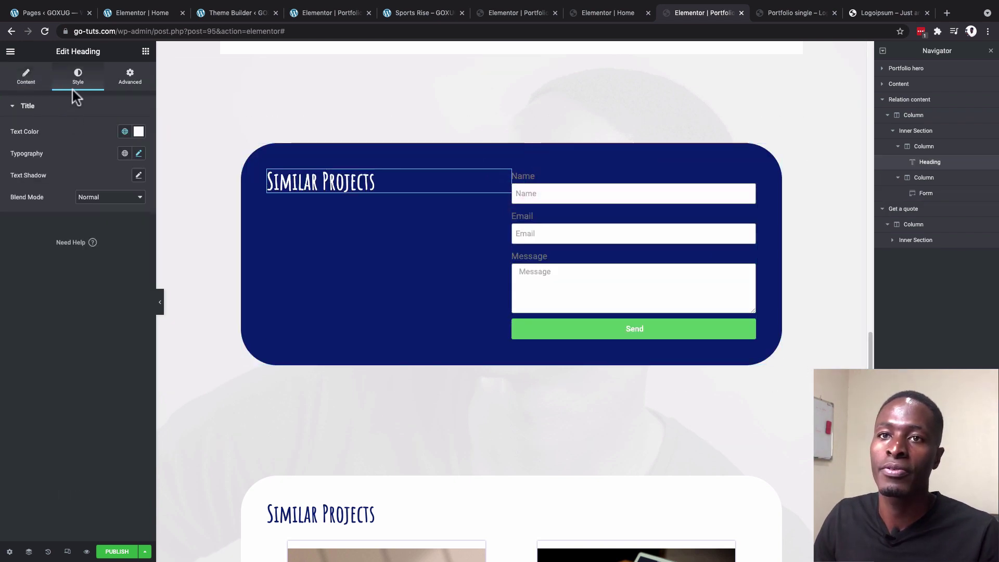
pyautogui.click(138, 154)
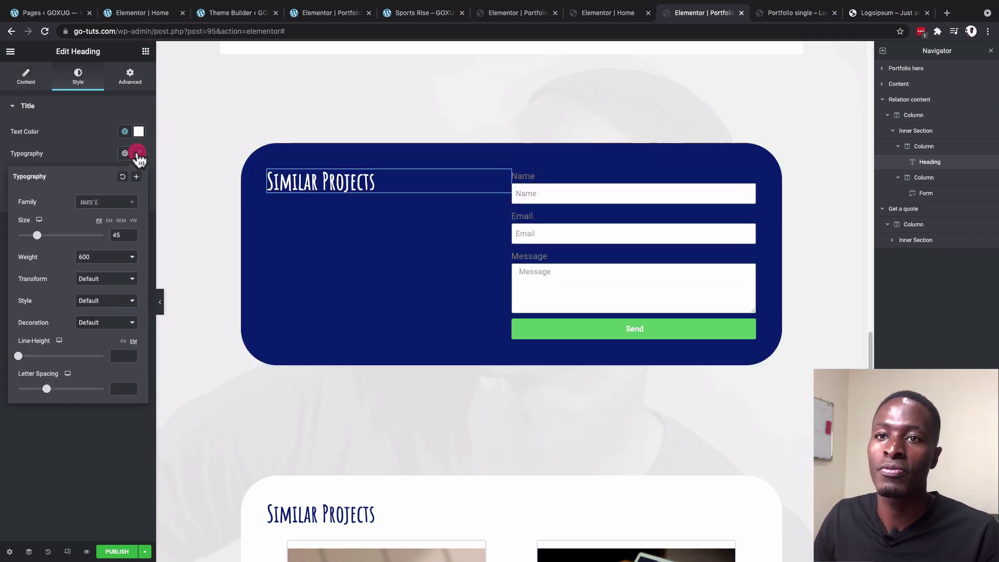
pyautogui.click(116, 235)
pyautogui.write('50')
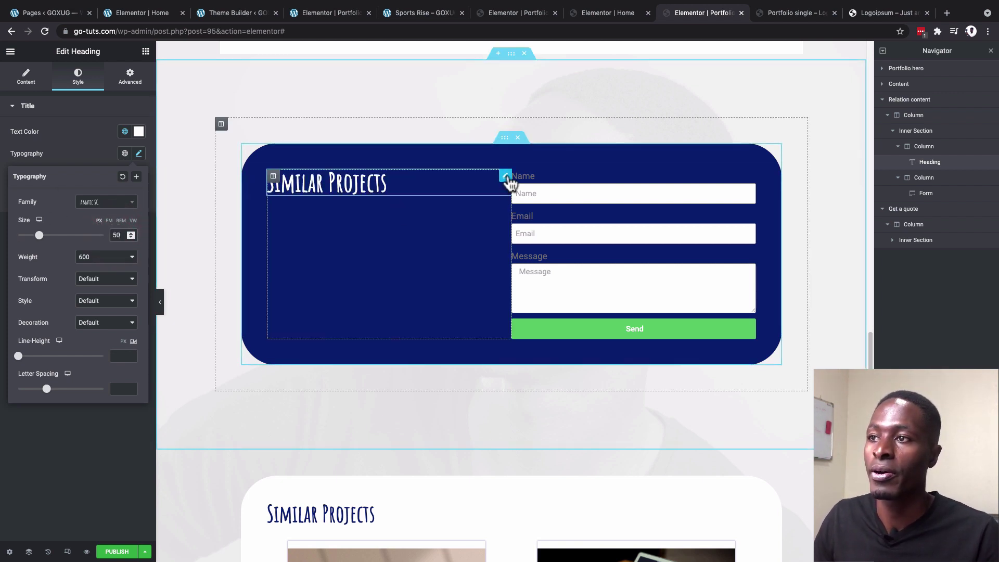
pyautogui.click(227, 157)
# Step: Replace the title of the heading beside the form with "Get A Custom Quote"
pyautogui.click(26, 80)
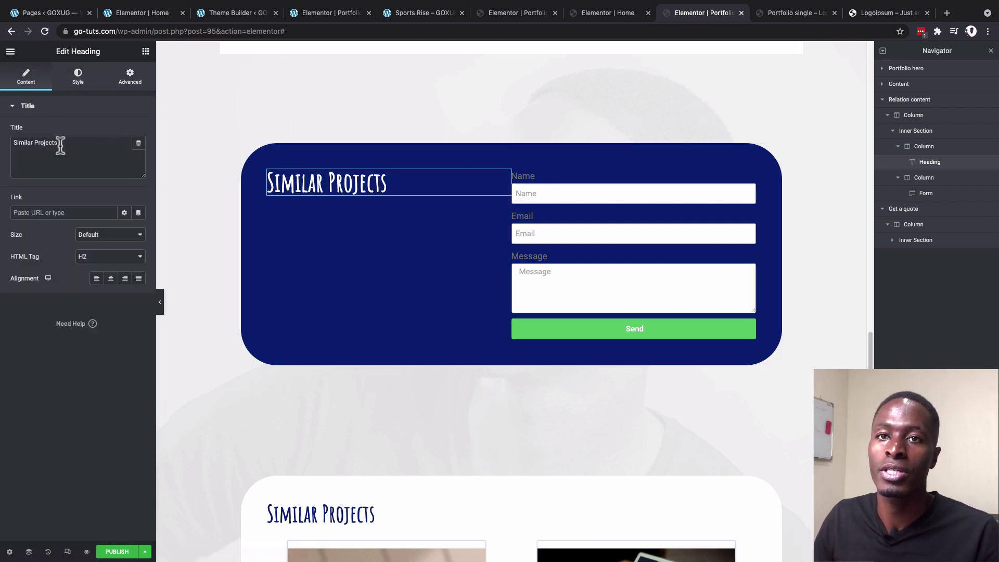
pyautogui.tripleClick(59, 144)
pyautogui.press('BackSpace')
pyautogui.write('Get A Custom Quote')
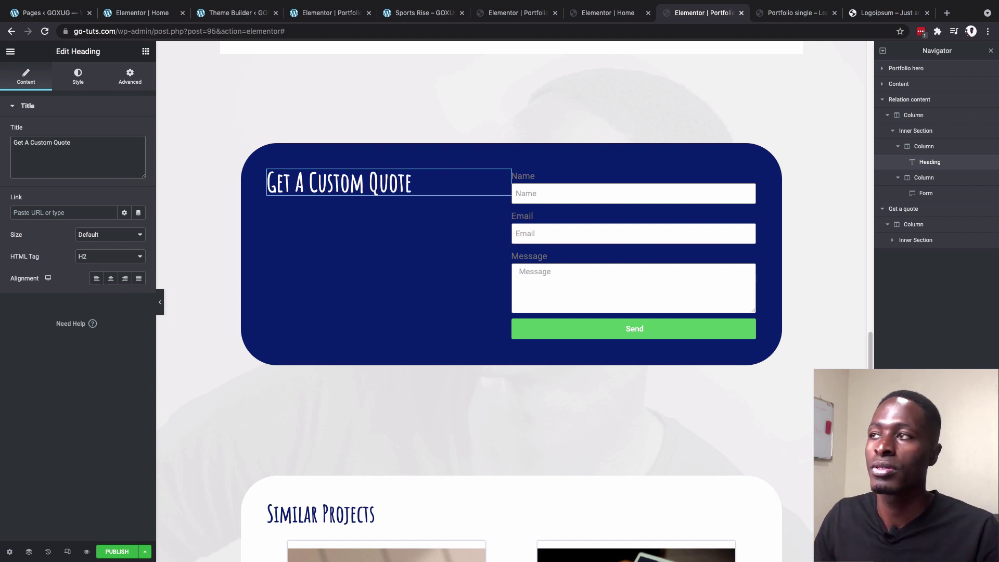
# Step: Split the heading over three lines by inserting <br> tags after "Get A" and after "Custom"
pyautogui.click(32, 145)
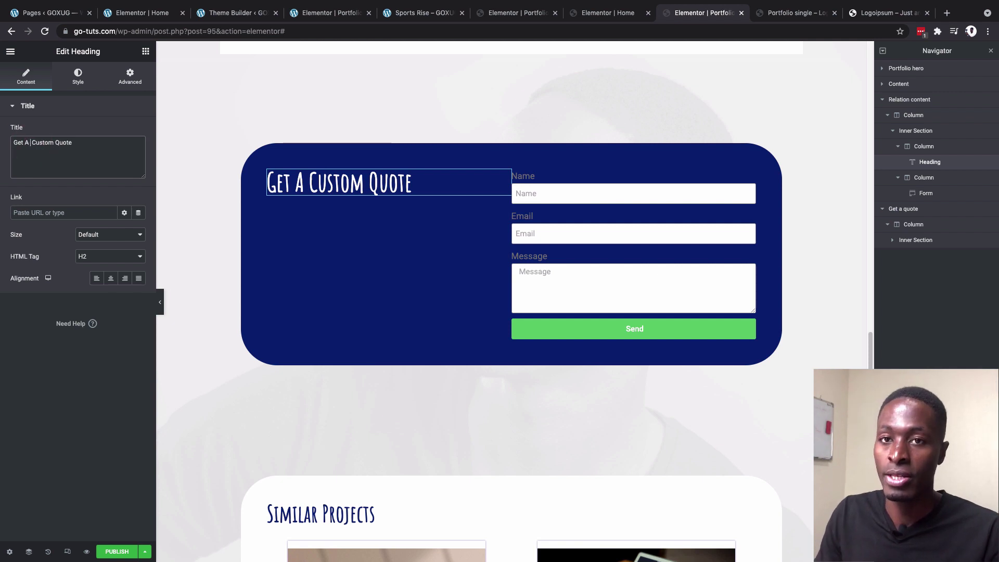
pyautogui.write('<>br')
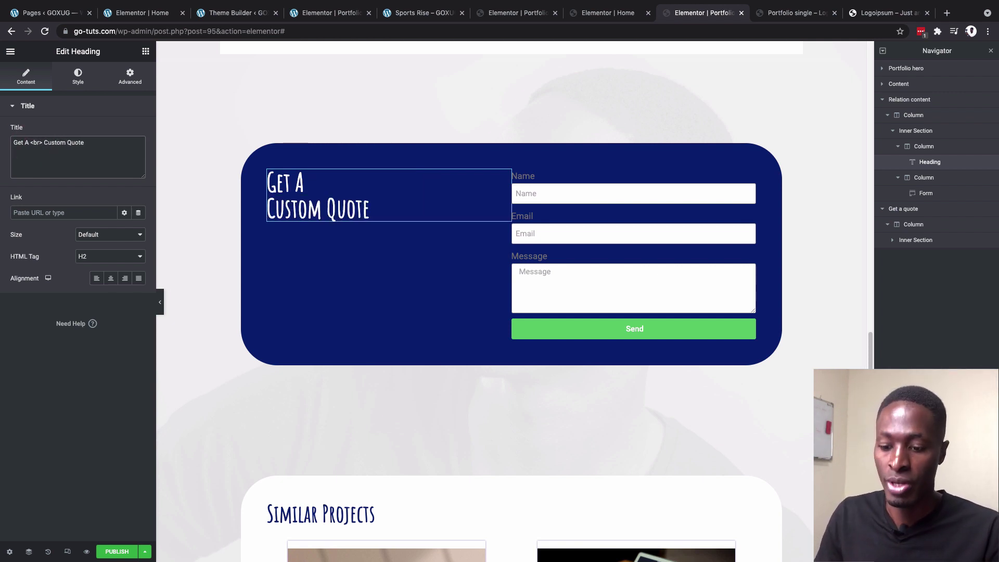
pyautogui.write(',')
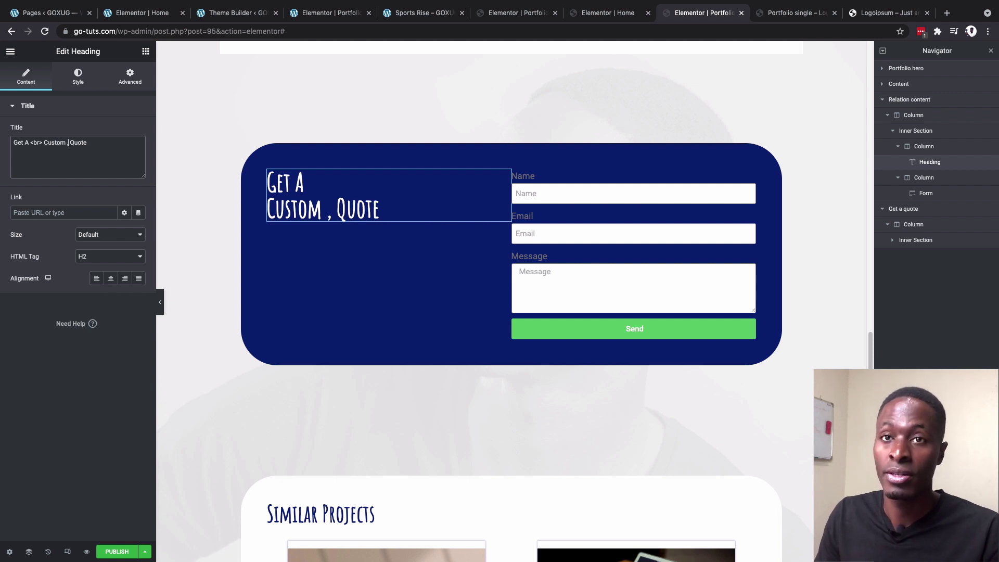
pyautogui.press('BackSpace')
pyautogui.write('>')
pyautogui.press('BackSpace')
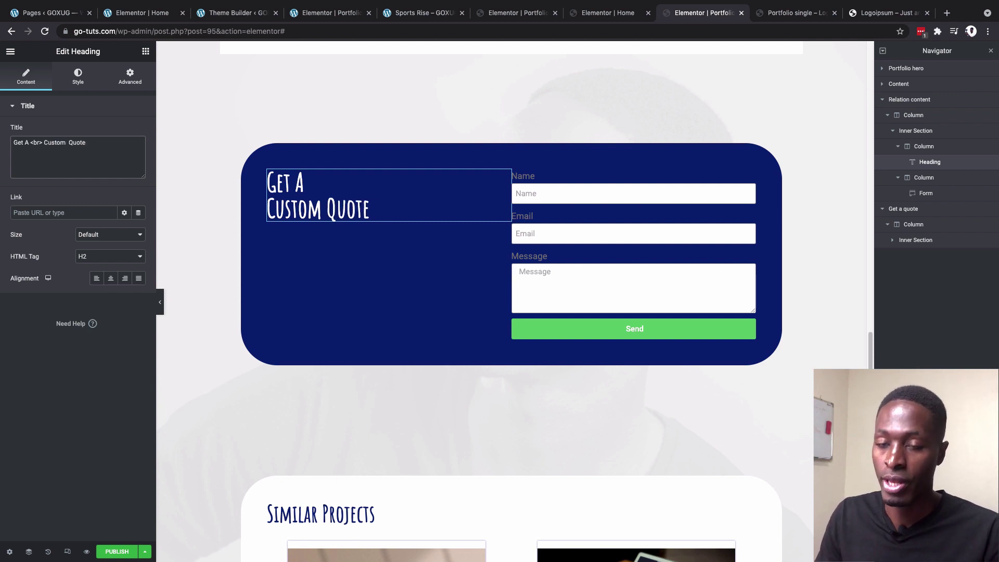
pyautogui.write('<.')
pyautogui.press('BackSpace')
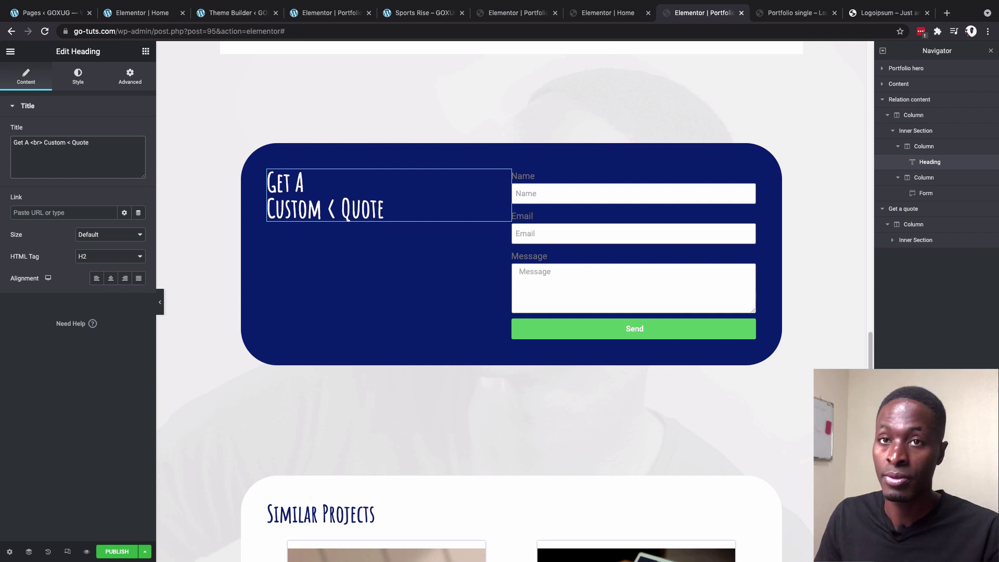
pyautogui.write('>')
pyautogui.write('br>')
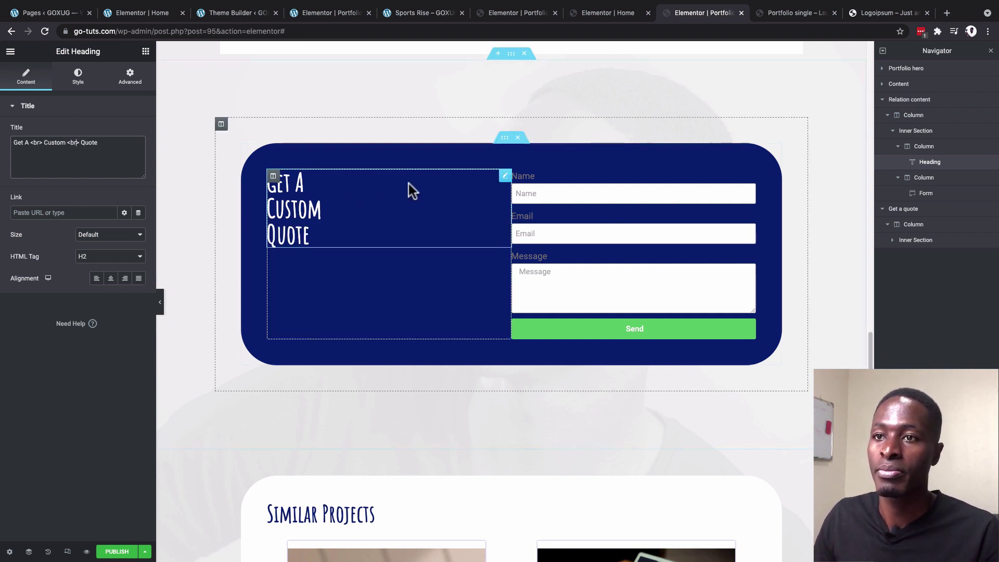
# Step: Set the font size of the Get A Custom Quote heading to 100 px
pyautogui.click(505, 178)
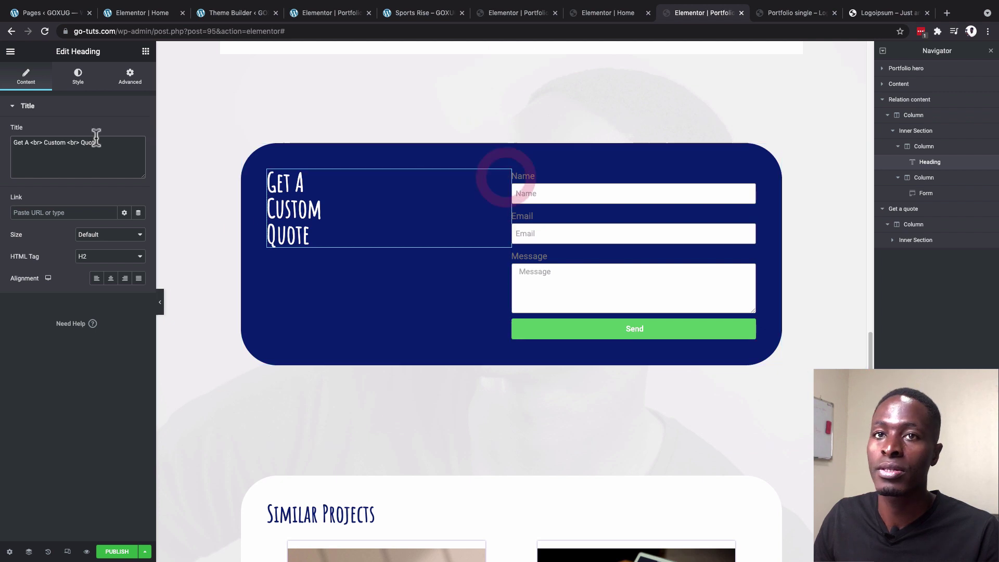
pyautogui.click(78, 75)
pyautogui.click(139, 153)
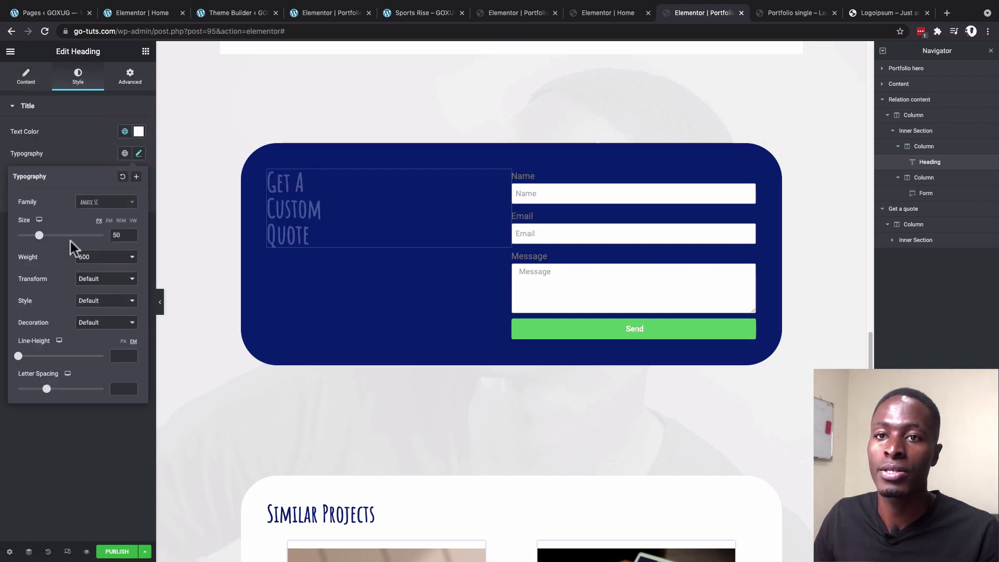
pyautogui.moveTo(39, 235); pyautogui.dragTo(65, 246)
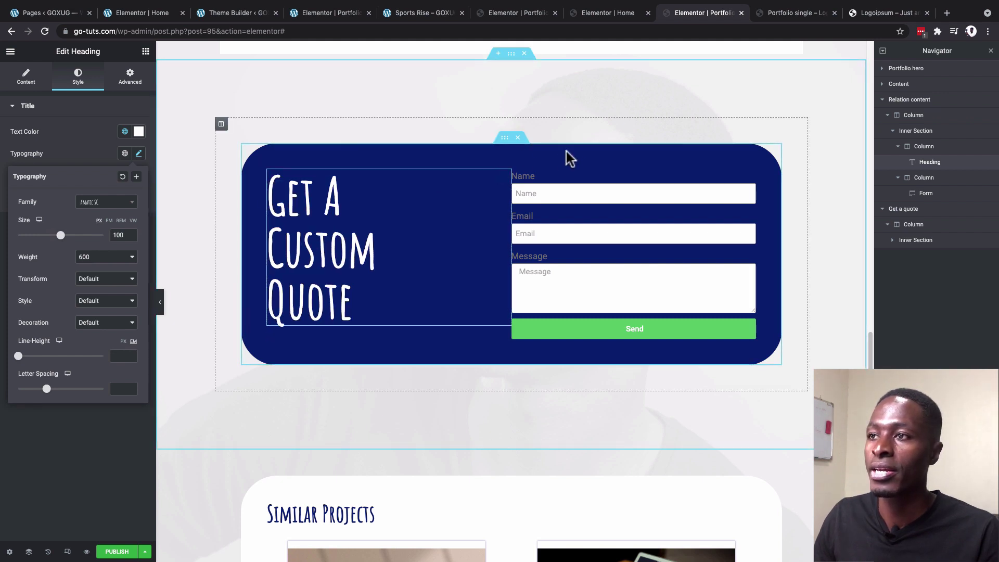
# Step: Set the padding of the blue inner section to 80 px on all sides
pyautogui.click(504, 140)
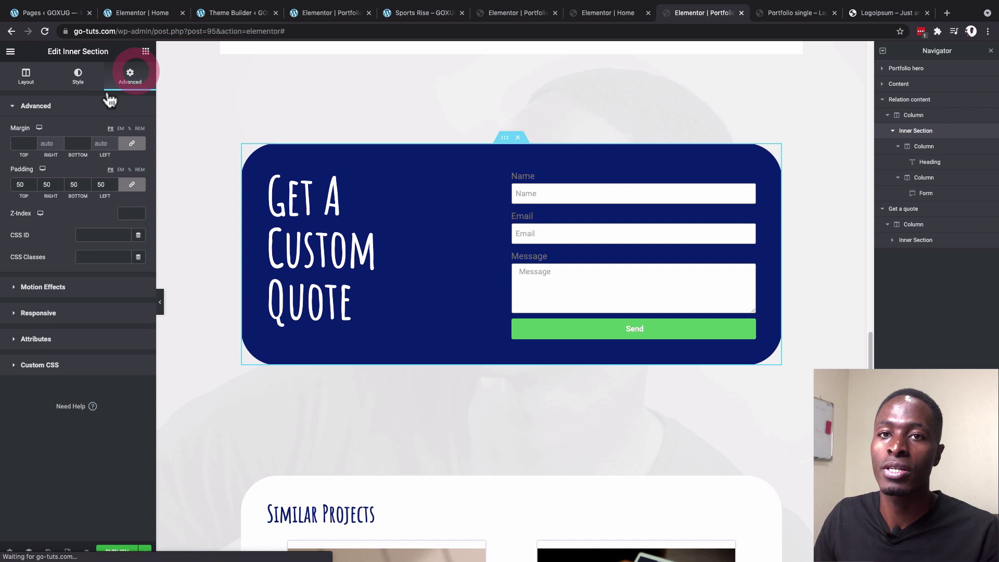
pyautogui.doubleClick(22, 185)
pyautogui.write('80')
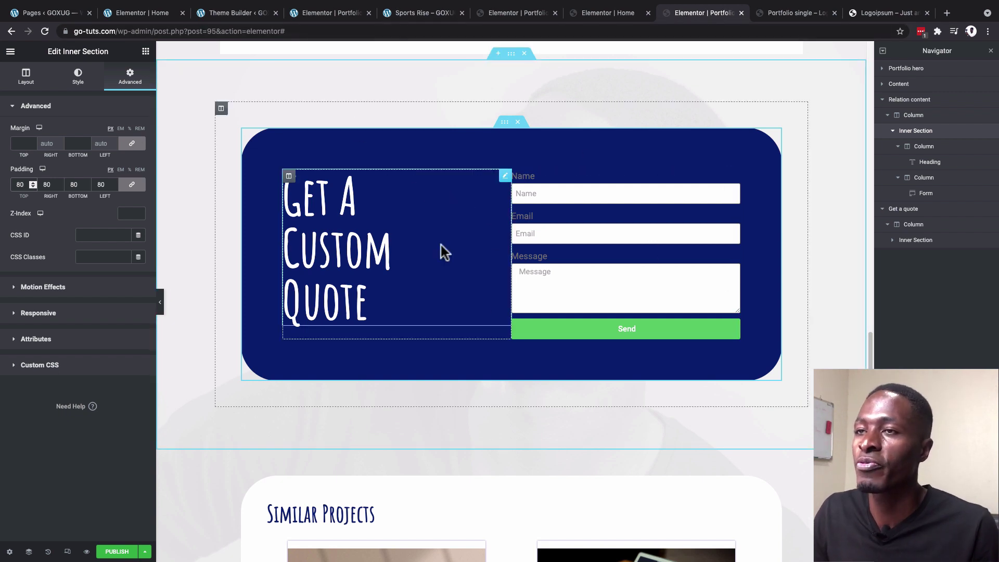
# Step: Move the section named "Get a quote", which holds the Similar Projects listing, above the Relation content section
pyautogui.click(336, 16)
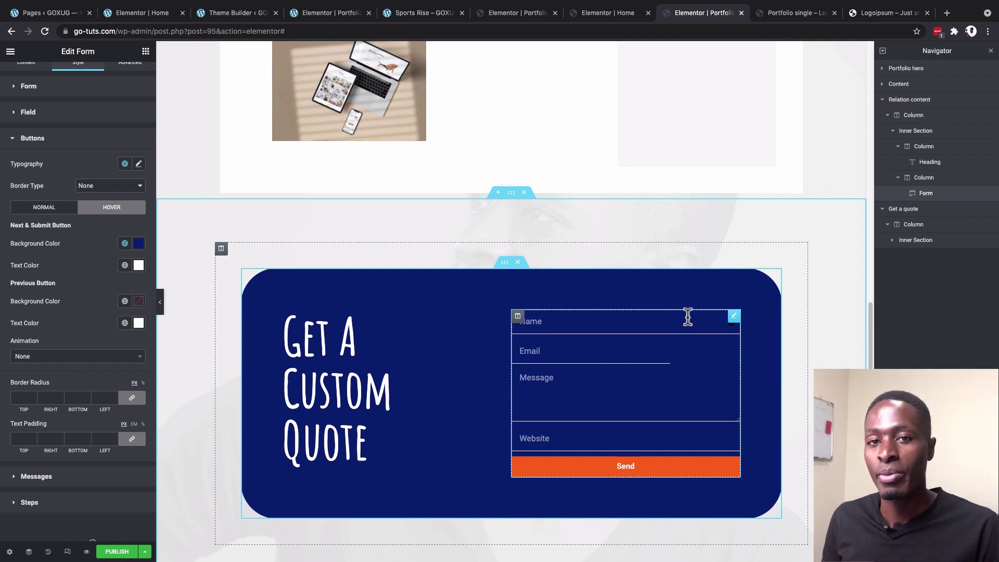
pyautogui.scroll(-12, 763, 265)
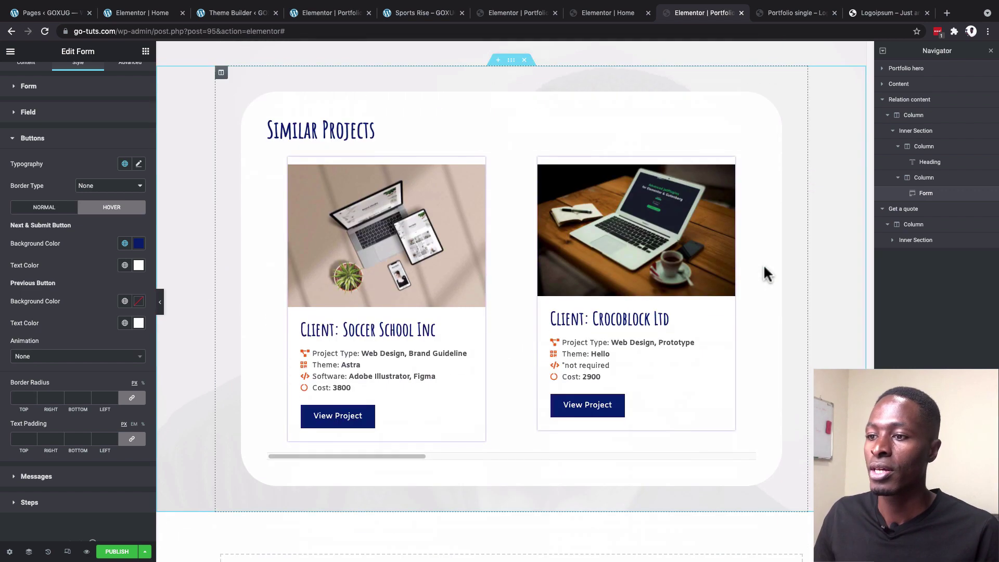
pyautogui.scroll(9, 763, 265)
pyautogui.scroll(3, 764, 266)
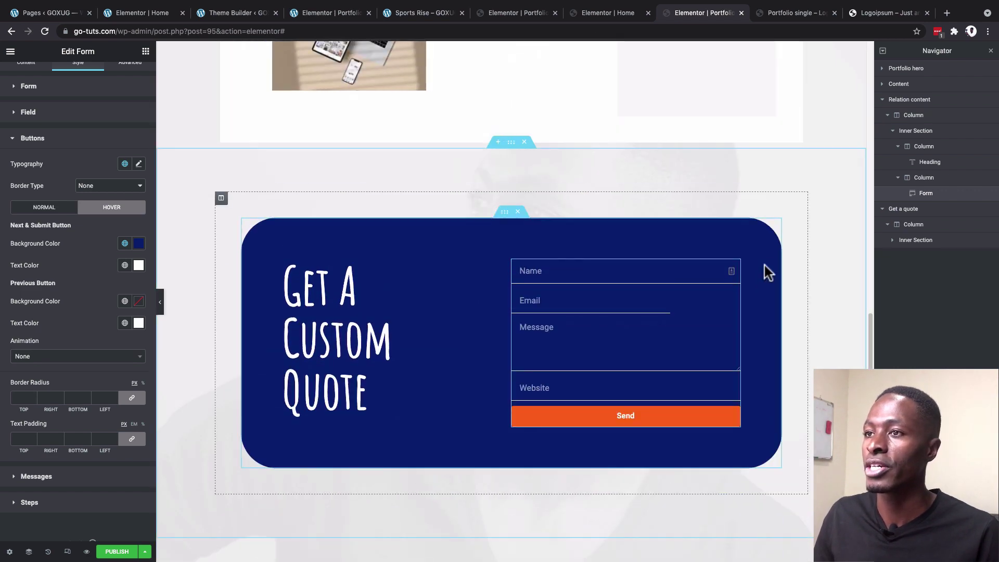
pyautogui.moveTo(911, 209); pyautogui.dragTo(911, 102)
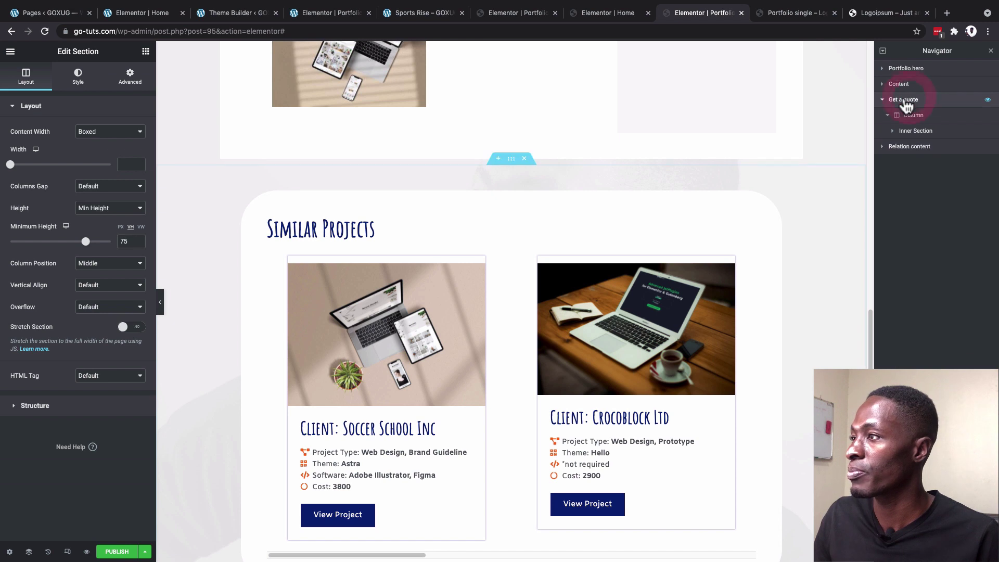
# Step: Rename the Similar Projects section from "Get a quote" to "Related content"
pyautogui.doubleClick(906, 100)
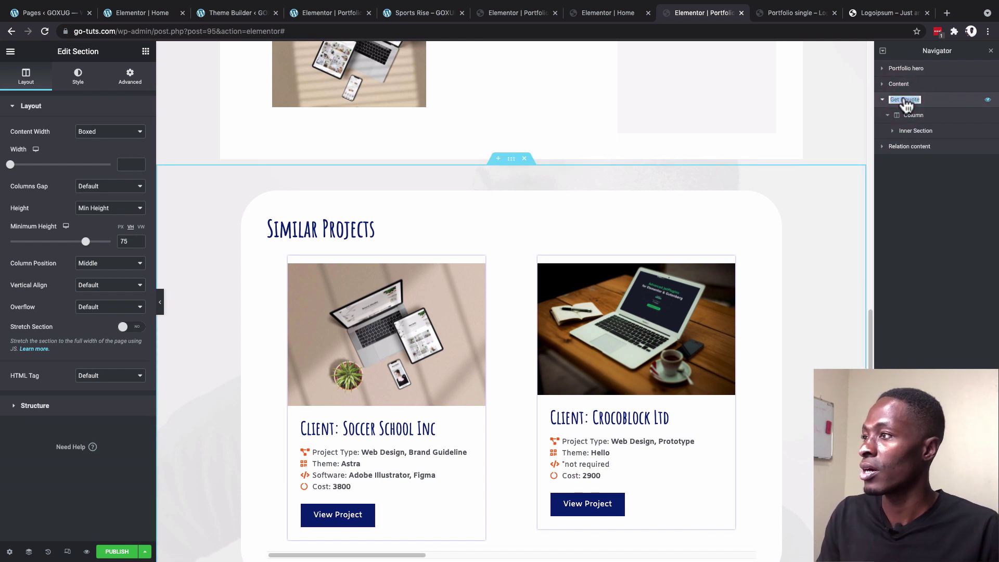
pyautogui.write('Related content')
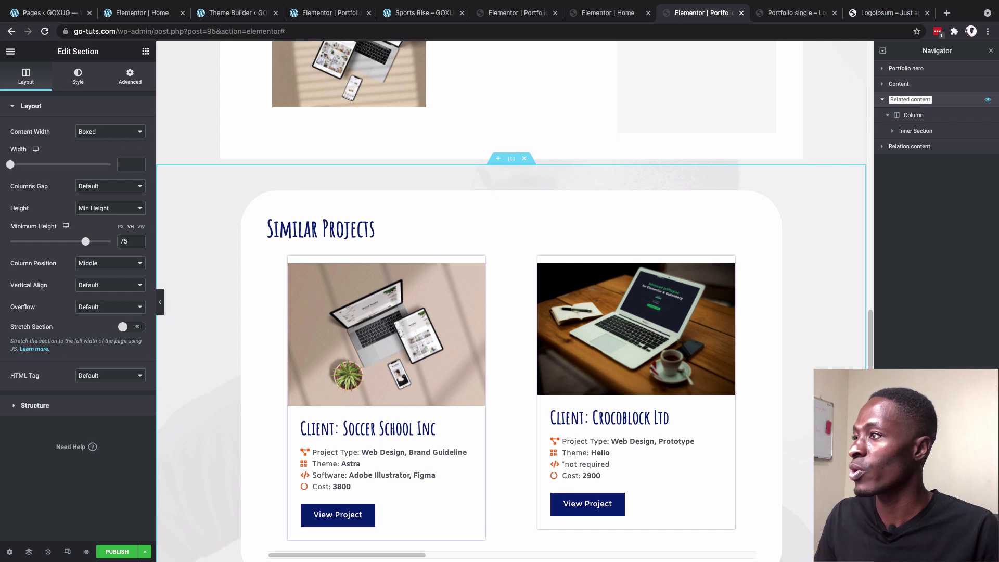
pyautogui.press('Return')
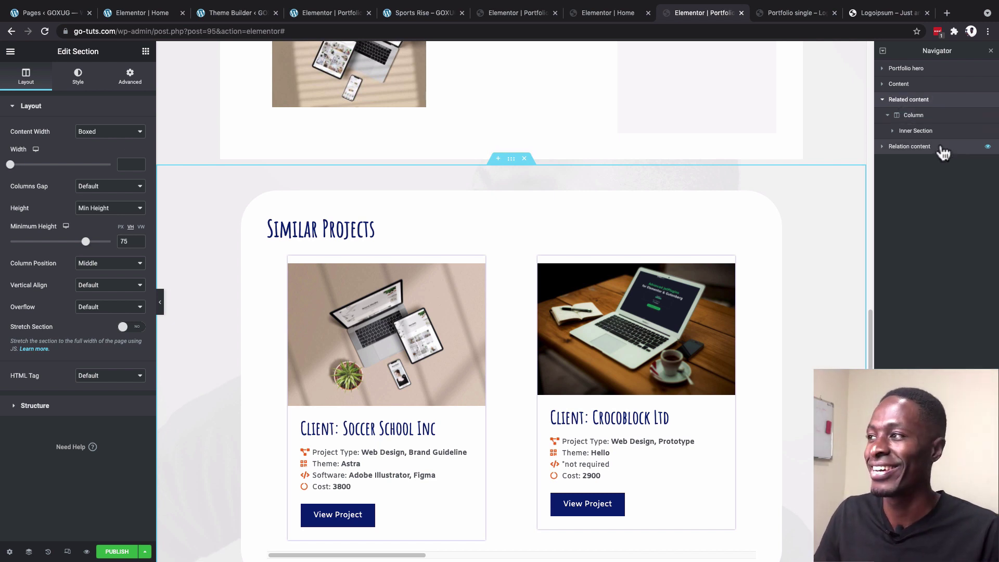
# Step: Rename the Relation content section with the quote form as "Quote"
pyautogui.click(906, 147)
pyautogui.doubleClick(906, 150)
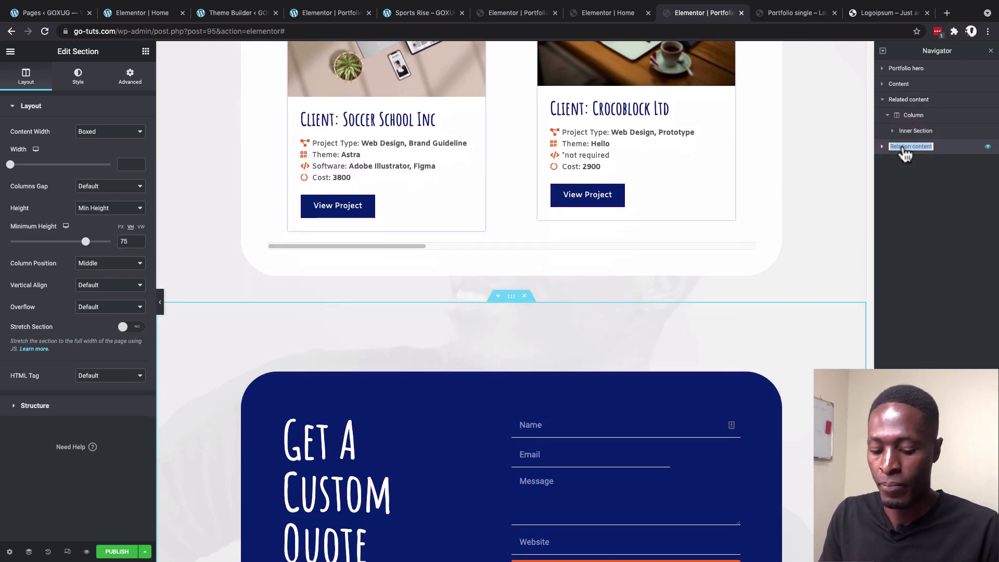
pyautogui.write('Quote')
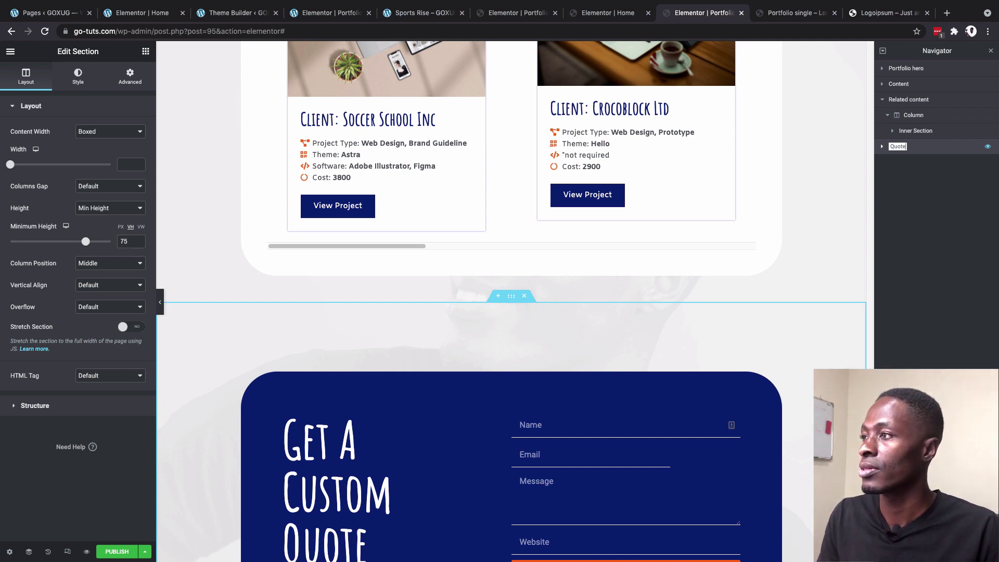
pyautogui.click(961, 150)
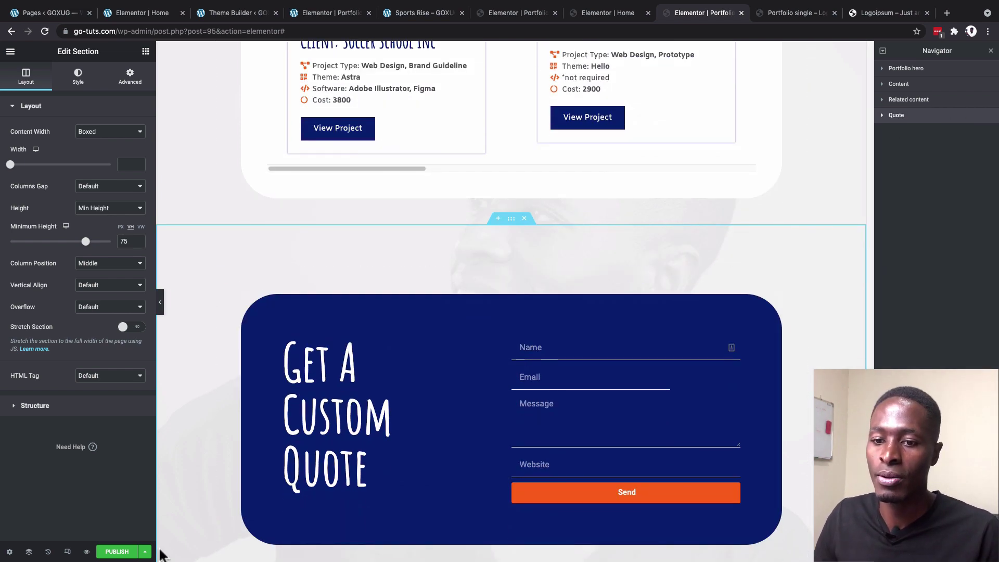
# Step: Publish the template with a display condition that includes all Portfolio items, and save the publish settings
pyautogui.click(115, 551)
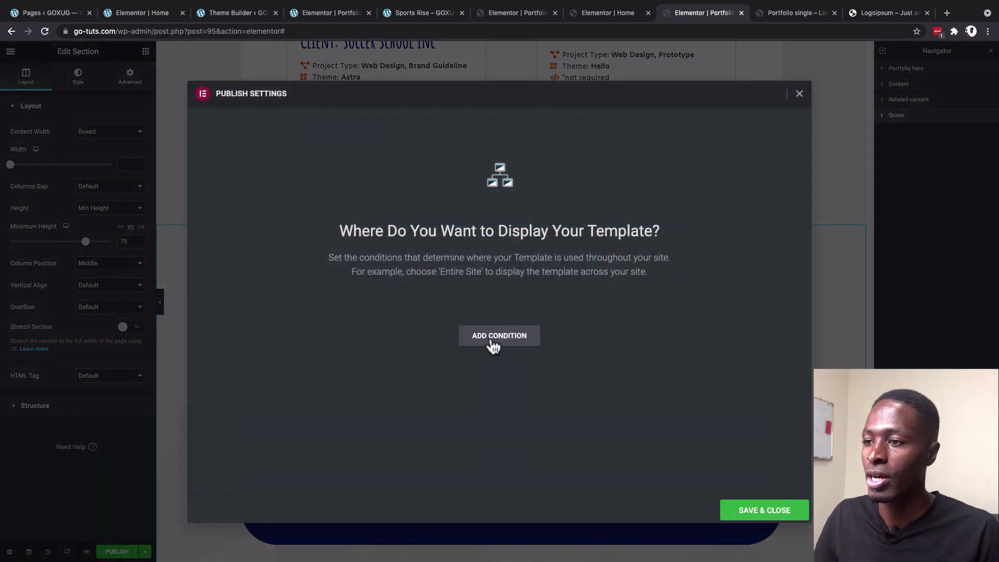
pyautogui.click(493, 343)
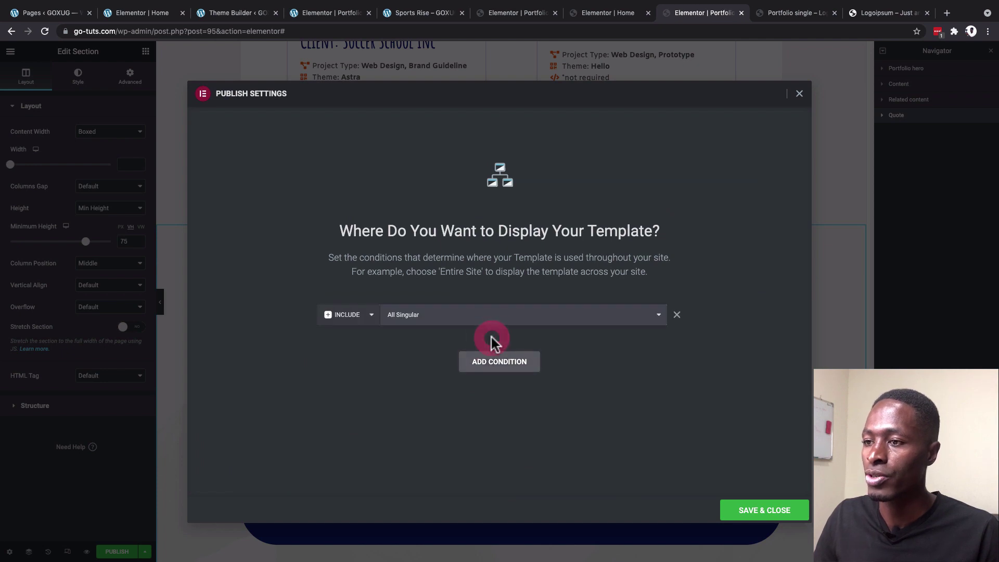
pyautogui.click(453, 319)
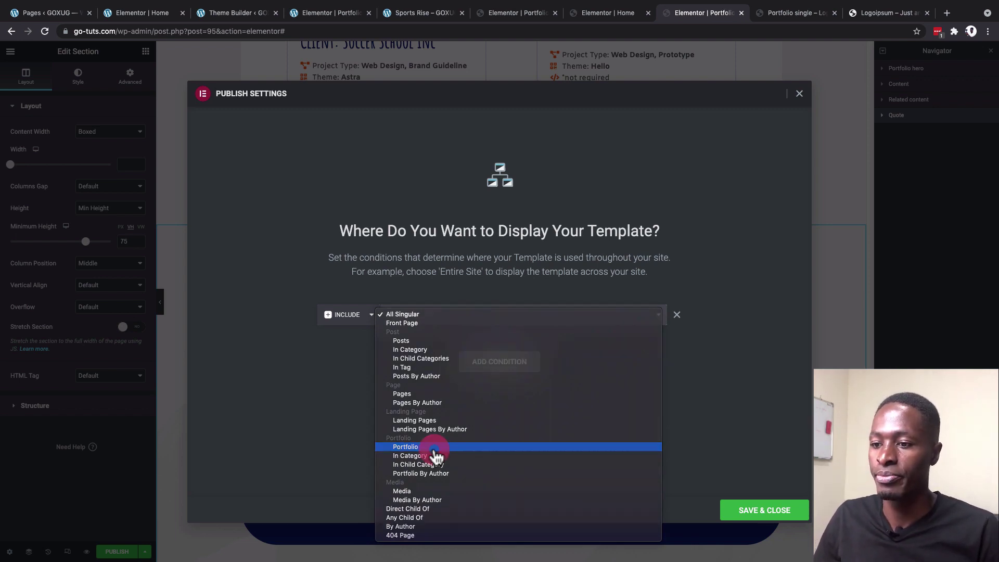
pyautogui.click(435, 449)
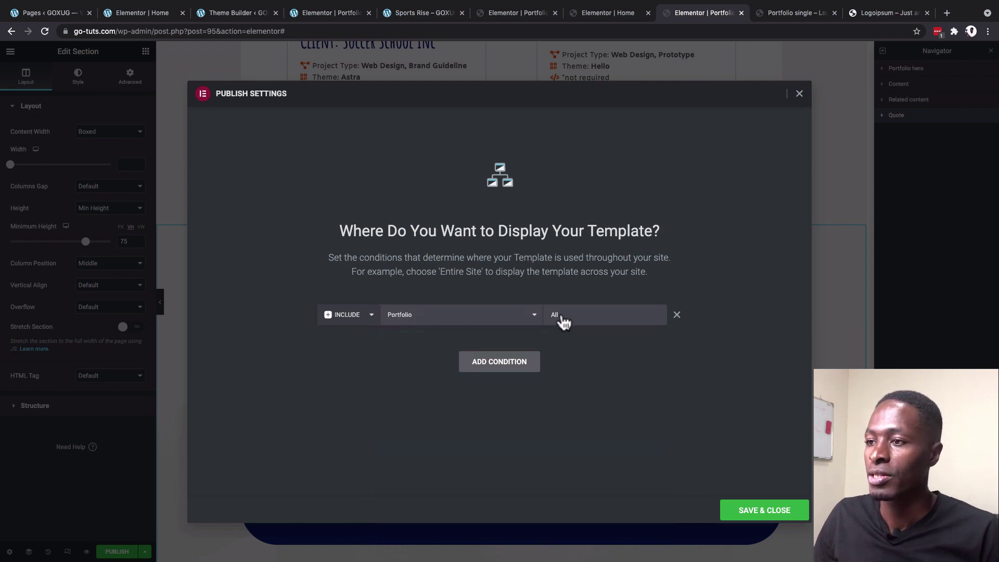
pyautogui.click(578, 320)
pyautogui.click(537, 403)
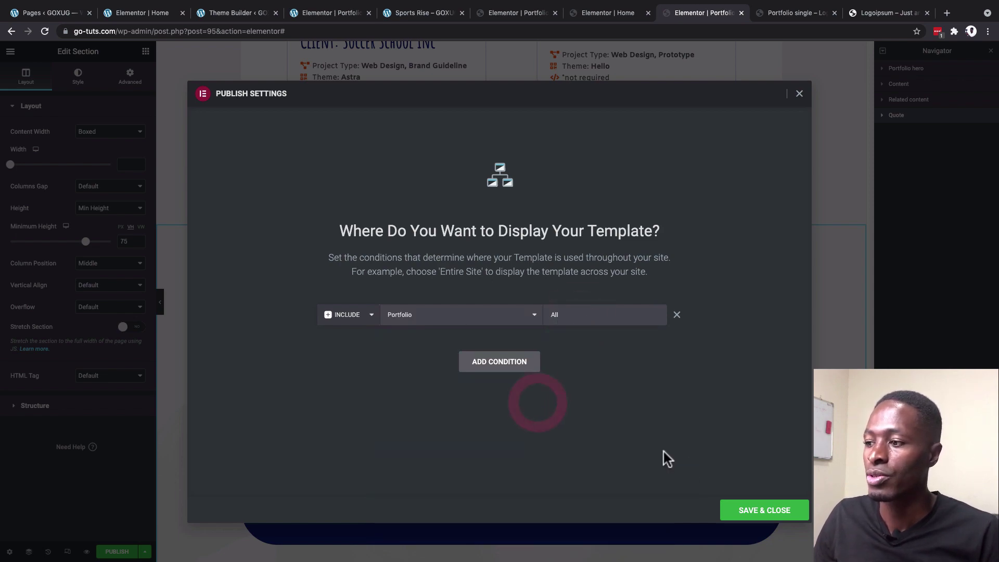
pyautogui.click(769, 510)
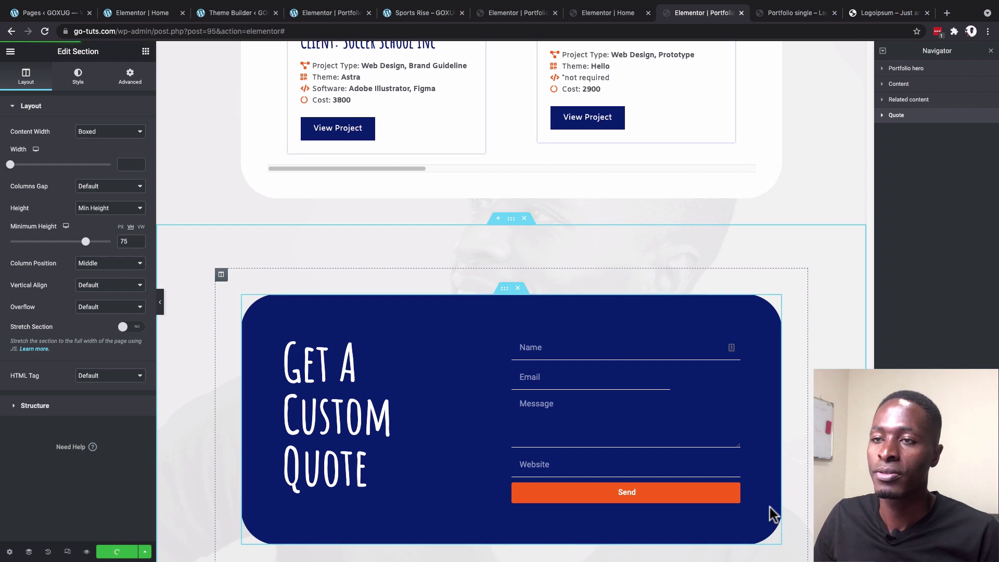
# Step: Open the Soccer School Inc project from the live home page and examine its single page down to the quote form
pyautogui.click(884, 12)
pyautogui.scroll(-2, 583, 382)
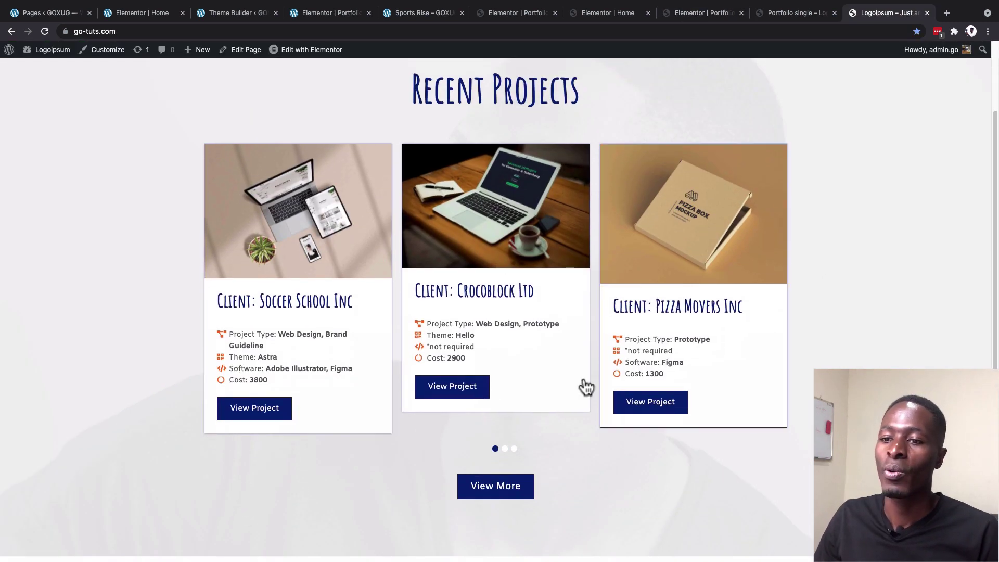
pyautogui.click(247, 416)
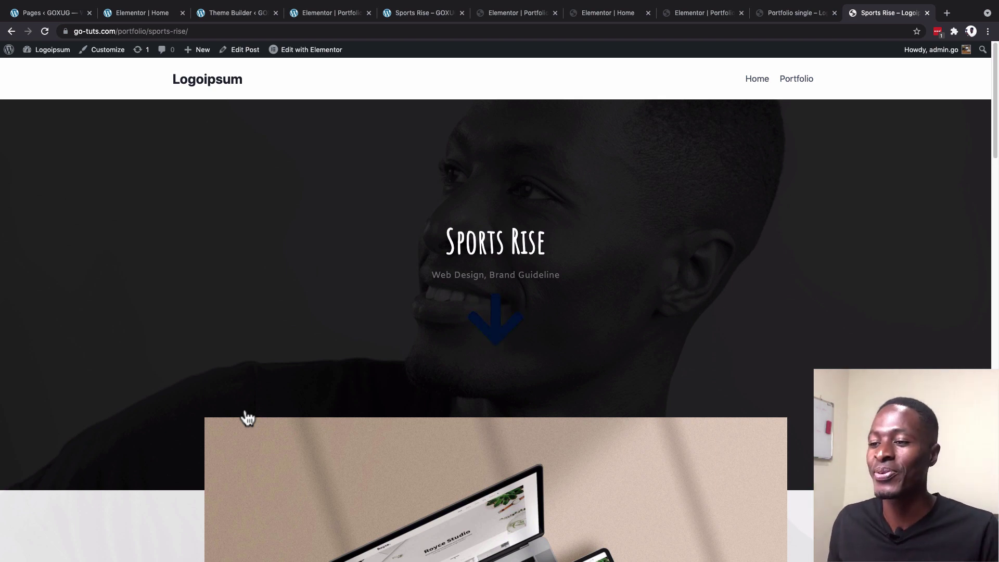
pyautogui.scroll(-2, 182, 420)
pyautogui.scroll(-5, 151, 404)
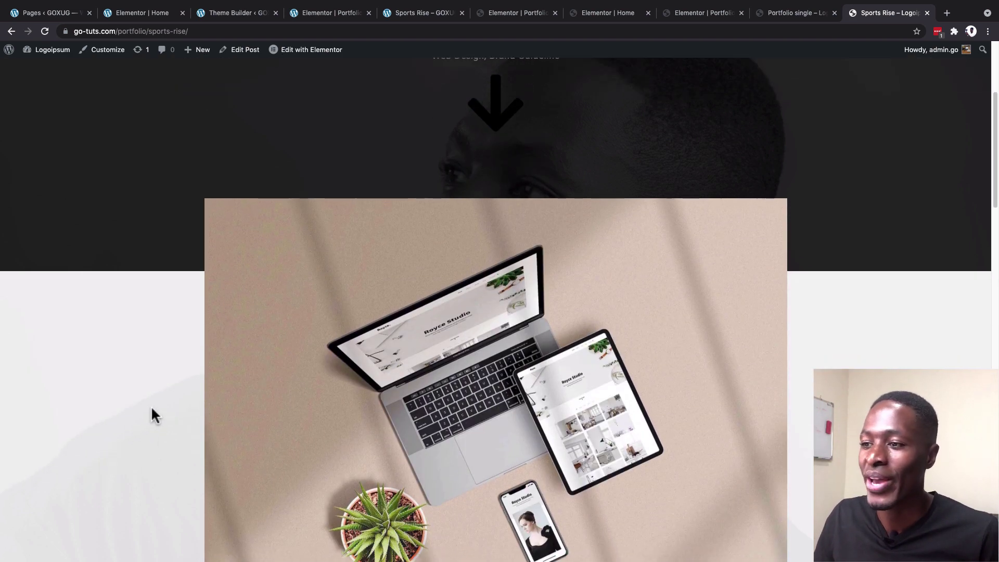
pyautogui.scroll(-6, 152, 404)
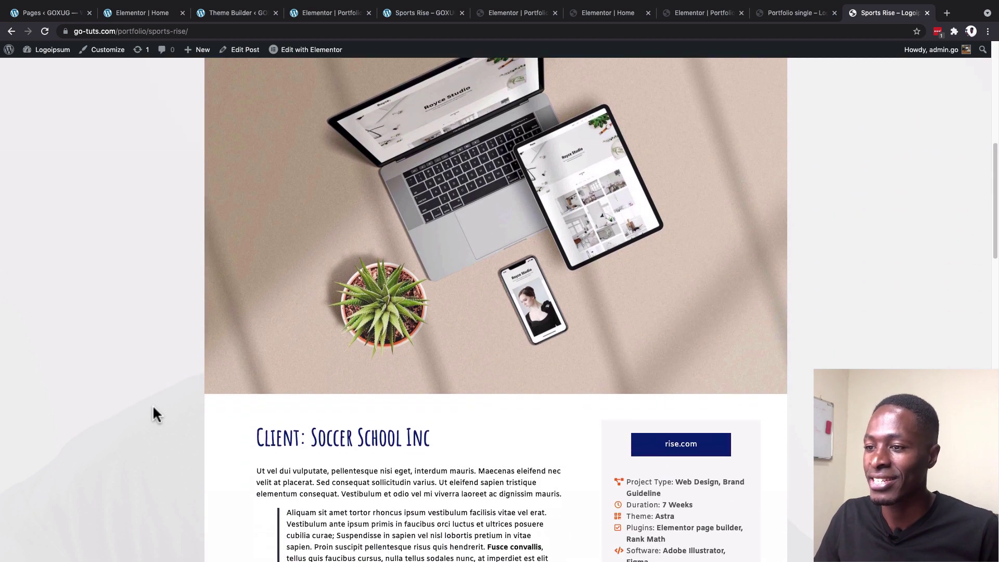
pyautogui.scroll(-4, 153, 403)
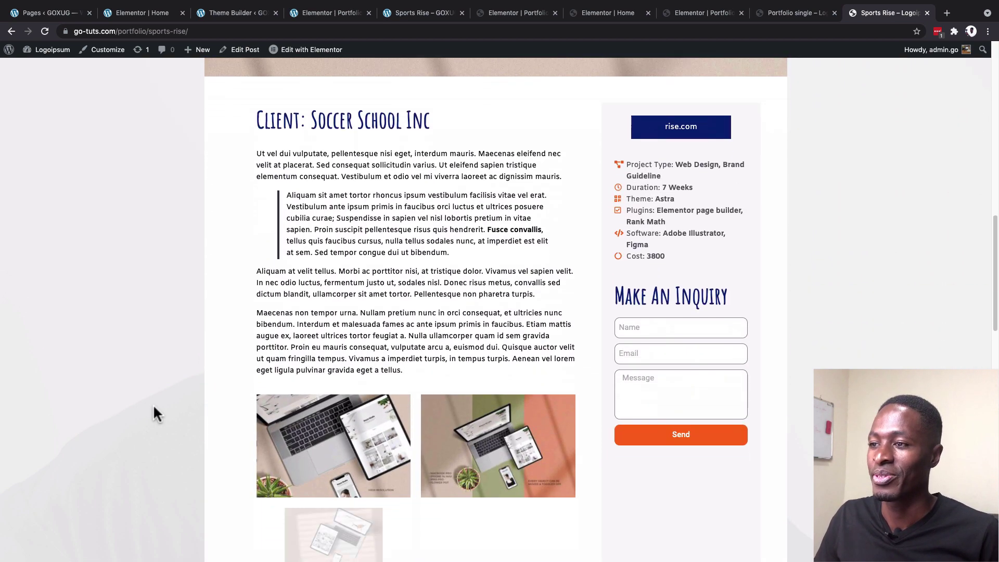
pyautogui.scroll(-9, 154, 403)
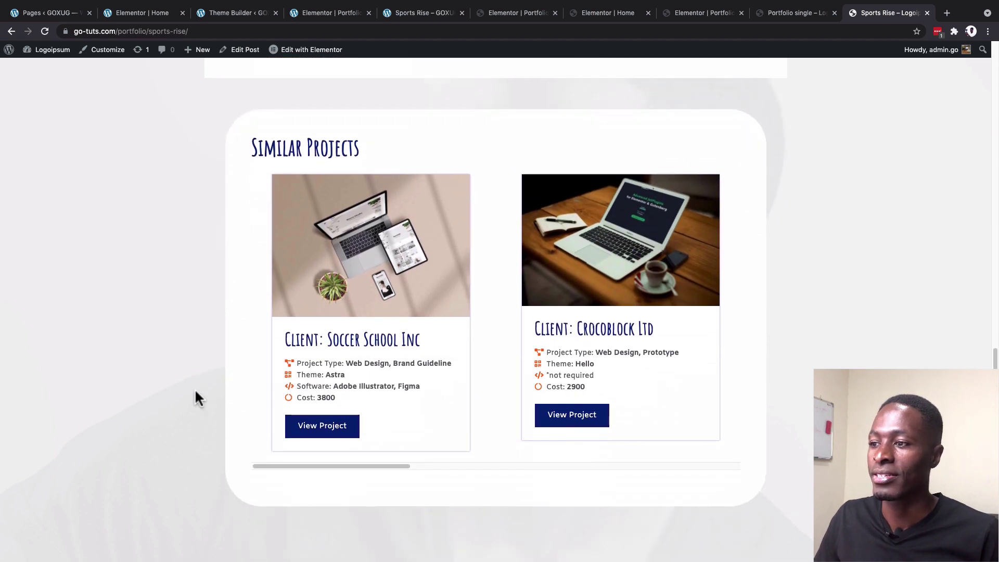
pyautogui.scroll(-7, 198, 388)
pyautogui.scroll(-2, 201, 391)
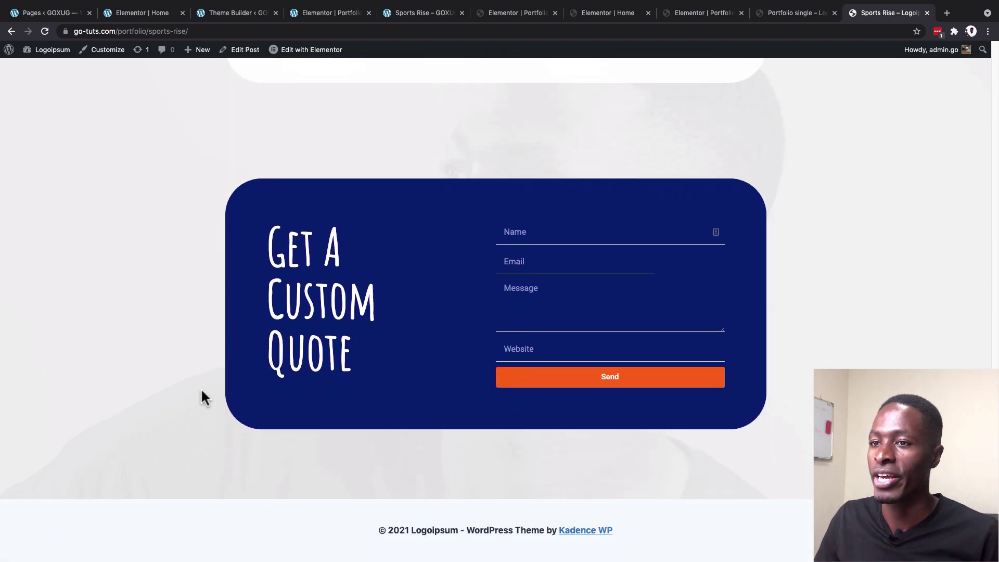
pyautogui.scroll(9, 201, 391)
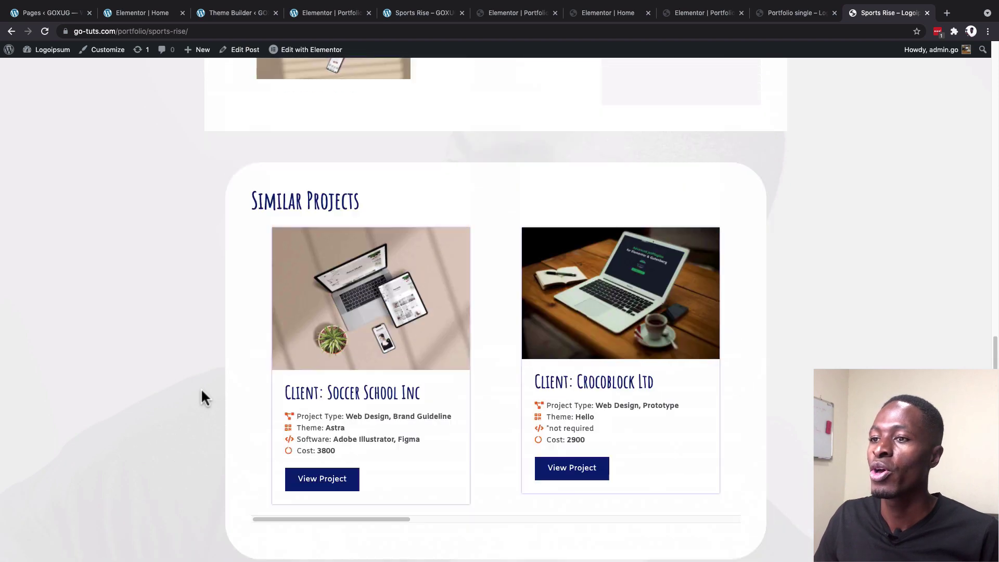
# Step: Return to the portfolio template editor and give the Similar Projects inner section a Fade In entrance animation
pyautogui.click(676, 16)
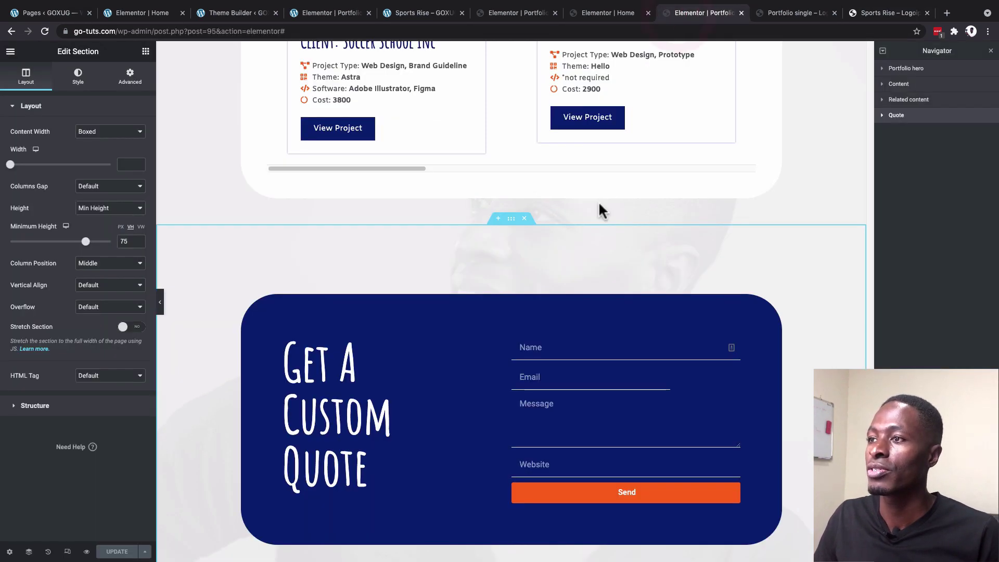
pyautogui.scroll(12, 598, 201)
pyautogui.scroll(-4, 599, 204)
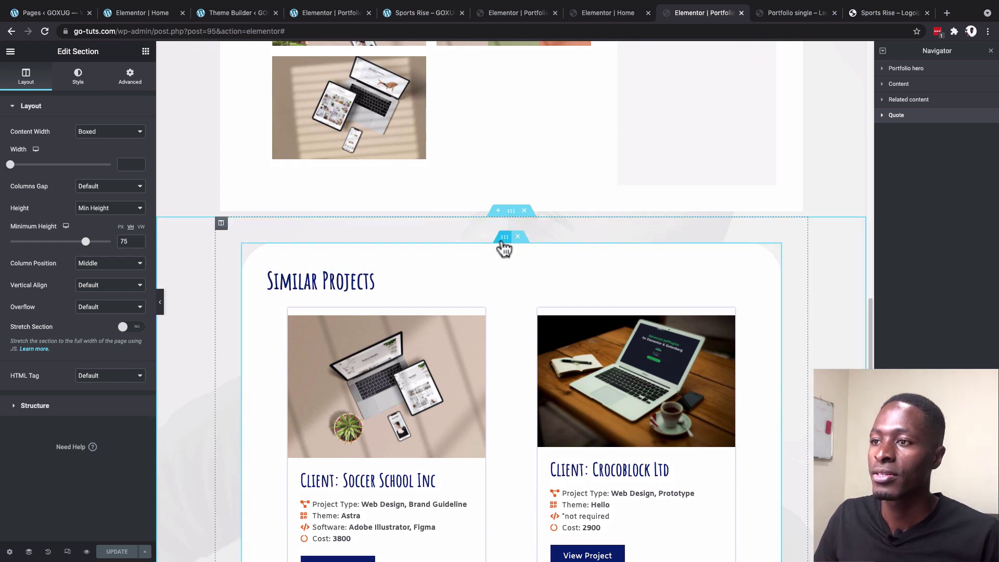
pyautogui.click(502, 242)
pyautogui.click(130, 77)
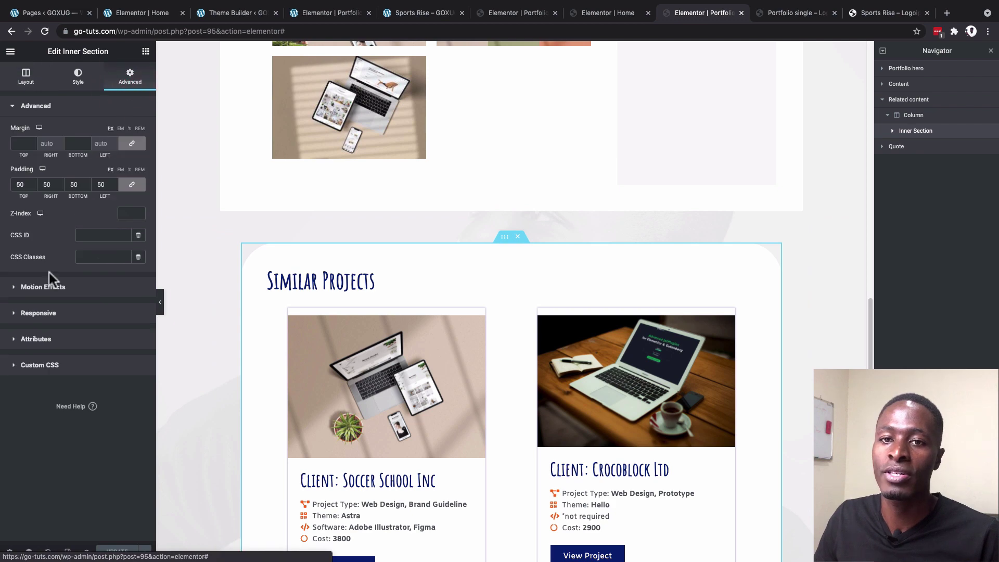
pyautogui.click(52, 290)
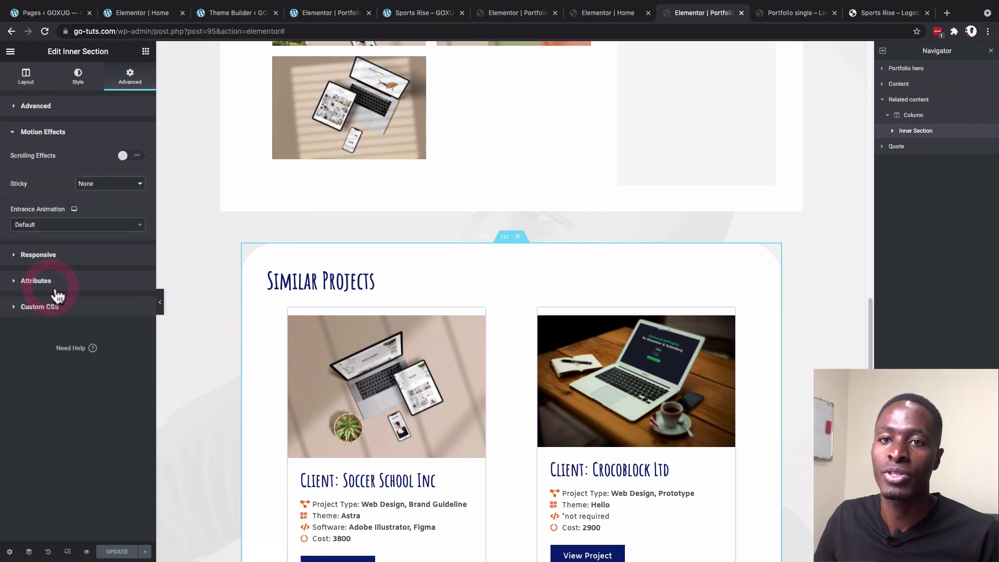
pyautogui.click(54, 229)
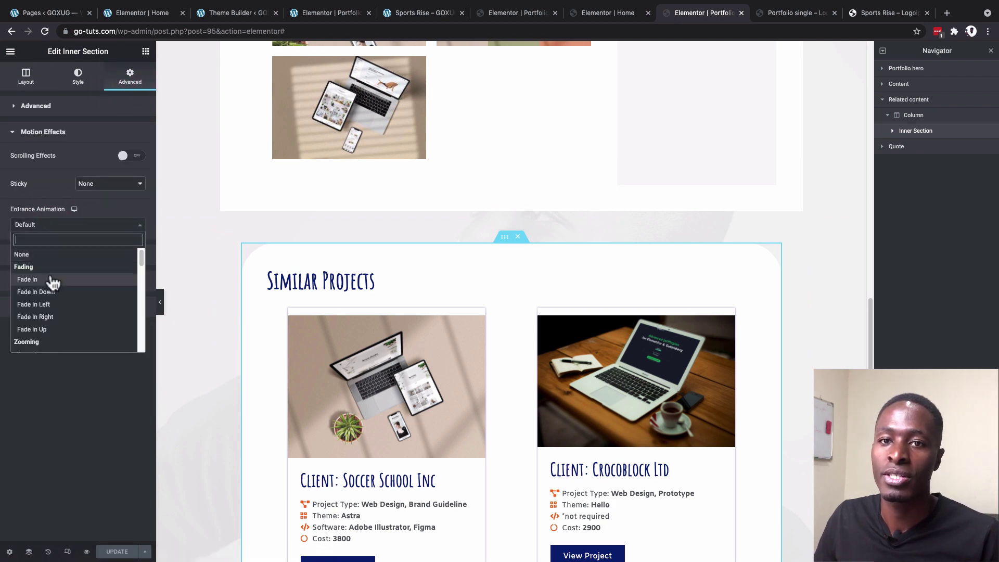
pyautogui.click(50, 275)
# Step: Give the blue Get A Custom Quote inner section a Fade In entrance animation
pyautogui.scroll(-8, 543, 336)
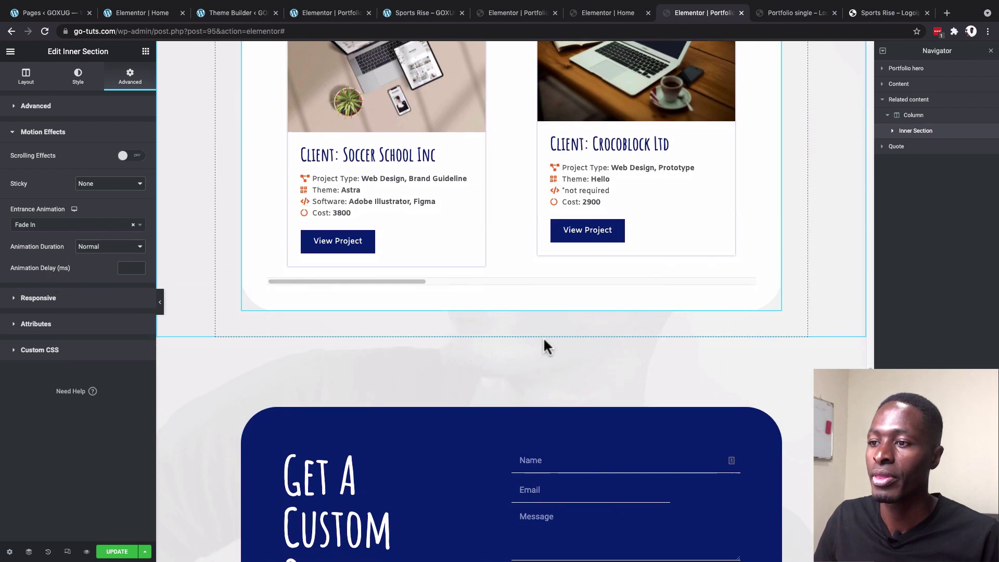
pyautogui.click(506, 272)
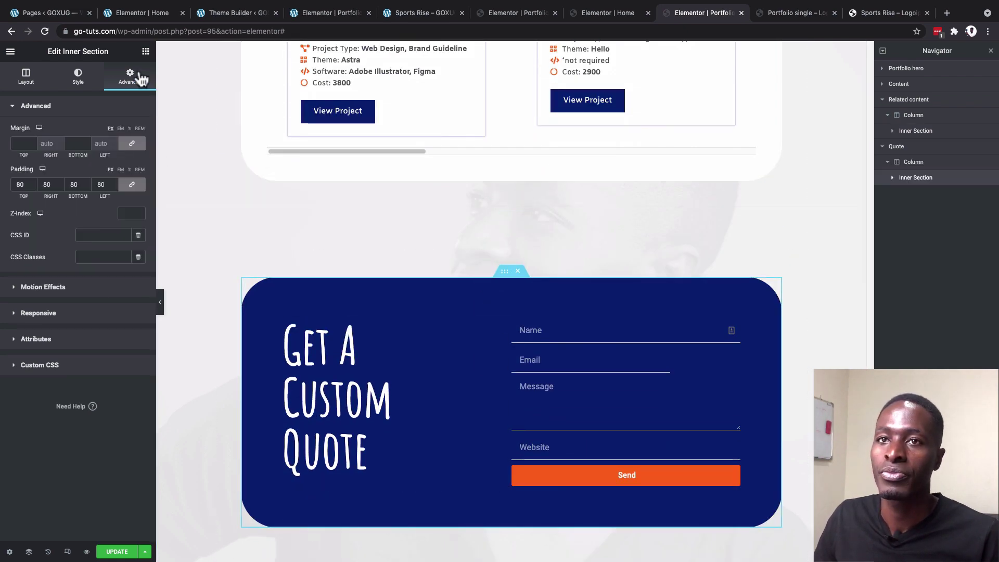
pyautogui.click(74, 290)
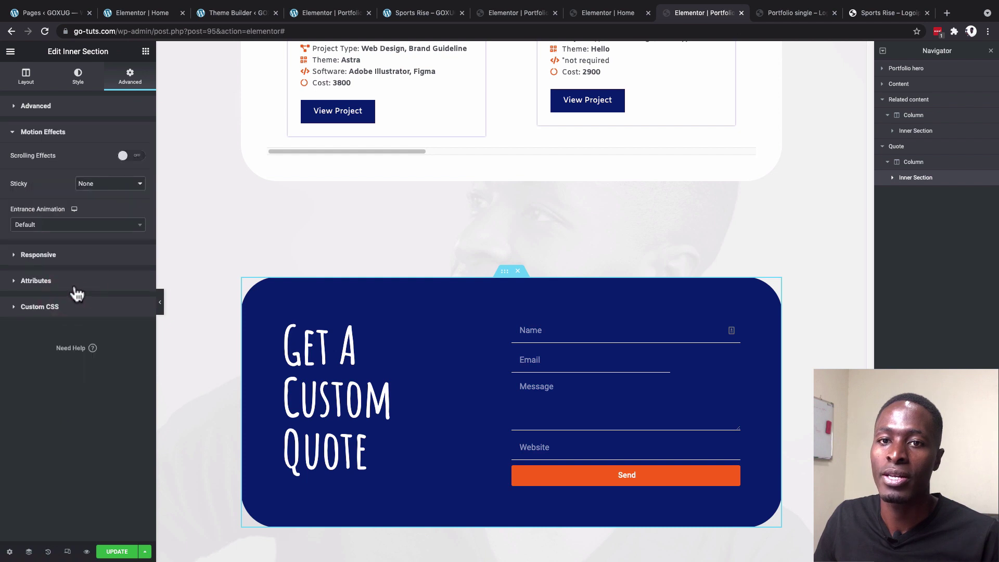
pyautogui.click(51, 225)
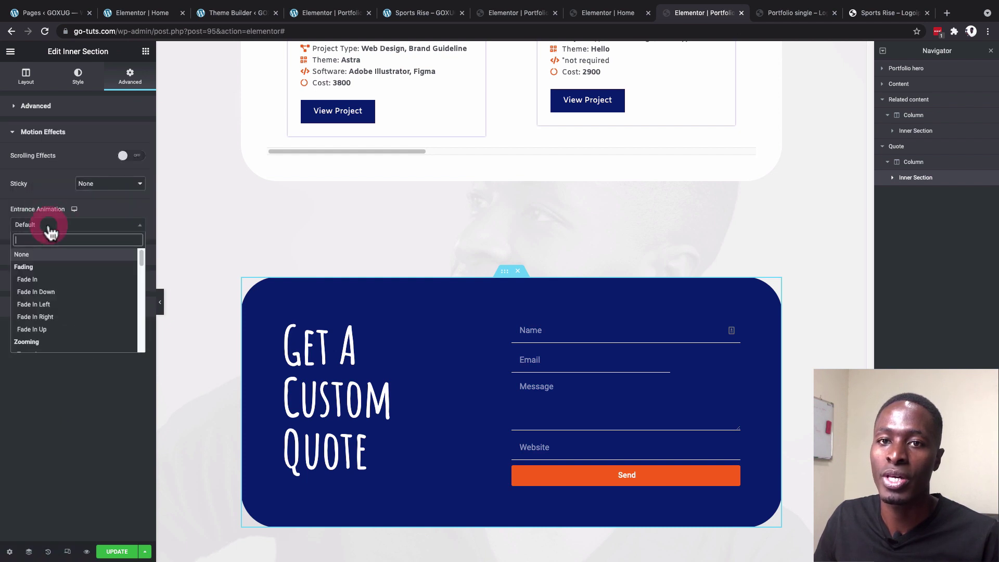
pyautogui.click(42, 277)
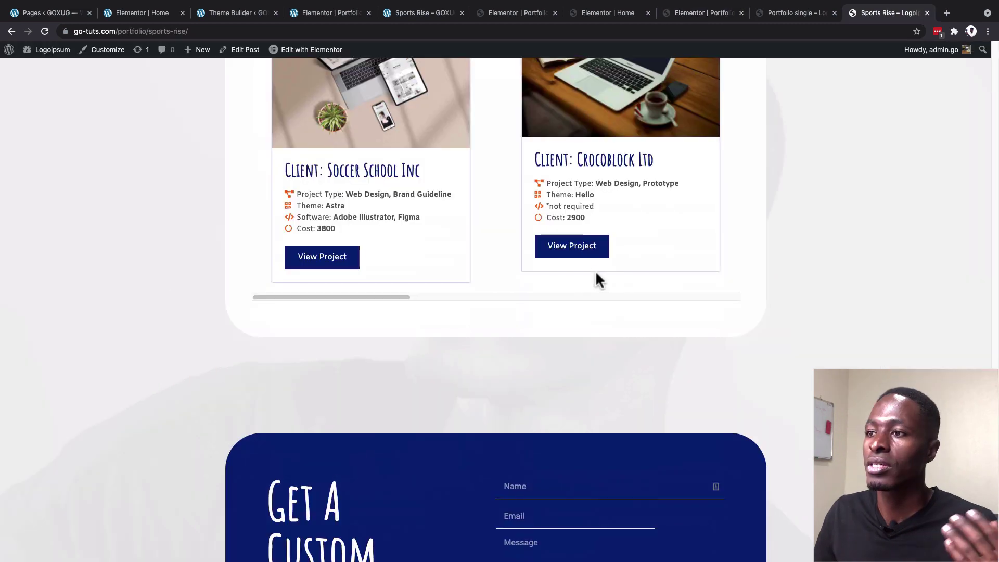
# Step: Open the Crocoblock Ltd project from Similar Projects on the live site and examine its page content and project details
pyautogui.press('super+9')
pyautogui.click(581, 255)
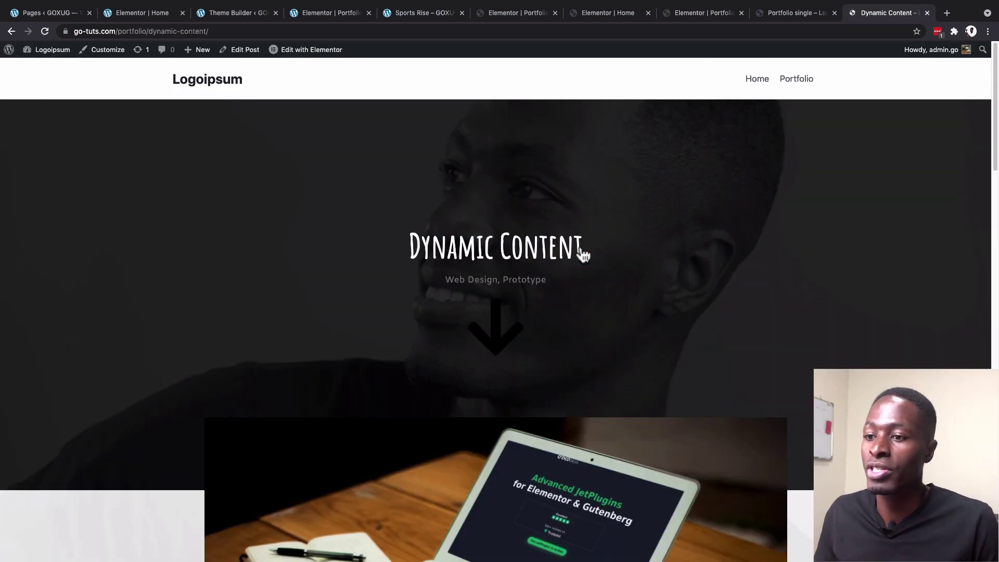
pyautogui.scroll(-10, 484, 342)
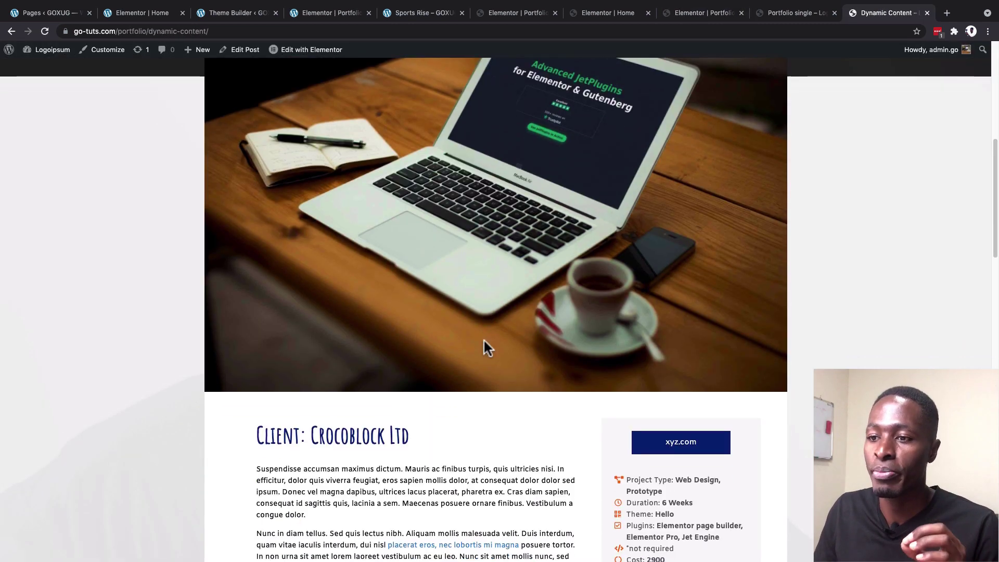
pyautogui.scroll(-3, 485, 336)
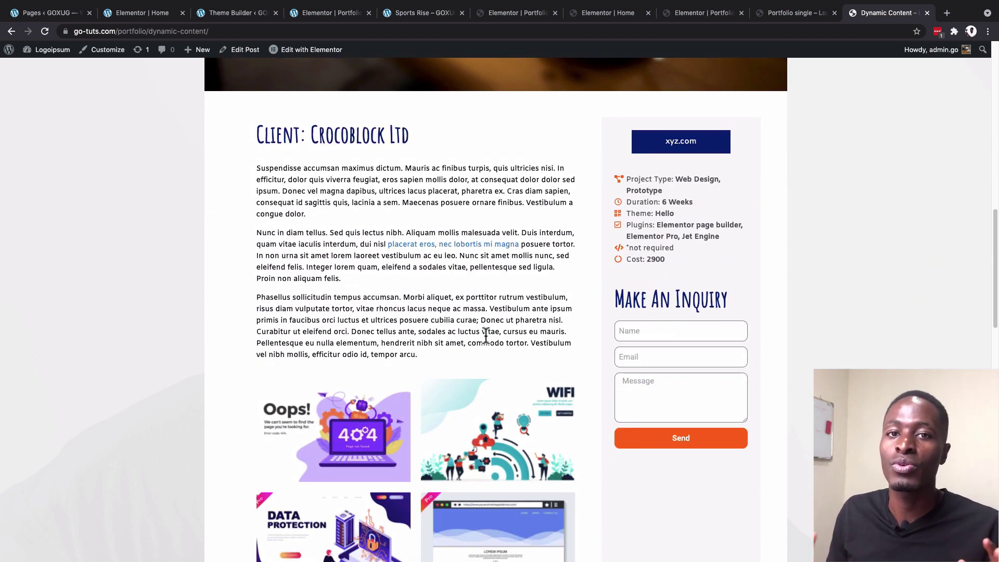
pyautogui.scroll(4, 485, 335)
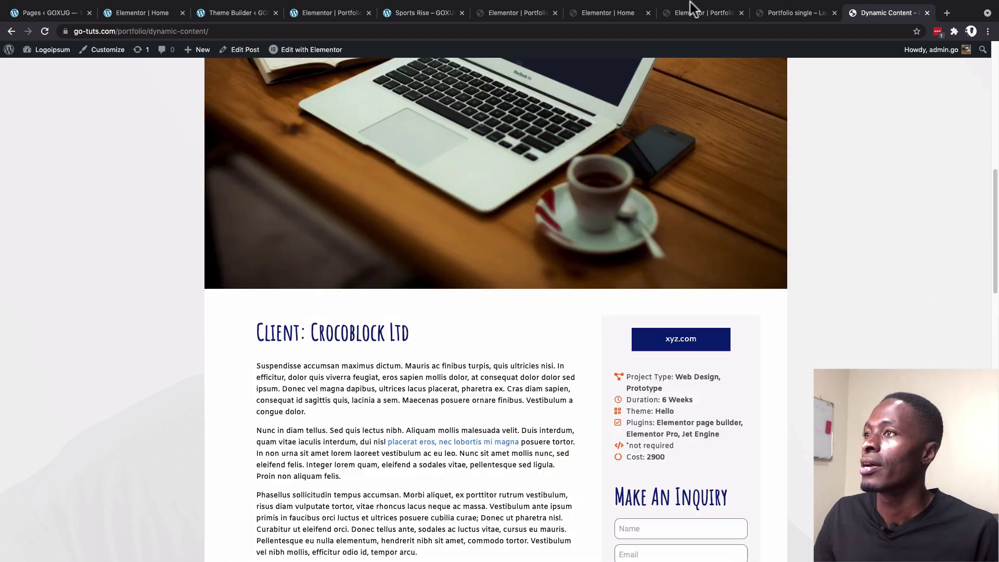
# Step: Go from the template preview to the WordPress dashboard and open the Archive templates in the Theme Builder
pyautogui.click(688, 13)
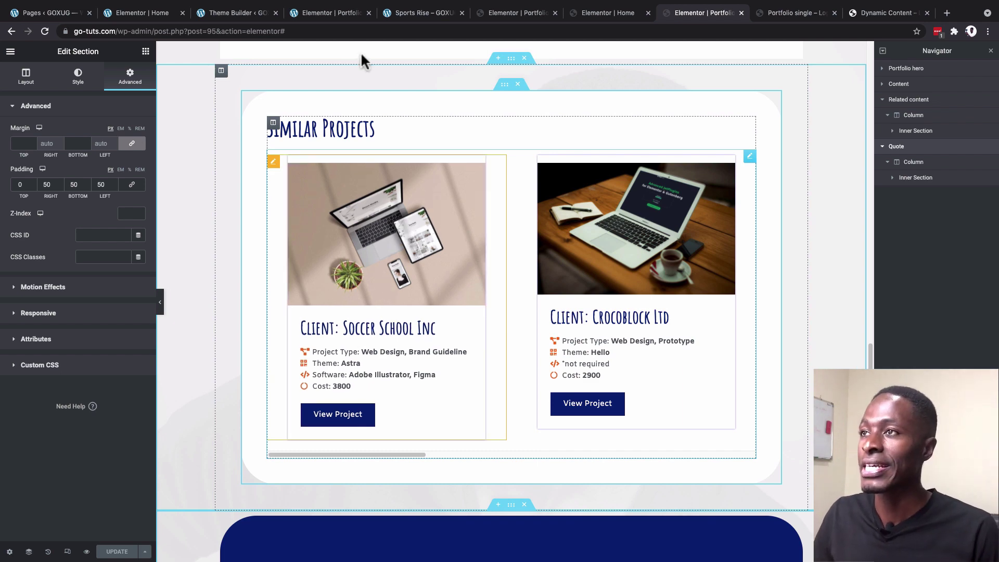
pyautogui.click(613, 16)
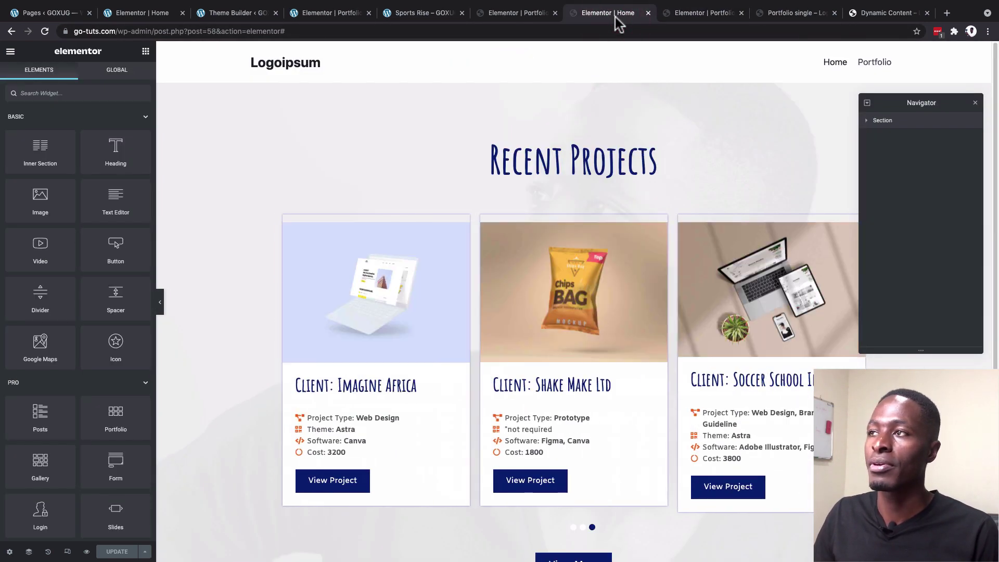
pyautogui.click(778, 12)
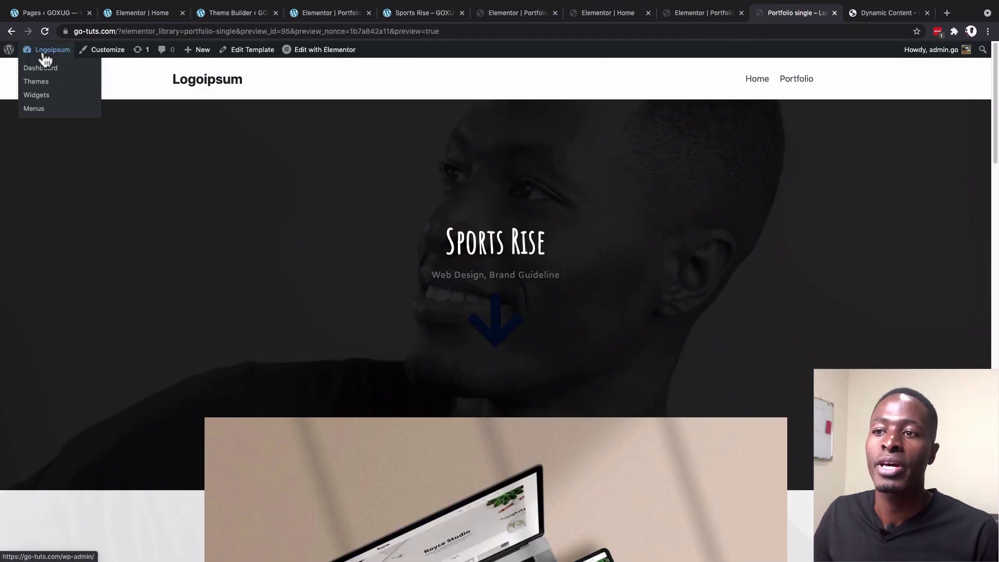
pyautogui.click(42, 67)
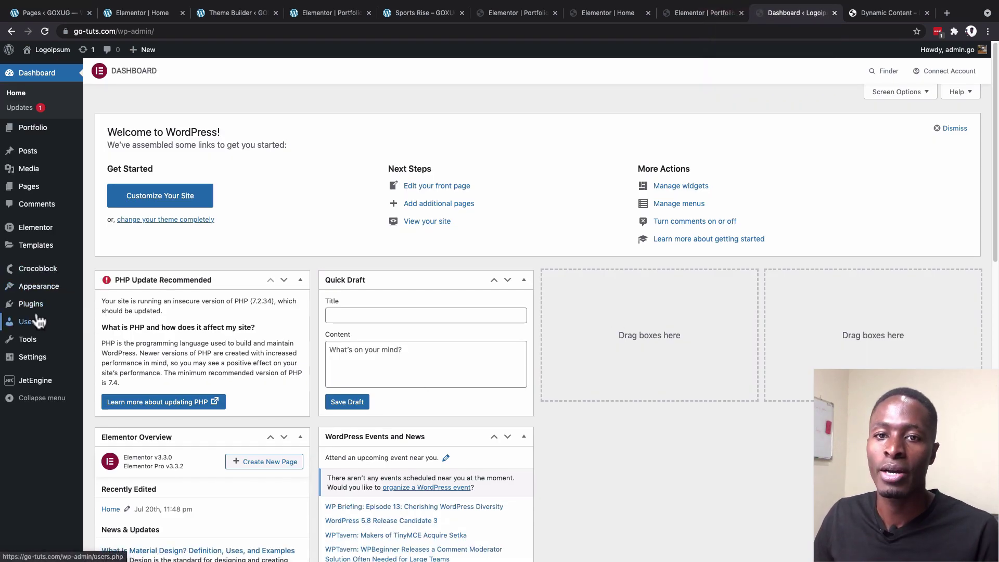
pyautogui.moveTo(45, 249)
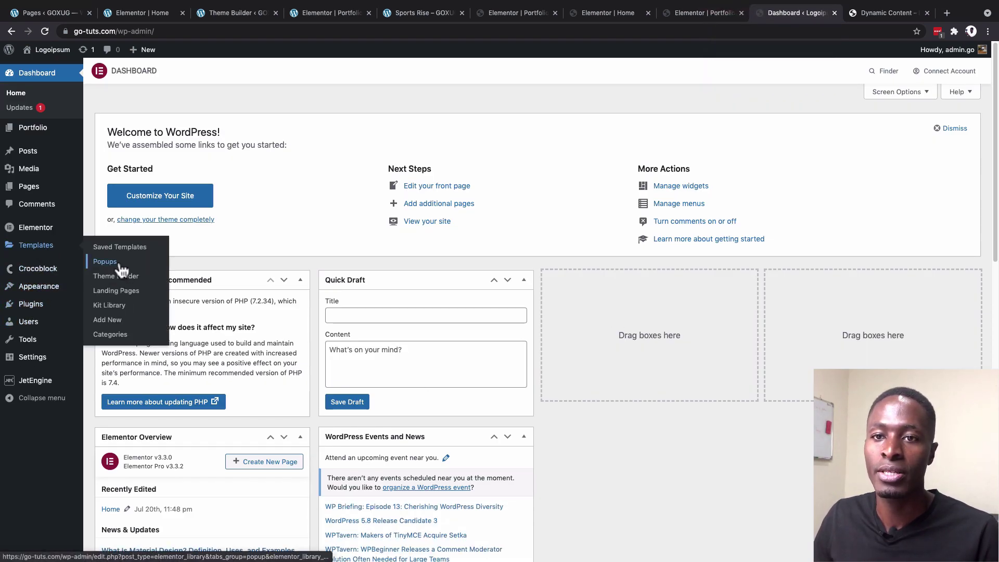
pyautogui.click(123, 281)
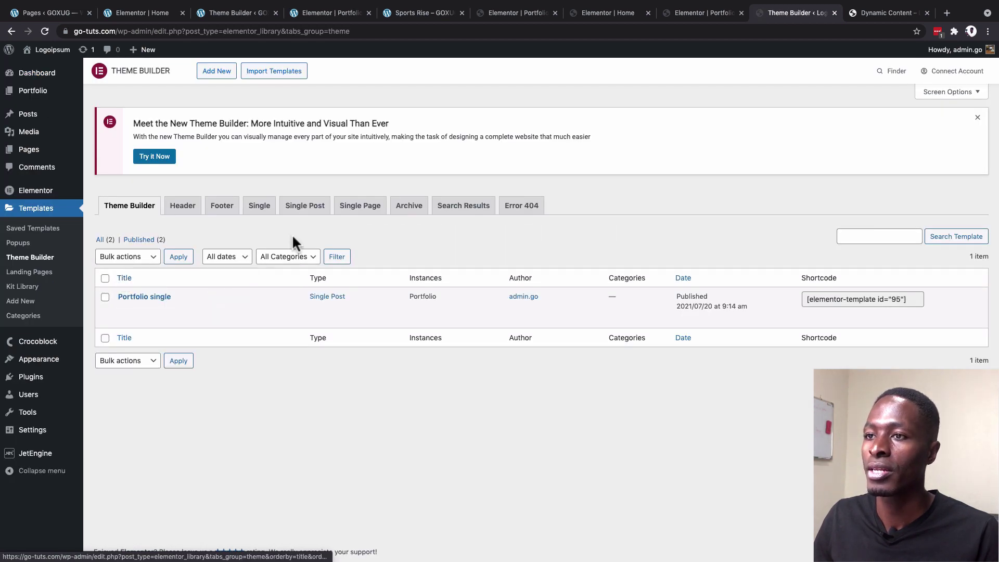
pyautogui.click(408, 210)
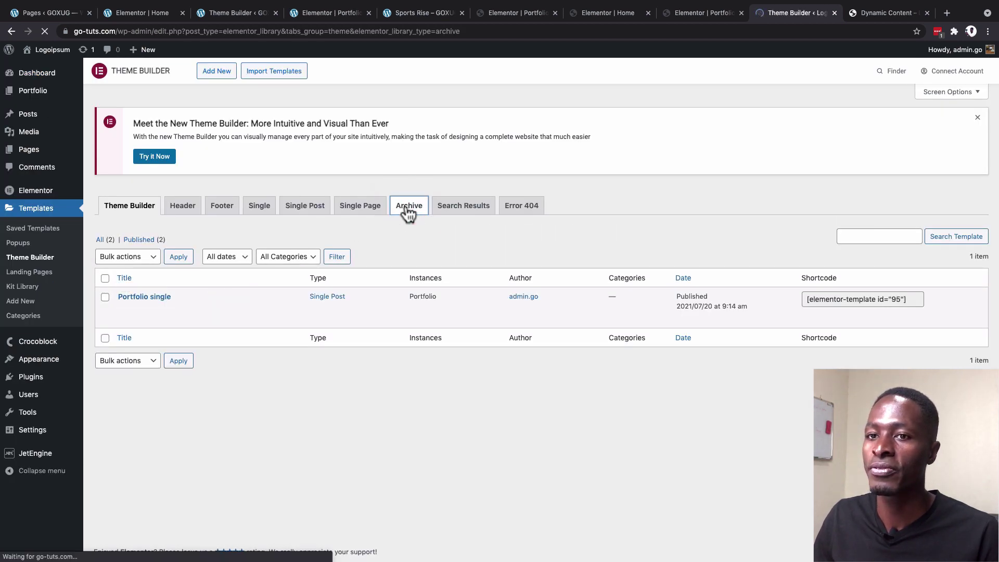
# Step: Create a new Archive template for the portfolio in the Theme Builder
pyautogui.click(520, 403)
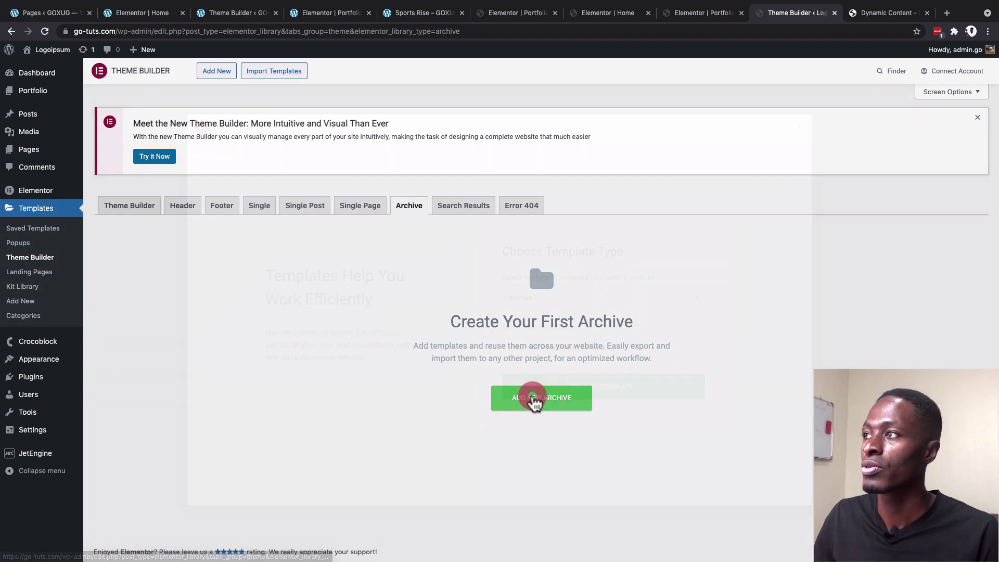
pyautogui.click(531, 341)
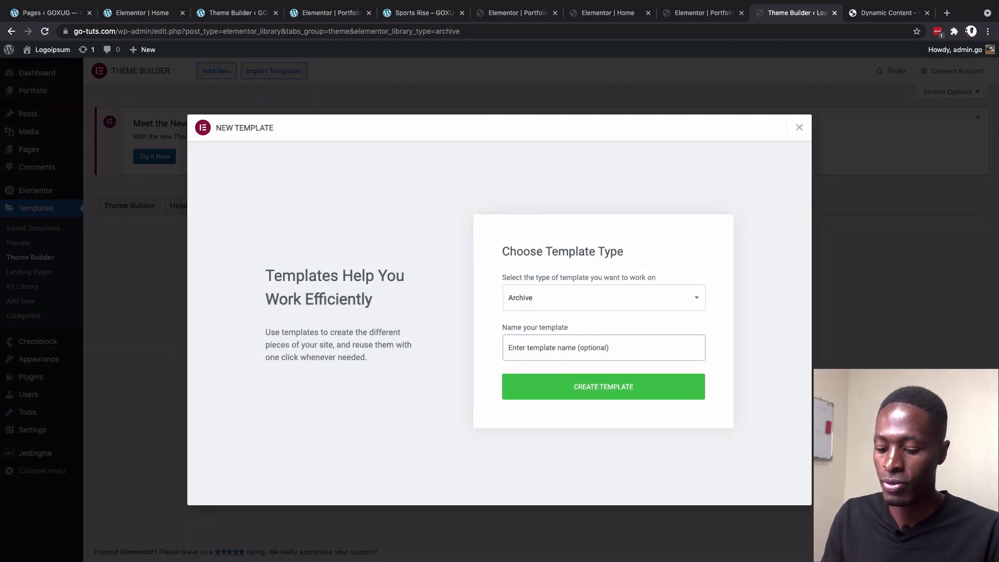
pyautogui.write('Por')
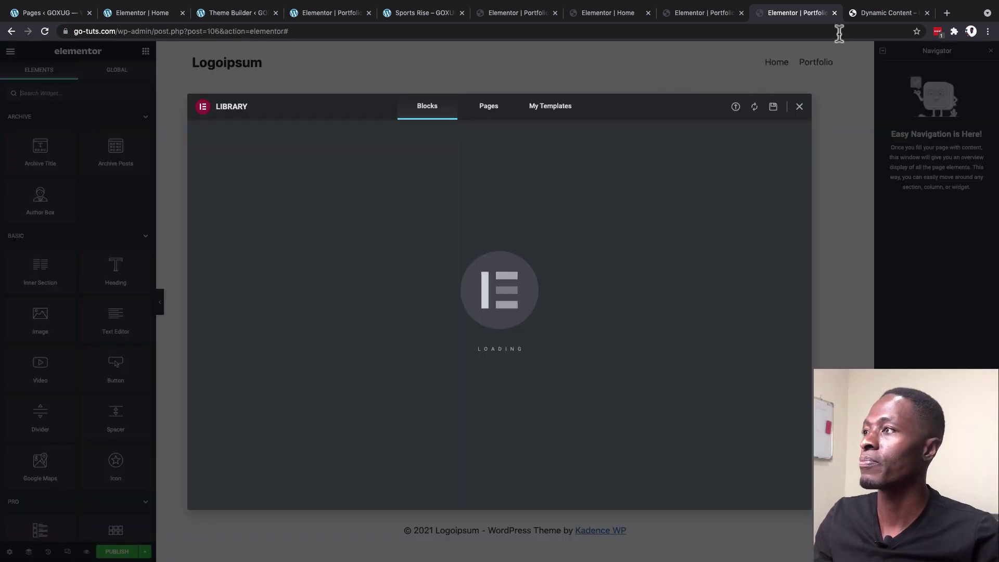
# Step: Open go-tuts.com/portfolio/ on the live site and examine the default portfolio archive layout down to the last project
pyautogui.click(866, 15)
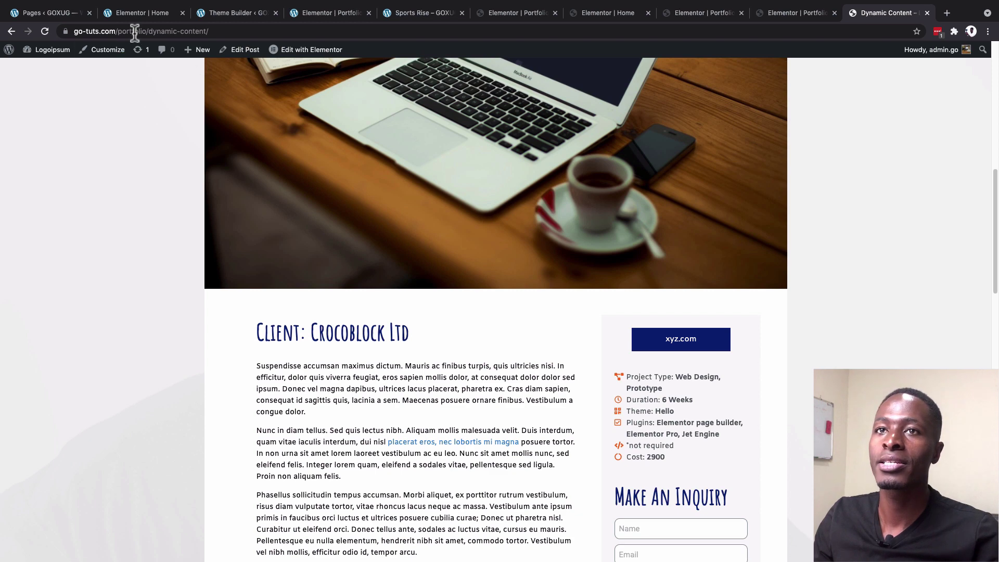
pyautogui.moveTo(148, 31); pyautogui.dragTo(237, 33)
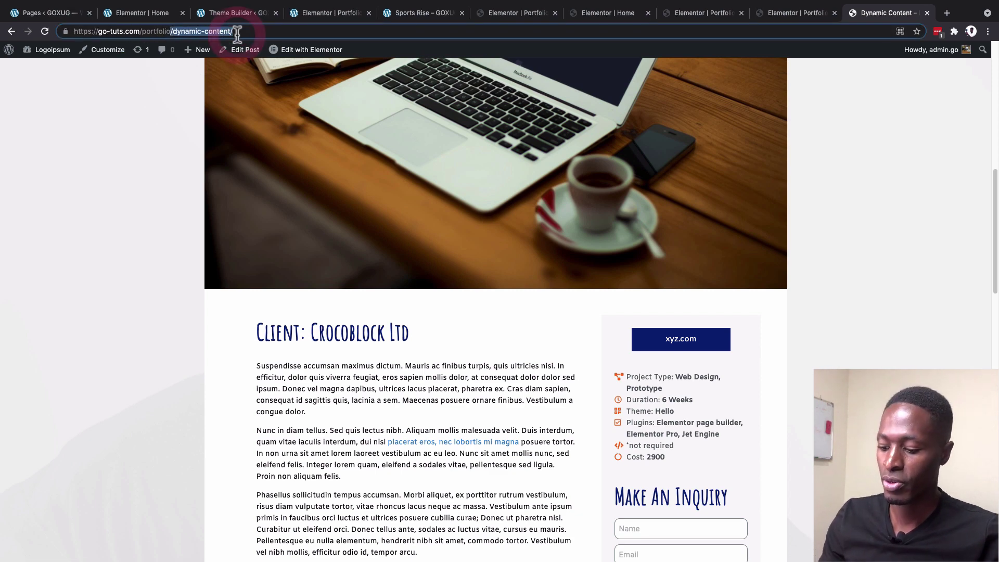
pyautogui.press('BackSpace')
pyautogui.press('Return')
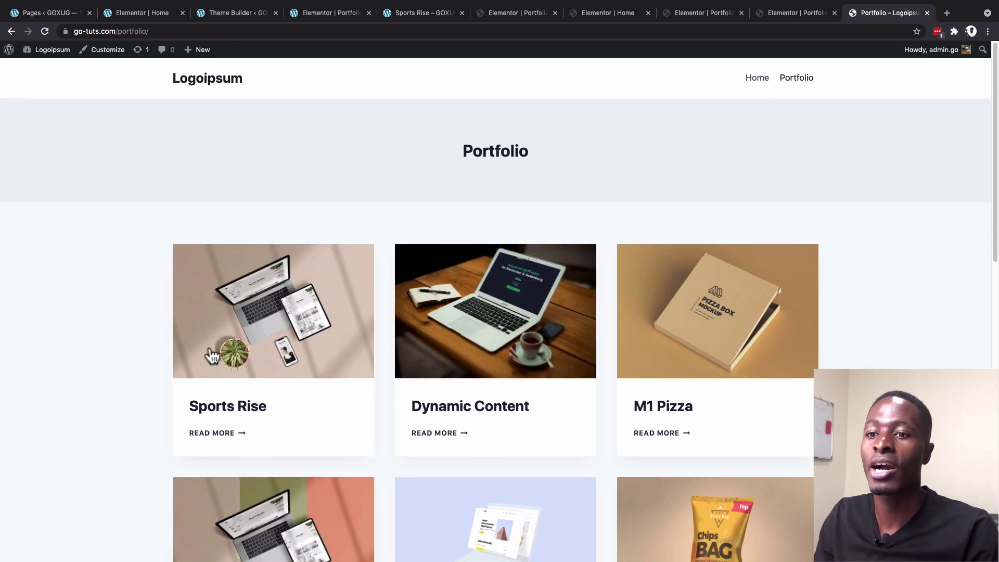
pyautogui.scroll(-2, 160, 359)
pyautogui.scroll(-3, 147, 358)
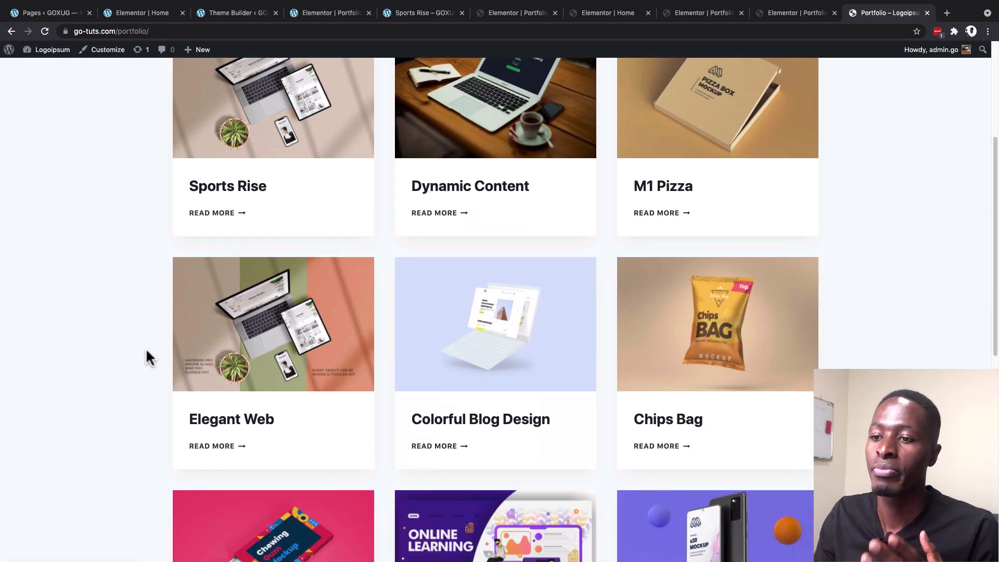
pyautogui.scroll(-5, 147, 358)
pyautogui.scroll(-4, 149, 359)
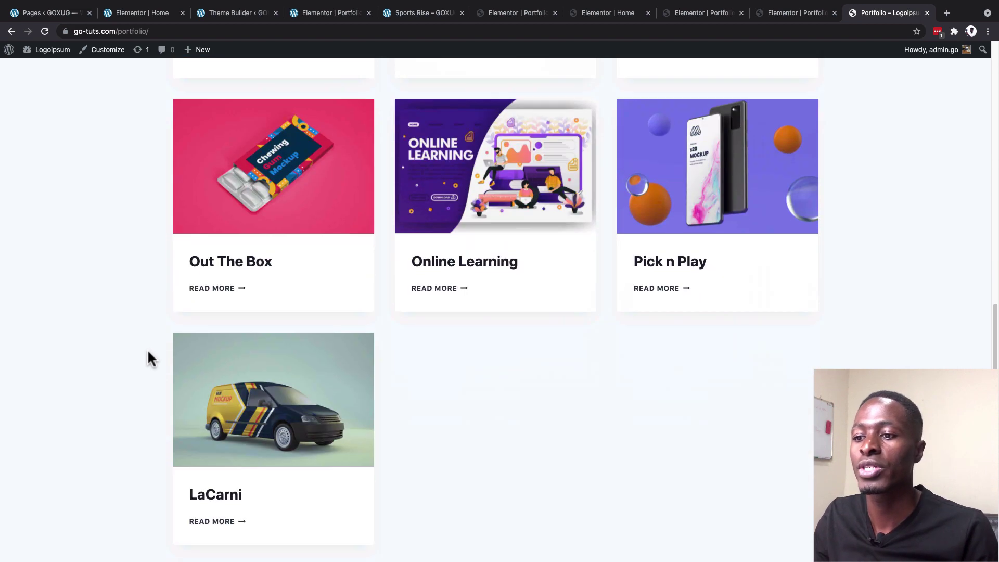
# Step: Go to the GOXUG reference site's portfolio archive page at dynamic-web.local/portfolio/
pyautogui.click(335, 13)
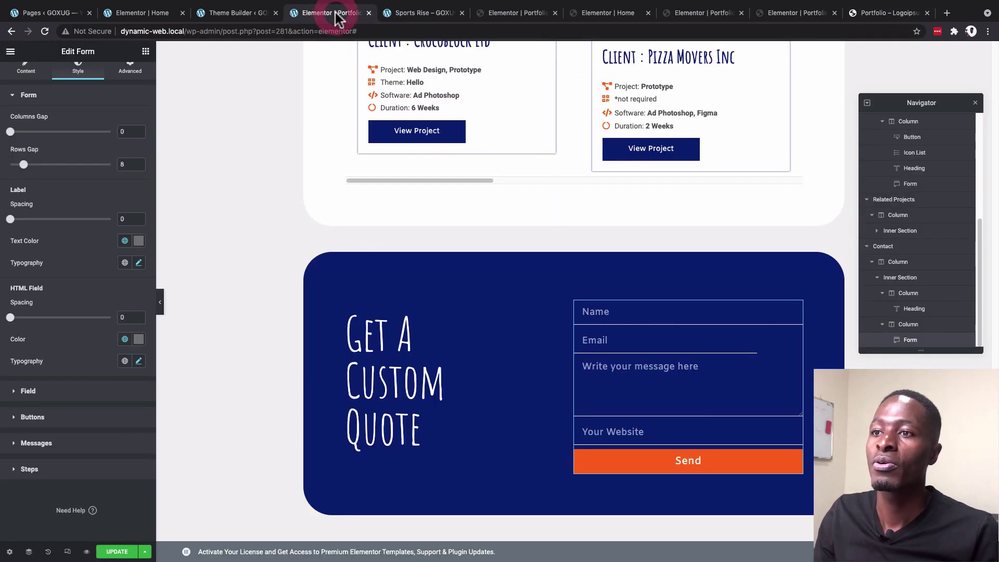
pyautogui.click(419, 14)
pyautogui.scroll(5, 369, 171)
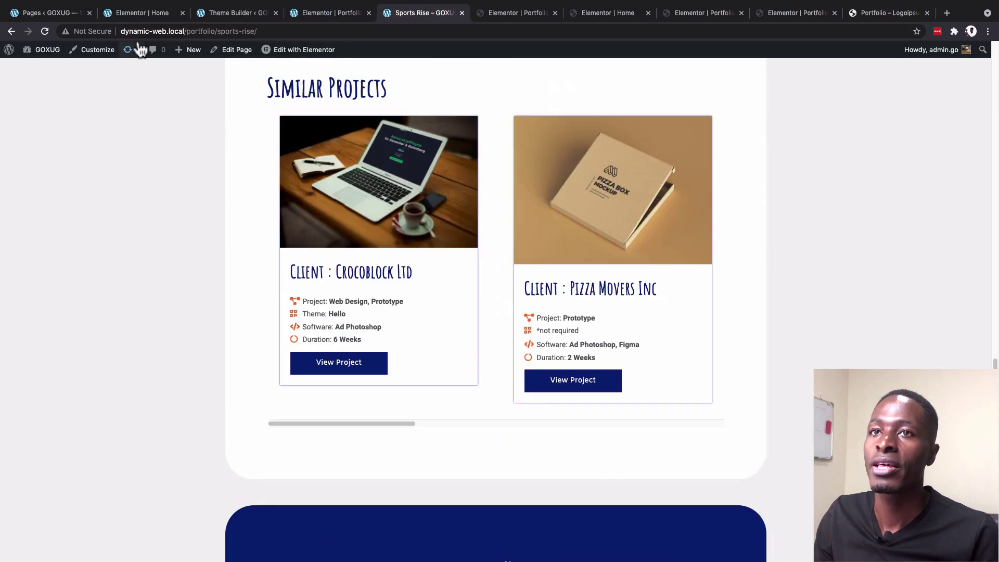
pyautogui.moveTo(215, 31); pyautogui.dragTo(280, 36)
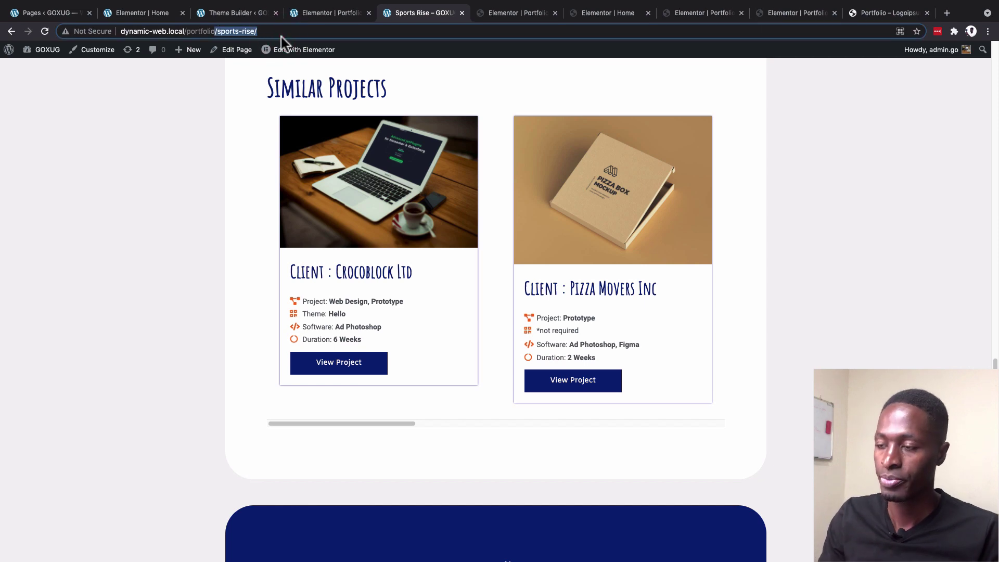
pyautogui.press('BackSpace')
pyautogui.press('Return')
# Step: Examine the reference archive's hero, three-column project grid, Get A Custom Quote section and footer
pyautogui.scroll(-7, 18, 272)
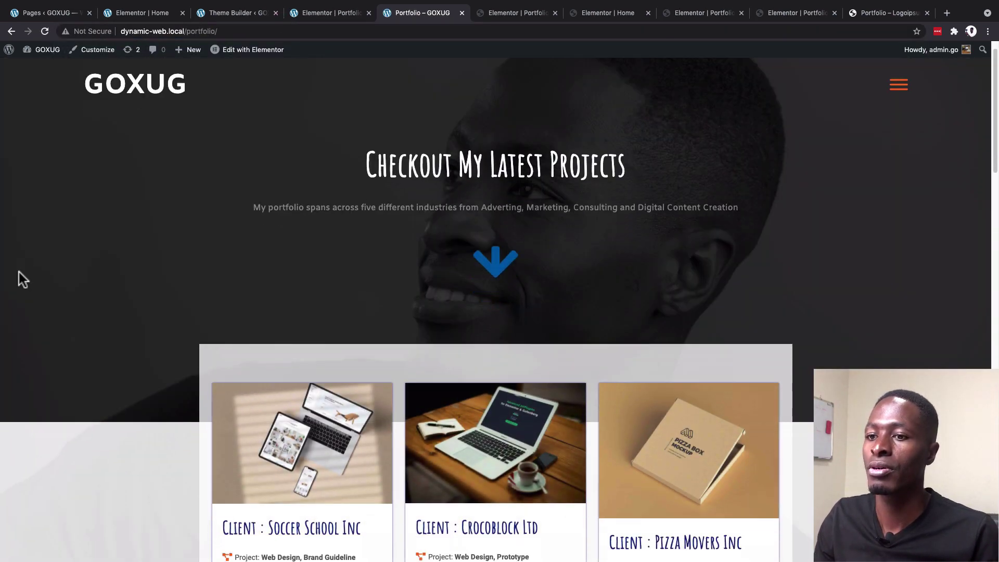
pyautogui.scroll(-19, 19, 272)
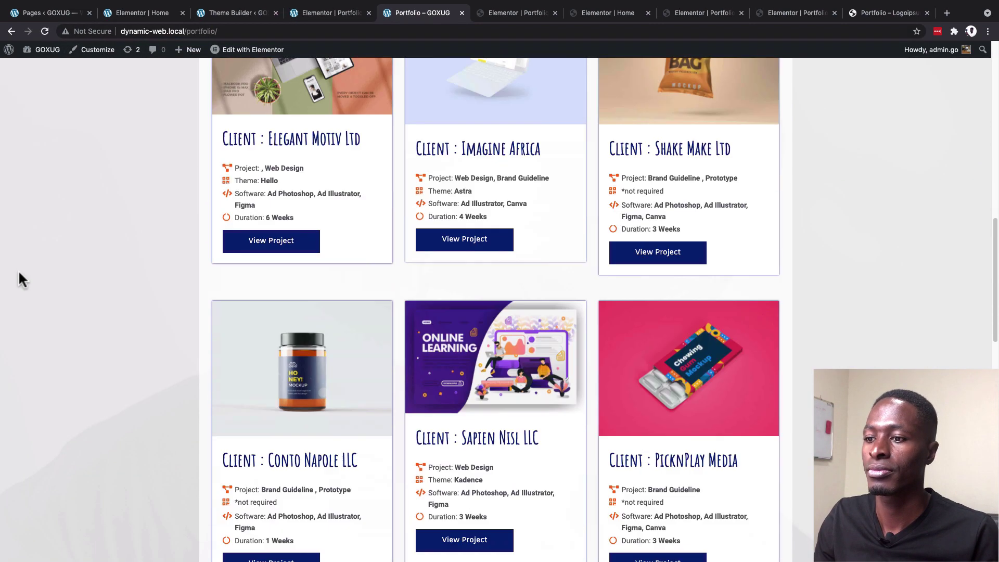
pyautogui.scroll(-4, 18, 269)
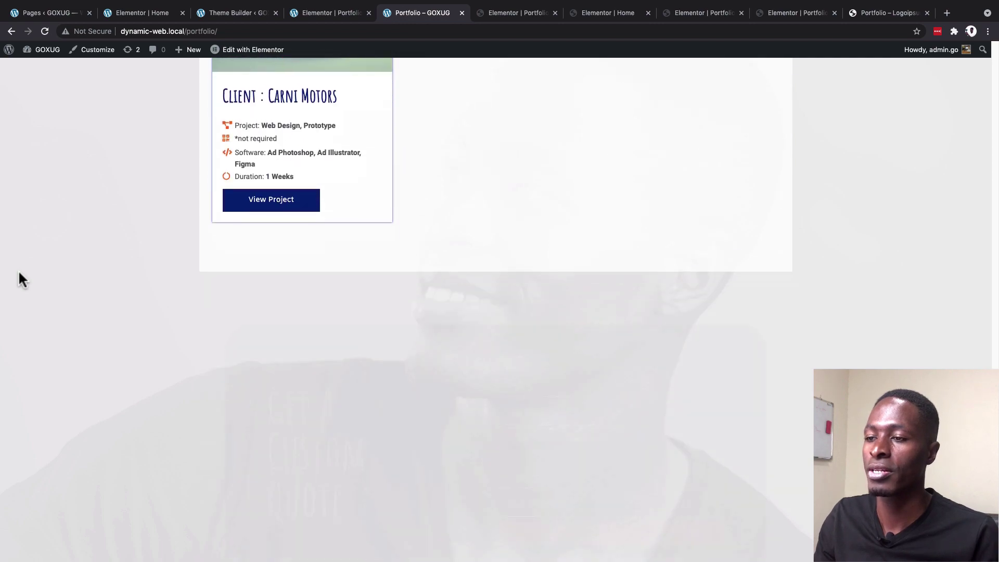
pyautogui.scroll(18, 407, 354)
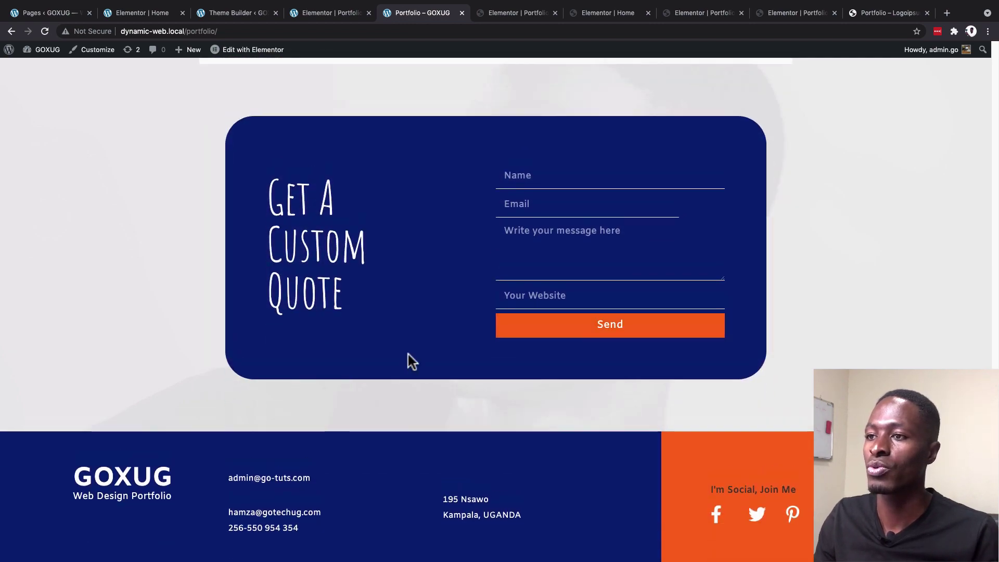
pyautogui.scroll(6, 414, 353)
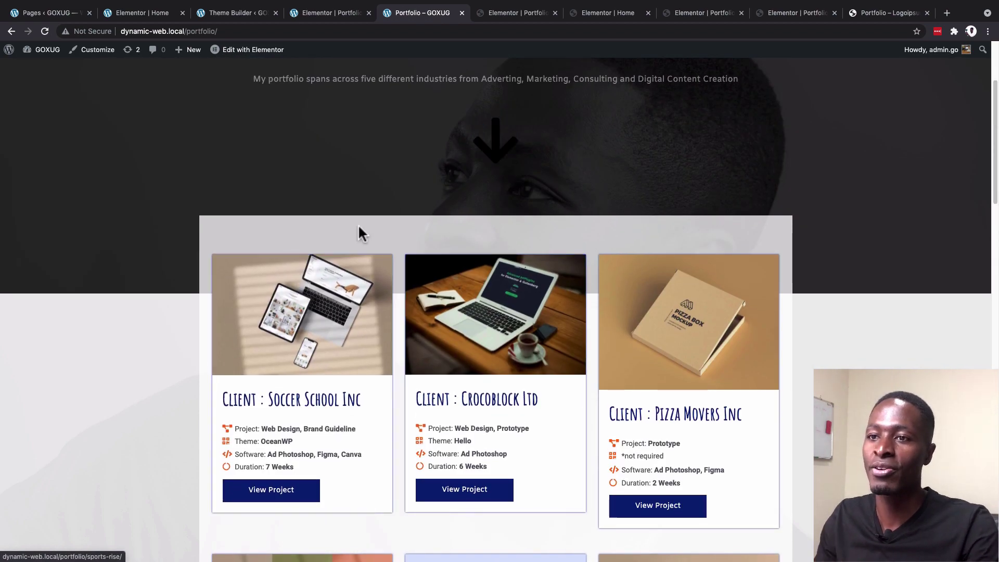
pyautogui.scroll(-13, 358, 224)
pyautogui.scroll(-14, 581, 358)
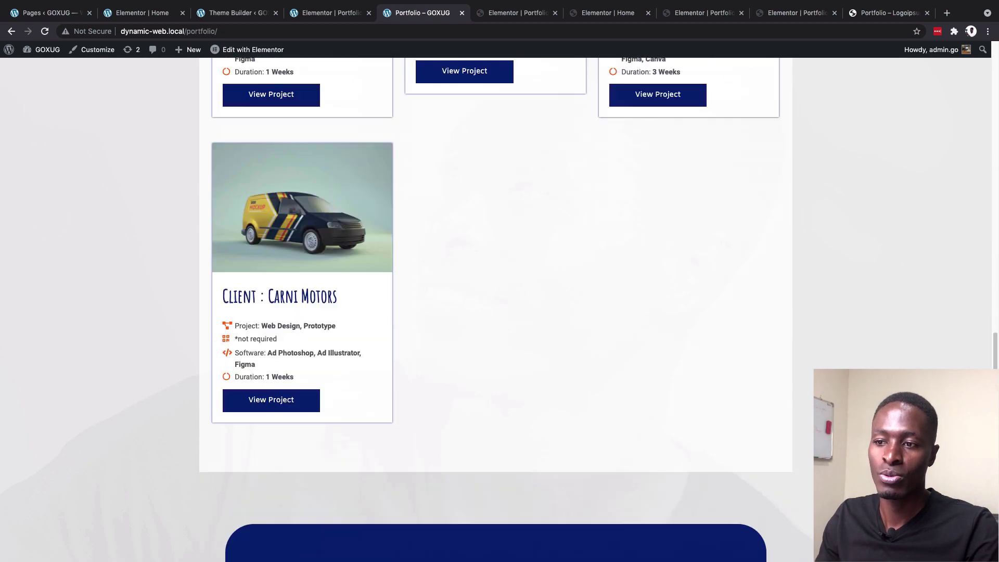
pyautogui.scroll(7, 581, 357)
pyautogui.scroll(11, 581, 368)
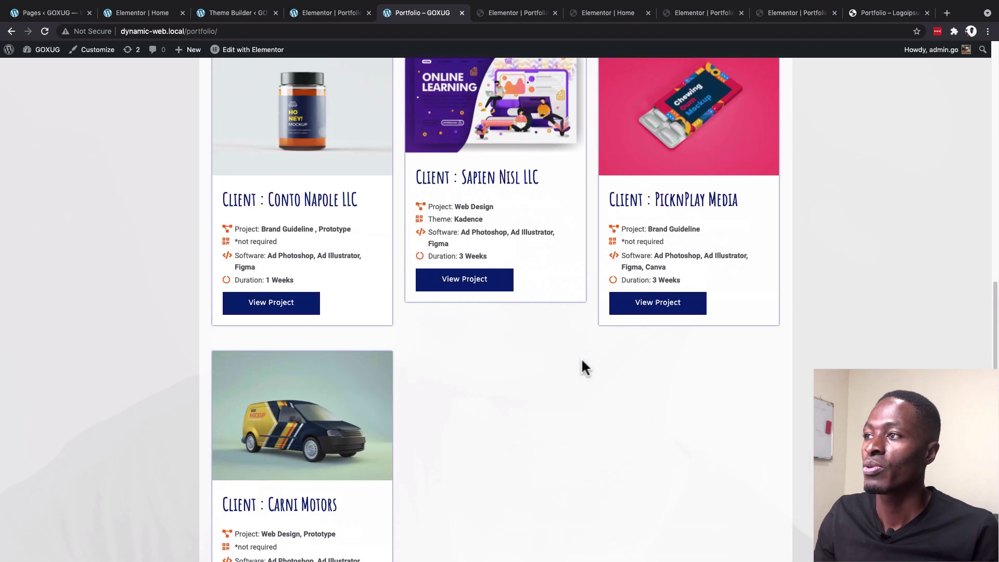
# Step: Return to the new archive template's editor and dismiss the template library
pyautogui.click(865, 13)
pyautogui.click(767, 15)
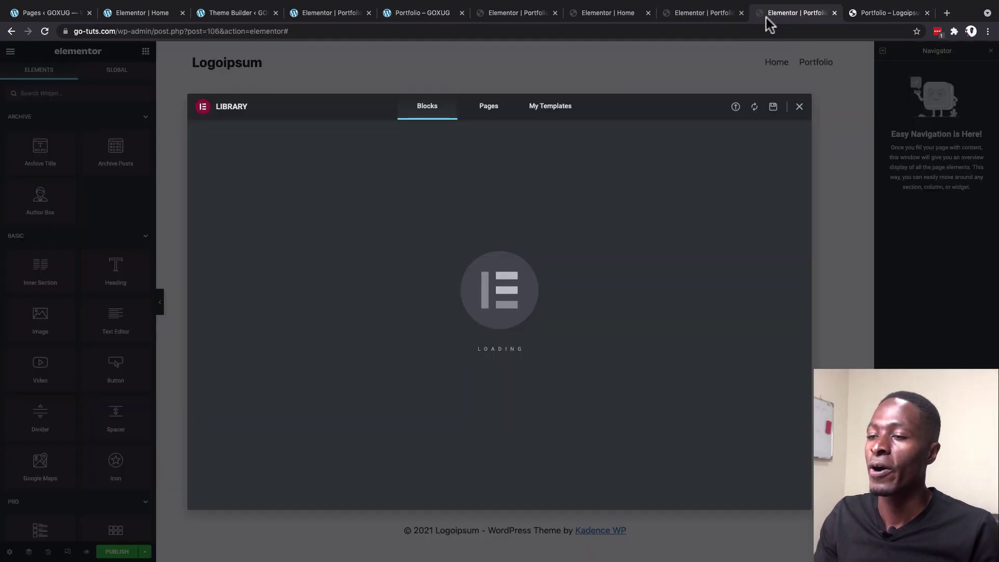
pyautogui.click(797, 107)
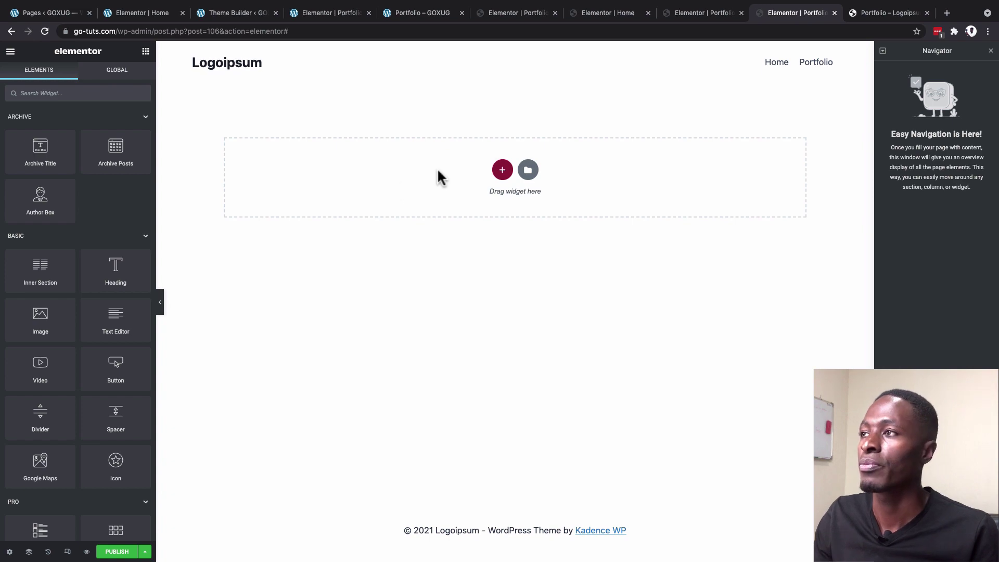
# Step: Copy the Portfolio hero section from the single portfolio template and paste it into the empty archive template
pyautogui.click(697, 13)
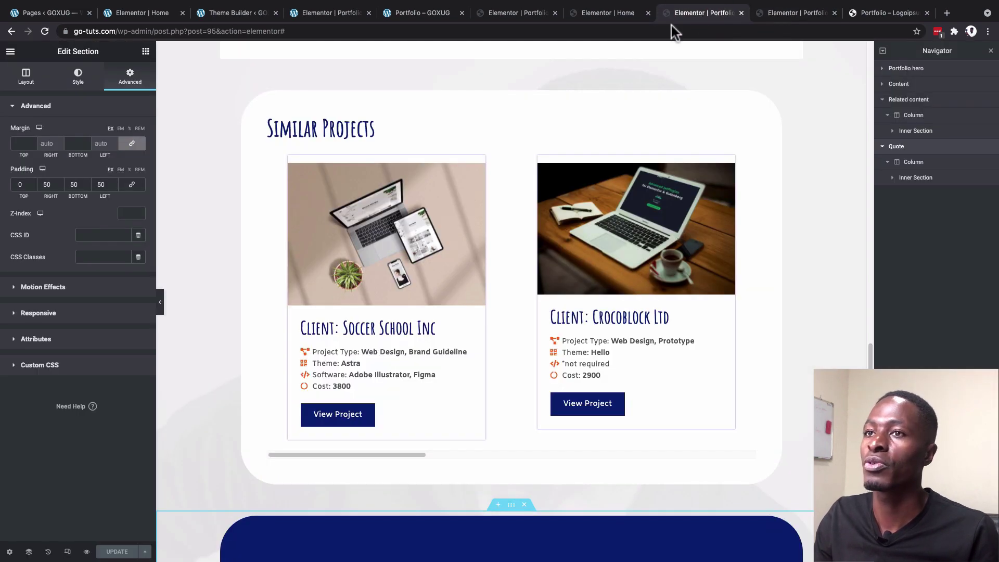
pyautogui.scroll(15, 474, 218)
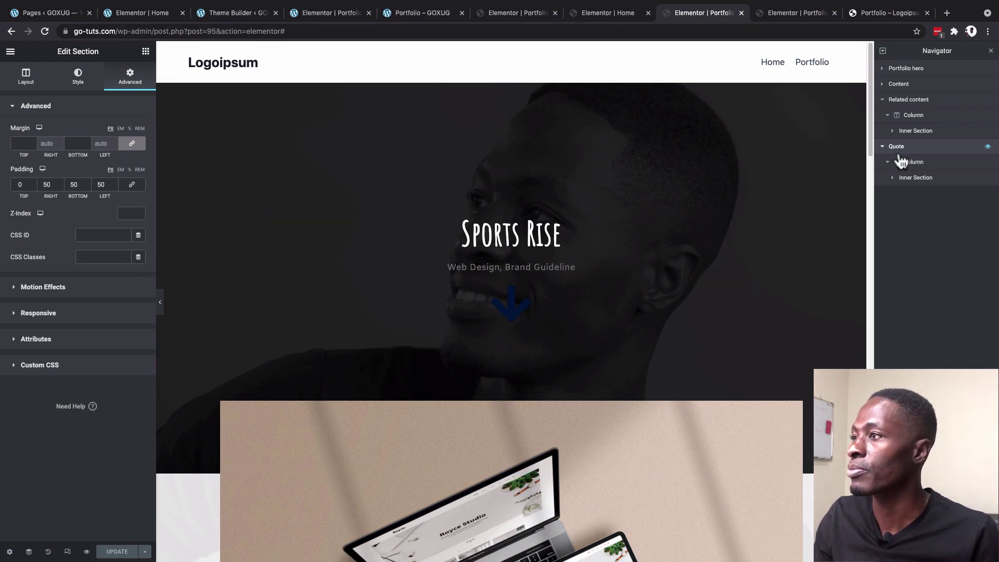
pyautogui.click(882, 99)
pyautogui.click(905, 68)
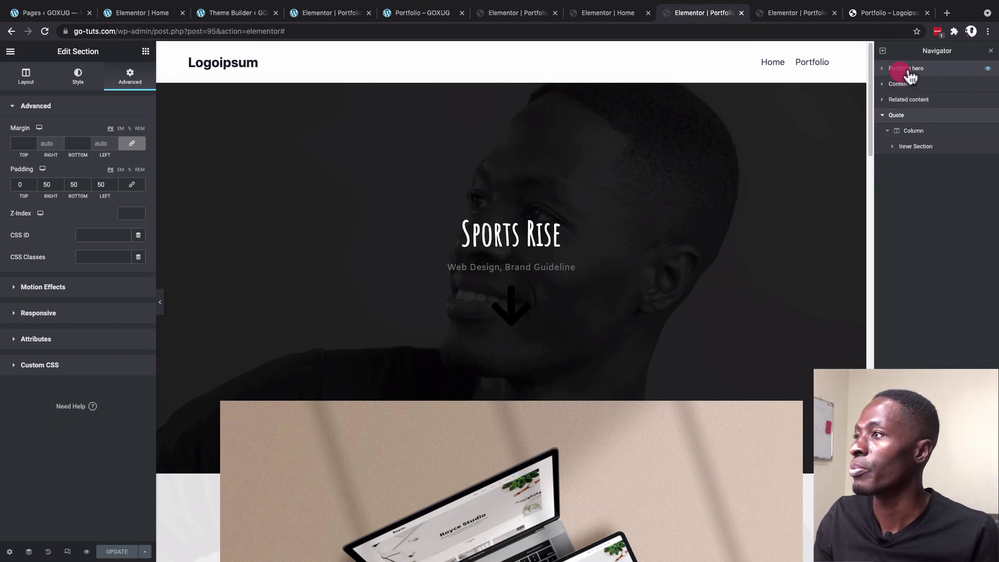
pyautogui.rightClick(919, 66)
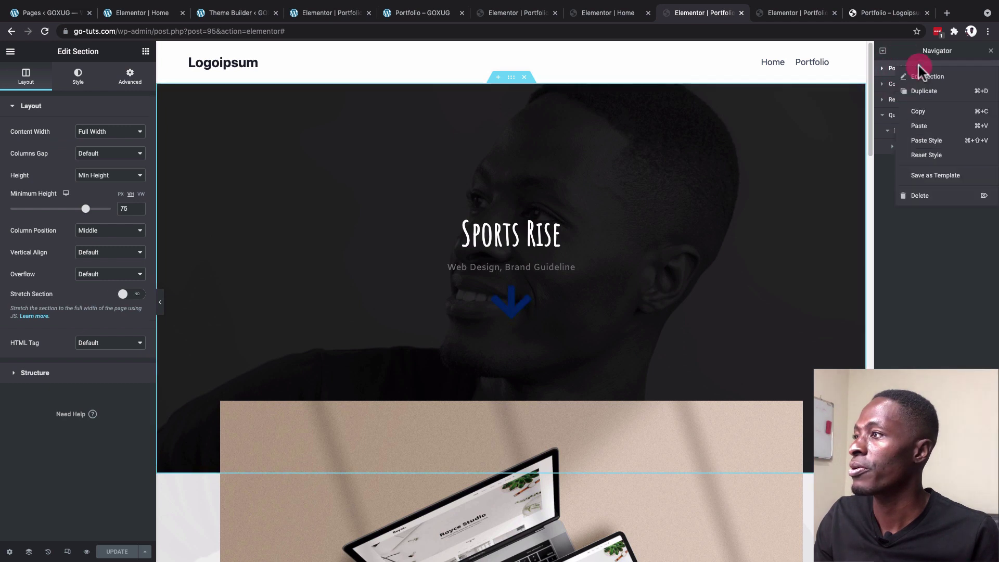
pyautogui.click(918, 111)
pyautogui.click(804, 17)
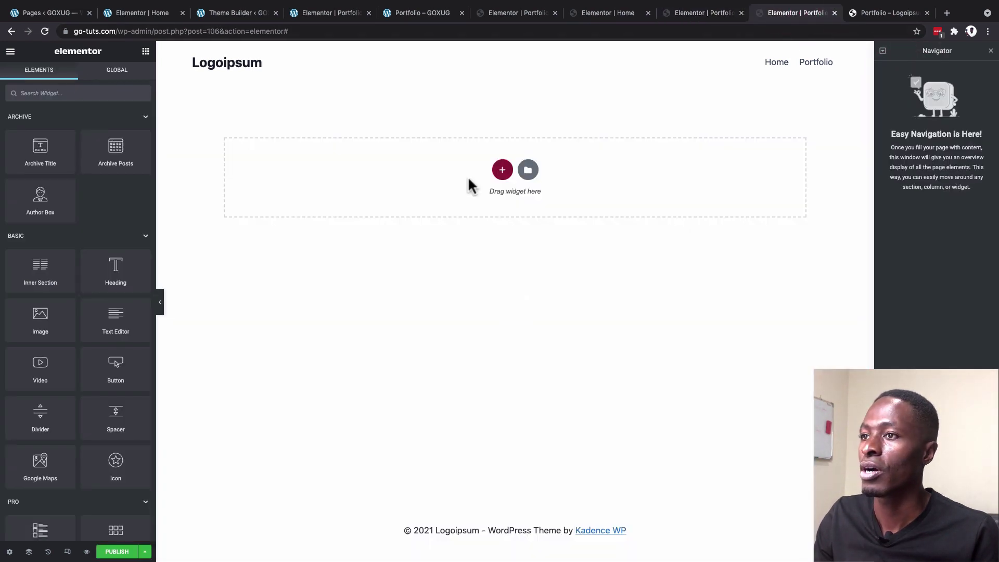
pyautogui.rightClick(488, 174)
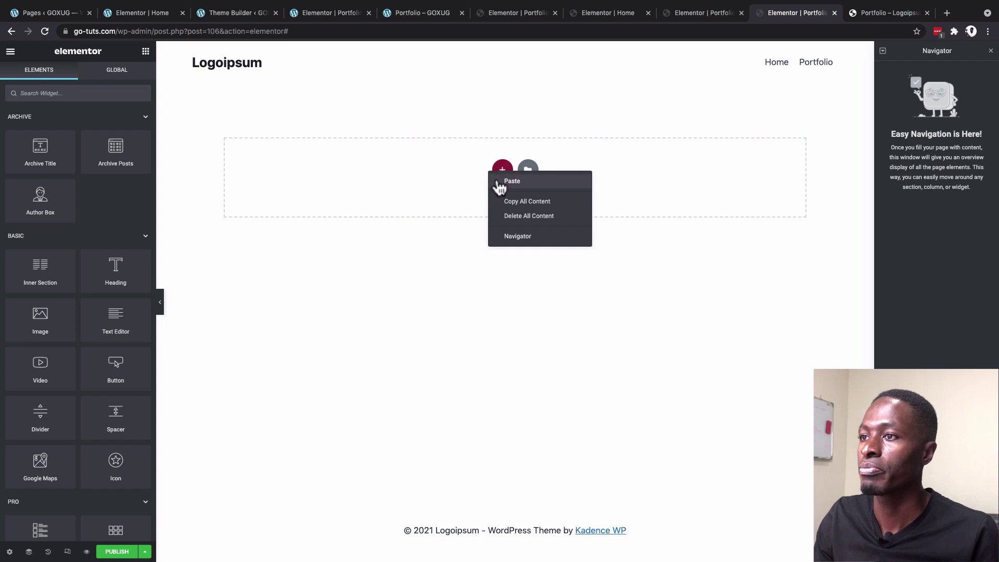
# Step: Check the hero heading and the subtitle text on the GOXUG reference portfolio page
pyautogui.click(692, 15)
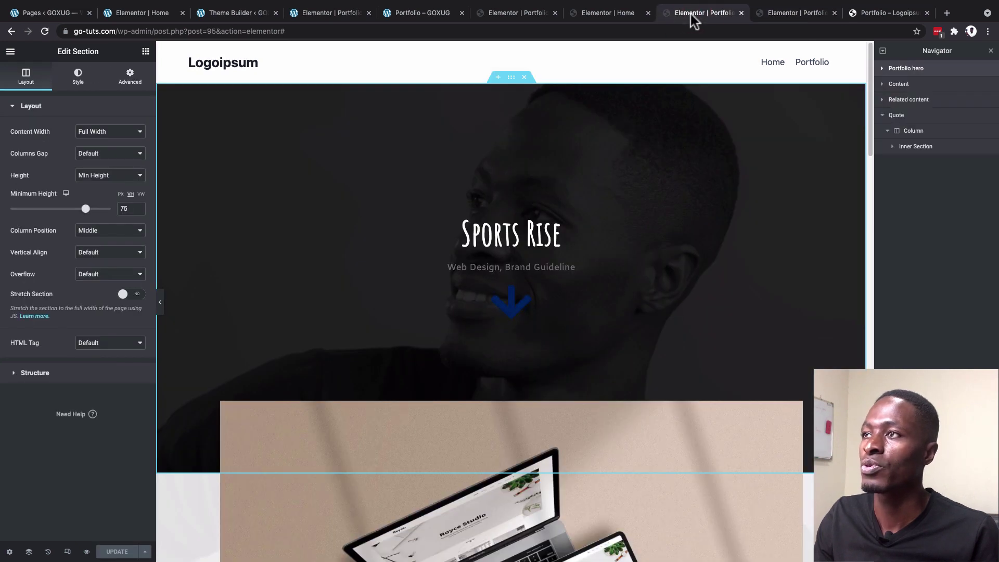
pyautogui.click(330, 13)
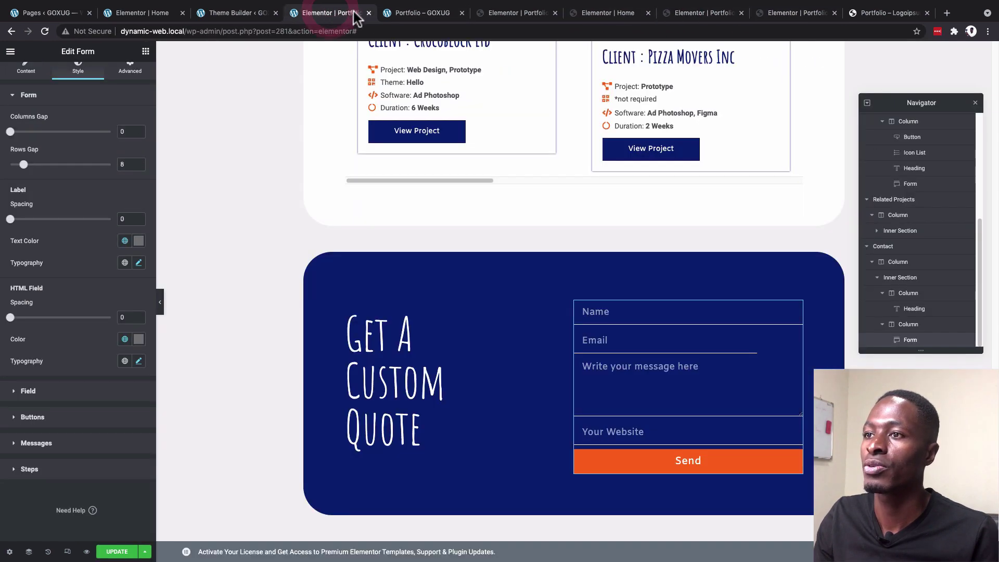
pyautogui.click(395, 13)
pyautogui.scroll(10, 402, 136)
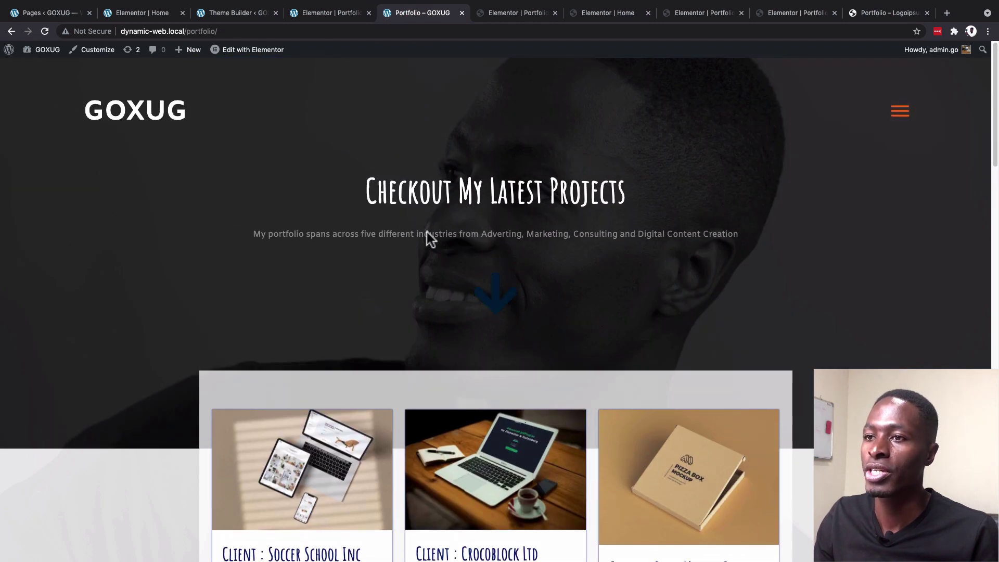
pyautogui.tripleClick(491, 233)
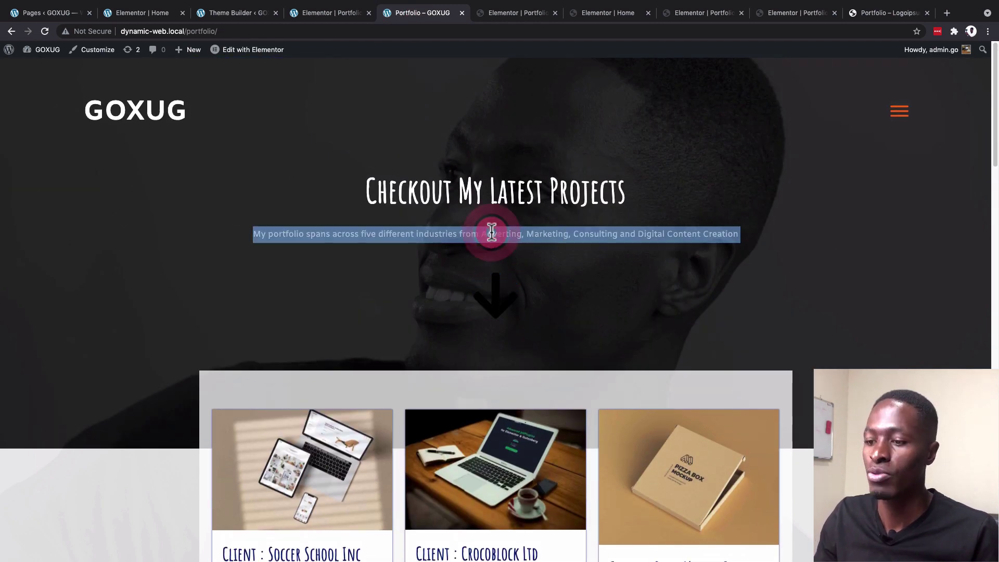
# Step: Add a Heading widget between the post title and the text line in the archive template's hero
pyautogui.click(884, 16)
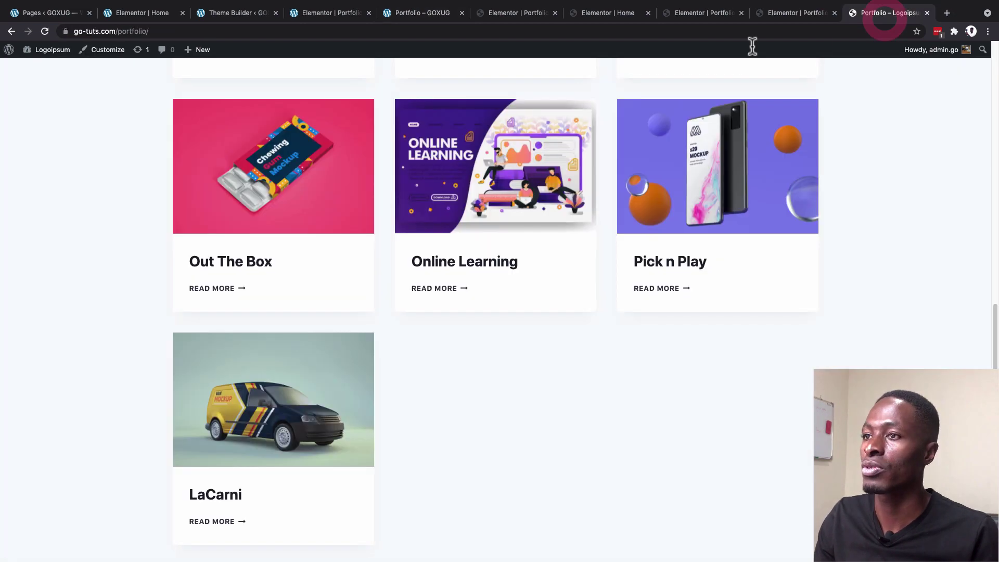
pyautogui.click(785, 13)
pyautogui.moveTo(104, 273); pyautogui.dragTo(520, 244)
# Step: Copy "Checkout My Latest Projects" from the reference page's hero and use it as the new heading's title
pyautogui.tripleClick(66, 143)
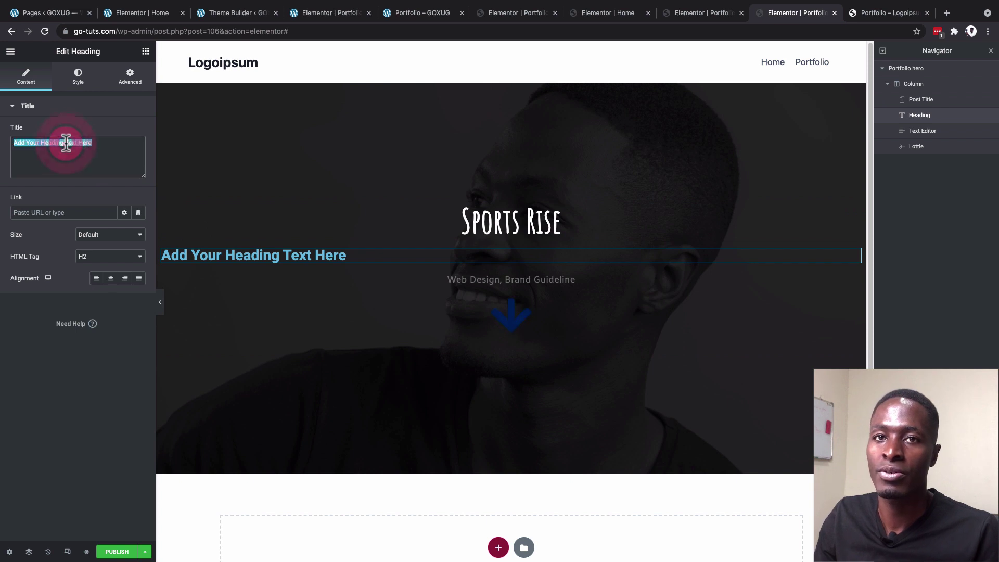
pyautogui.click(414, 9)
pyautogui.tripleClick(488, 193)
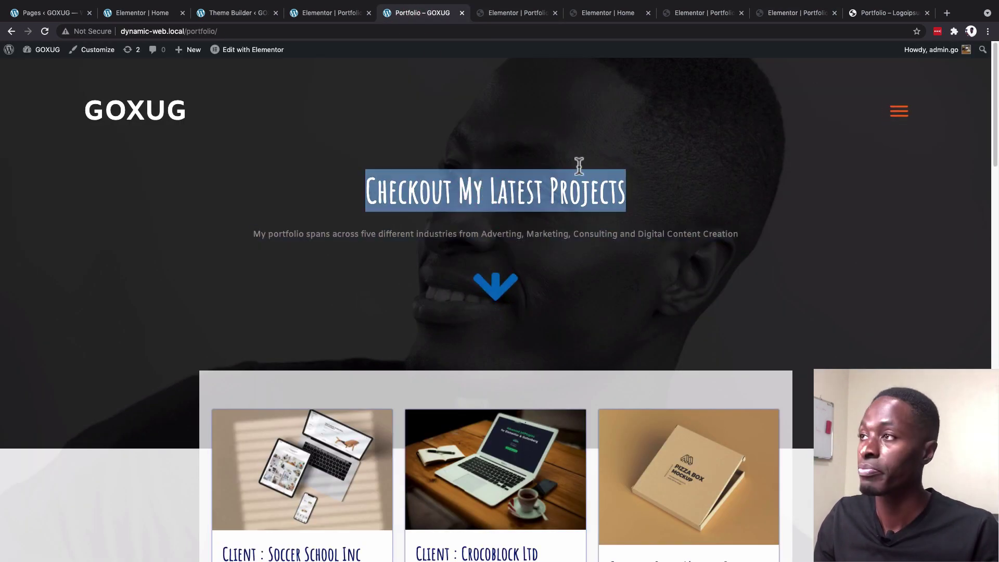
pyautogui.click(806, 12)
pyautogui.doubleClick(49, 143)
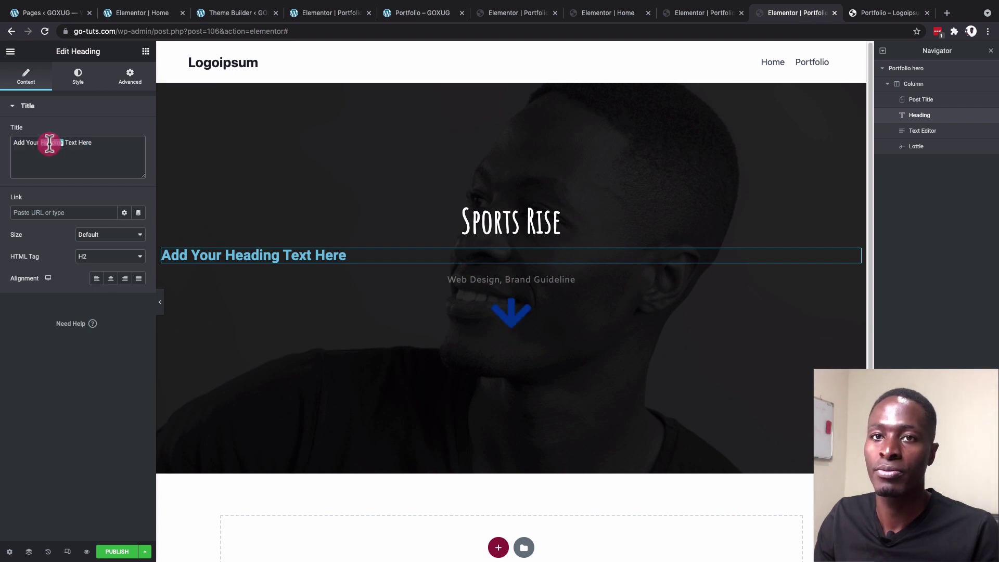
pyautogui.tripleClick(50, 143)
pyautogui.hotkey('ctrl', 'v')
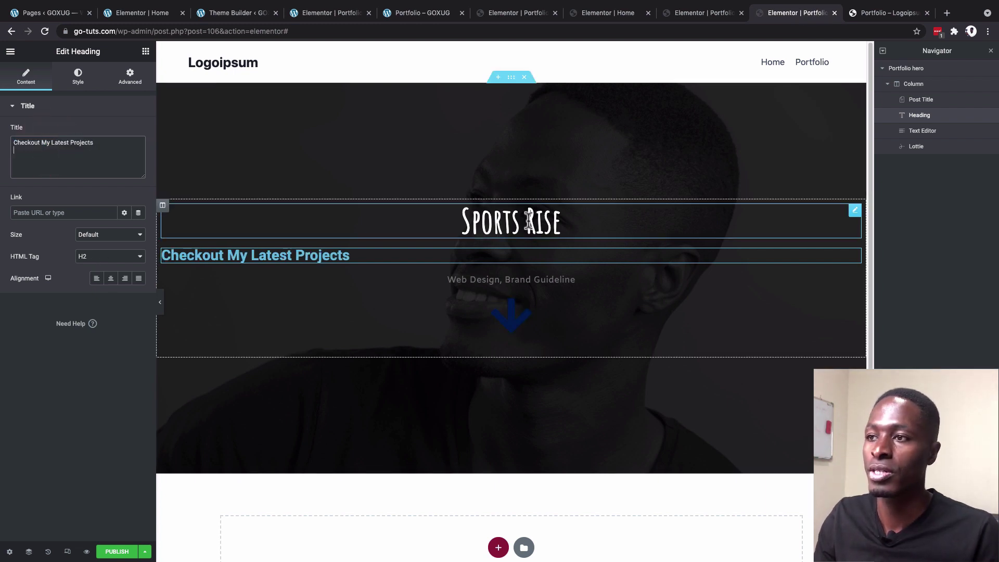
# Step: Apply the post title's style to the "Checkout My Latest Projects" heading and delete the post title widget from the hero
pyautogui.rightClick(855, 211)
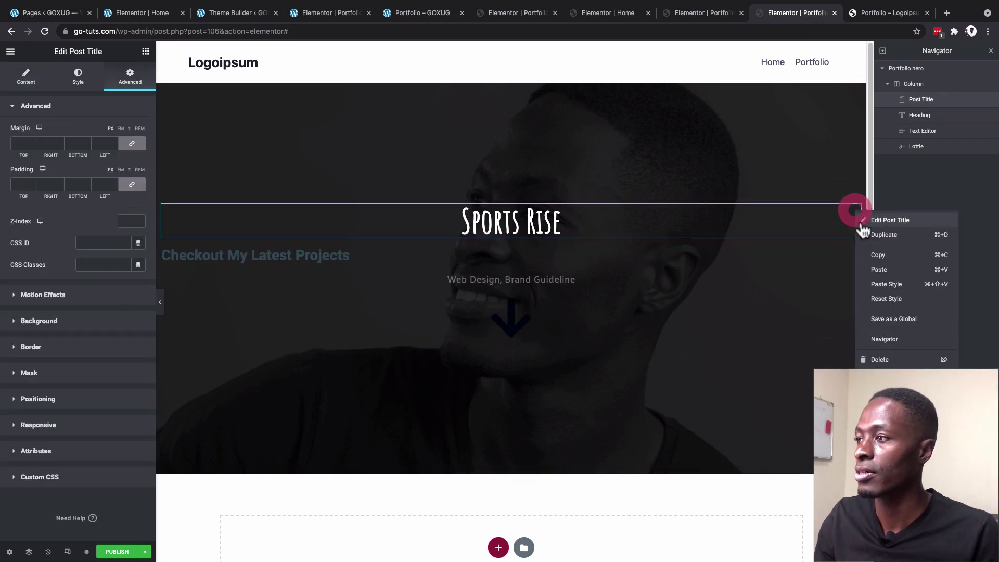
pyautogui.click(878, 255)
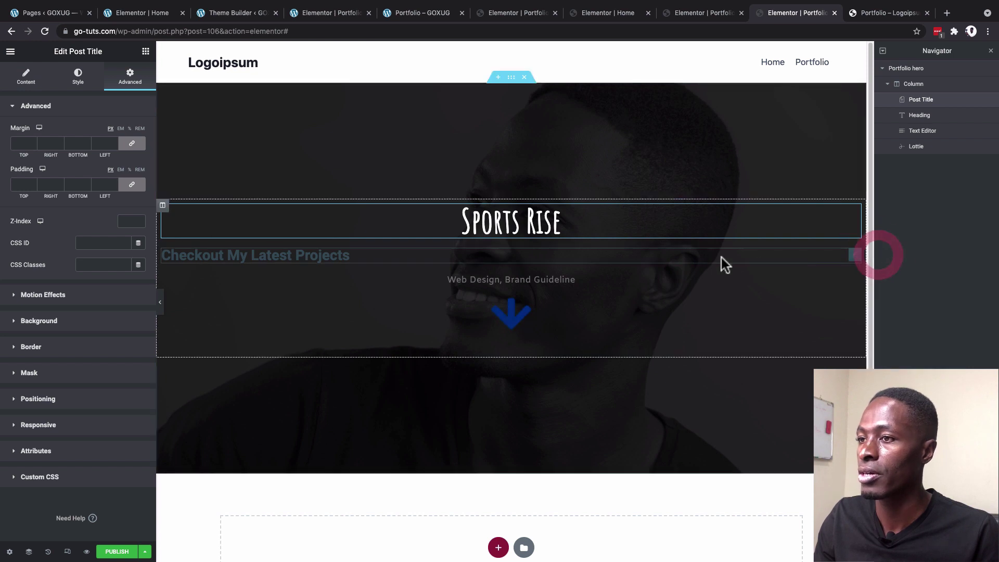
pyautogui.click(855, 254)
pyautogui.rightClick(858, 261)
pyautogui.click(891, 329)
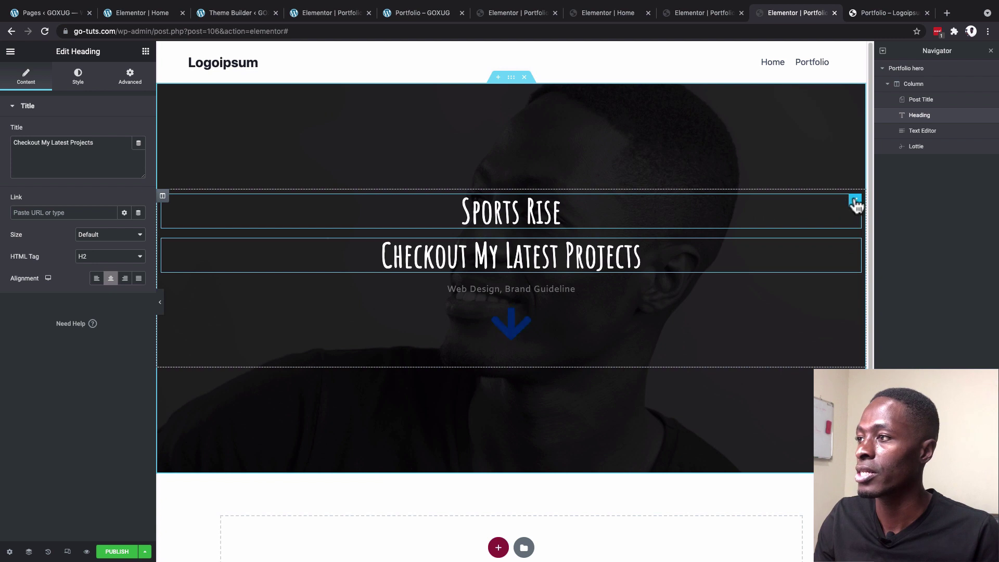
pyautogui.rightClick(855, 203)
pyautogui.click(878, 345)
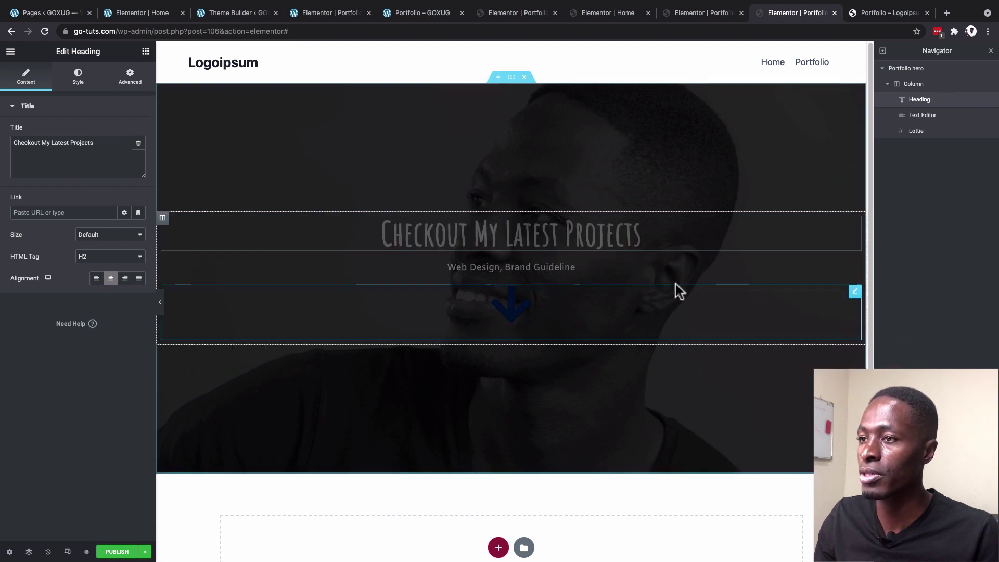
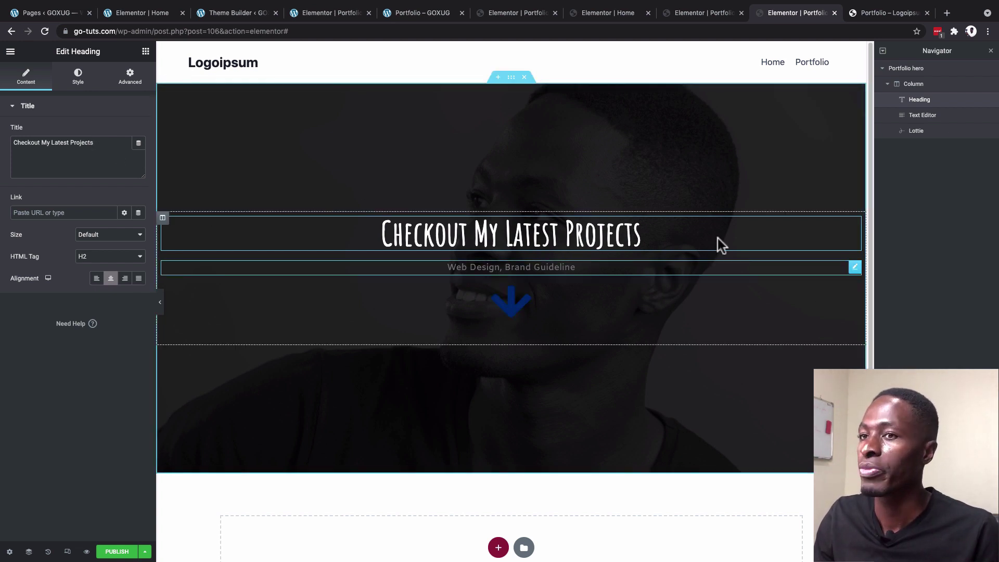
# Step: Add a Text Editor widget between the "Web Design, Brand Guideline" line and the arrow animation in the hero
pyautogui.click(129, 83)
pyautogui.click(145, 51)
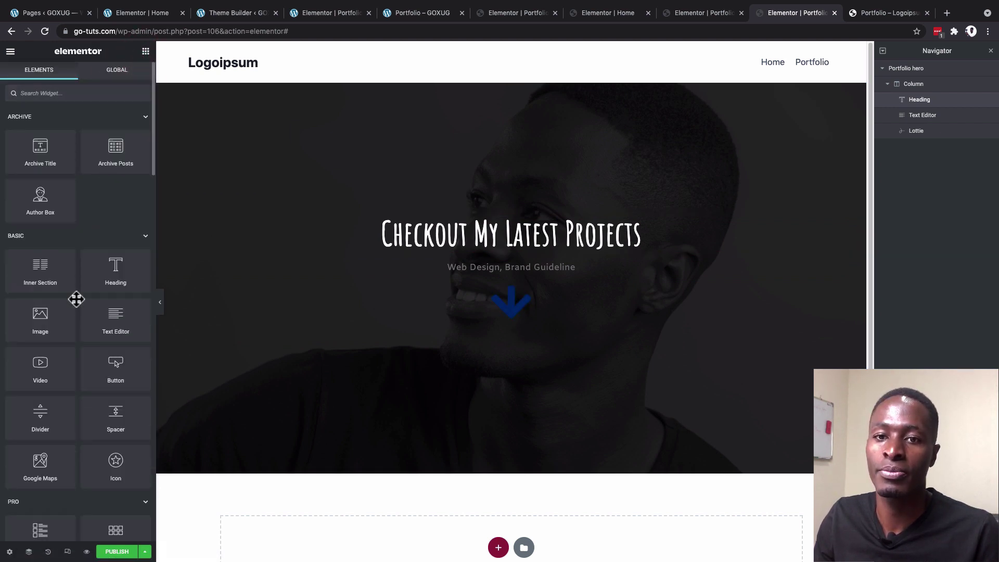
pyautogui.moveTo(107, 334); pyautogui.dragTo(512, 270)
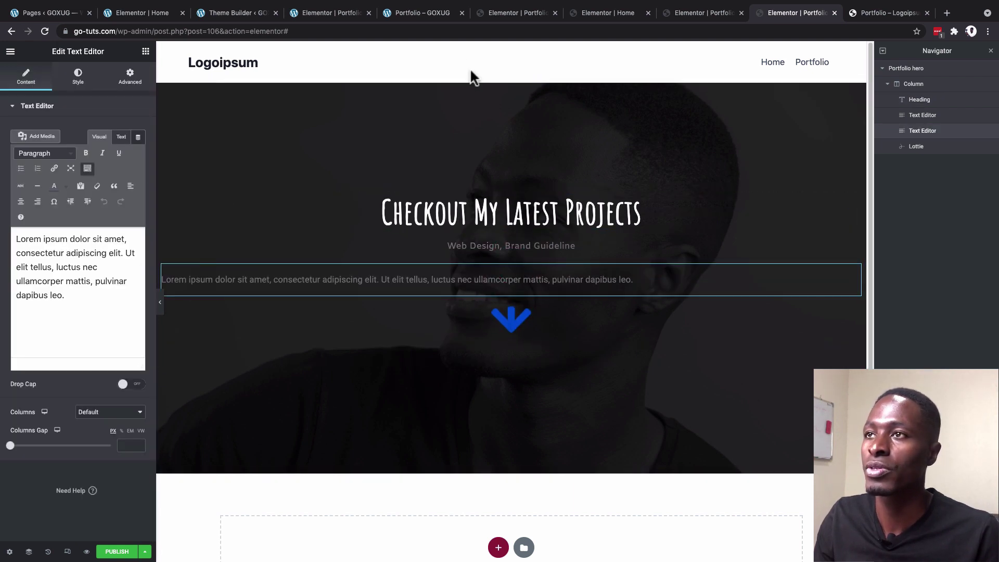
# Step: Replace the new text widget's placeholder with the GOXUG reference page's subtitle, "My portfolio spans across five different industries from Adverting, Marketing, Consulting and Digital Content Creation"
pyautogui.click(411, 13)
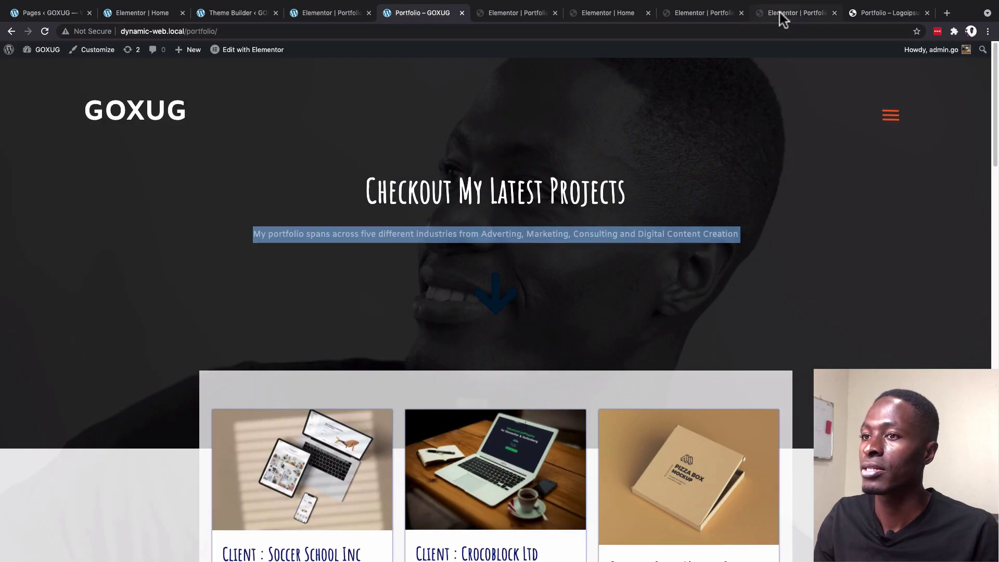
pyautogui.click(779, 13)
pyautogui.hotkey('ctrl', 'a')
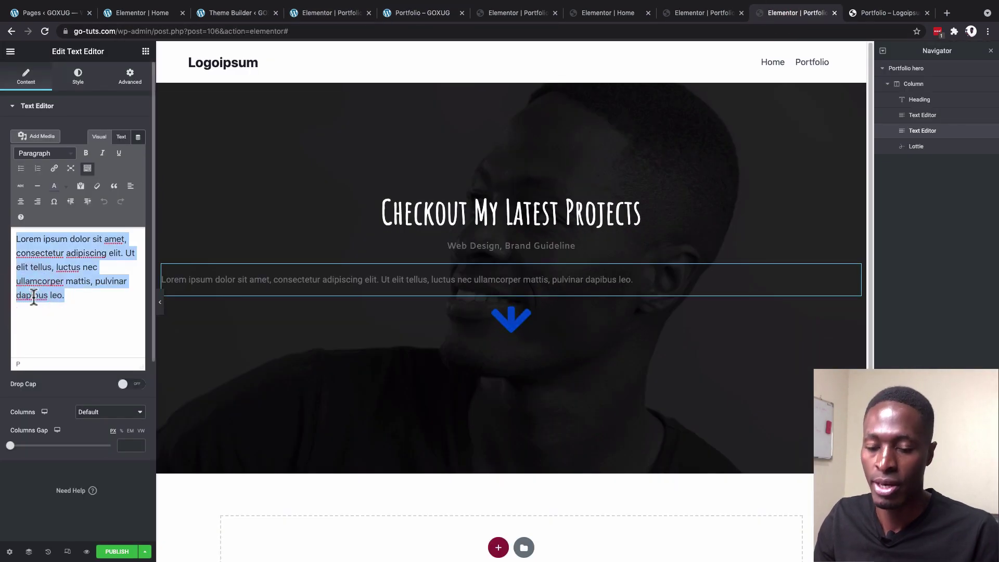
pyautogui.write('My portfolio spans across five different industries from Adverting, Marketing, Consulting and Digital Content Creation')
pyautogui.click(32, 324)
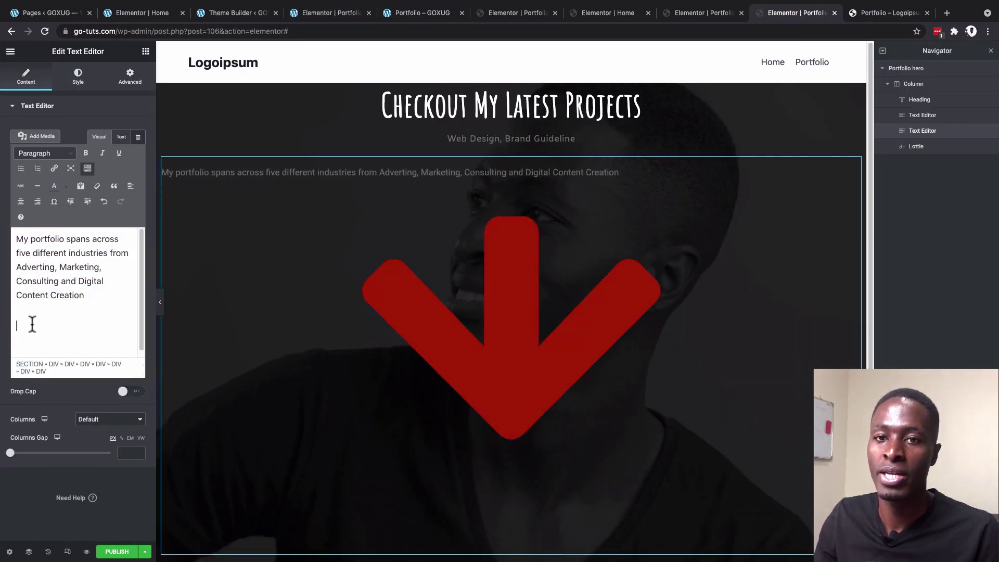
pyautogui.press('BackSpace')
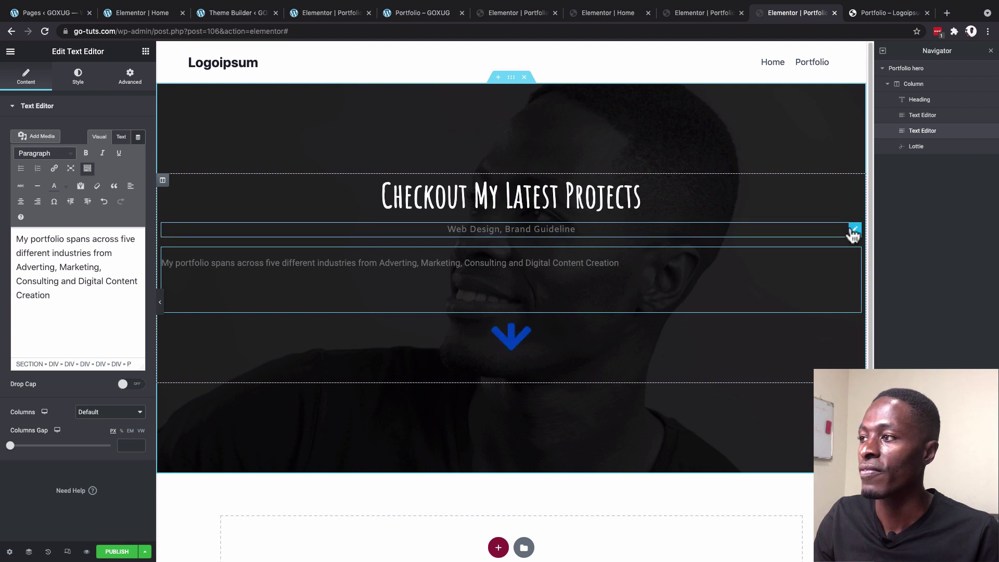
# Step: Apply the style of the "Web Design, Brand Guideline" line to the new subtitle and delete that old text widget
pyautogui.click(854, 229)
pyautogui.rightClick(856, 230)
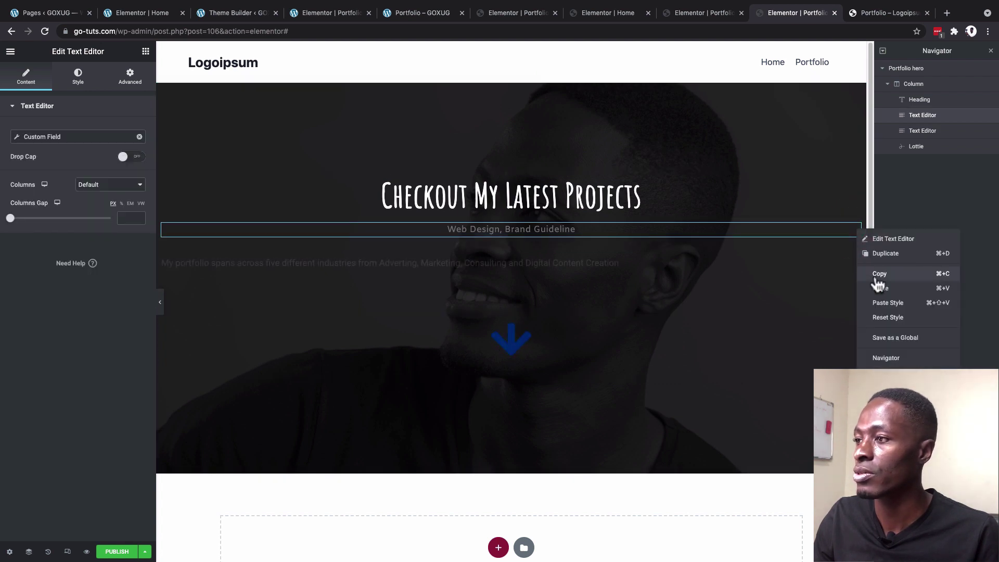
pyautogui.click(877, 273)
pyautogui.click(854, 255)
pyautogui.rightClick(853, 261)
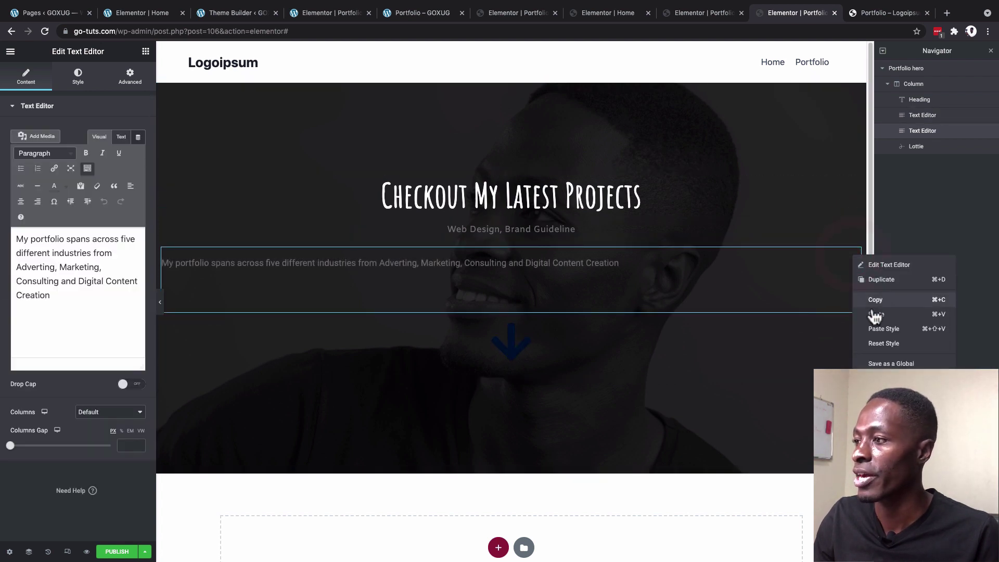
pyautogui.click(880, 330)
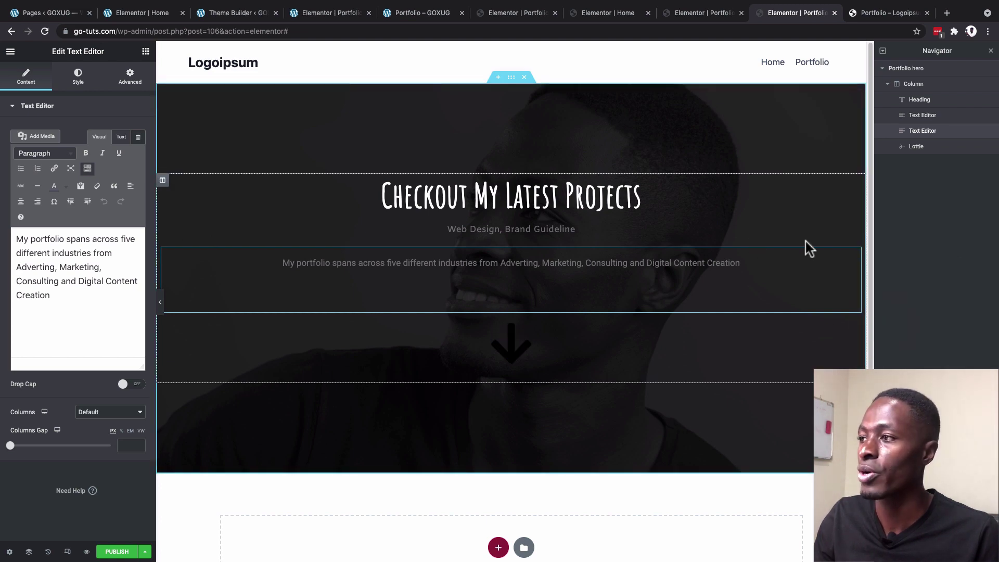
pyautogui.rightClick(854, 230)
pyautogui.click(879, 376)
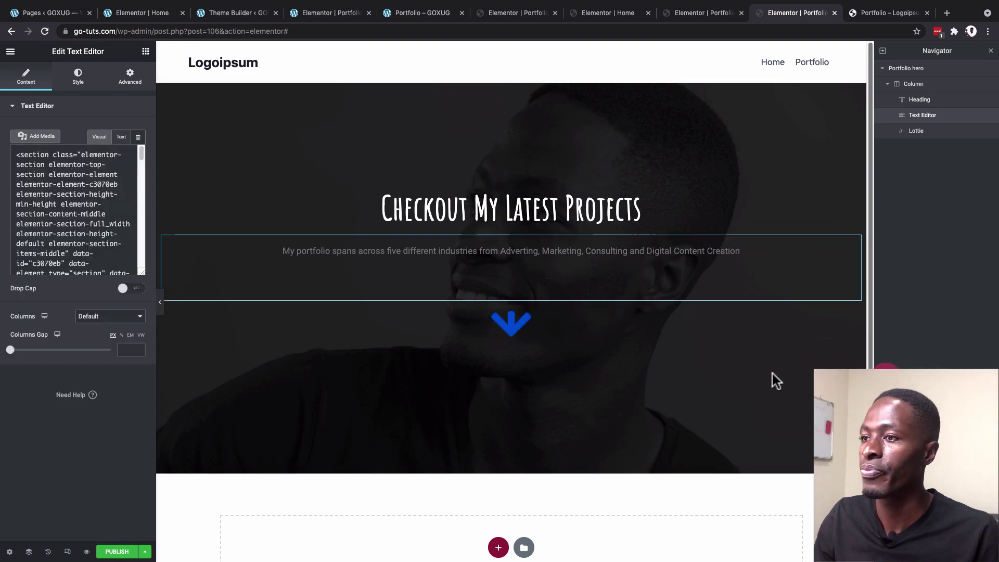
# Step: Copy the Content section from the single portfolio template and paste it below the Portfolio hero in the archive template
pyautogui.scroll(-3, 750, 274)
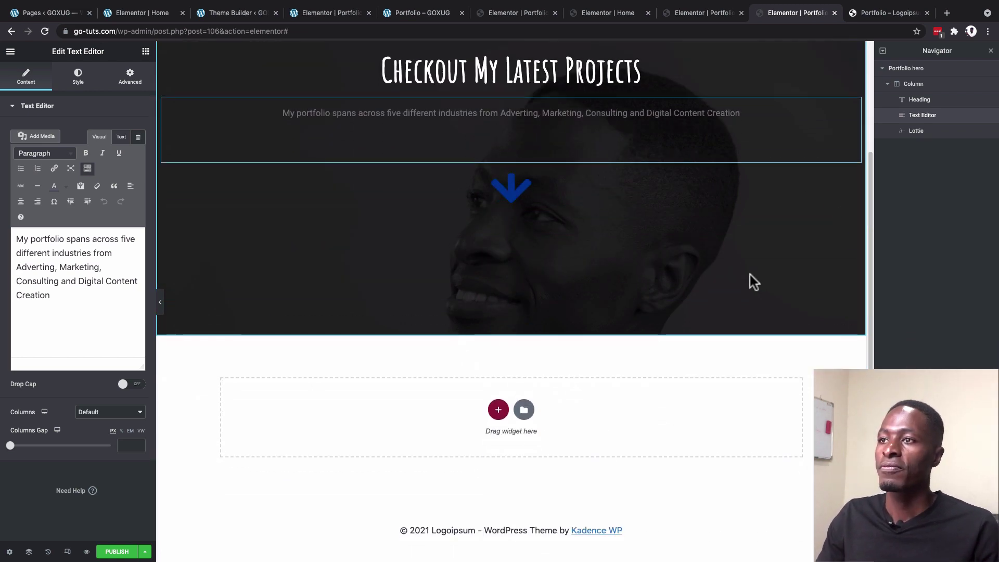
pyautogui.scroll(2, 750, 275)
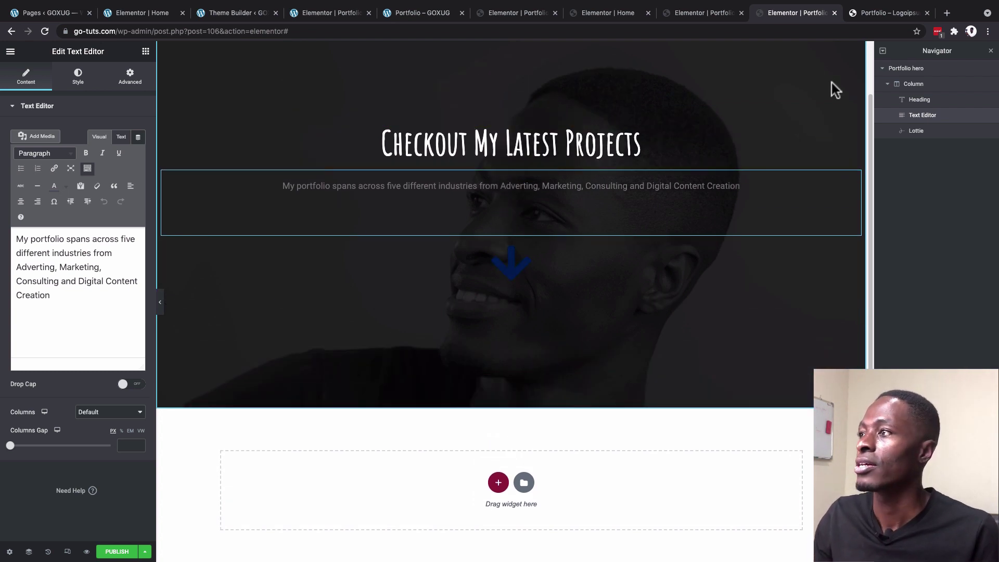
pyautogui.click(698, 14)
pyautogui.click(470, 203)
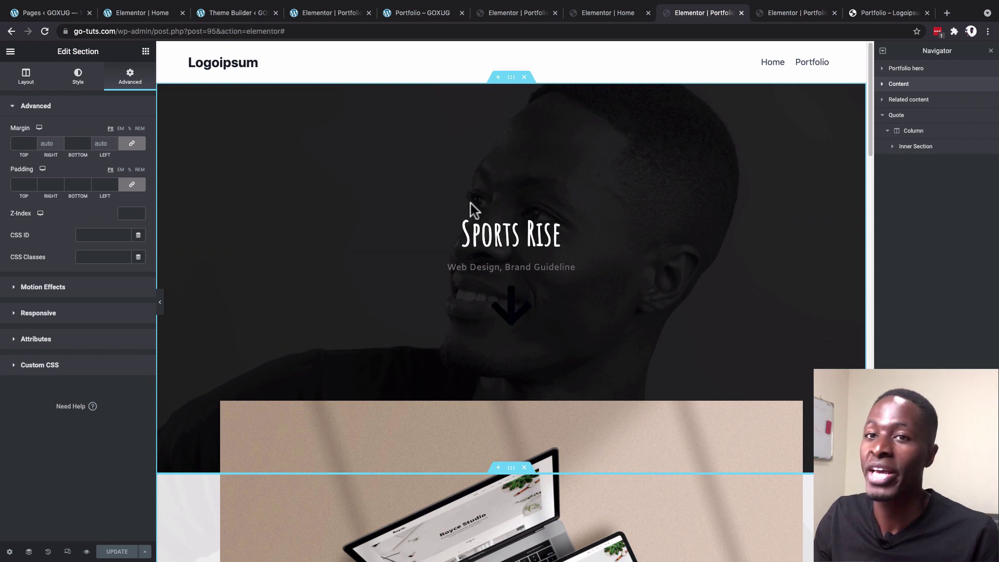
pyautogui.rightClick(925, 85)
pyautogui.click(927, 130)
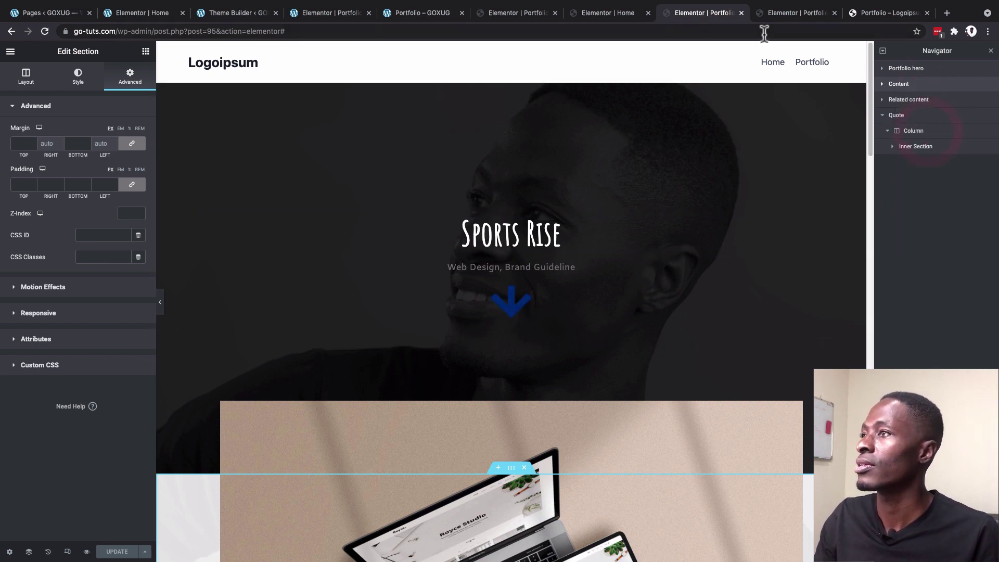
pyautogui.click(767, 15)
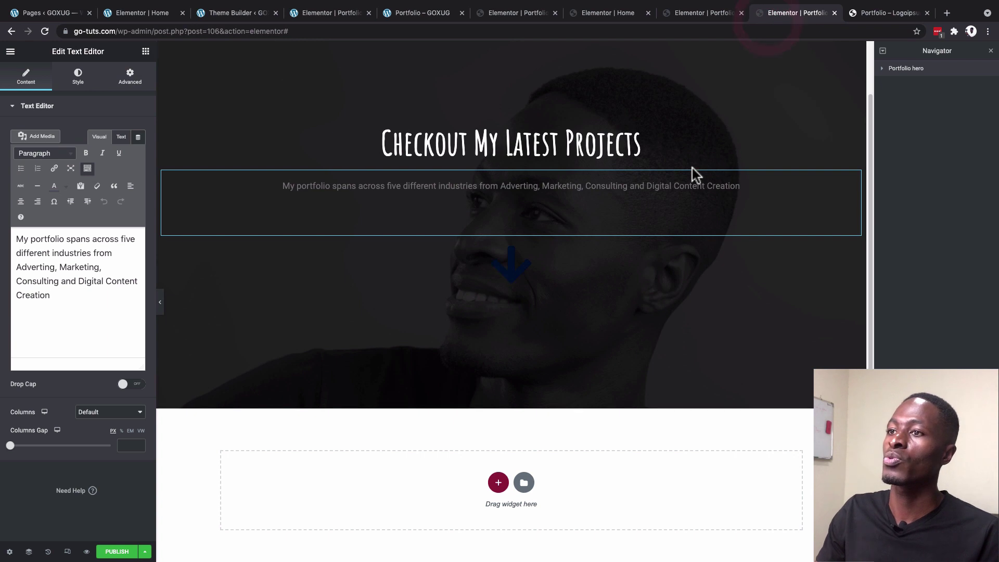
pyautogui.rightClick(931, 68)
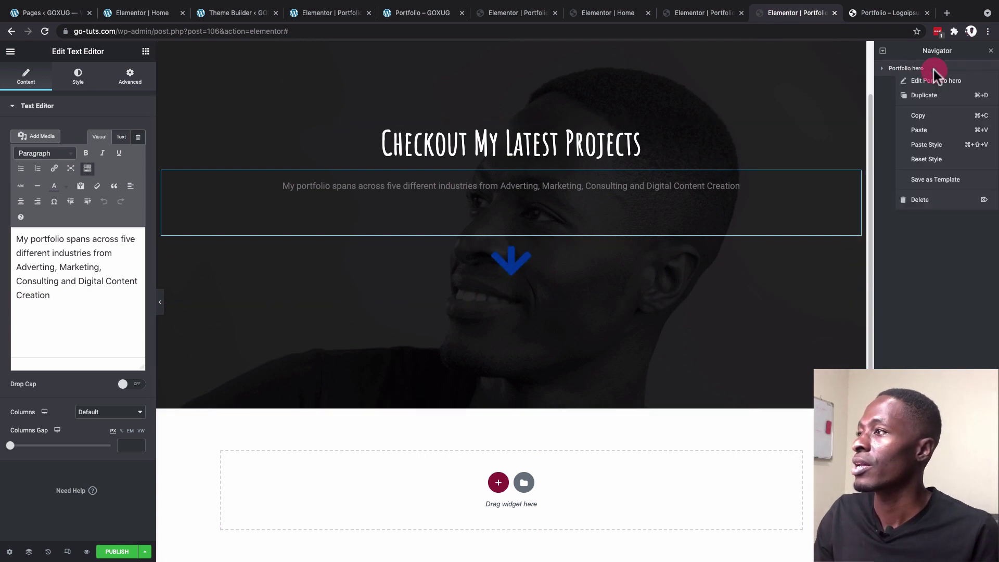
pyautogui.click(928, 130)
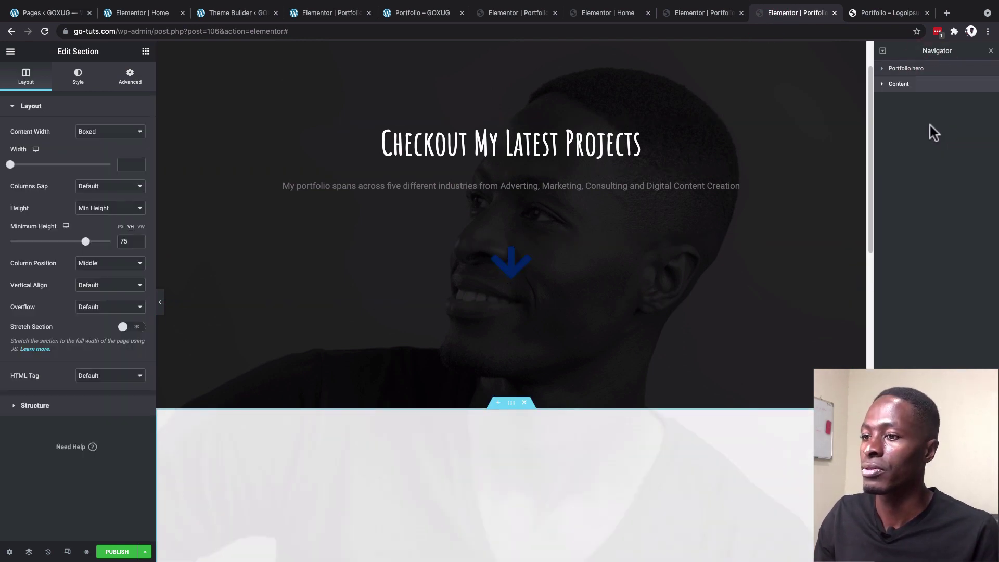
# Step: Delete the inner section with the client details and inquiry form from the pasted Content section
pyautogui.scroll(-3, 599, 361)
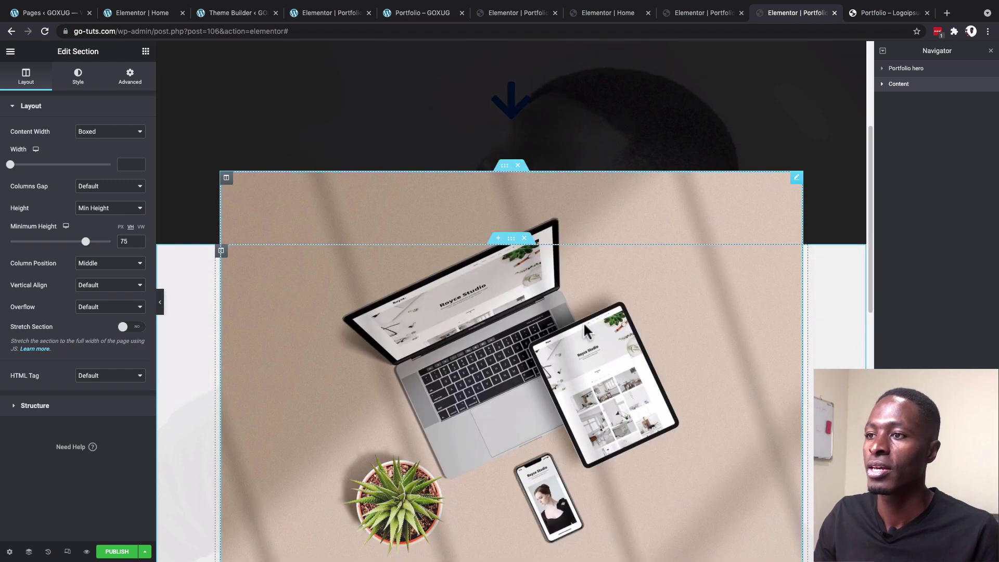
pyautogui.scroll(-1, 585, 332)
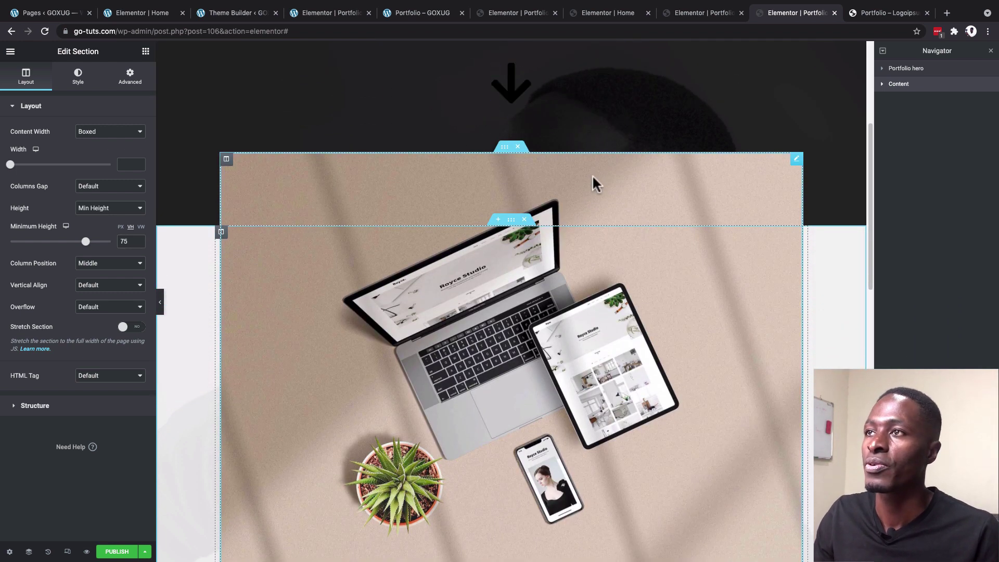
pyautogui.click(675, 188)
pyautogui.rightClick(919, 131)
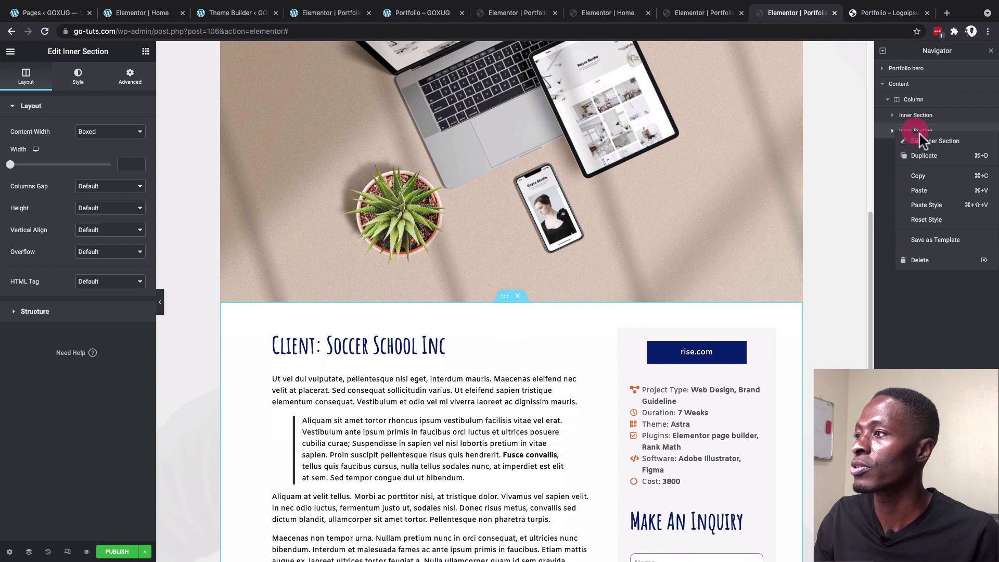
pyautogui.click(934, 259)
# Step: Delete the featured image widget from the remaining inner section's column
pyautogui.scroll(5, 732, 218)
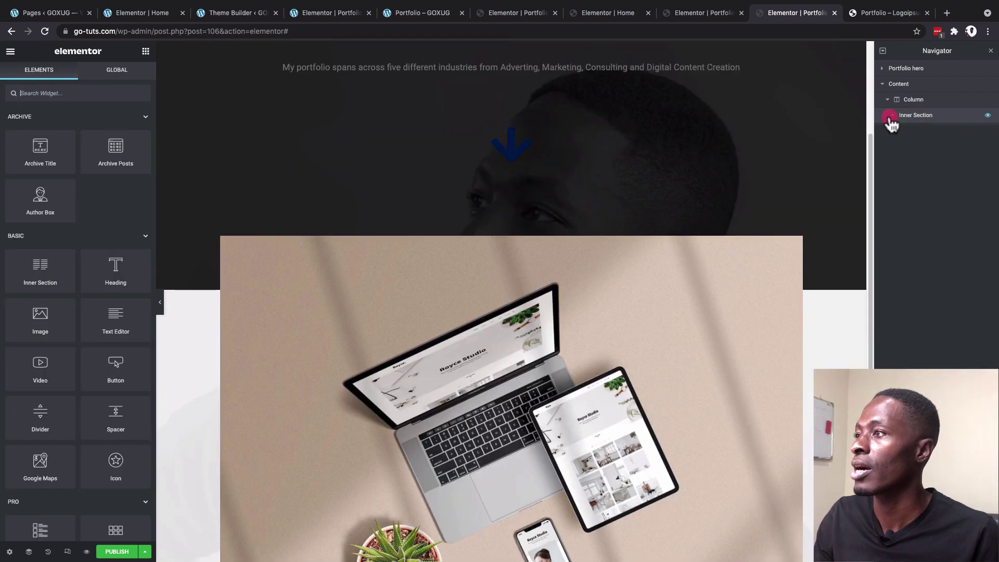
pyautogui.click(893, 115)
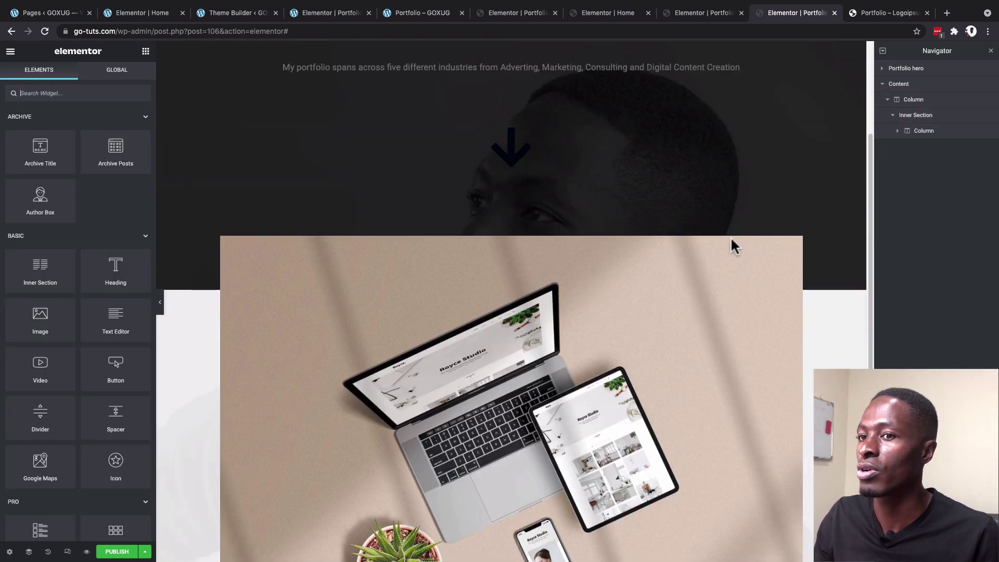
pyautogui.click(897, 130)
pyautogui.click(929, 147)
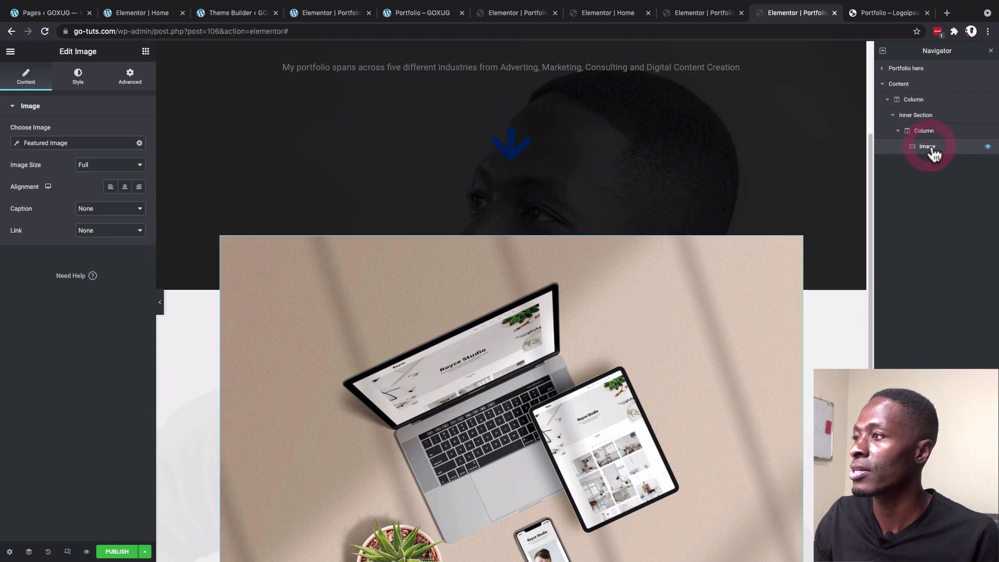
pyautogui.rightClick(935, 154)
pyautogui.click(947, 275)
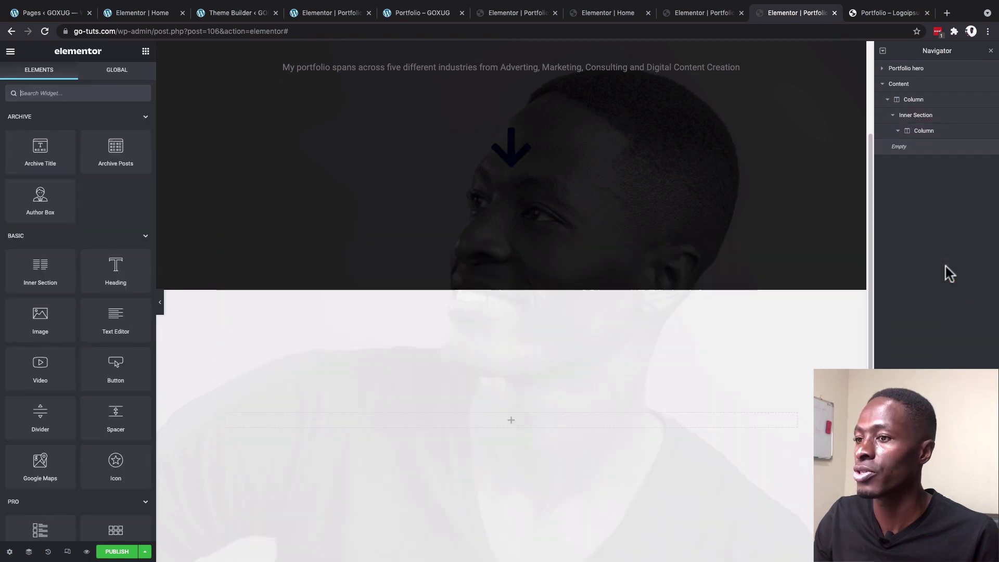
# Step: Find the Listing Grid widget and place it in the empty column of the Content section's inner section
pyautogui.click(78, 93)
pyautogui.write('loo')
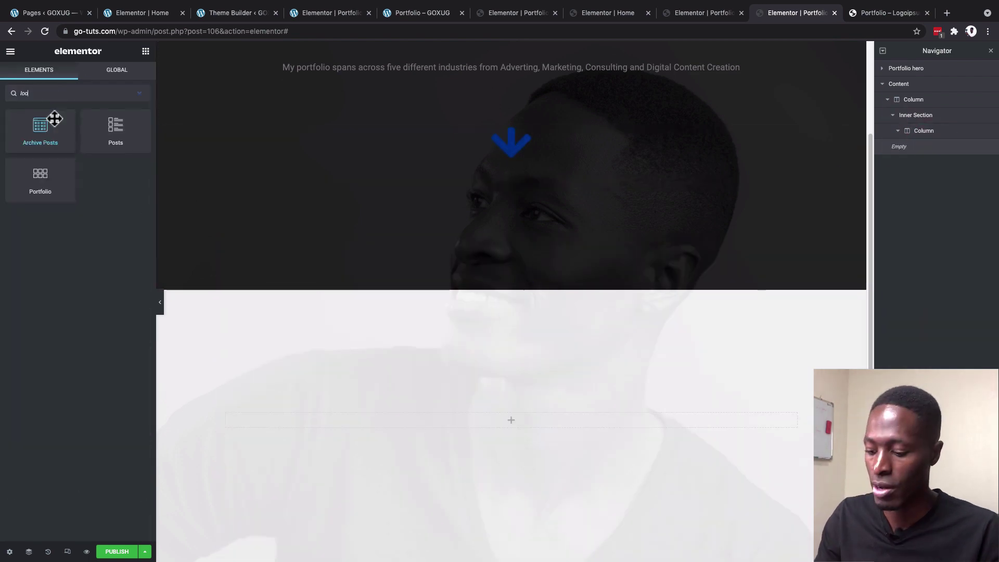
pyautogui.press('BackSpace')
pyautogui.press('BackSpace')
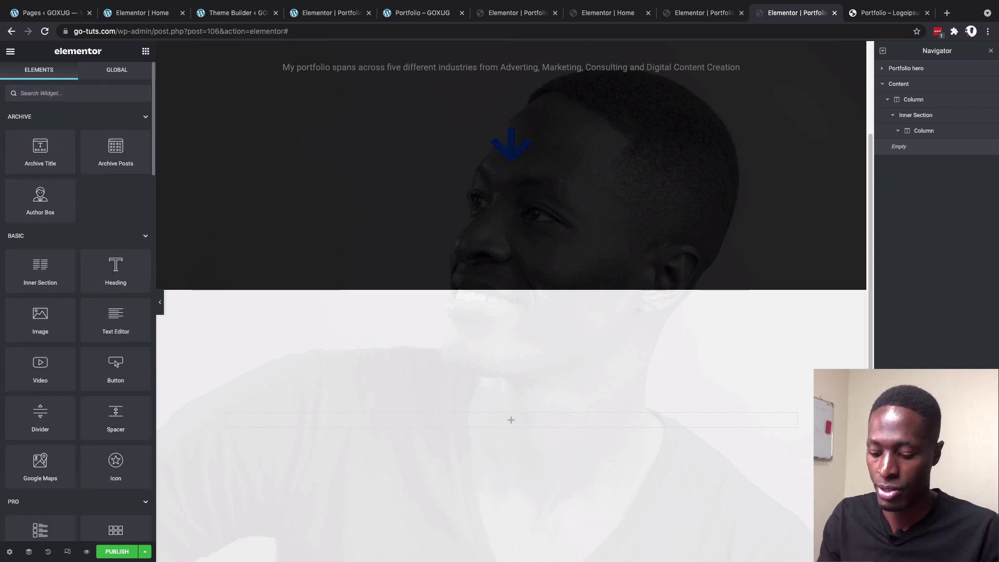
pyautogui.write('list')
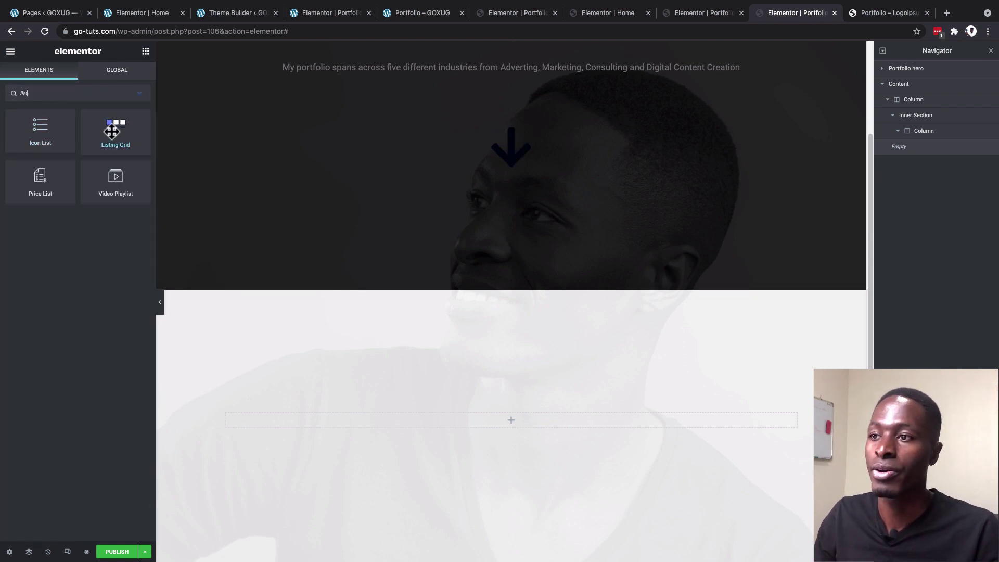
pyautogui.moveTo(112, 131); pyautogui.dragTo(597, 411)
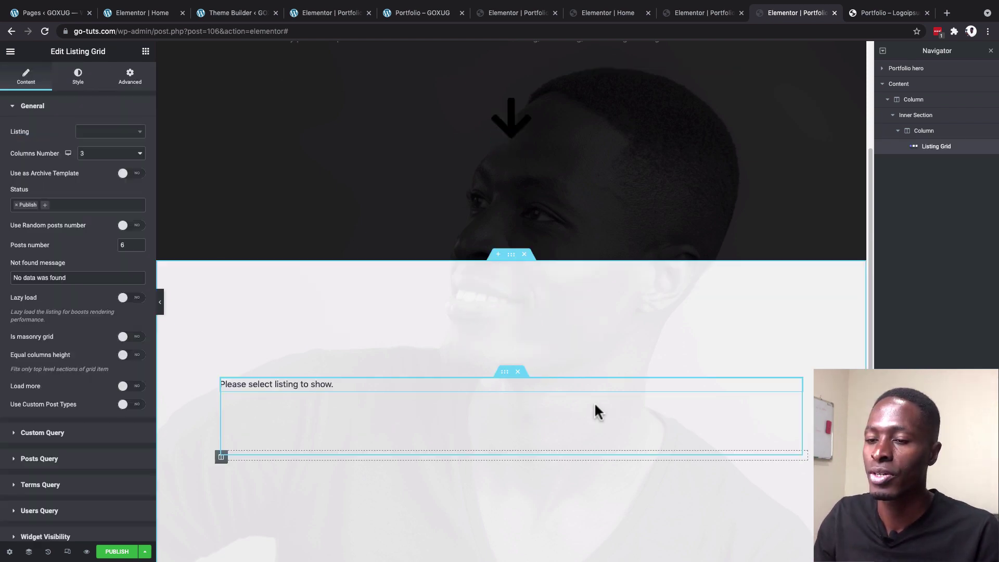
# Step: Set the Listing Grid's listing to Portfolio loop and clear its posts number
pyautogui.click(122, 133)
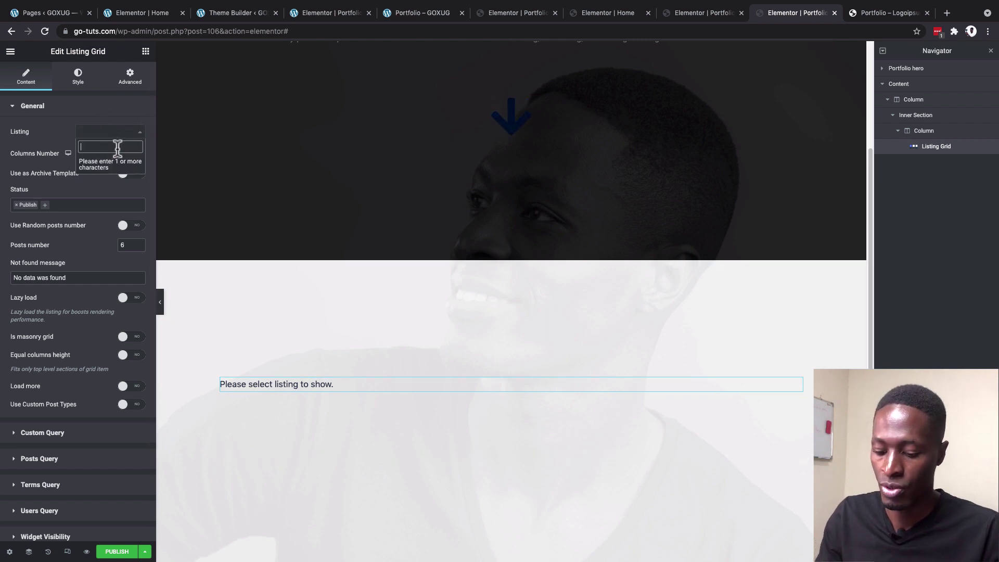
pyautogui.write('pro')
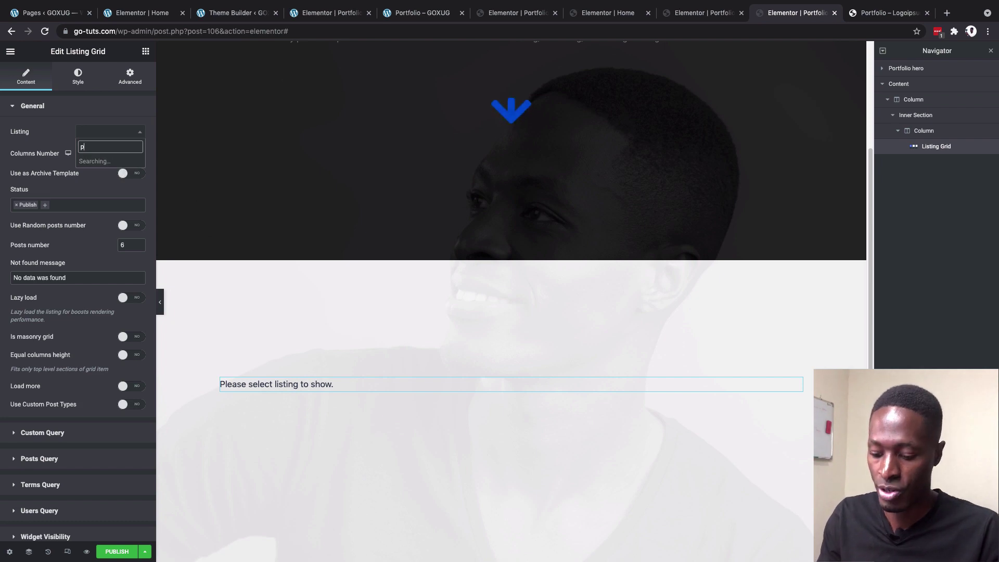
pyautogui.press('Return')
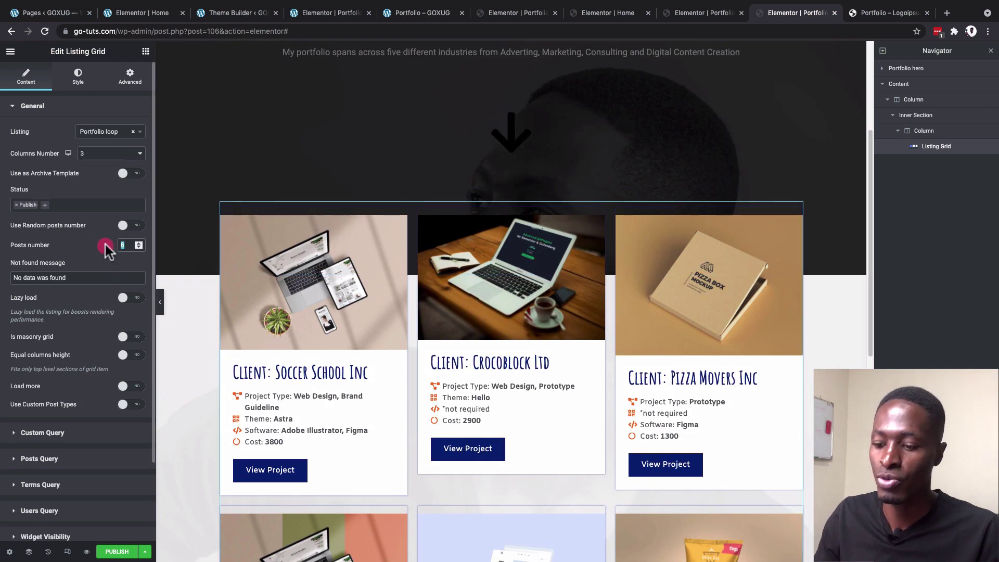
pyautogui.press('BackSpace')
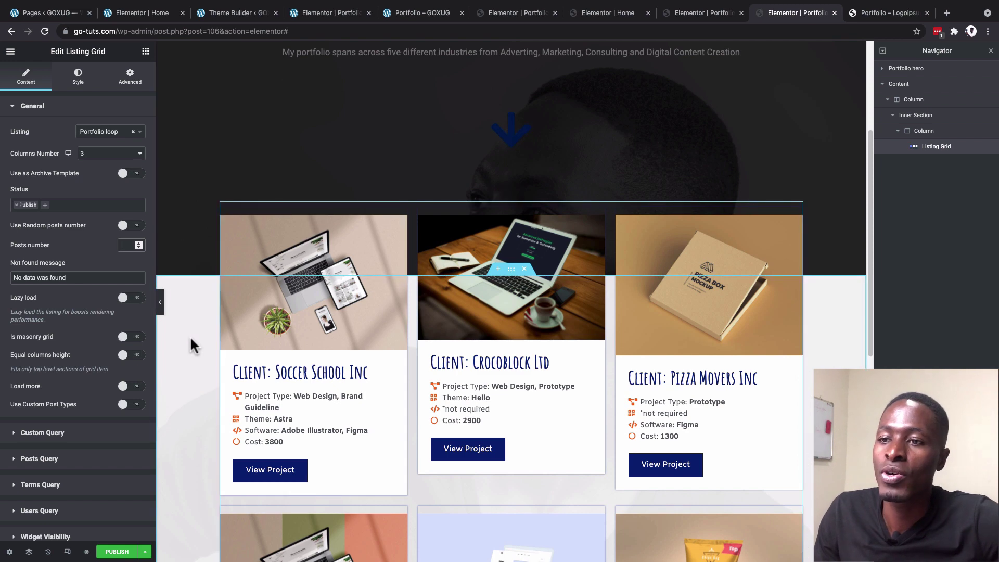
pyautogui.scroll(-3, 195, 343)
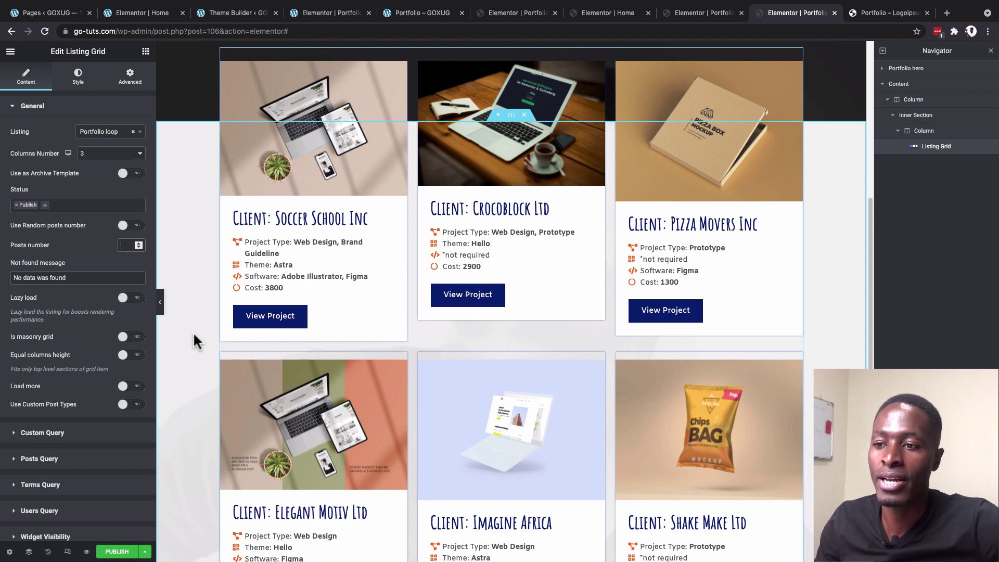
pyautogui.scroll(-6, 195, 343)
# Step: Enable Load more on the Listing Grid and set its load more type to Infinite Scroll
pyautogui.click(123, 386)
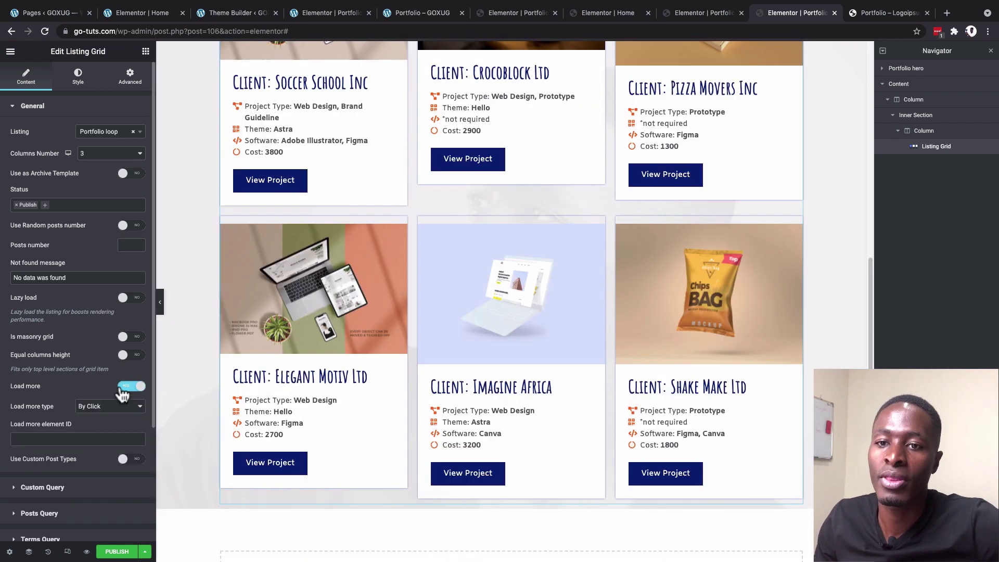
pyautogui.click(123, 386)
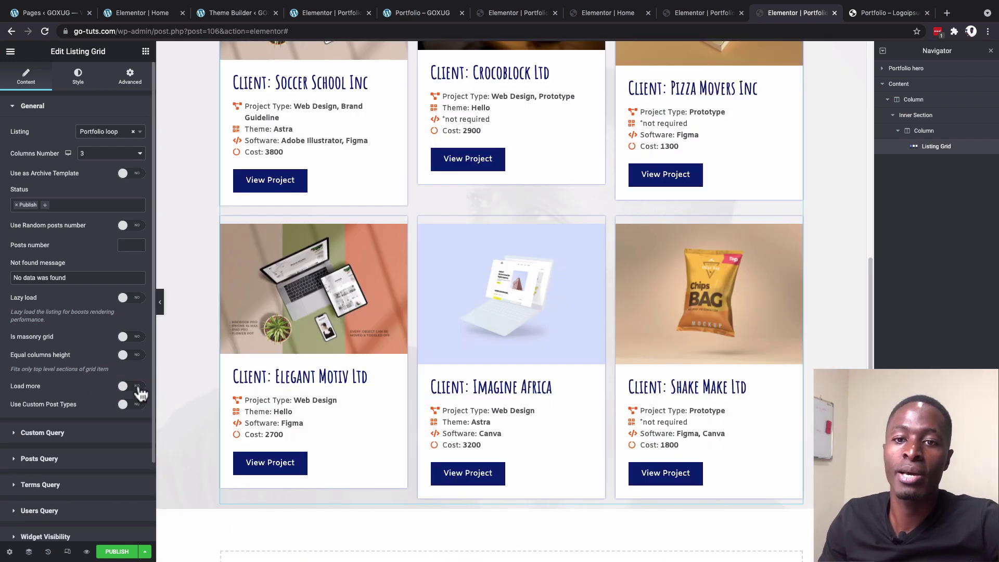
pyautogui.click(138, 386)
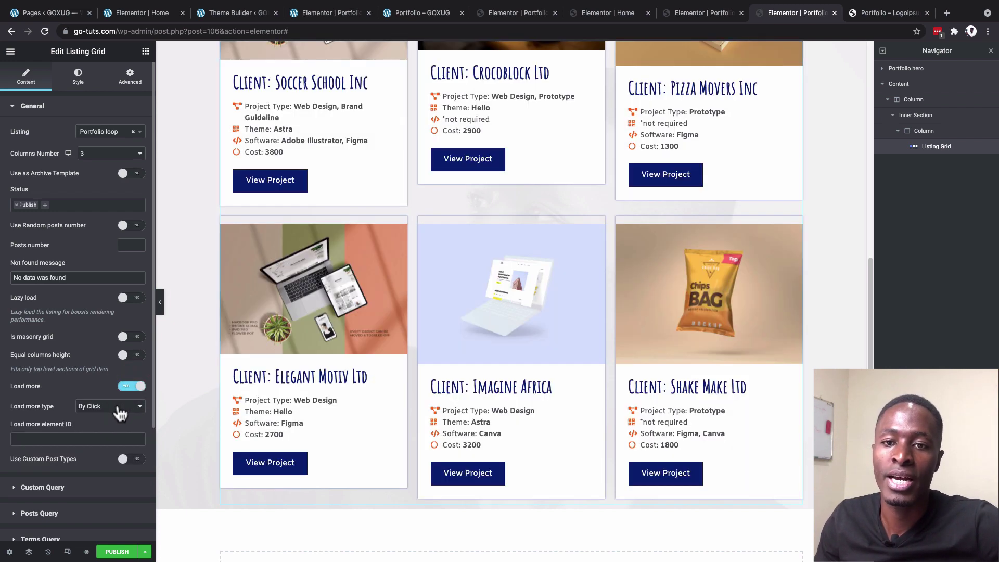
pyautogui.click(118, 406)
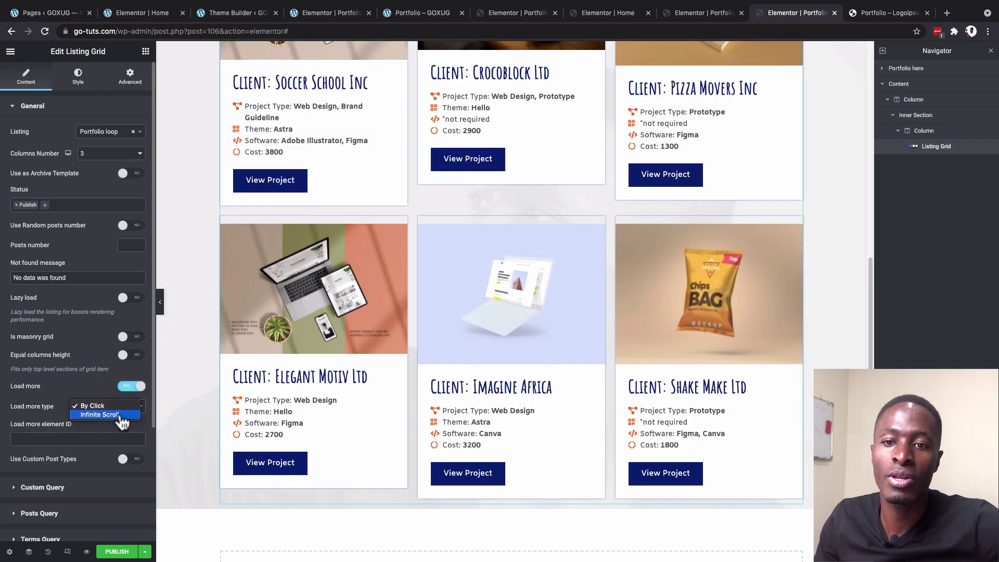
pyautogui.click(104, 414)
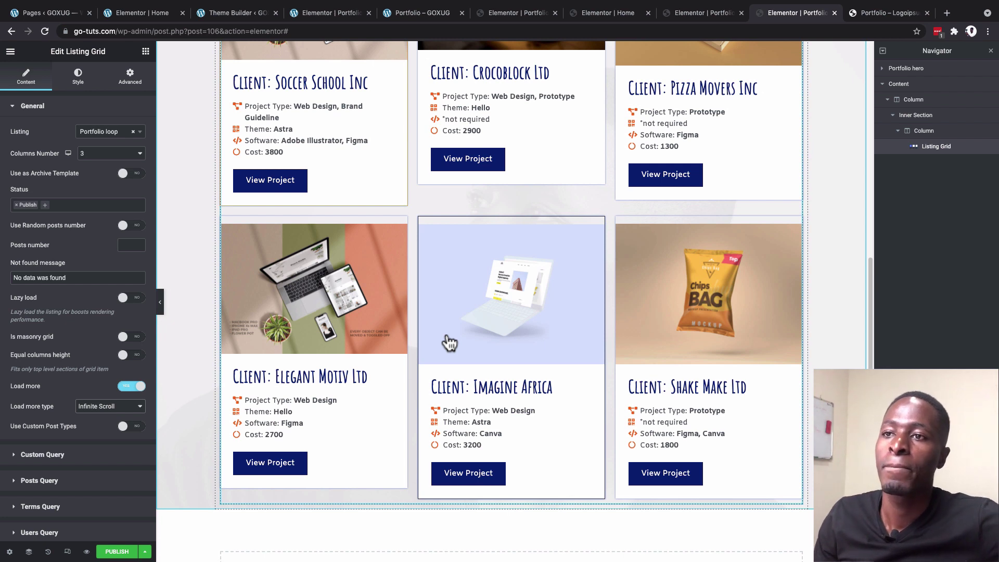
pyautogui.scroll(-1, 493, 385)
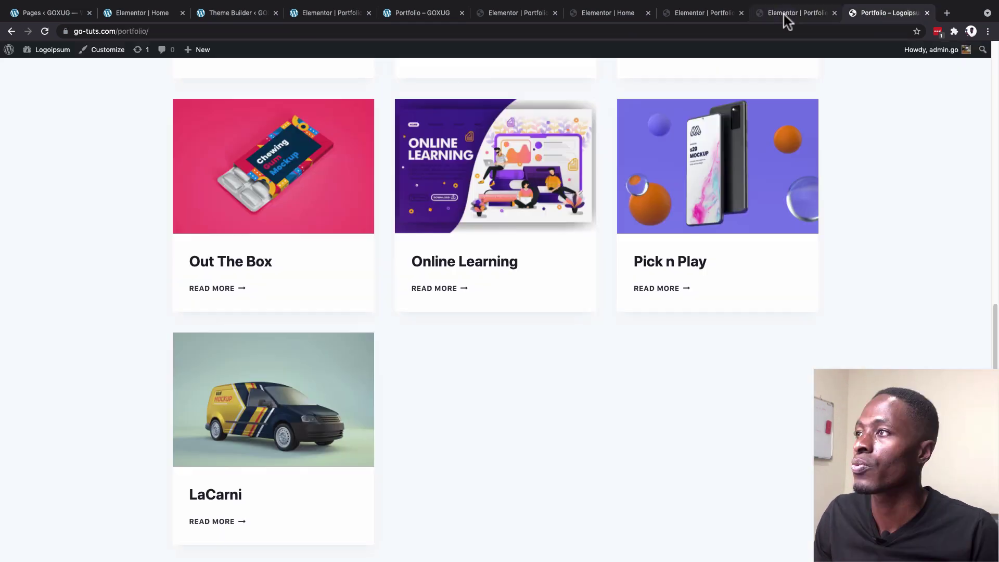
# Step: Give the column holding the Listing Grid the global Grey background colour and make it slightly transparent
pyautogui.click(784, 15)
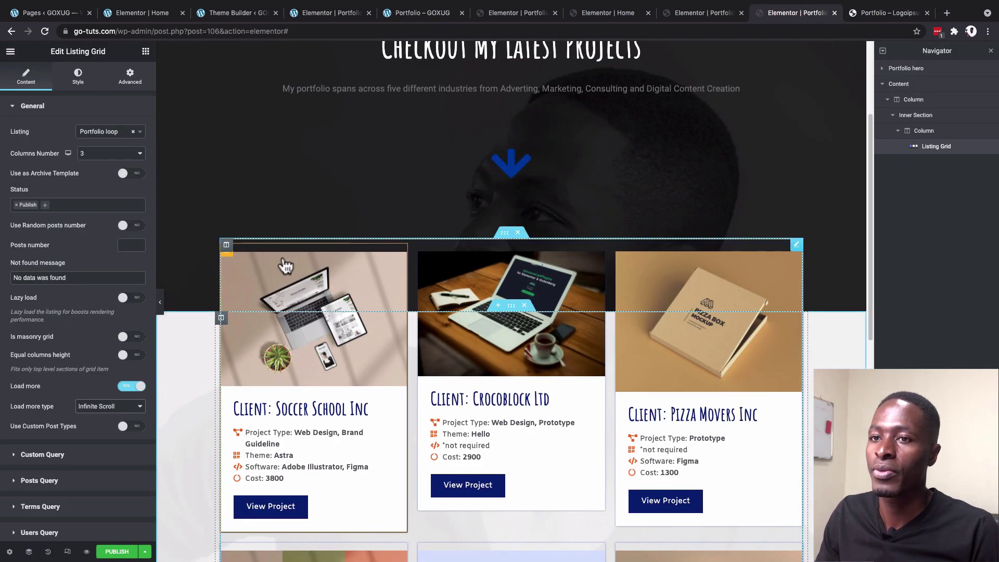
pyautogui.click(227, 244)
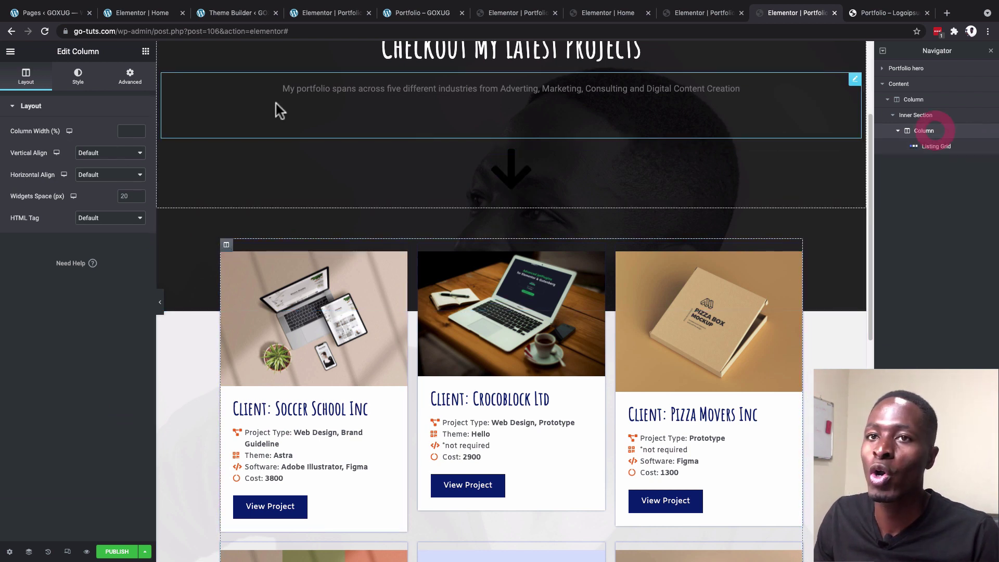
pyautogui.click(78, 76)
pyautogui.click(124, 175)
pyautogui.scroll(-3, 84, 269)
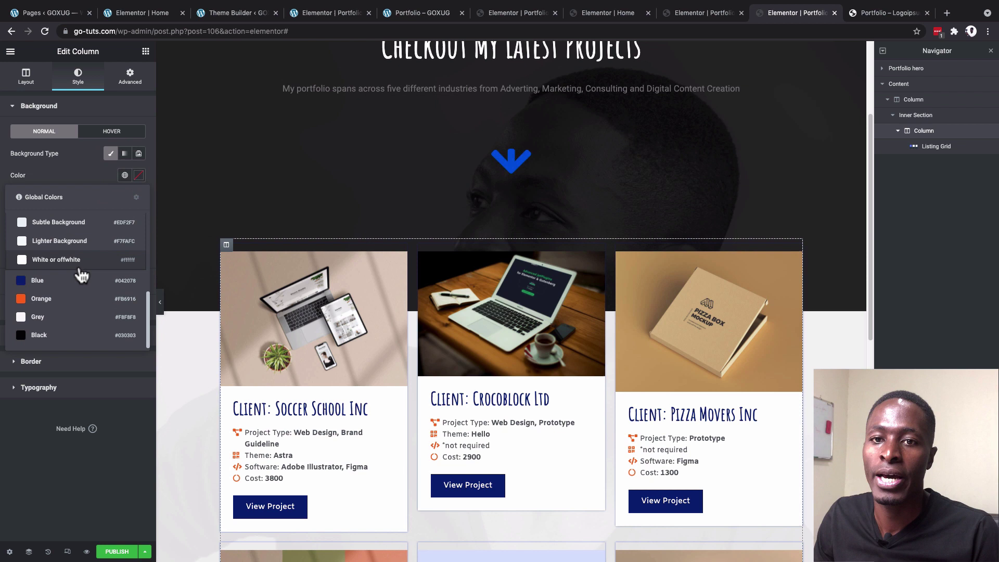
pyautogui.click(48, 316)
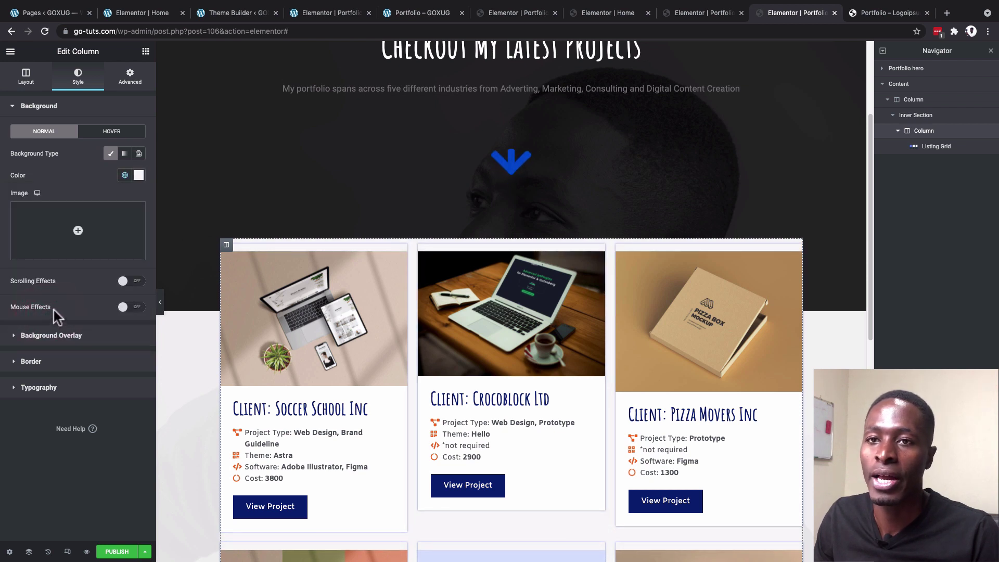
pyautogui.click(139, 174)
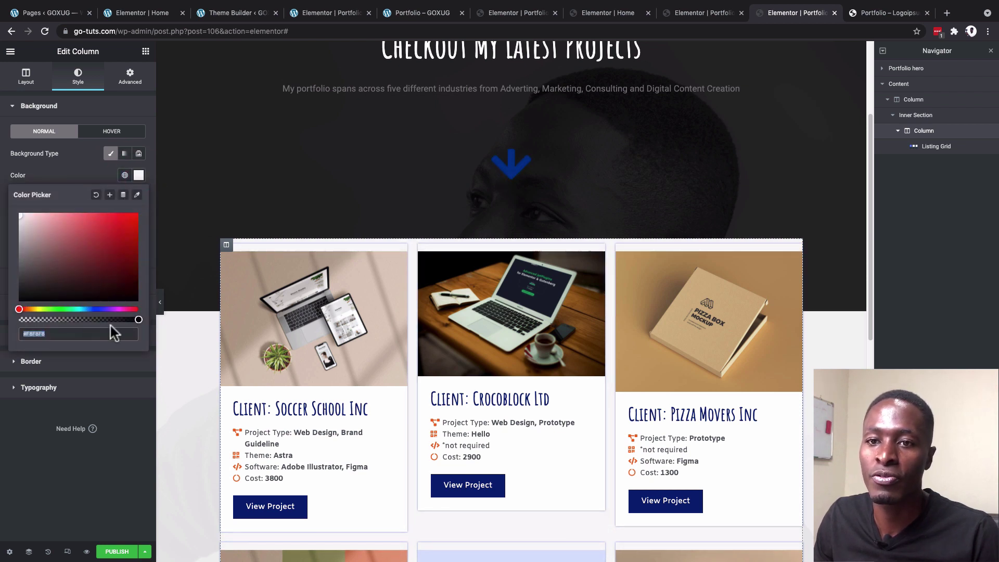
pyautogui.click(132, 319)
pyautogui.click(89, 174)
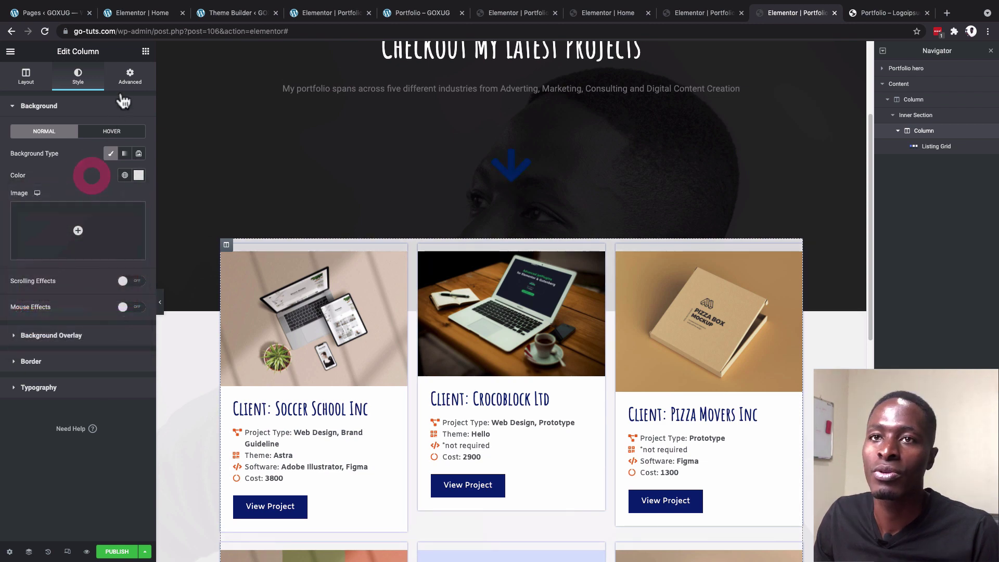
# Step: Set the Listing Grid column's padding to 50 px on all sides
pyautogui.click(130, 76)
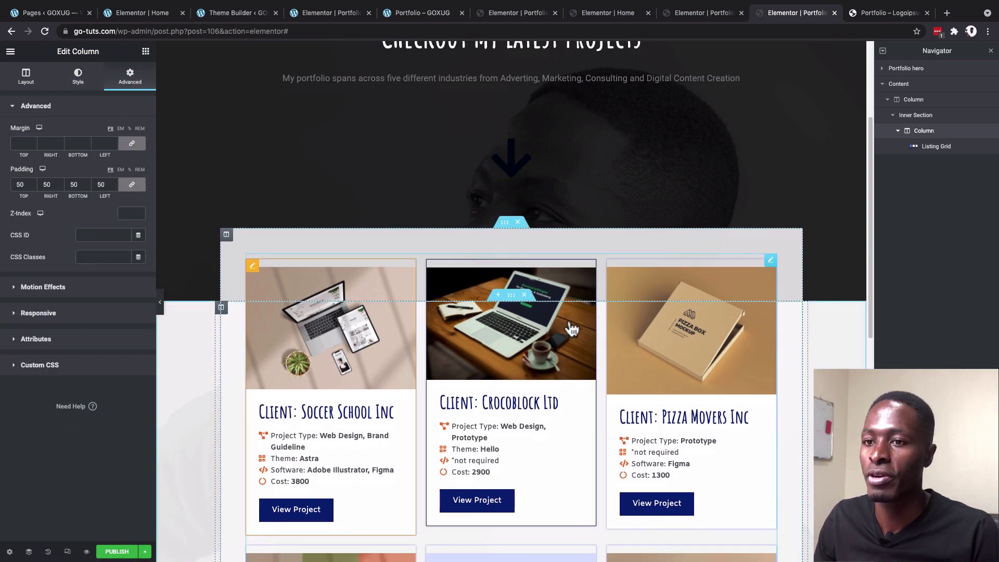
pyautogui.scroll(-4, 512, 312)
pyautogui.click(432, 105)
# Step: Examine the project grid and the custom quote section on the GOXUG reference portfolio page
pyautogui.click(407, 19)
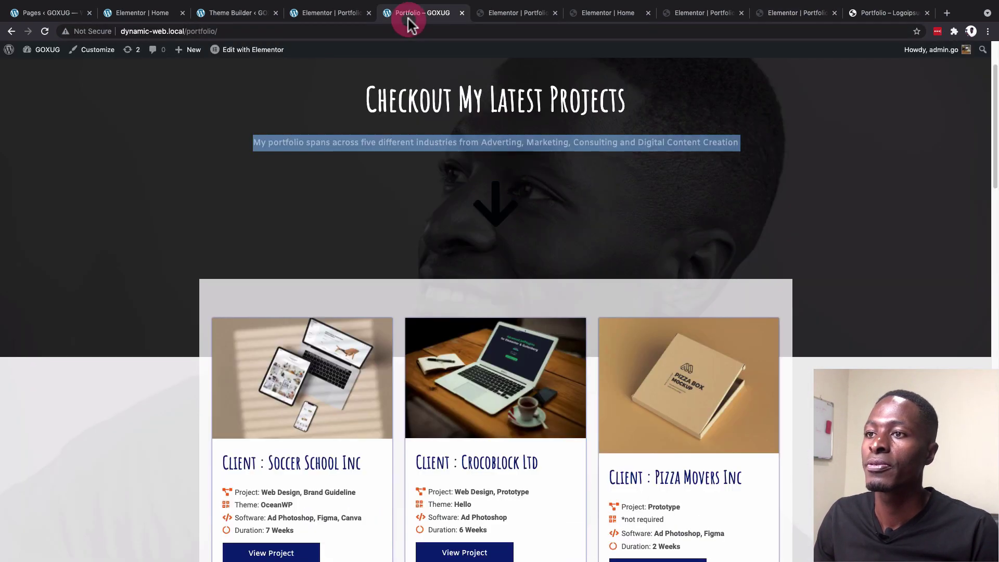
pyautogui.scroll(-6, 435, 204)
pyautogui.scroll(-5, 436, 204)
pyautogui.click(80, 293)
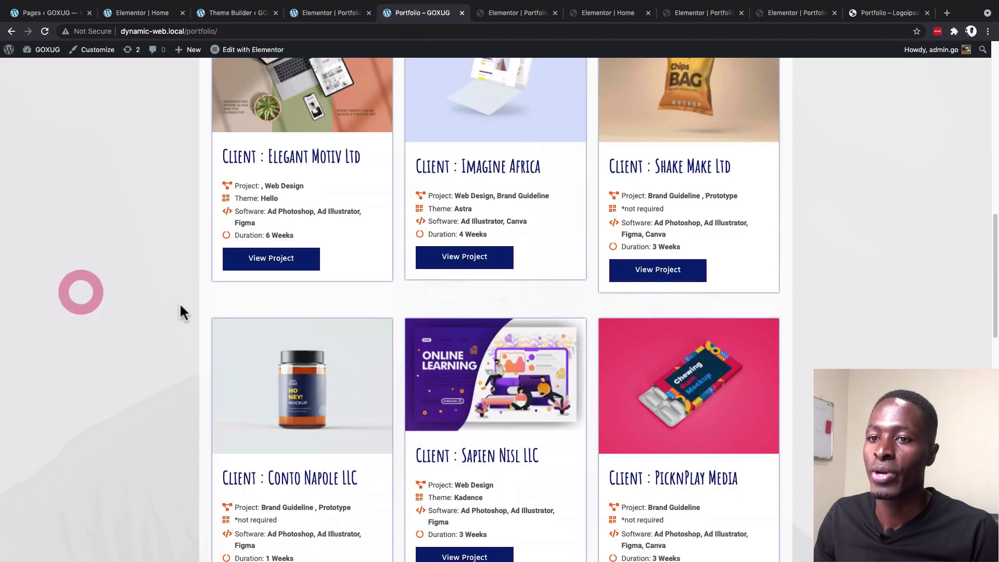
pyautogui.scroll(-10, 179, 301)
pyautogui.scroll(-1, 179, 284)
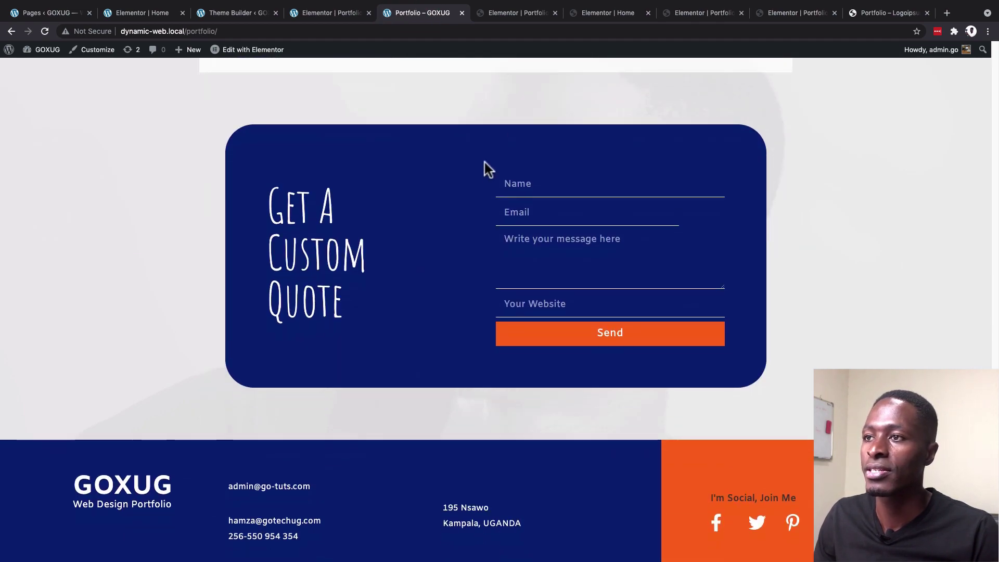
pyautogui.scroll(5, 486, 172)
# Step: Copy the Quote section from the single portfolio template and paste it below the Content section in the archive template
pyautogui.click(715, 14)
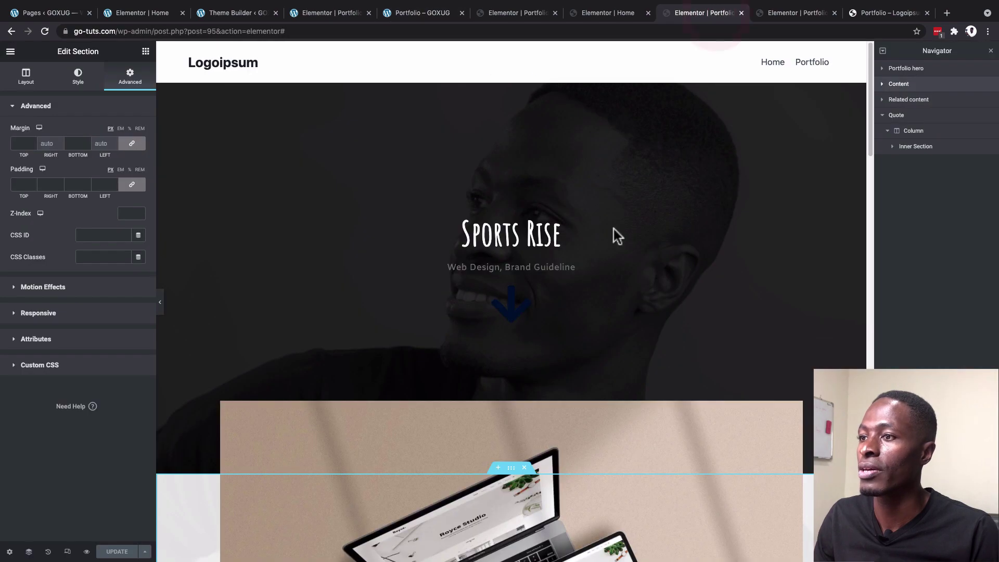
pyautogui.scroll(-20, 563, 223)
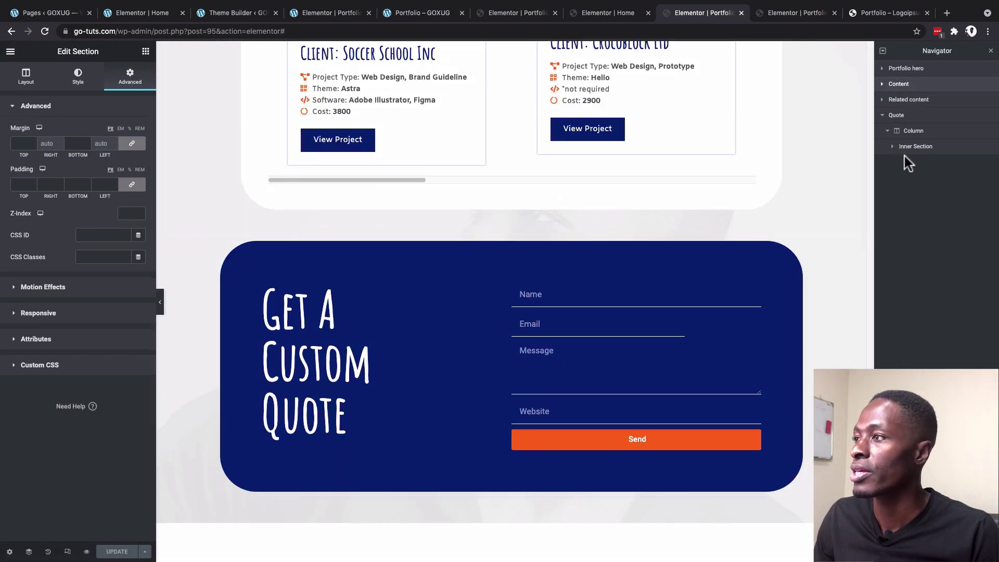
pyautogui.click(909, 116)
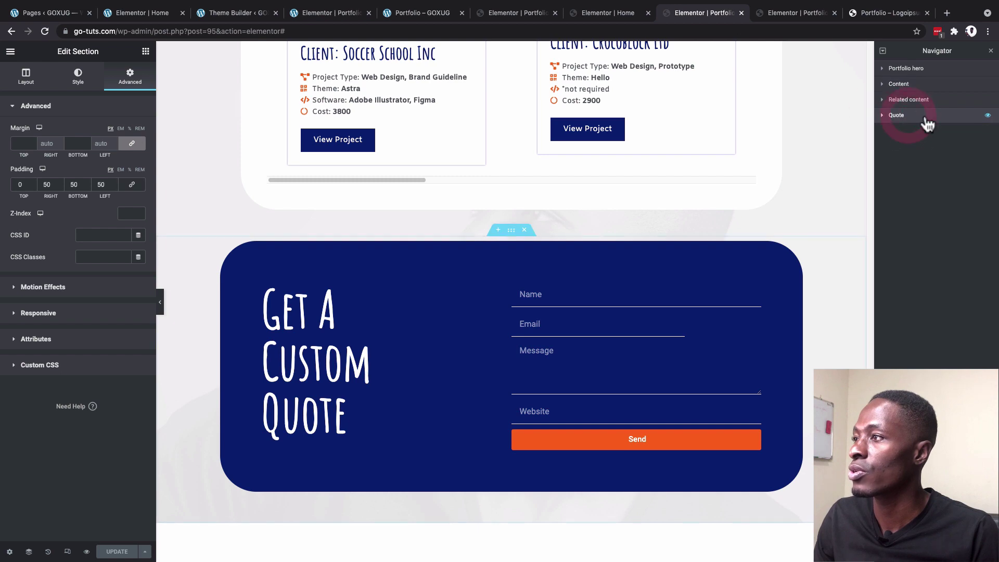
pyautogui.rightClick(928, 124)
pyautogui.click(876, 11)
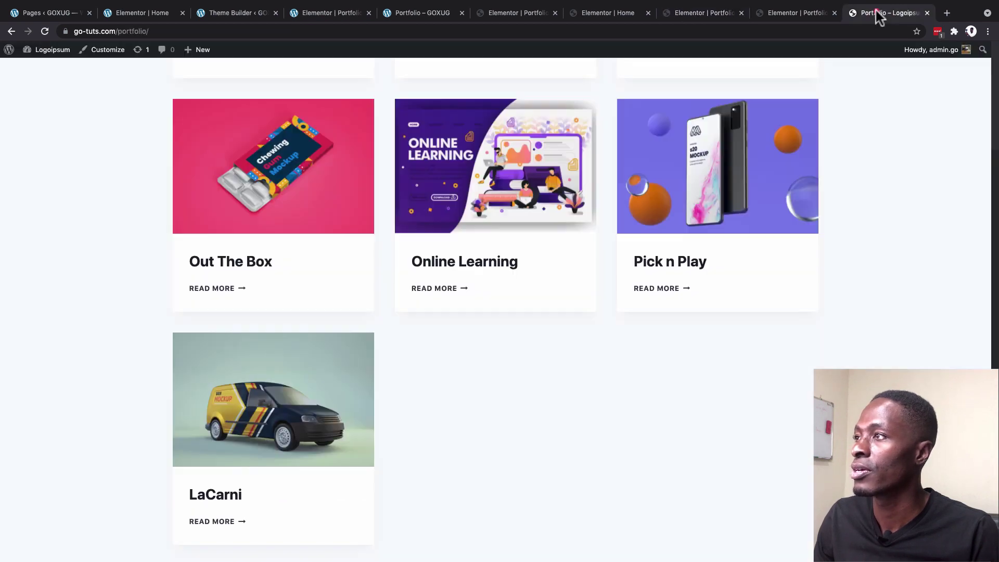
pyautogui.click(776, 13)
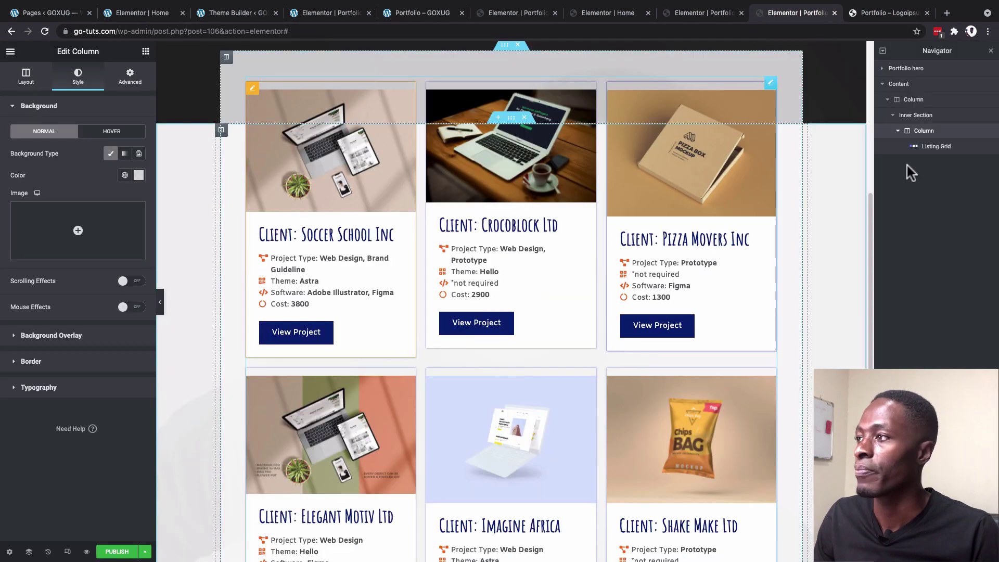
pyautogui.click(883, 84)
pyautogui.rightClick(904, 85)
pyautogui.click(931, 150)
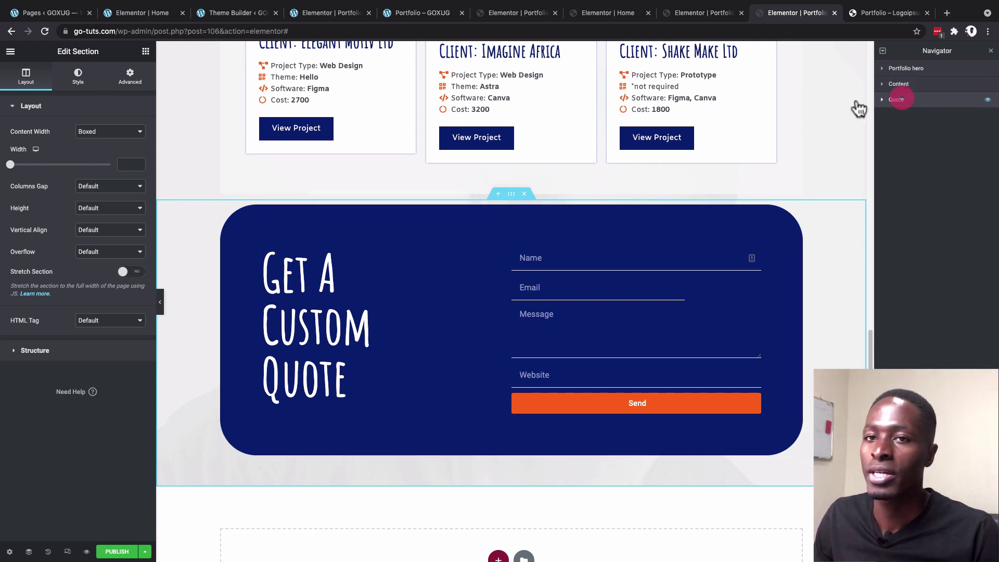
# Step: Set the pasted Quote section's top padding to 50 px
pyautogui.click(131, 76)
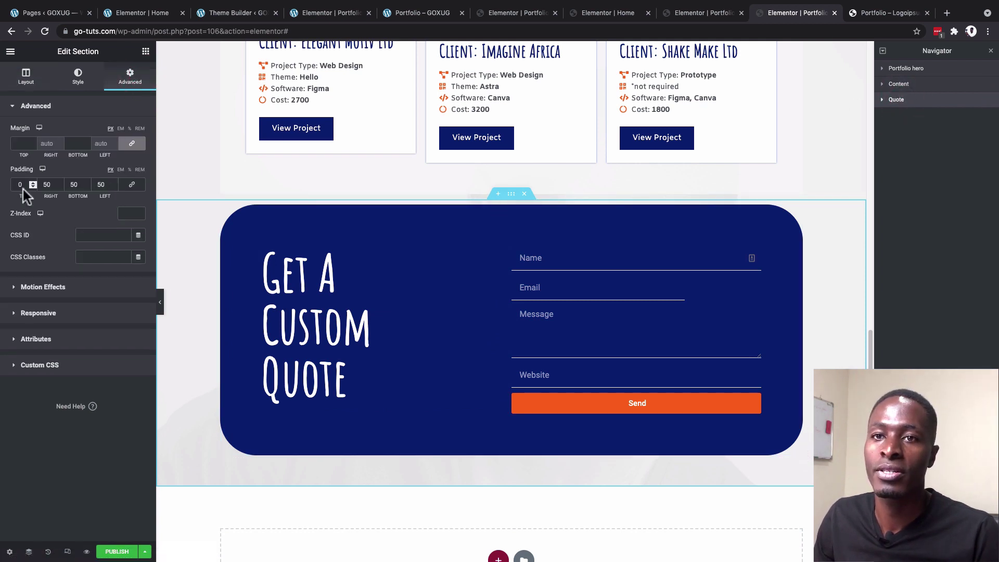
pyautogui.write('5')
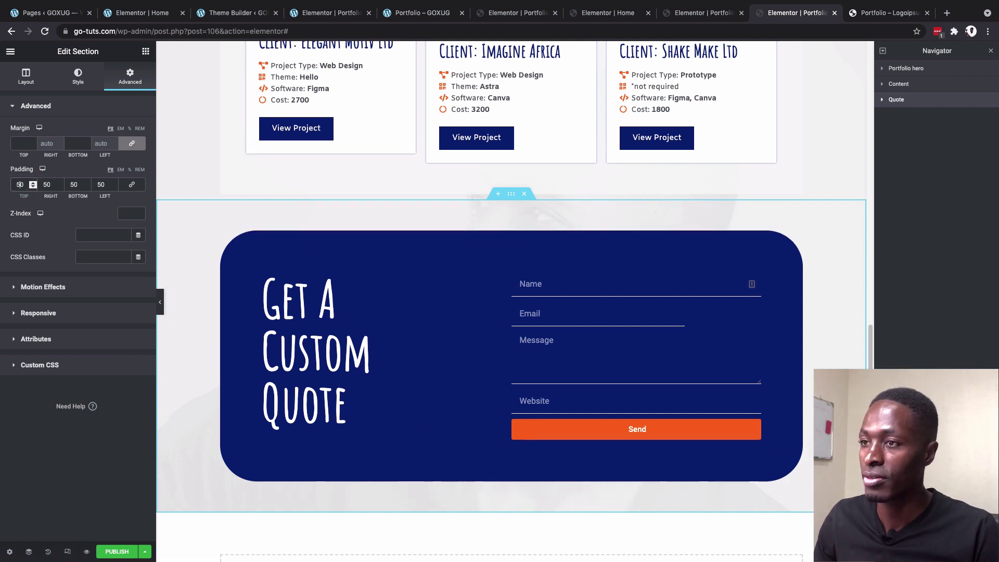
pyautogui.scroll(-3, 452, 393)
# Step: Open the archive template's display conditions and add a condition that includes the Portfolio Archive
pyautogui.click(144, 552)
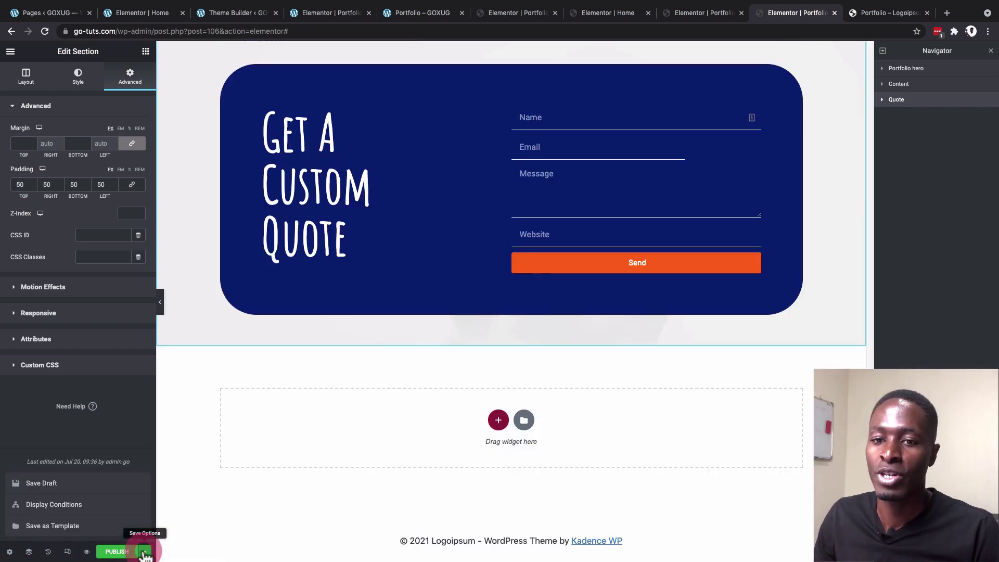
pyautogui.click(83, 505)
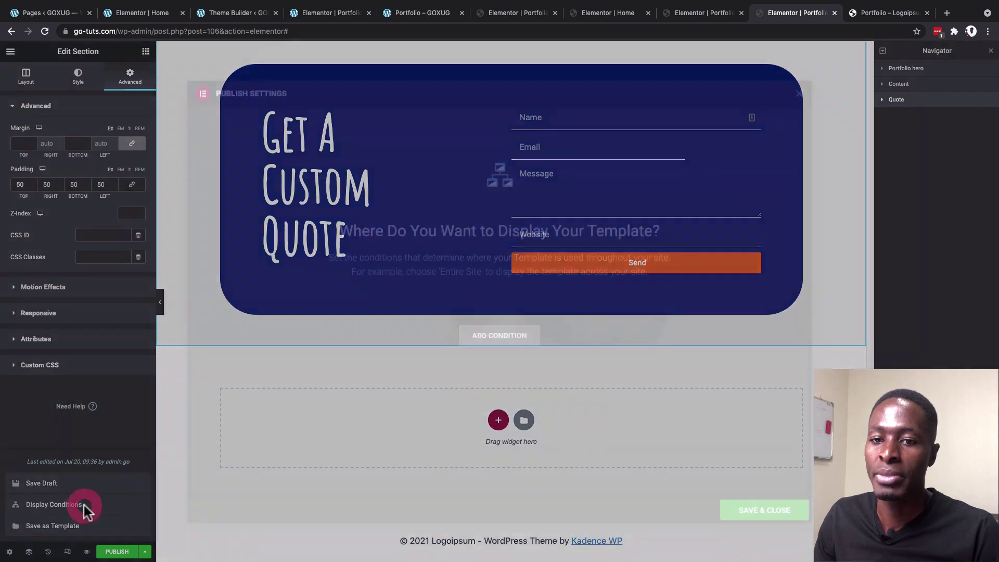
pyautogui.click(489, 346)
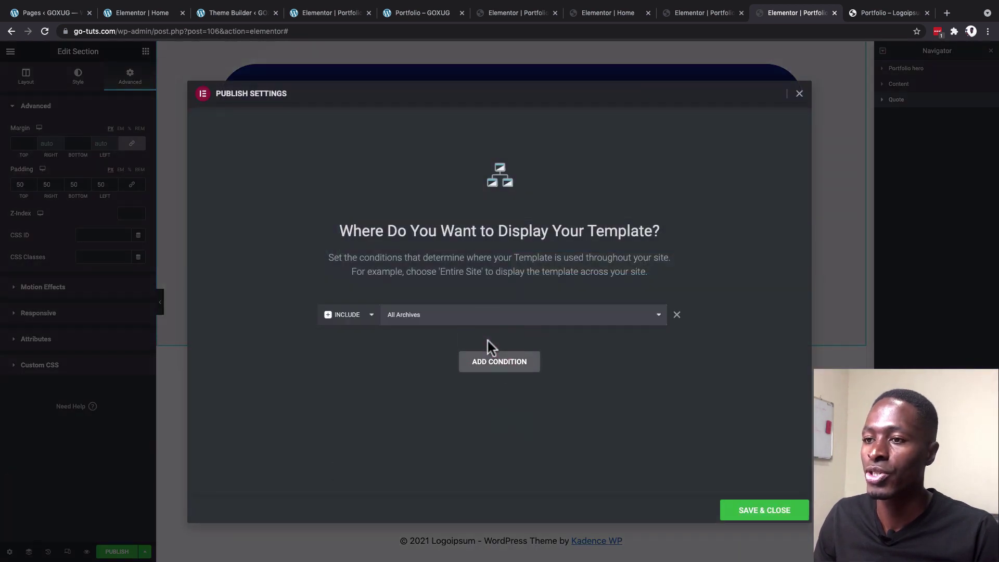
pyautogui.click(411, 320)
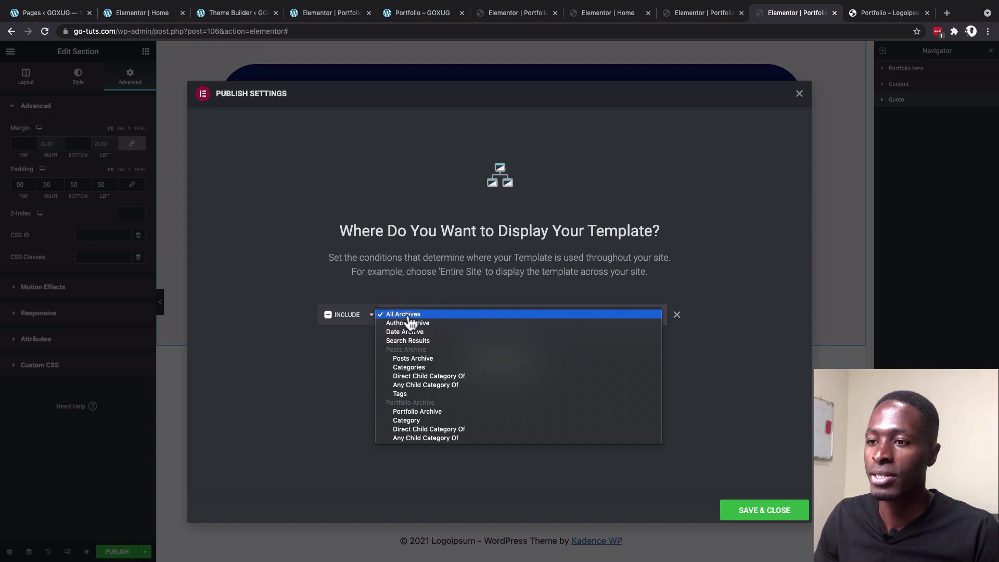
pyautogui.click(423, 412)
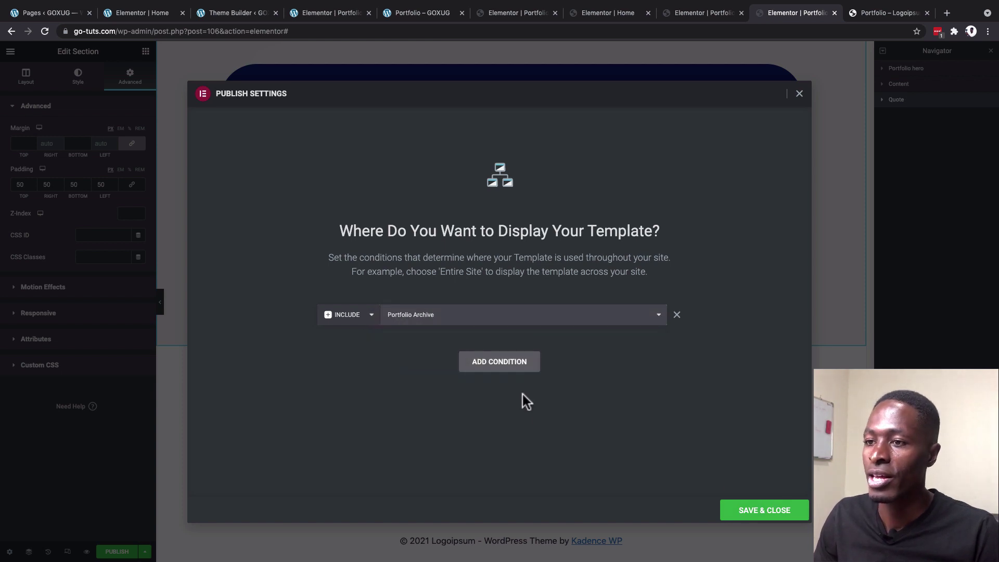
# Step: Add a second include condition for all items of the portfolio Category, and save the template to publish it
pyautogui.click(496, 365)
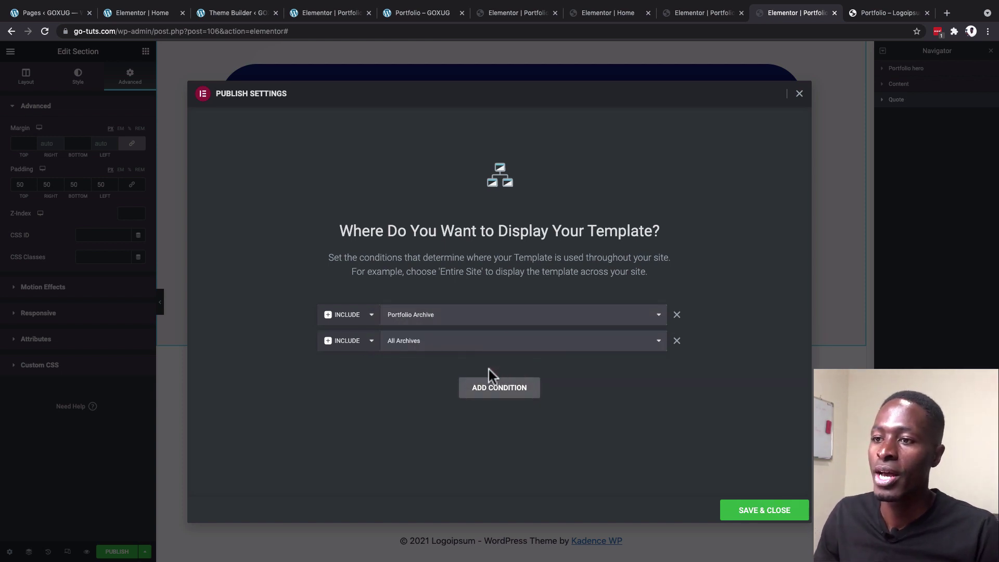
pyautogui.click(443, 346)
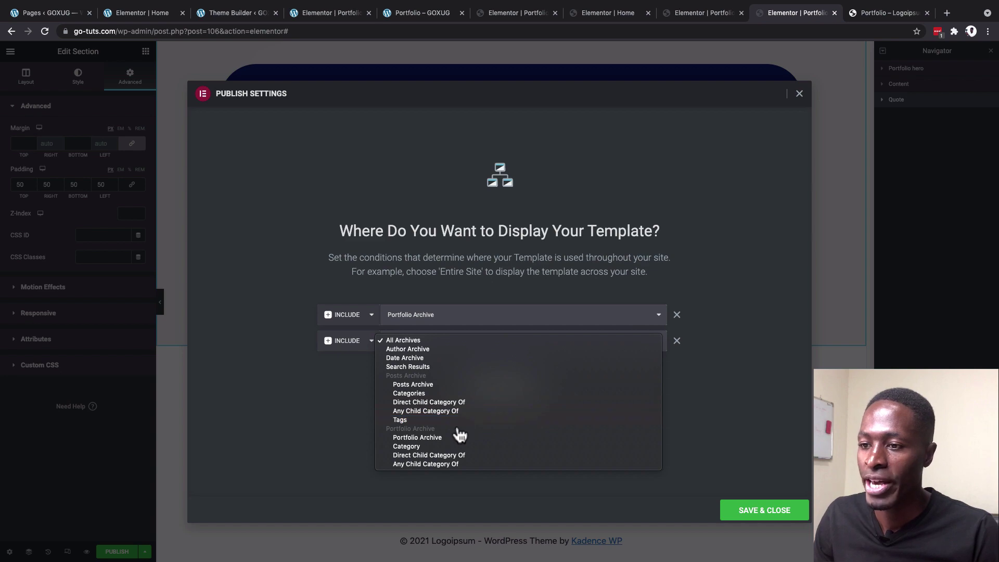
pyautogui.click(406, 446)
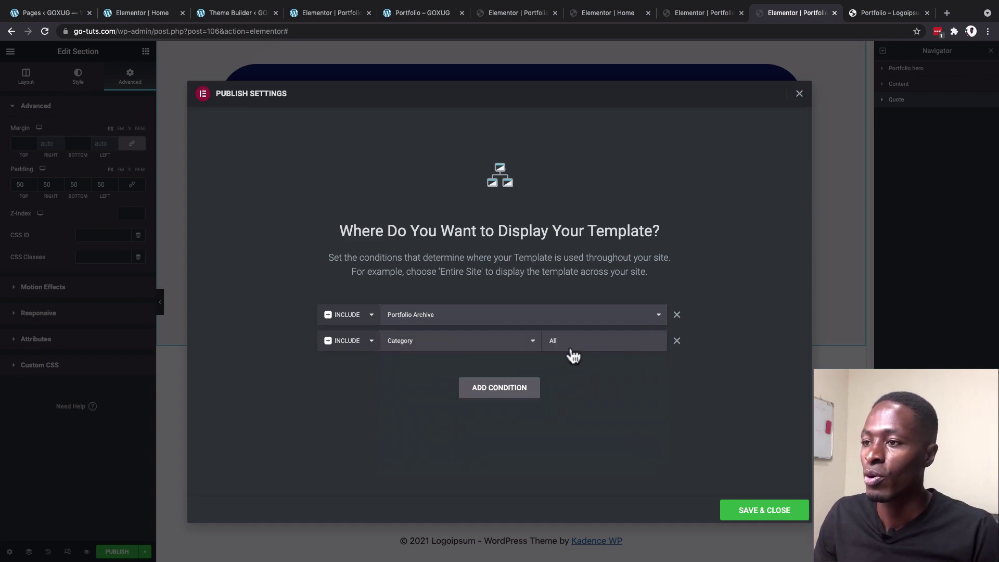
pyautogui.click(740, 513)
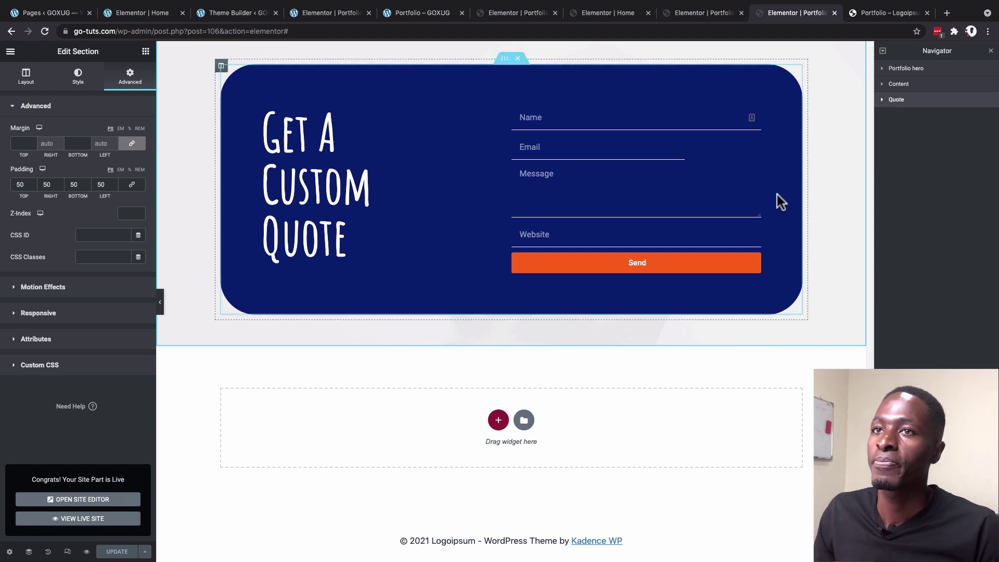
# Step: Reload the live portfolio page and examine its hero, project grid and custom quote section from top to bottom
pyautogui.click(726, 21)
pyautogui.click(779, 17)
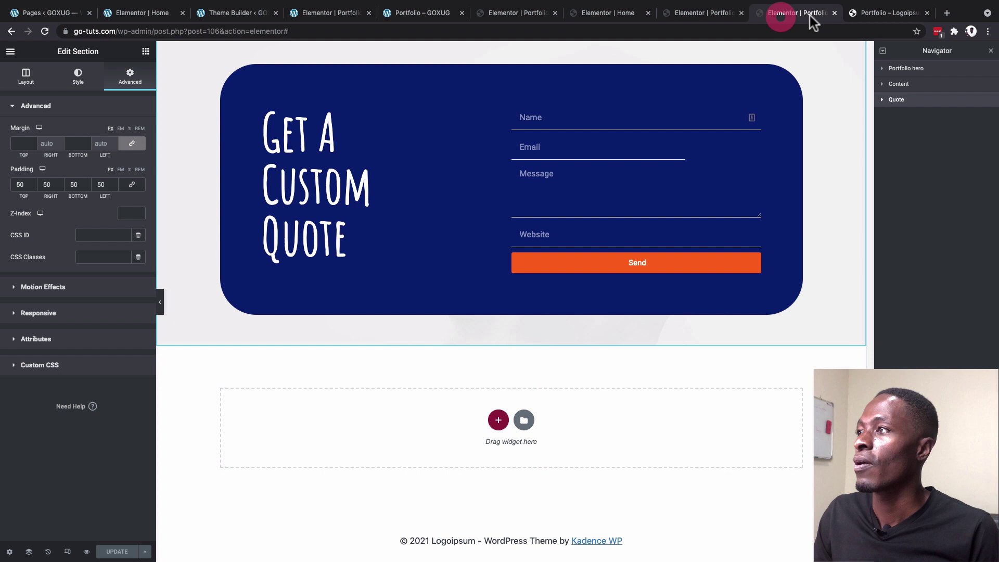
pyautogui.click(863, 13)
pyautogui.click(44, 31)
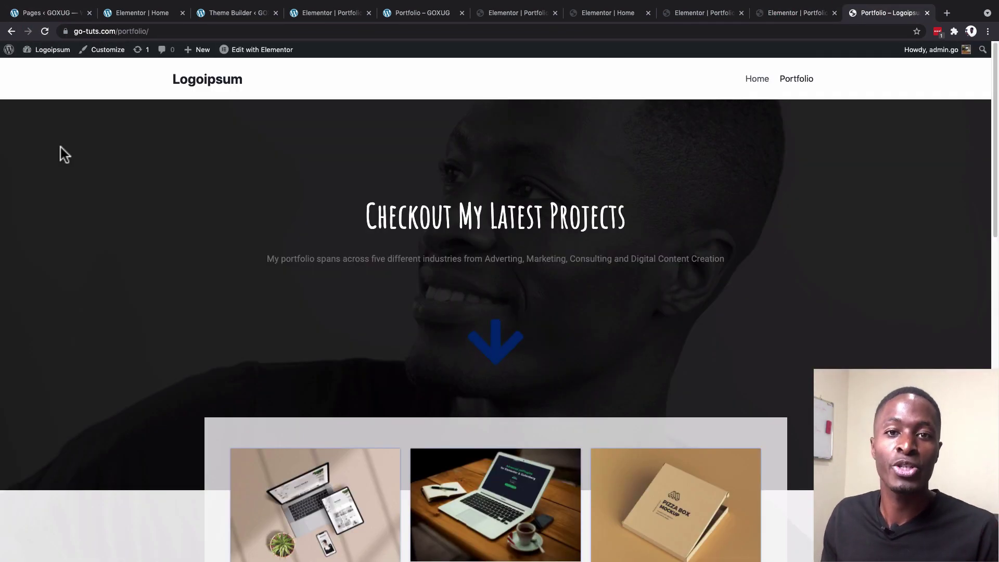
pyautogui.scroll(-7, 71, 149)
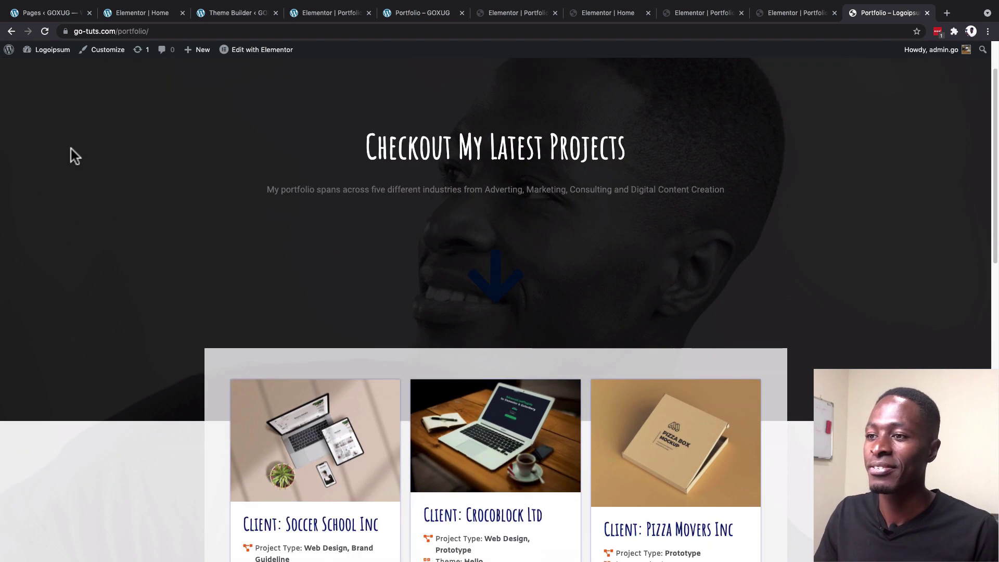
pyautogui.scroll(-4, 143, 203)
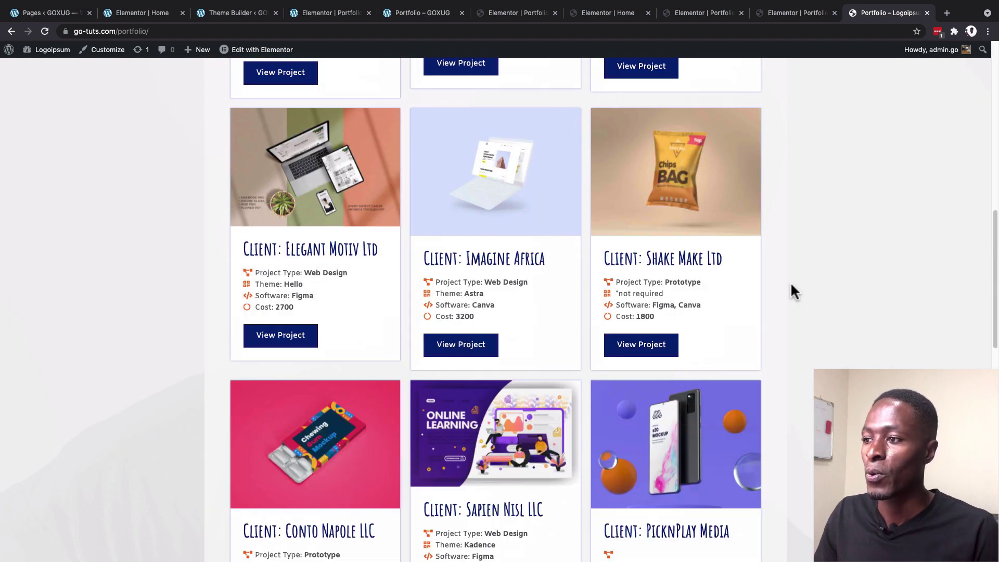
pyautogui.scroll(-2, 790, 291)
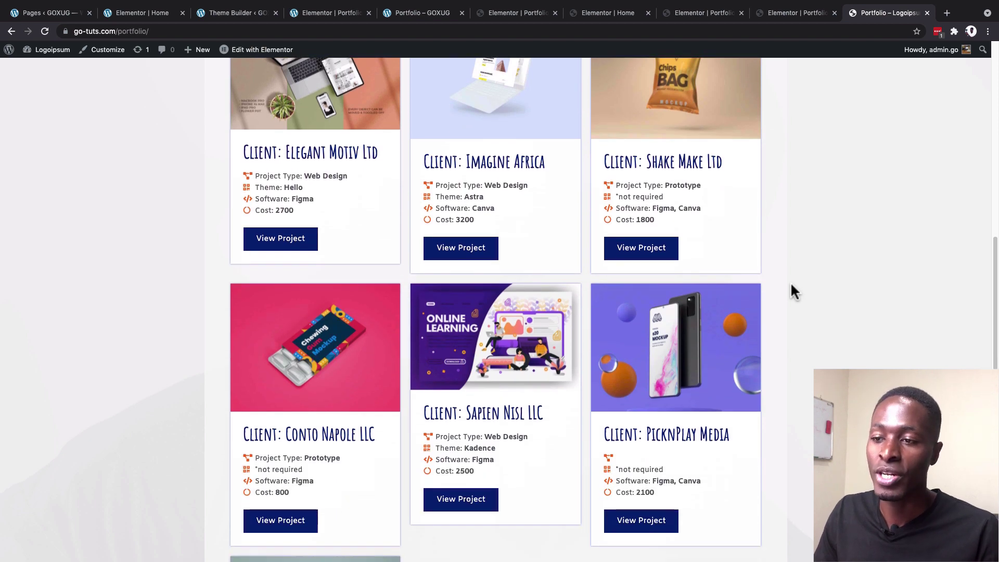
pyautogui.scroll(-6, 791, 285)
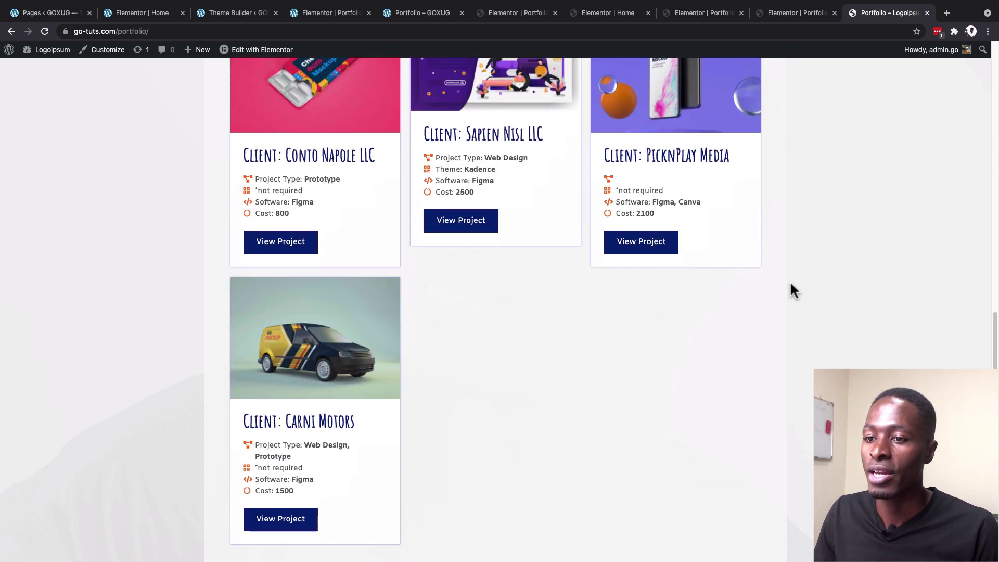
pyautogui.scroll(-6, 789, 280)
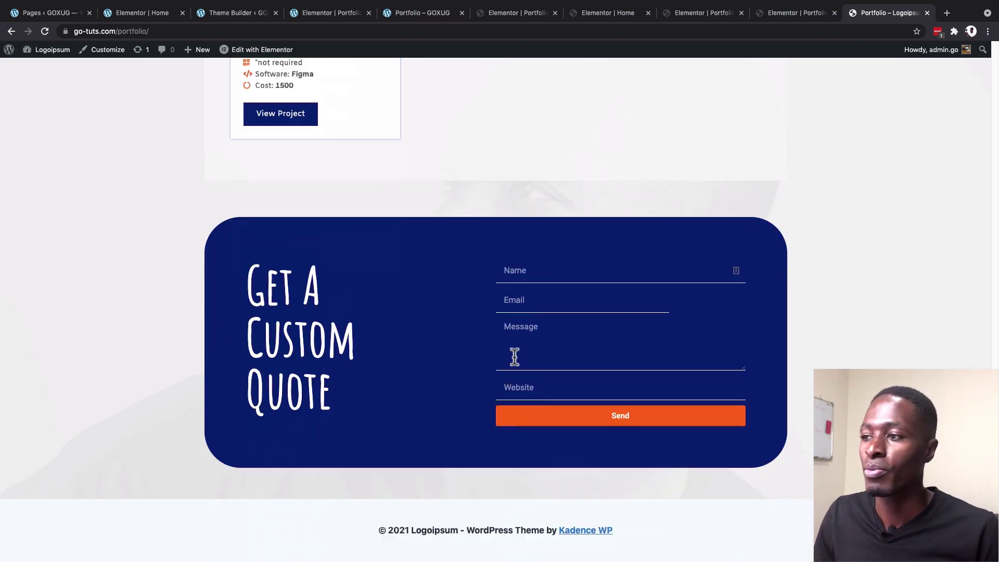
pyautogui.scroll(20, 514, 356)
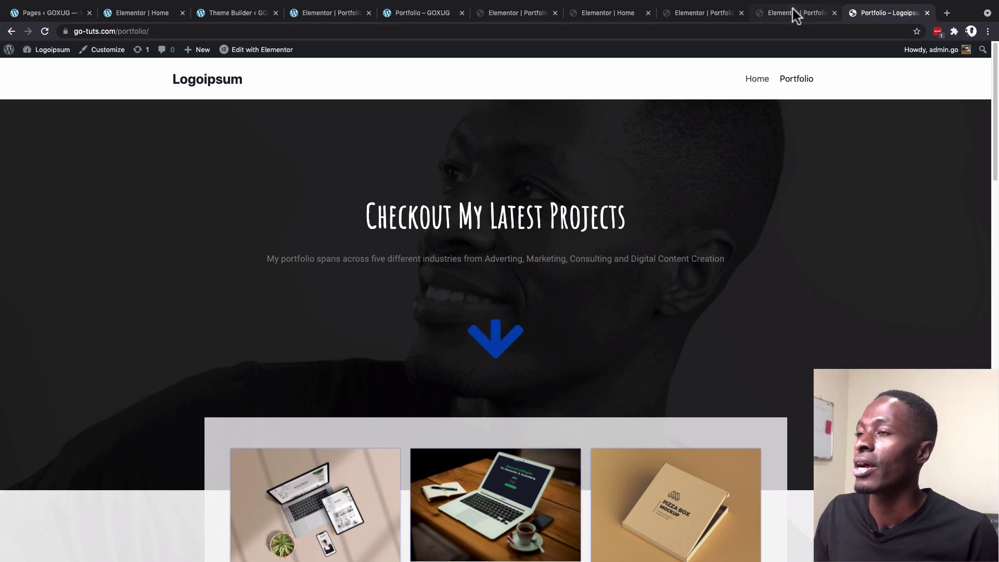
# Step: Go to the portfolio Category list in the WordPress dashboard and view the Branding category's archive in a new tab
pyautogui.click(614, 15)
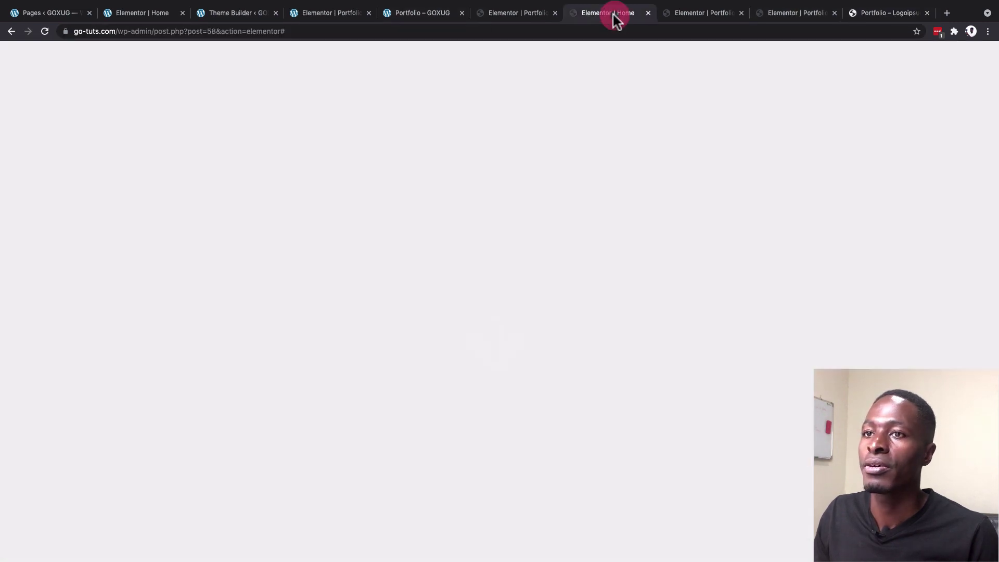
pyautogui.hotkey('ctrl', 'Tab')
pyautogui.moveTo(33, 92)
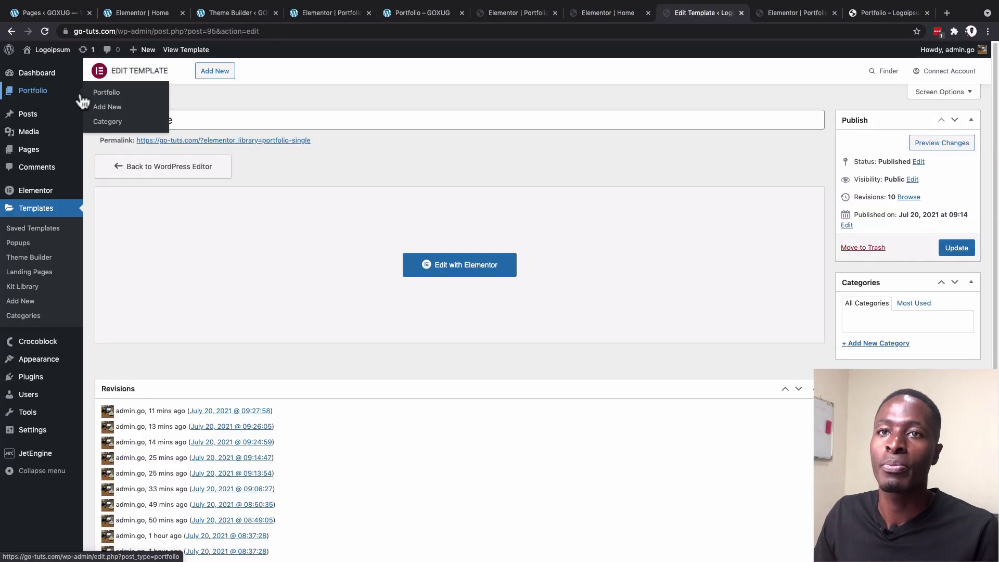
pyautogui.click(111, 125)
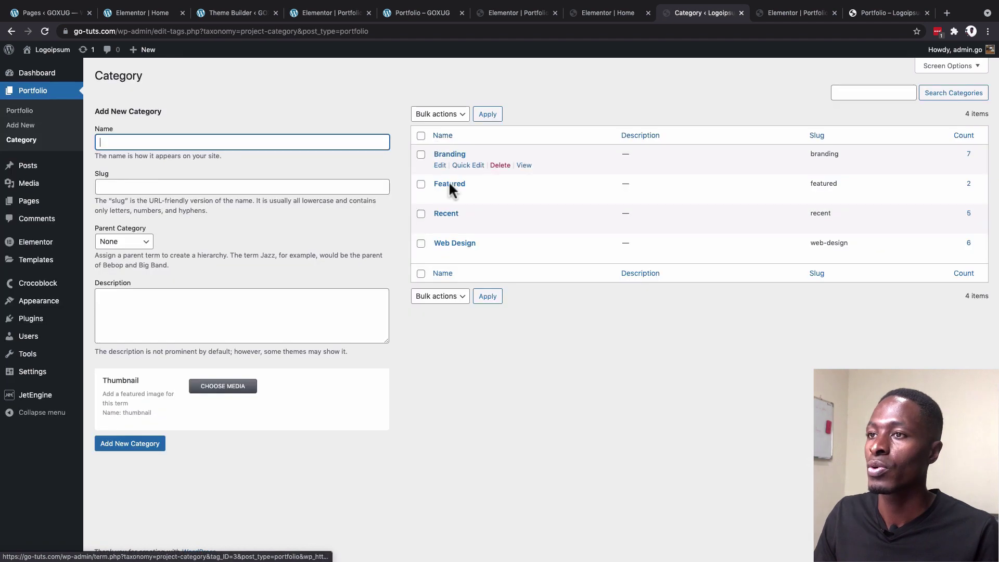
pyautogui.keyDown('super'); pyautogui.click(524, 165); pyautogui.keyUp('super')
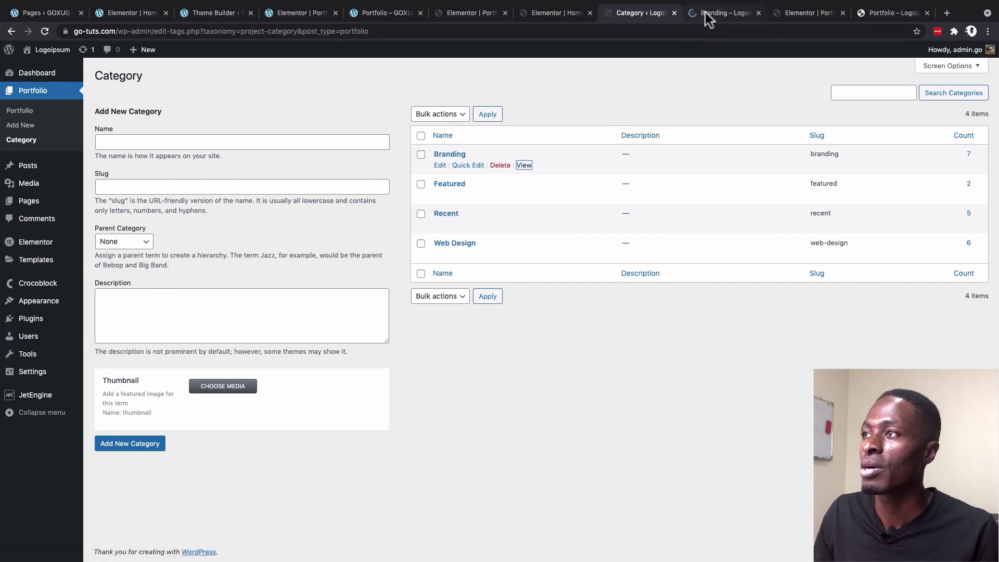
pyautogui.click(708, 15)
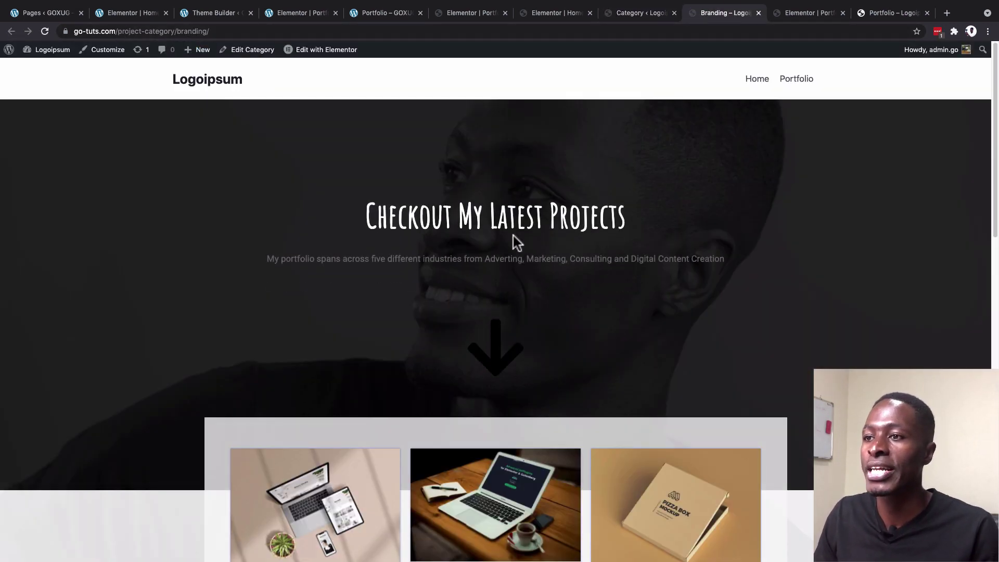
# Step: Examine the project grid on the Branding category archive and close that page
pyautogui.scroll(-12, 428, 245)
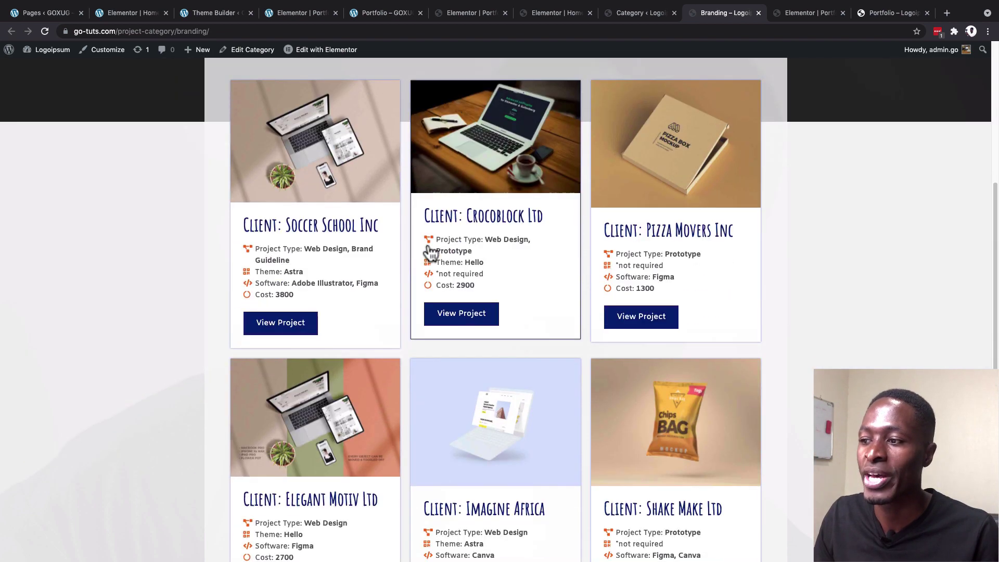
pyautogui.scroll(-2, 429, 253)
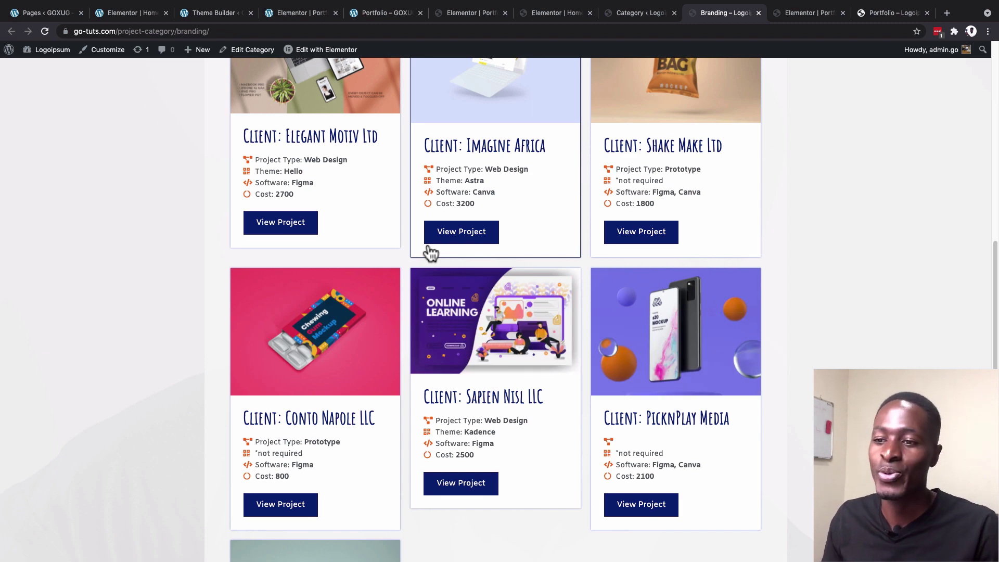
pyautogui.scroll(-7, 430, 252)
pyautogui.scroll(9, 500, 252)
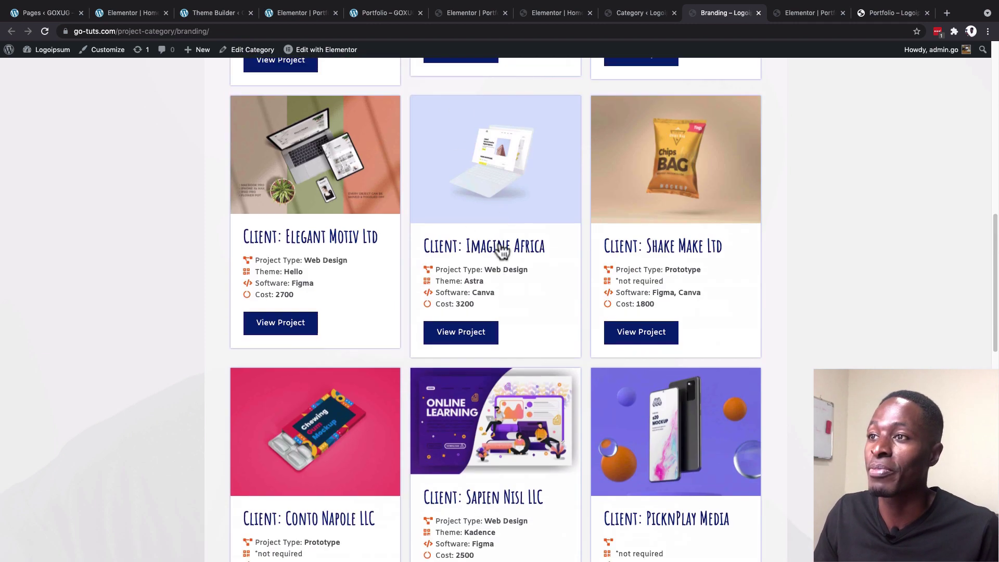
pyautogui.hotkey('ctrl', 'w')
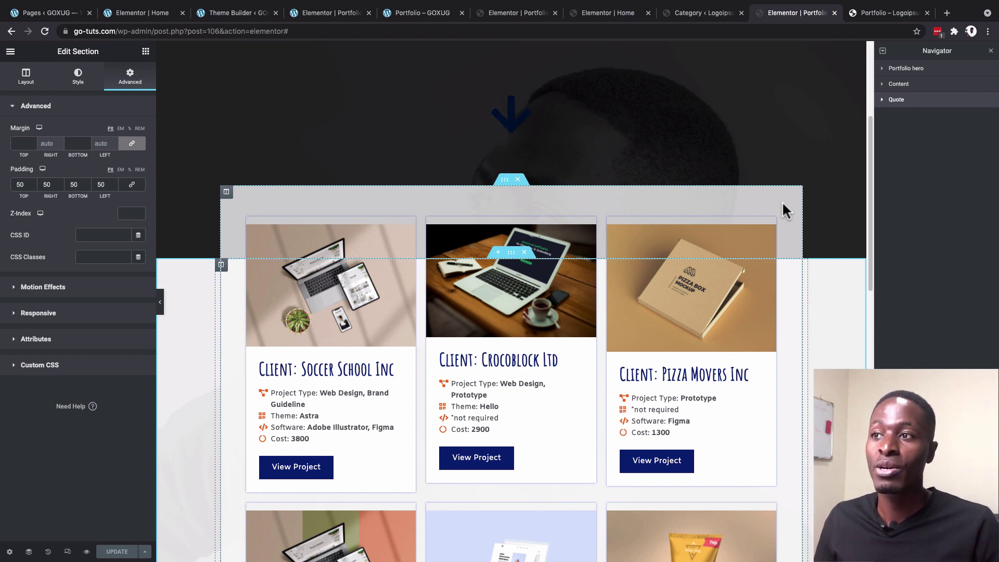
# Step: Examine the GOXUG reference home page's header, its popup menu with the inquiry form, and the footer
pyautogui.scroll(1, 779, 216)
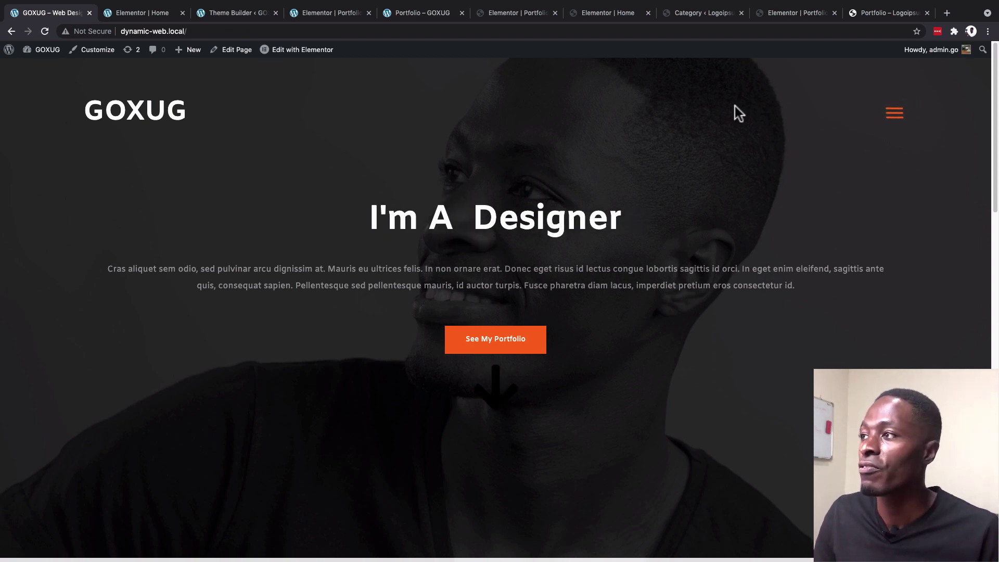
pyautogui.click(887, 116)
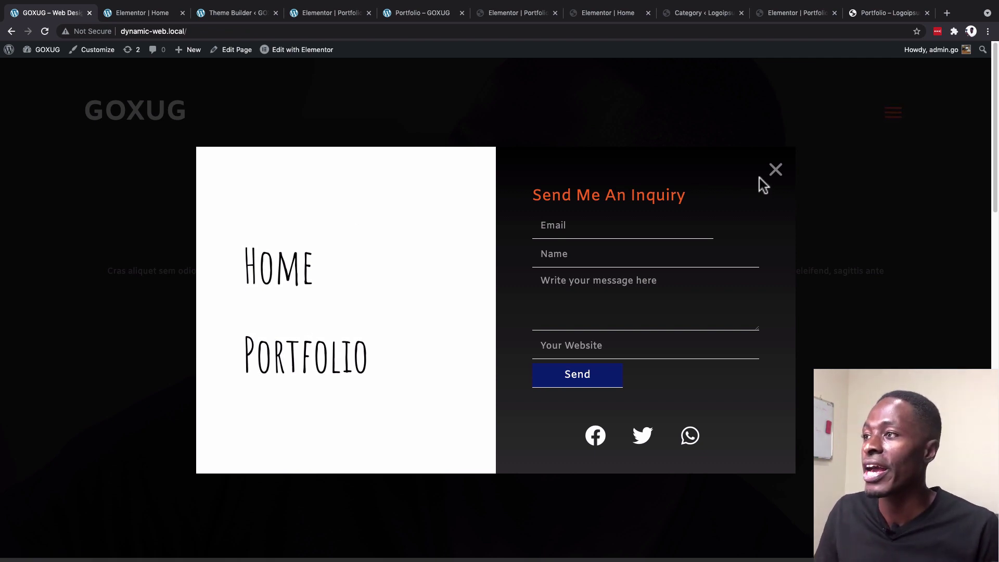
pyautogui.click(773, 172)
pyautogui.scroll(-5, 702, 314)
pyautogui.scroll(-5, 700, 308)
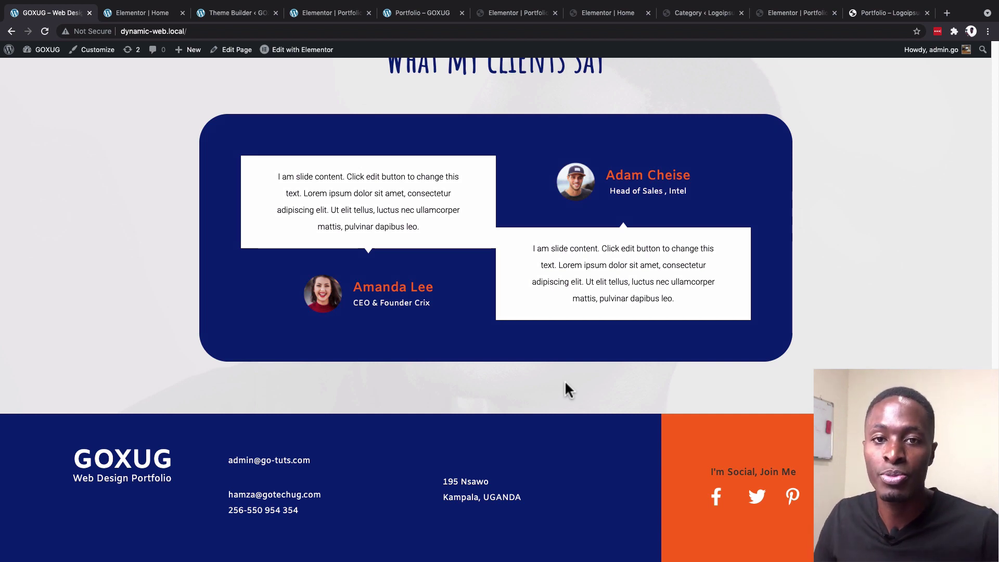
pyautogui.scroll(5, 564, 380)
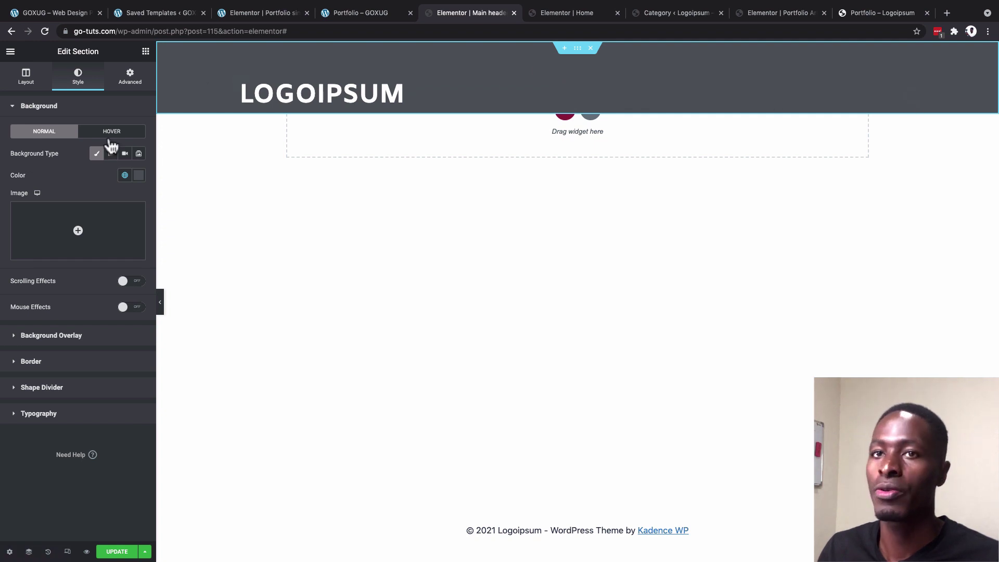
# Step: Clear the background color of the main header section and select its menu icon widget
pyautogui.click(139, 175)
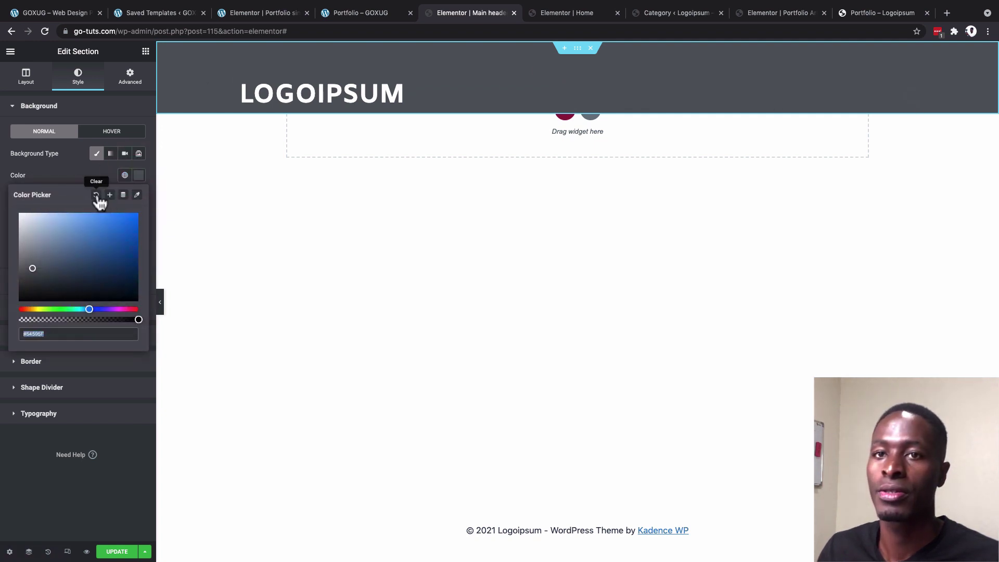
pyautogui.hotkey('ctrl', 'z')
pyautogui.hotkey('ctrl', 'z')
pyautogui.hotkey('ctrl', 'z')
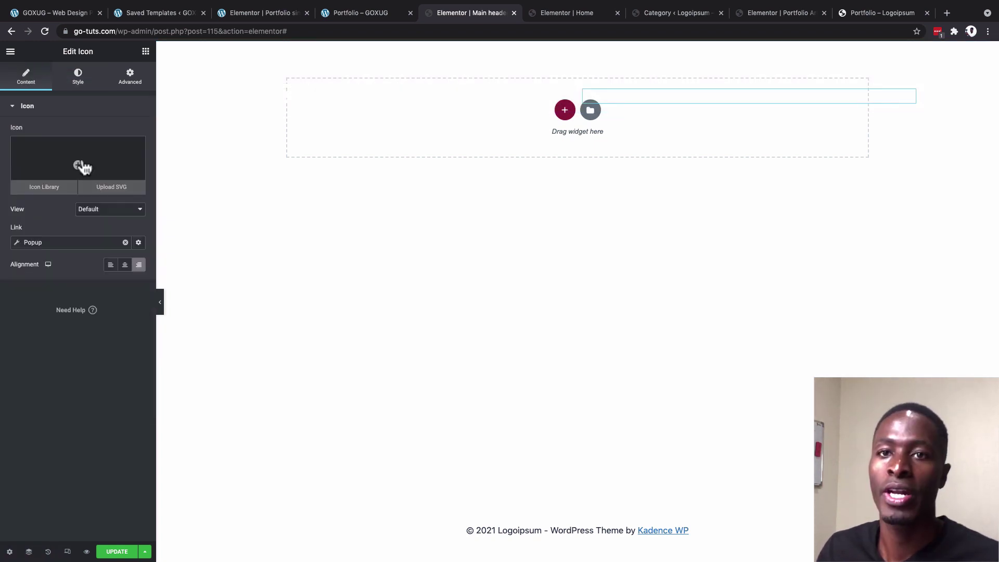
# Step: Insert the Align right icon from the Icon Library into the header's popup-linked Icon widget
pyautogui.click(46, 171)
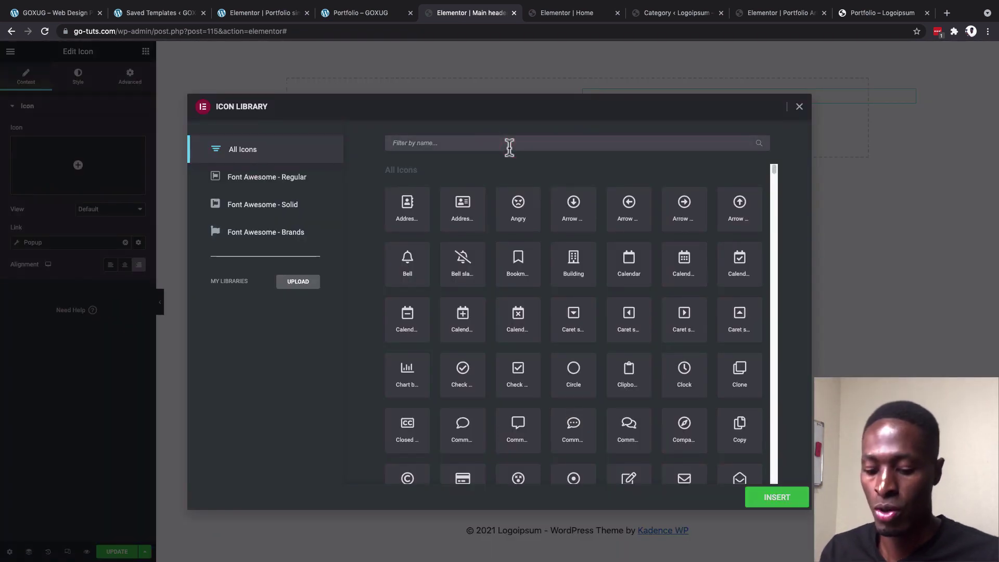
pyautogui.scroll(-15, 686, 341)
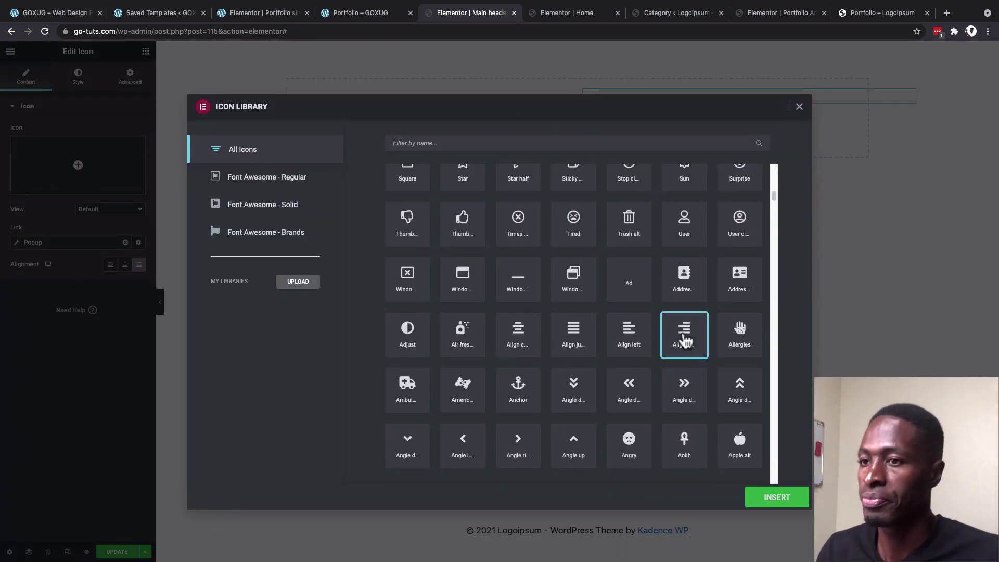
pyautogui.click(777, 498)
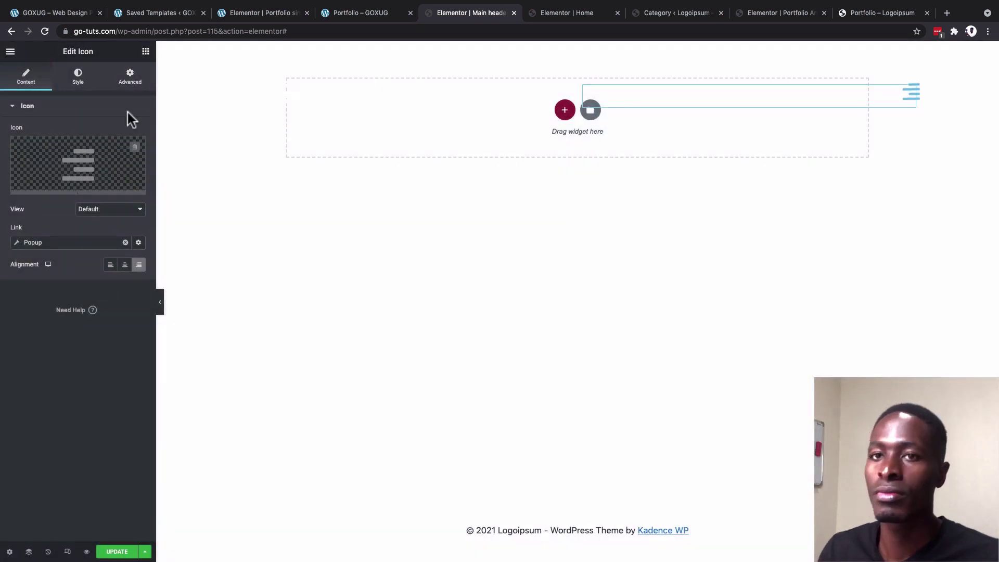
# Step: Set the menu icon's primary color to global Orange and its hover color to global white
pyautogui.click(74, 81)
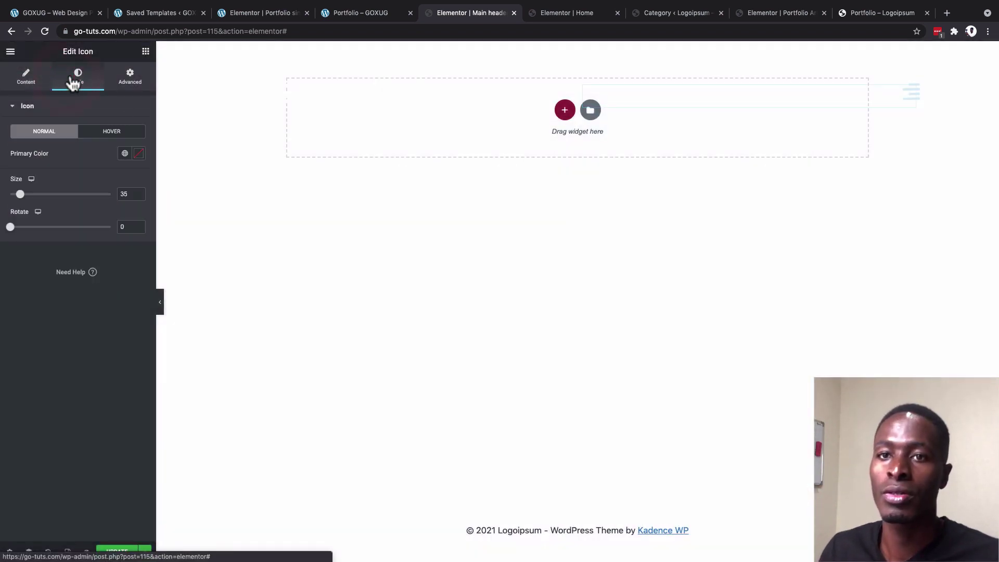
pyautogui.click(125, 154)
pyautogui.scroll(-5, 85, 249)
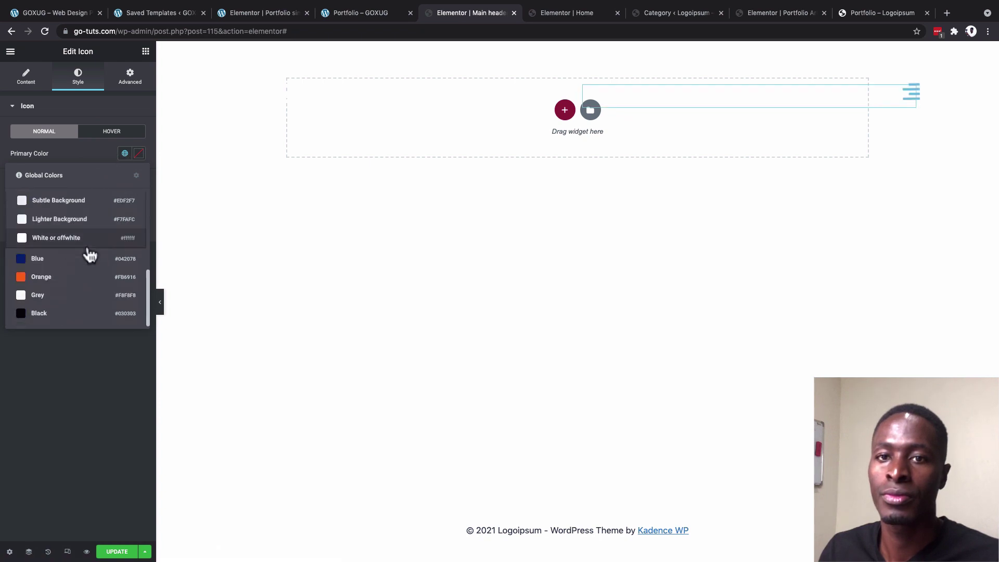
pyautogui.click(83, 277)
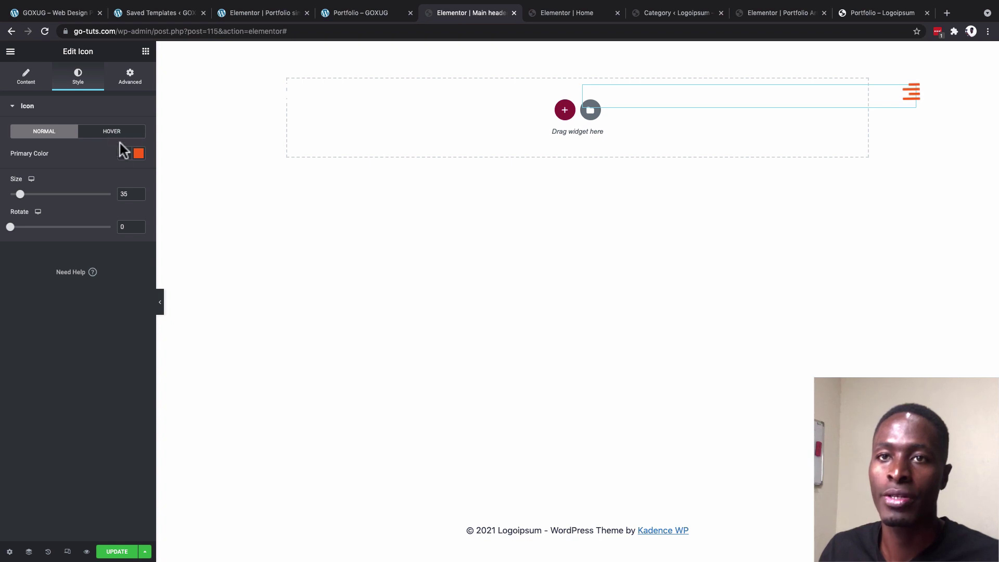
pyautogui.click(121, 132)
pyautogui.click(124, 153)
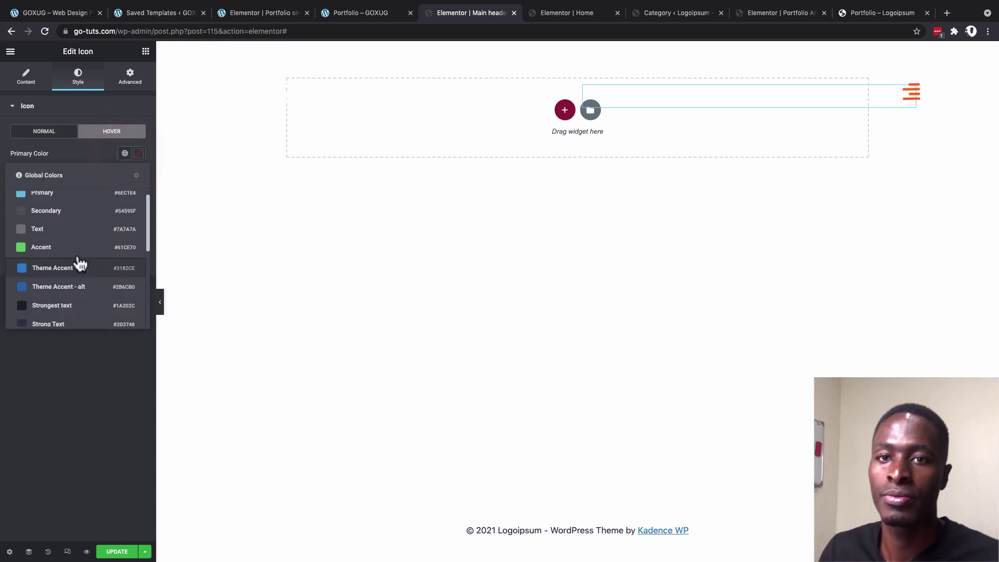
pyautogui.scroll(-3, 78, 264)
pyautogui.click(53, 239)
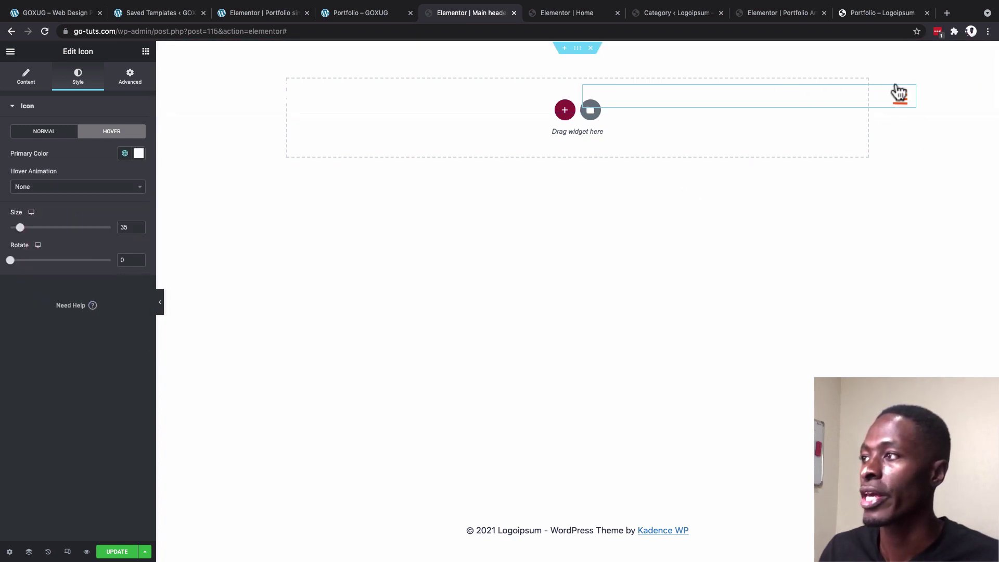
# Step: Enable Mouse Effects with 3D Tilt for the header's menu icon
pyautogui.click(130, 79)
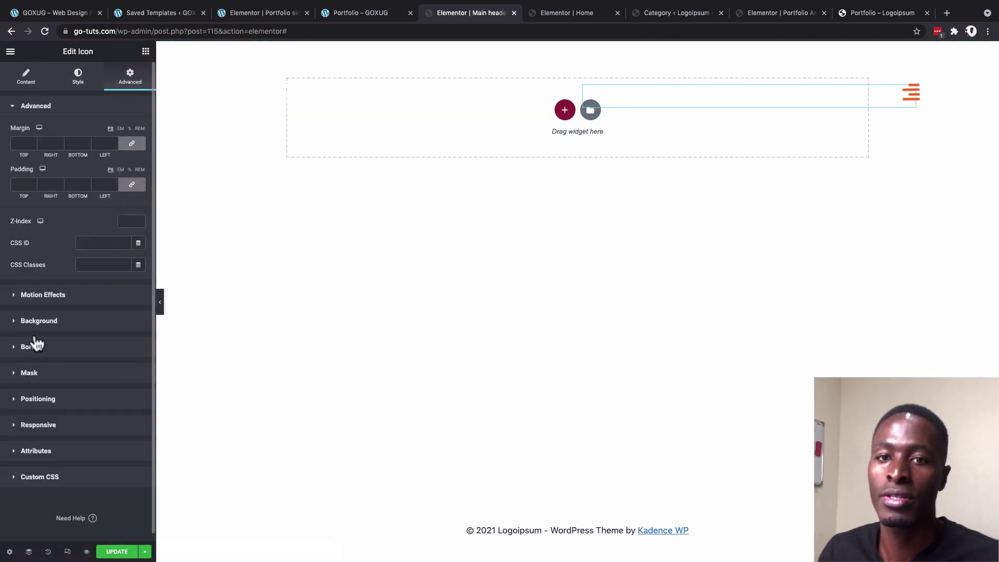
pyautogui.click(43, 295)
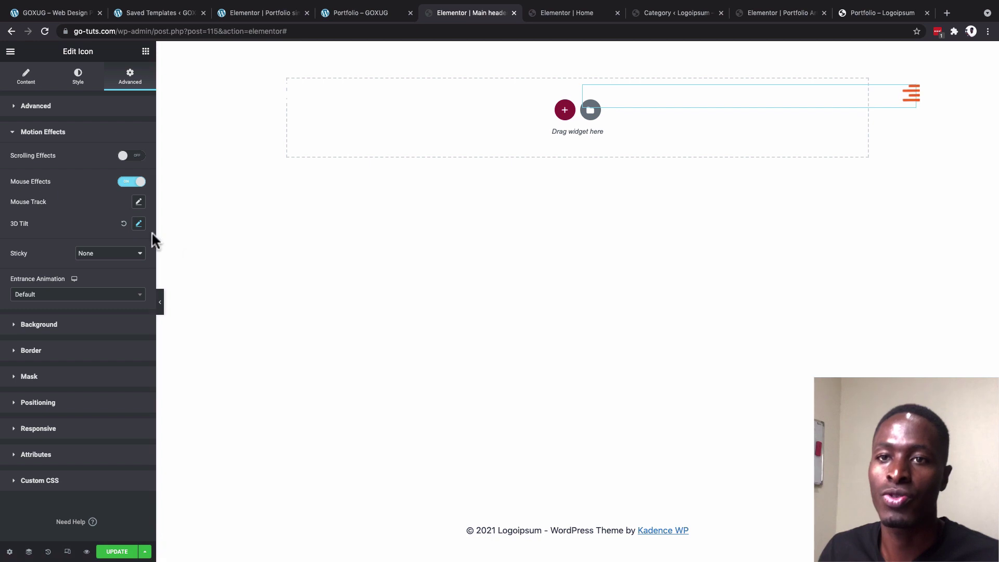
pyautogui.click(139, 223)
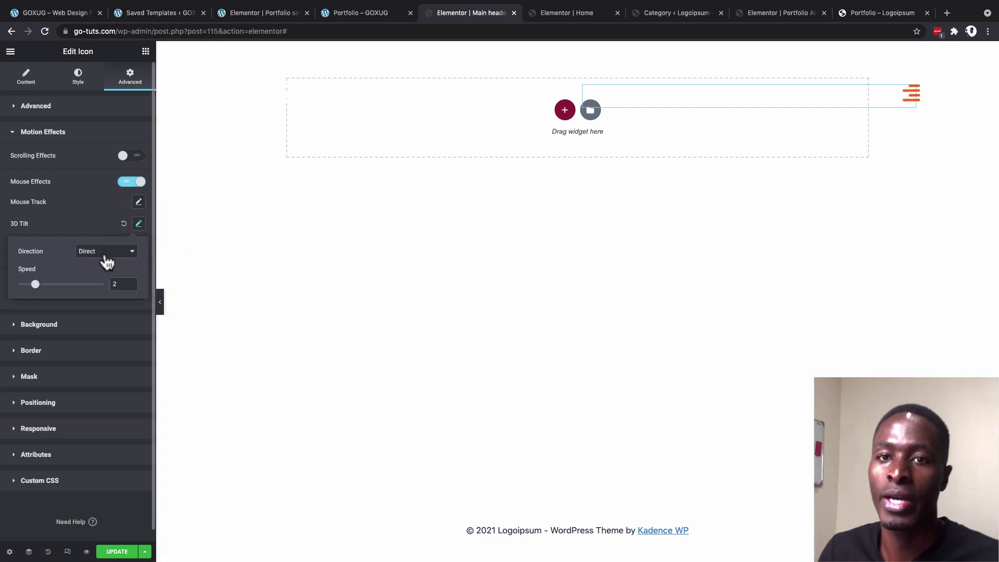
pyautogui.click(98, 217)
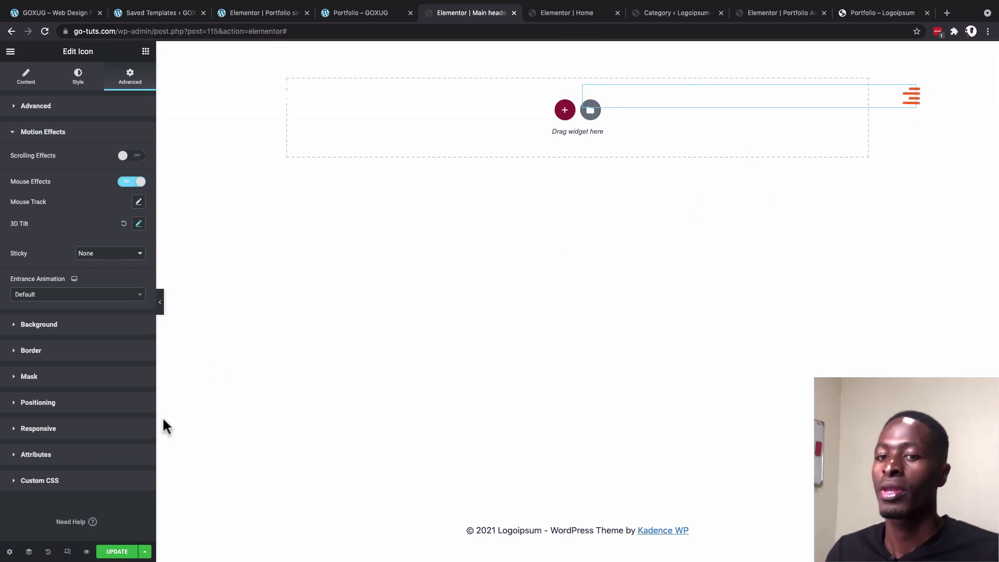
# Step: Add an Include Entire Site display condition to the main header template and save it
pyautogui.click(145, 553)
pyautogui.click(74, 507)
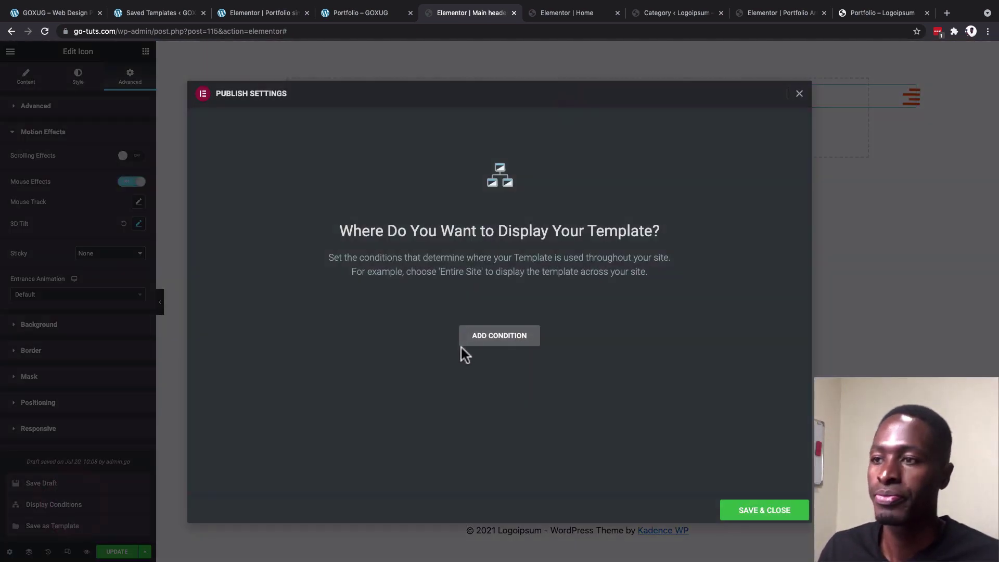
pyautogui.click(476, 337)
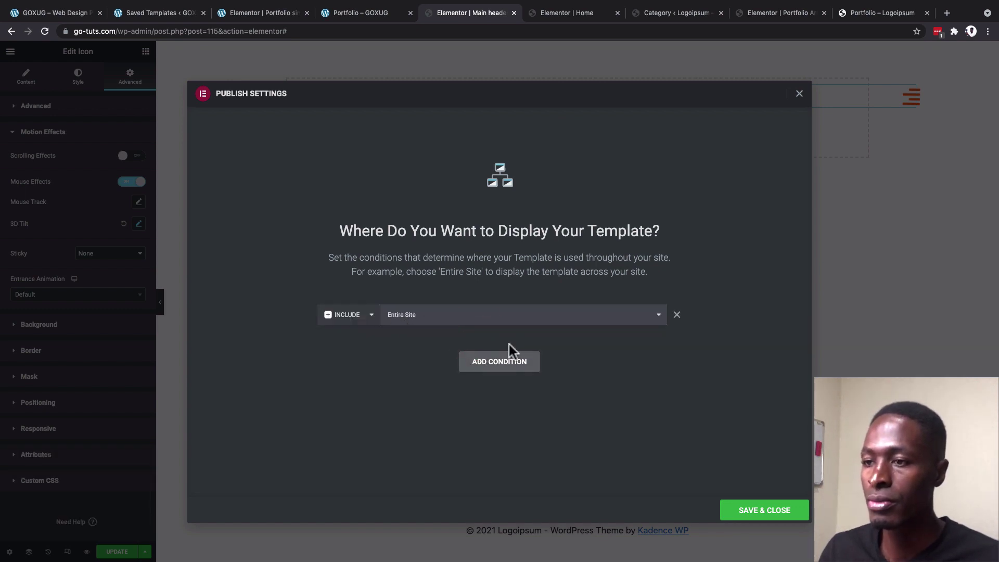
pyautogui.click(751, 512)
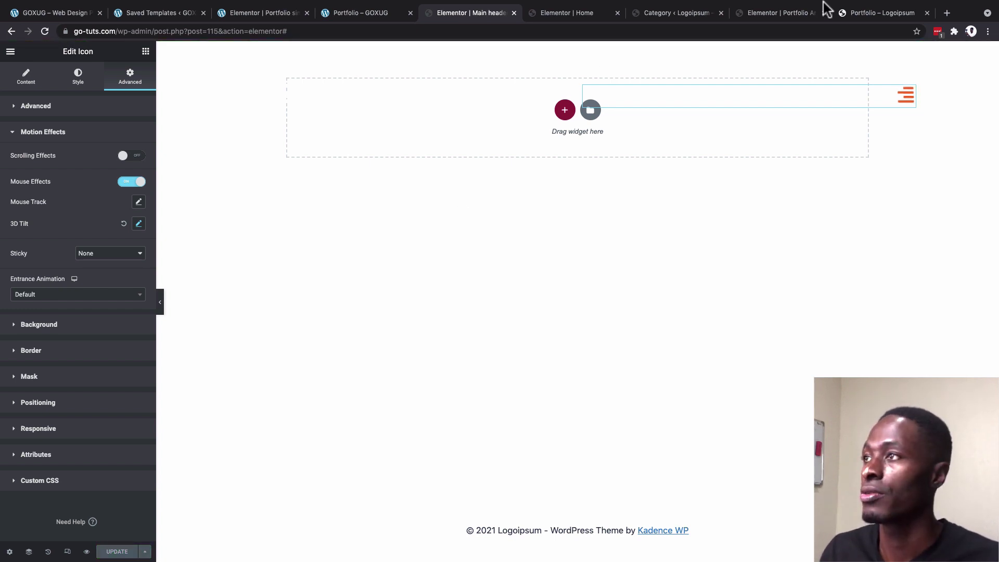
# Step: Check the header on the published GOXUG home page and close the main header template's editor
pyautogui.click(860, 11)
pyautogui.click(211, 81)
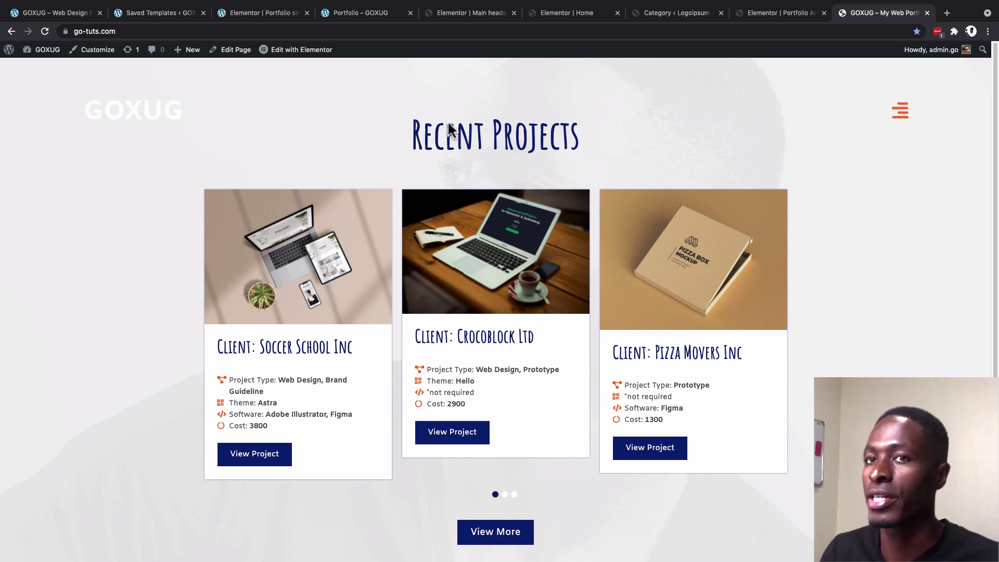
pyautogui.click(470, 17)
pyautogui.hotkey('ctrl', 'w')
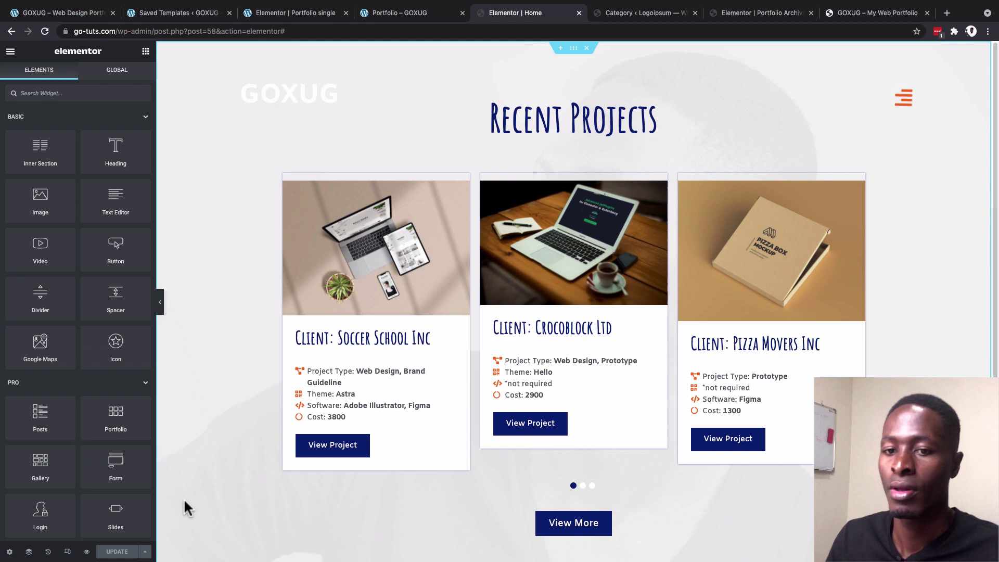
# Step: Give the See My Portfolio button in the home page's Hero section a global white text color
pyautogui.click(29, 552)
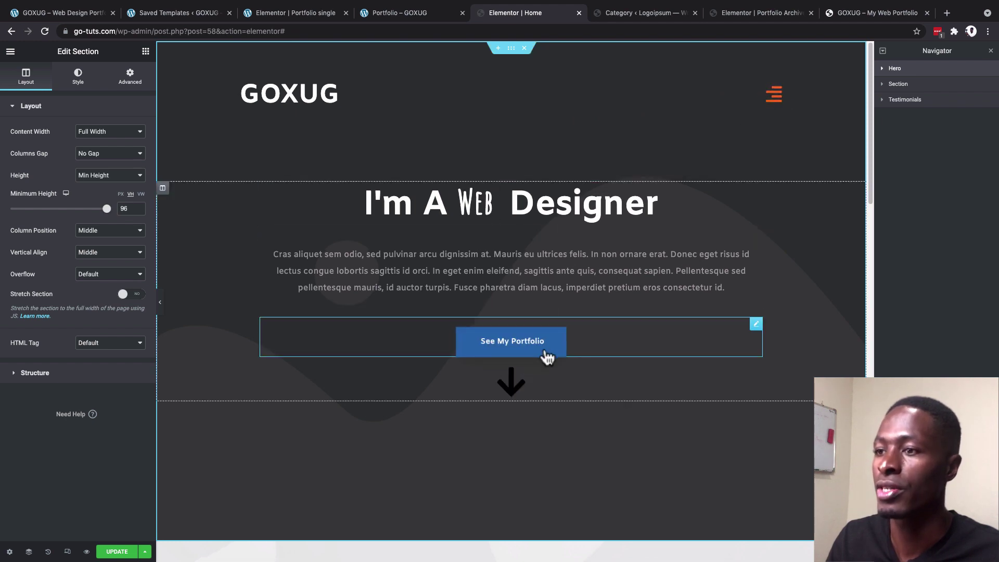
pyautogui.click(756, 324)
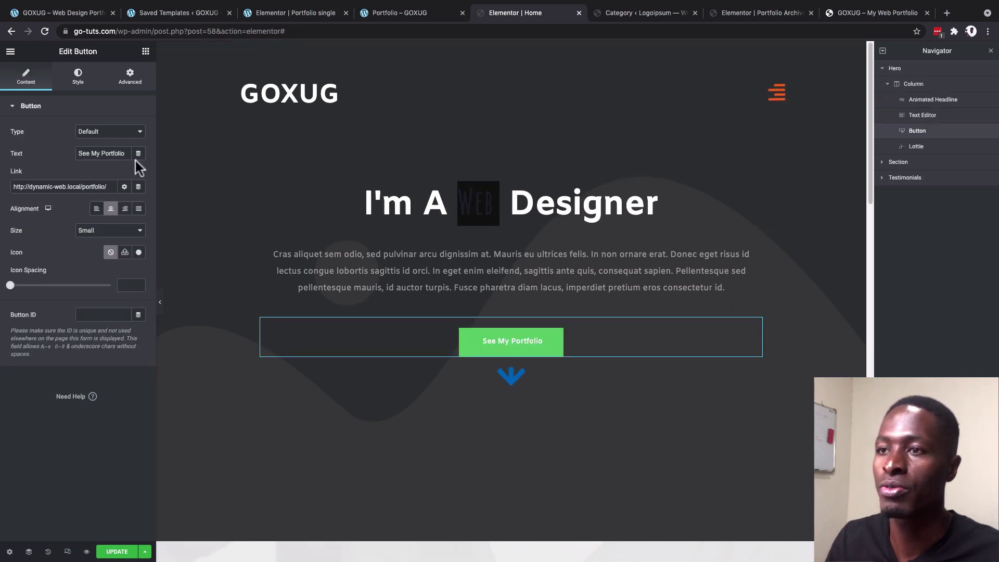
pyautogui.click(75, 78)
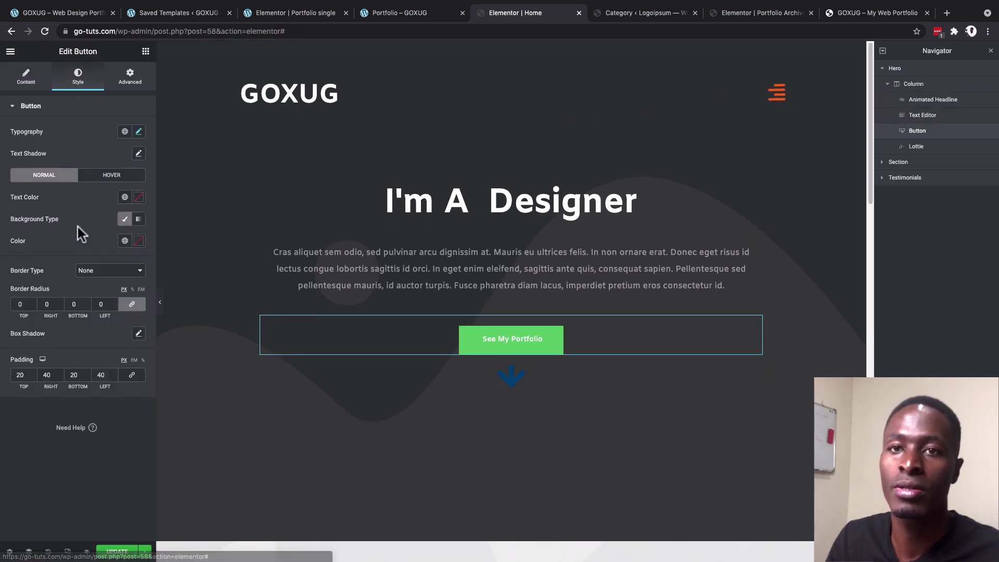
pyautogui.click(125, 198)
pyautogui.scroll(-5, 67, 273)
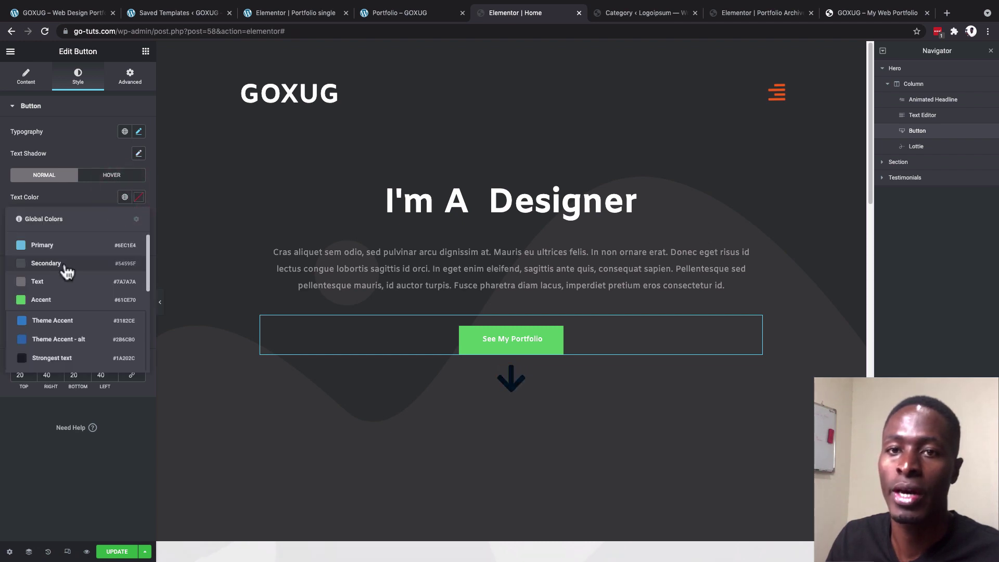
pyautogui.click(44, 340)
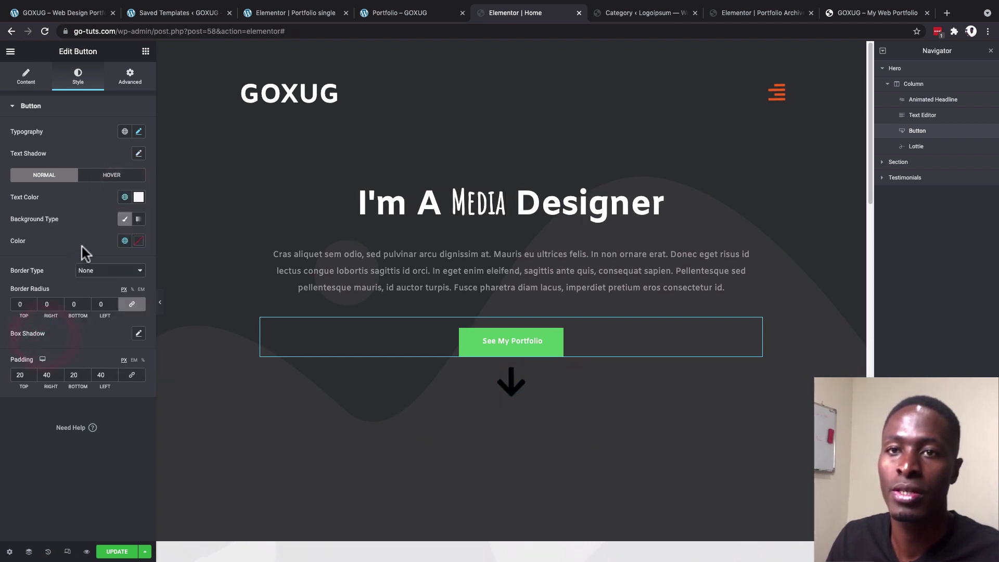
# Step: Set the See My Portfolio button's background color to global Orange
pyautogui.click(125, 240)
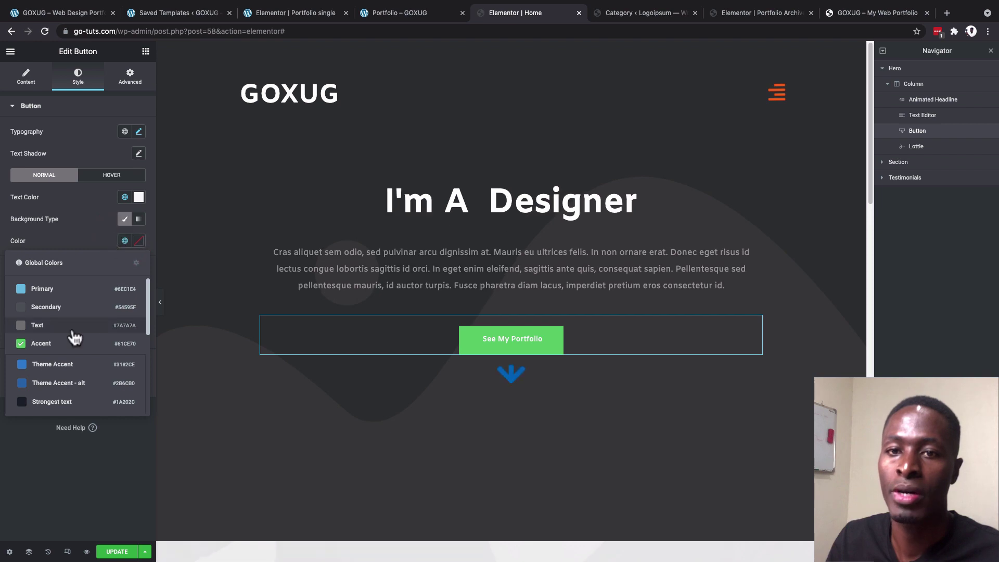
pyautogui.scroll(-1, 73, 326)
pyautogui.scroll(-3, 71, 318)
pyautogui.click(58, 364)
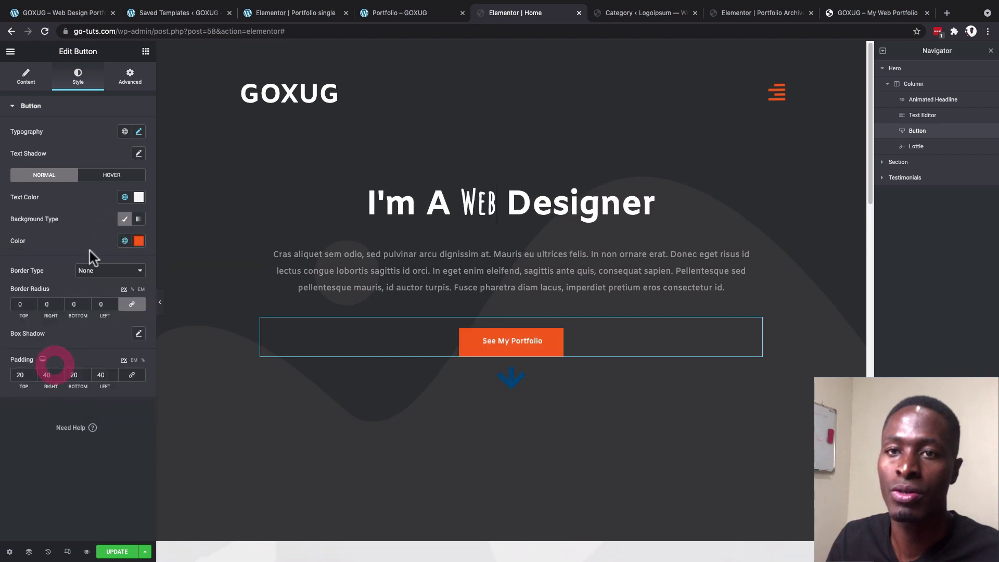
# Step: For the See My Portfolio button's hover state, set the background to global Blue and the text to white
pyautogui.click(111, 175)
pyautogui.click(125, 240)
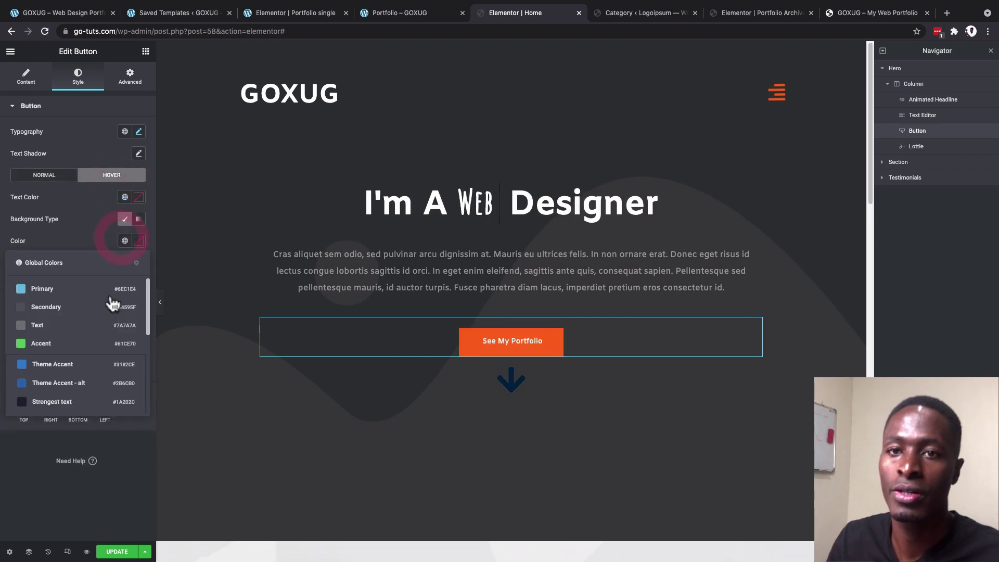
pyautogui.scroll(-3, 75, 361)
pyautogui.click(67, 355)
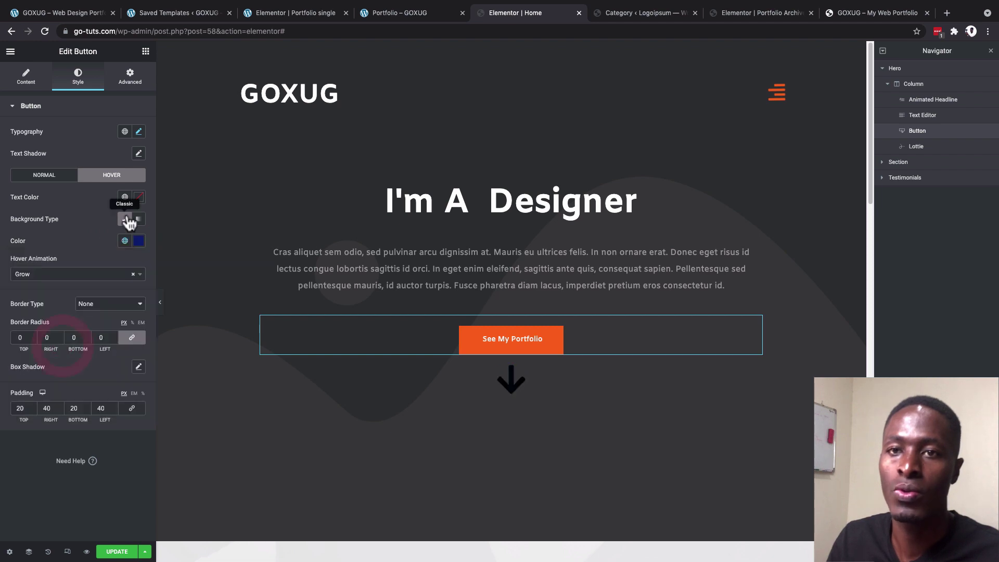
pyautogui.click(124, 198)
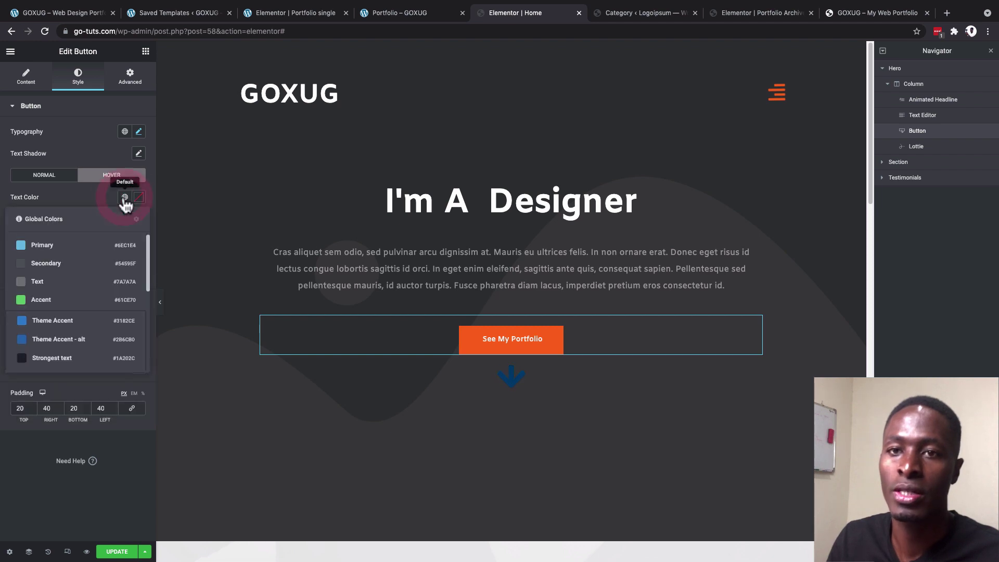
pyautogui.scroll(-3, 74, 278)
pyautogui.click(73, 281)
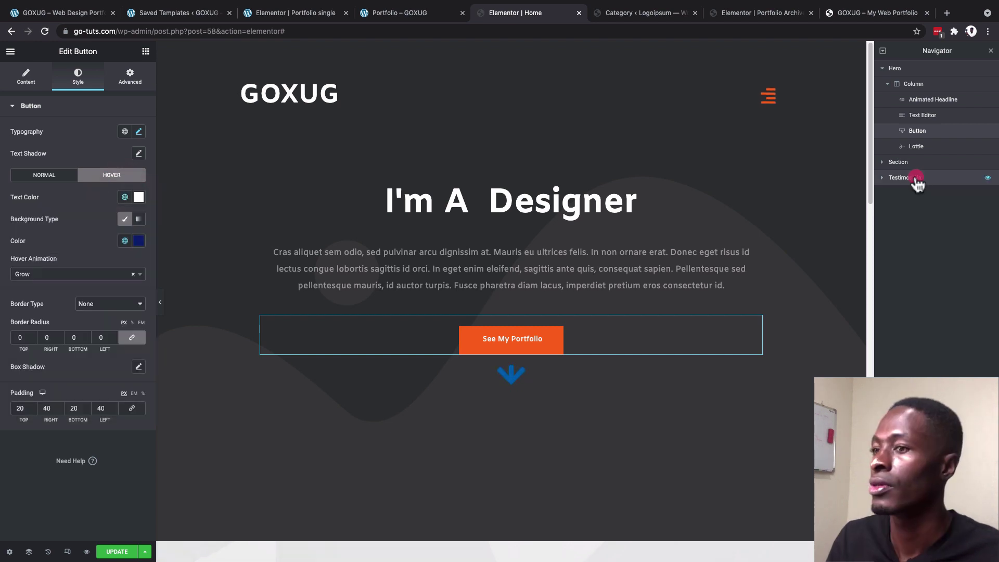
# Step: Set the text color of the "What my clients say" heading in the Testimonials section to global Blue
pyautogui.click(905, 177)
pyautogui.scroll(5, 654, 199)
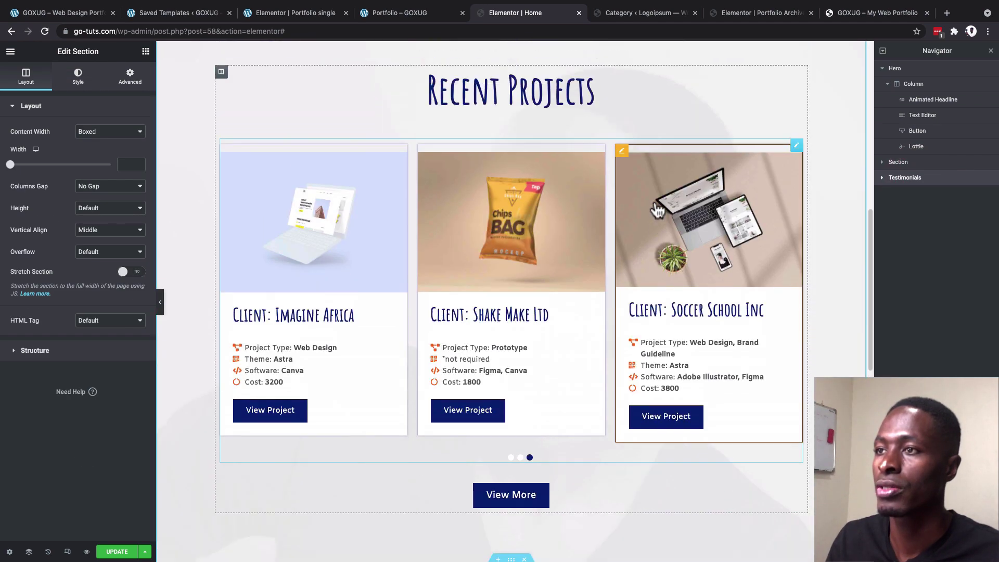
pyautogui.scroll(-8, 728, 177)
pyautogui.click(775, 171)
pyautogui.scroll(5, 775, 164)
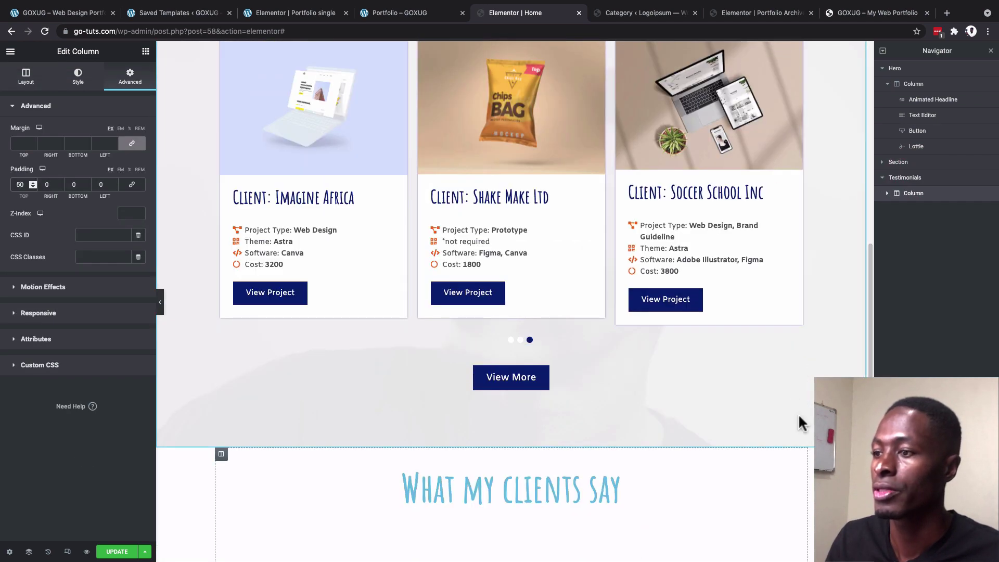
pyautogui.scroll(-3, 798, 413)
pyautogui.click(799, 308)
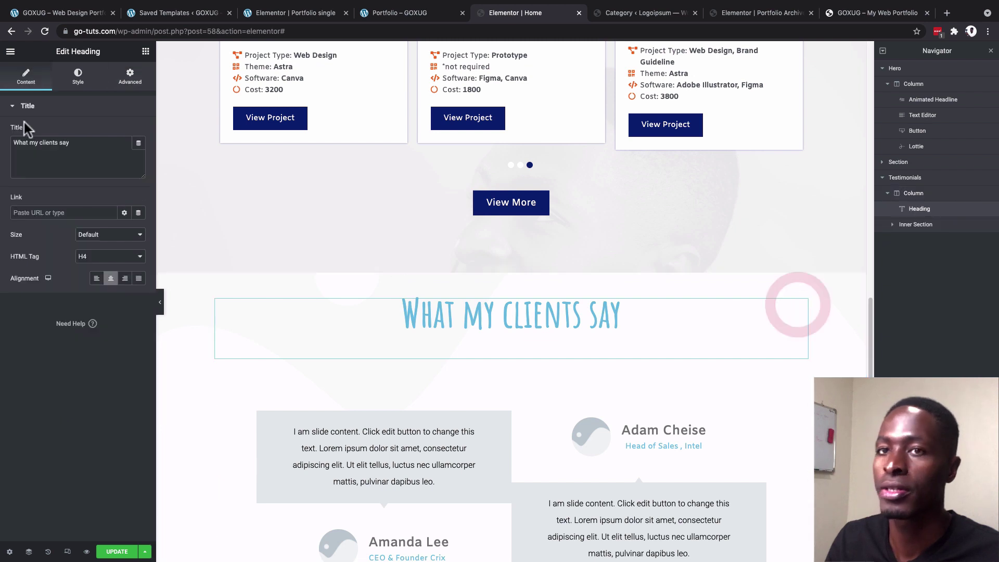
pyautogui.click(76, 78)
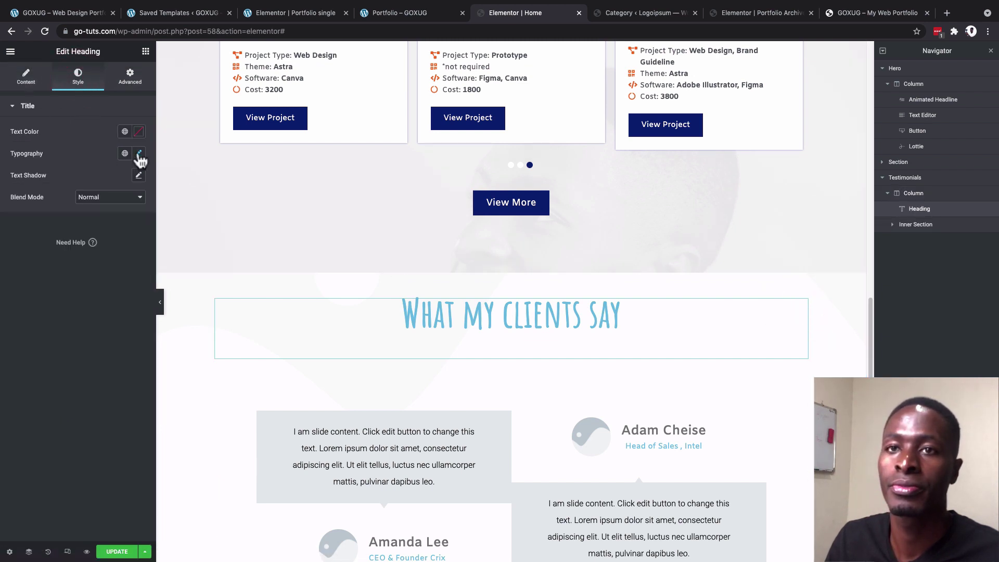
pyautogui.click(138, 154)
pyautogui.click(107, 151)
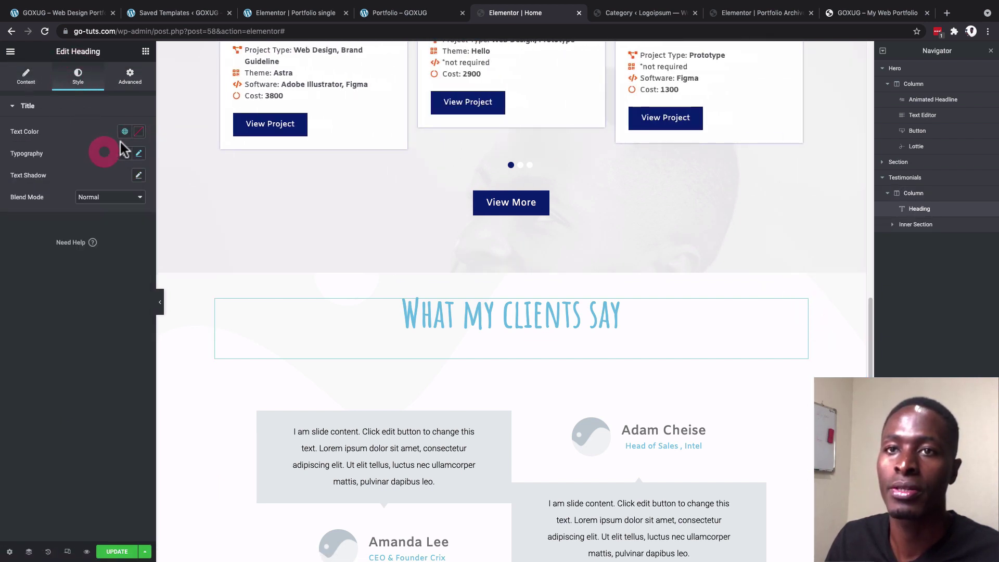
pyautogui.click(125, 131)
pyautogui.scroll(-4, 67, 292)
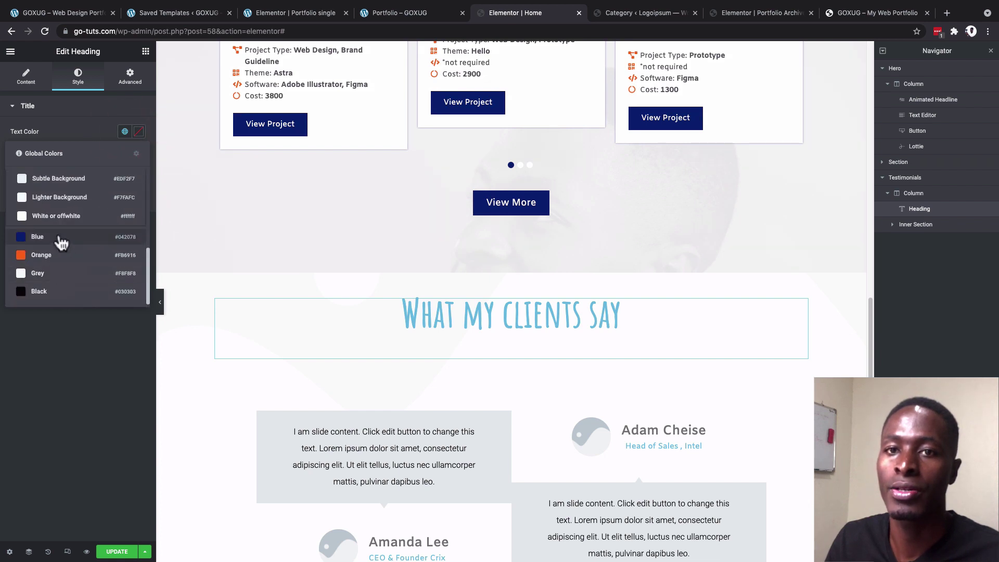
pyautogui.click(67, 237)
# Step: Set the image of the Head of Sales, Intel testimonial to Screenshot-2021-07-20-at-13.16.10.png from the media library
pyautogui.scroll(-3, 575, 372)
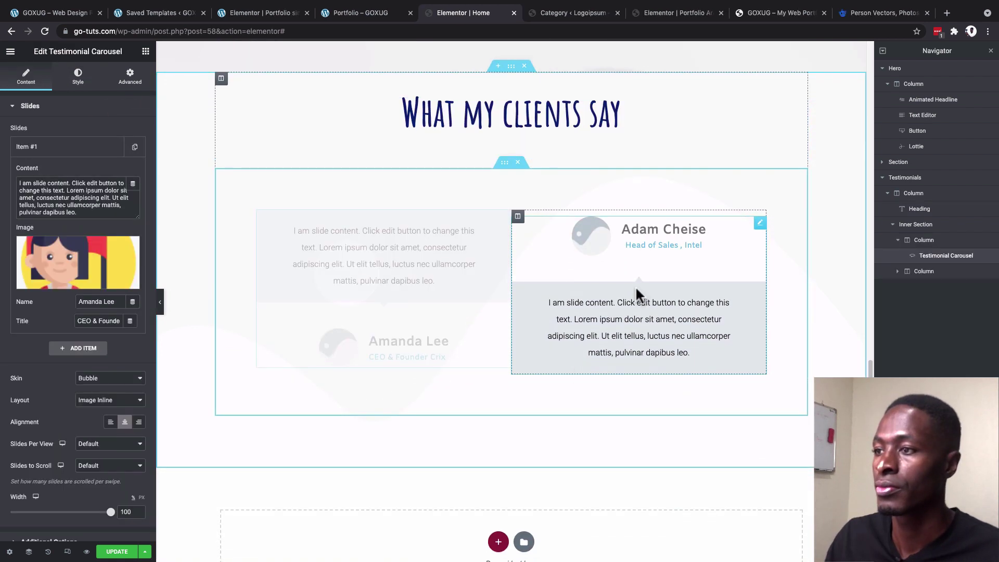
pyautogui.click(760, 225)
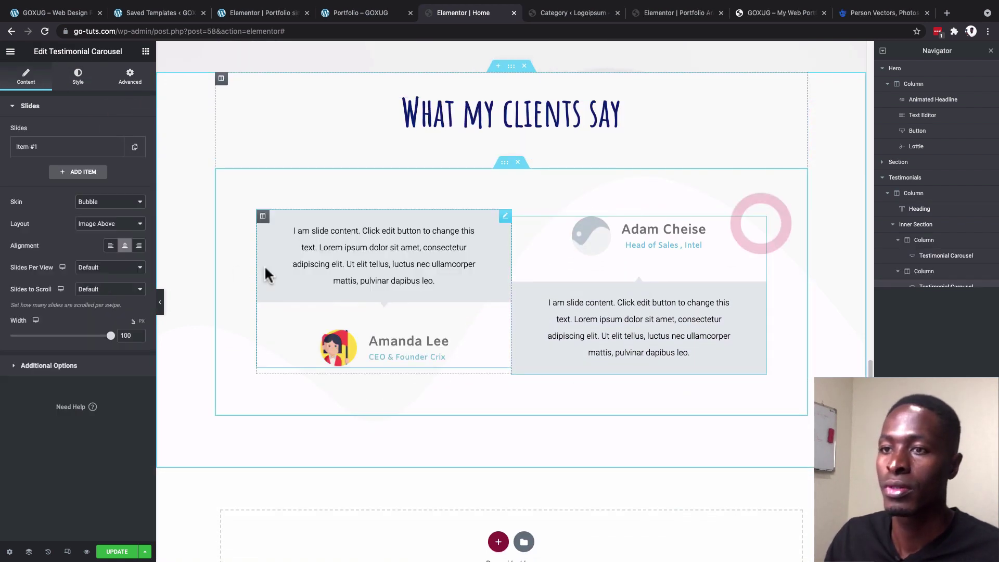
pyautogui.click(61, 147)
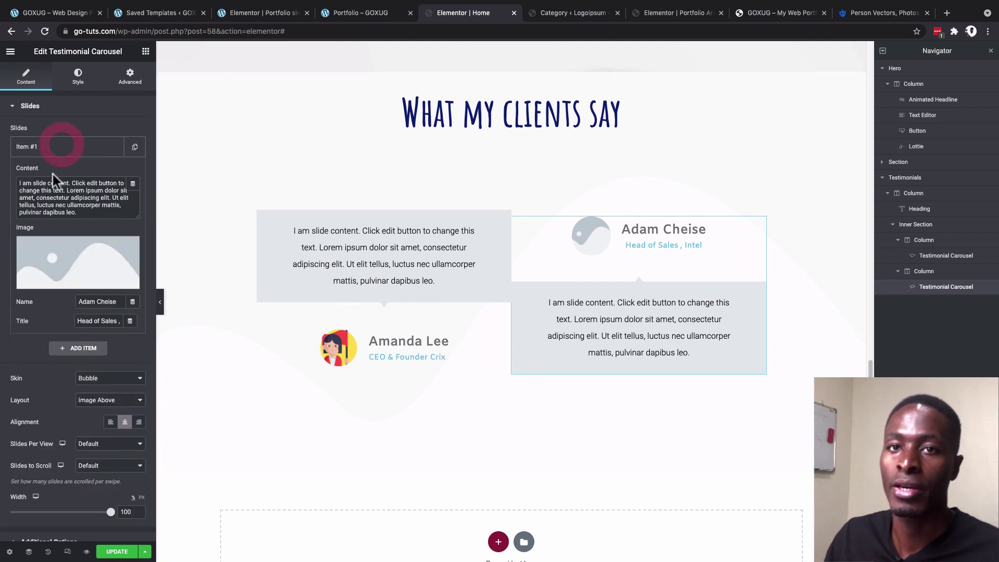
pyautogui.click(49, 254)
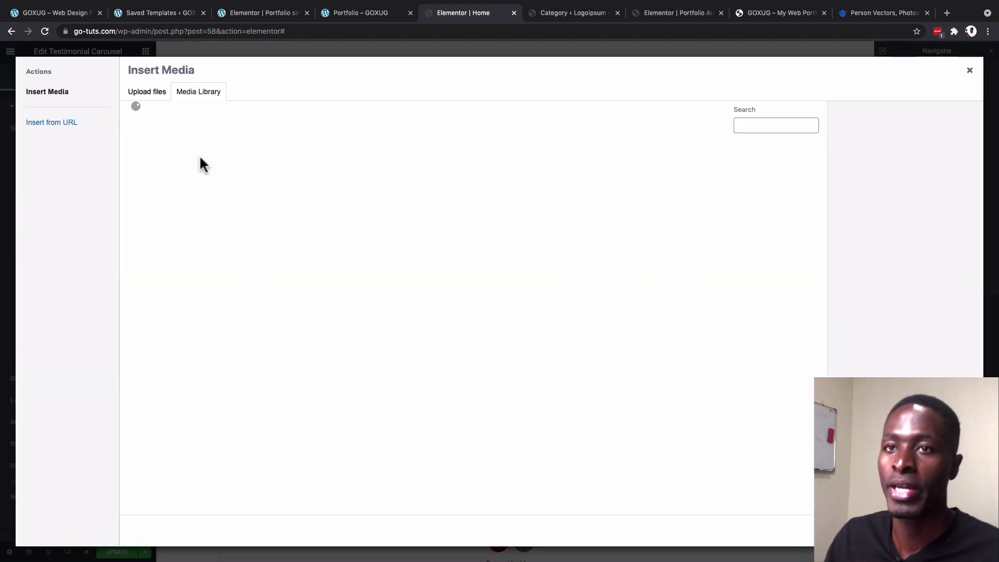
pyautogui.click(172, 179)
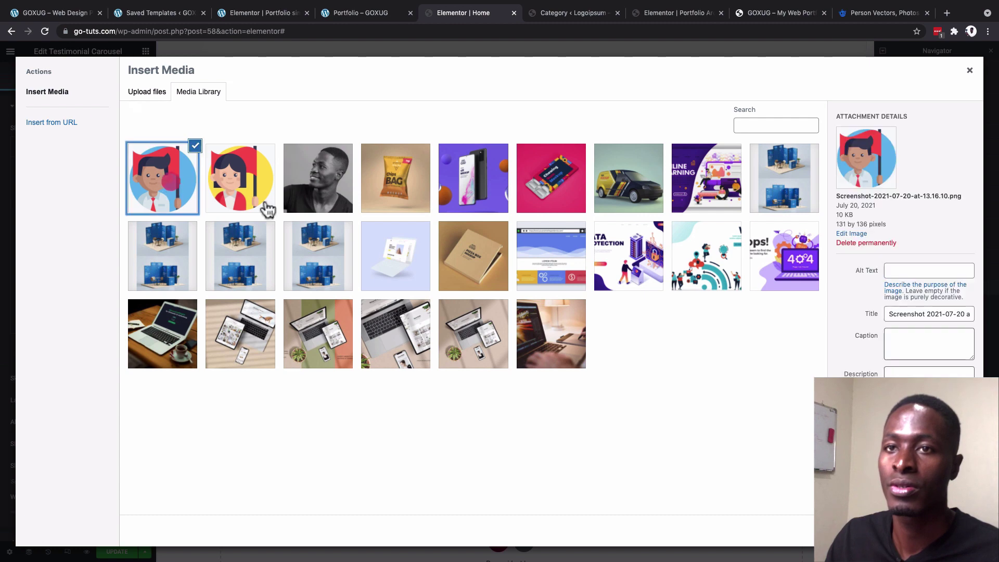
pyautogui.click(780, 531)
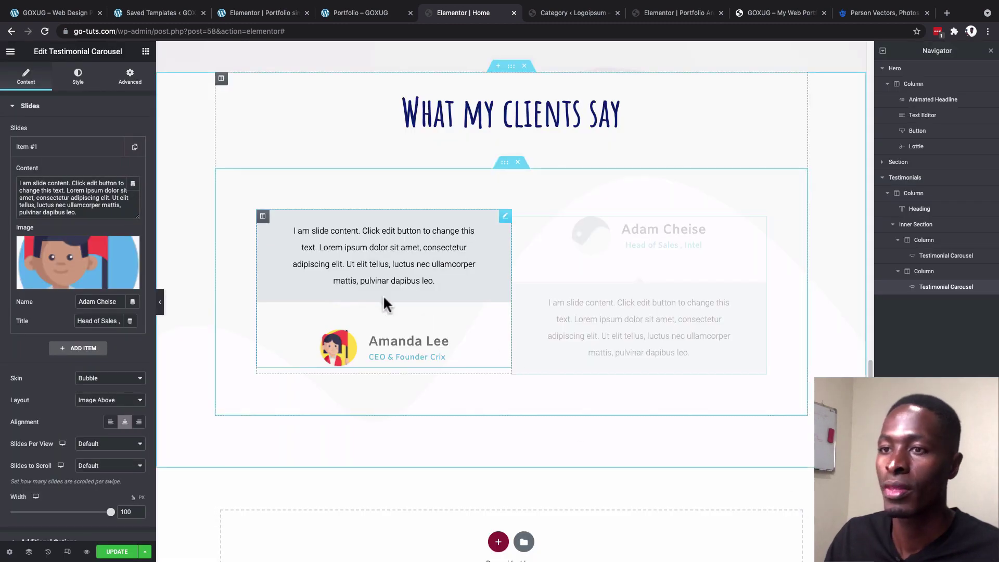
# Step: Set the background color of the inner section holding the two testimonials to global Blue
pyautogui.click(506, 221)
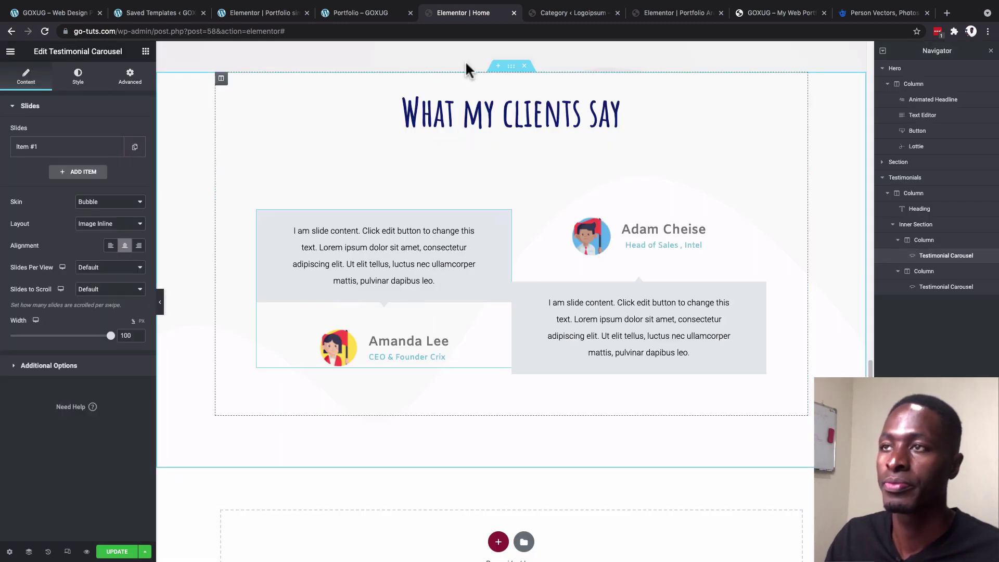
pyautogui.click(468, 187)
pyautogui.click(78, 75)
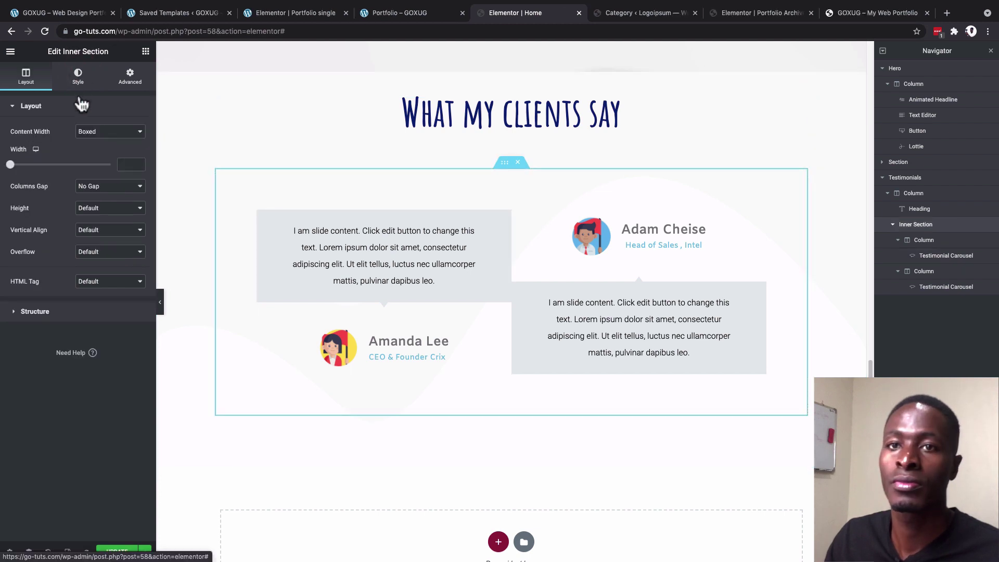
pyautogui.click(125, 175)
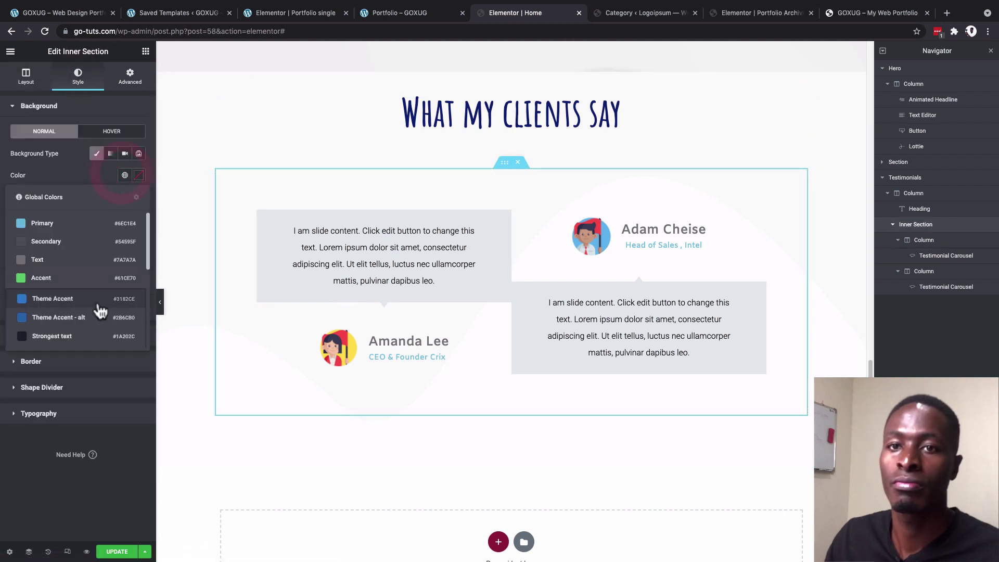
pyautogui.scroll(-3, 89, 307)
pyautogui.click(78, 281)
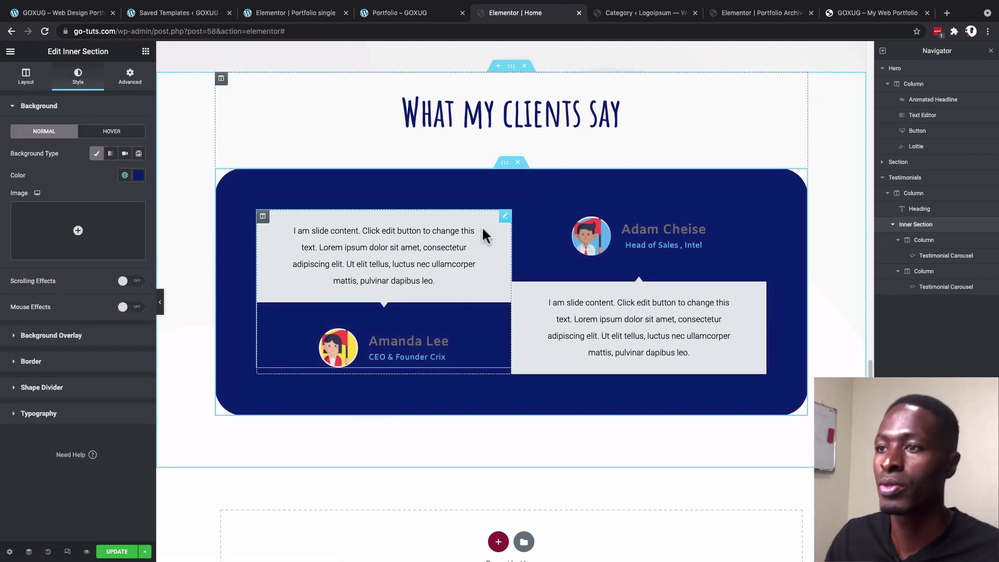
# Step: Set the bubble background color of the CEO & Founder Crix testimonial to the global color White or offwhite
pyautogui.click(502, 218)
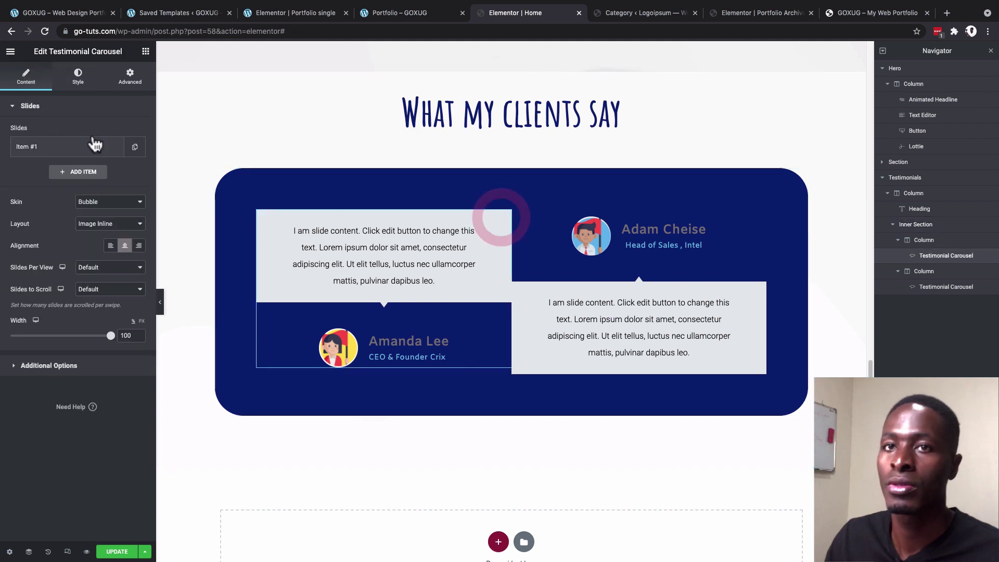
pyautogui.click(78, 75)
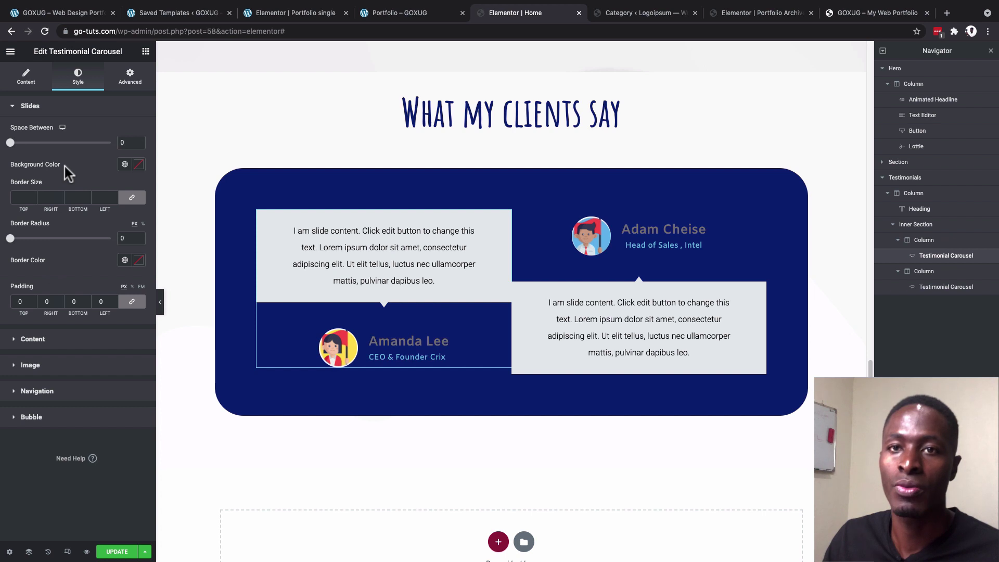
pyautogui.click(42, 343)
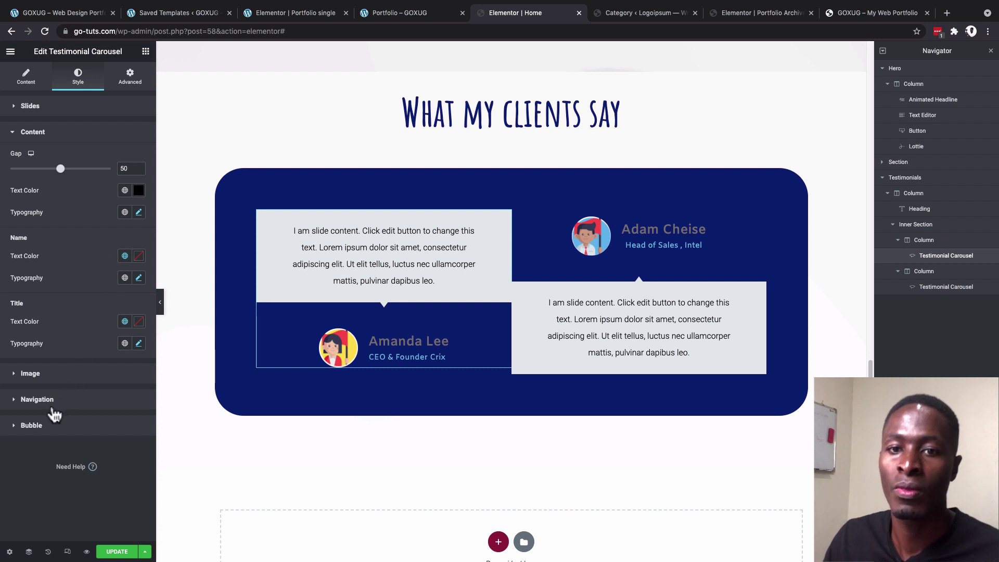
pyautogui.click(34, 425)
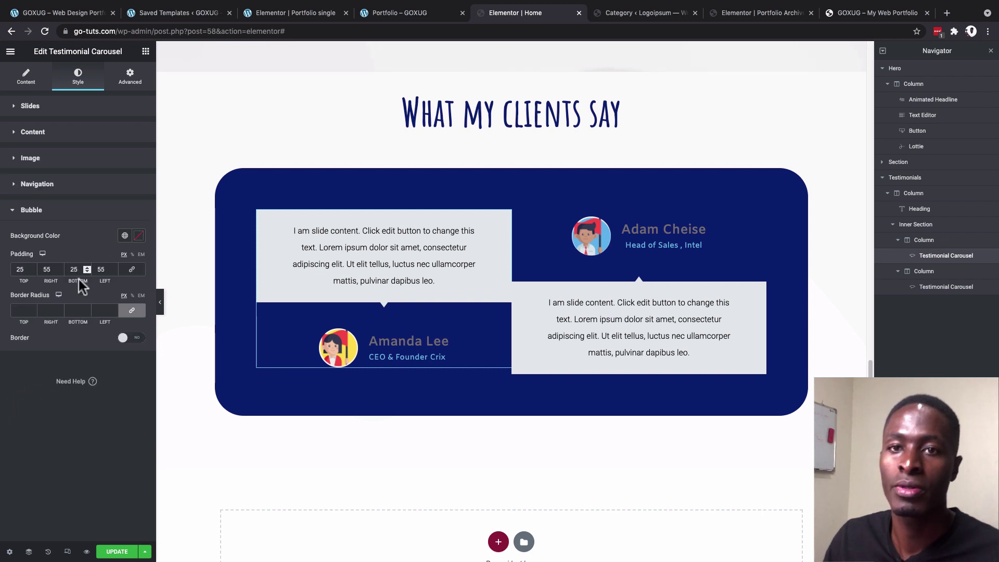
pyautogui.click(125, 236)
pyautogui.scroll(-3, 109, 298)
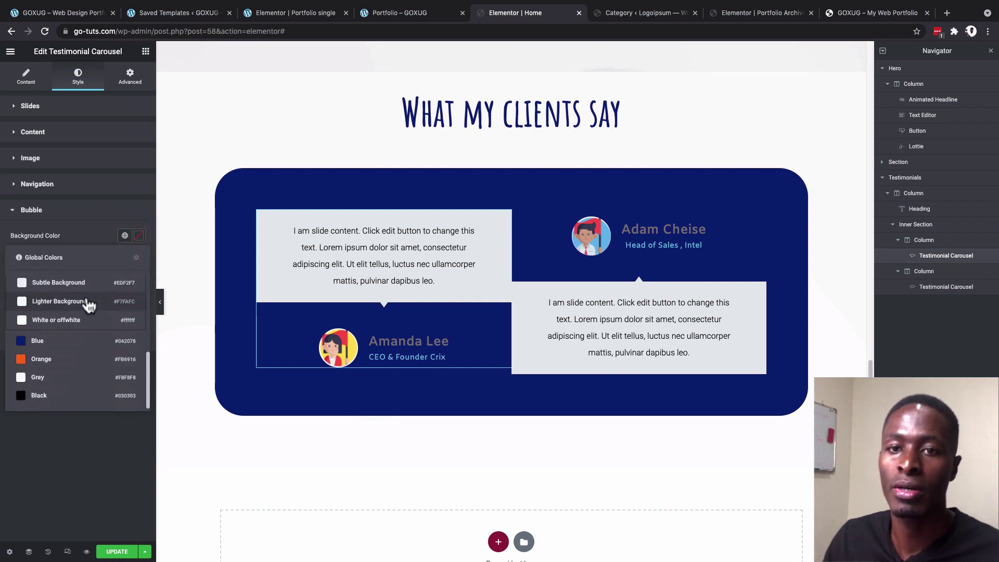
pyautogui.click(73, 326)
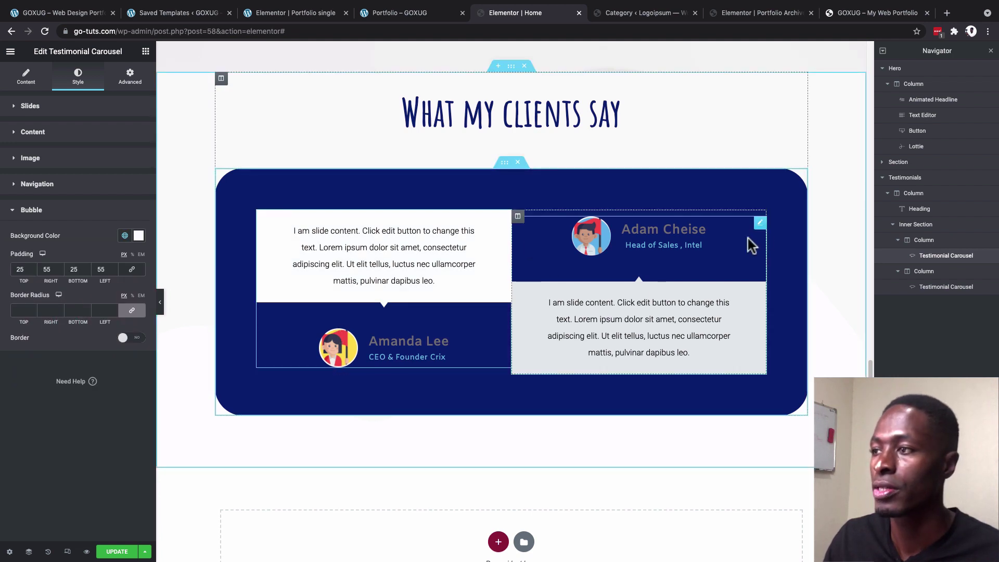
# Step: Set the bubble background color of the Head of Sales, Intel testimonial to the global color White or offwhite
pyautogui.click(759, 226)
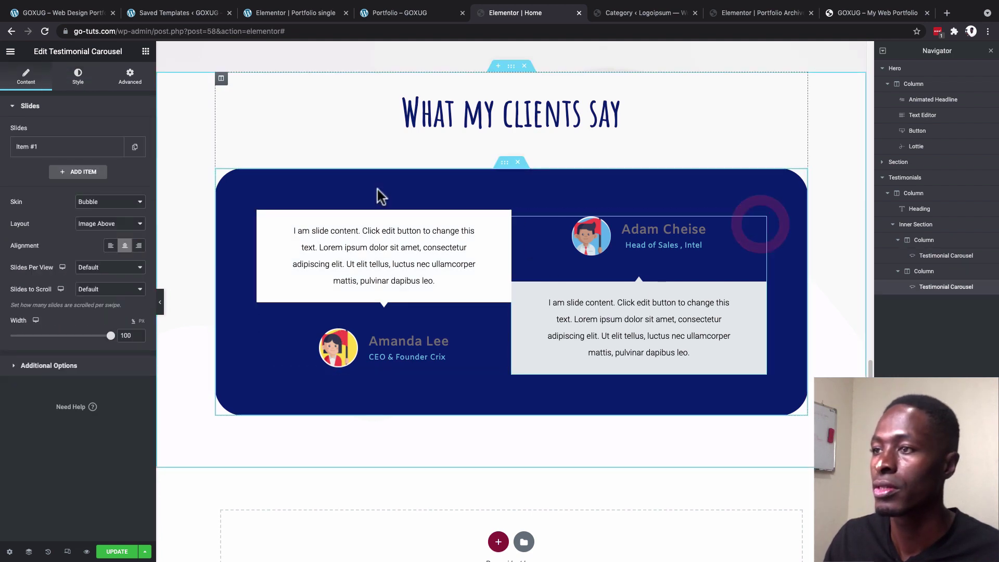
pyautogui.click(78, 76)
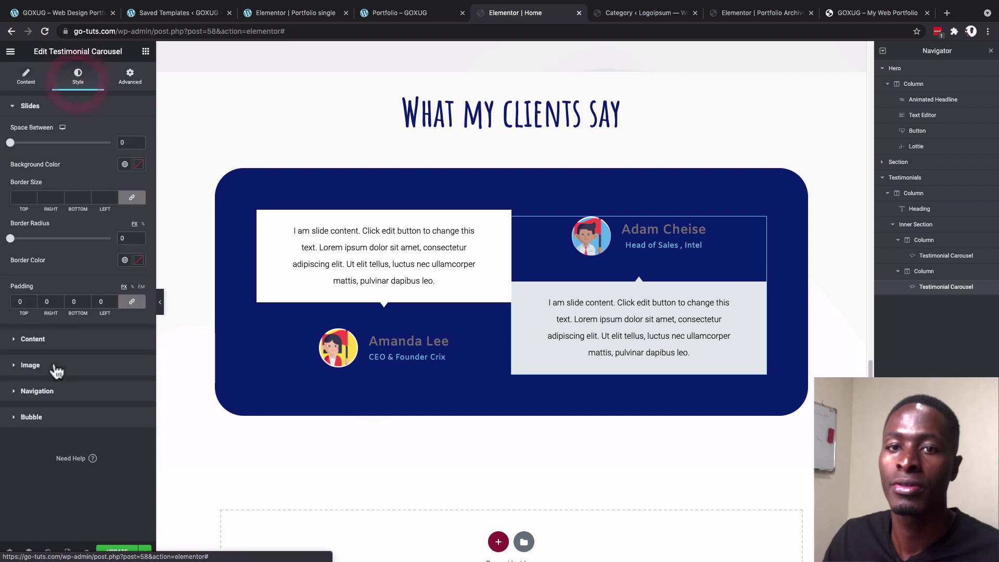
pyautogui.click(46, 421)
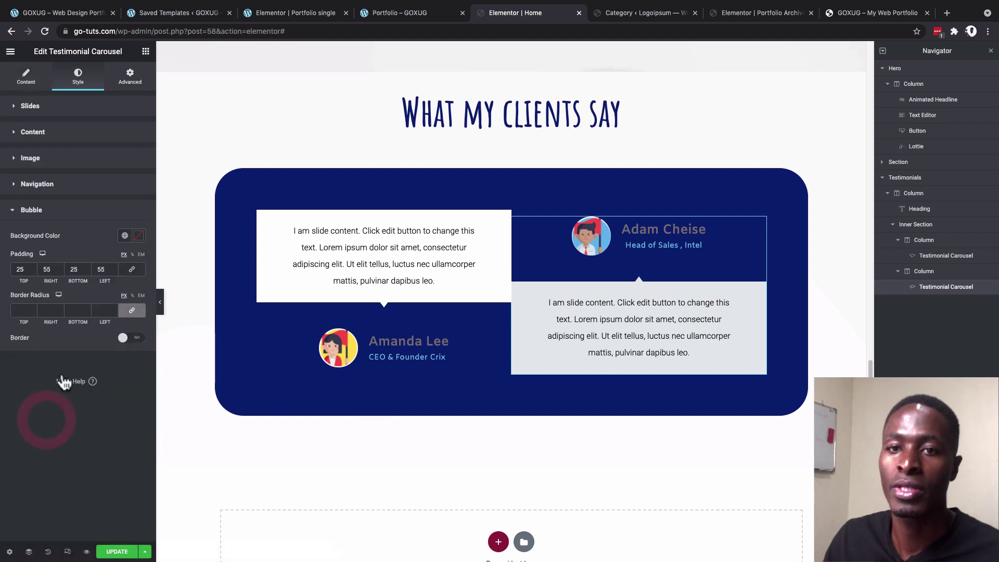
pyautogui.click(125, 236)
pyautogui.scroll(-3, 62, 358)
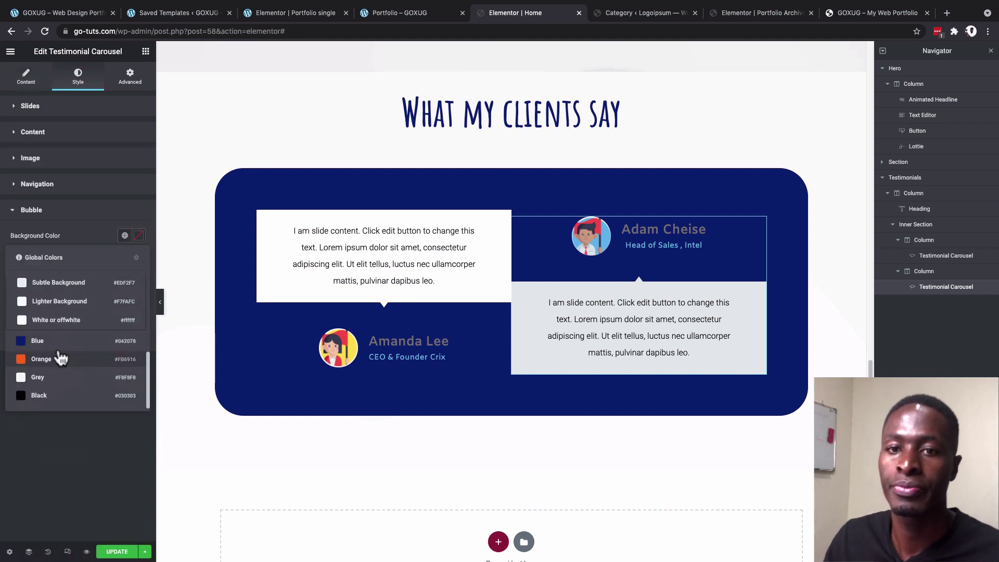
pyautogui.click(65, 320)
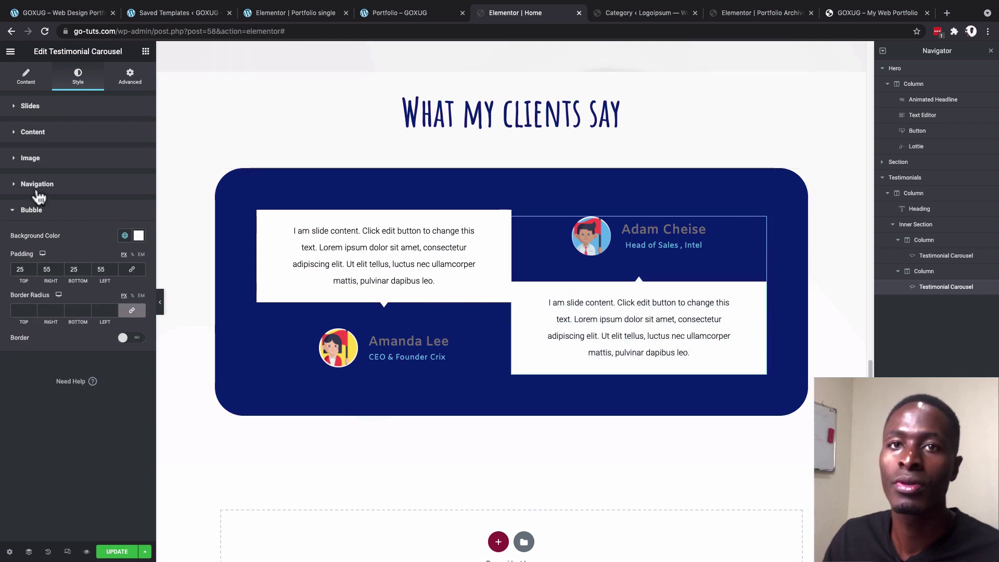
# Step: In the Head of Sales, Intel testimonial, set the name's text color to global Orange and the title's to White or offwhite
pyautogui.click(40, 139)
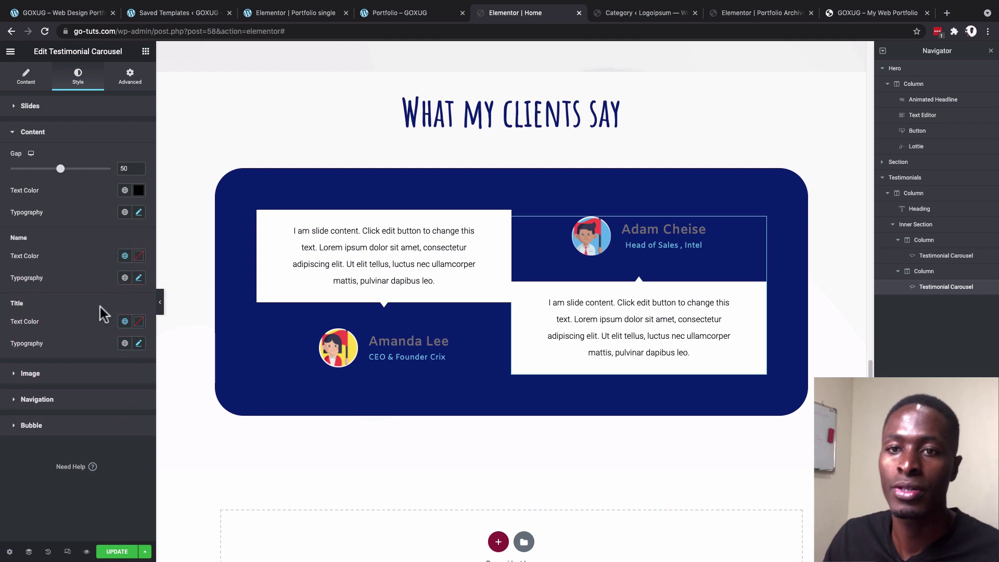
pyautogui.click(126, 257)
pyautogui.scroll(-4, 99, 318)
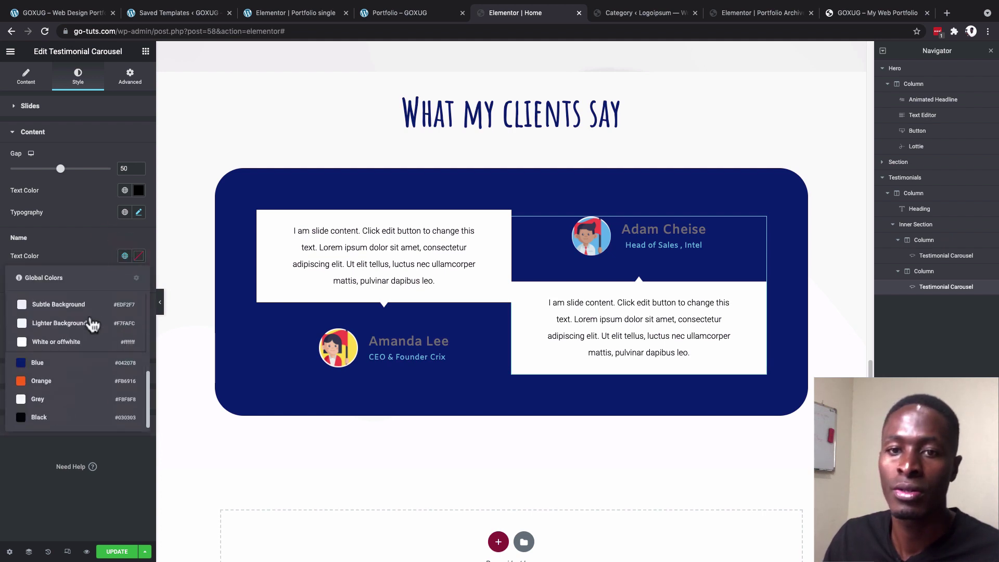
pyautogui.click(72, 381)
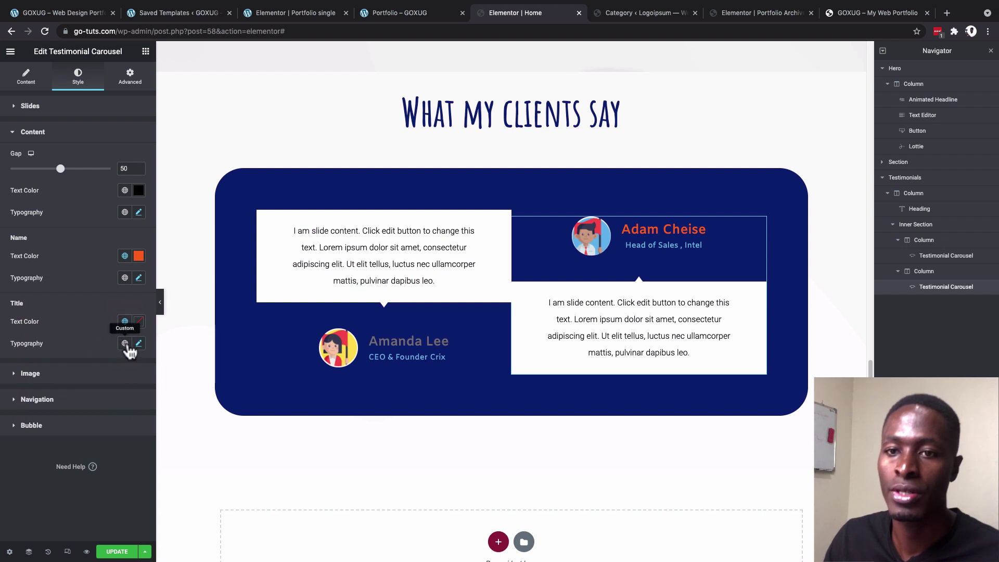
pyautogui.click(125, 320)
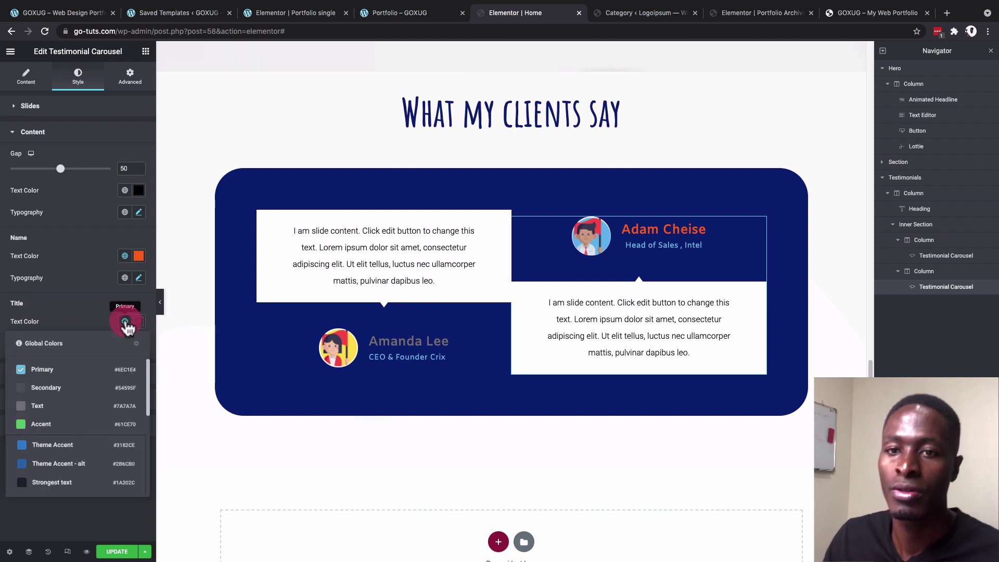
pyautogui.scroll(-5, 72, 400)
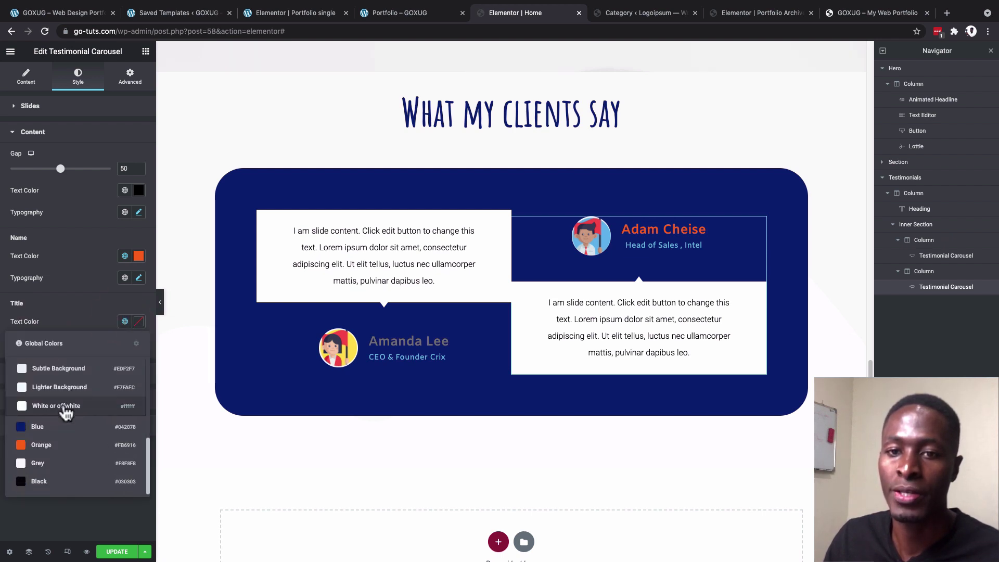
pyautogui.click(66, 406)
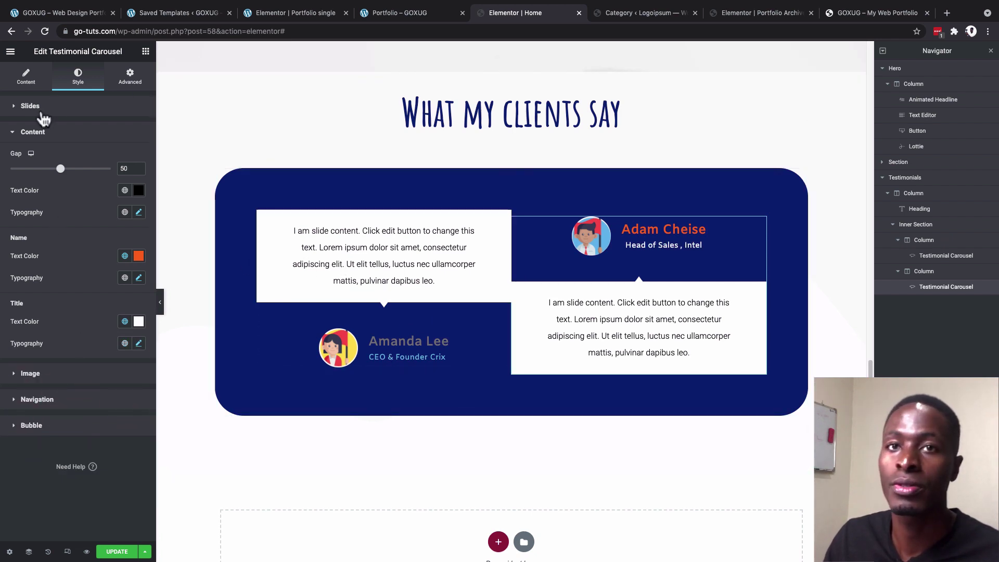
# Step: Set the name's text color in the CEO & Founder Crix testimonial to global Orange
pyautogui.click(497, 214)
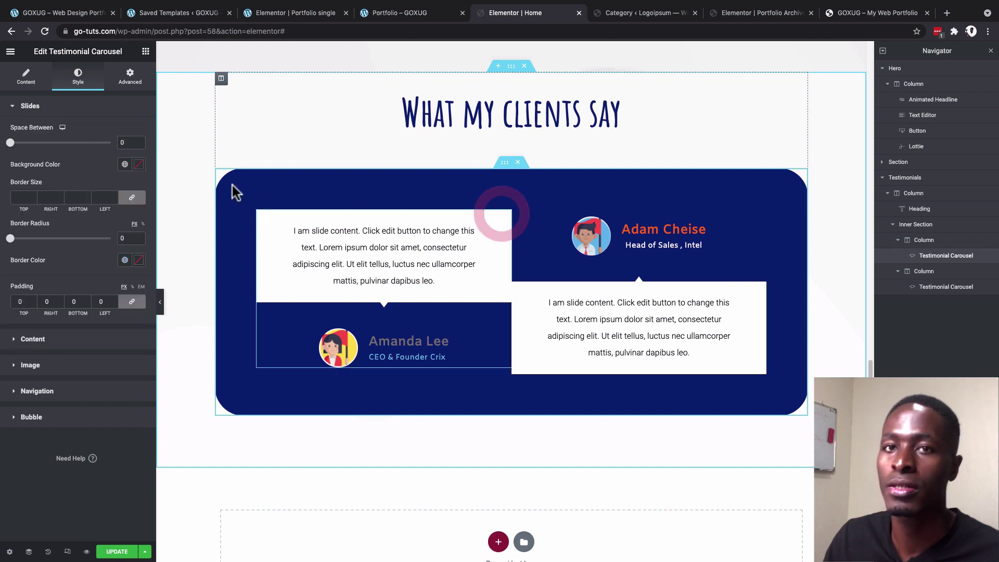
pyautogui.click(62, 339)
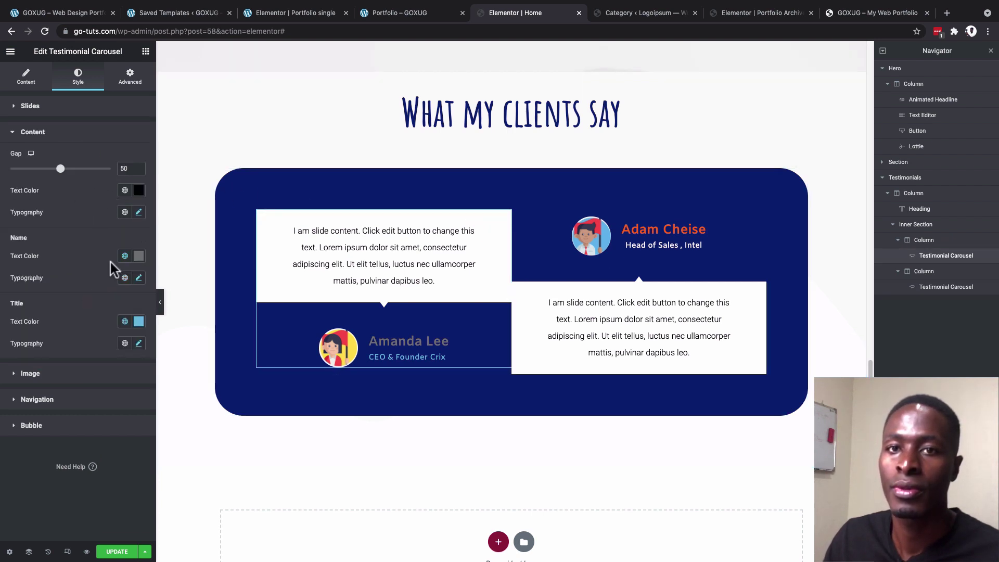
pyautogui.click(125, 255)
pyautogui.scroll(-5, 65, 364)
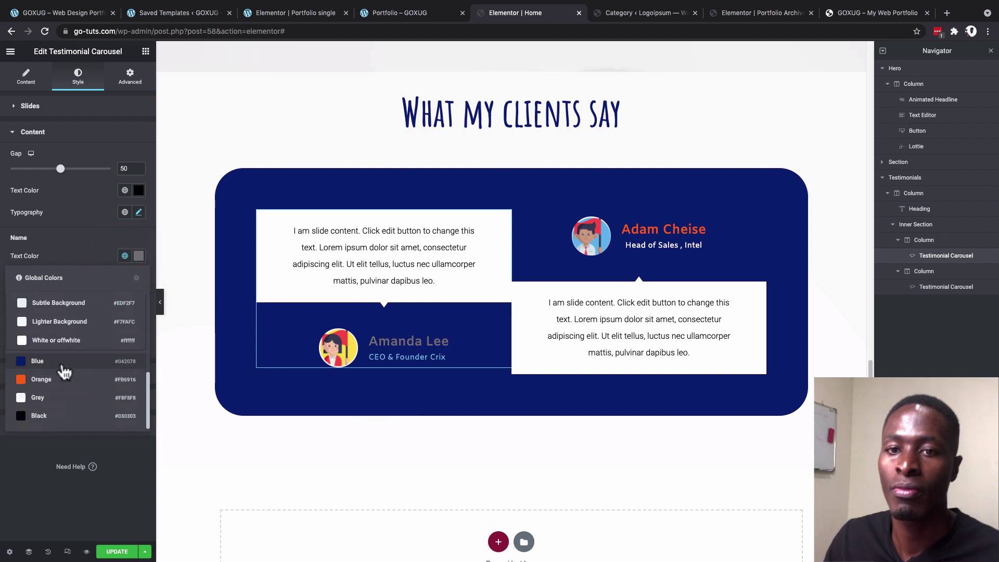
pyautogui.click(52, 379)
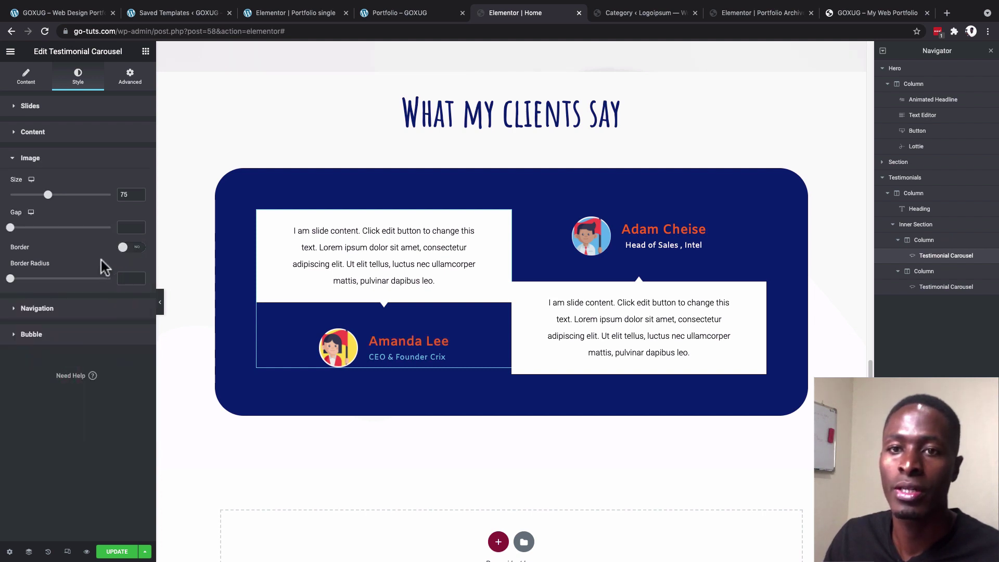
# Step: Set the CEO & Founder Crix testimonial's title text color to global White or offwhite and update the home page
pyautogui.click(32, 133)
pyautogui.click(124, 321)
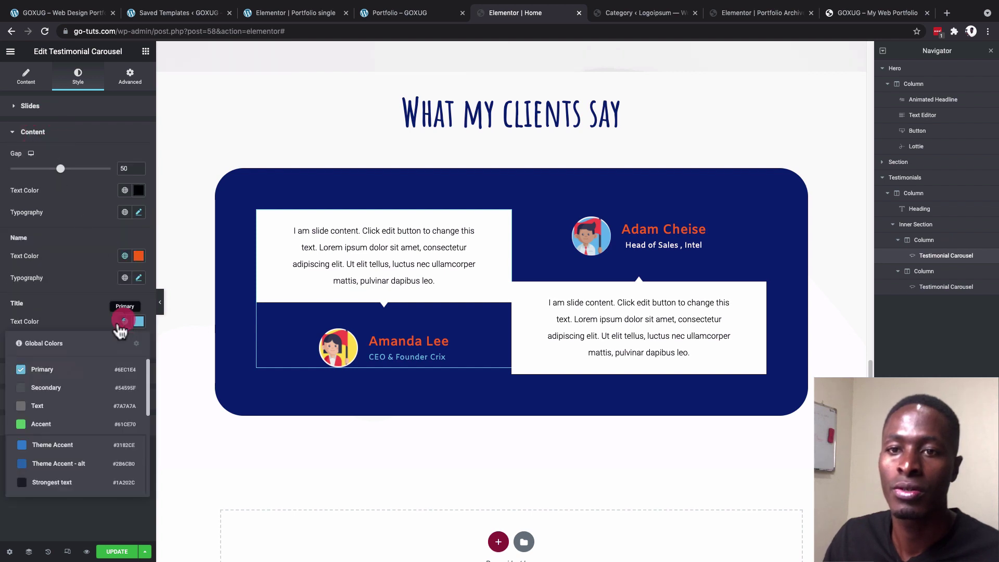
pyautogui.scroll(-5, 78, 380)
pyautogui.click(62, 407)
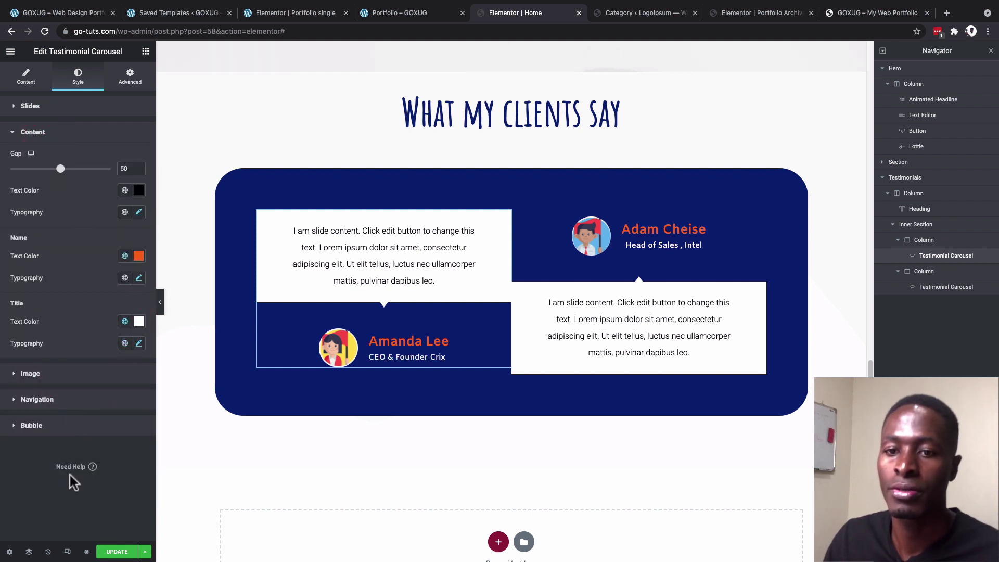
pyautogui.scroll(-3, 285, 500)
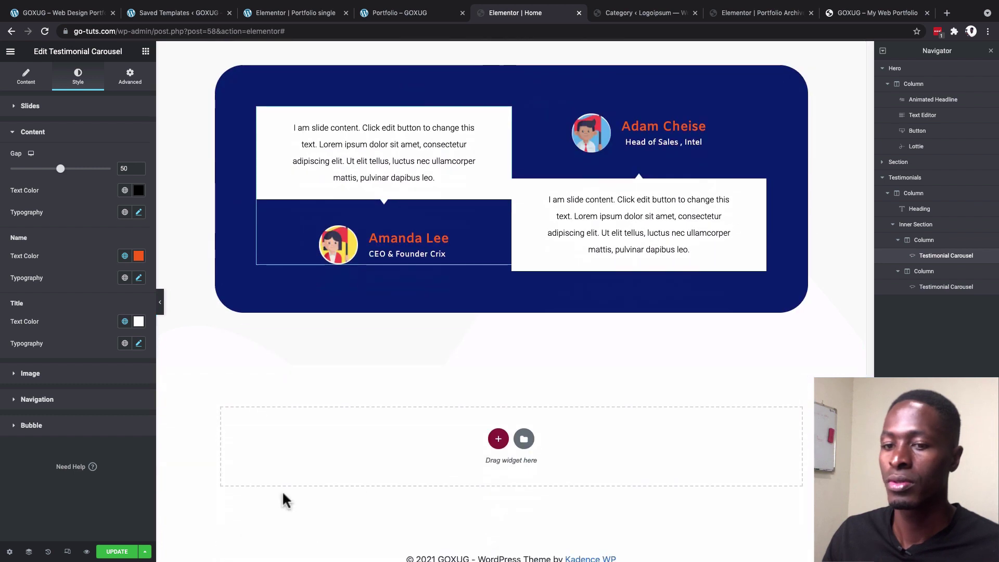
pyautogui.click(124, 553)
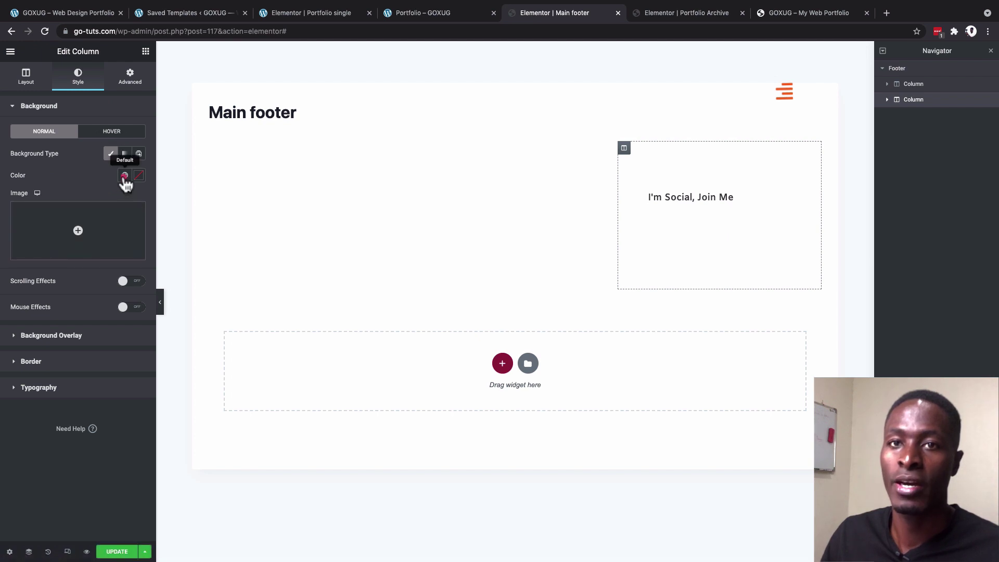
# Step: Set the footer's social column background to global Orange and save the footer template with the display condition Include Entire Site
pyautogui.click(124, 176)
pyautogui.scroll(-3, 78, 302)
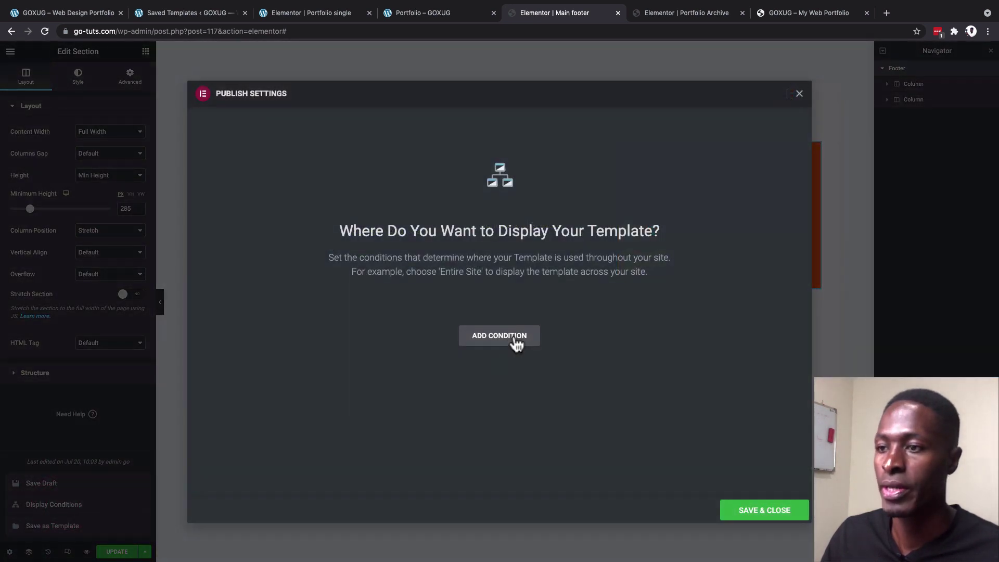
pyautogui.click(516, 342)
pyautogui.click(751, 509)
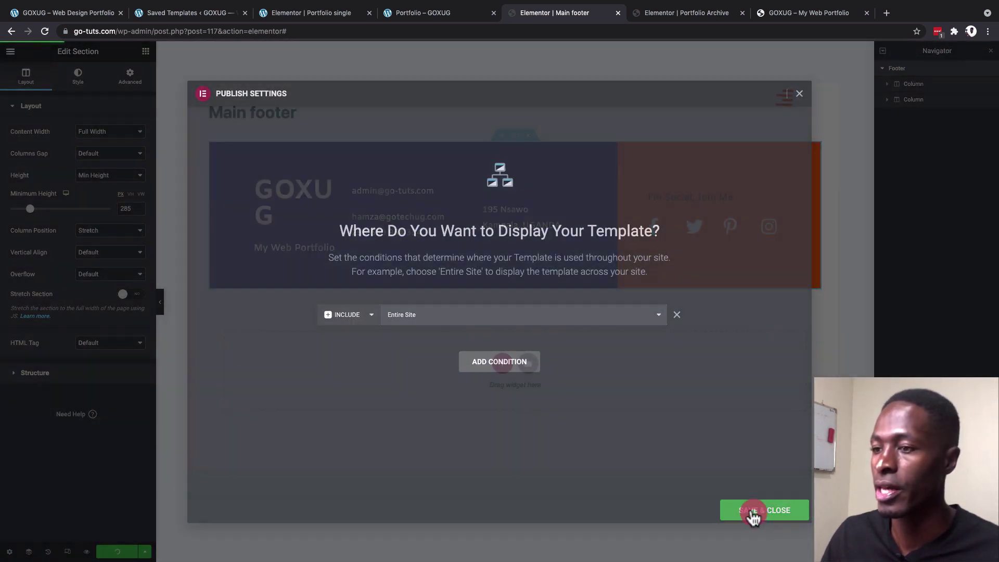
pyautogui.click(816, 14)
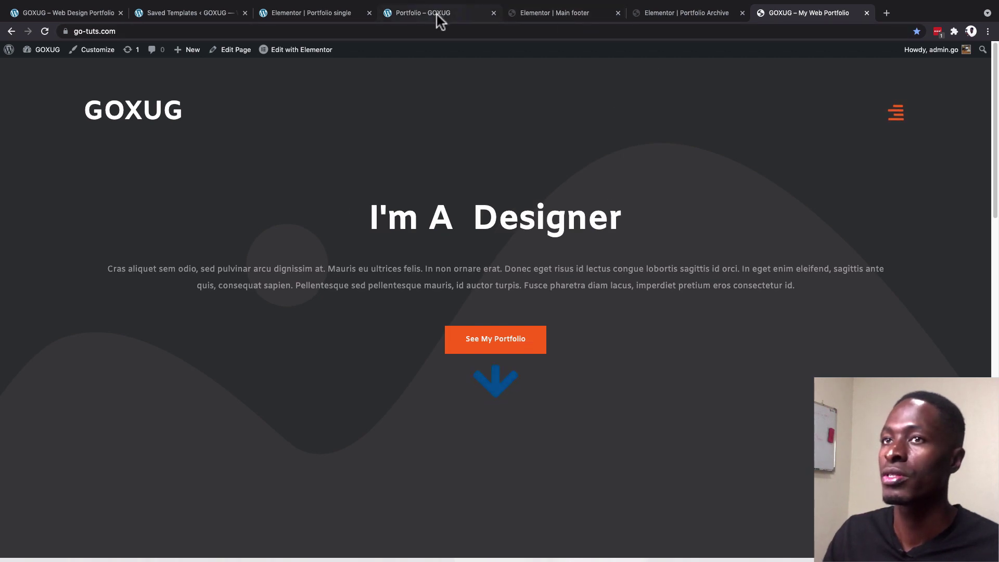
# Step: Replace the background image of the home page's Hero section with the black-and-white portrait from the media library
pyautogui.click(648, 18)
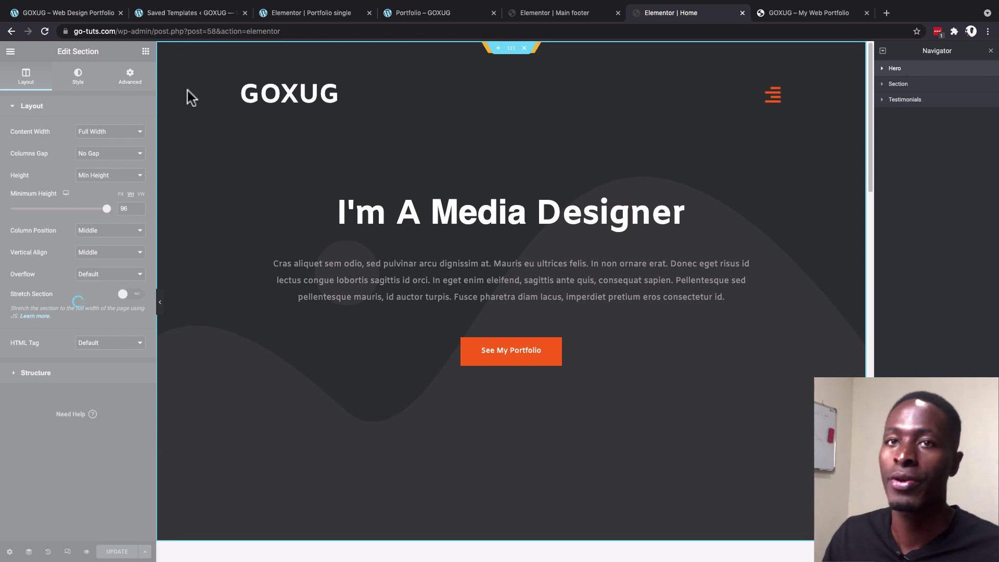
pyautogui.click(78, 76)
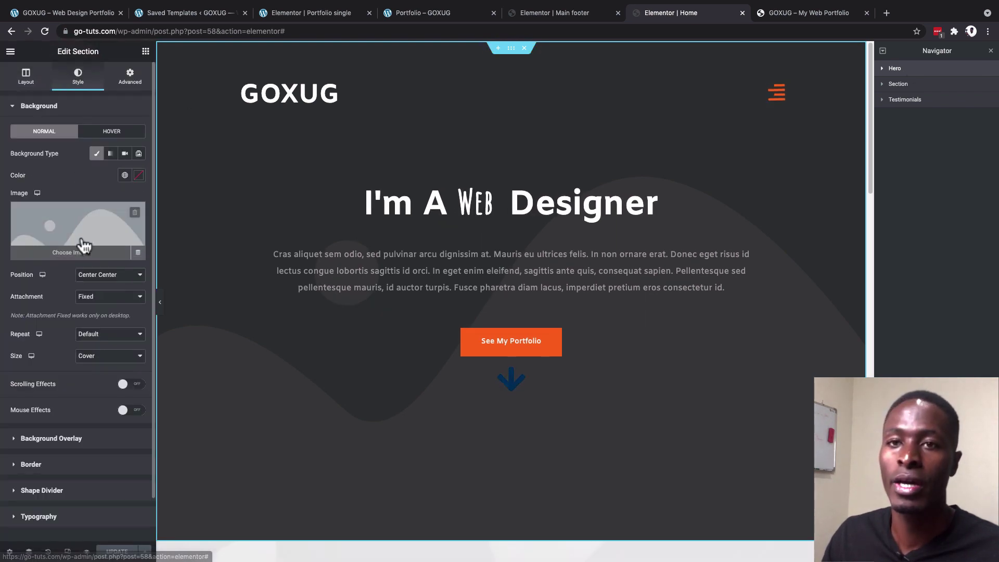
pyautogui.click(83, 222)
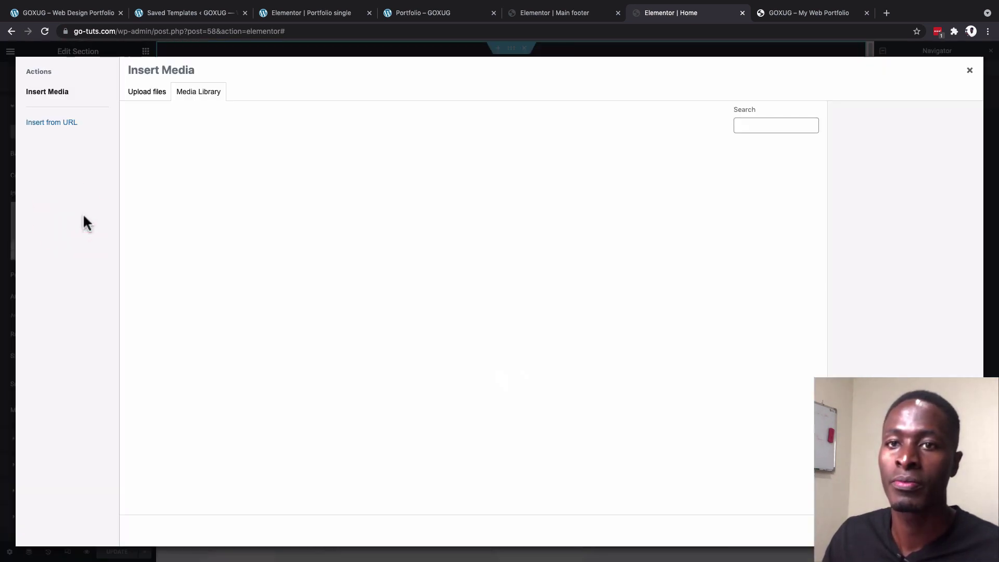
pyautogui.click(947, 530)
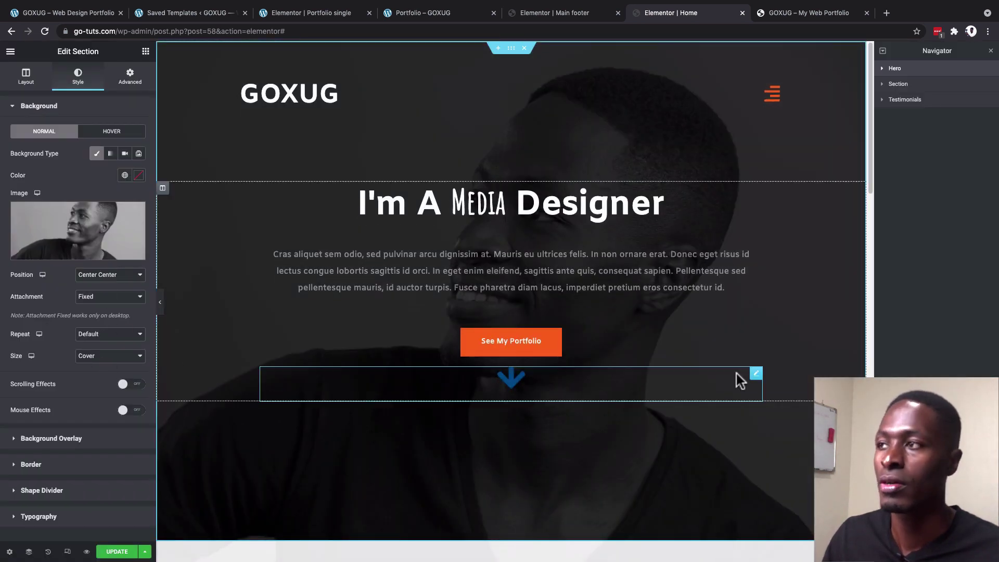
# Step: Replace the background overlay image of the Testimonials section with the same black-and-white portrait from the media library
pyautogui.scroll(-5, 767, 354)
pyautogui.scroll(-7, 768, 357)
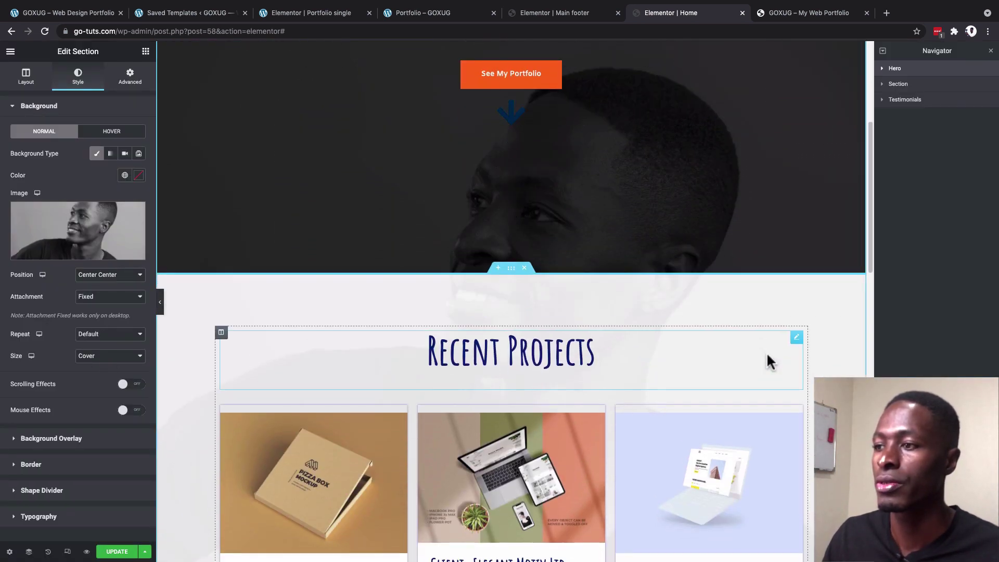
pyautogui.scroll(-6, 769, 362)
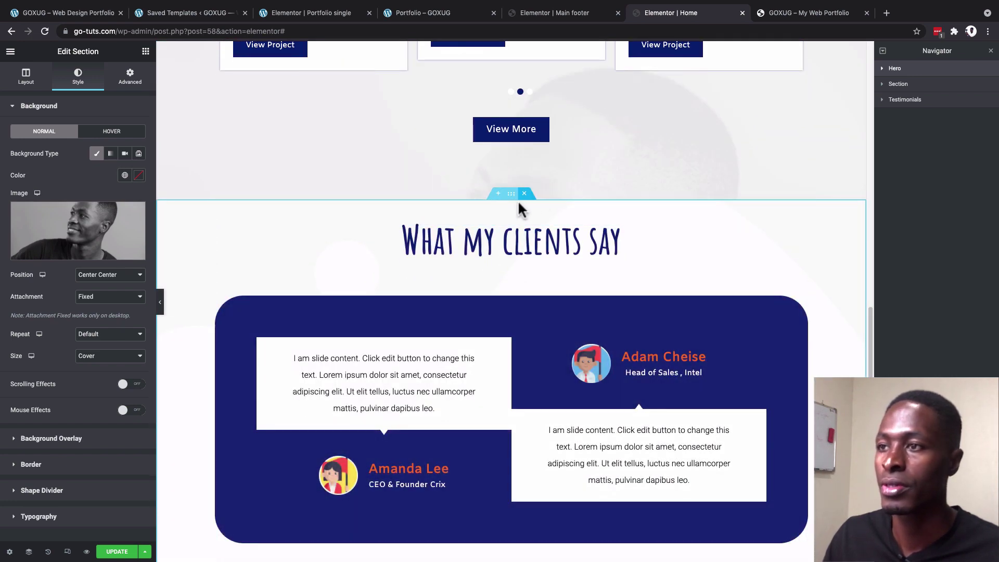
pyautogui.click(511, 194)
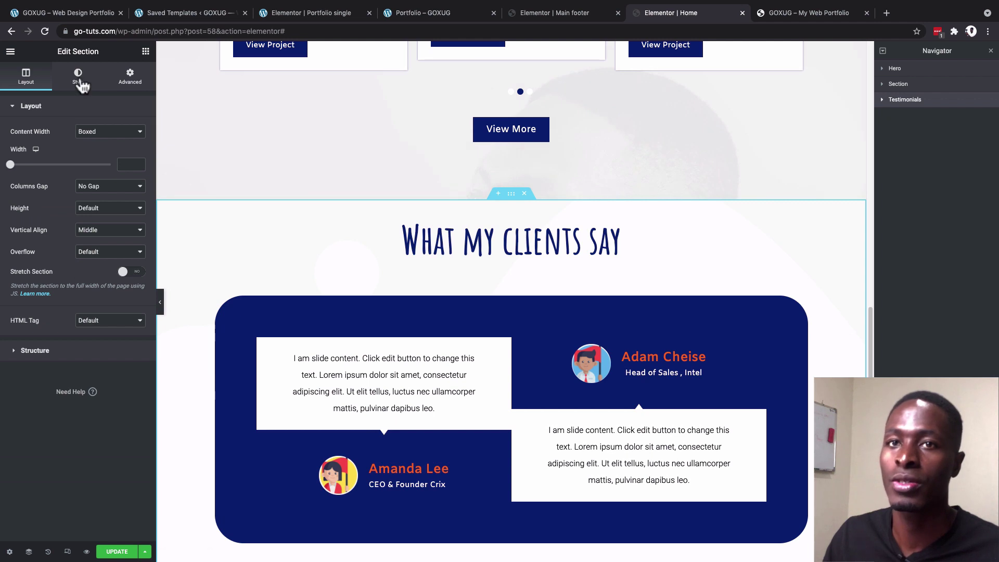
pyautogui.click(80, 80)
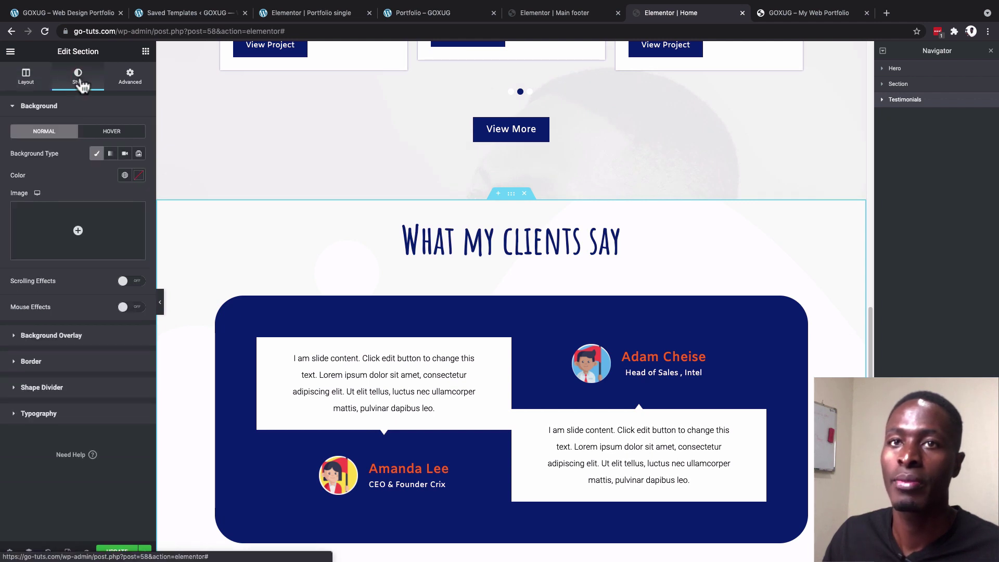
pyautogui.click(55, 336)
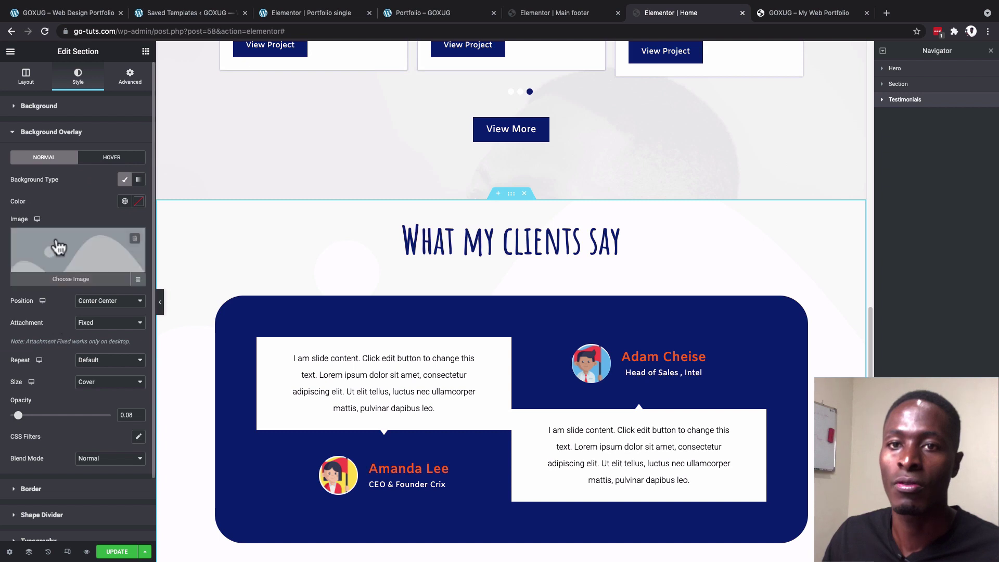
pyautogui.click(79, 251)
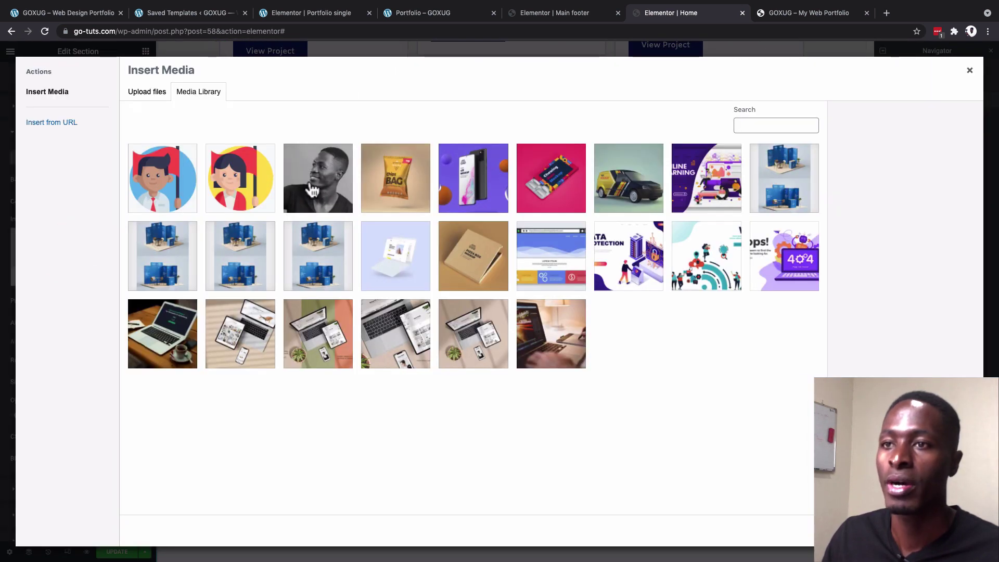
pyautogui.click(313, 190)
pyautogui.click(944, 531)
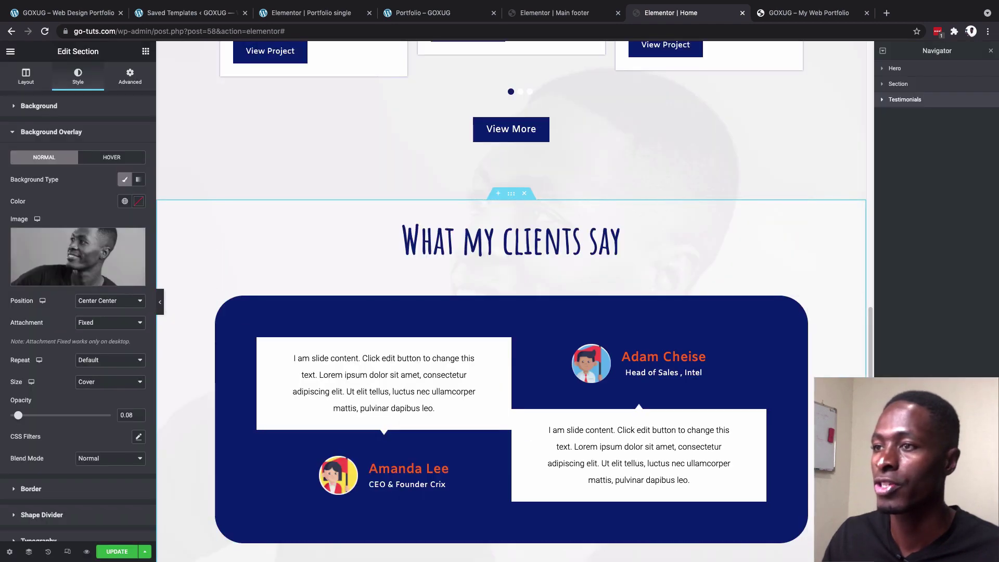
# Step: Update the home page and reload the live site to check the new background images
pyautogui.scroll(-3, 789, 419)
pyautogui.scroll(7, 790, 419)
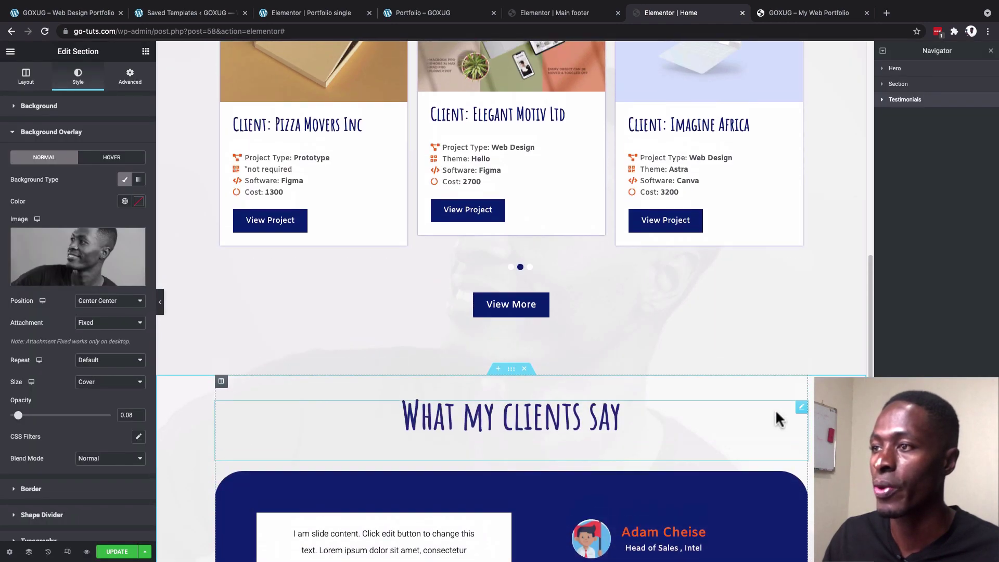
pyautogui.scroll(-8, 713, 386)
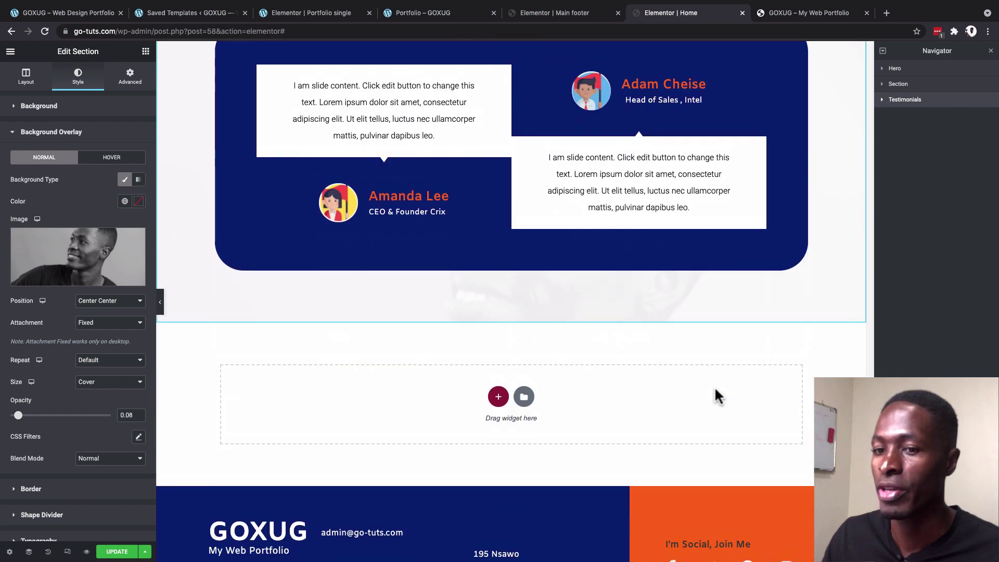
pyautogui.scroll(12, 714, 386)
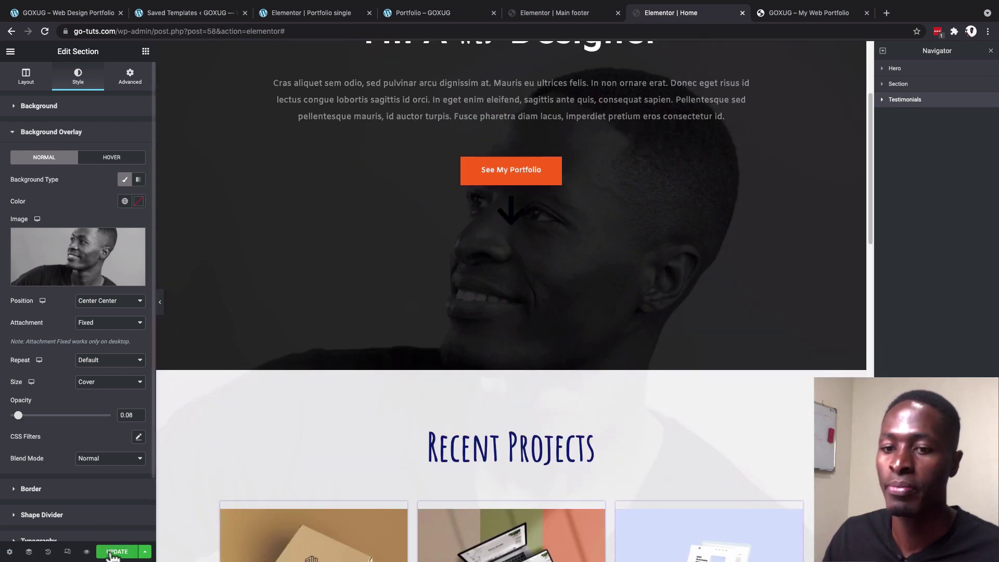
pyautogui.click(115, 551)
pyautogui.hotkey('ctrl', 'Tab')
pyautogui.press('super+r')
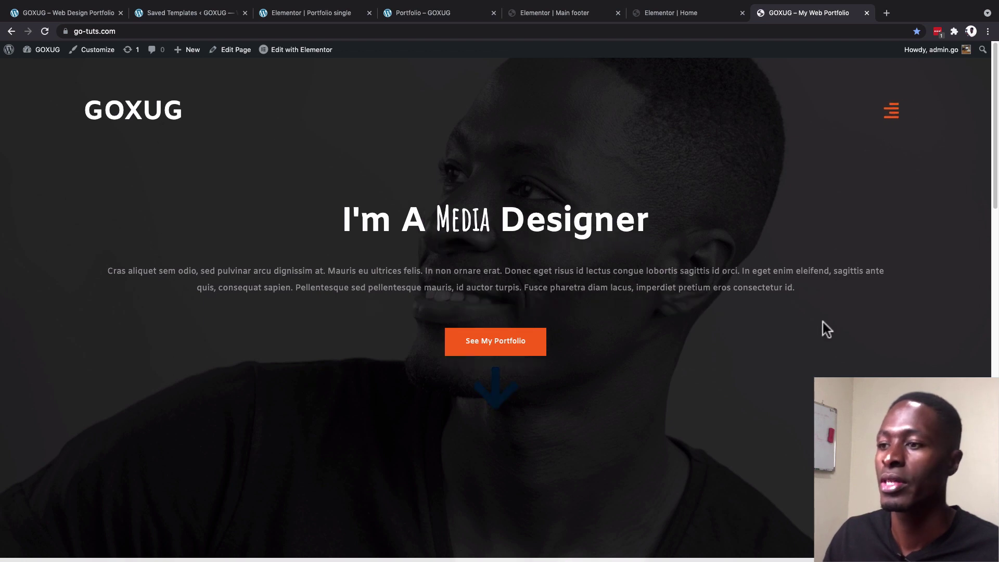
pyautogui.scroll(-5, 820, 325)
pyautogui.scroll(5, 819, 319)
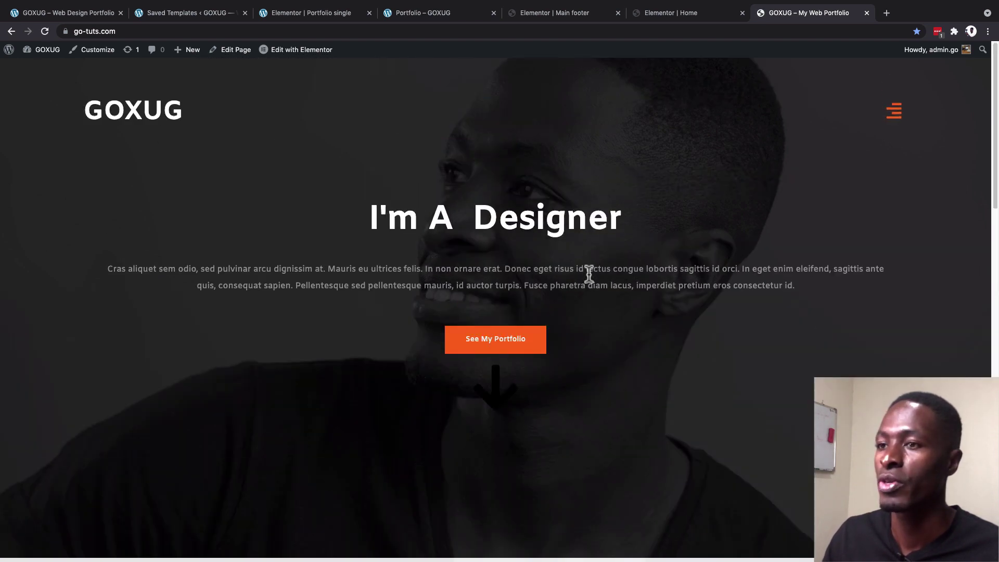
# Step: Inspect the hero headline's widget type and search the widget library for "head"
pyautogui.click(685, 12)
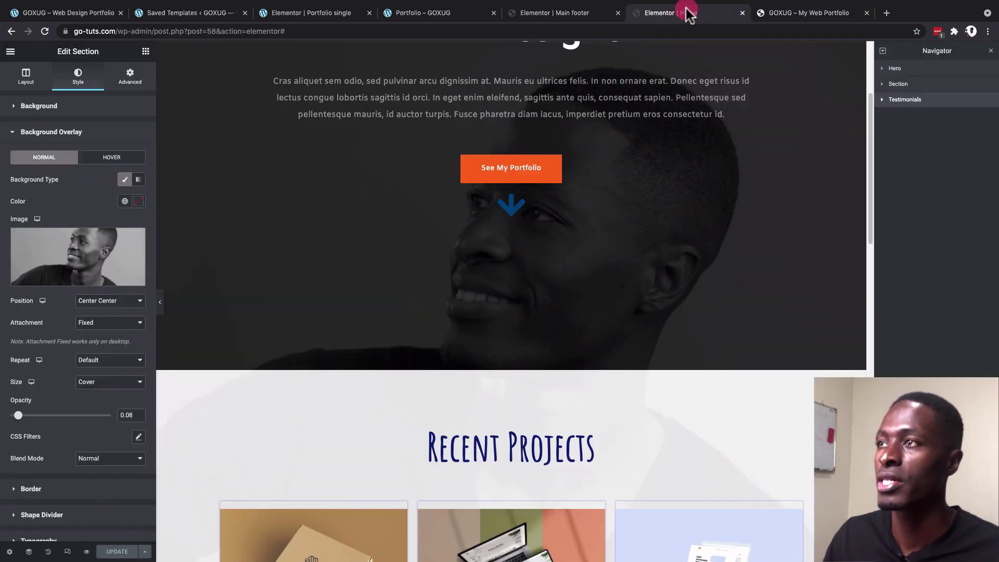
pyautogui.scroll(3, 689, 139)
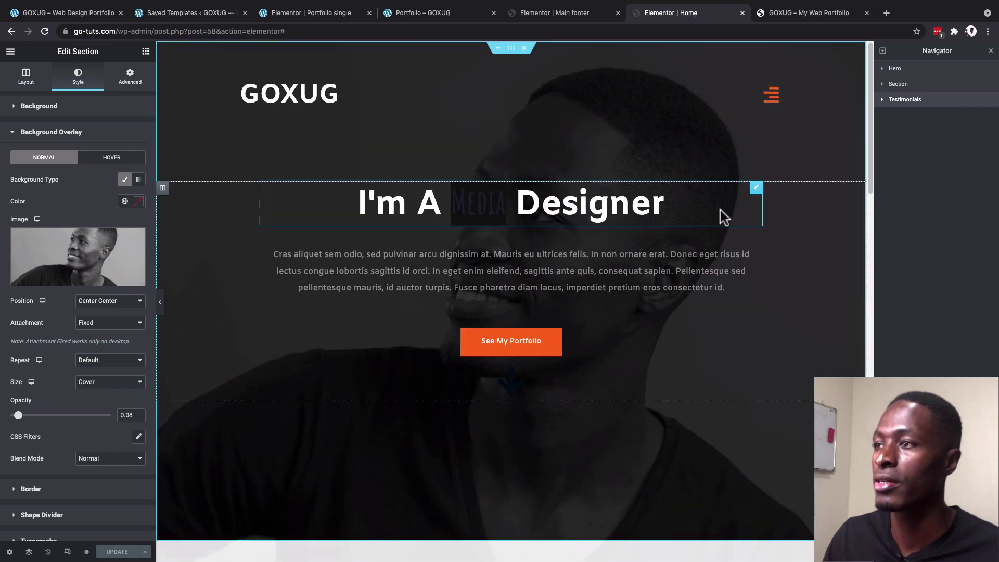
pyautogui.click(756, 190)
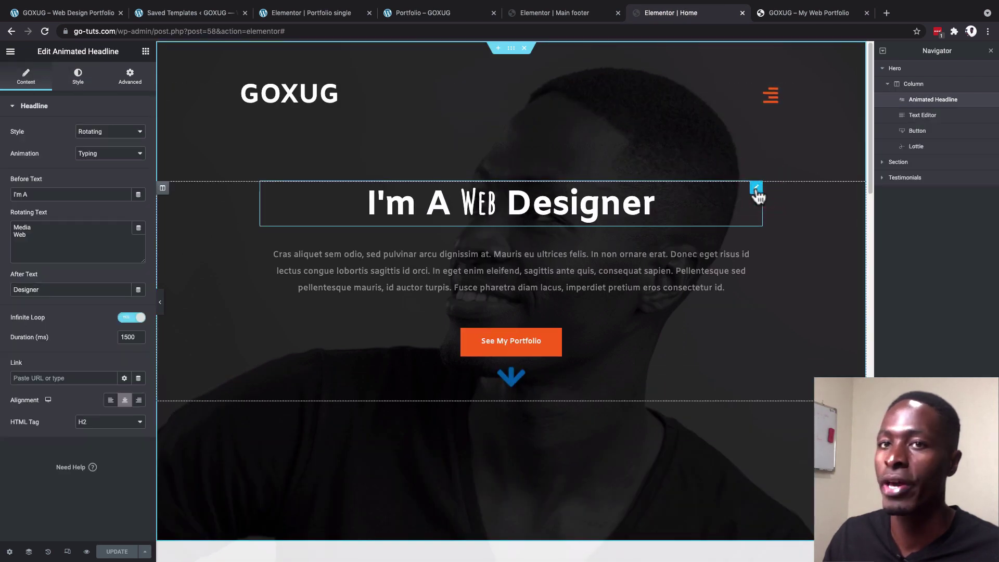
pyautogui.click(145, 52)
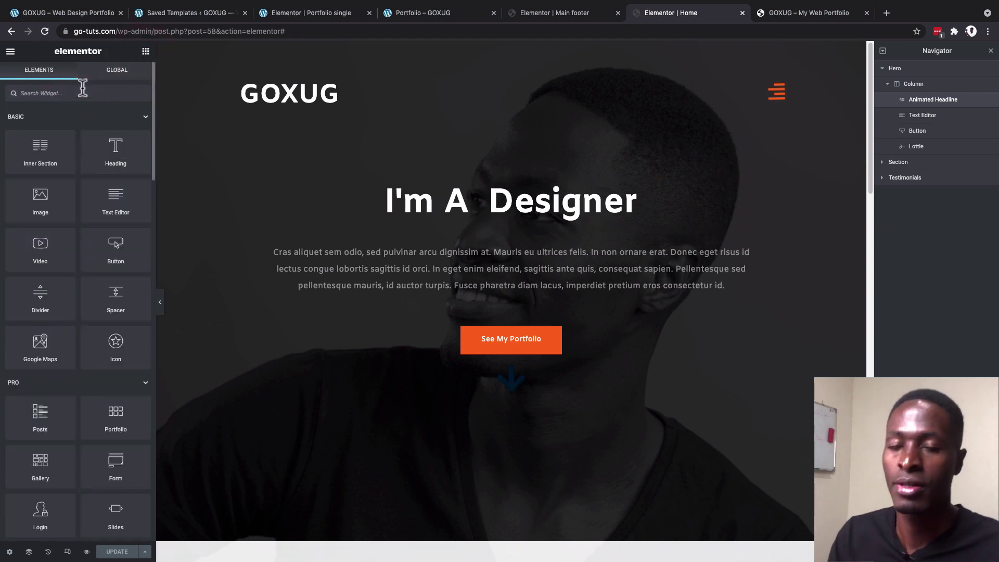
pyautogui.write('head')
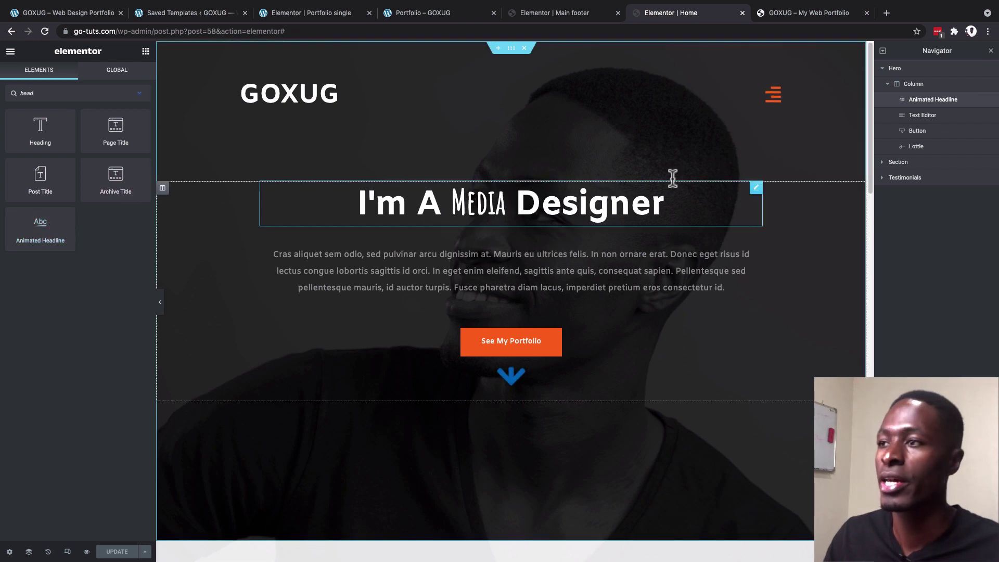
# Step: Examine the hero Animated Headline's style choices, animation choices, before text and rotating text
pyautogui.click(754, 188)
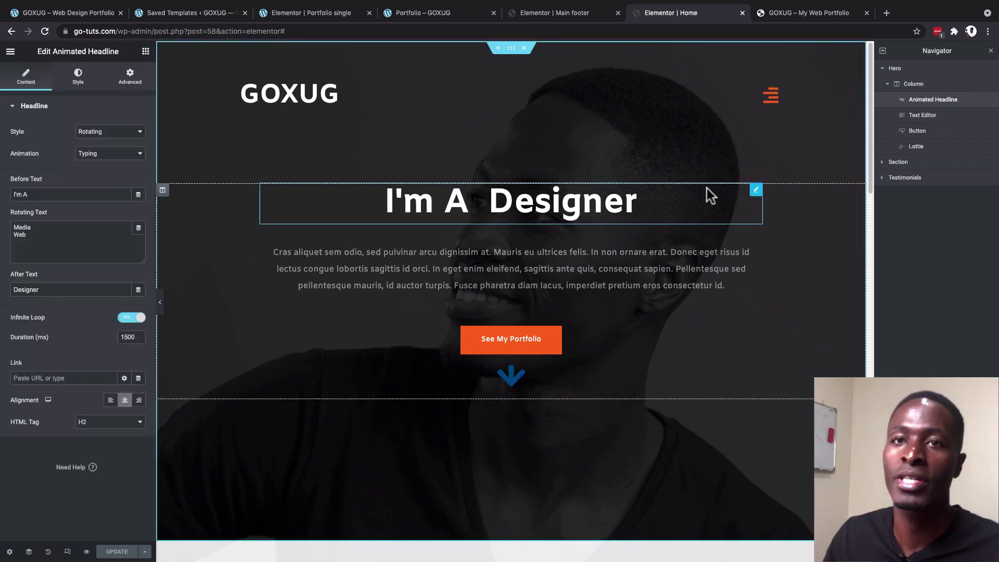
pyautogui.click(98, 131)
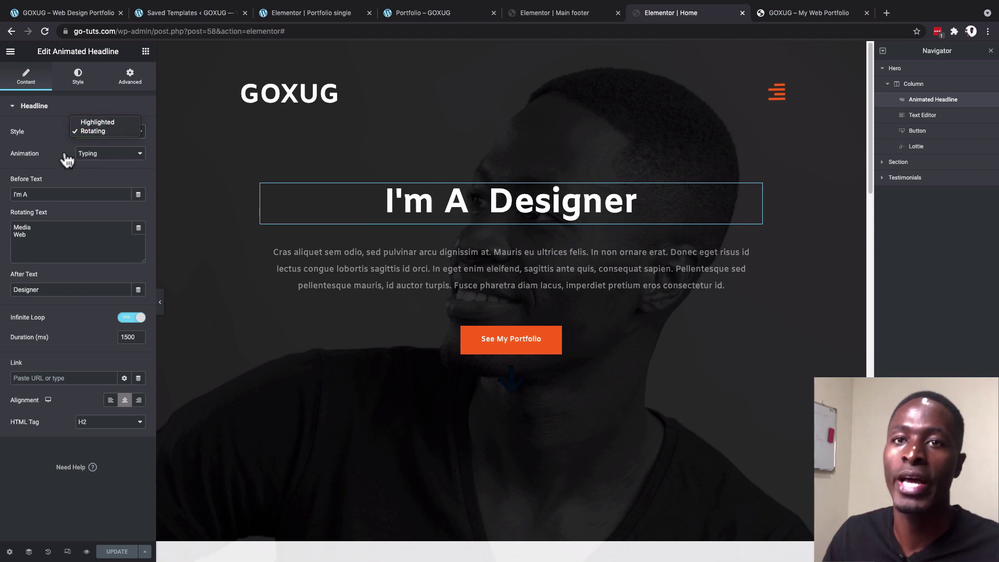
pyautogui.click(60, 154)
pyautogui.click(89, 153)
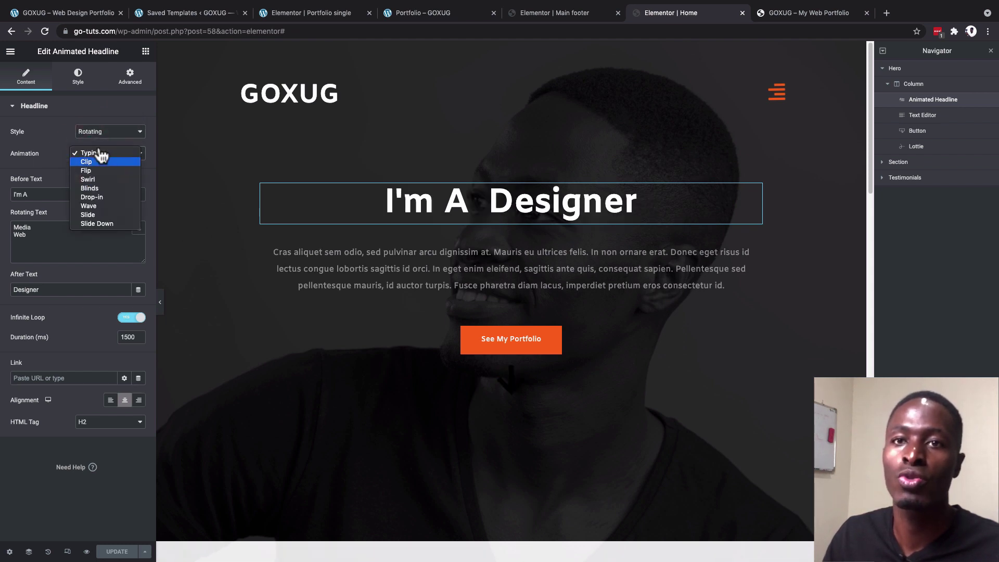
pyautogui.click(45, 161)
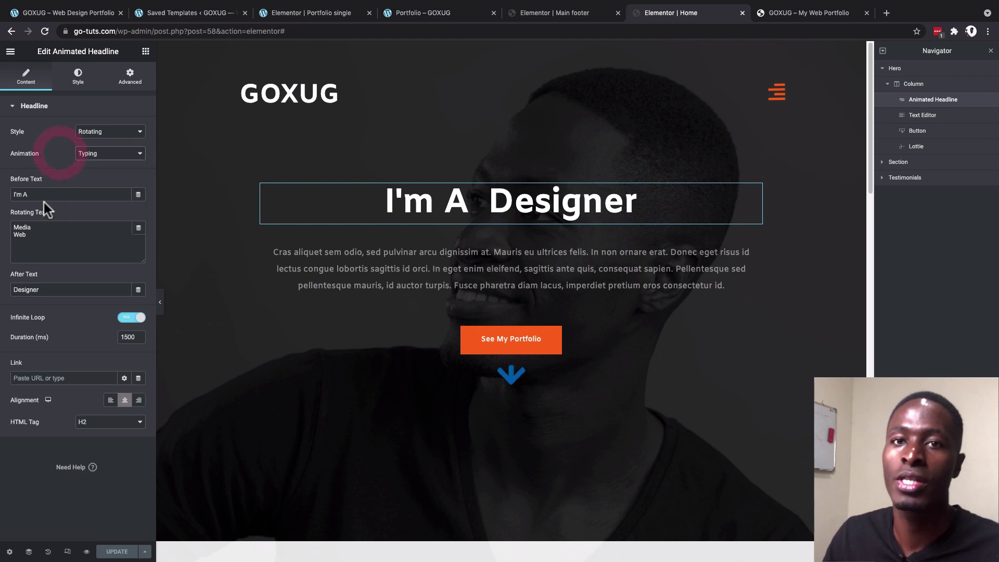
pyautogui.moveTo(44, 193); pyautogui.dragTo(6, 201)
pyautogui.click(36, 232)
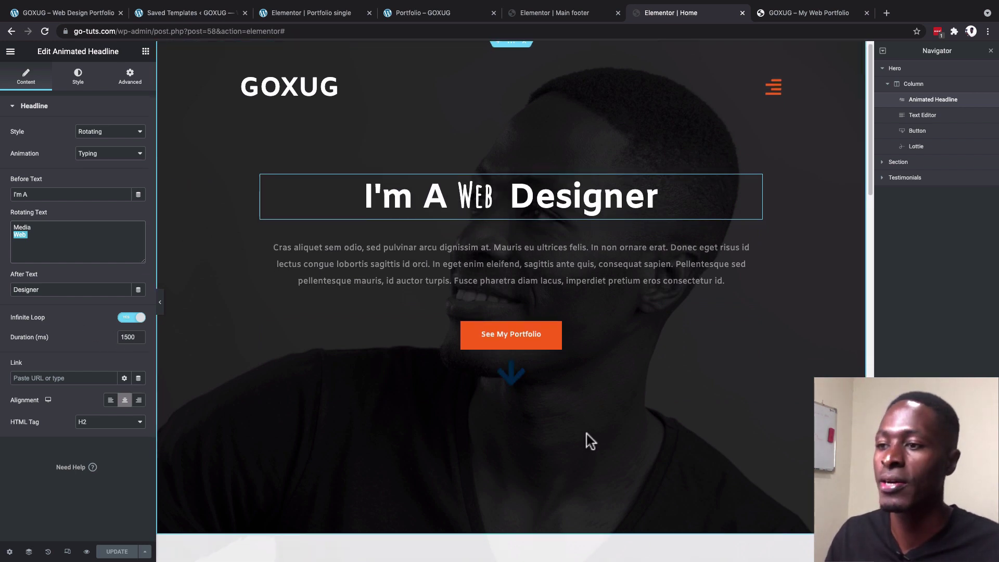
# Step: Review the home page in the editor and on the live site, from the hero down to the footer
pyautogui.scroll(-7, 586, 434)
pyautogui.scroll(-8, 587, 435)
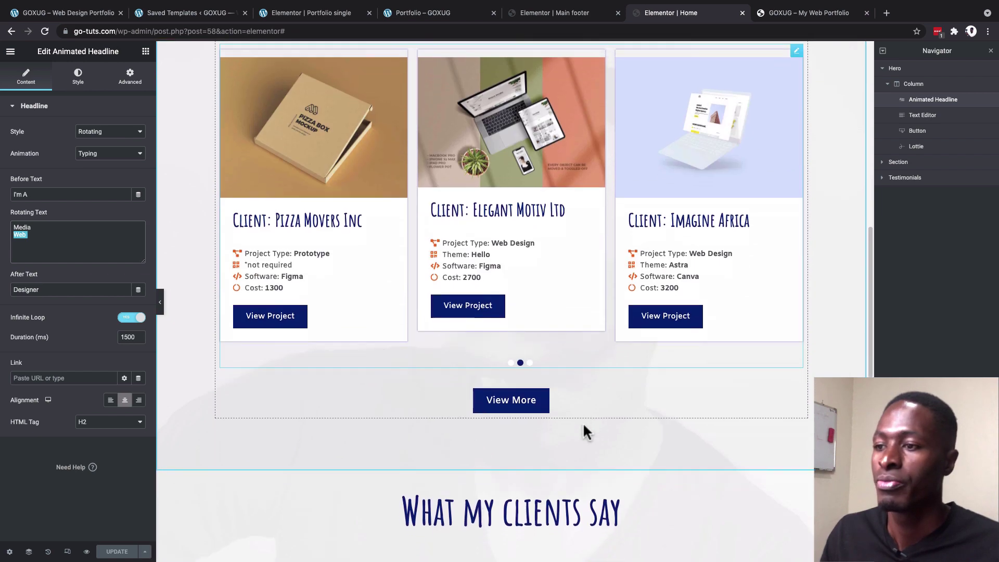
pyautogui.click(785, 14)
pyautogui.scroll(-4, 648, 298)
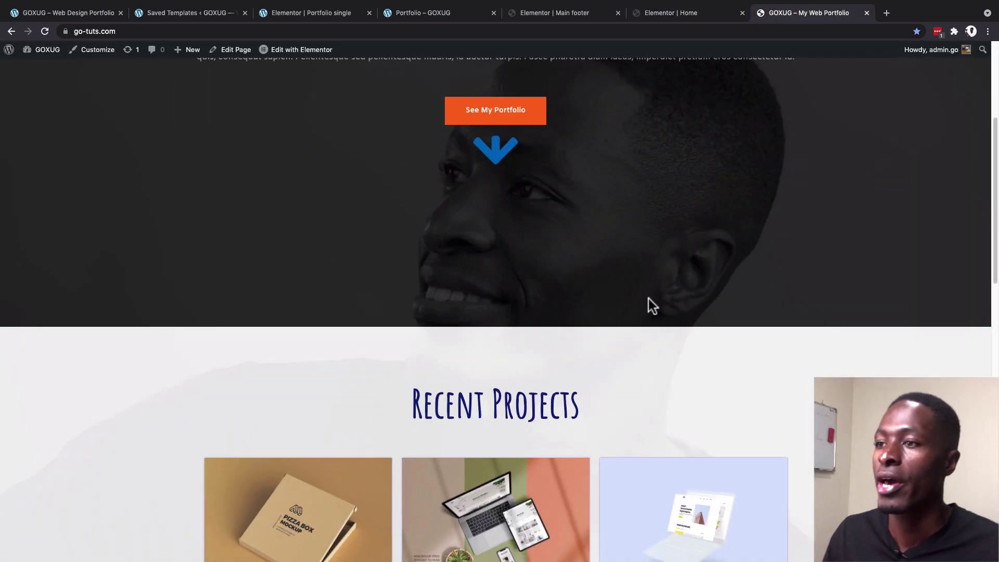
pyautogui.scroll(4, 648, 298)
pyautogui.scroll(-11, 648, 298)
pyautogui.scroll(-10, 648, 299)
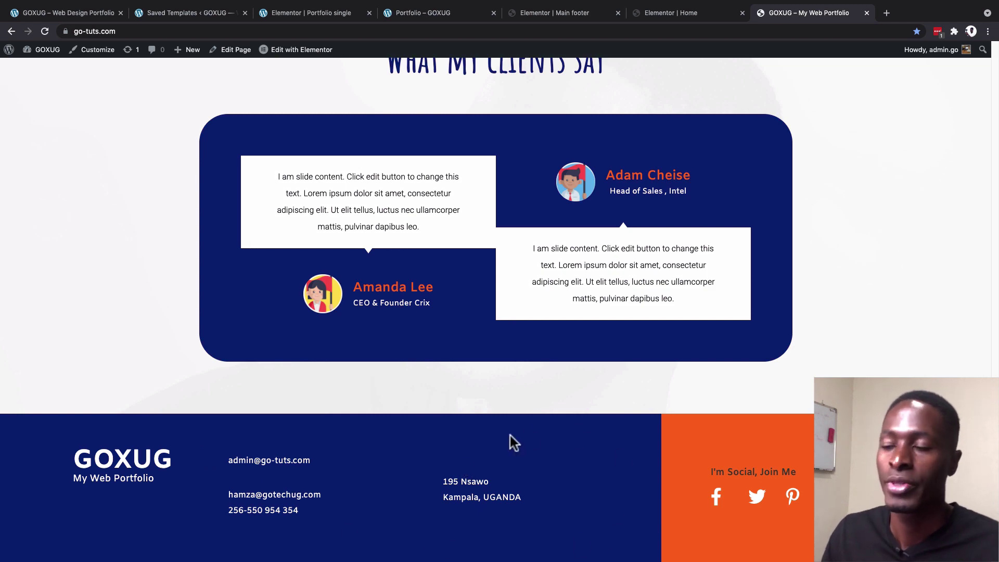
pyautogui.scroll(20, 510, 442)
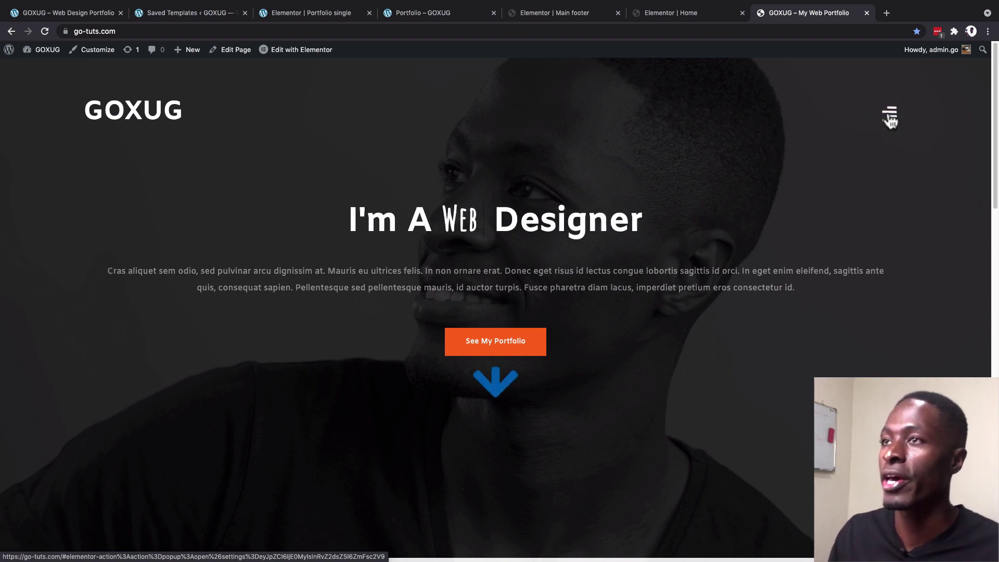
# Step: Open the Ofcanvas popup in the Elementor editor and, in its popup settings, try a width of 80 before setting 60 VW
pyautogui.click(555, 12)
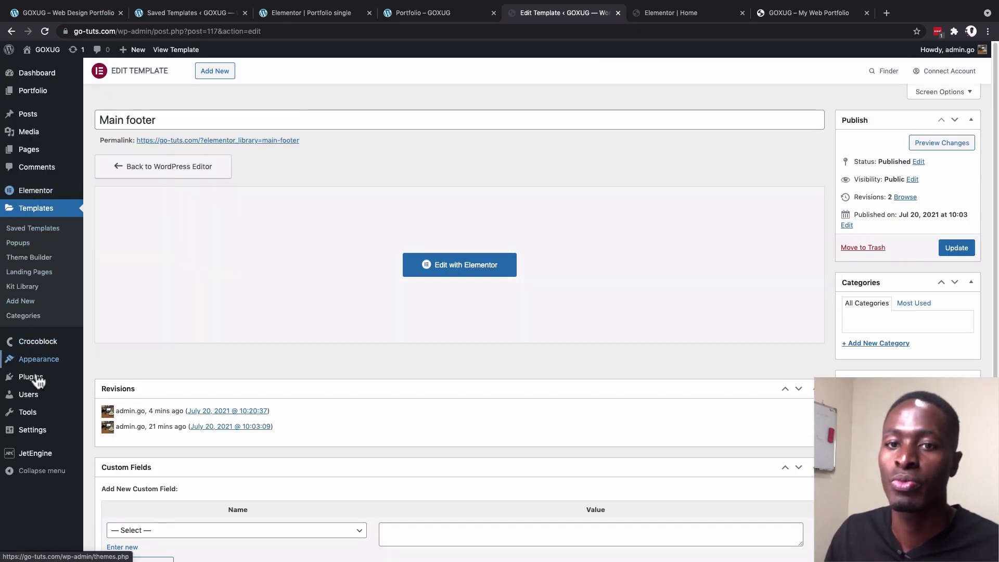
pyautogui.click(25, 243)
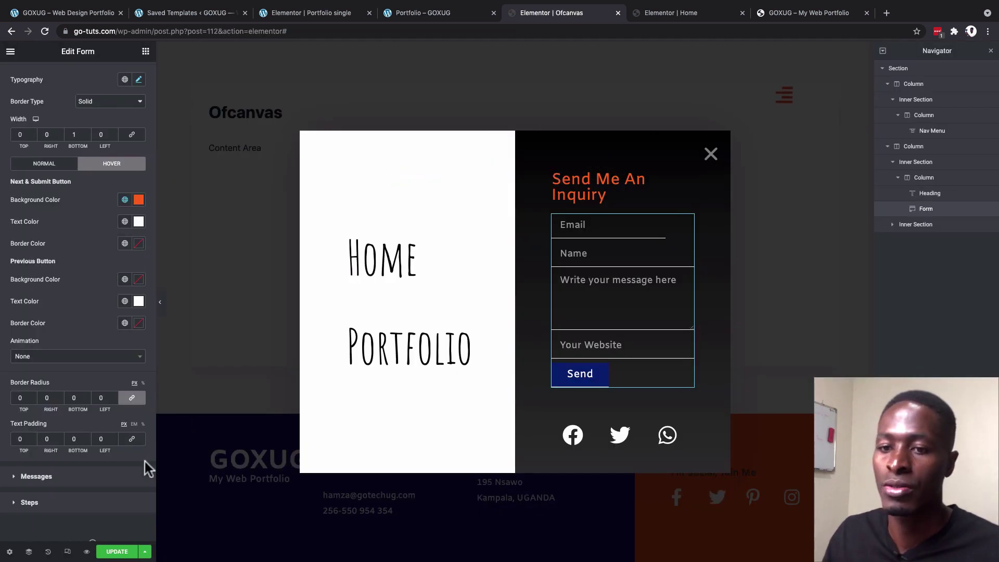
pyautogui.click(9, 551)
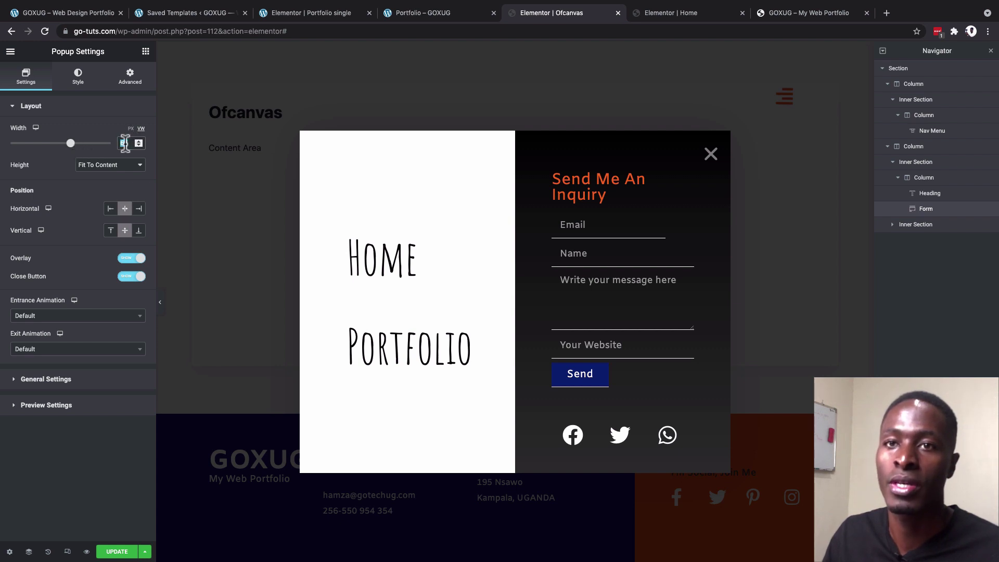
pyautogui.write('80')
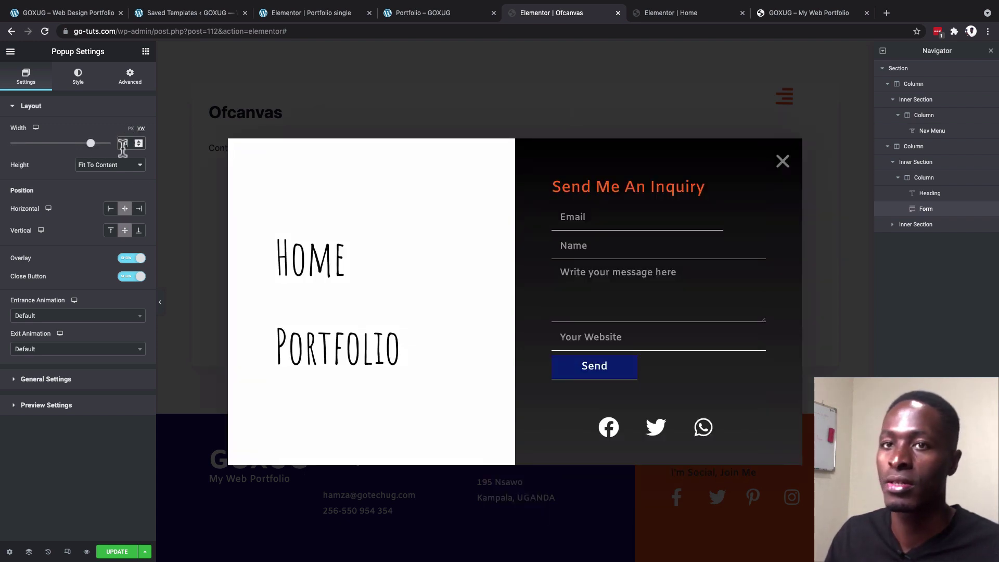
pyautogui.write('60')
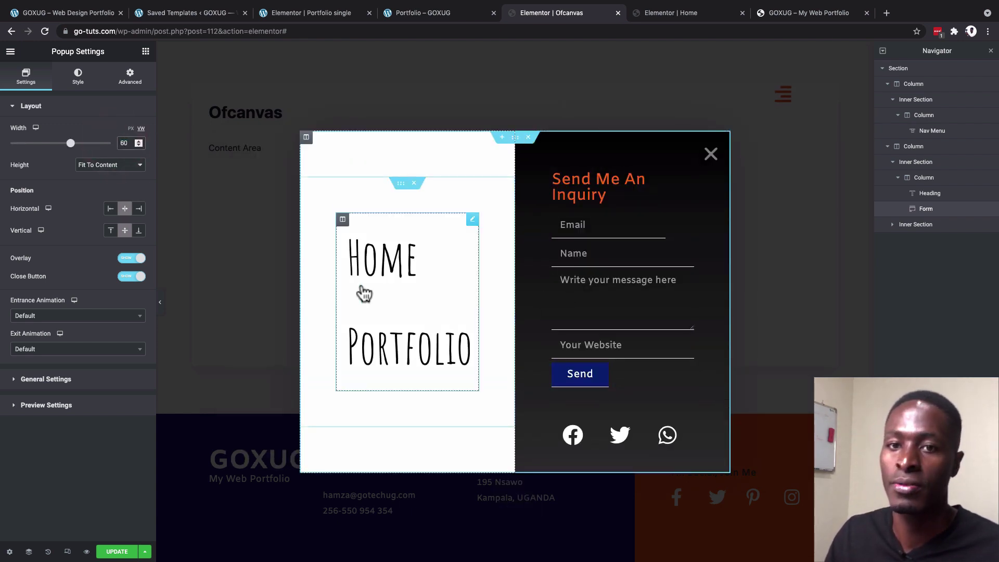
# Step: Examine the popup's entrance animation choices and check the live home page
pyautogui.click(100, 317)
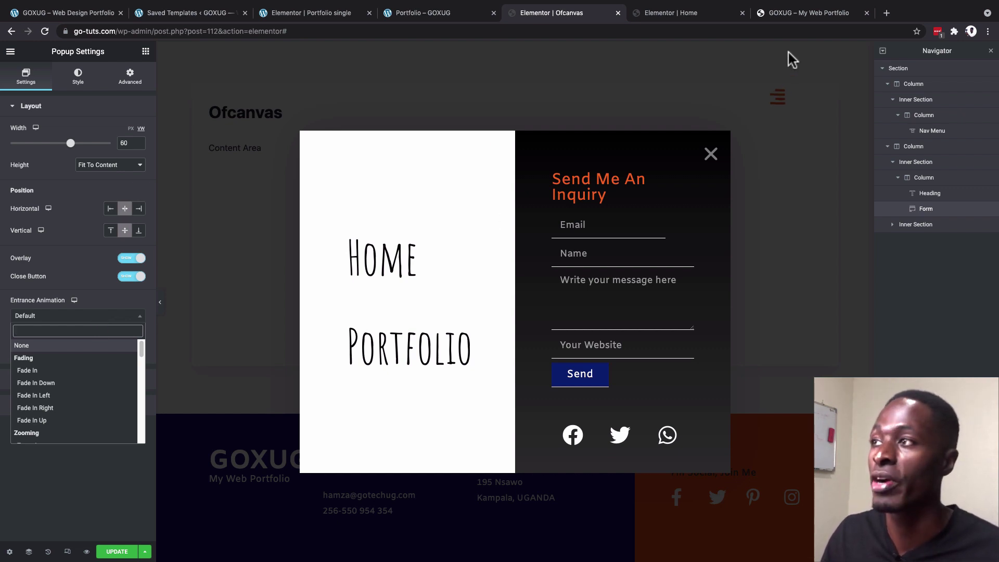
pyautogui.click(798, 15)
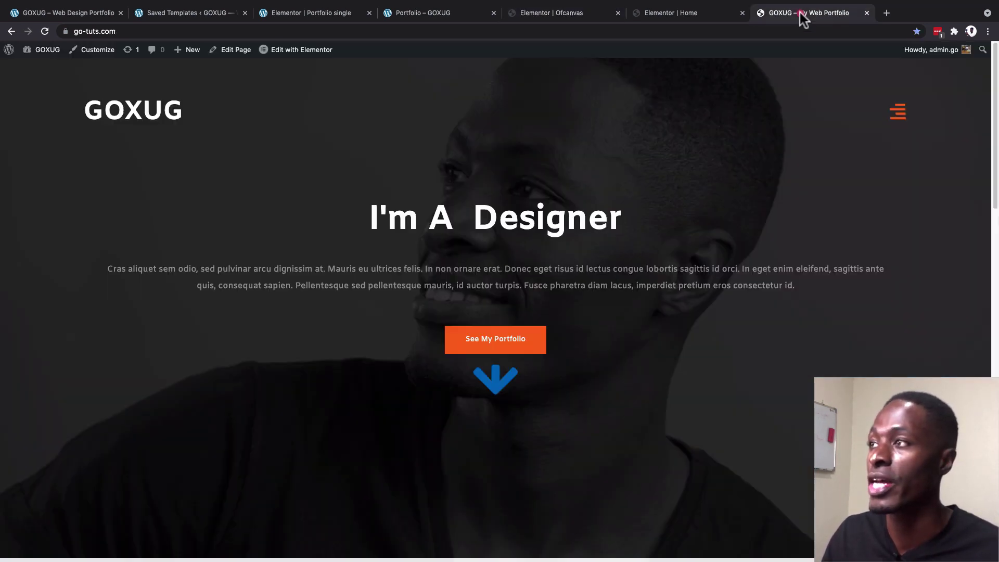
pyautogui.click(645, 17)
pyautogui.click(548, 12)
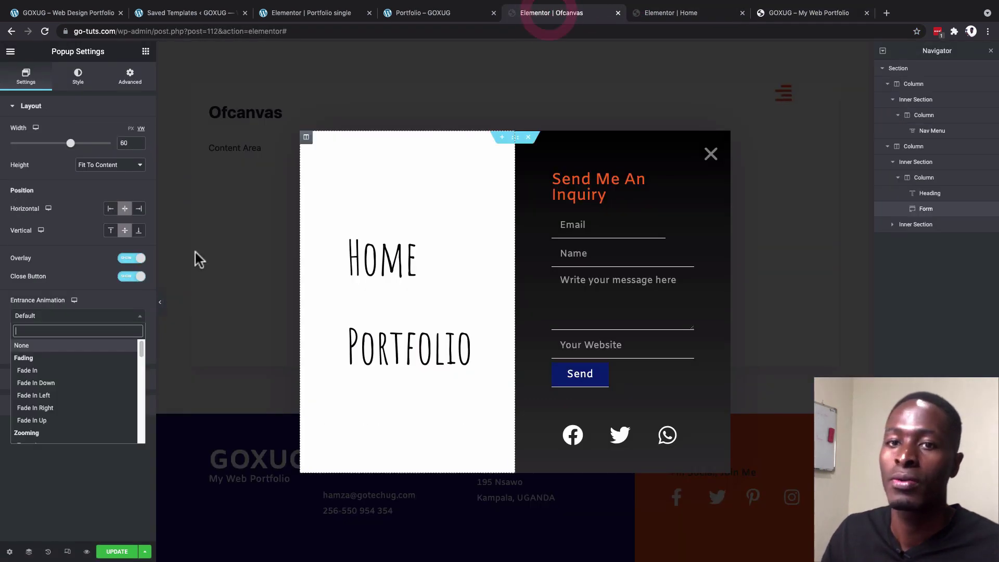
pyautogui.click(98, 292)
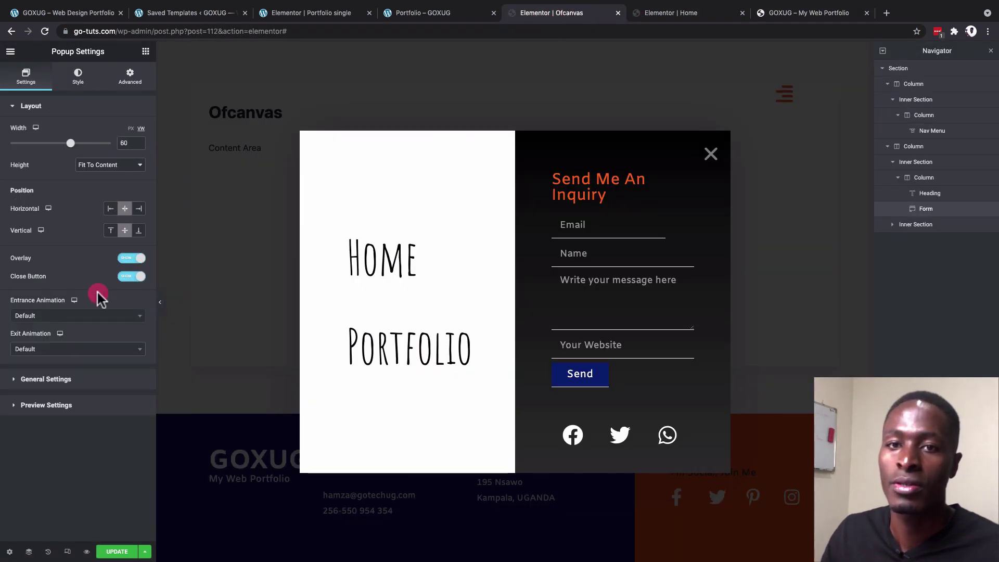
# Step: Hide the popup's overlay, show it again, and select the inquiry form
pyautogui.click(126, 260)
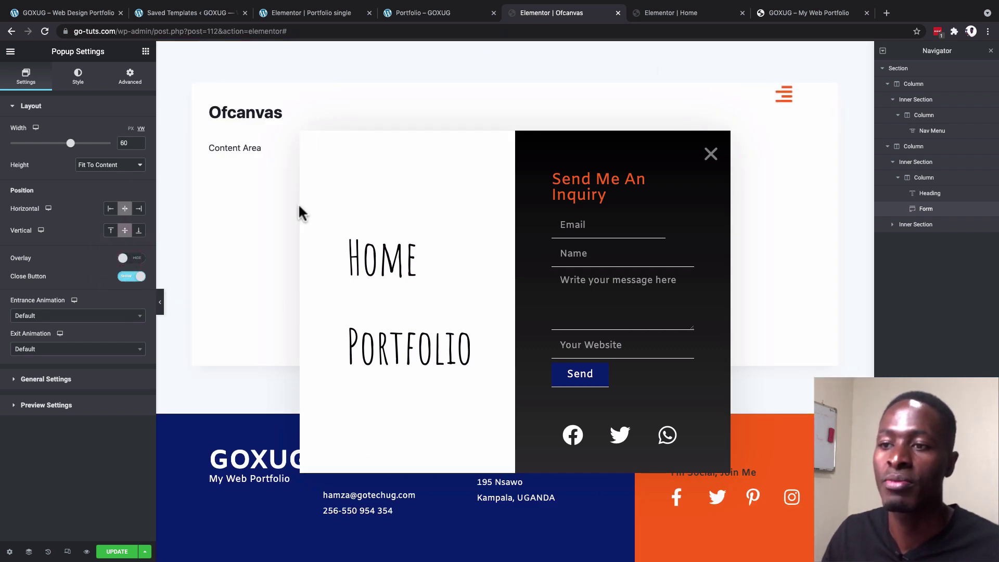
pyautogui.click(136, 258)
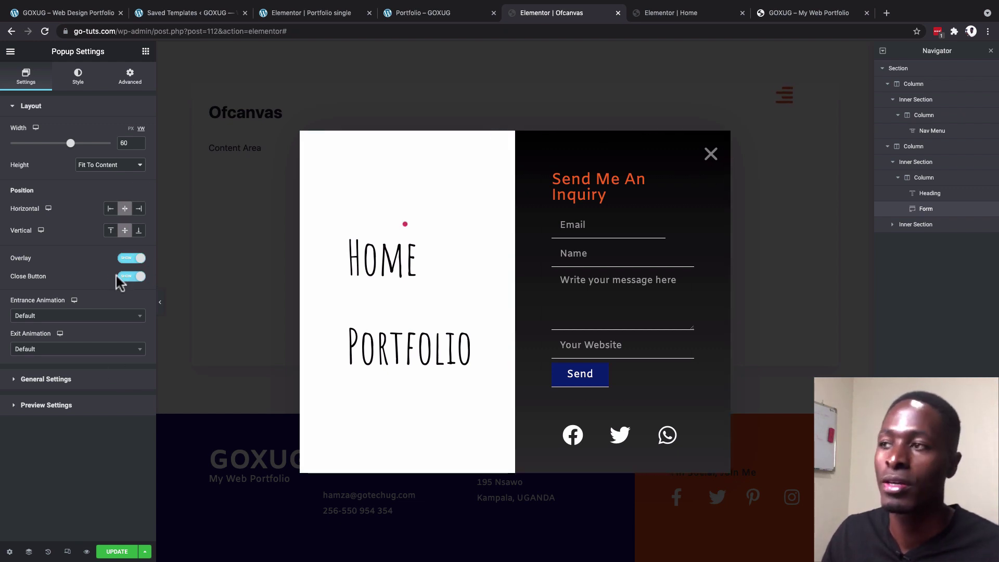
pyautogui.click(688, 221)
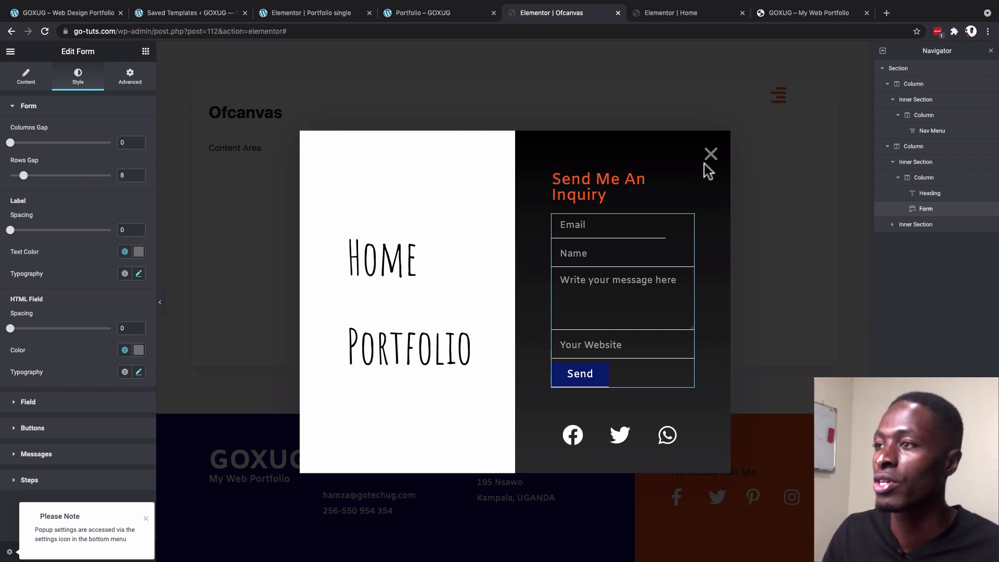
# Step: Dismiss the popup settings note and save the Ofcanvas popup without adding a display condition
pyautogui.click(146, 519)
pyautogui.click(146, 552)
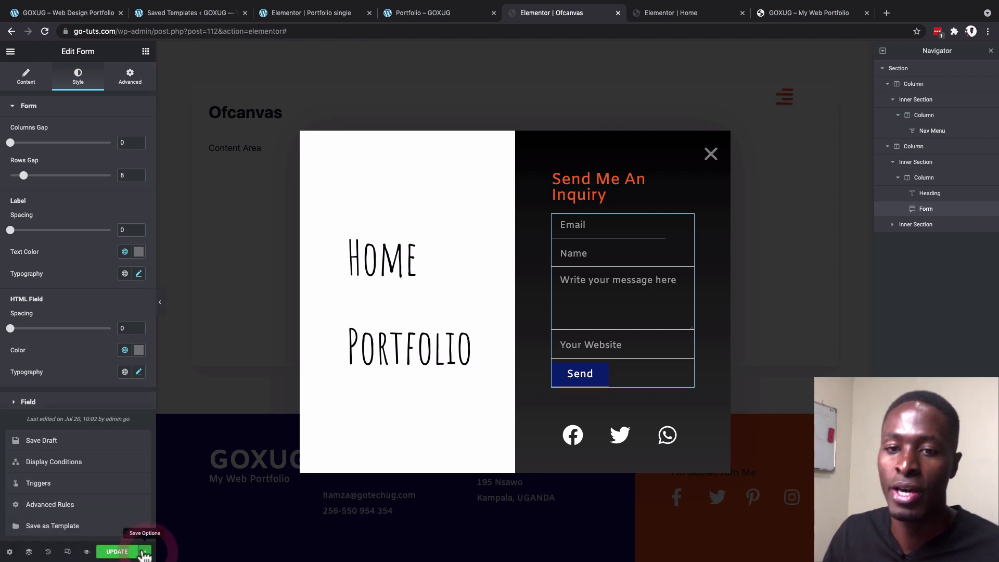
pyautogui.click(117, 550)
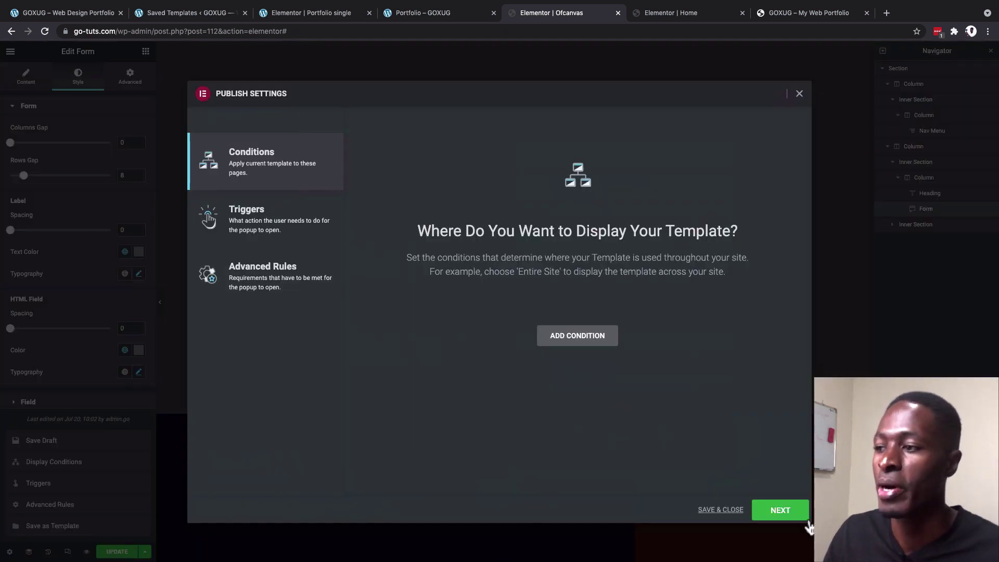
pyautogui.click(769, 519)
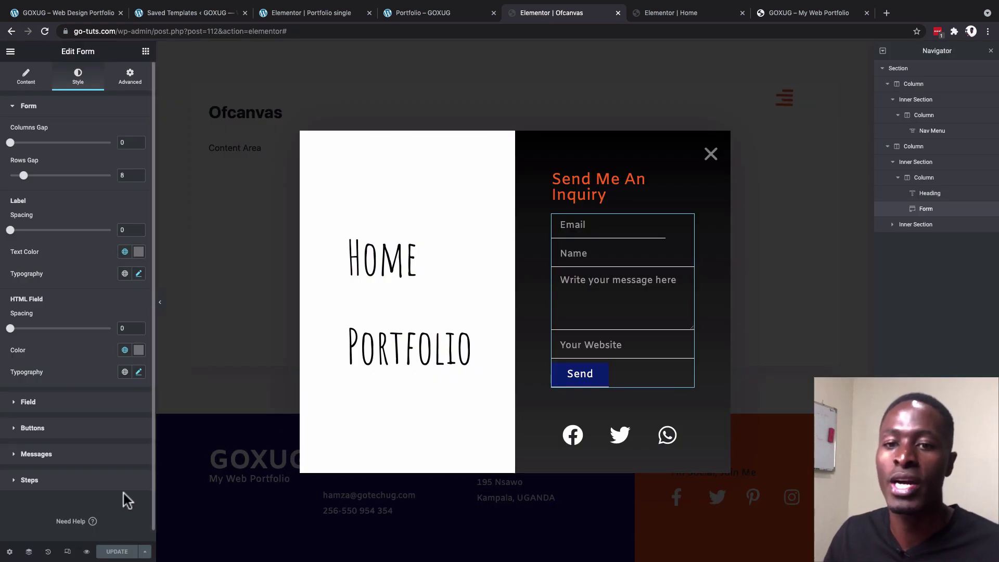
# Step: Open the Main header template for editing and set the menu icon's link to the Popup dynamic tag
pyautogui.click(669, 19)
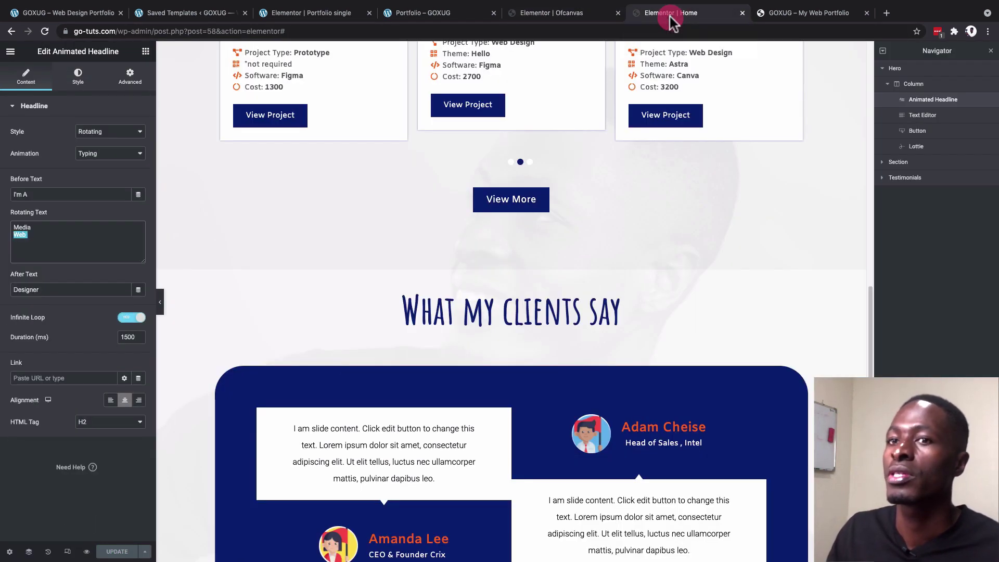
pyautogui.click(11, 52)
pyautogui.click(41, 235)
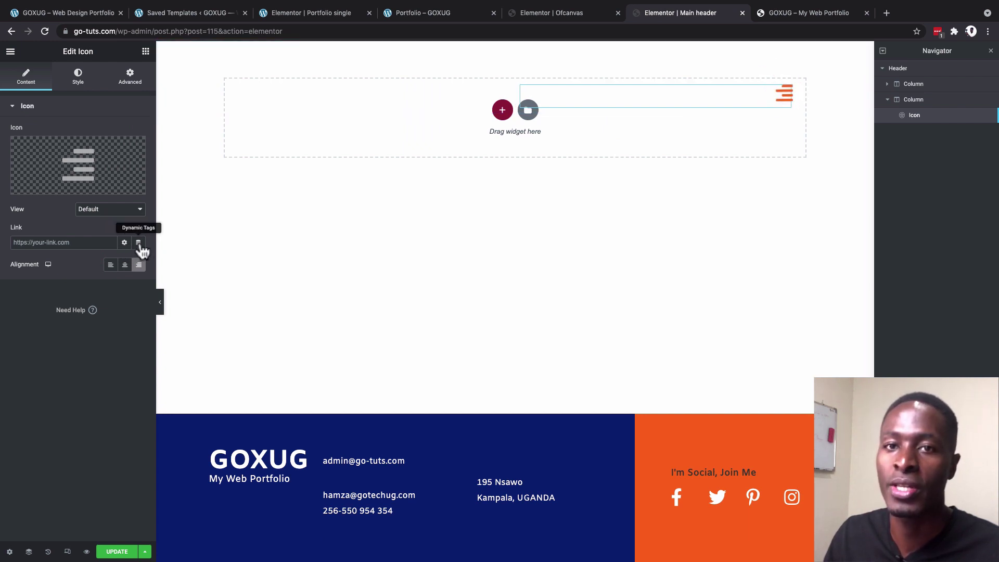
pyautogui.click(139, 244)
pyautogui.scroll(-3, 95, 290)
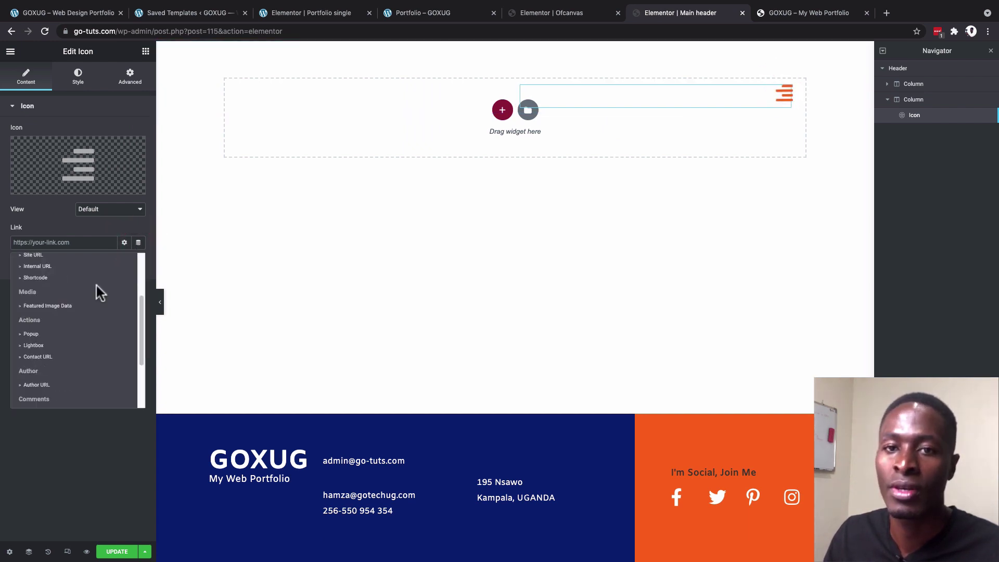
pyautogui.click(68, 336)
# Step: Configure the menu icon's popup link with the Open Popup action and the Ofcanvas template
pyautogui.click(16, 242)
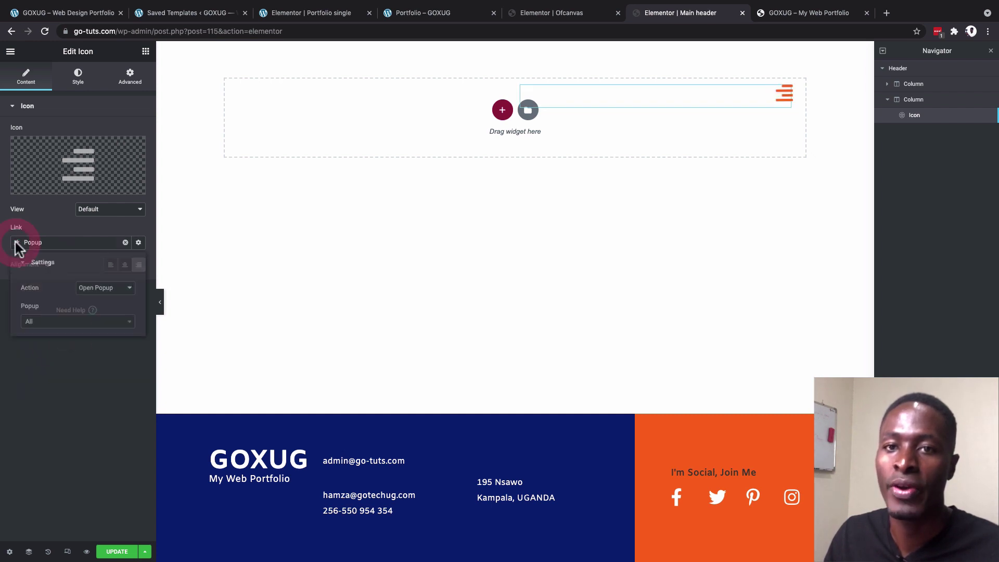
pyautogui.click(18, 243)
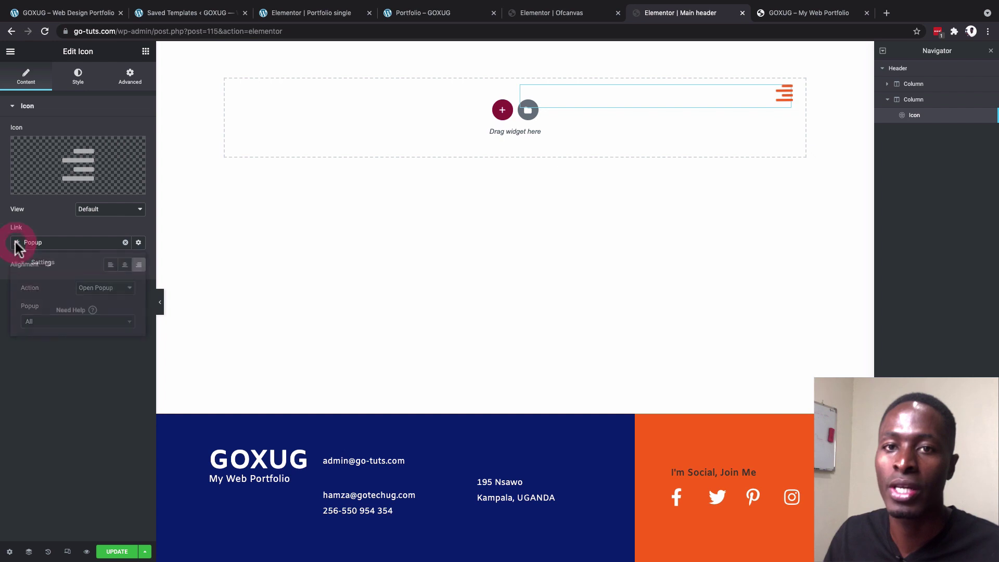
pyautogui.click(17, 243)
pyautogui.click(118, 297)
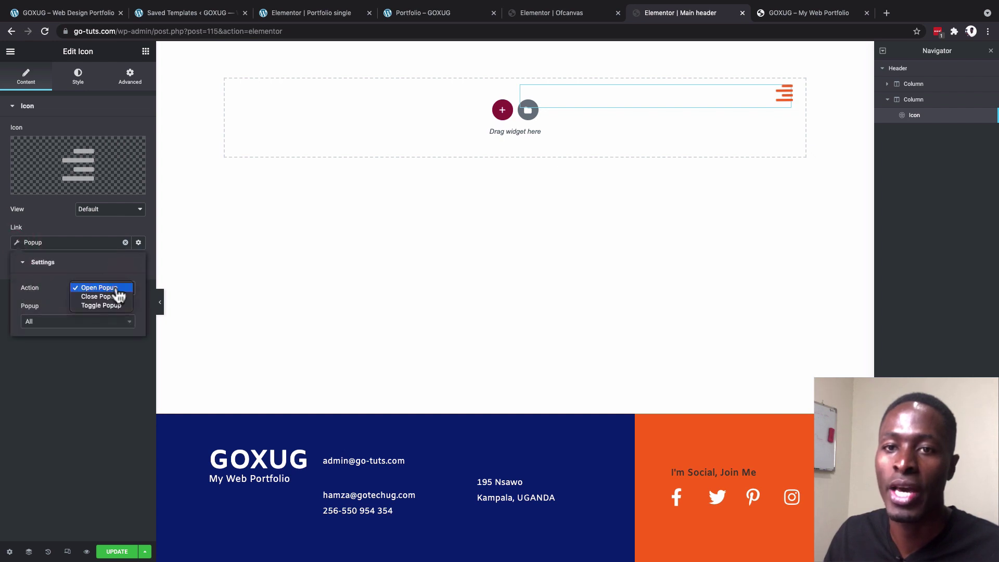
pyautogui.click(91, 289)
pyautogui.click(51, 327)
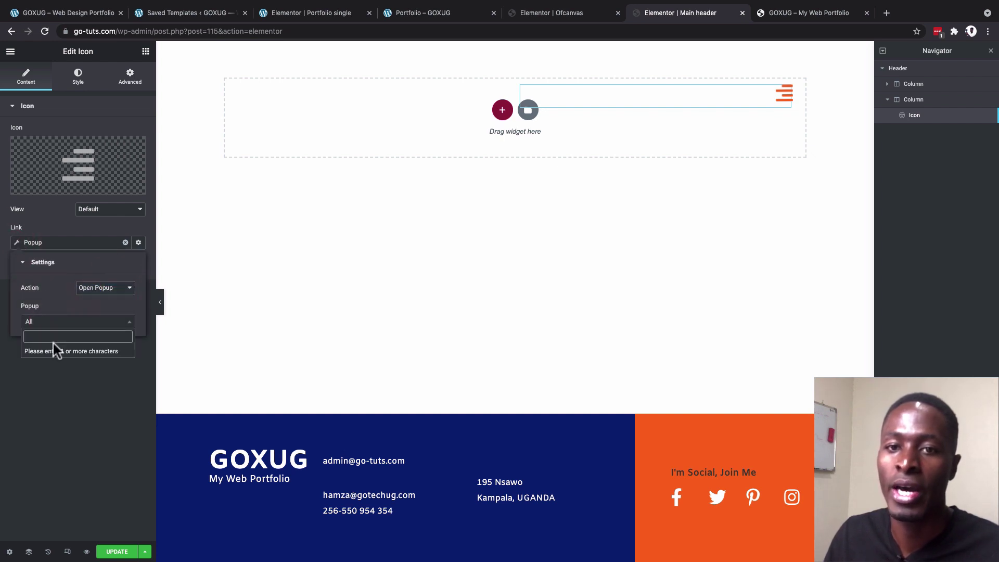
pyautogui.write('o')
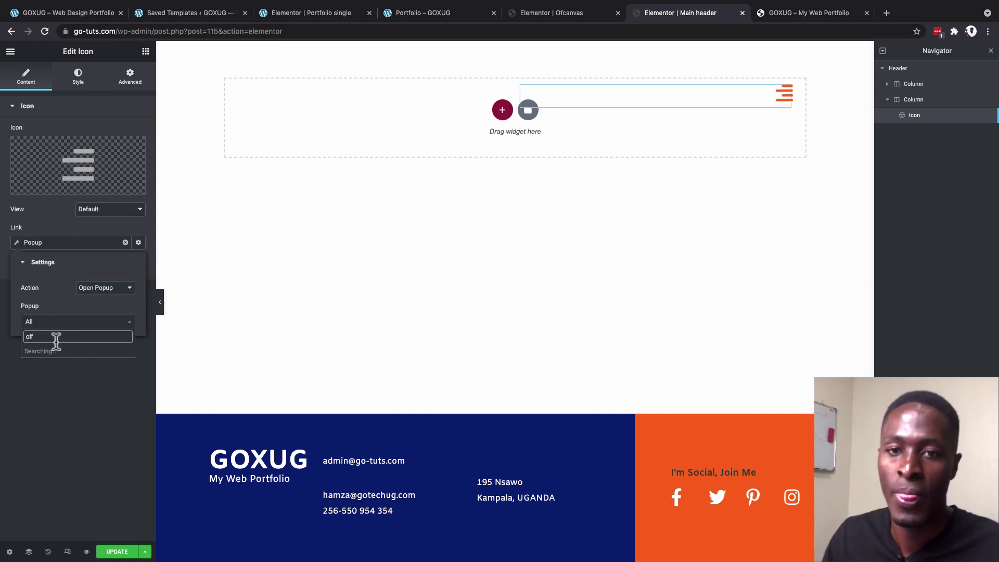
pyautogui.write('ff')
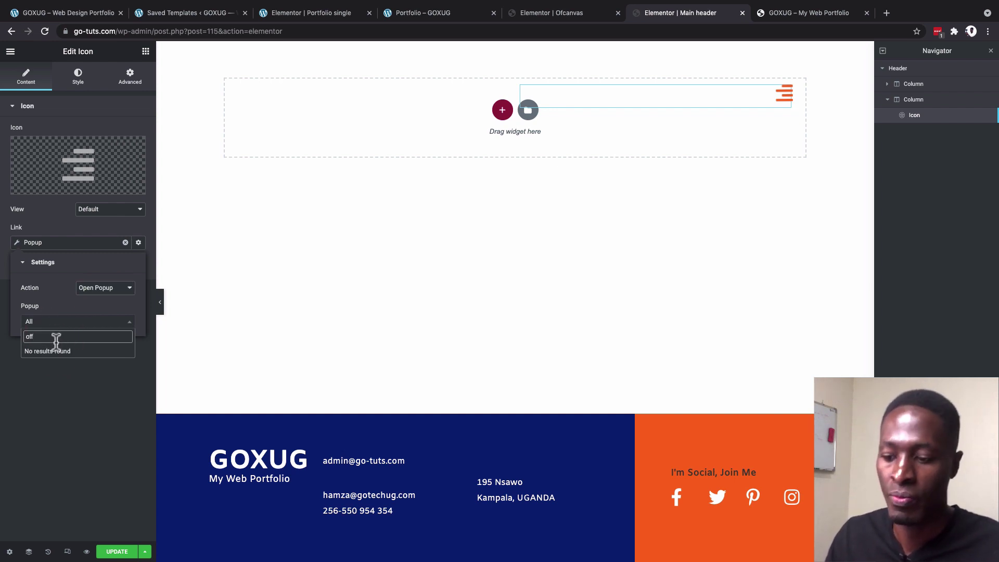
pyautogui.press('BackSpace')
pyautogui.press('BackSpace')
pyautogui.press('BackSpace')
pyautogui.write('o')
pyautogui.press('Return')
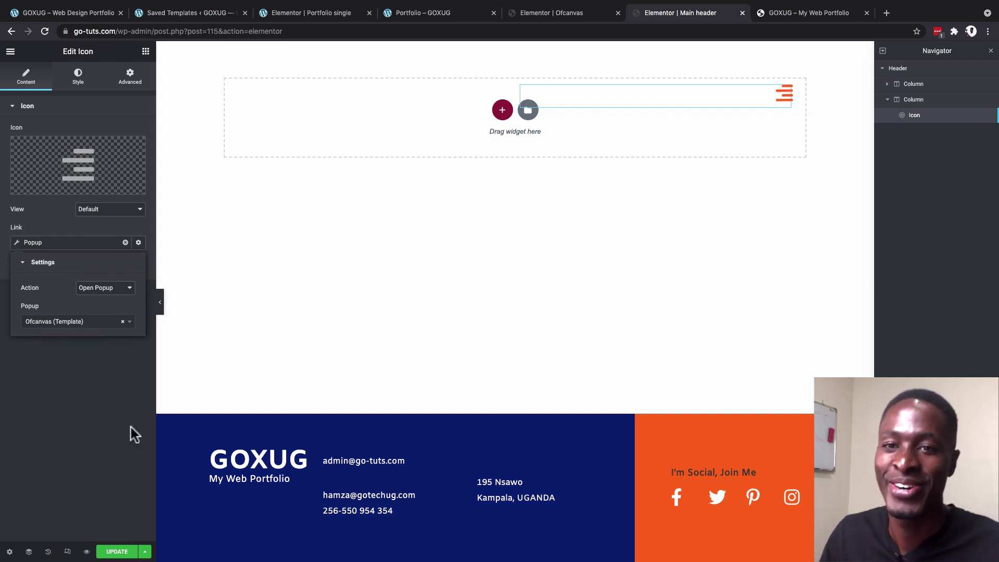
# Step: Update the Main header template and reload the live home page
pyautogui.click(121, 554)
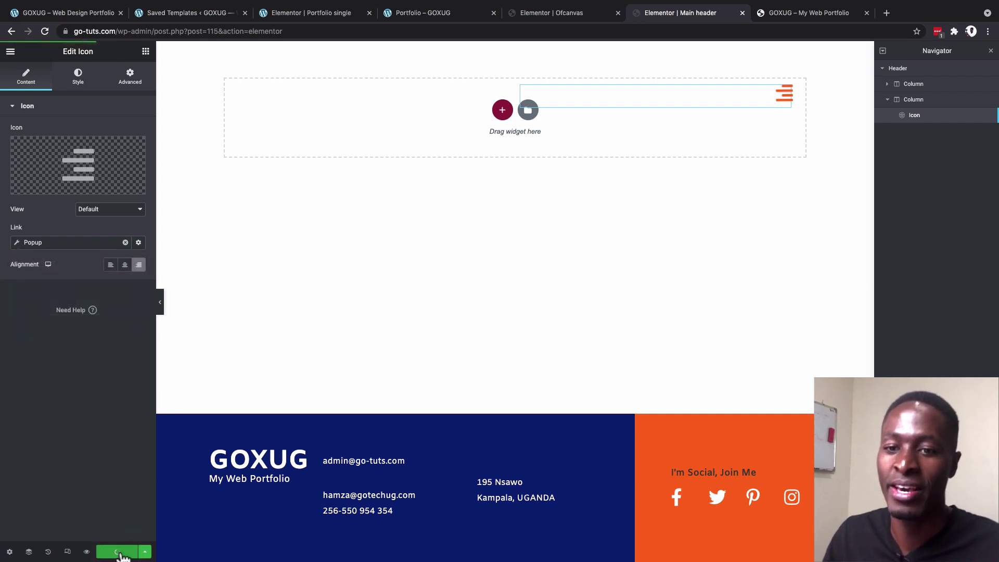
pyautogui.click(792, 15)
pyautogui.click(45, 31)
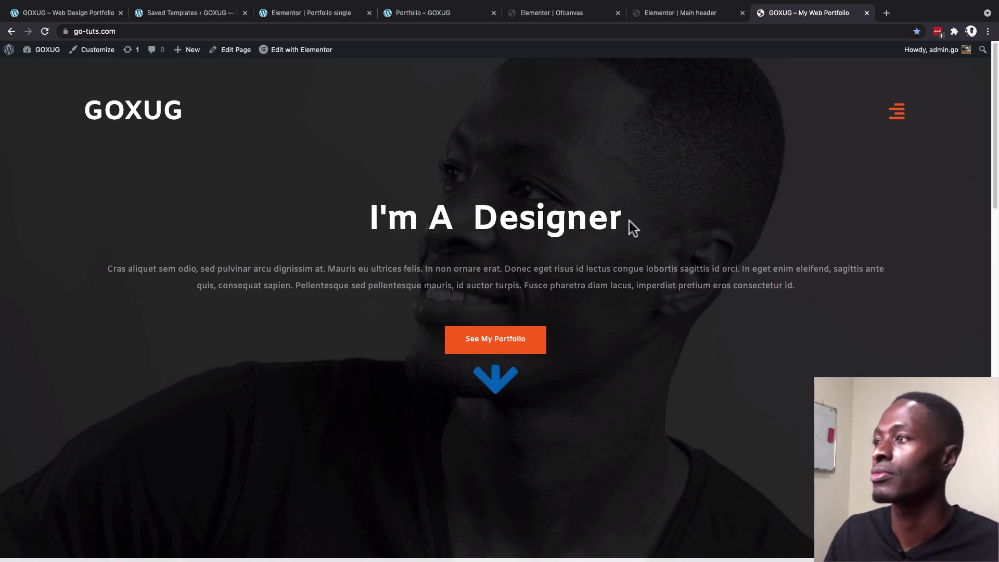
# Step: Test the live site's menu popup by opening it, focusing its email, name and website fields, and following the Portfolio link
pyautogui.click(888, 111)
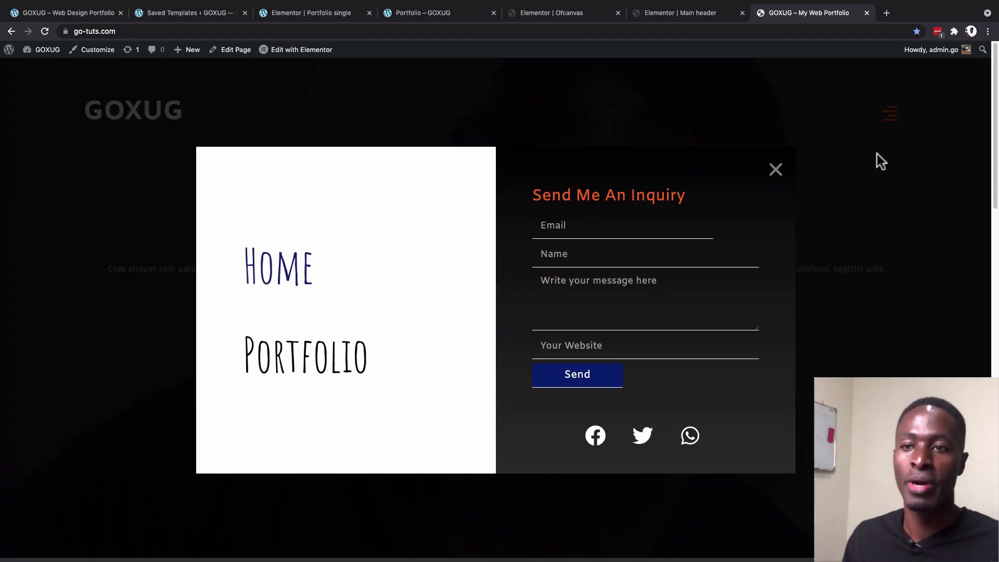
pyautogui.click(602, 225)
pyautogui.click(584, 255)
pyautogui.click(582, 342)
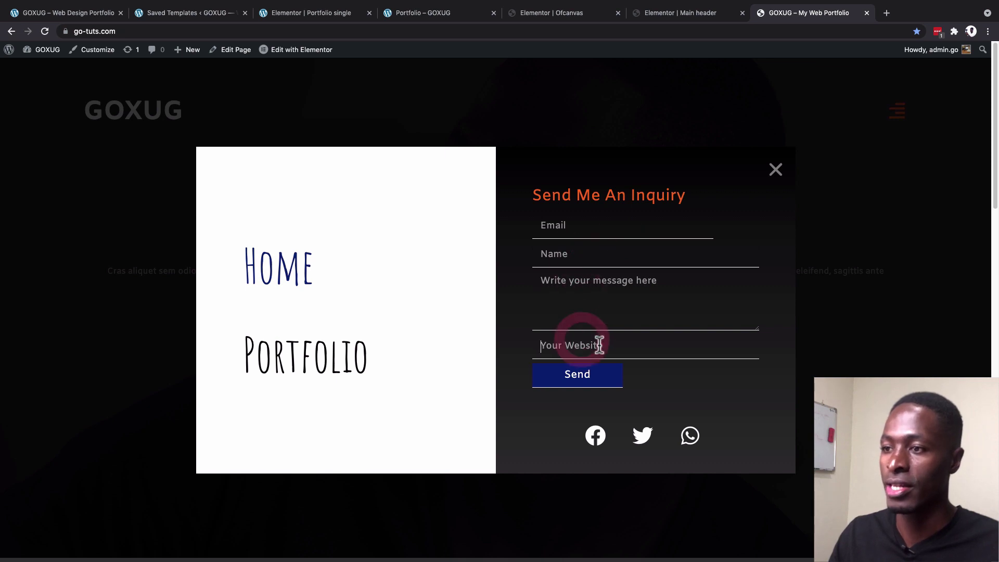
pyautogui.click(287, 359)
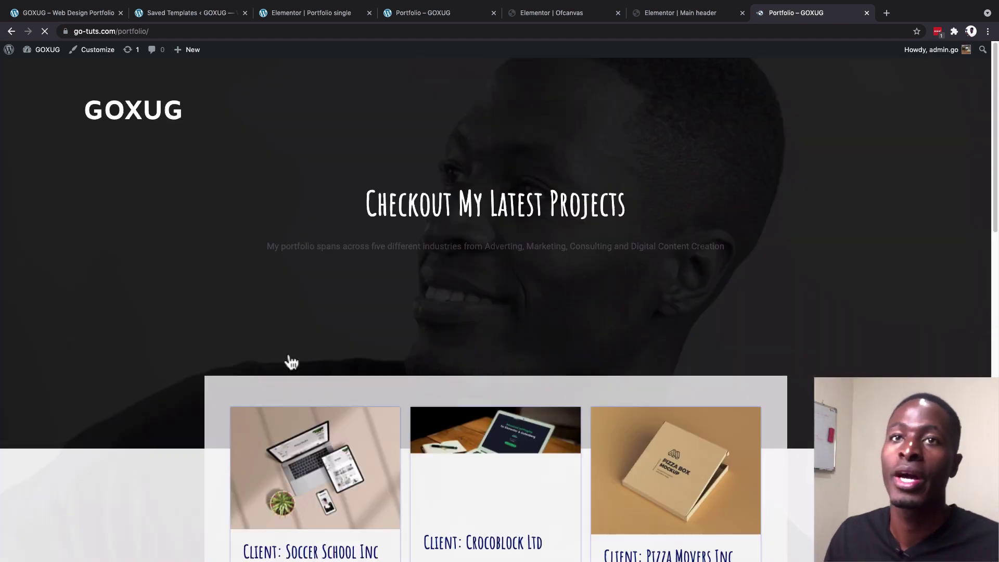
# Step: Review the live Portfolio page and the home page's Recent Projects and hero sections
pyautogui.scroll(-1, 102, 340)
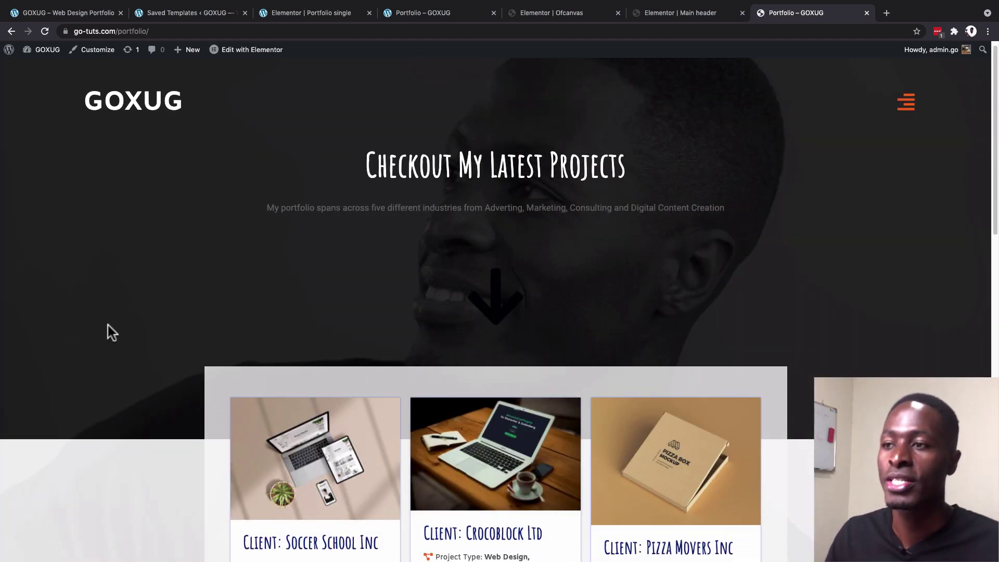
pyautogui.scroll(-17, 111, 321)
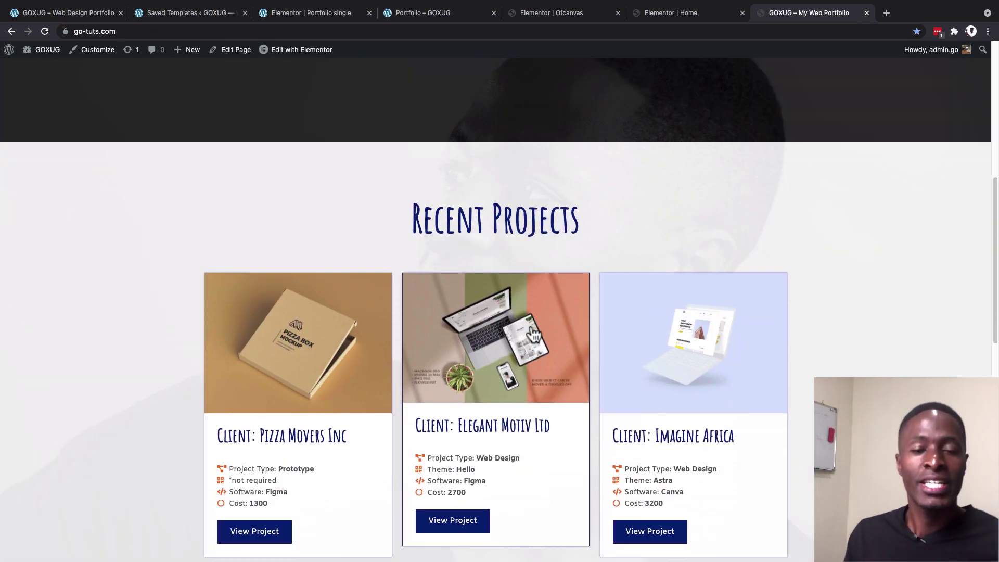
pyautogui.scroll(6, 515, 349)
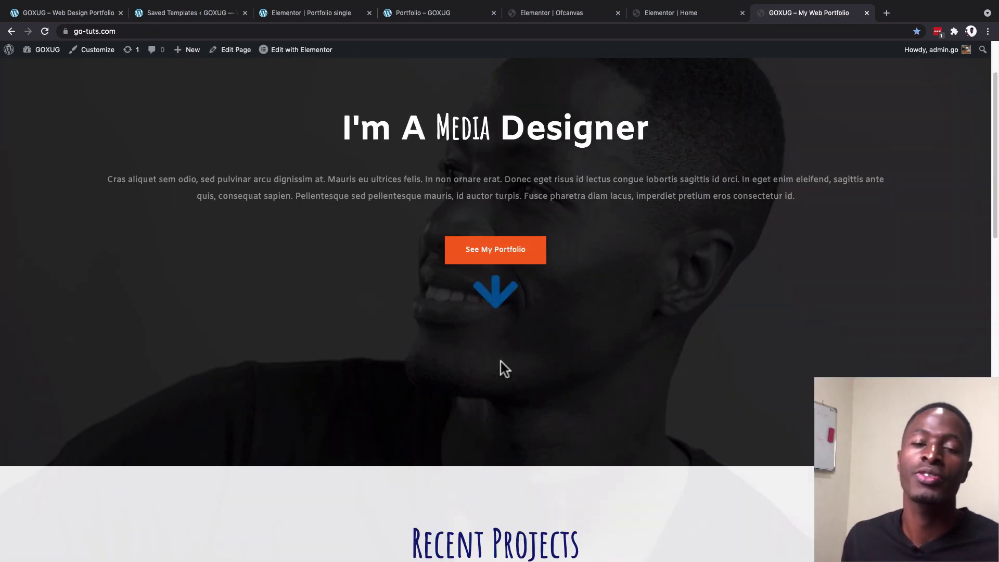